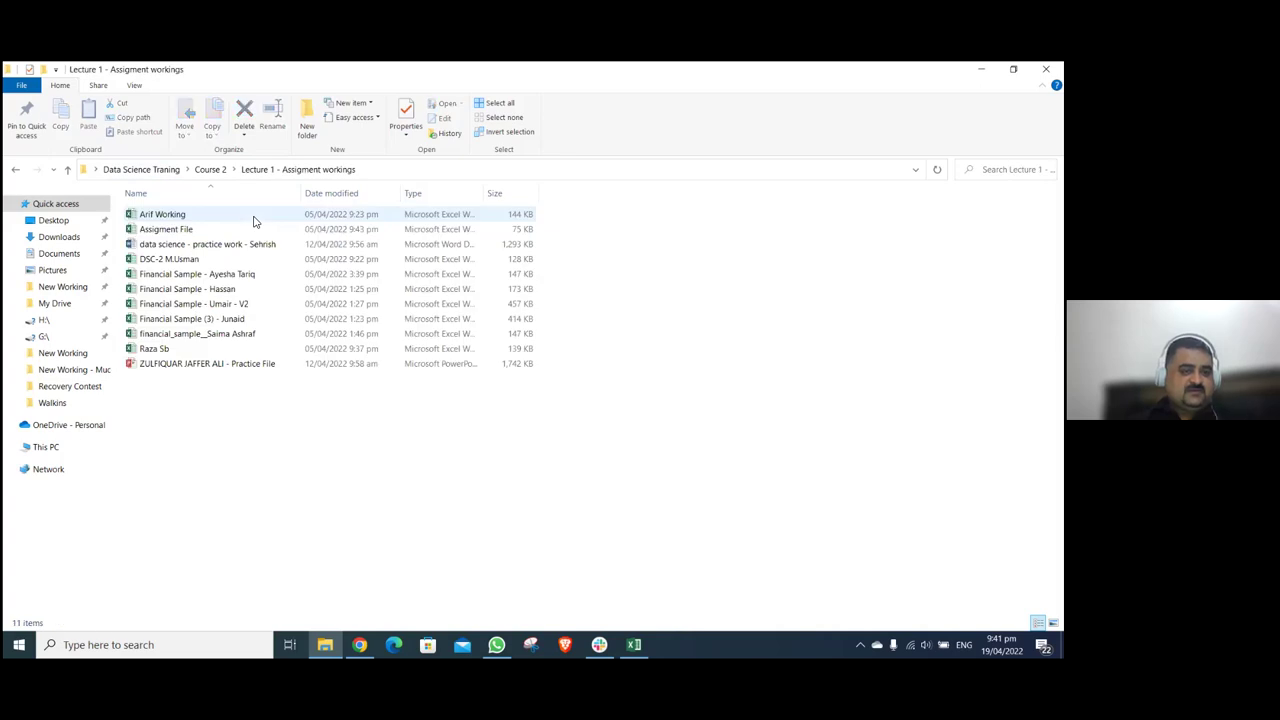
- Open the Lecture 2 & 3 - Assigment workings folder and widen its name column
{"action": "left_click", "coordinate": [16, 169]}
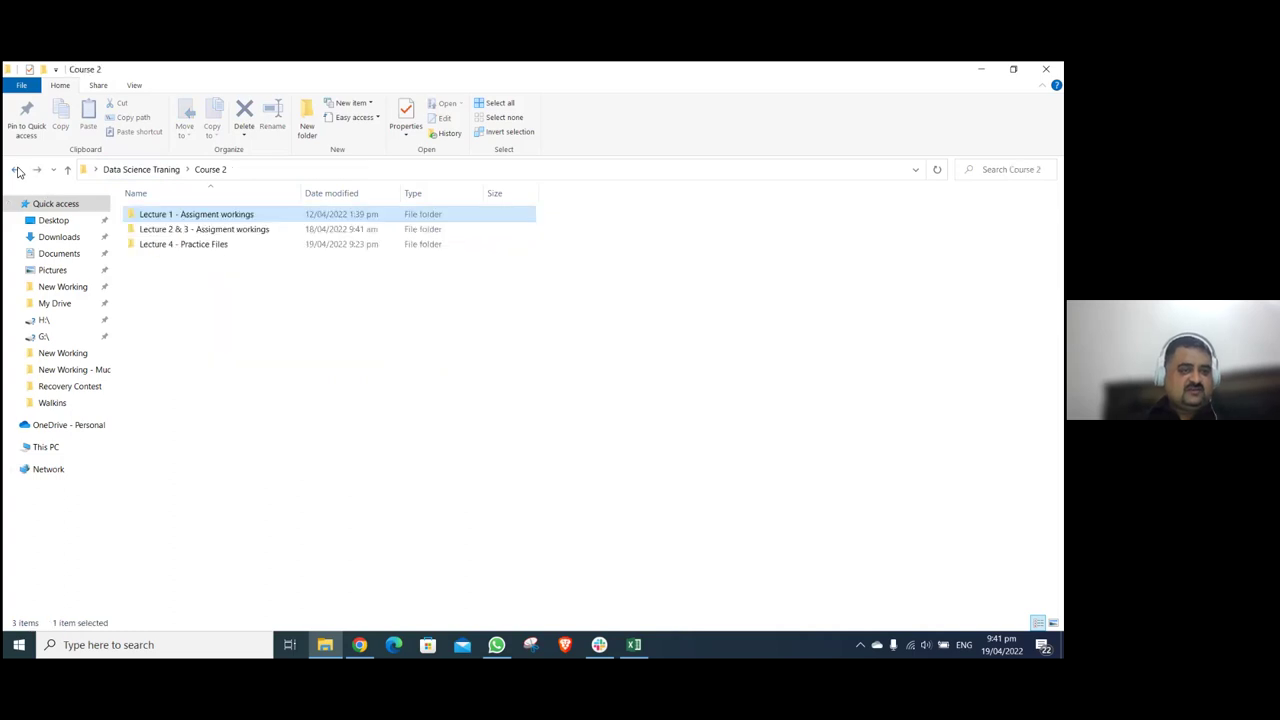
{"action": "double_click", "coordinate": [214, 229]}
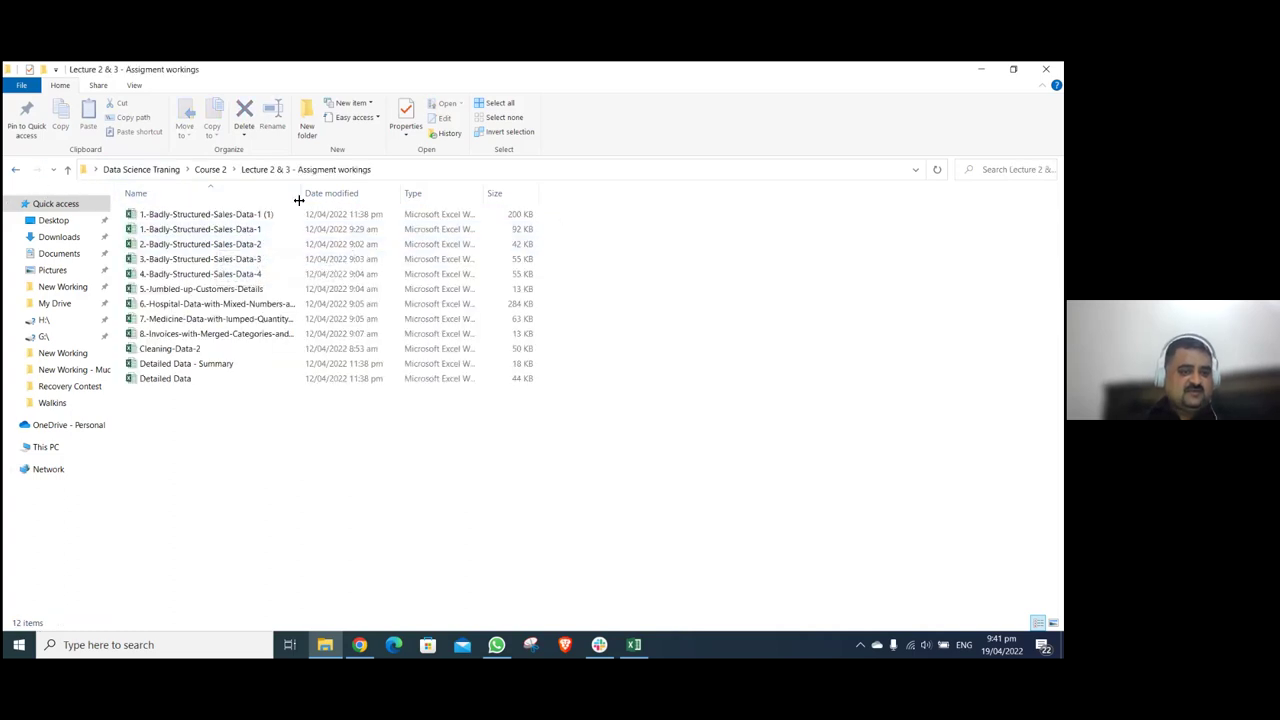
{"action": "left_click_drag", "start_coordinate": [300, 192], "coordinate": [402, 202]}
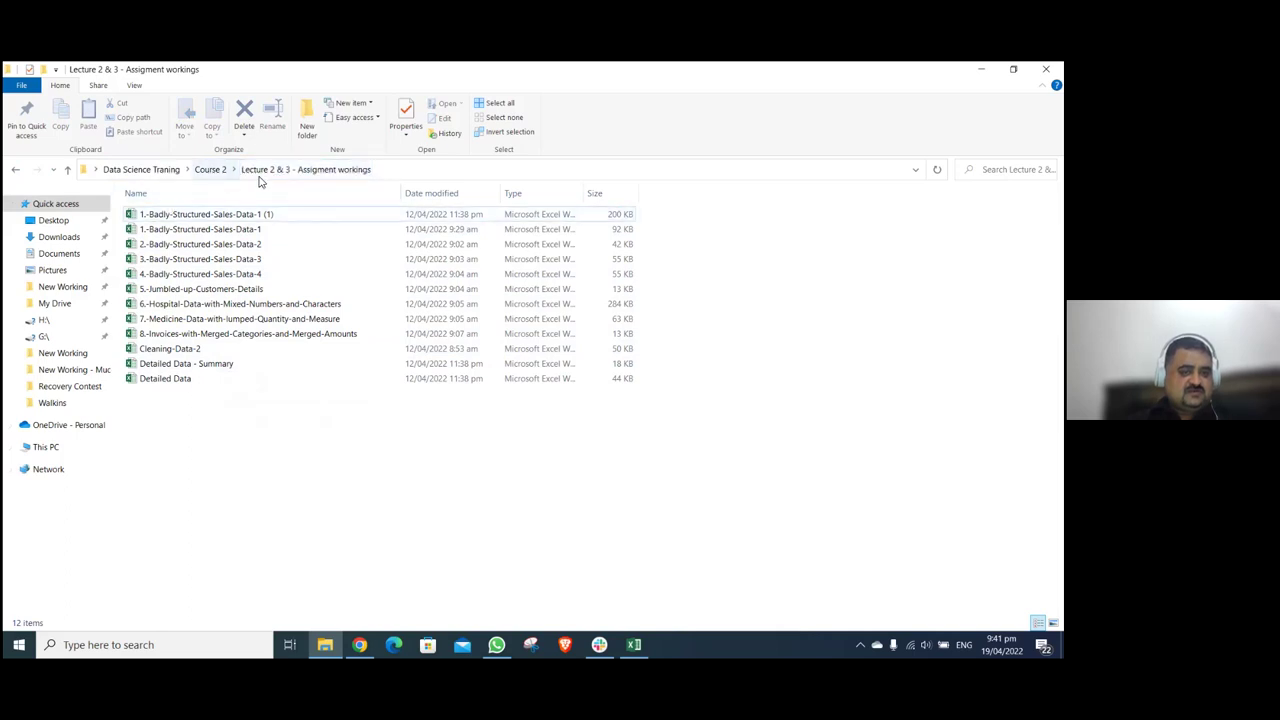
- Go back to Course 2 and open Assigment File from the Lecture 1 - Assigment workings folder
{"action": "left_click", "coordinate": [228, 172]}
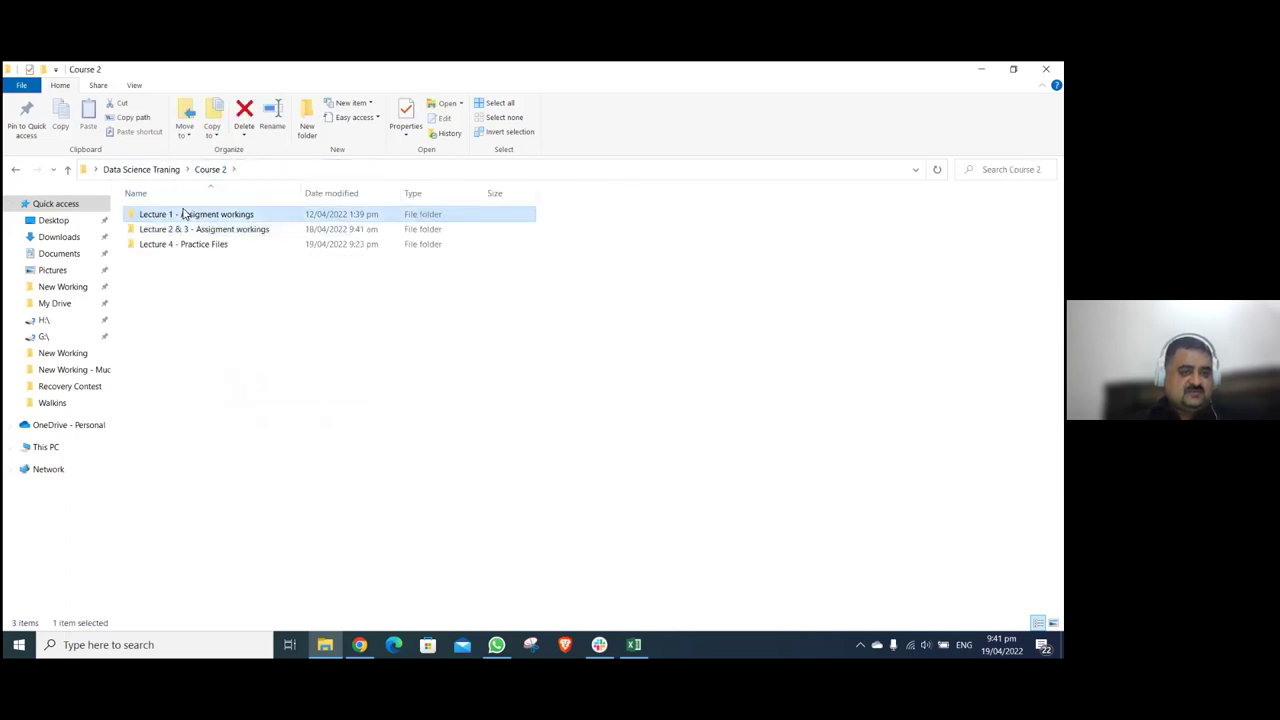
{"action": "double_click", "coordinate": [184, 214]}
{"action": "left_click", "coordinate": [217, 231]}
{"action": "double_click", "coordinate": [214, 231]}
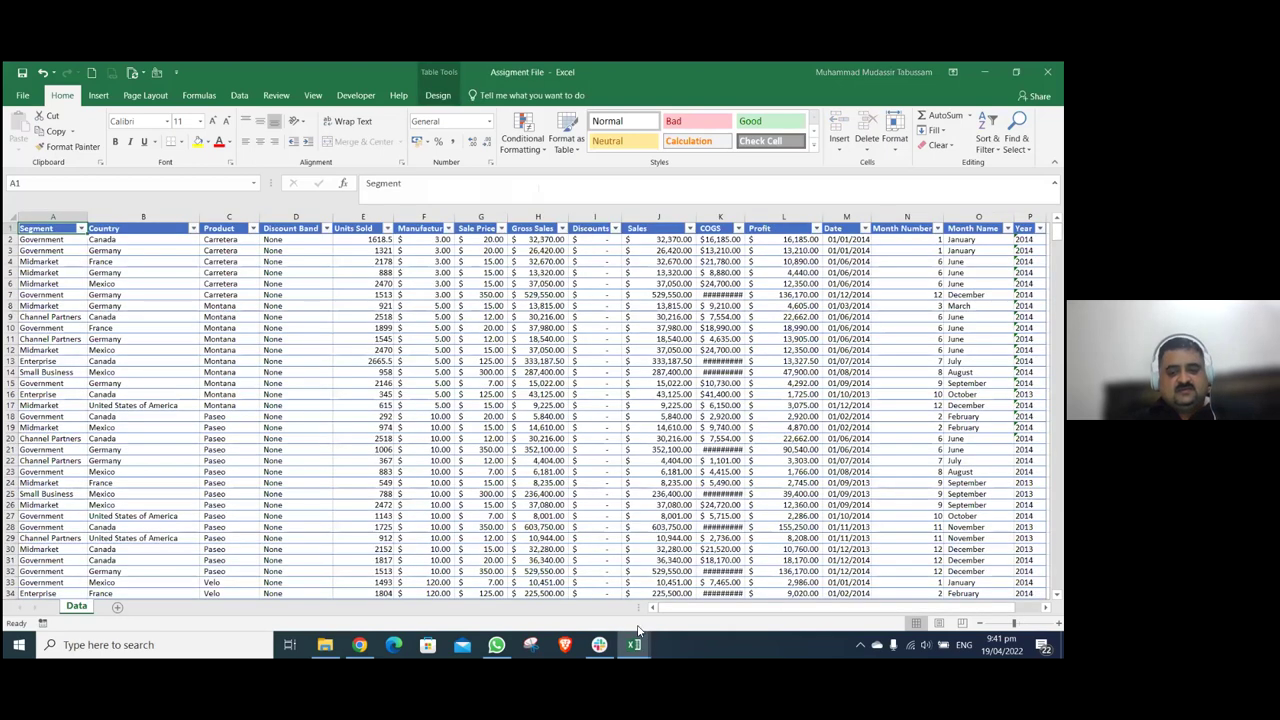
- Check the movies sheet's YEAR filter unchanged, then close movies.xlsx choosing Don't Save
{"action": "key", "text": "alt+Tab"}
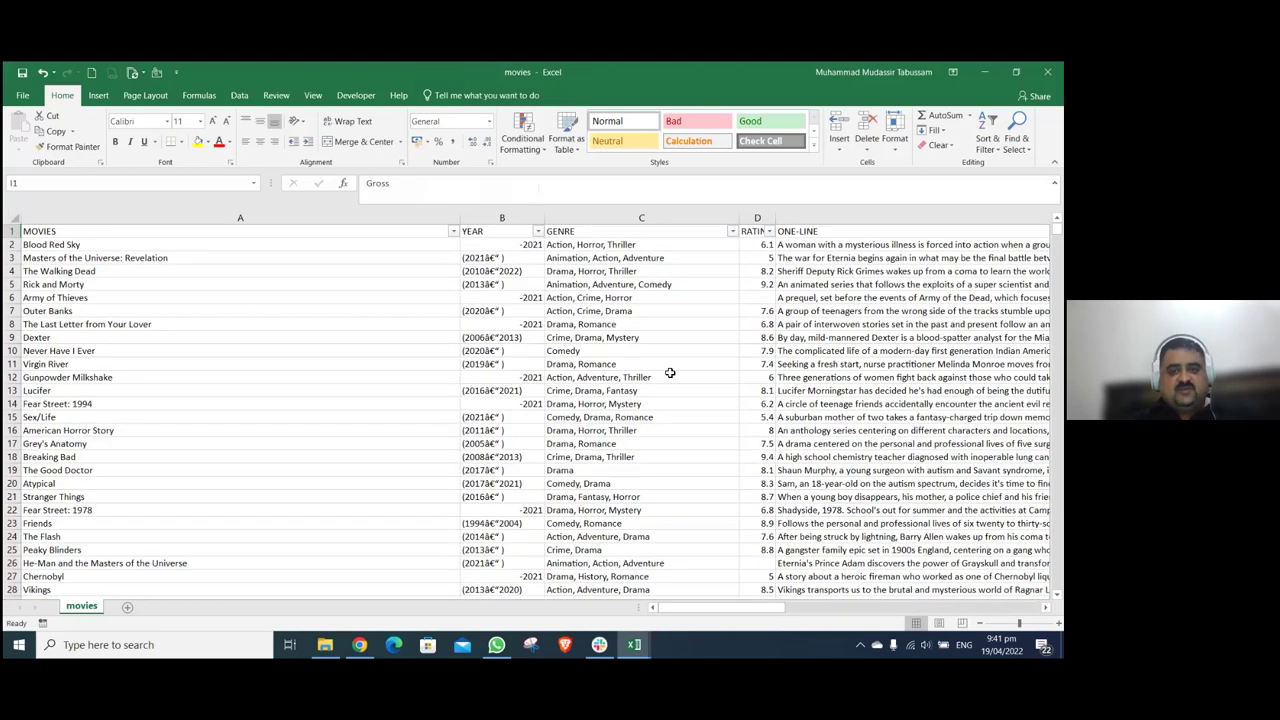
{"action": "key", "text": "Left"}
{"action": "key", "text": "Left"}
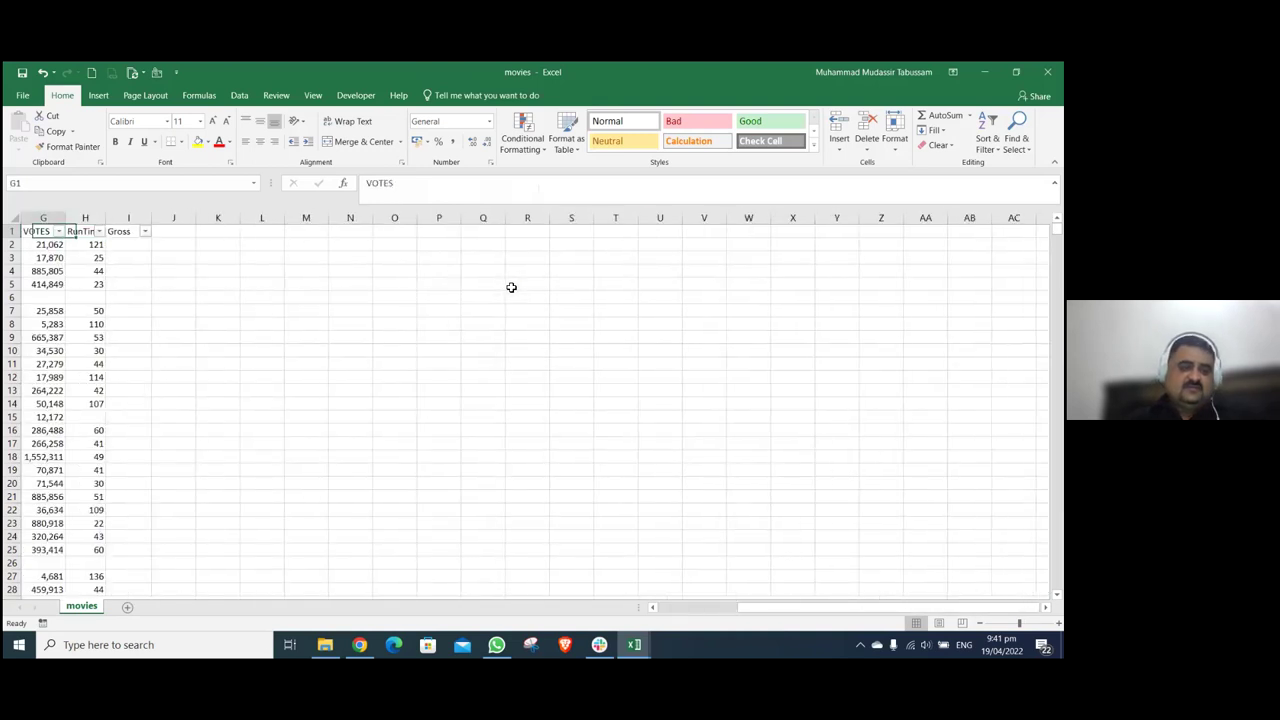
{"action": "key", "text": "ctrl+Home"}
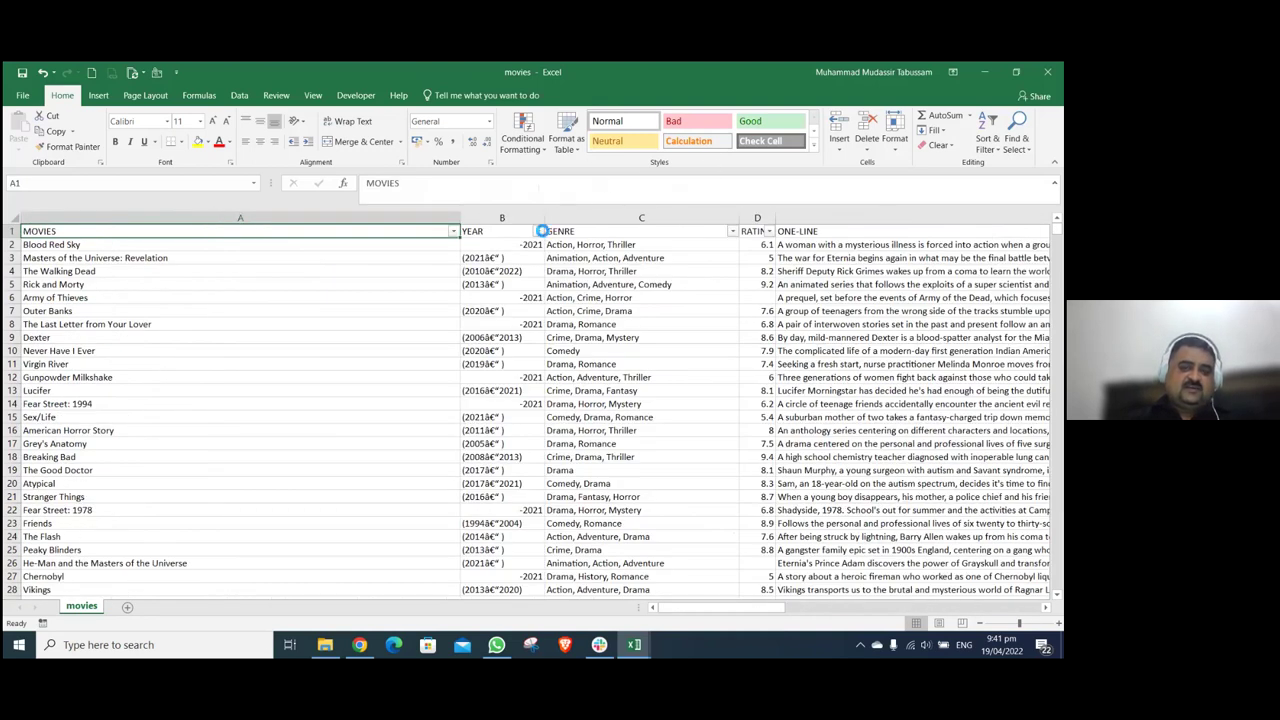
{"action": "left_click", "coordinate": [539, 231]}
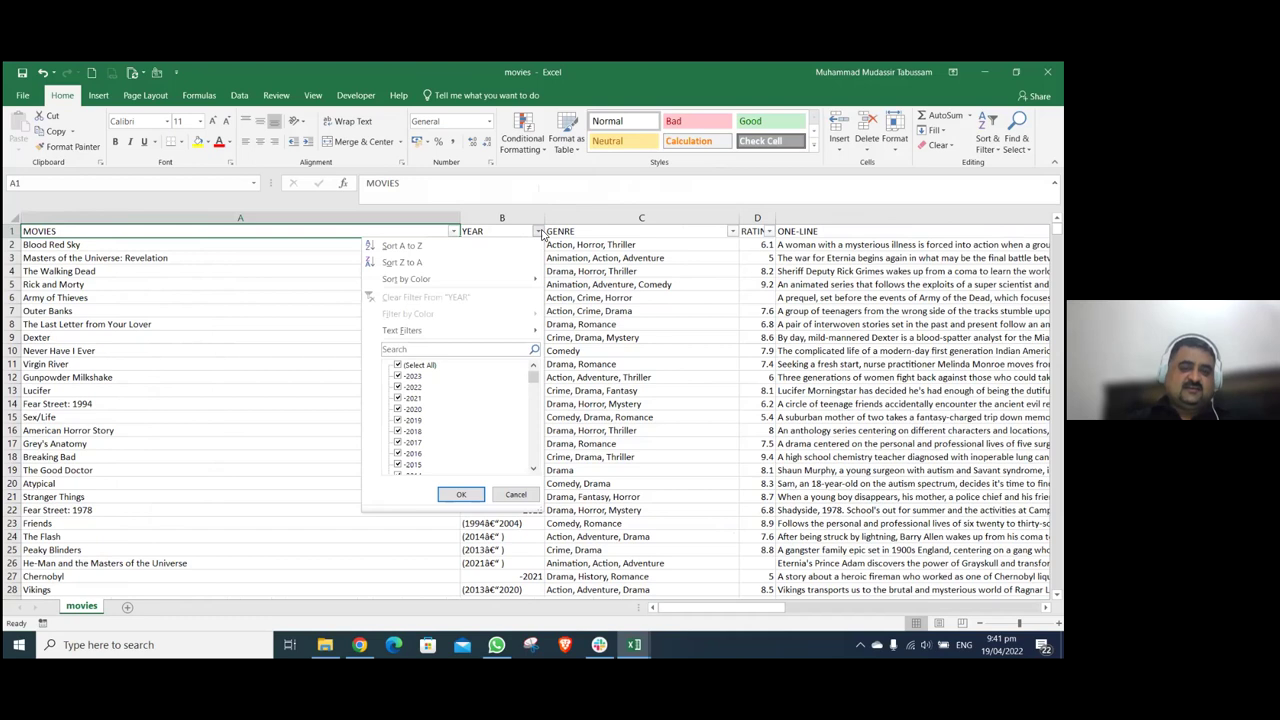
{"action": "left_click", "coordinate": [515, 494]}
{"action": "left_click", "coordinate": [1047, 72]}
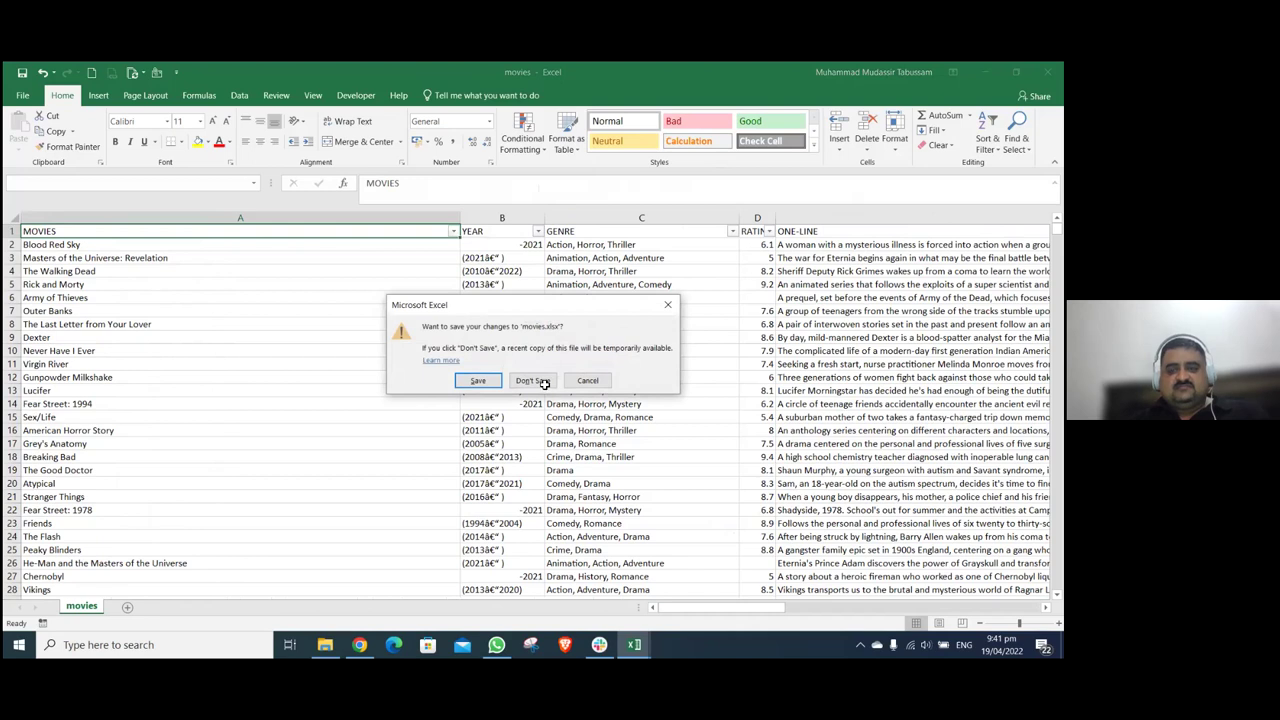
{"action": "left_click", "coordinate": [543, 383]}
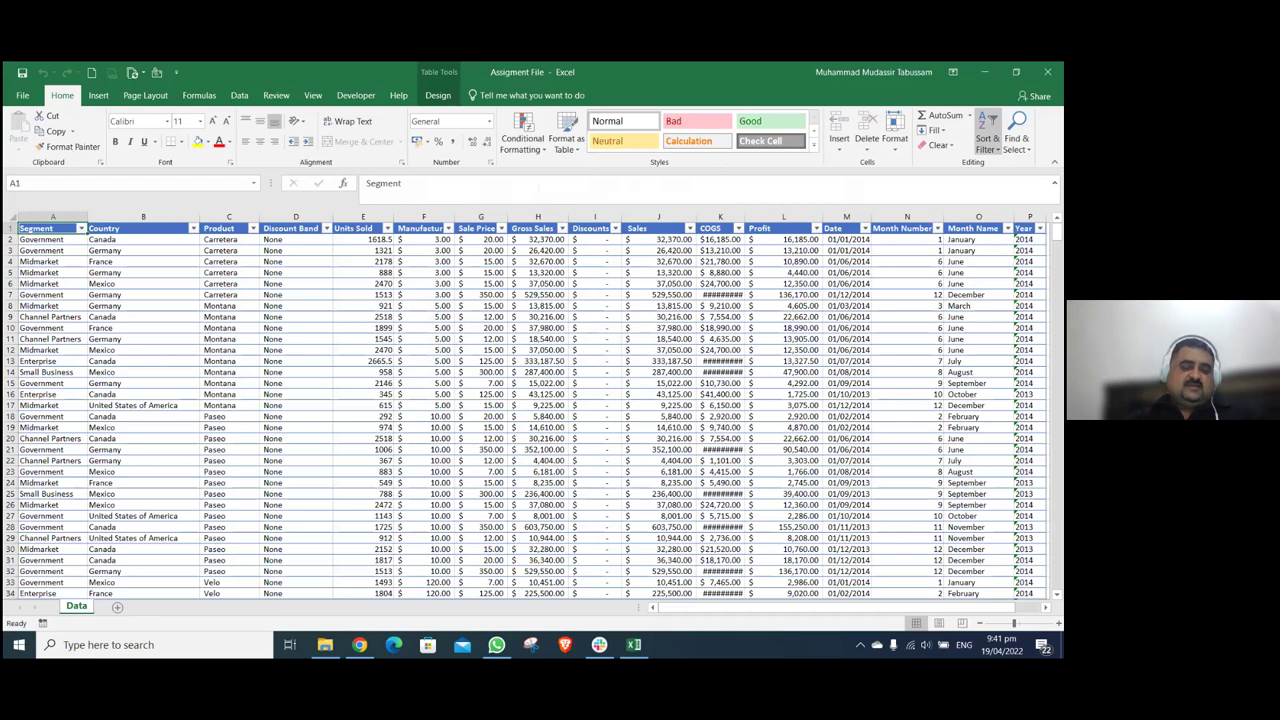
- Select the whole Data table from its top-left cell and fit every column to its contents
{"action": "left_click", "coordinate": [481, 372]}
{"action": "key", "text": "ctrl+Home"}
{"action": "key", "text": "ctrl+shift+Right"}
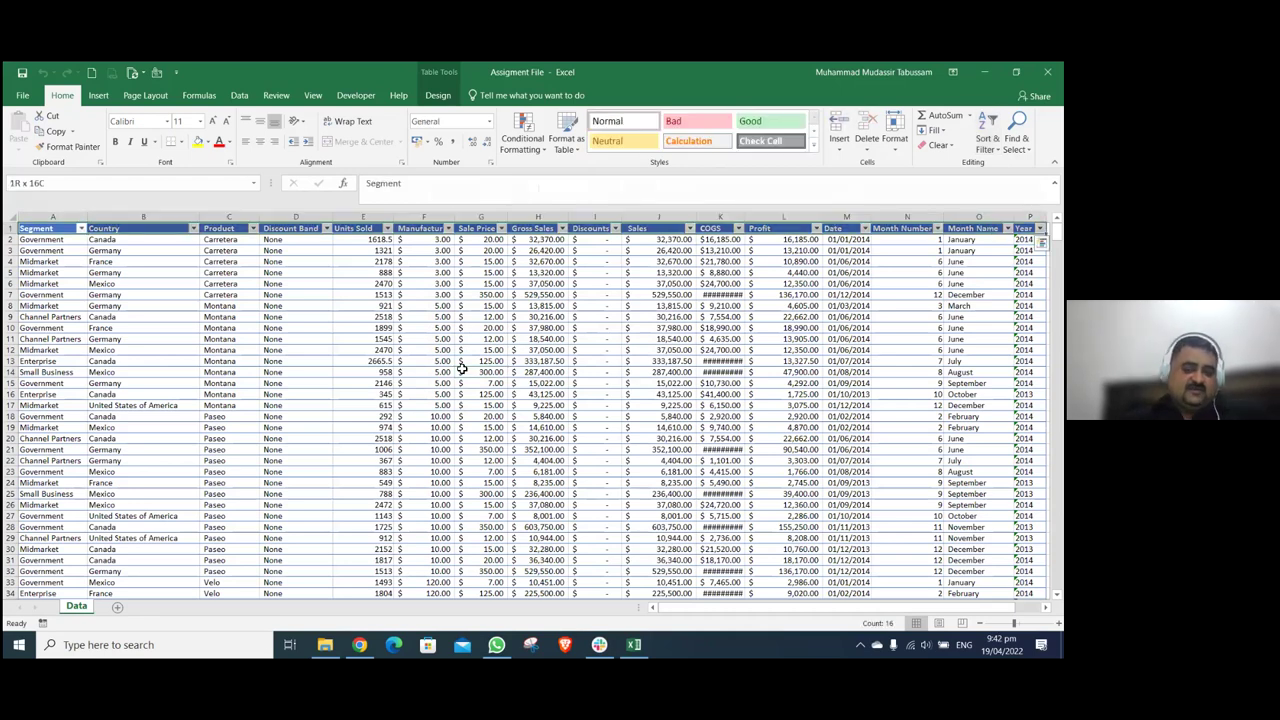
{"action": "key", "text": "ctrl+shift+Down"}
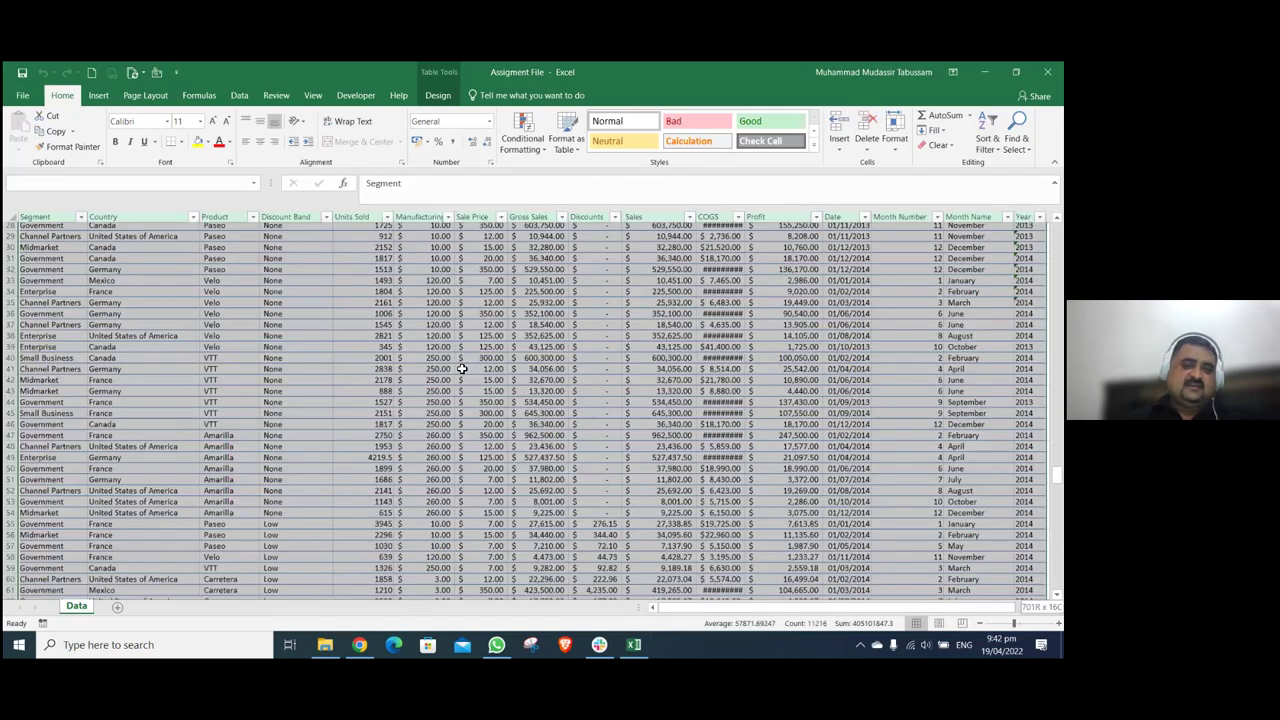
{"action": "key", "text": "ctrl+Right"}
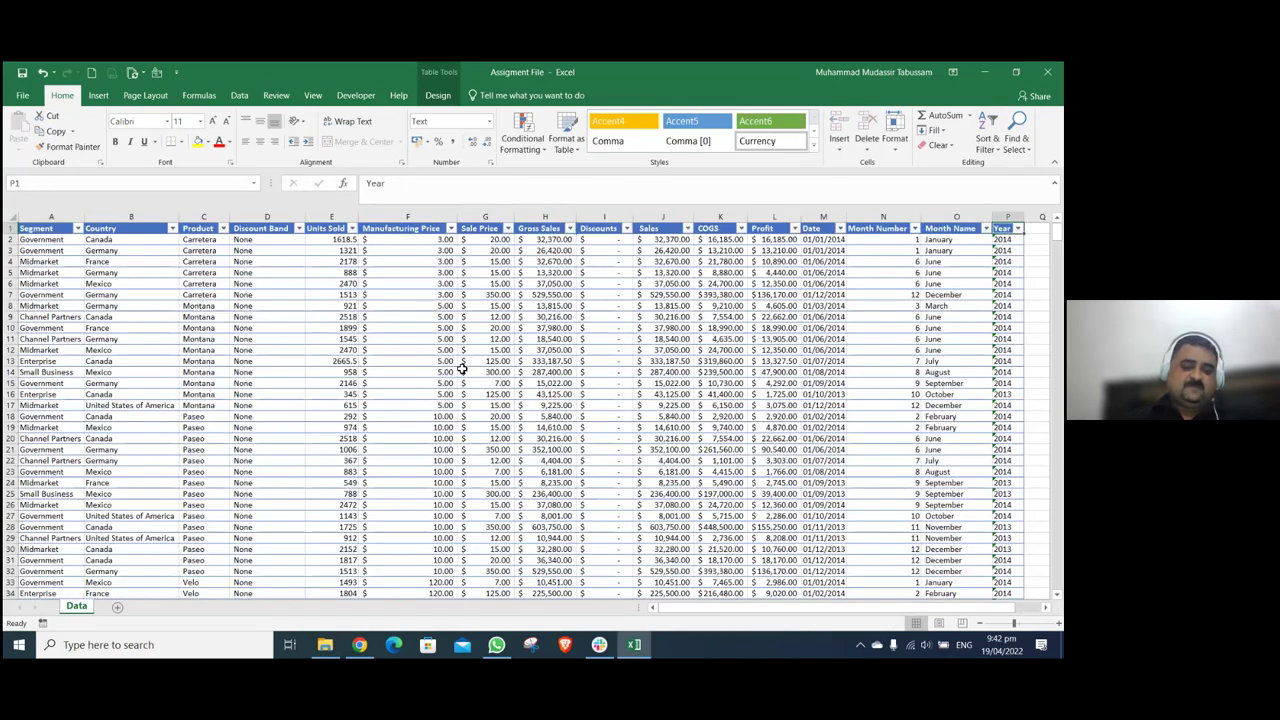
{"action": "key", "text": "alt+Down"}
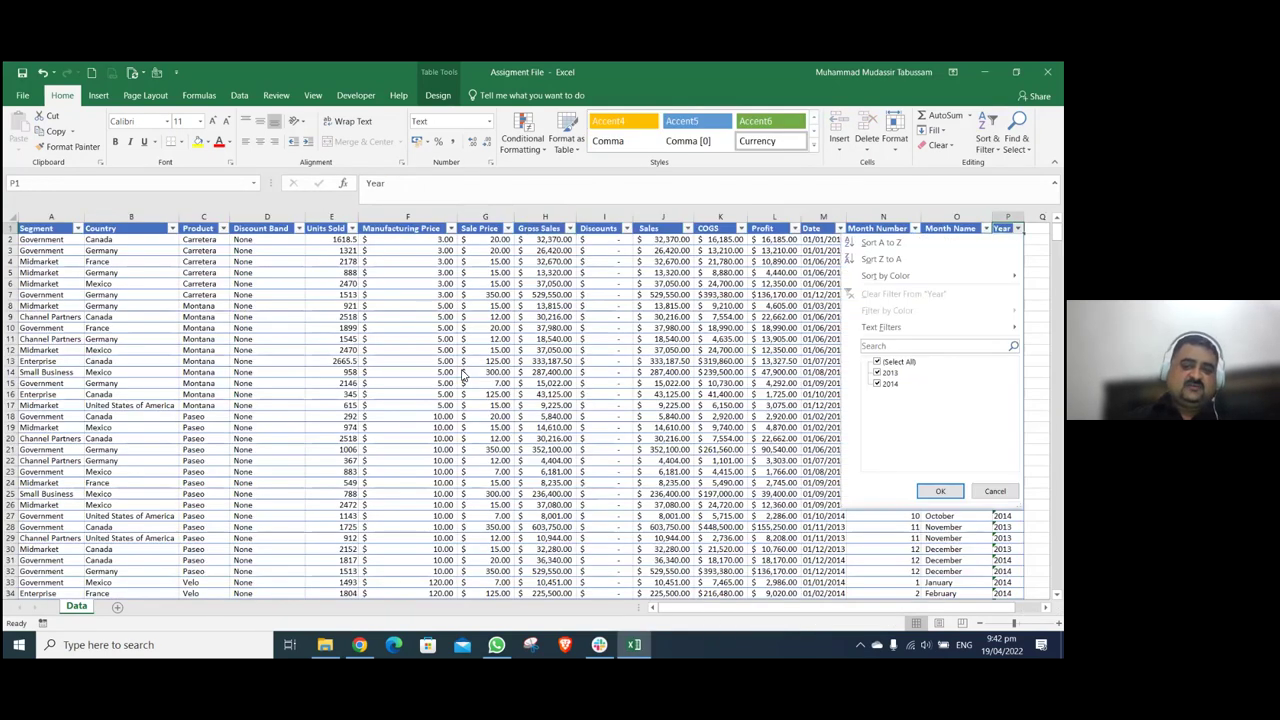
{"action": "key", "text": "Escape"}
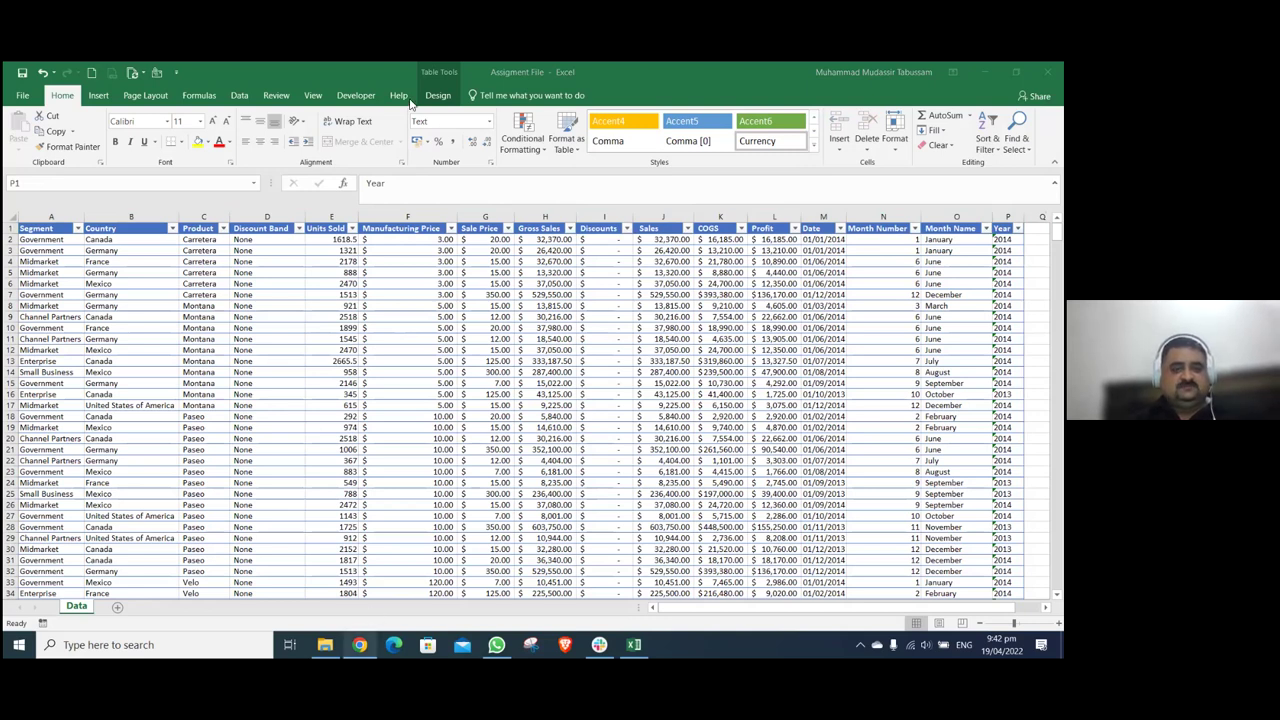
- In Chrome's Gmail tab, switch to the other signed-in Google account
{"action": "left_click", "coordinate": [359, 644]}
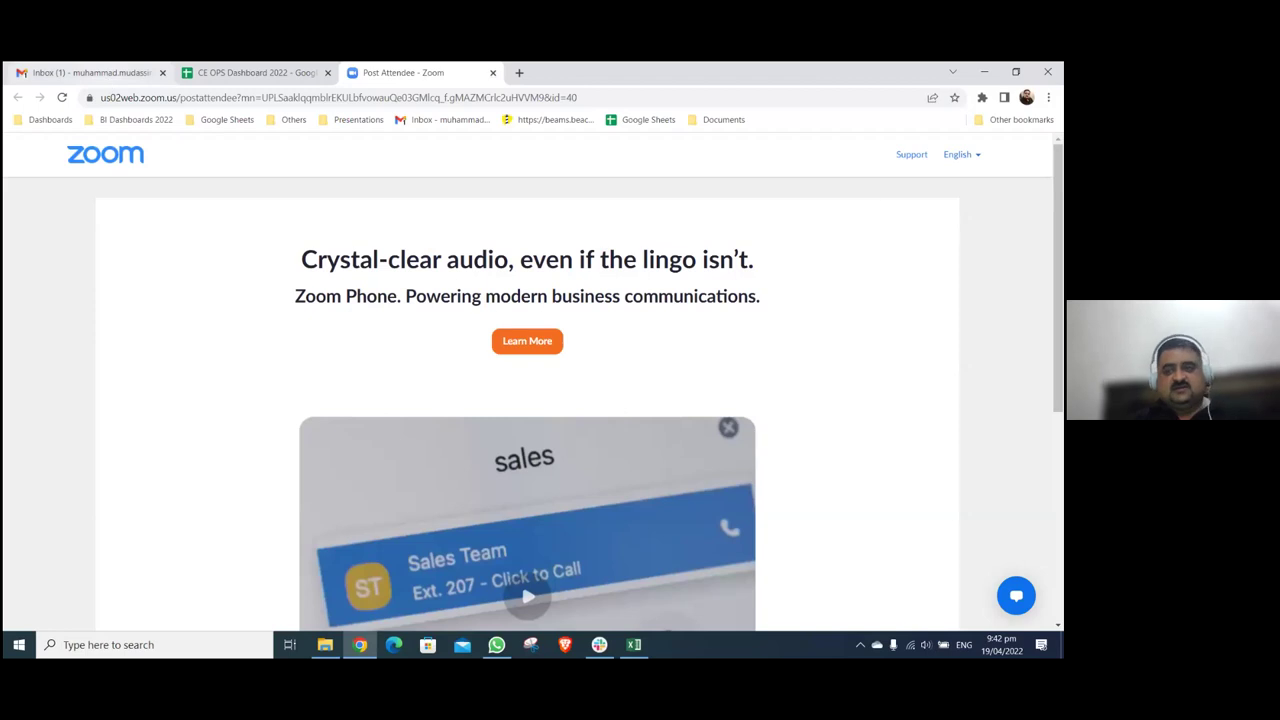
{"action": "key", "text": "ctrl+1"}
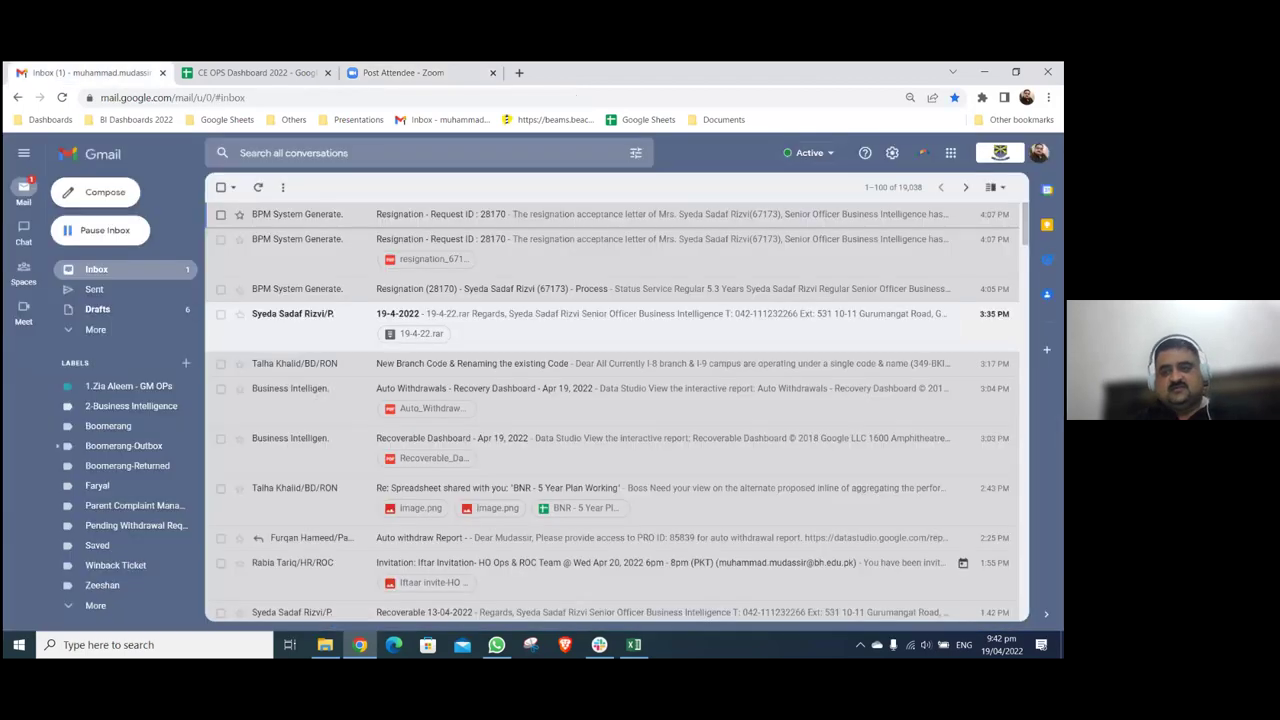
{"action": "left_click", "coordinate": [893, 187]}
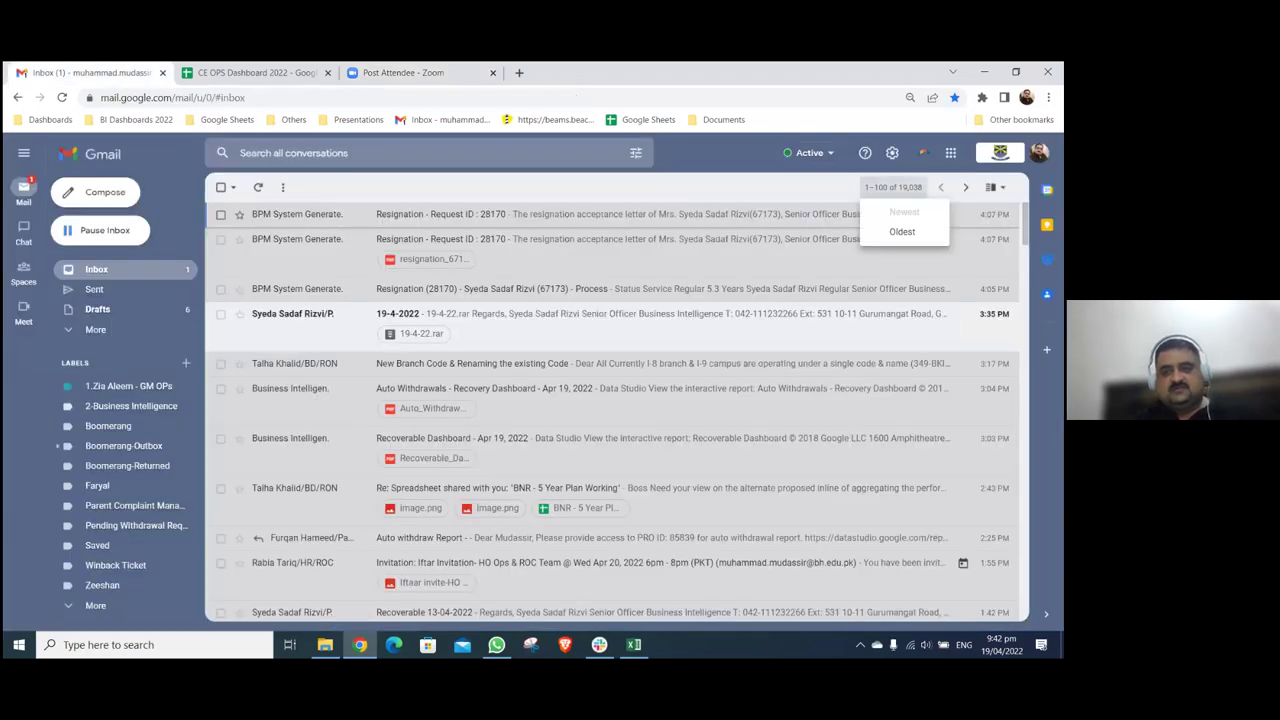
{"action": "left_click", "coordinate": [1039, 152]}
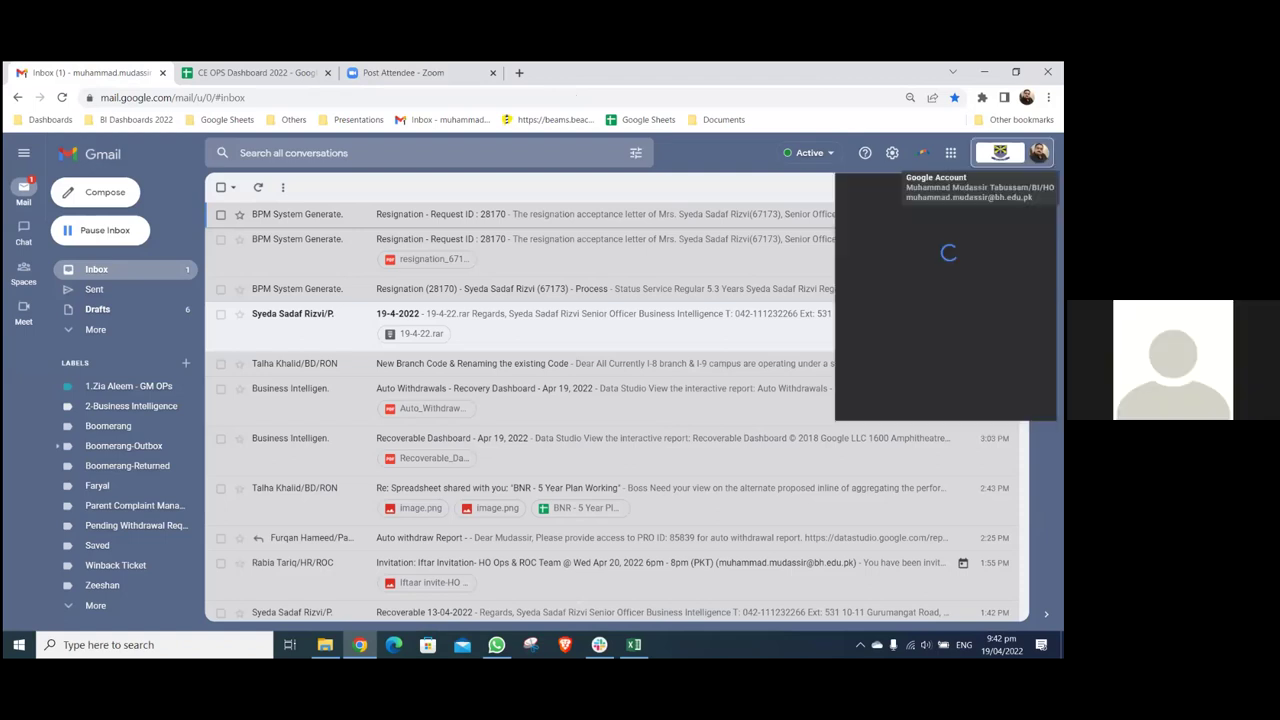
{"action": "left_click", "coordinate": [949, 387]}
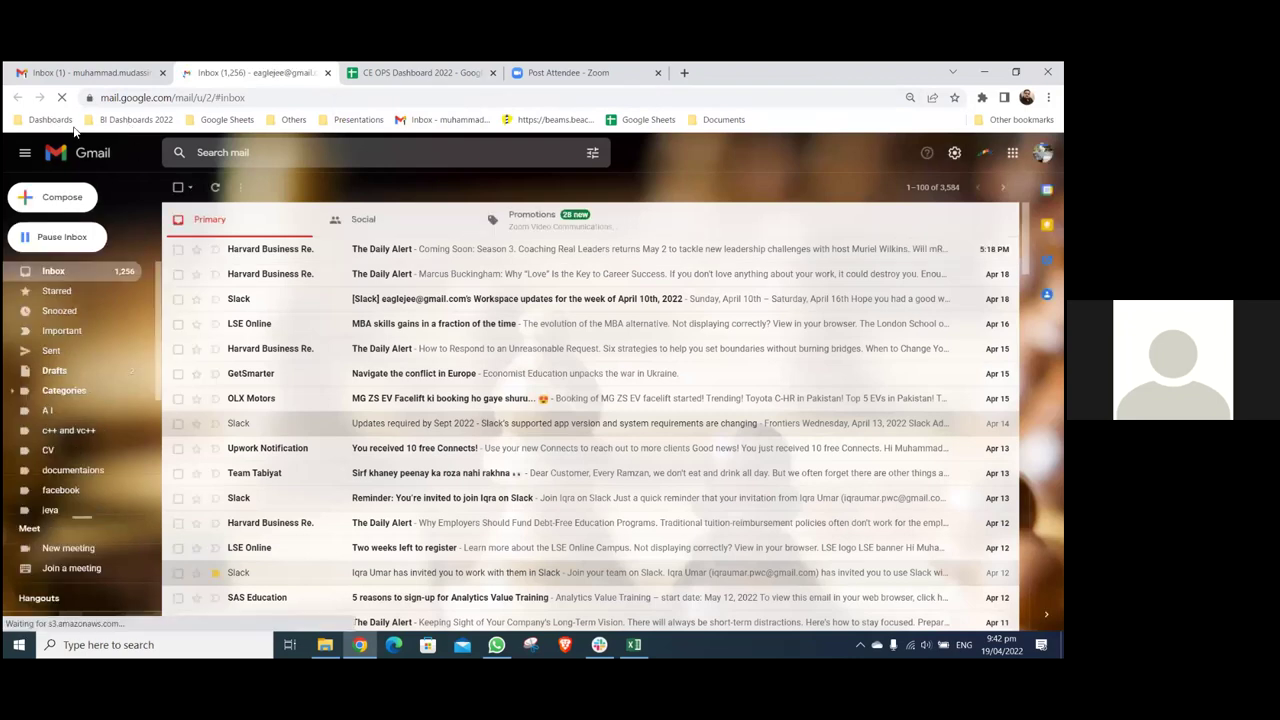
- Open the BI Dashboard - 2022 report from the BI Dashboards 2022 bookmark folder
{"action": "left_click", "coordinate": [120, 121]}
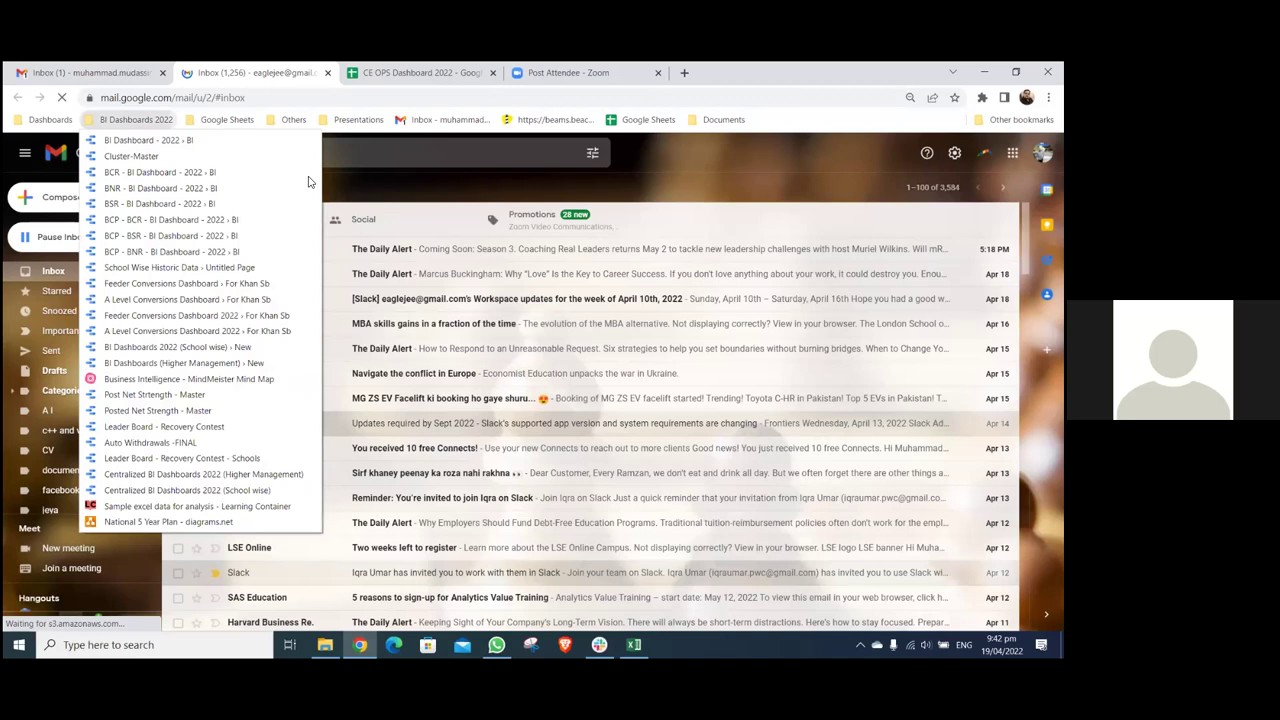
{"action": "left_click", "coordinate": [309, 181]}
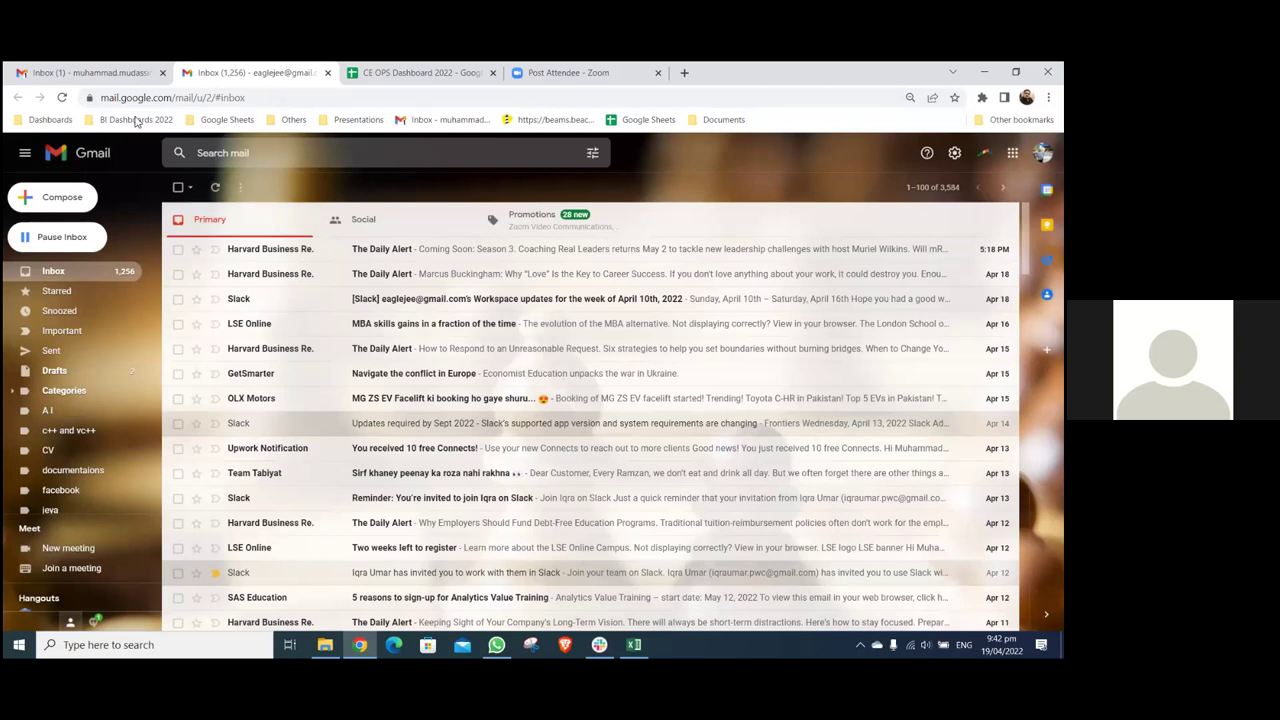
{"action": "left_click", "coordinate": [136, 120]}
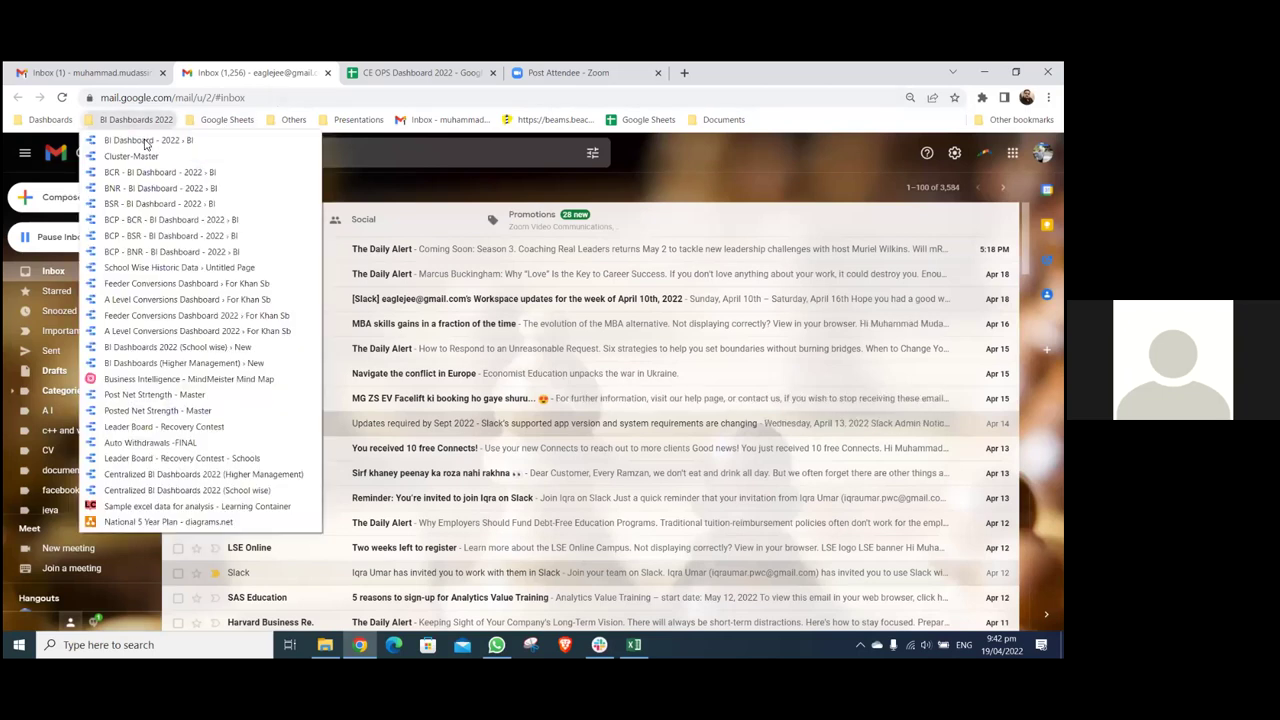
{"action": "left_click", "coordinate": [125, 141]}
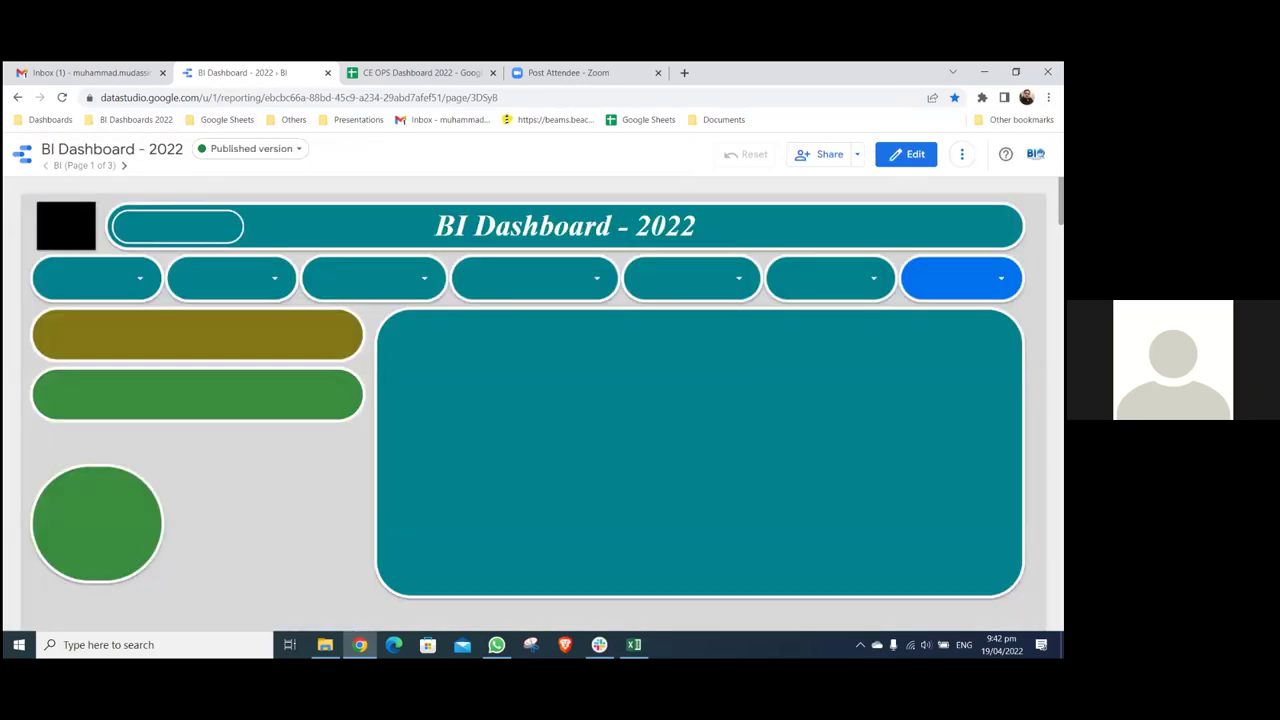
- Go to the Data Studio home, switch to the CE OPS Dashboard 2022 sheet, and start a new tab
{"action": "left_click", "coordinate": [566, 418]}
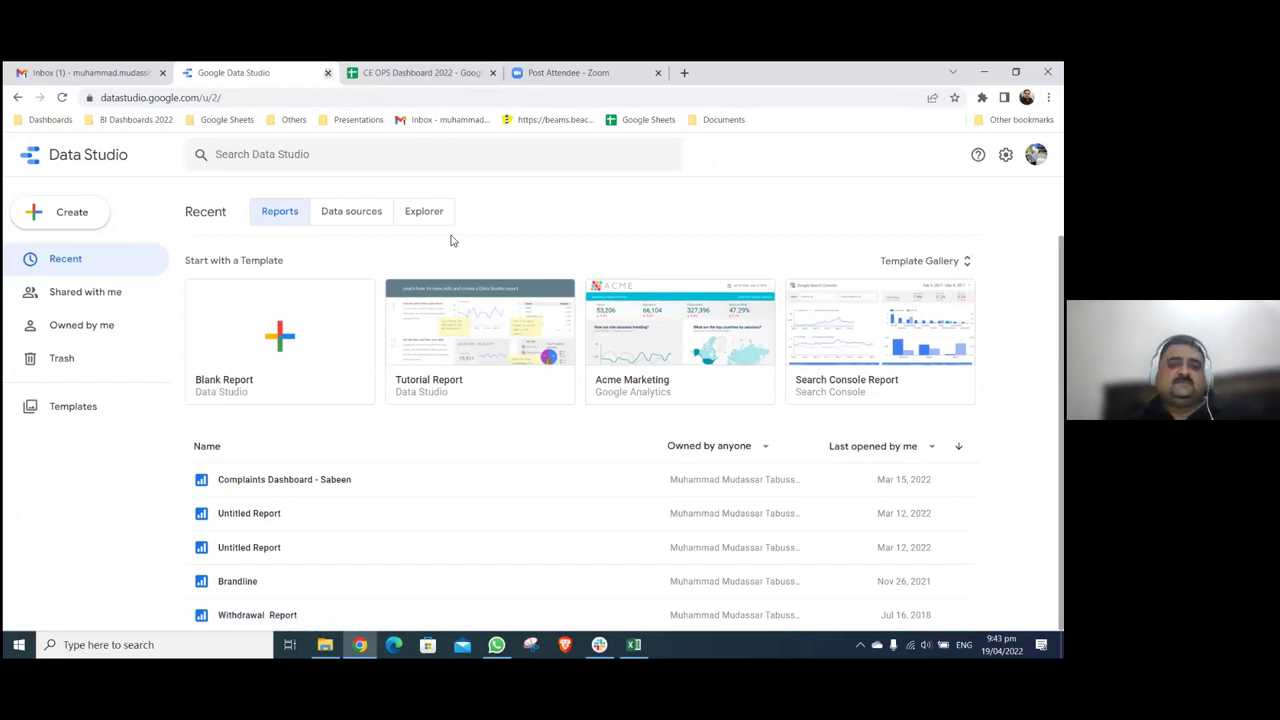
{"action": "key", "text": "ctrl+Tab"}
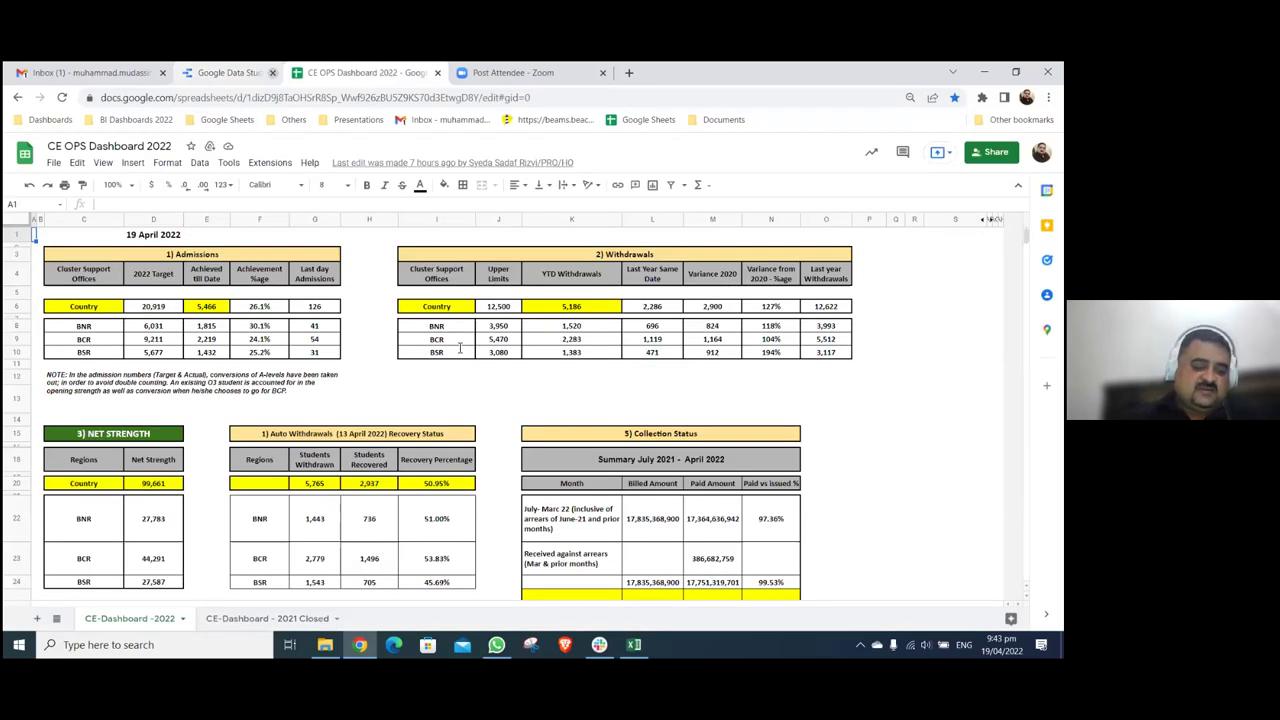
{"action": "key", "text": "ctrl+t"}
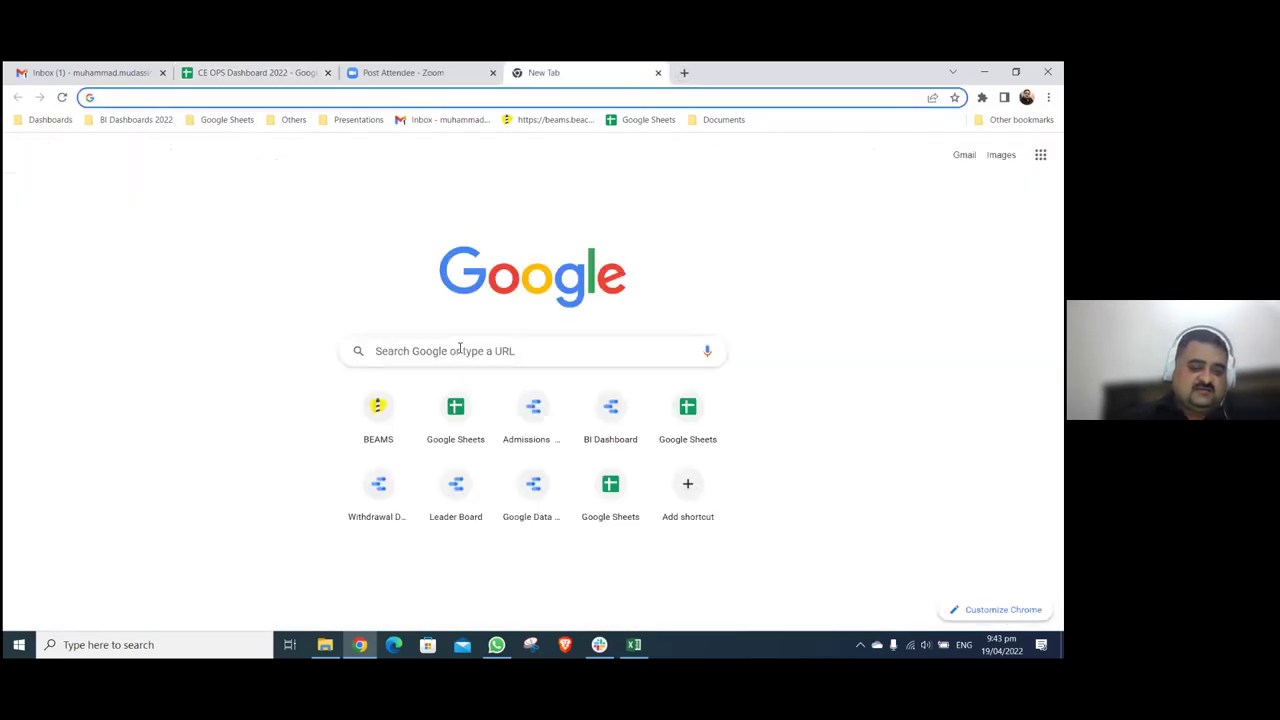
- Search Google for 'data studio' and open Data Studio via the Sign in result
{"action": "left_click", "coordinate": [460, 350]}
{"action": "type", "text": "data"}
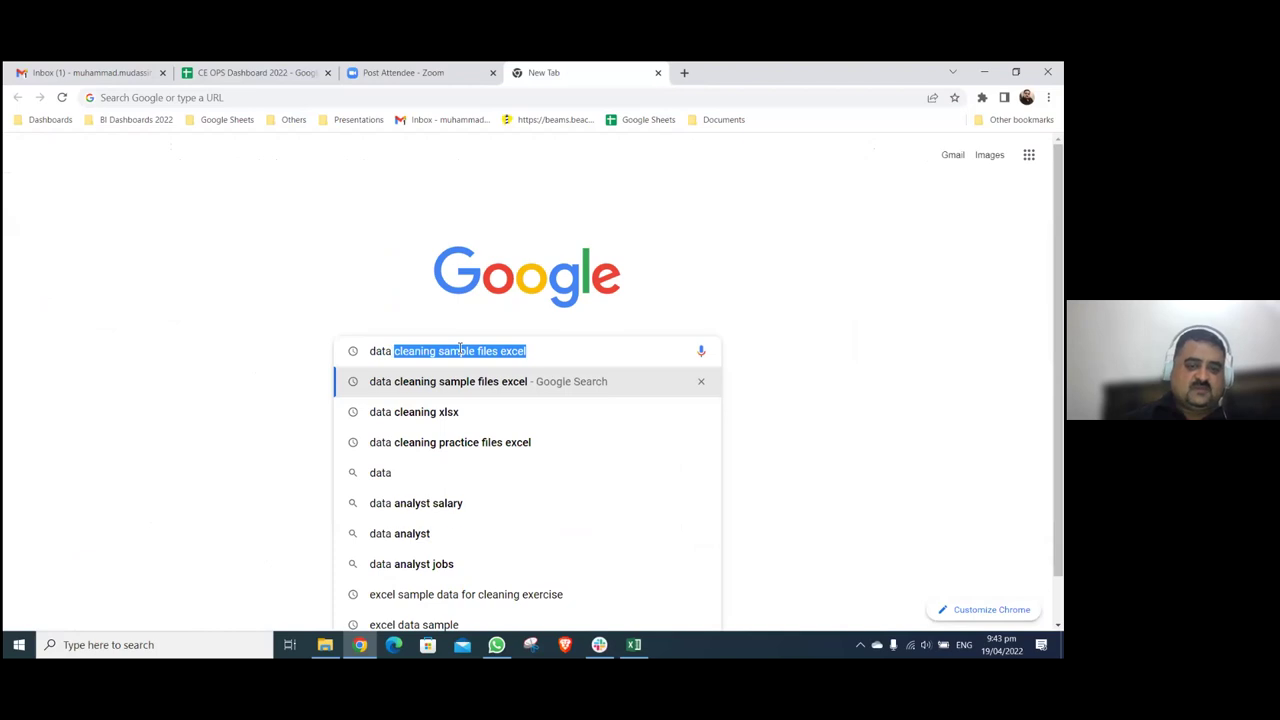
{"action": "type", "text": " stu"}
{"action": "key", "text": "Down"}
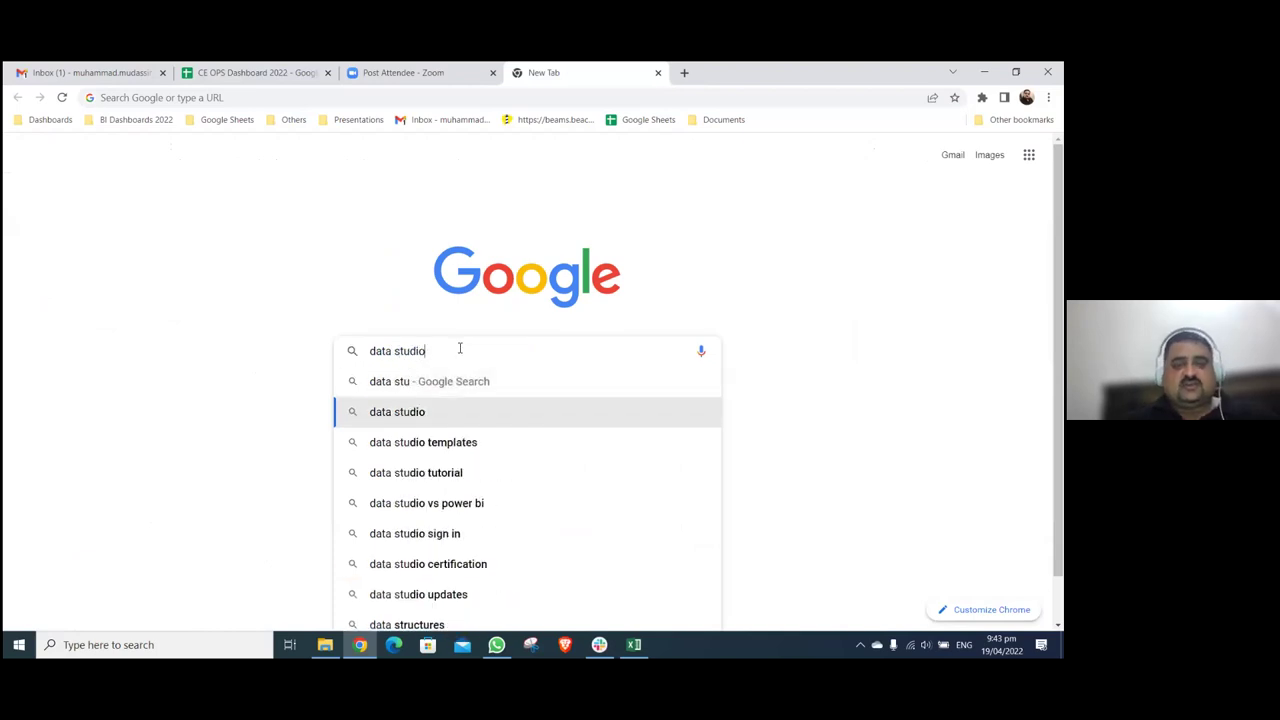
{"action": "key", "text": "Return"}
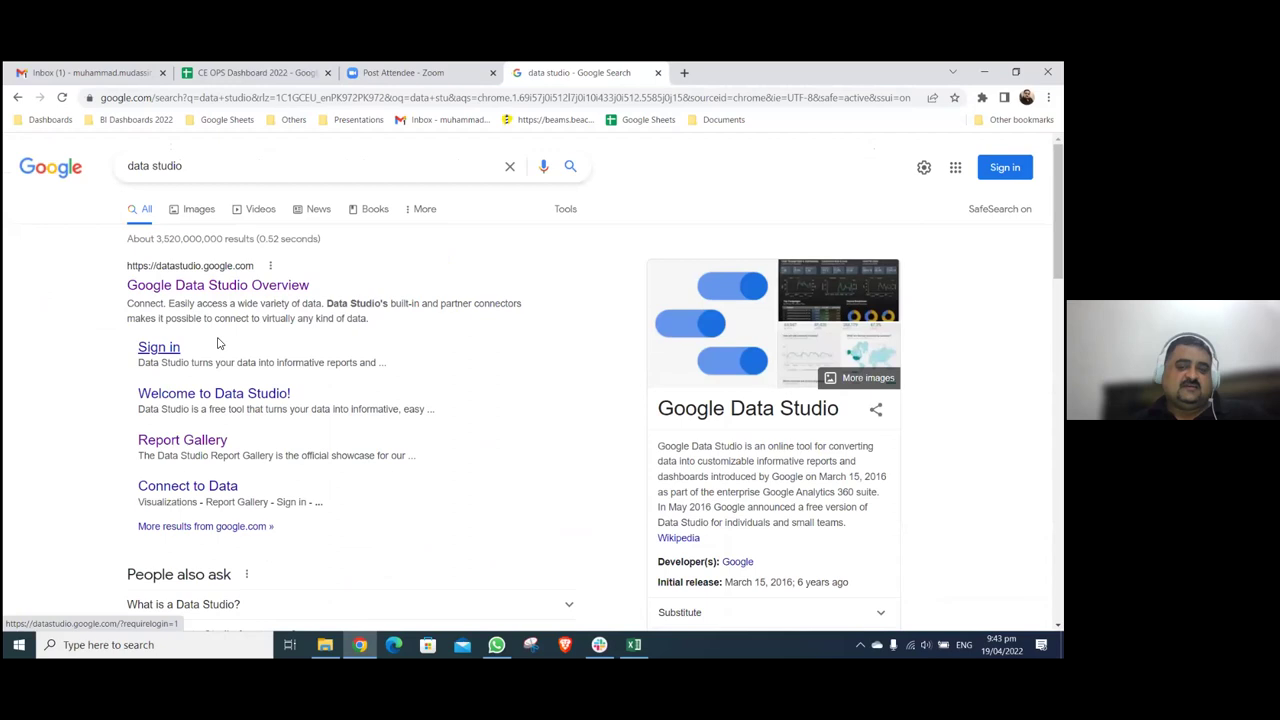
{"action": "left_click", "coordinate": [160, 352]}
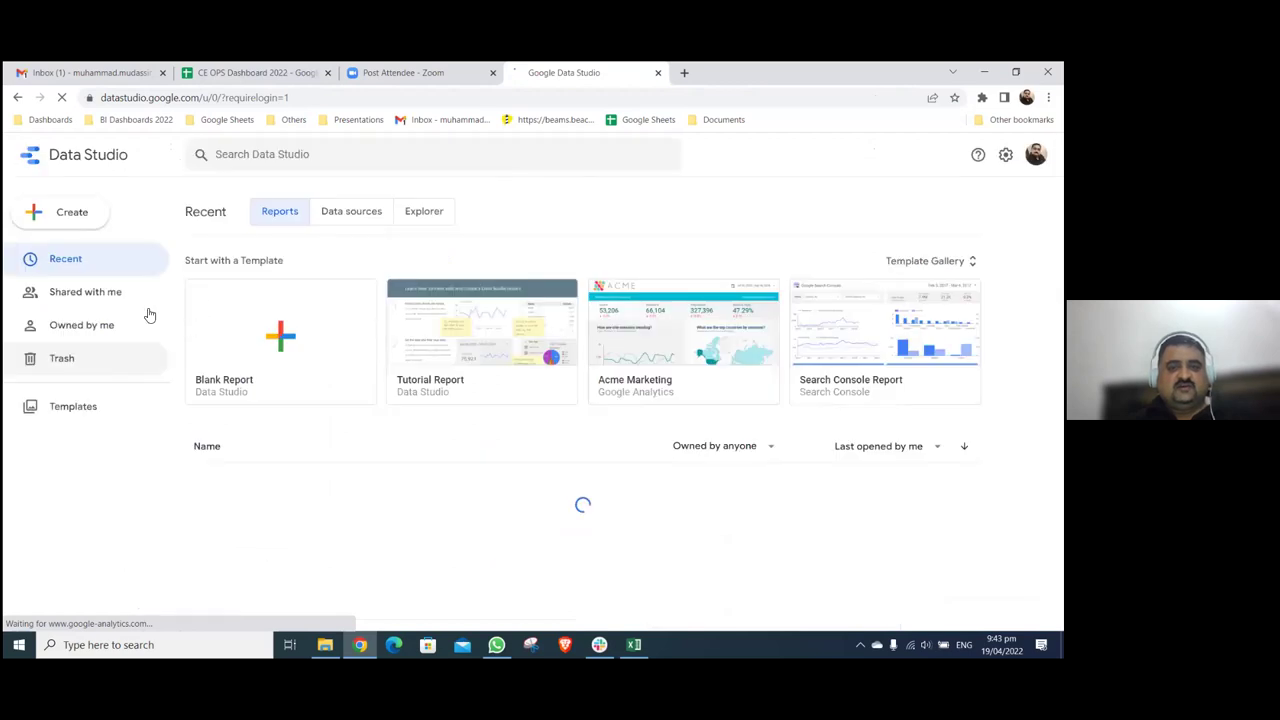
- Switch Data Studio to a different Google account and start a report from the Blank Report template
{"action": "left_click", "coordinate": [120, 358]}
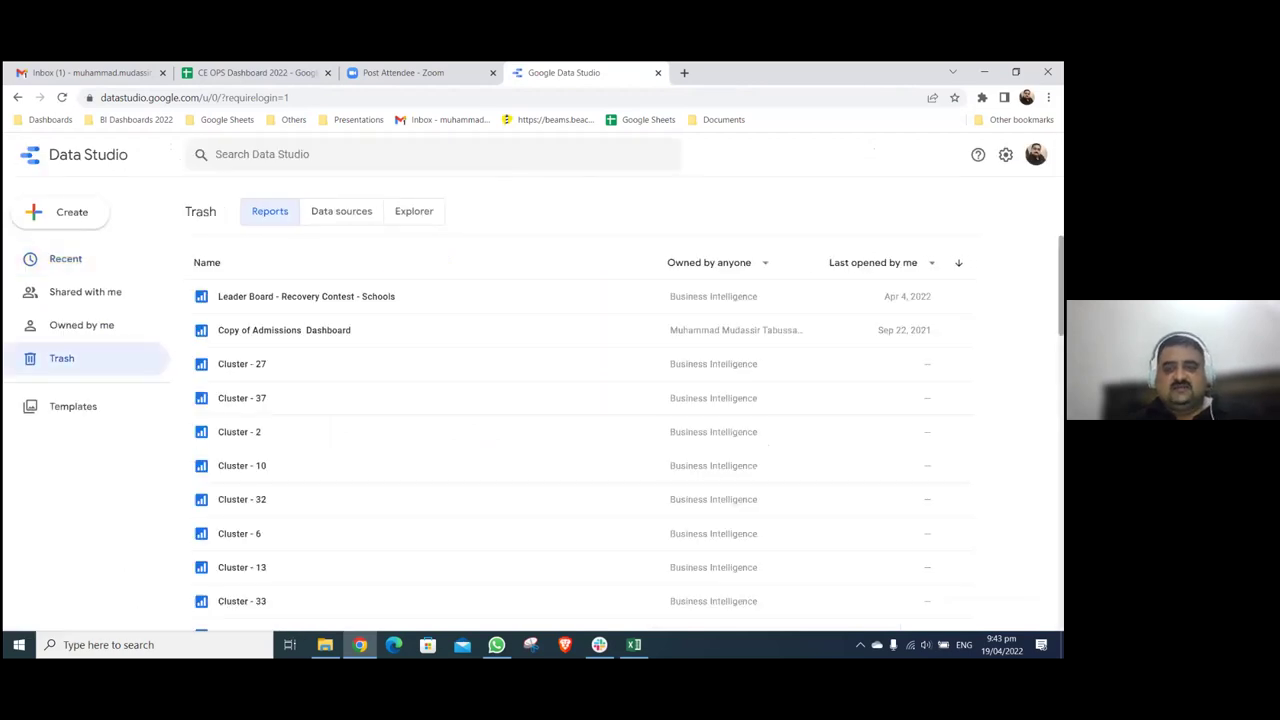
{"action": "left_click", "coordinate": [1035, 154]}
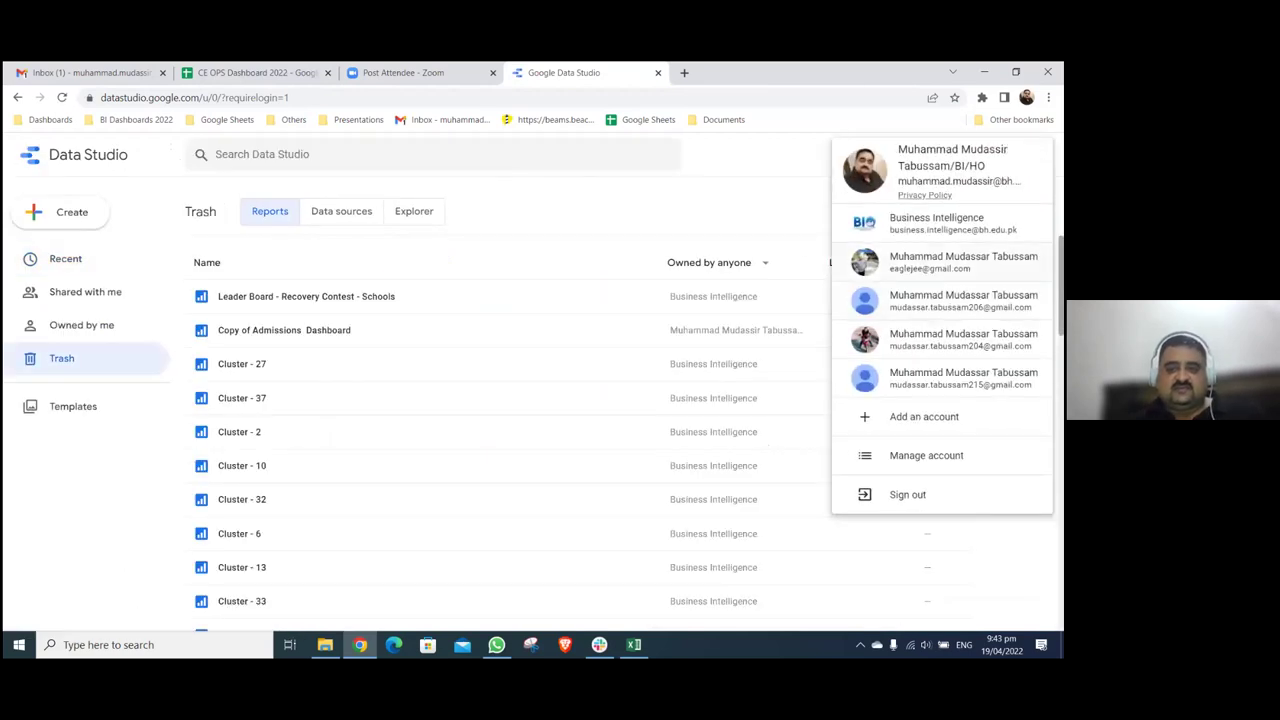
{"action": "left_click", "coordinate": [960, 243]}
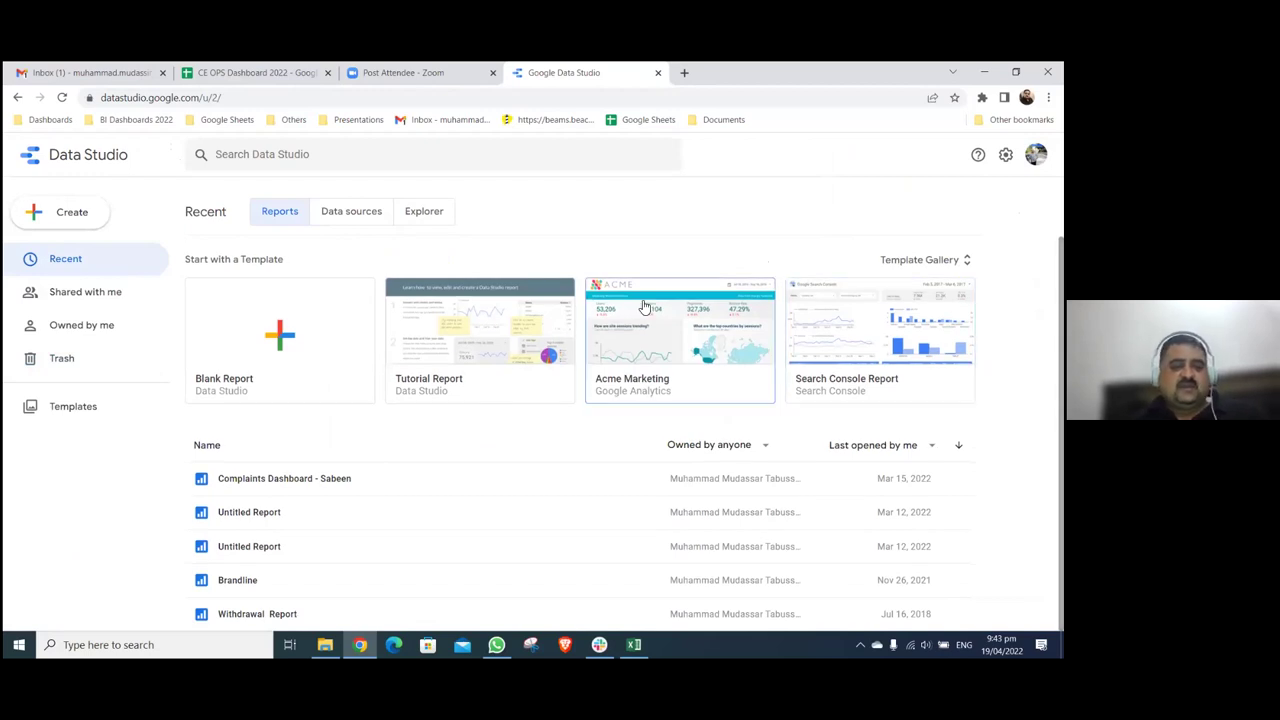
{"action": "left_click", "coordinate": [284, 352]}
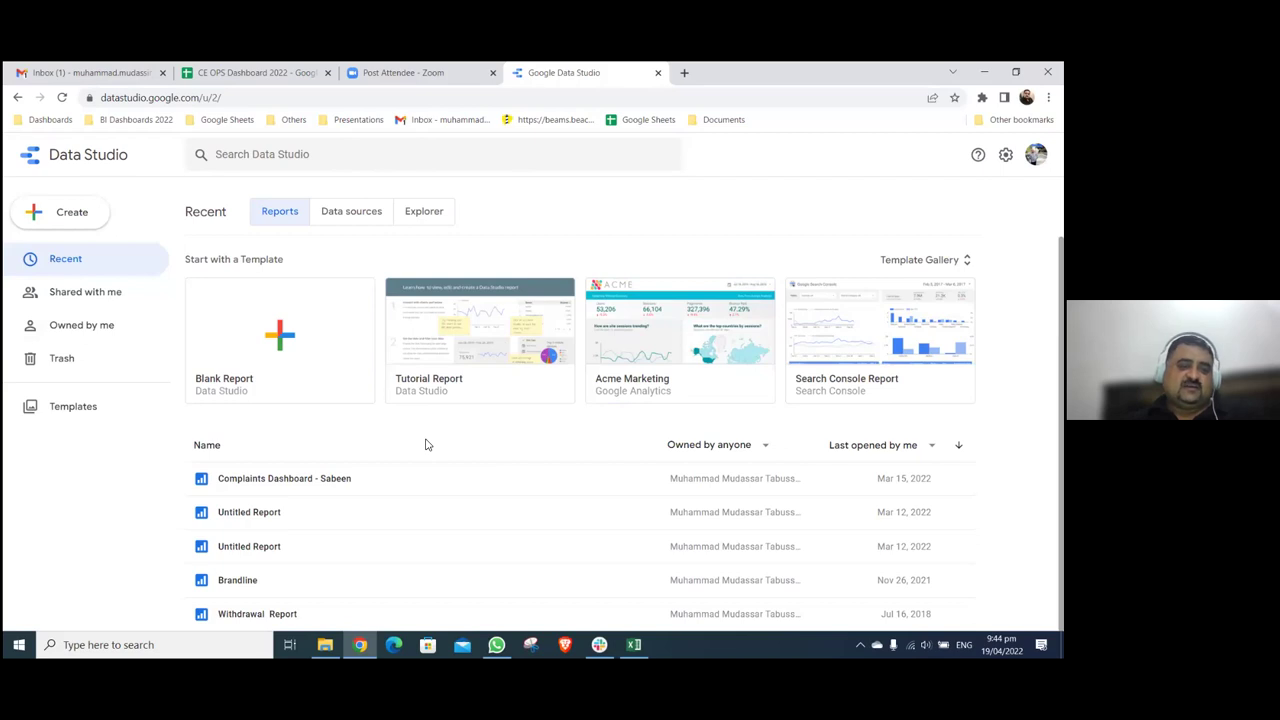
{"action": "left_click", "coordinate": [287, 328]}
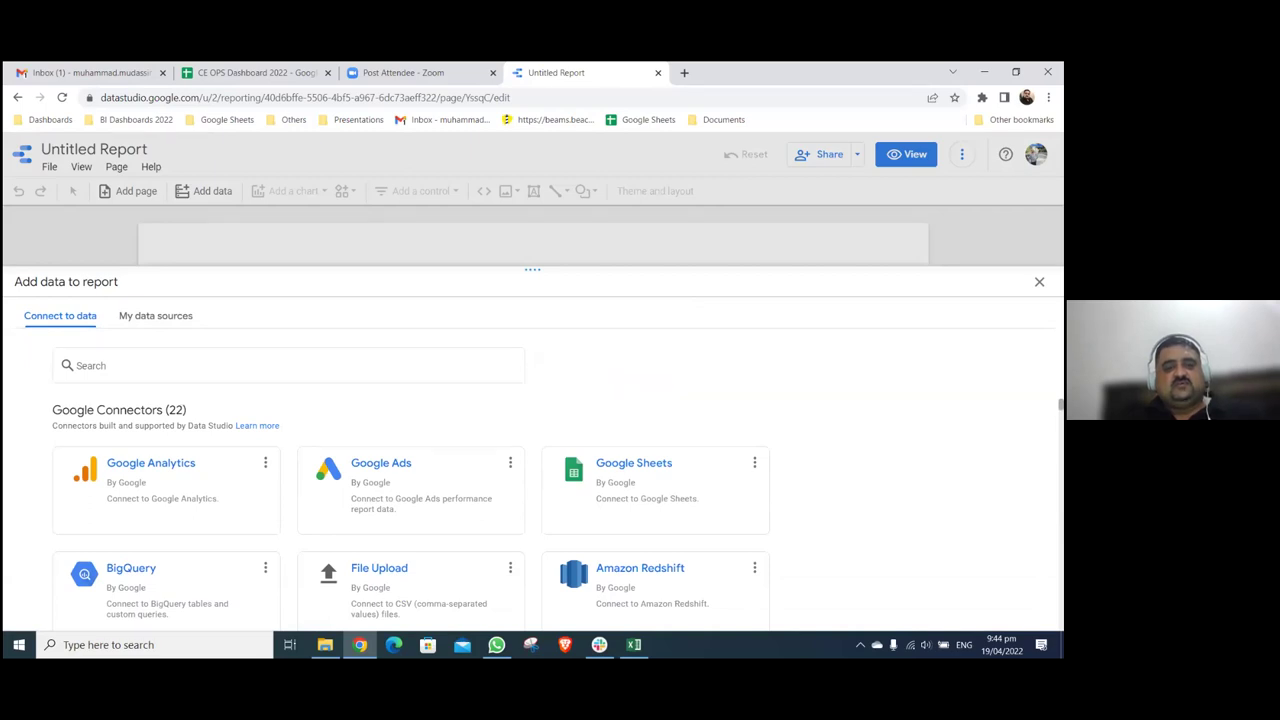
- Retitle the Untitled Report to 'Data Science - Session 4 - Practice Dashboard'
{"action": "left_click", "coordinate": [1039, 281]}
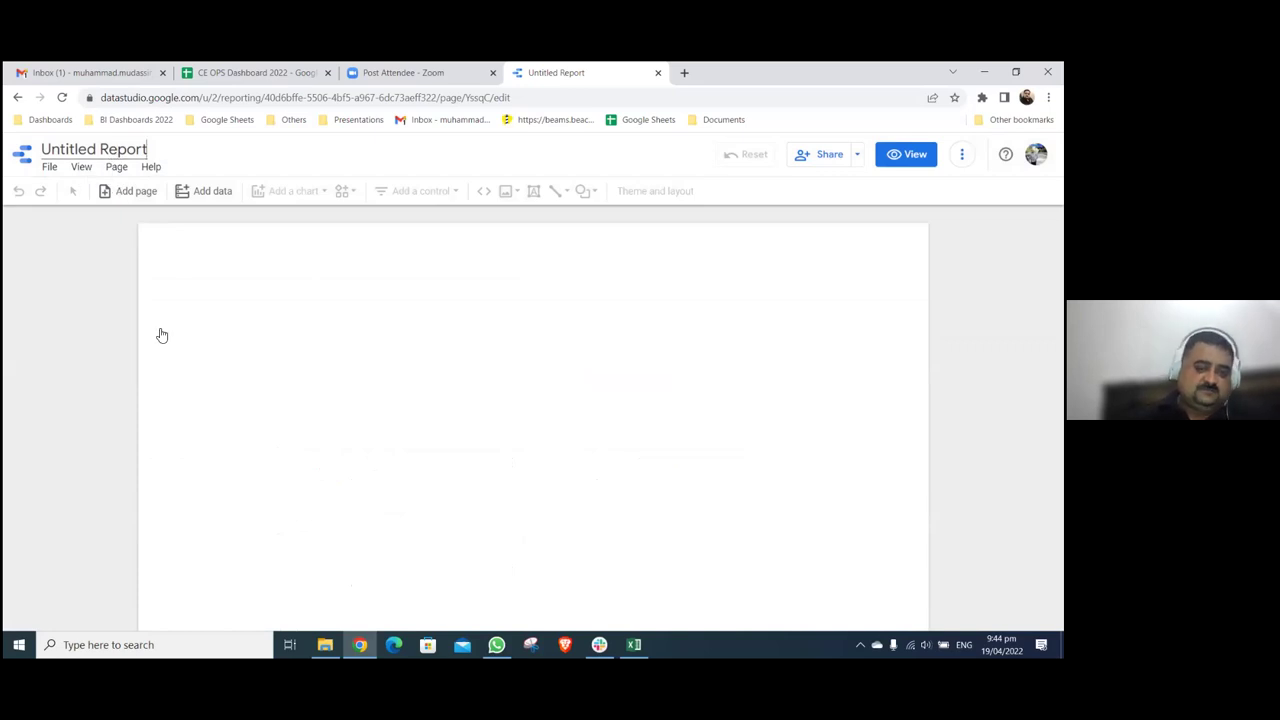
{"action": "key", "text": "BackSpace"}
{"action": "key", "text": "BackSpace"}
{"action": "key", "text": "BackSpace"}
{"action": "key", "text": "BackSpace"}
{"action": "key", "text": "BackSpace"}
{"action": "key", "text": "BackSpace"}
{"action": "key", "text": "BackSpace"}
{"action": "key", "text": "BackSpace"}
{"action": "key", "text": "BackSpace"}
{"action": "key", "text": "BackSpace"}
{"action": "key", "text": "BackSpace"}
{"action": "key", "text": "BackSpace"}
{"action": "key", "text": "BackSpace"}
{"action": "key", "text": "BackSpace"}
{"action": "key", "text": "BackSpace"}
{"action": "type", "text": "Lec"}
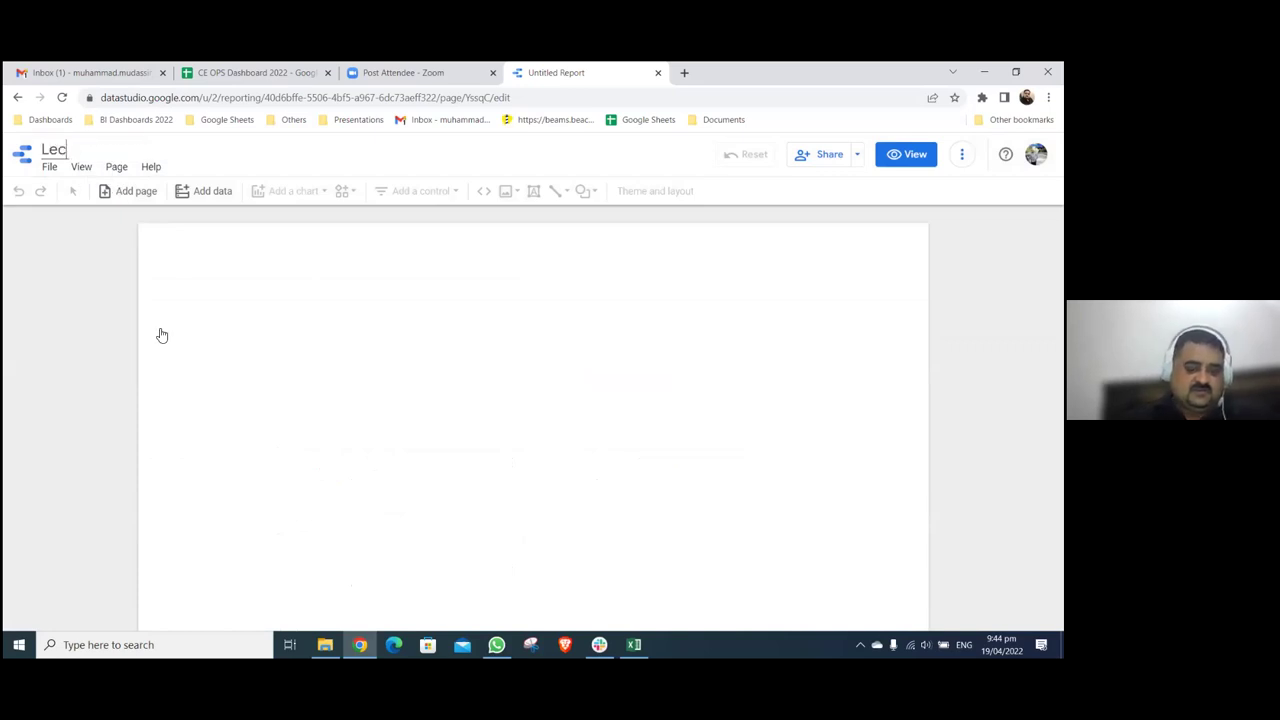
{"action": "type", "text": "ture 4 - DA"}
{"action": "key", "text": "BackSpace"}
{"action": "key", "text": "BackSpace"}
{"action": "key", "text": "BackSpace"}
{"action": "key", "text": "BackSpace"}
{"action": "key", "text": "BackSpace"}
{"action": "key", "text": "BackSpace"}
{"action": "key", "text": "BackSpace"}
{"action": "key", "text": "BackSpace"}
{"action": "key", "text": "BackSpace"}
{"action": "key", "text": "BackSpace"}
{"action": "key", "text": "BackSpace"}
{"action": "key", "text": "BackSpace"}
{"action": "key", "text": "BackSpace"}
{"action": "type", "text": "DAta"}
{"action": "key", "text": "BackSpace"}
{"action": "key", "text": "BackSpace"}
{"action": "key", "text": "BackSpace"}
{"action": "type", "text": "ata Sc"}
{"action": "type", "text": "ore"}
{"action": "key", "text": "BackSpace"}
{"action": "key", "text": "BackSpace"}
{"action": "key", "text": "BackSpace"}
{"action": "type", "text": "ience - L"}
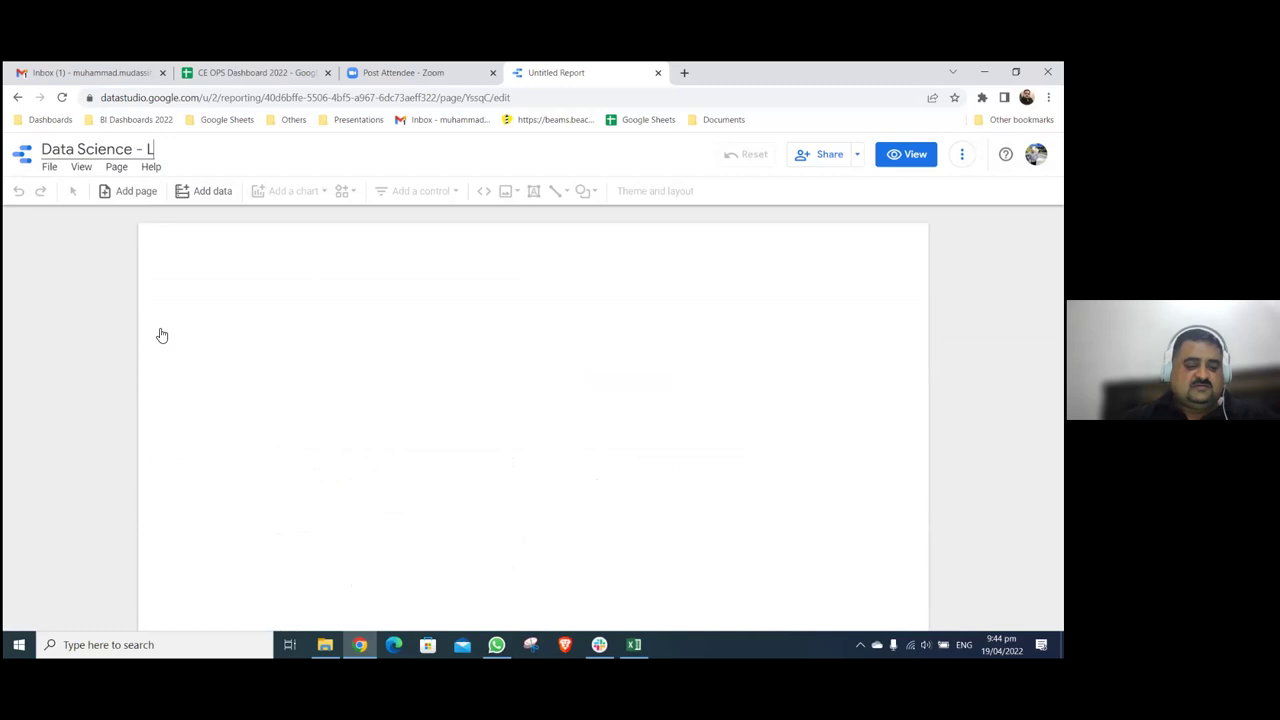
{"action": "type", "text": "ecture"}
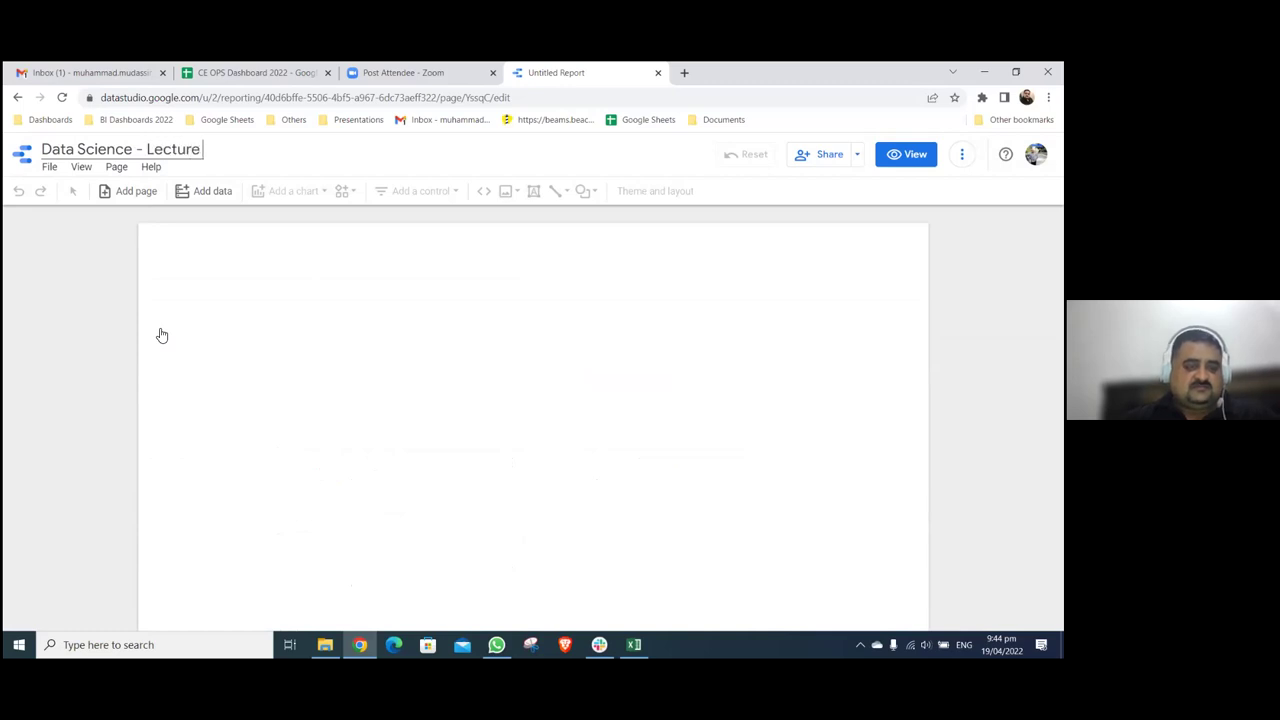
{"action": "key", "text": "BackSpace"}
{"action": "key", "text": "BackSpace"}
{"action": "key", "text": "BackSpace"}
{"action": "key", "text": "BackSpace"}
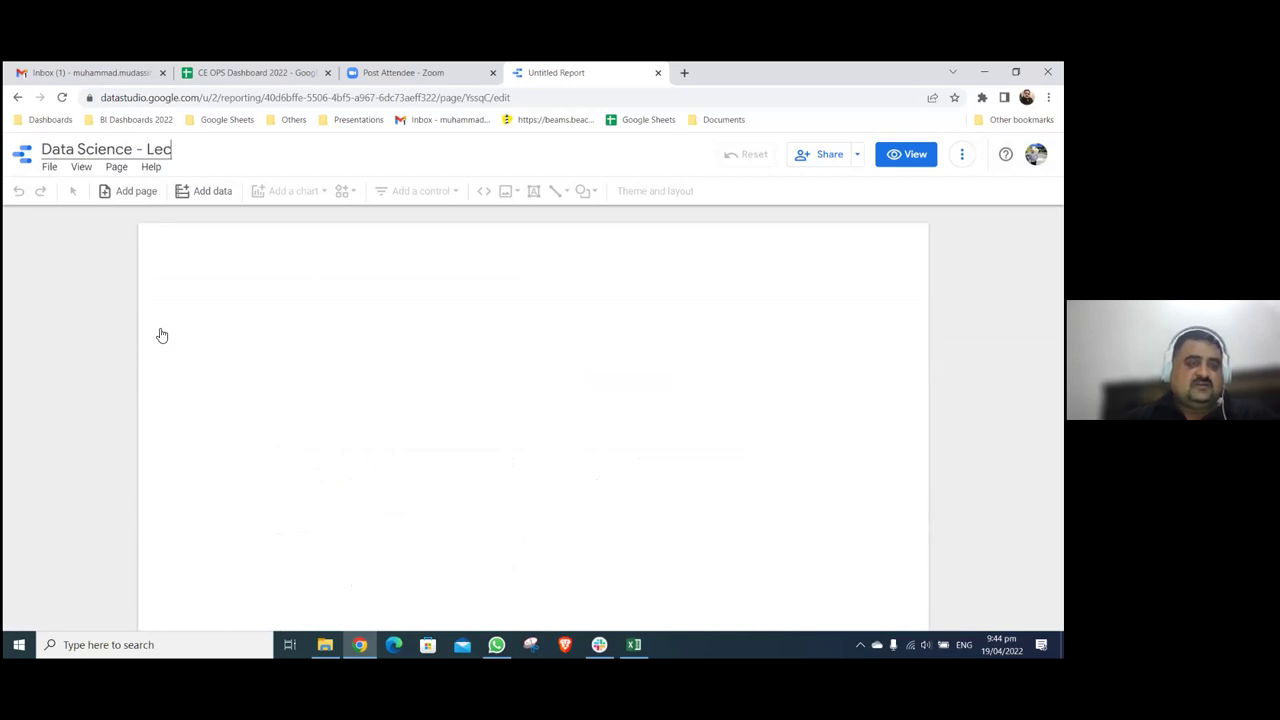
{"action": "key", "text": "BackSpace"}
{"action": "key", "text": "BackSpace"}
{"action": "type", "text": "Sessions"}
{"action": "key", "text": "BackSpace"}
{"action": "type", "text": "4"}
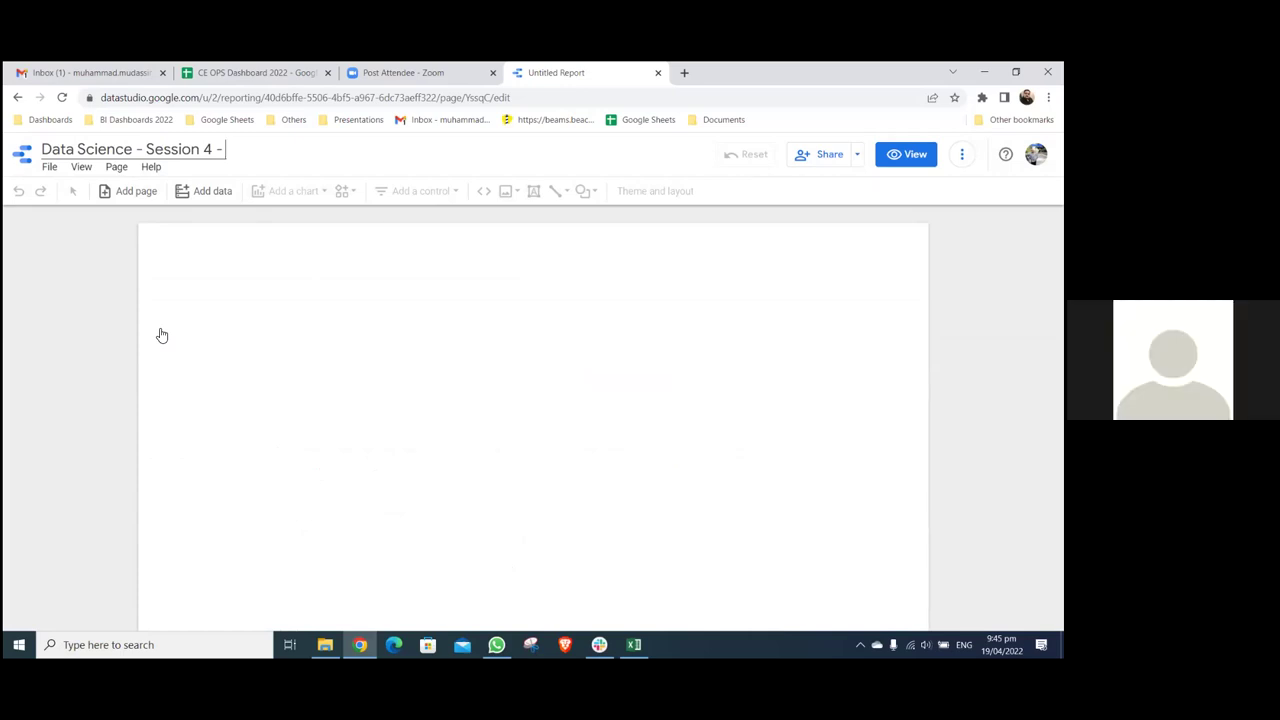
{"action": "type", "text": " - PRactice"}
{"action": "key", "text": "BackSpace"}
{"action": "key", "text": "BackSpace"}
{"action": "key", "text": "BackSpace"}
{"action": "key", "text": "BackSpace"}
{"action": "key", "text": "BackSpace"}
{"action": "key", "text": "BackSpace"}
{"action": "key", "text": "BackSpace"}
{"action": "type", "text": "ractice file"}
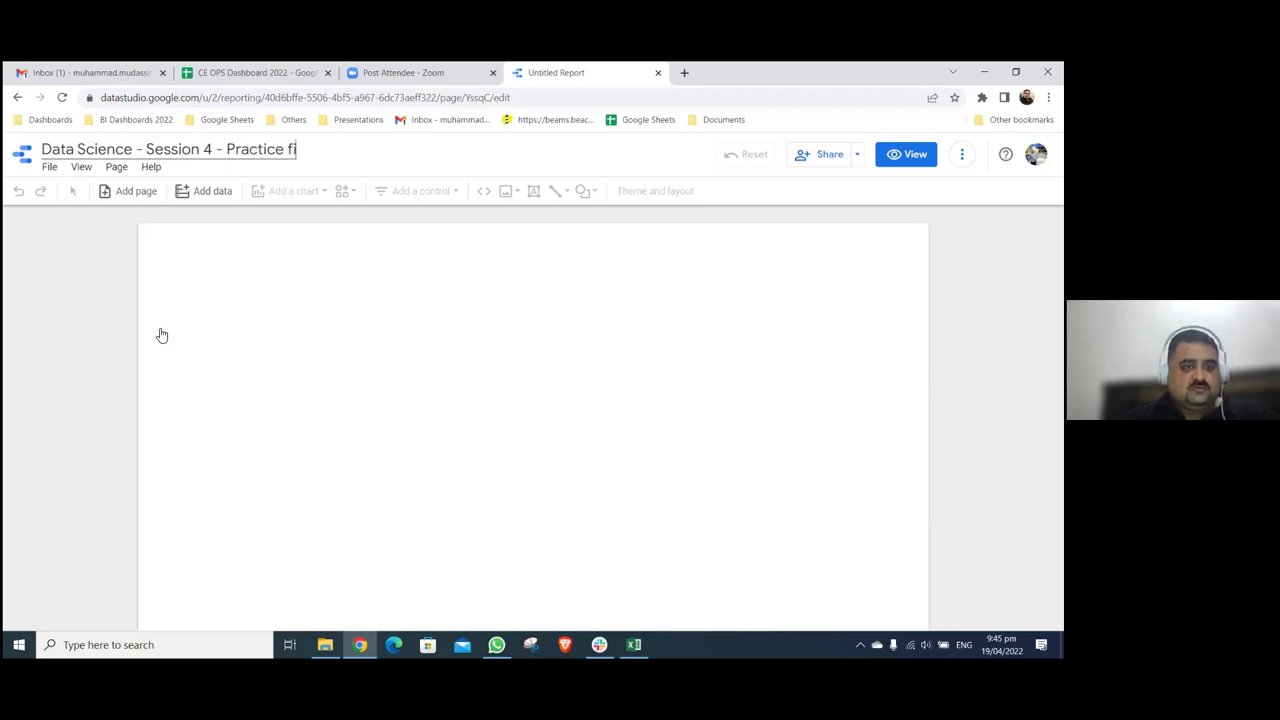
{"action": "key", "text": "BackSpace"}
{"action": "key", "text": "BackSpace"}
{"action": "key", "text": "BackSpace"}
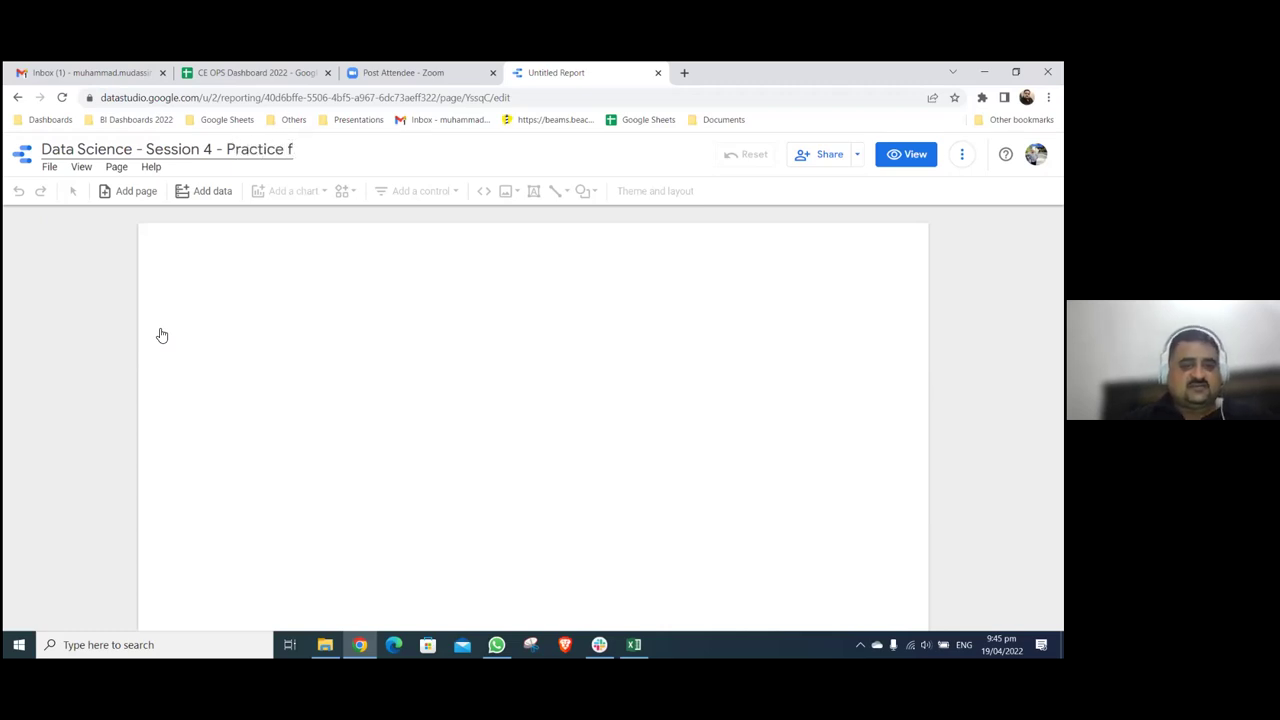
{"action": "type", "text": "Dashboard"}
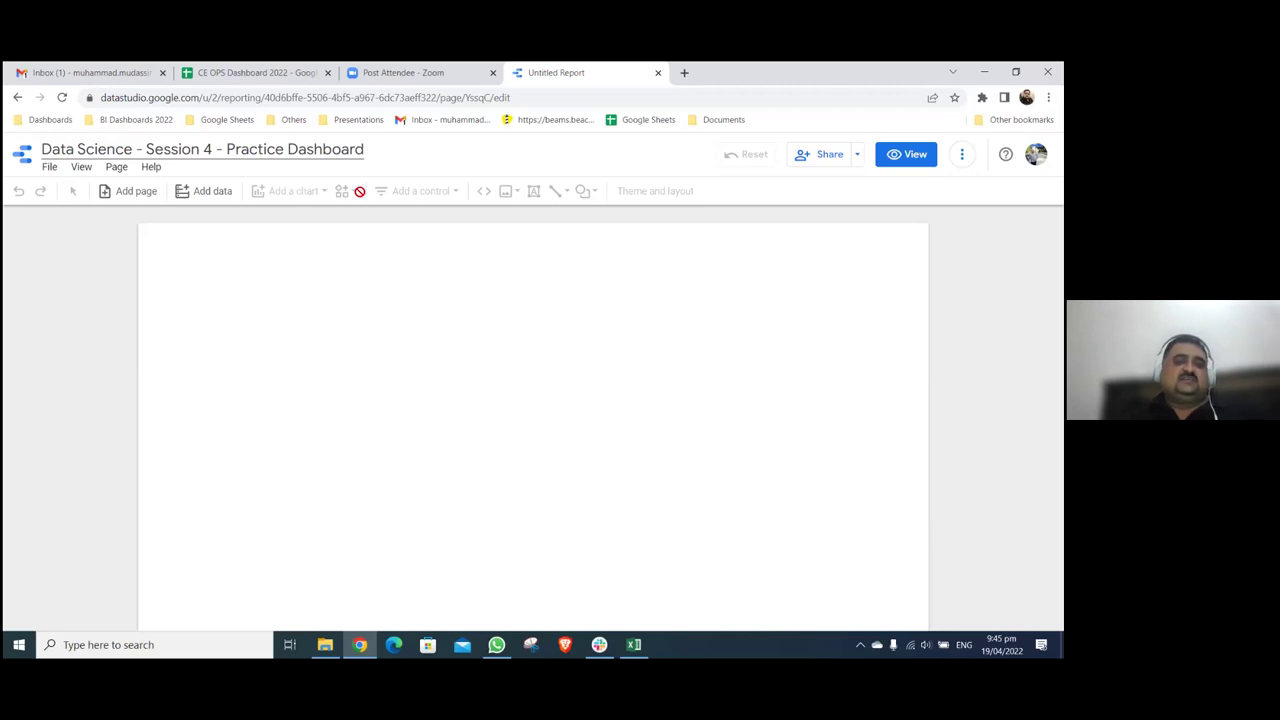
{"action": "left_click", "coordinate": [449, 171]}
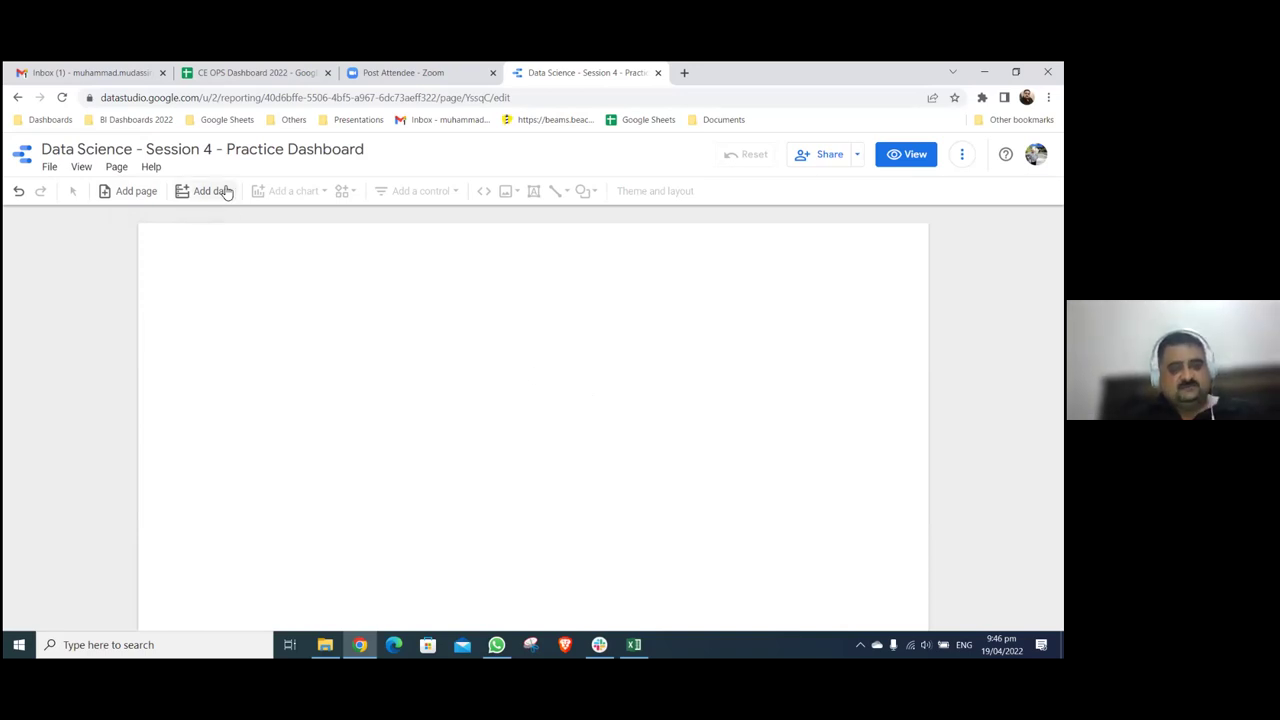
{"action": "left_click", "coordinate": [212, 191]}
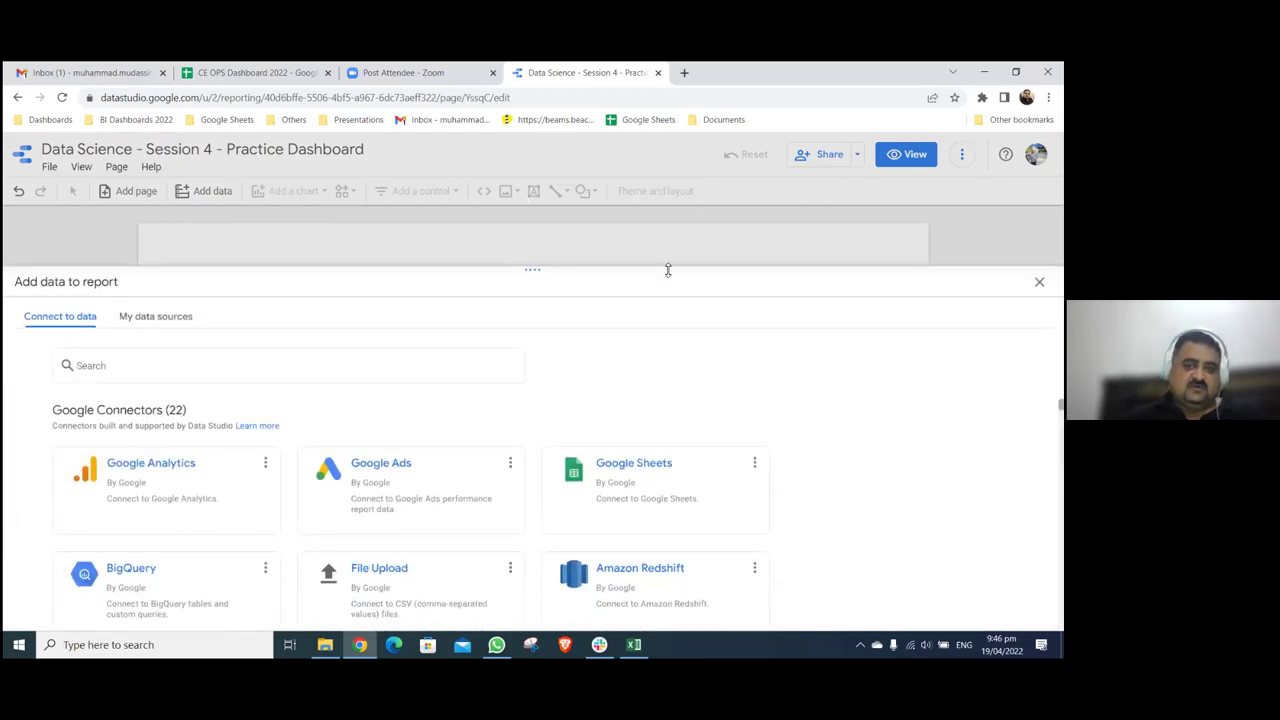
{"action": "left_click_drag", "start_coordinate": [538, 243], "coordinate": [540, 157]}
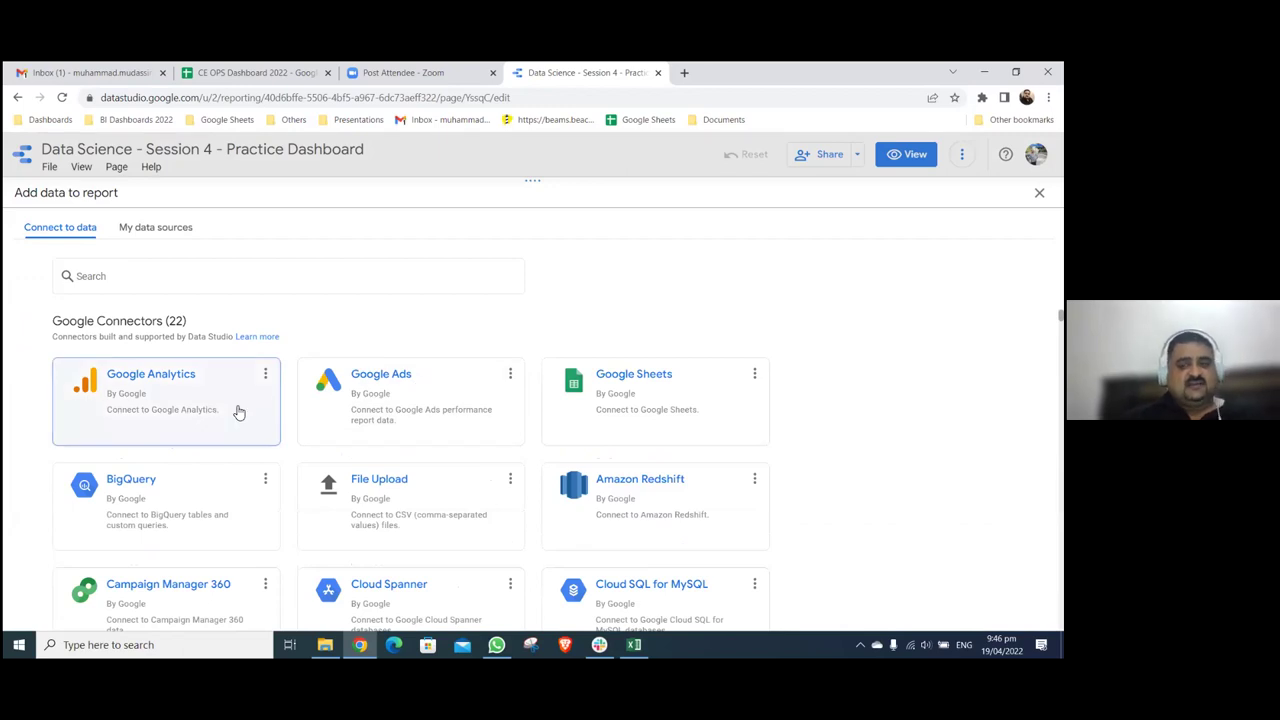
{"action": "scroll", "coordinate": [815, 450], "scroll_direction": "down", "scroll_amount": 1}
{"action": "scroll", "coordinate": [815, 453], "scroll_direction": "down", "scroll_amount": 1}
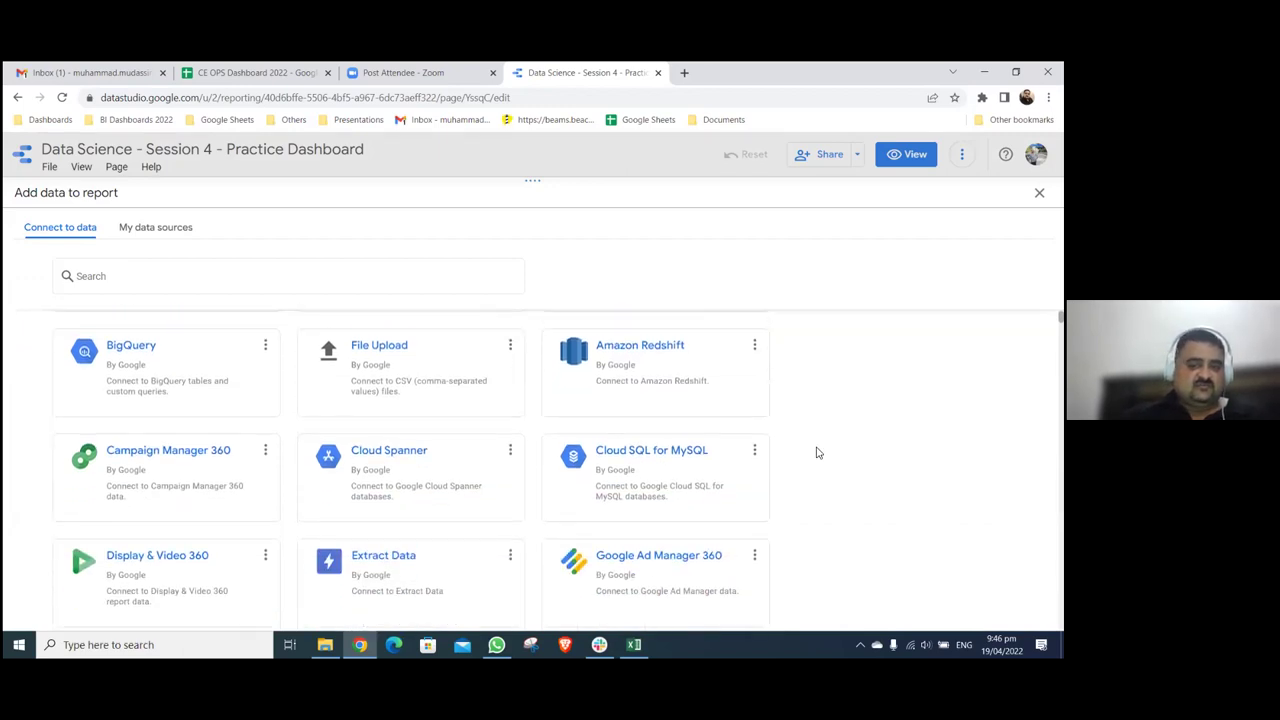
{"action": "scroll", "coordinate": [815, 453], "scroll_direction": "down", "scroll_amount": 2}
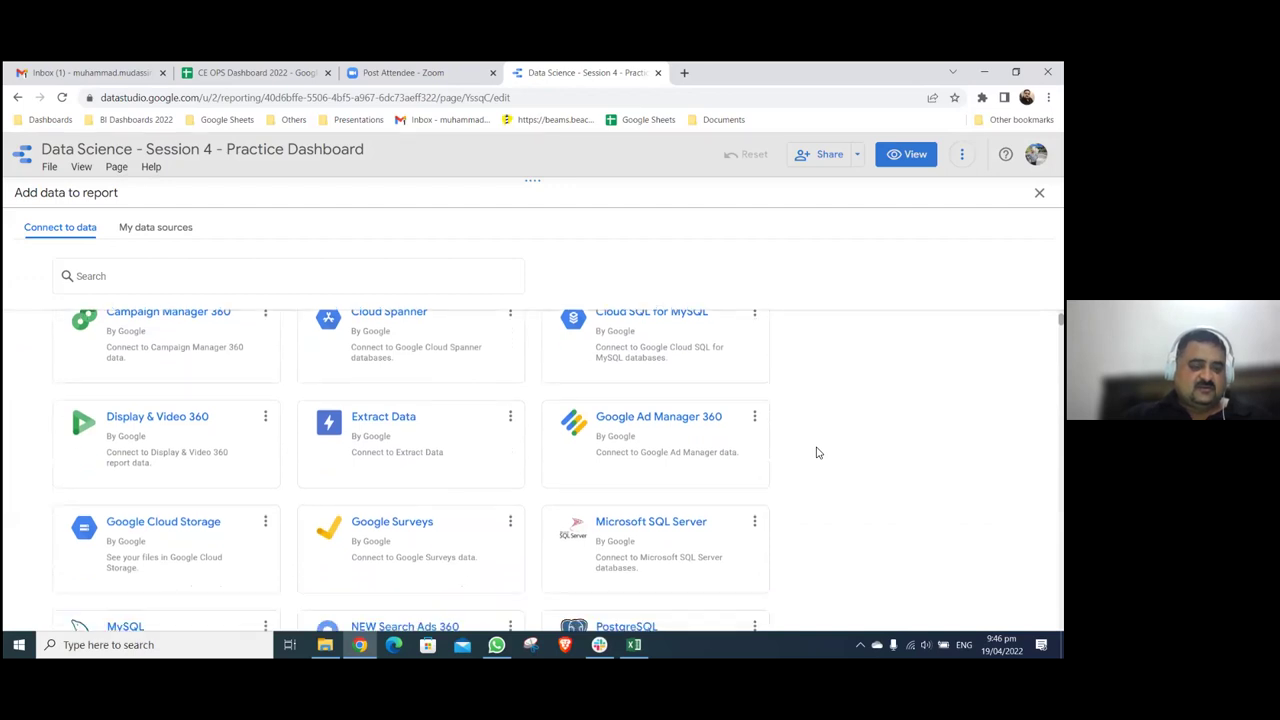
{"action": "scroll", "coordinate": [816, 451], "scroll_direction": "down", "scroll_amount": 1}
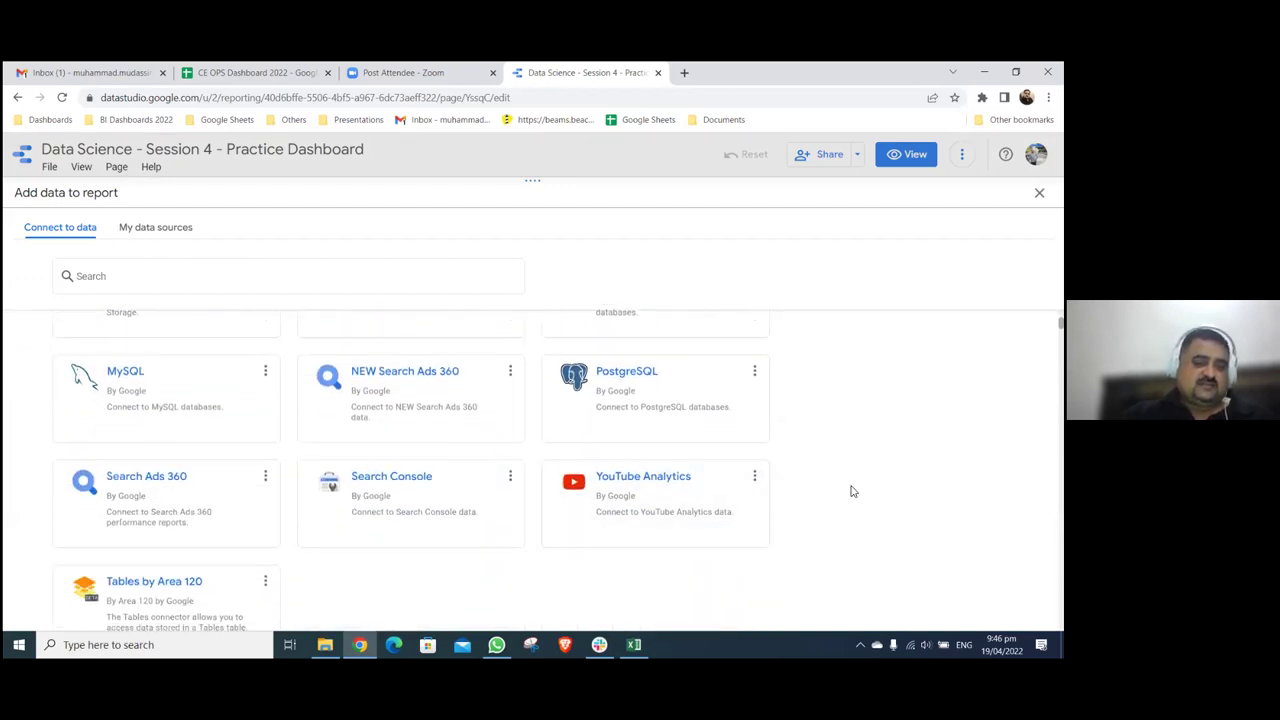
{"action": "scroll", "coordinate": [851, 489], "scroll_direction": "down", "scroll_amount": 2}
{"action": "scroll", "coordinate": [851, 491], "scroll_direction": "down", "scroll_amount": 2}
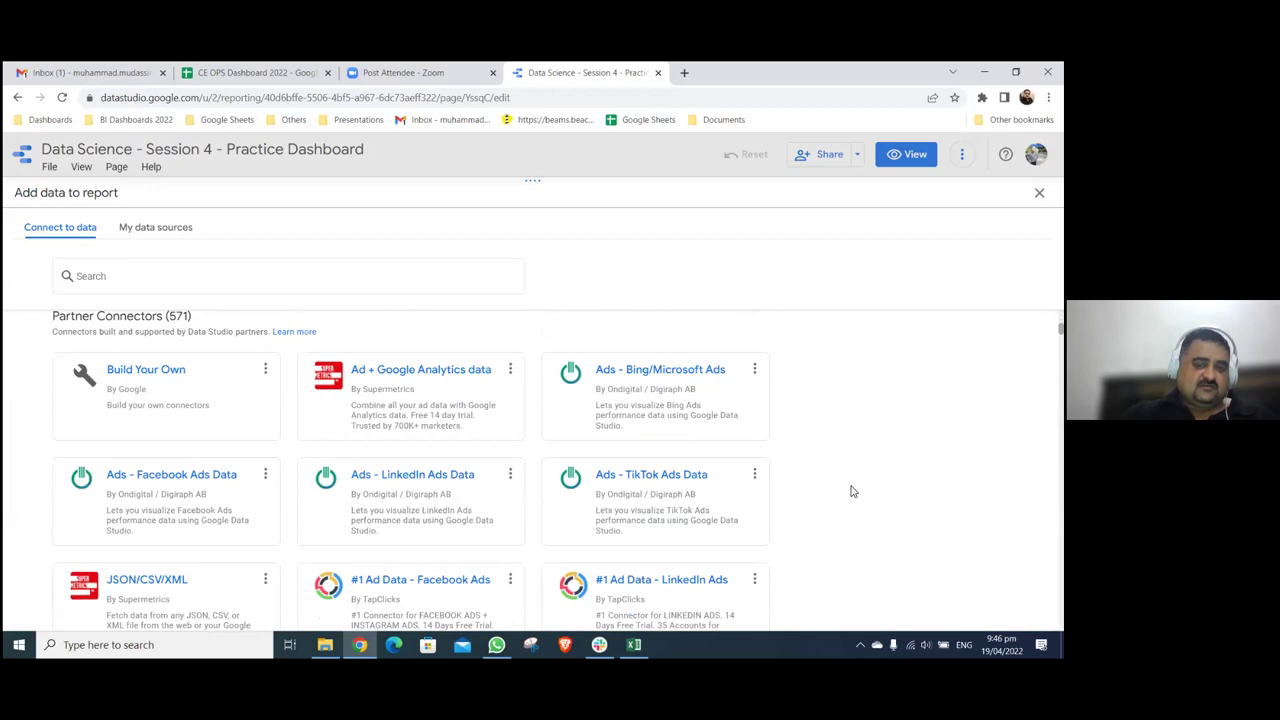
{"action": "scroll", "coordinate": [851, 491], "scroll_direction": "up", "scroll_amount": 8}
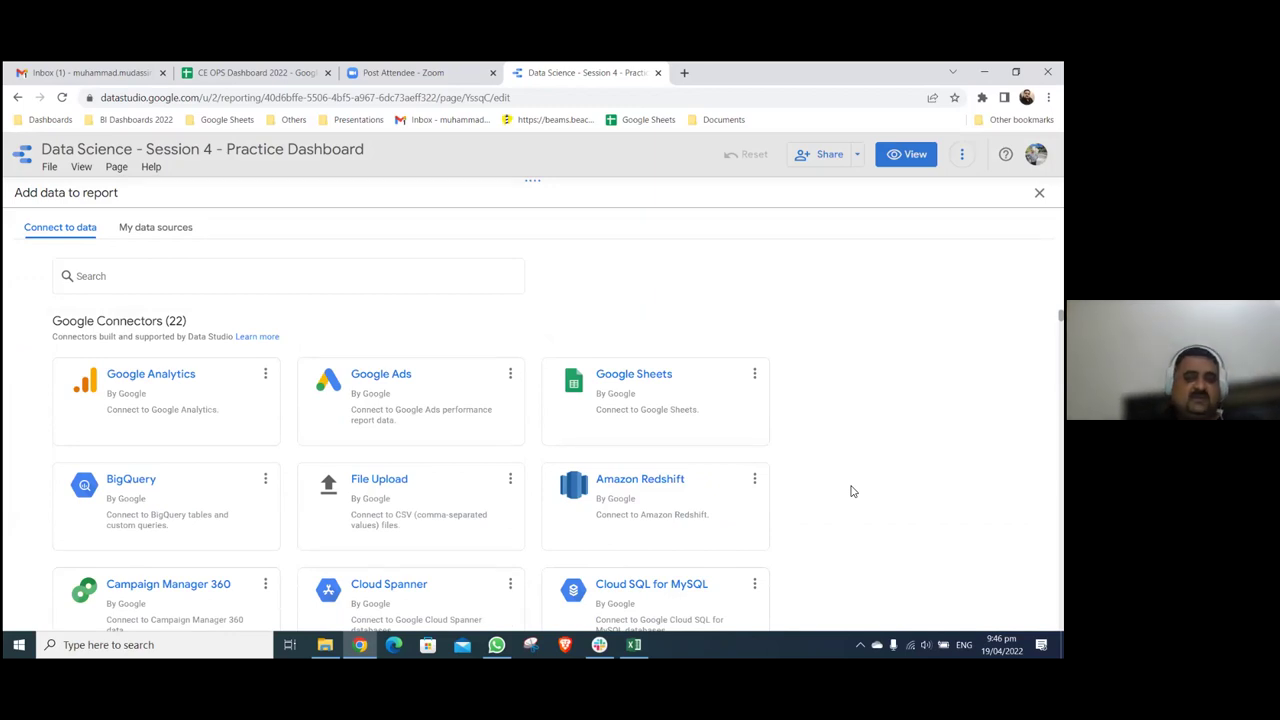
{"action": "left_click", "coordinate": [640, 384]}
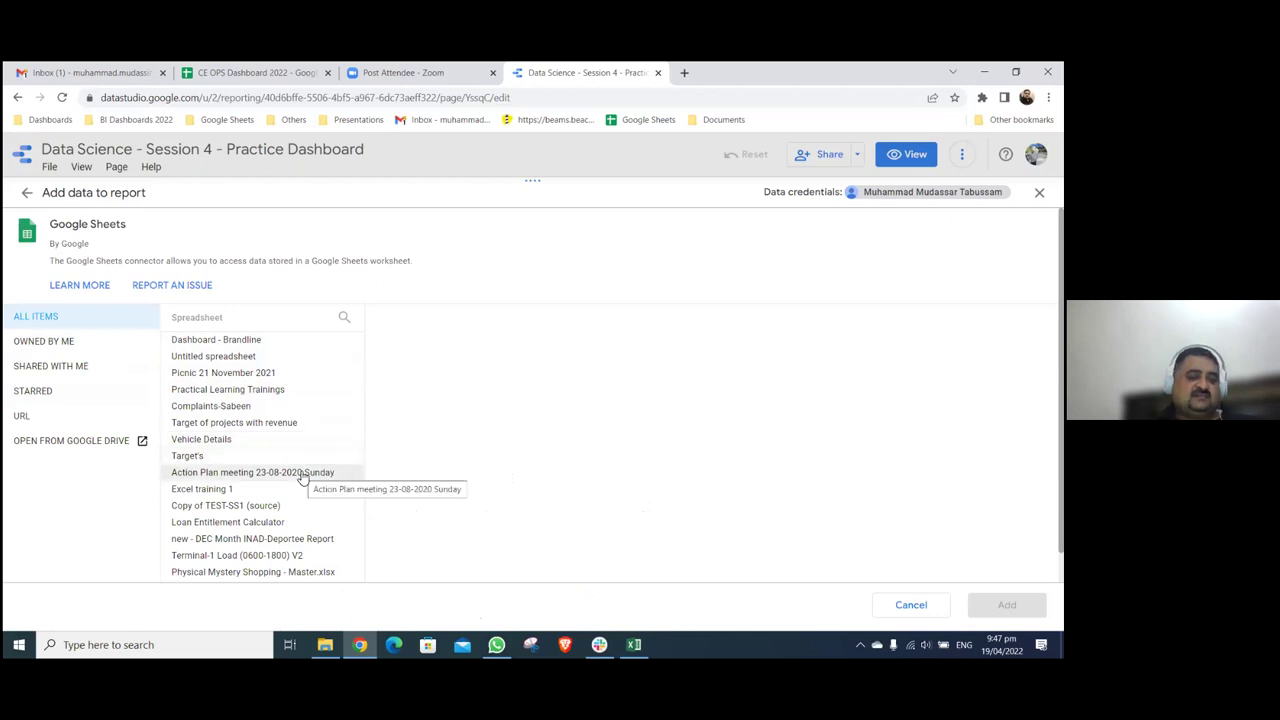
{"action": "scroll", "coordinate": [303, 476], "scroll_direction": "down", "scroll_amount": 1}
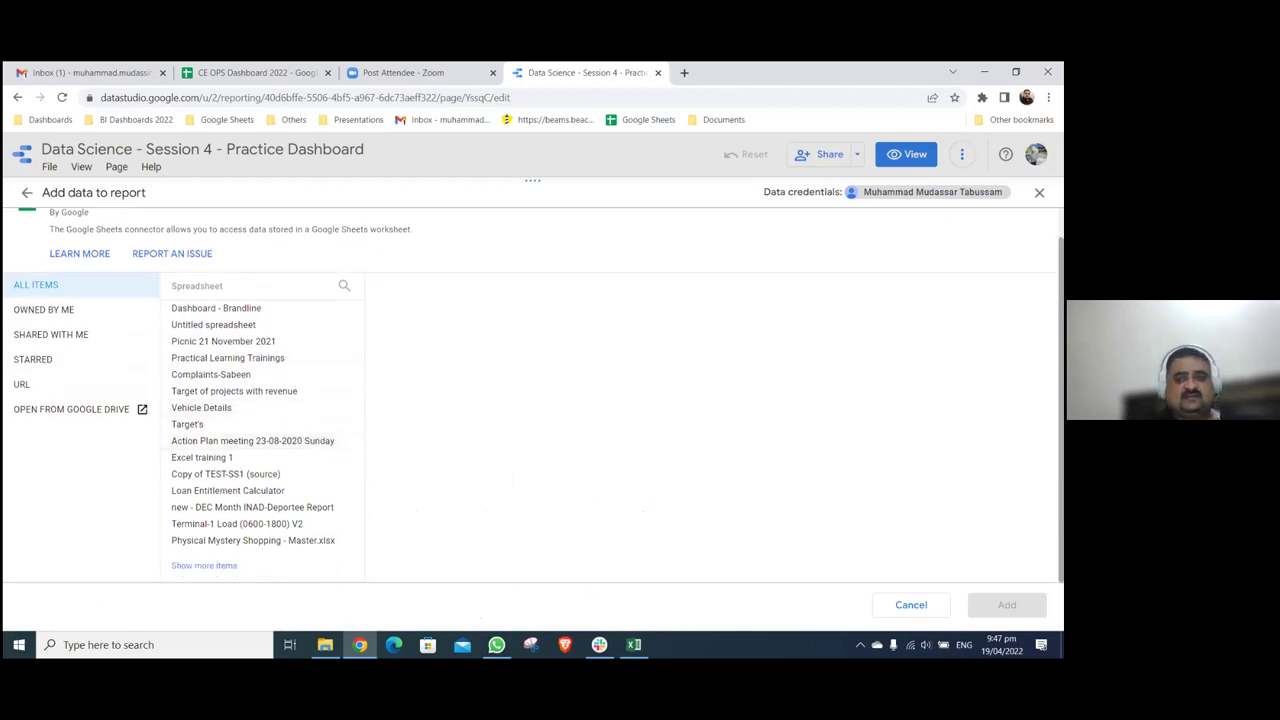
{"action": "left_click", "coordinate": [1039, 192]}
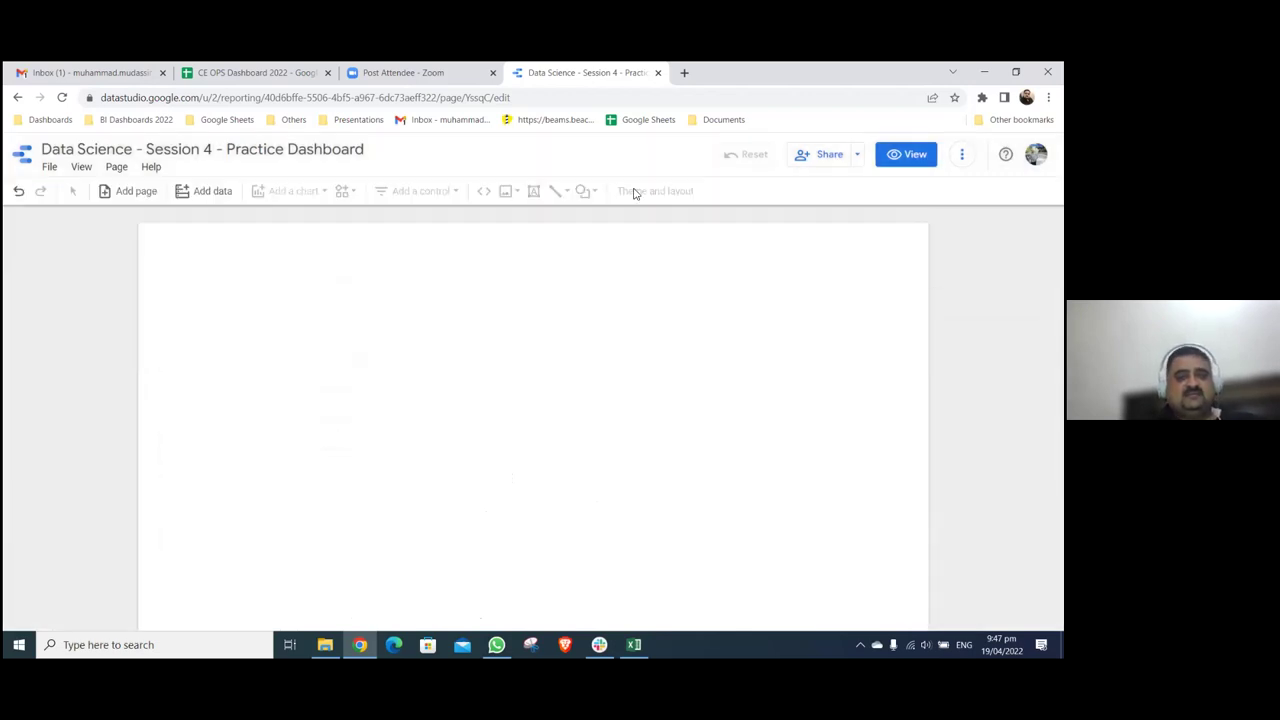
- In a new tab, search 'sheets google' and go from the Google Sheets result to the Sheets app
{"action": "left_click", "coordinate": [685, 72]}
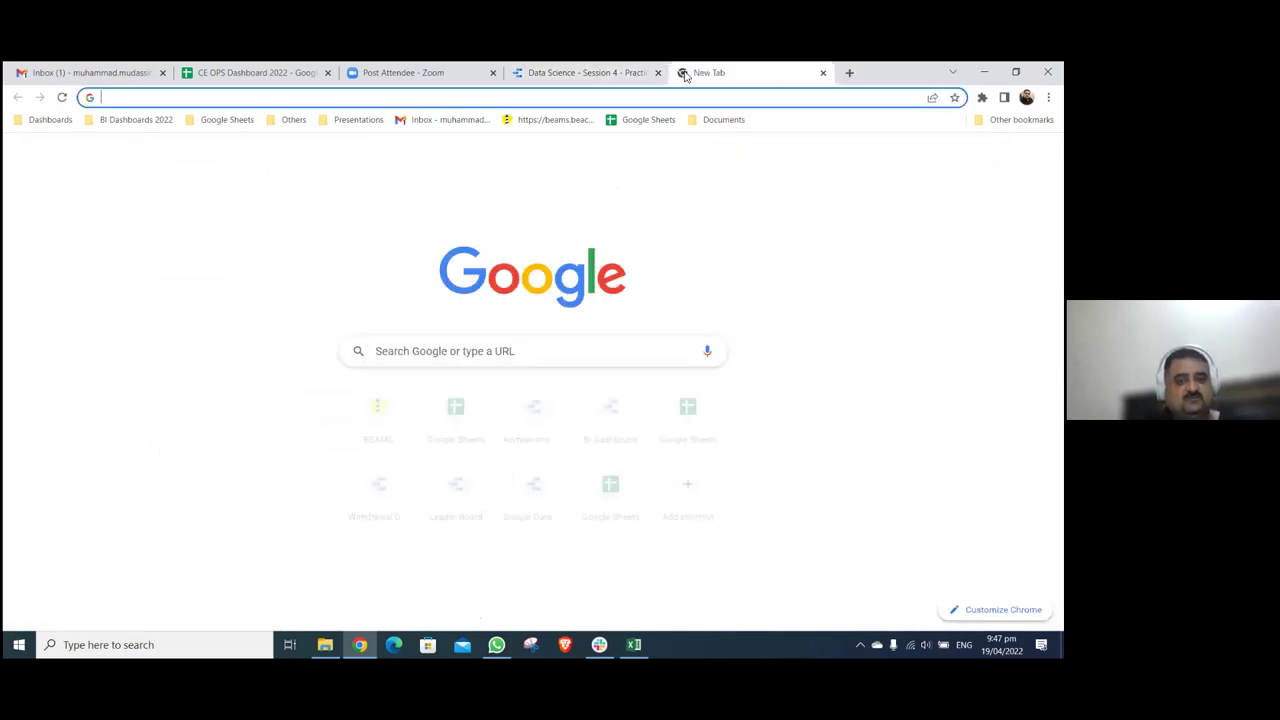
{"action": "left_click", "coordinate": [543, 358]}
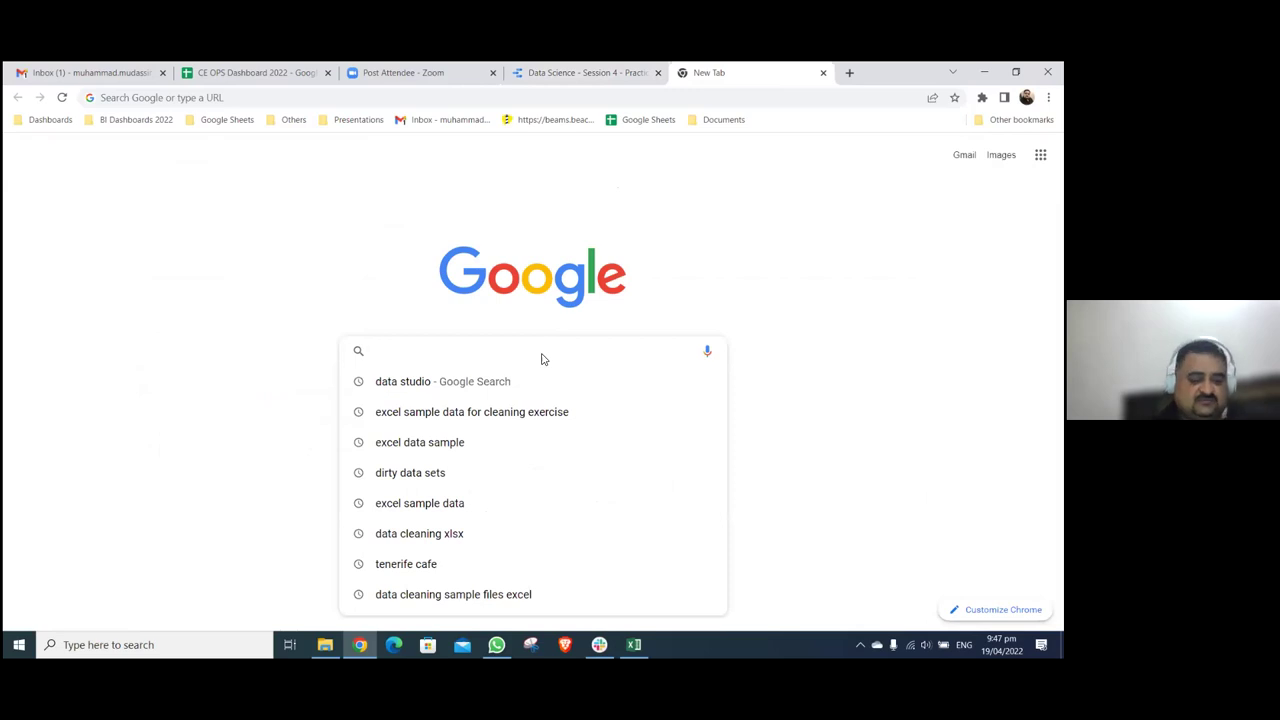
{"action": "type", "text": "sheets"}
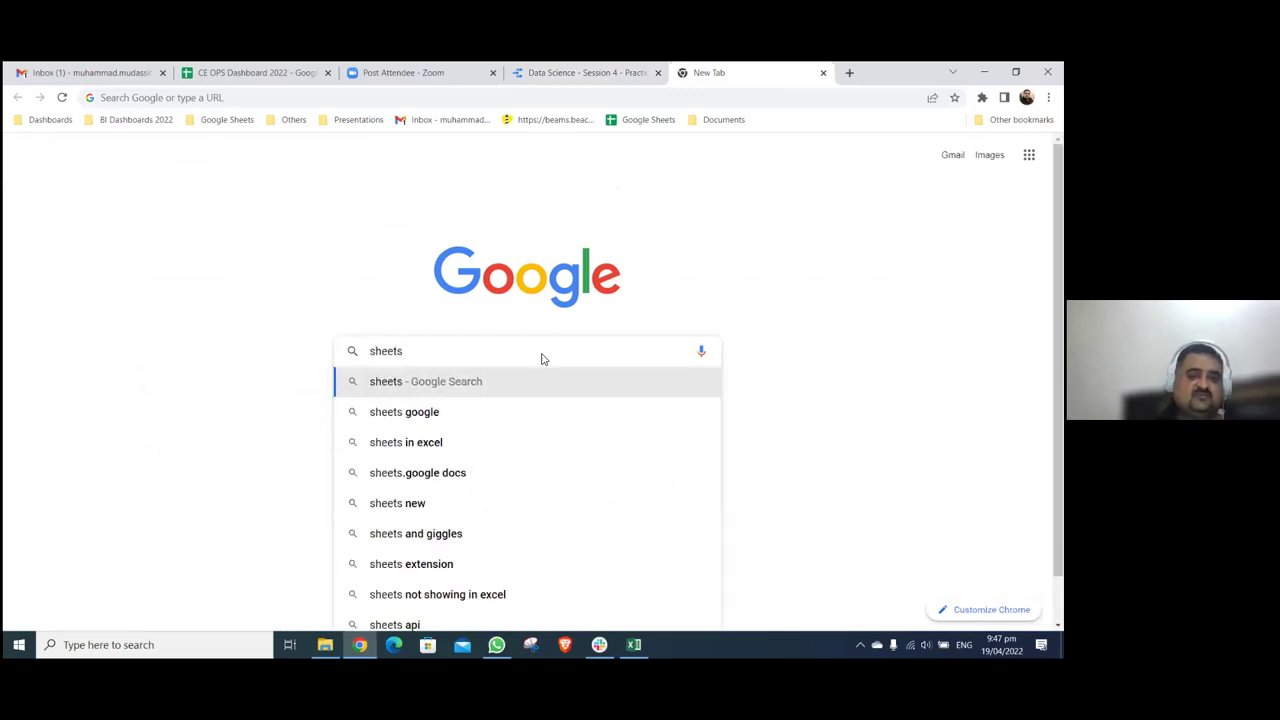
{"action": "key", "text": "Down"}
{"action": "key", "text": "Return"}
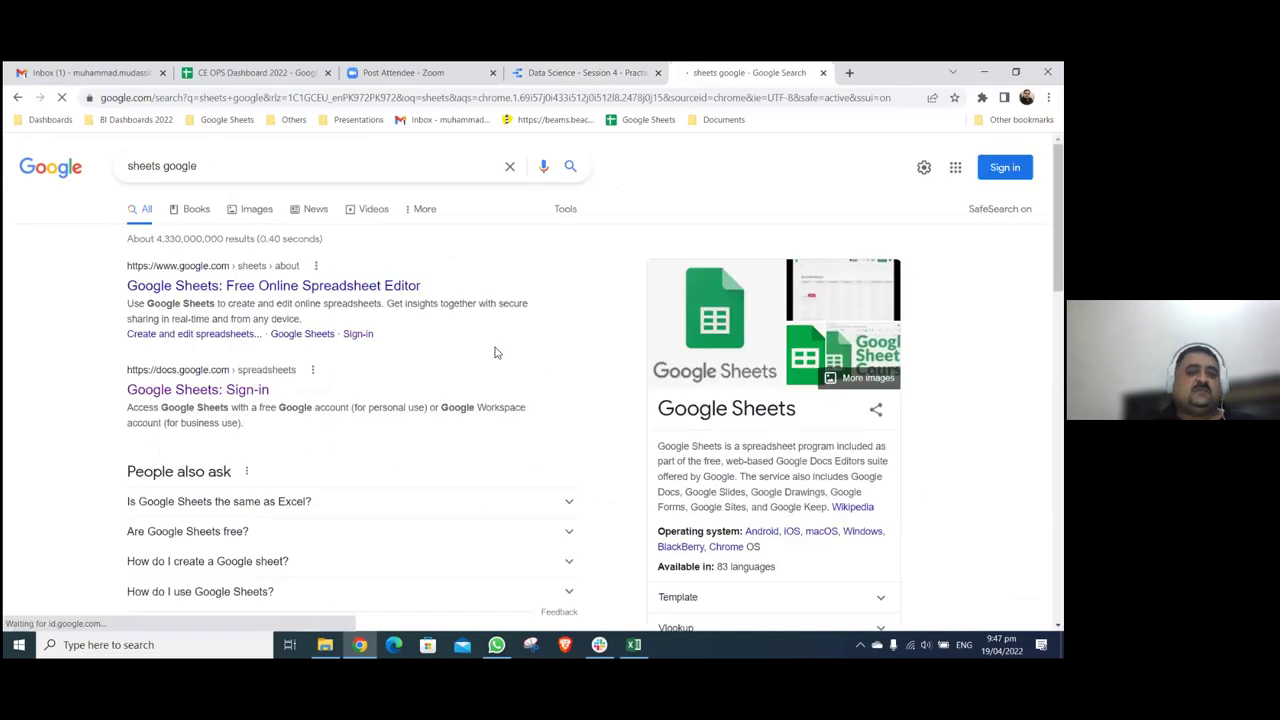
{"action": "left_click", "coordinate": [380, 290]}
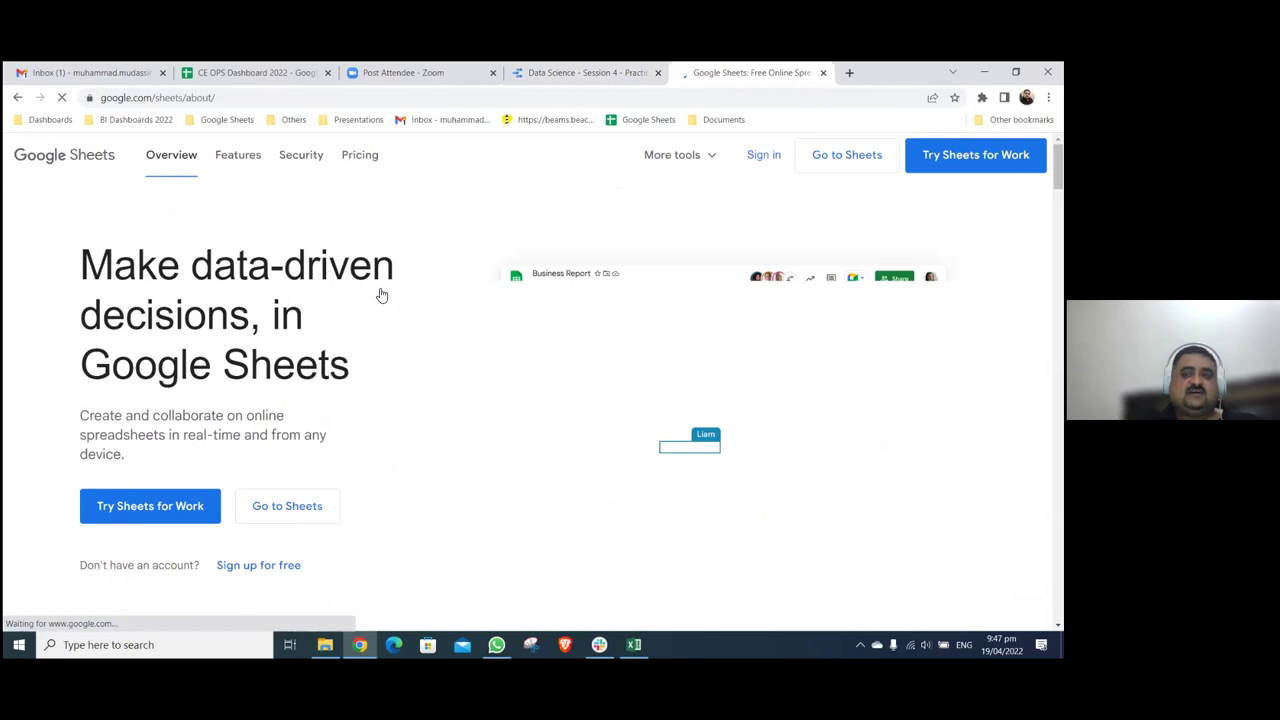
{"action": "left_click", "coordinate": [840, 168]}
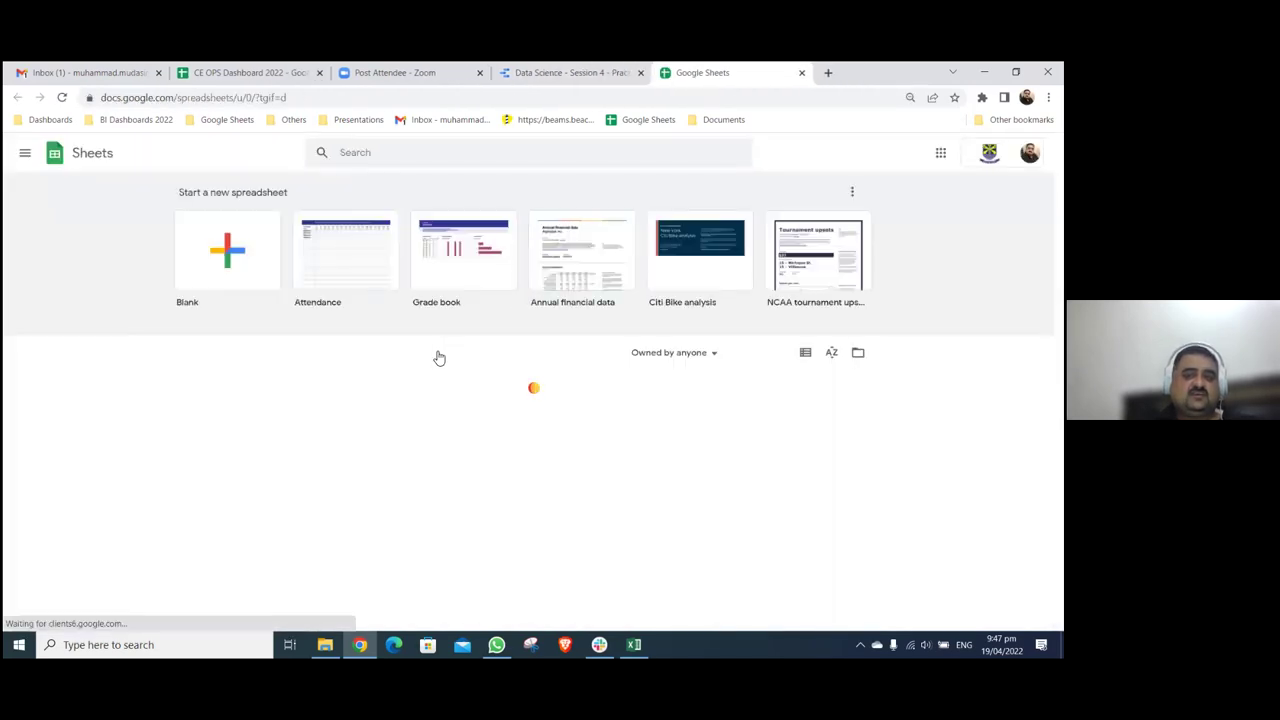
- Switch Sheets to another Google account, close the old Sheets tab, and browse the spreadsheet list
{"action": "left_click", "coordinate": [1030, 152]}
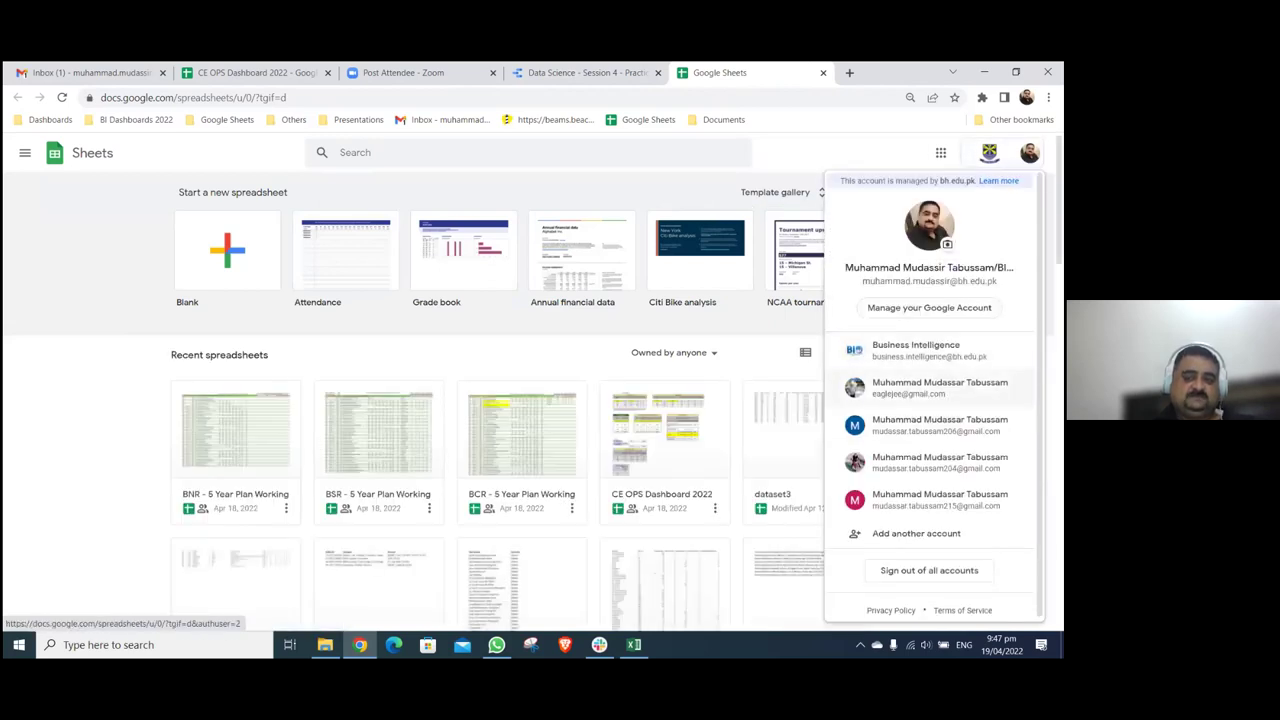
{"action": "left_click", "coordinate": [930, 388]}
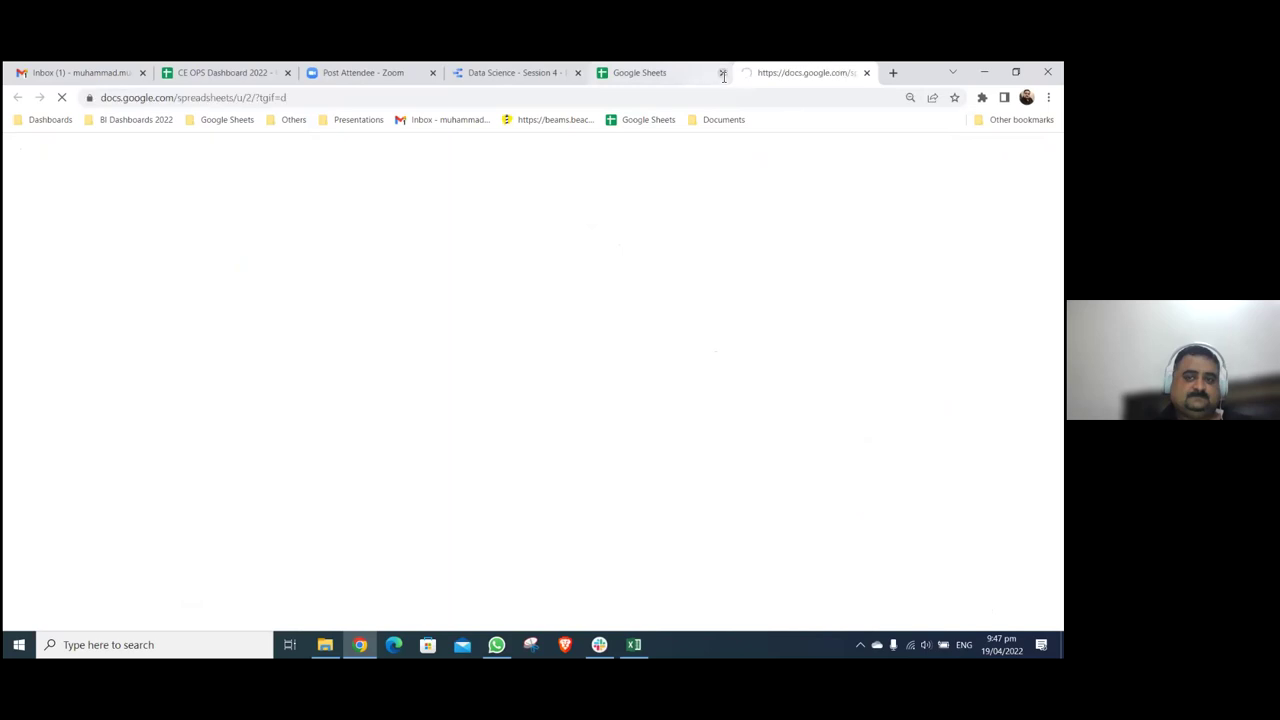
{"action": "left_click", "coordinate": [722, 73]}
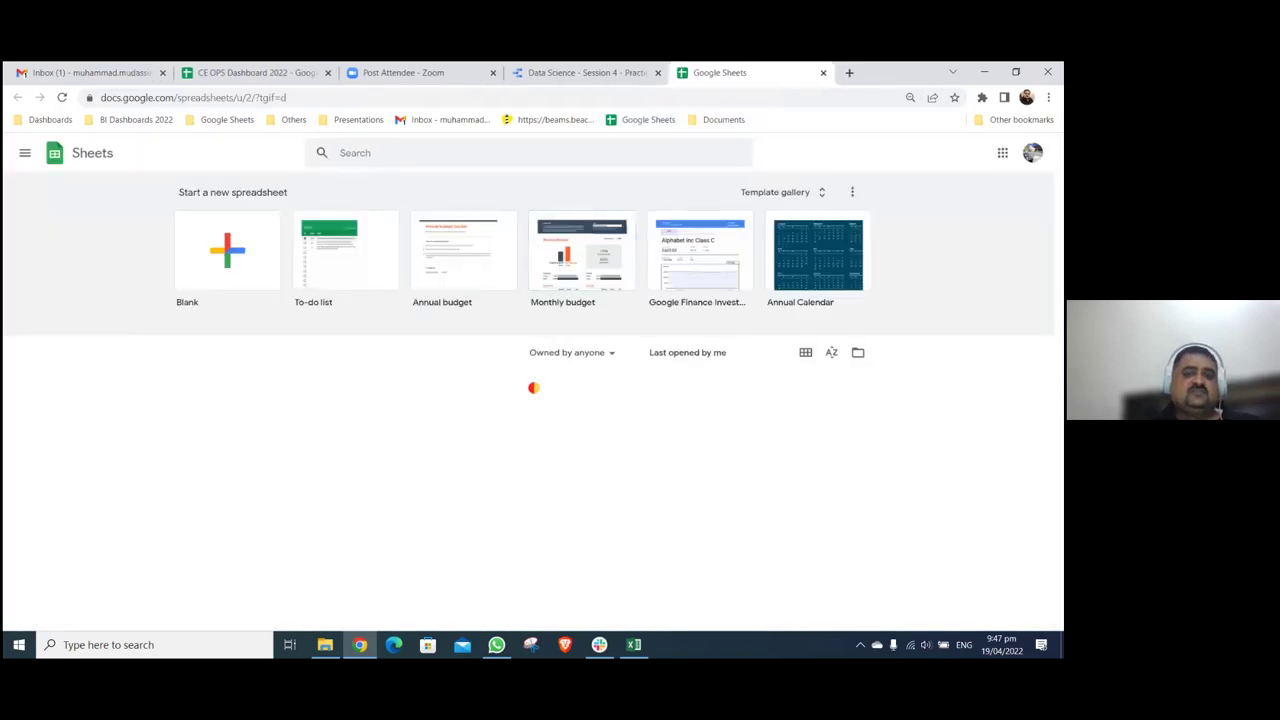
{"action": "scroll", "coordinate": [529, 400], "scroll_direction": "down", "scroll_amount": 15}
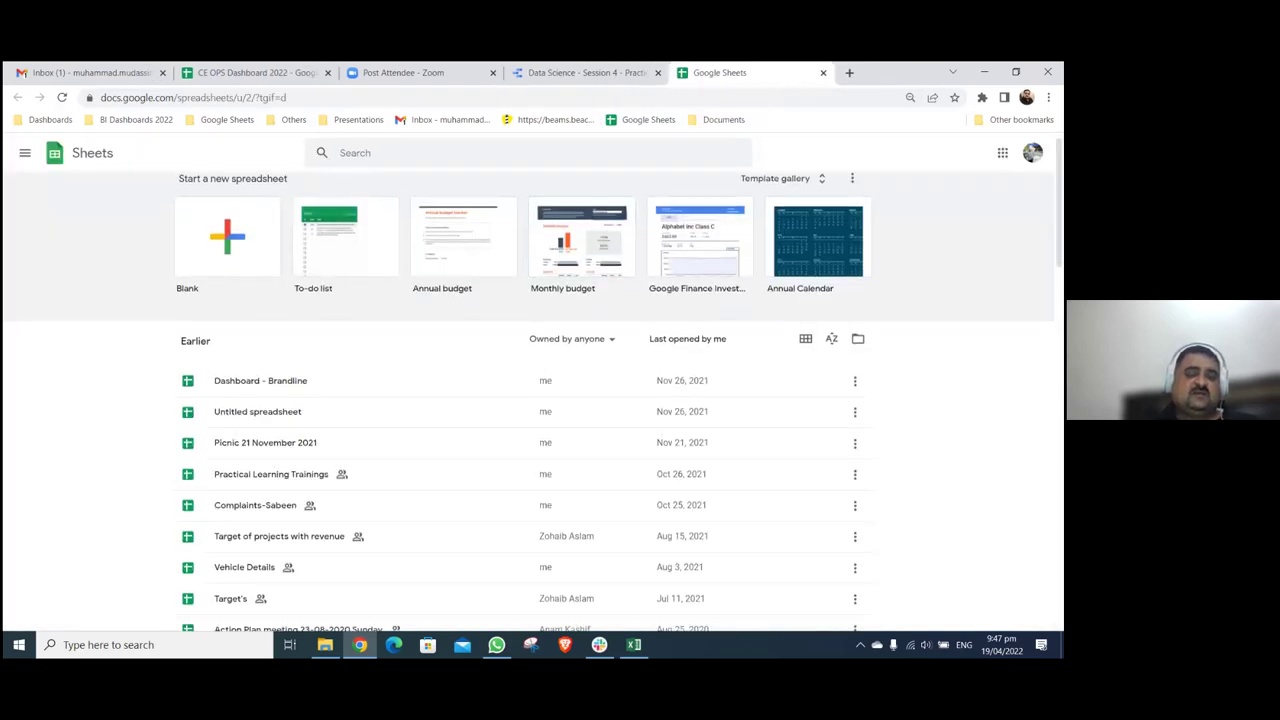
{"action": "scroll", "coordinate": [619, 422], "scroll_direction": "down", "scroll_amount": 8}
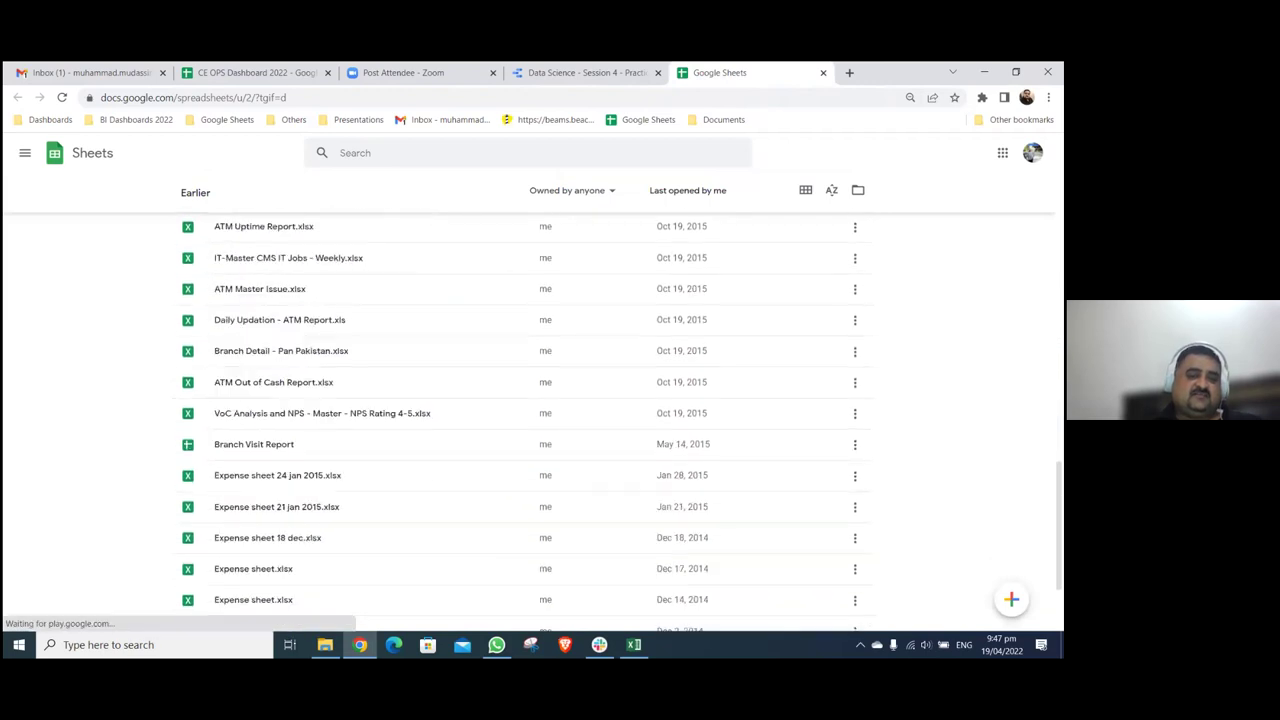
{"action": "scroll", "coordinate": [619, 422], "scroll_direction": "down", "scroll_amount": 5}
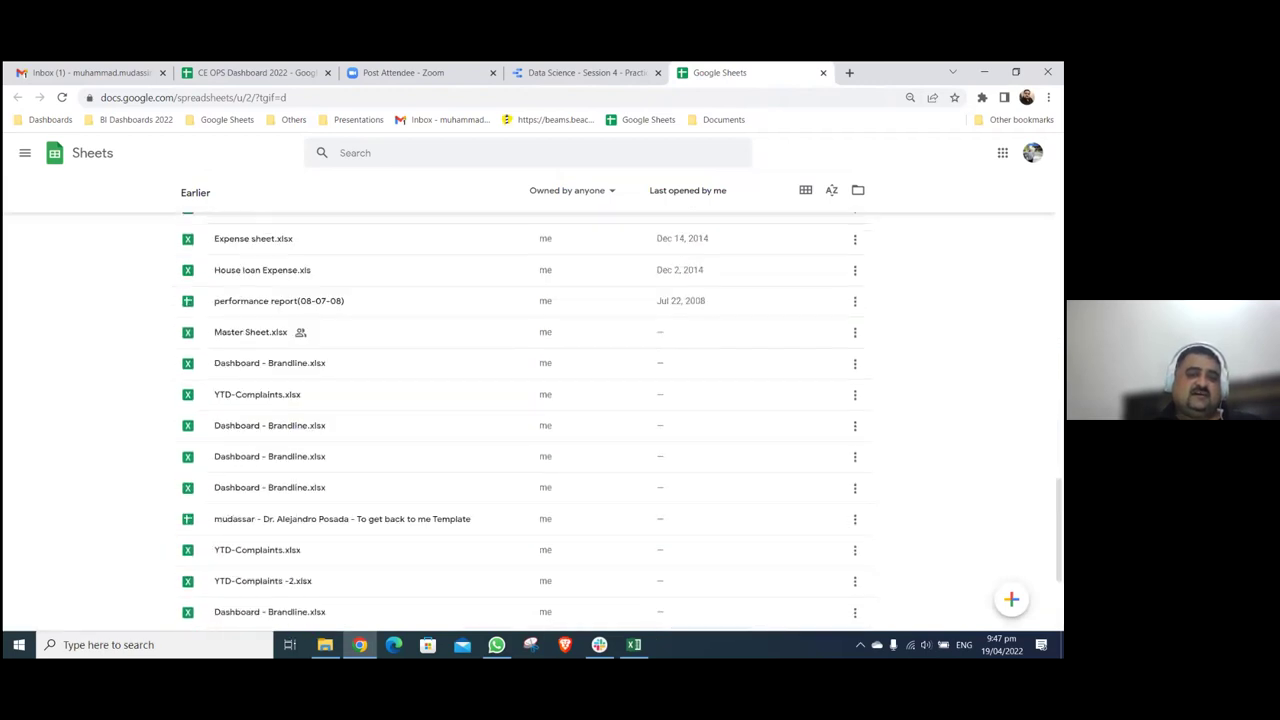
{"action": "scroll", "coordinate": [619, 422], "scroll_direction": "up", "scroll_amount": 12}
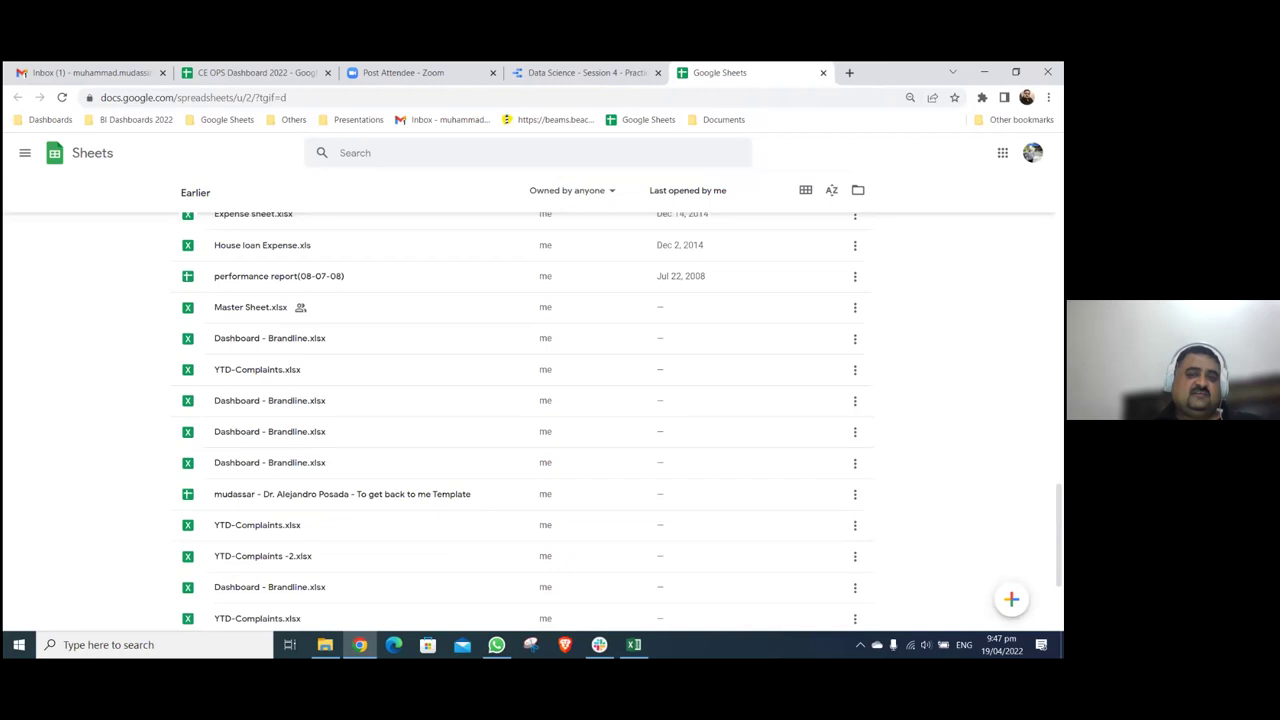
{"action": "scroll", "coordinate": [530, 420], "scroll_direction": "up", "scroll_amount": 3}
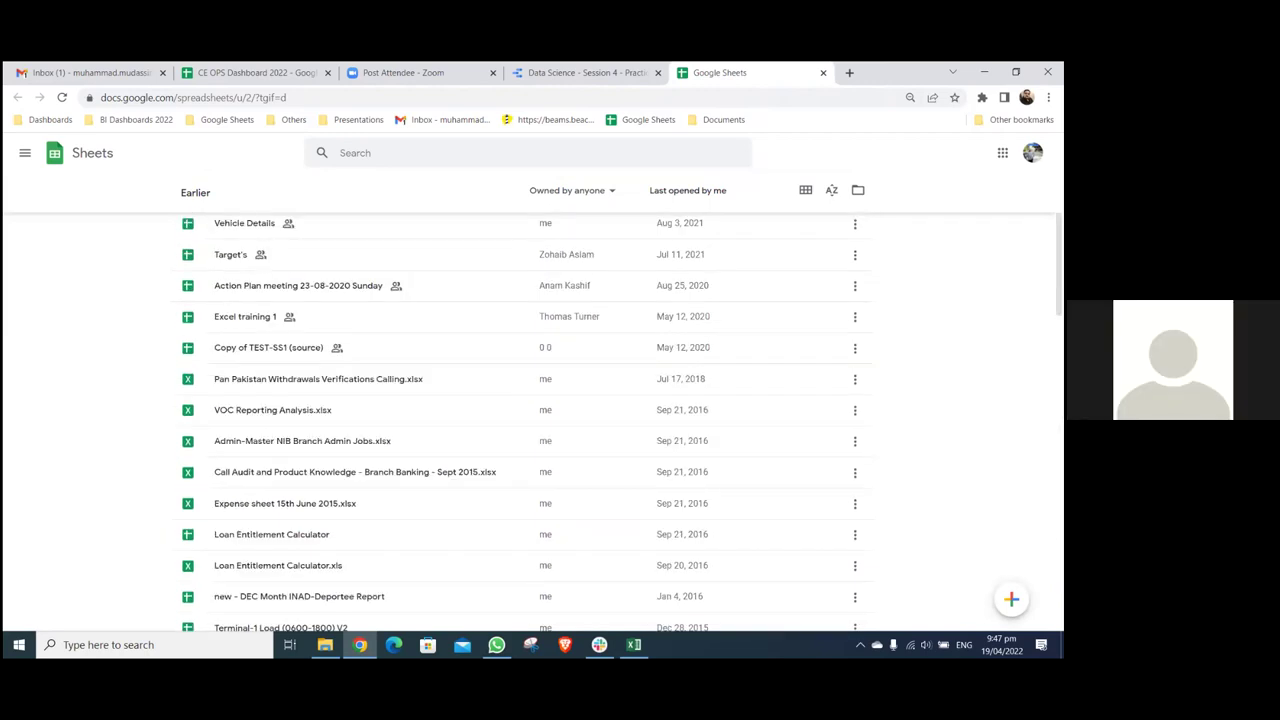
{"action": "scroll", "coordinate": [703, 523], "scroll_direction": "up", "scroll_amount": 4}
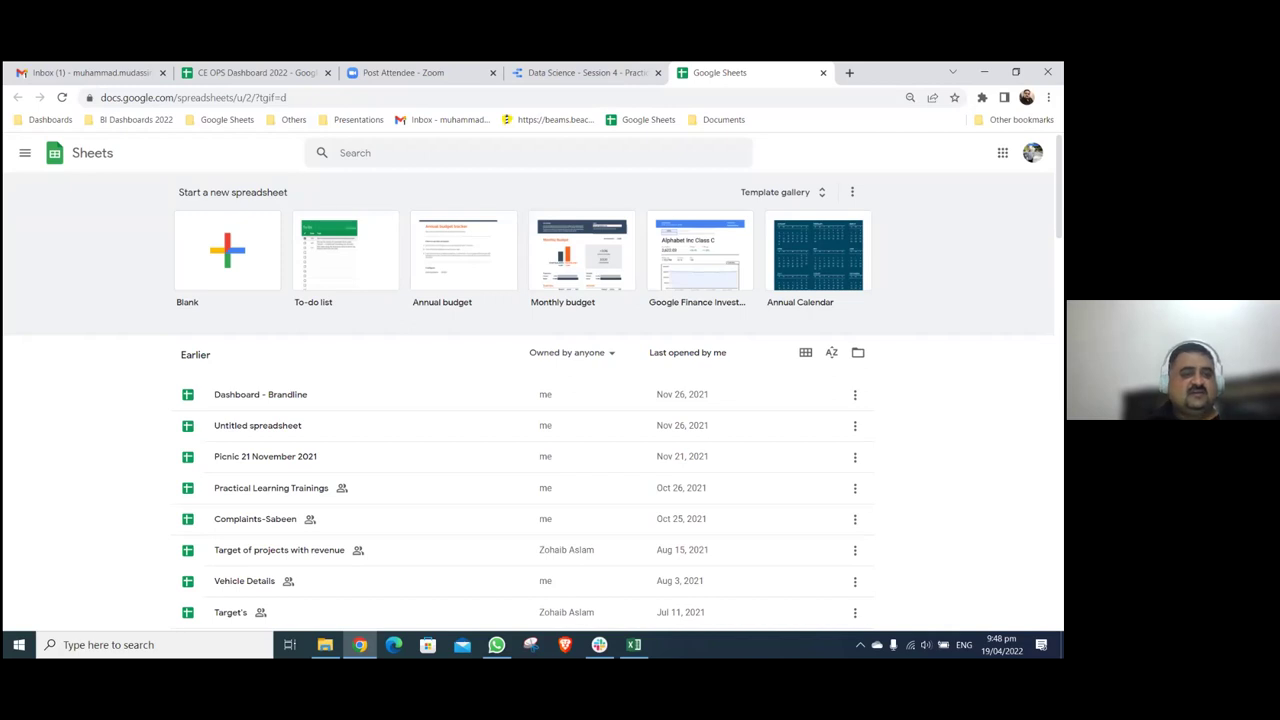
- Create a blank spreadsheet titled 'Data Science - Session 4 - Practice Dashboard', copied from the report's name
{"action": "left_click", "coordinate": [232, 247]}
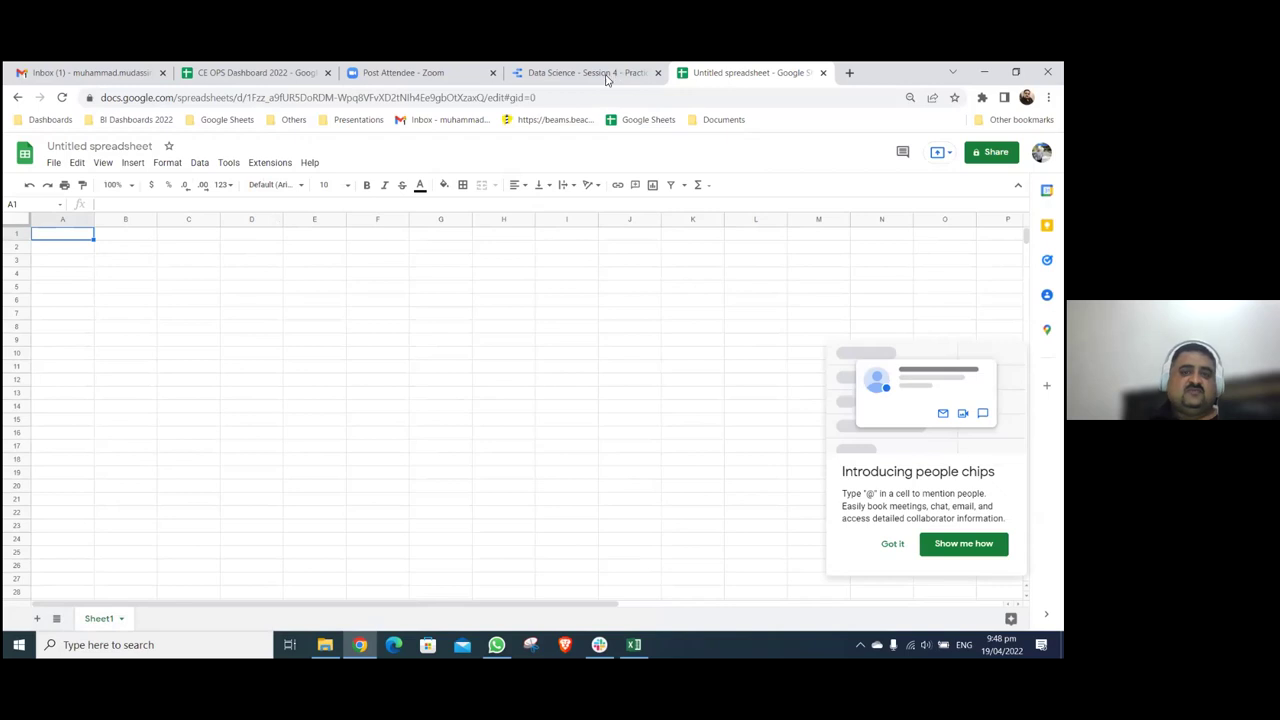
{"action": "key", "text": "ctrl+shift+Tab"}
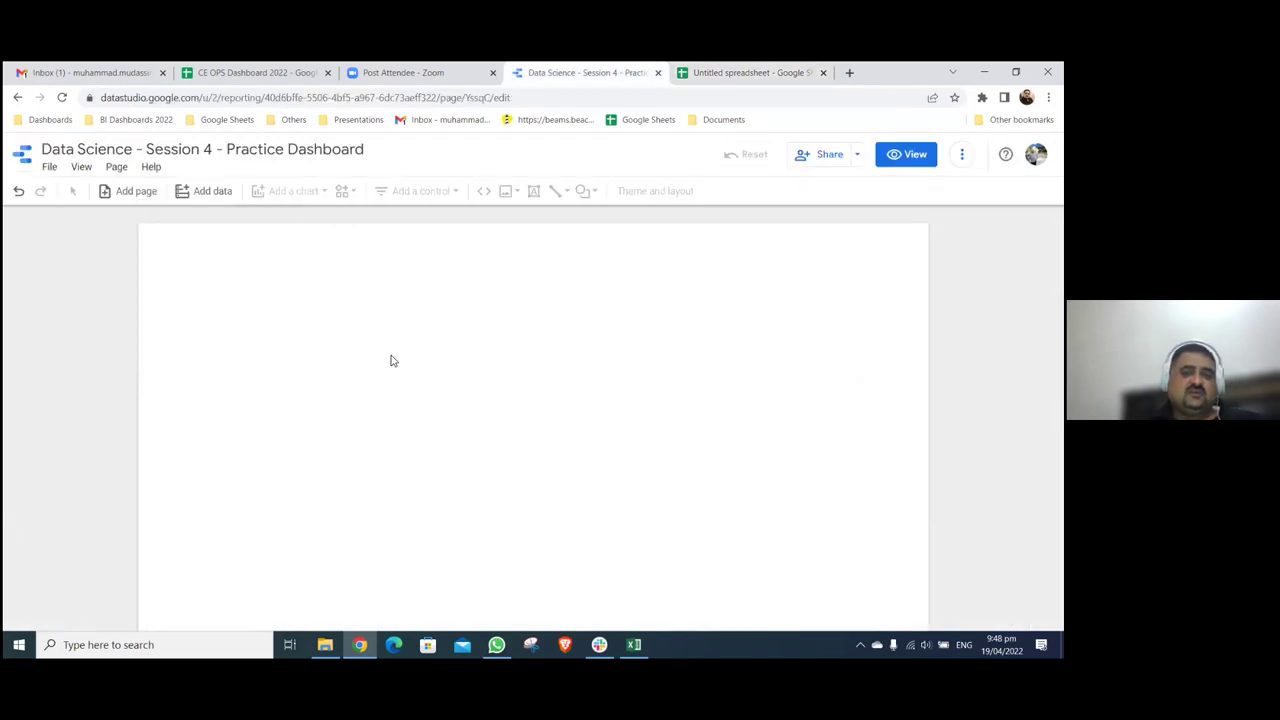
{"action": "left_click", "coordinate": [739, 78]}
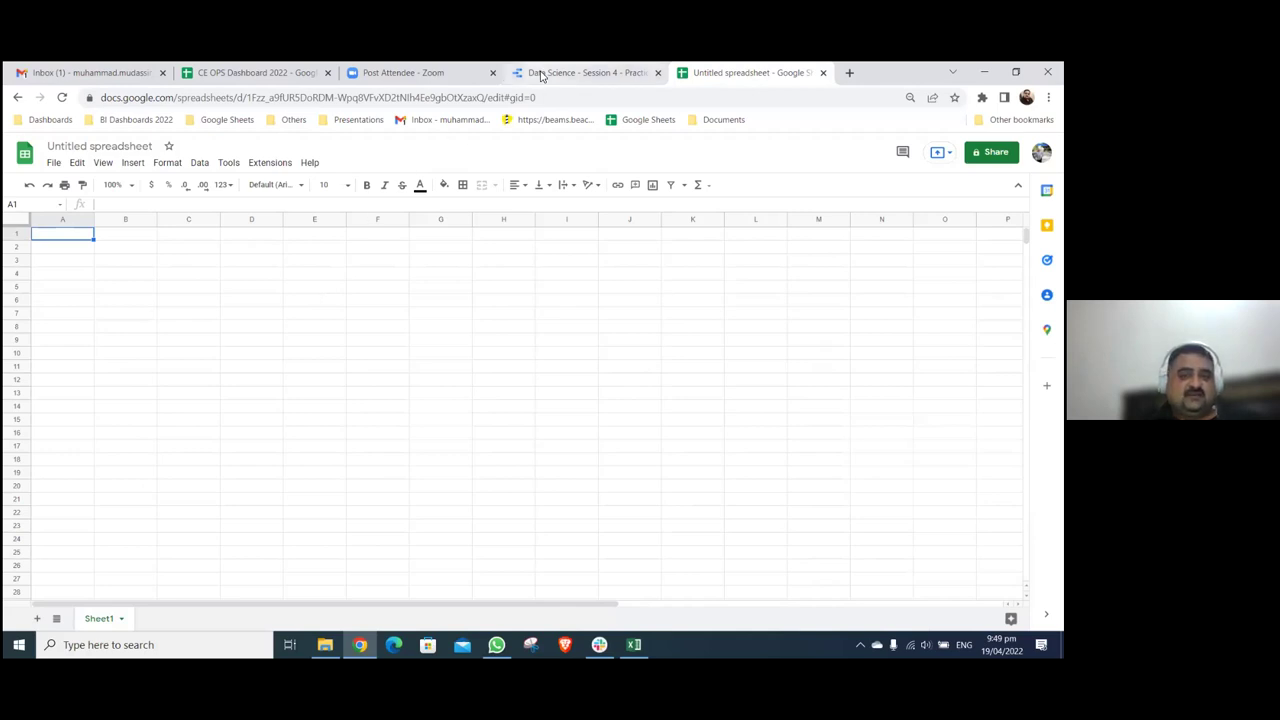
{"action": "key", "text": "ctrl+shift+Tab"}
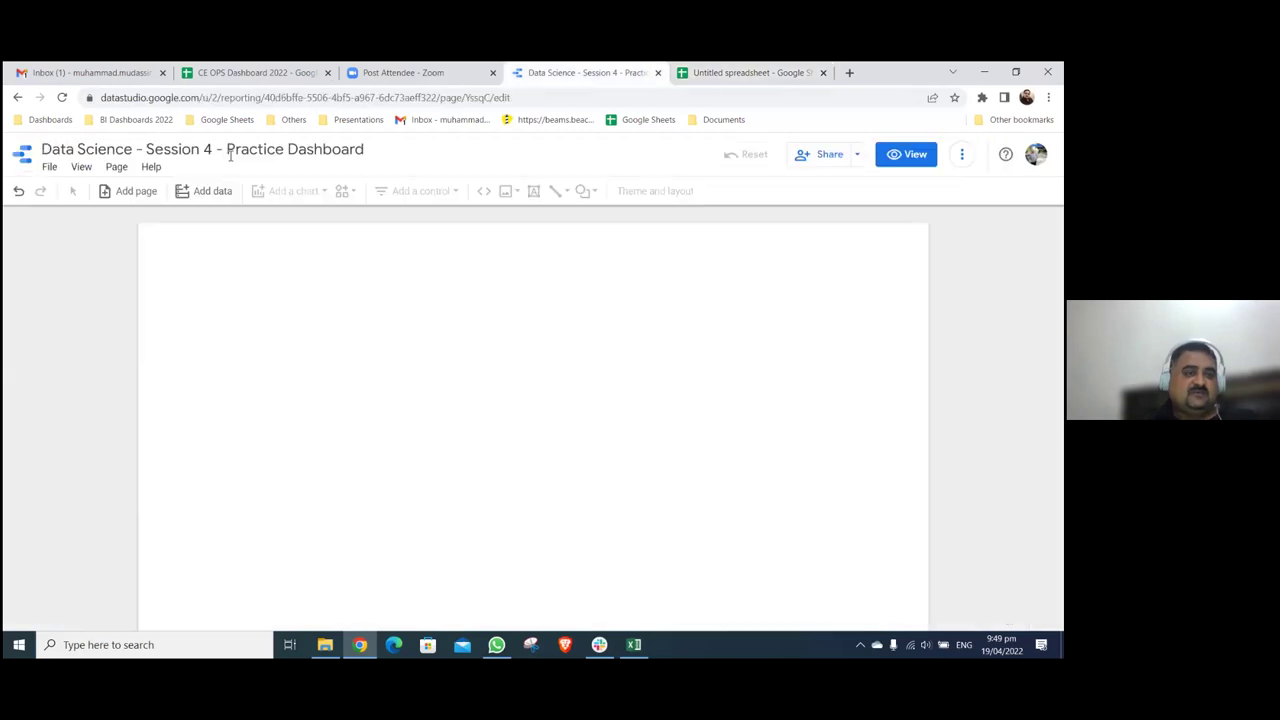
{"action": "left_click", "coordinate": [696, 79]}
{"action": "left_click", "coordinate": [114, 146]}
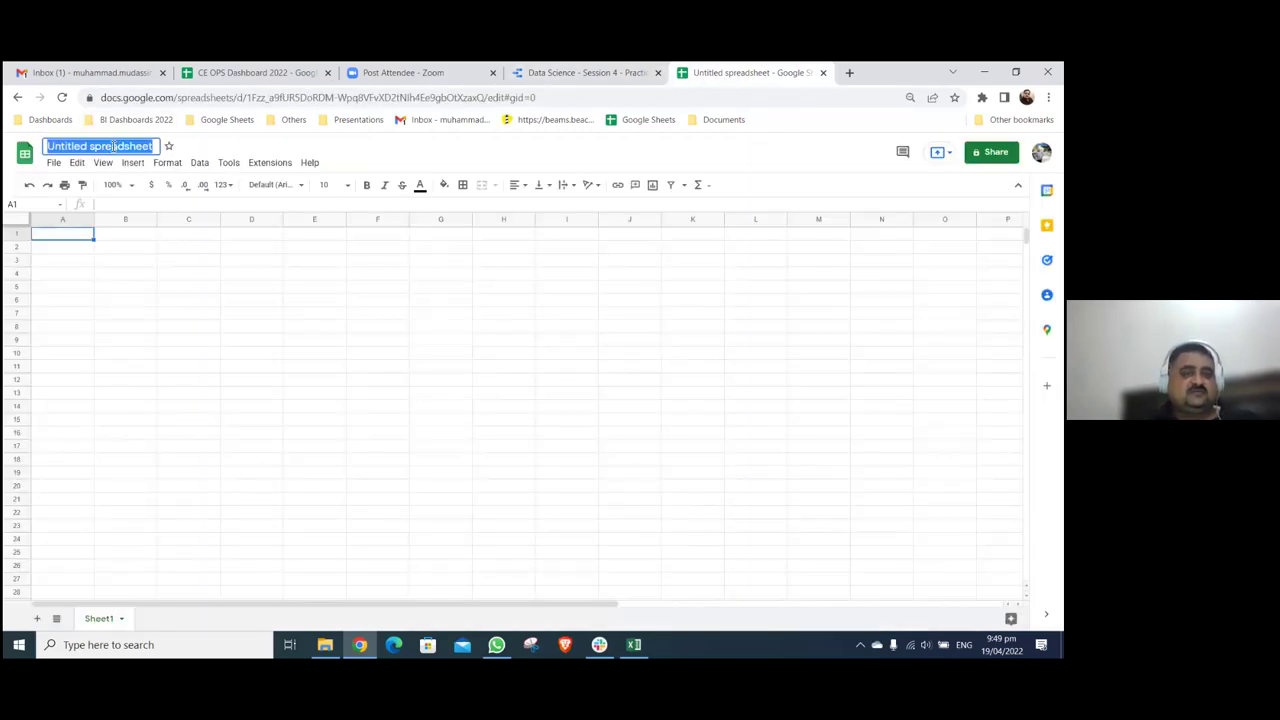
{"action": "type", "text": "Data Science - Session 4 - Practice Dashboard"}
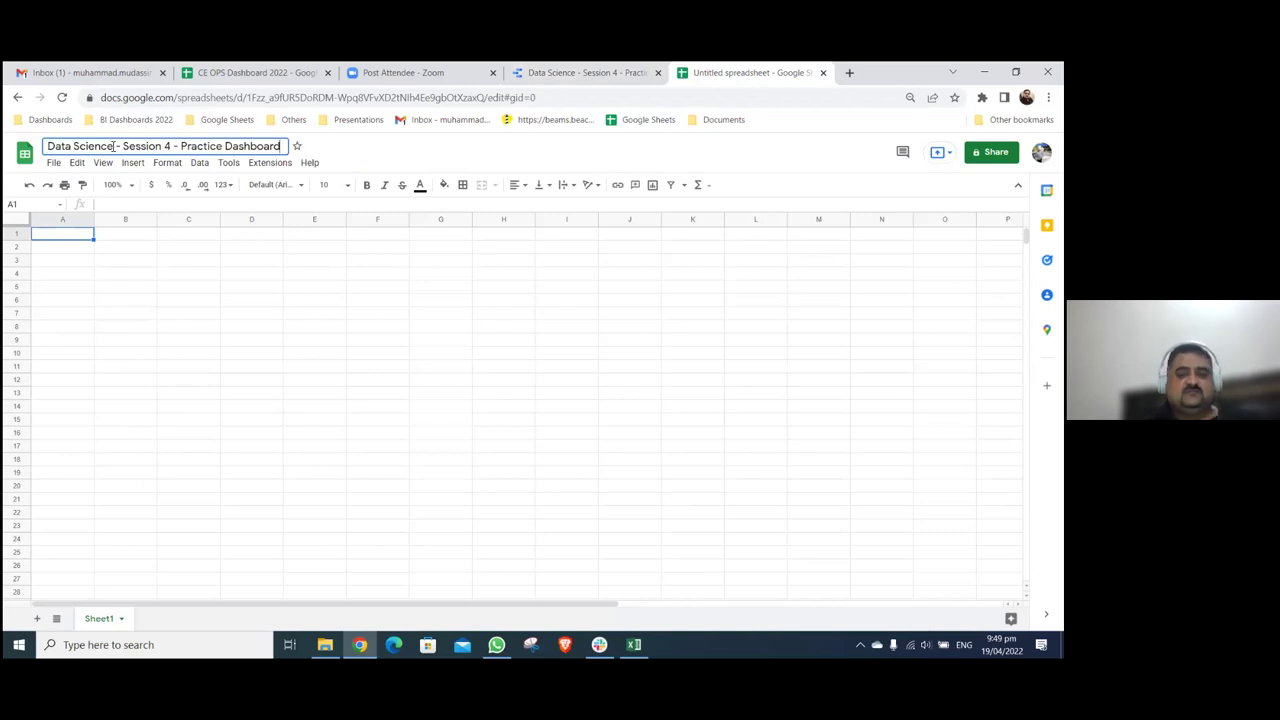
{"action": "left_click", "coordinate": [370, 238]}
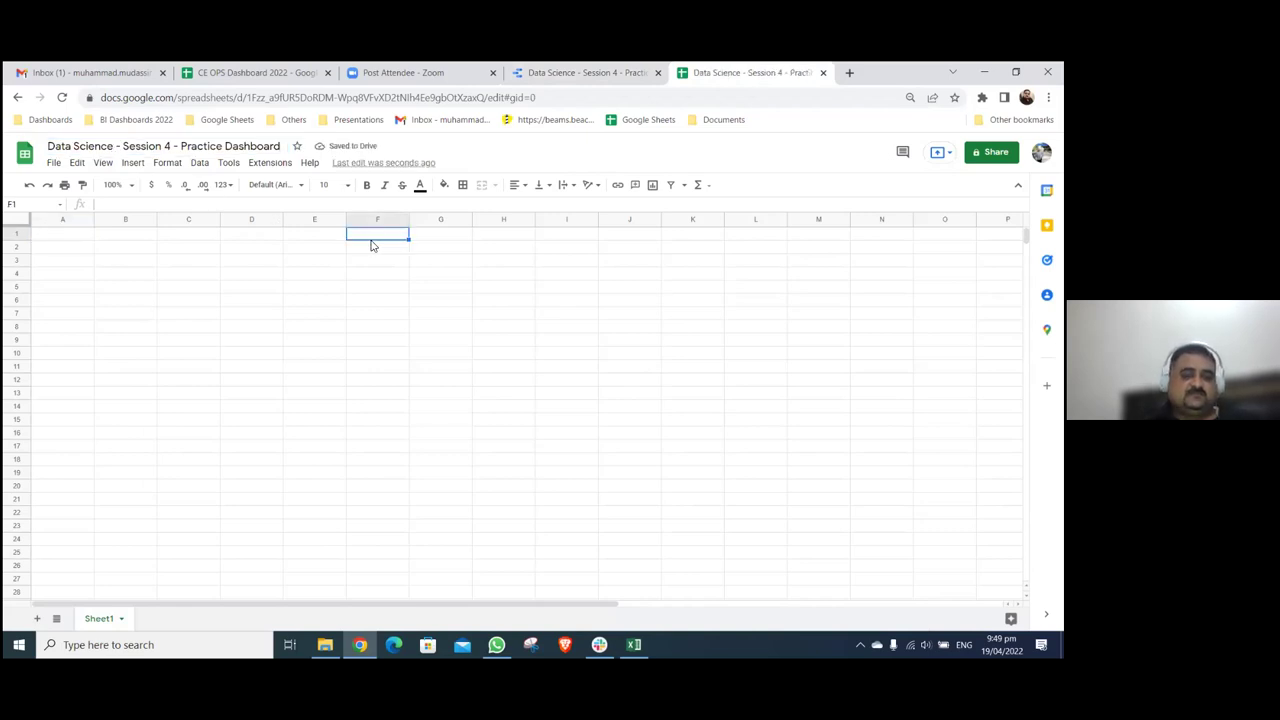
{"action": "left_click", "coordinate": [634, 644]}
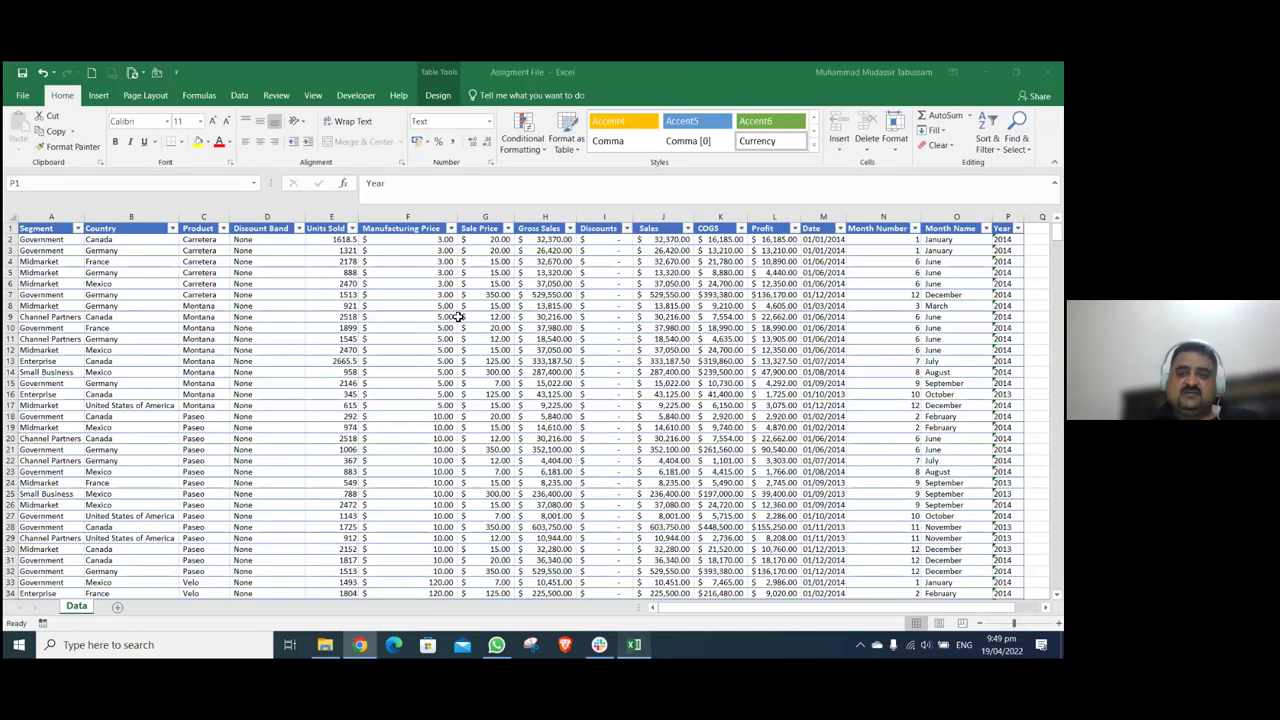
- Copy Excel's sales table, Segment through Year down to row 701, and return to Chrome
{"action": "left_click", "coordinate": [458, 316]}
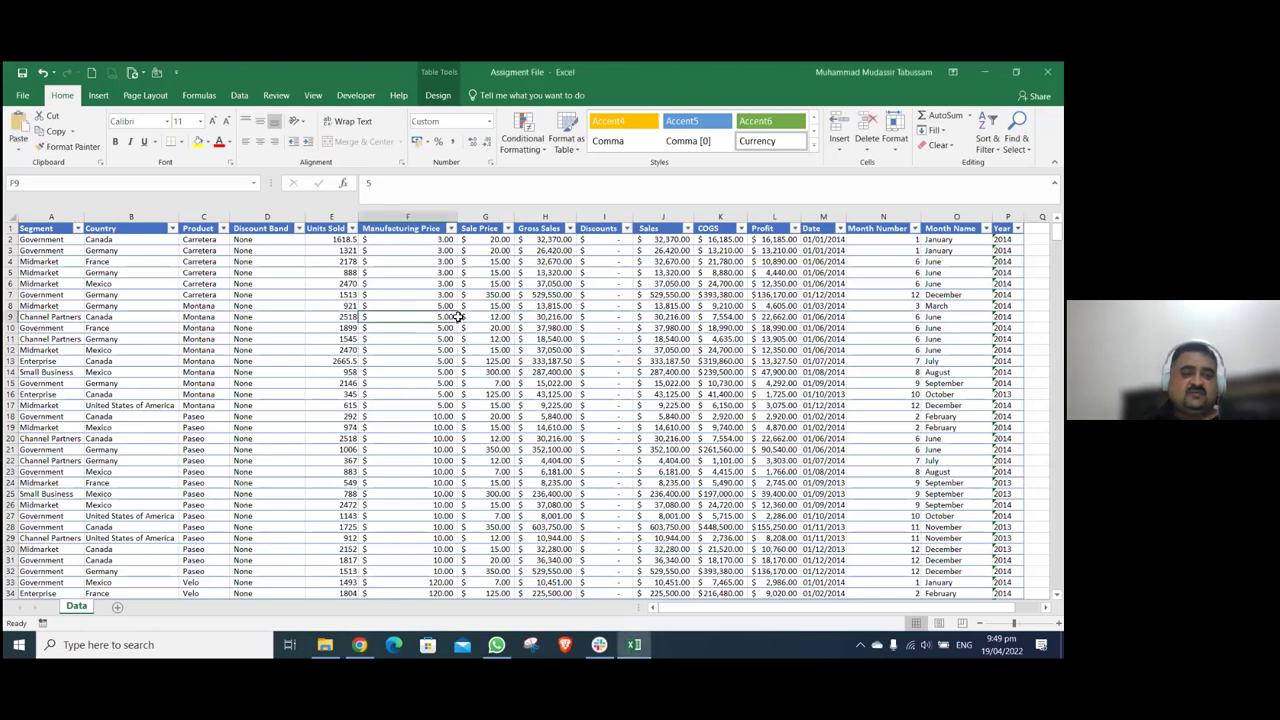
{"action": "key", "text": "ctrl+Home"}
{"action": "key", "text": "ctrl+Right"}
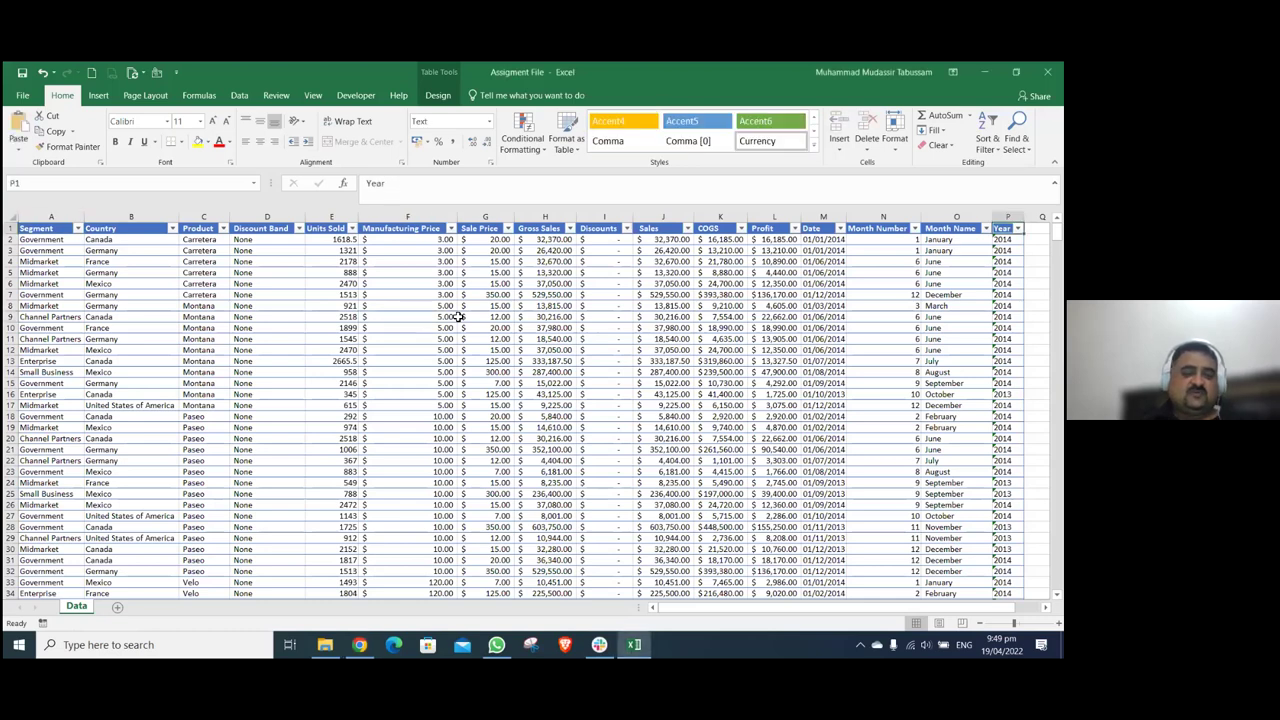
{"action": "key", "text": "ctrl+Down"}
{"action": "key", "text": "ctrl+Left"}
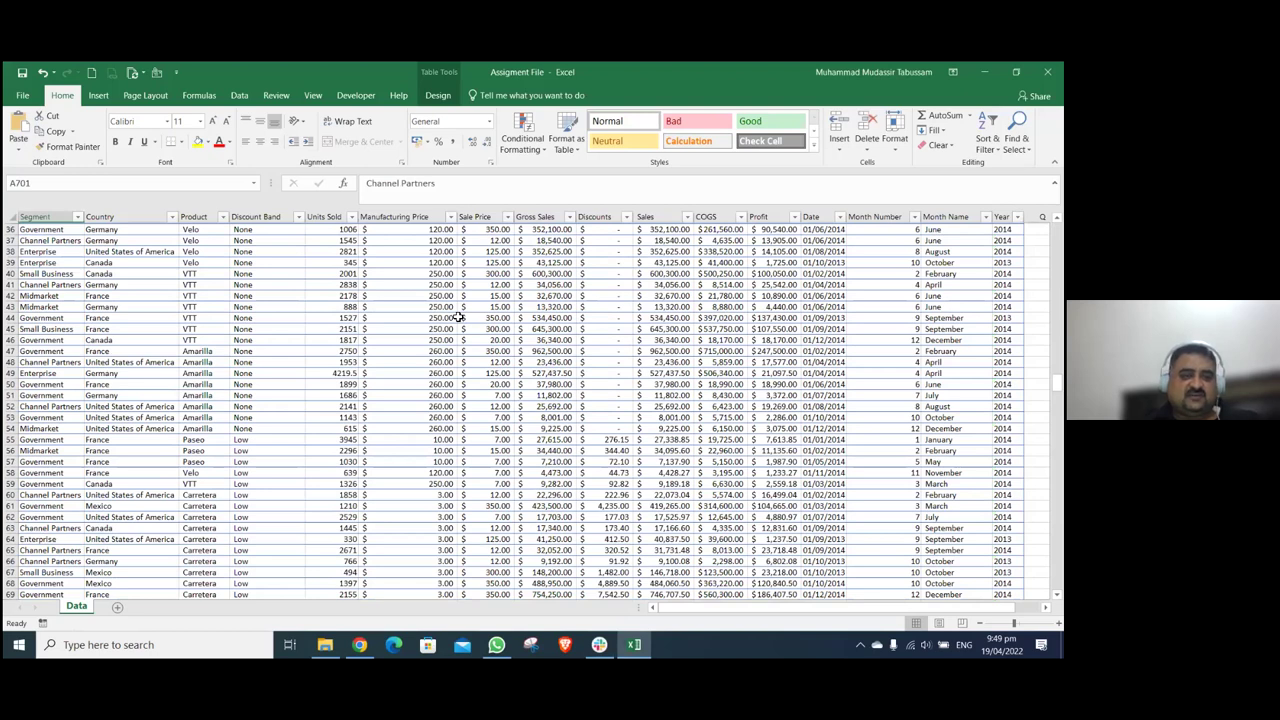
{"action": "key", "text": "Down"}
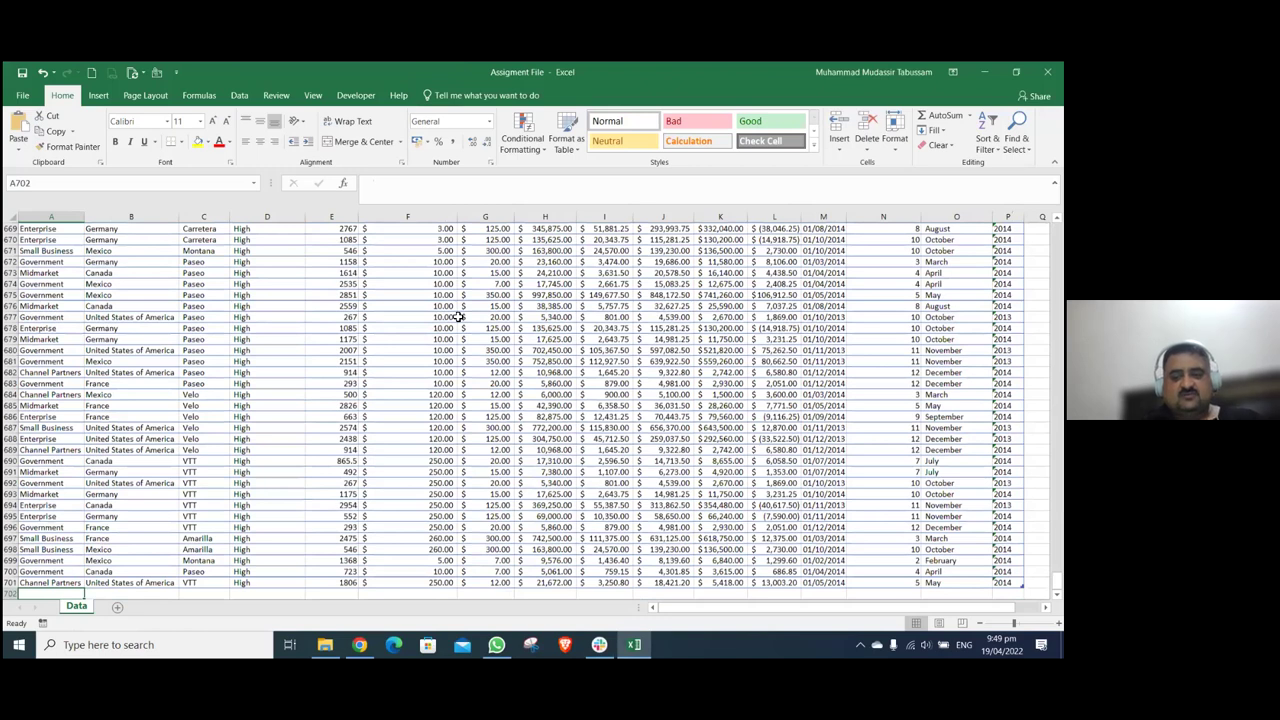
{"action": "key", "text": "ctrl+Home"}
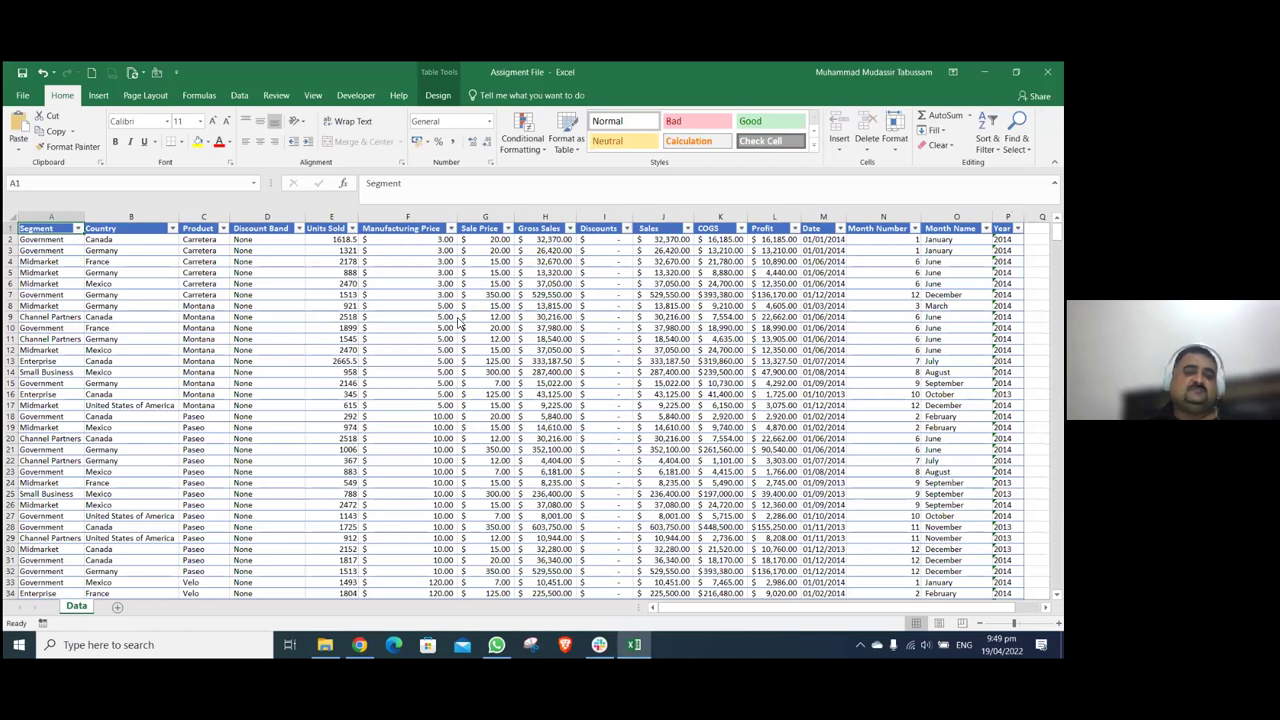
{"action": "key", "text": "alt+Tab"}
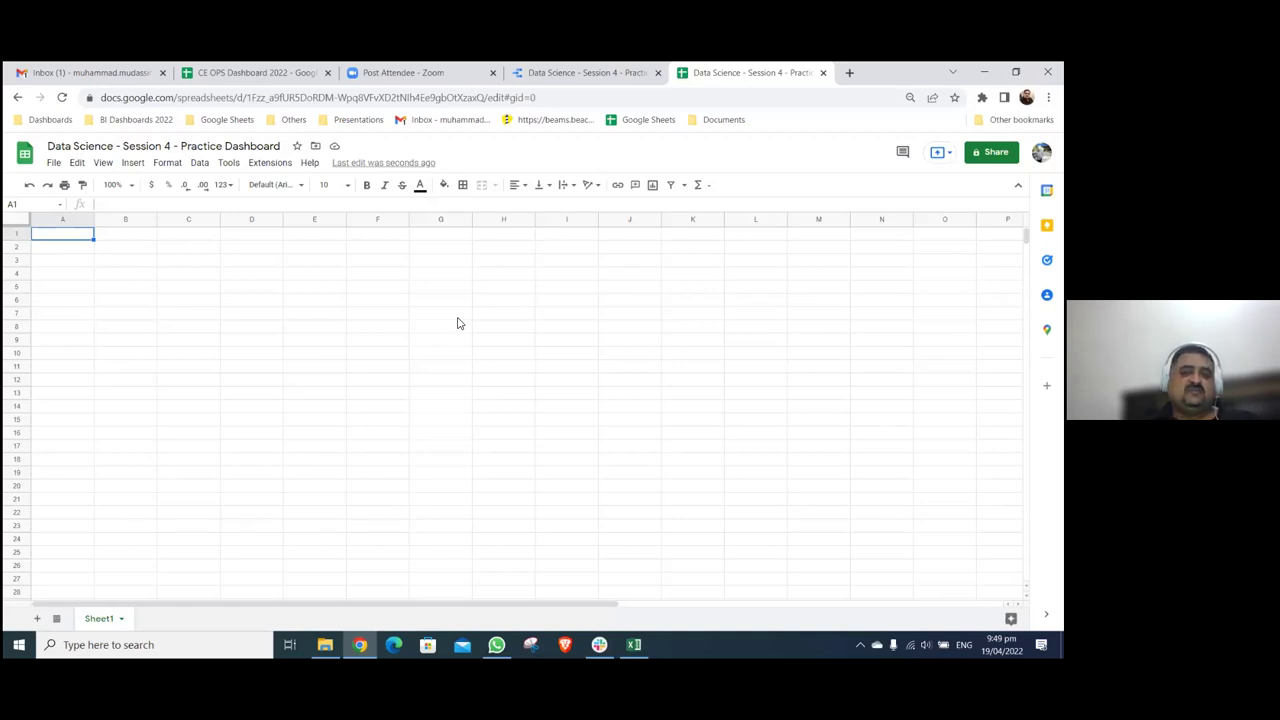
- Paste the copied Excel sales table into cell A1 of the new sheet
{"action": "key", "text": "ctrl+v"}
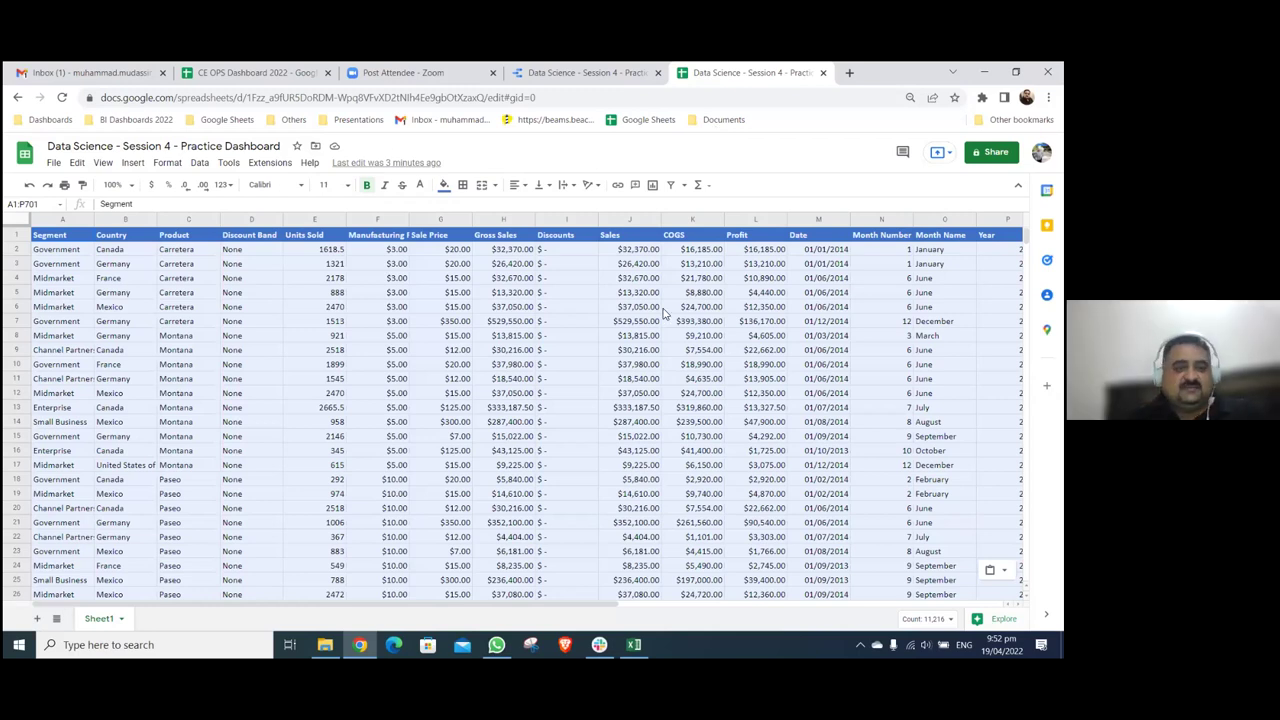
- Deselect the sheet, glance at the pasted data, and go back to the Practice Dashboard report
{"action": "left_click", "coordinate": [663, 313]}
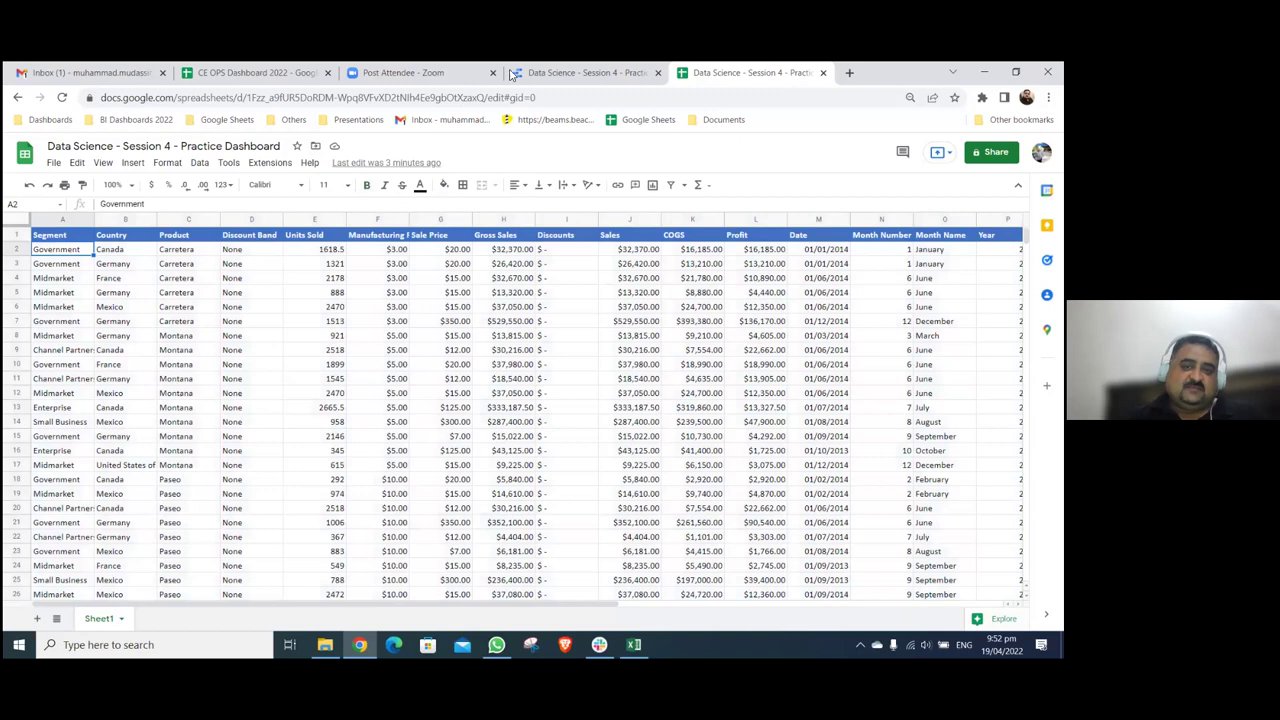
{"action": "left_click", "coordinate": [585, 72]}
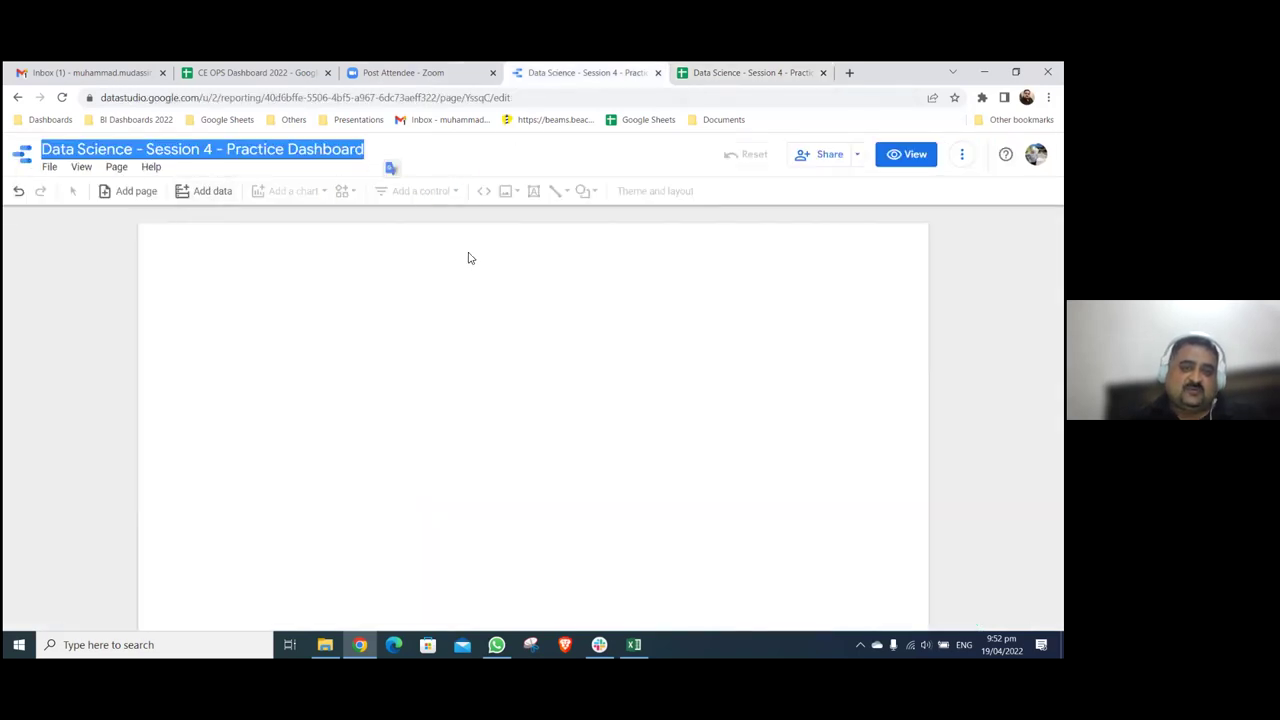
{"action": "left_click", "coordinate": [703, 76]}
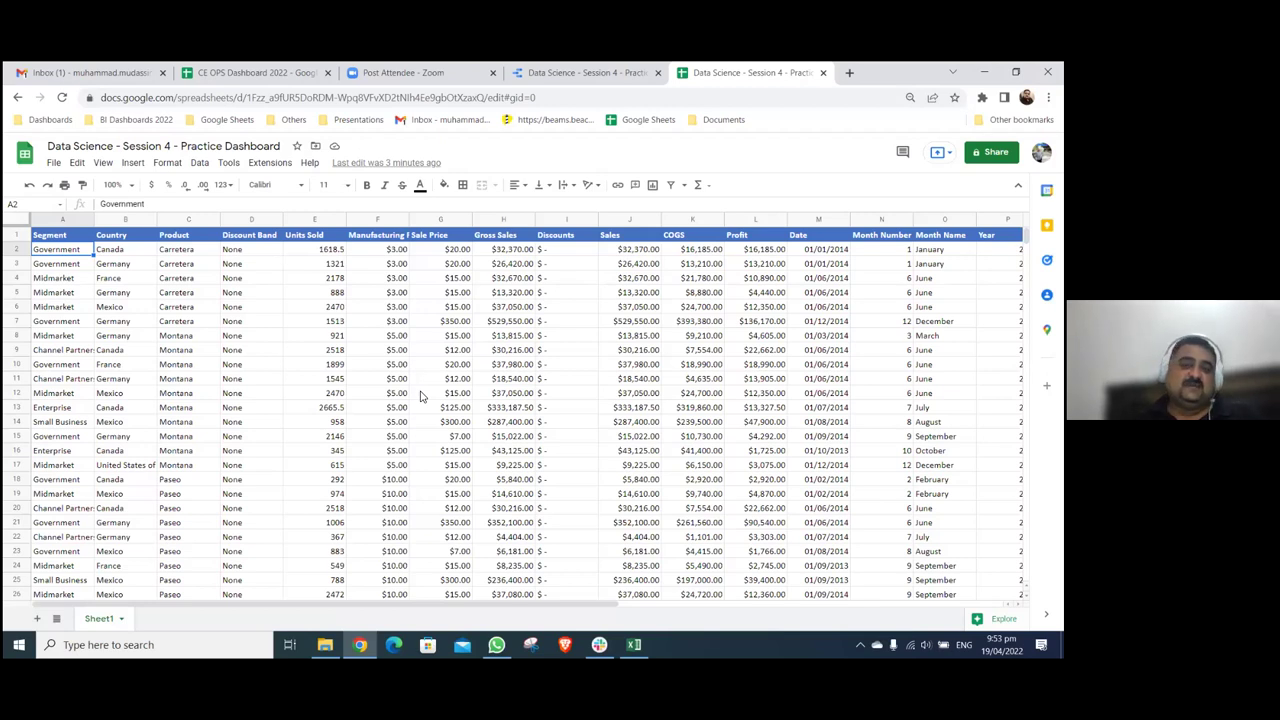
{"action": "left_click", "coordinate": [588, 74]}
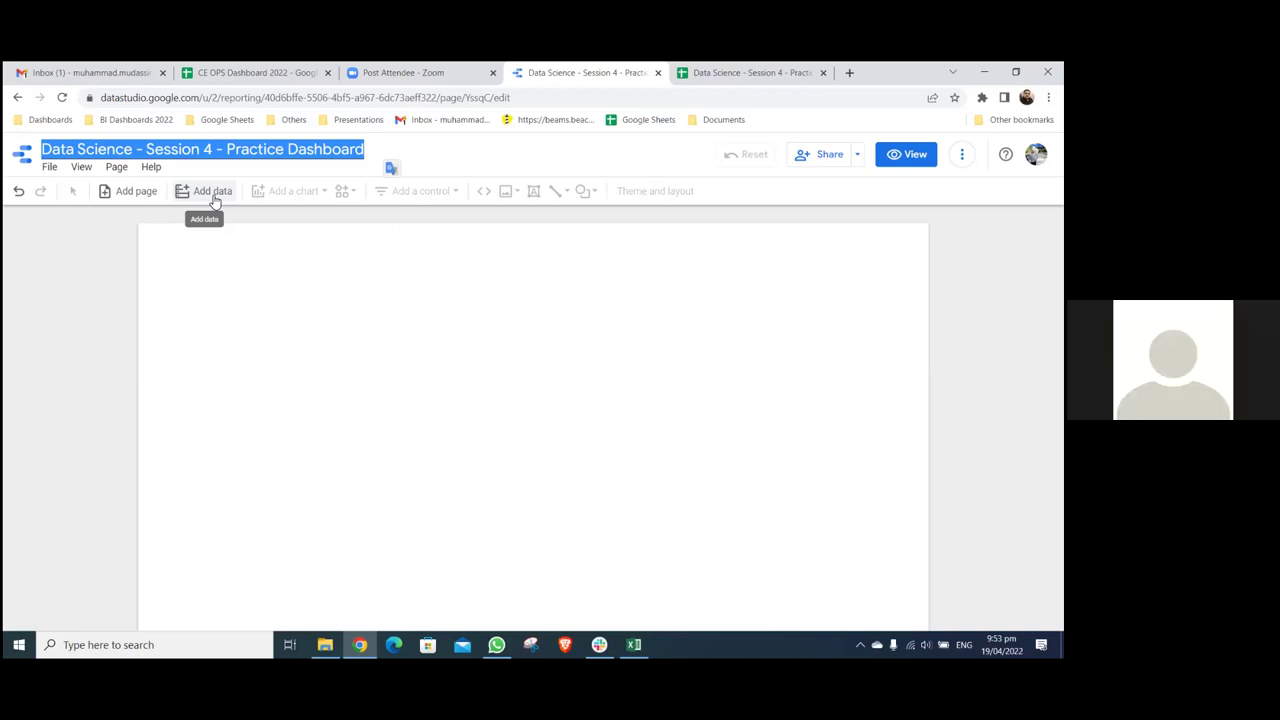
- Add data to the report through the Google Sheets connector, using its URL option
{"action": "left_click", "coordinate": [212, 195]}
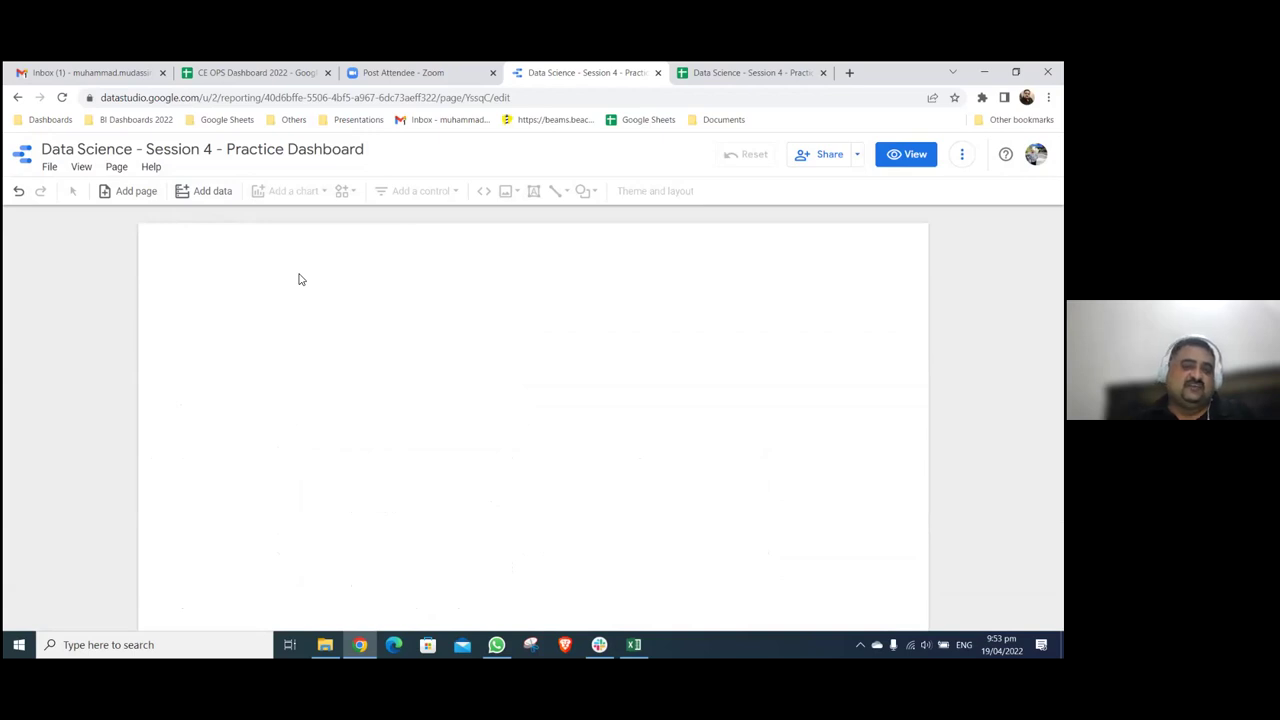
{"action": "left_click", "coordinate": [228, 193]}
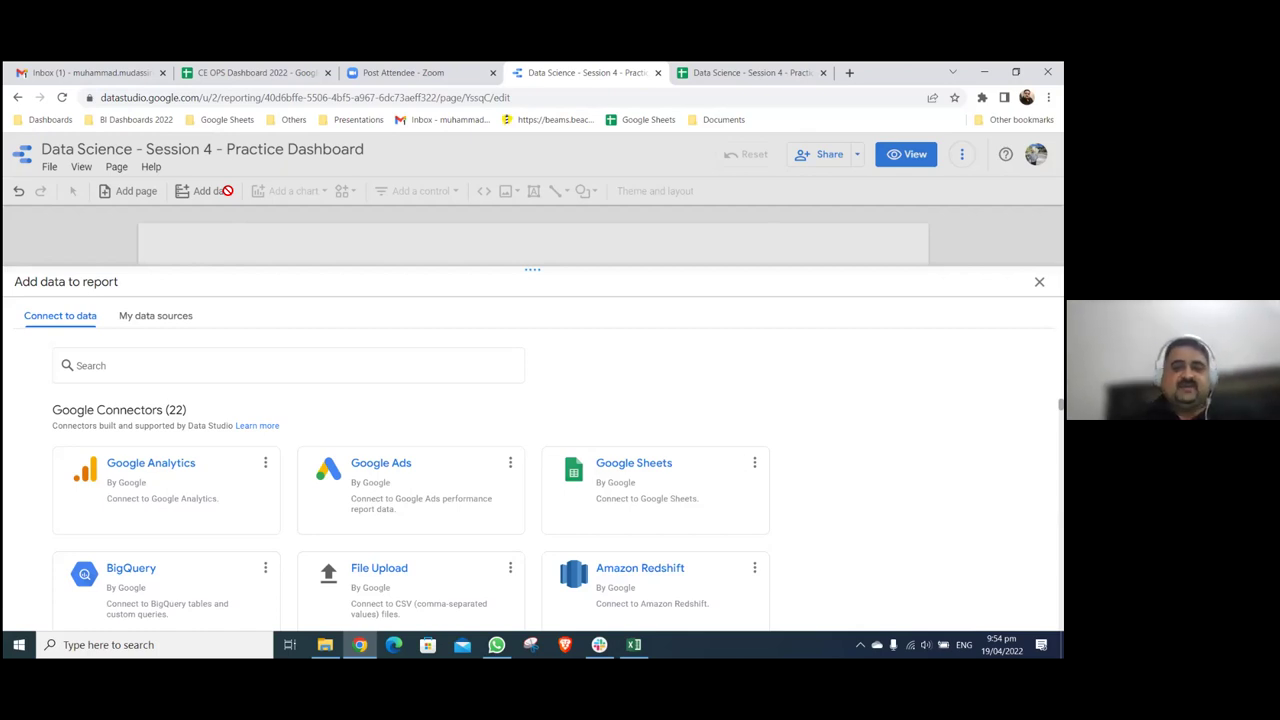
{"action": "left_click", "coordinate": [640, 465]}
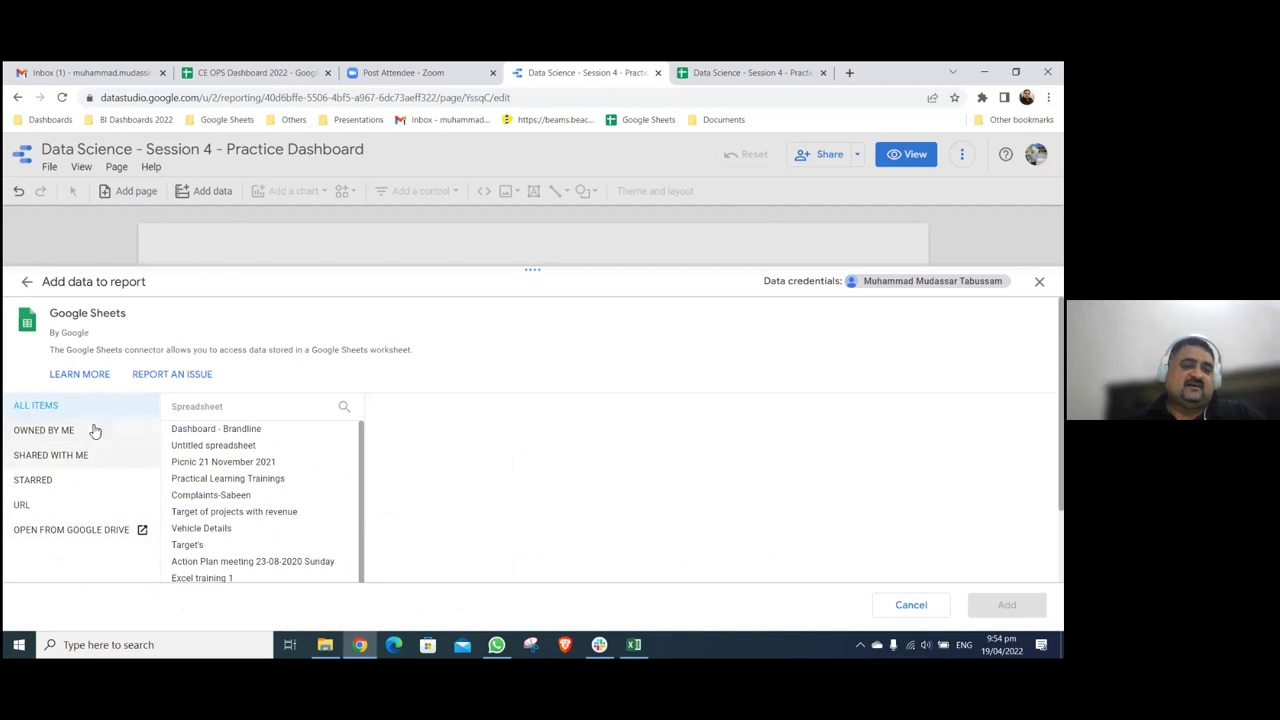
{"action": "left_click", "coordinate": [64, 514]}
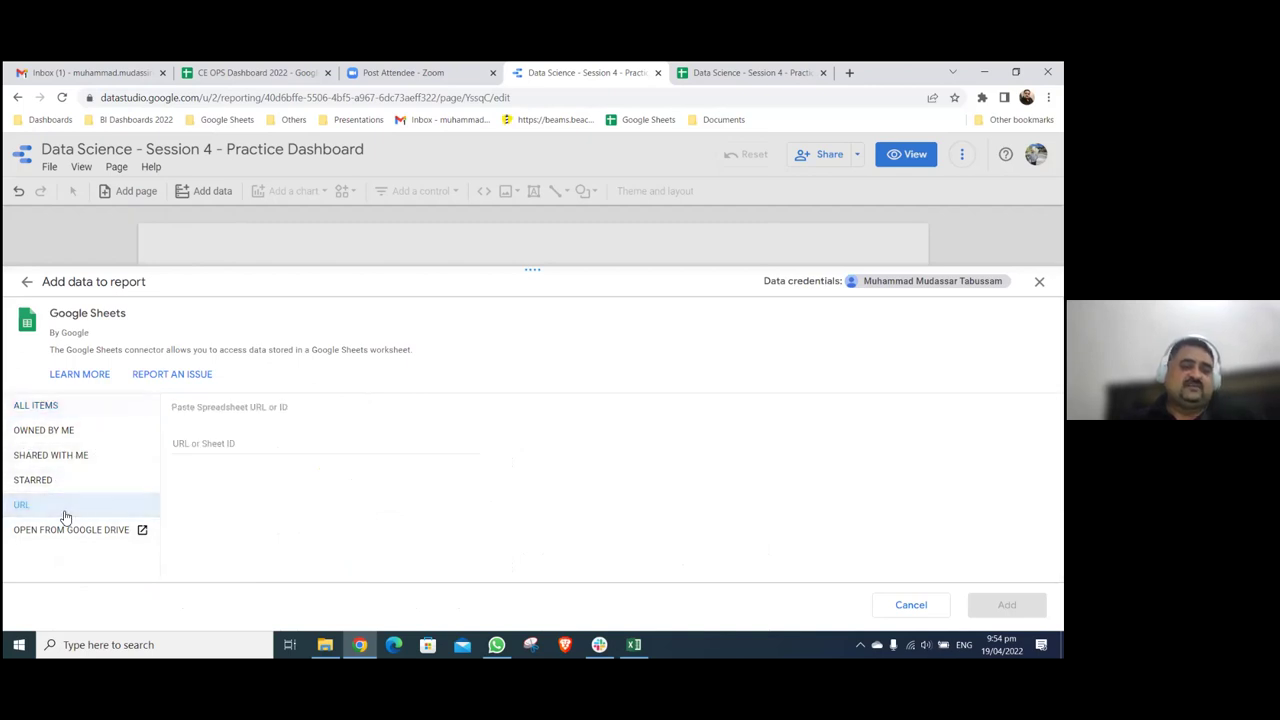
{"action": "left_click", "coordinate": [237, 441]}
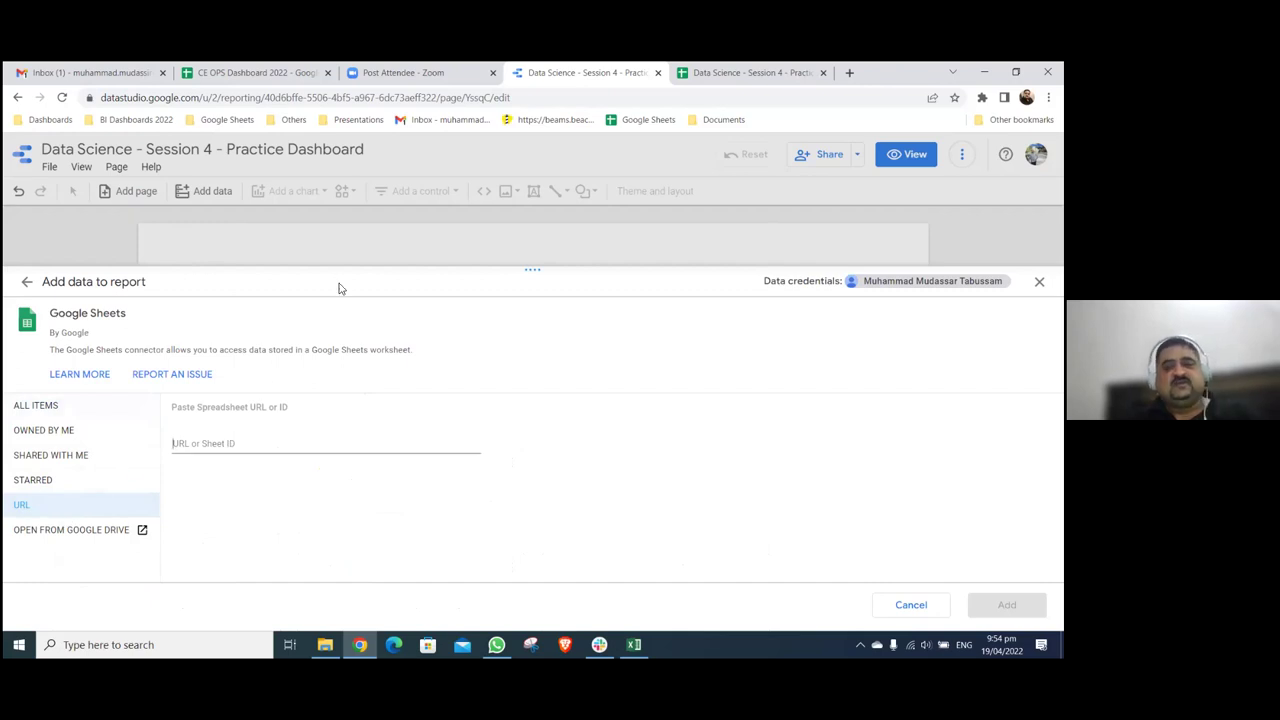
{"action": "key", "text": "ctrl+Tab"}
- Paste the Practice Dashboard spreadsheet's address into the connector's URL field to load its worksheets
{"action": "right_click", "coordinate": [476, 97]}
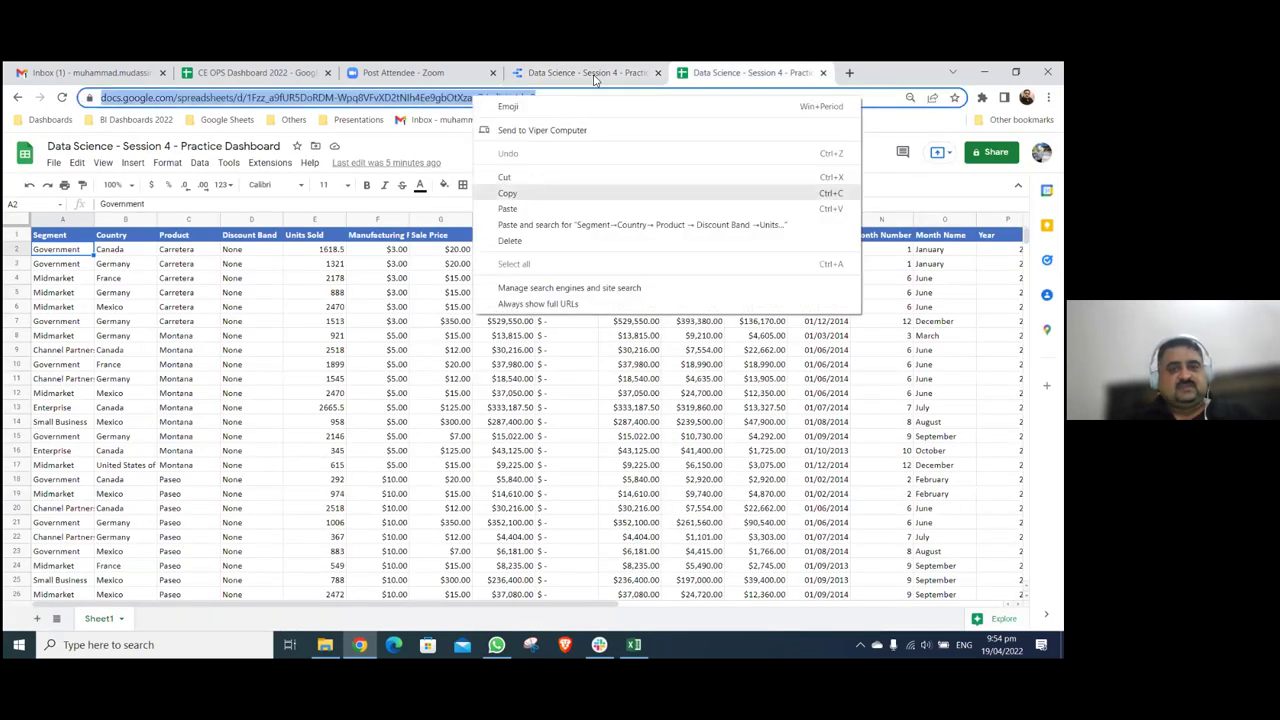
{"action": "key", "text": "Escape"}
{"action": "key", "text": "ctrl+shift+Tab"}
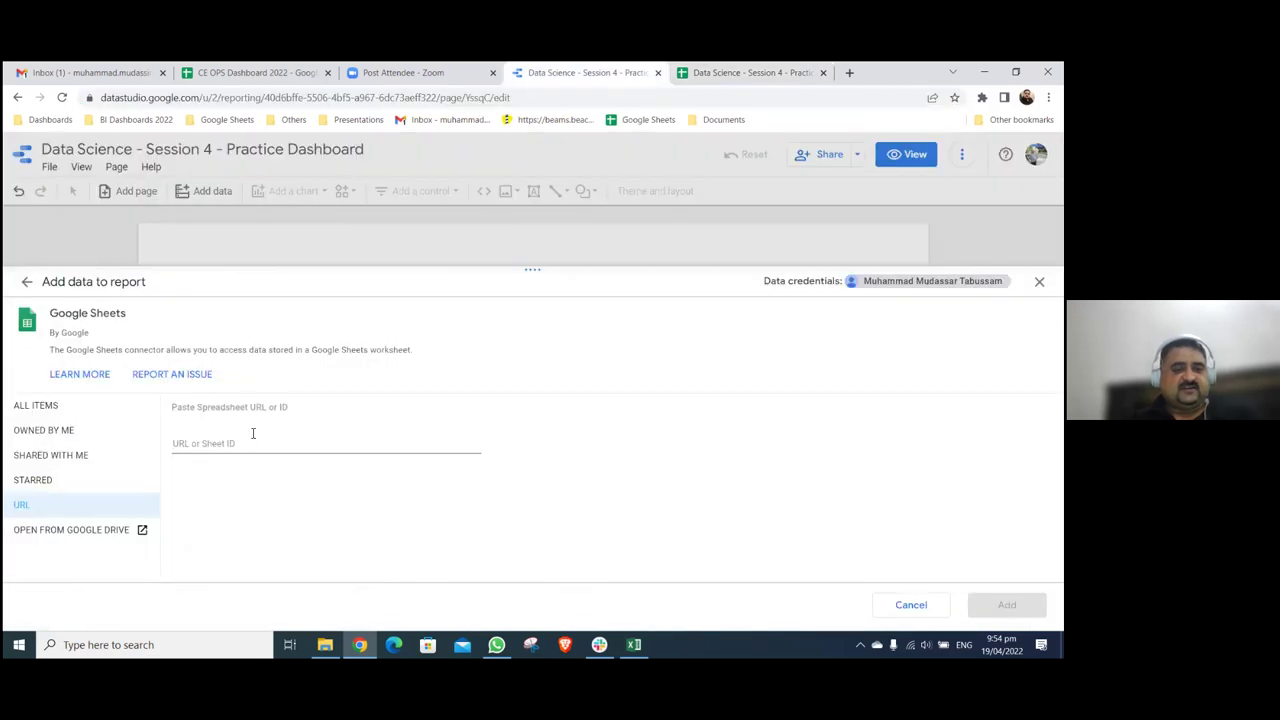
{"action": "right_click", "coordinate": [252, 446]}
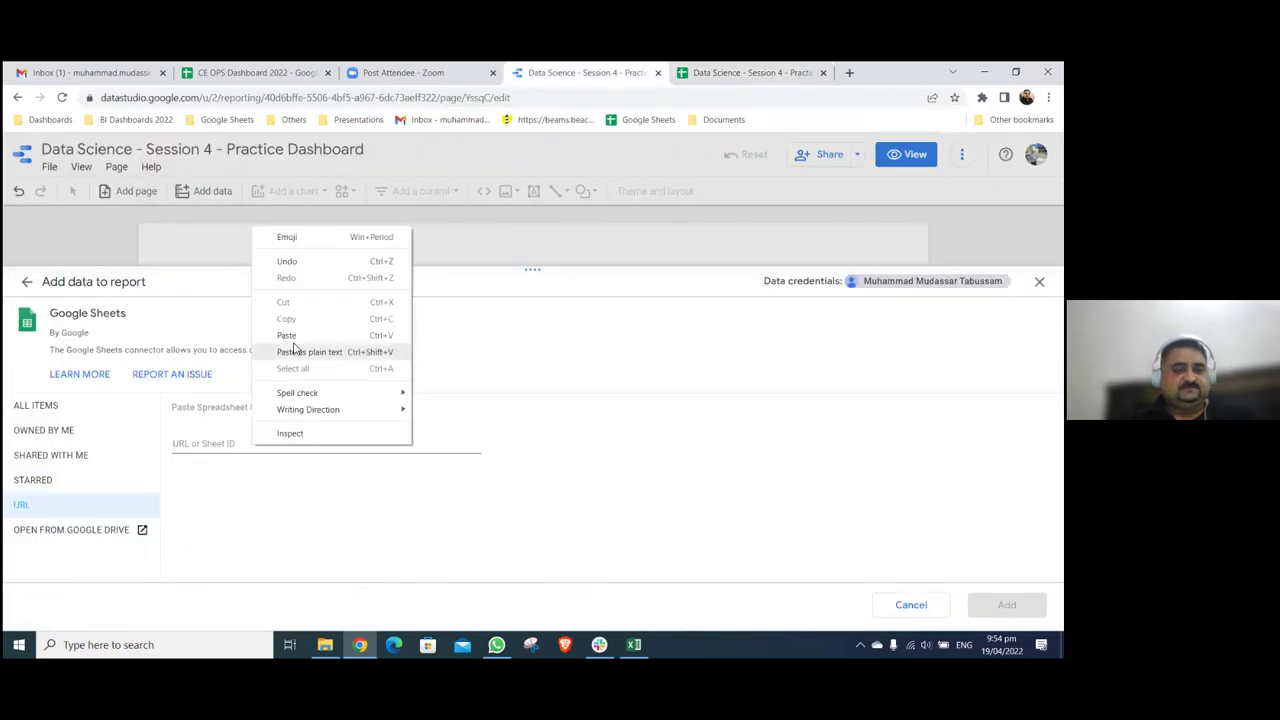
{"action": "left_click", "coordinate": [300, 346]}
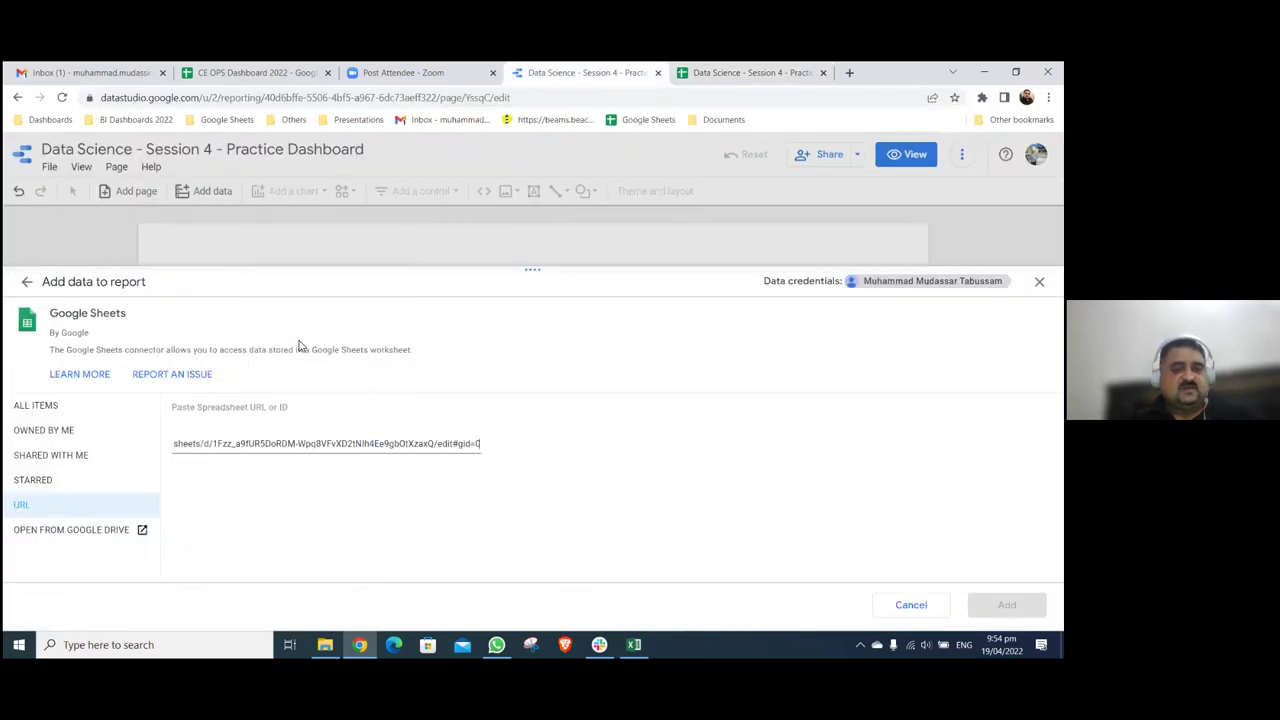
{"action": "left_click", "coordinate": [568, 470]}
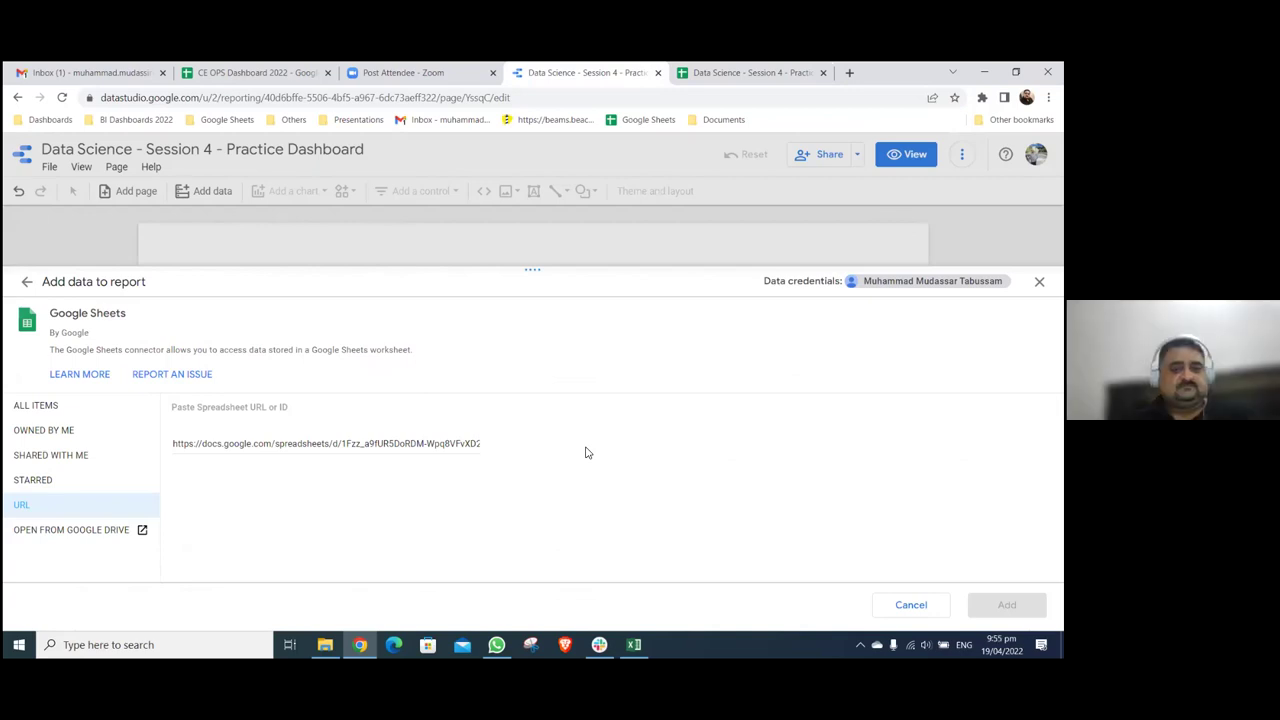
{"action": "left_click", "coordinate": [425, 443]}
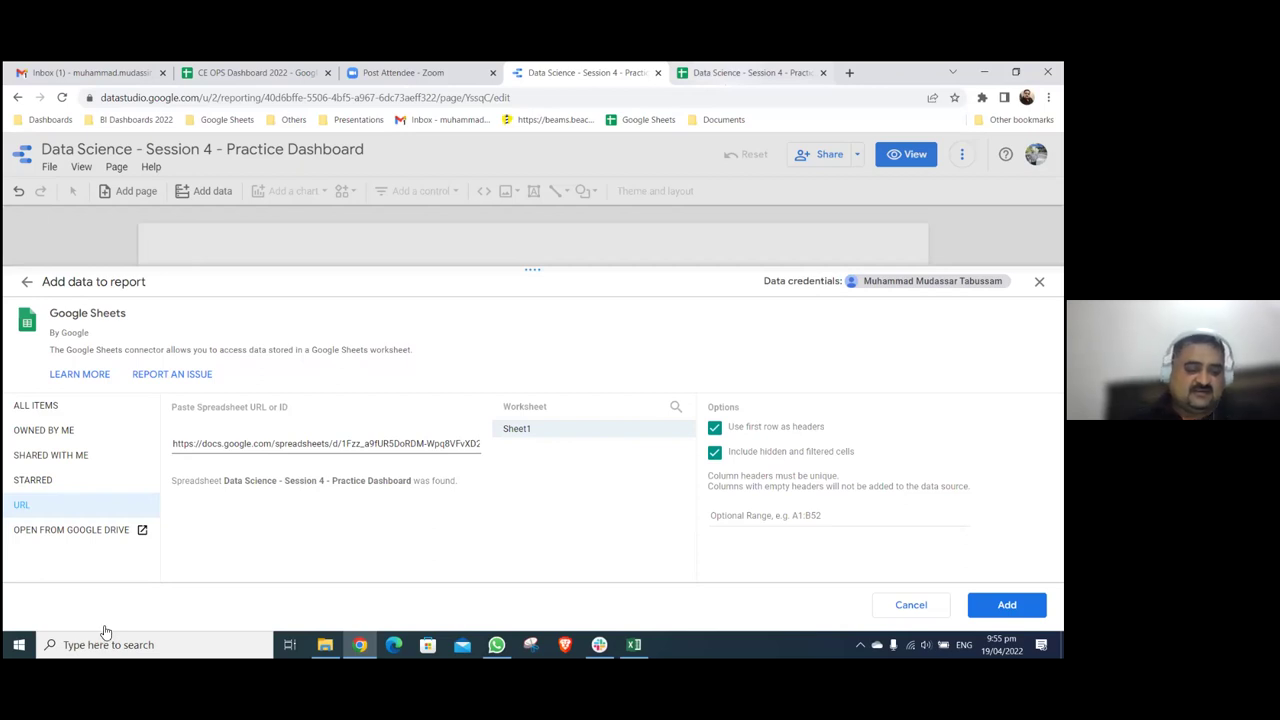
{"action": "key", "text": "ctrl+Tab"}
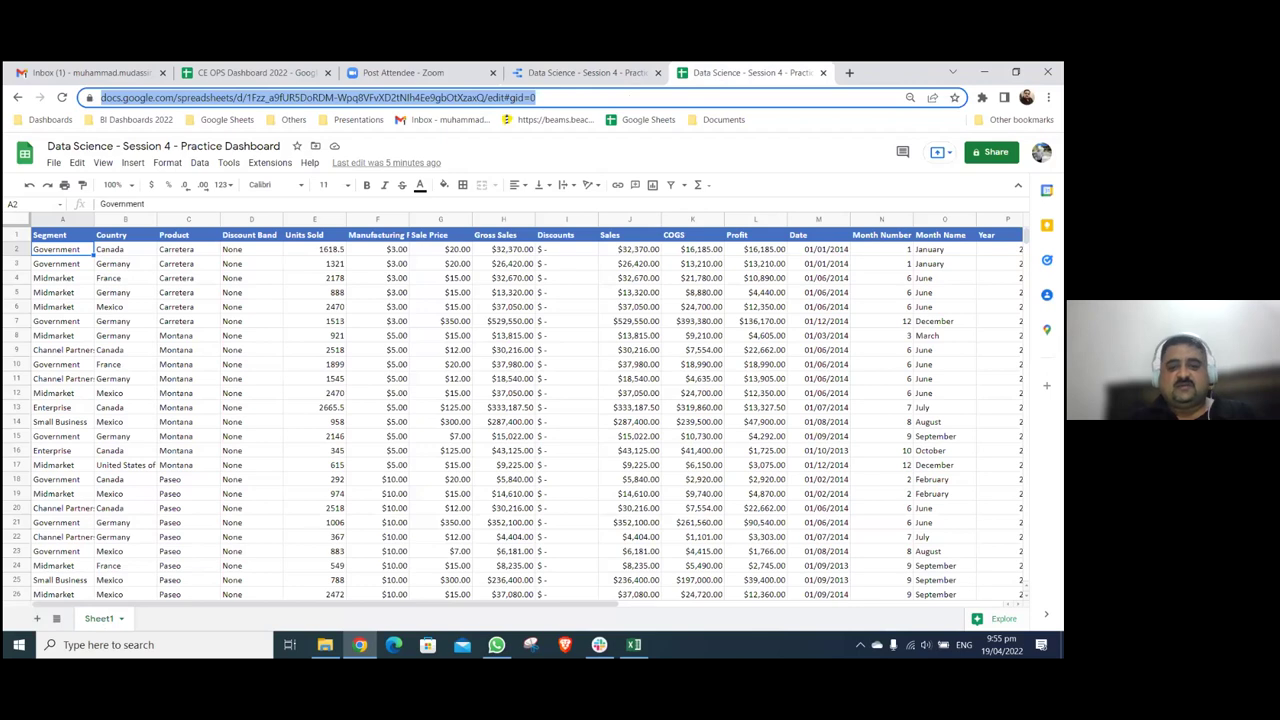
- Rename the Sheet1 worksheet to 'Data'
{"action": "double_click", "coordinate": [99, 618]}
{"action": "type", "text": "Data"}
{"action": "key", "text": "Return"}
- Reopen the Google Sheets connector's URL option and paste the spreadsheet's web address
{"action": "key", "text": "ctrl+shift+Tab"}
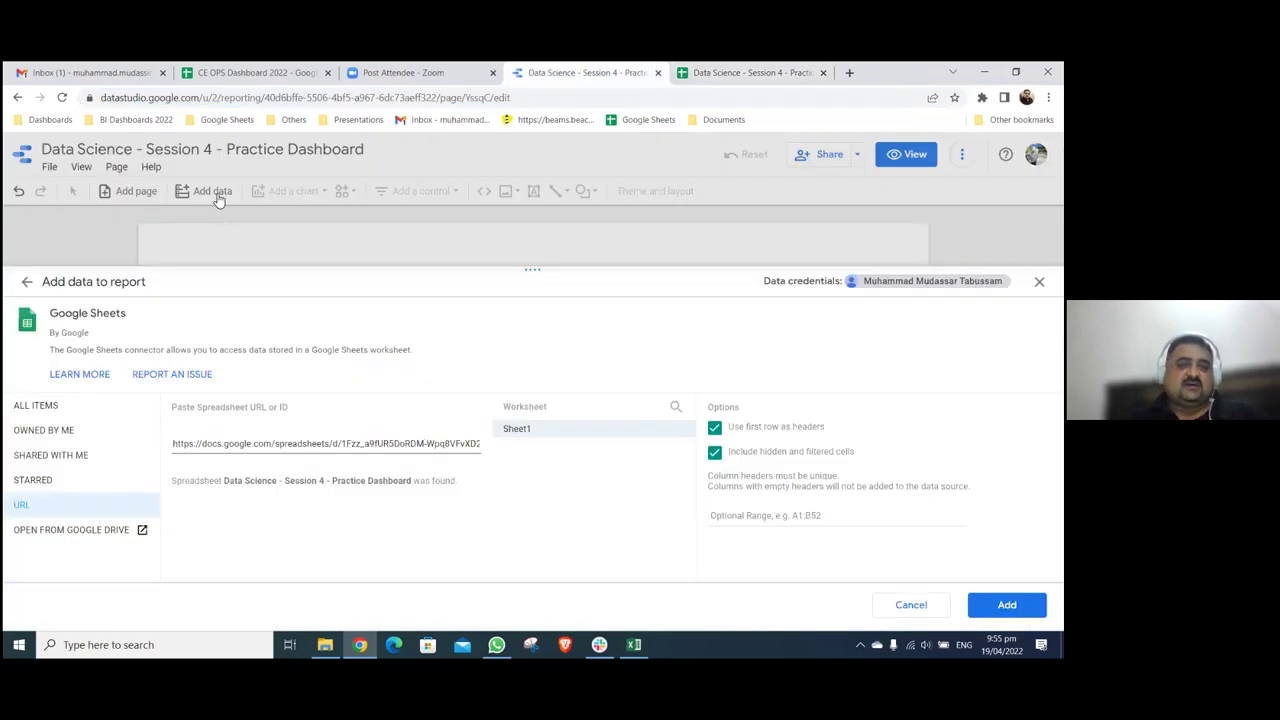
{"action": "left_click", "coordinate": [213, 191]}
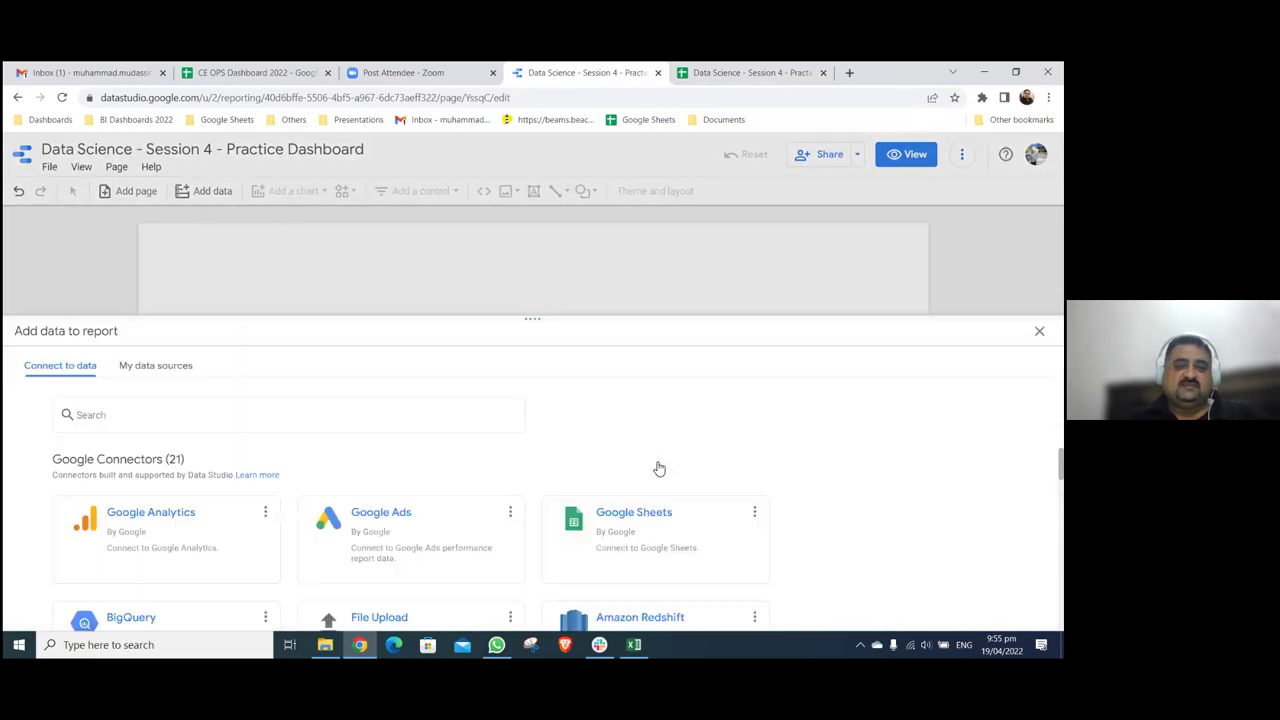
{"action": "left_click", "coordinate": [655, 462]}
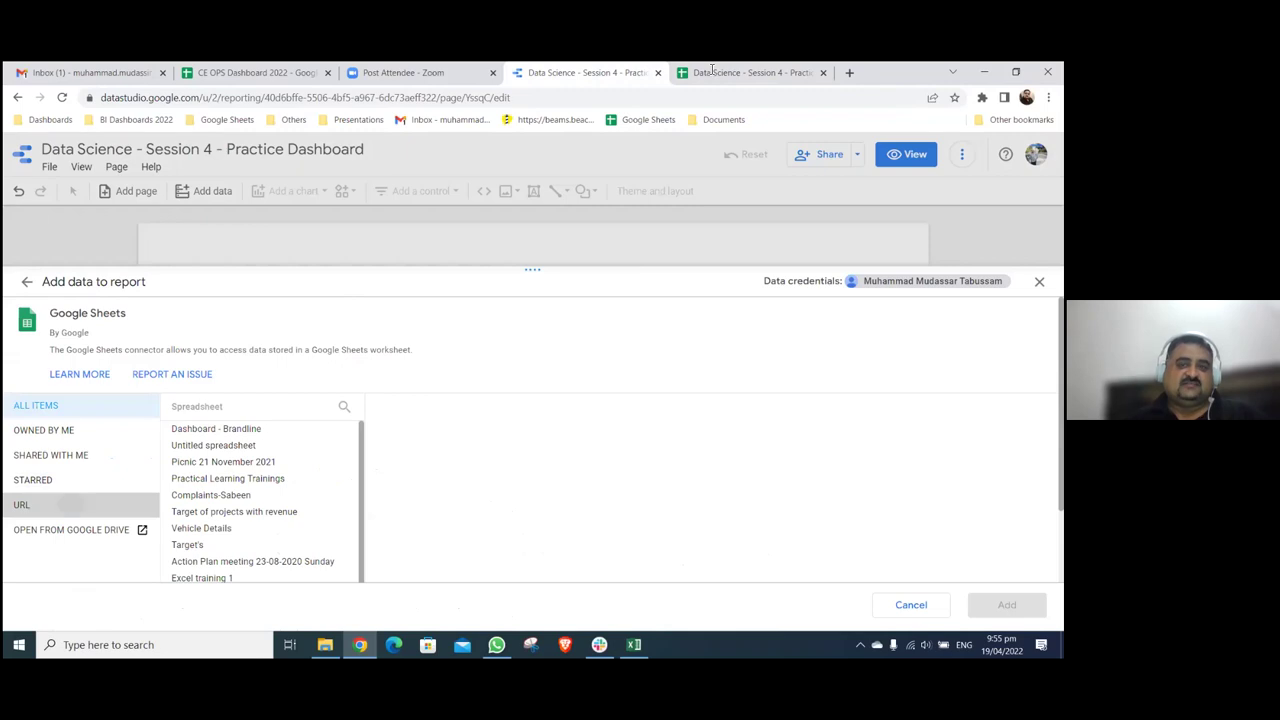
{"action": "left_click", "coordinate": [75, 506]}
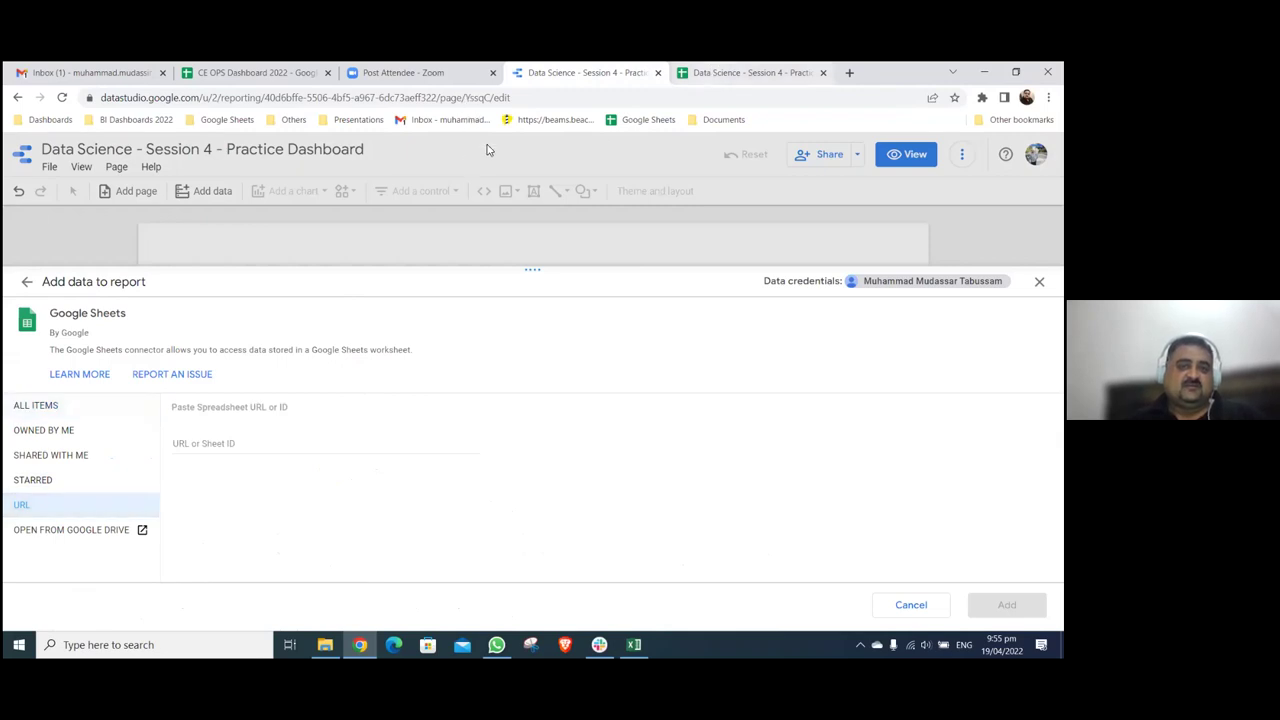
{"action": "key", "text": "ctrl+Tab"}
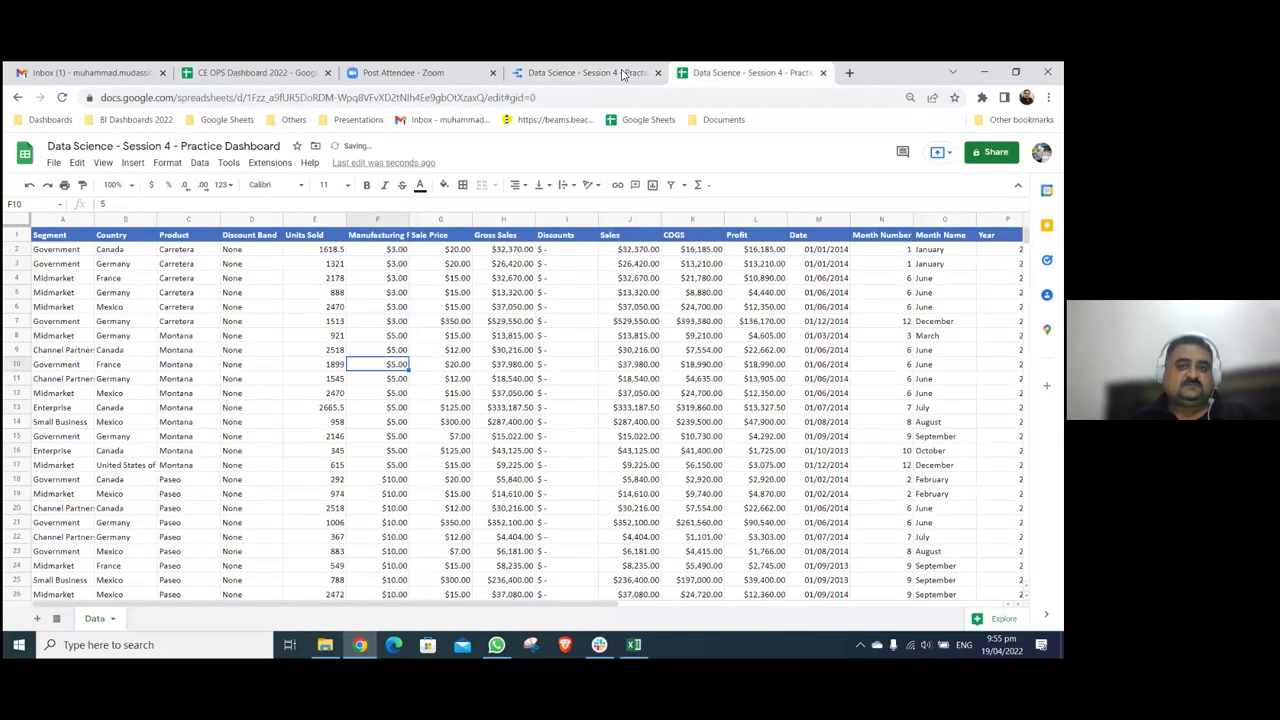
{"action": "key", "text": "ctrl+l"}
{"action": "key", "text": "ctrl+c"}
{"action": "key", "text": "ctrl+shift+Tab"}
{"action": "right_click", "coordinate": [246, 443]}
{"action": "left_click", "coordinate": [290, 337]}
{"action": "left_click", "coordinate": [615, 526]}
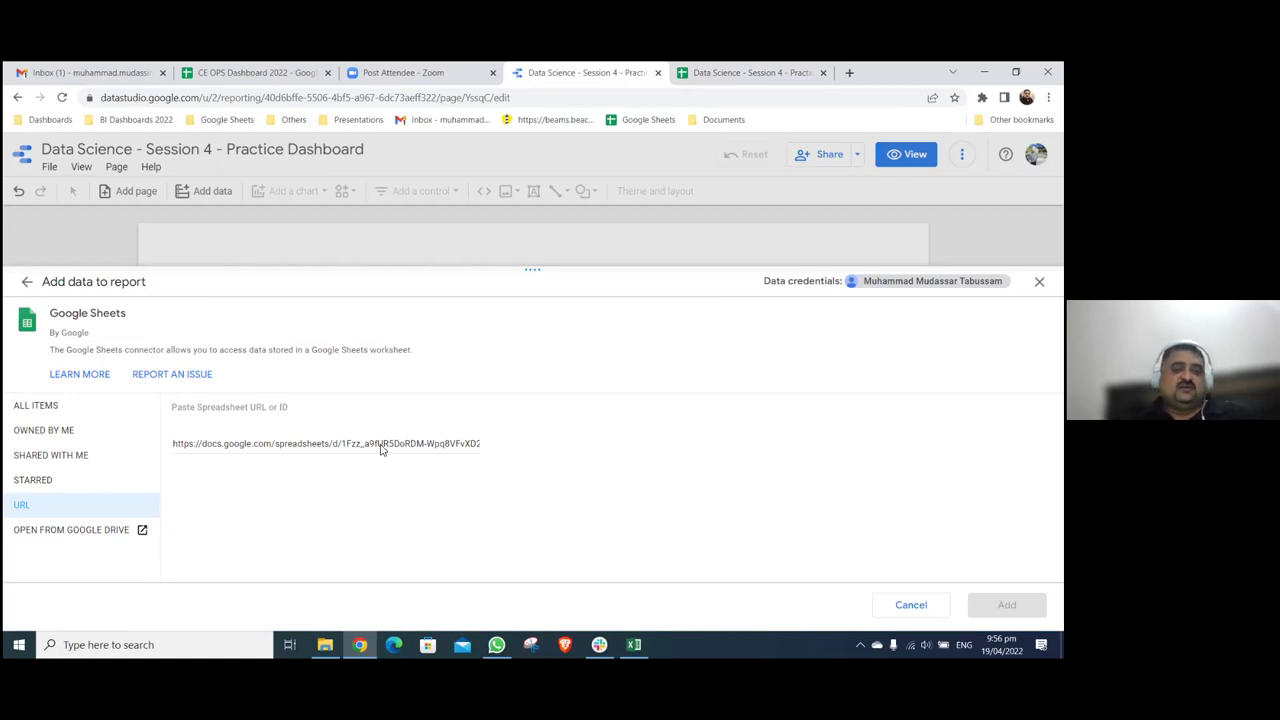
- Search all spreadsheets for 'data', then reload the Sheets and Data Studio pages
{"action": "left_click", "coordinate": [49, 410]}
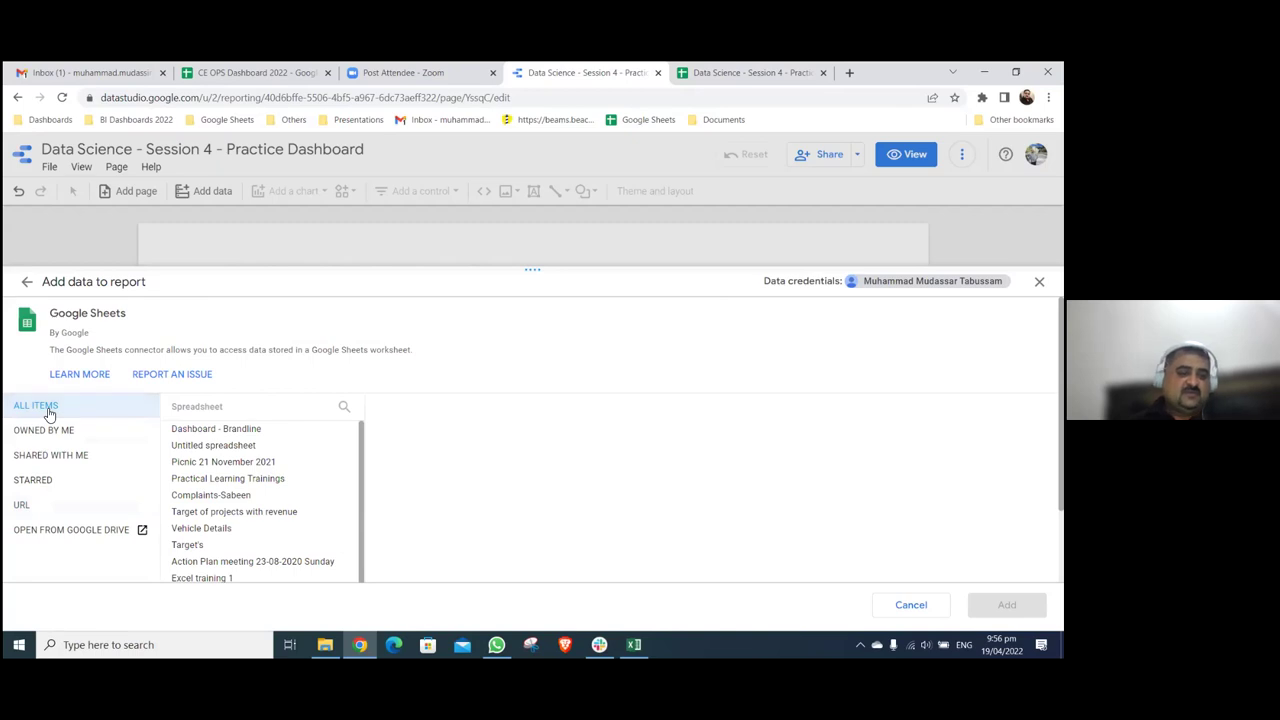
{"action": "left_click", "coordinate": [344, 408]}
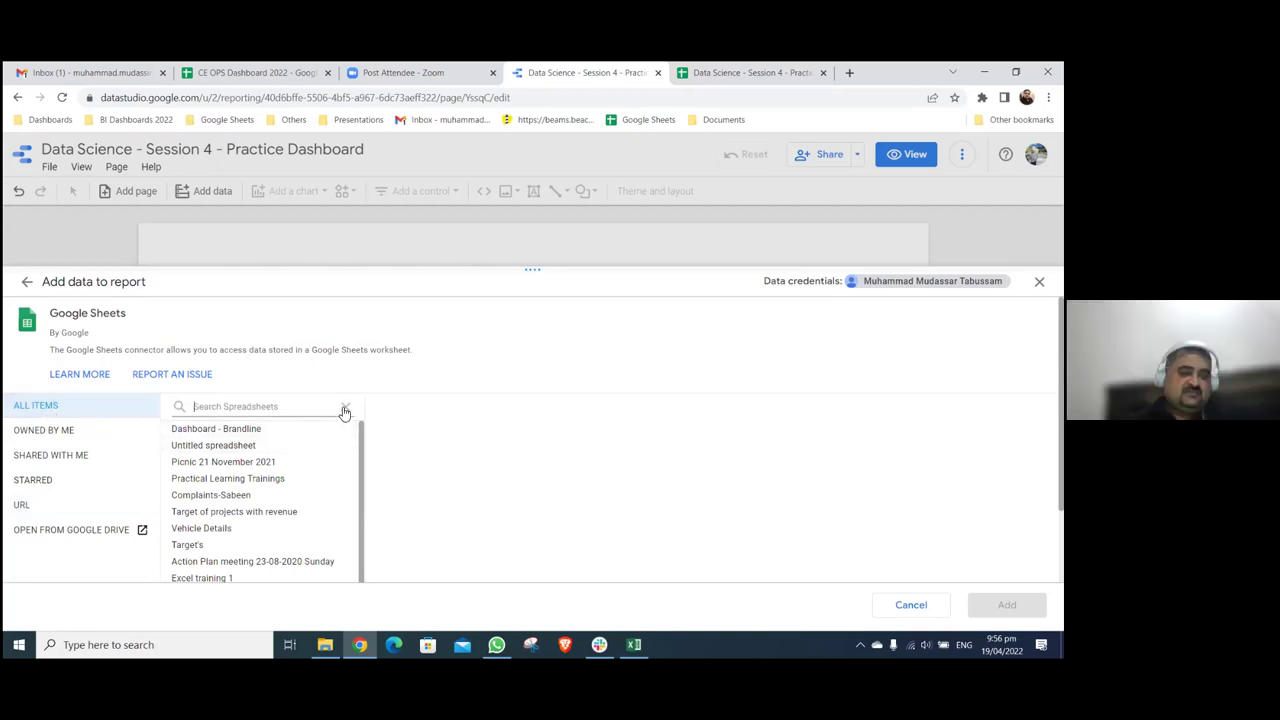
{"action": "type", "text": "data"}
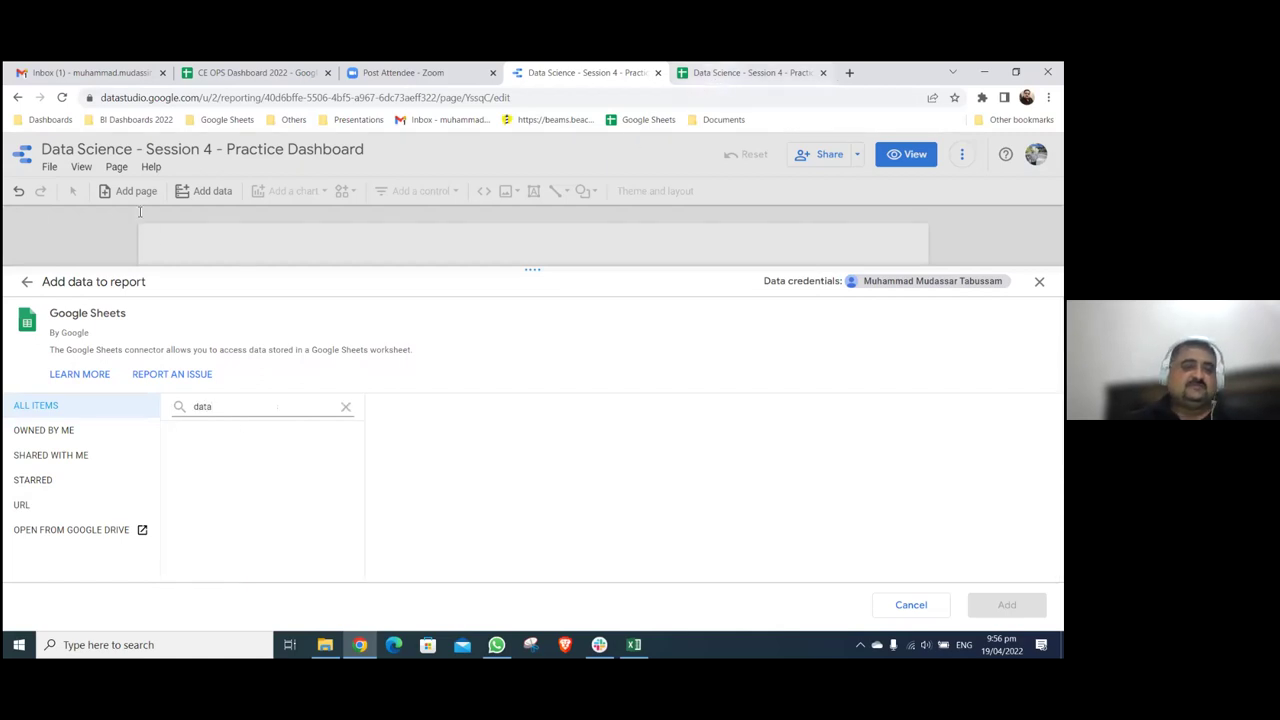
{"action": "key", "text": "ctrl+Tab"}
{"action": "left_click", "coordinate": [61, 99]}
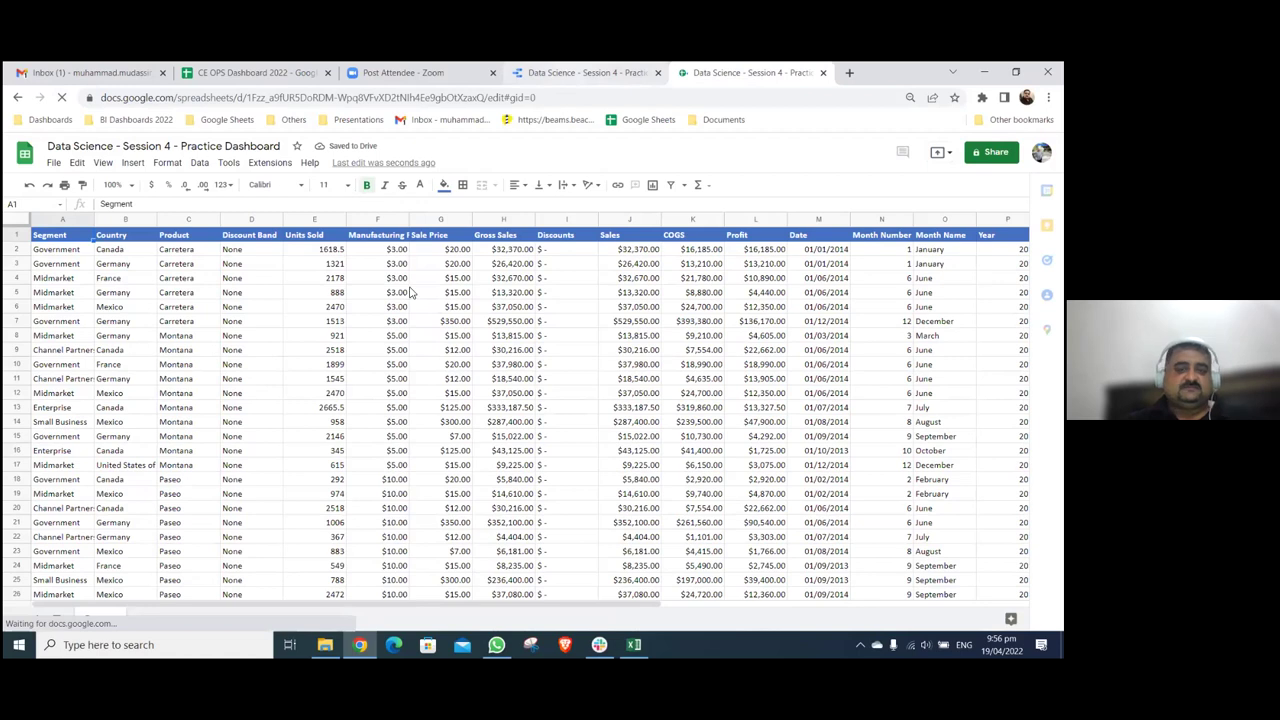
{"action": "key", "text": "ctrl+shift+Tab"}
{"action": "left_click", "coordinate": [911, 604]}
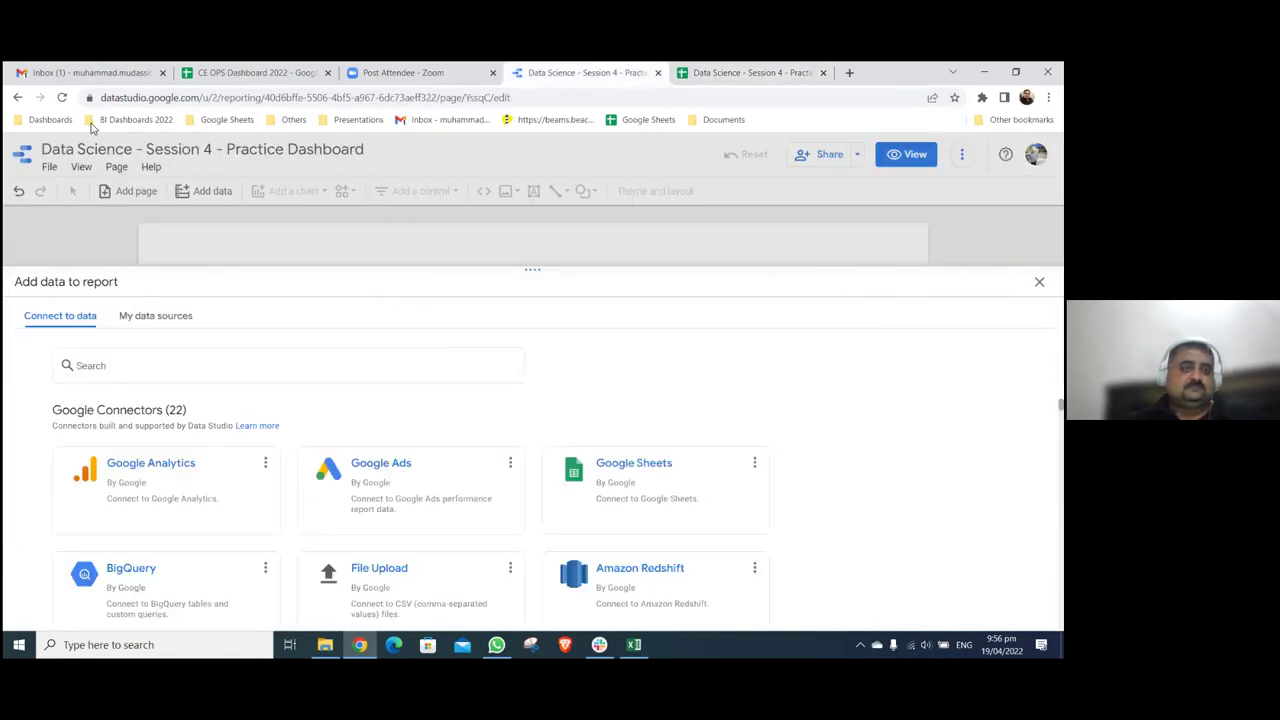
{"action": "left_click", "coordinate": [64, 98]}
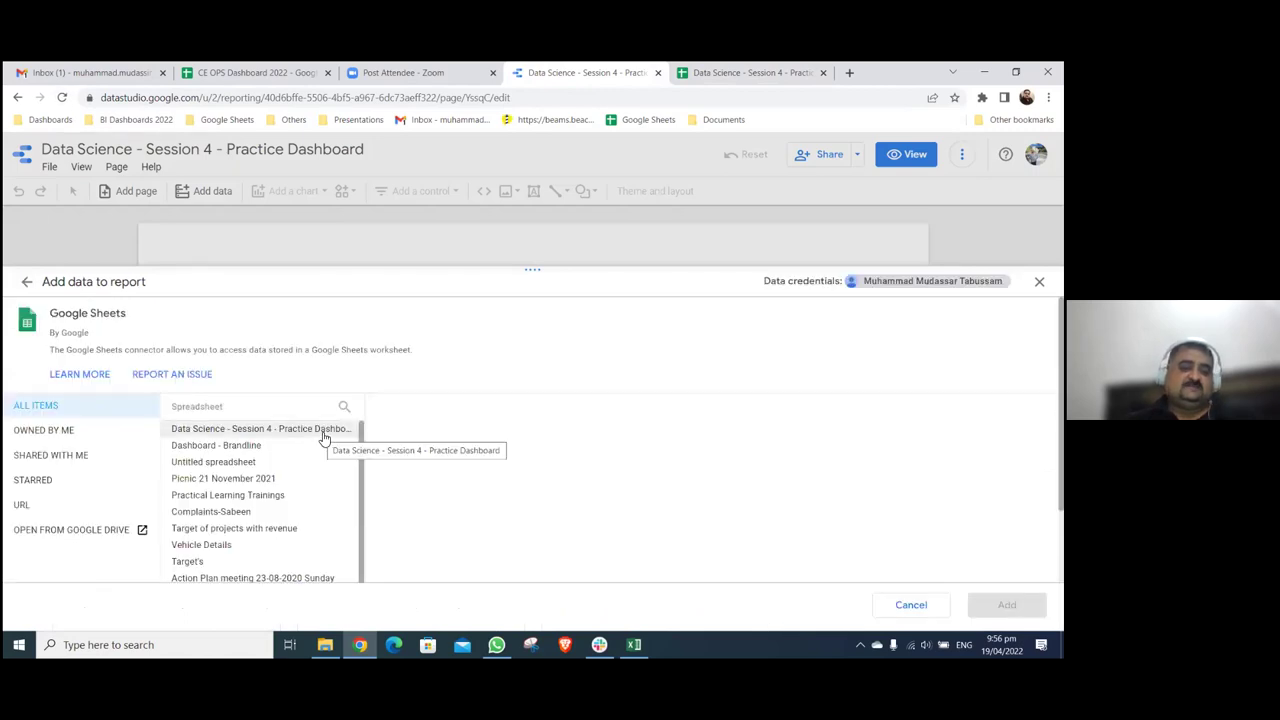
- Choose the Practice Dashboard spreadsheet, uncheck Include hidden and filtered cells, and add it
{"action": "left_click", "coordinate": [323, 438]}
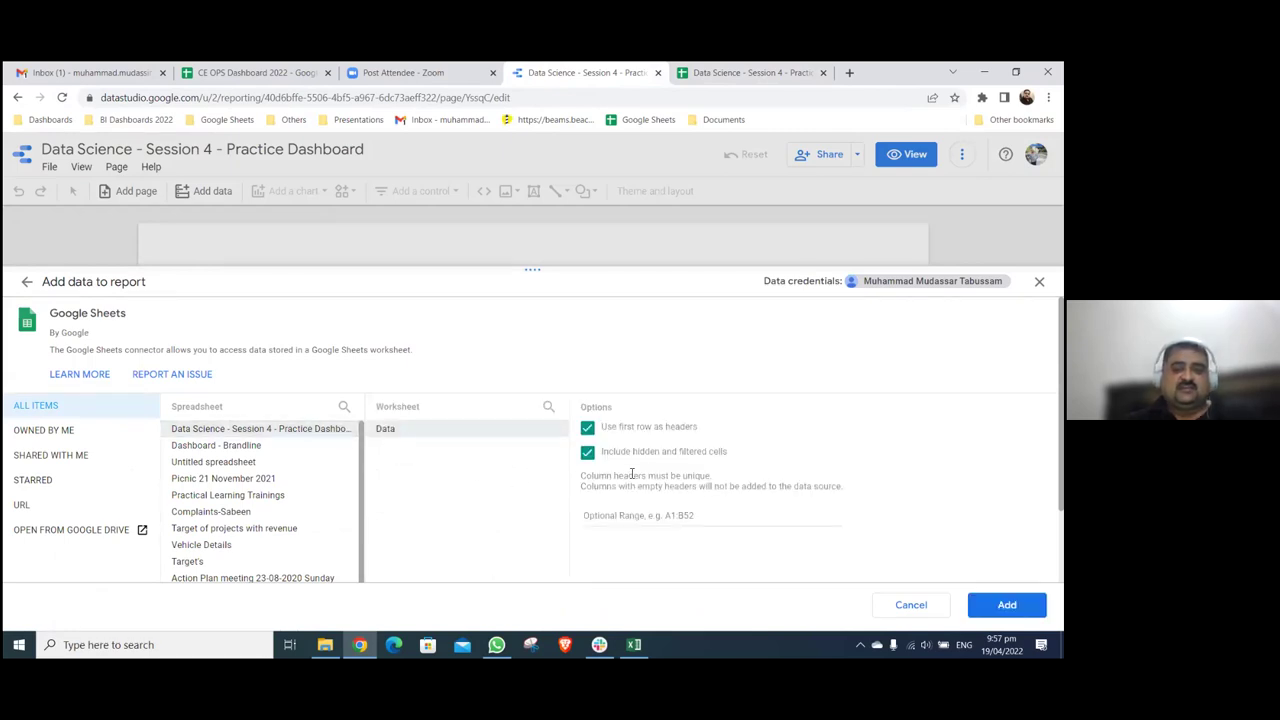
{"action": "left_click", "coordinate": [588, 454]}
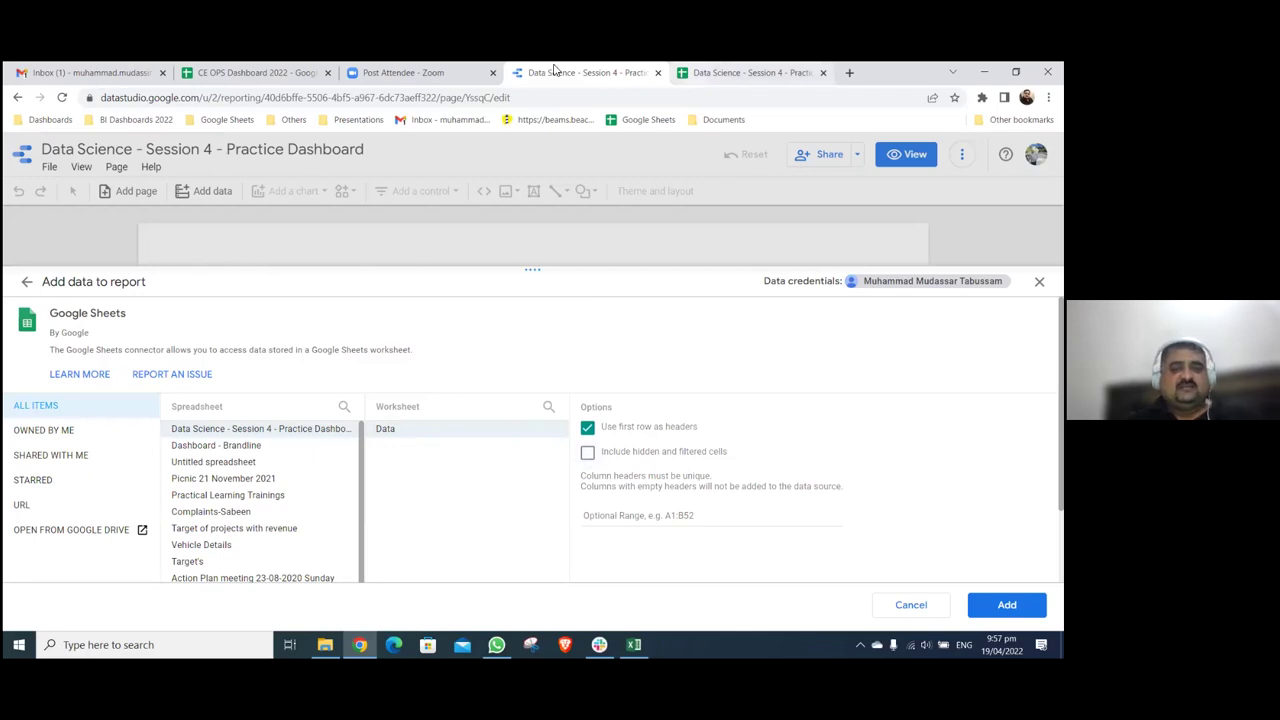
{"action": "key", "text": "ctrl+Tab"}
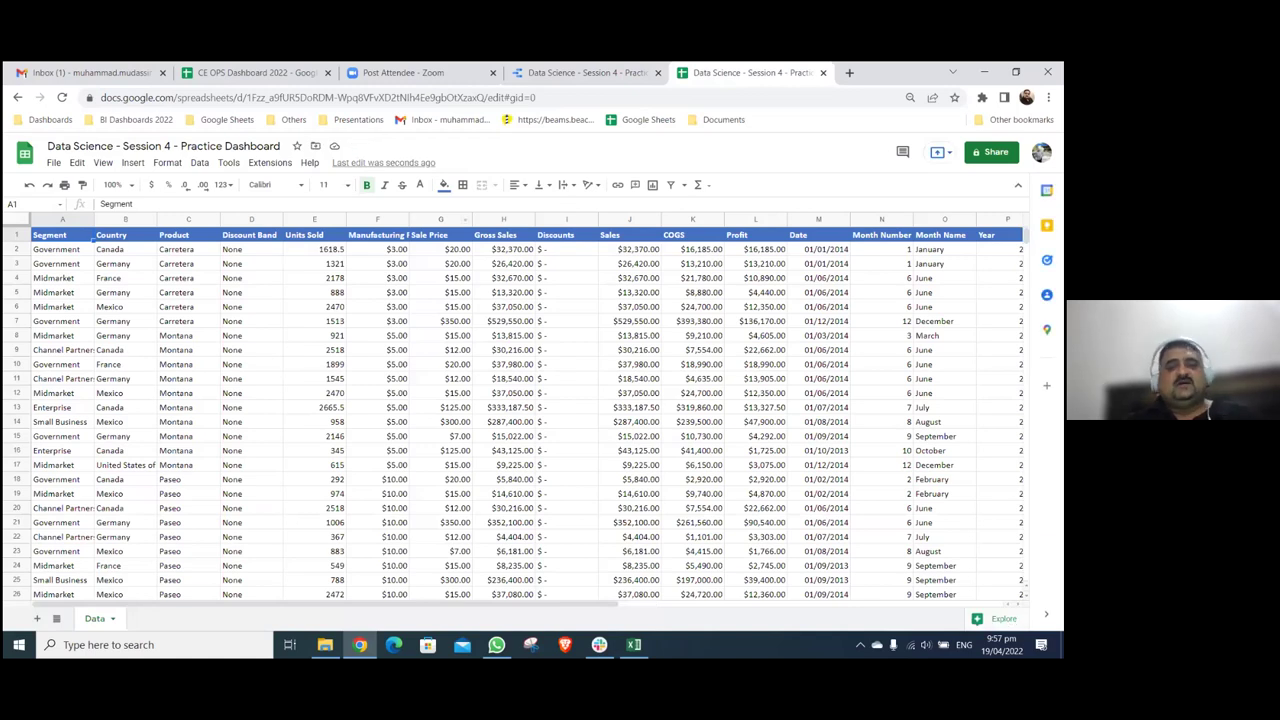
{"action": "left_click", "coordinate": [16, 234]}
{"action": "key", "text": "ctrl+shift+Tab"}
{"action": "left_click", "coordinate": [1006, 604]}
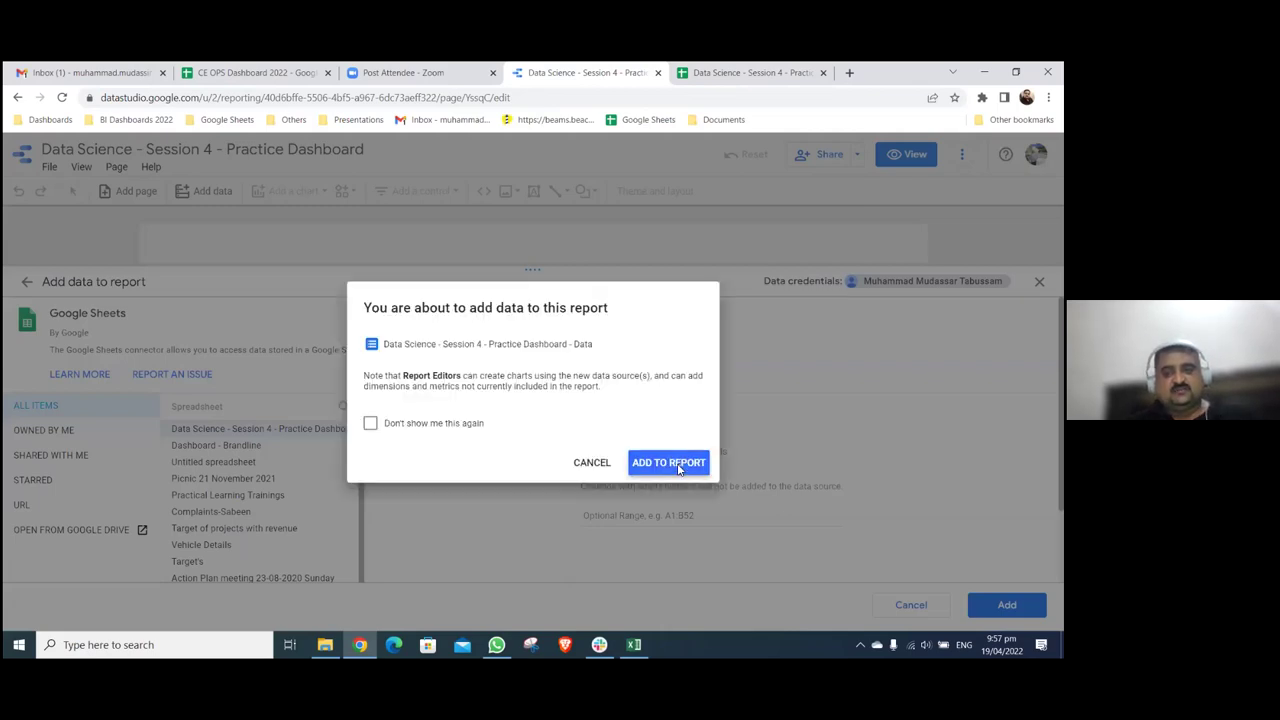
- Confirm adding the Data worksheet to the report
{"action": "left_click", "coordinate": [668, 463]}
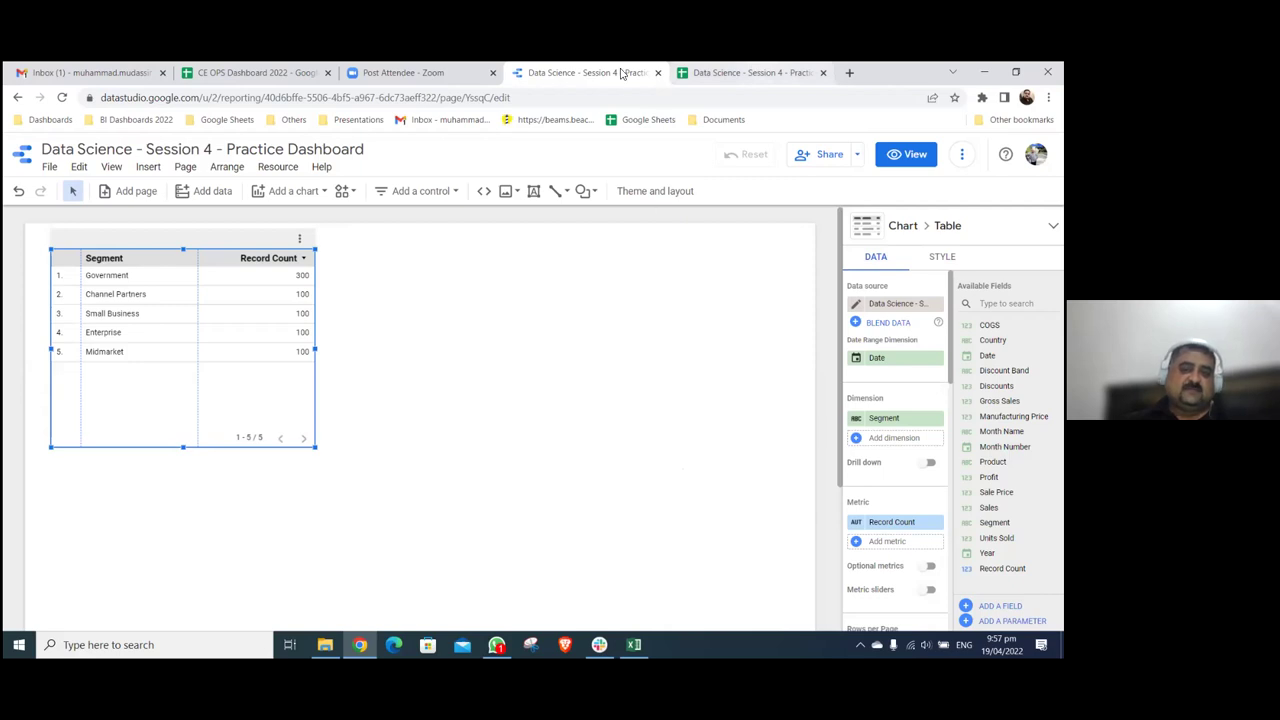
- Delete the auto-created Segment table to leave the canvas empty, then switch to the spreadsheet
{"action": "key", "text": "ctrl+Tab"}
{"action": "key", "text": "ctrl+shift+Tab"}
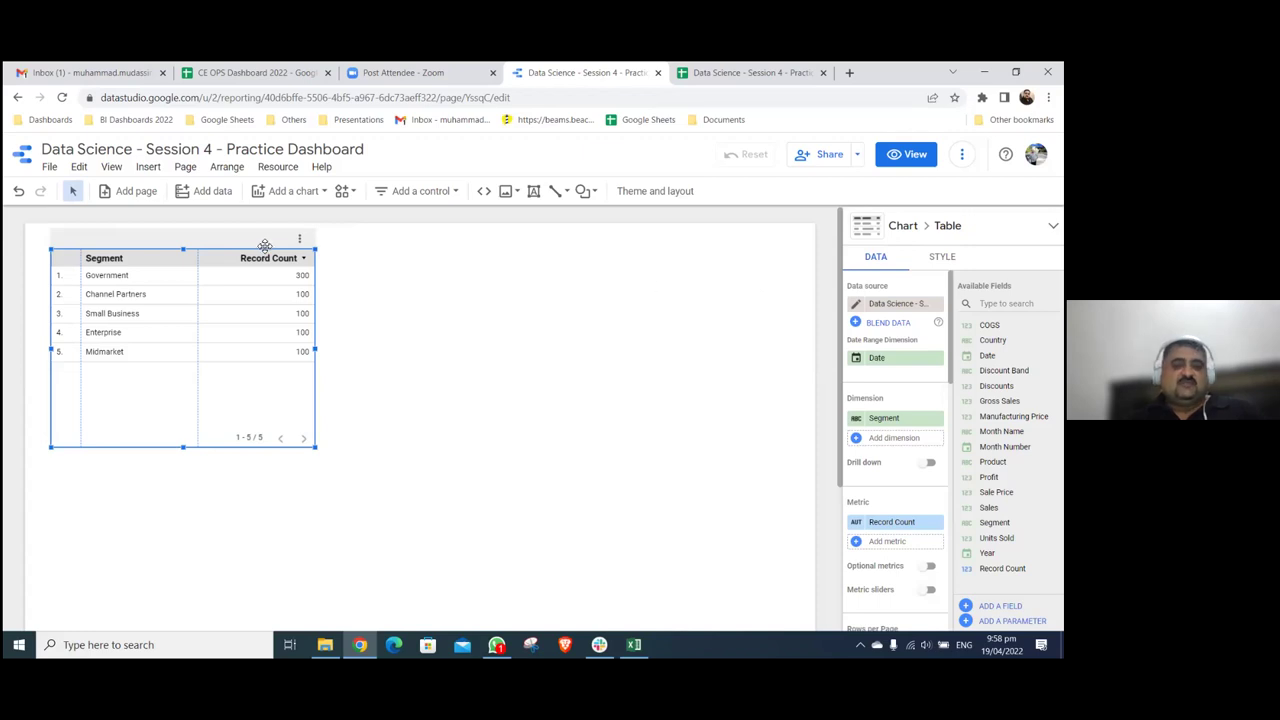
{"action": "key", "text": "Delete"}
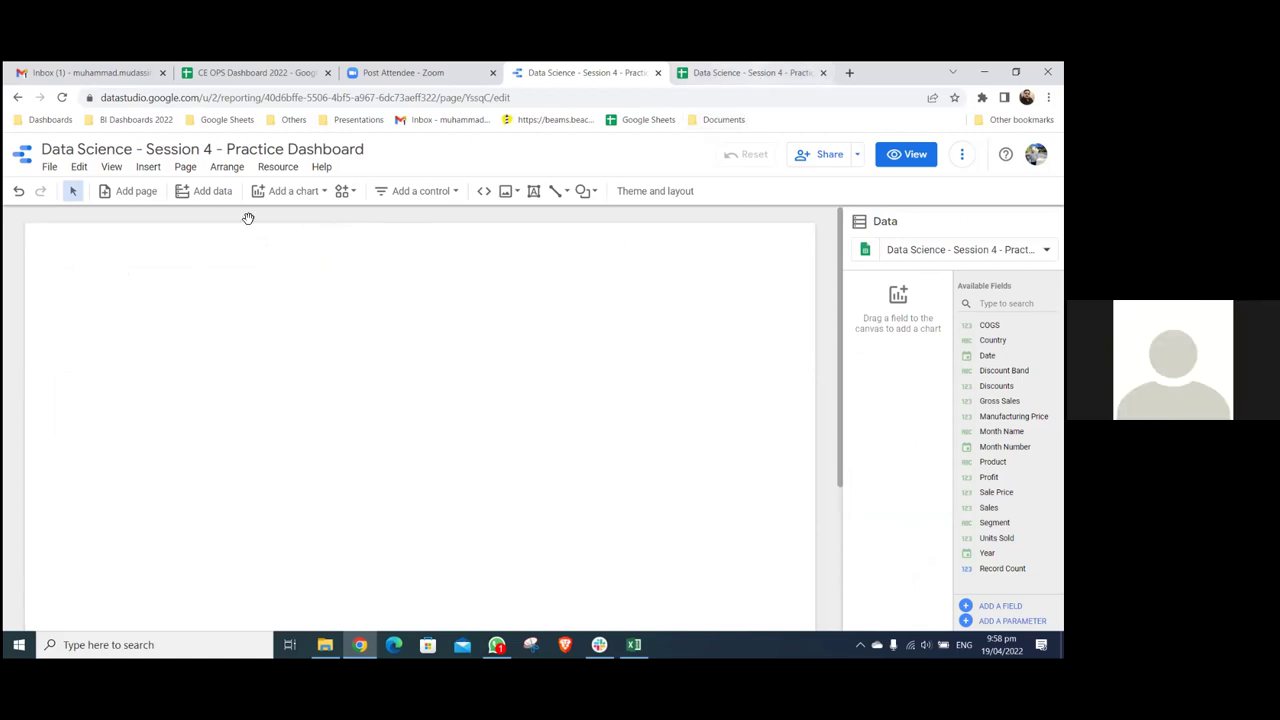
{"action": "key", "text": "ctrl+Tab"}
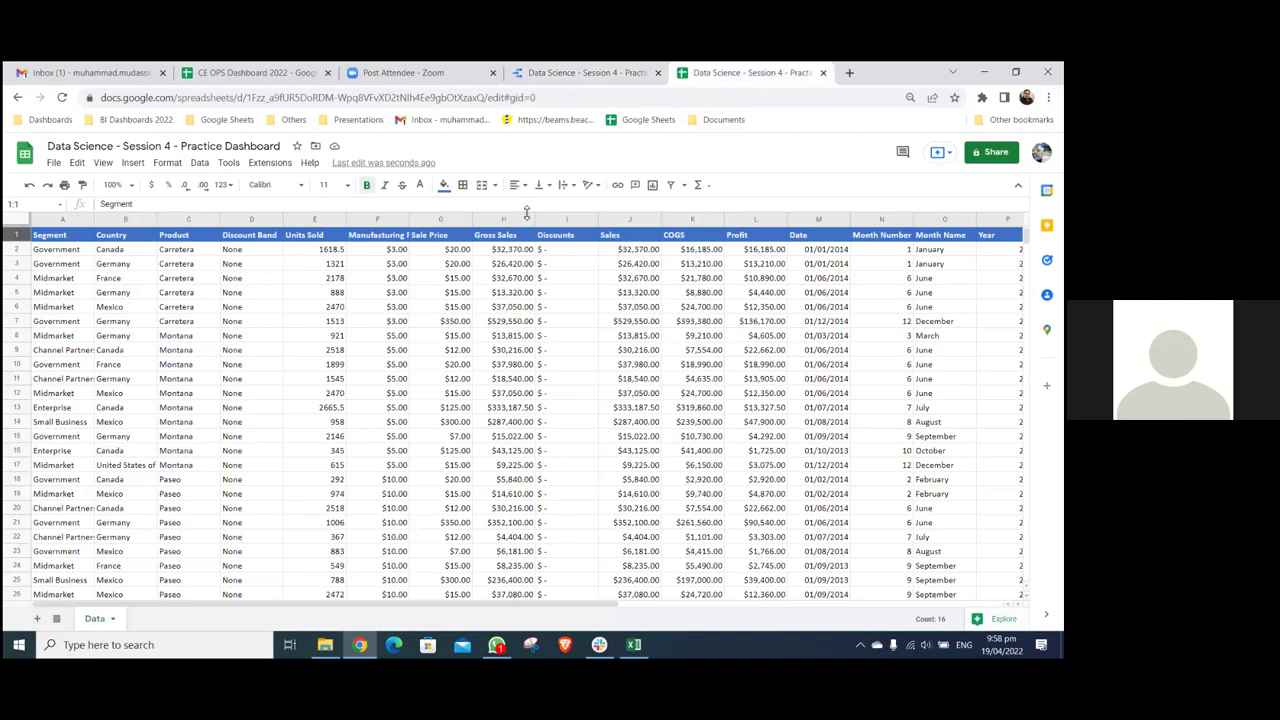
- Return to the Data Studio report tab, then open a new browser tab
{"action": "left_click", "coordinate": [632, 72]}
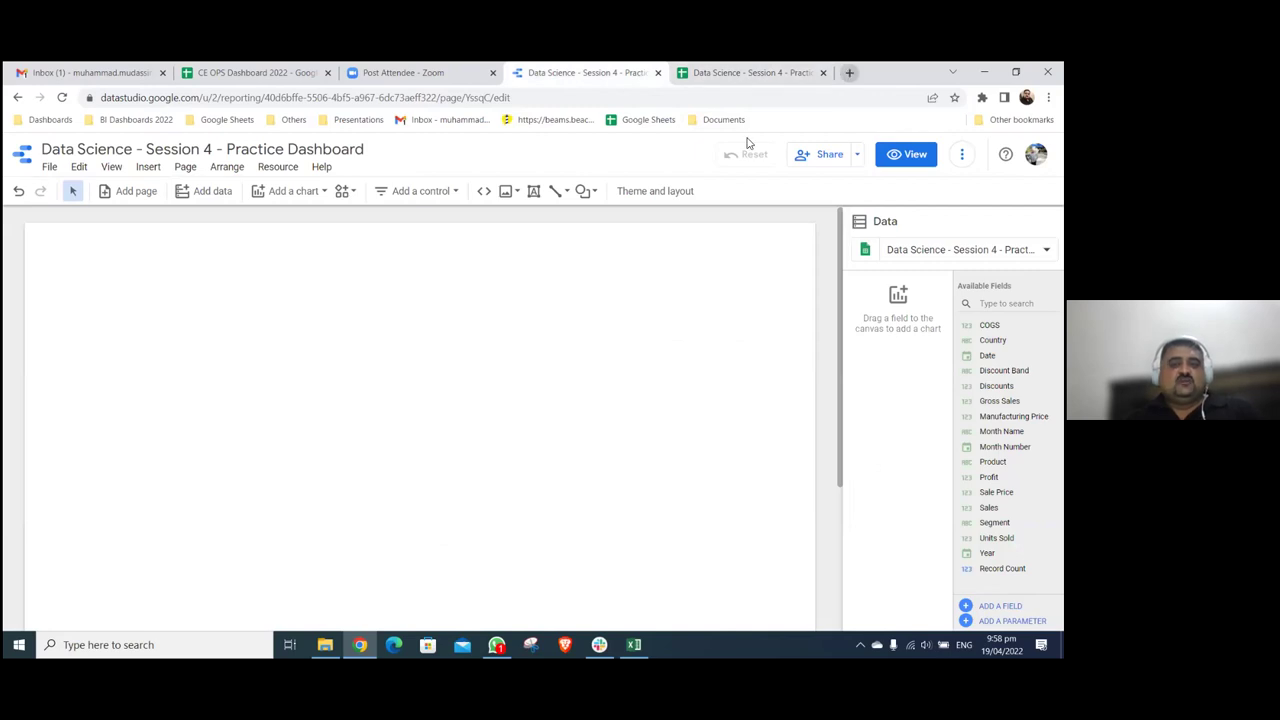
{"action": "key", "text": "ctrl+t"}
- Search Google for 'google data studio' and follow its sign-in link to the Data Studio home
{"action": "left_click", "coordinate": [467, 350]}
{"action": "type", "text": "goog"}
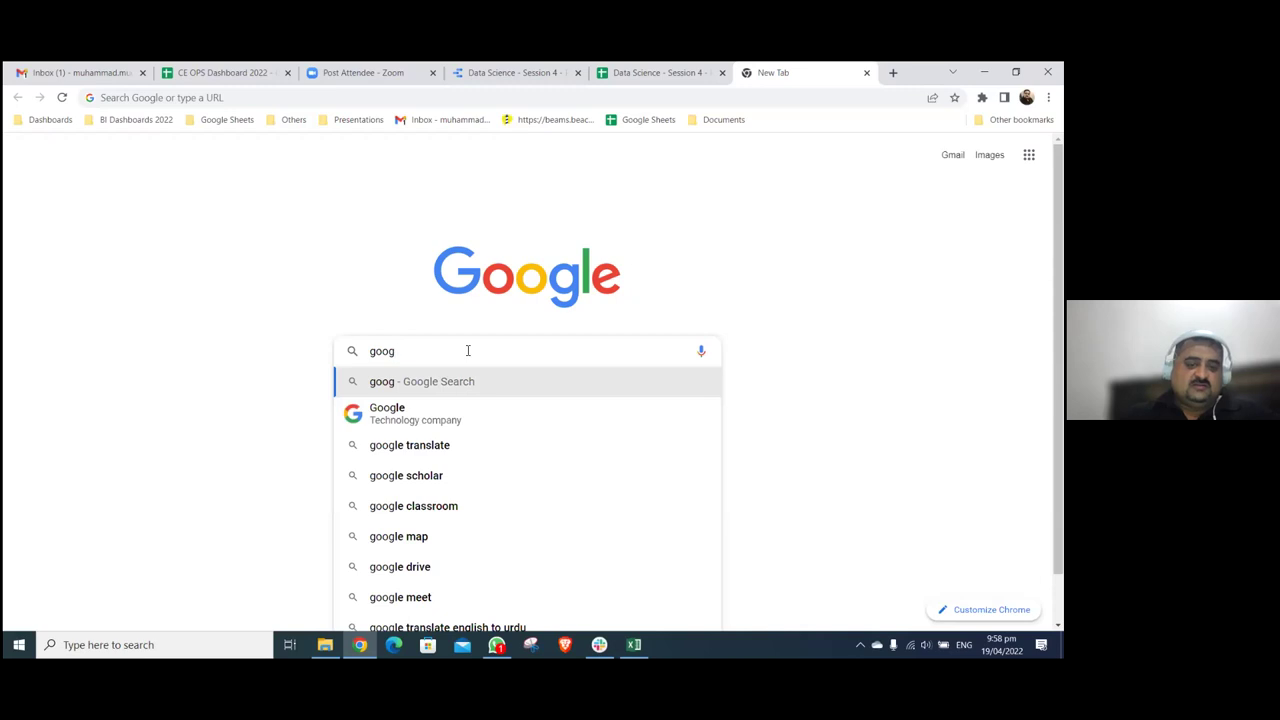
{"action": "type", "text": "l"}
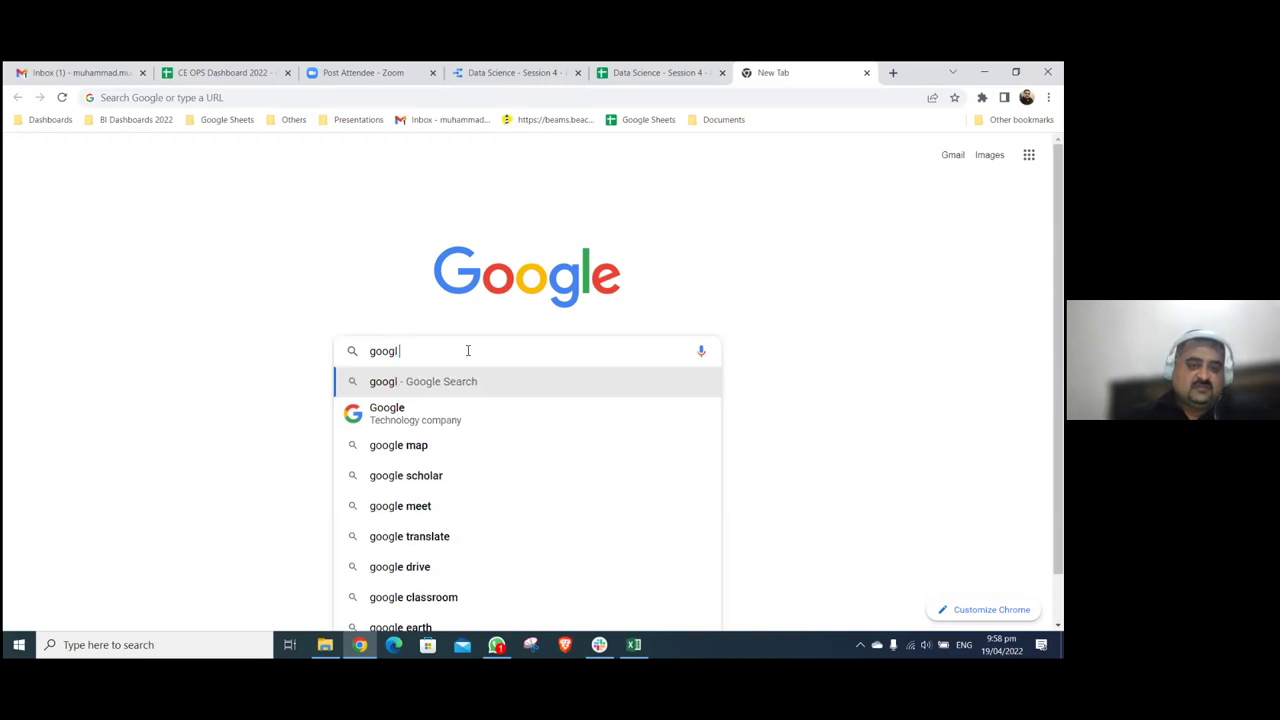
{"action": "type", "text": "e data"}
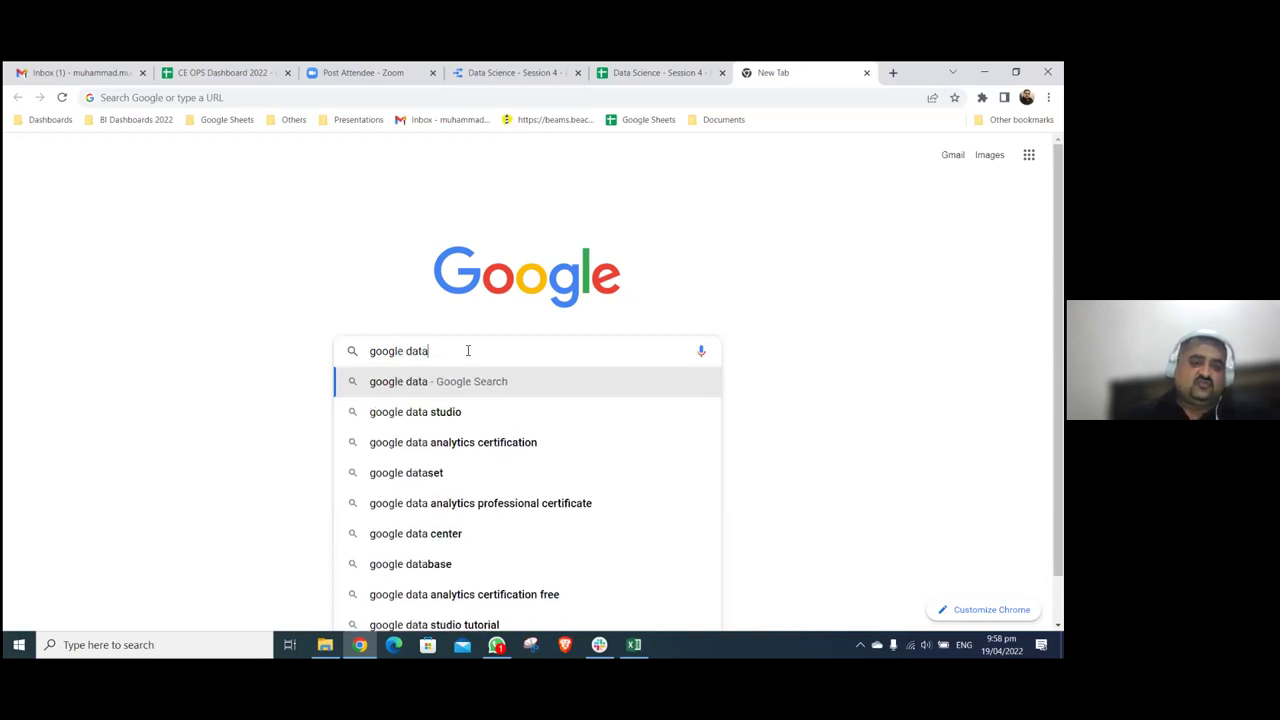
{"action": "key", "text": "Down"}
{"action": "key", "text": "Return"}
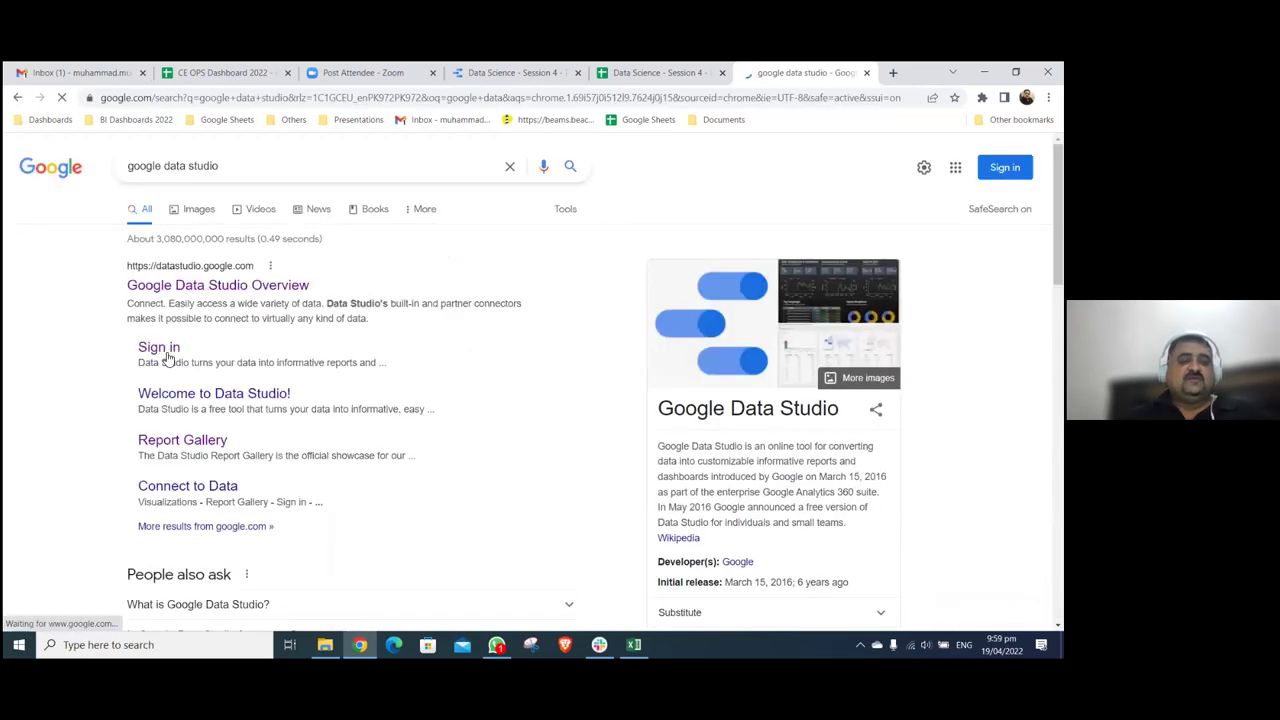
{"action": "left_click", "coordinate": [160, 350]}
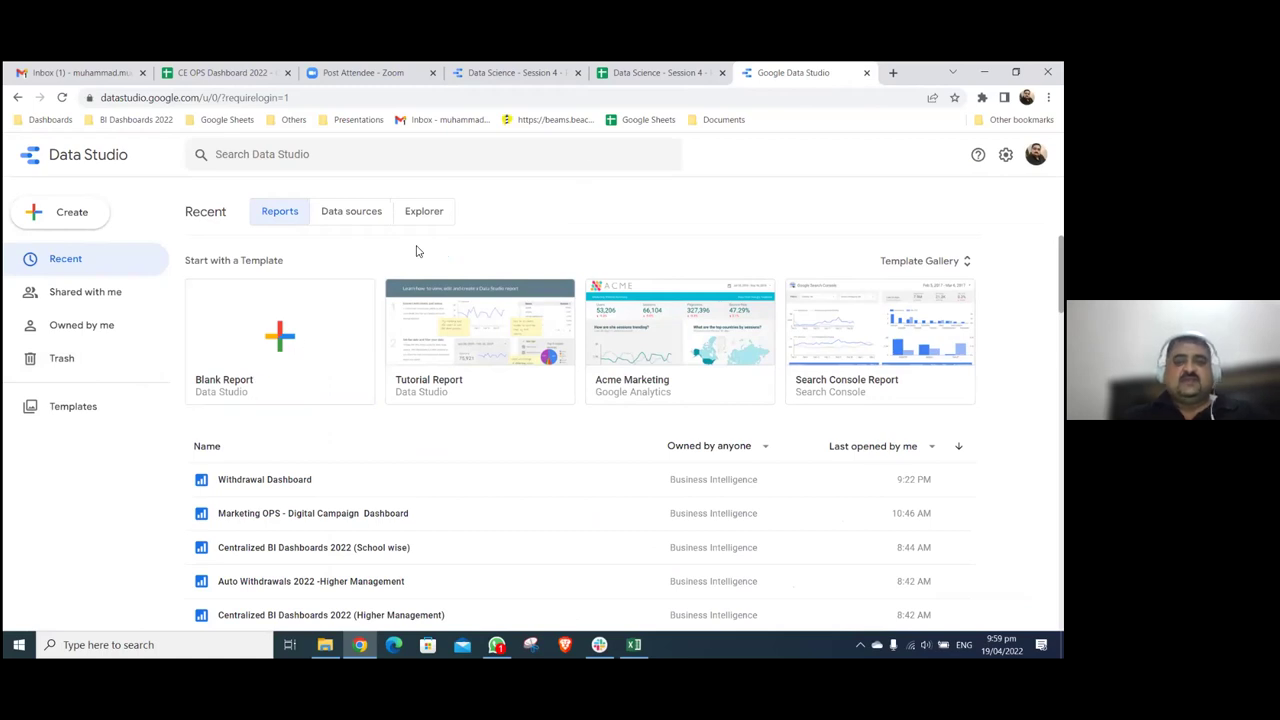
- Open the Practice Dashboard report editor, leave its title unchanged, and bring up the Excel workbook
{"action": "left_click", "coordinate": [551, 70]}
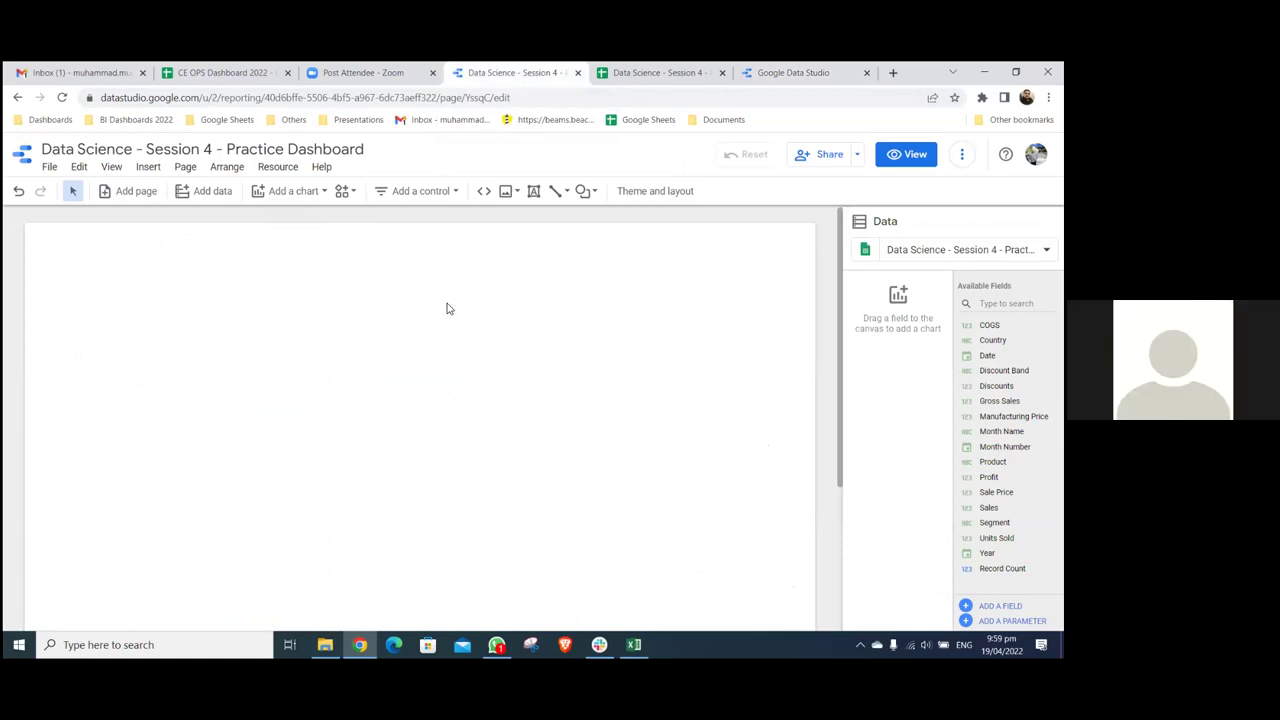
{"action": "left_click", "coordinate": [45, 149]}
{"action": "left_click_drag", "start_coordinate": [52, 149], "coordinate": [368, 149]}
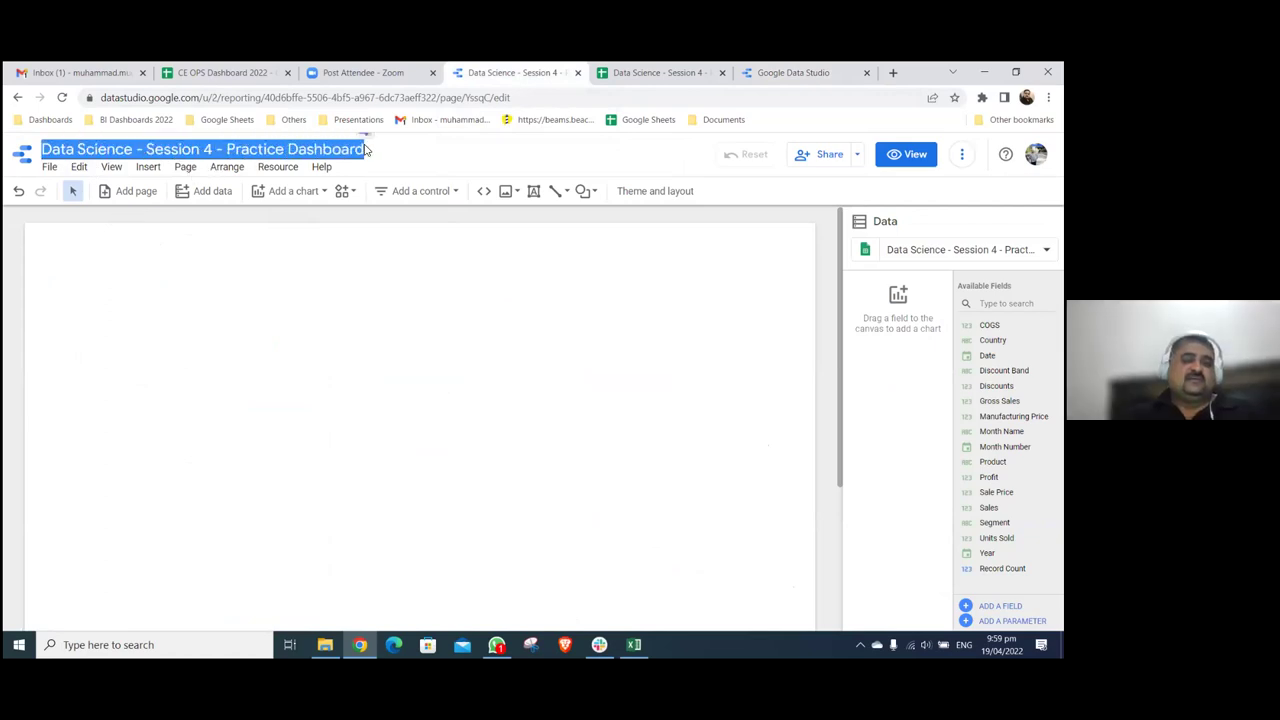
{"action": "left_click", "coordinate": [403, 394]}
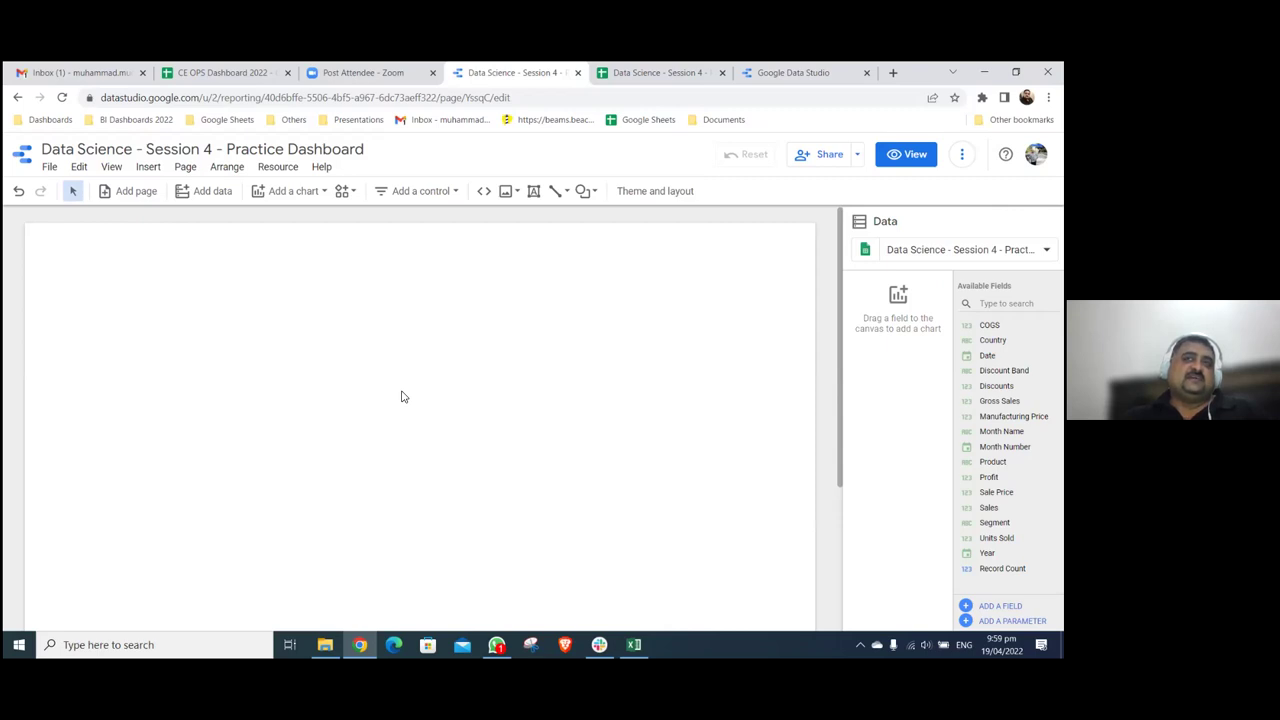
{"action": "left_click", "coordinate": [633, 644]}
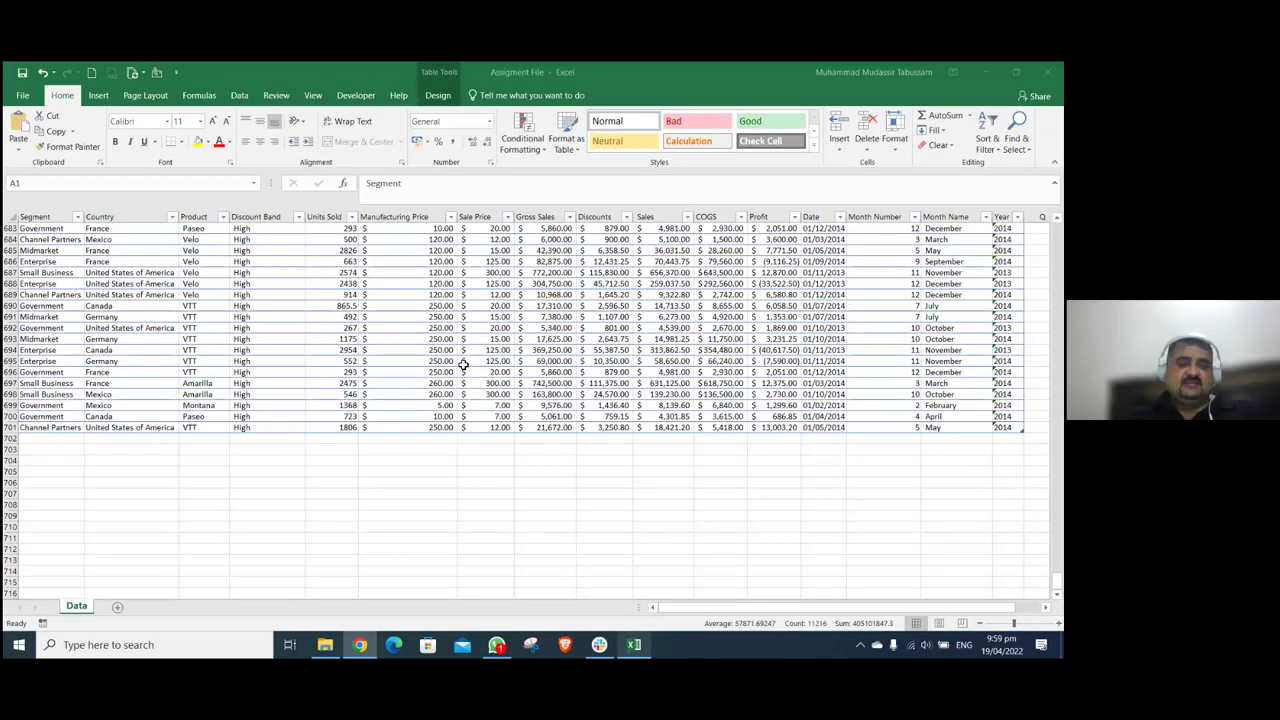
- Select the whole financials table and insert an empty PivotTable on a new Sheet1
{"action": "key", "text": "ctrl+Home"}
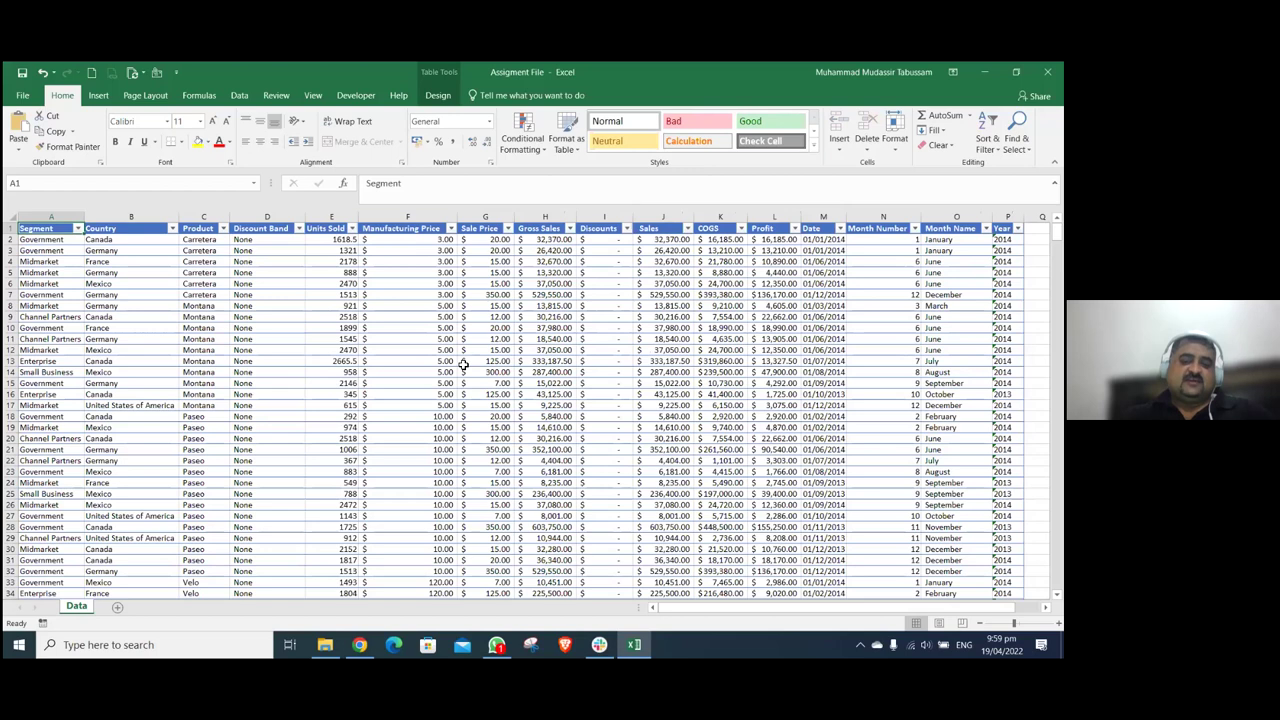
{"action": "key", "text": "ctrl+shift+Right"}
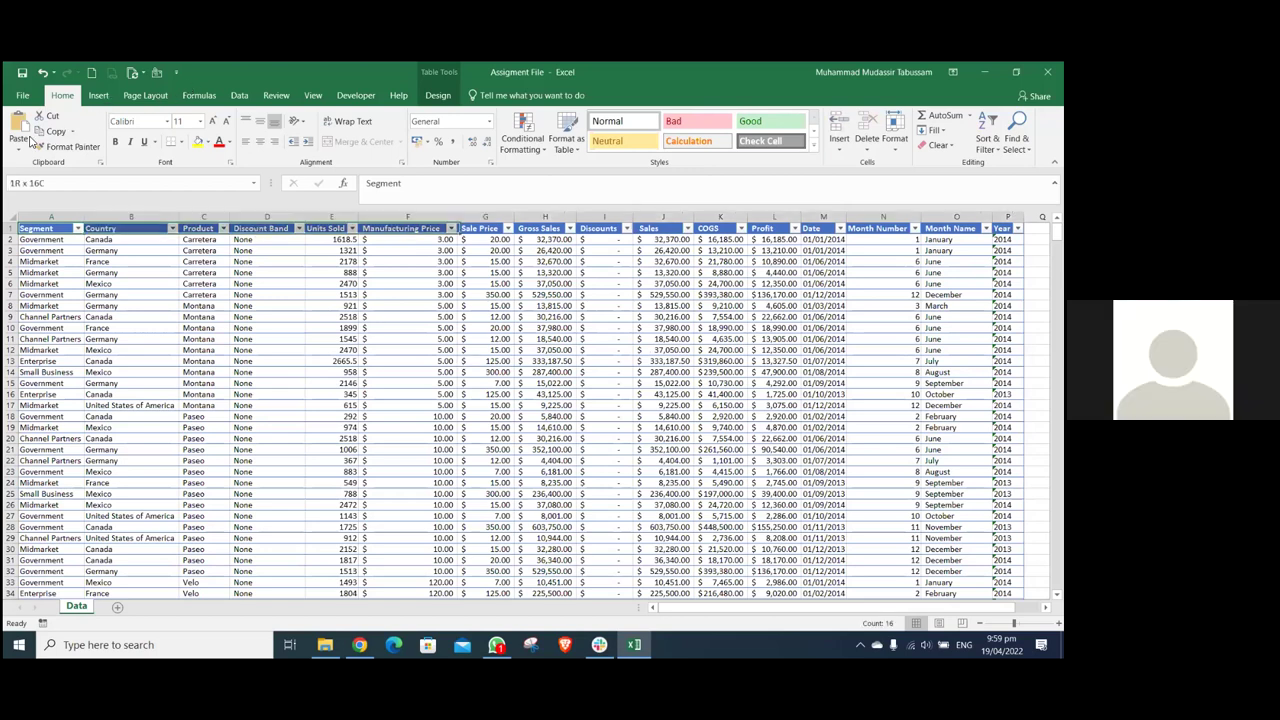
{"action": "key", "text": "ctrl+shift+Down"}
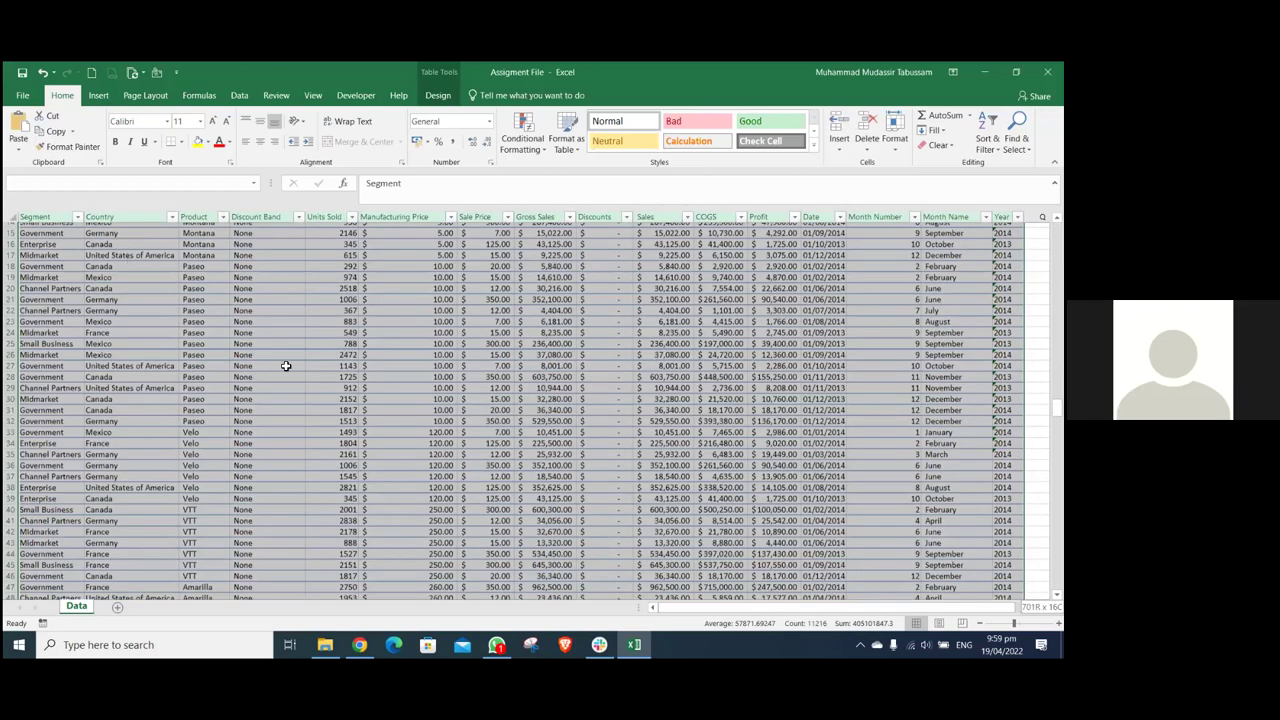
{"action": "key", "text": "alt+n"}
{"action": "key", "text": "v"}
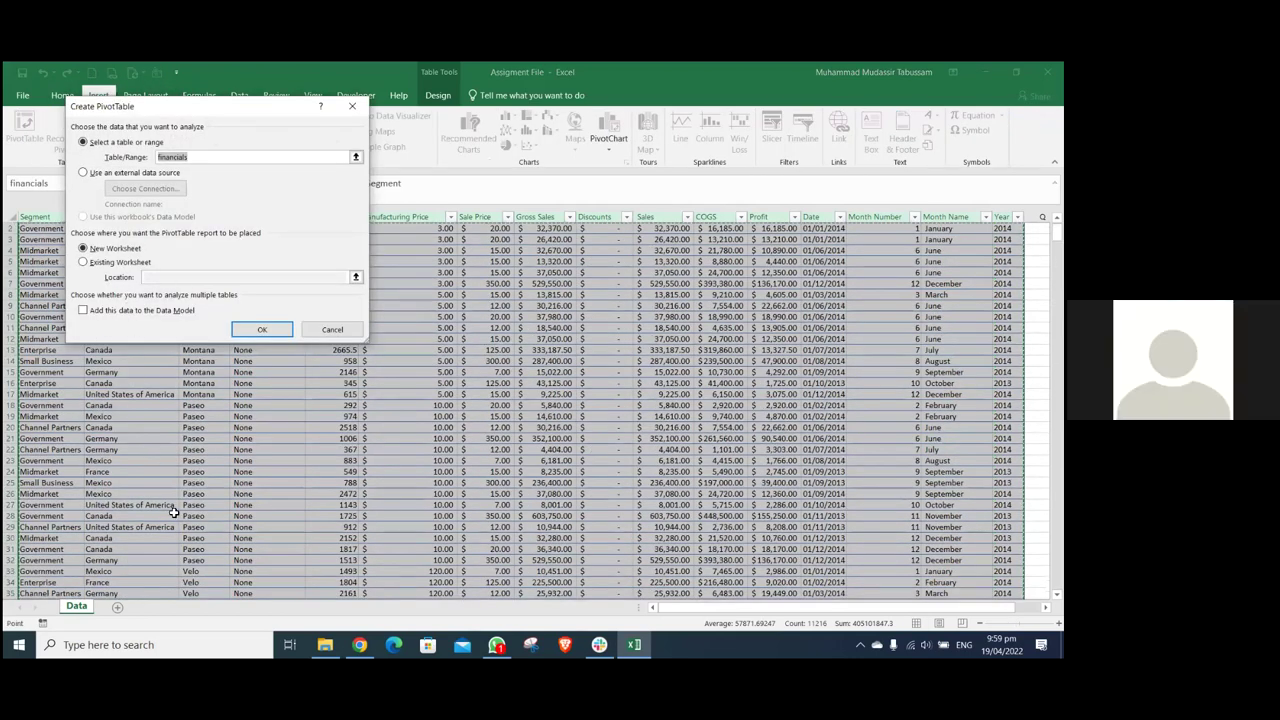
{"action": "key", "text": "Return"}
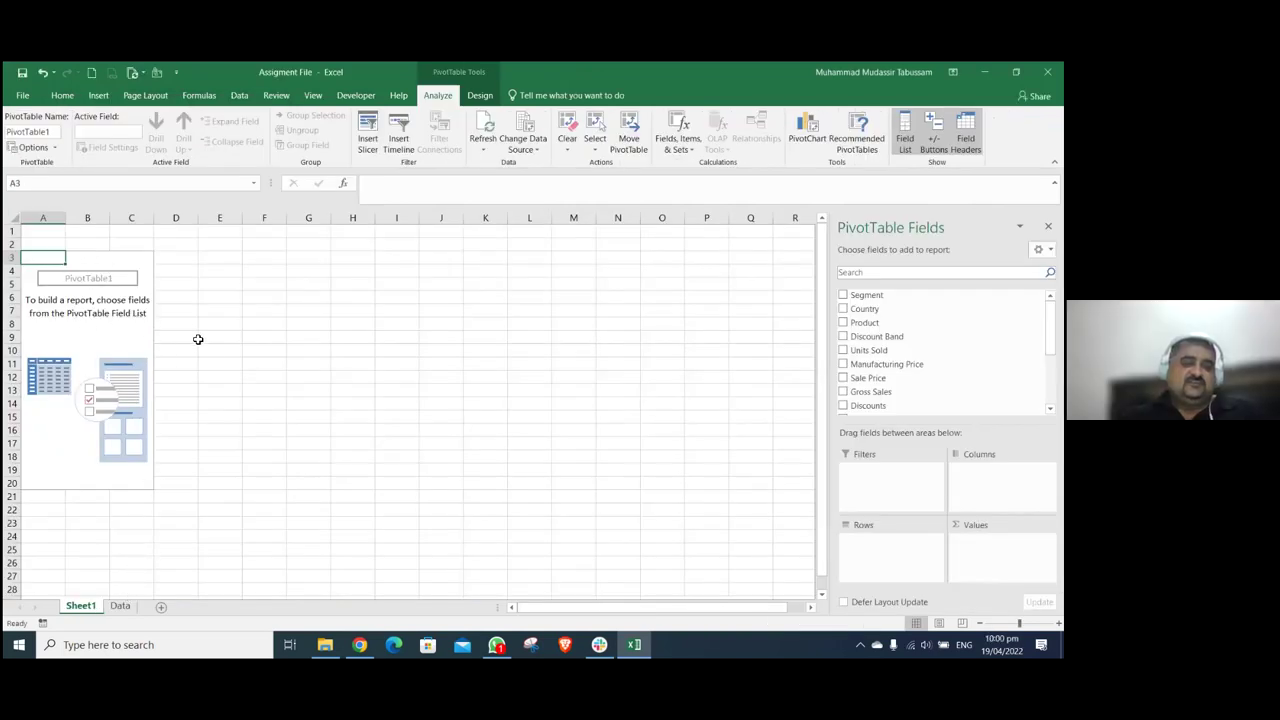
- Switch between Excel's Data sheet and Chrome, ending on the Data Studio reports home
{"action": "key", "text": "alt+Tab"}
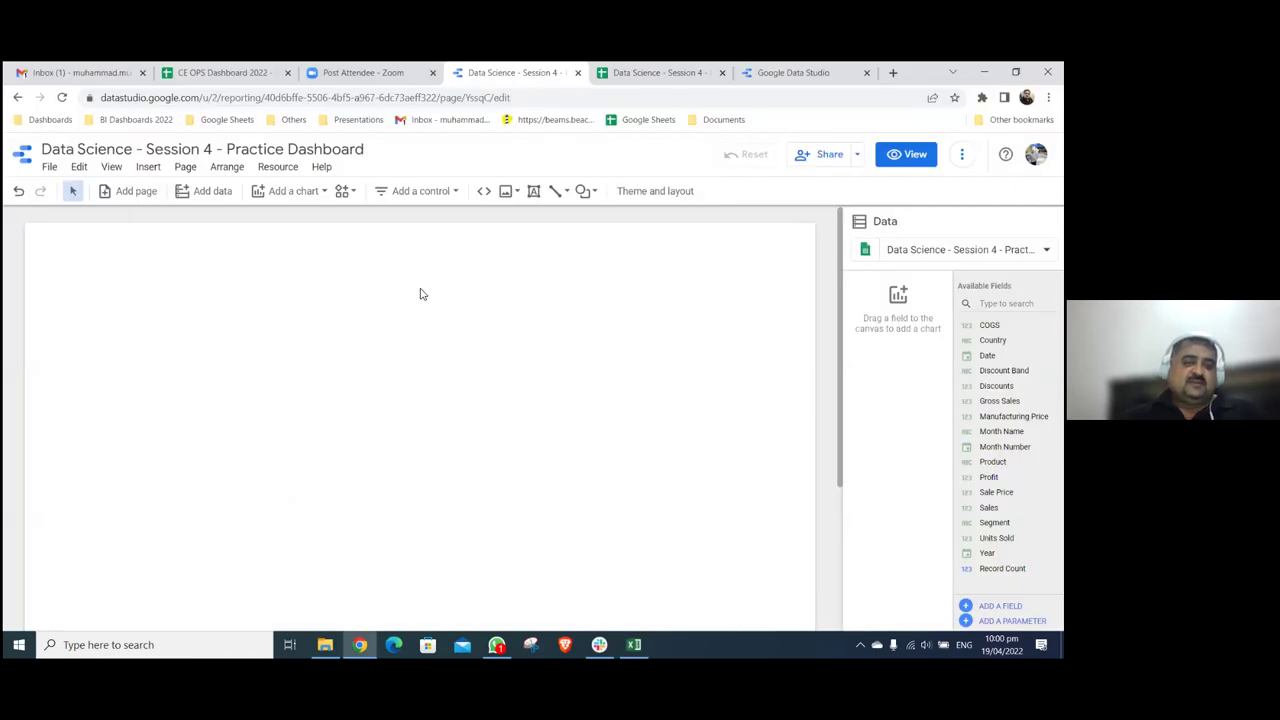
{"action": "key", "text": "alt+Tab"}
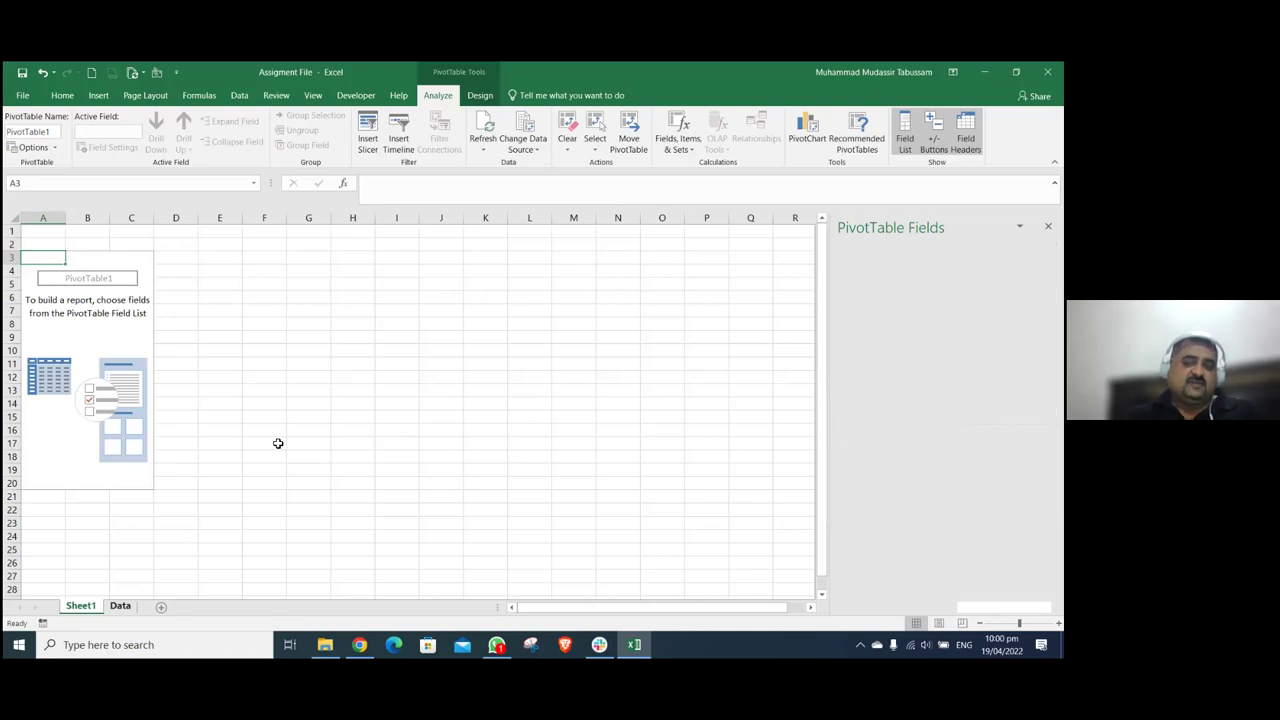
{"action": "key", "text": "ctrl+Page_Down"}
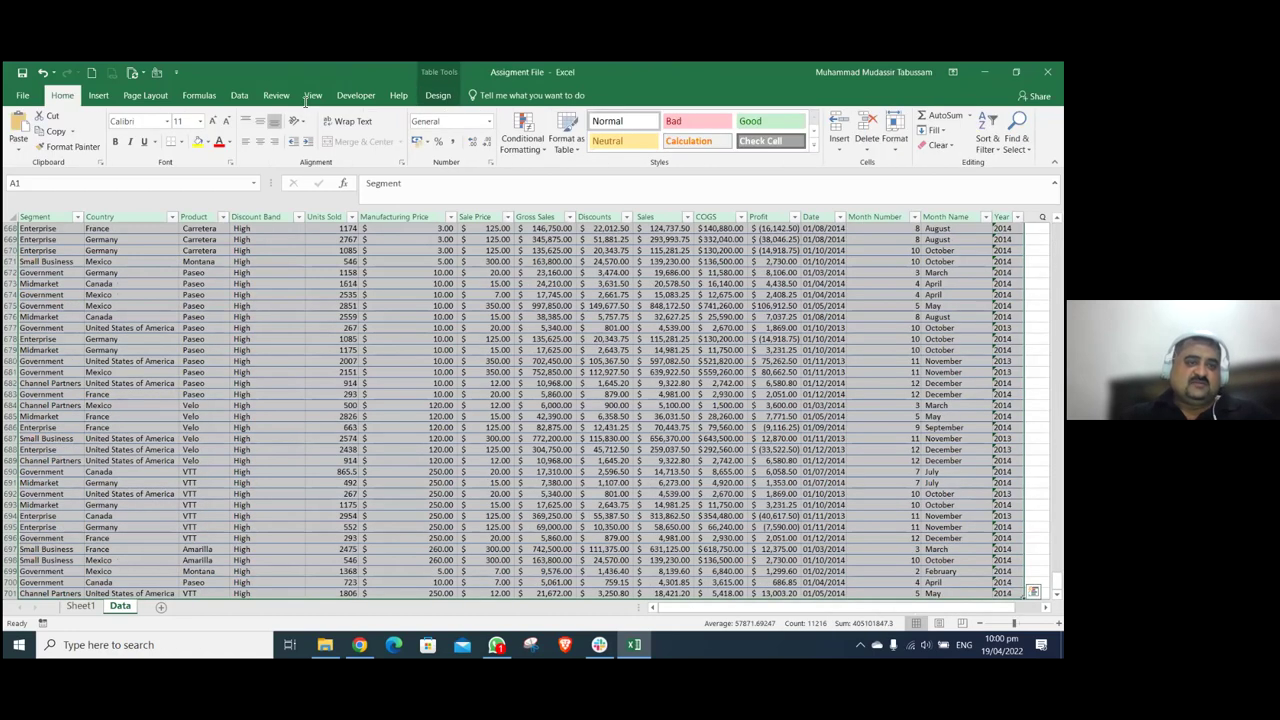
{"action": "key", "text": "alt+Tab"}
{"action": "key", "text": "ctrl+Tab"}
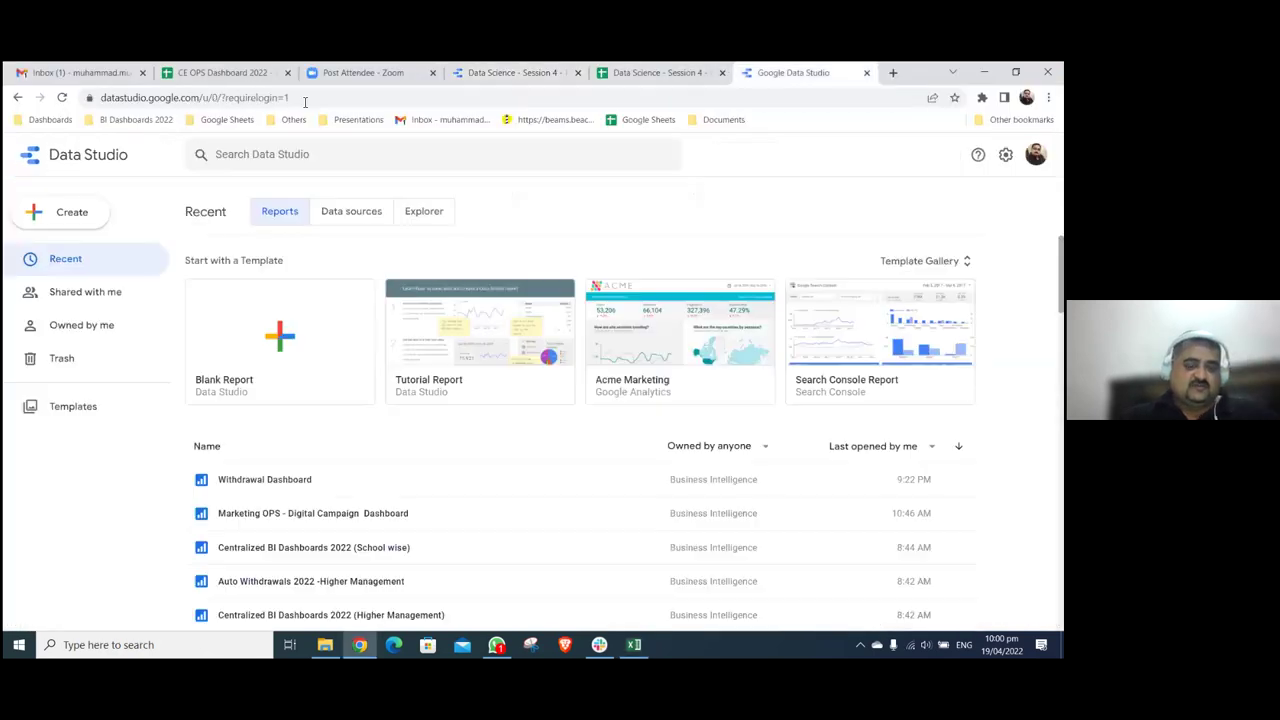
- Search 'google sheets', open the Sheets home, then close extra tabs to reach the Practice Dashboard spreadsheet
{"action": "left_click", "coordinate": [305, 101]}
{"action": "type", "text": "google she"}
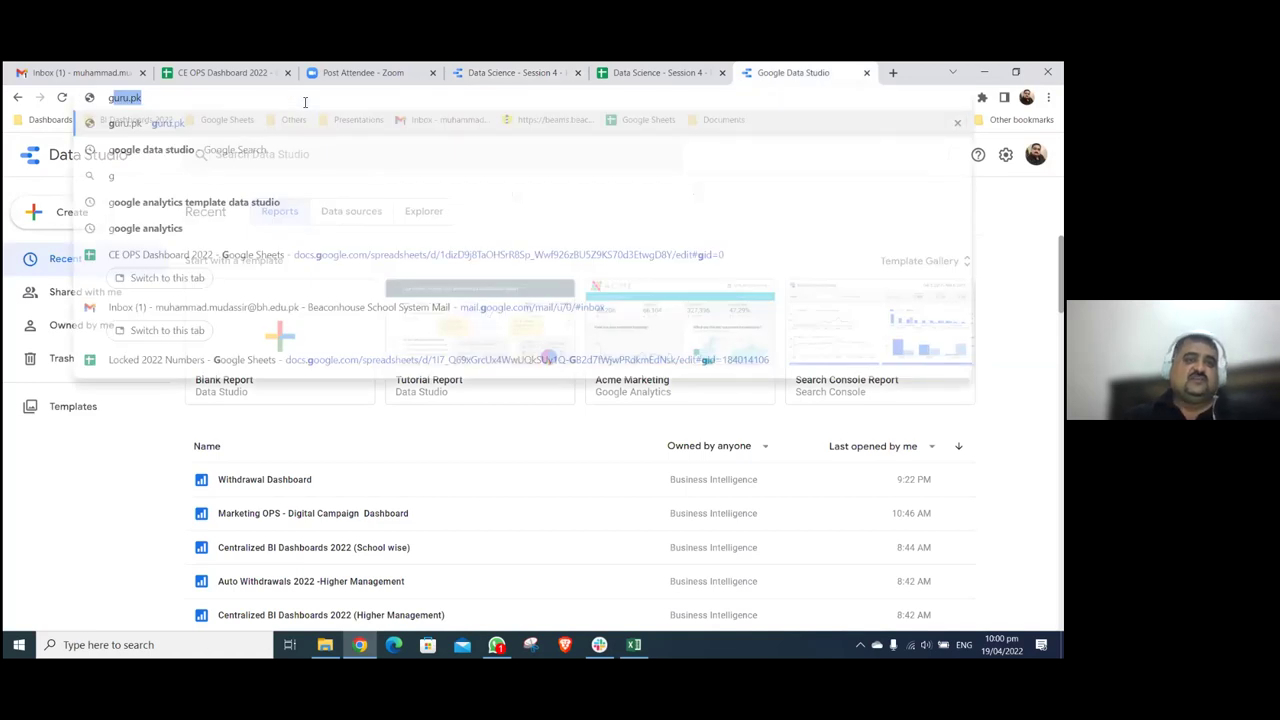
{"action": "type", "text": "ets"}
{"action": "key", "text": "Return"}
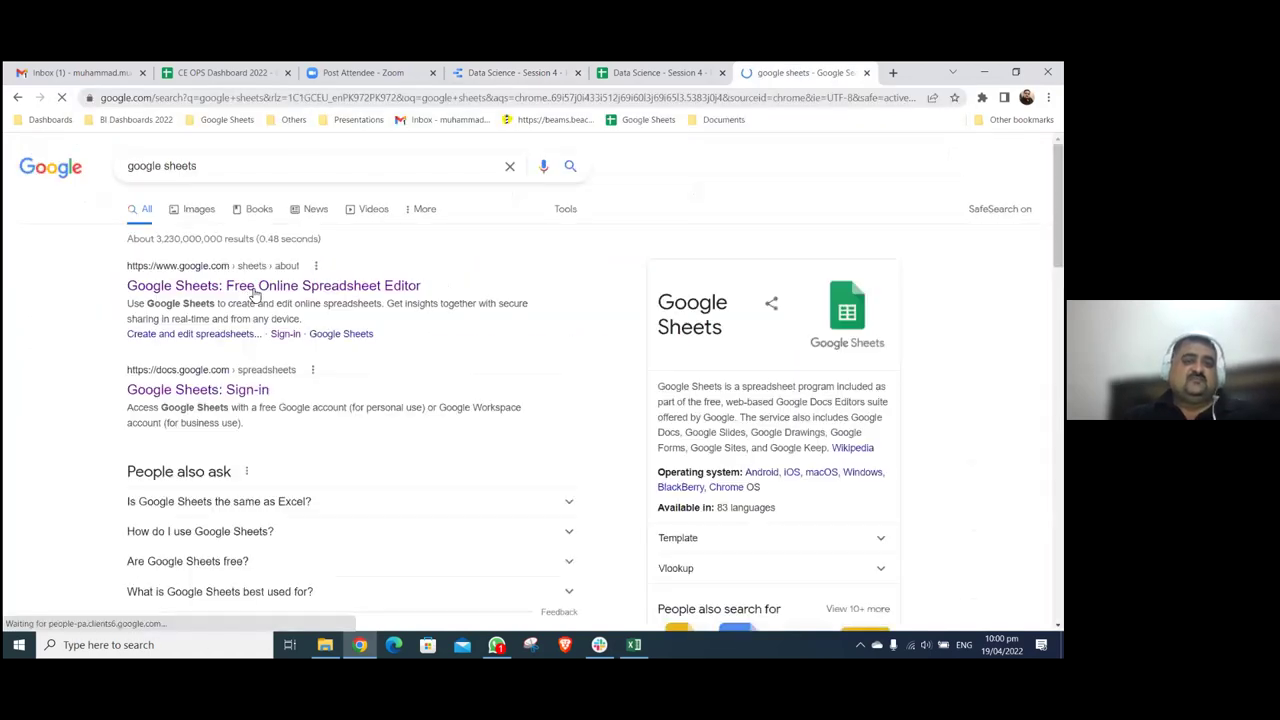
{"action": "left_click", "coordinate": [252, 289]}
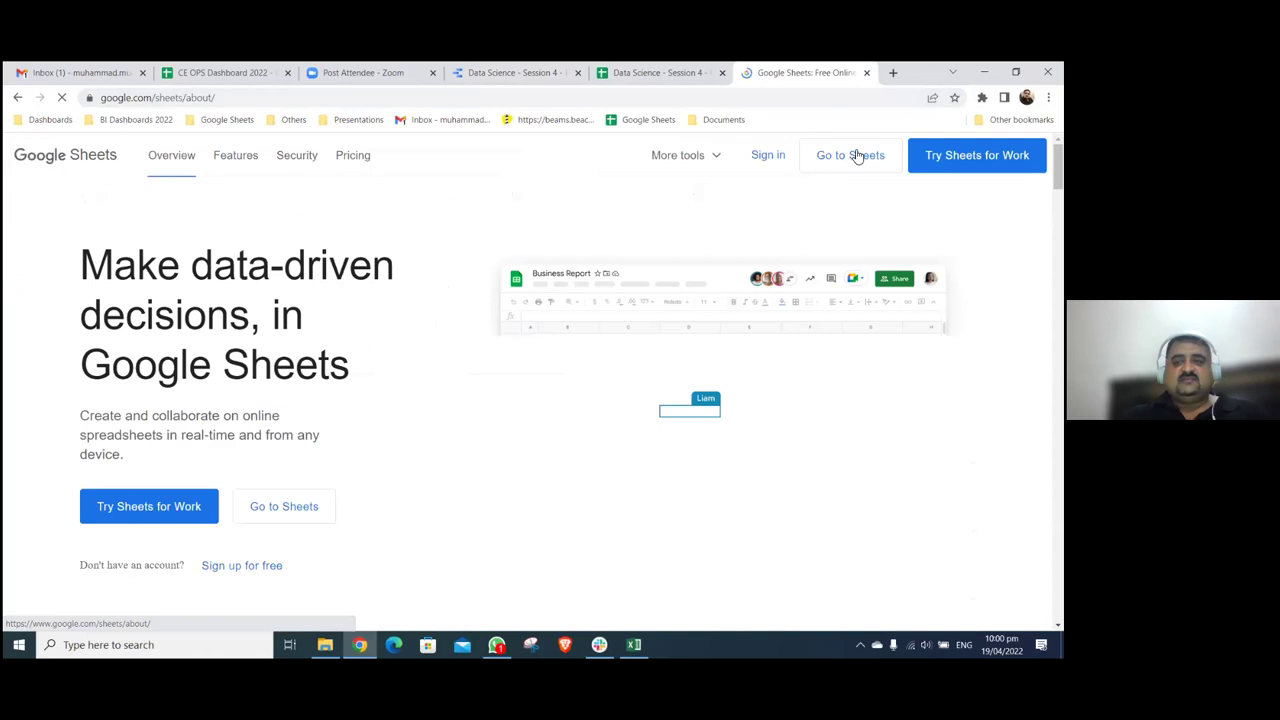
{"action": "left_click", "coordinate": [855, 155]}
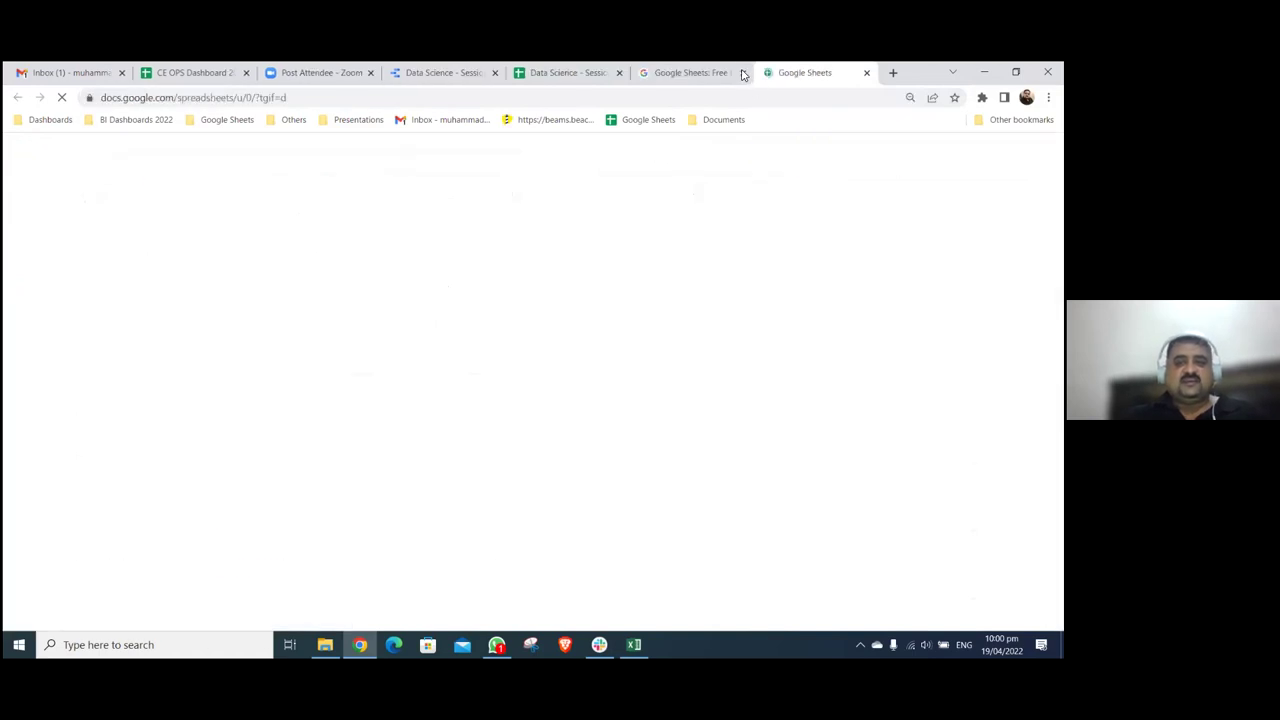
{"action": "left_click", "coordinate": [742, 72]}
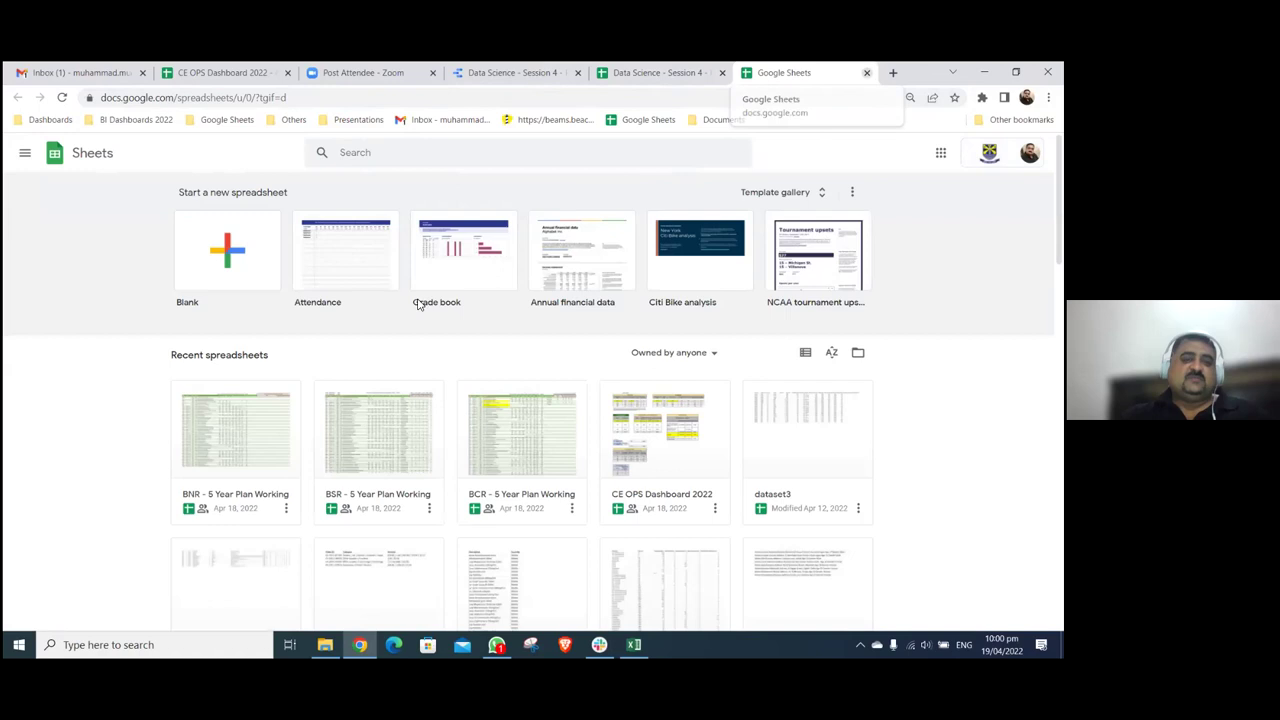
{"action": "key", "text": "ctrl+w"}
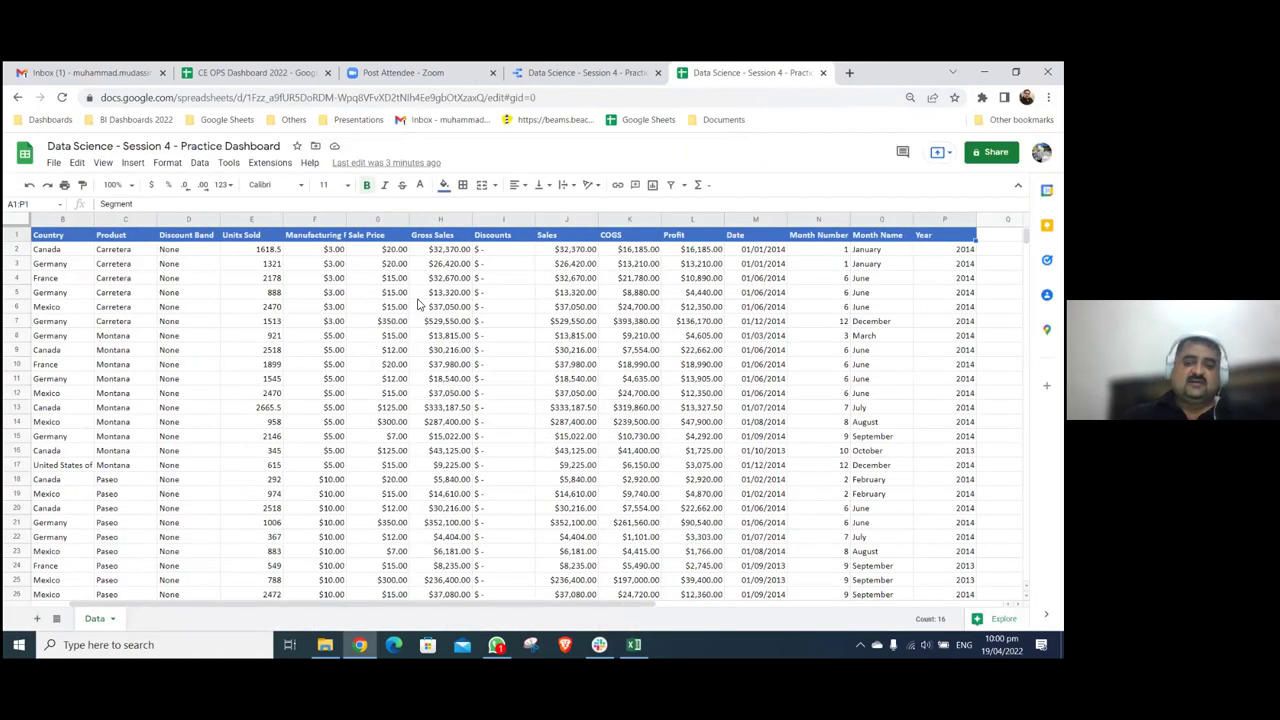
- Clear every cell of the Practice Dashboard Data sheet, keep its title unchanged, then switch to Excel
{"action": "key", "text": "ctrl+a"}
{"action": "key", "text": "Delete"}
{"action": "key", "text": "ctrl+Home"}
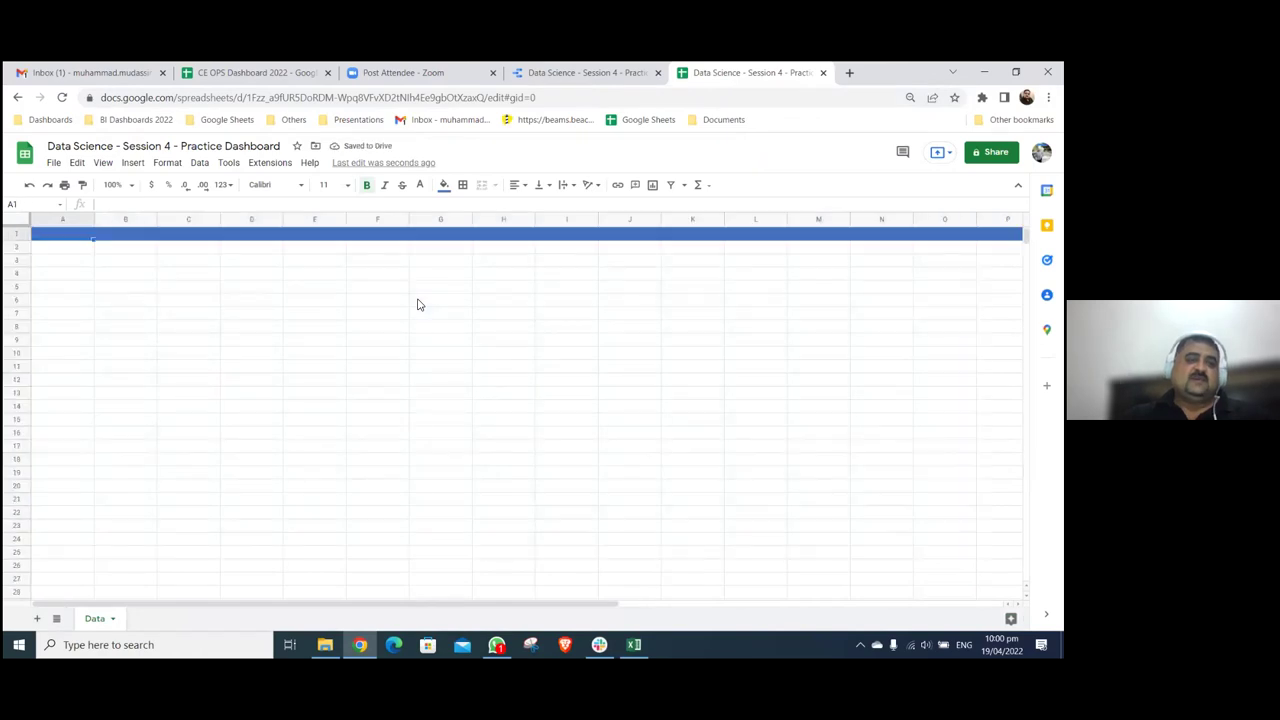
{"action": "left_click", "coordinate": [141, 148]}
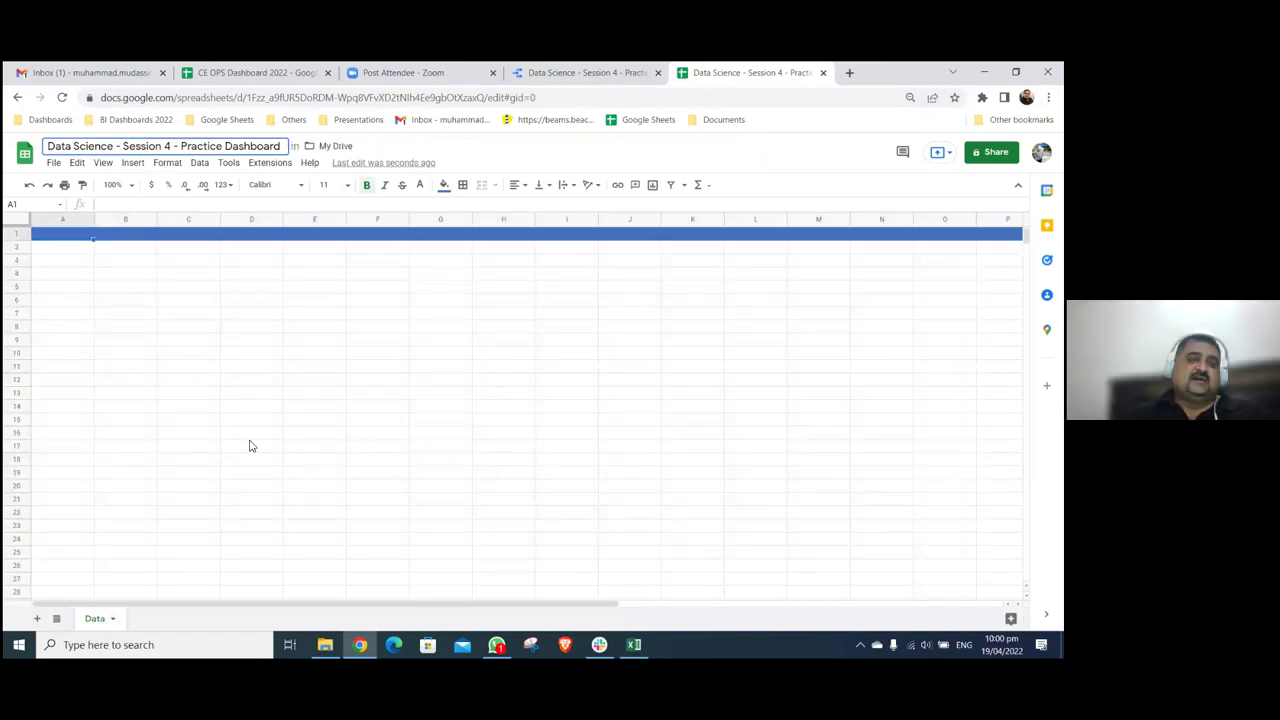
{"action": "left_click", "coordinate": [276, 409]}
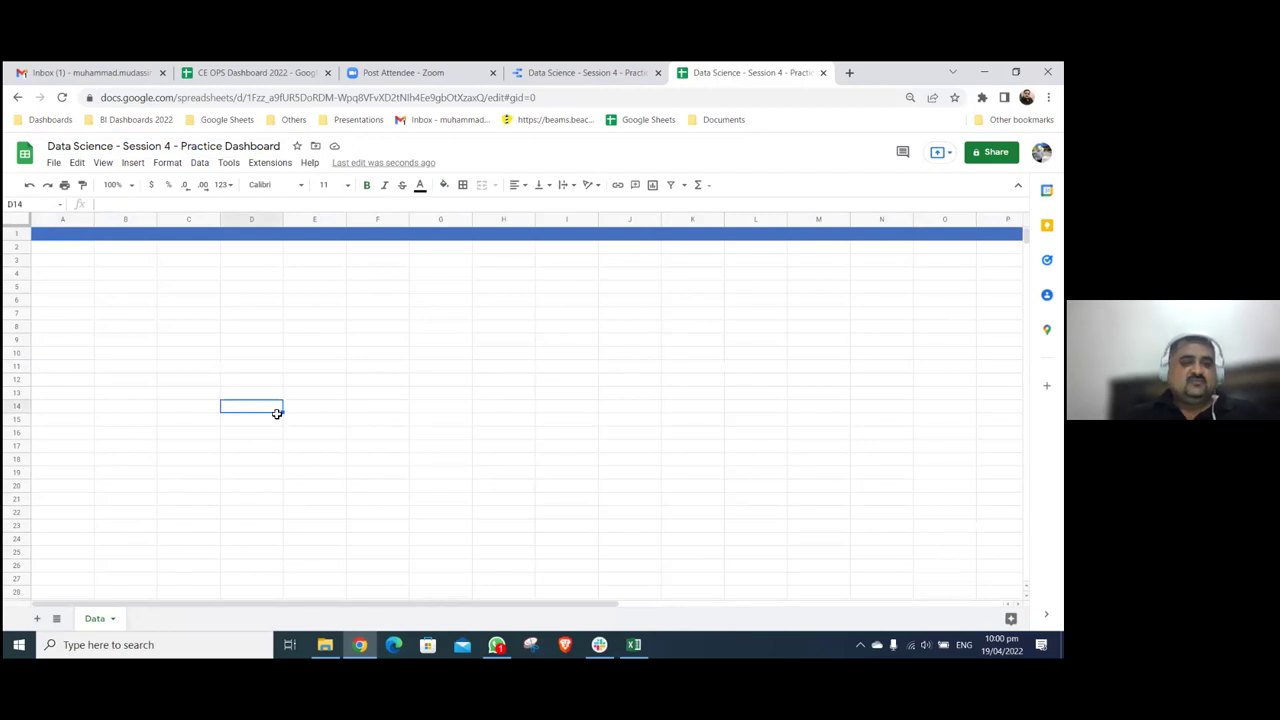
{"action": "key", "text": "alt+Tab"}
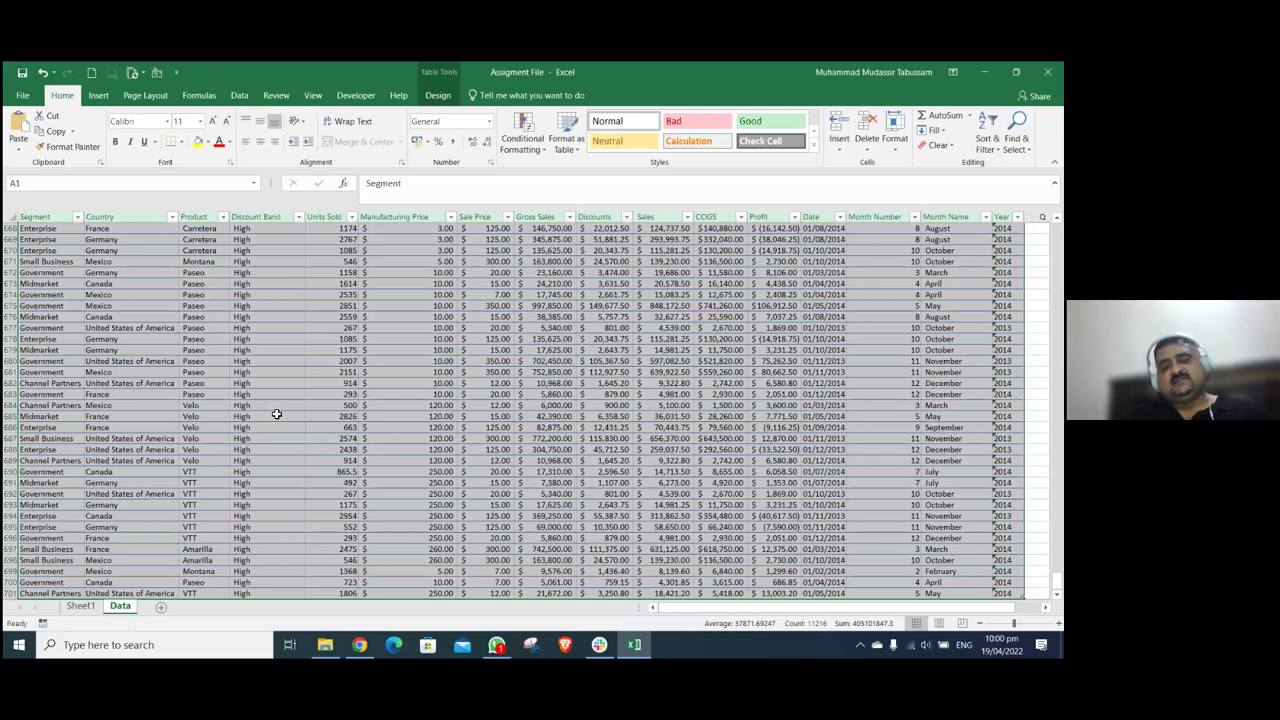
- Copy Excel's 16-column sales table and paste it at A1 of the Sheets Data sheet (A1:P701)
{"action": "key", "text": "ctrl+Home"}
{"action": "key", "text": "ctrl+shift+Right"}
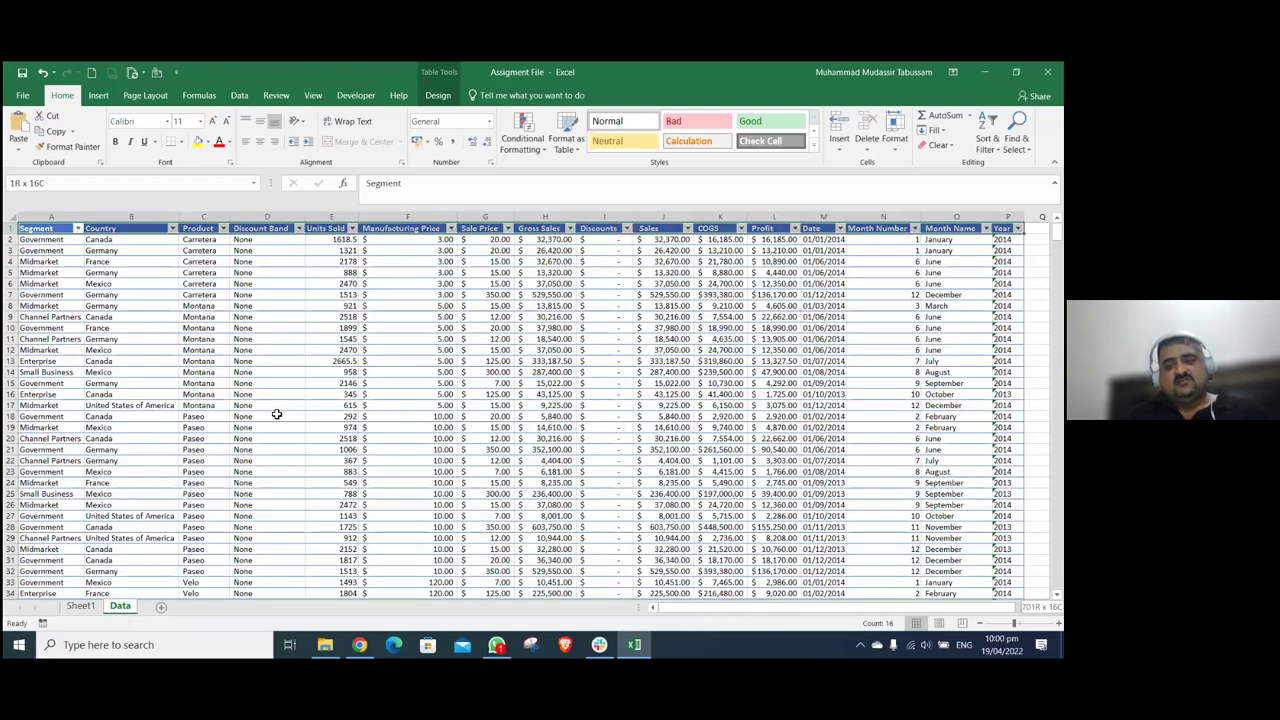
{"action": "key", "text": "ctrl+shift+Down"}
{"action": "key", "text": "ctrl+c"}
{"action": "key", "text": "alt+Tab"}
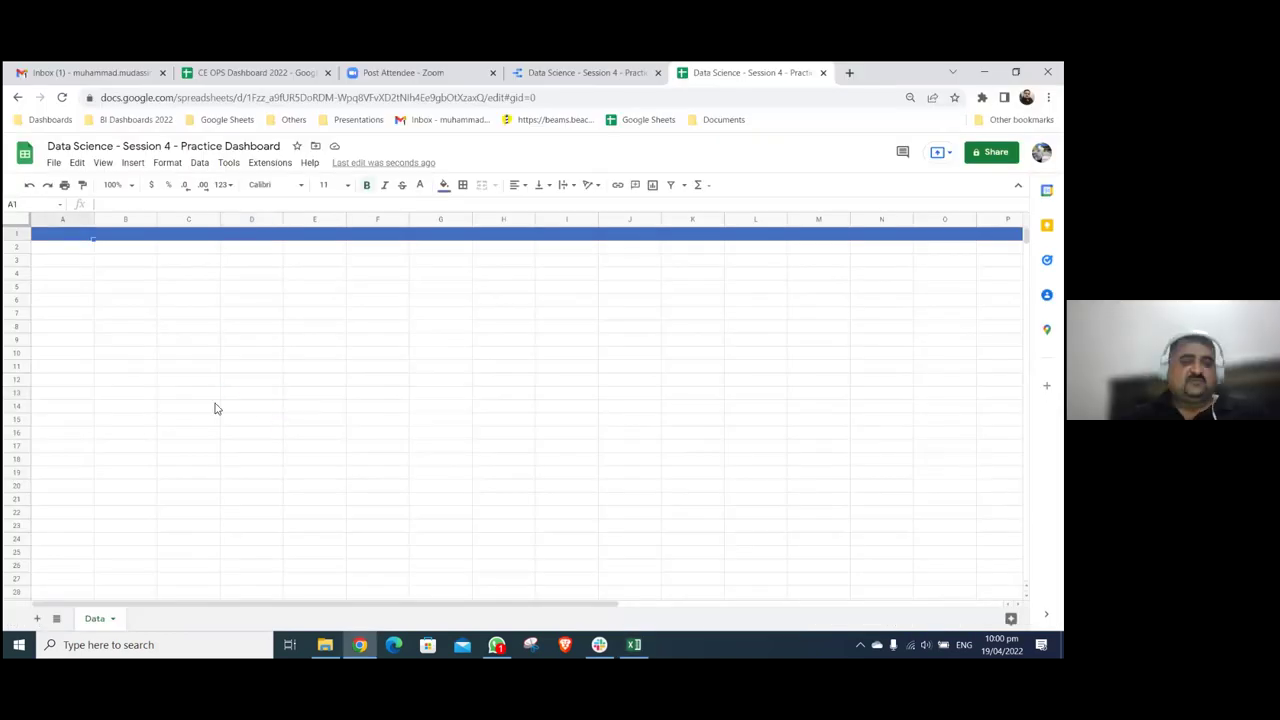
{"action": "right_click", "coordinate": [66, 238]}
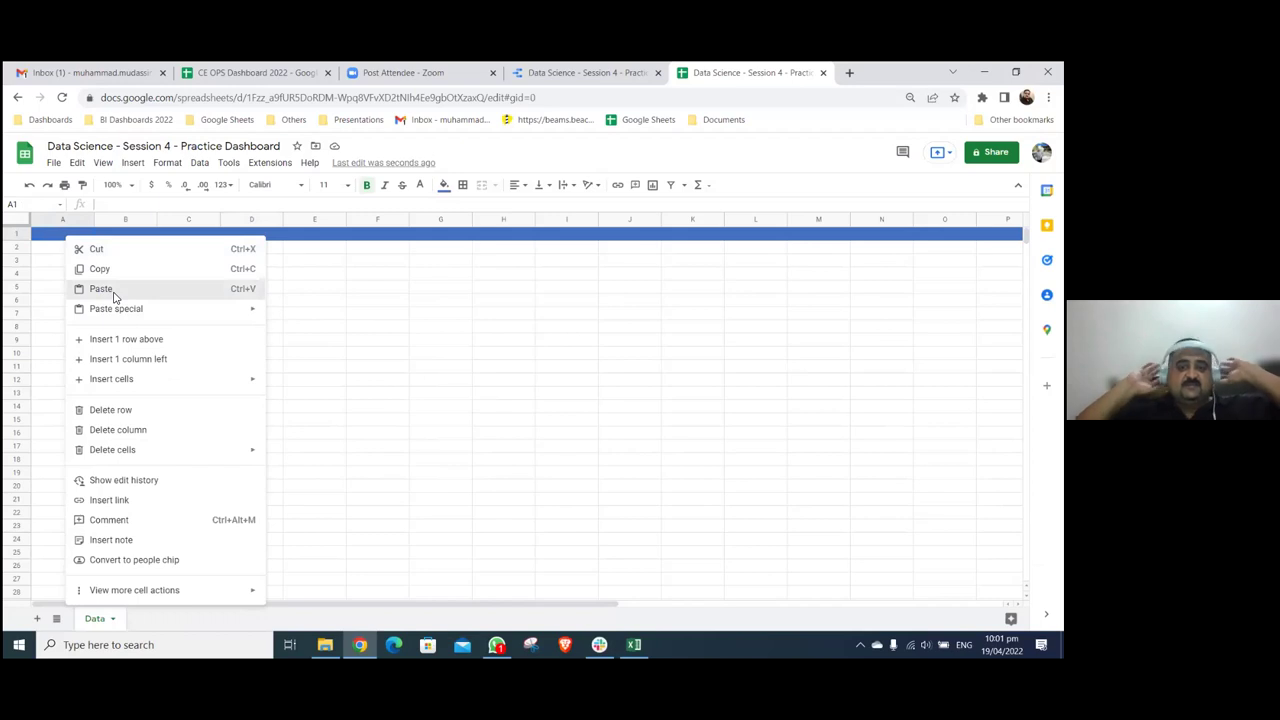
{"action": "left_click", "coordinate": [101, 289]}
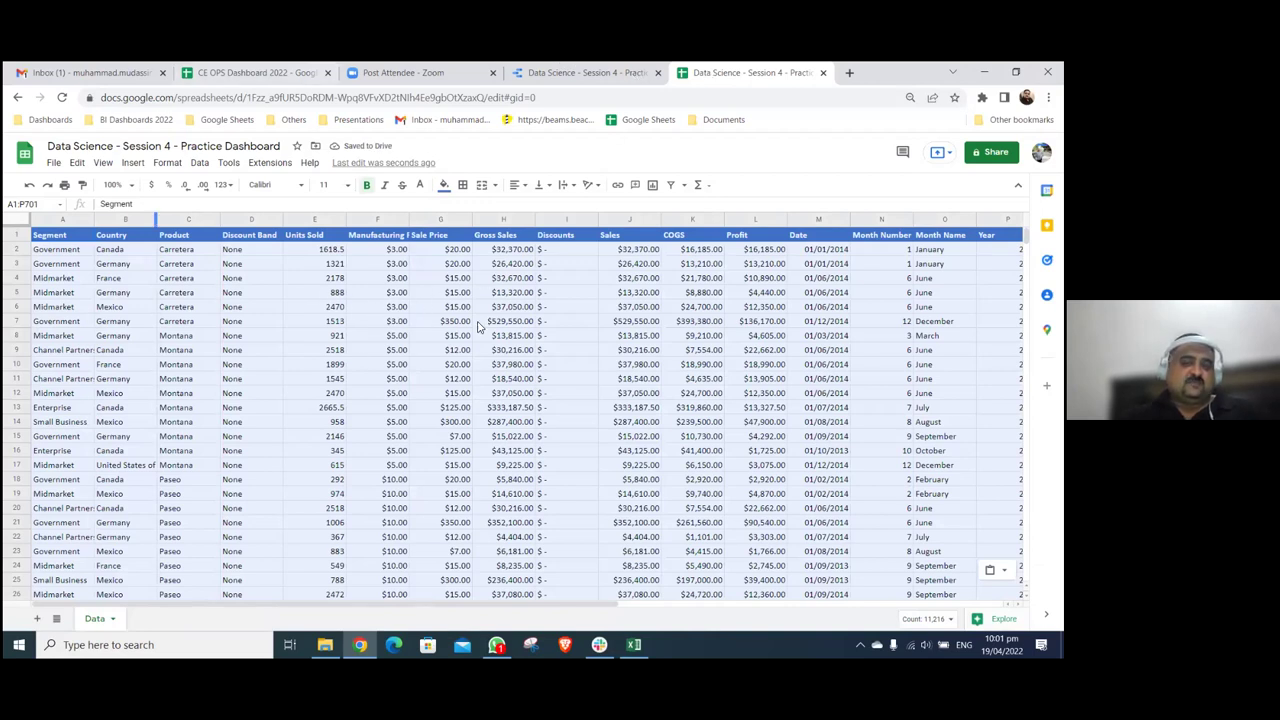
{"action": "key", "text": "ctrl+Page_Up"}
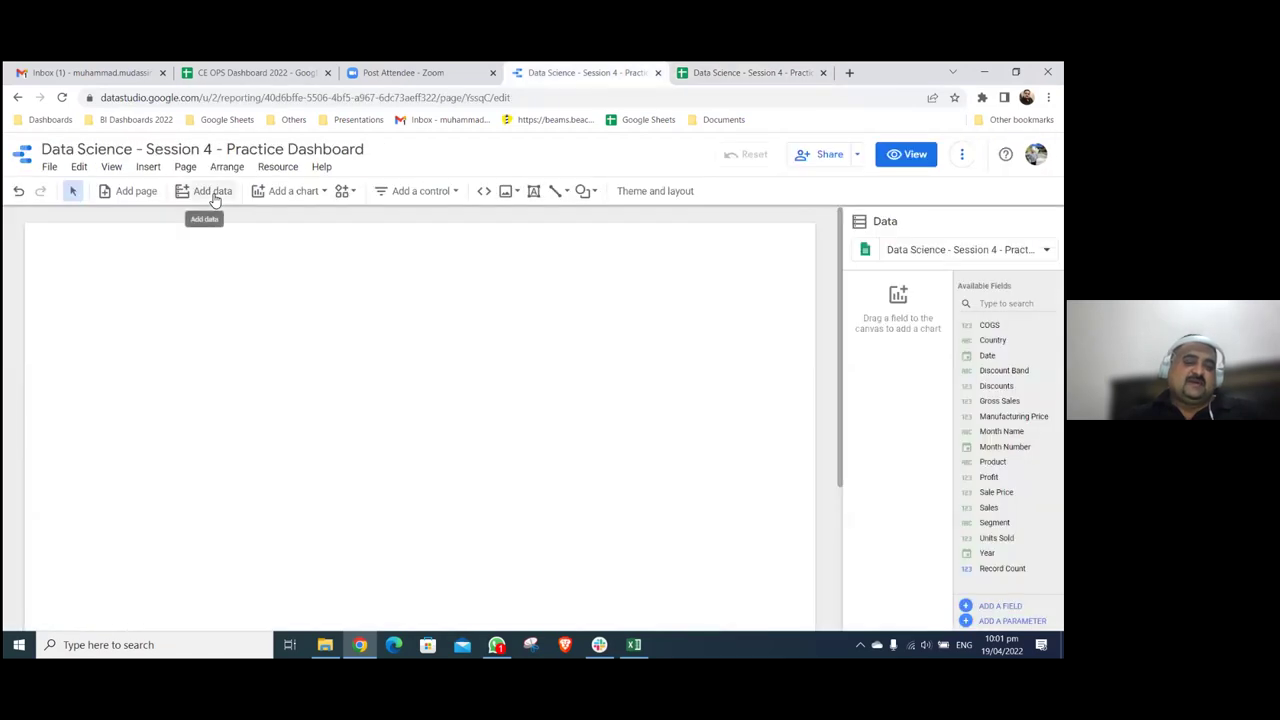
- Open the add-data panel, pick the Google Sheets connector, then close the panel back to the canvas
{"action": "left_click", "coordinate": [212, 192]}
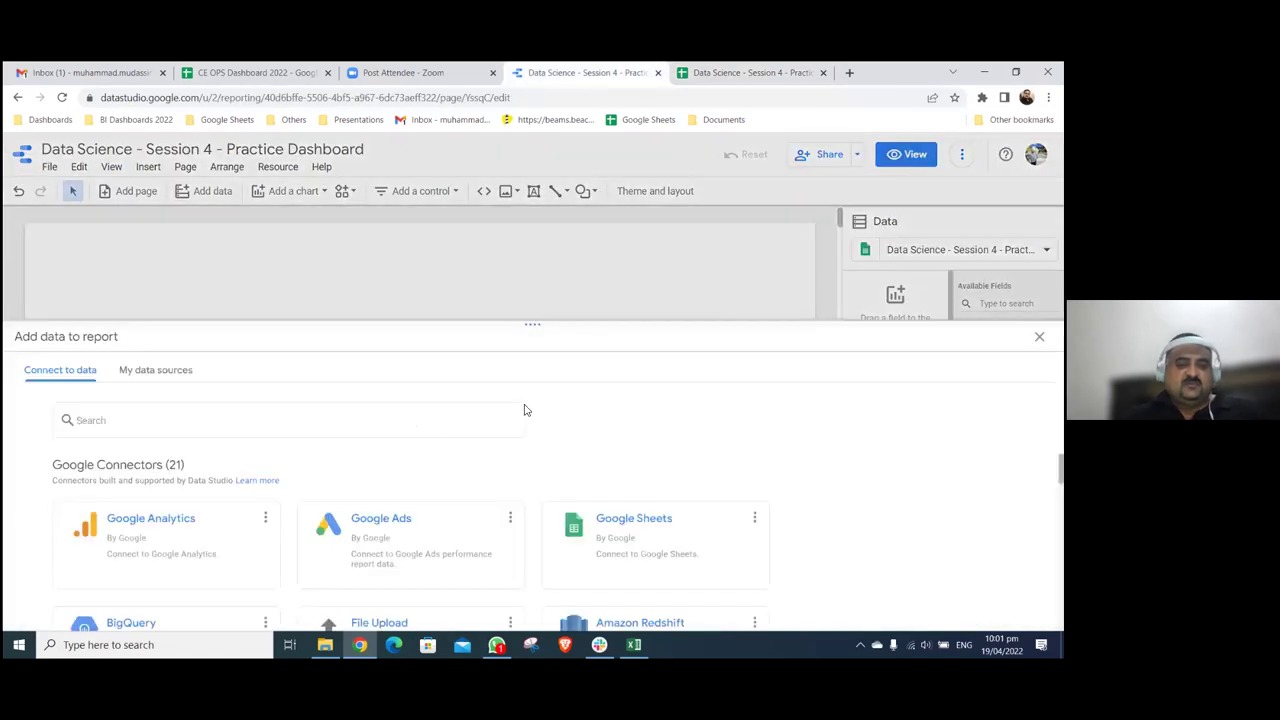
{"action": "scroll", "coordinate": [850, 560], "scroll_direction": "down", "scroll_amount": 3}
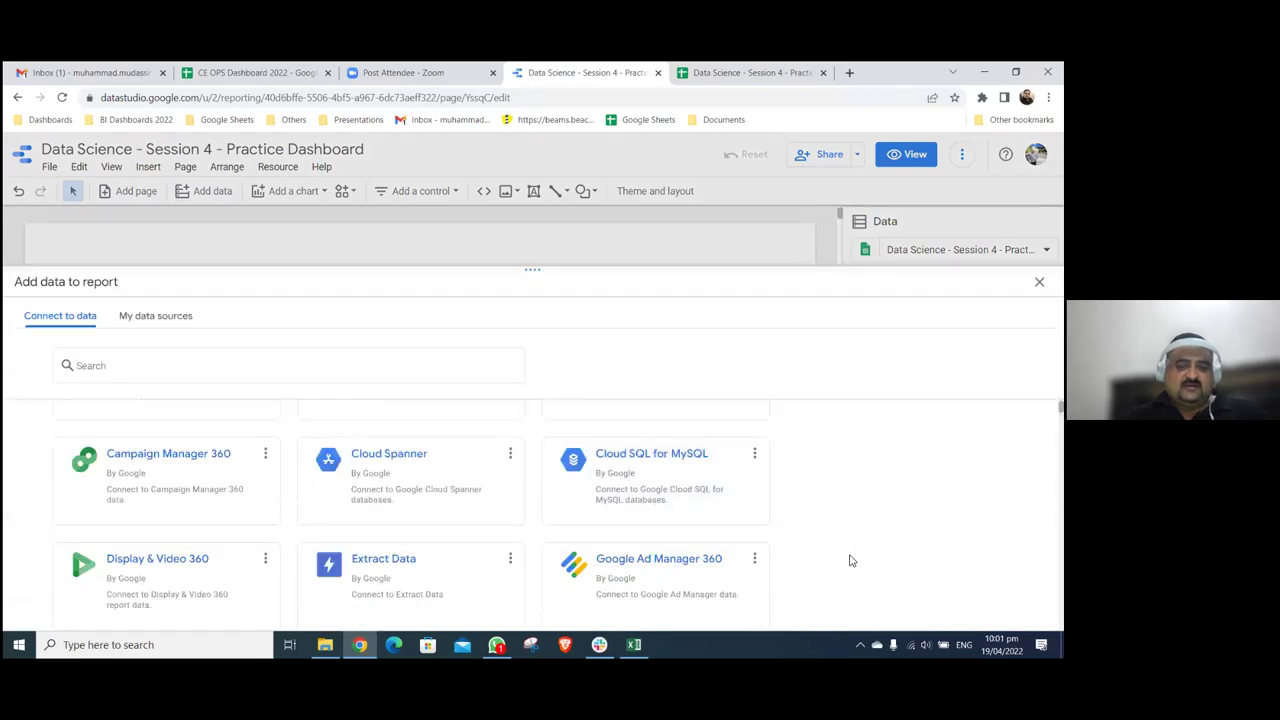
{"action": "scroll", "coordinate": [850, 560], "scroll_direction": "down", "scroll_amount": 3}
{"action": "scroll", "coordinate": [850, 560], "scroll_direction": "down", "scroll_amount": 10}
{"action": "scroll", "coordinate": [627, 470], "scroll_direction": "up", "scroll_amount": 15}
{"action": "scroll", "coordinate": [627, 470], "scroll_direction": "up", "scroll_amount": 5}
{"action": "left_click", "coordinate": [627, 470]}
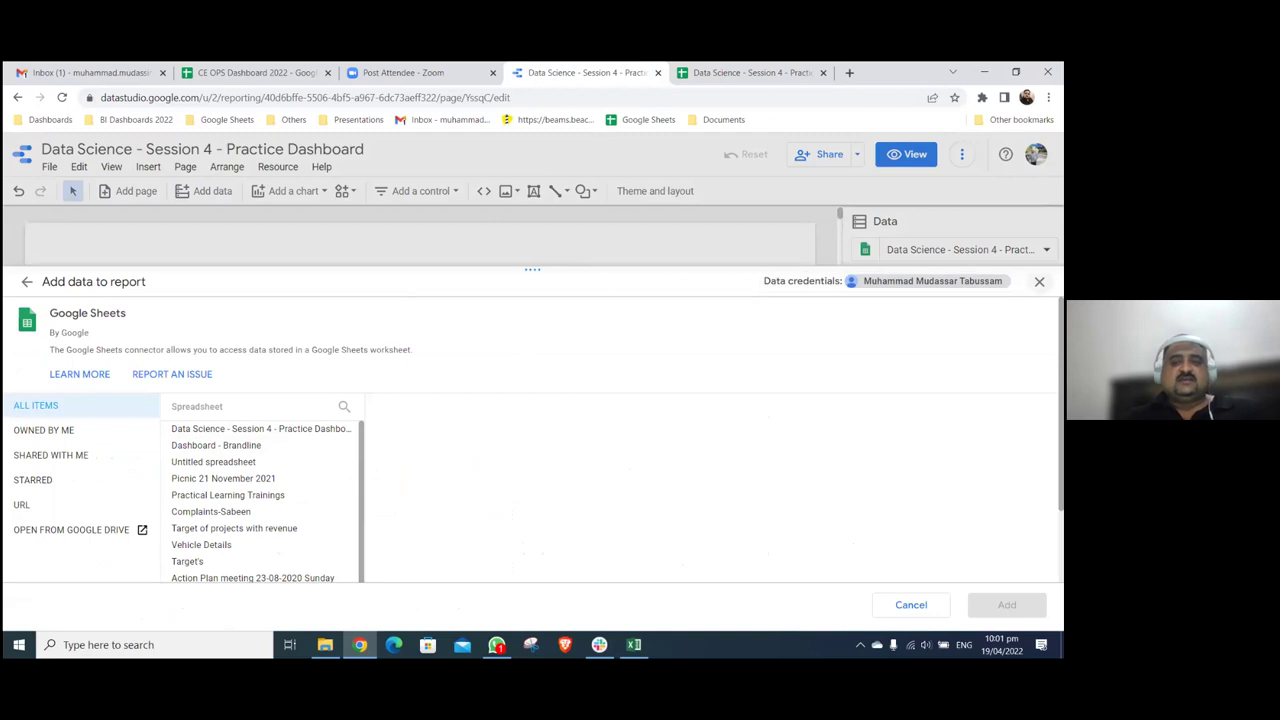
{"action": "left_click", "coordinate": [1039, 281]}
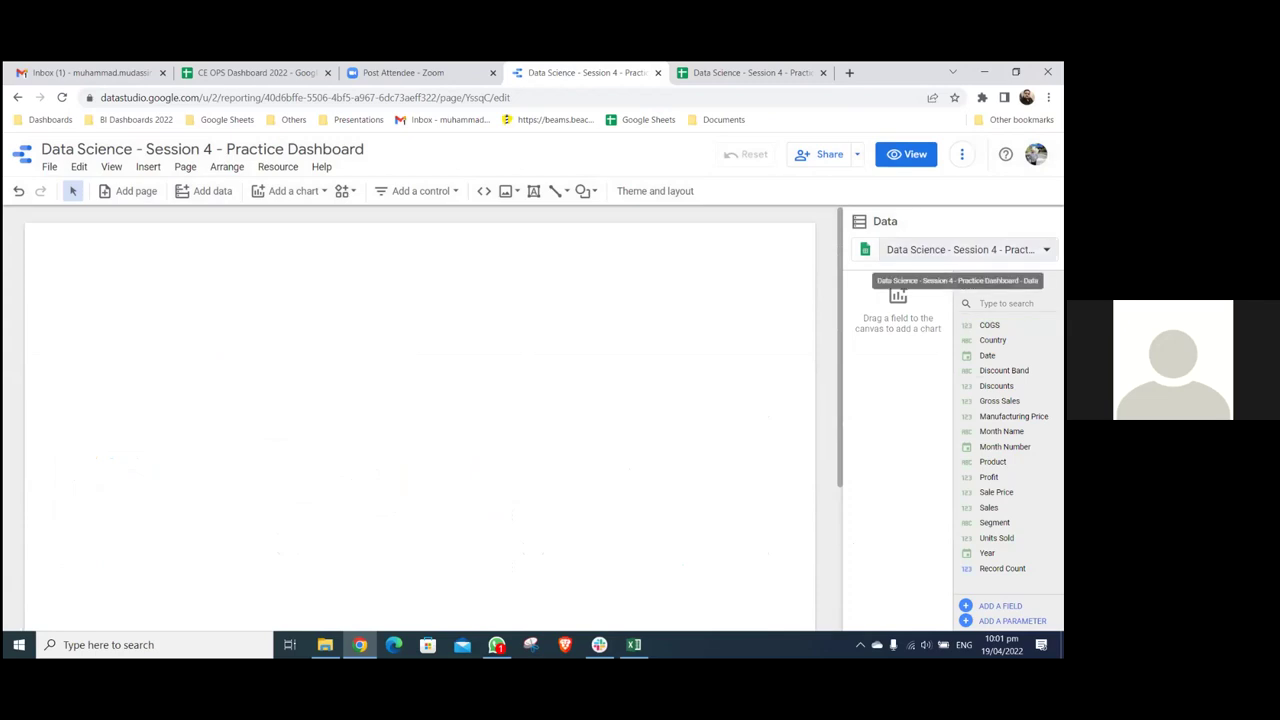
{"action": "left_click", "coordinate": [960, 249]}
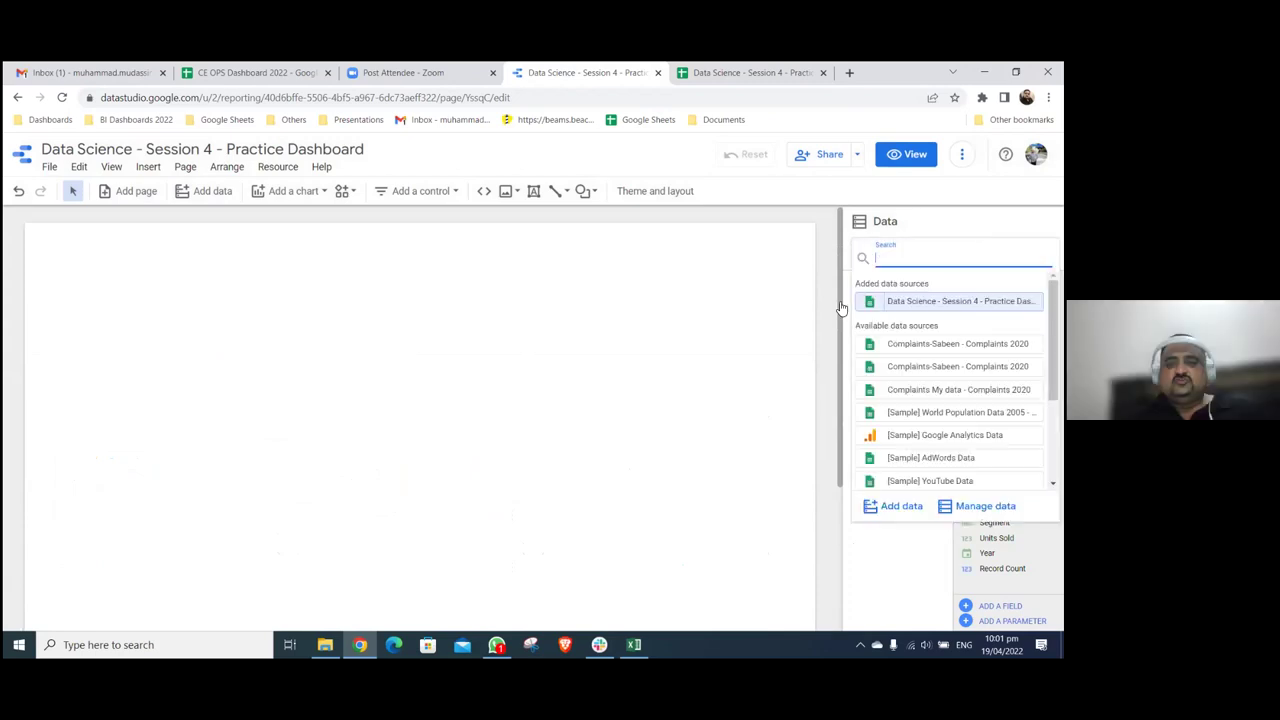
{"action": "left_click", "coordinate": [711, 289]}
{"action": "left_click", "coordinate": [960, 249]}
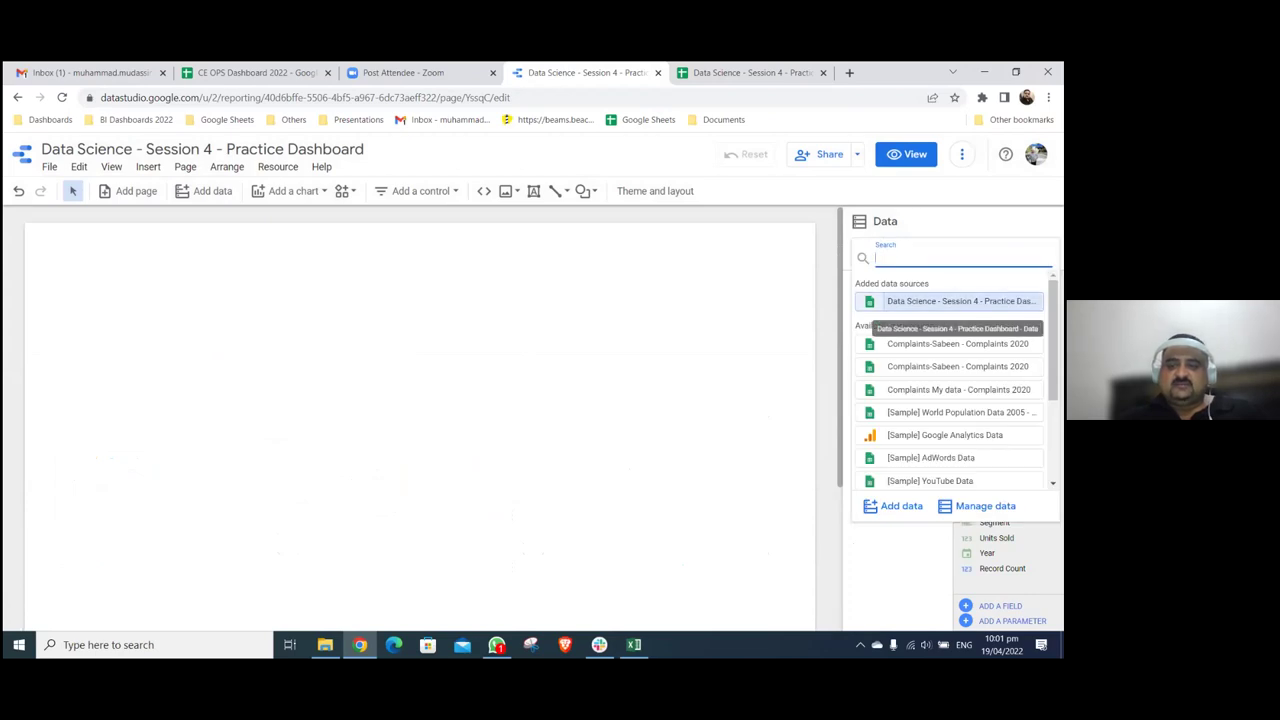
{"action": "left_click", "coordinate": [780, 271]}
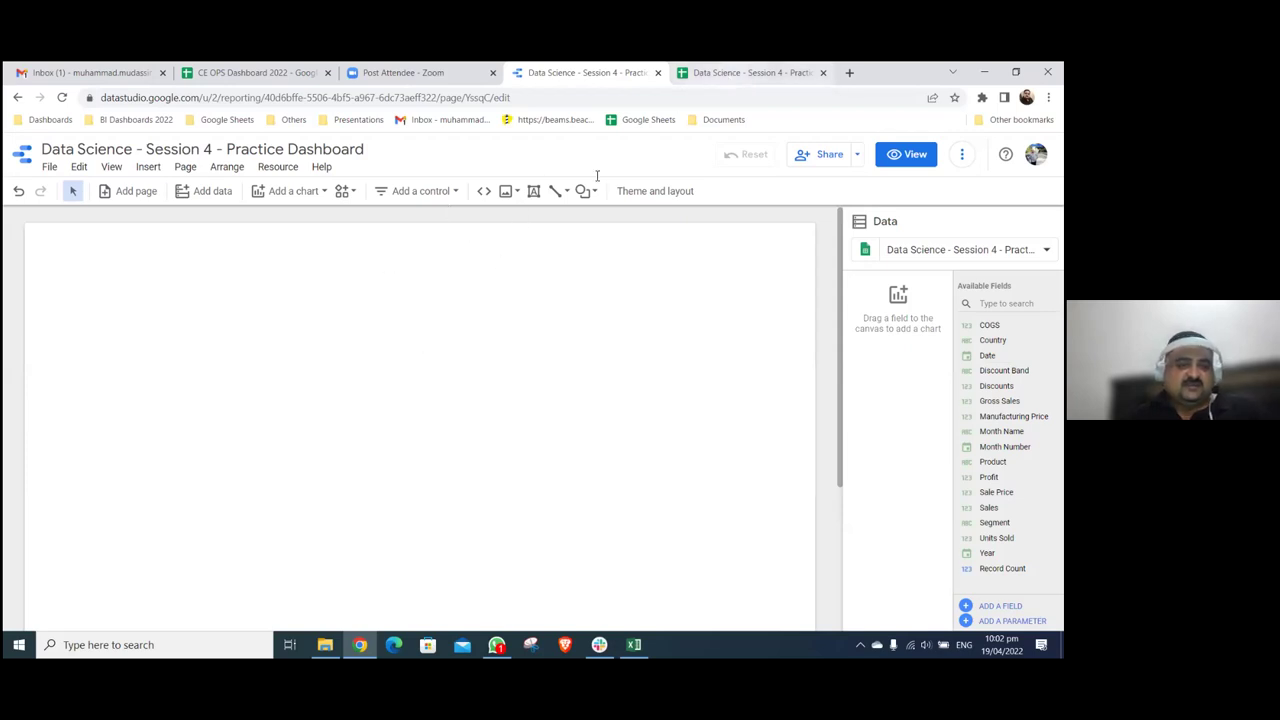
{"action": "key", "text": "ctrl+Tab"}
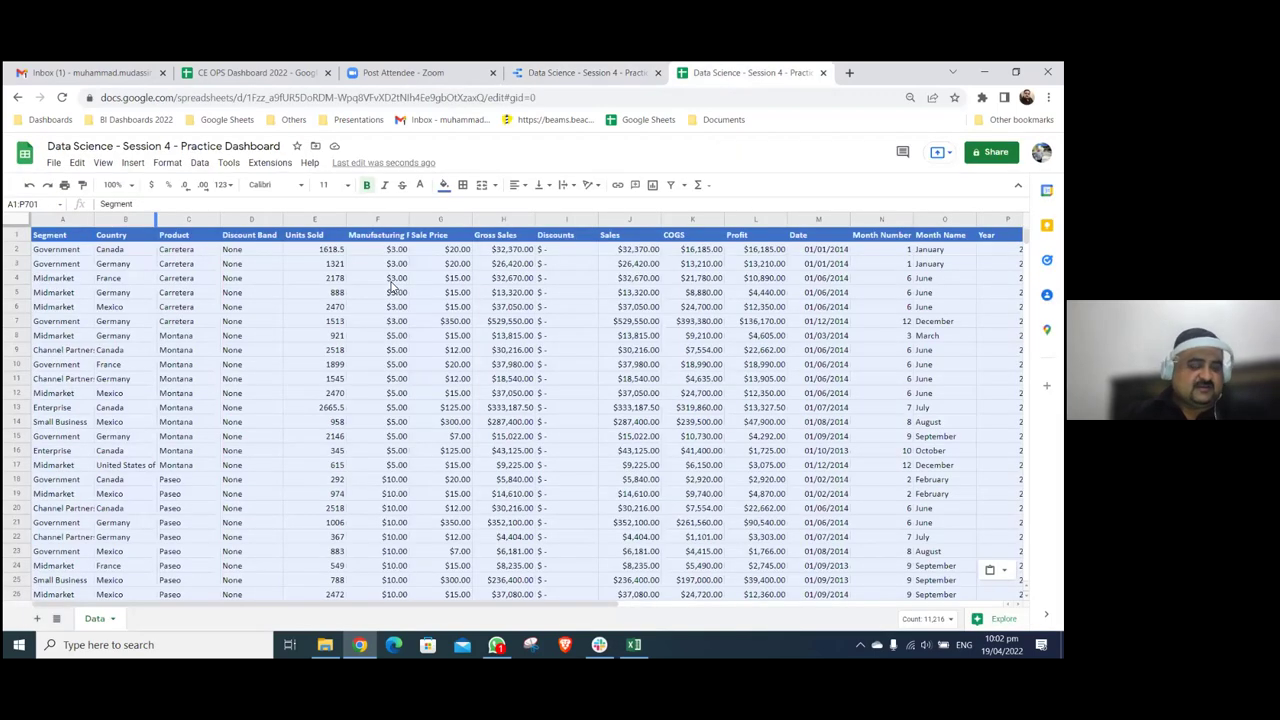
{"action": "left_click", "coordinate": [393, 279]}
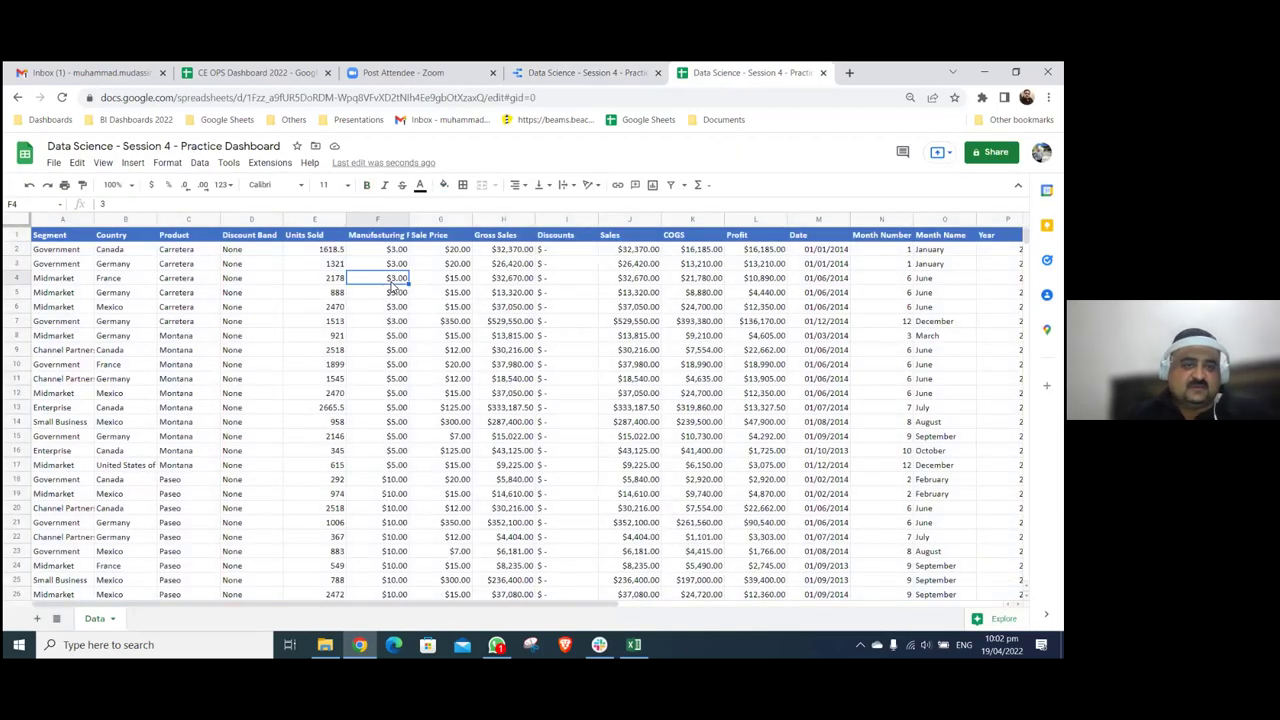
{"action": "key", "text": "ctrl+Home"}
{"action": "key", "text": "Right"}
{"action": "key", "text": "Right"}
{"action": "key", "text": "Right"}
{"action": "key", "text": "Right"}
{"action": "key", "text": "Right"}
{"action": "key", "text": "Right"}
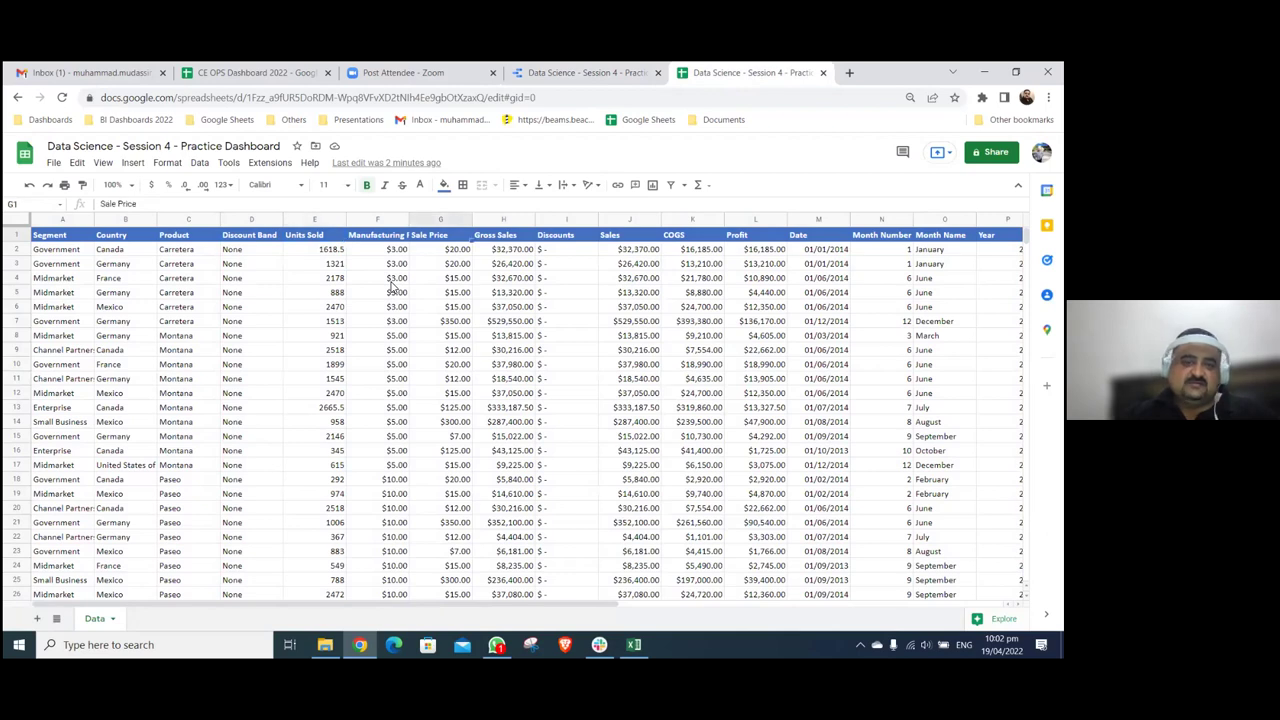
{"action": "key", "text": "Right"}
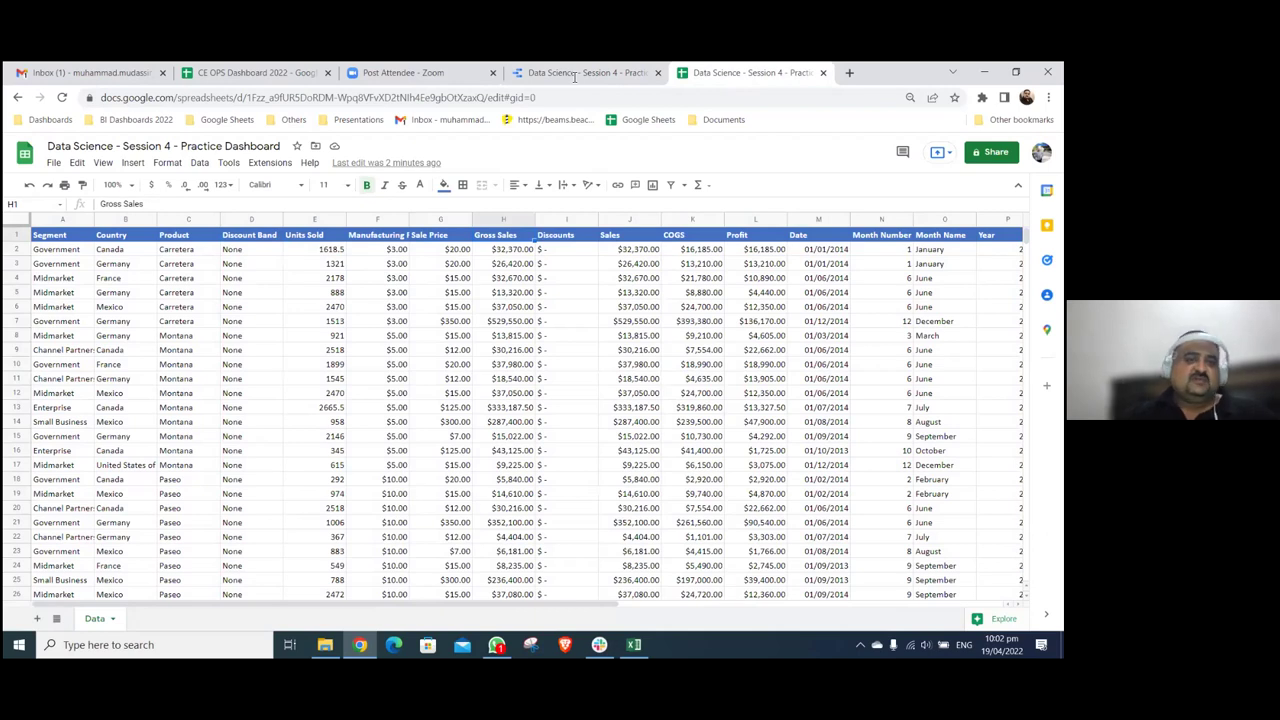
{"action": "key", "text": "ctrl+shift+Tab"}
- Draw a text box near the top of the page reading 'Sales Dashboard'
{"action": "left_click", "coordinate": [533, 191]}
{"action": "left_click", "coordinate": [685, 284]}
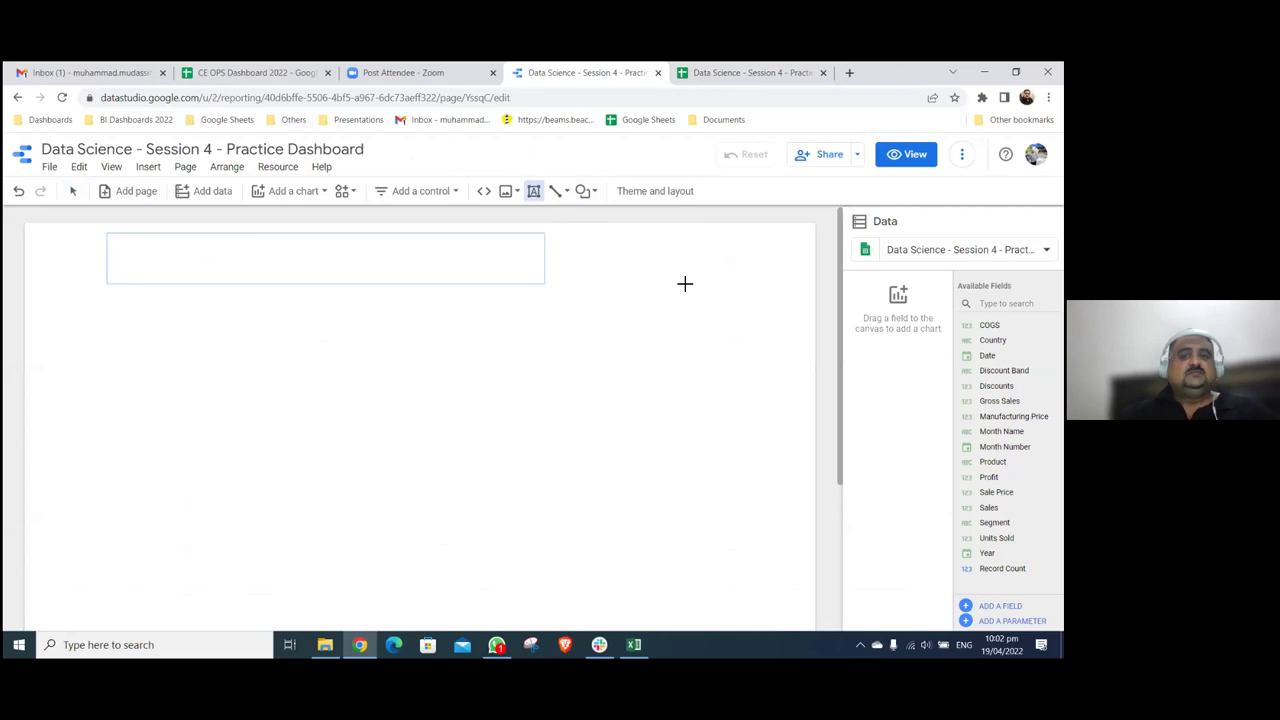
{"action": "type", "text": "SAles"}
{"action": "key", "text": "BackSpace"}
{"action": "key", "text": "BackSpace"}
{"action": "key", "text": "BackSpace"}
{"action": "key", "text": "BackSpace"}
{"action": "type", "text": "ales"}
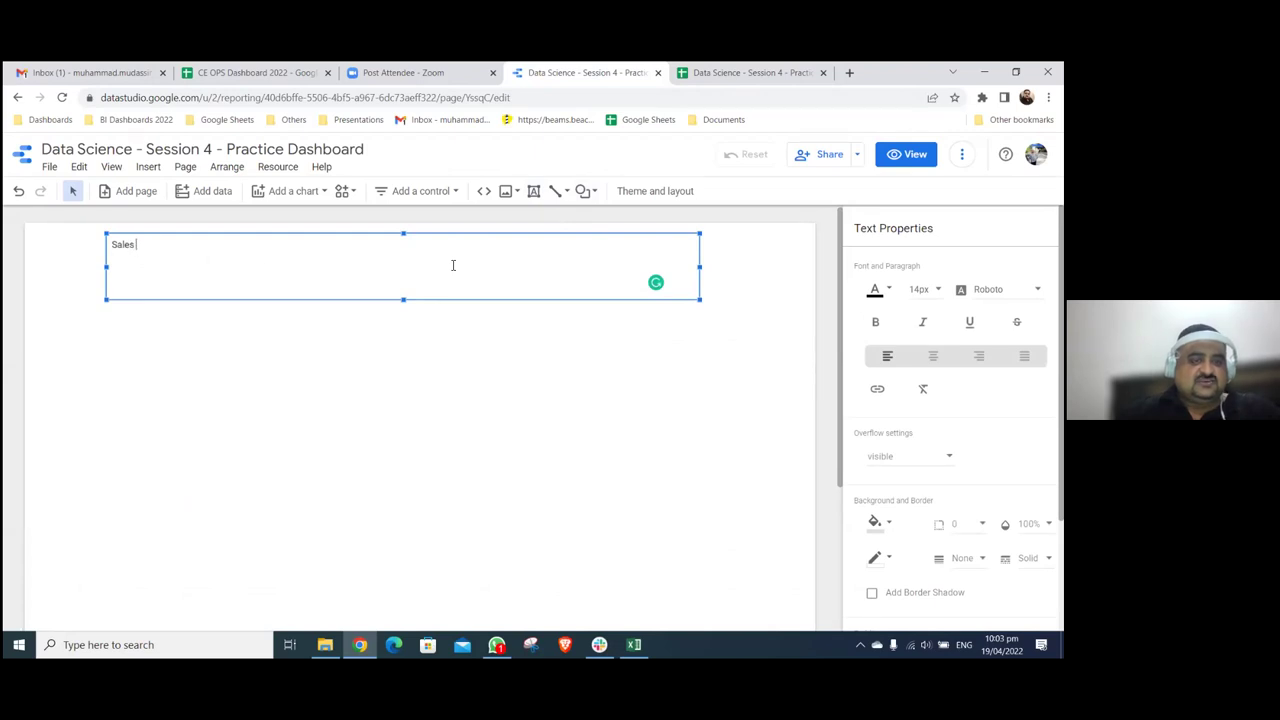
{"action": "type", "text": " Dashboard"}
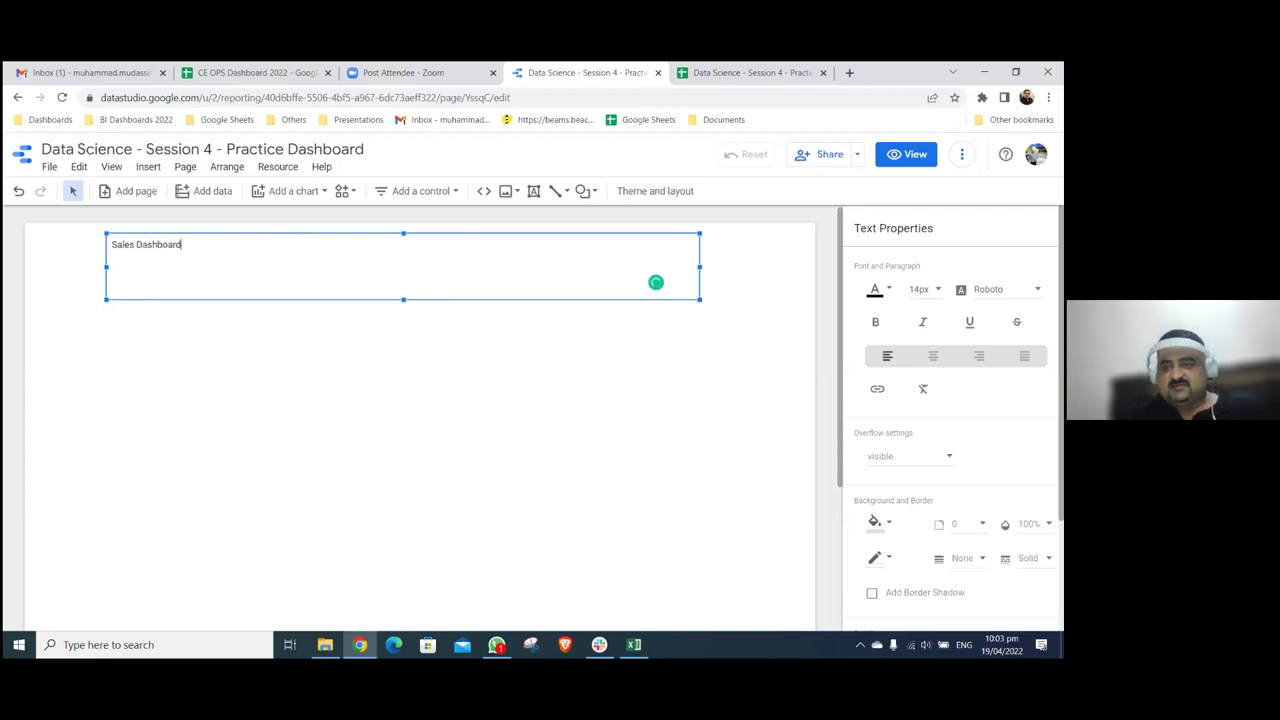
- Select the title text and set its font size to 32px
{"action": "key", "text": "ctrl+a"}
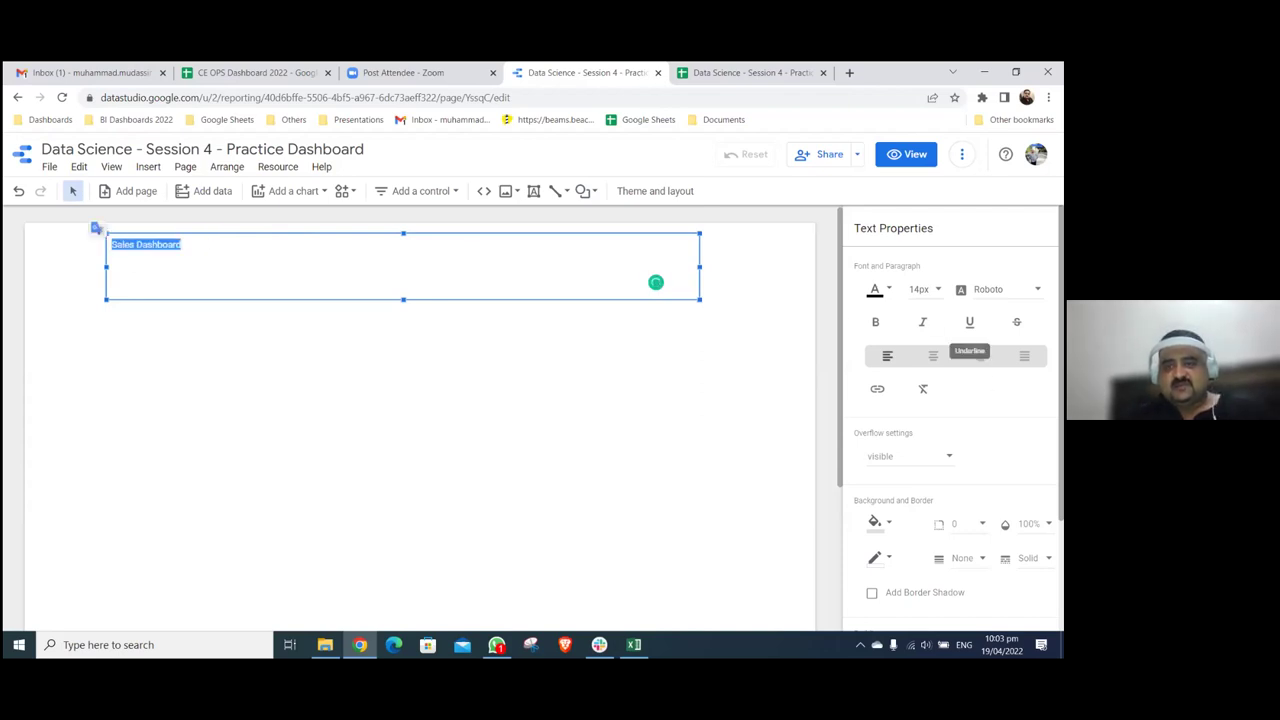
{"action": "left_click", "coordinate": [930, 289]}
{"action": "scroll", "coordinate": [937, 260], "scroll_direction": "down", "scroll_amount": 2}
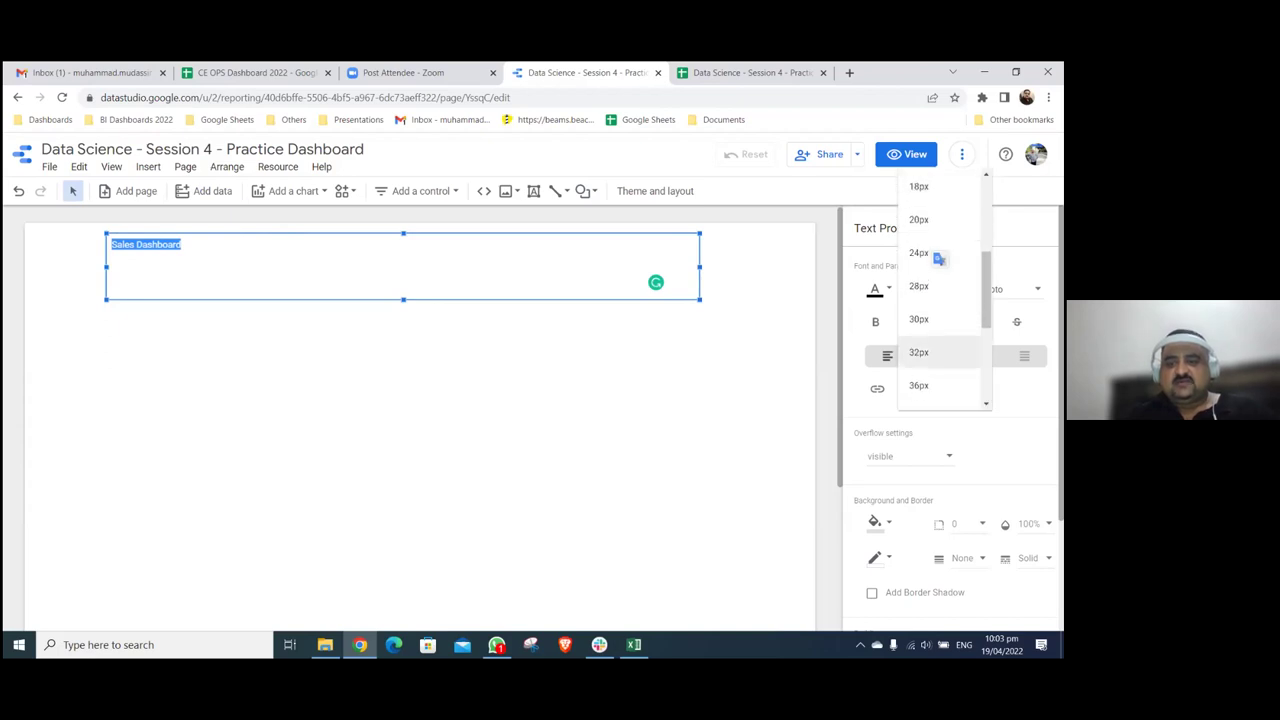
{"action": "left_click", "coordinate": [940, 353]}
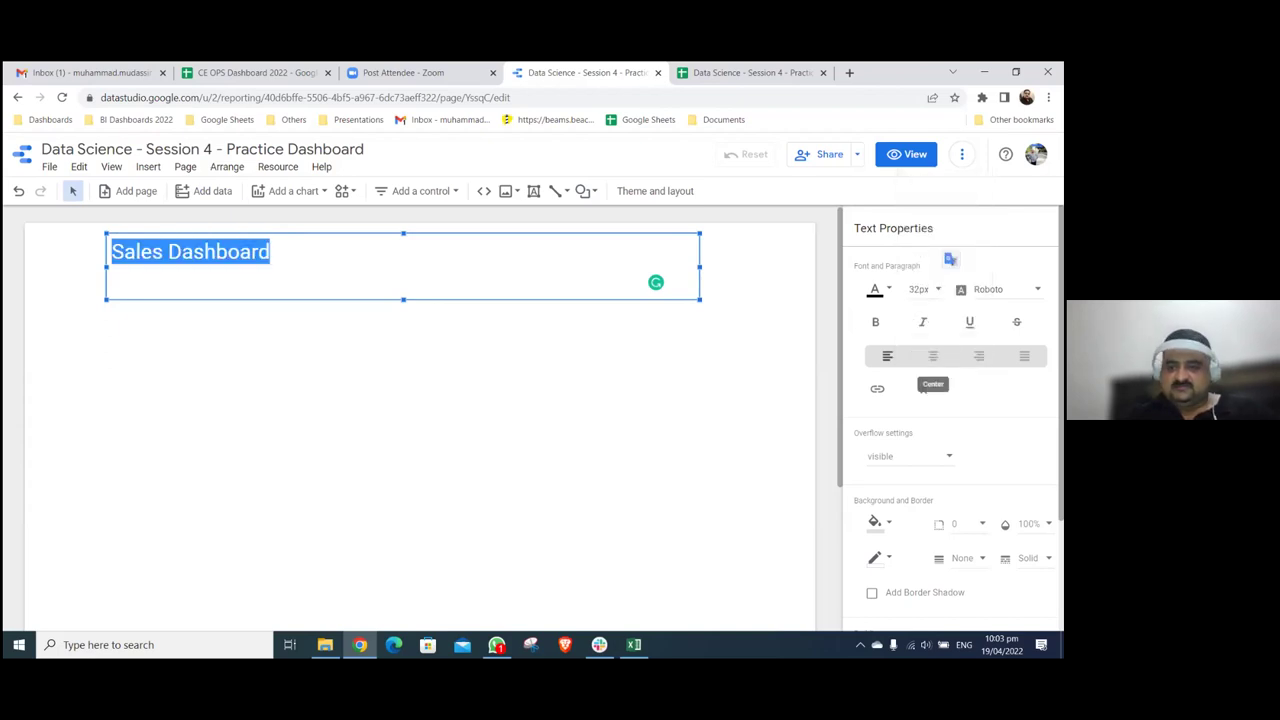
{"action": "scroll", "coordinate": [948, 260], "scroll_direction": "down", "scroll_amount": 1}
{"action": "left_click", "coordinate": [937, 226]}
{"action": "scroll", "coordinate": [938, 227], "scroll_direction": "down", "scroll_amount": 2}
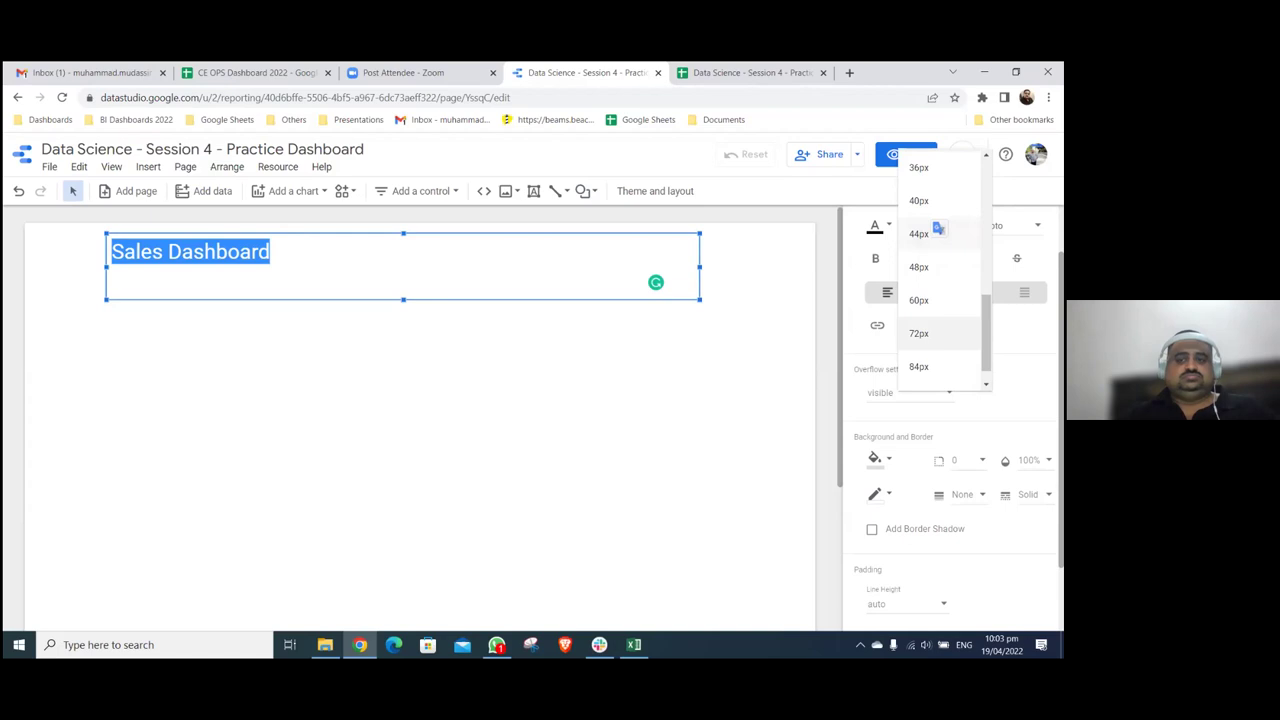
- Make the Sales Dashboard title text 72px, centred and blue
{"action": "left_click", "coordinate": [919, 333]}
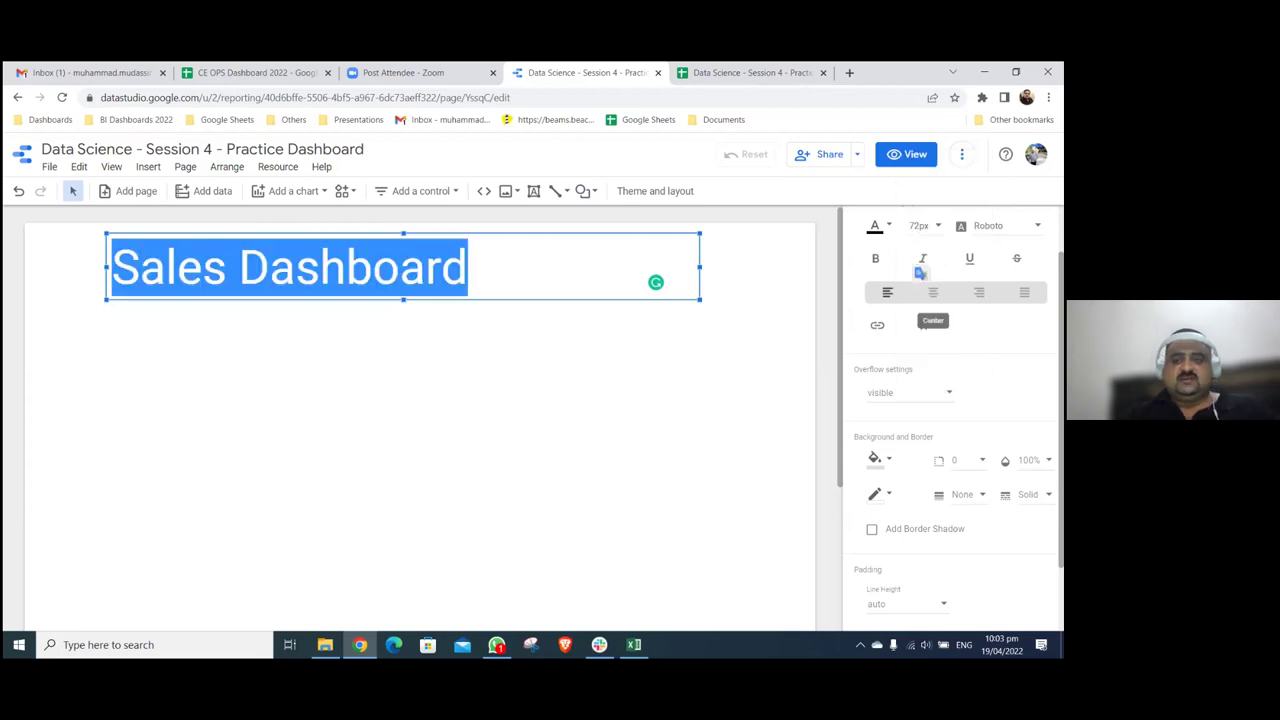
{"action": "left_click", "coordinate": [934, 297]}
{"action": "left_click", "coordinate": [875, 227]}
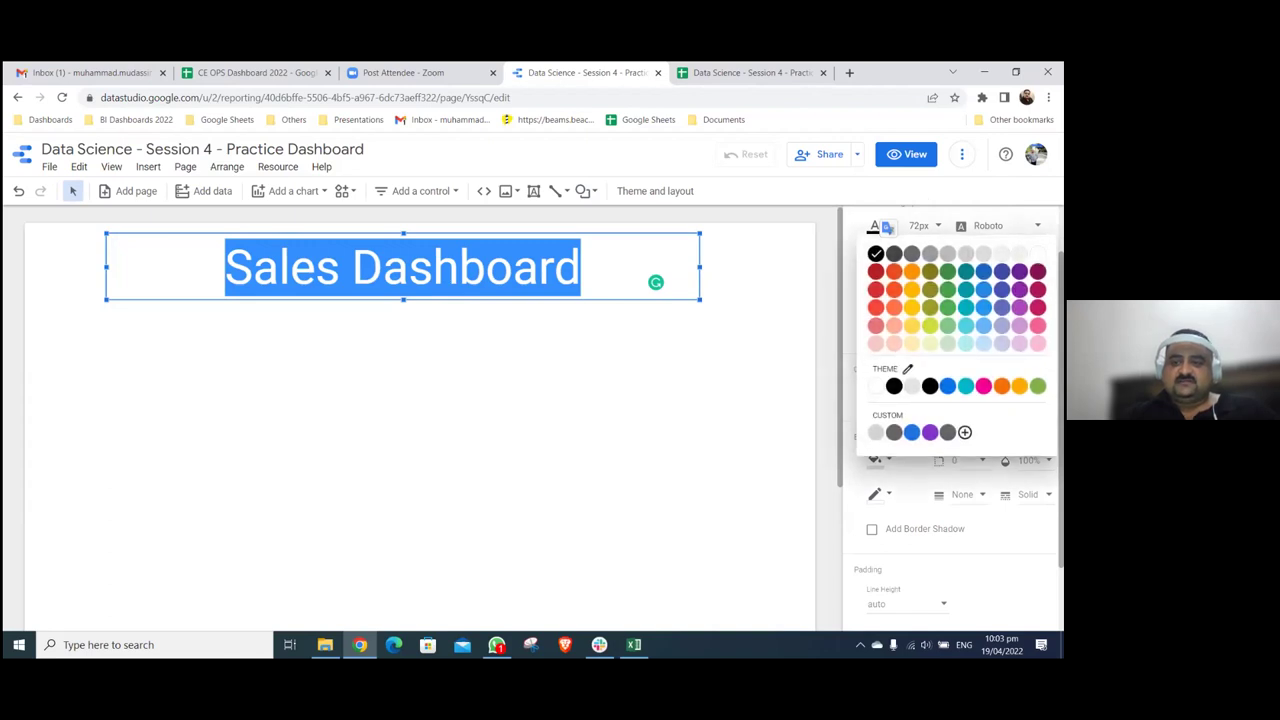
{"action": "left_click", "coordinate": [945, 432]}
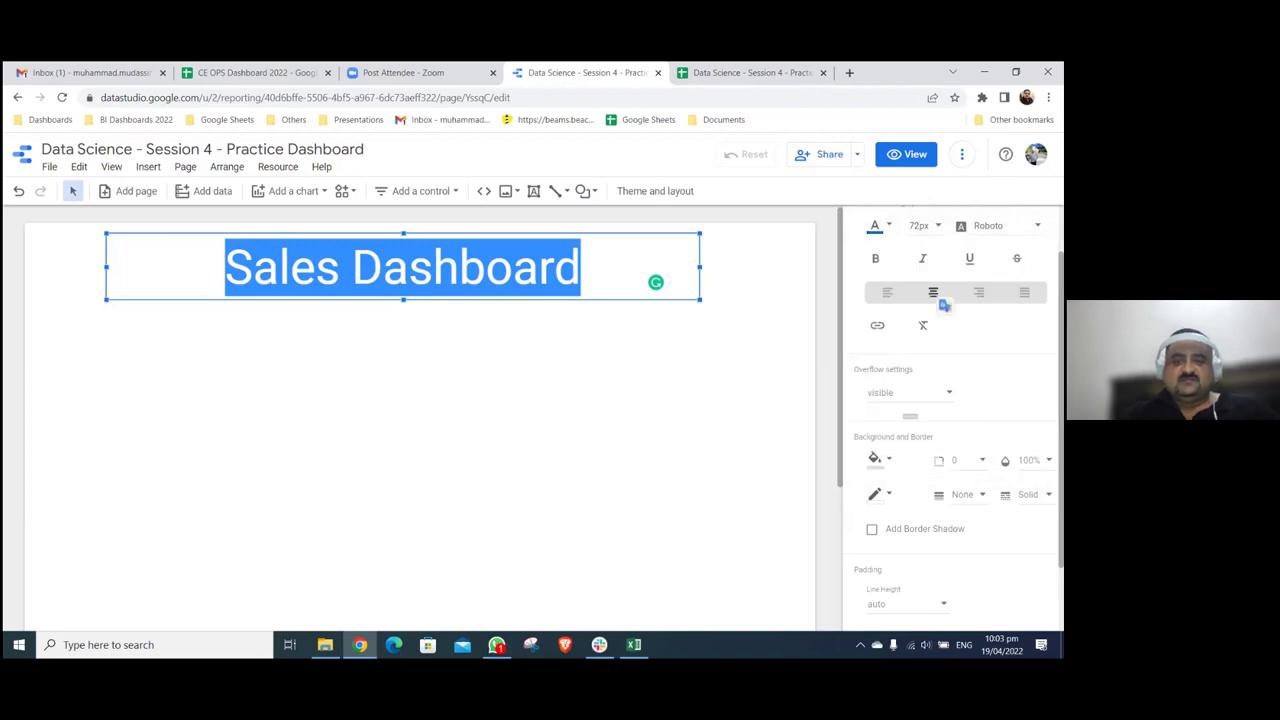
{"action": "left_click", "coordinate": [712, 312]}
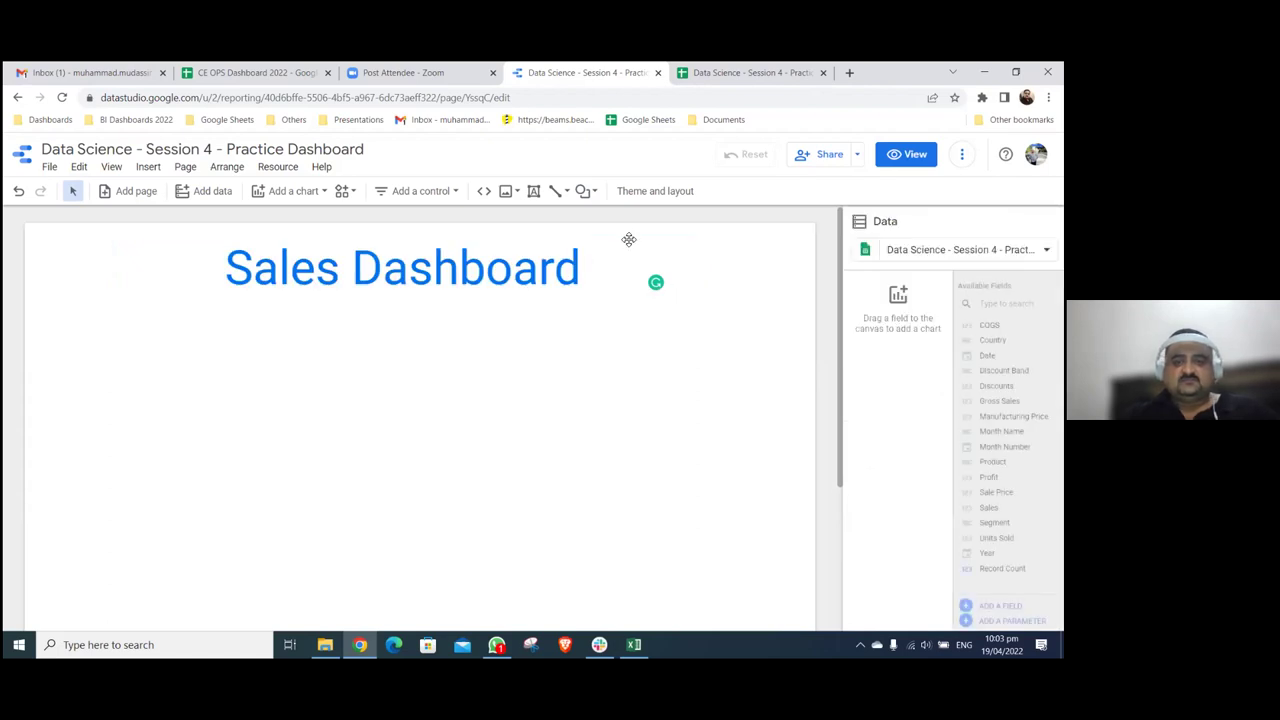
- Give the title box a red border
{"action": "left_click", "coordinate": [628, 240]}
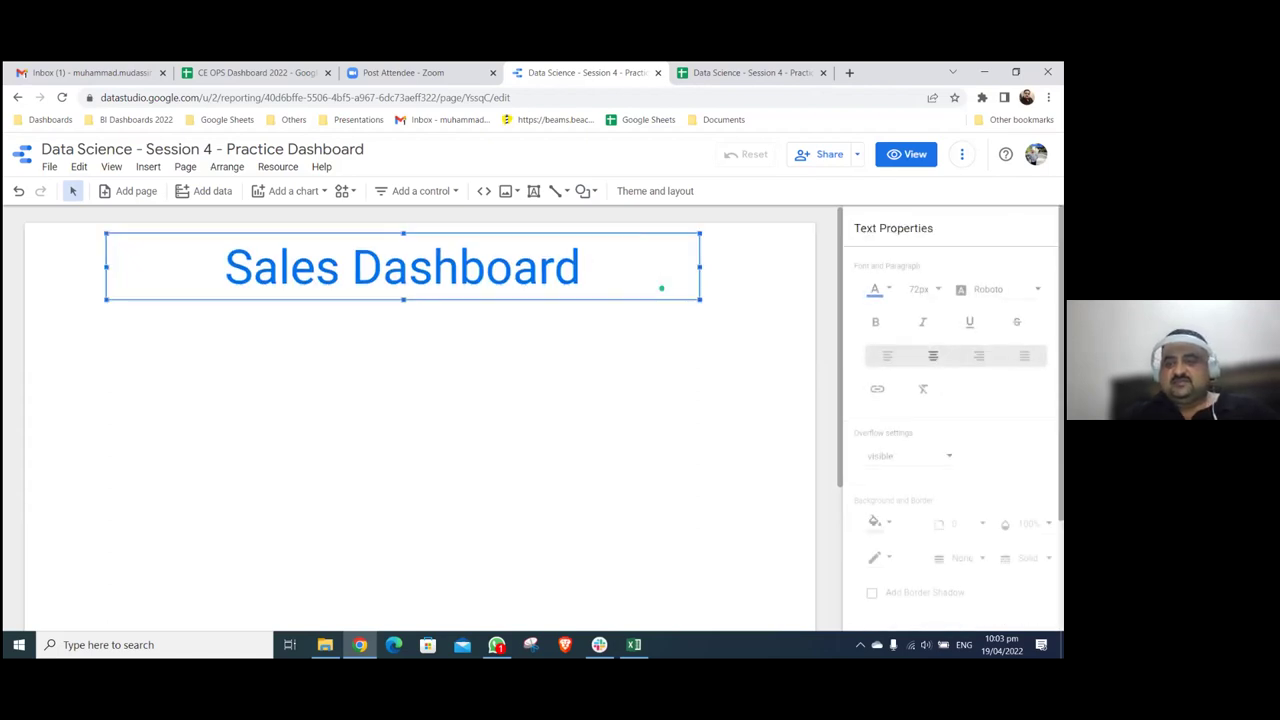
{"action": "scroll", "coordinate": [953, 420], "scroll_direction": "down", "scroll_amount": 1}
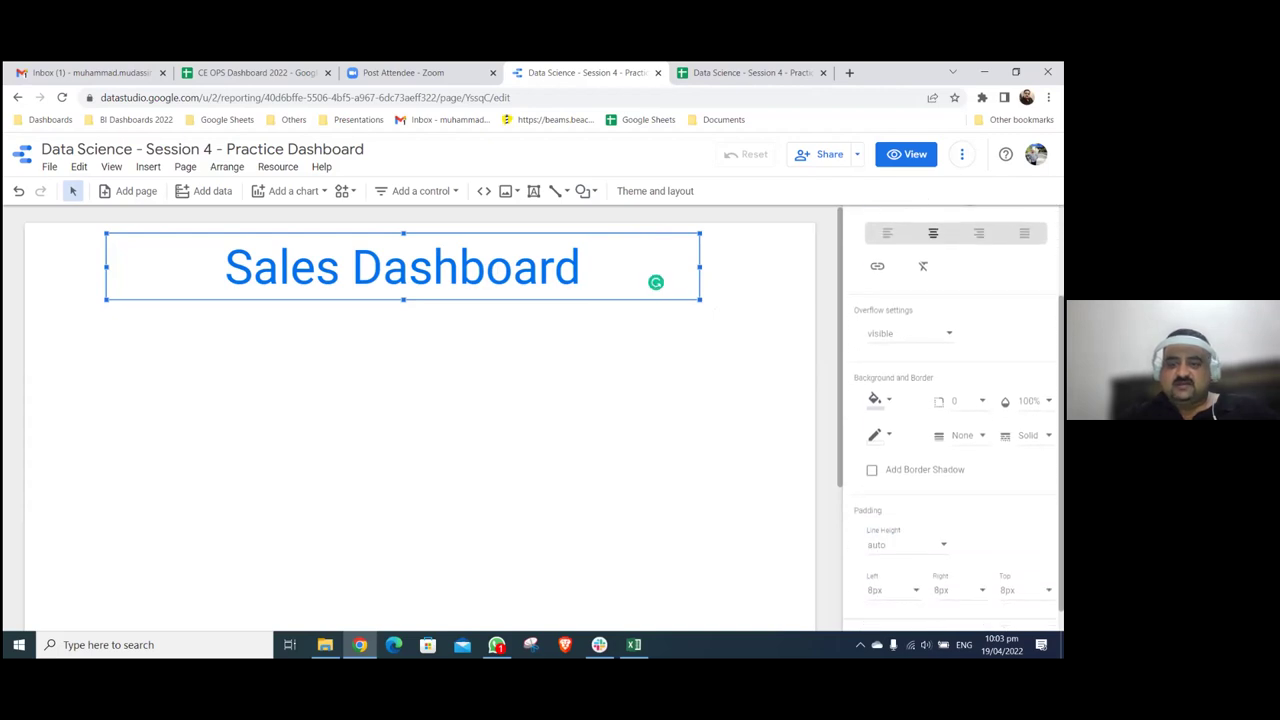
{"action": "left_click", "coordinate": [876, 435]}
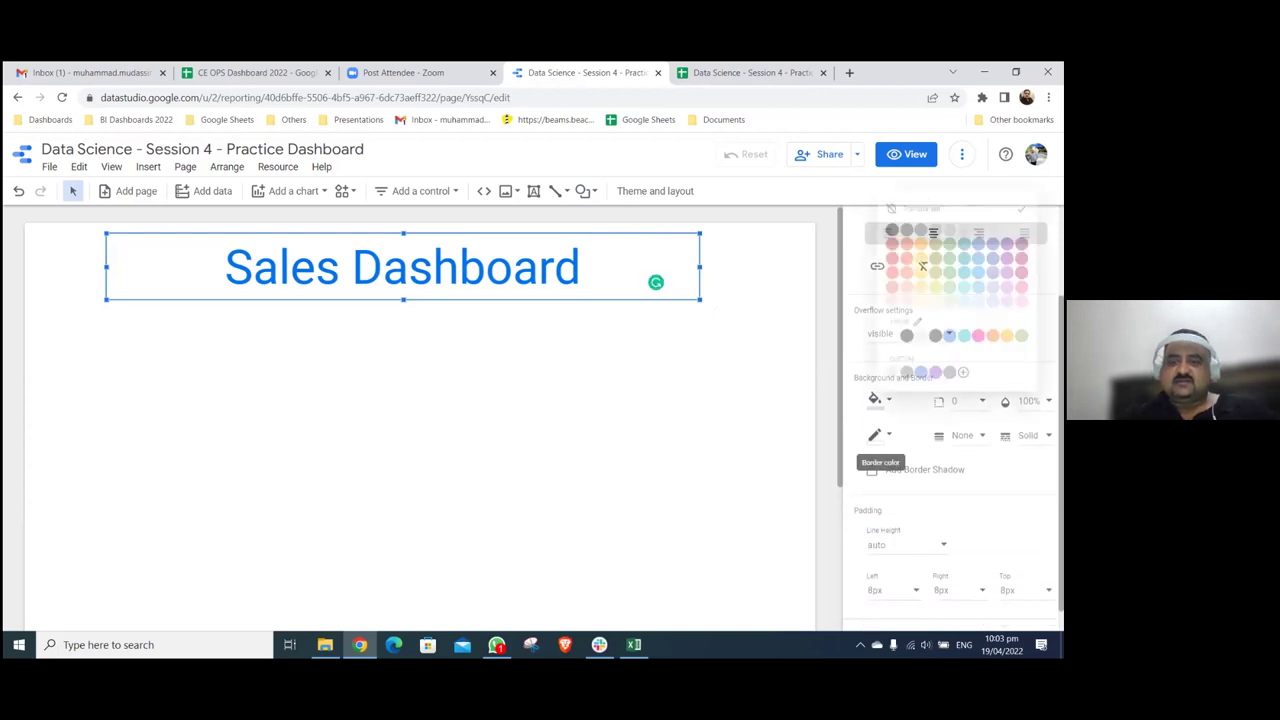
{"action": "left_click", "coordinate": [783, 297]}
{"action": "left_click", "coordinate": [700, 247]}
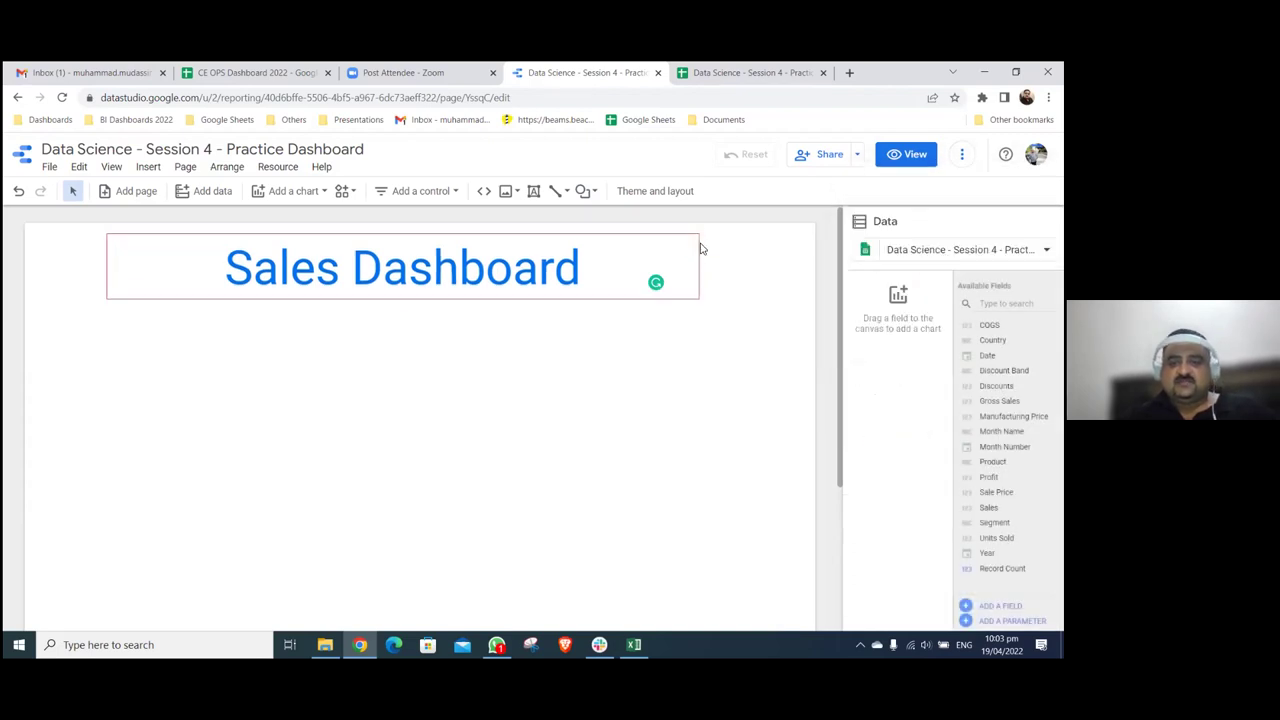
- Round the title box's border corners with a radius of 25
{"action": "left_click", "coordinate": [700, 245]}
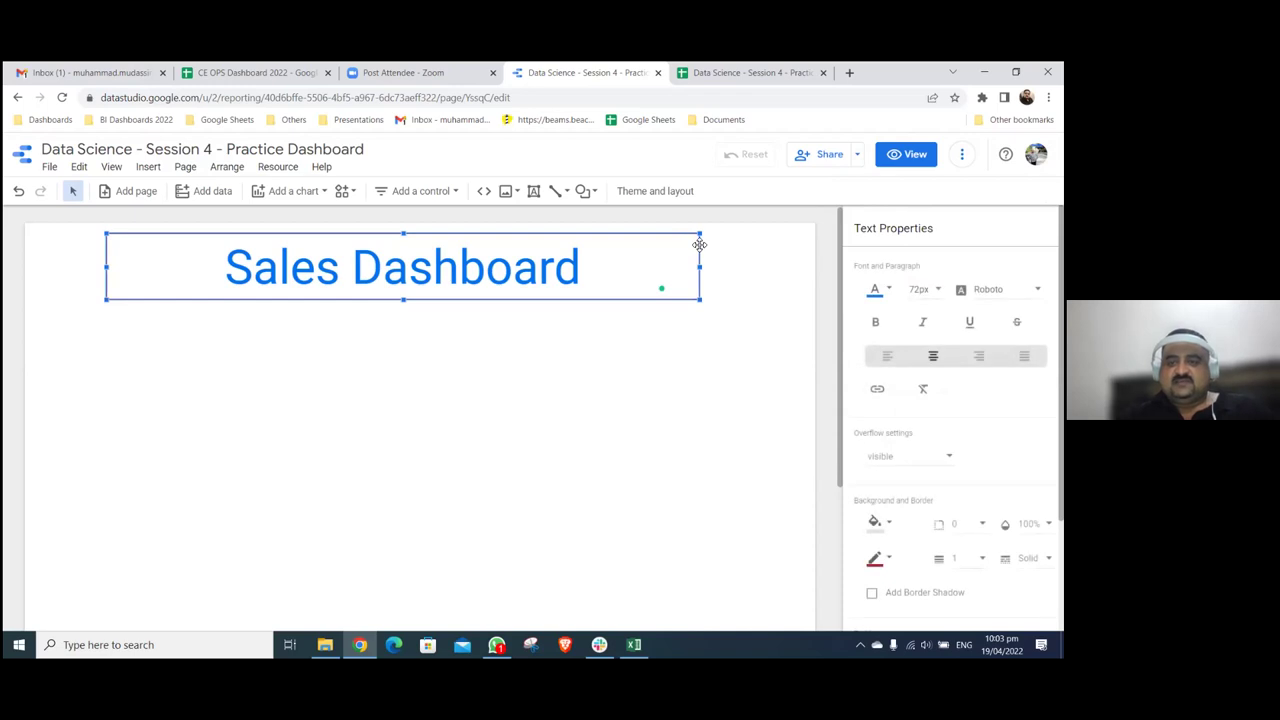
{"action": "left_click", "coordinate": [700, 245]}
{"action": "left_click", "coordinate": [700, 245]}
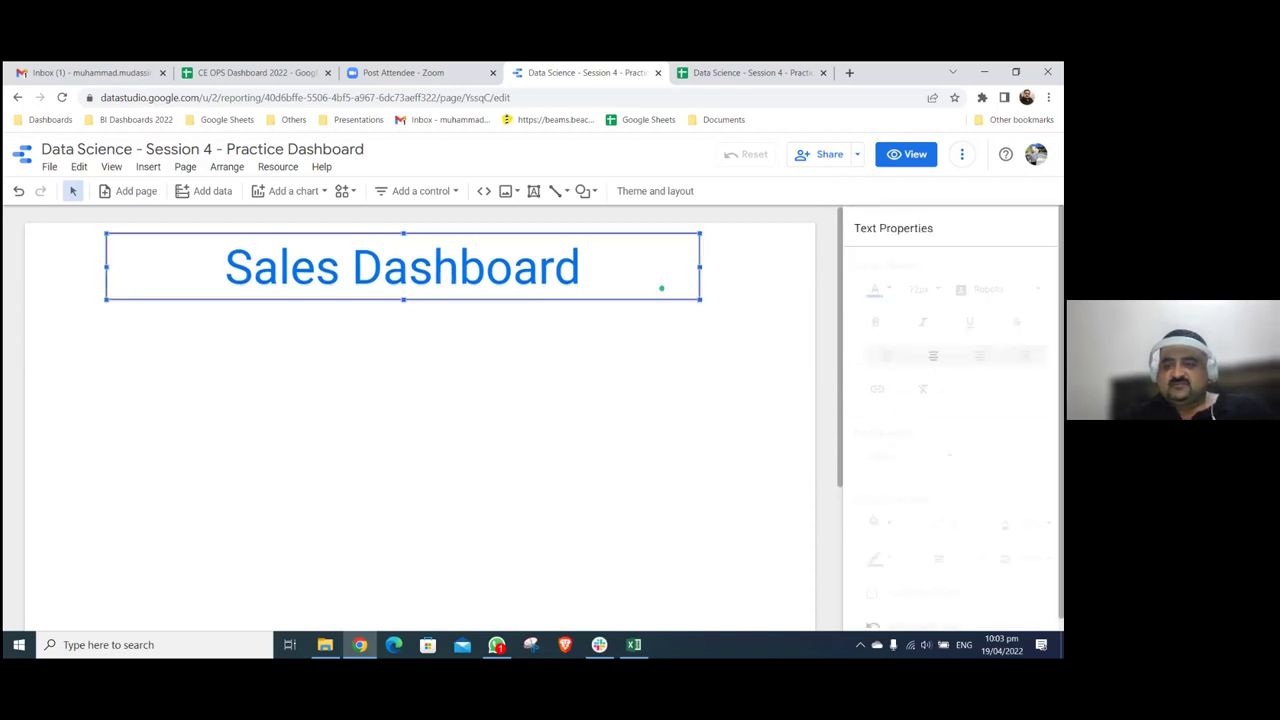
{"action": "scroll", "coordinate": [960, 420], "scroll_direction": "down", "scroll_amount": 3}
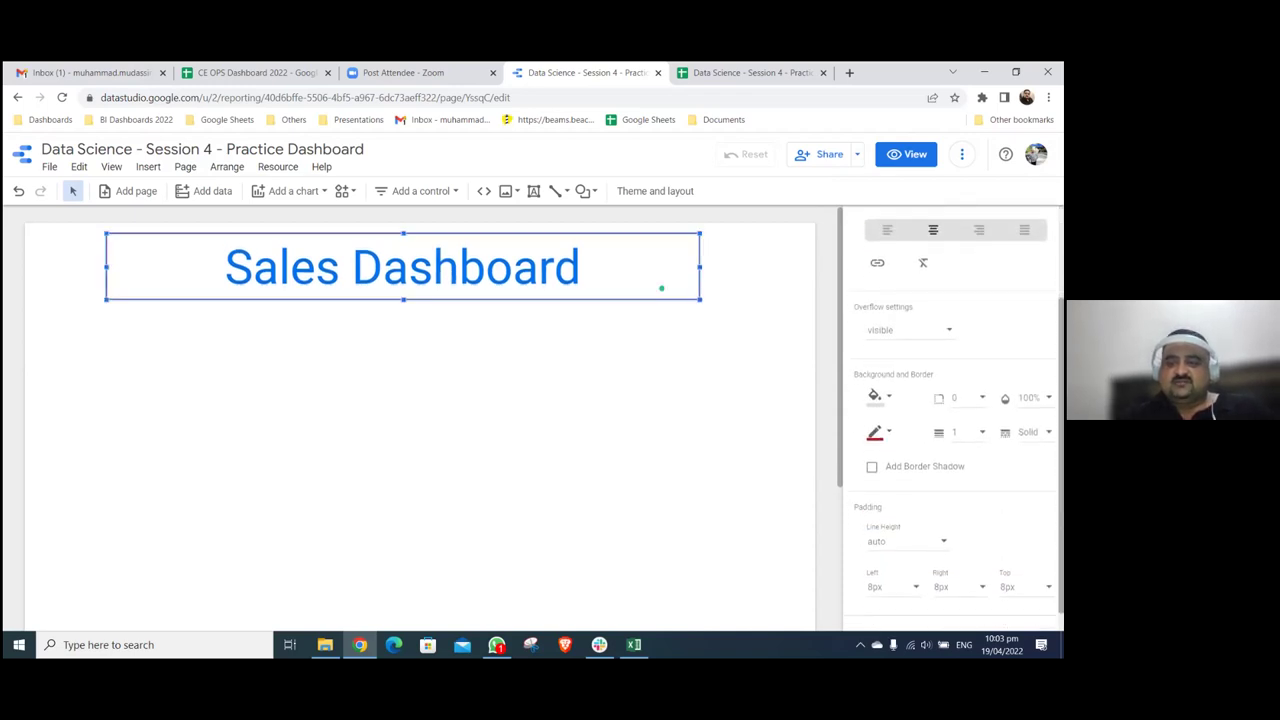
{"action": "left_click", "coordinate": [960, 397]}
{"action": "scroll", "coordinate": [985, 450], "scroll_direction": "down", "scroll_amount": 2}
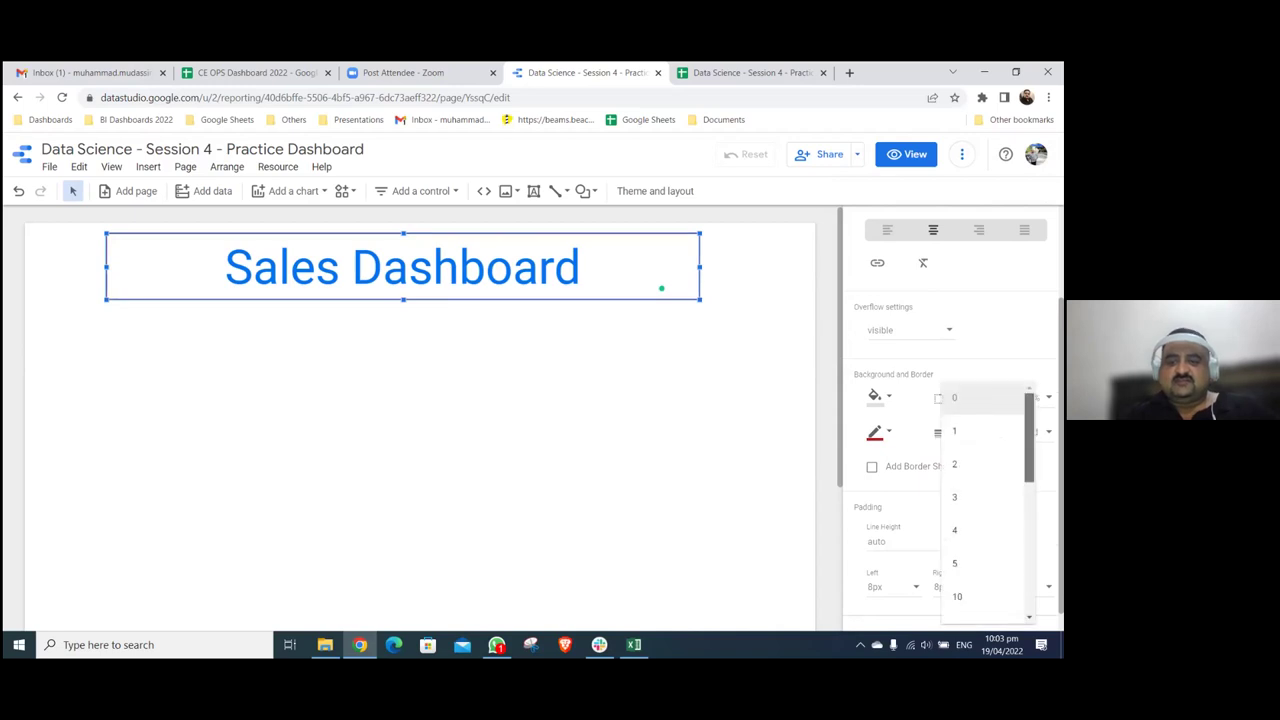
{"action": "left_click", "coordinate": [975, 451]}
{"action": "left_click", "coordinate": [725, 415]}
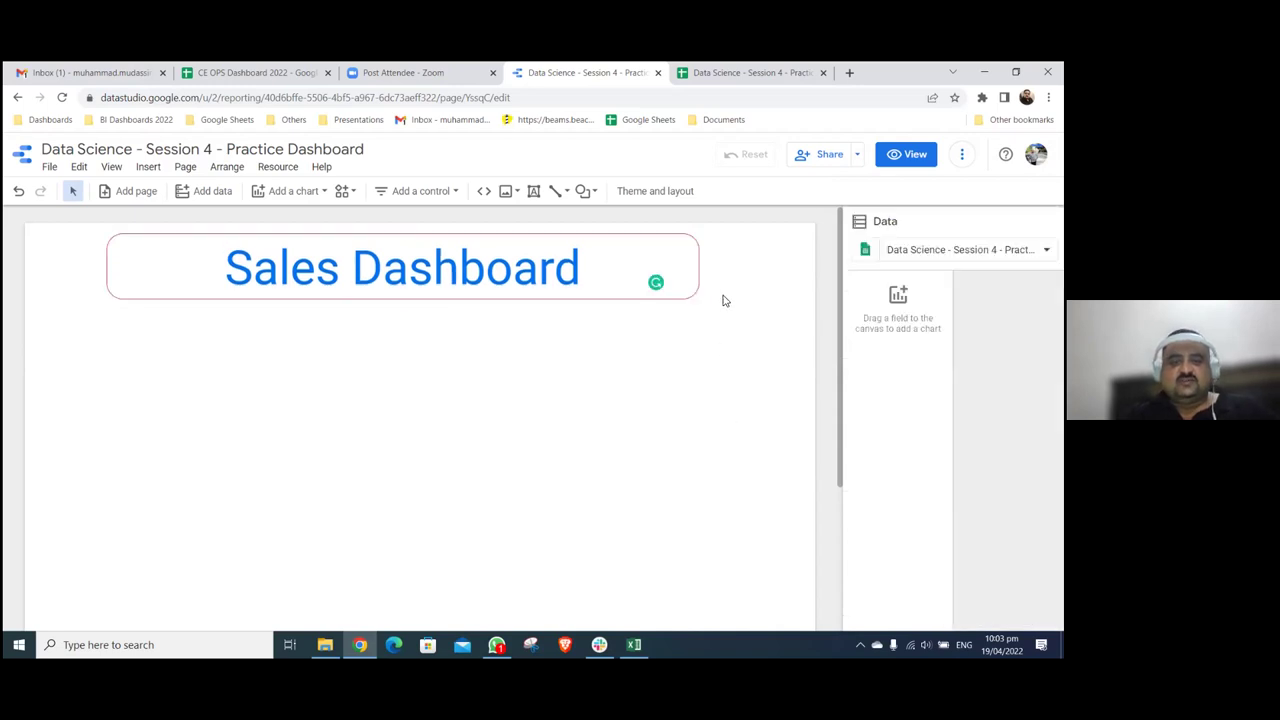
- Thicken the red border to weight 3
{"action": "double_click", "coordinate": [693, 240]}
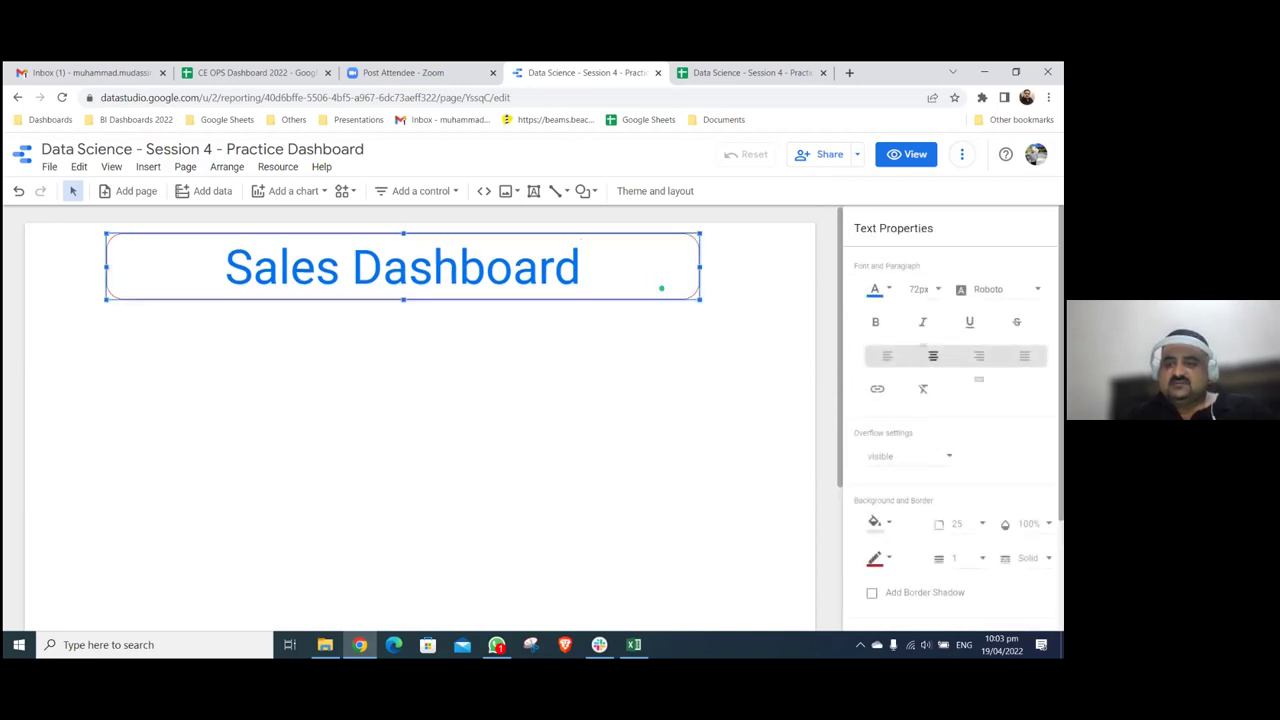
{"action": "scroll", "coordinate": [950, 420], "scroll_direction": "down", "scroll_amount": 1}
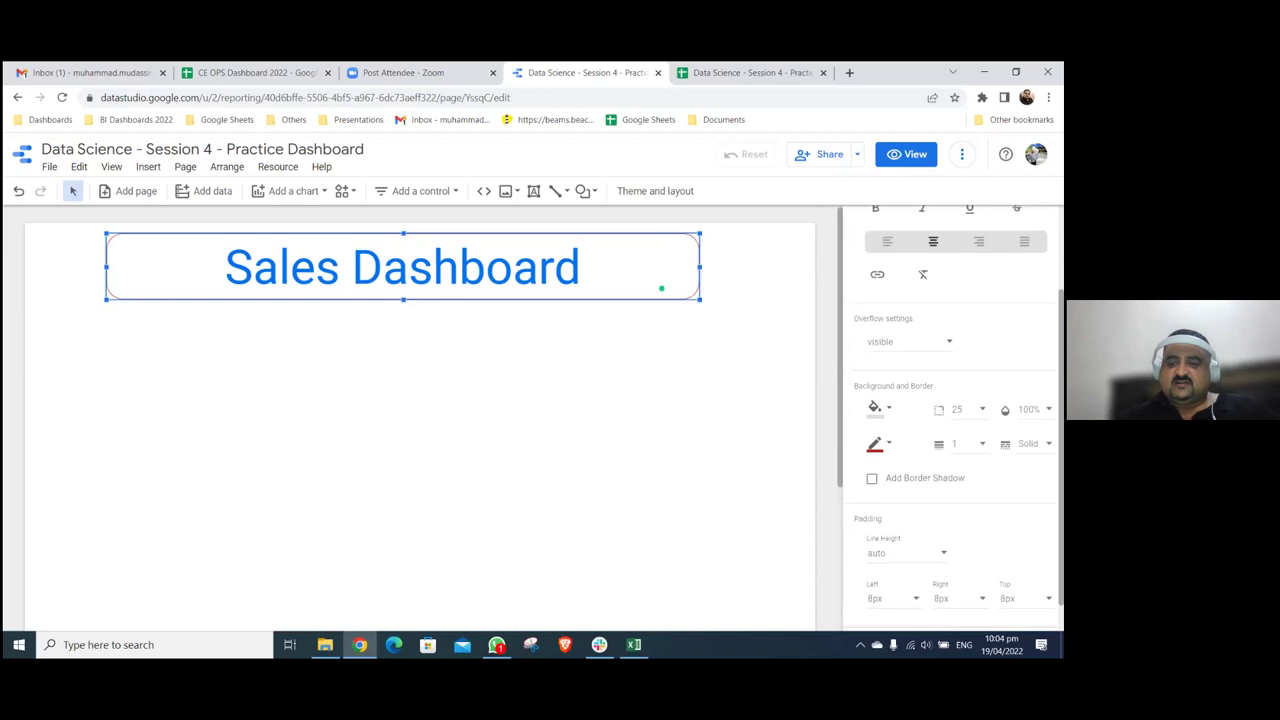
{"action": "left_click", "coordinate": [1028, 443]}
{"action": "left_click", "coordinate": [754, 391]}
{"action": "left_click", "coordinate": [754, 391]}
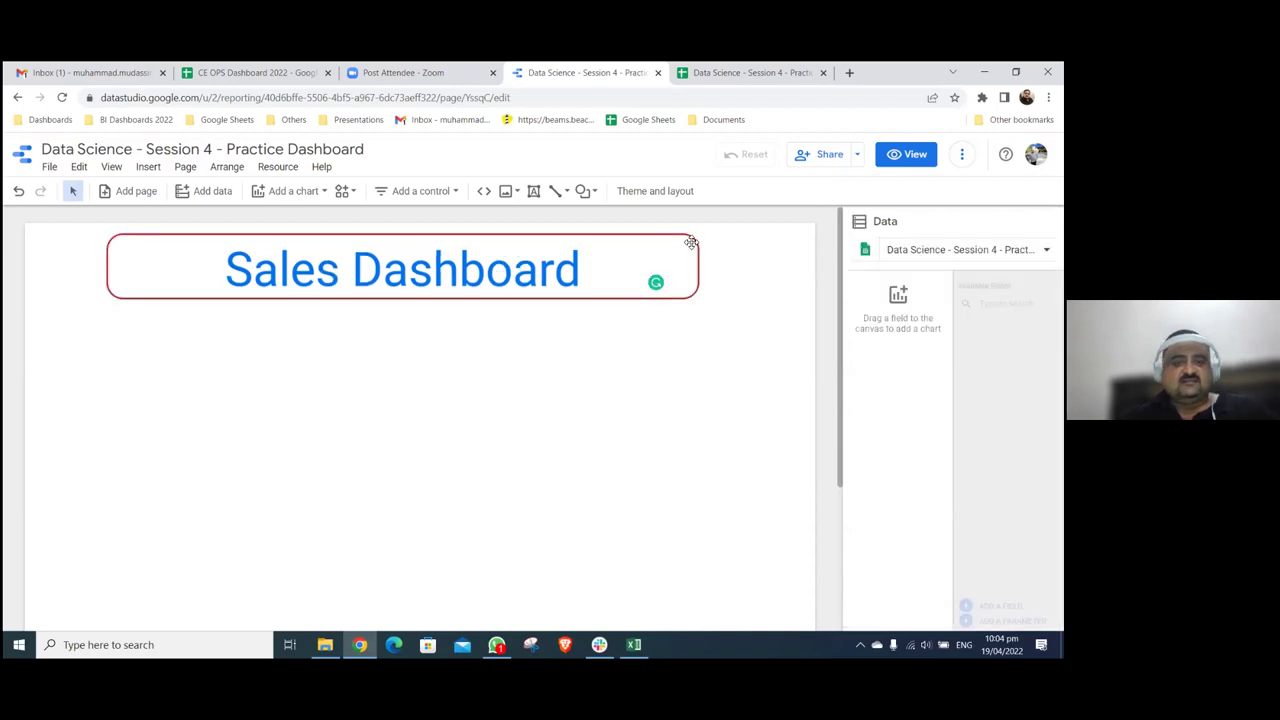
{"action": "left_click", "coordinate": [690, 243]}
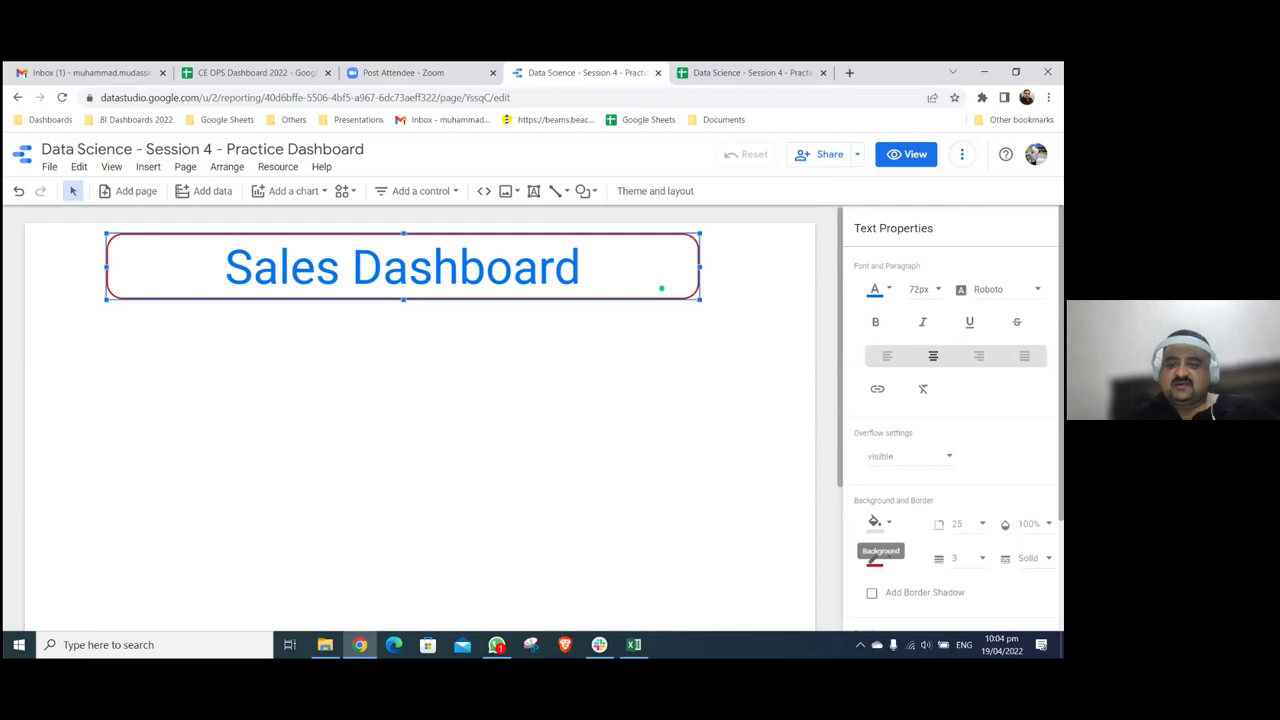
- Try yellow, then blue banner fills, and colour the title text orange
{"action": "left_click", "coordinate": [880, 558]}
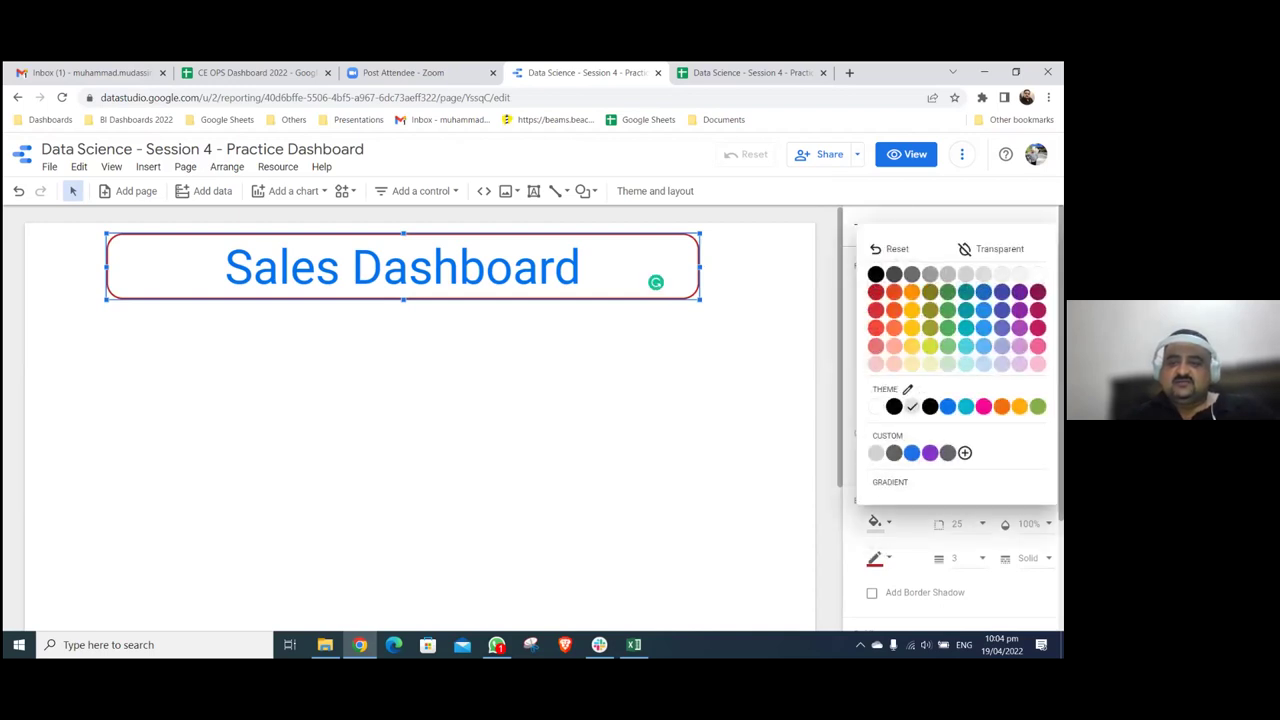
{"action": "left_click", "coordinate": [911, 327]}
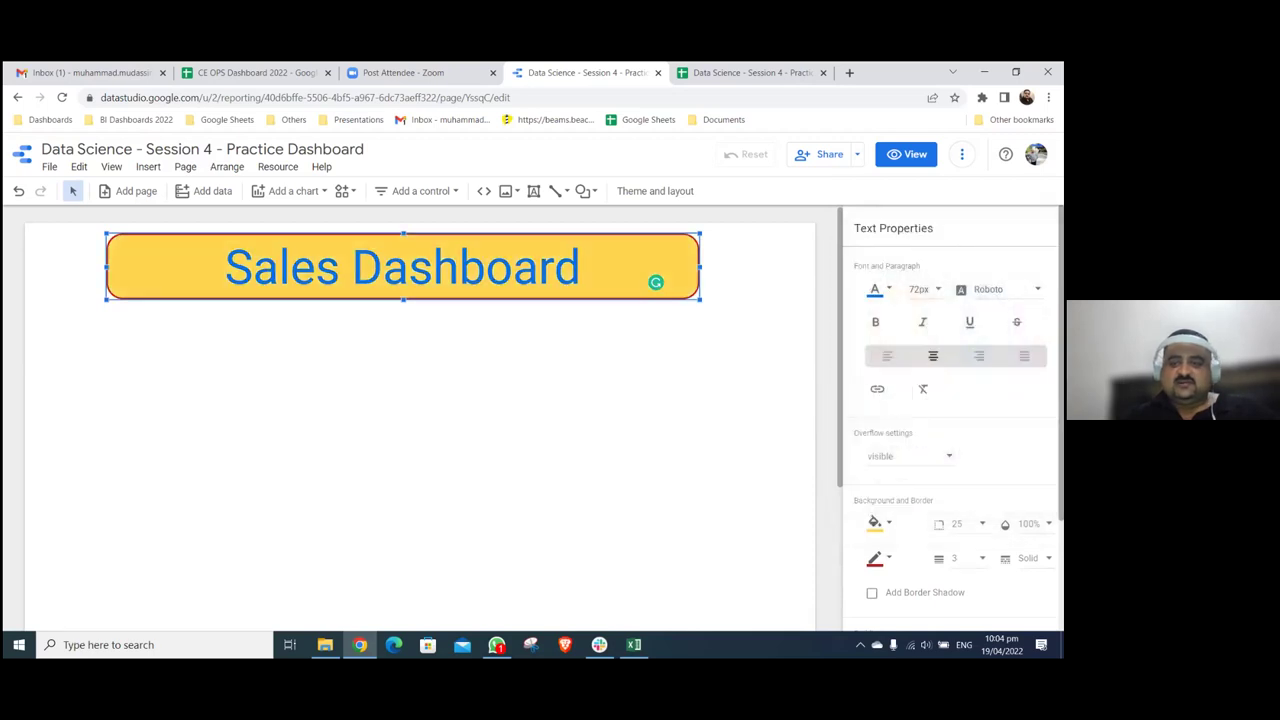
{"action": "left_click", "coordinate": [876, 522]}
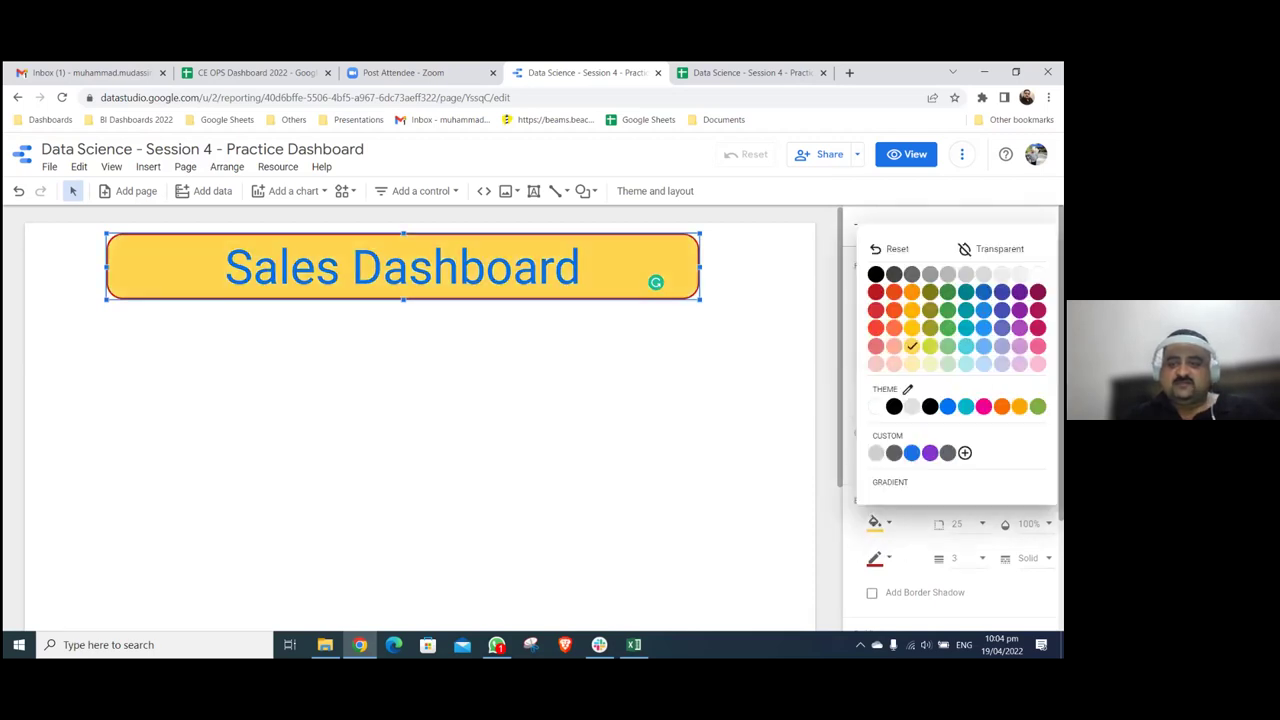
{"action": "left_click", "coordinate": [947, 406]}
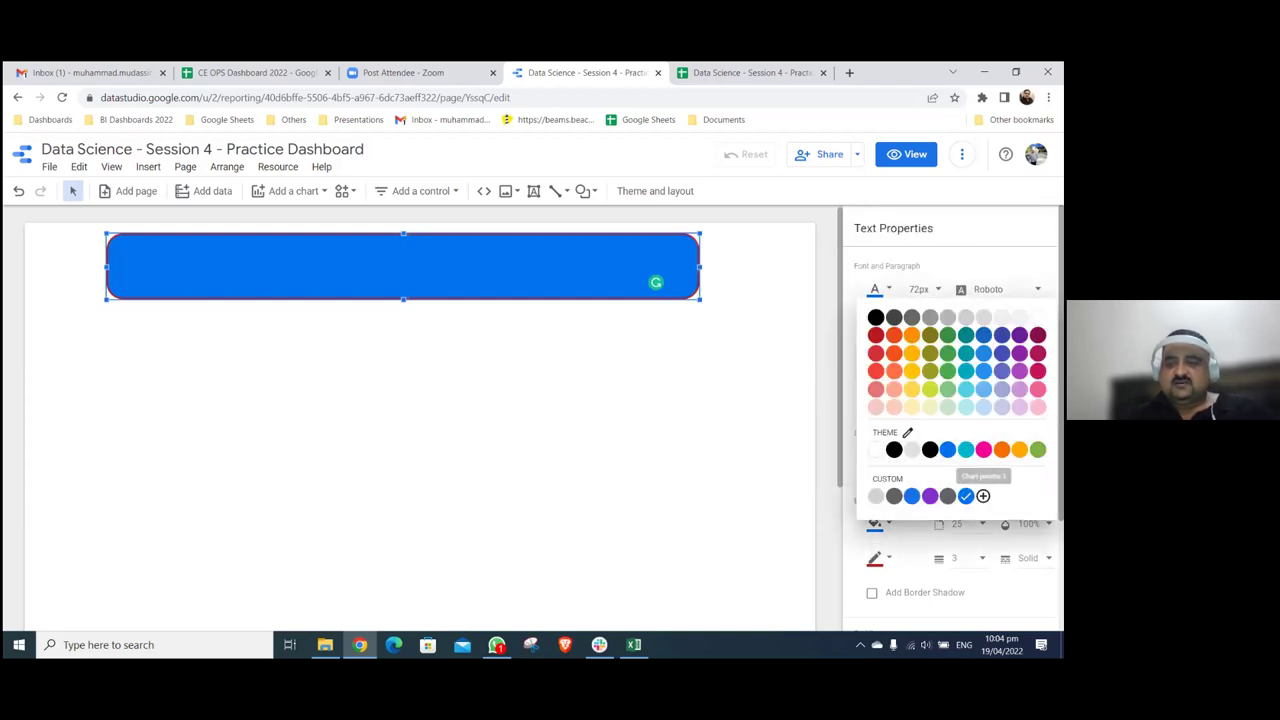
{"action": "left_click", "coordinate": [911, 335]}
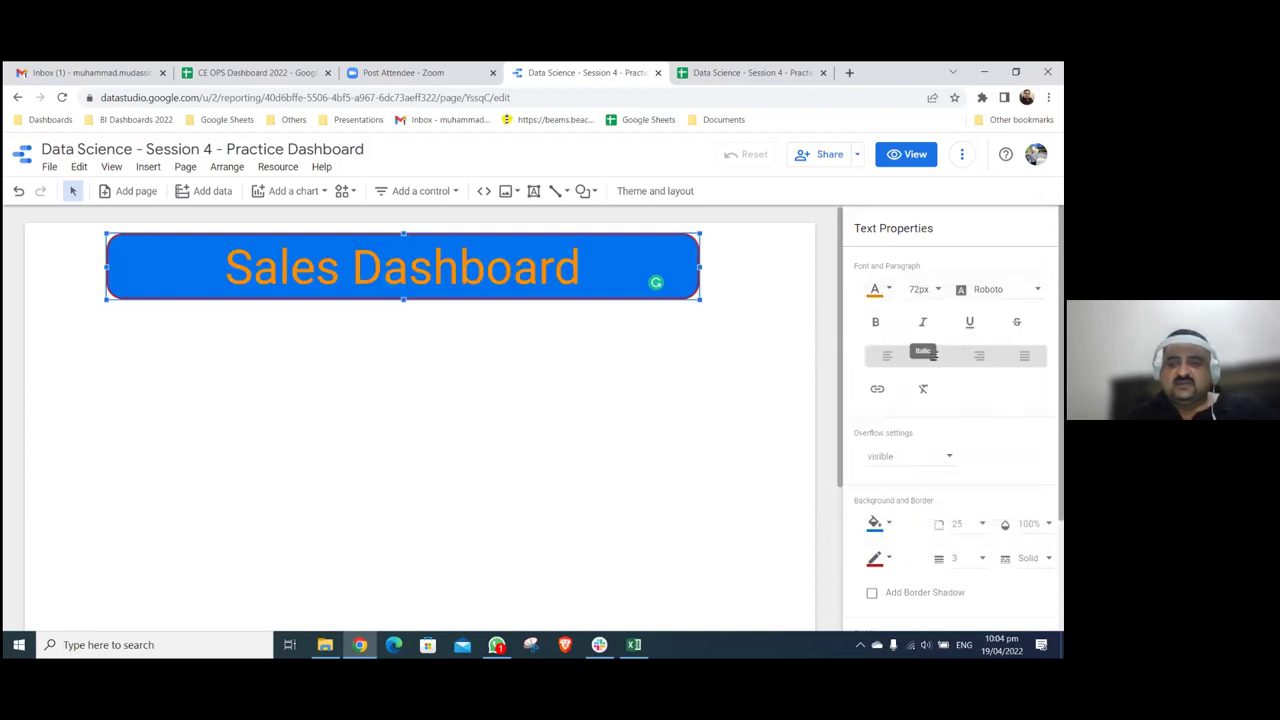
{"action": "left_click", "coordinate": [876, 290]}
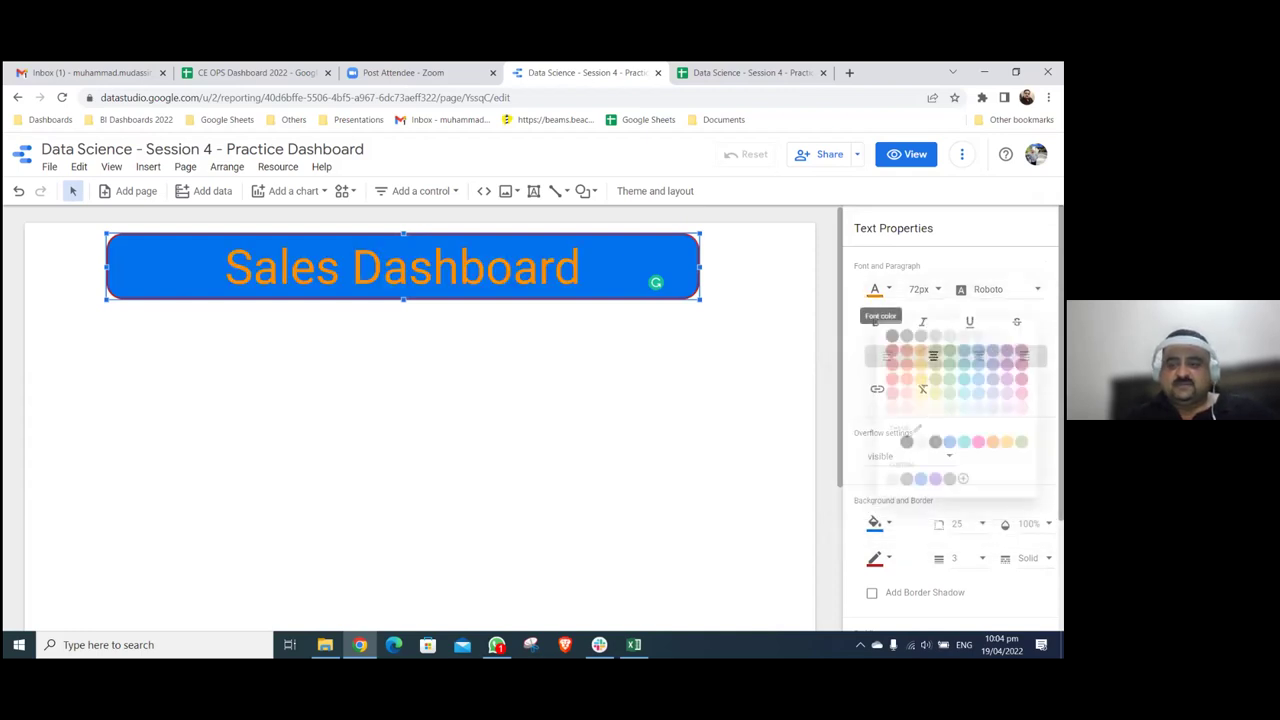
- Settle on a dark grey banner fill and orange title text after trying pink and indigo
{"action": "left_click", "coordinate": [876, 523]}
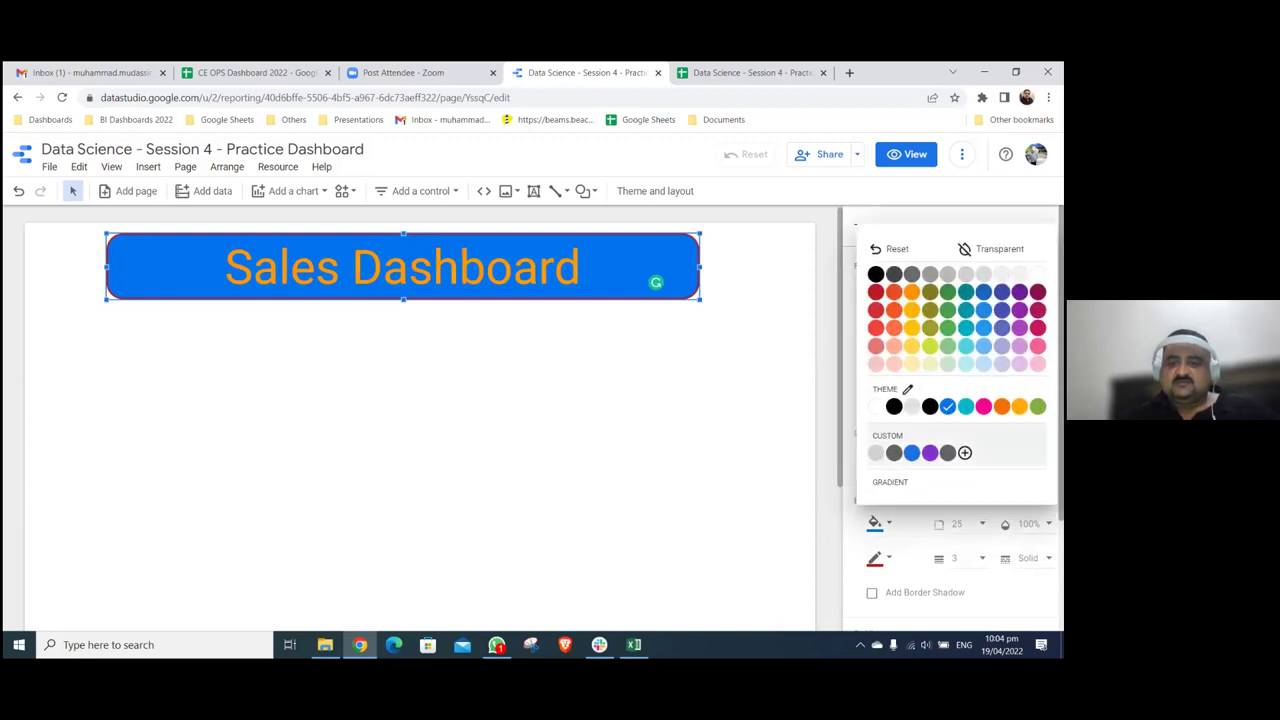
{"action": "left_click", "coordinate": [1038, 294]}
{"action": "left_click", "coordinate": [875, 523]}
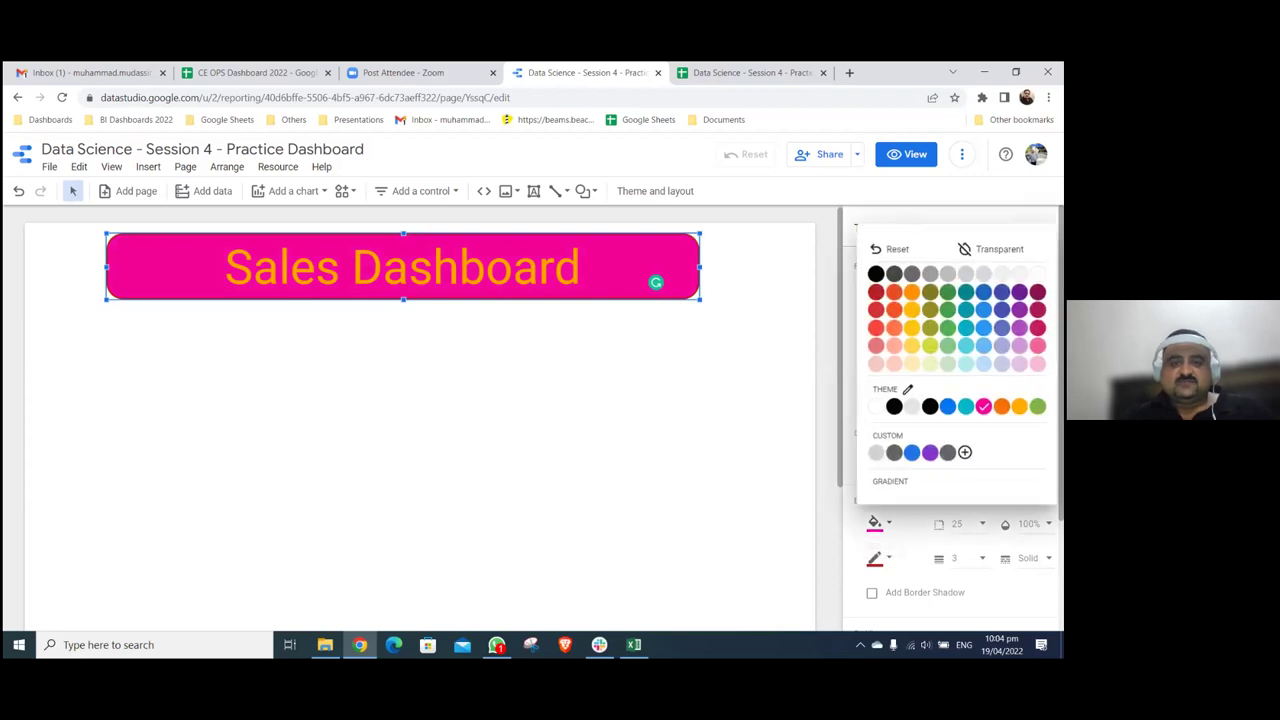
{"action": "left_click", "coordinate": [765, 359]}
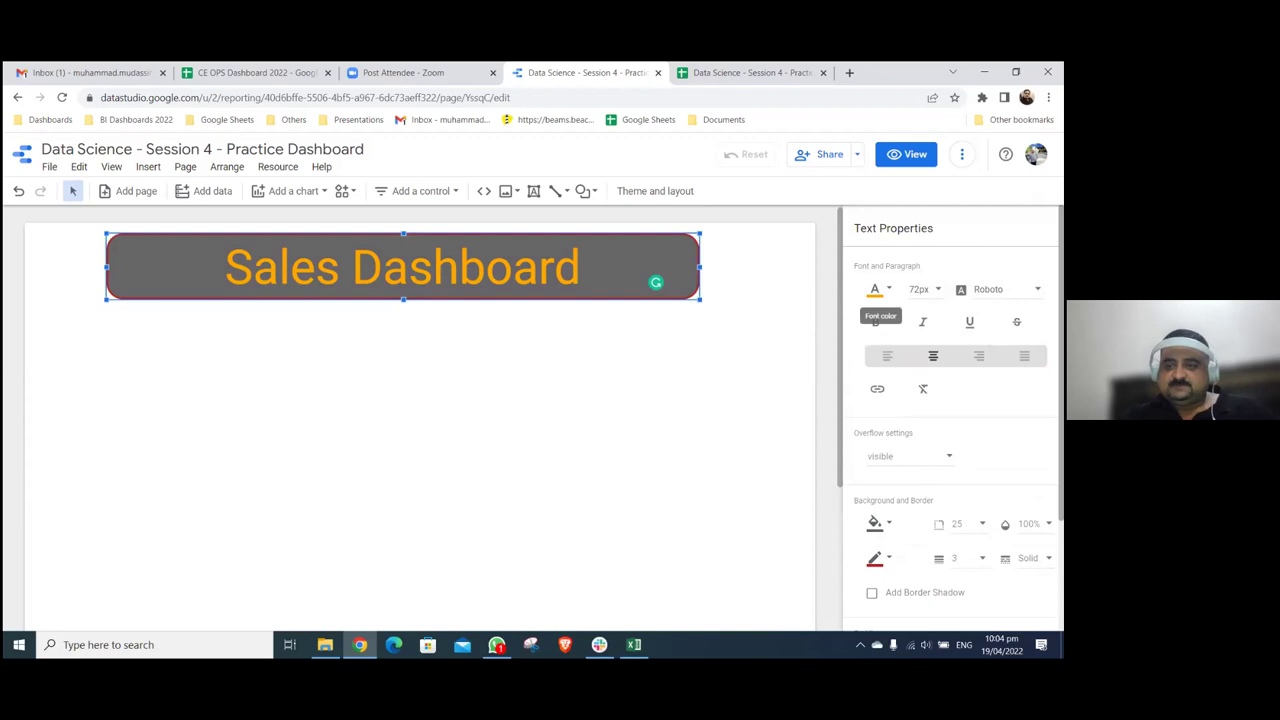
{"action": "left_click", "coordinate": [877, 289]}
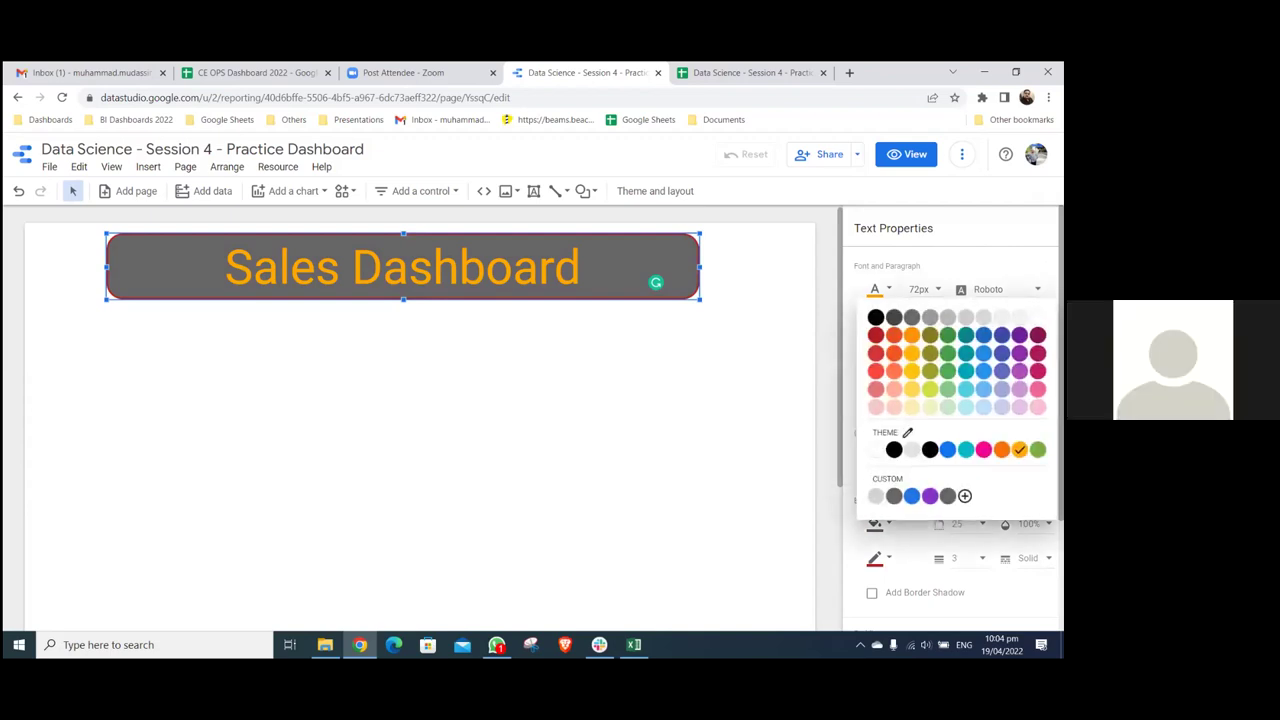
{"action": "left_click", "coordinate": [1001, 335]}
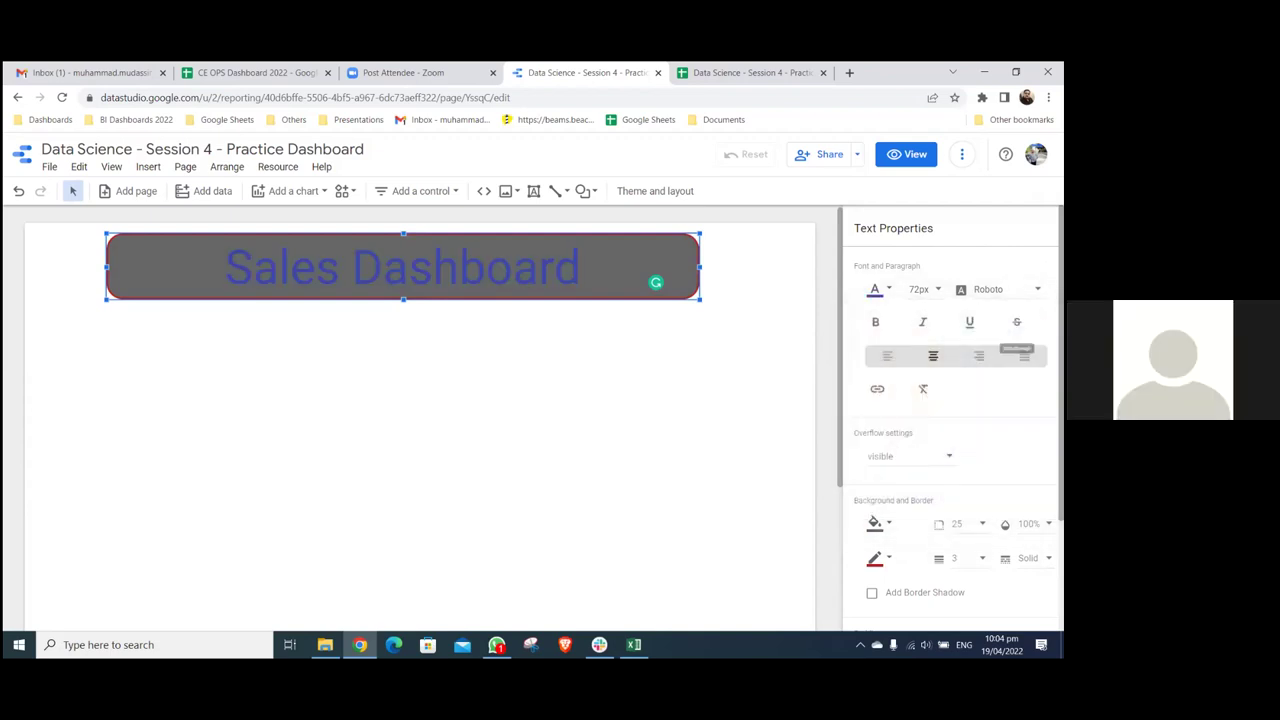
{"action": "left_click", "coordinate": [877, 289]}
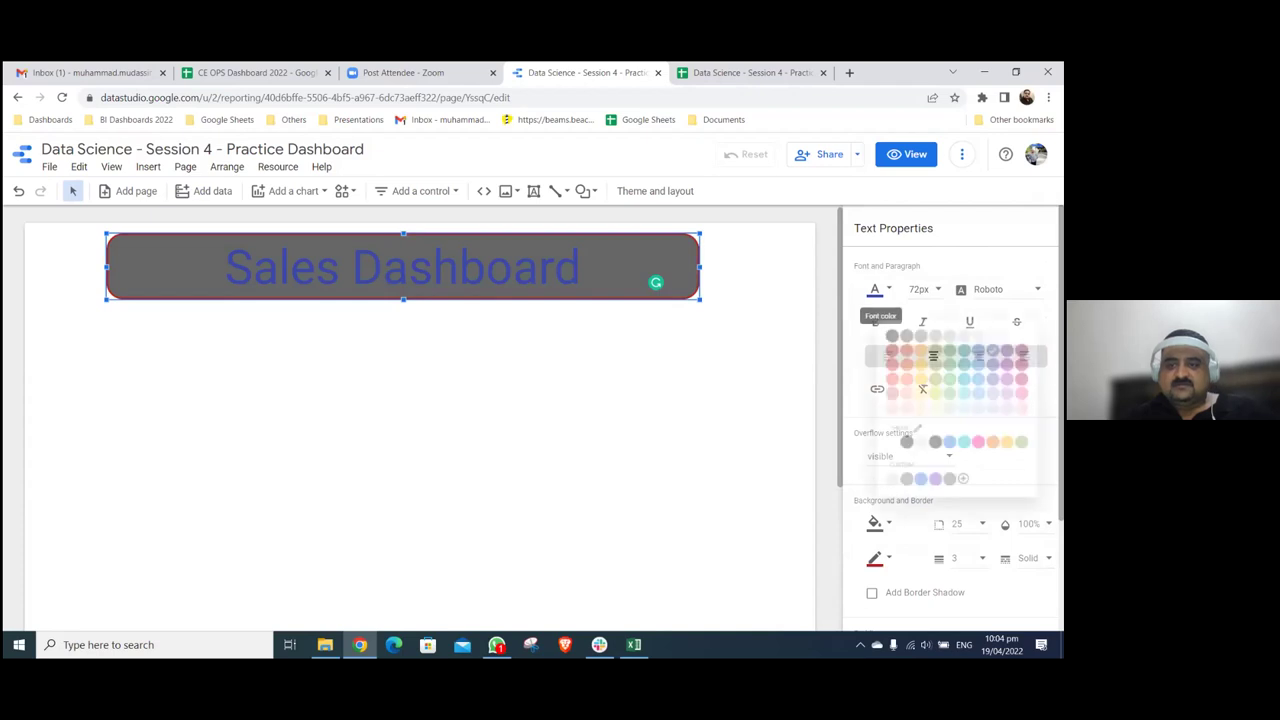
{"action": "left_click", "coordinate": [664, 350]}
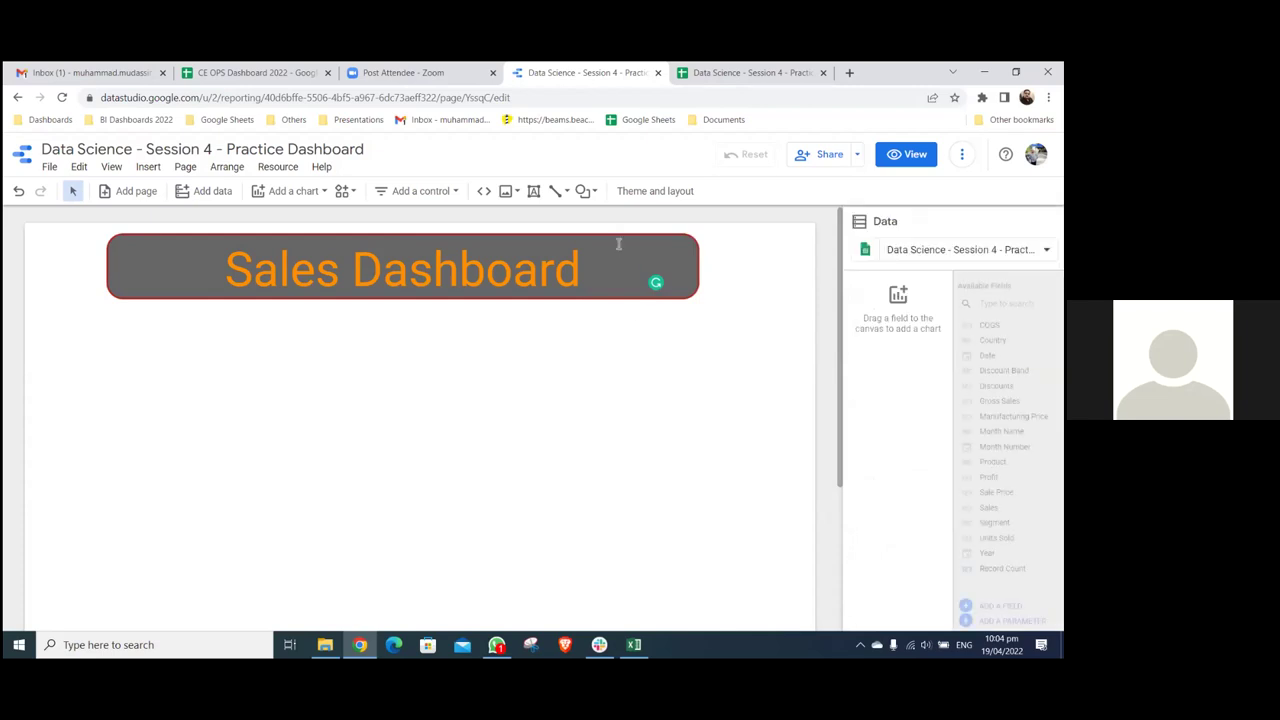
- Stretch the Sales Dashboard banner across the full page width
{"action": "left_click", "coordinate": [111, 266]}
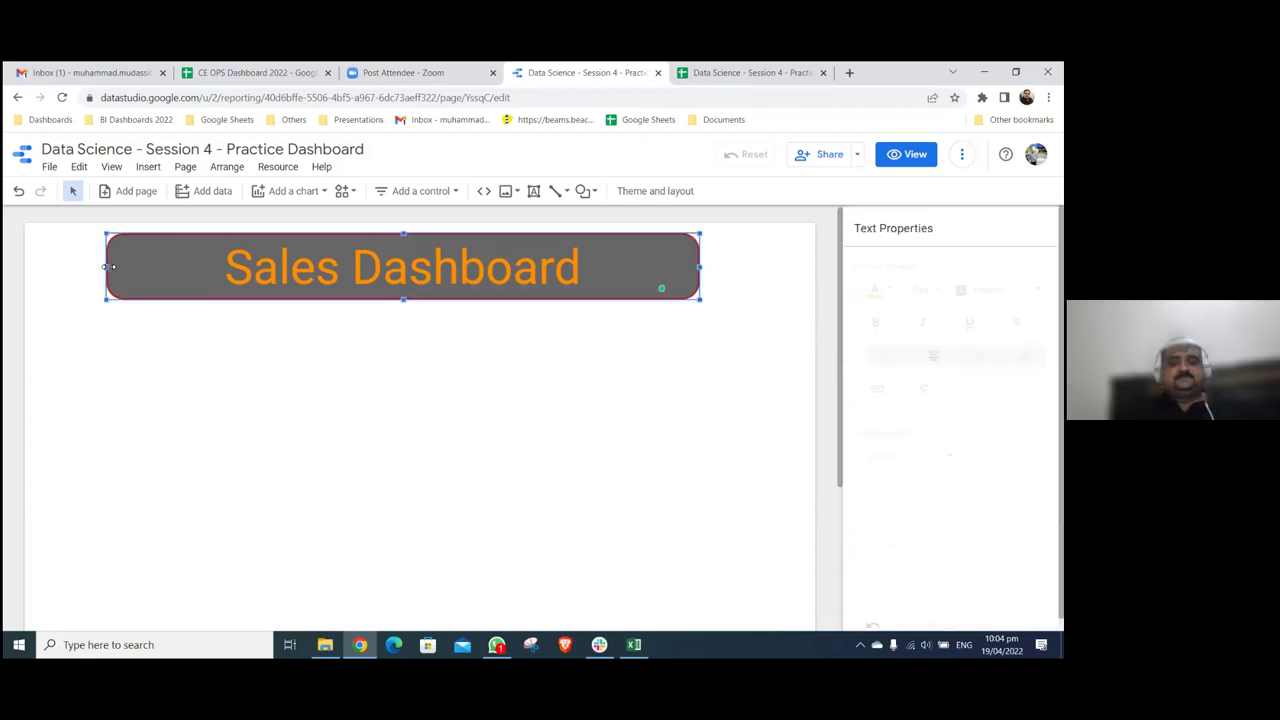
{"action": "key", "text": "ctrl+z"}
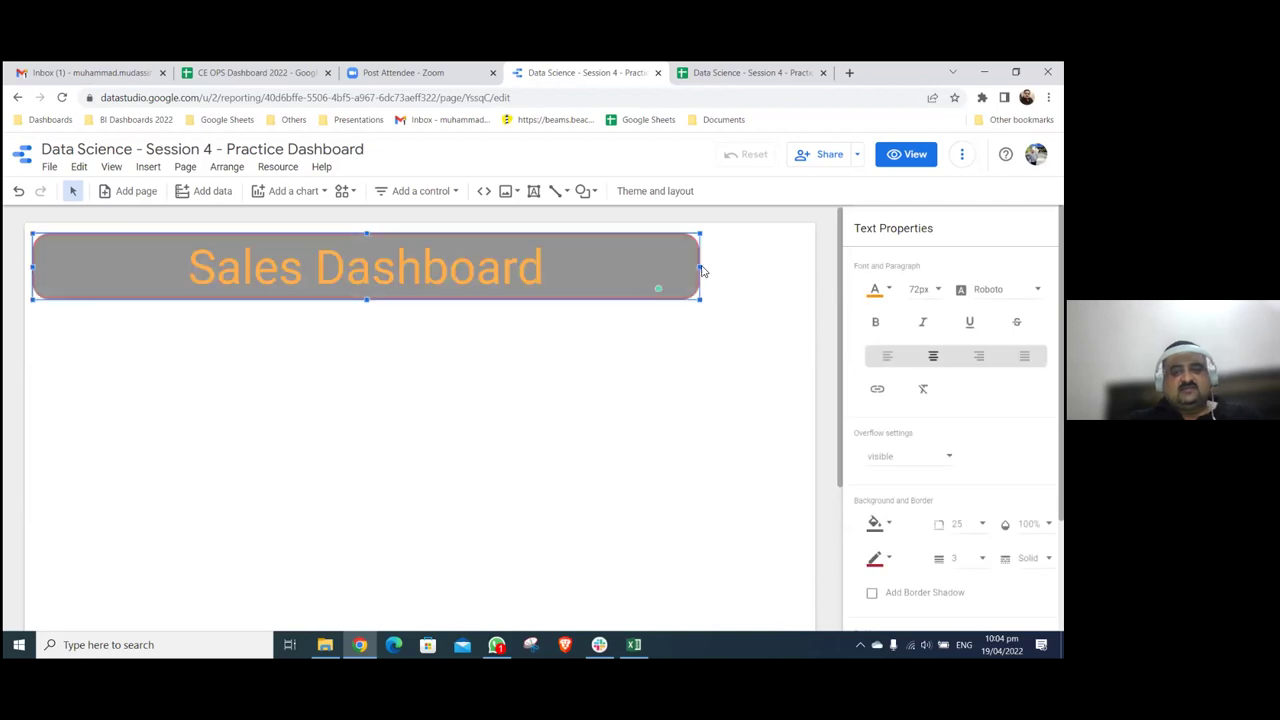
{"action": "left_click_drag", "start_coordinate": [803, 275], "coordinate": [803, 272]}
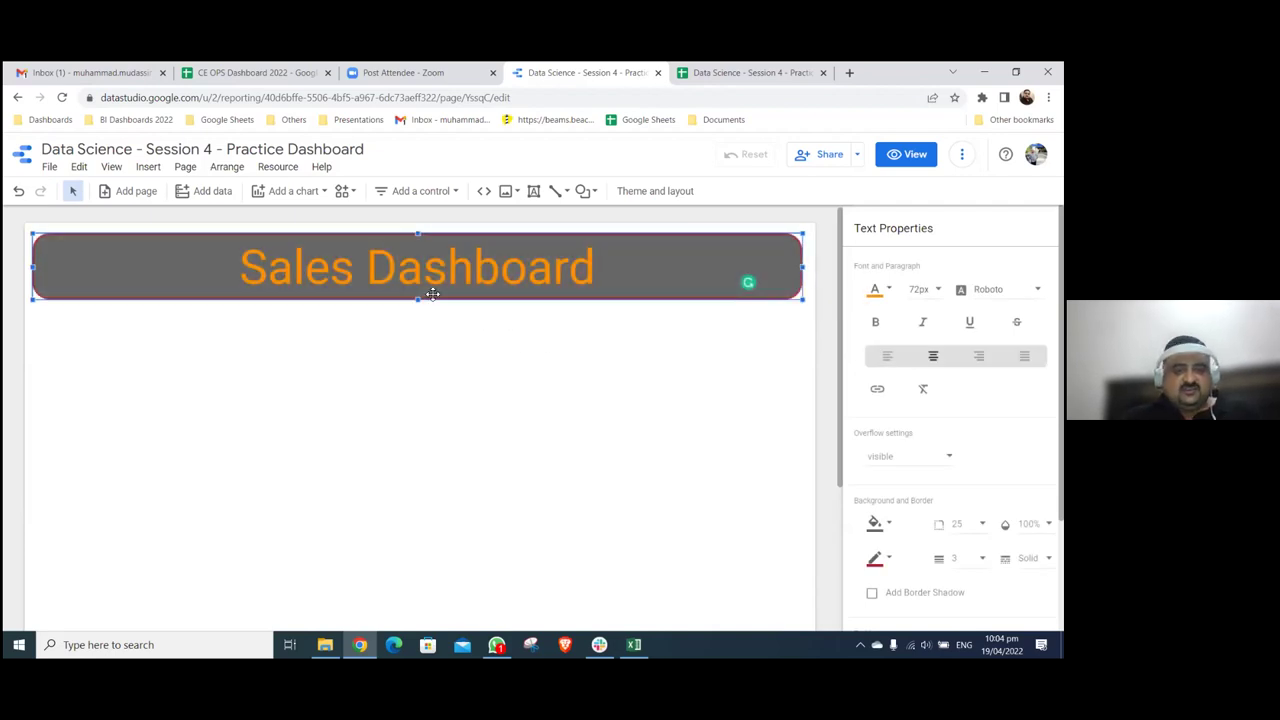
{"action": "key", "text": "Escape"}
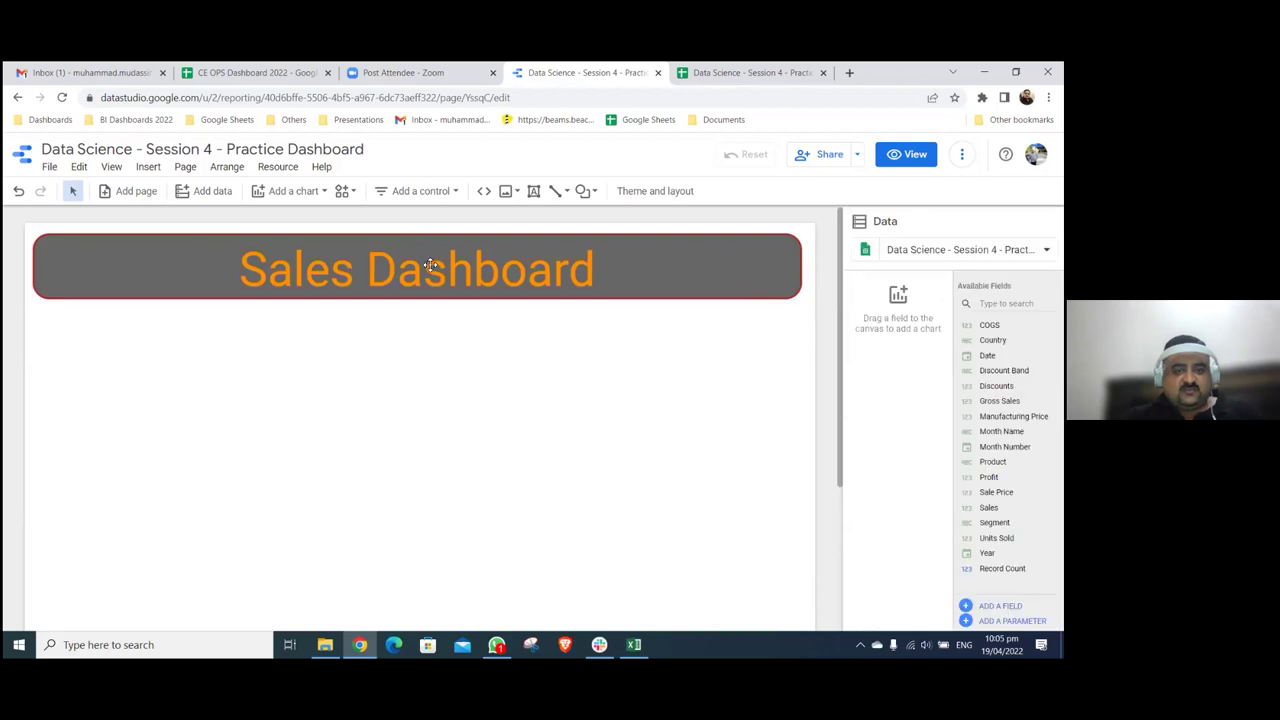
- Set the banner's top padding to 5px
{"action": "left_click", "coordinate": [756, 289]}
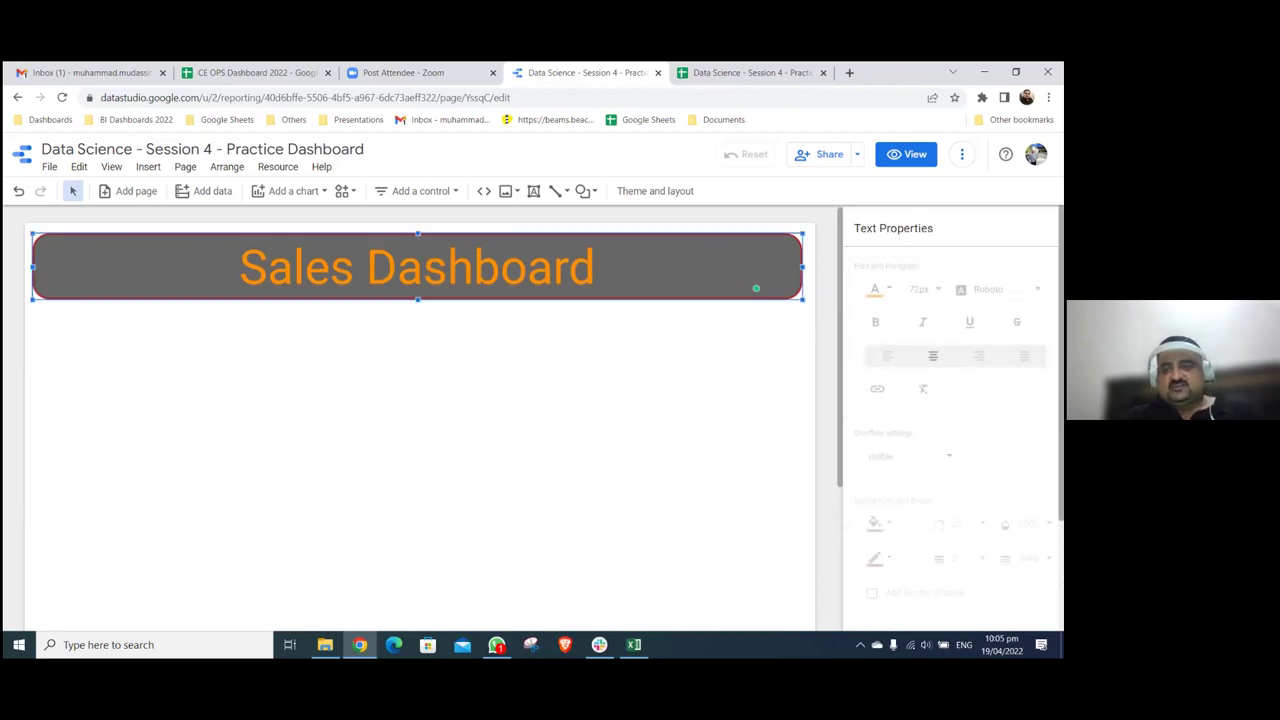
{"action": "scroll", "coordinate": [955, 400], "scroll_direction": "down", "scroll_amount": 3}
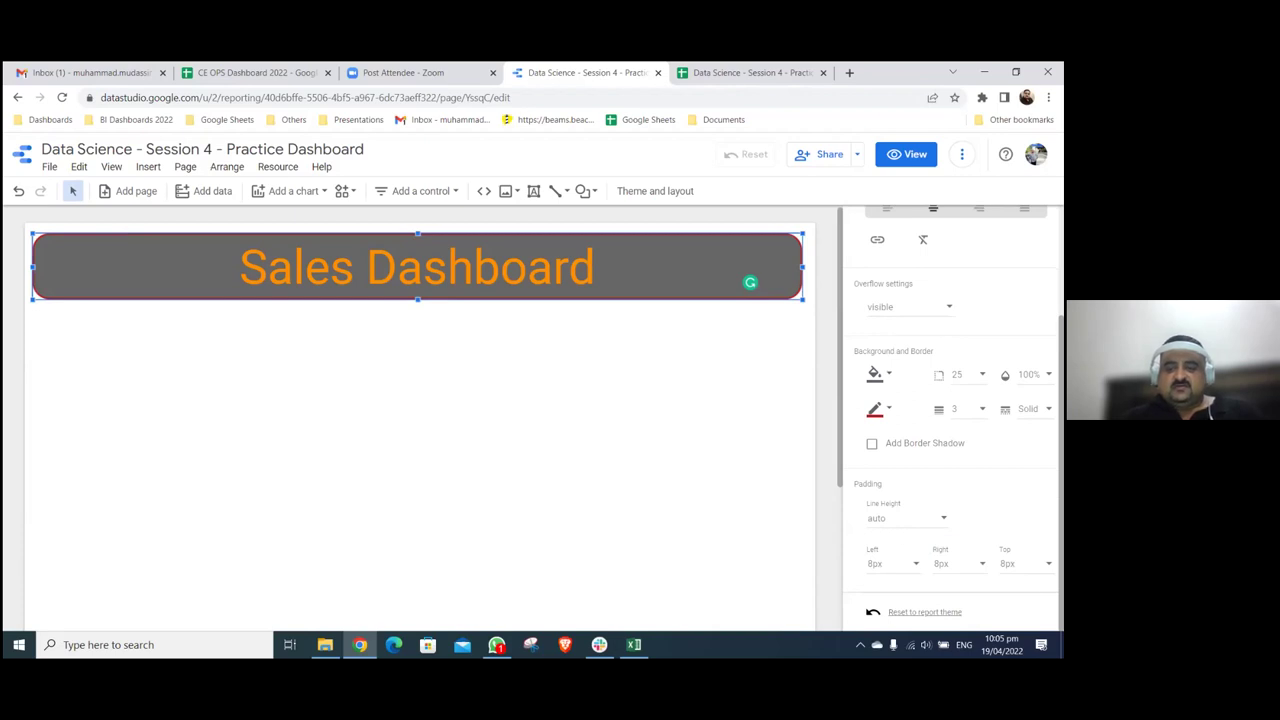
{"action": "left_click", "coordinate": [1030, 564]}
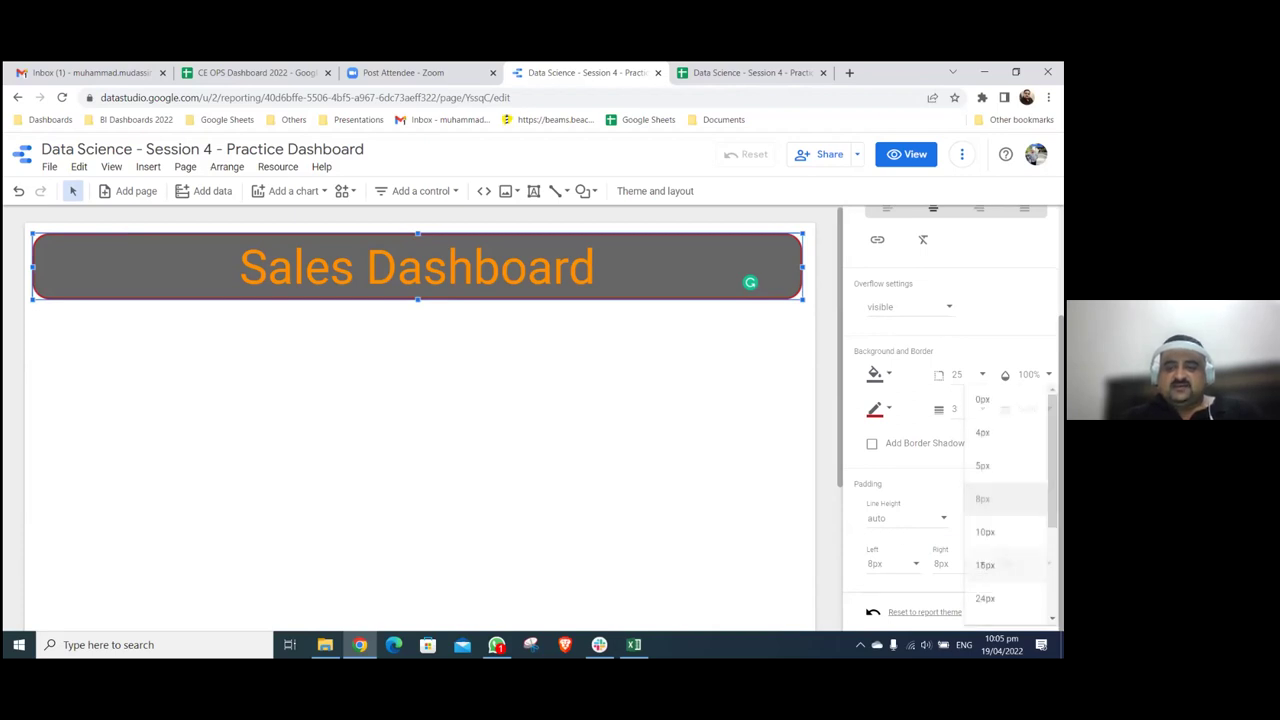
{"action": "left_click", "coordinate": [983, 465]}
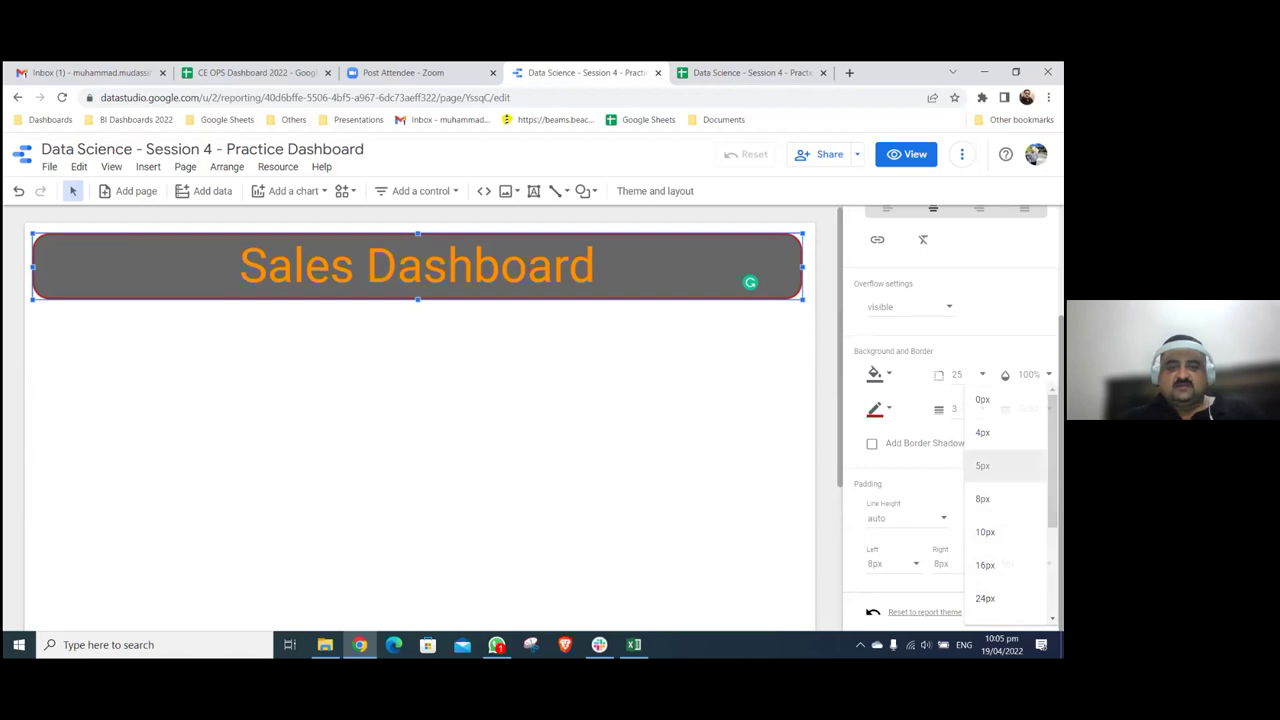
{"action": "left_click", "coordinate": [697, 417]}
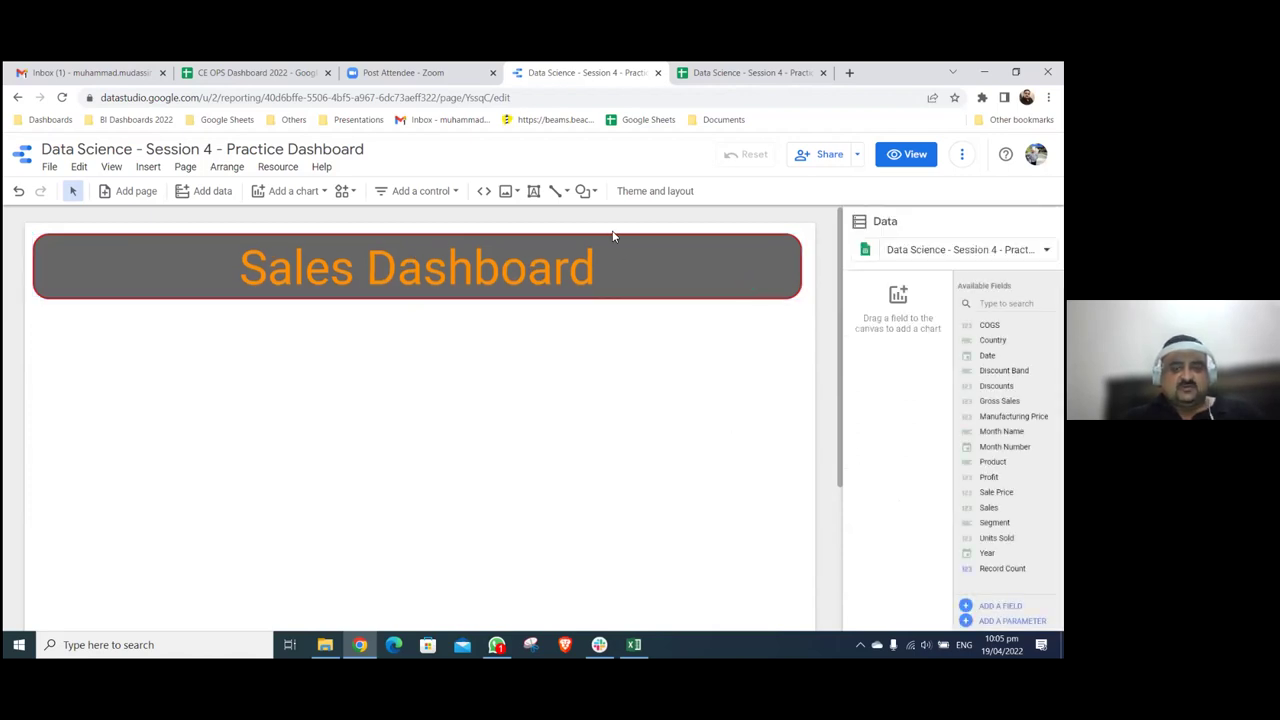
{"action": "left_click", "coordinate": [755, 287]}
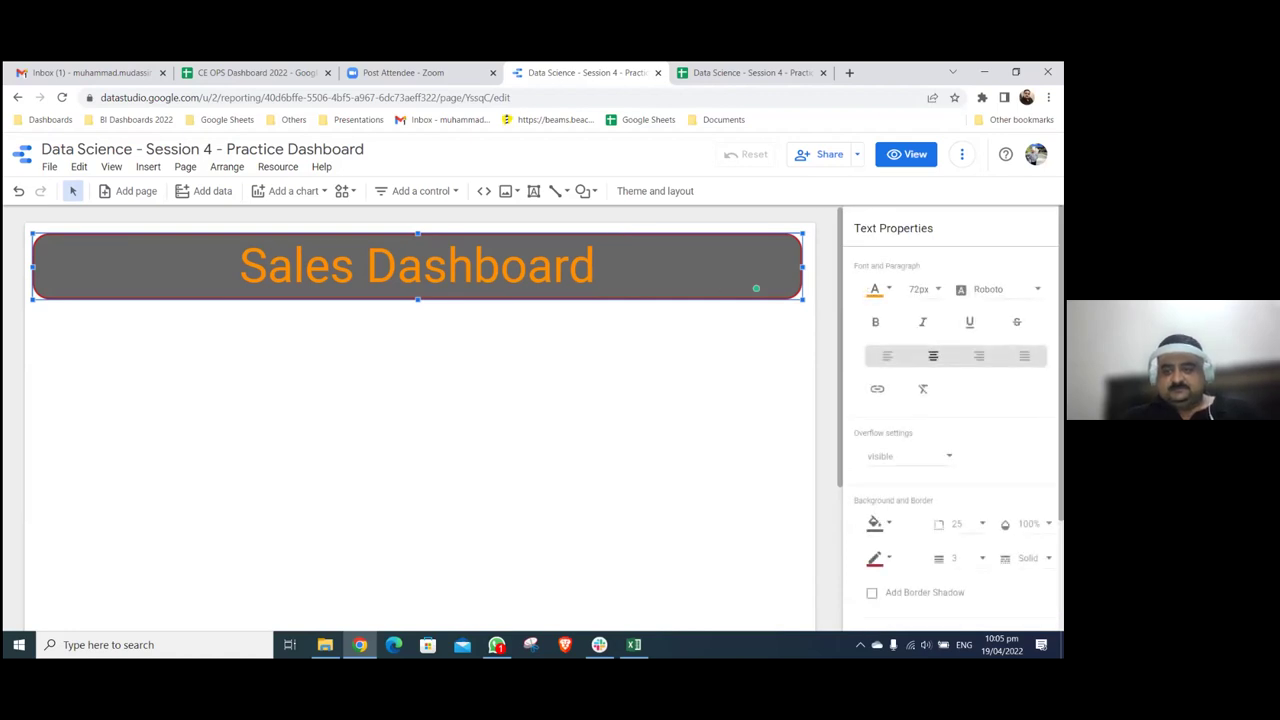
{"action": "scroll", "coordinate": [950, 420], "scroll_direction": "down", "scroll_amount": 3}
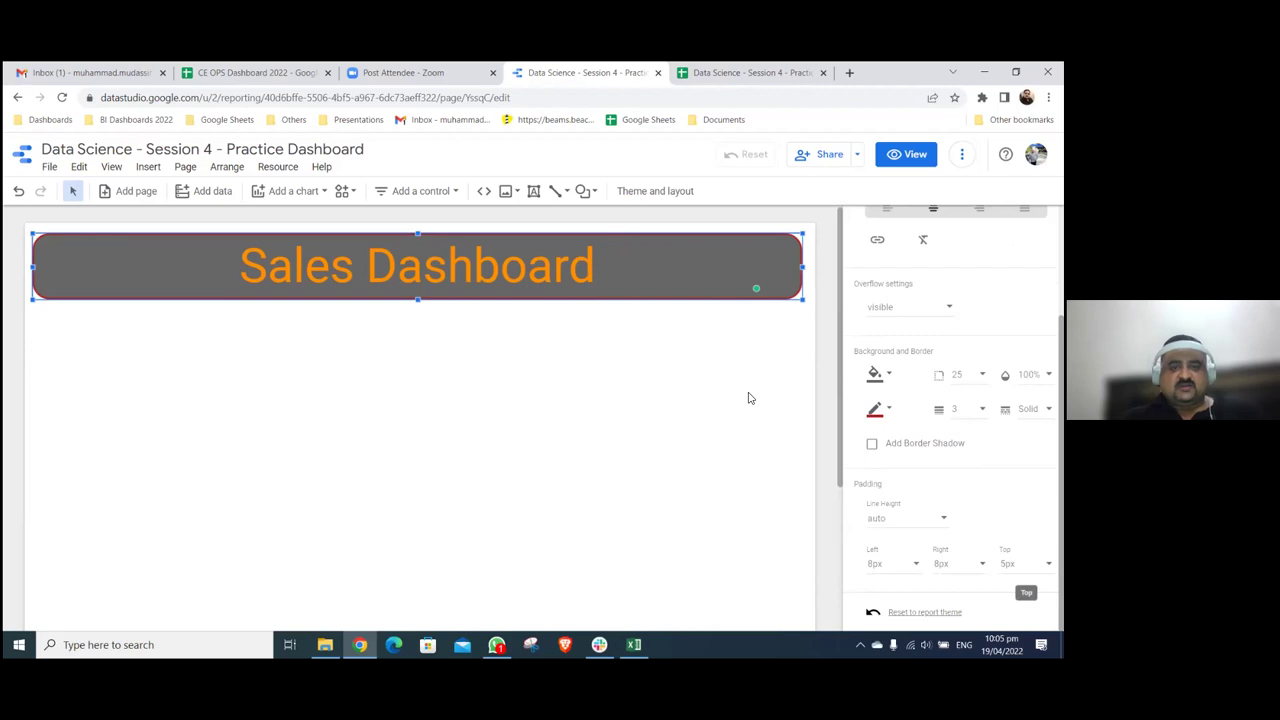
{"action": "left_click", "coordinate": [666, 378]}
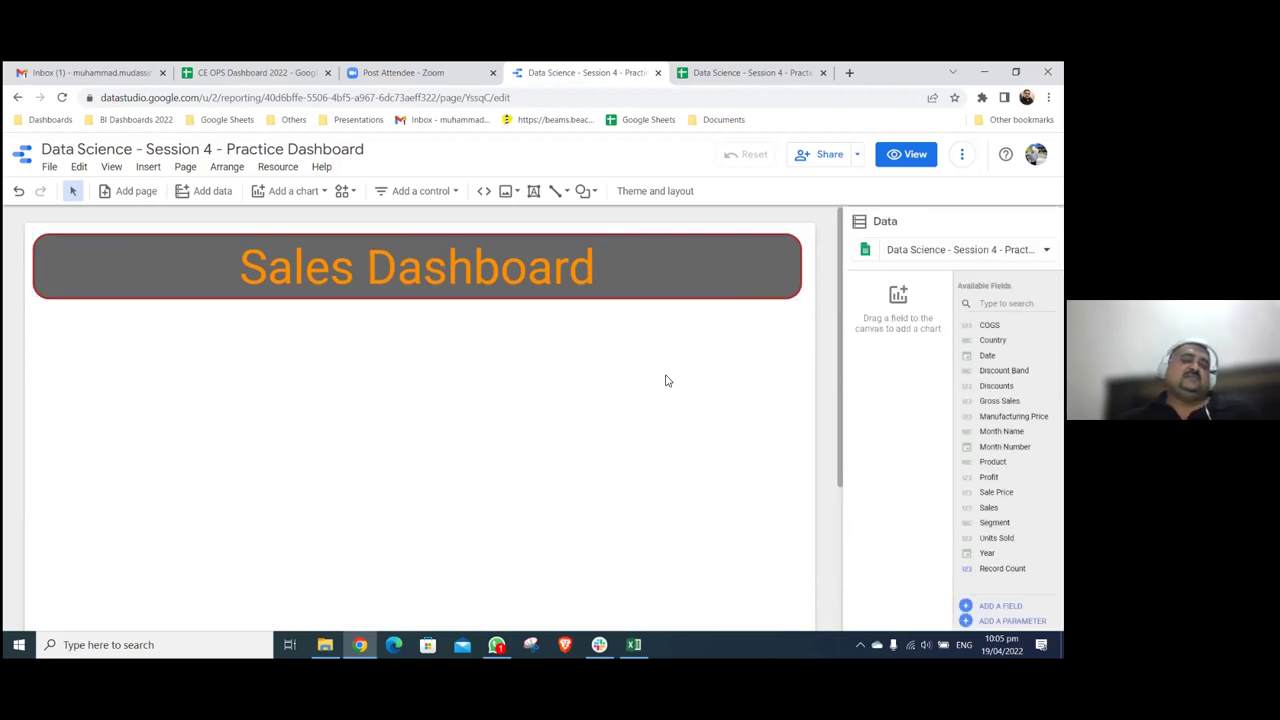
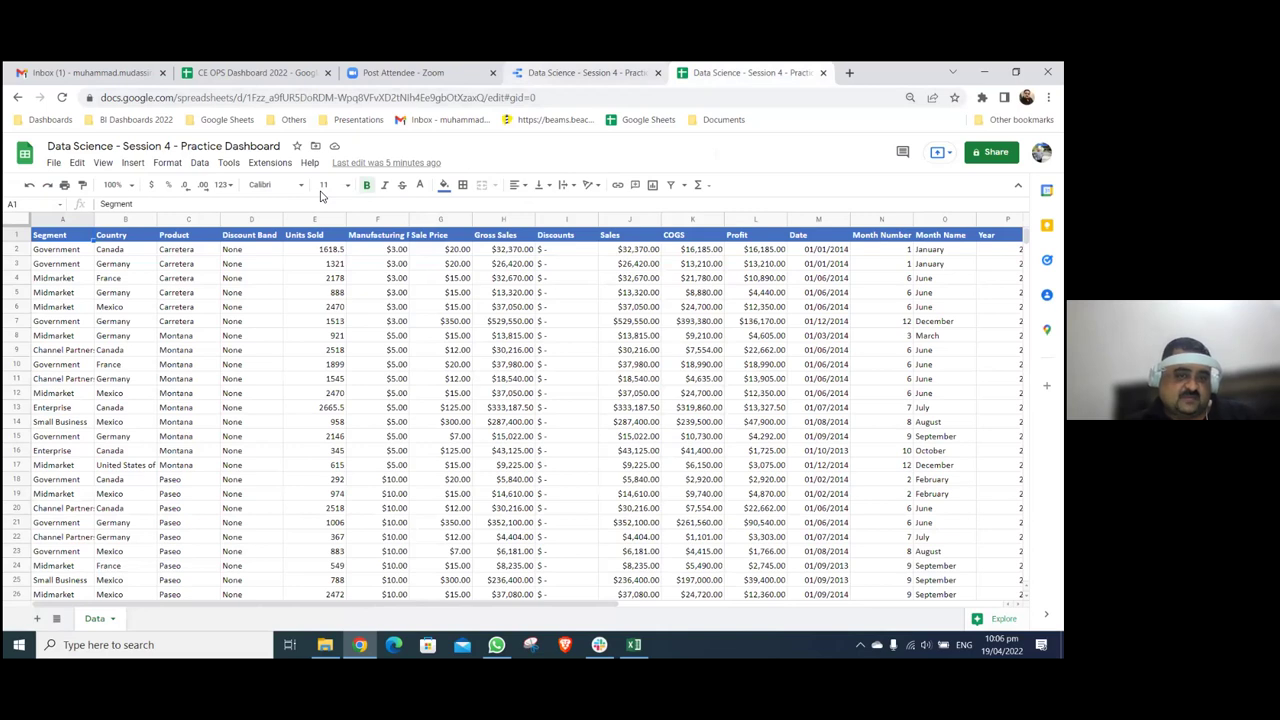
- Switch from the sales data sheet back to the Sales Dashboard report tab
{"action": "key", "text": "ctrl+shift+Tab"}
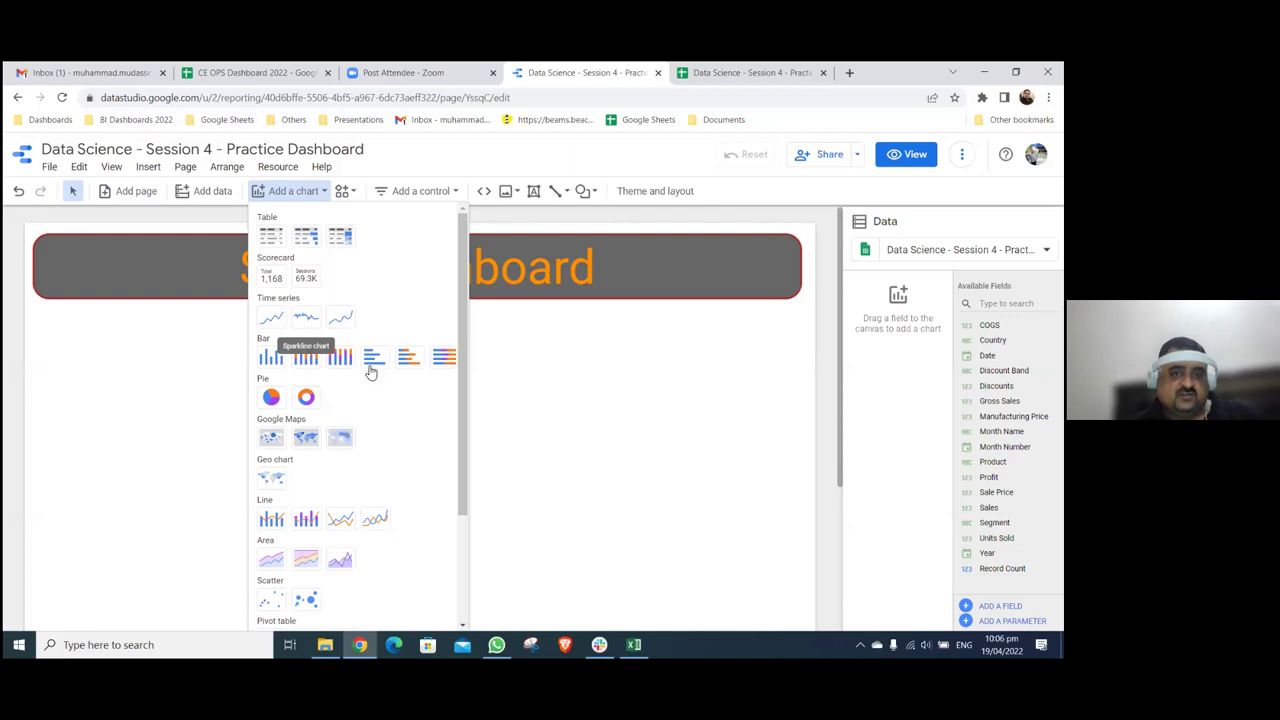
- Place a Record Count by Segment bar chart below the title and widen it rightward
{"action": "left_click", "coordinate": [272, 358]}
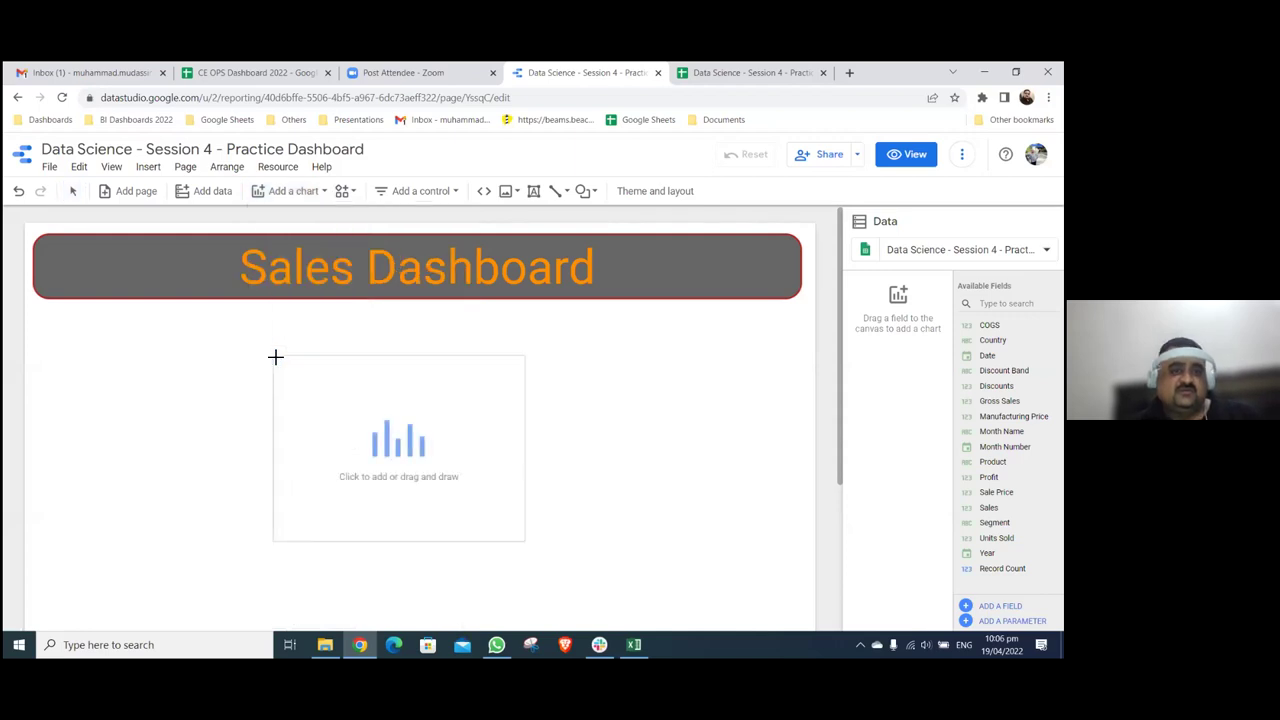
{"action": "key", "text": "Escape"}
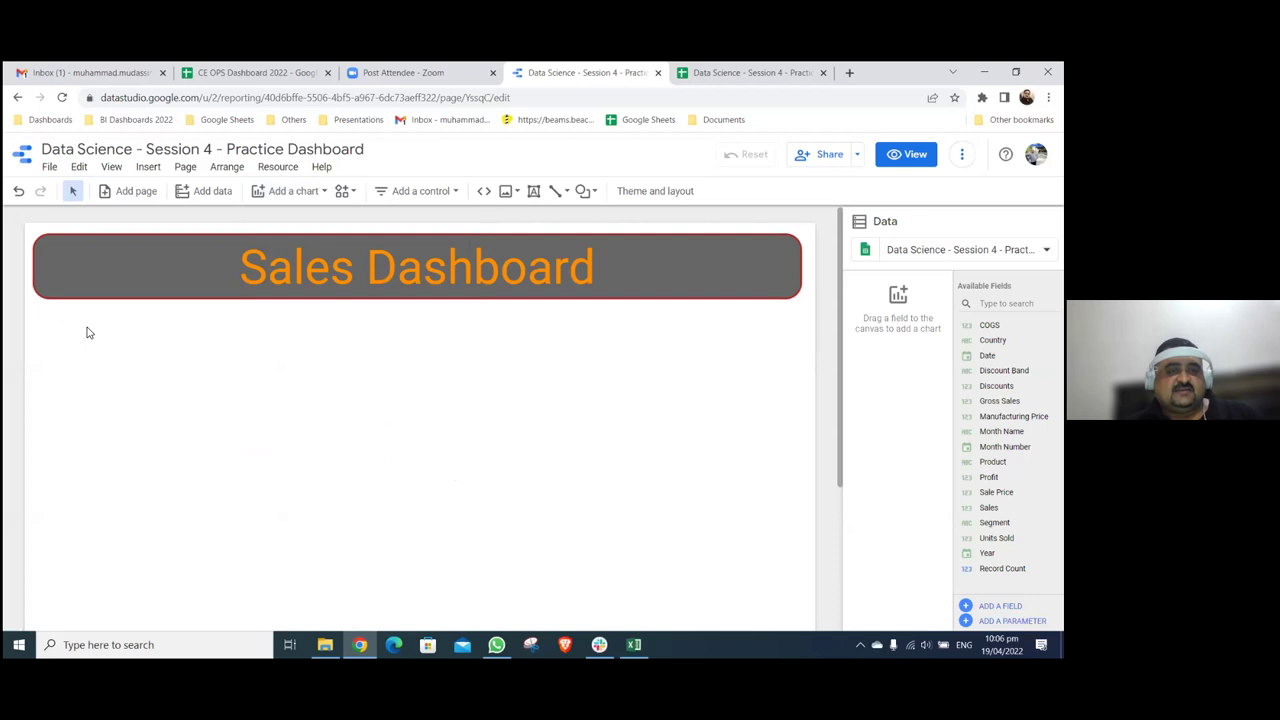
{"action": "left_click", "coordinate": [134, 360]}
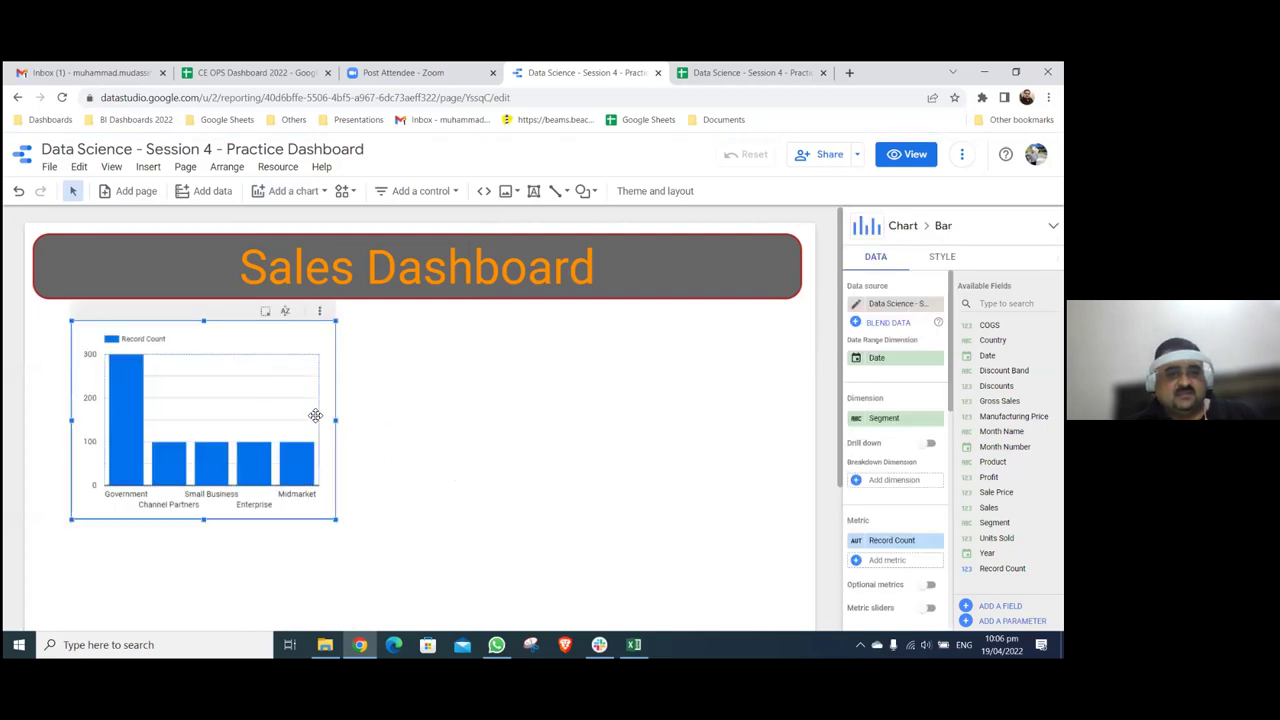
{"action": "left_click_drag", "start_coordinate": [336, 421], "coordinate": [770, 413]}
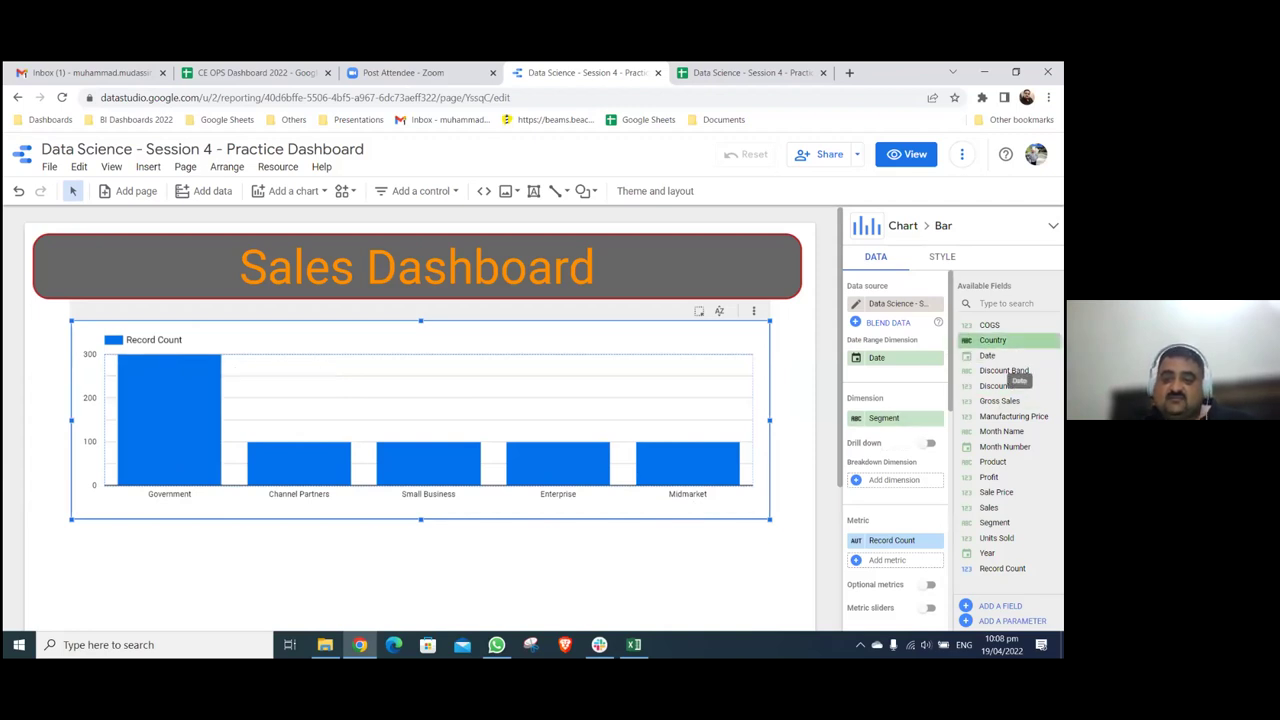
- Try Country and then Product as the chart dimension, then set it back to Segment
{"action": "left_click", "coordinate": [888, 418]}
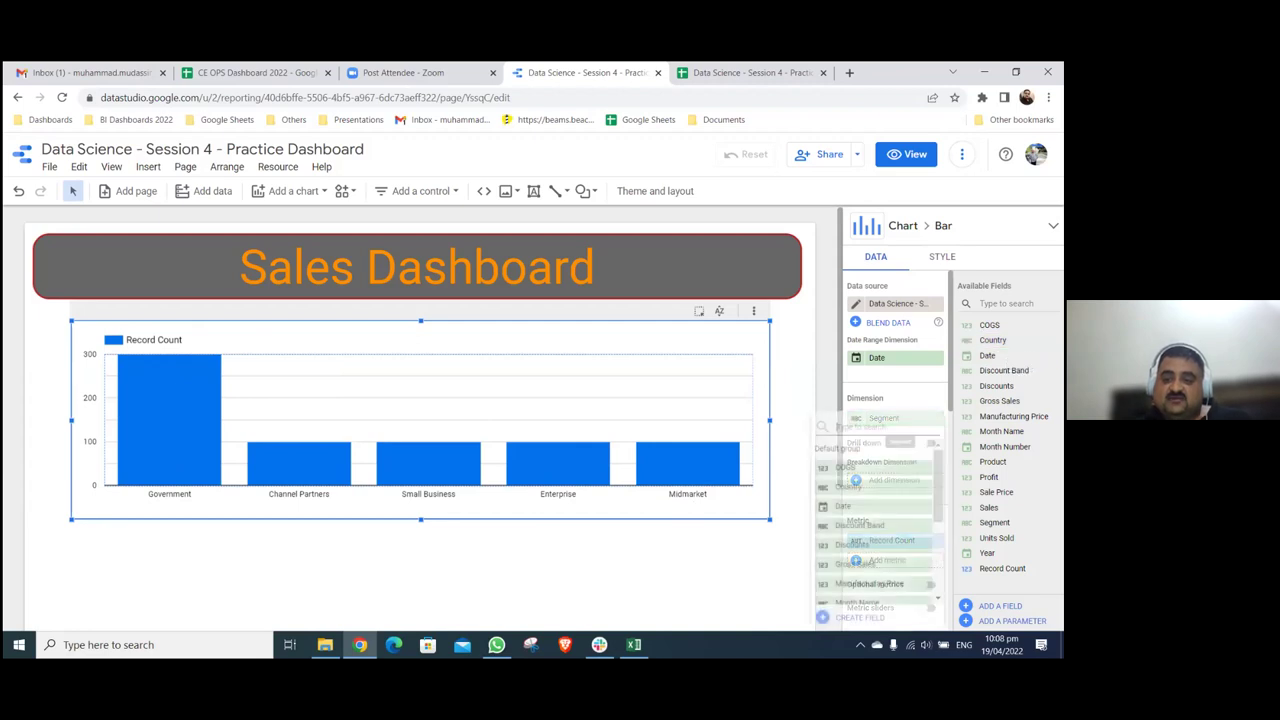
{"action": "left_click", "coordinate": [860, 487]}
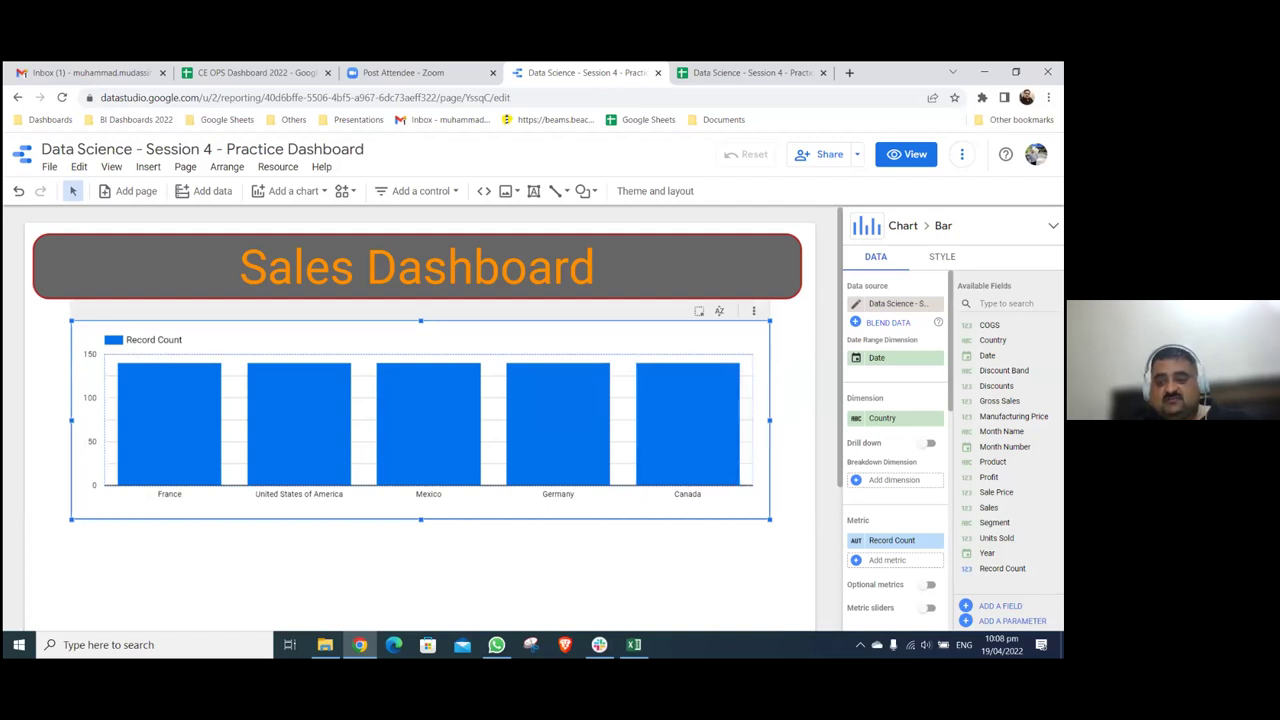
{"action": "left_click", "coordinate": [885, 418]}
{"action": "scroll", "coordinate": [875, 525], "scroll_direction": "down", "scroll_amount": 2}
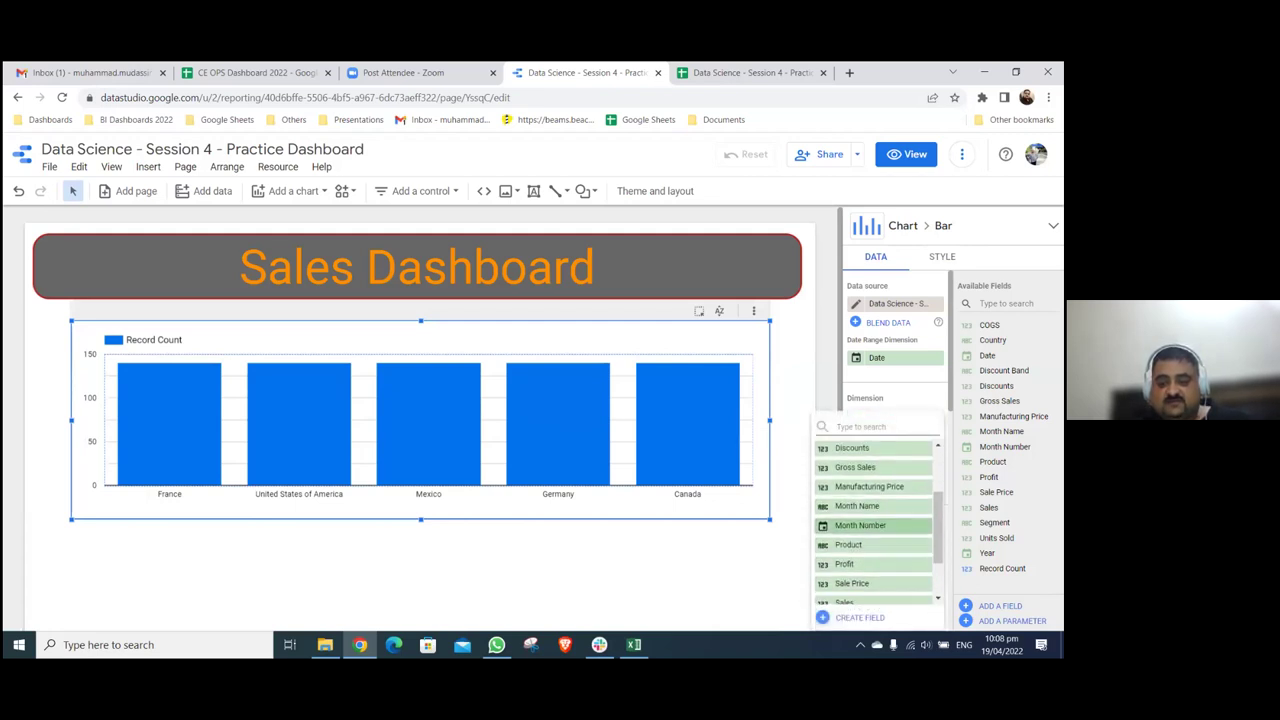
{"action": "left_click", "coordinate": [855, 544]}
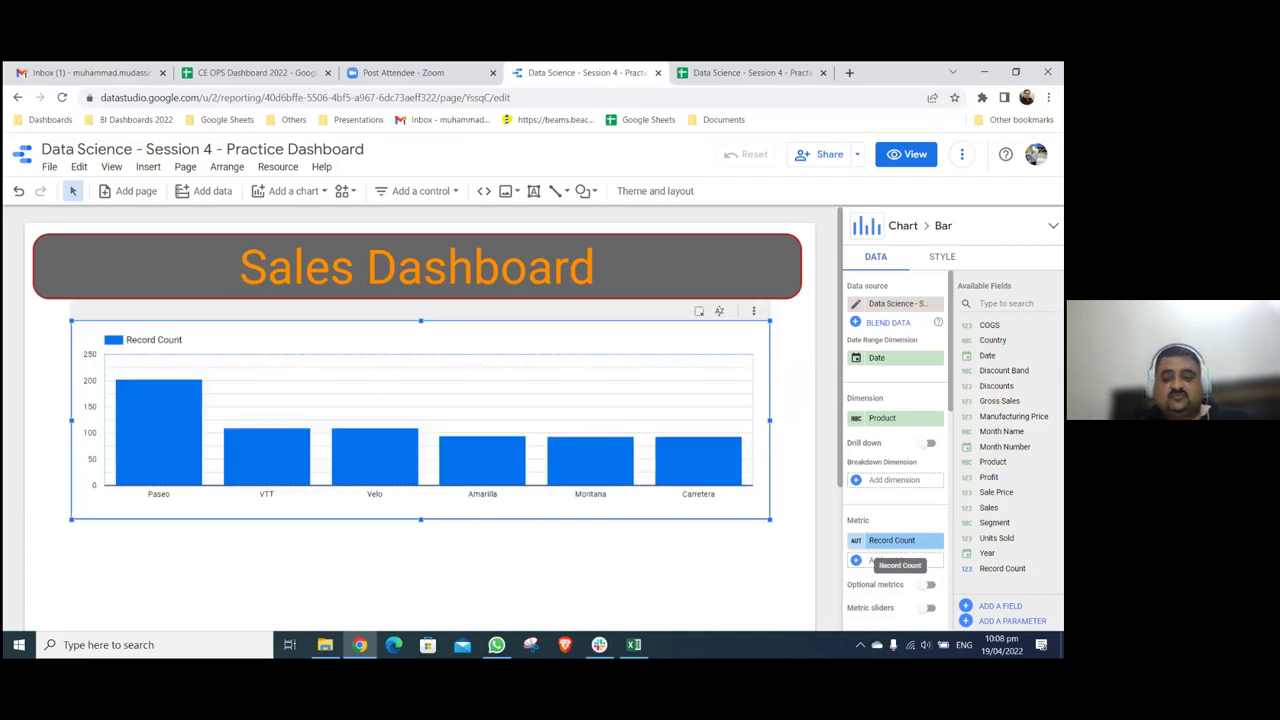
{"action": "left_click", "coordinate": [885, 418]}
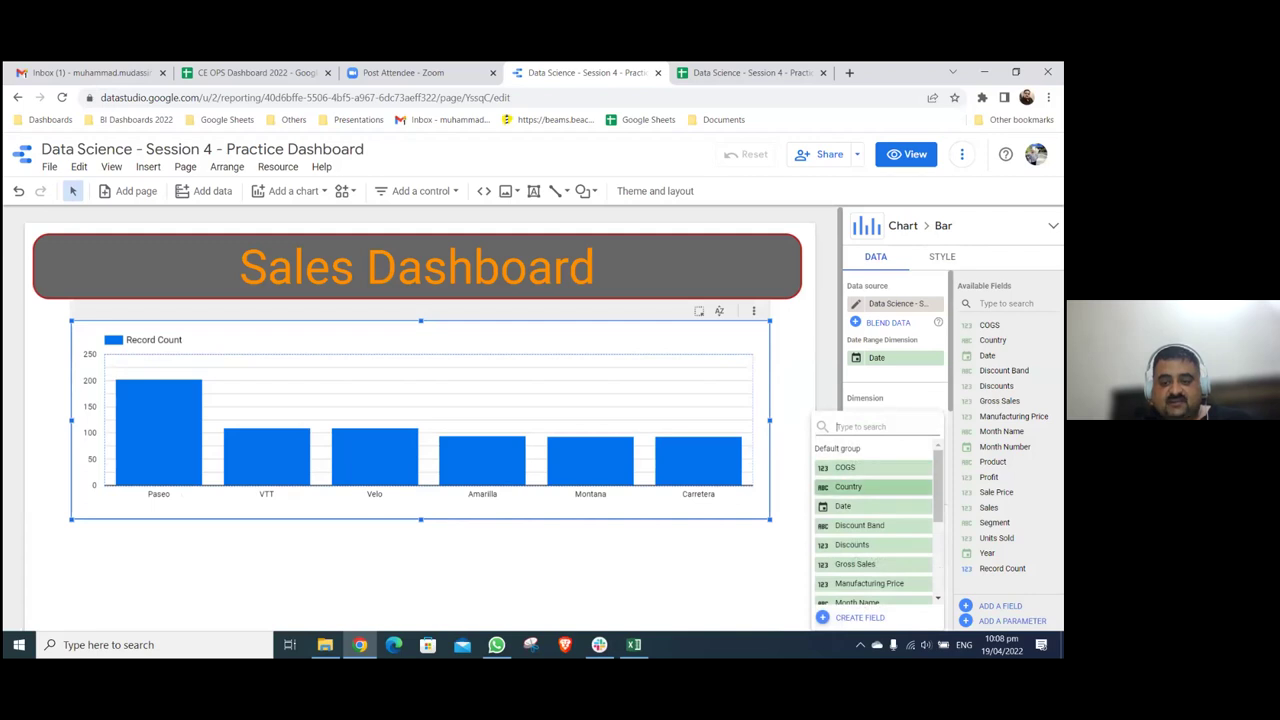
{"action": "type", "text": "seg"}
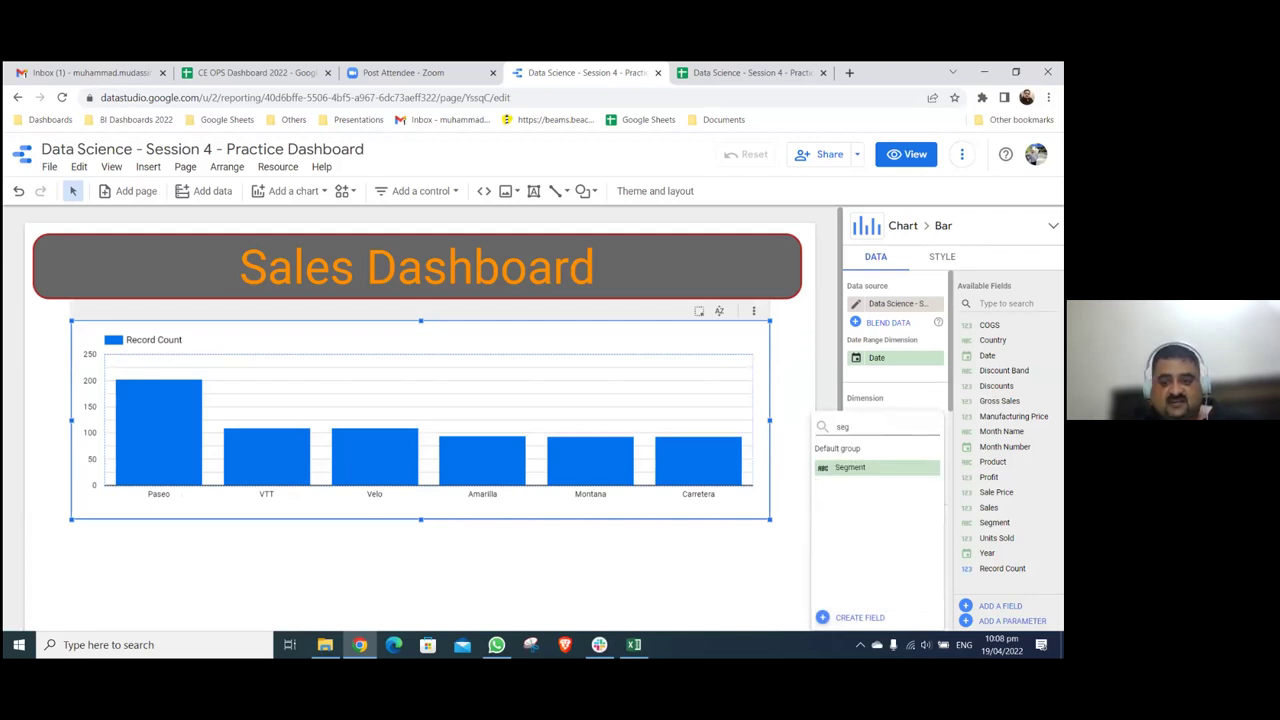
{"action": "key", "text": "Return"}
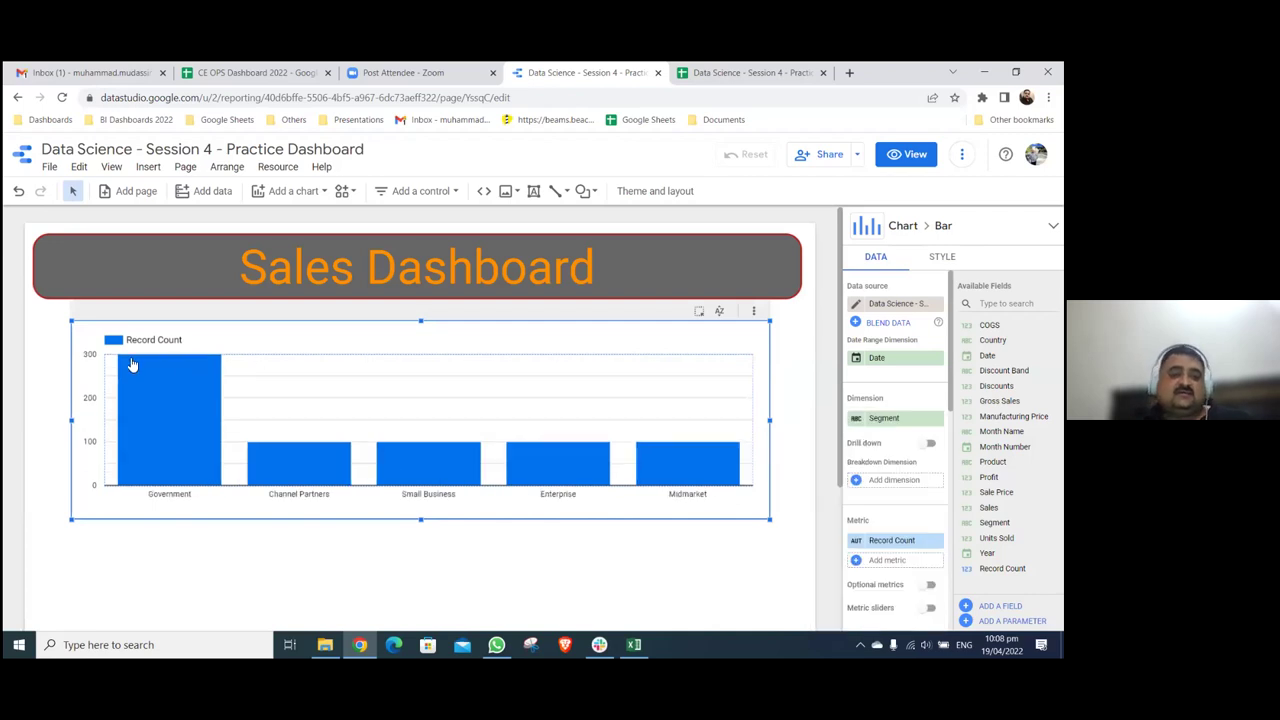
- Stretch the segment chart's left and right edges to the full page width
{"action": "left_click_drag", "start_coordinate": [71, 418], "coordinate": [40, 418]}
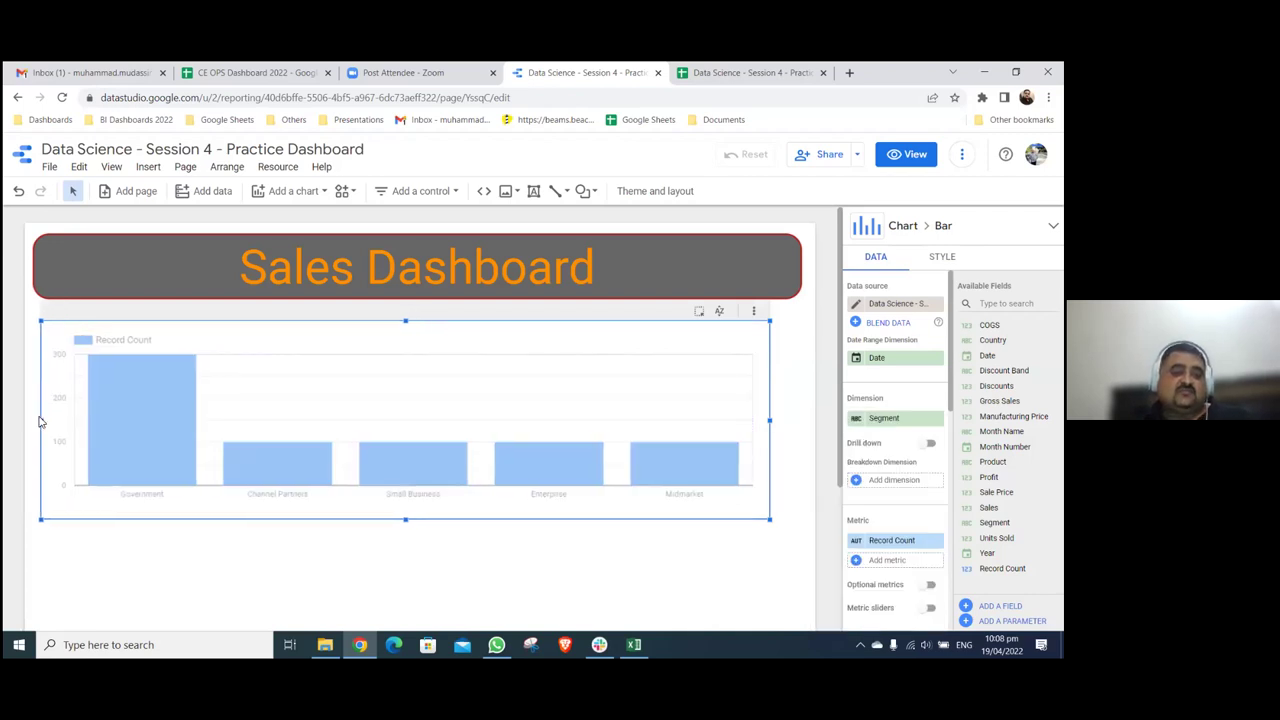
{"action": "left_click_drag", "start_coordinate": [769, 422], "coordinate": [798, 421]}
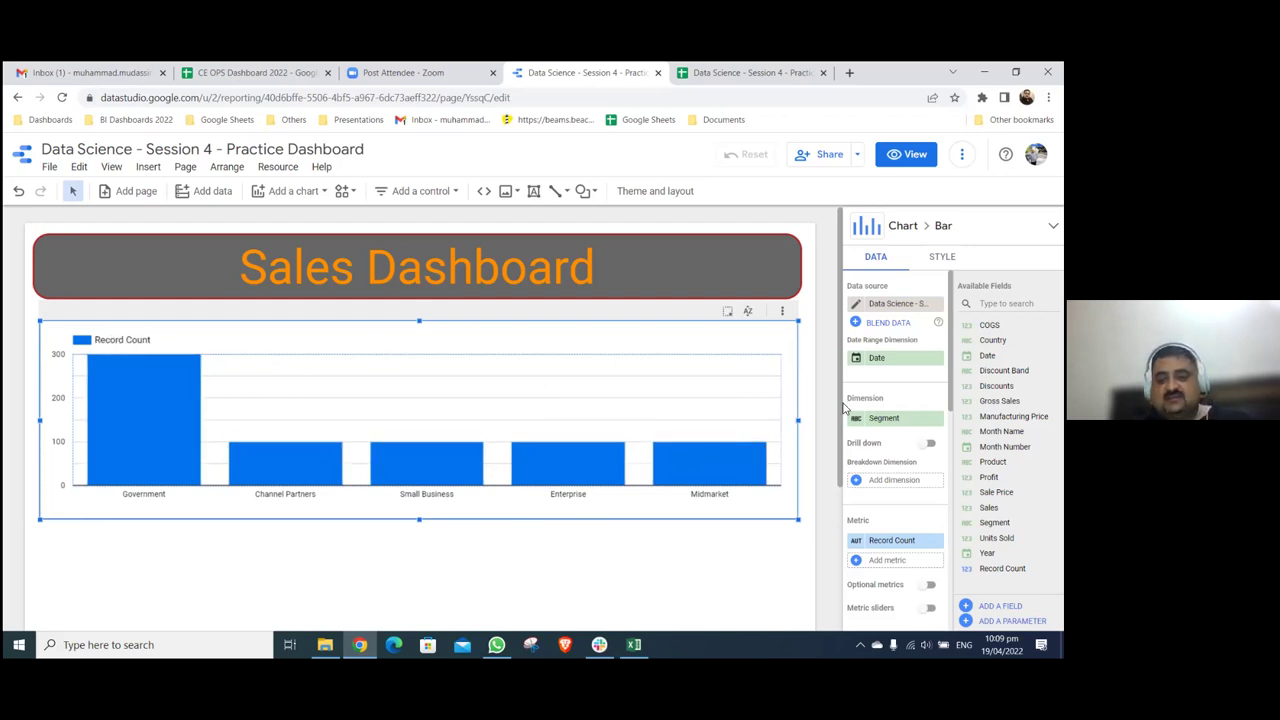
{"action": "scroll", "coordinate": [900, 442], "scroll_direction": "down", "scroll_amount": 2}
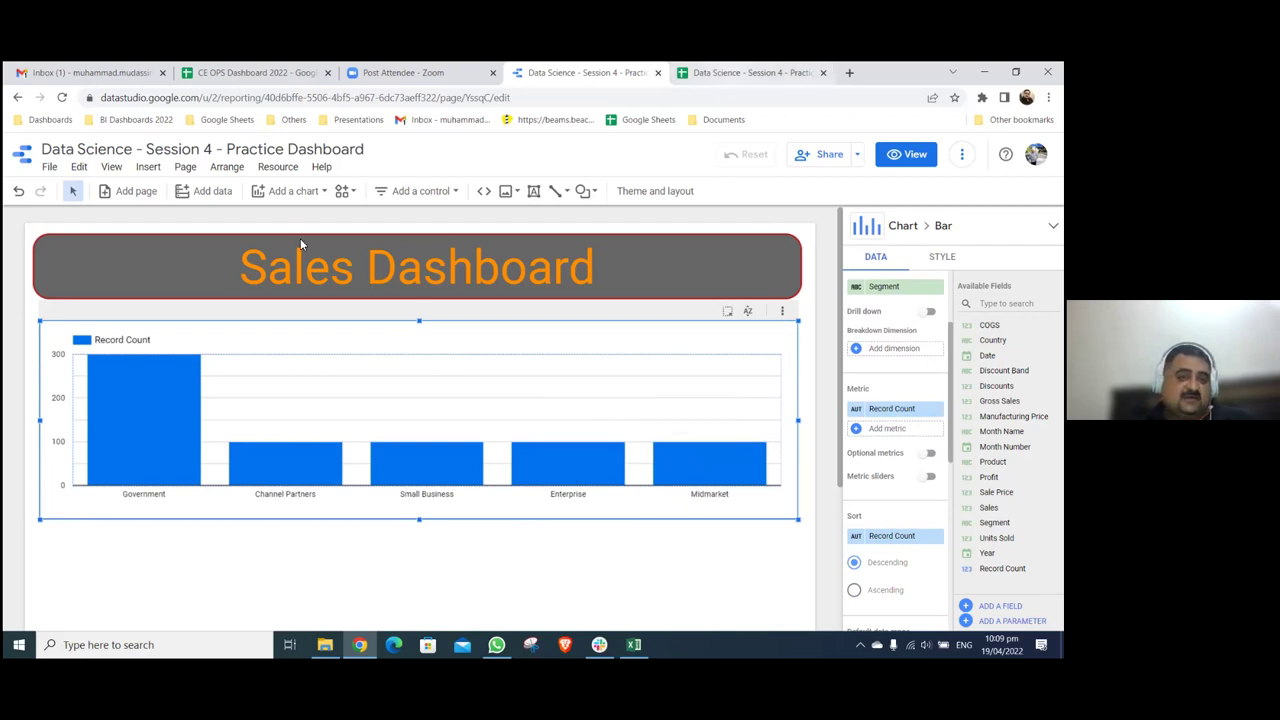
{"action": "key", "text": "ctrl+Tab"}
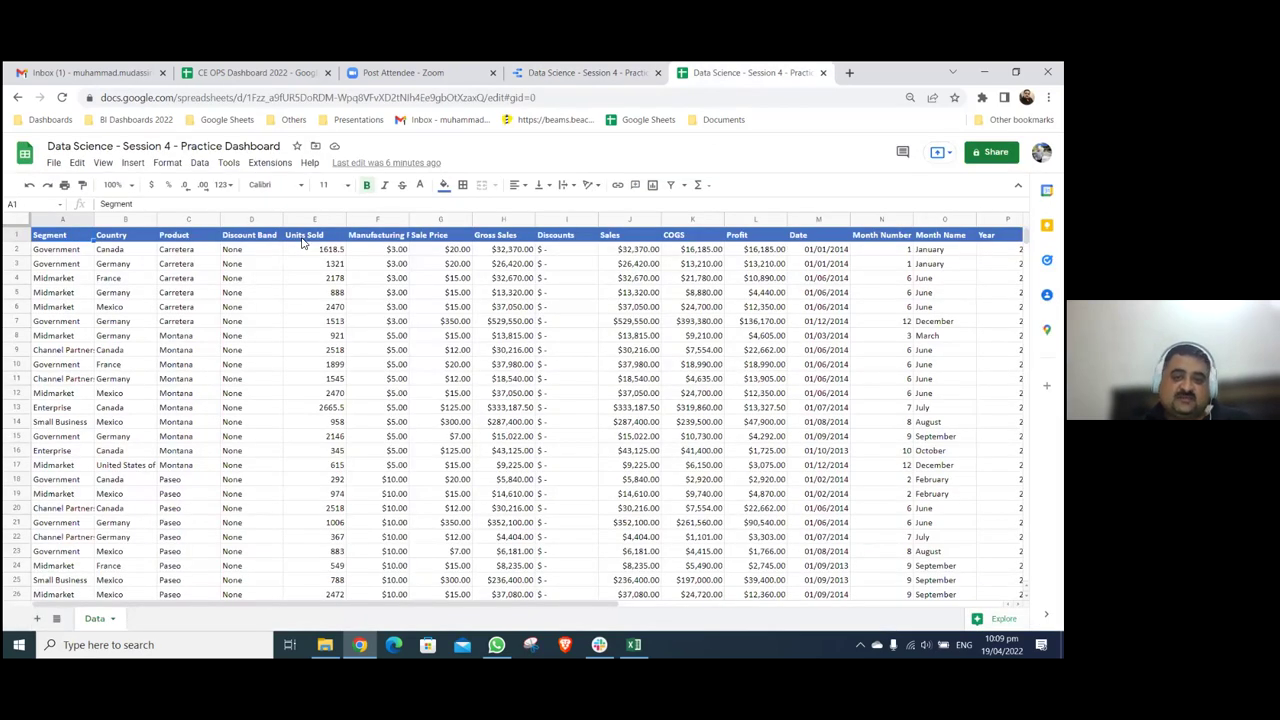
- Check the sheet's header row across to Profit, then open the chart's Sort field list
{"action": "key", "text": "Right"}
{"action": "key", "text": "Right"}
{"action": "key", "text": "Right"}
{"action": "key", "text": "Right"}
{"action": "key", "text": "Right"}
{"action": "key", "text": "Right"}
{"action": "key", "text": "Right"}
{"action": "key", "text": "Right"}
{"action": "key", "text": "Right"}
{"action": "key", "text": "Right"}
{"action": "key", "text": "Right"}
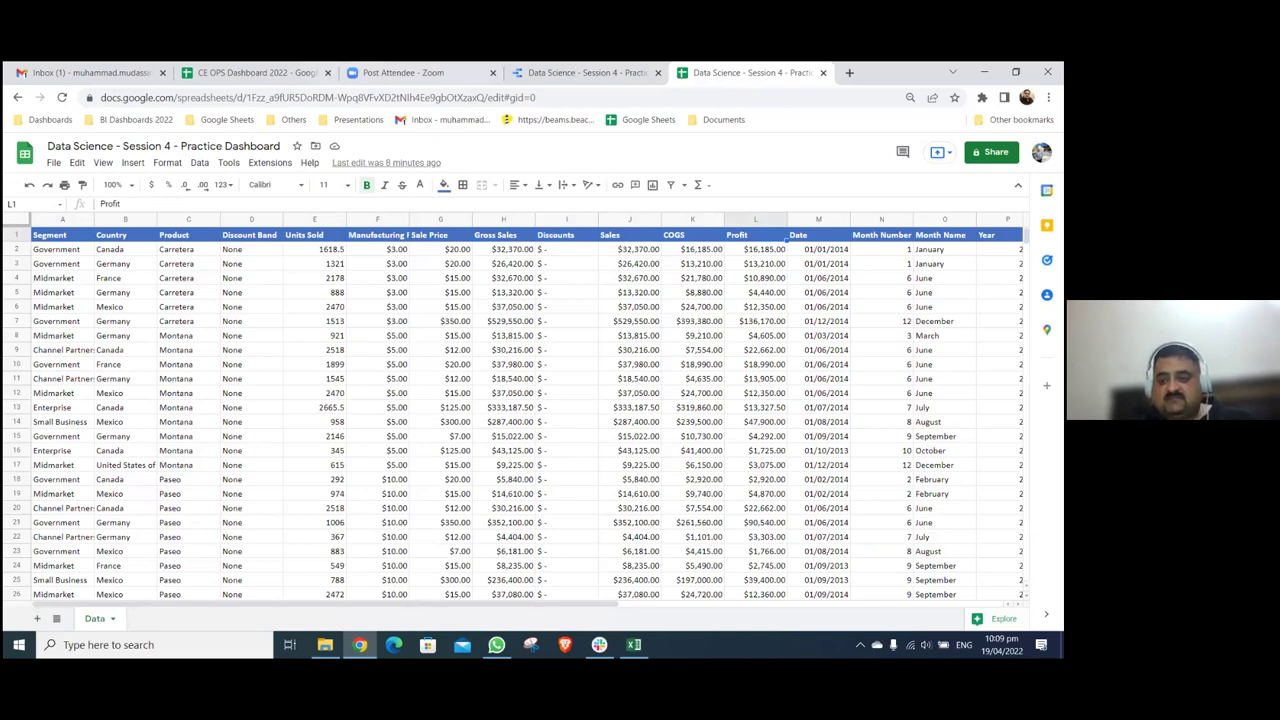
{"action": "key", "text": "ctrl+shift+Tab"}
{"action": "left_click", "coordinate": [891, 535]}
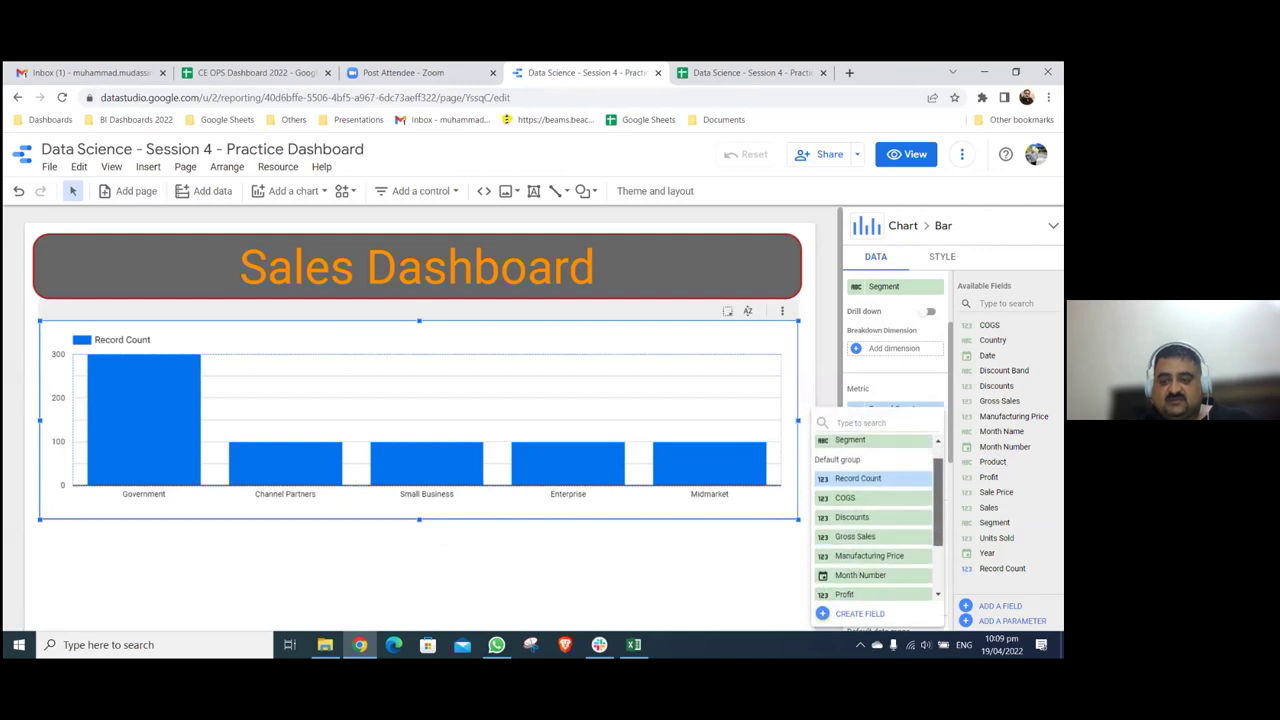
- Sort the segment bar chart by Gross Sales
{"action": "left_click", "coordinate": [870, 540]}
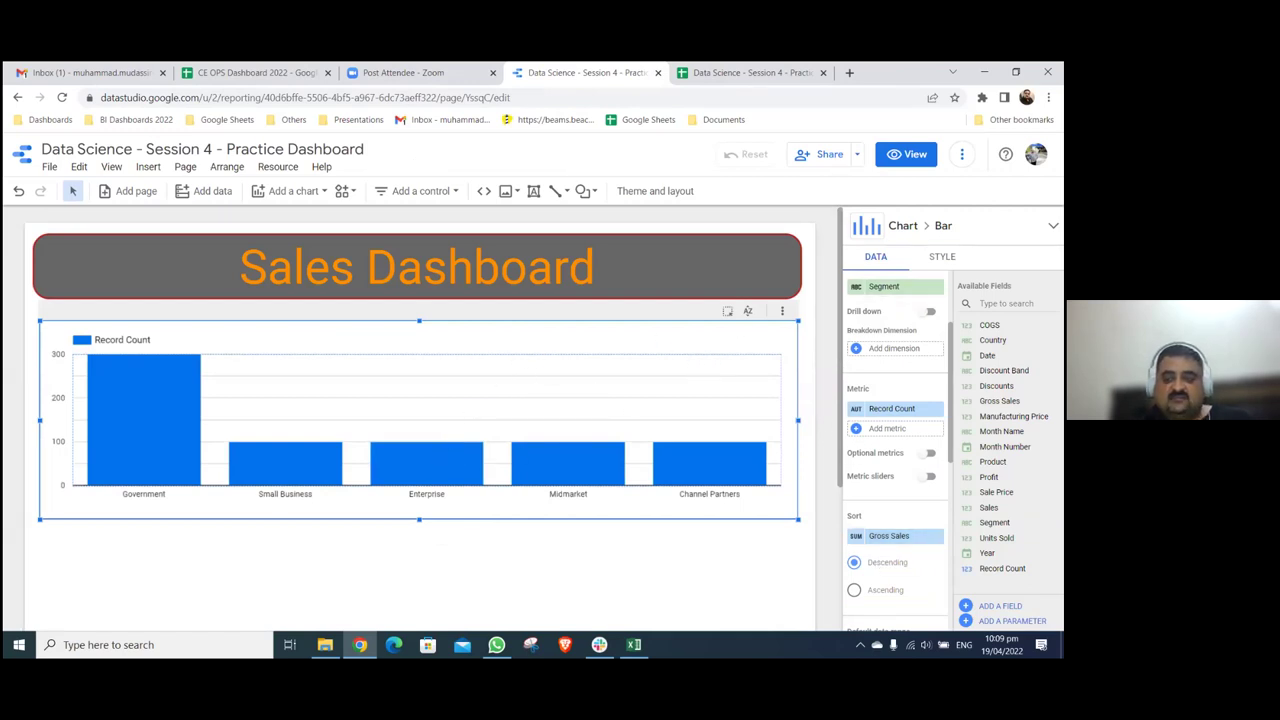
{"action": "scroll", "coordinate": [895, 450], "scroll_direction": "down", "scroll_amount": 3}
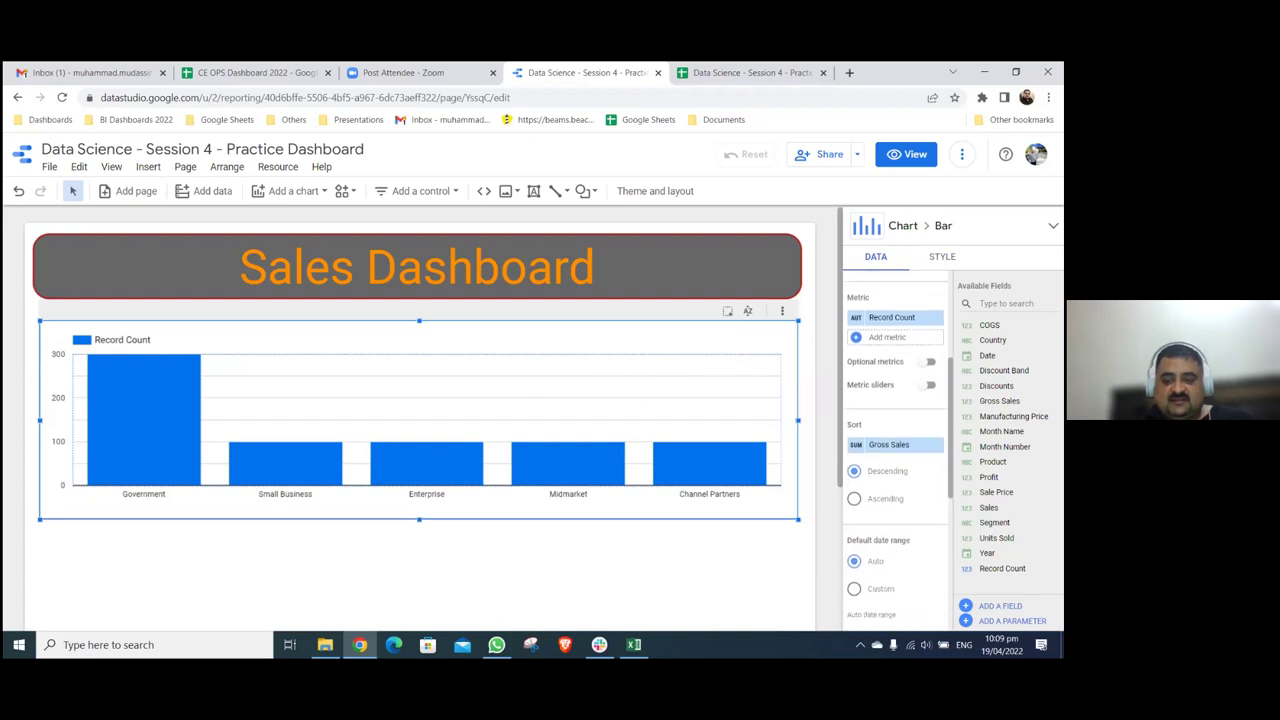
{"action": "scroll", "coordinate": [895, 450], "scroll_direction": "down", "scroll_amount": 2}
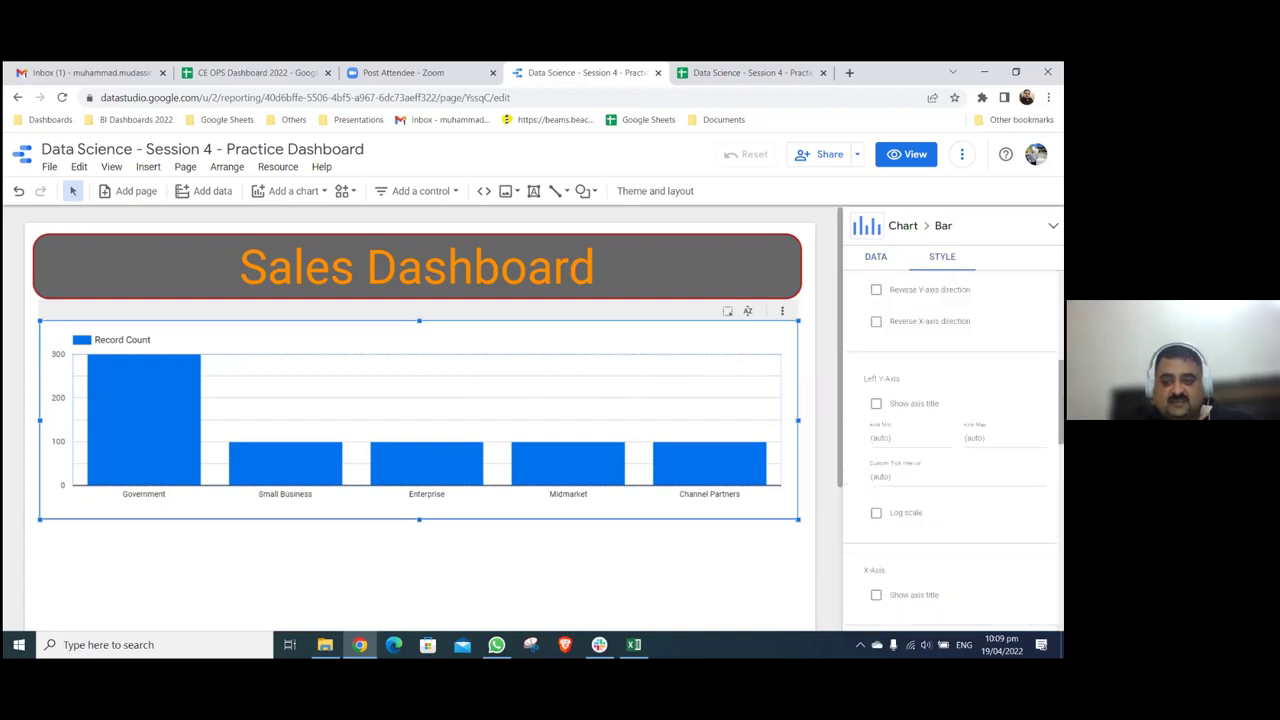
{"action": "scroll", "coordinate": [895, 450], "scroll_direction": "down", "scroll_amount": 3}
{"action": "scroll", "coordinate": [895, 450], "scroll_direction": "up", "scroll_amount": 5}
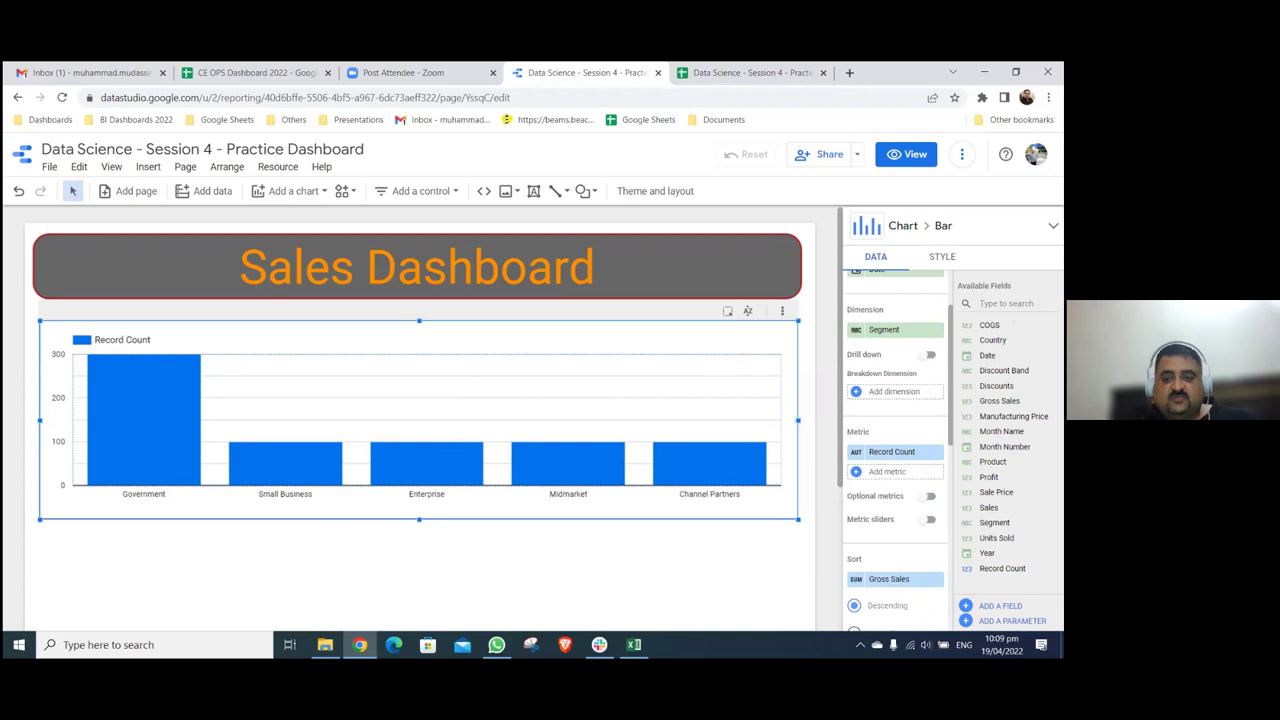
{"action": "scroll", "coordinate": [895, 450], "scroll_direction": "up", "scroll_amount": 2}
- Show data labels on the bars, leaving the value axis on a linear scale
{"action": "left_click", "coordinate": [942, 256]}
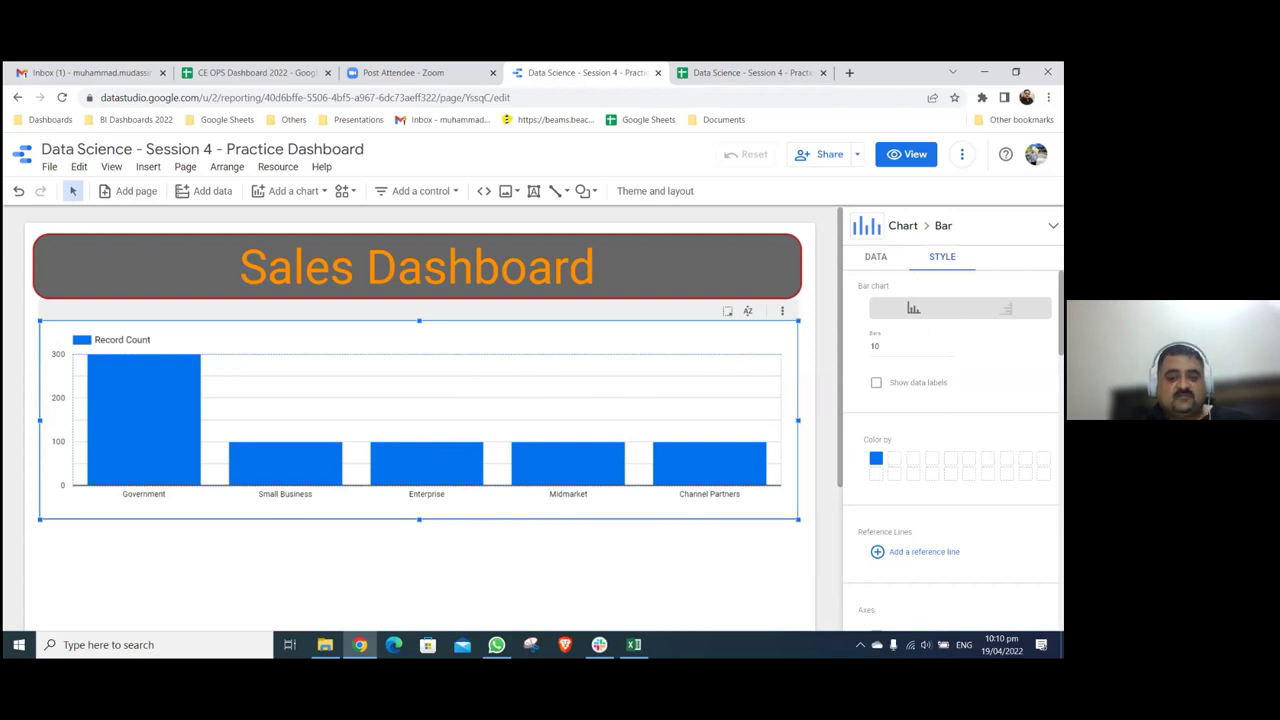
{"action": "left_click", "coordinate": [876, 382]}
{"action": "mouse_move", "coordinate": [447, 465]}
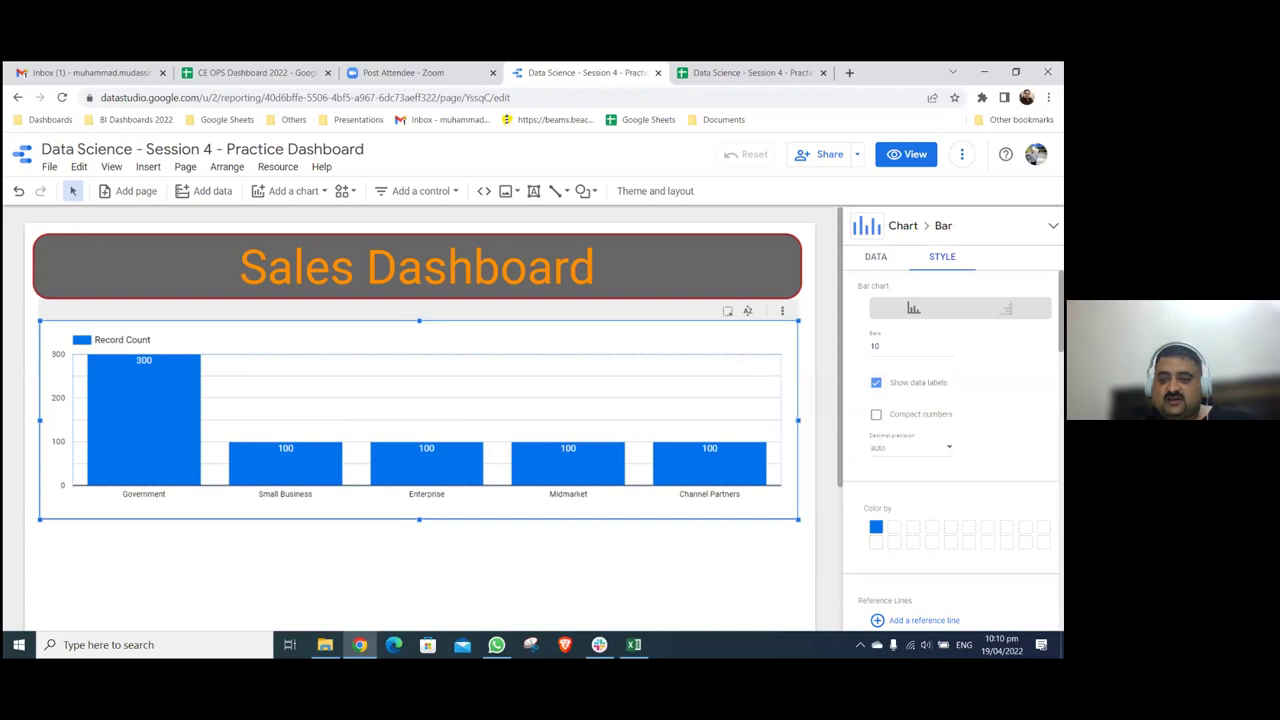
{"action": "scroll", "coordinate": [950, 450], "scroll_direction": "down", "scroll_amount": 8}
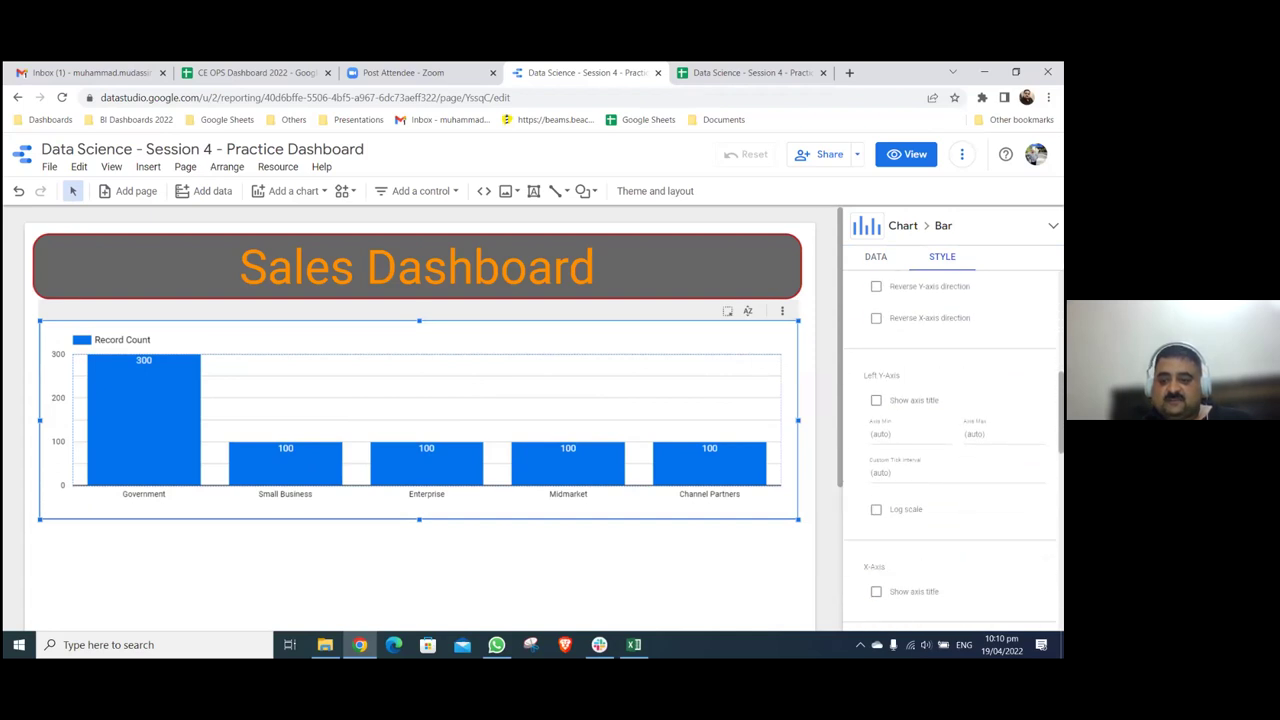
{"action": "left_click", "coordinate": [876, 492]}
{"action": "left_click", "coordinate": [876, 492]}
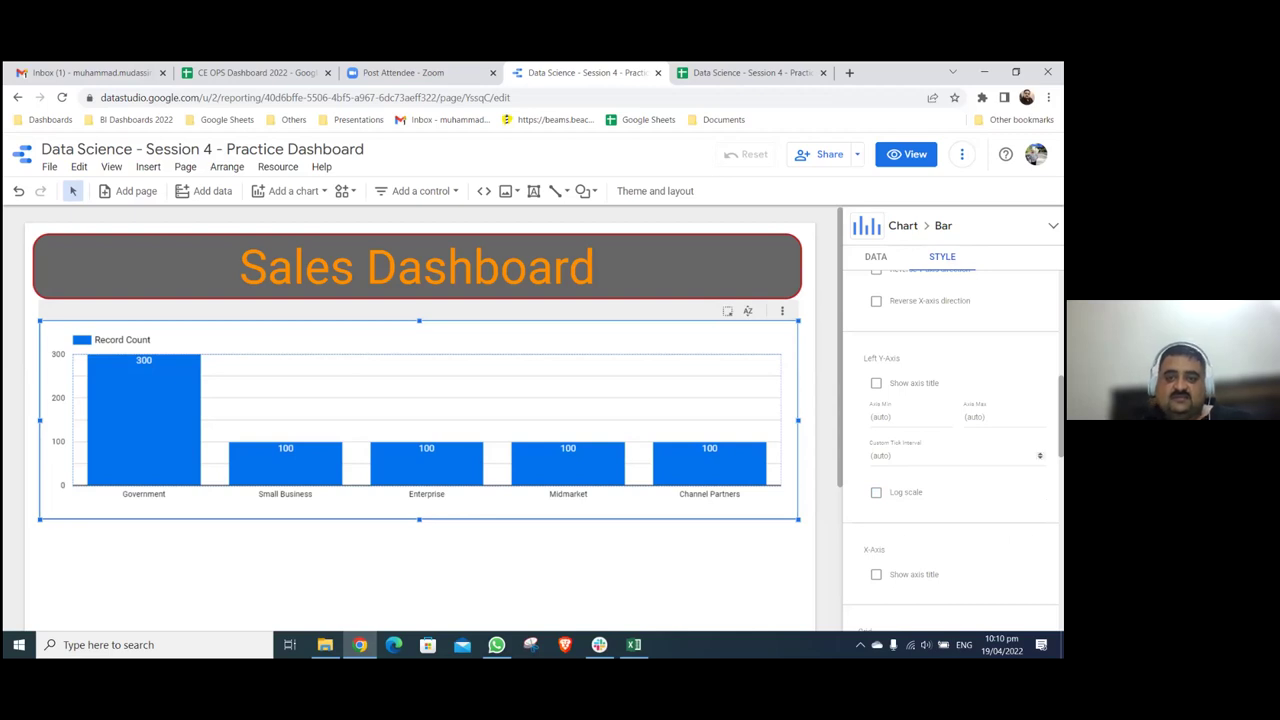
{"action": "left_click", "coordinate": [875, 256]}
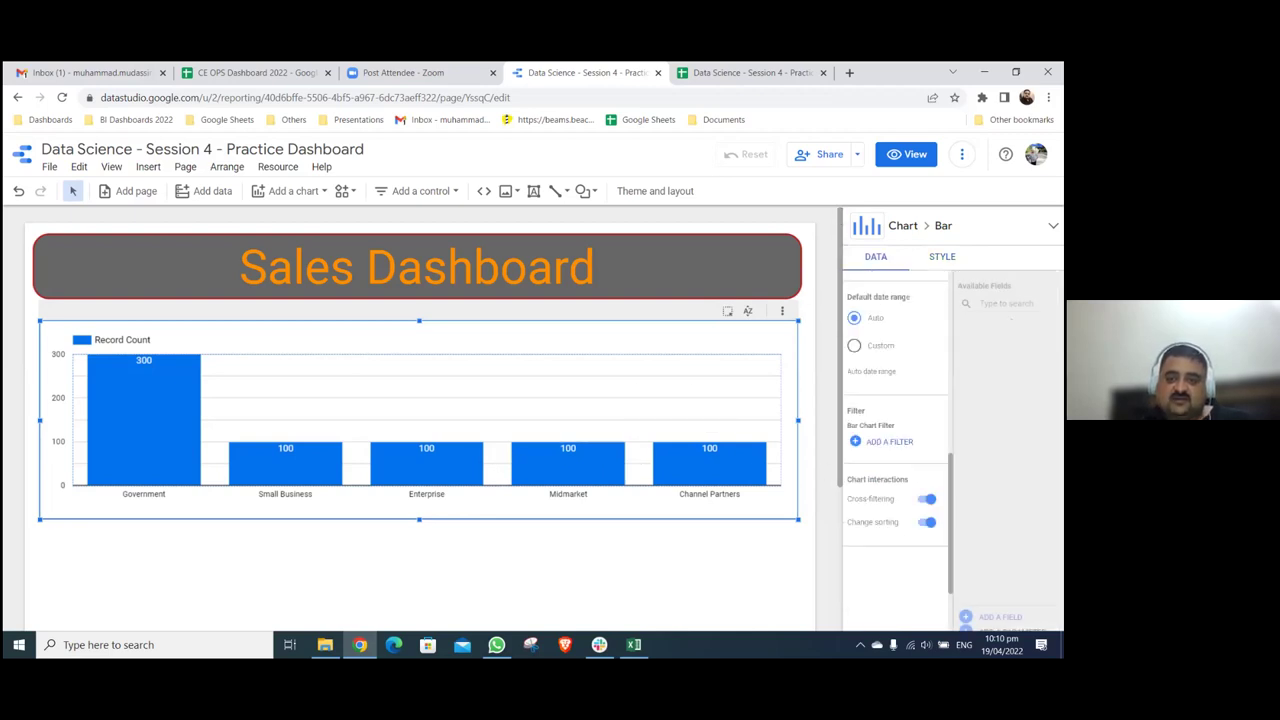
{"action": "scroll", "coordinate": [857, 401], "scroll_direction": "up", "scroll_amount": 2}
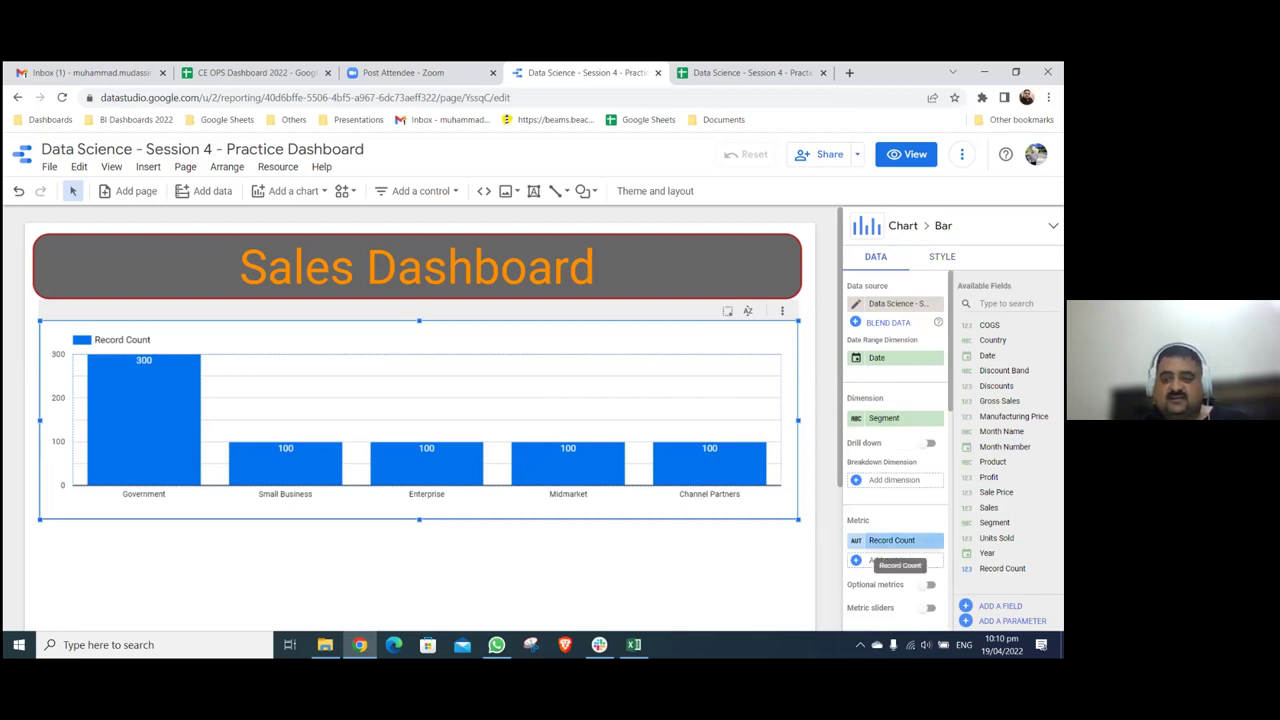
{"action": "left_click", "coordinate": [884, 559]}
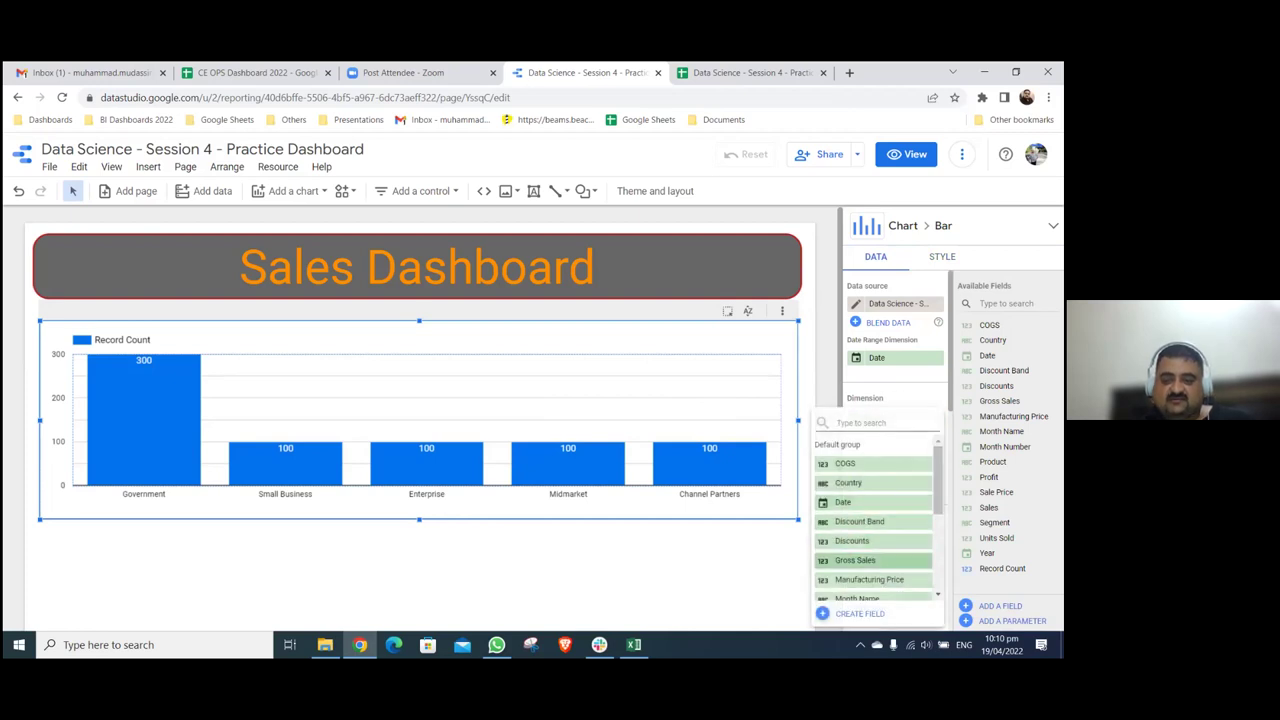
- Measure the chart by Gross Sales and rename the metric 'Gross Sales - Segment Wise'
{"action": "left_click", "coordinate": [870, 560]}
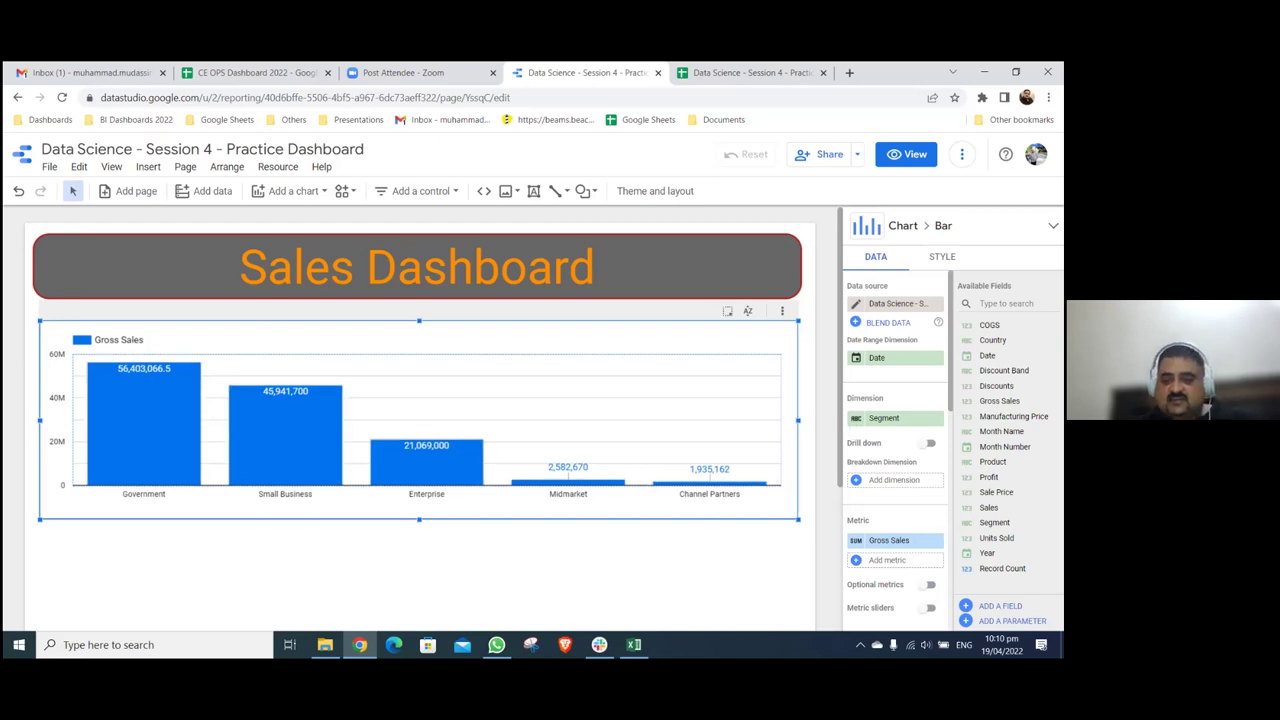
{"action": "left_click", "coordinate": [857, 541]}
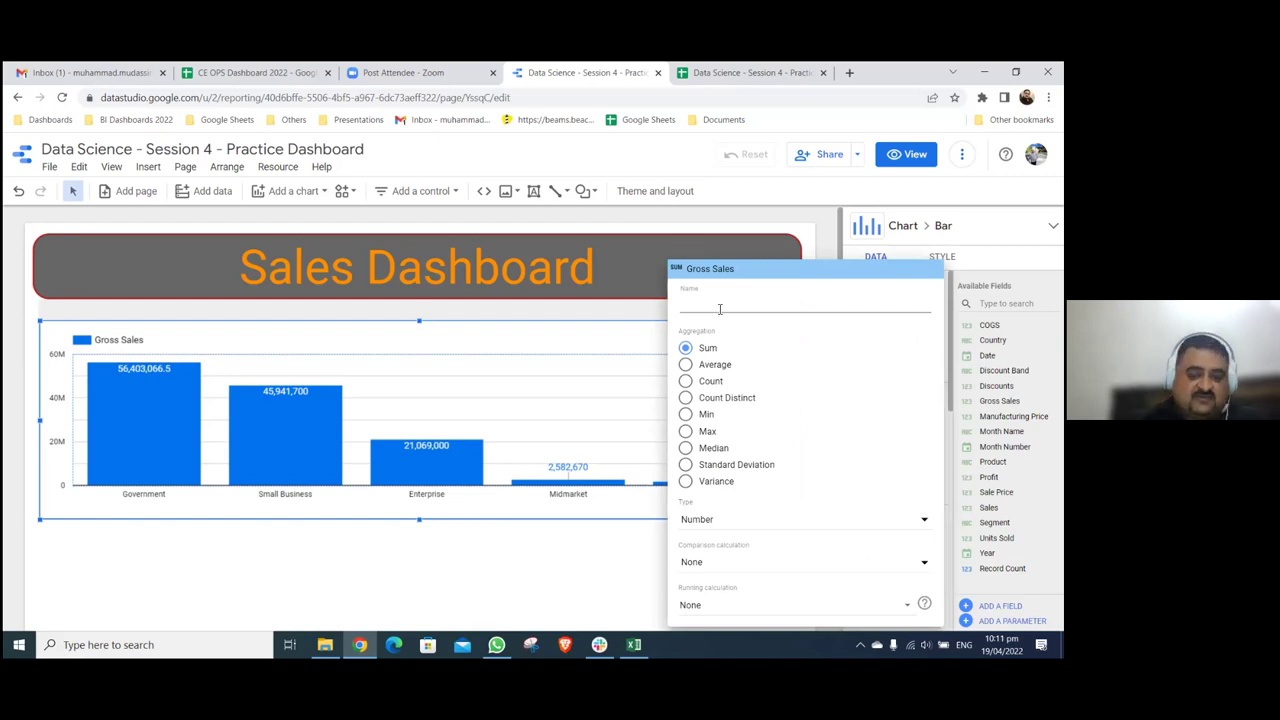
{"action": "type", "text": "Gros"}
{"action": "key", "text": "BackSpace"}
{"action": "key", "text": "BackSpace"}
{"action": "key", "text": "BackSpace"}
{"action": "type", "text": "ross Sales "}
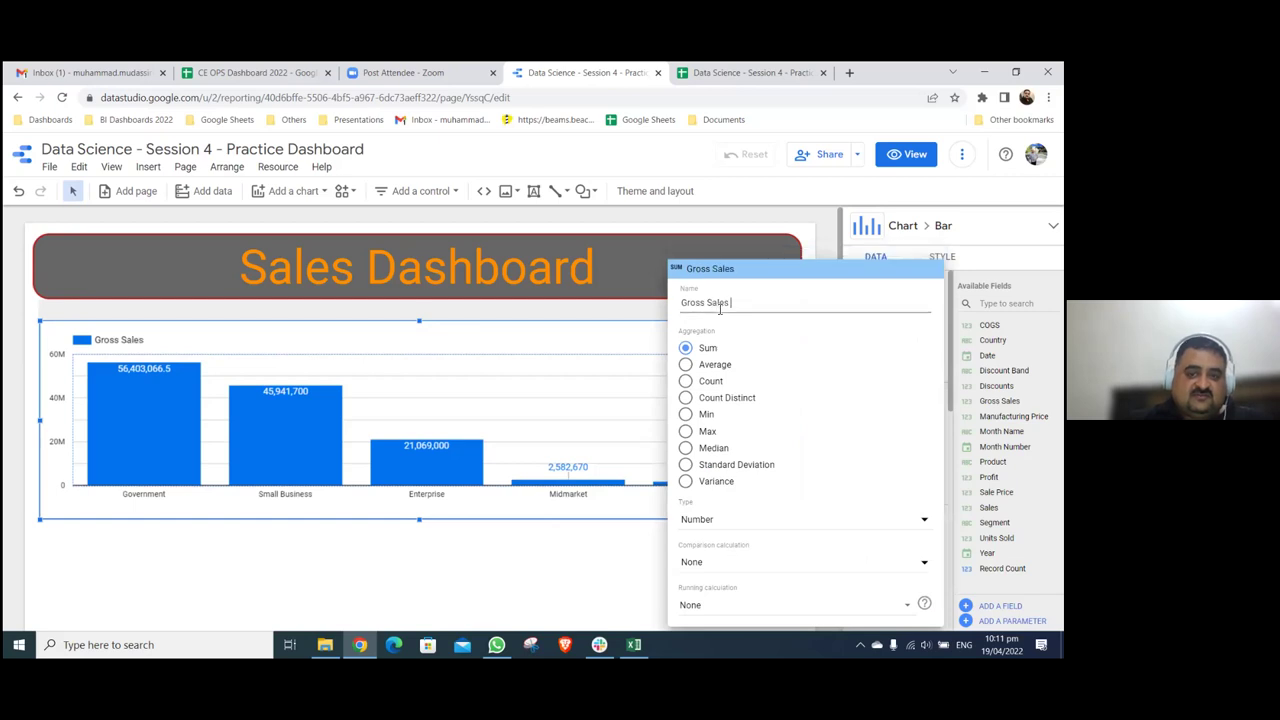
{"action": "type", "text": "- SEgment"}
{"action": "key", "text": "BackSpace"}
{"action": "key", "text": "BackSpace"}
{"action": "key", "text": "BackSpace"}
{"action": "key", "text": "BackSpace"}
{"action": "key", "text": "BackSpace"}
{"action": "key", "text": "BackSpace"}
{"action": "type", "text": "egment Wise"}
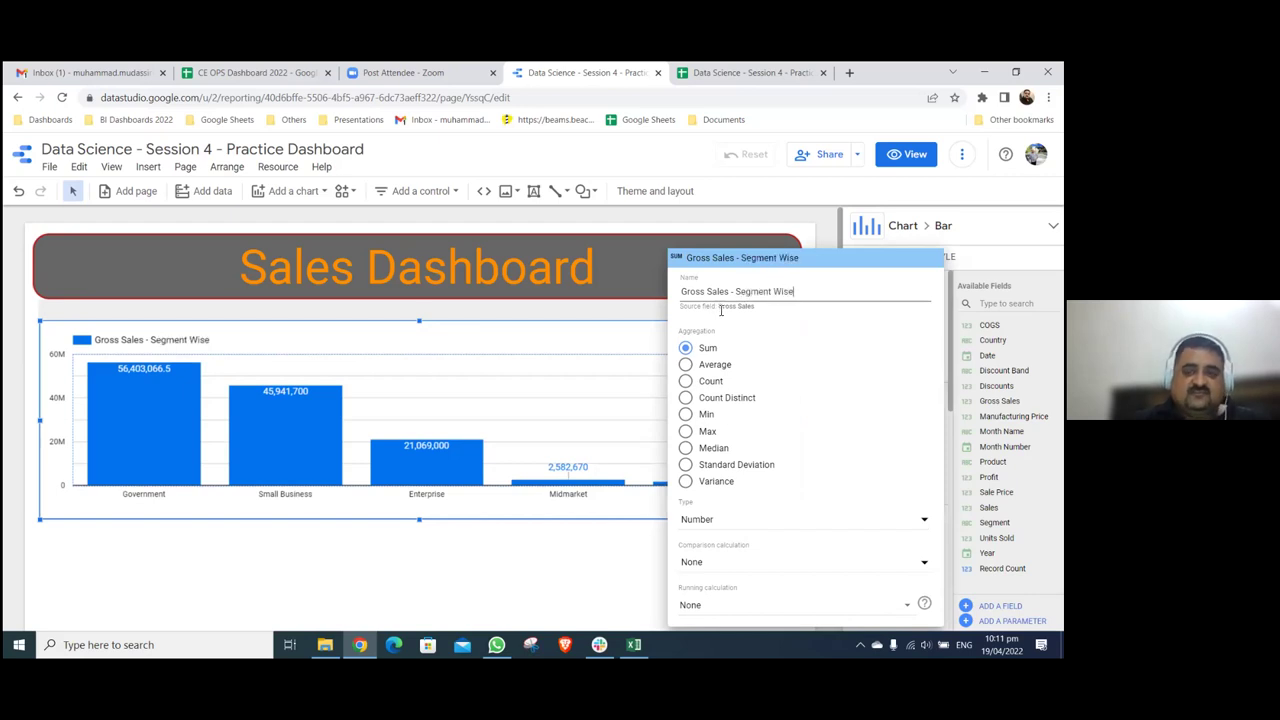
{"action": "left_click", "coordinate": [630, 537]}
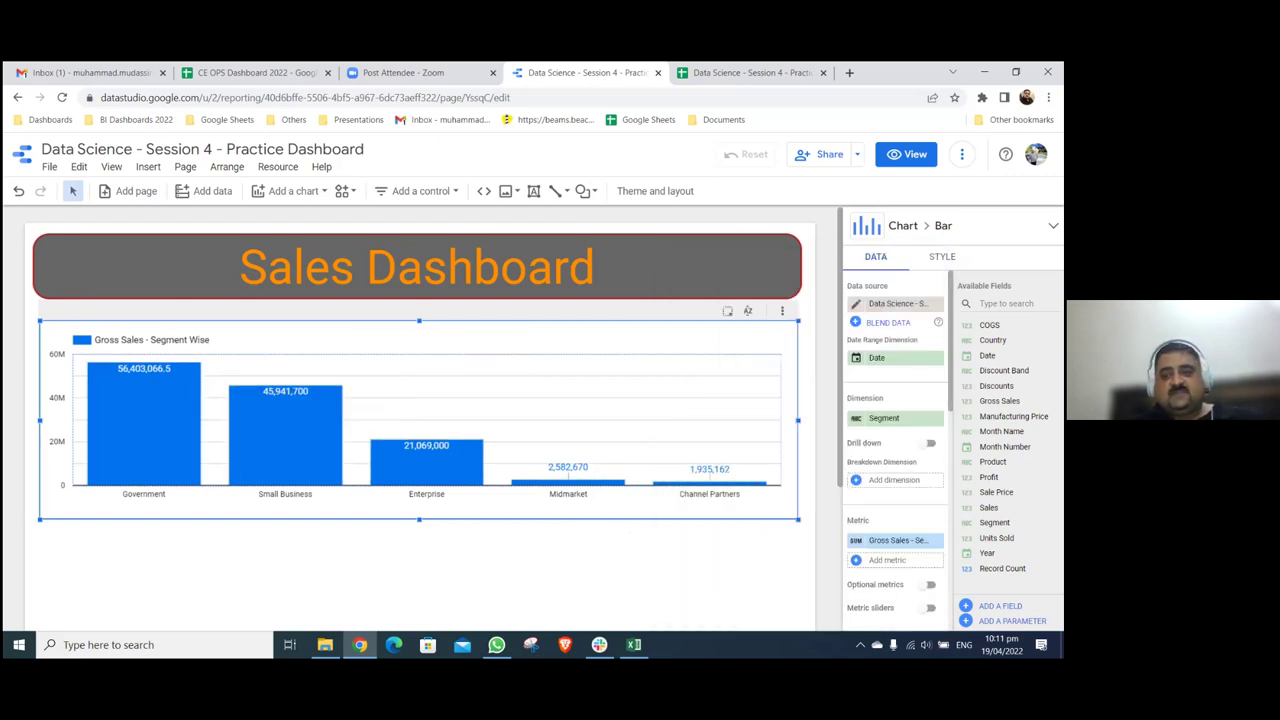
{"action": "left_click", "coordinate": [942, 256]}
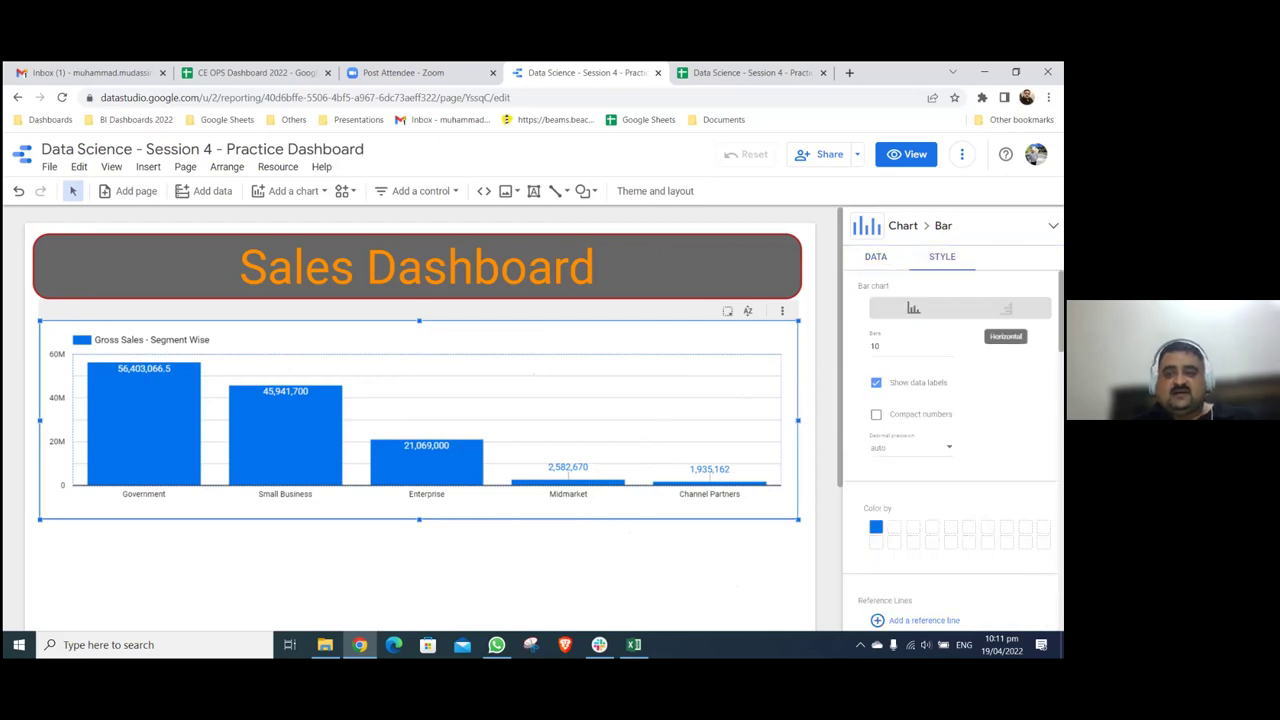
- Try horizontal bars and a time series, revert to vertical columns, and move the chart under the title
{"action": "left_click", "coordinate": [1006, 309]}
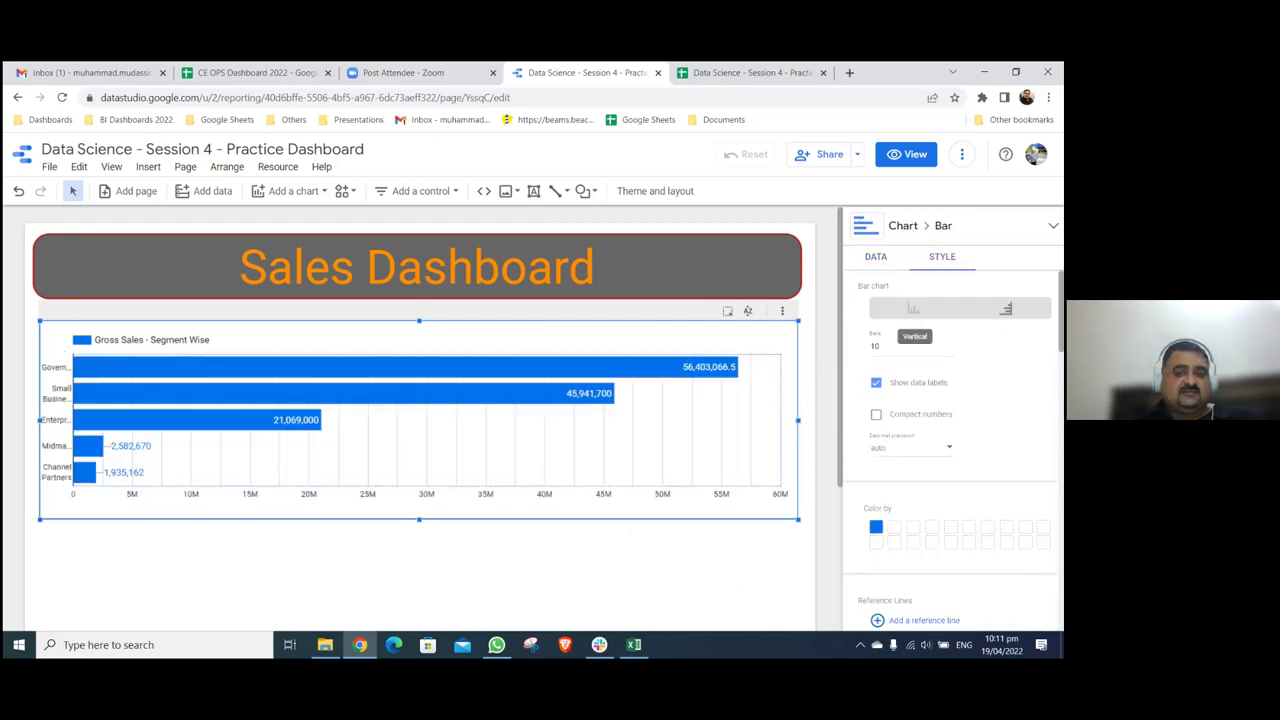
{"action": "left_click", "coordinate": [913, 309]}
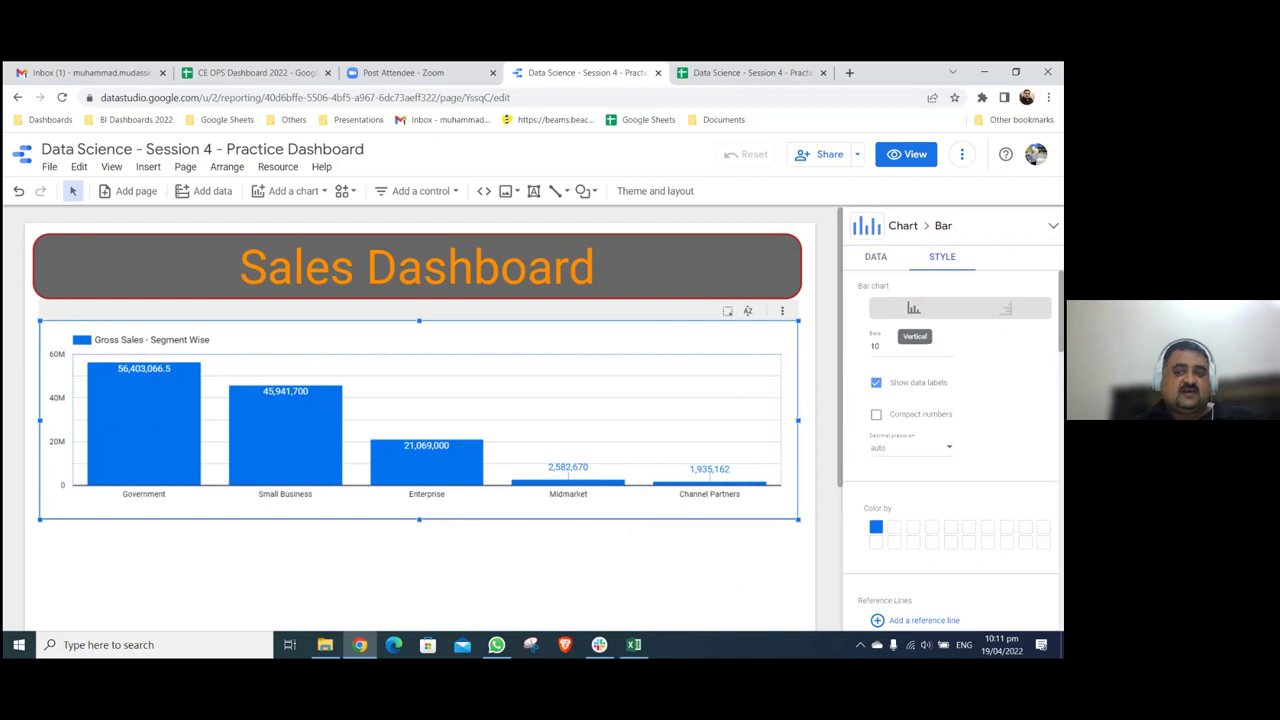
{"action": "left_click", "coordinate": [903, 225]}
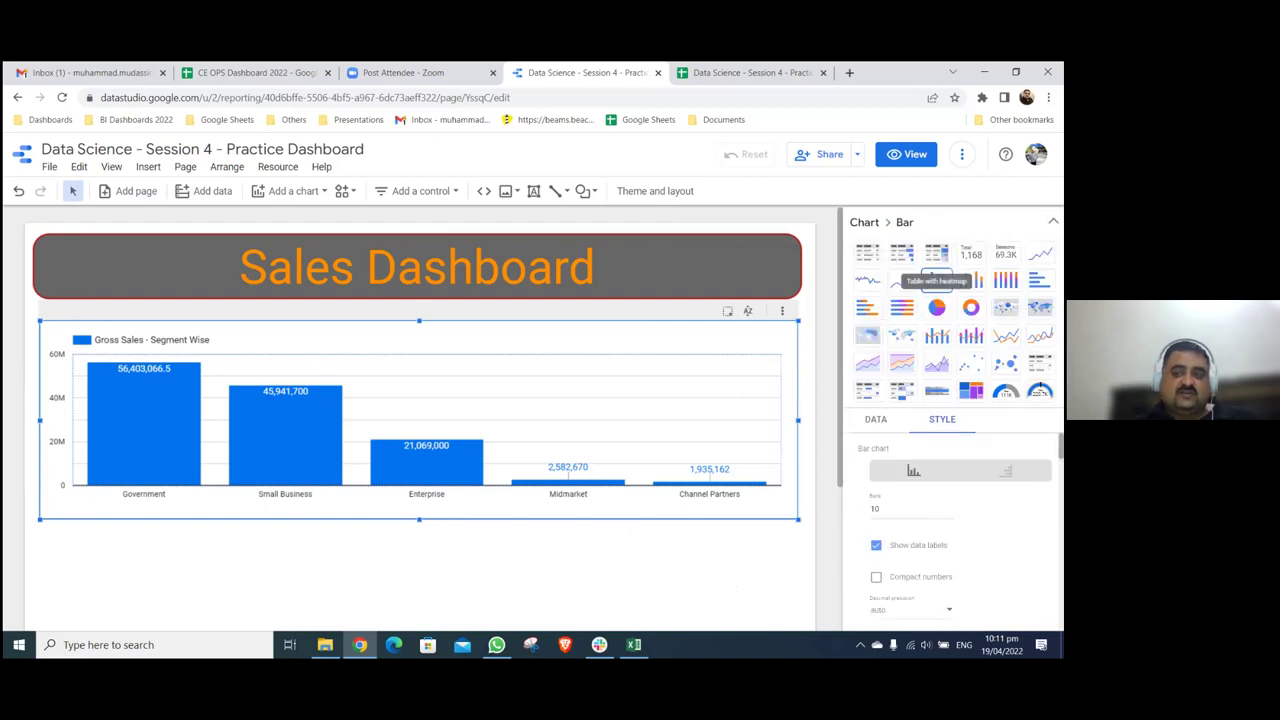
{"action": "left_click", "coordinate": [1040, 254]}
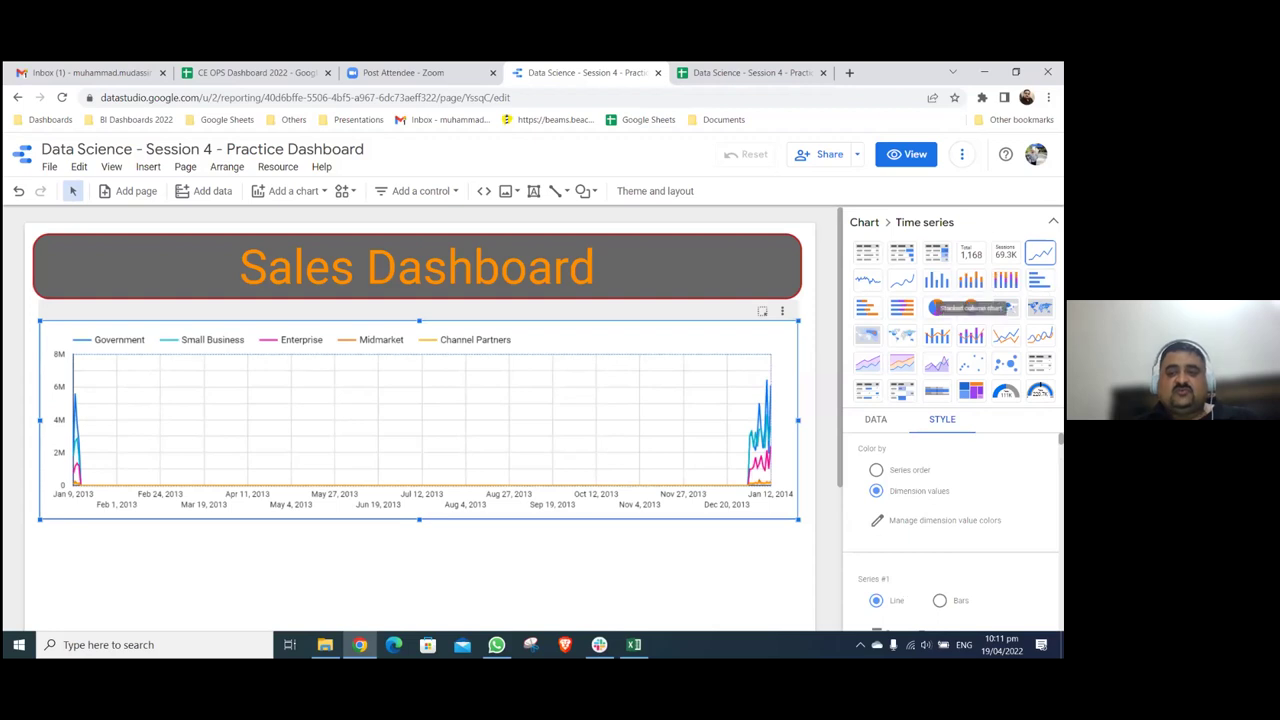
{"action": "left_click", "coordinate": [936, 280]}
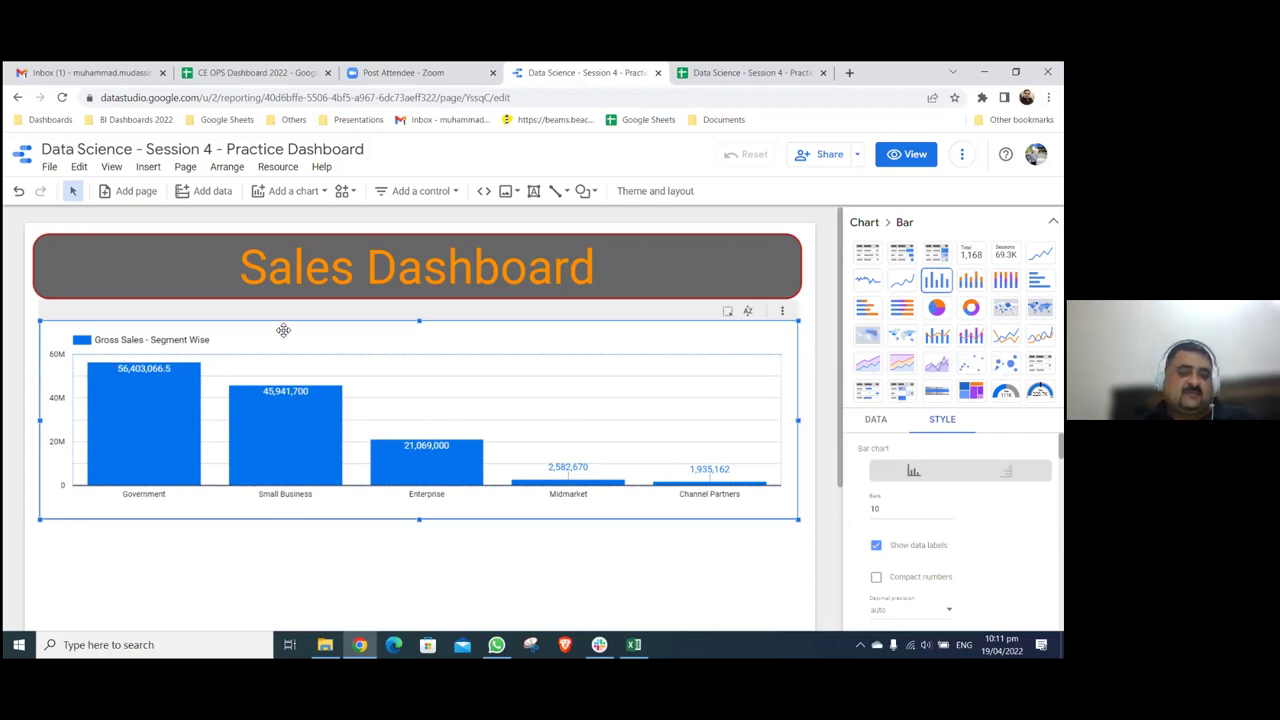
{"action": "left_click_drag", "start_coordinate": [339, 319], "coordinate": [334, 305]}
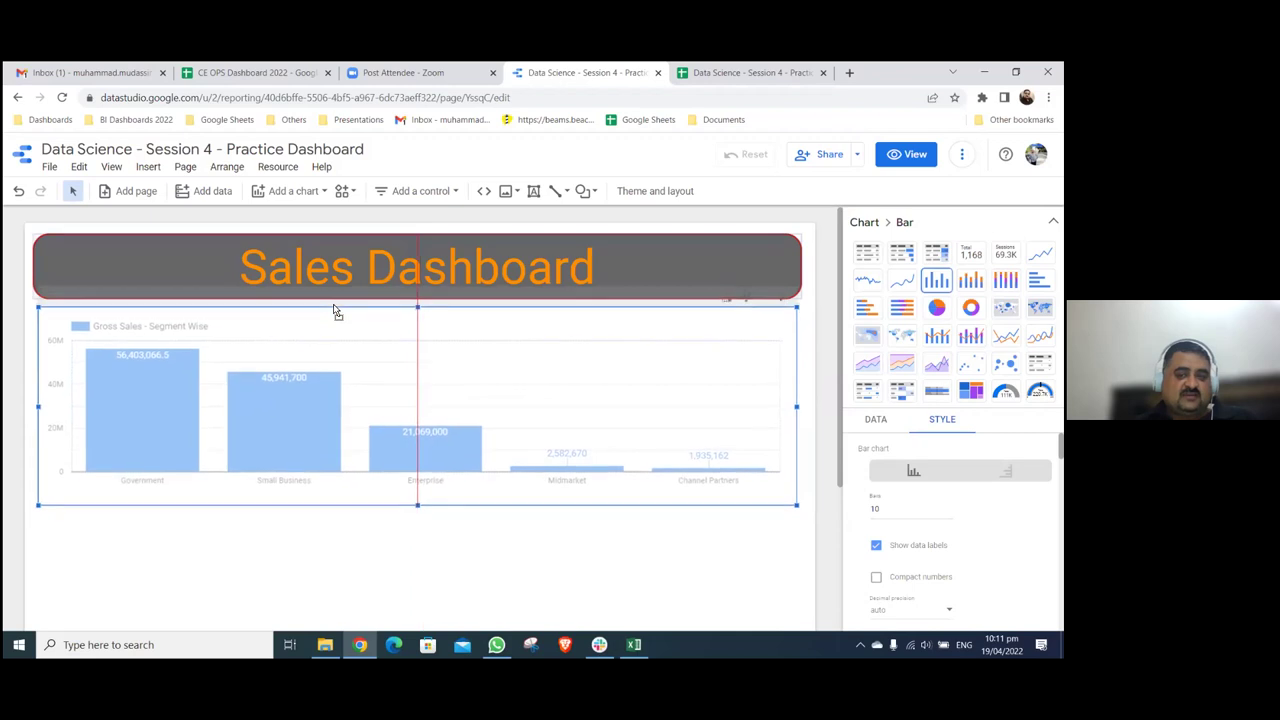
{"action": "left_click", "coordinate": [420, 385]}
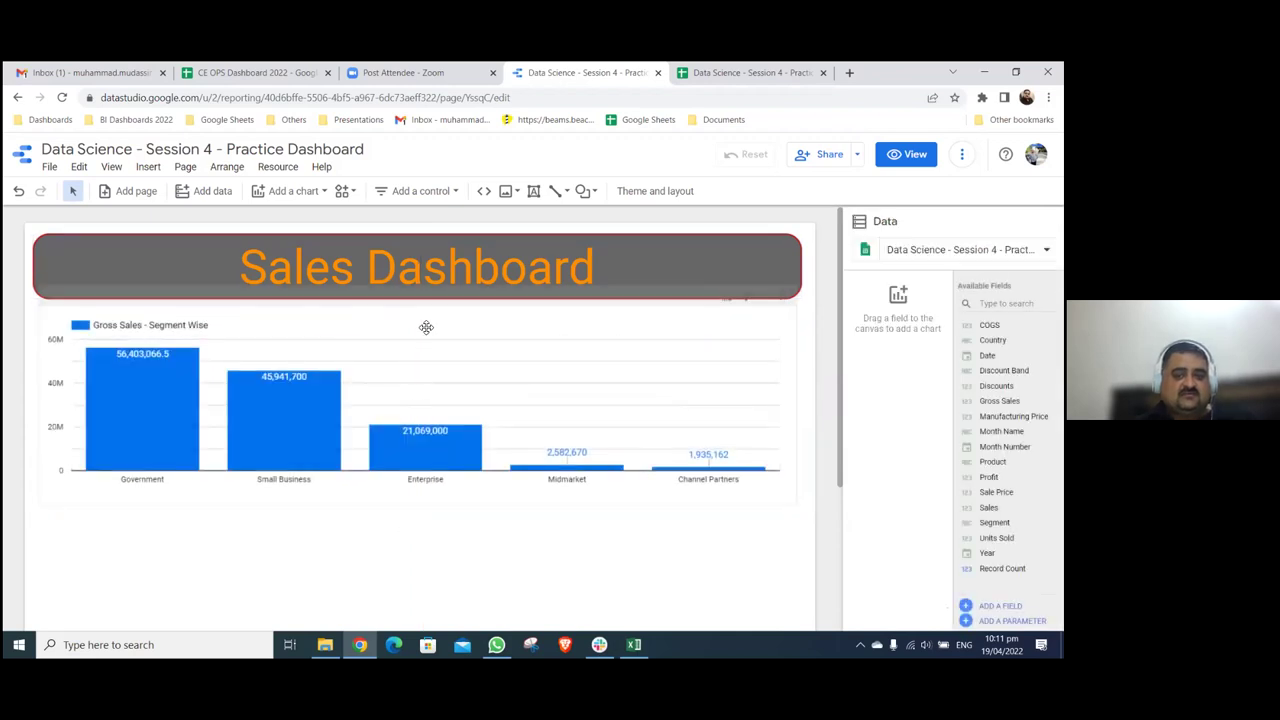
- Colour the segment chart's bars dark grey after briefly trying orange
{"action": "left_click", "coordinate": [437, 354]}
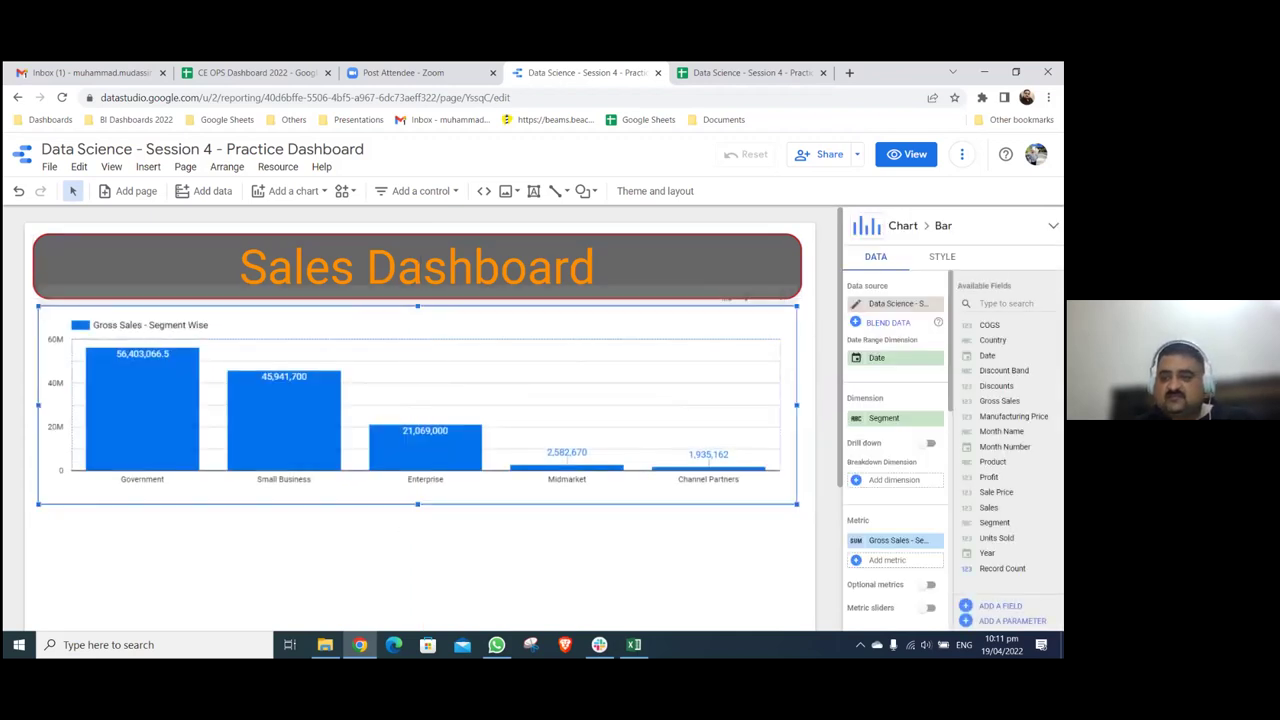
{"action": "left_click", "coordinate": [942, 256]}
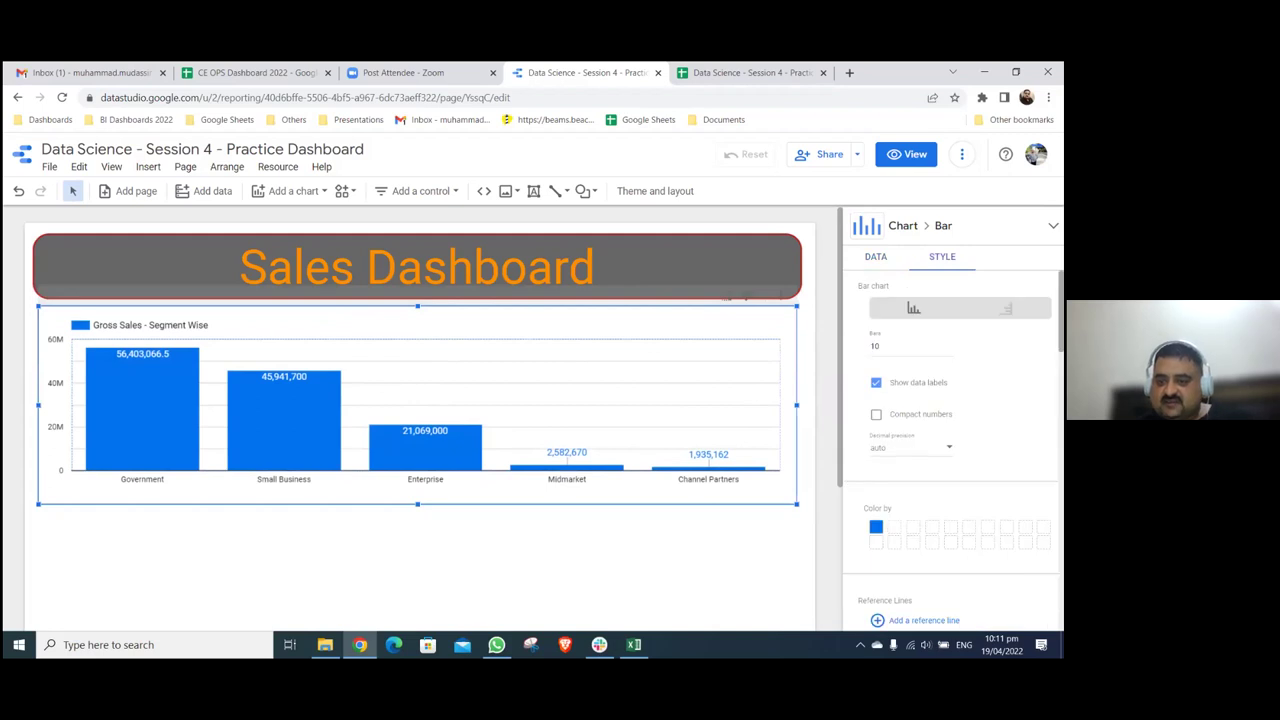
{"action": "scroll", "coordinate": [950, 450], "scroll_direction": "down", "scroll_amount": 3}
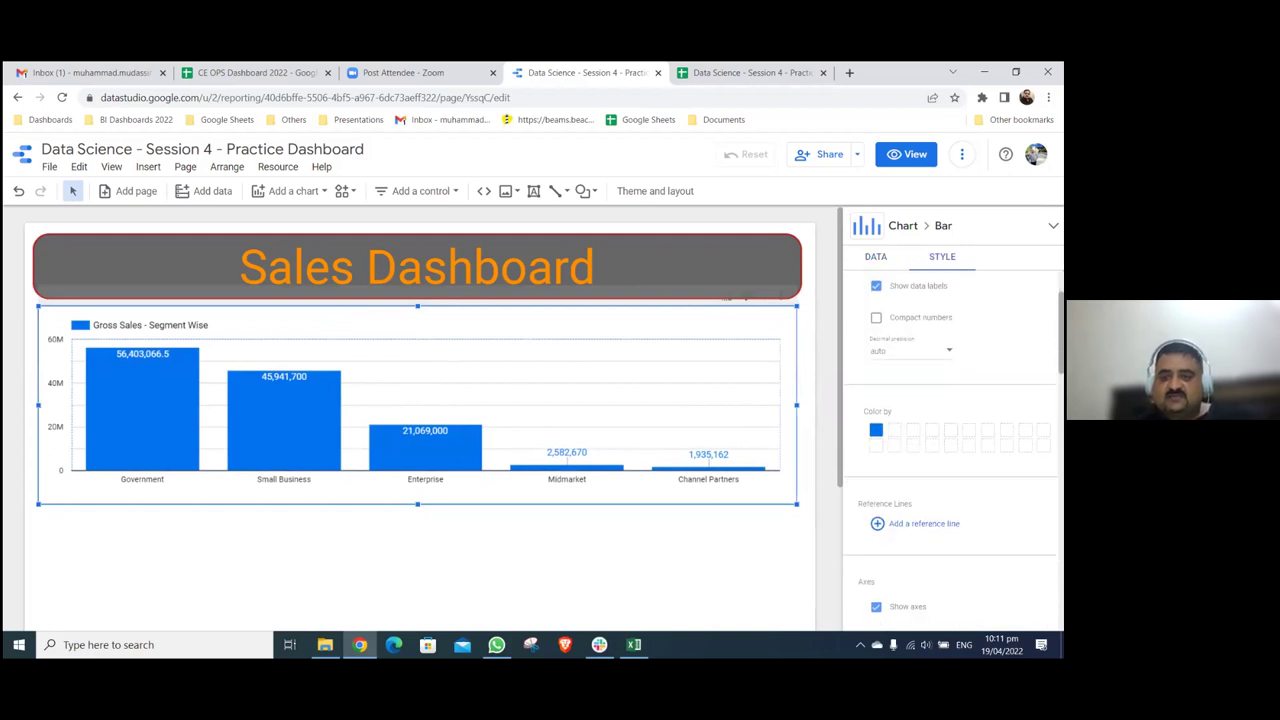
{"action": "left_click", "coordinate": [908, 589]}
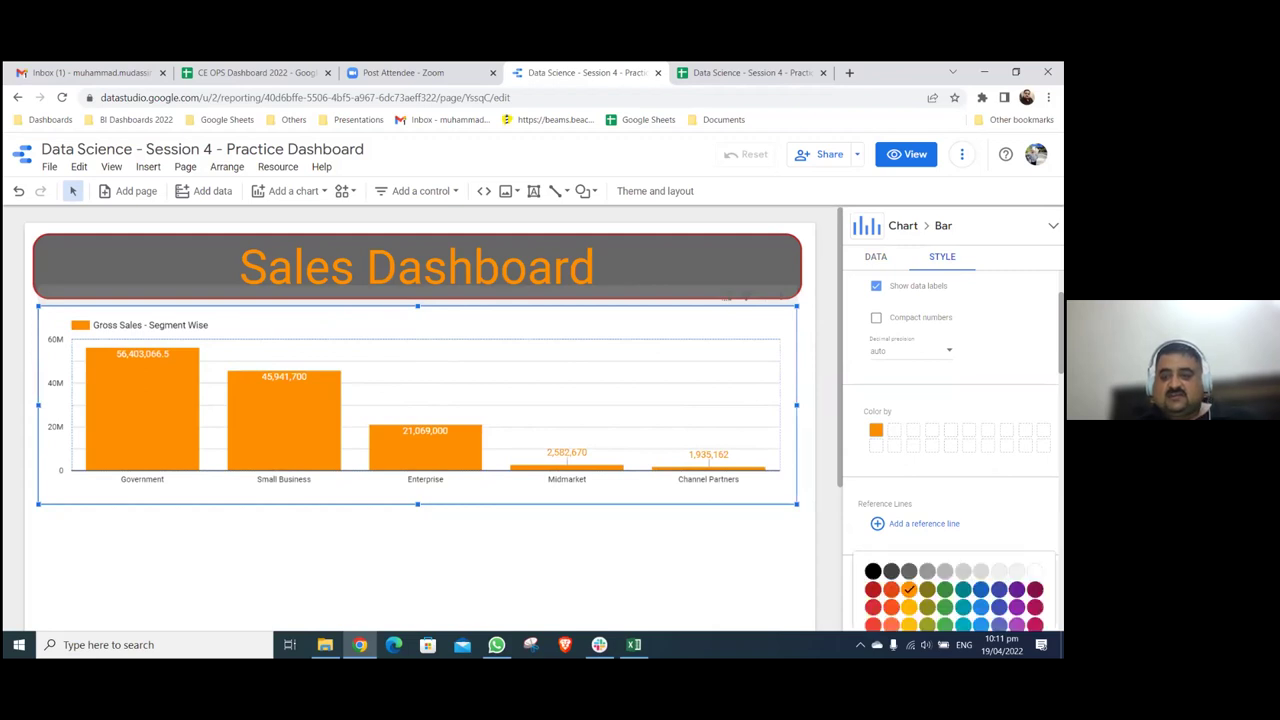
{"action": "key", "text": "ctrl+z"}
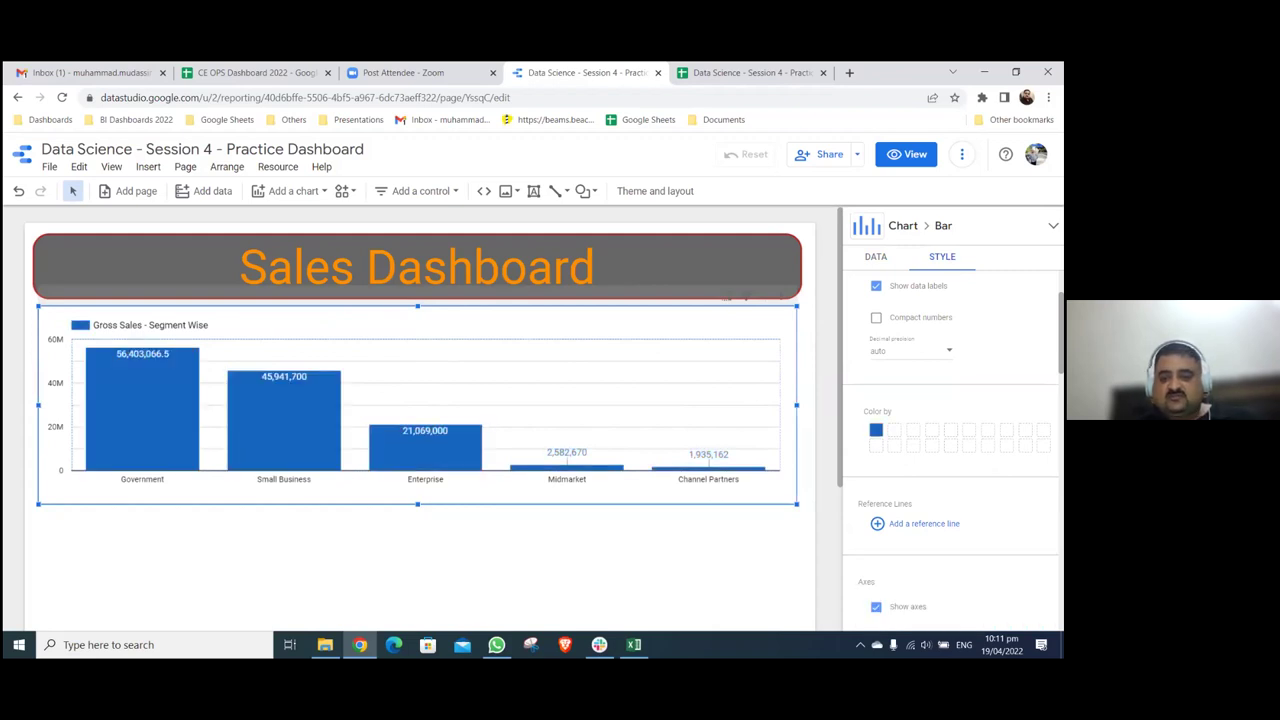
{"action": "key", "text": "ctrl+z"}
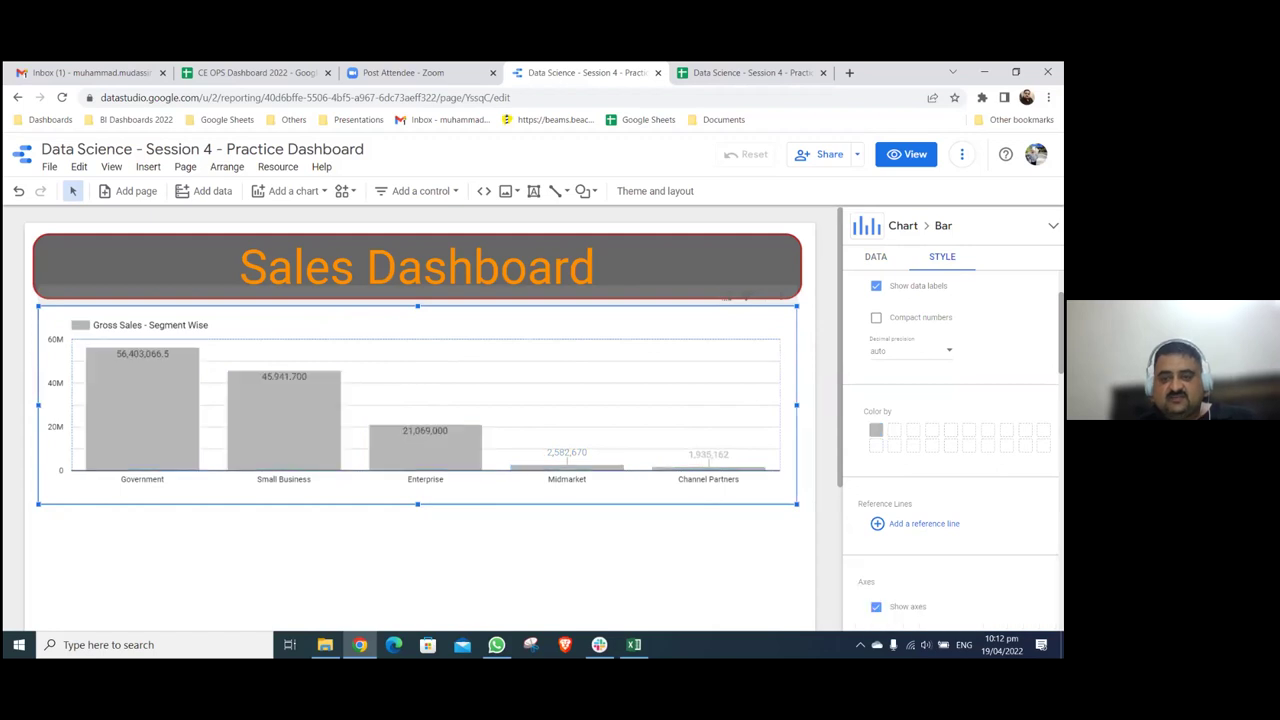
{"action": "key", "text": "ctrl+z"}
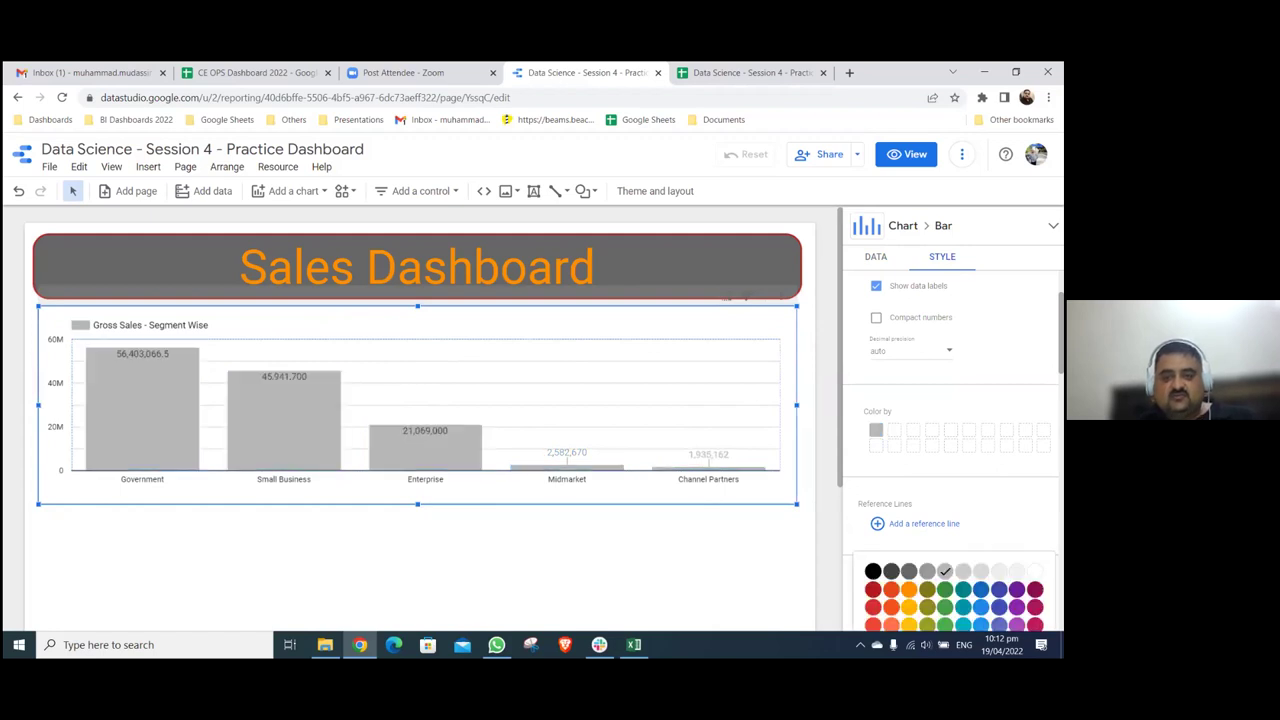
{"action": "key", "text": "ctrl+z"}
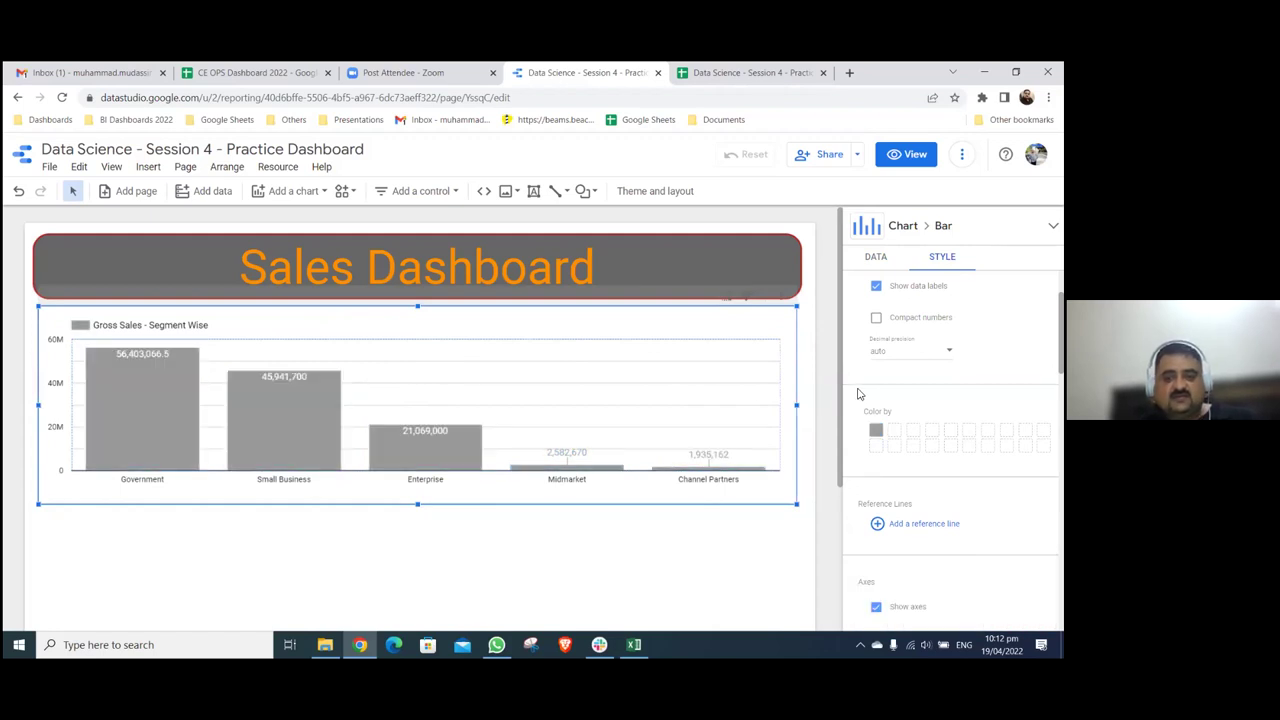
{"action": "key", "text": "ctrl+z"}
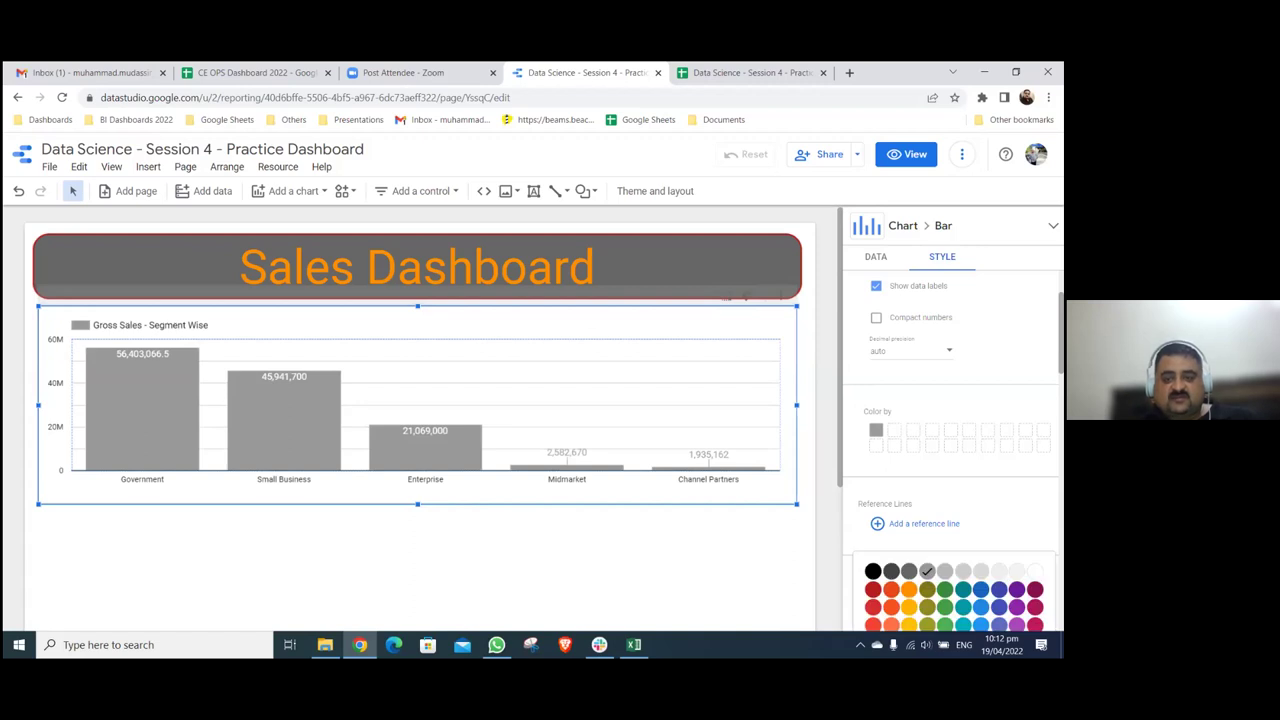
{"action": "key", "text": "ctrl+z"}
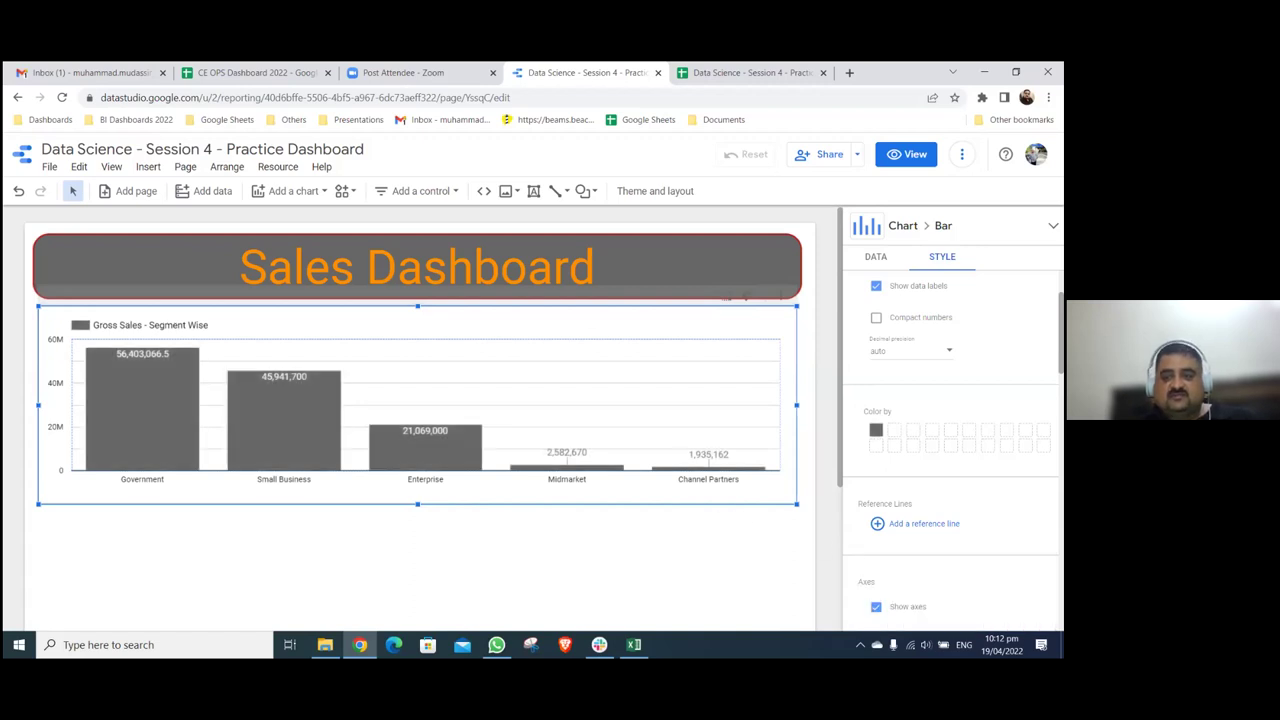
{"action": "scroll", "coordinate": [950, 450], "scroll_direction": "up", "scroll_amount": 1}
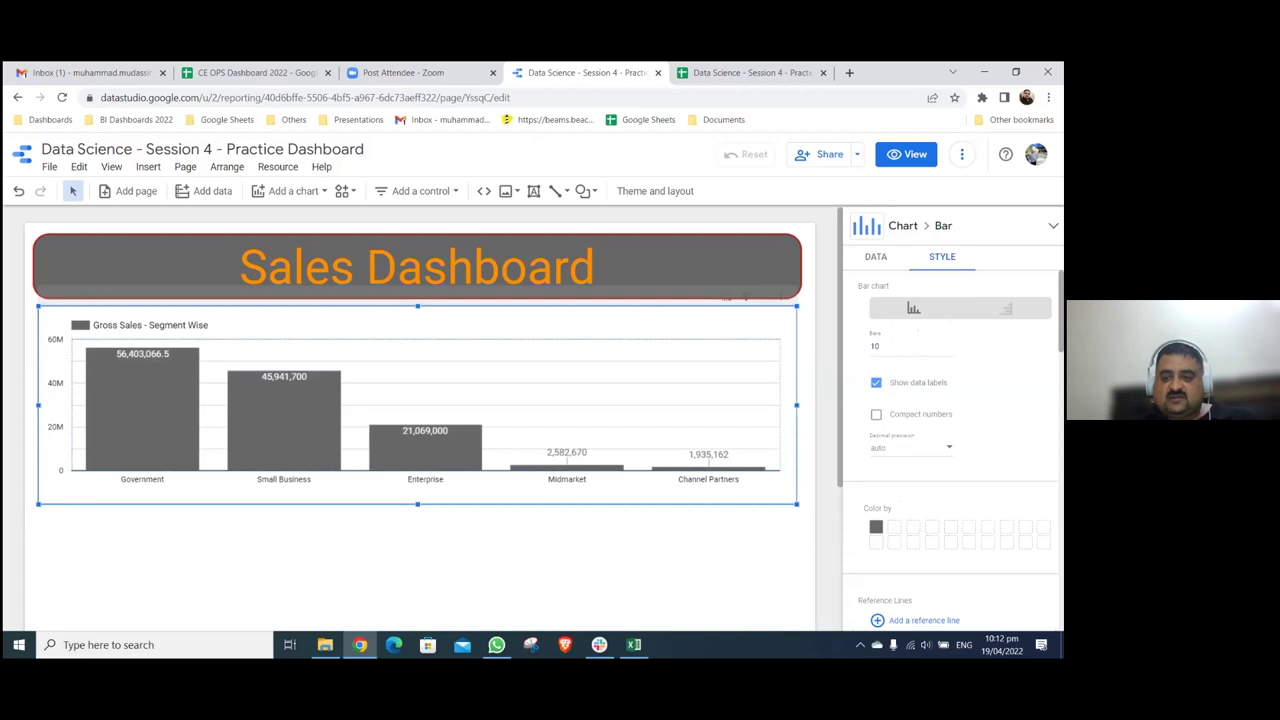
- Review the segment chart's style settings, including the chart header colour choices
{"action": "scroll", "coordinate": [950, 450], "scroll_direction": "down", "scroll_amount": 6}
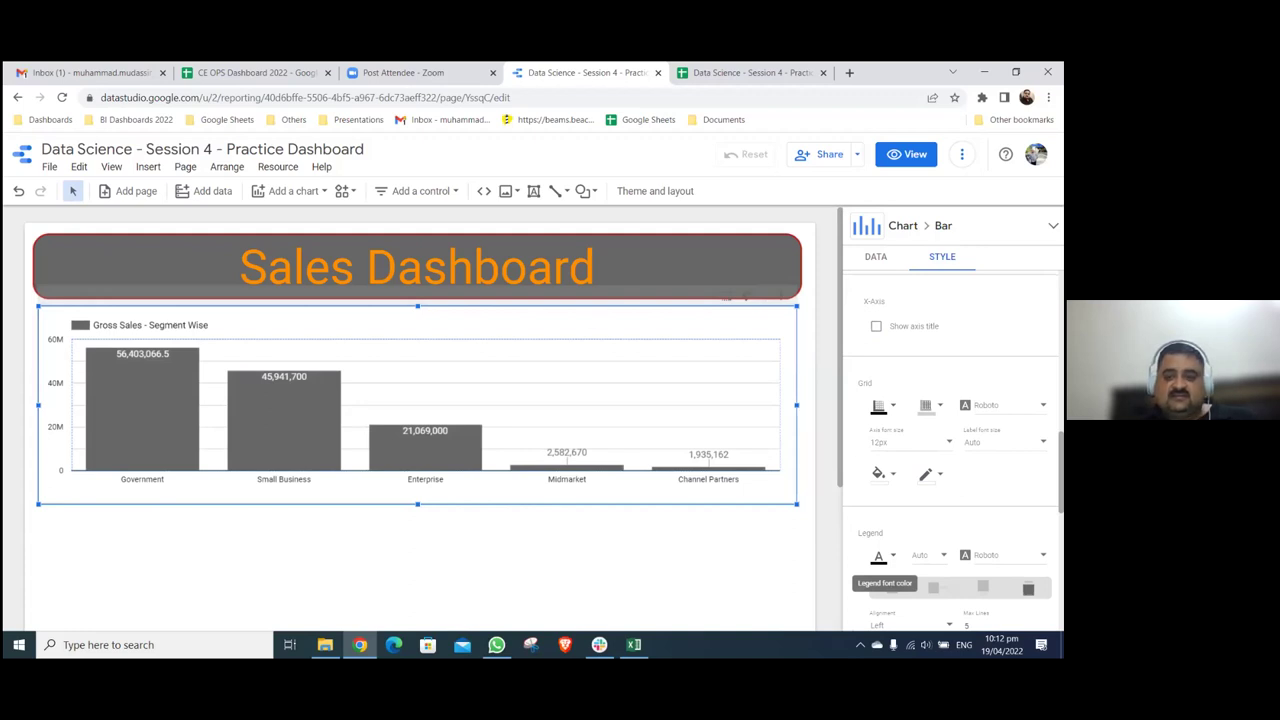
{"action": "scroll", "coordinate": [880, 560], "scroll_direction": "down", "scroll_amount": 3}
{"action": "scroll", "coordinate": [950, 450], "scroll_direction": "down", "scroll_amount": 3}
{"action": "scroll", "coordinate": [950, 450], "scroll_direction": "up", "scroll_amount": 5}
{"action": "scroll", "coordinate": [950, 450], "scroll_direction": "down", "scroll_amount": 5}
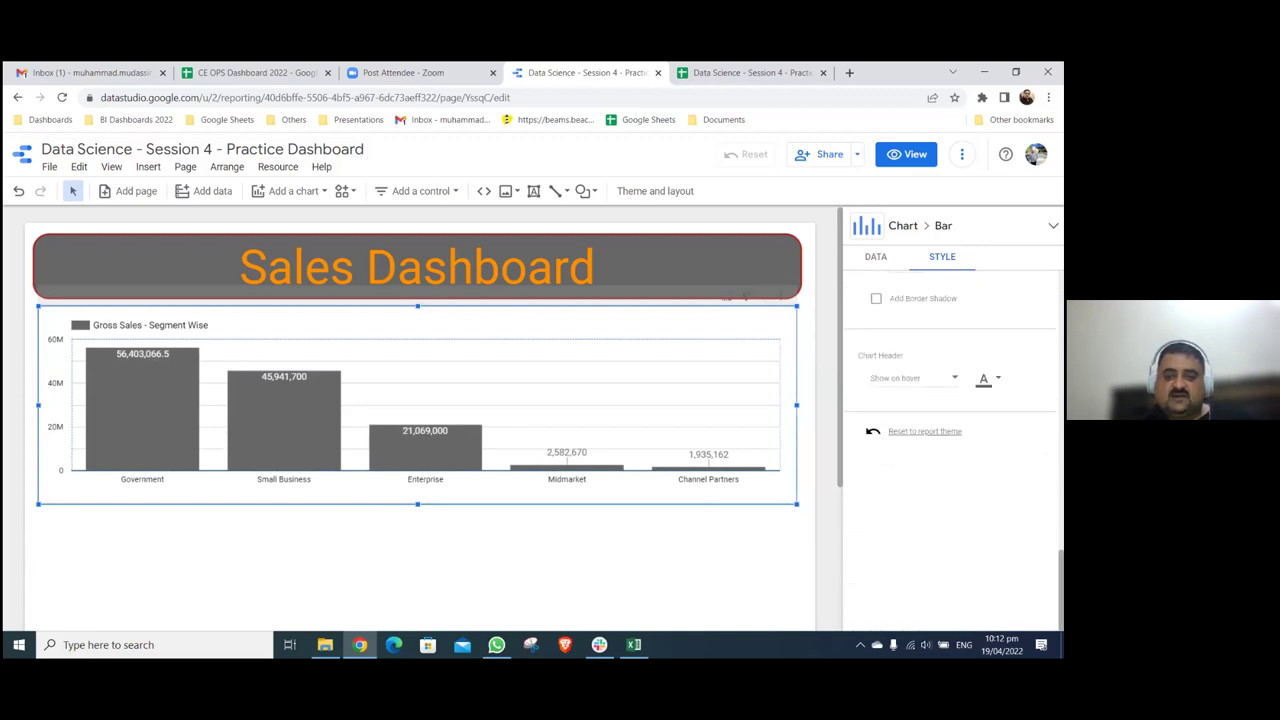
{"action": "left_click", "coordinate": [985, 378]}
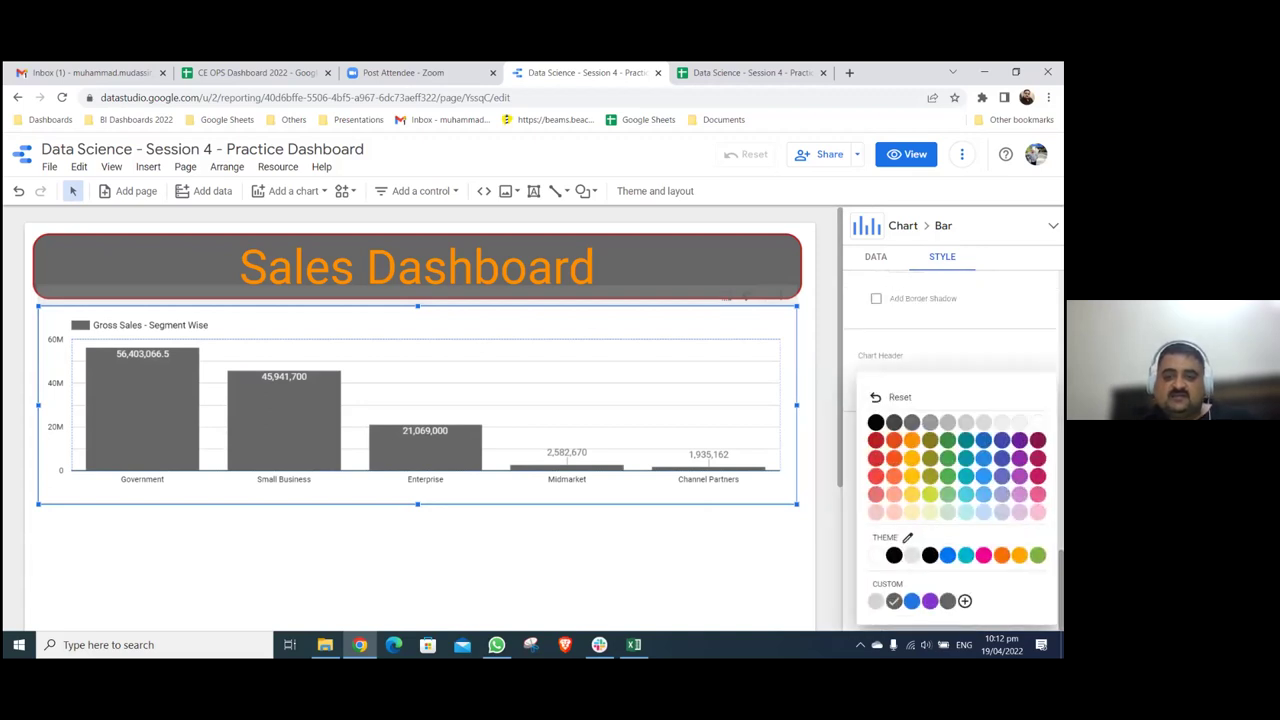
{"action": "key", "text": "Escape"}
{"action": "left_click", "coordinate": [587, 522]}
{"action": "left_click", "coordinate": [597, 349]}
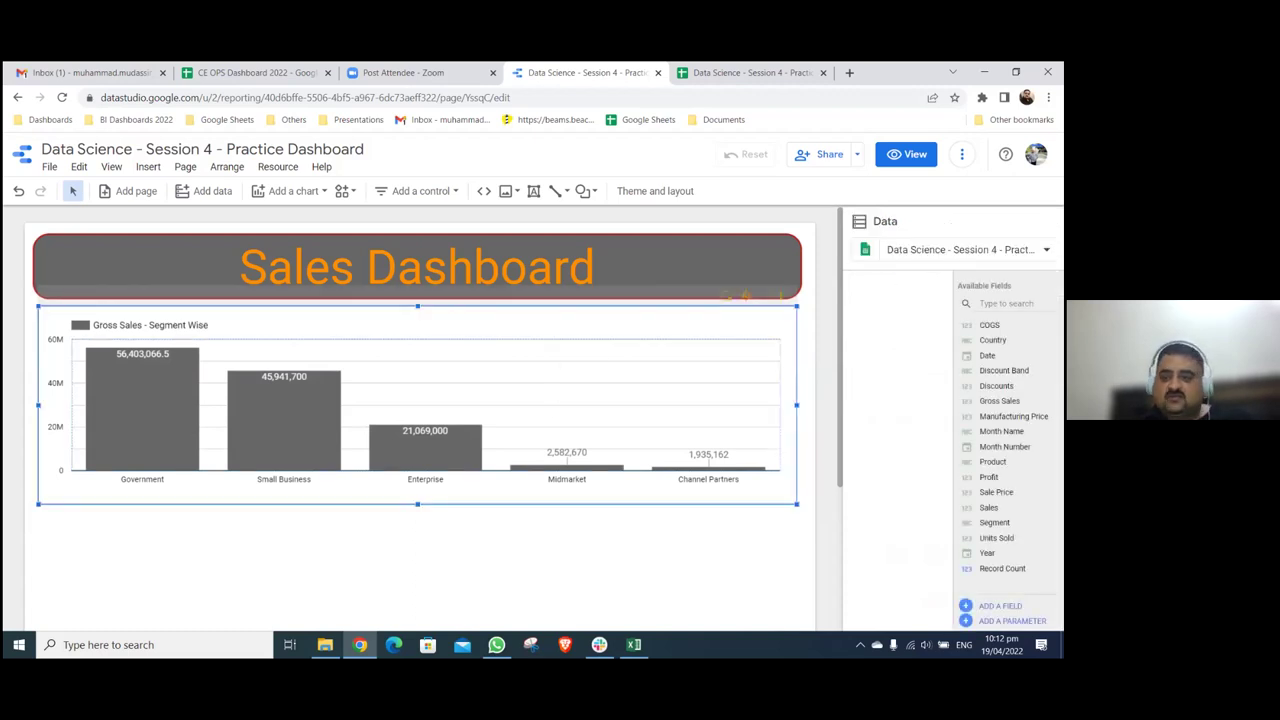
{"action": "left_click", "coordinate": [942, 256]}
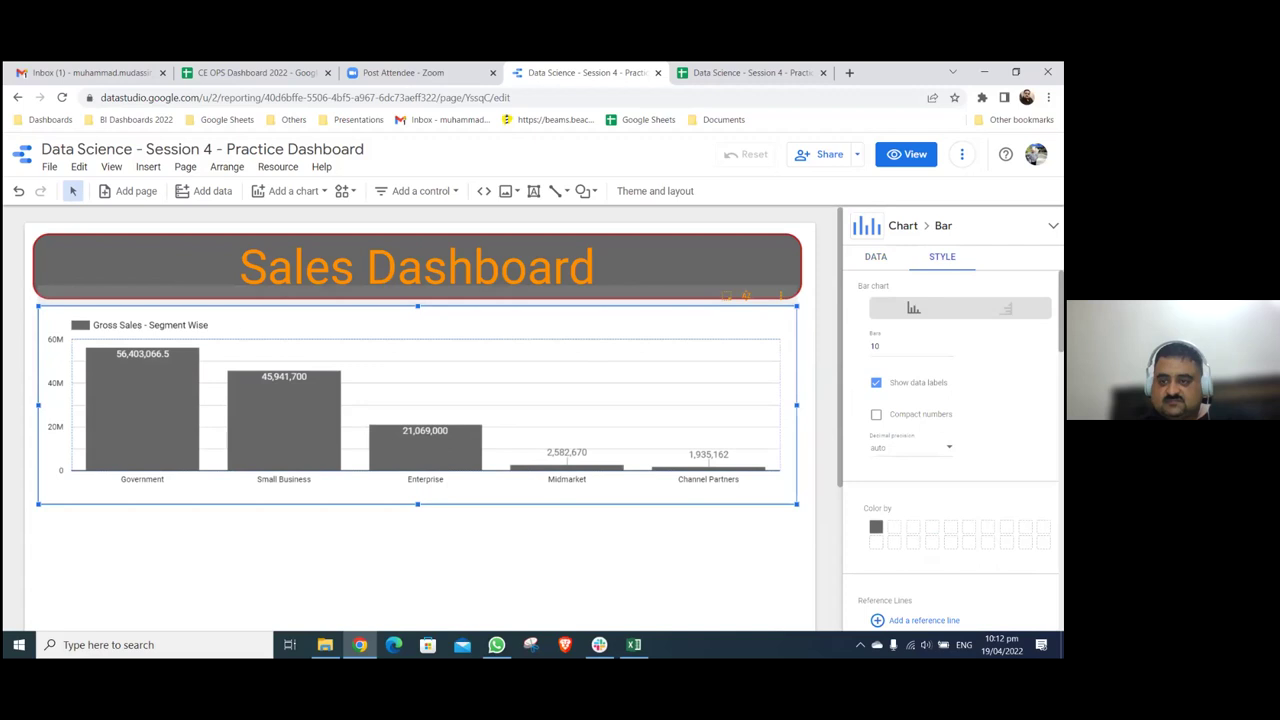
{"action": "scroll", "coordinate": [953, 451], "scroll_direction": "down", "scroll_amount": 4}
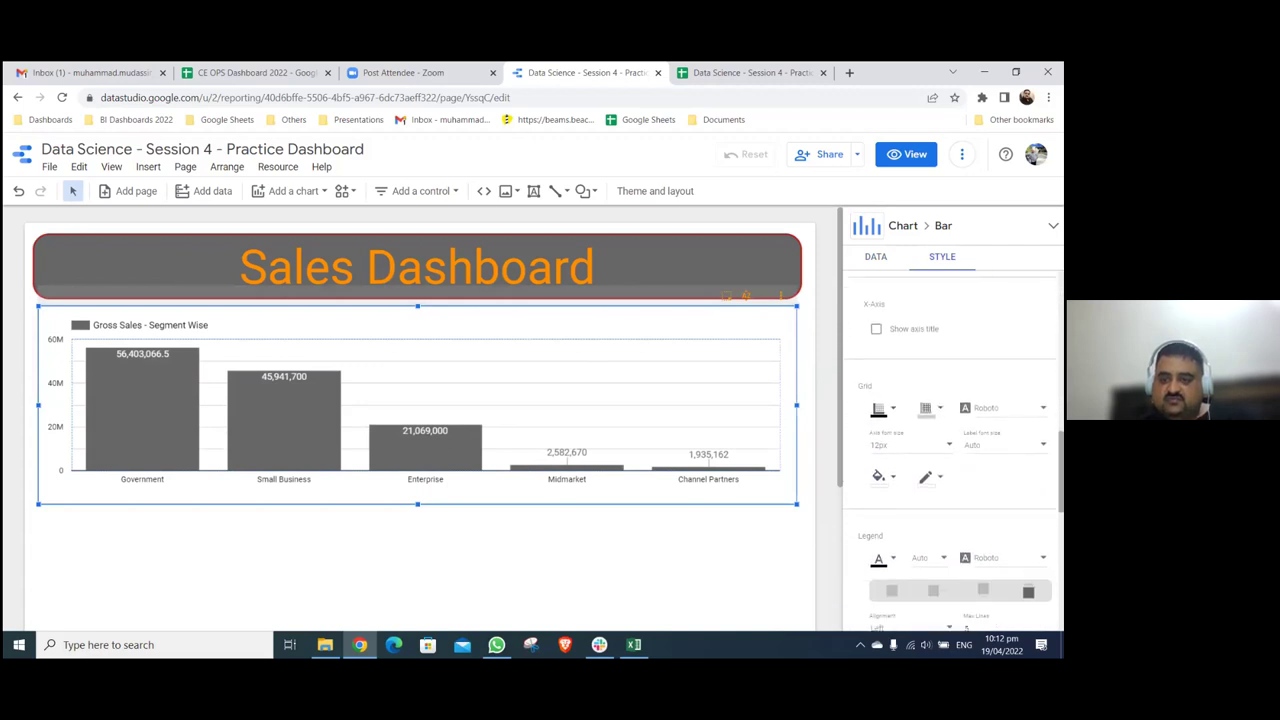
{"action": "scroll", "coordinate": [953, 451], "scroll_direction": "down", "scroll_amount": 1}
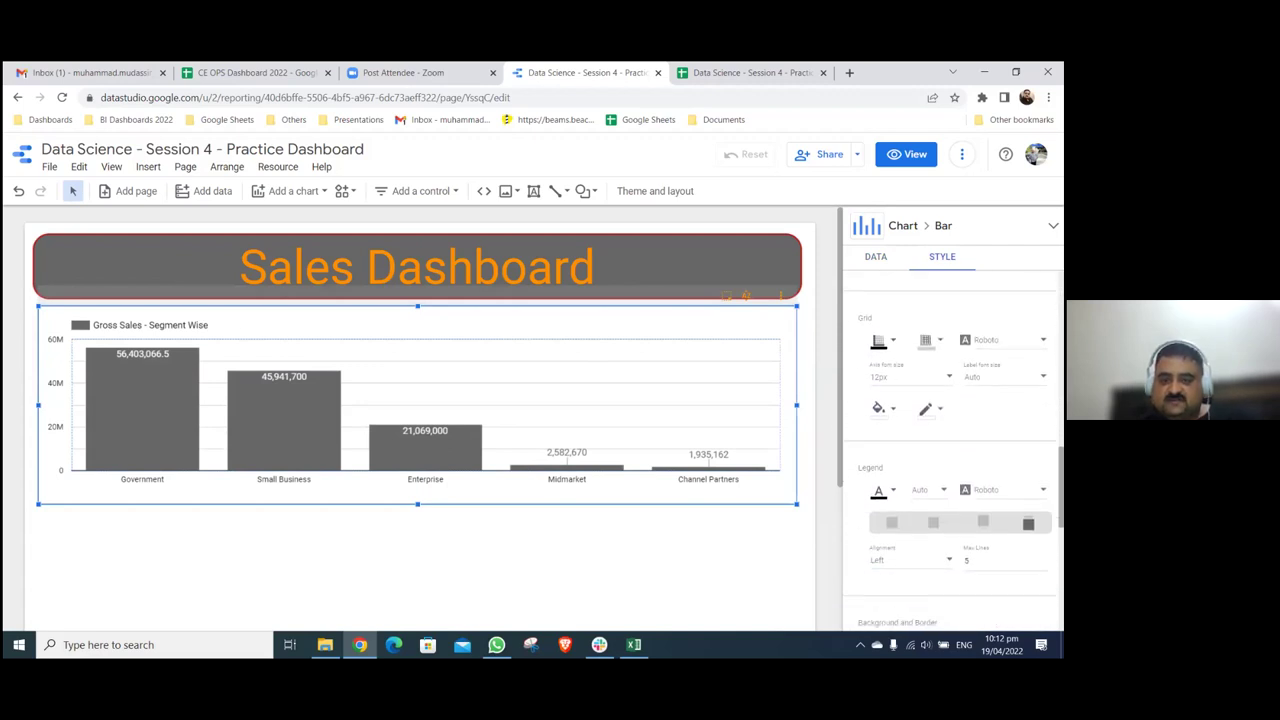
{"action": "left_click", "coordinate": [757, 543]}
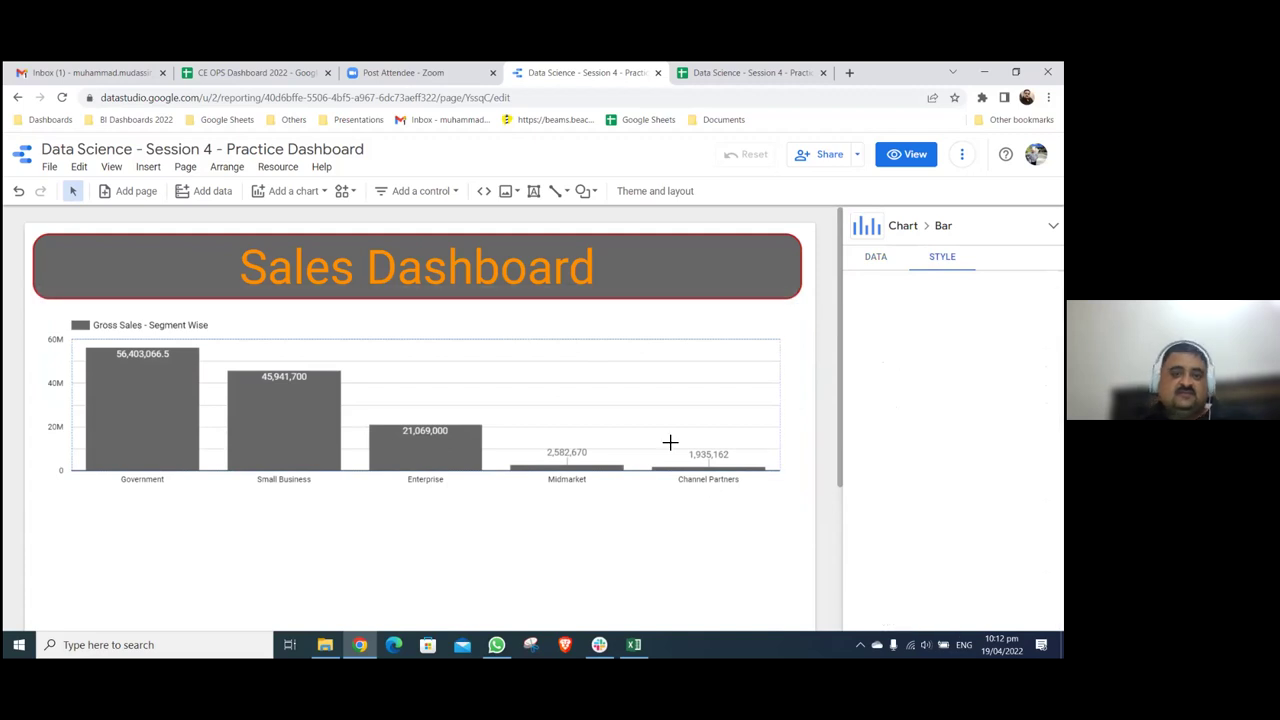
{"action": "left_click", "coordinate": [745, 358]}
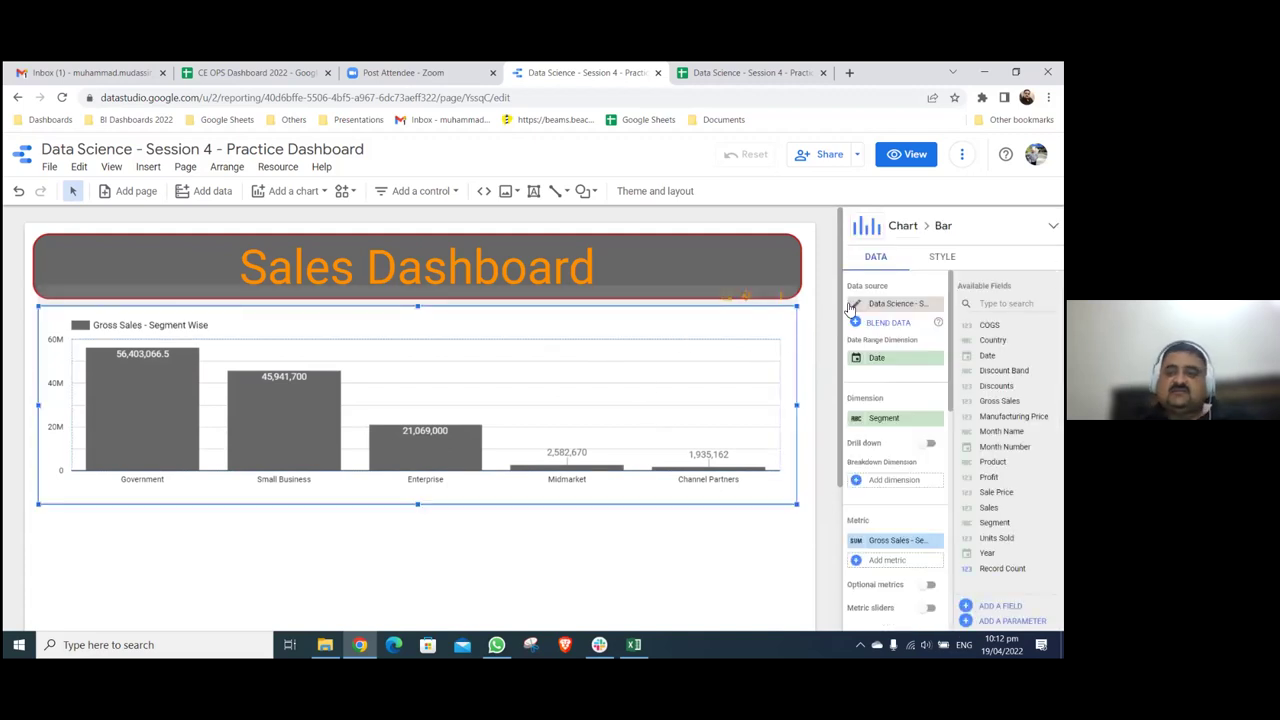
{"action": "left_click", "coordinate": [942, 256]}
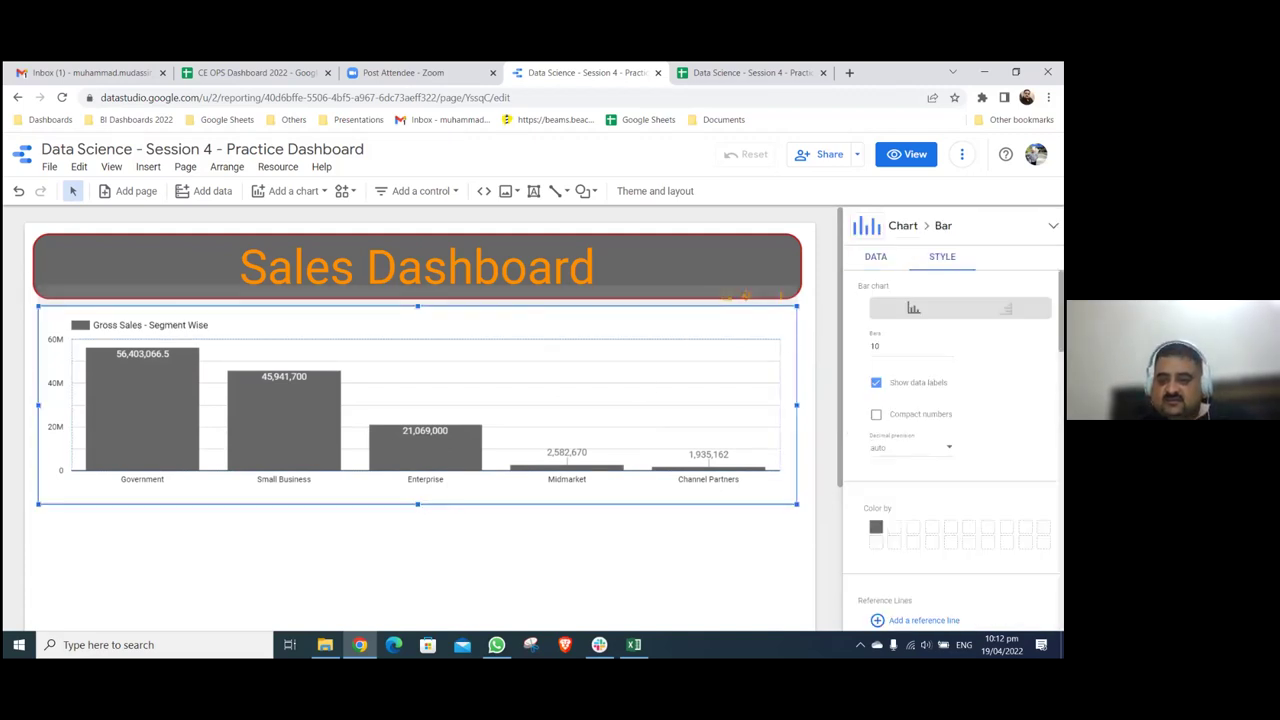
{"action": "left_click", "coordinate": [787, 235]}
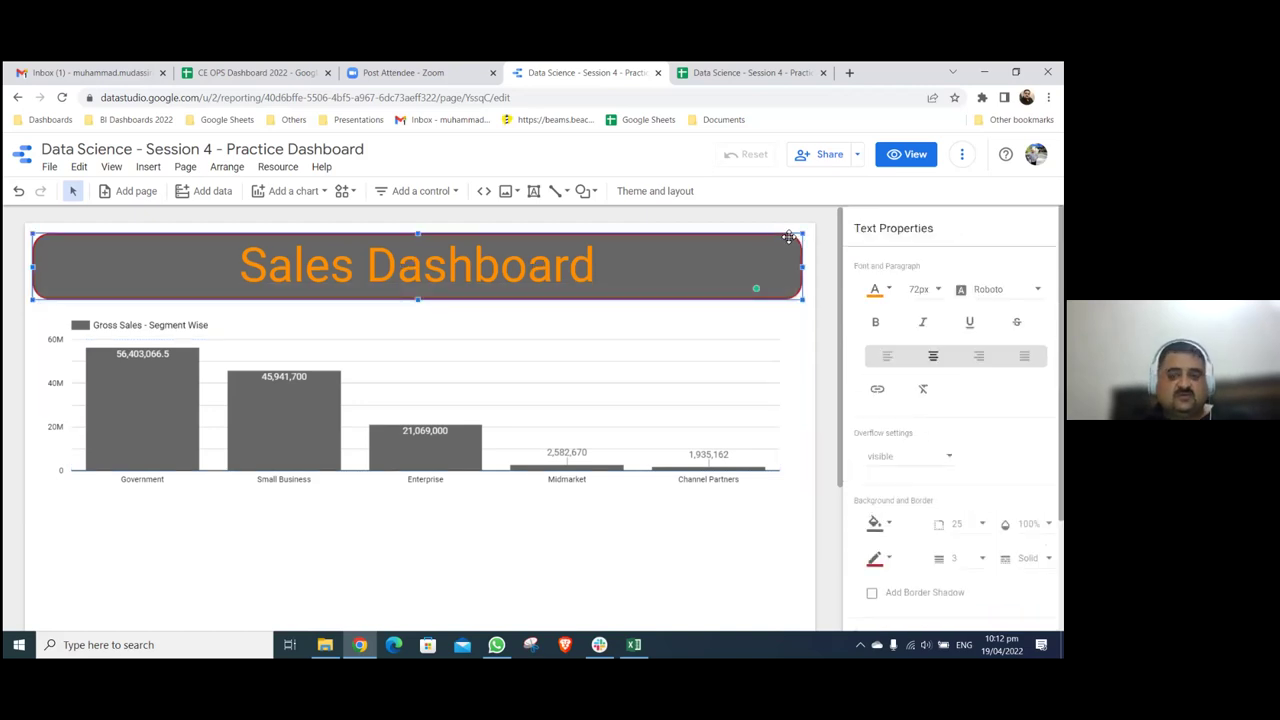
{"action": "right_click", "coordinate": [788, 236]}
{"action": "left_click", "coordinate": [808, 310]}
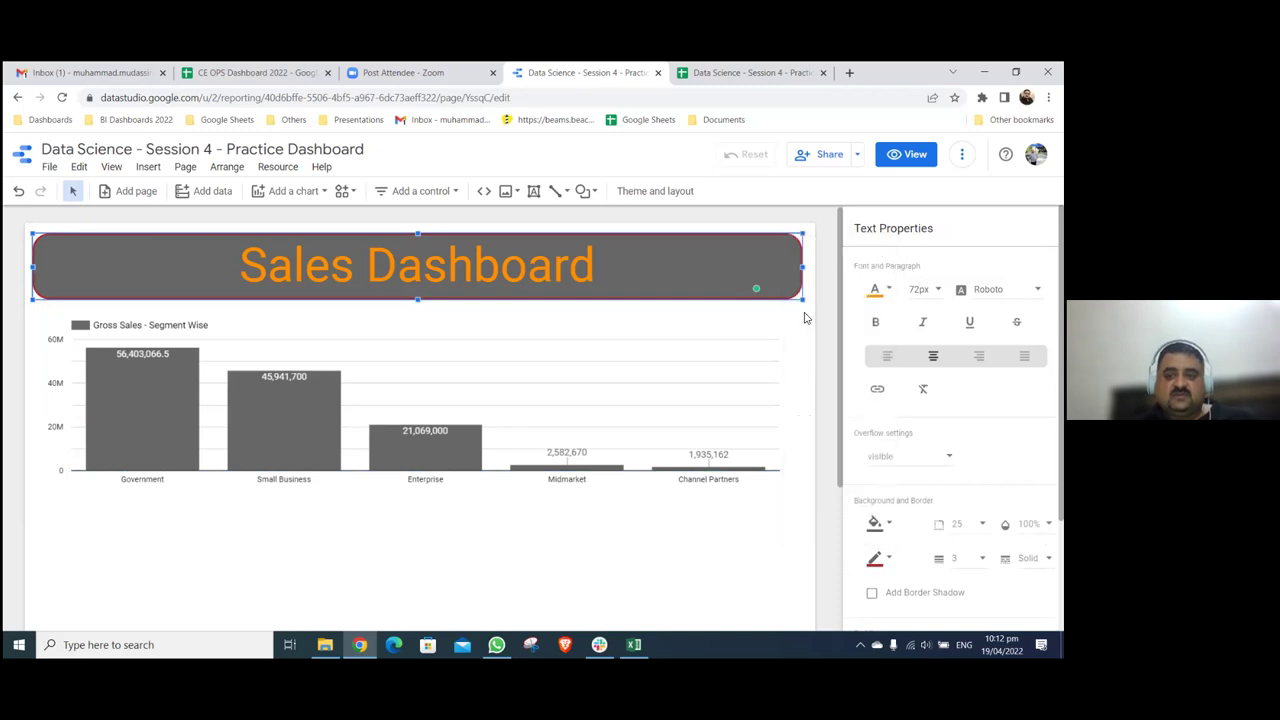
{"action": "left_click", "coordinate": [773, 316]}
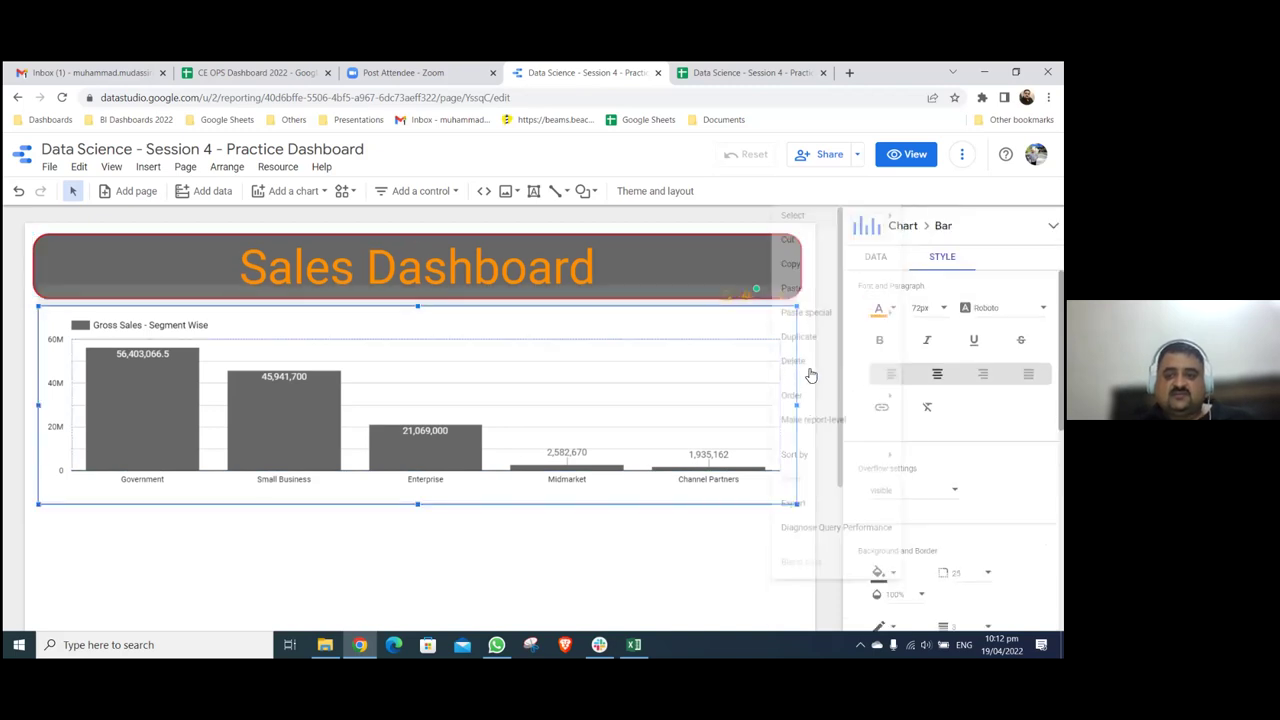
{"action": "right_click", "coordinate": [808, 372]}
{"action": "mouse_move", "coordinate": [826, 330]}
{"action": "left_click", "coordinate": [964, 333]}
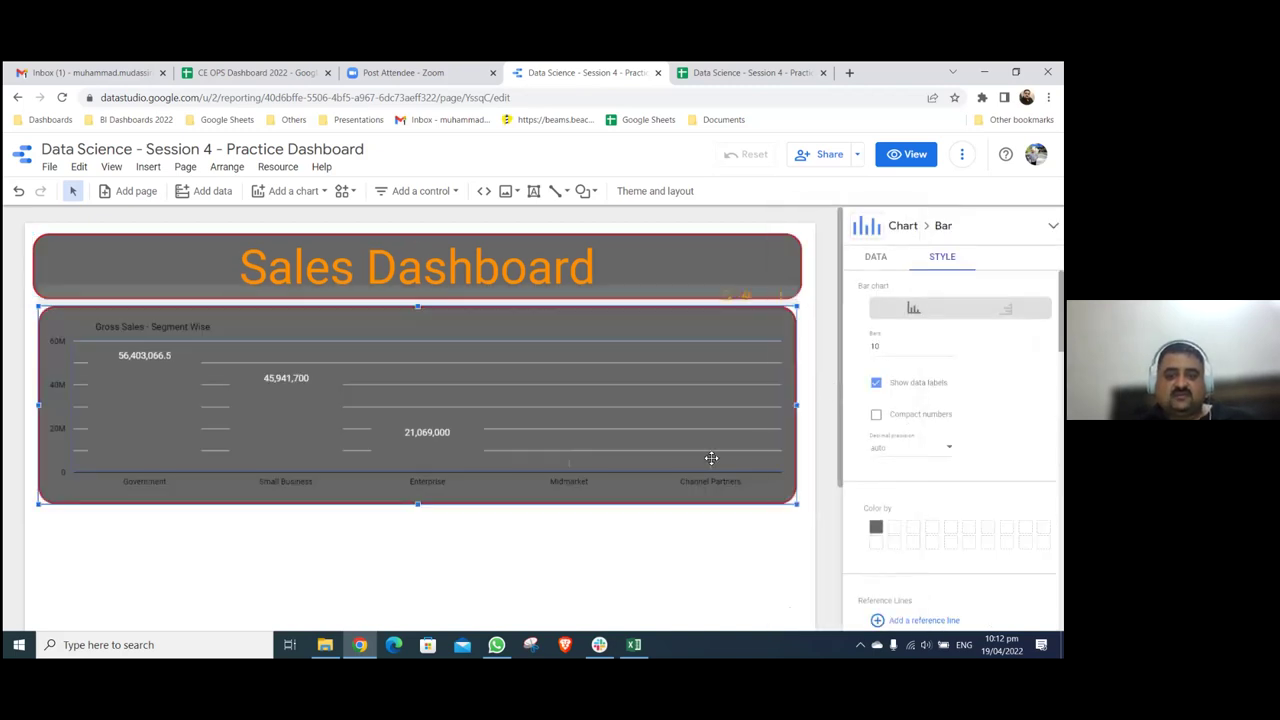
{"action": "left_click", "coordinate": [903, 225]}
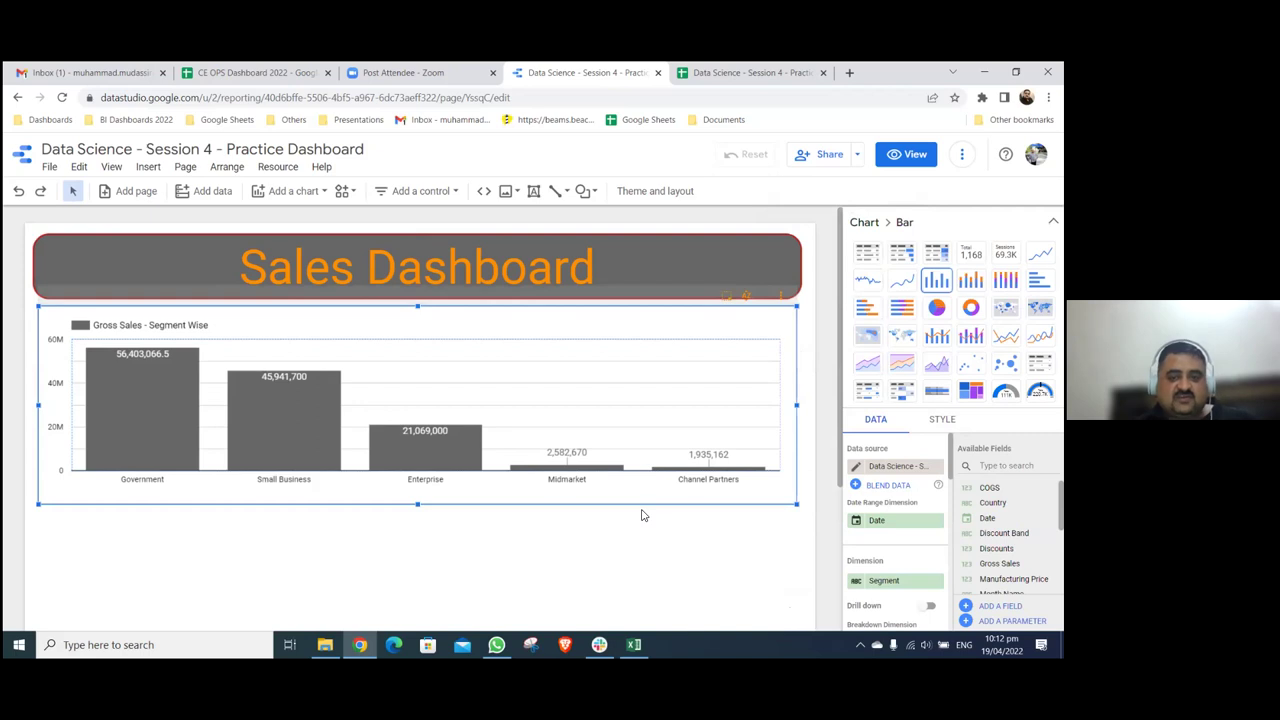
{"action": "left_click", "coordinate": [683, 523]}
{"action": "left_click", "coordinate": [602, 326]}
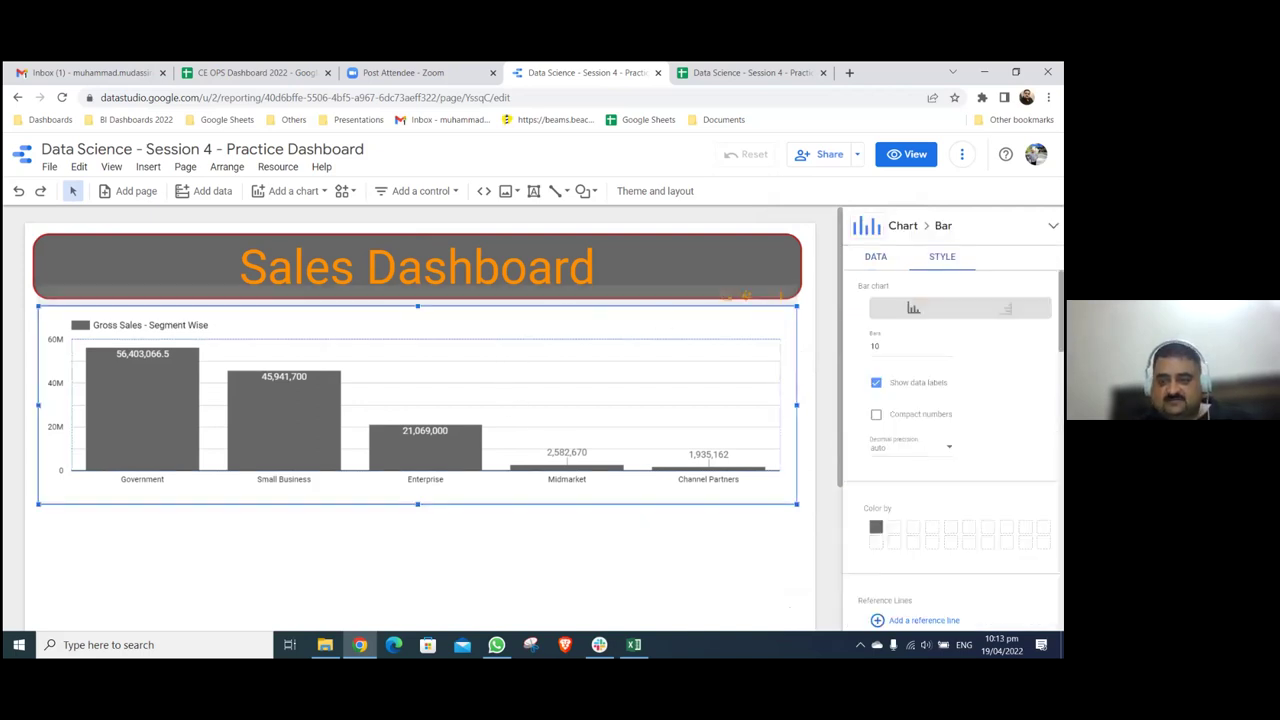
- Try a logarithmic vertical axis, then return it to a linear scale
{"action": "scroll", "coordinate": [950, 430], "scroll_direction": "down", "scroll_amount": 10}
{"action": "scroll", "coordinate": [950, 450], "scroll_direction": "down", "scroll_amount": 3}
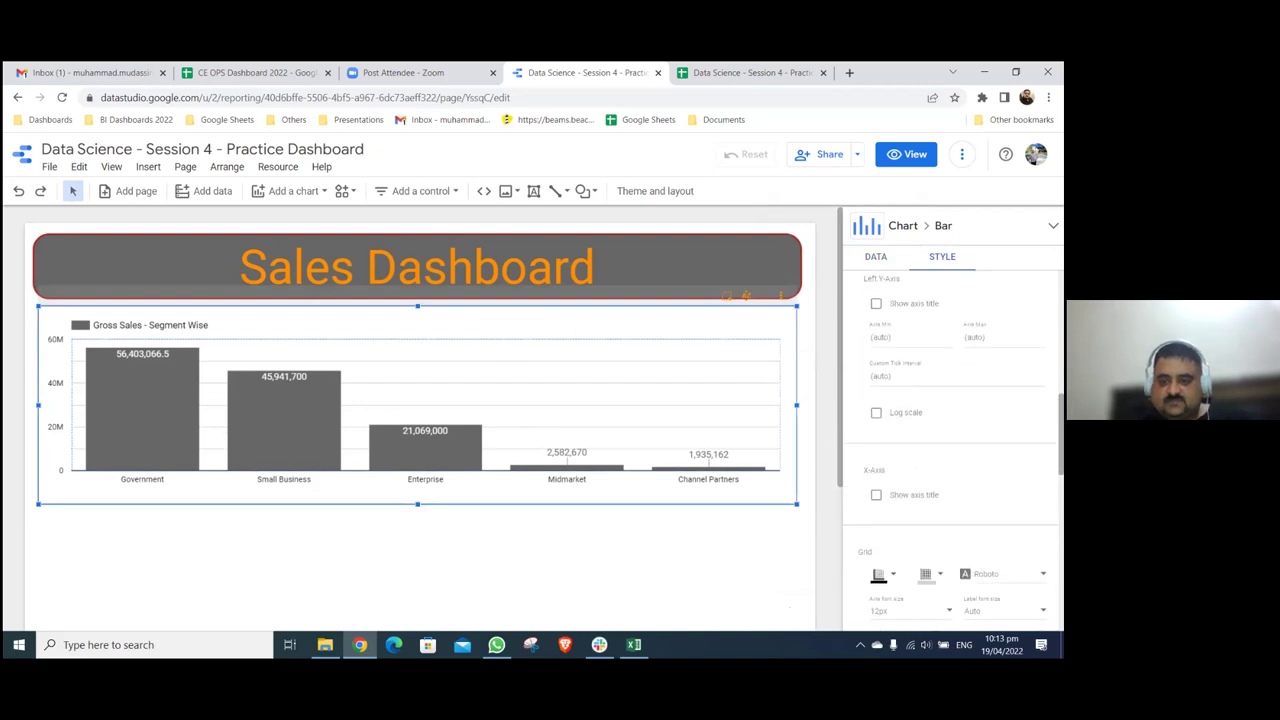
{"action": "left_click", "coordinate": [876, 412]}
{"action": "left_click", "coordinate": [876, 412]}
- Set the chart border colour to red and check it on the canvas
{"action": "scroll", "coordinate": [950, 450], "scroll_direction": "down", "scroll_amount": 3}
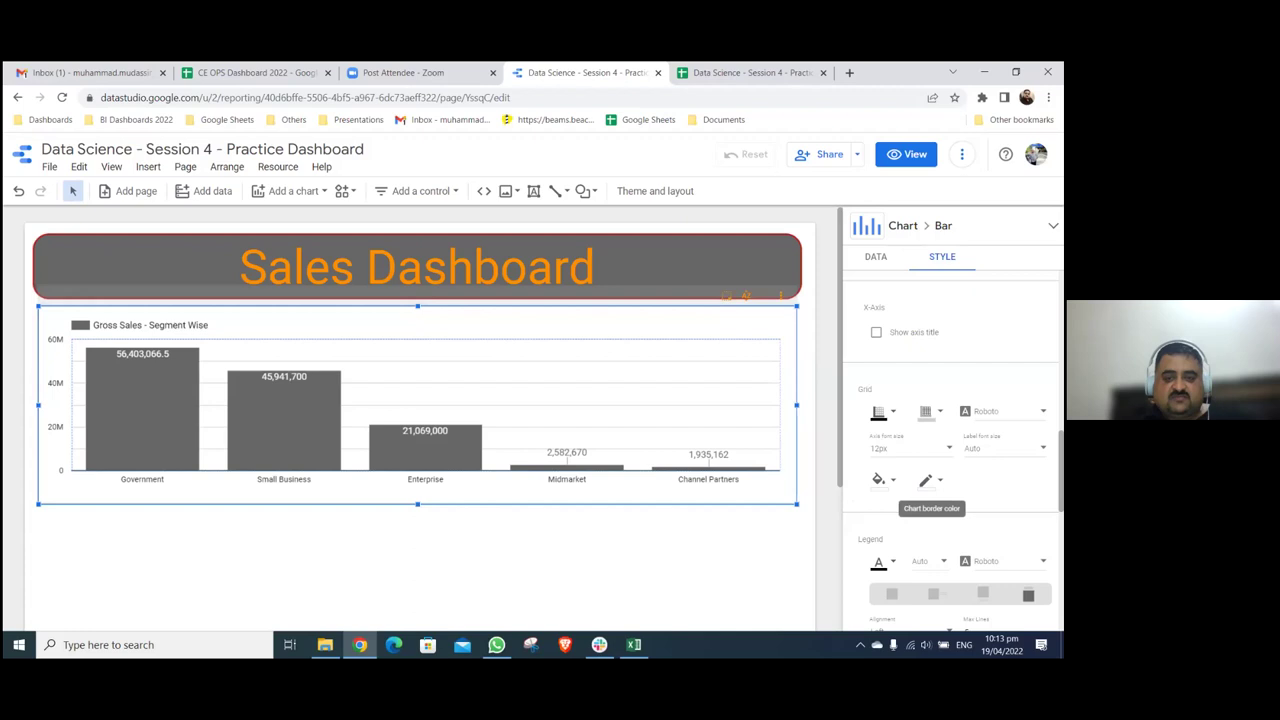
{"action": "left_click", "coordinate": [928, 482]}
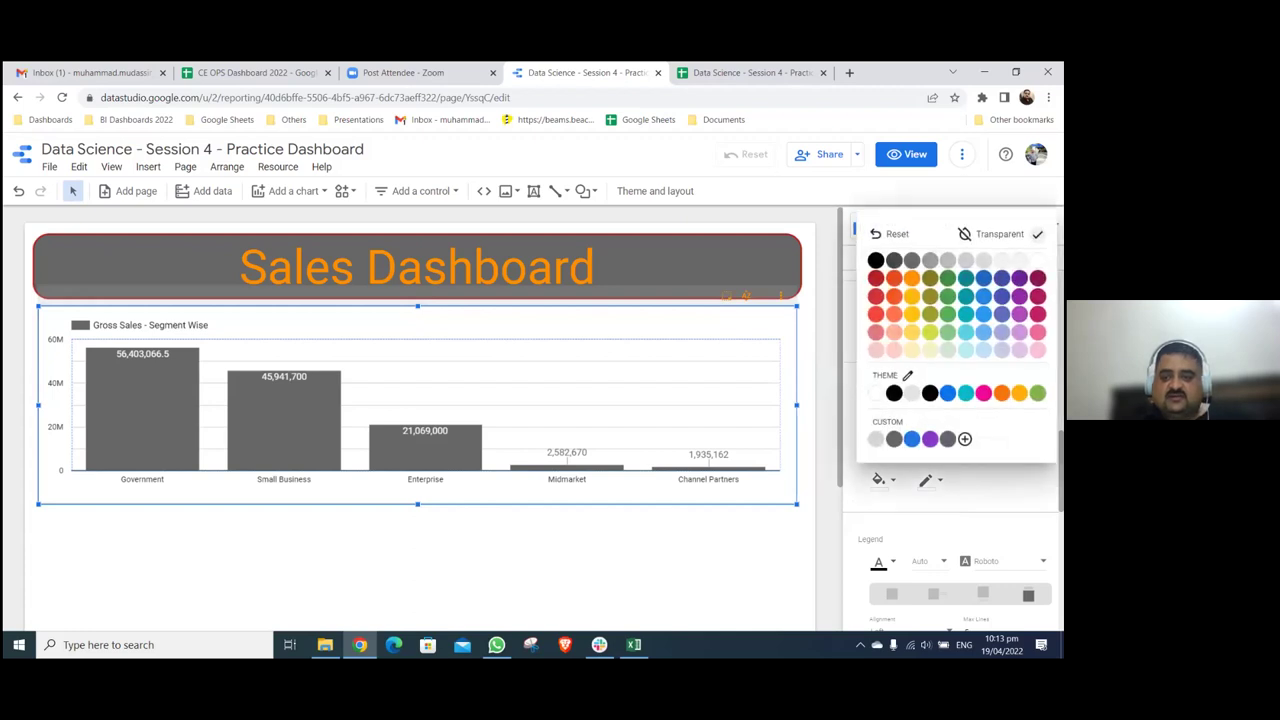
{"action": "left_click", "coordinate": [876, 278]}
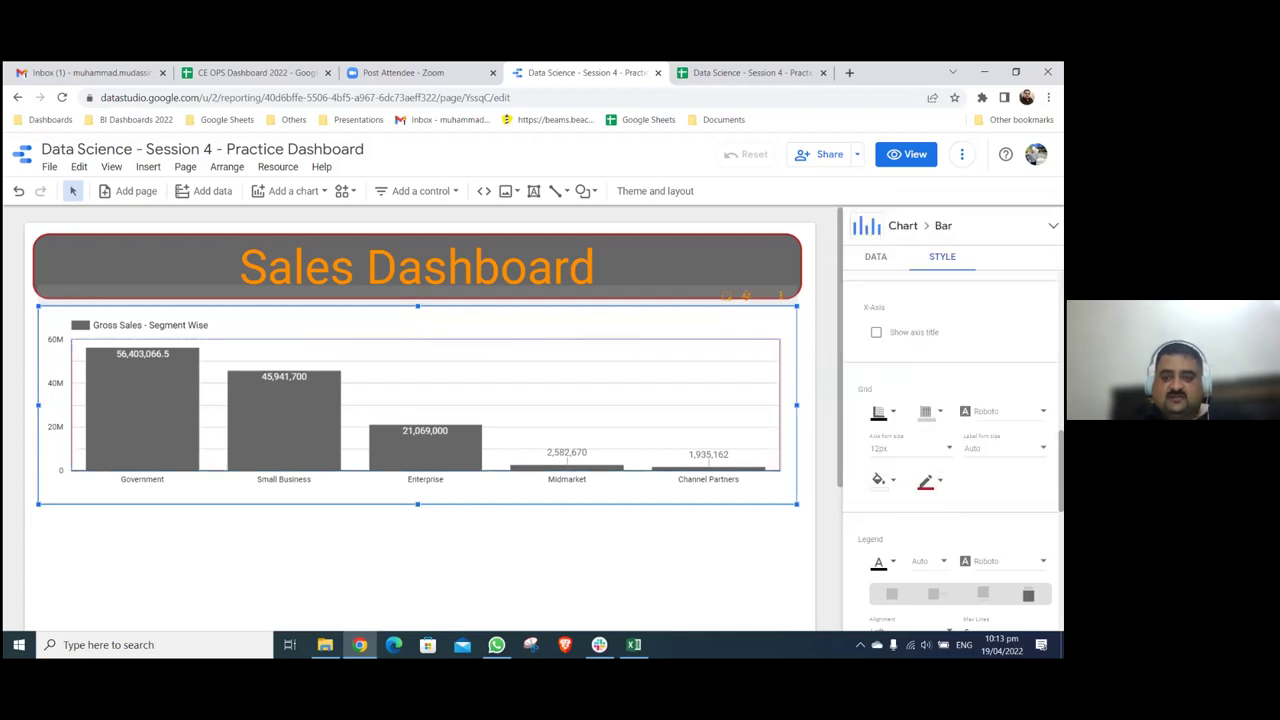
{"action": "left_click", "coordinate": [830, 393]}
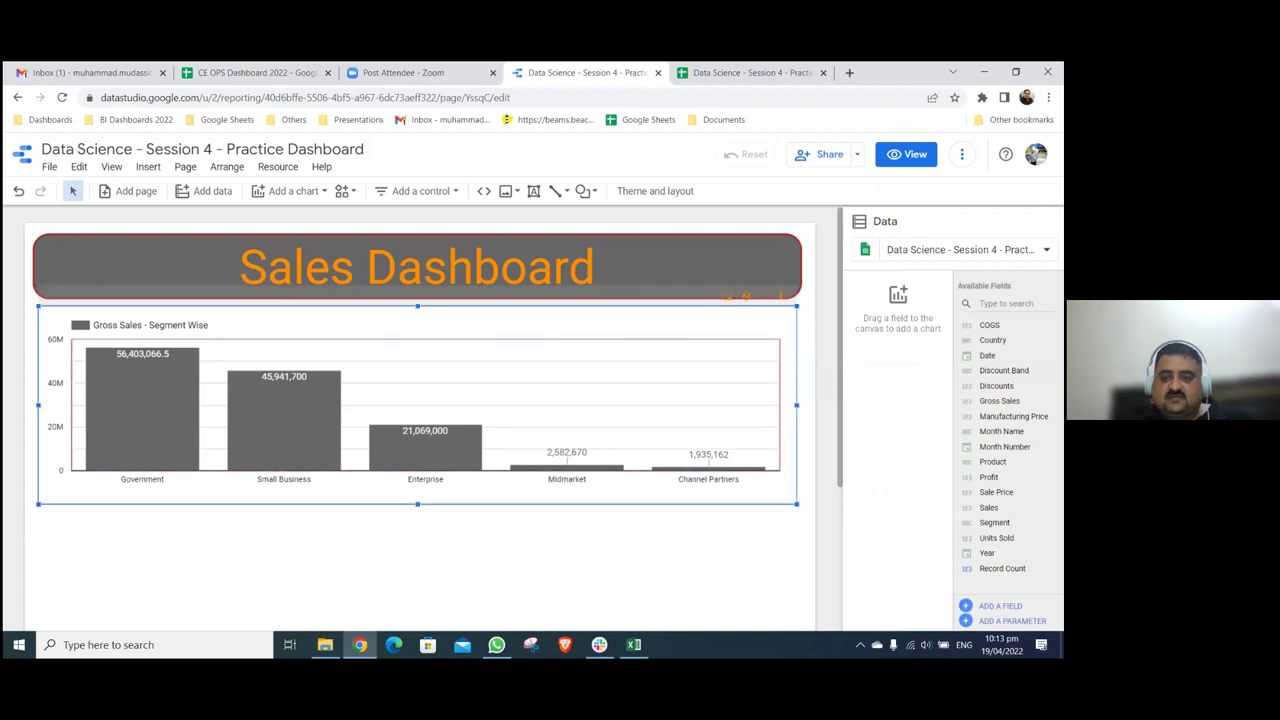
{"action": "left_click", "coordinate": [942, 256]}
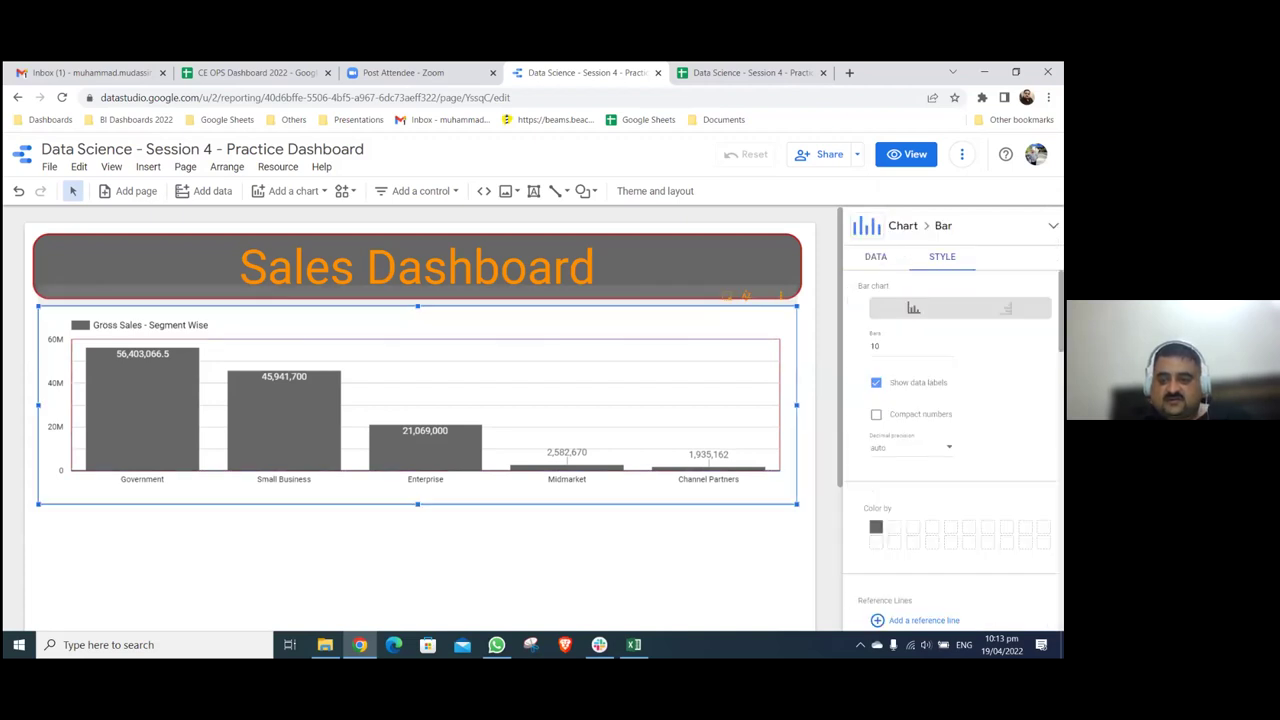
- Give the Segment Wise chart a border radius of 30, keep 100% opacity, and nudge it slightly up
{"action": "scroll", "coordinate": [950, 450], "scroll_direction": "down", "scroll_amount": 10}
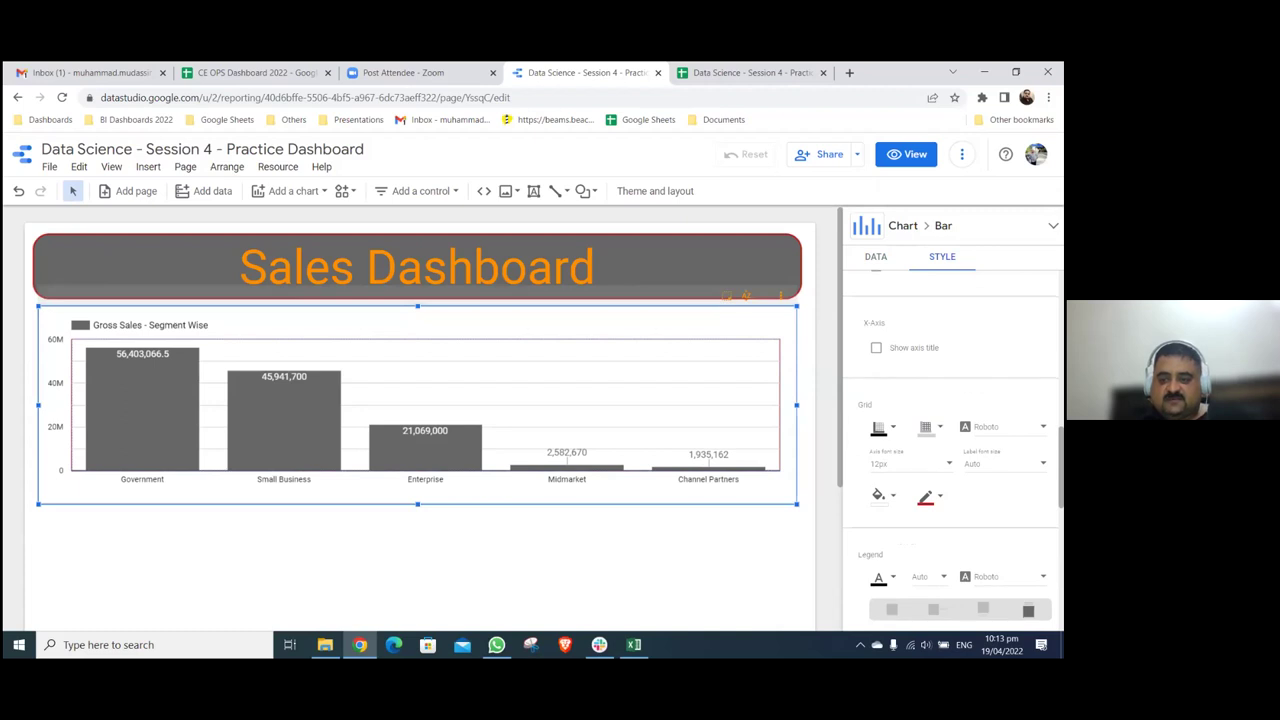
{"action": "scroll", "coordinate": [954, 451], "scroll_direction": "down", "scroll_amount": 1}
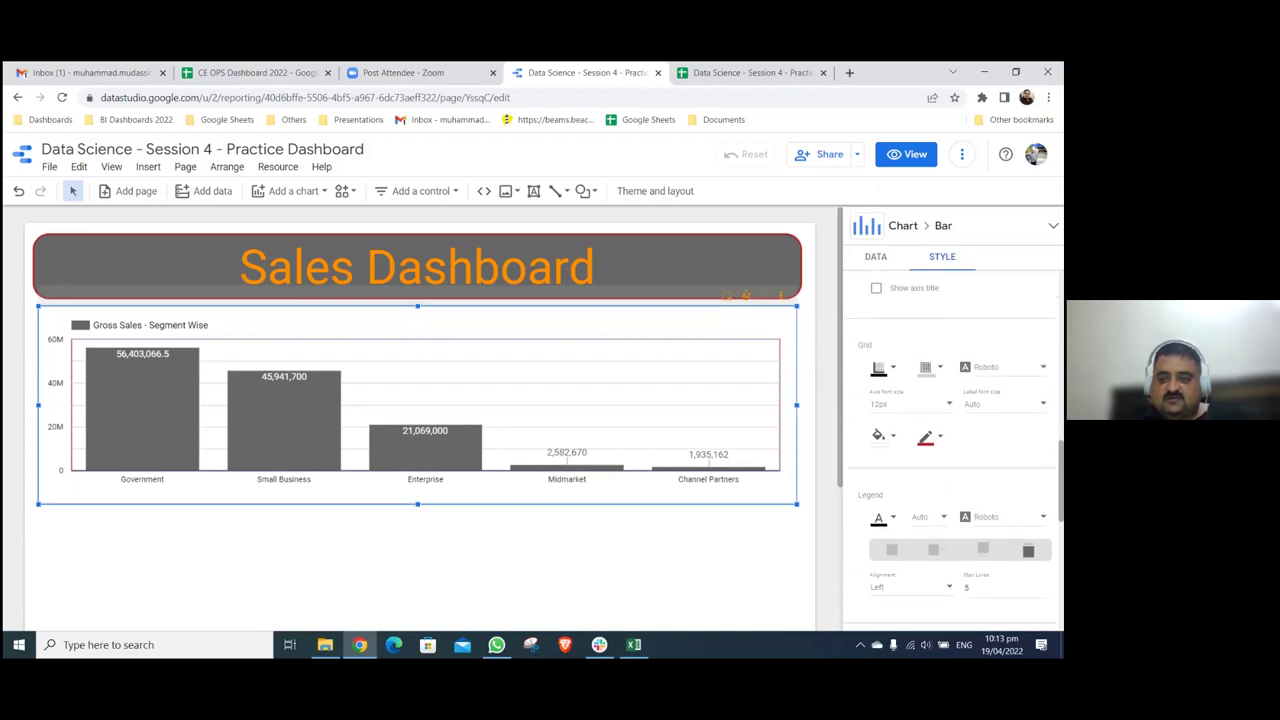
{"action": "scroll", "coordinate": [950, 450], "scroll_direction": "down", "scroll_amount": 1}
{"action": "scroll", "coordinate": [950, 450], "scroll_direction": "down", "scroll_amount": 1}
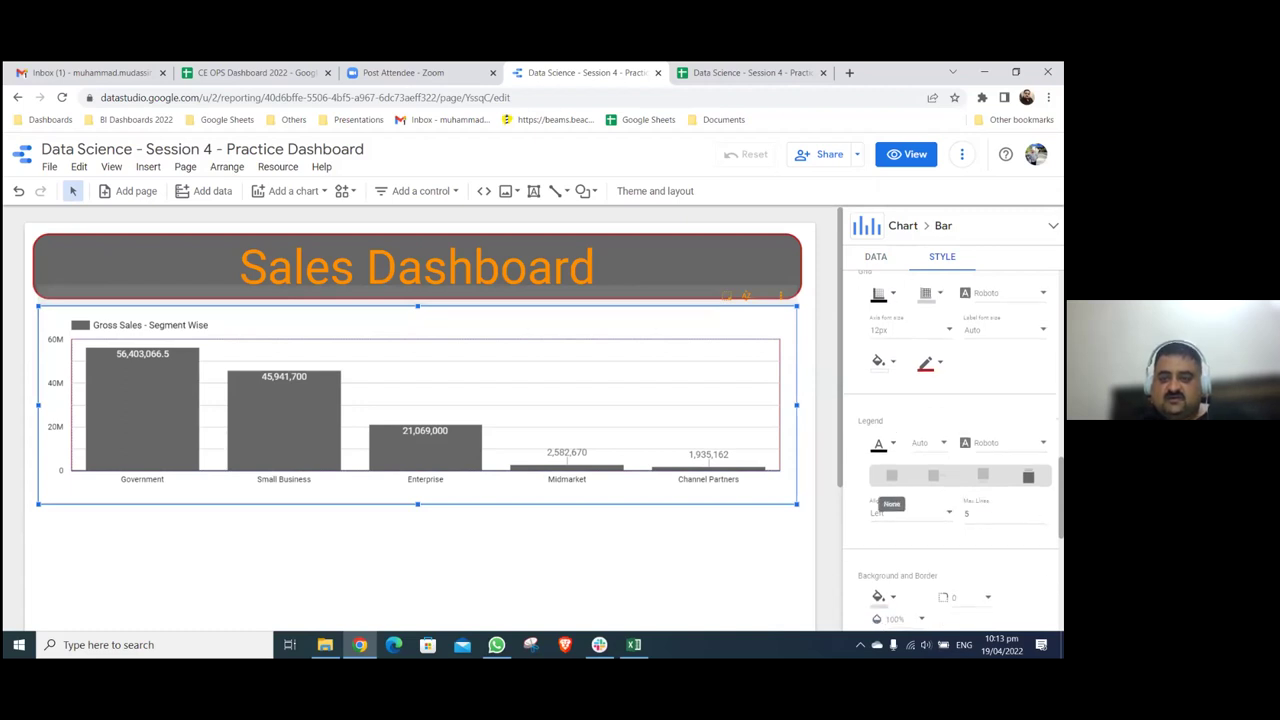
{"action": "scroll", "coordinate": [950, 450], "scroll_direction": "down", "scroll_amount": 1}
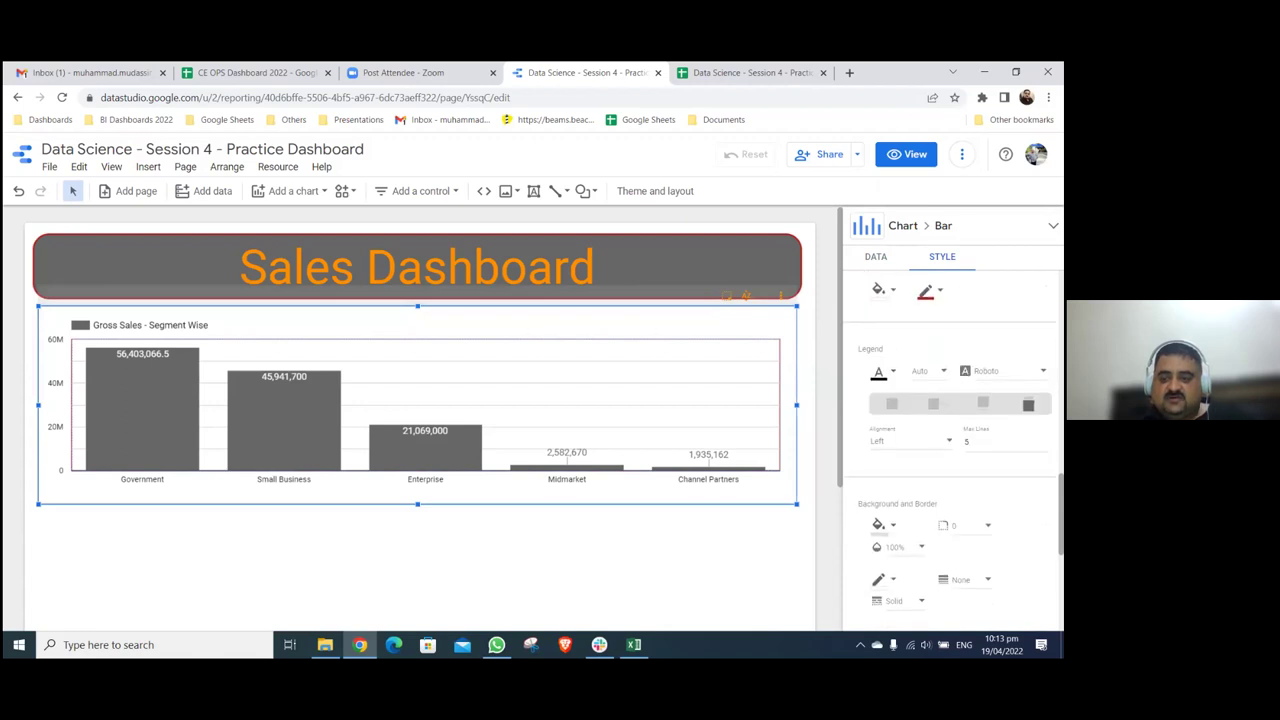
{"action": "scroll", "coordinate": [958, 540], "scroll_direction": "down", "scroll_amount": 1}
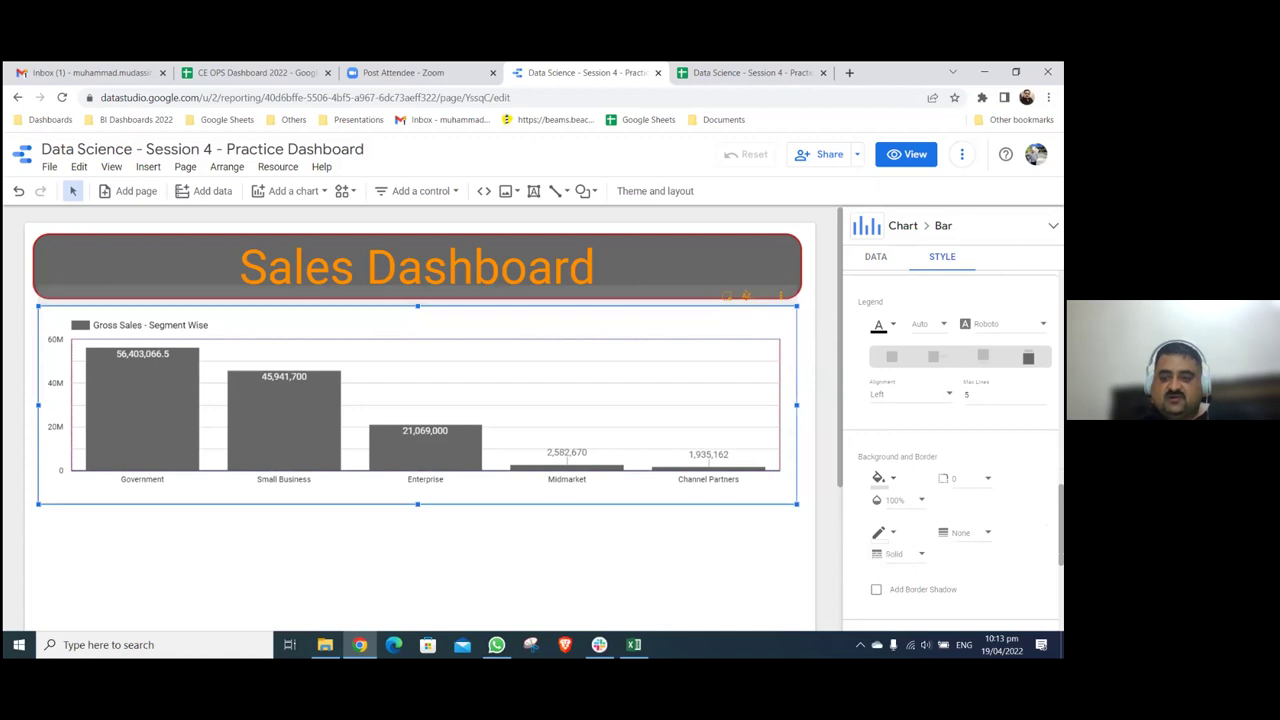
{"action": "left_click", "coordinate": [905, 499]}
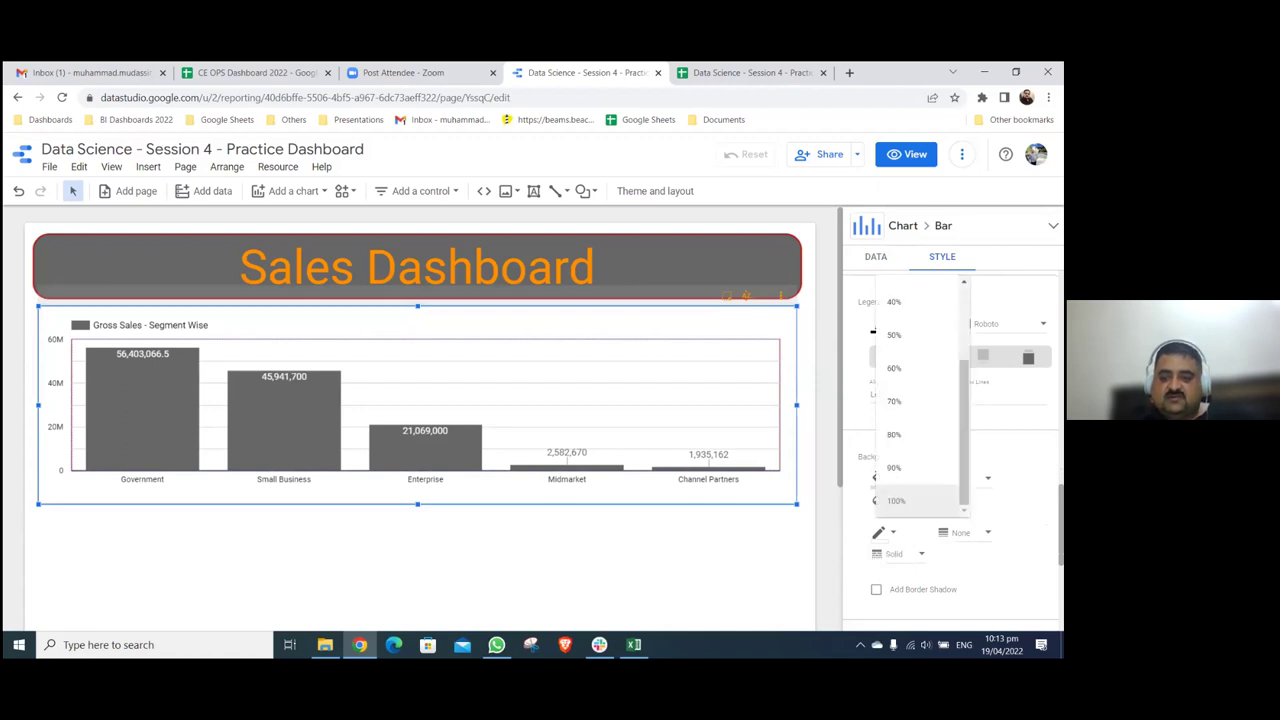
{"action": "key", "text": "Escape"}
{"action": "left_click", "coordinate": [975, 394]}
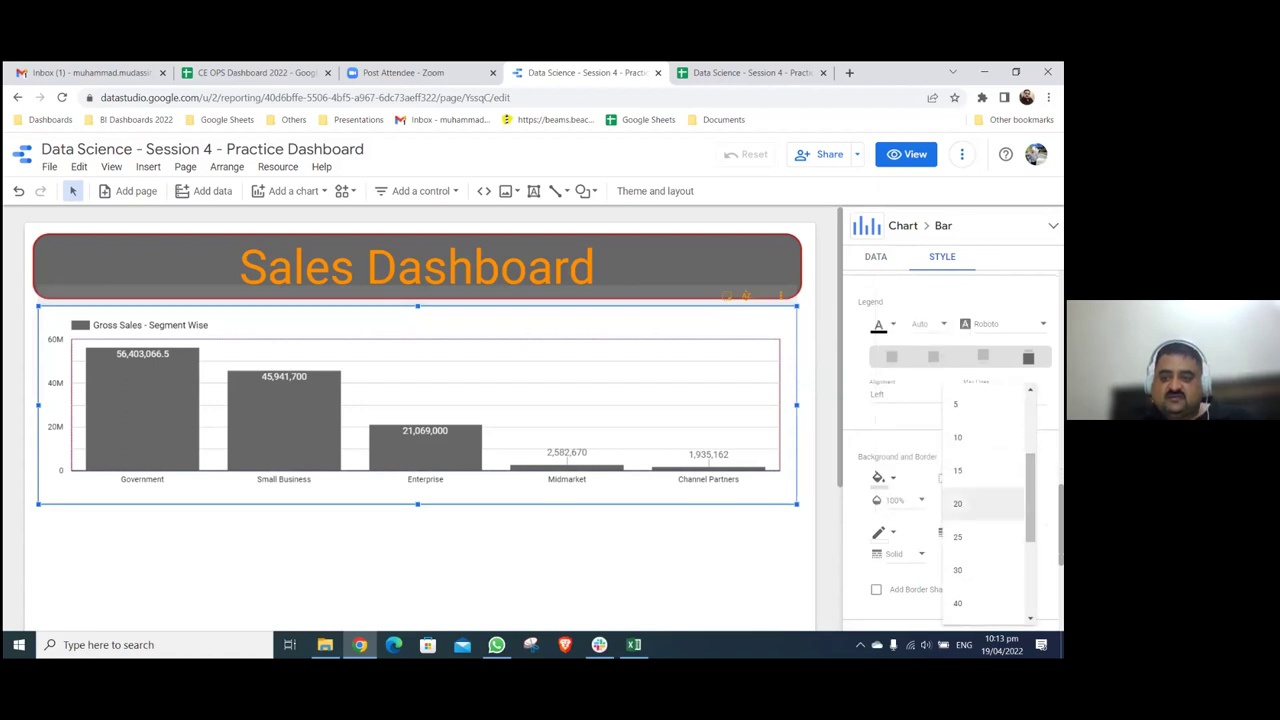
{"action": "key", "text": "Escape"}
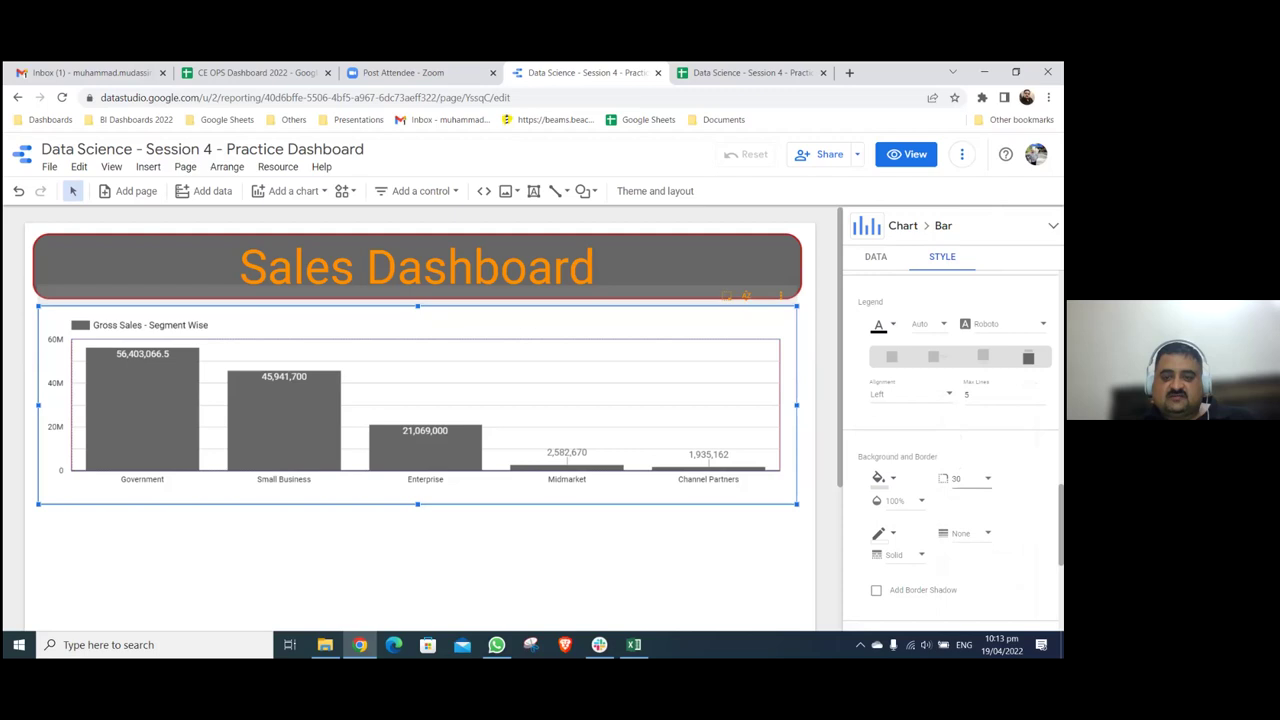
{"action": "left_click", "coordinate": [962, 479]}
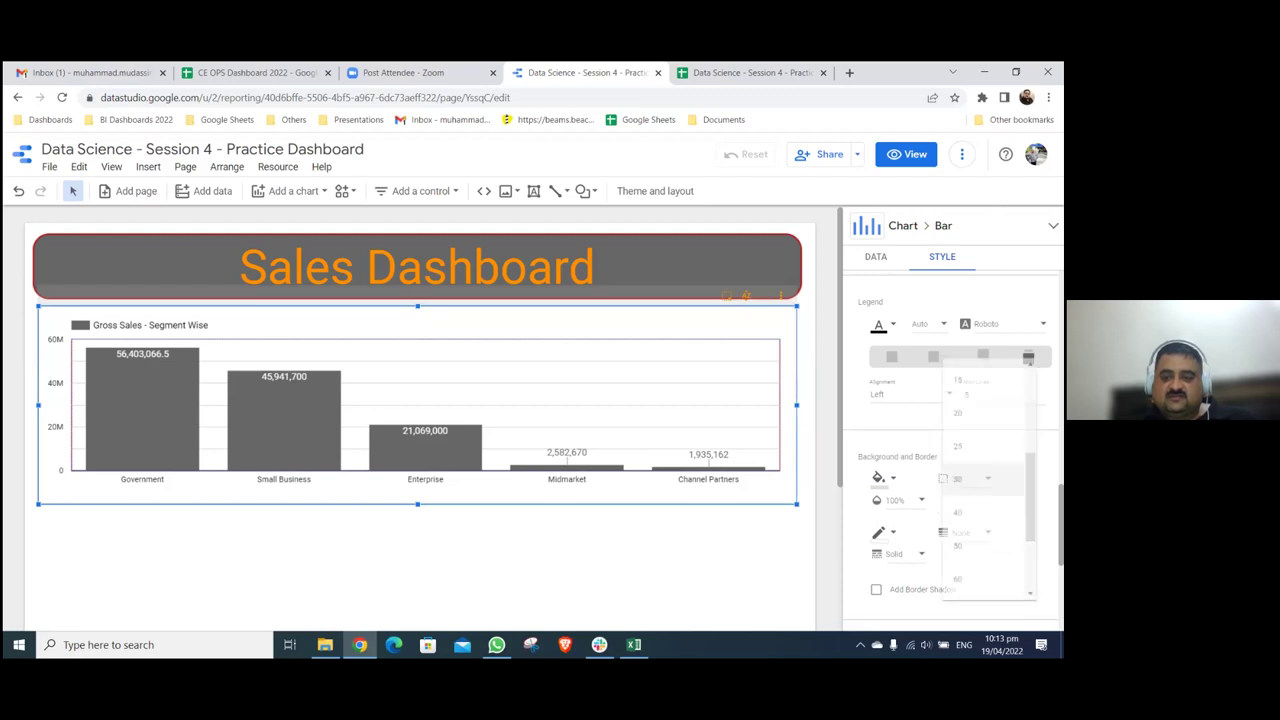
{"action": "left_click", "coordinate": [749, 529]}
{"action": "left_click", "coordinate": [740, 531]}
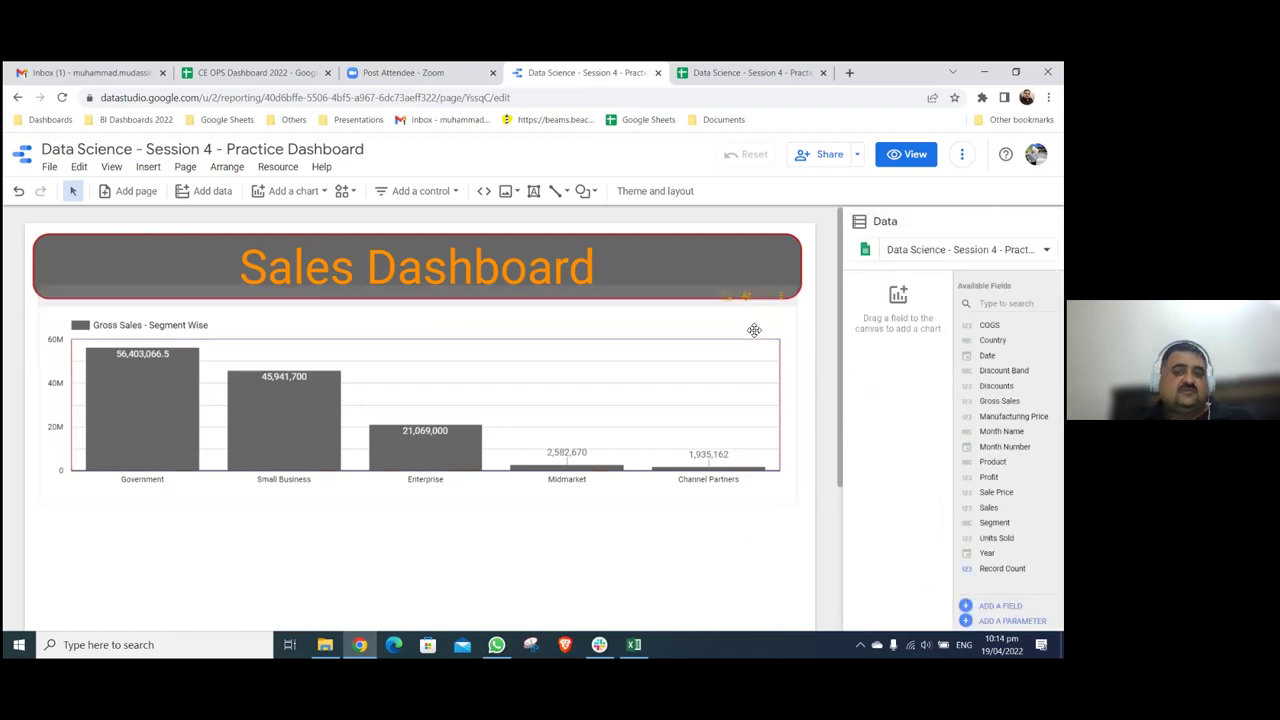
{"action": "left_click_drag", "start_coordinate": [762, 315], "coordinate": [762, 309]}
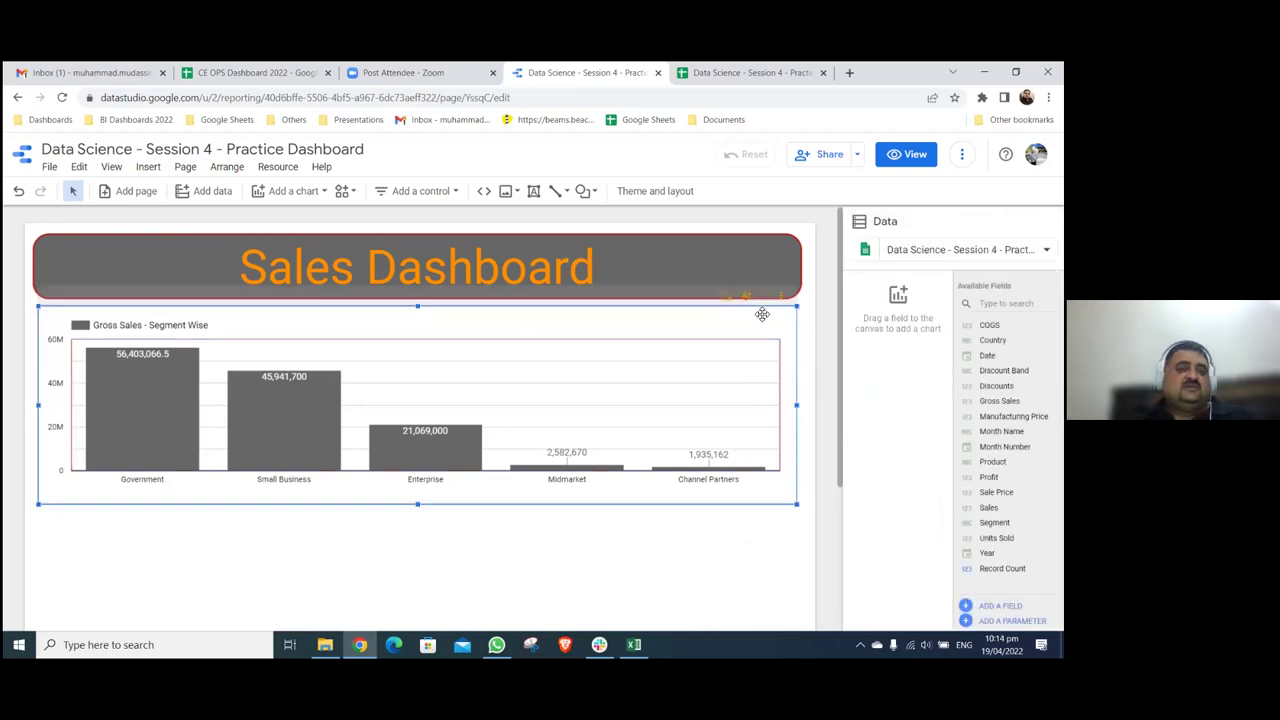
- Duplicate the Segment Wise gross sales chart below the original, then switch to the sales data sheet
{"action": "left_click", "coordinate": [671, 526]}
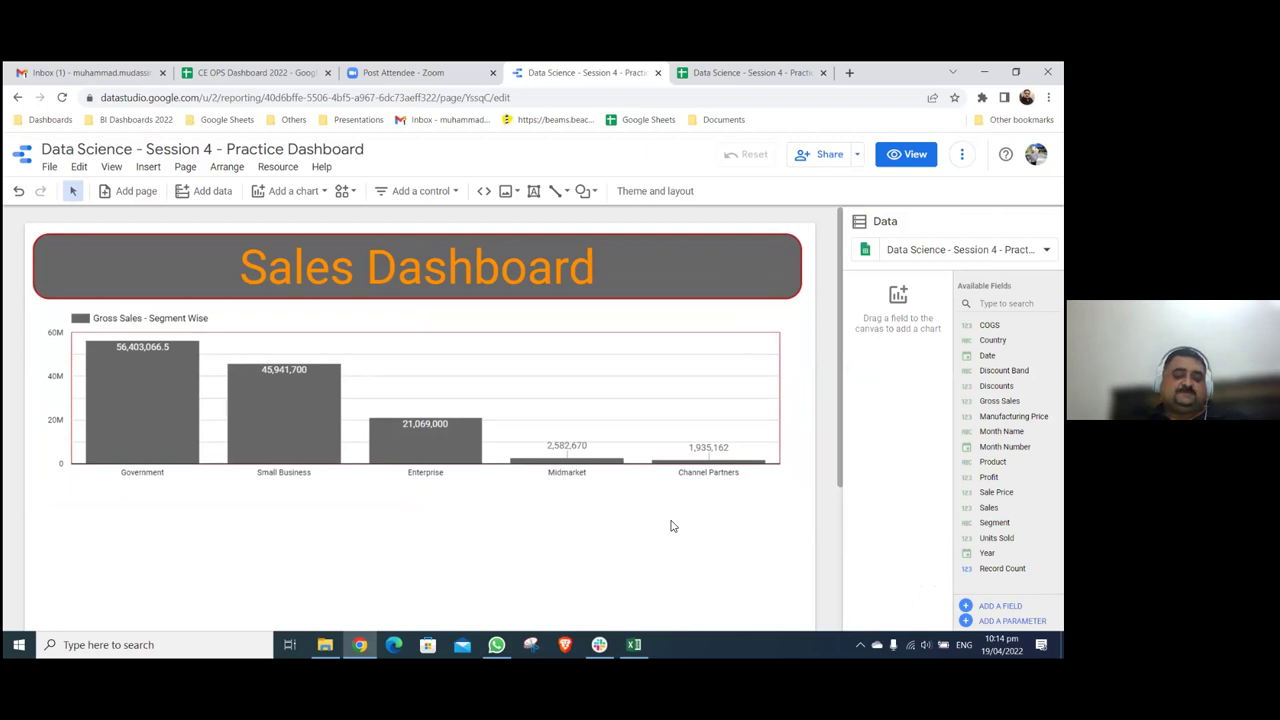
{"action": "left_click", "coordinate": [431, 533]}
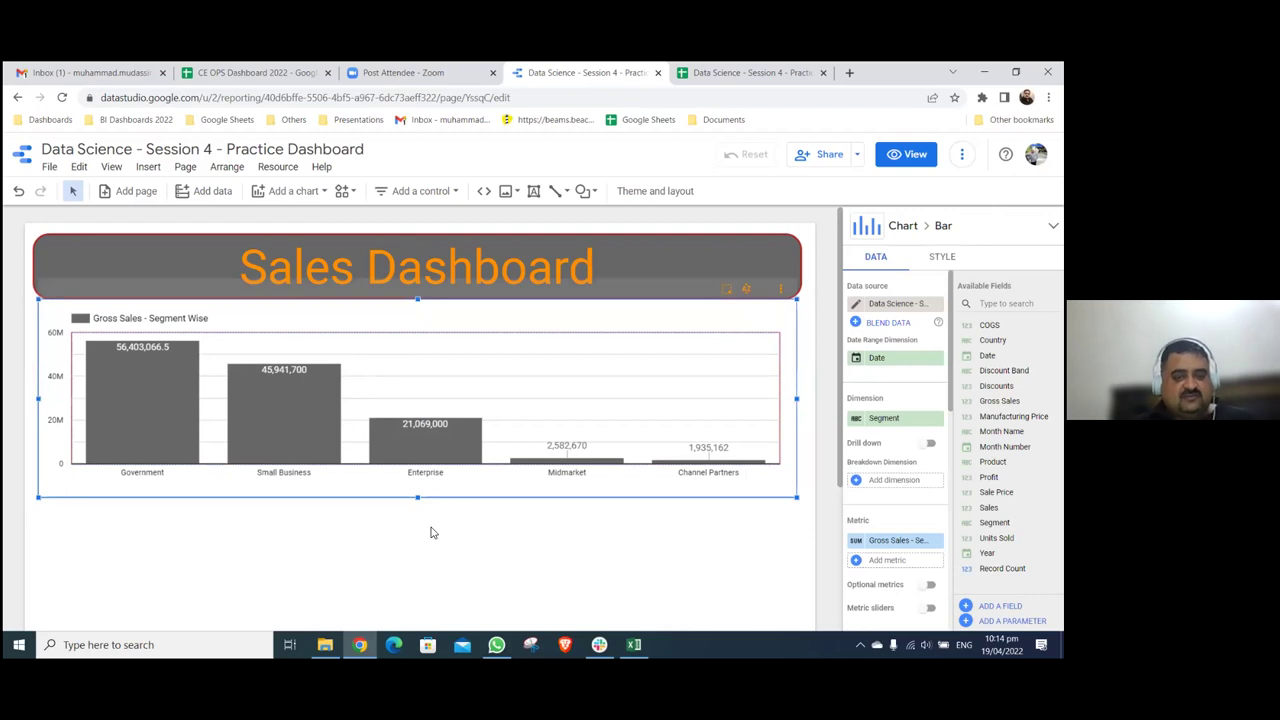
{"action": "key", "text": "ctrl+d"}
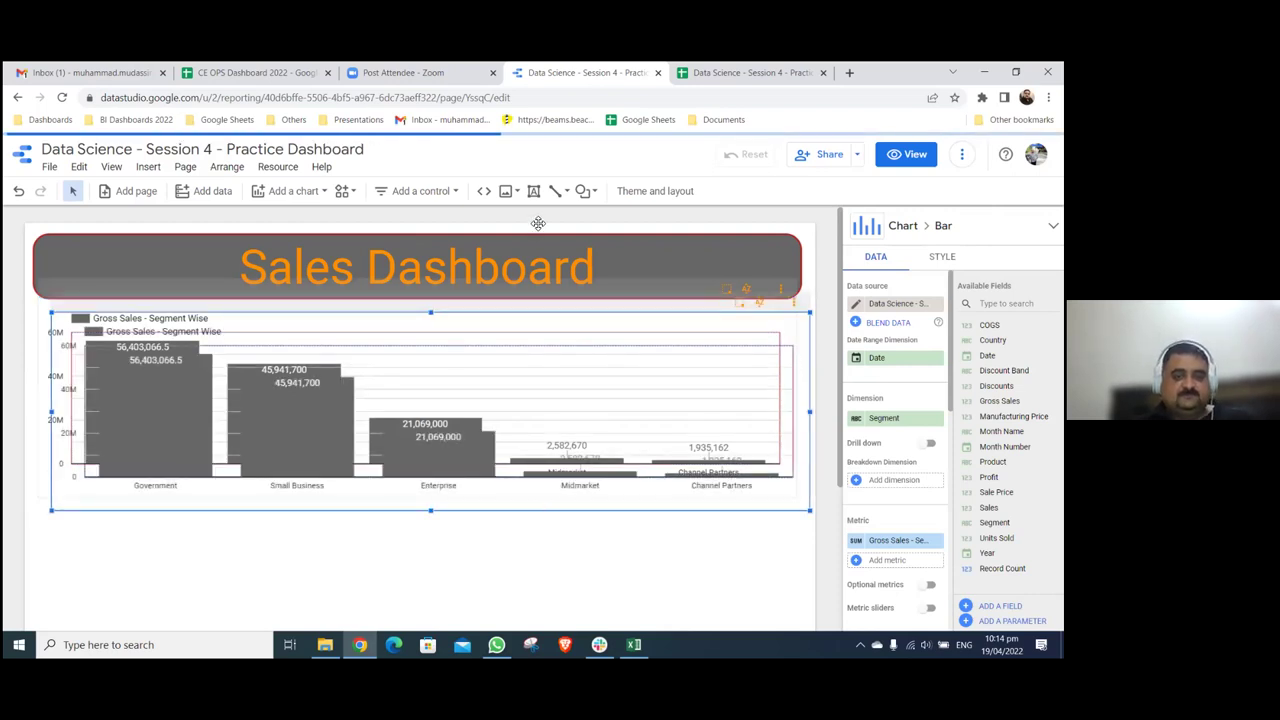
{"action": "scroll", "coordinate": [538, 223], "scroll_direction": "down", "scroll_amount": 2}
{"action": "left_click_drag", "start_coordinate": [538, 223], "coordinate": [528, 411]}
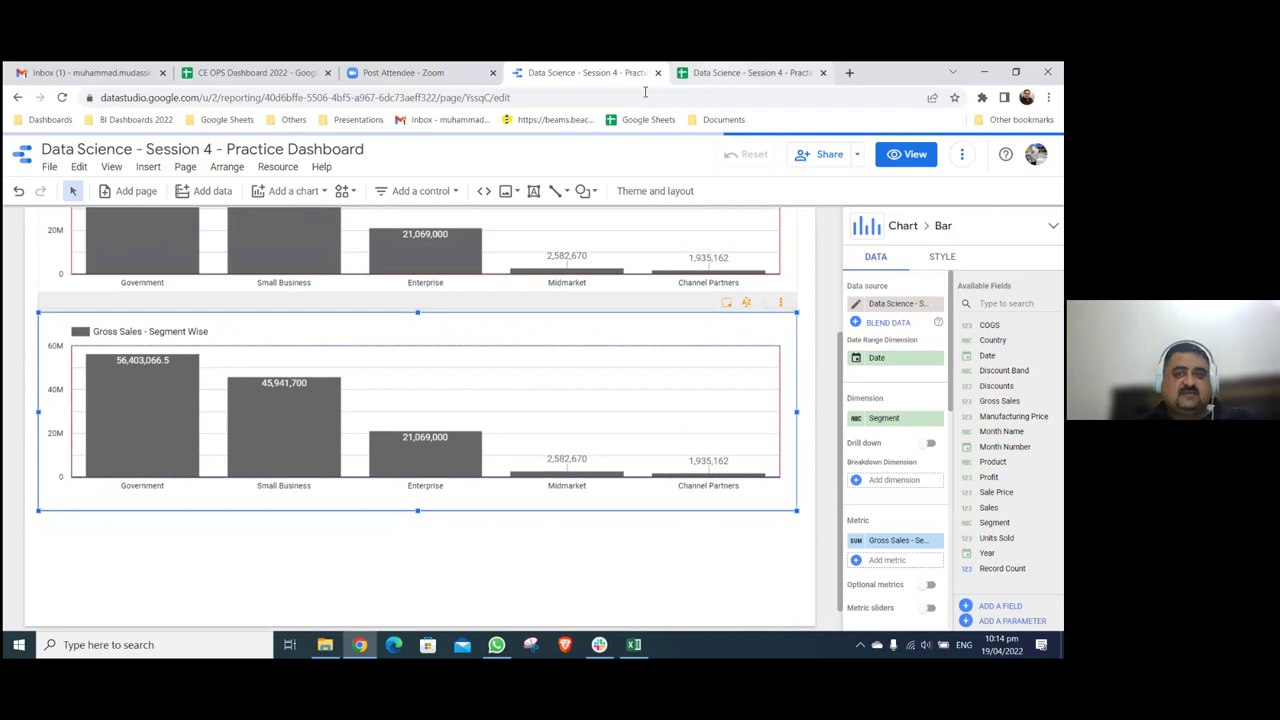
{"action": "left_click", "coordinate": [690, 72]}
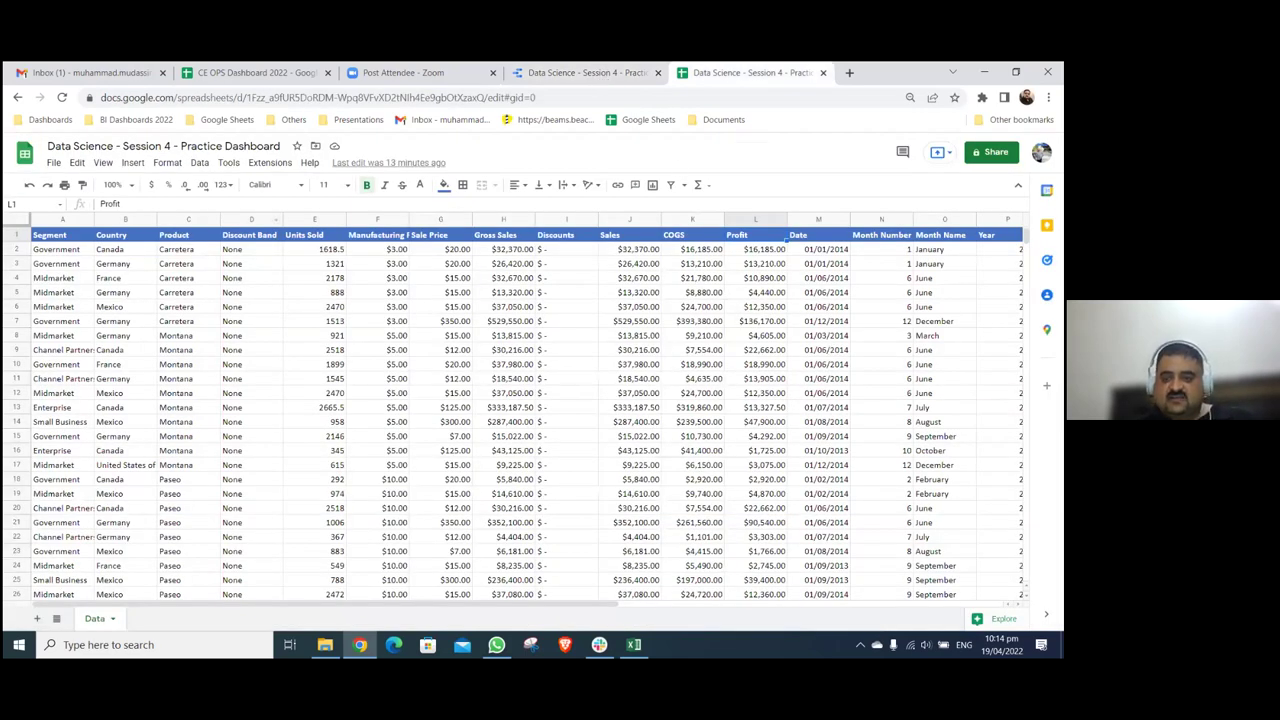
- Set the copied chart's dimension to Country and rename its metric 'Gross Sales - Country Wise'
{"action": "left_click", "coordinate": [585, 72]}
{"action": "left_click", "coordinate": [880, 440]}
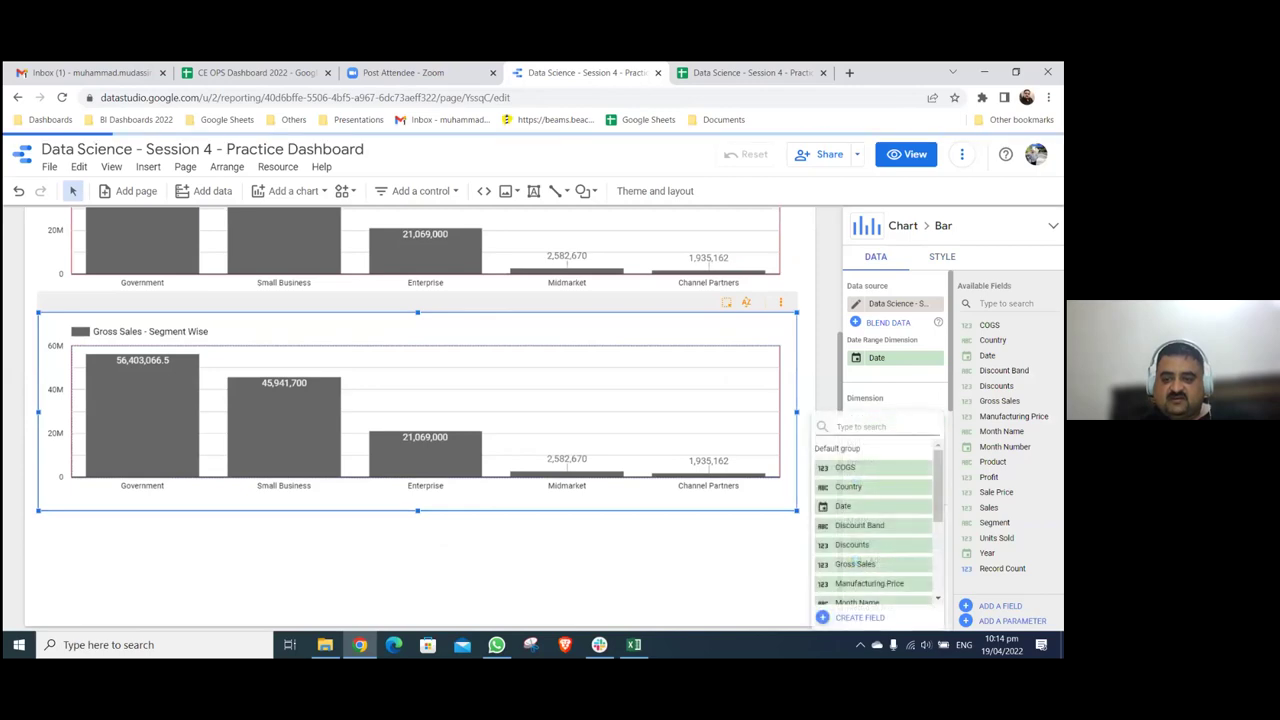
{"action": "left_click", "coordinate": [600, 448]}
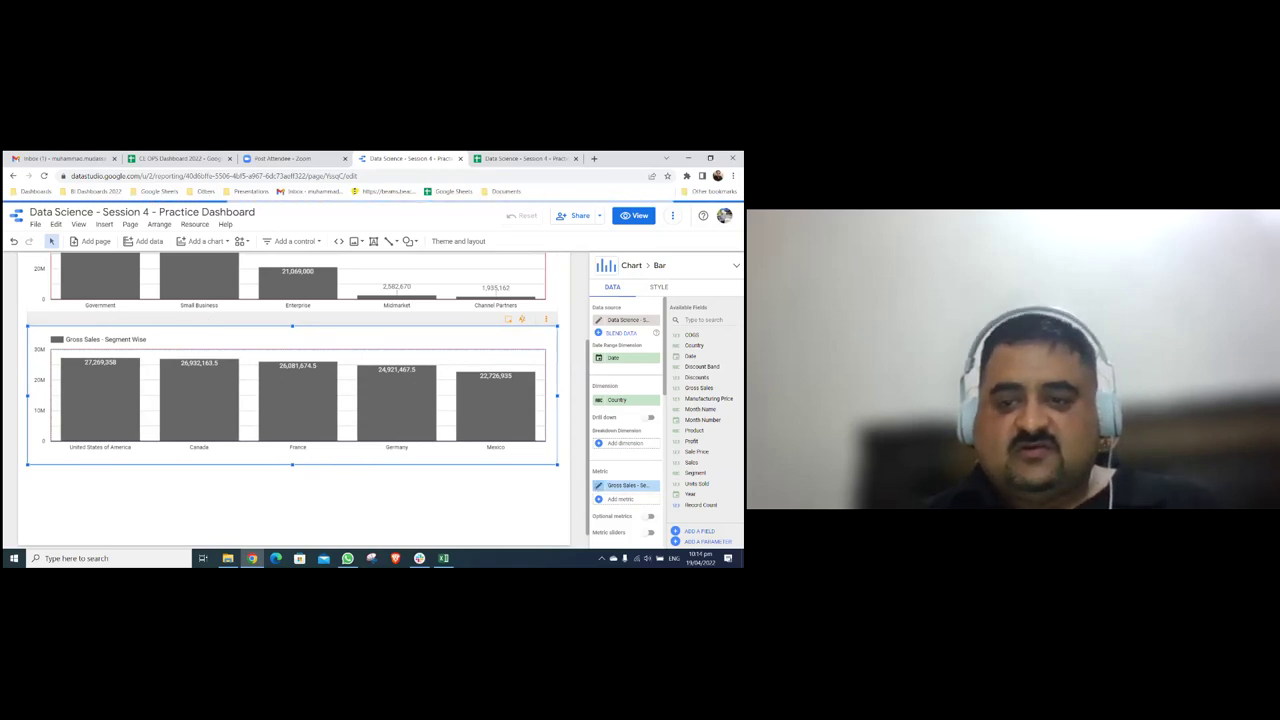
{"action": "left_click", "coordinate": [600, 485]}
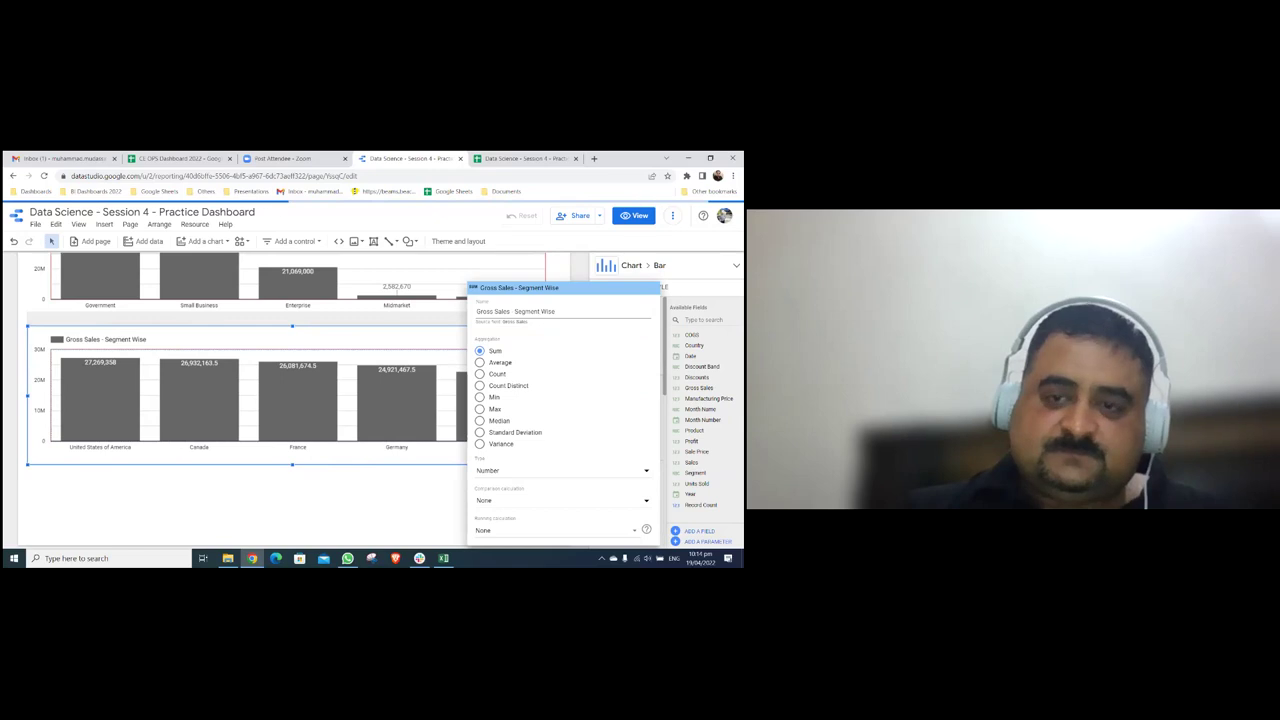
{"action": "left_click", "coordinate": [541, 311]}
{"action": "key", "text": "BackSpace"}
{"action": "key", "text": "BackSpace"}
{"action": "key", "text": "BackSpace"}
{"action": "key", "text": "BackSpace"}
{"action": "key", "text": "BackSpace"}
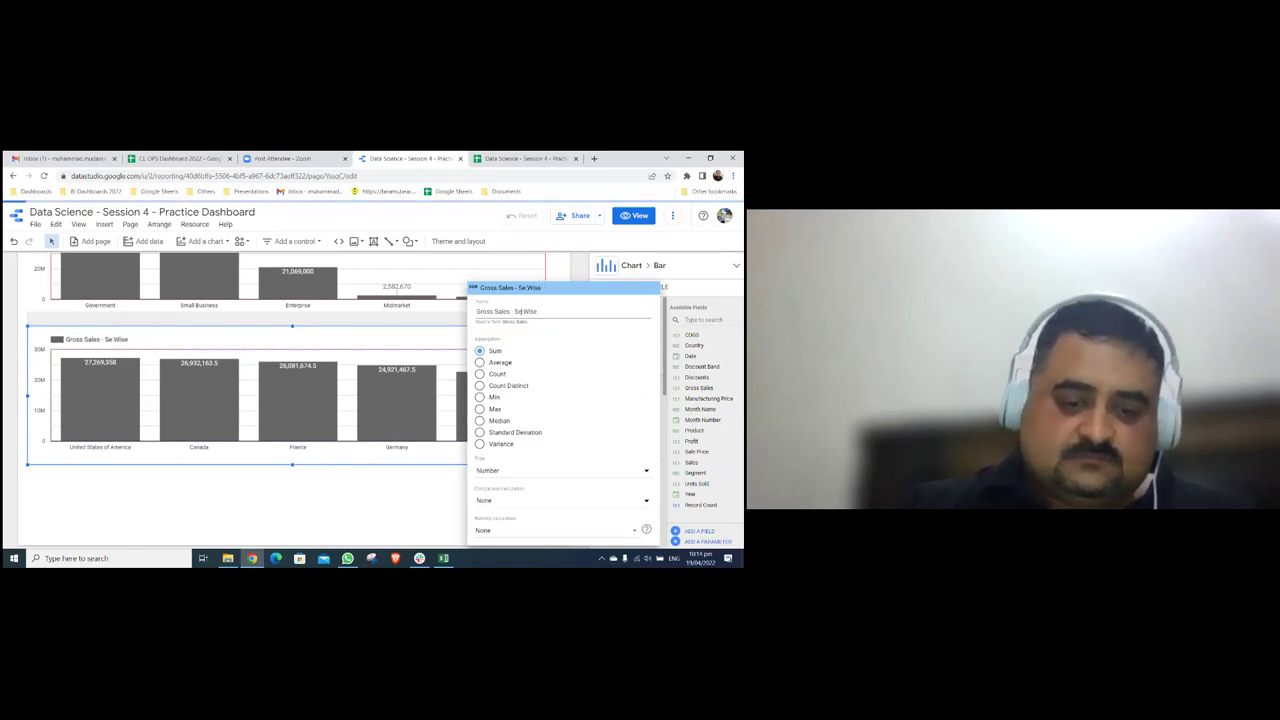
{"action": "key", "text": "BackSpace"}
{"action": "type", "text": "Count"}
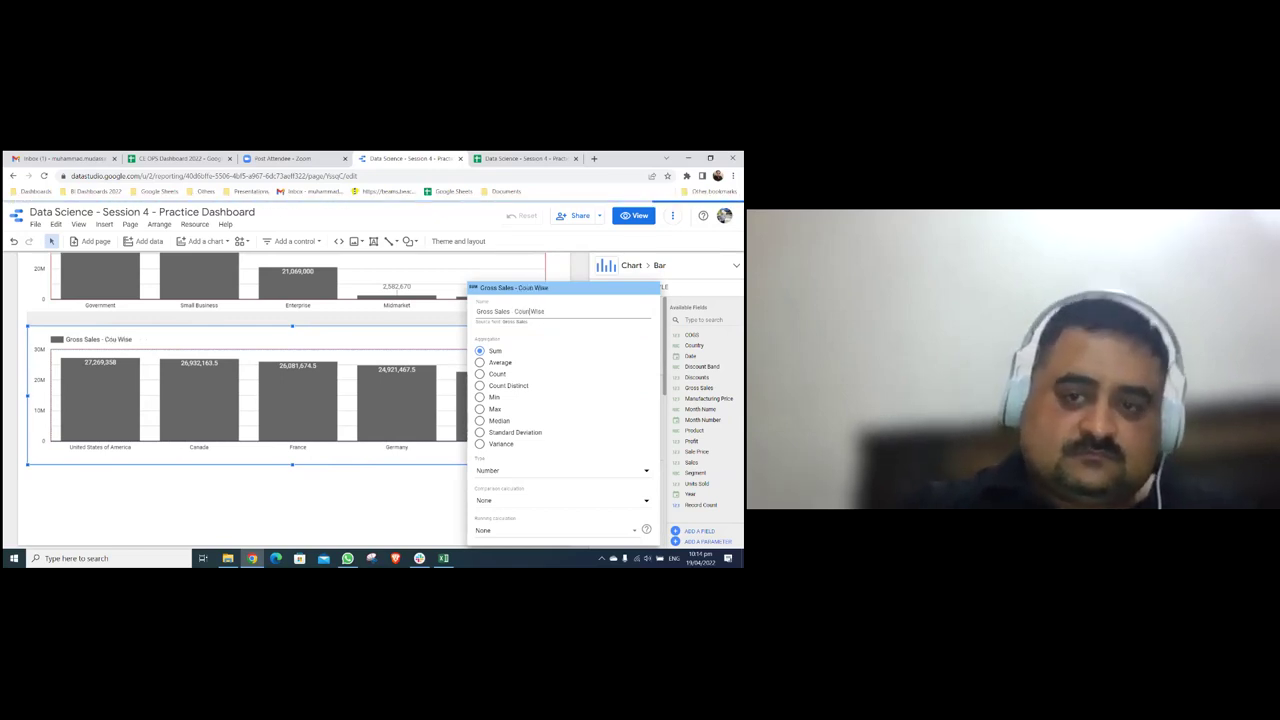
{"action": "type", "text": "ry"}
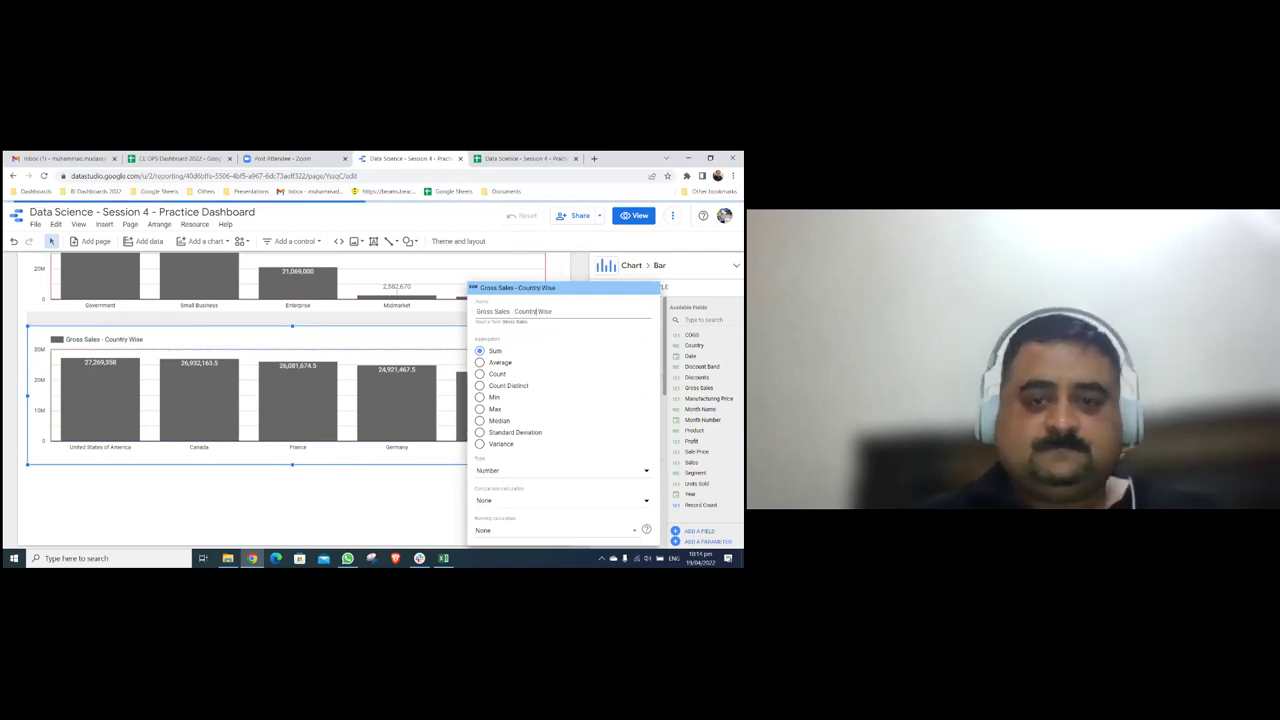
{"action": "left_click", "coordinate": [419, 511]}
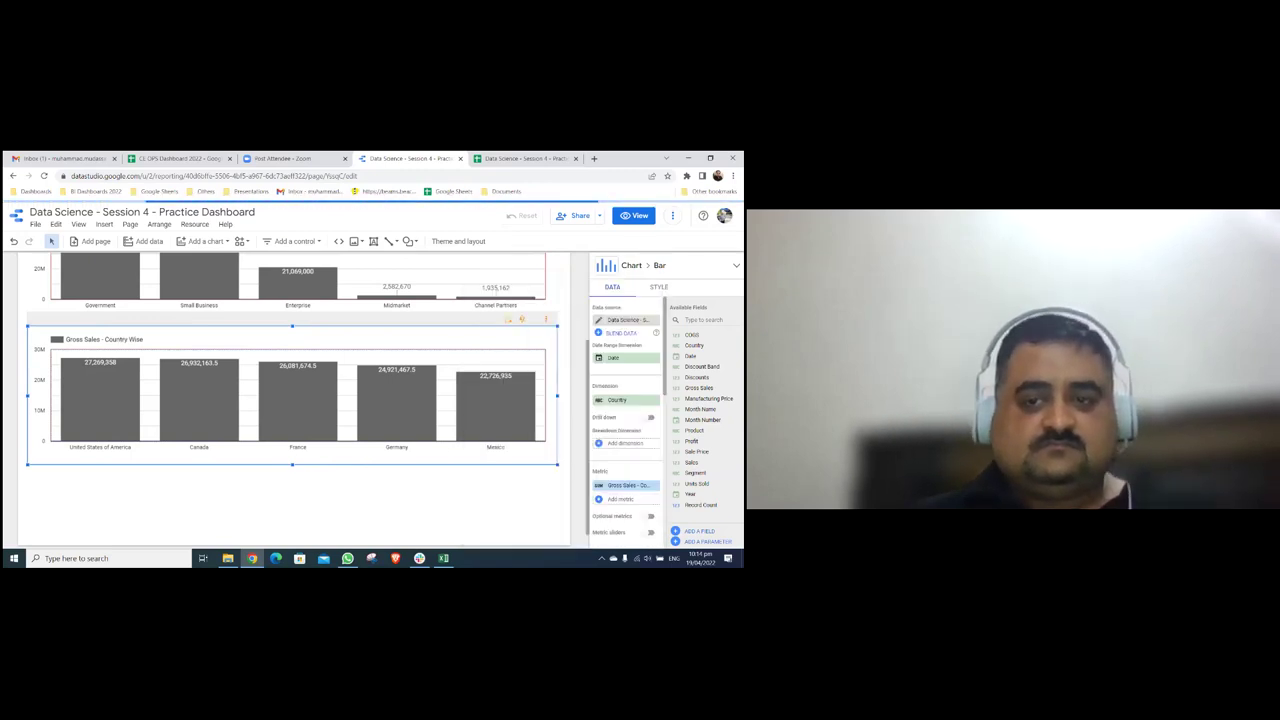
{"action": "left_click", "coordinate": [419, 511]}
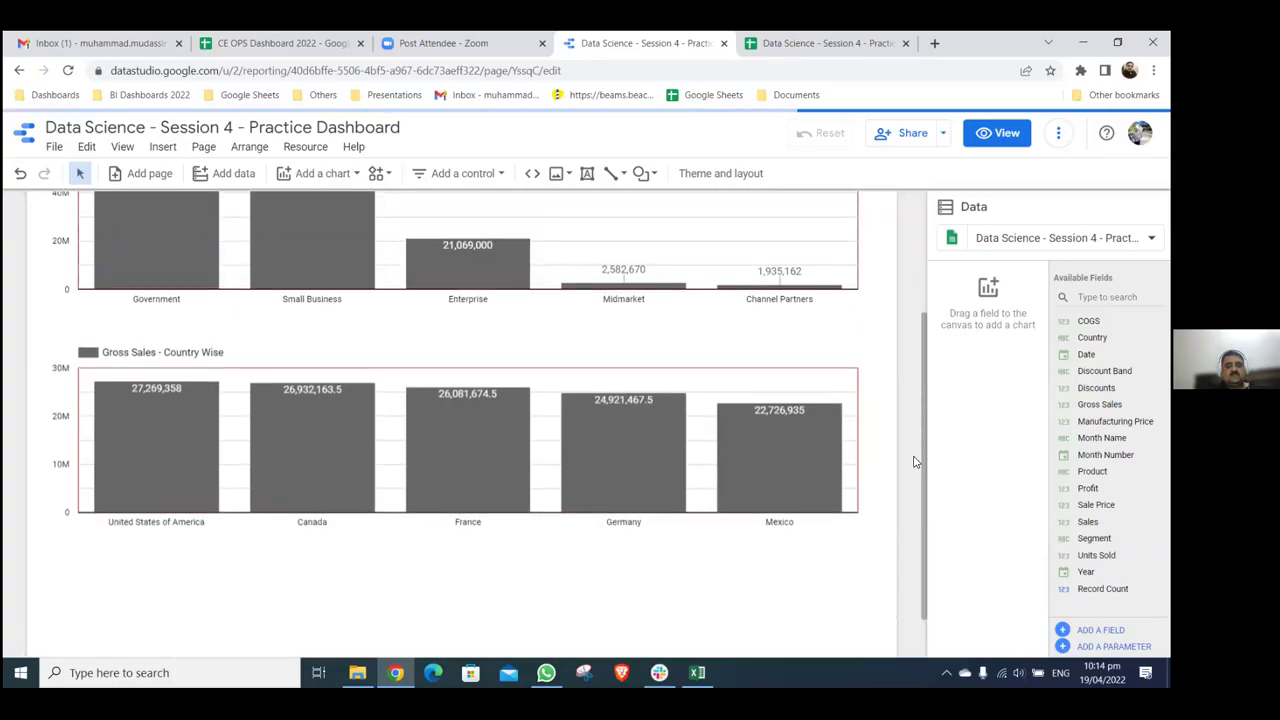
- Change the current page's canvas height from 900 to 2000 px in the page style settings
{"action": "scroll", "coordinate": [581, 425], "scroll_direction": "up", "scroll_amount": 3}
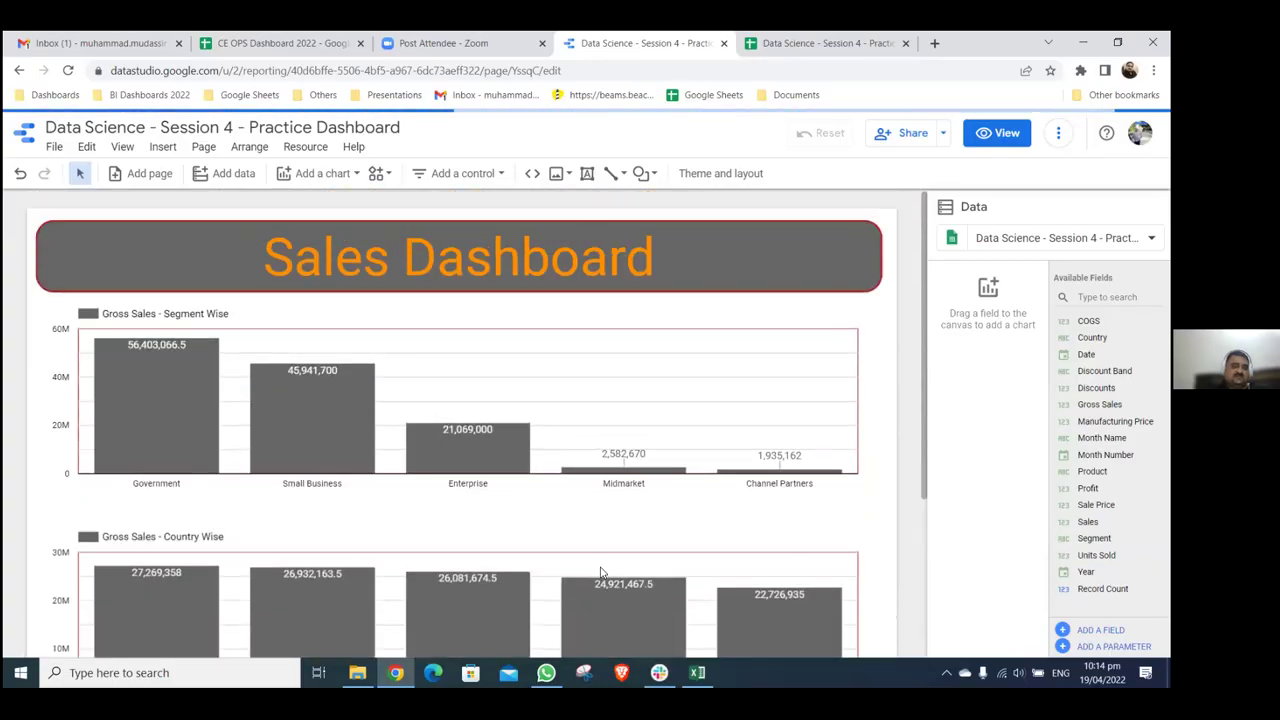
{"action": "scroll", "coordinate": [208, 152], "scroll_direction": "down", "scroll_amount": 3}
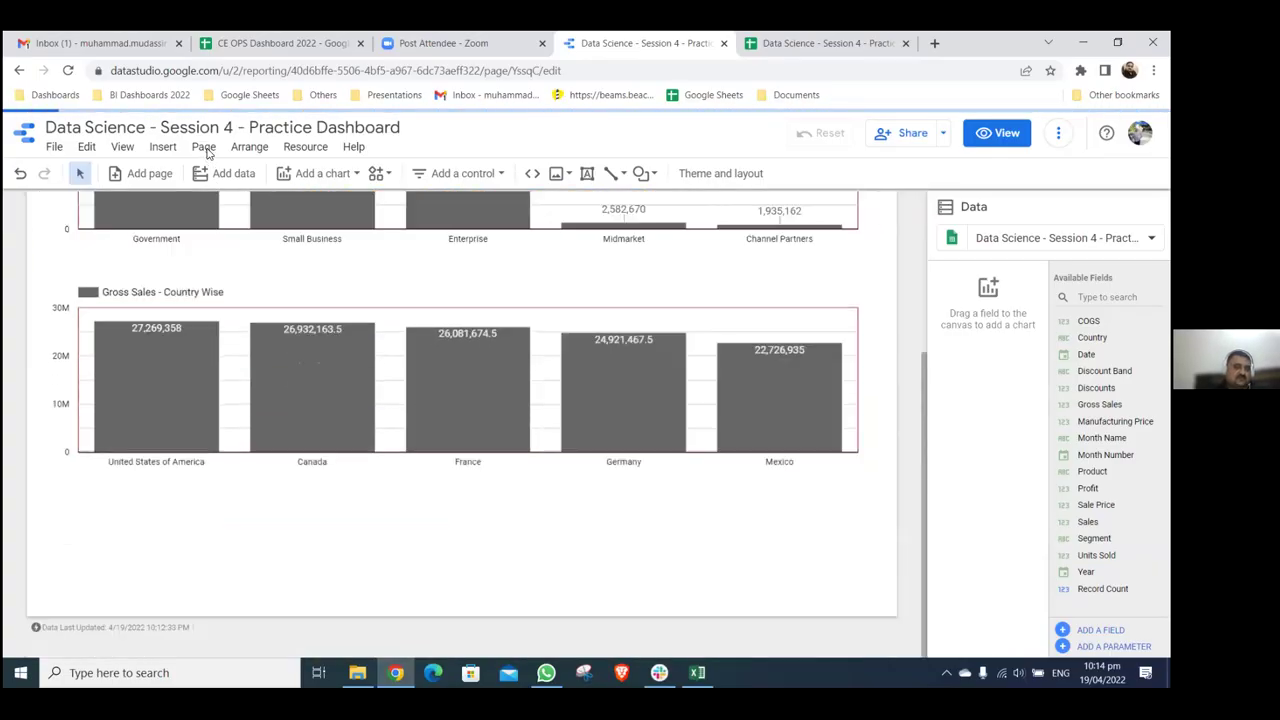
{"action": "left_click", "coordinate": [203, 146]}
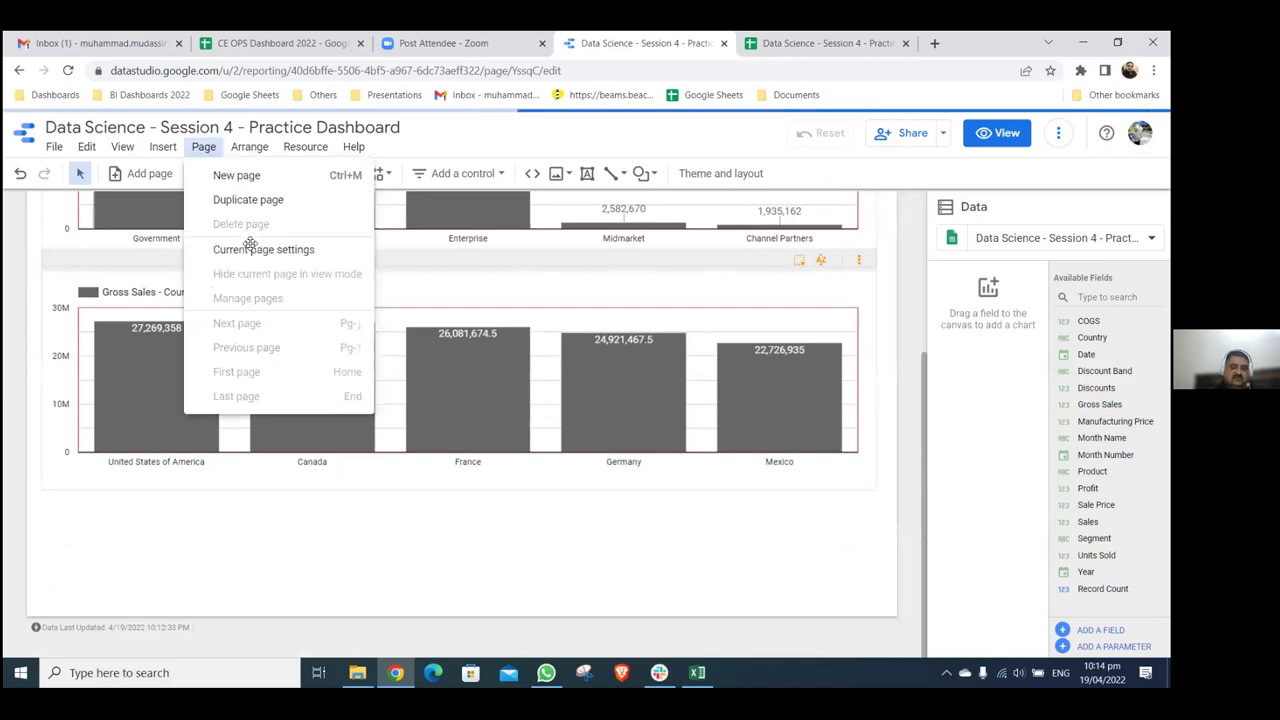
{"action": "left_click", "coordinate": [252, 248]}
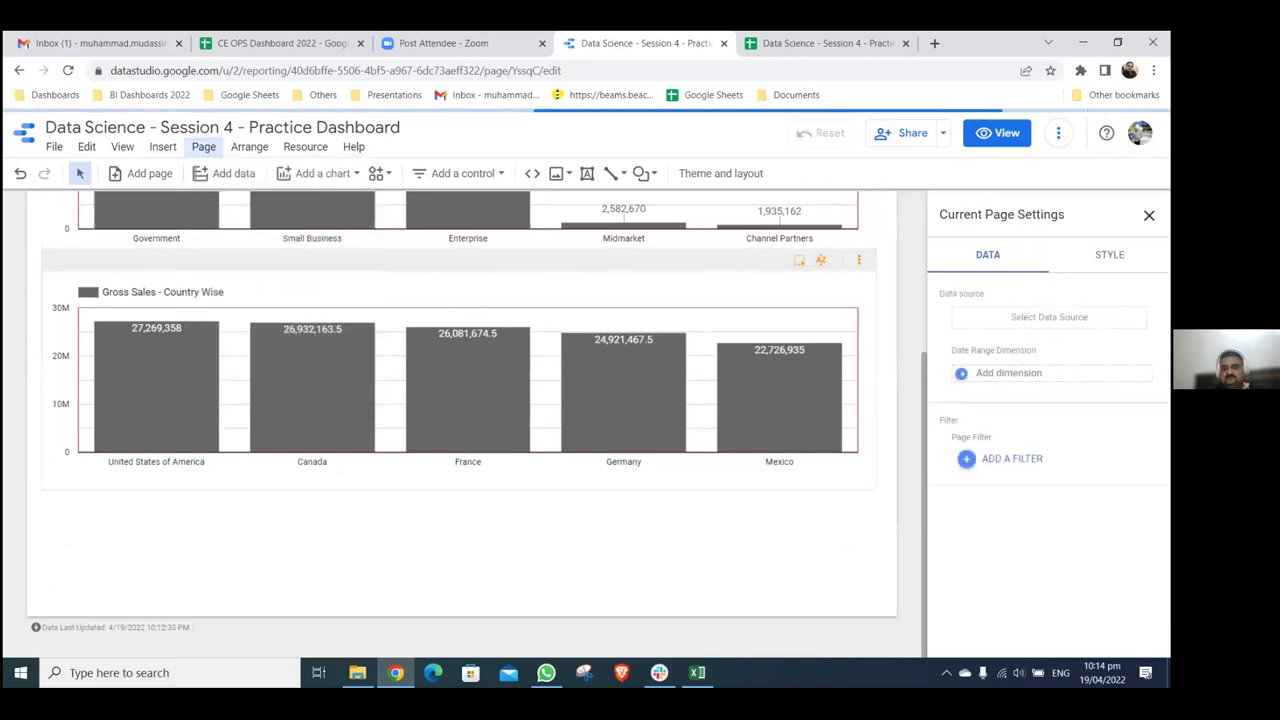
{"action": "left_click", "coordinate": [1109, 254]}
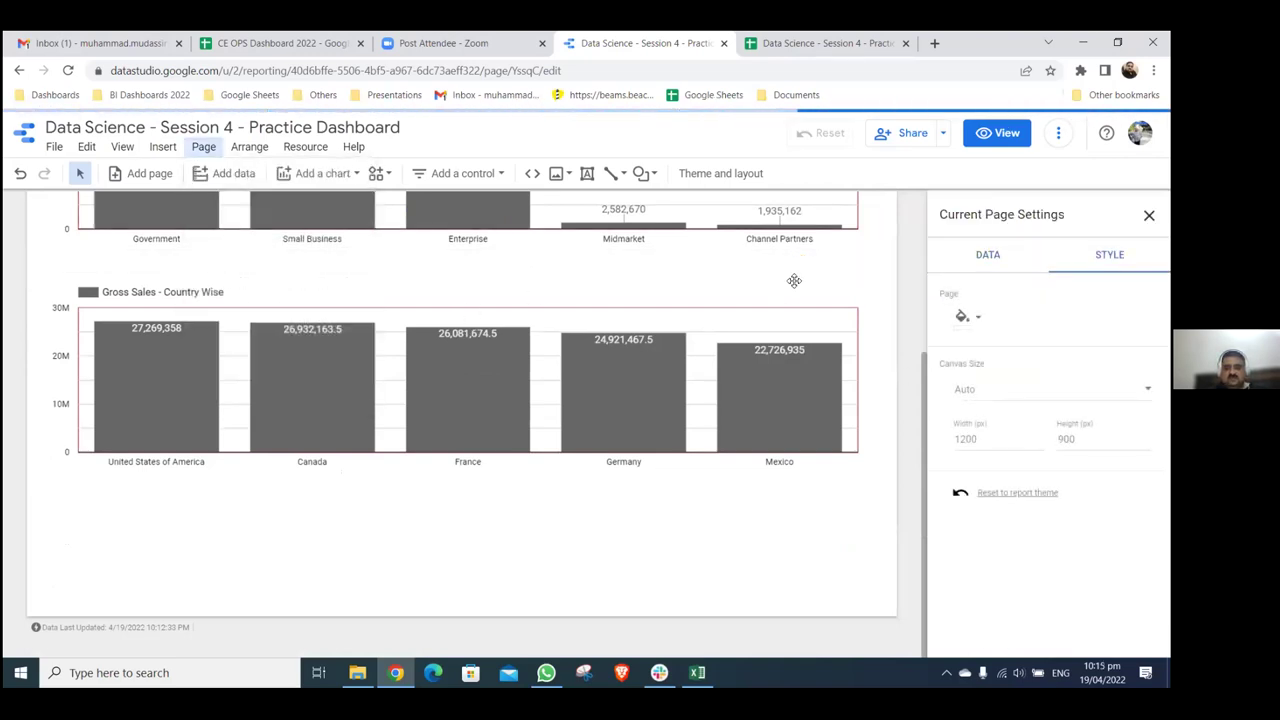
{"action": "double_click", "coordinate": [1066, 439]}
{"action": "type", "text": "200"}
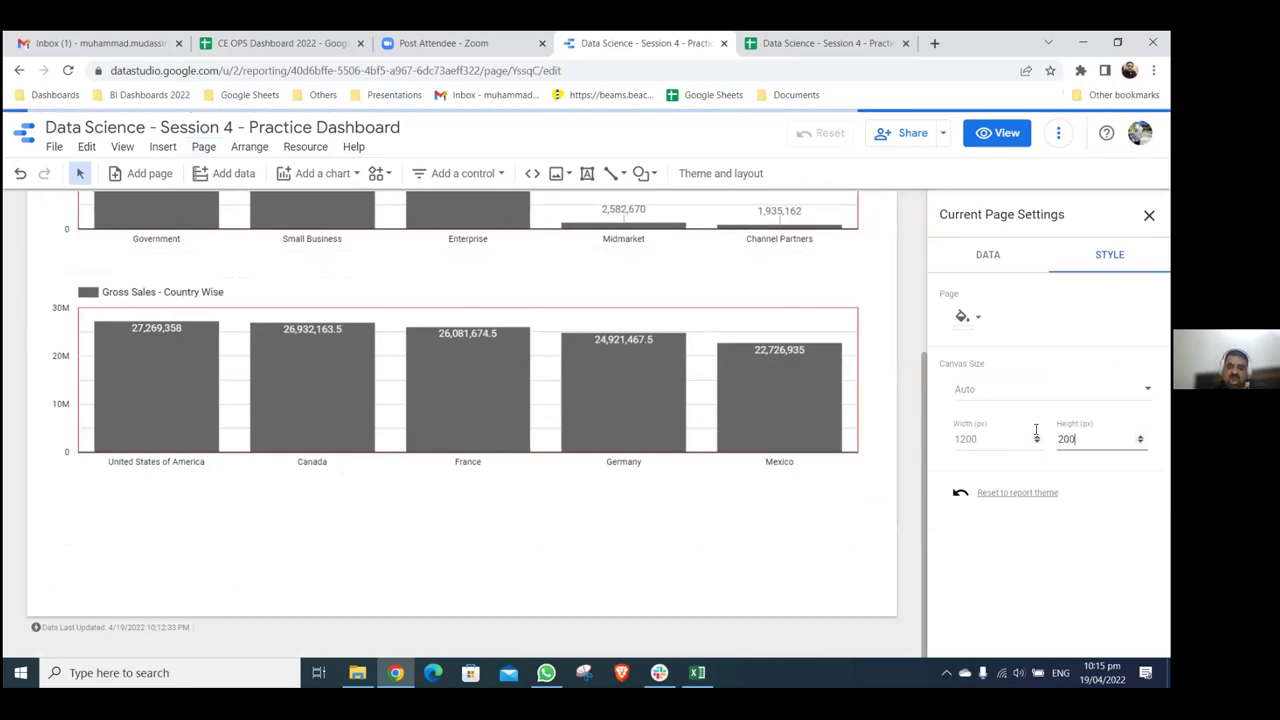
{"action": "type", "text": "0"}
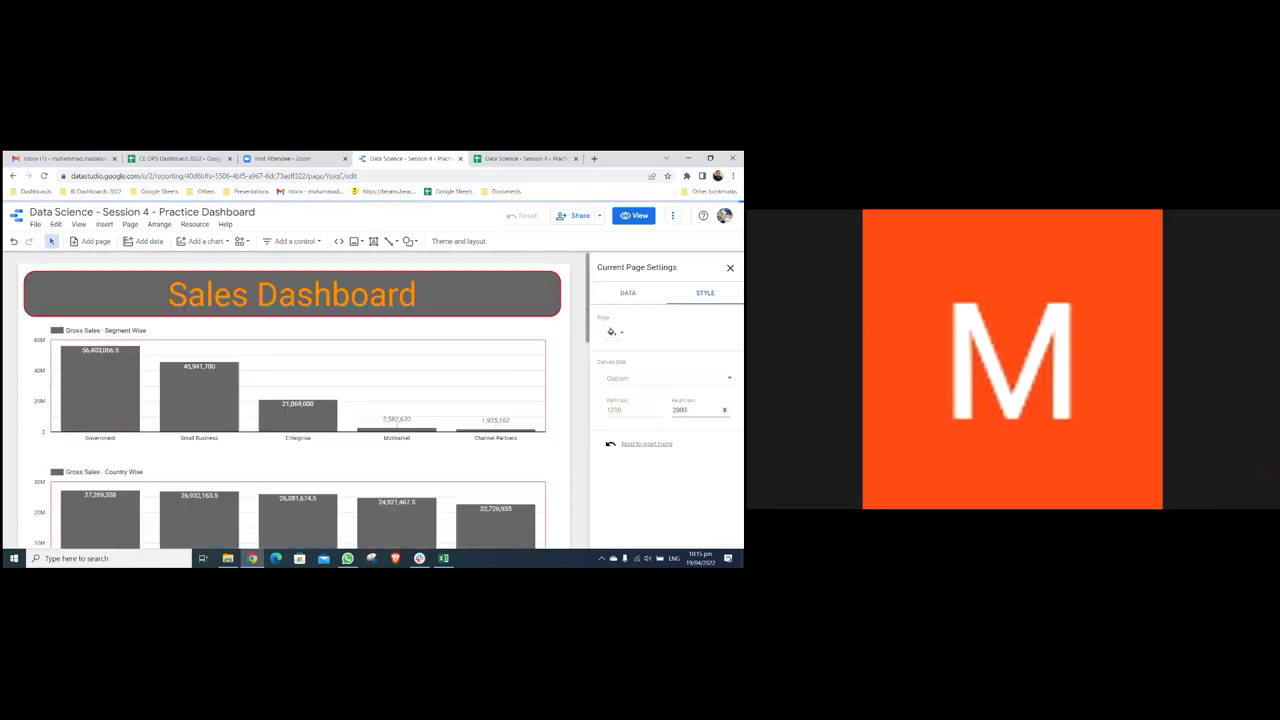
{"action": "left_click", "coordinate": [570, 353]}
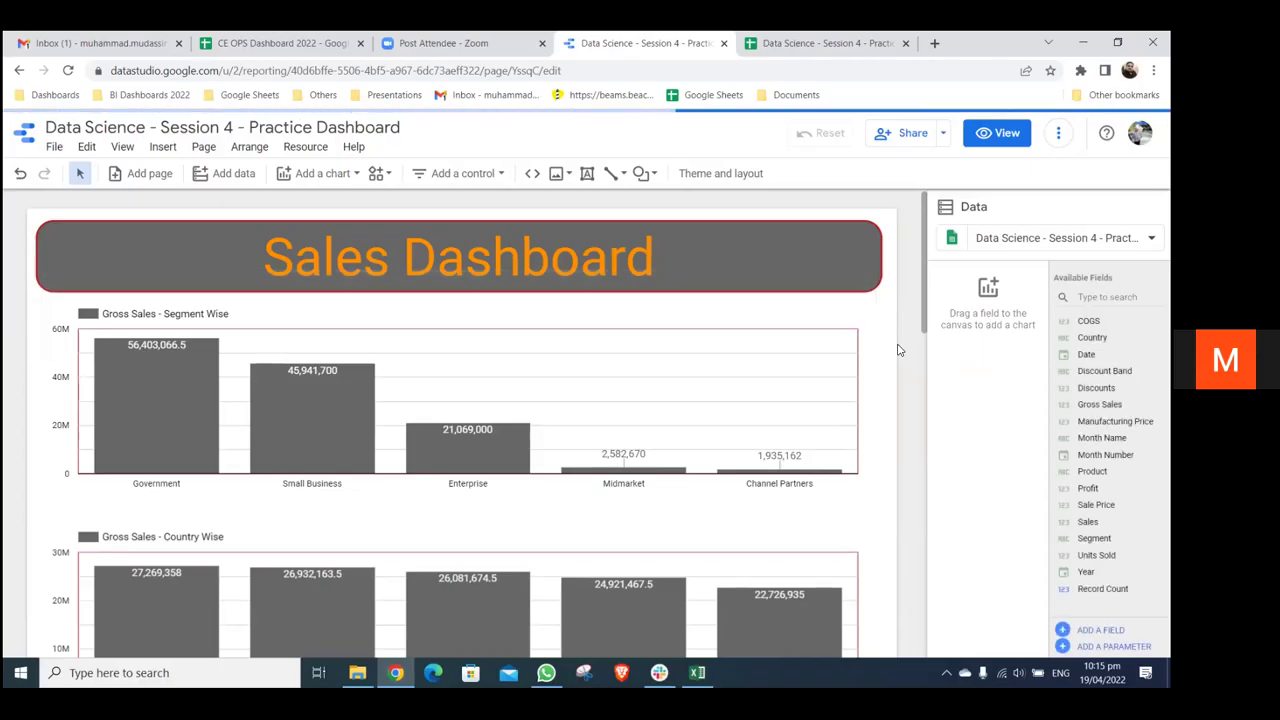
{"action": "scroll", "coordinate": [797, 383], "scroll_direction": "down", "scroll_amount": 3}
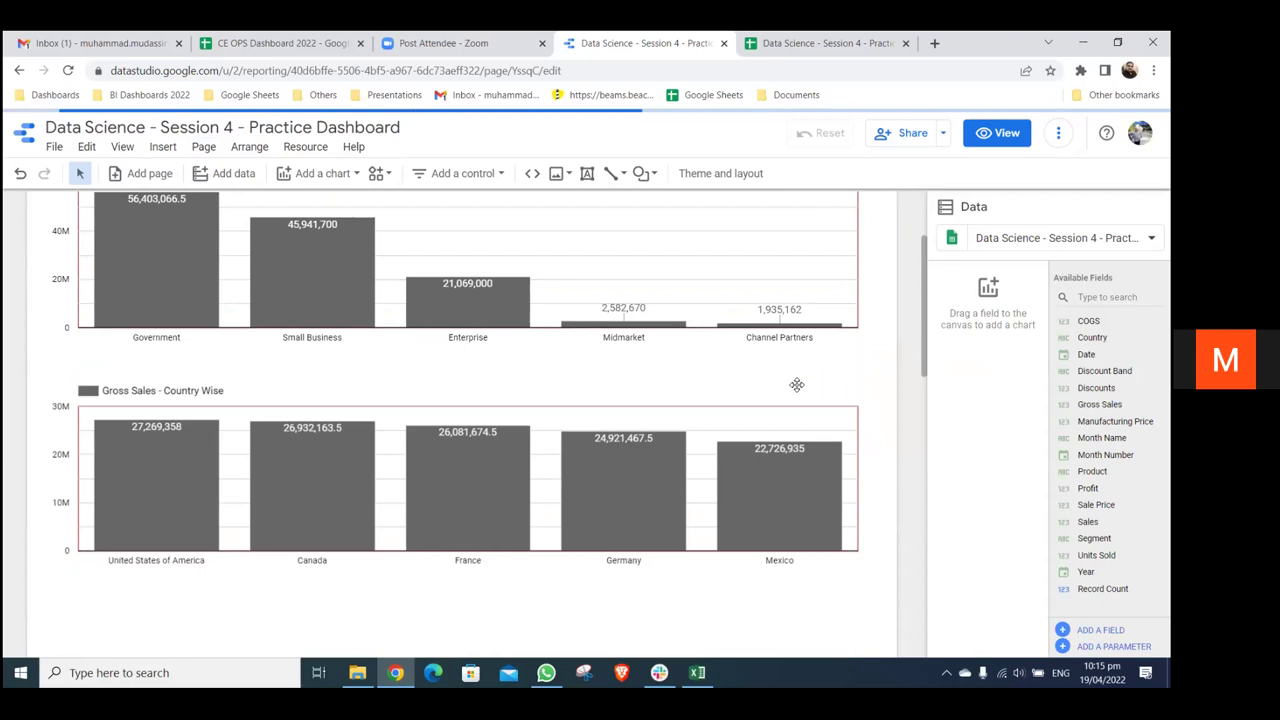
{"action": "left_click", "coordinate": [797, 383]}
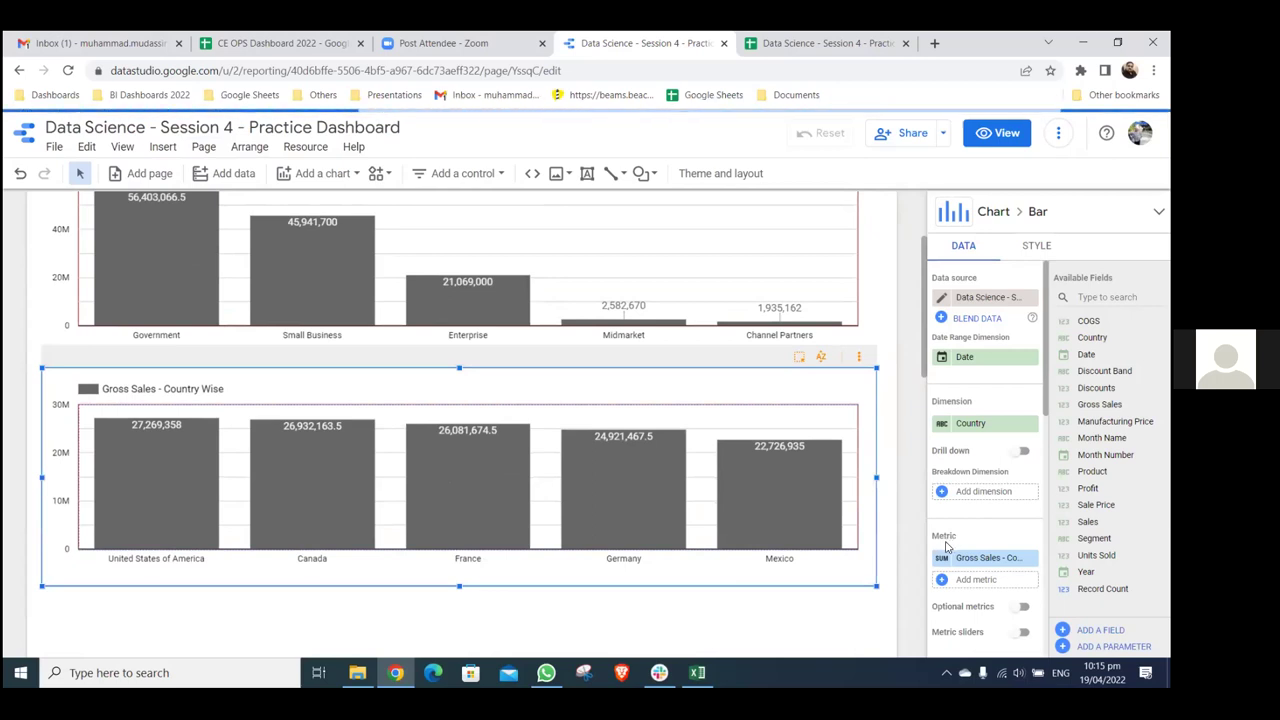
{"action": "scroll", "coordinate": [932, 407], "scroll_direction": "down", "scroll_amount": 2}
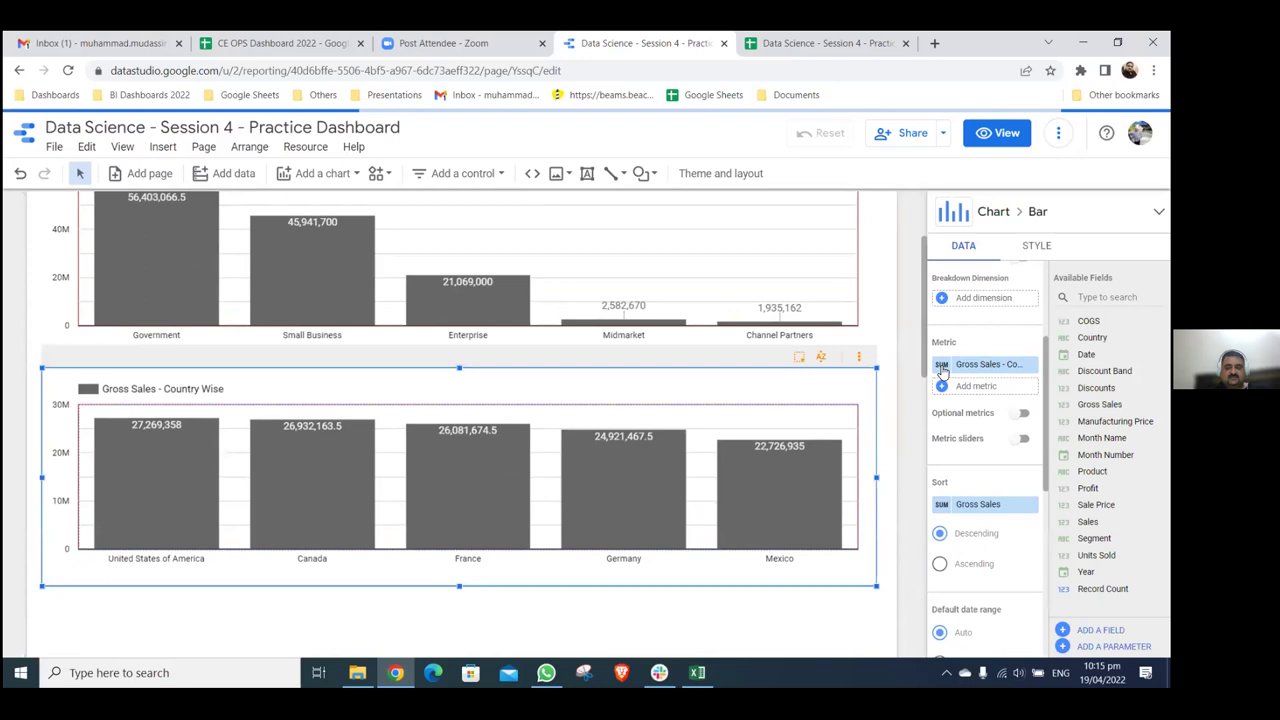
{"action": "left_click", "coordinate": [942, 368]}
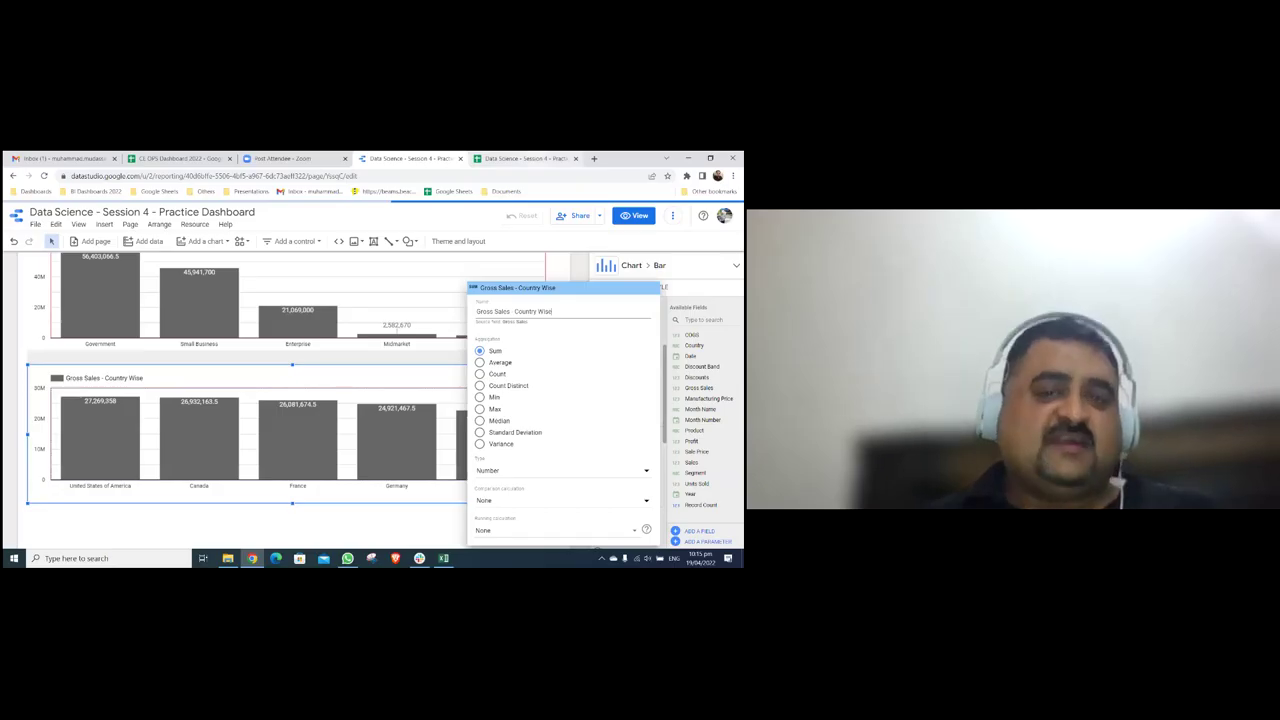
{"action": "key", "text": "ctrl+Tab"}
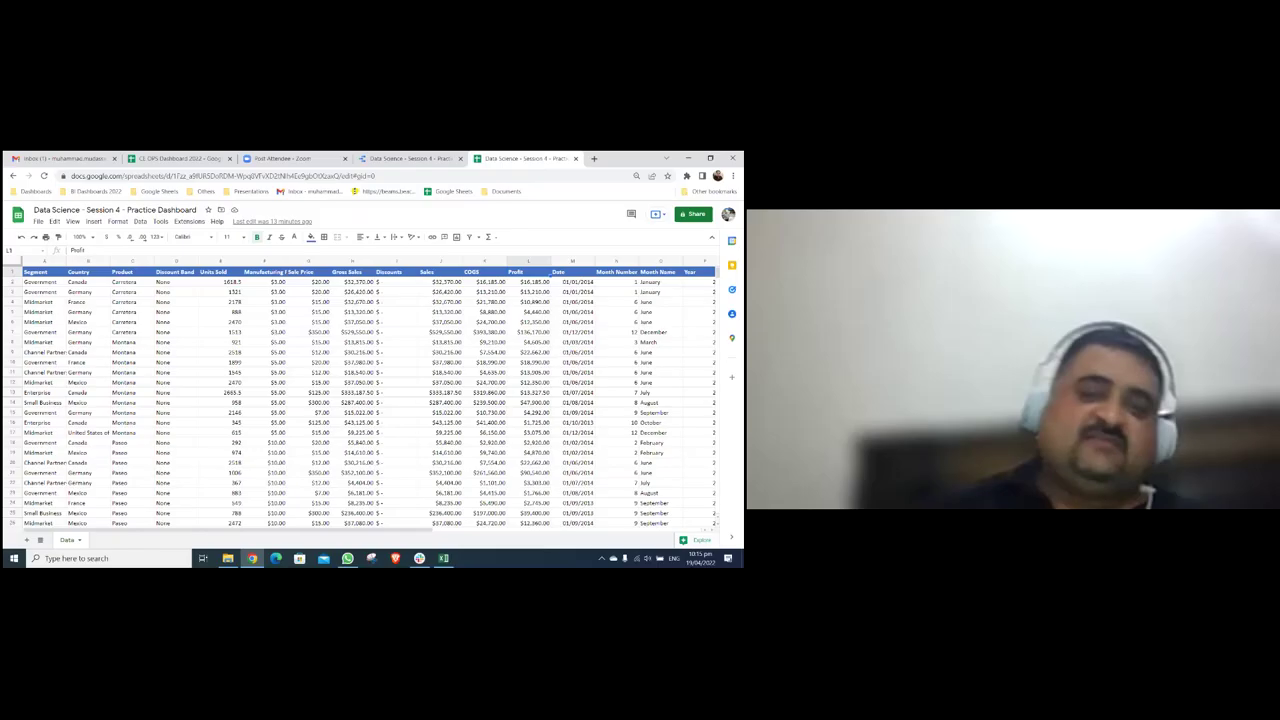
{"action": "key", "text": "ctrl+shift+Tab"}
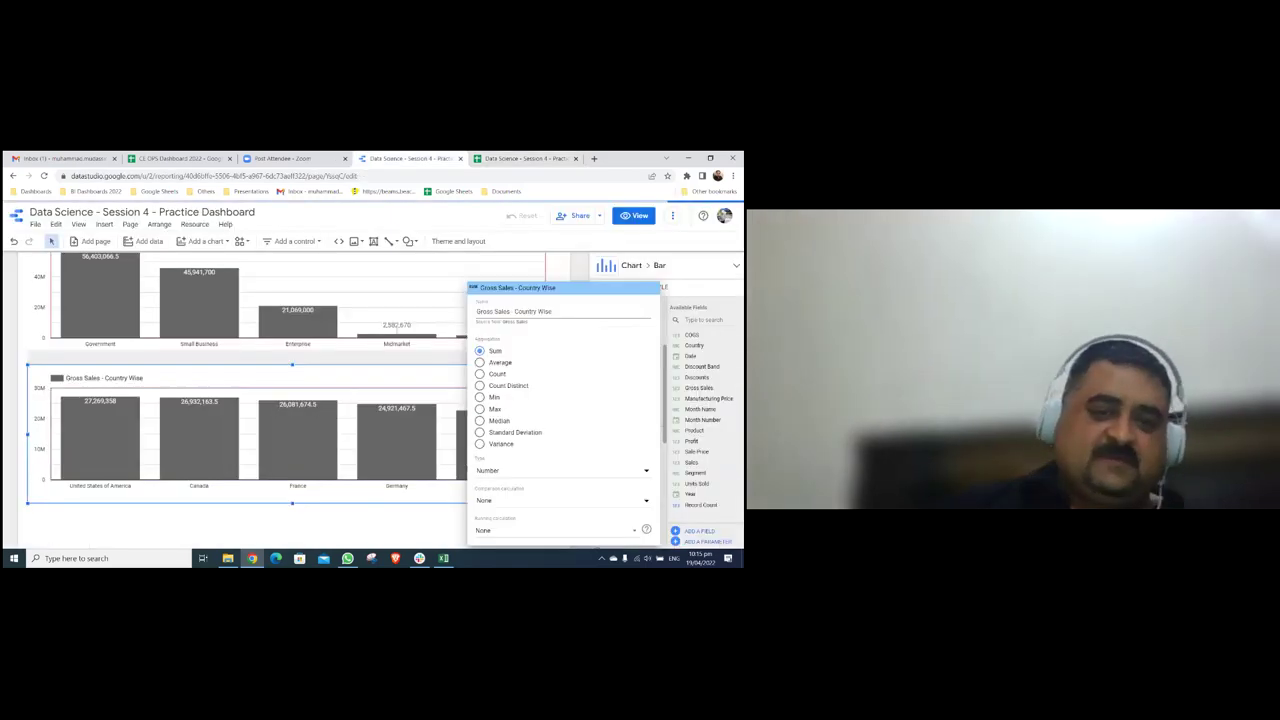
{"action": "key", "text": "Escape"}
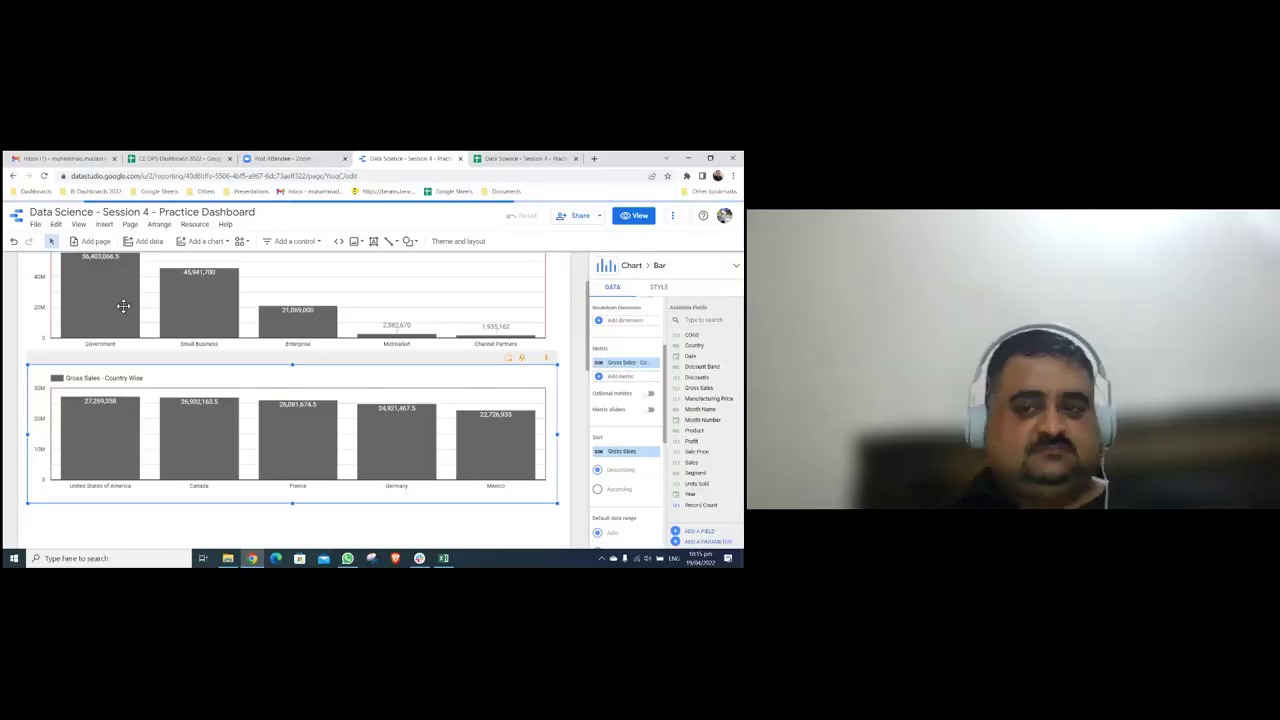
{"action": "scroll", "coordinate": [123, 303], "scroll_direction": "down", "scroll_amount": 1}
{"action": "scroll", "coordinate": [123, 303], "scroll_direction": "up", "scroll_amount": 2}
{"action": "scroll", "coordinate": [292, 400], "scroll_direction": "up", "scroll_amount": 1}
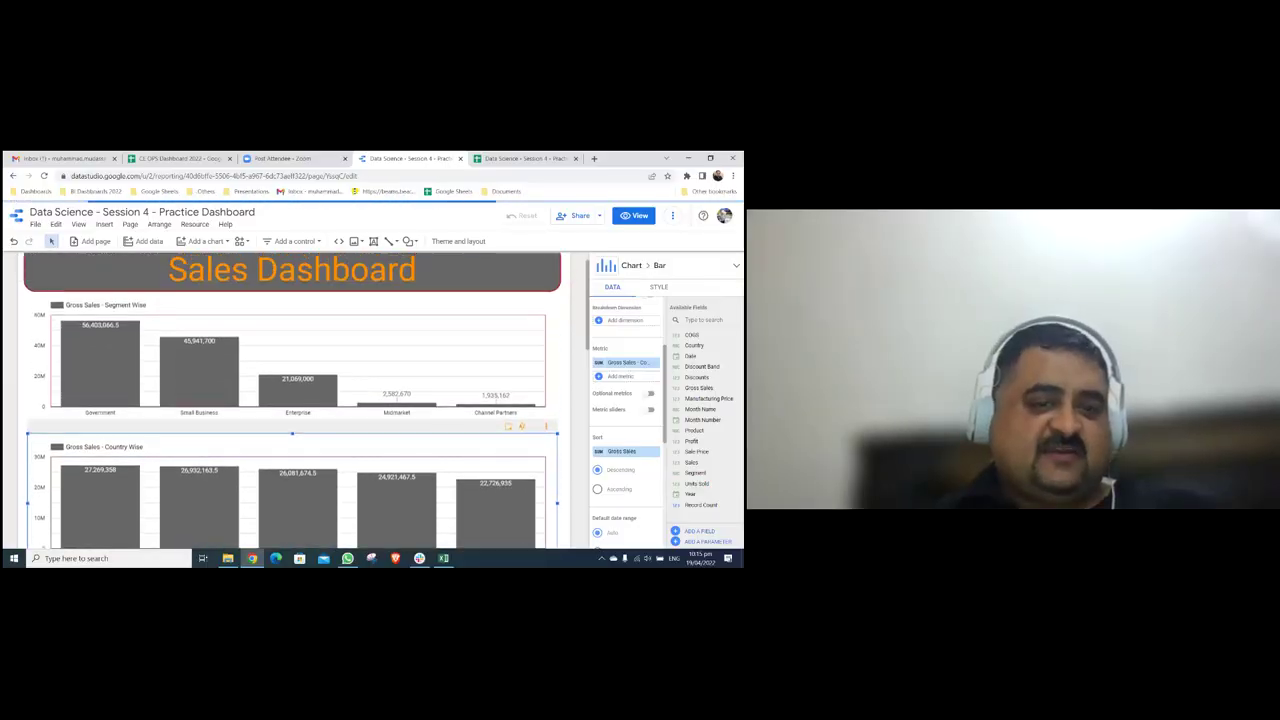
{"action": "scroll", "coordinate": [292, 400], "scroll_direction": "down", "scroll_amount": 1}
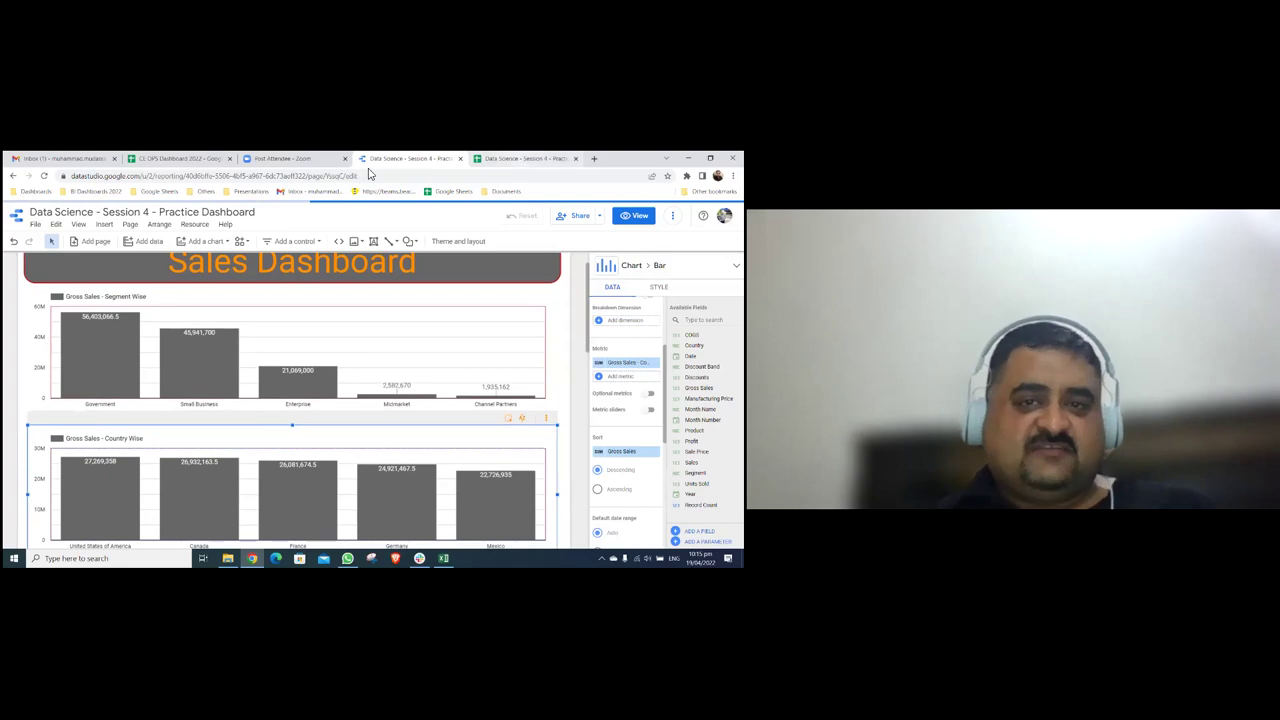
{"action": "key", "text": "ctrl+Tab"}
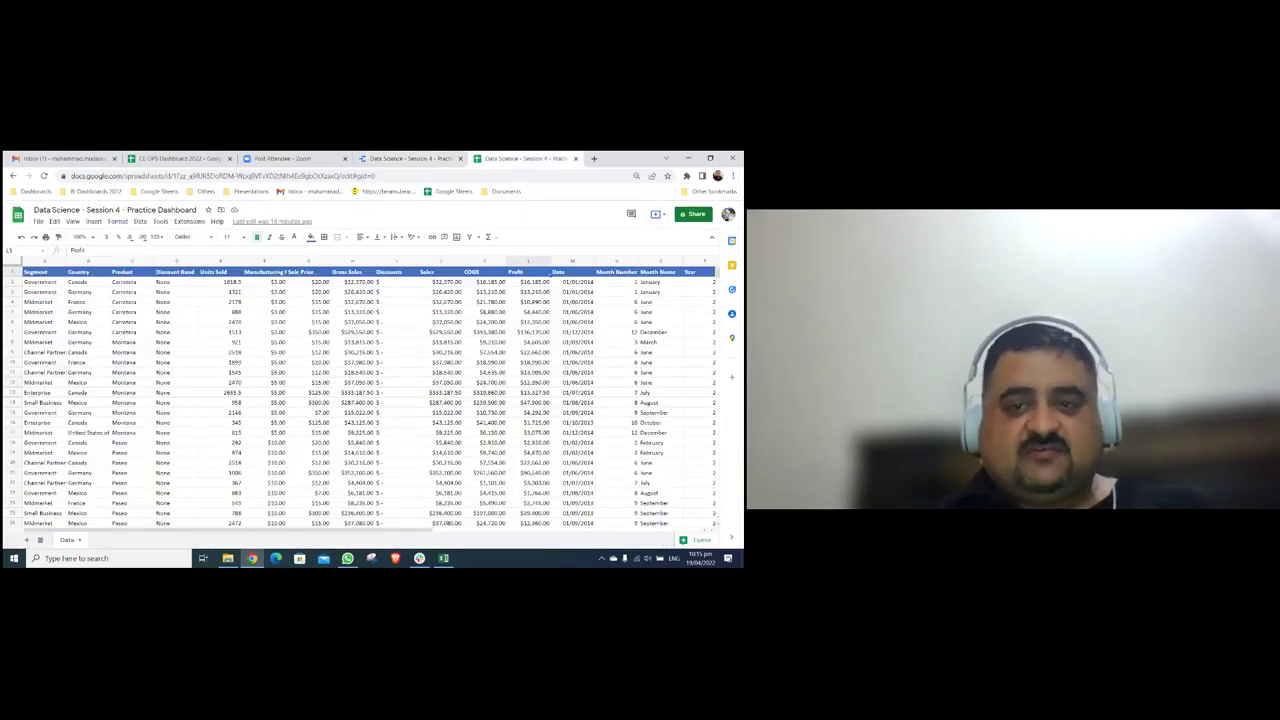
{"action": "key", "text": "ctrl+shift+Tab"}
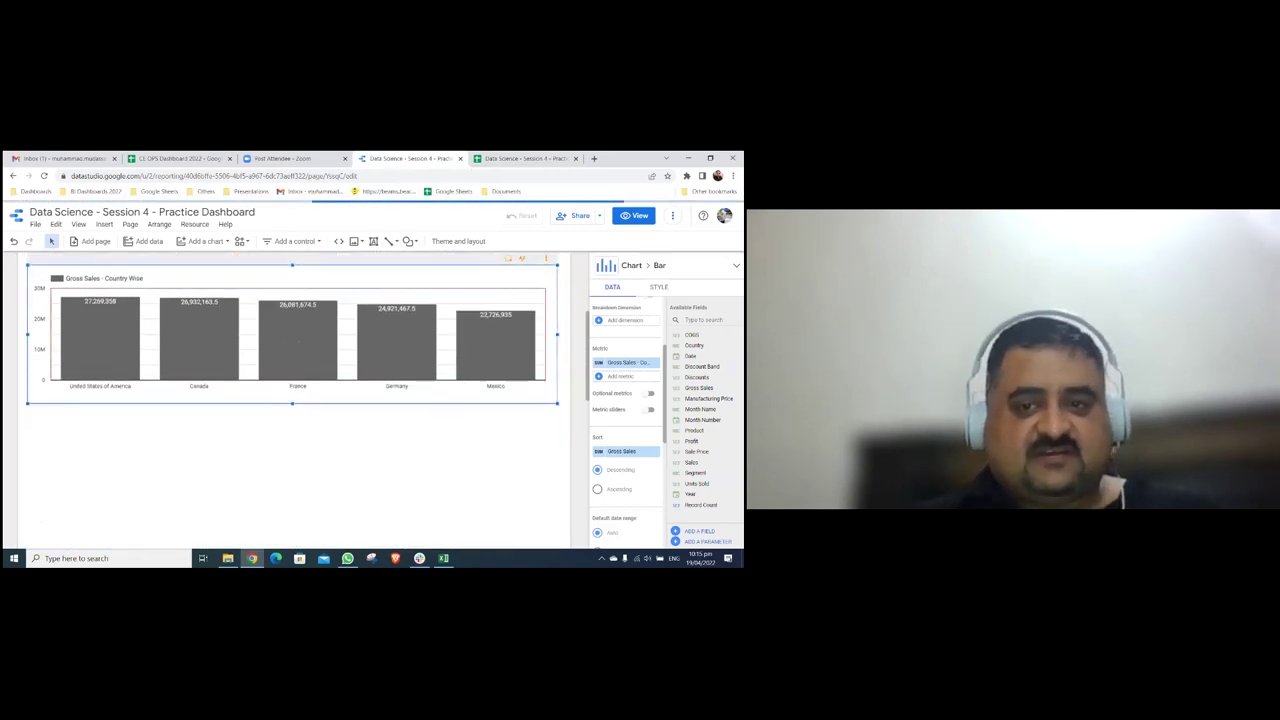
- Duplicate the Country Wise chart, align the copy beneath it, and switch its dimension to Product
{"action": "key", "text": "ctrl+d"}
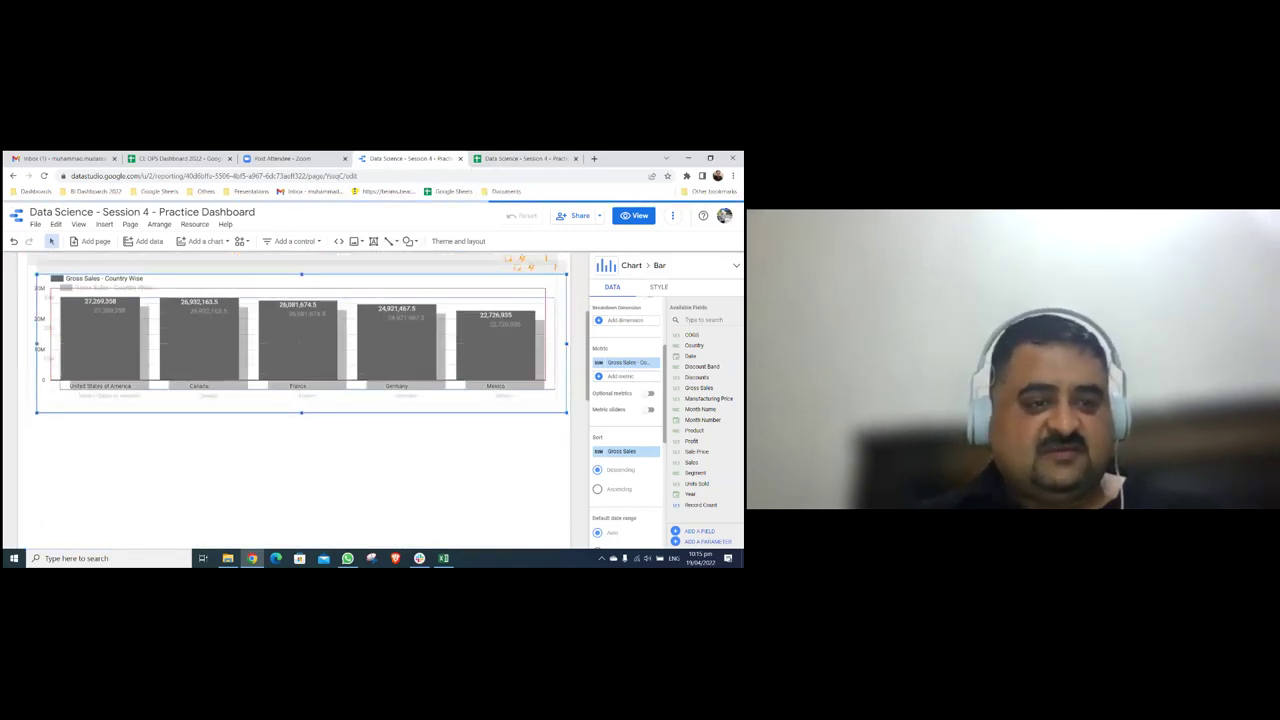
{"action": "left_click_drag", "start_coordinate": [300, 340], "coordinate": [290, 492]}
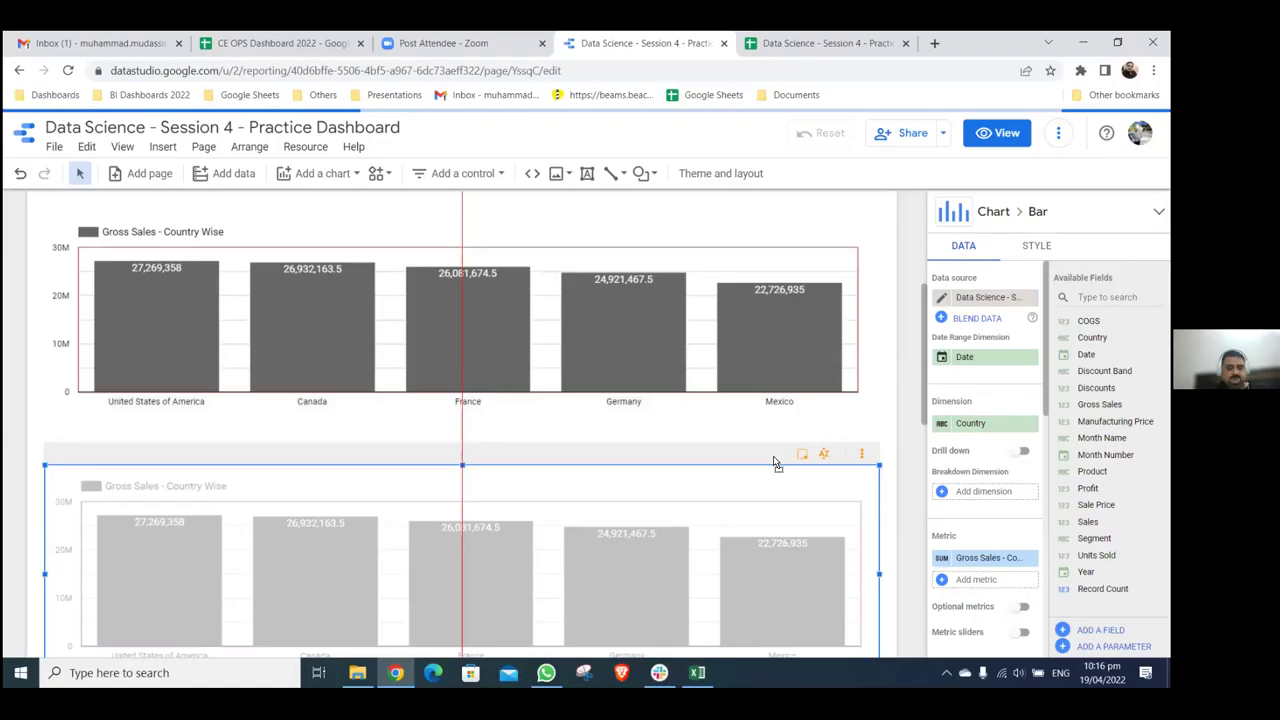
{"action": "left_click_drag", "start_coordinate": [773, 462], "coordinate": [770, 449]}
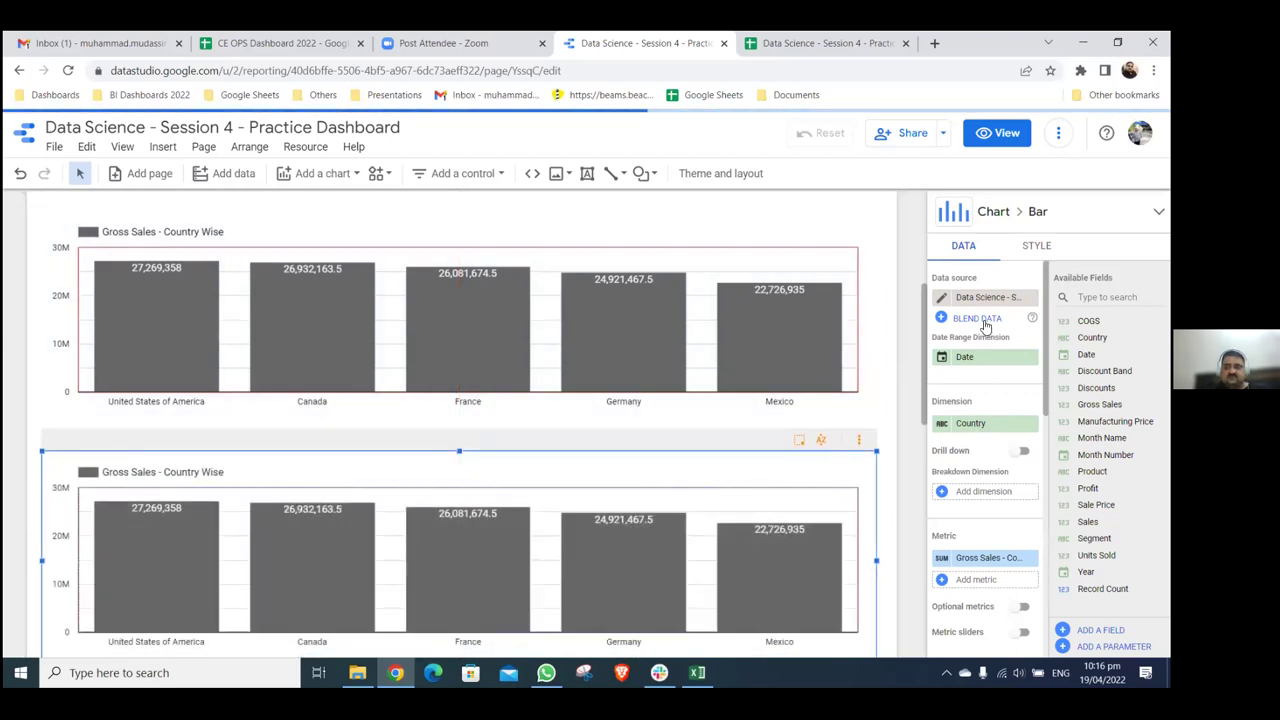
{"action": "scroll", "coordinate": [985, 330], "scroll_direction": "down", "scroll_amount": 2}
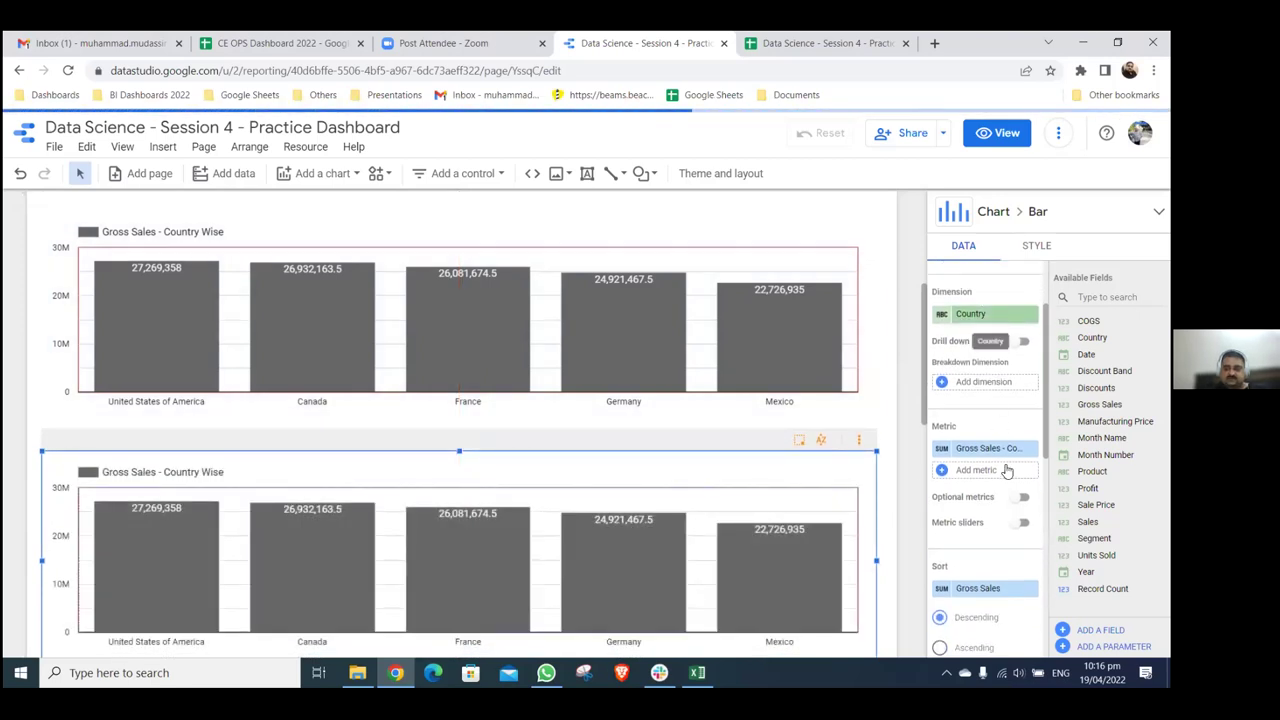
{"action": "left_click", "coordinate": [985, 313]}
{"action": "scroll", "coordinate": [960, 430], "scroll_direction": "down", "scroll_amount": 2}
{"action": "left_click", "coordinate": [960, 466]}
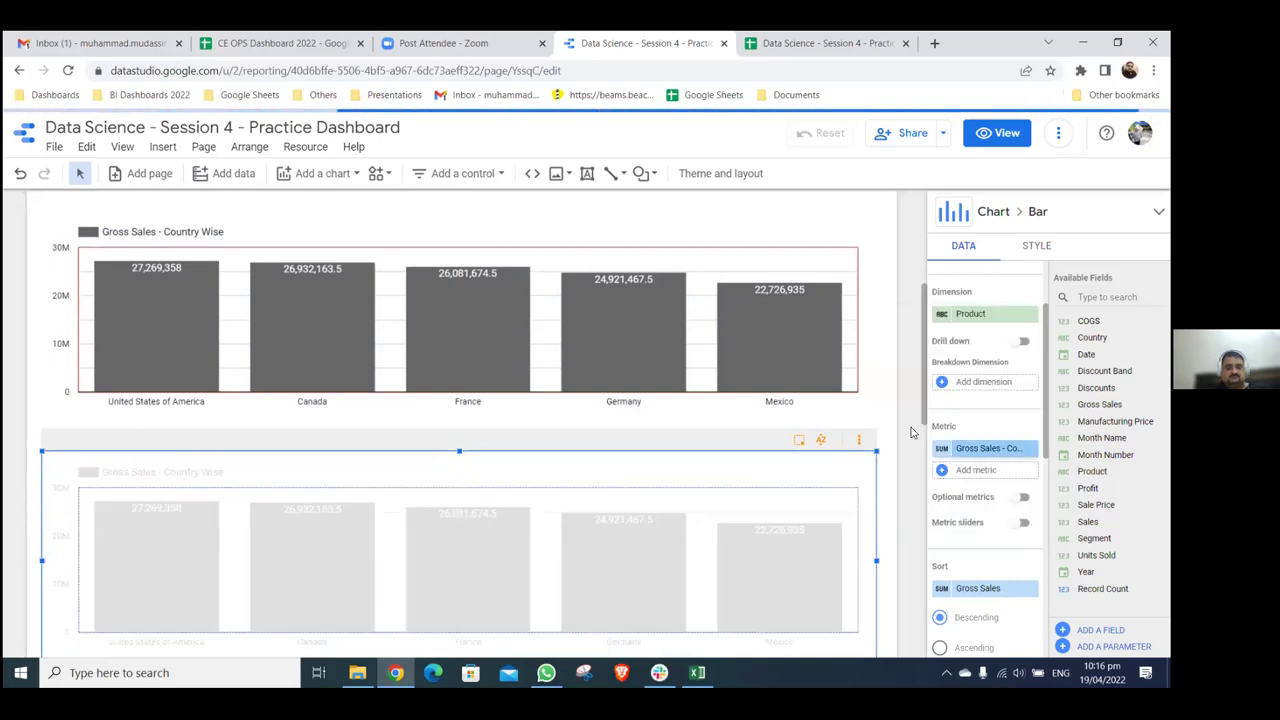
{"action": "scroll", "coordinate": [910, 432], "scroll_direction": "down", "scroll_amount": 2}
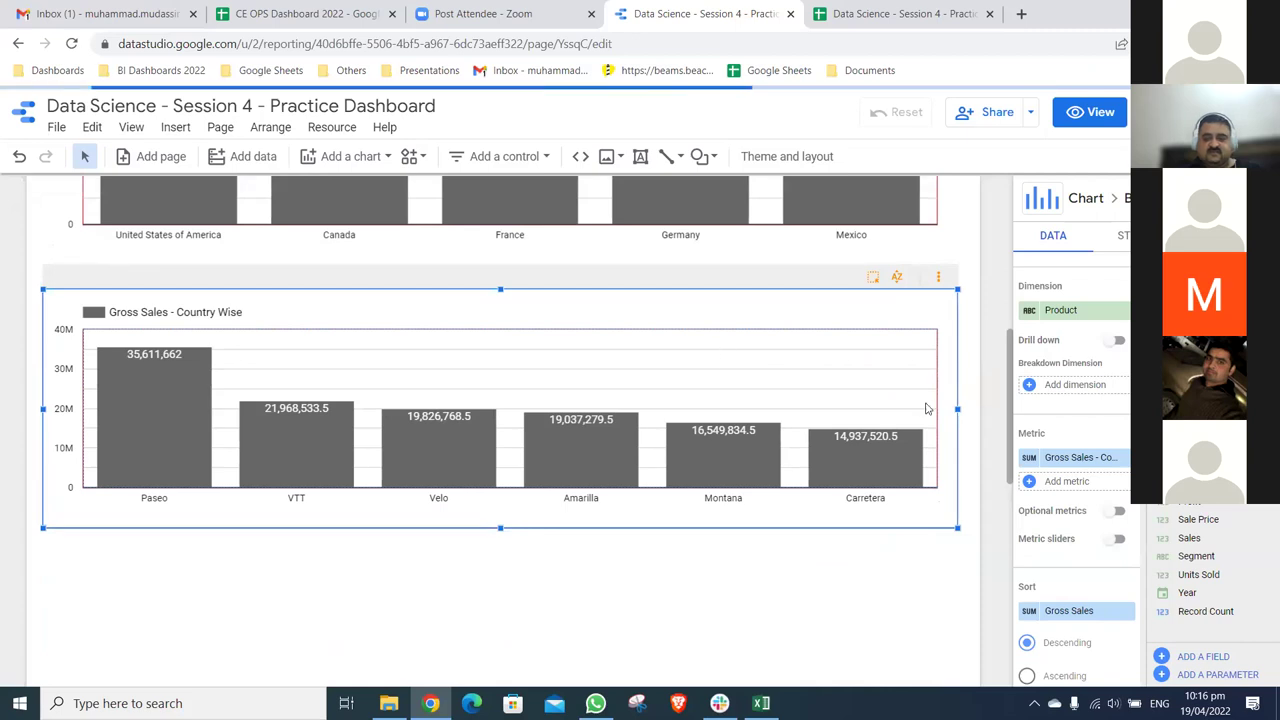
- Rename the new chart's metric to 'Gross Sales - Product Wise', then switch to the Google Sheets tab
{"action": "left_click", "coordinate": [941, 448]}
{"action": "left_click", "coordinate": [920, 277]}
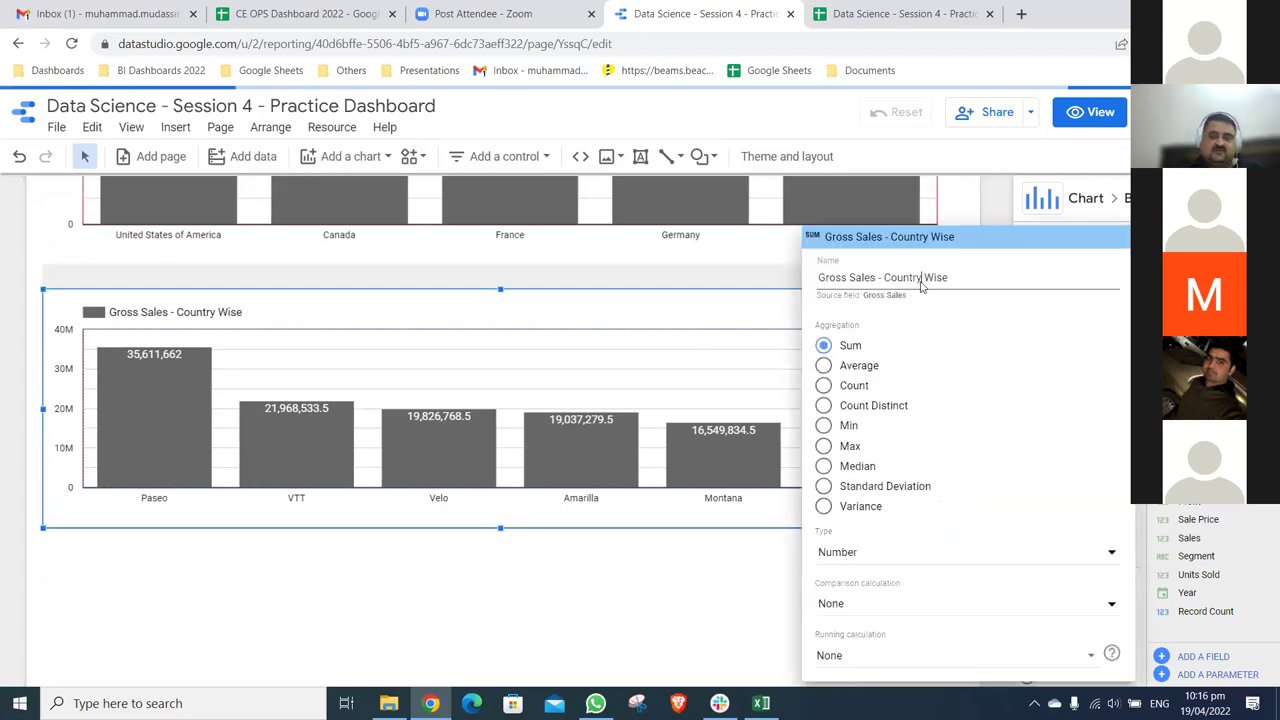
{"action": "key", "text": "BackSpace"}
{"action": "key", "text": "BackSpace"}
{"action": "key", "text": "BackSpace"}
{"action": "key", "text": "BackSpace"}
{"action": "key", "text": "BackSpace"}
{"action": "key", "text": "BackSpace"}
{"action": "key", "text": "BackSpace"}
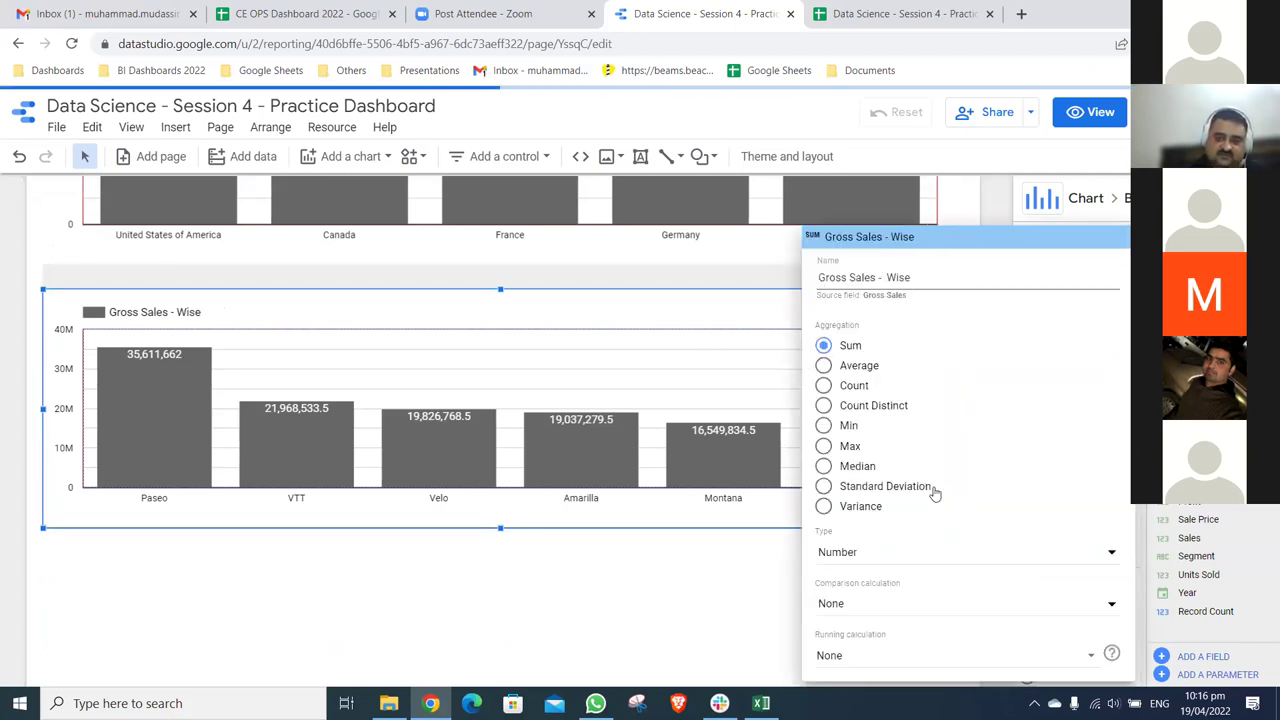
{"action": "type", "text": "Product"}
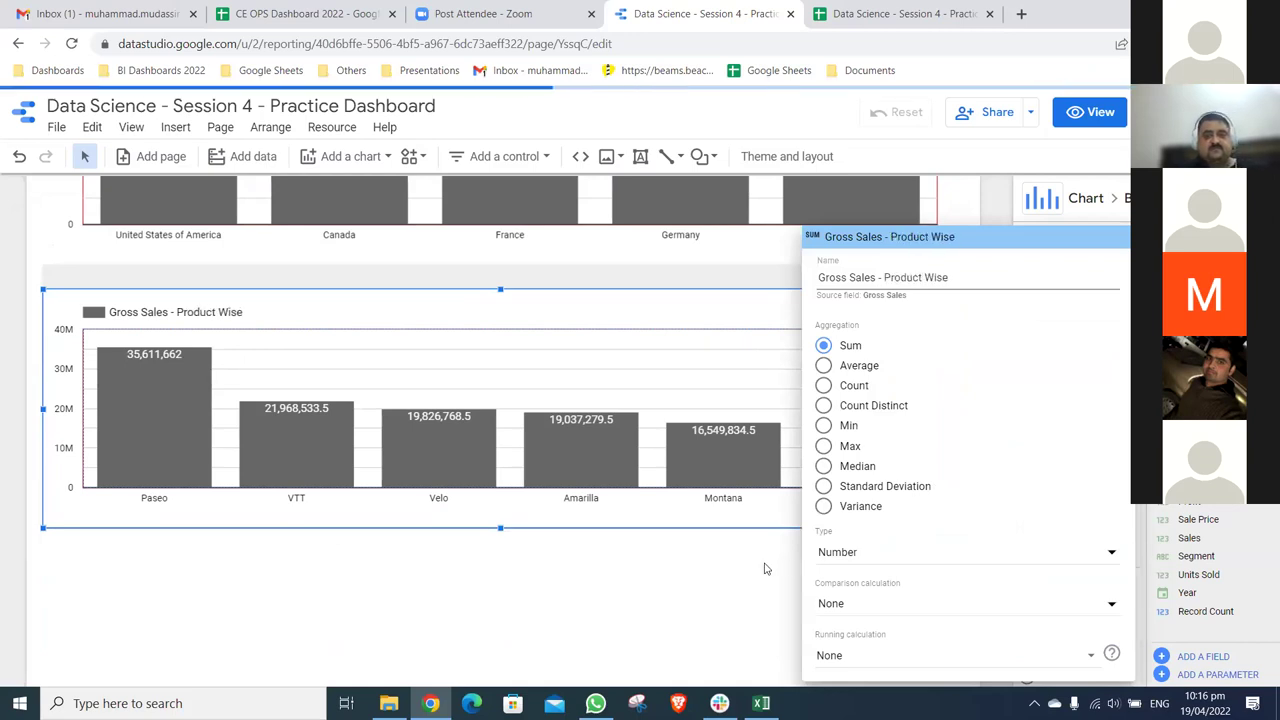
{"action": "left_click", "coordinate": [744, 567]}
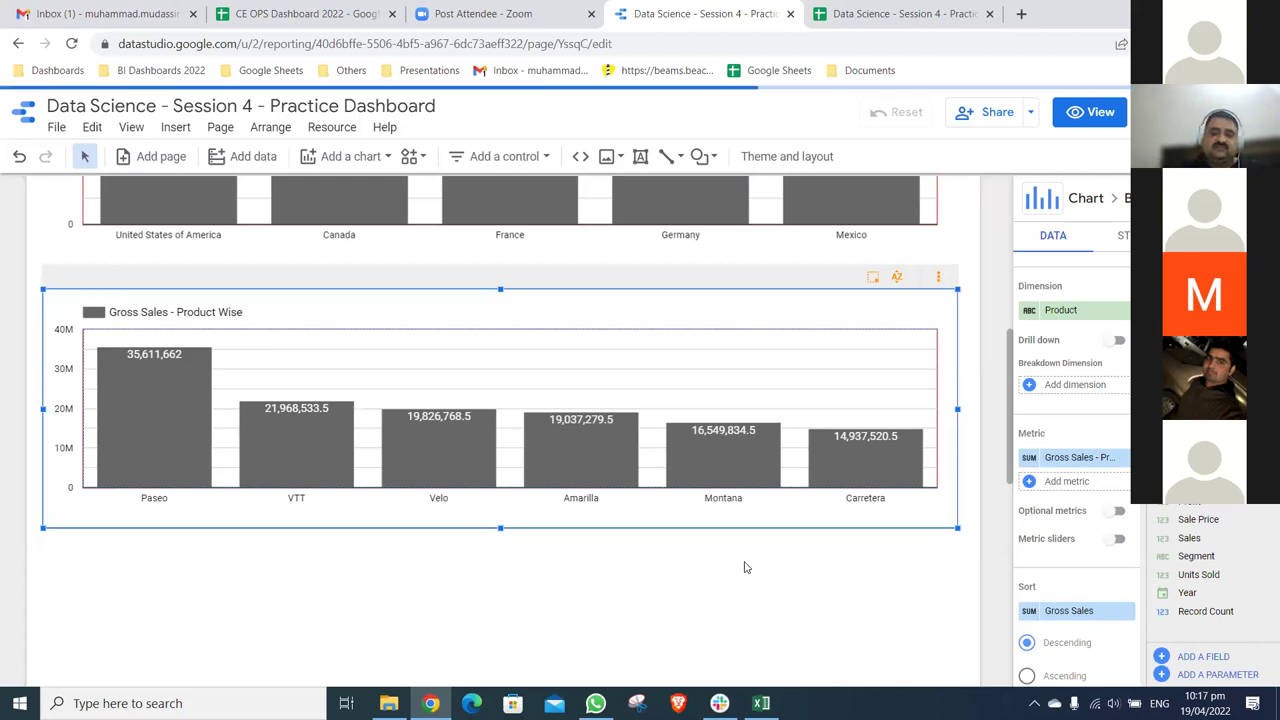
{"action": "scroll", "coordinate": [744, 567], "scroll_direction": "up", "scroll_amount": 5}
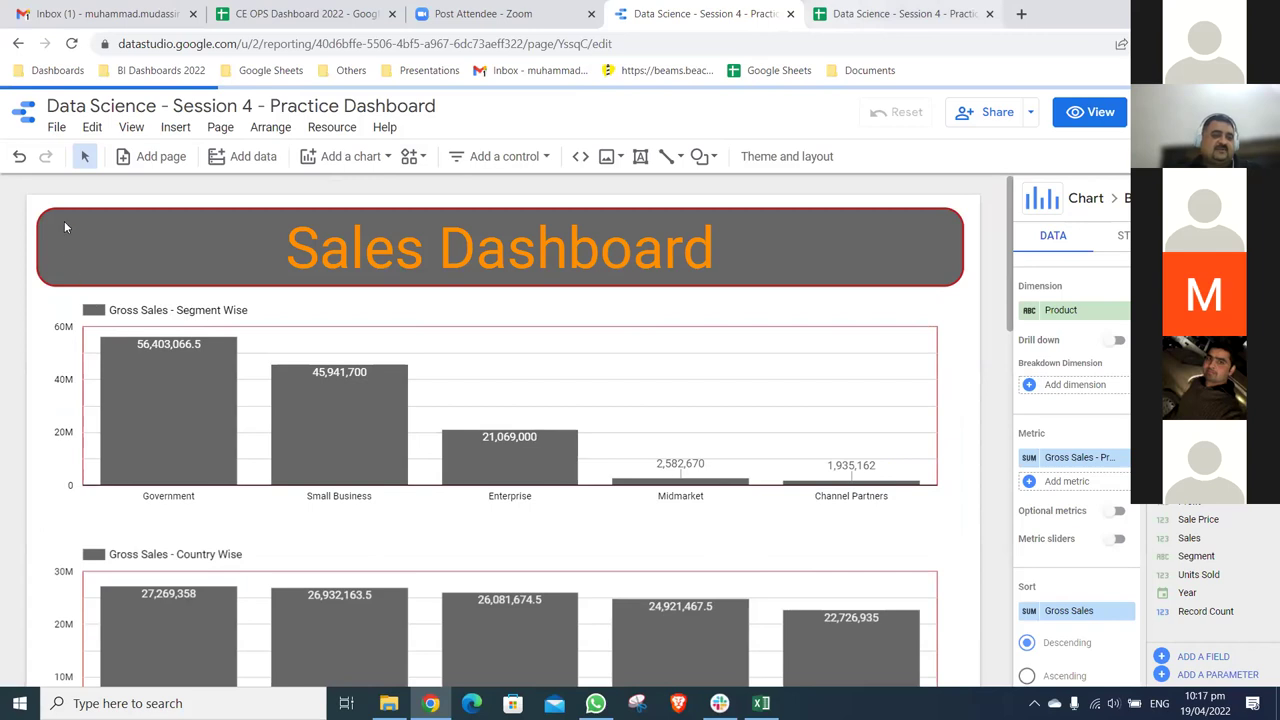
{"action": "key", "text": "ctrl+Tab"}
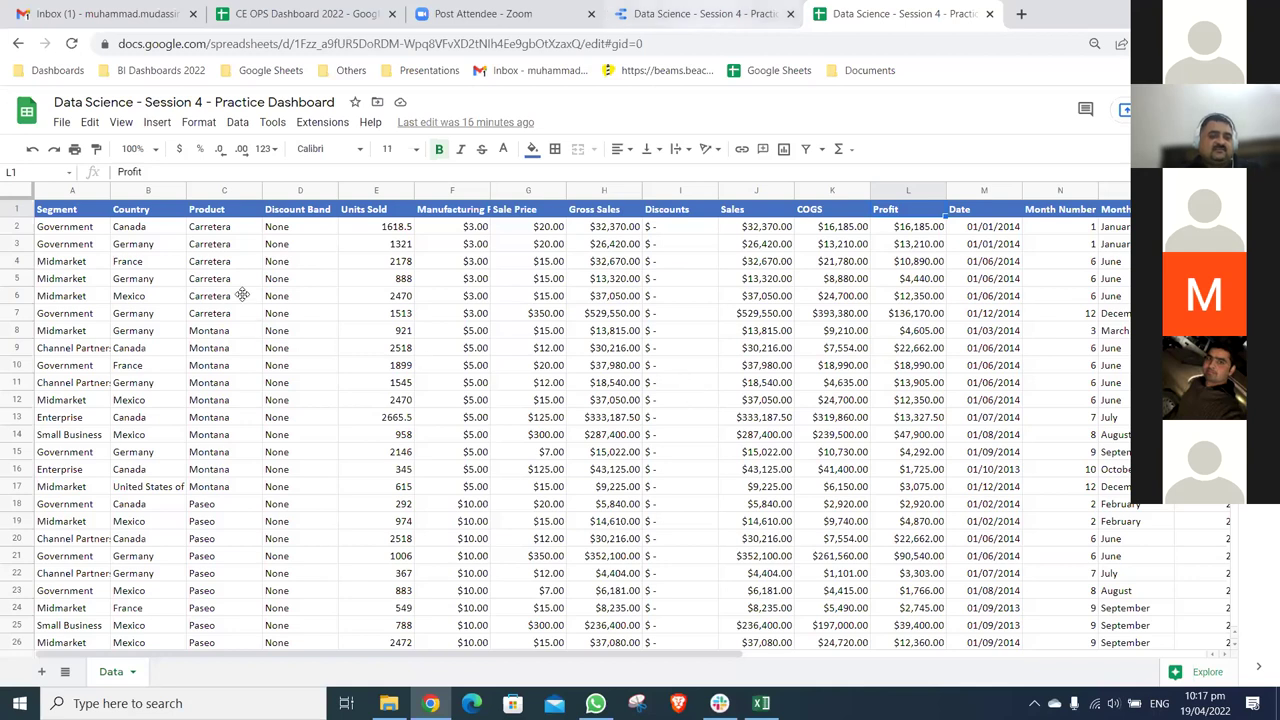
- Review the Product Wise chart and the sheet's data columns, ending back on the Data Studio report
{"action": "key", "text": "ctrl+shift+Tab"}
{"action": "scroll", "coordinate": [866, 446], "scroll_direction": "down", "scroll_amount": 3}
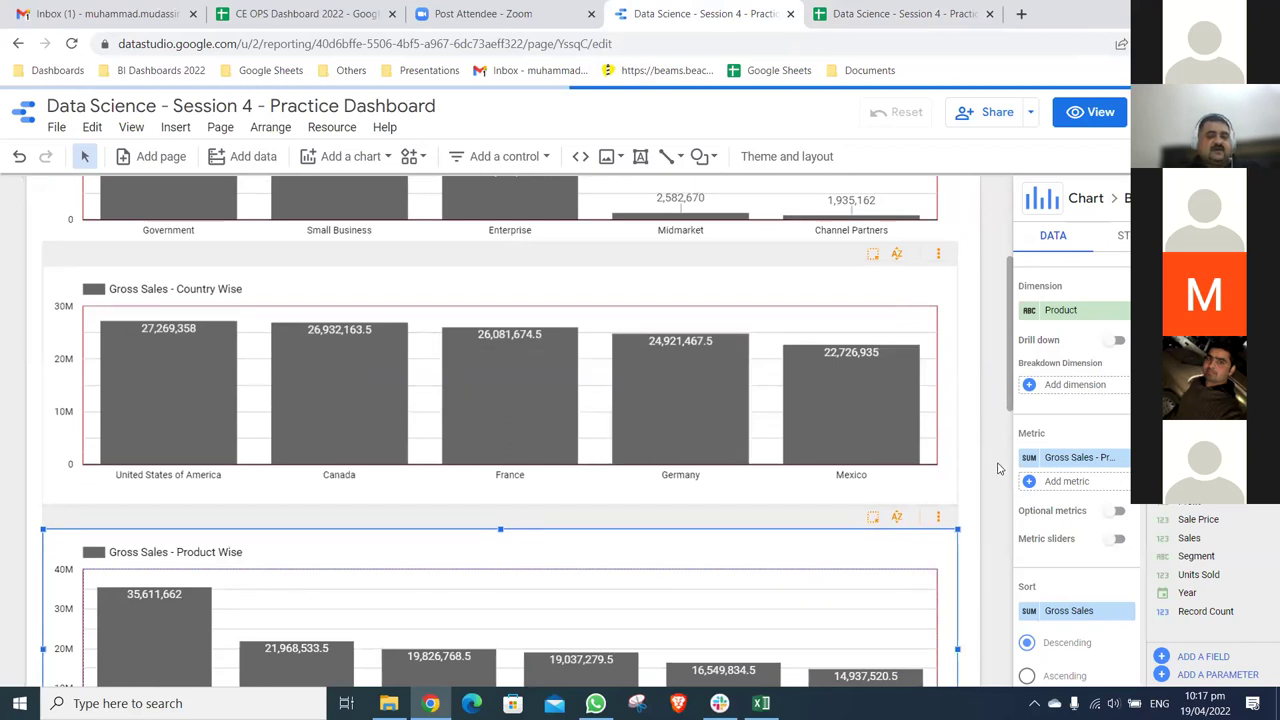
{"action": "scroll", "coordinate": [997, 468], "scroll_direction": "down", "scroll_amount": 3}
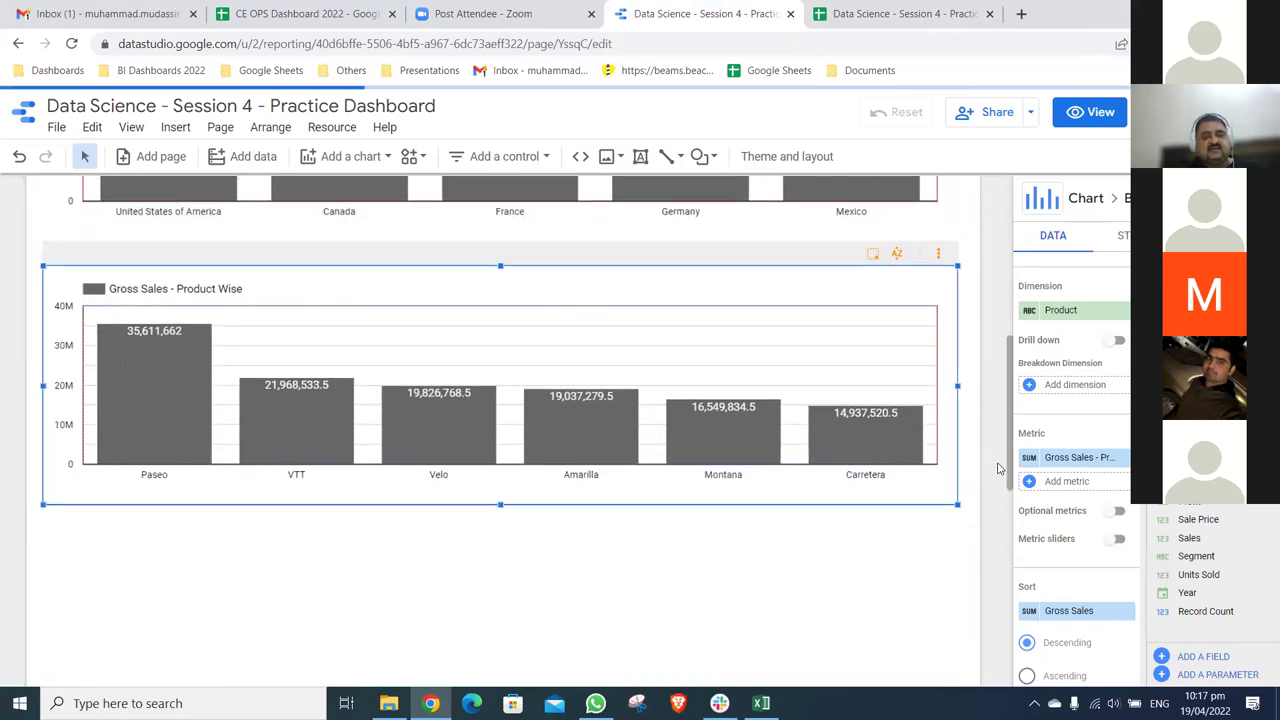
{"action": "scroll", "coordinate": [997, 468], "scroll_direction": "down", "scroll_amount": 1}
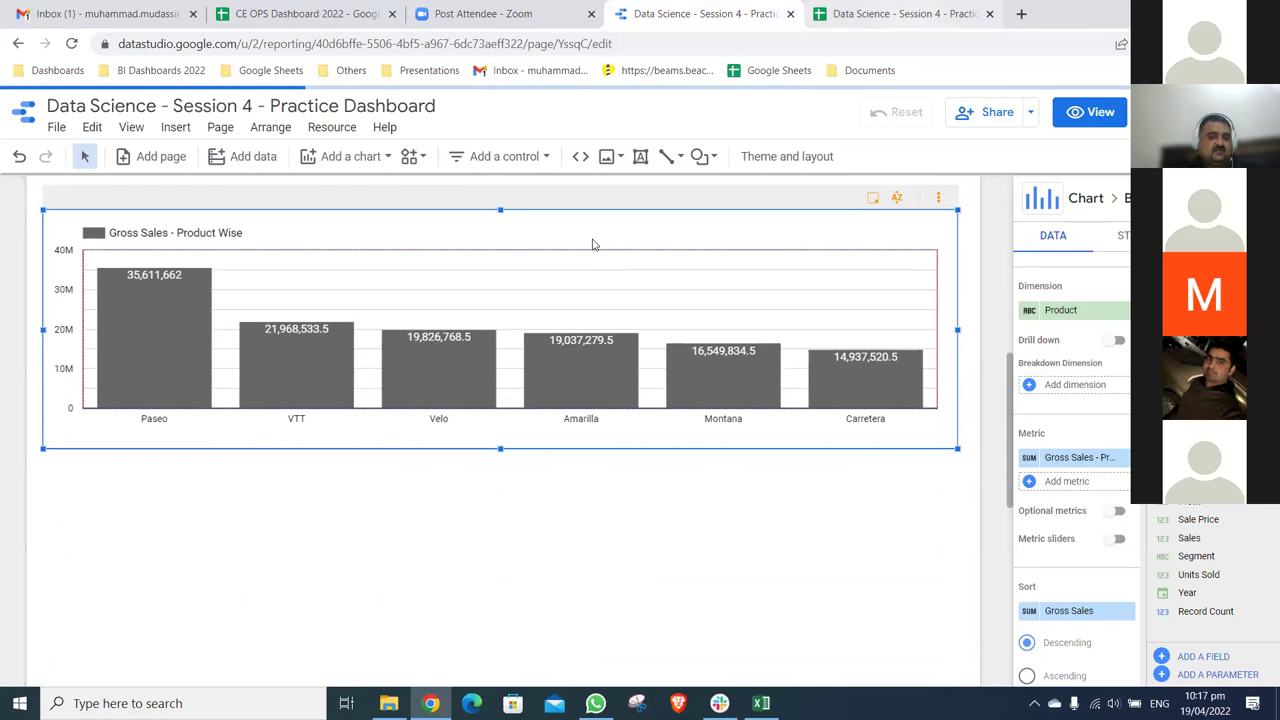
{"action": "key", "text": "ctrl+Tab"}
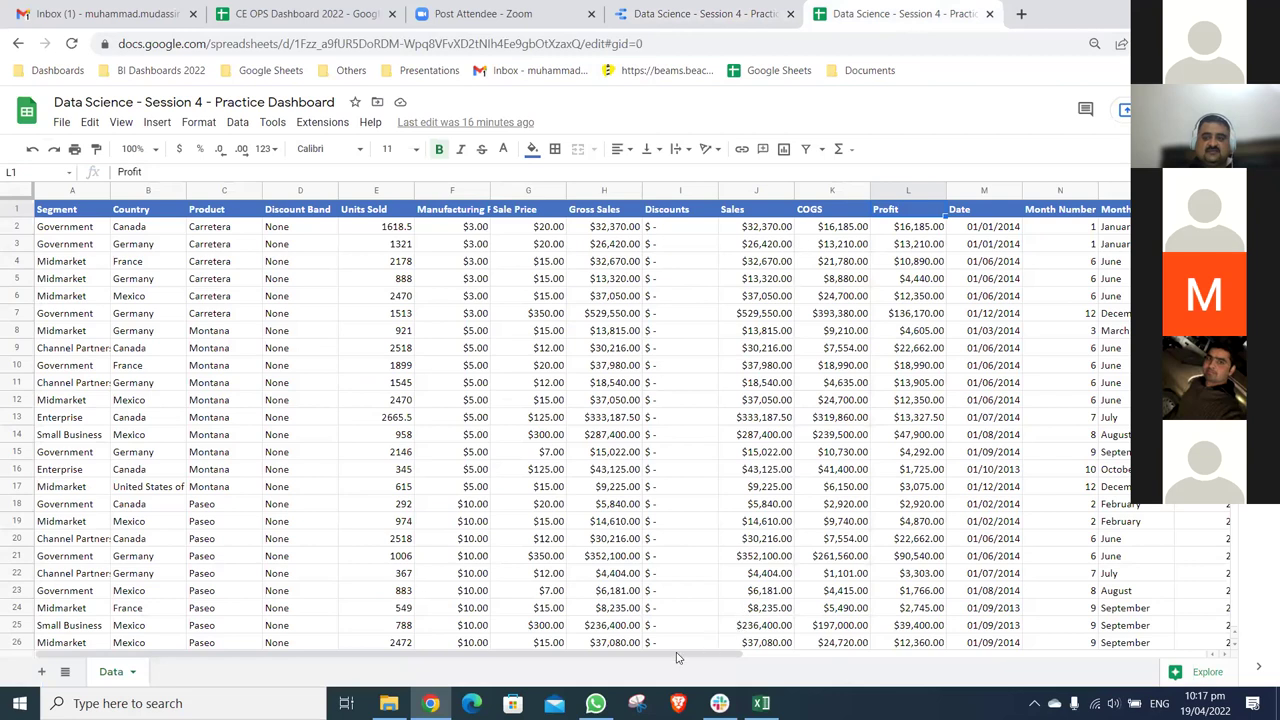
{"action": "scroll", "coordinate": [845, 645], "scroll_direction": "right", "scroll_amount": 1}
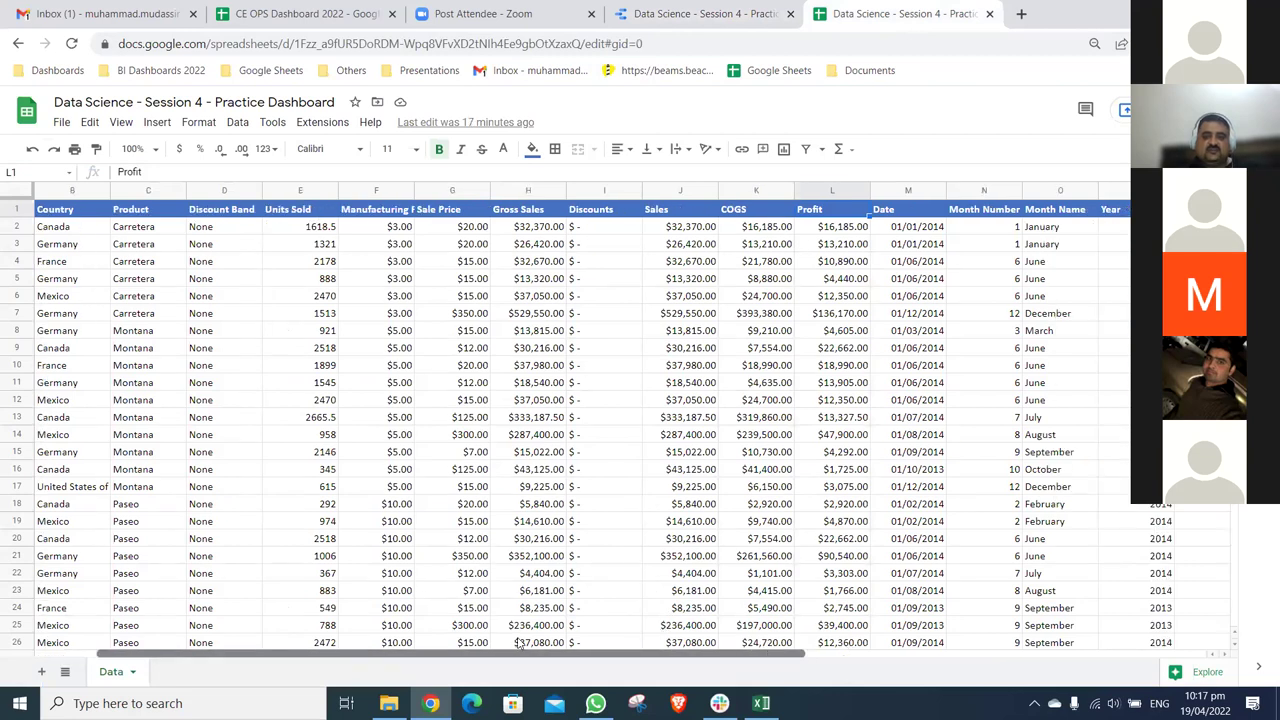
{"action": "scroll", "coordinate": [518, 645], "scroll_direction": "right", "scroll_amount": 2}
{"action": "scroll", "coordinate": [518, 645], "scroll_direction": "left", "scroll_amount": 3}
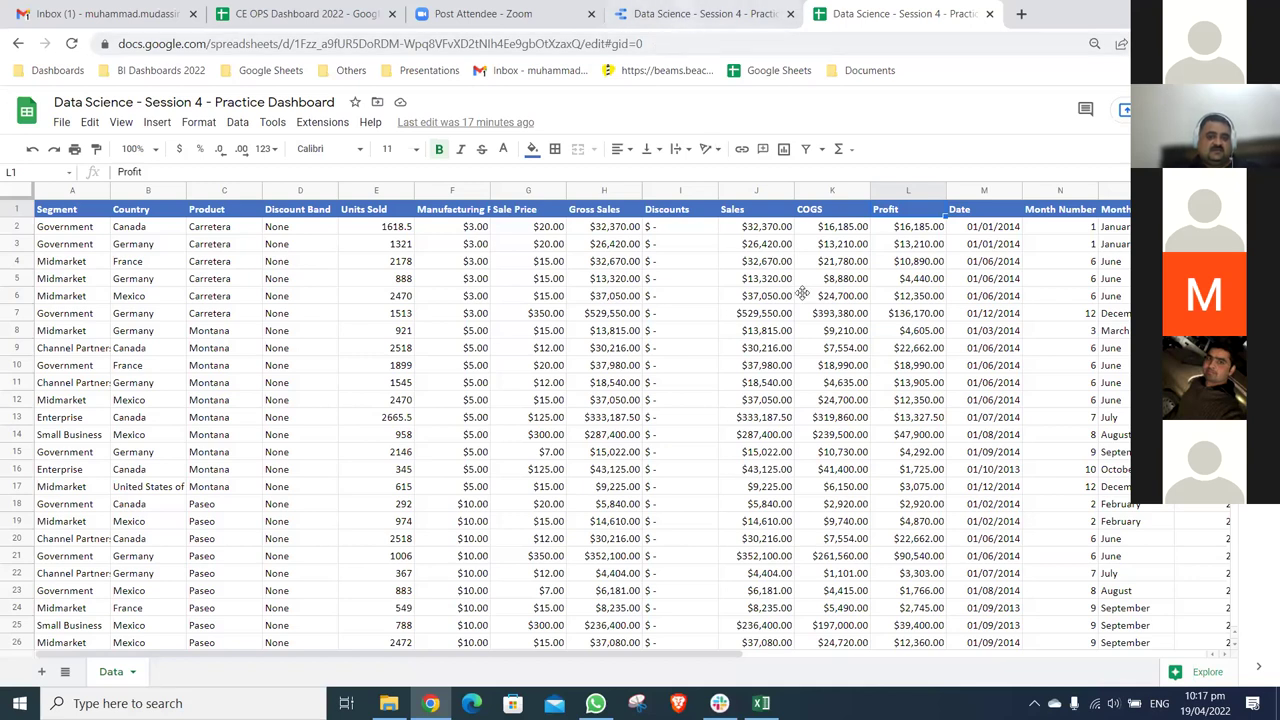
{"action": "key", "text": "ctrl+shift+Tab"}
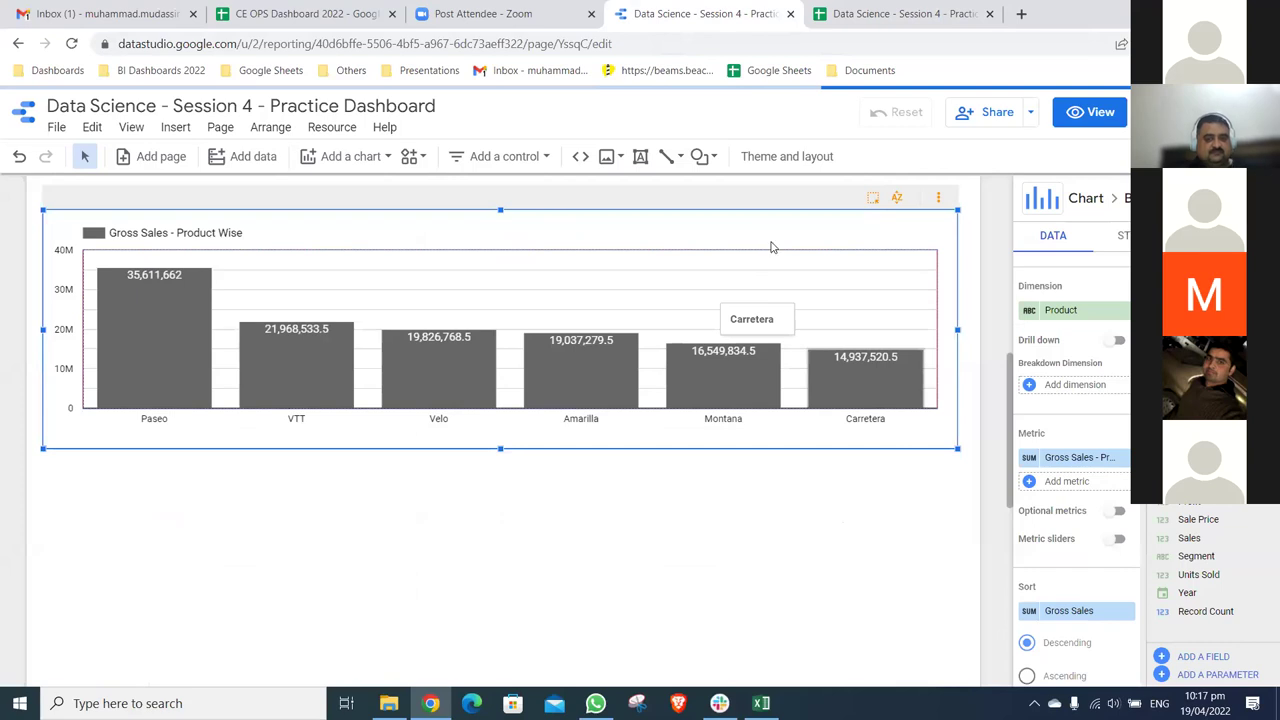
{"action": "scroll", "coordinate": [770, 247], "scroll_direction": "down", "scroll_amount": 1}
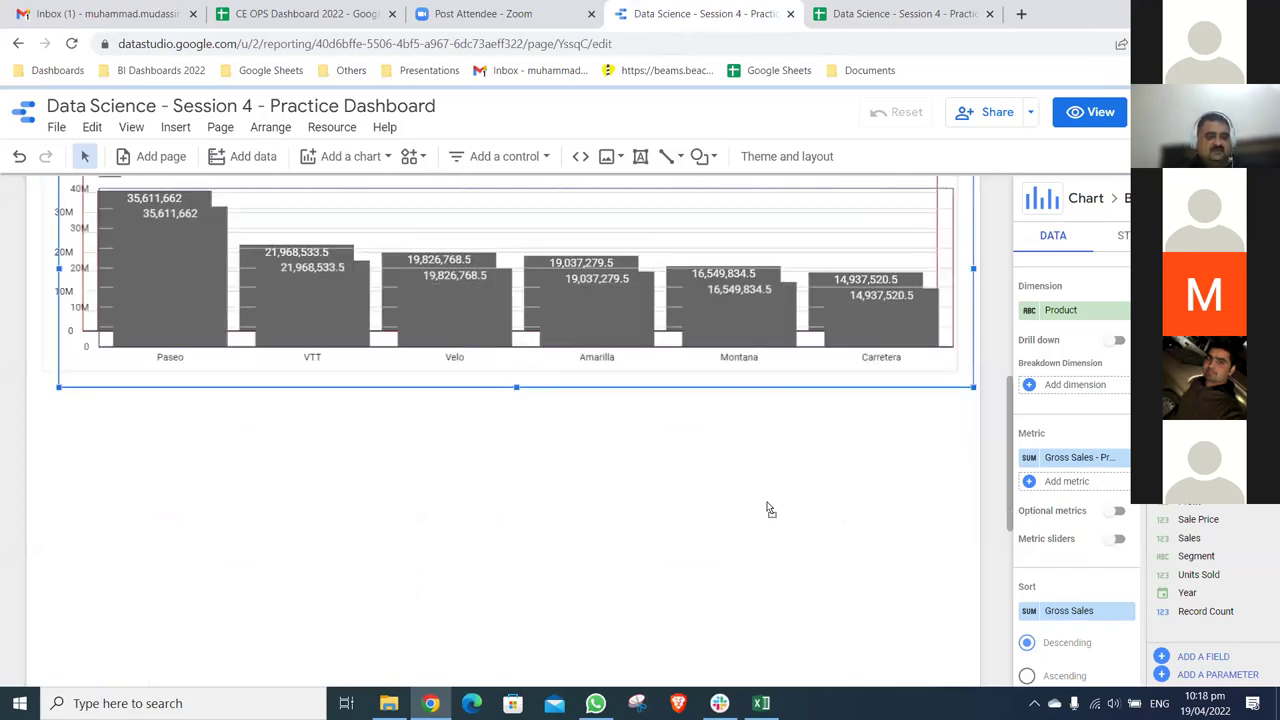
- Paste a copy of the Gross Sales - Product Wise chart beneath the original
{"action": "key", "text": "ctrl+v"}
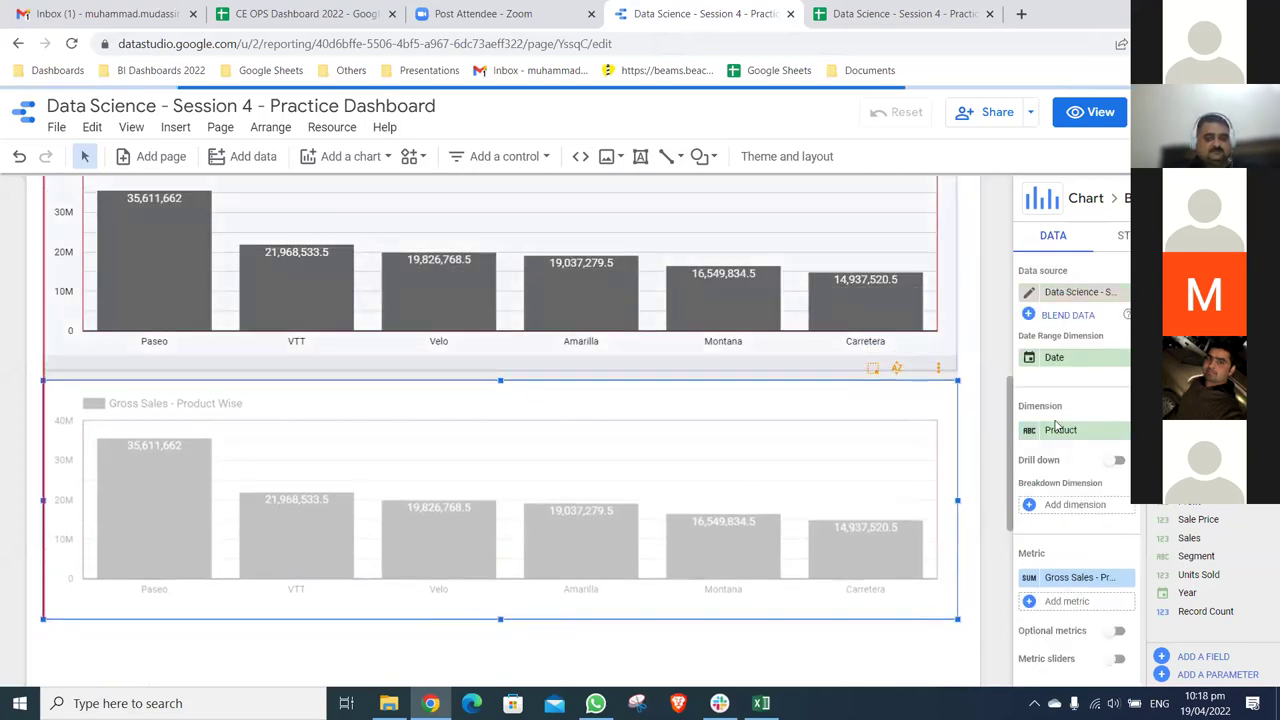
{"action": "scroll", "coordinate": [996, 449], "scroll_direction": "down", "scroll_amount": 1}
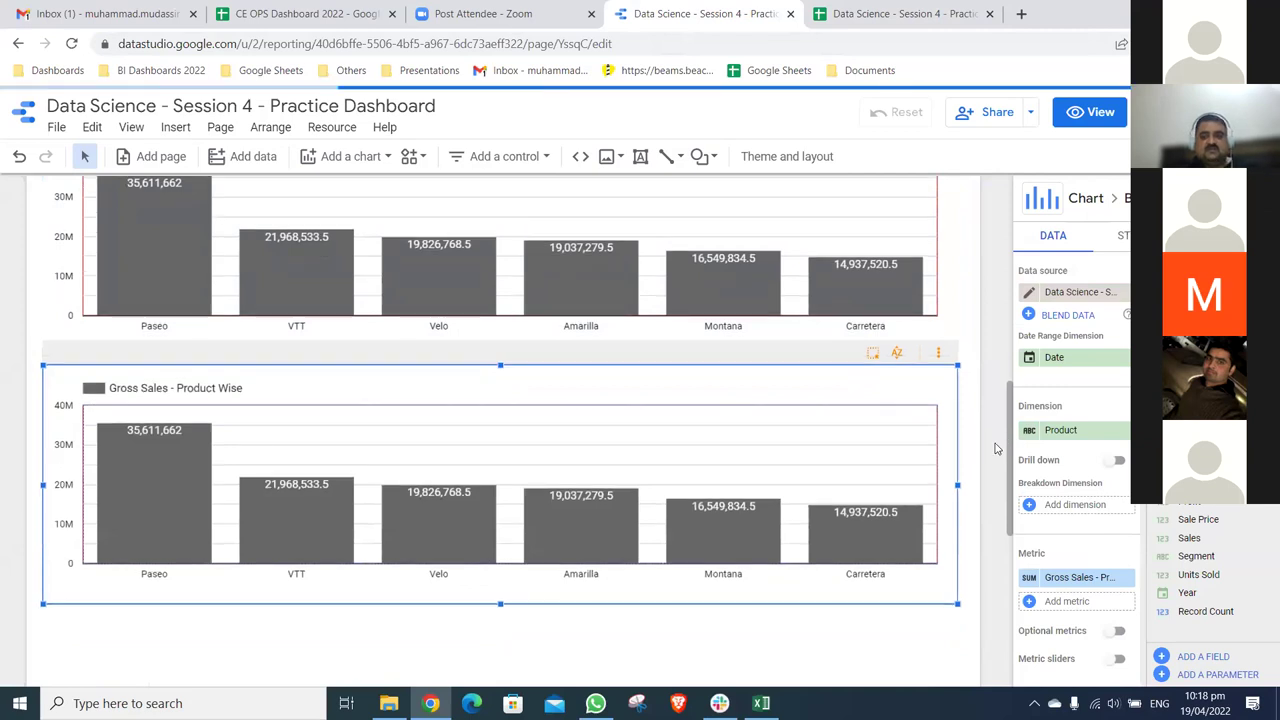
{"action": "scroll", "coordinate": [996, 449], "scroll_direction": "down", "scroll_amount": 2}
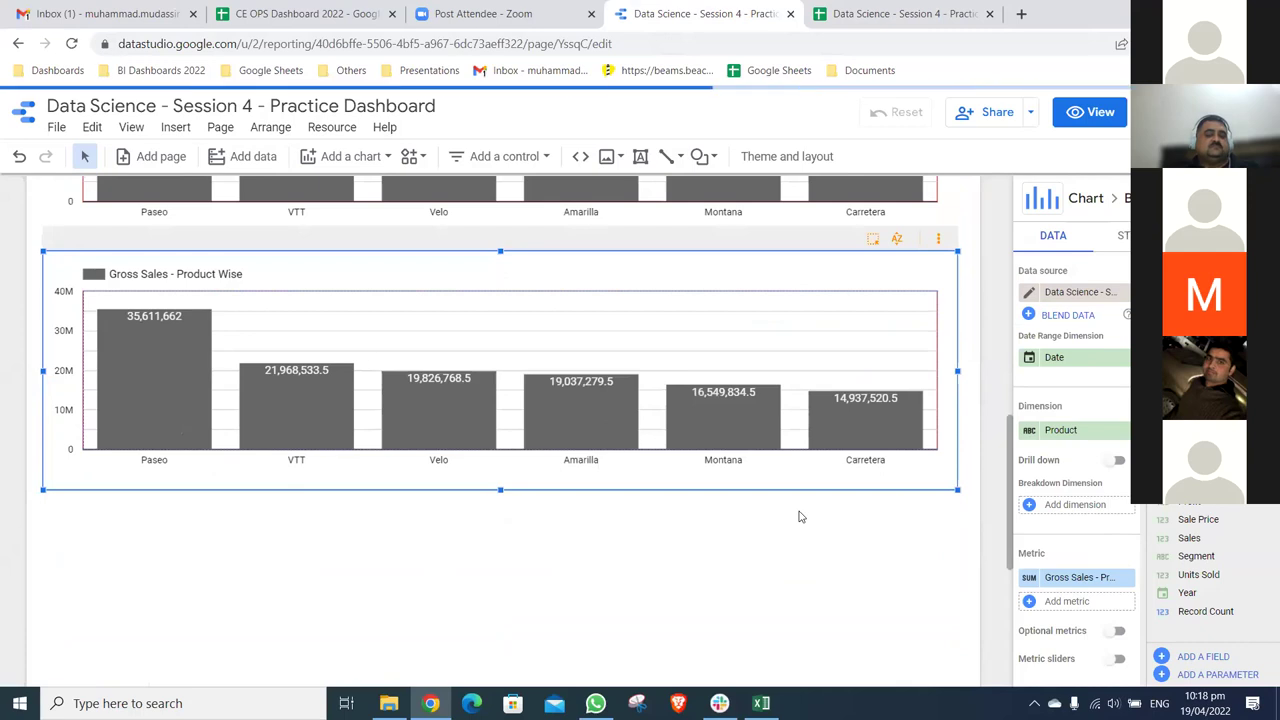
- Adjust options in the current page settings panel
{"action": "left_click", "coordinate": [220, 128]}
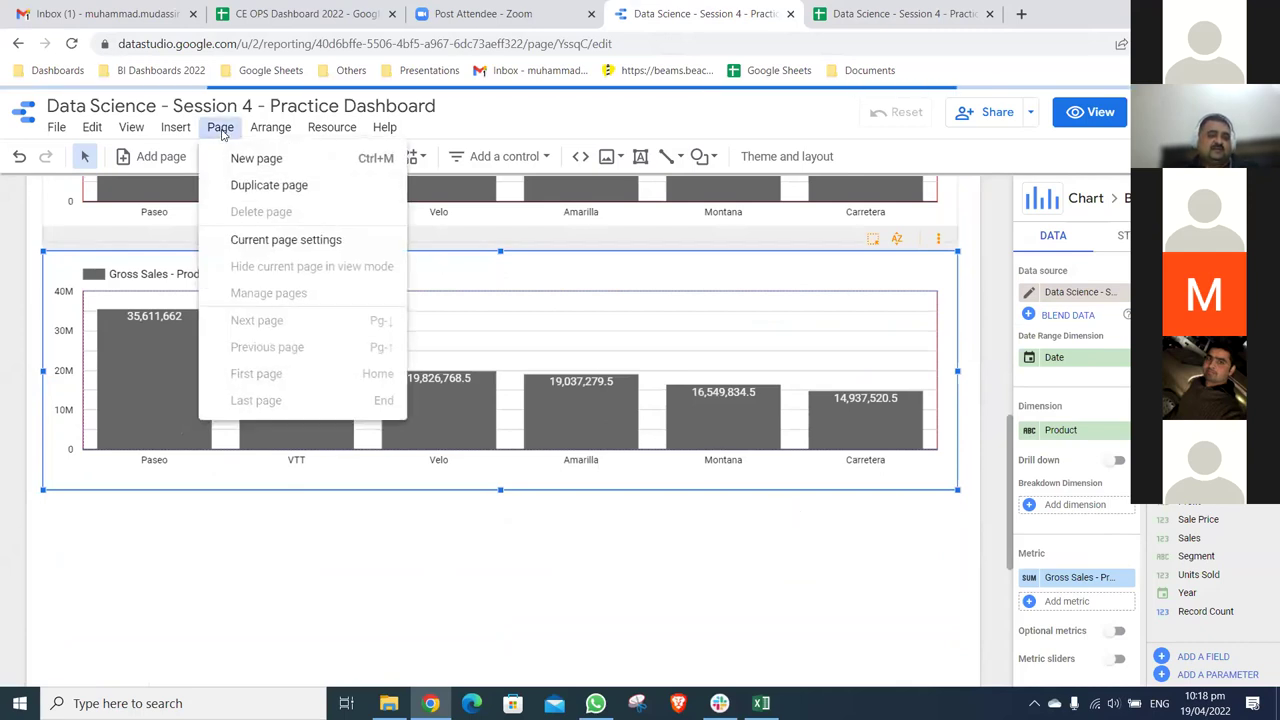
{"action": "left_click", "coordinate": [266, 241]}
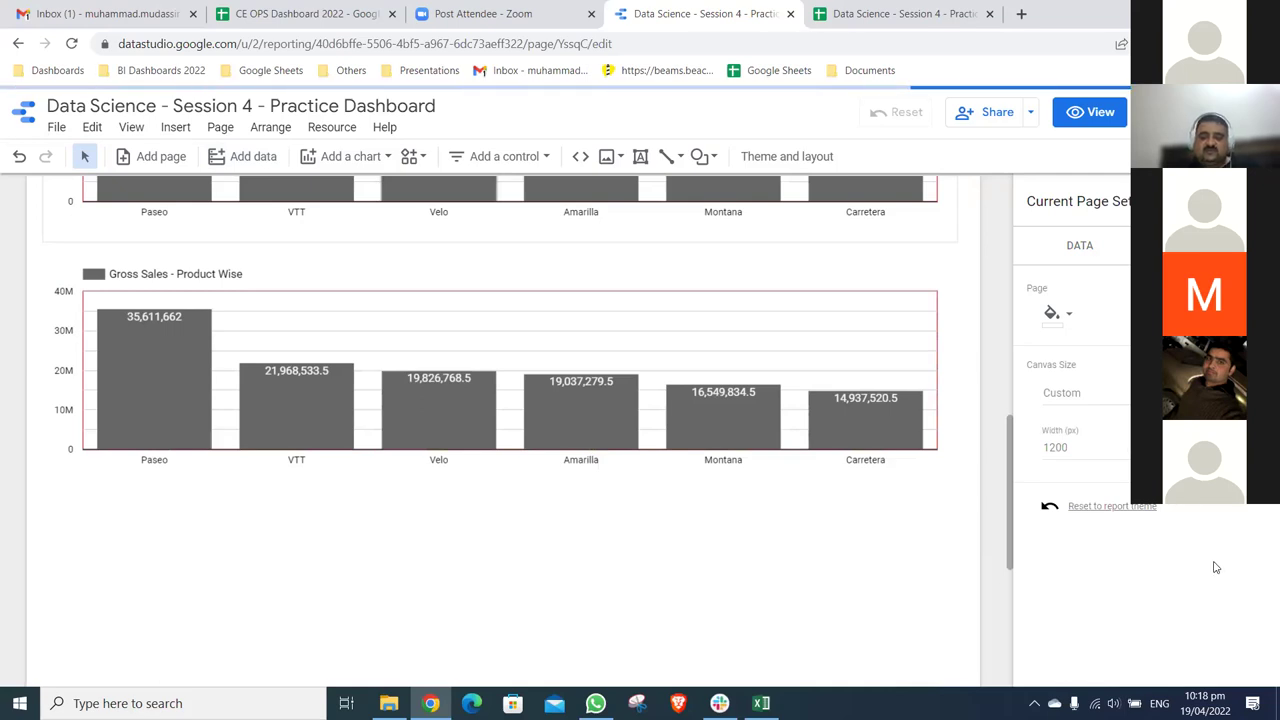
{"action": "scroll", "coordinate": [1007, 325], "scroll_direction": "up", "scroll_amount": 2}
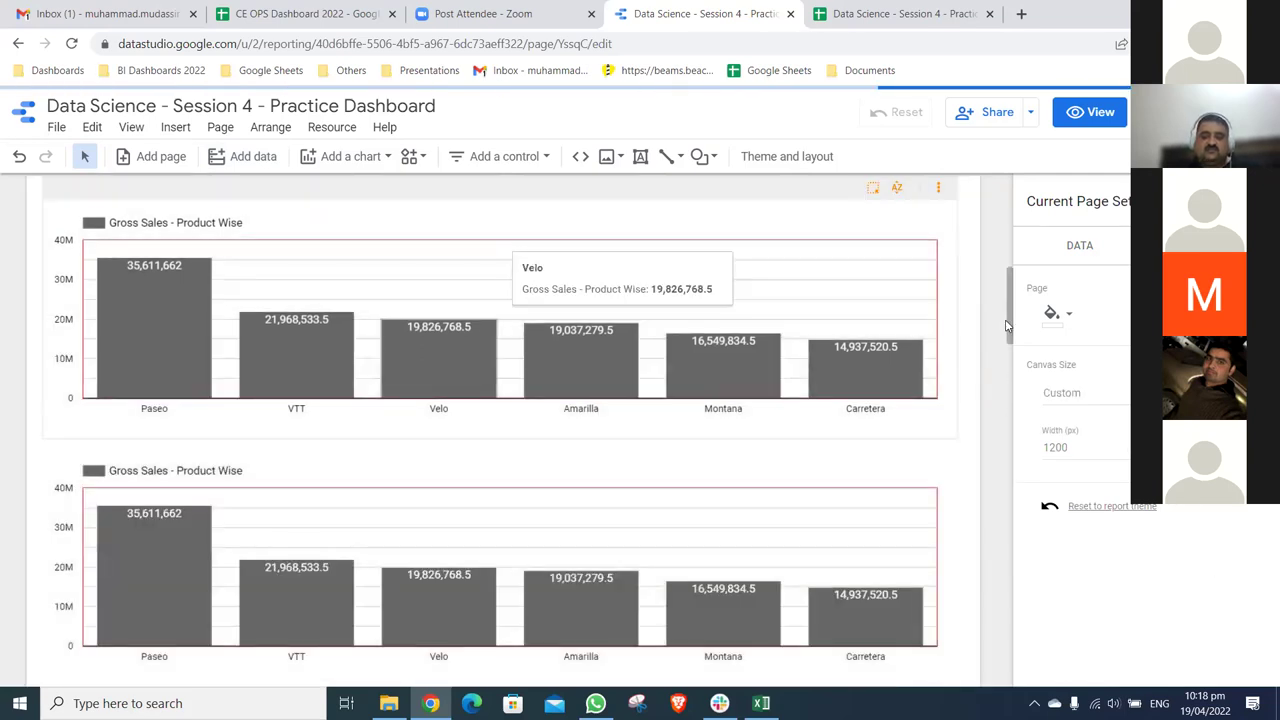
{"action": "left_click_drag", "start_coordinate": [1007, 325], "coordinate": [1010, 234]}
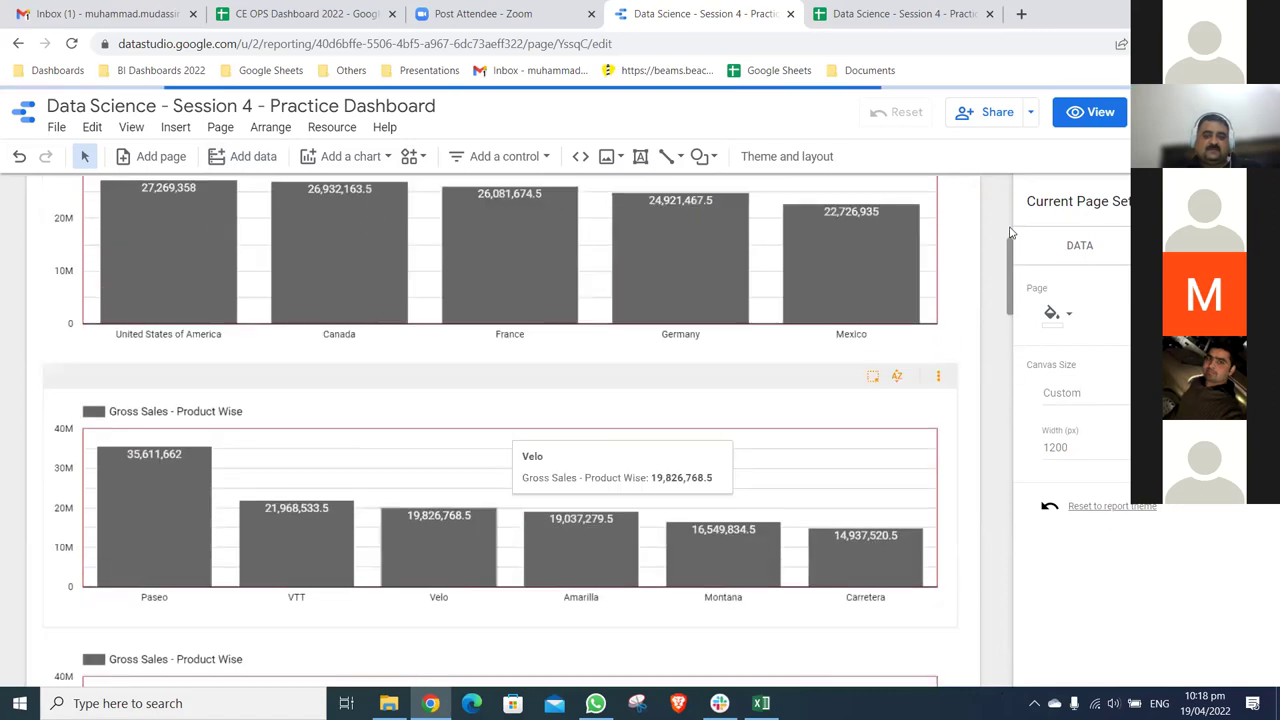
- Select the duplicated Gross Sales - Product Wise chart to edit its properties
{"action": "scroll", "coordinate": [698, 288], "scroll_direction": "up", "scroll_amount": 3}
{"action": "scroll", "coordinate": [698, 288], "scroll_direction": "down", "scroll_amount": 2}
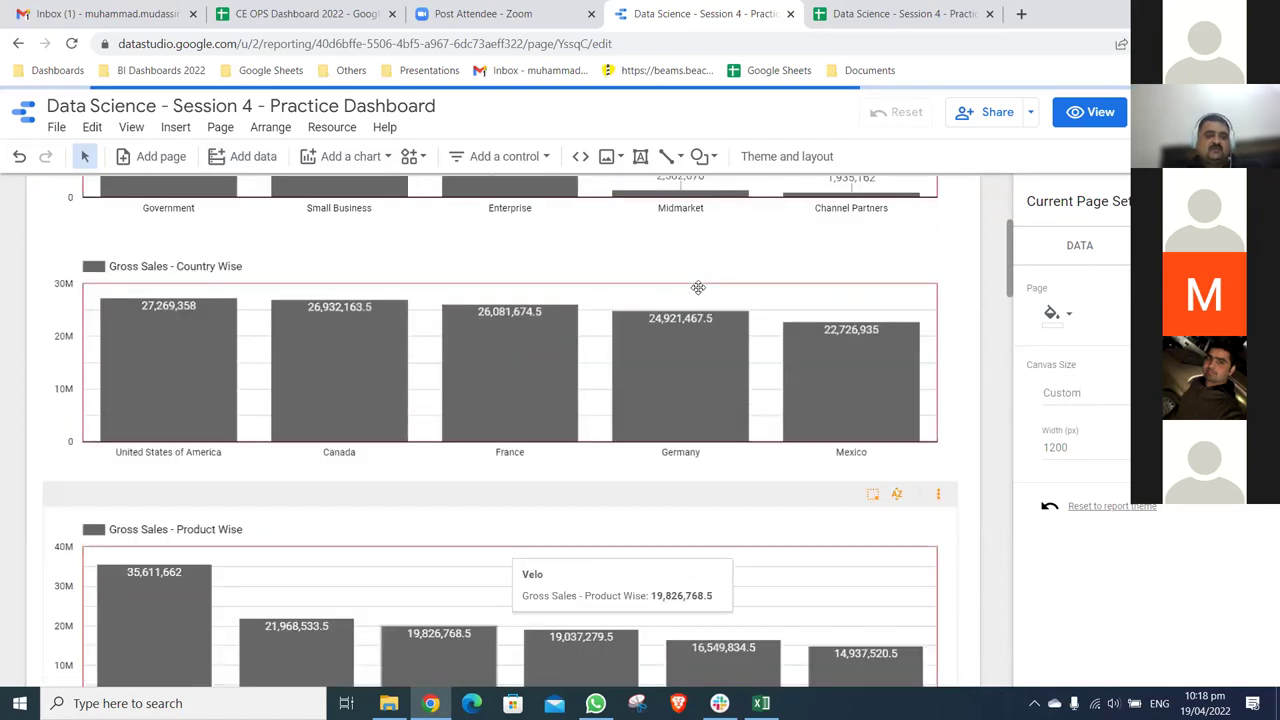
{"action": "scroll", "coordinate": [698, 288], "scroll_direction": "down", "scroll_amount": 5}
{"action": "left_click", "coordinate": [698, 288]}
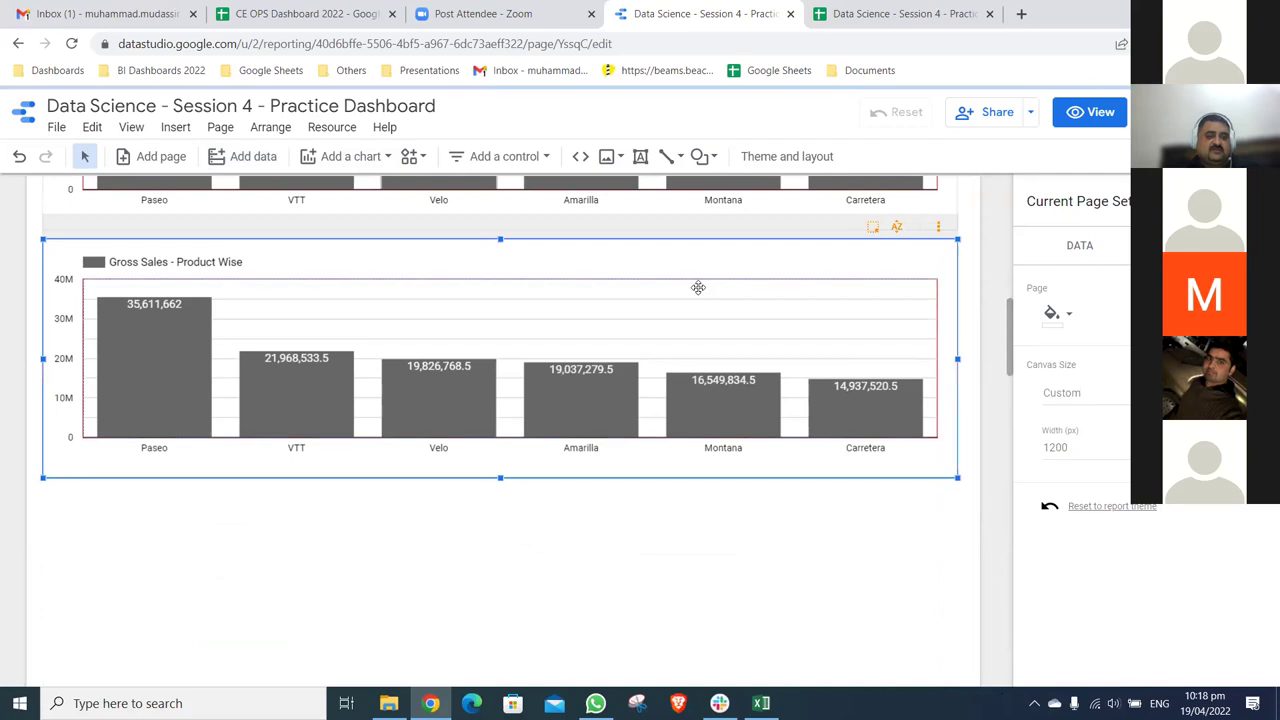
{"action": "scroll", "coordinate": [698, 288], "scroll_direction": "up", "scroll_amount": 3}
{"action": "scroll", "coordinate": [698, 288], "scroll_direction": "down", "scroll_amount": 2}
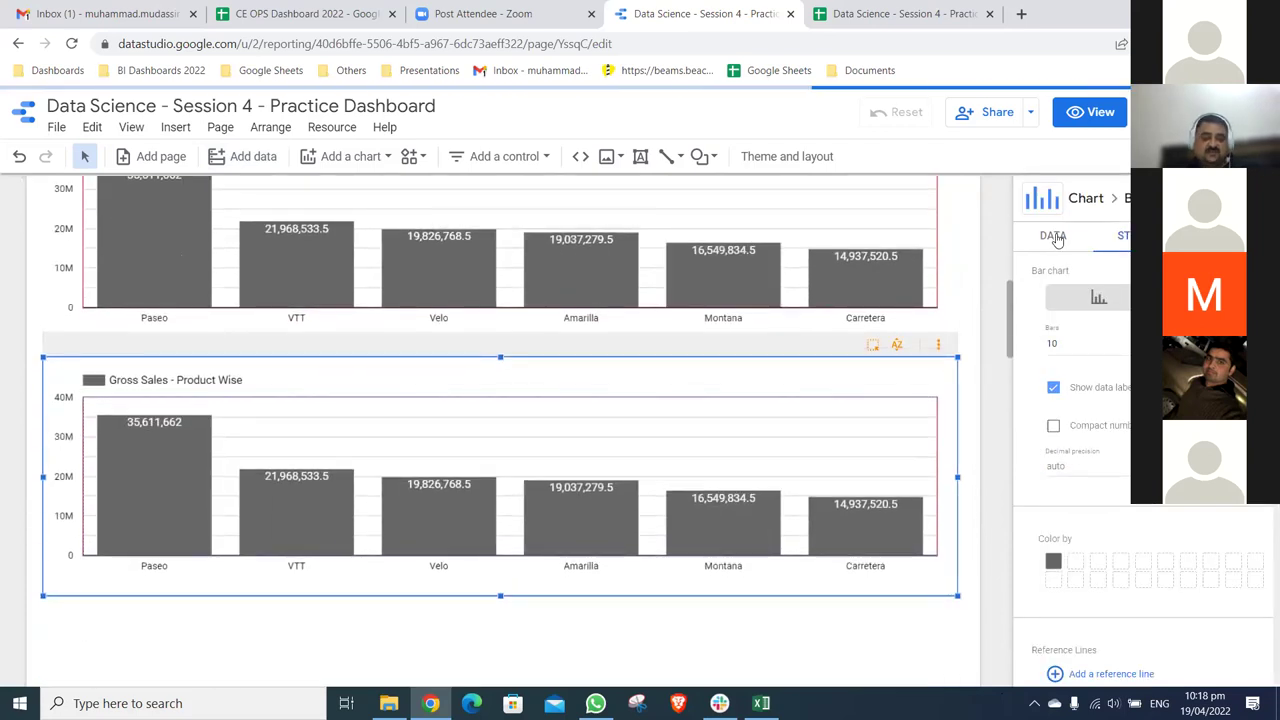
- Change the lower chart's dimension from Product to Month Name
{"action": "left_click", "coordinate": [1055, 236]}
{"action": "left_click", "coordinate": [1117, 432]}
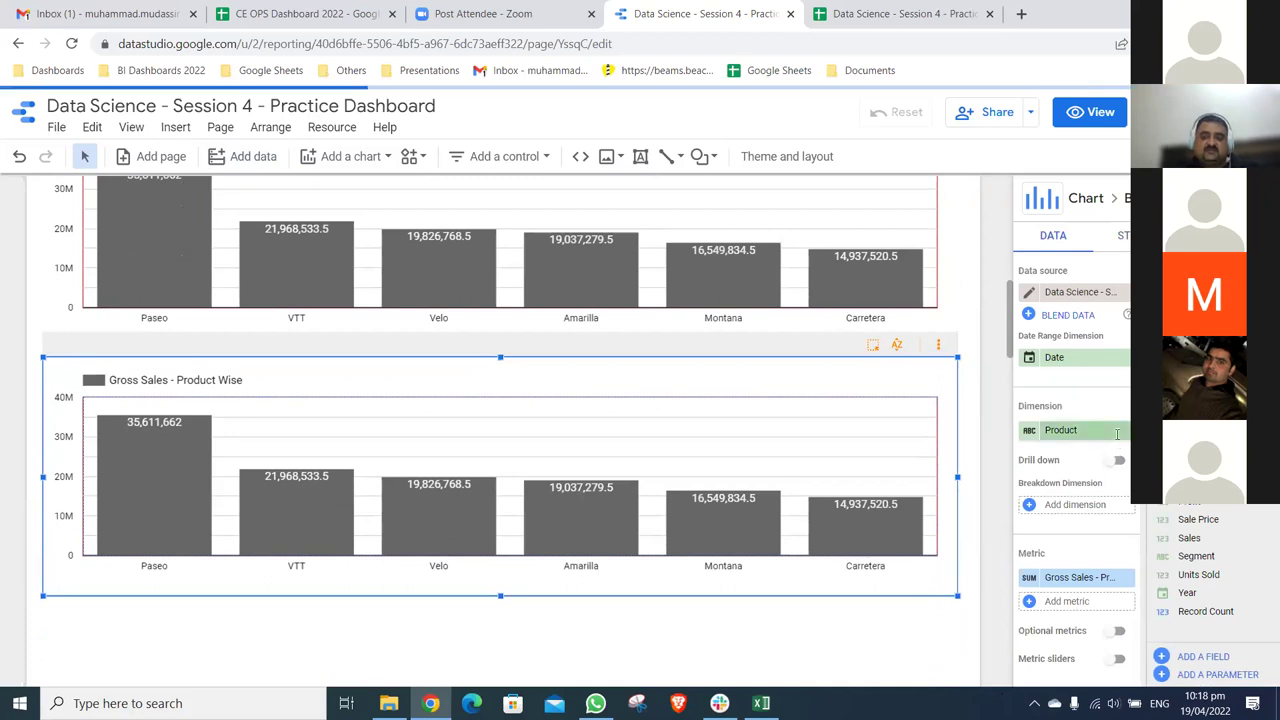
{"action": "left_click", "coordinate": [1117, 432]}
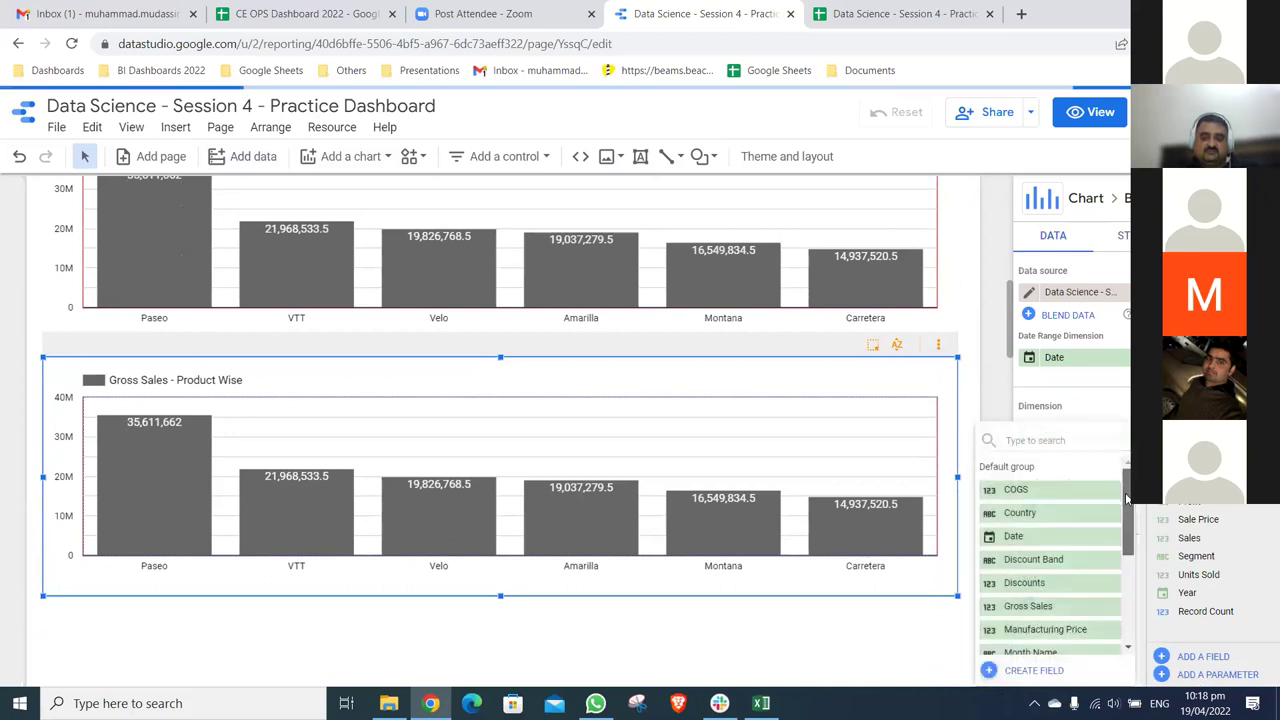
{"action": "scroll", "coordinate": [1129, 578], "scroll_direction": "down", "scroll_amount": 2}
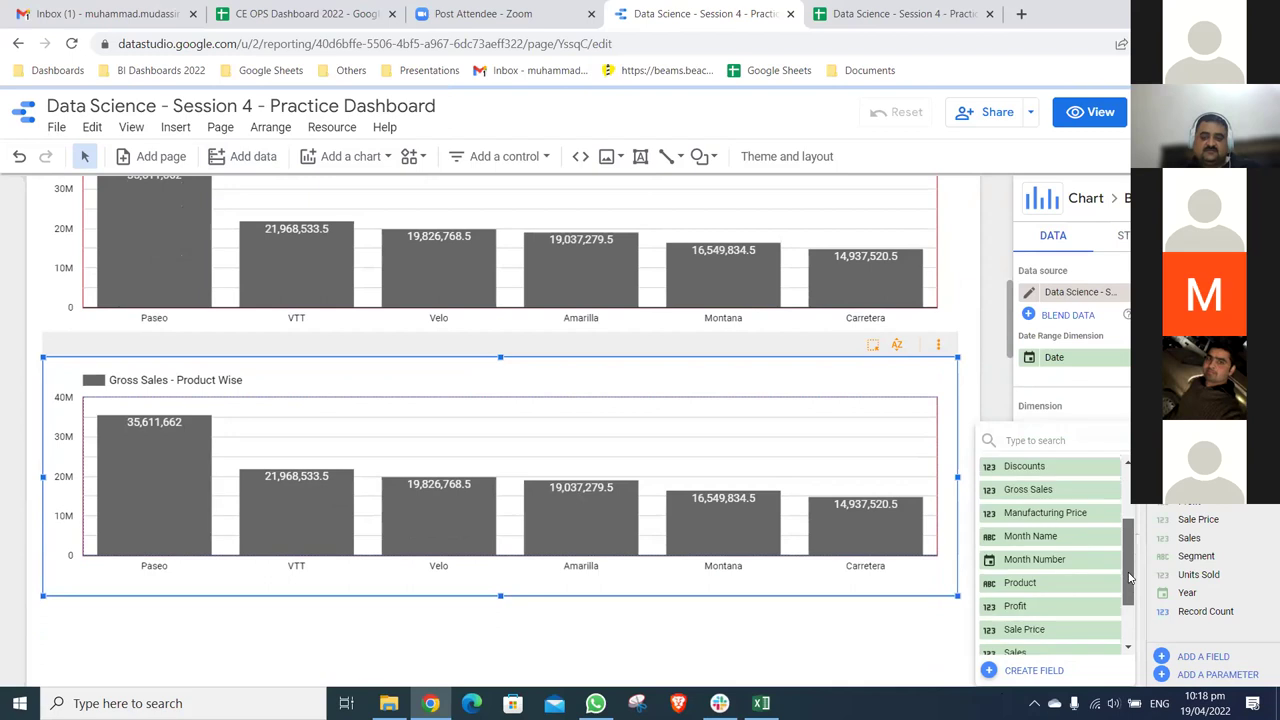
{"action": "left_click", "coordinate": [1040, 468]}
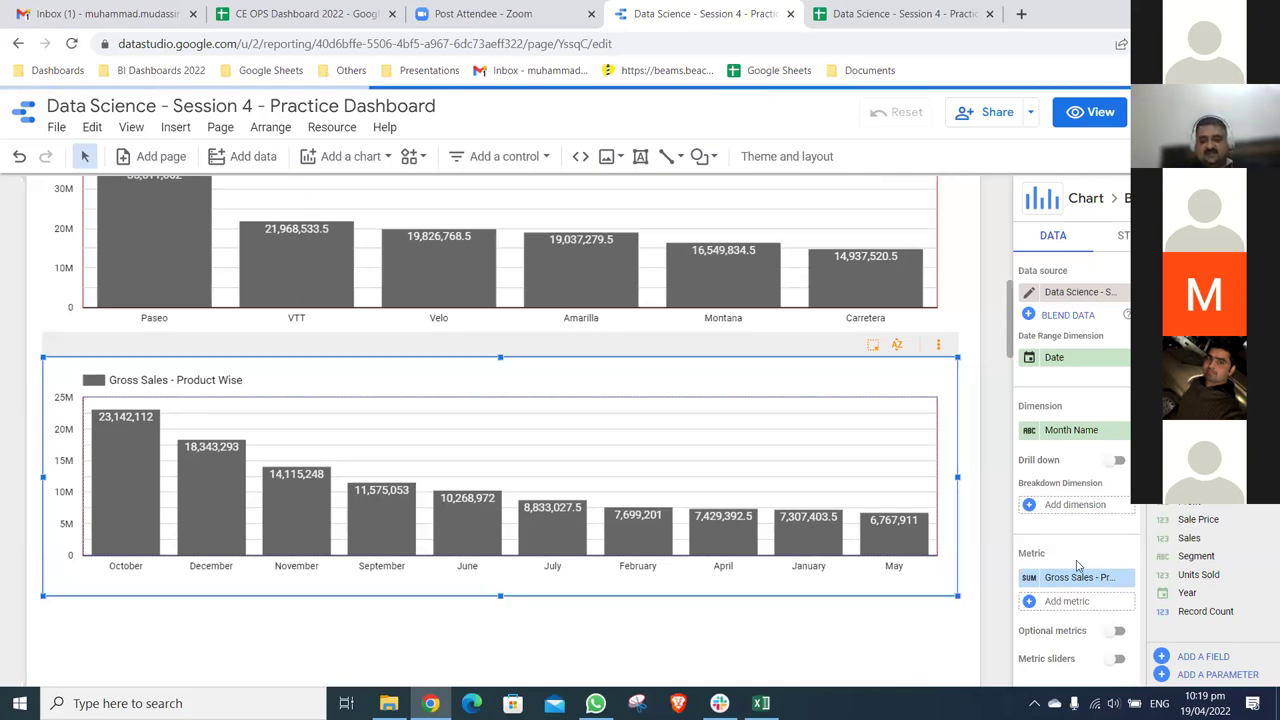
{"action": "scroll", "coordinate": [1070, 555], "scroll_direction": "down", "scroll_amount": 3}
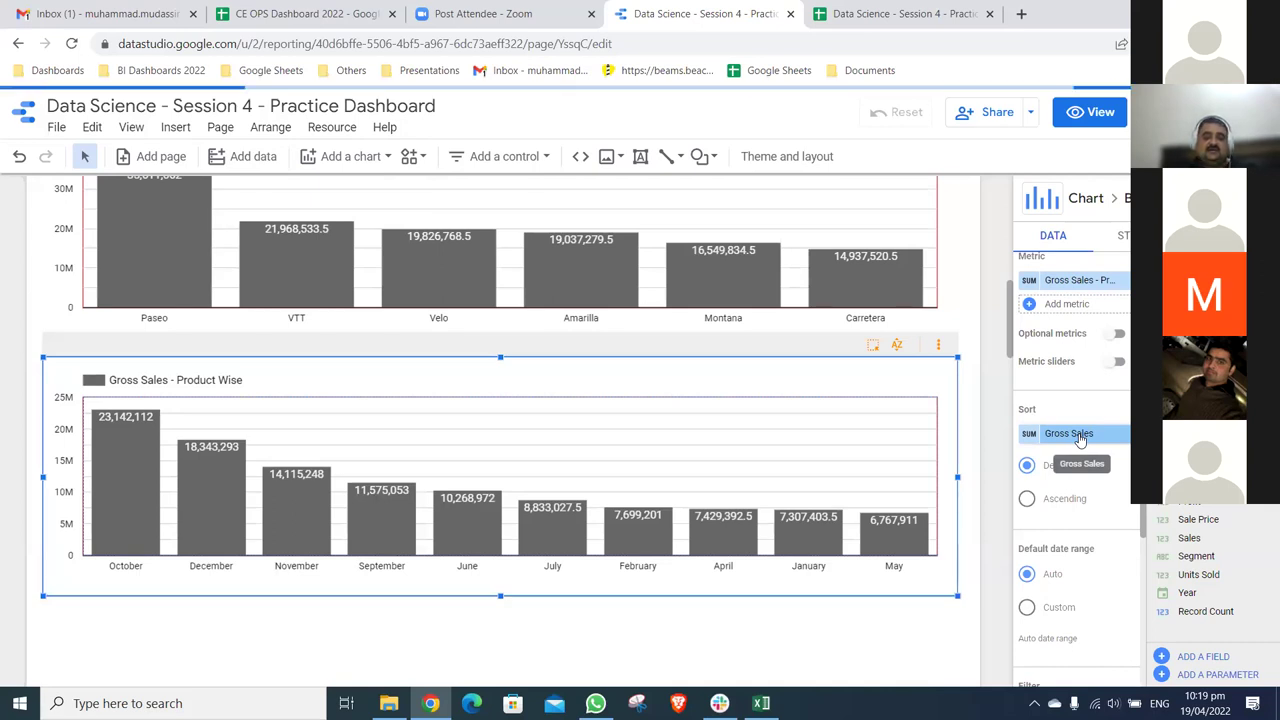
- Sort the monthly chart by Month Name in ascending order, then switch to the source spreadsheet
{"action": "left_click", "coordinate": [1079, 436]}
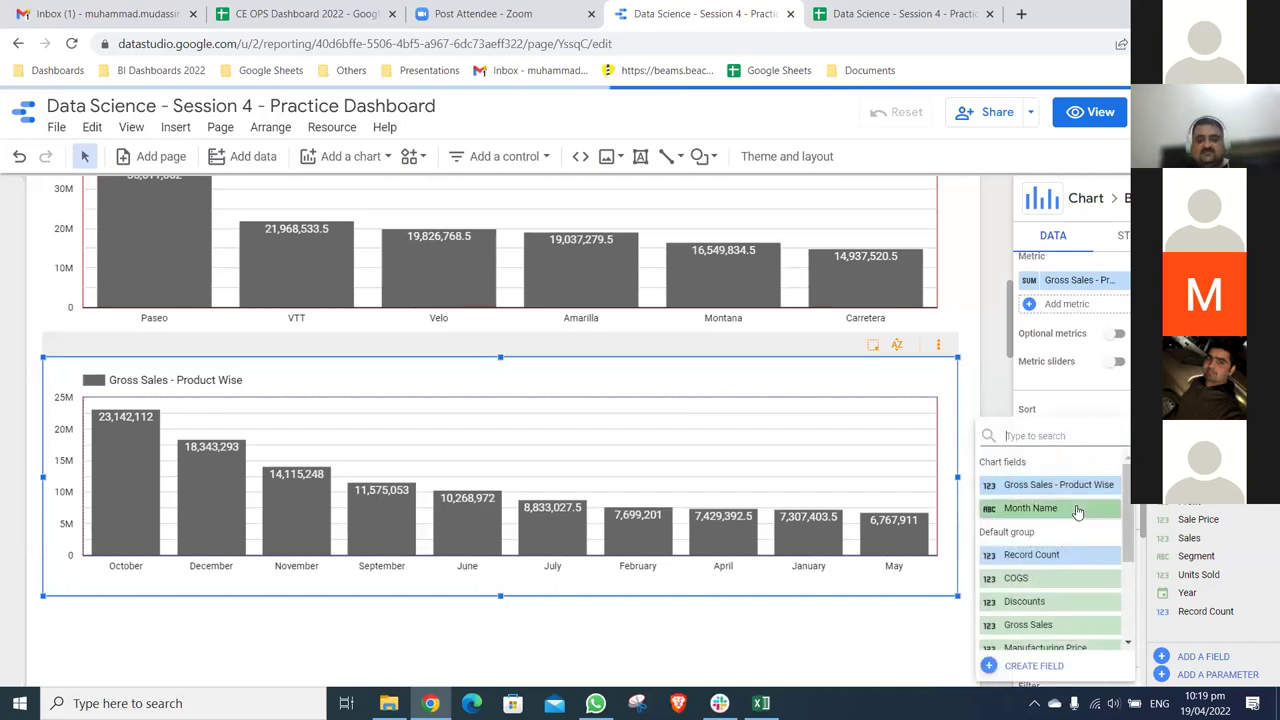
{"action": "left_click", "coordinate": [1080, 507]}
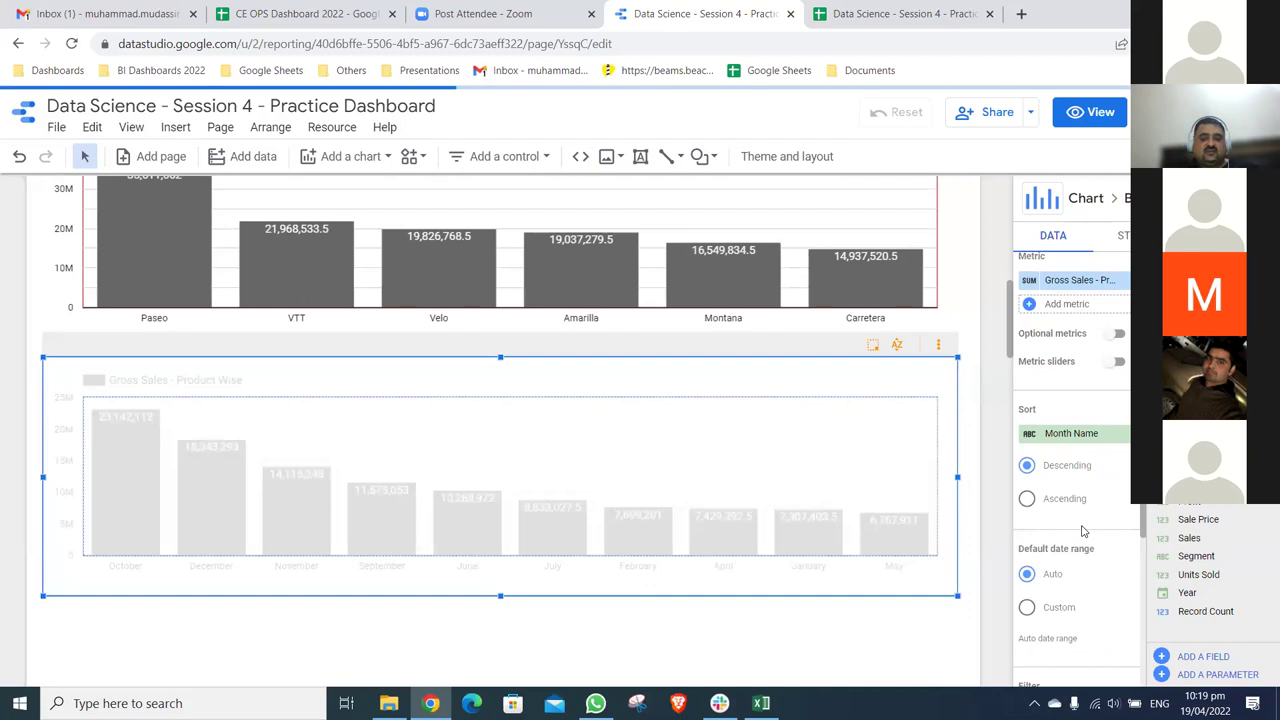
{"action": "left_click", "coordinate": [1063, 500]}
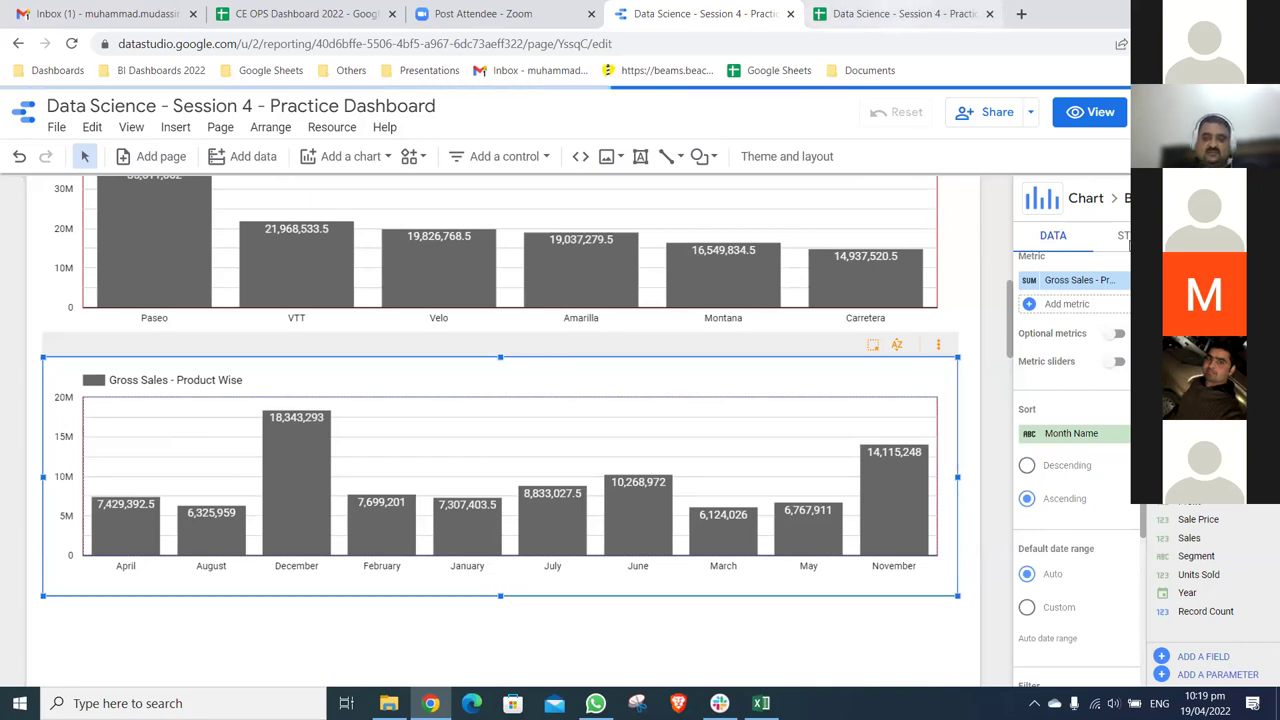
{"action": "key", "text": "ctrl+Tab"}
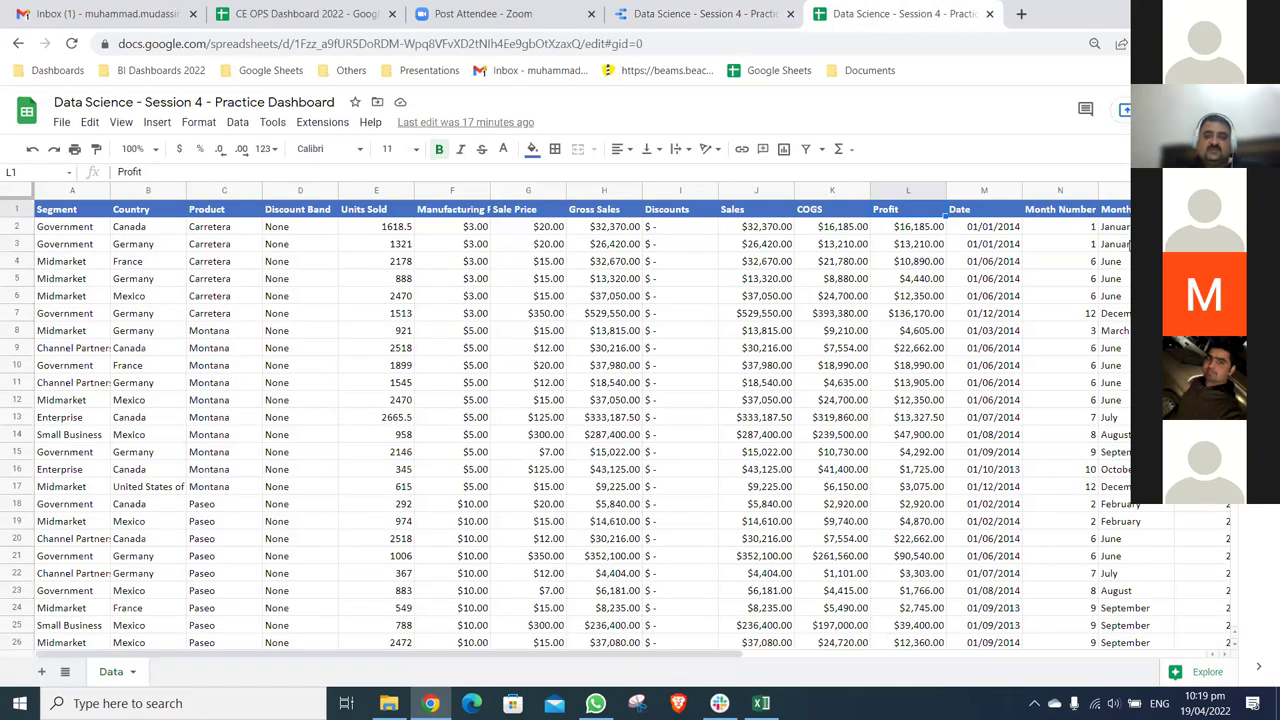
- Check the month names in cells O3 and O4 of the Data sheet, then return to the report
{"action": "left_click", "coordinate": [1114, 244]}
{"action": "key", "text": "Down"}
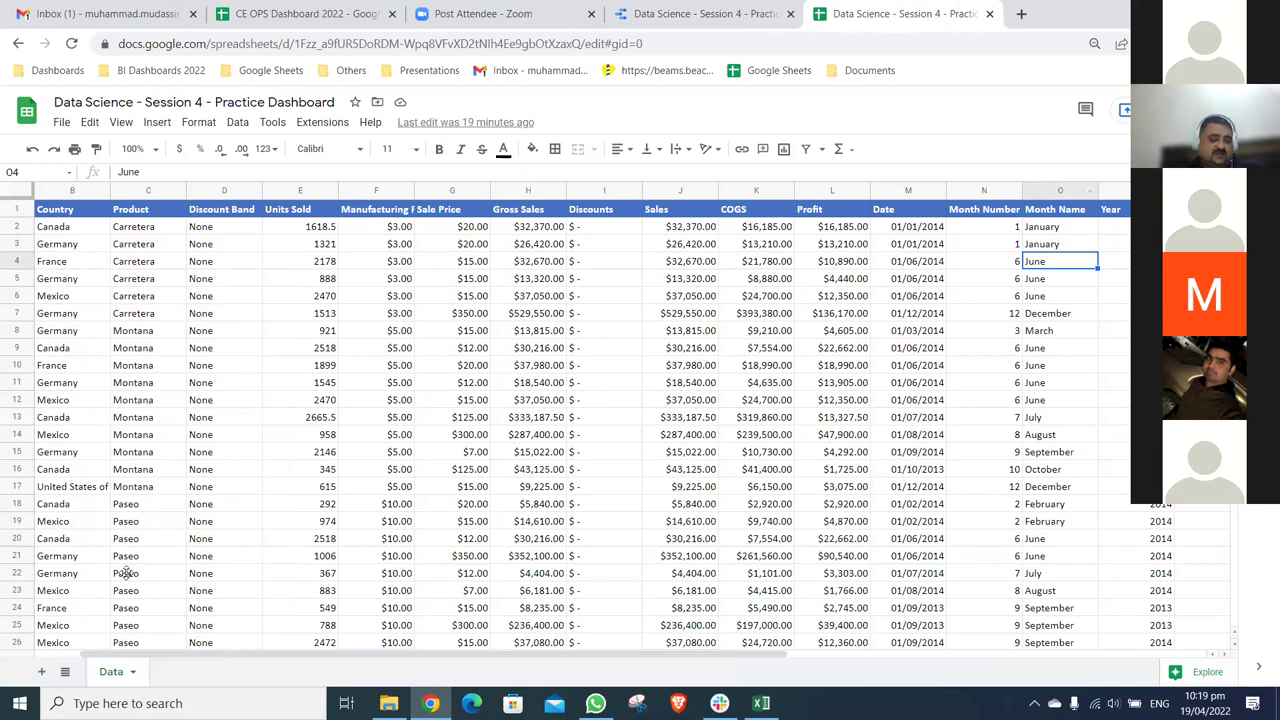
{"action": "key", "text": "ctrl+shift+Tab"}
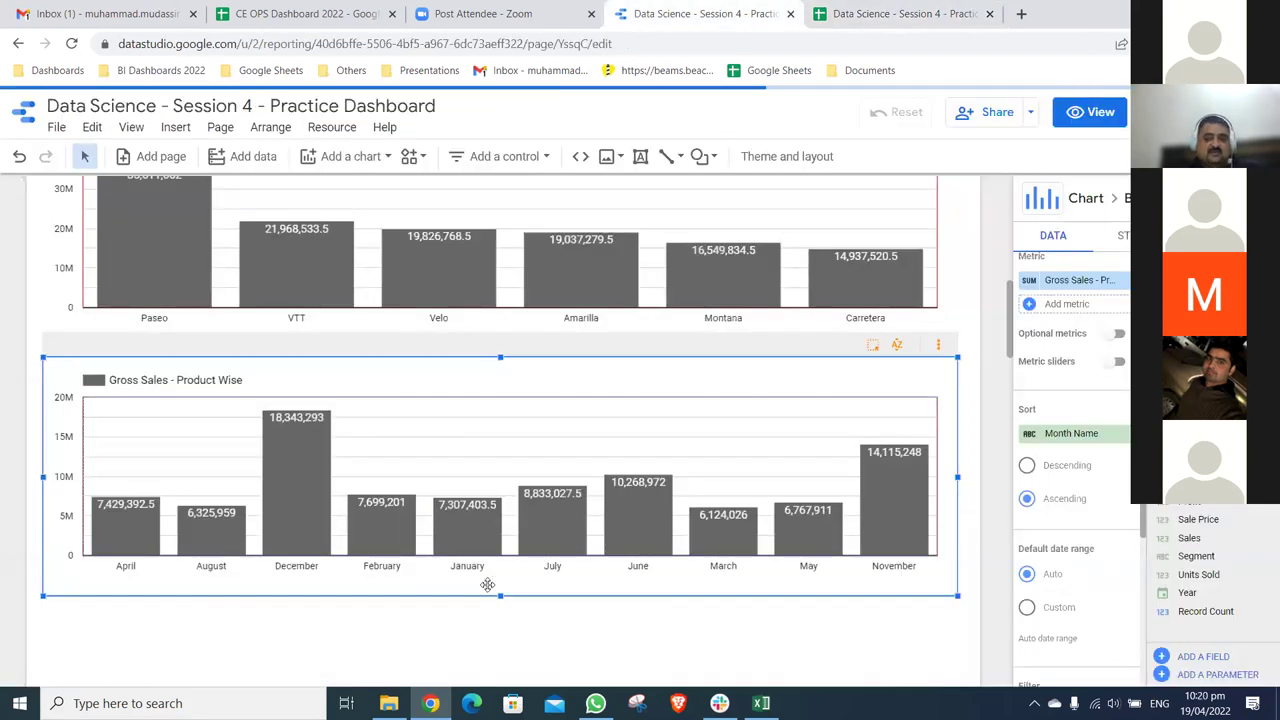
- Search 'month' and keep Month Name as the chart's sort field after glancing at the spreadsheet
{"action": "left_click", "coordinate": [1076, 432]}
{"action": "scroll", "coordinate": [1093, 624], "scroll_direction": "down", "scroll_amount": 1}
{"action": "scroll", "coordinate": [1093, 624], "scroll_direction": "down", "scroll_amount": 2}
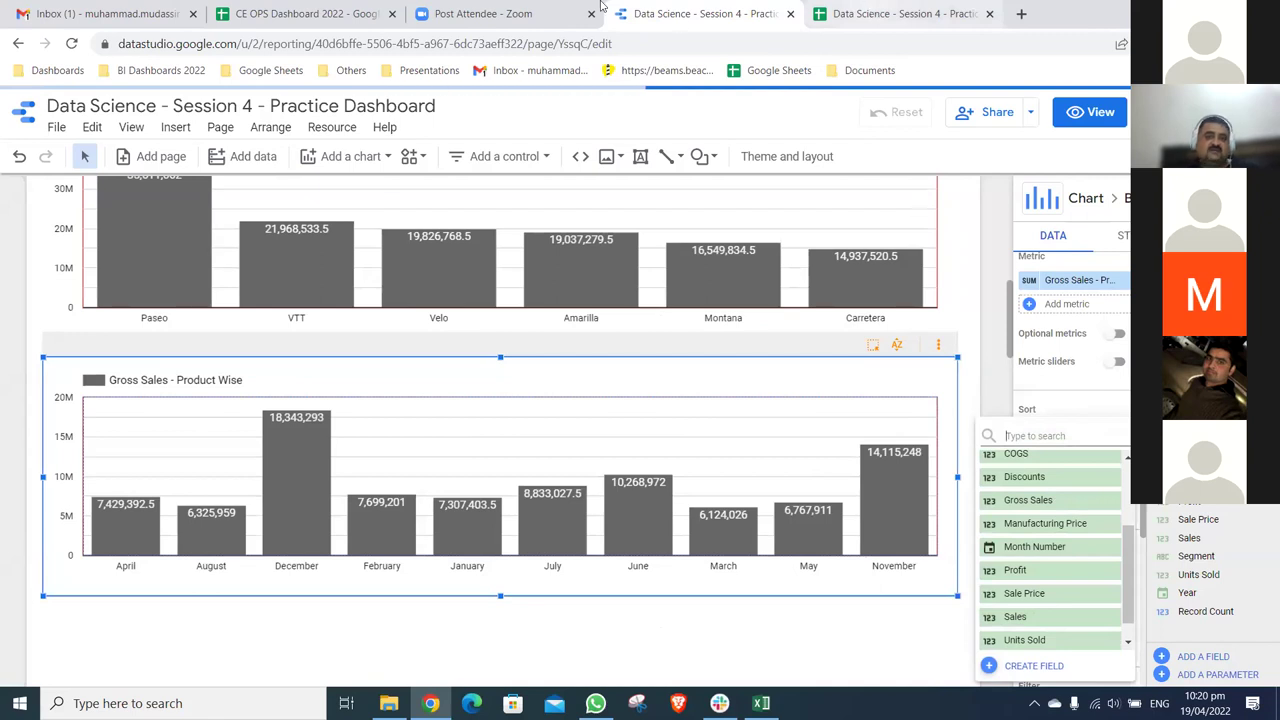
{"action": "key", "text": "ctrl+Tab"}
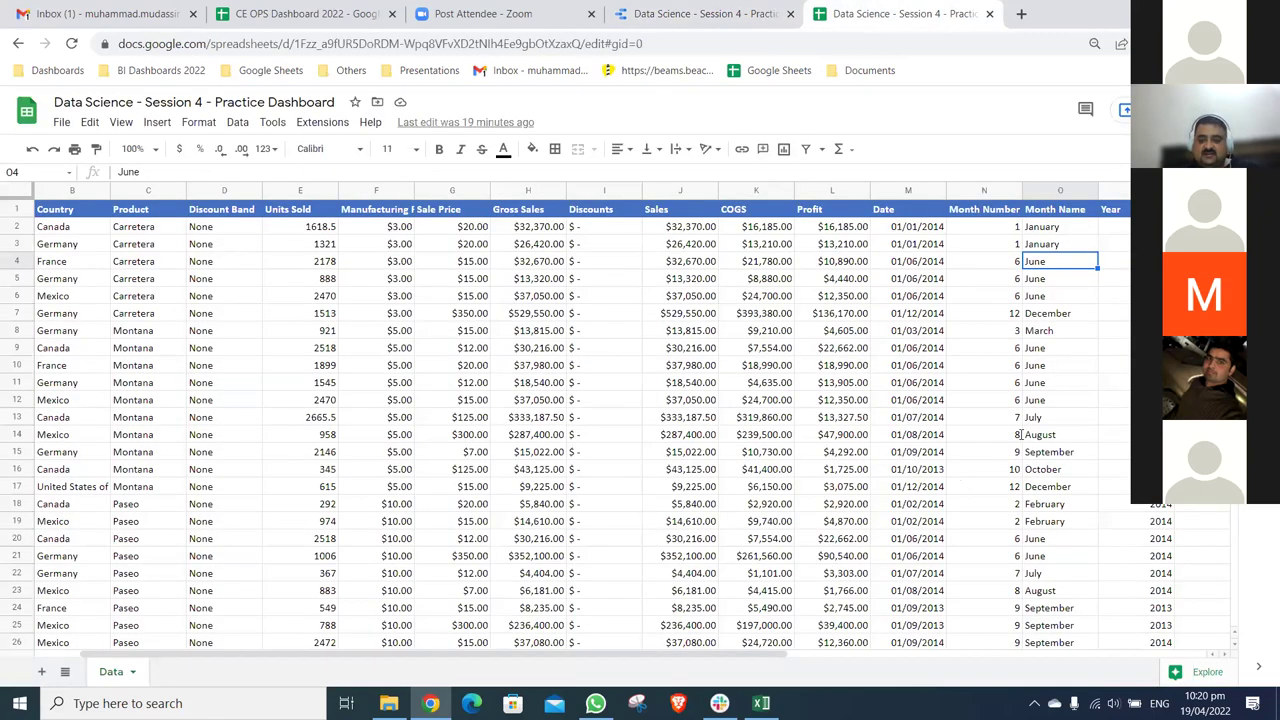
{"action": "key", "text": "ctrl+shift+Tab"}
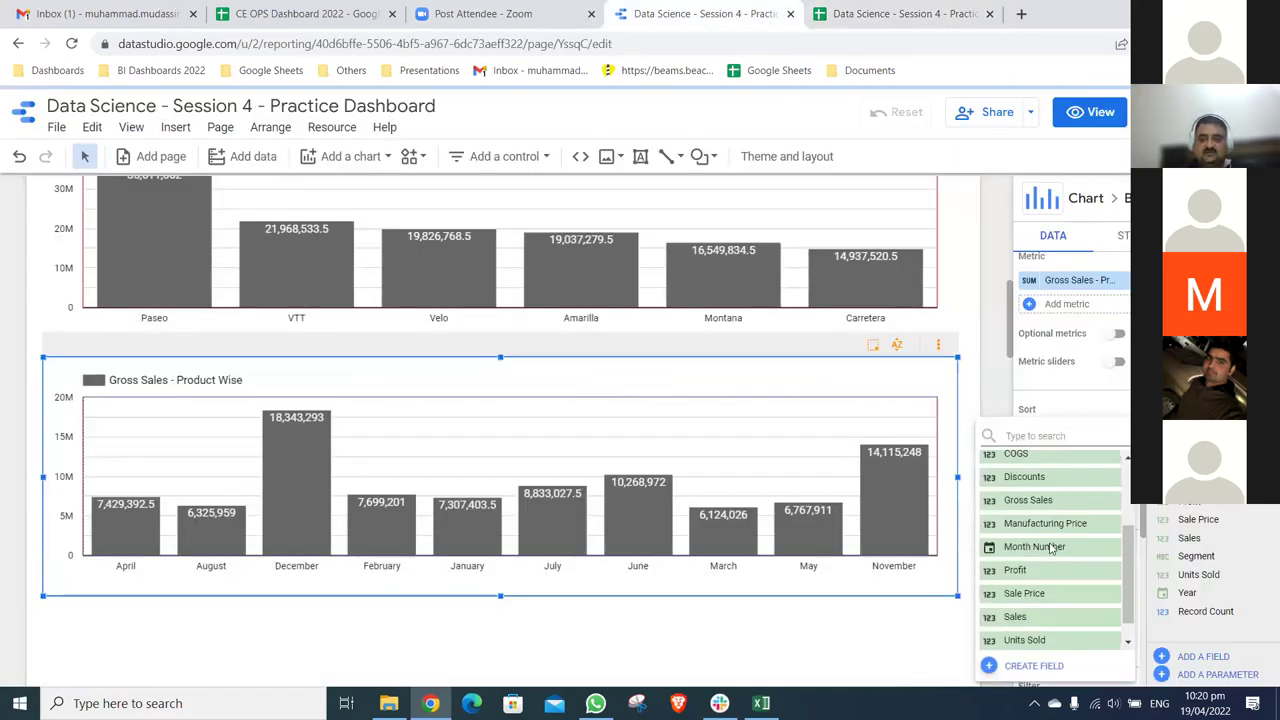
{"action": "type", "text": "month"}
{"action": "left_click", "coordinate": [1088, 444]}
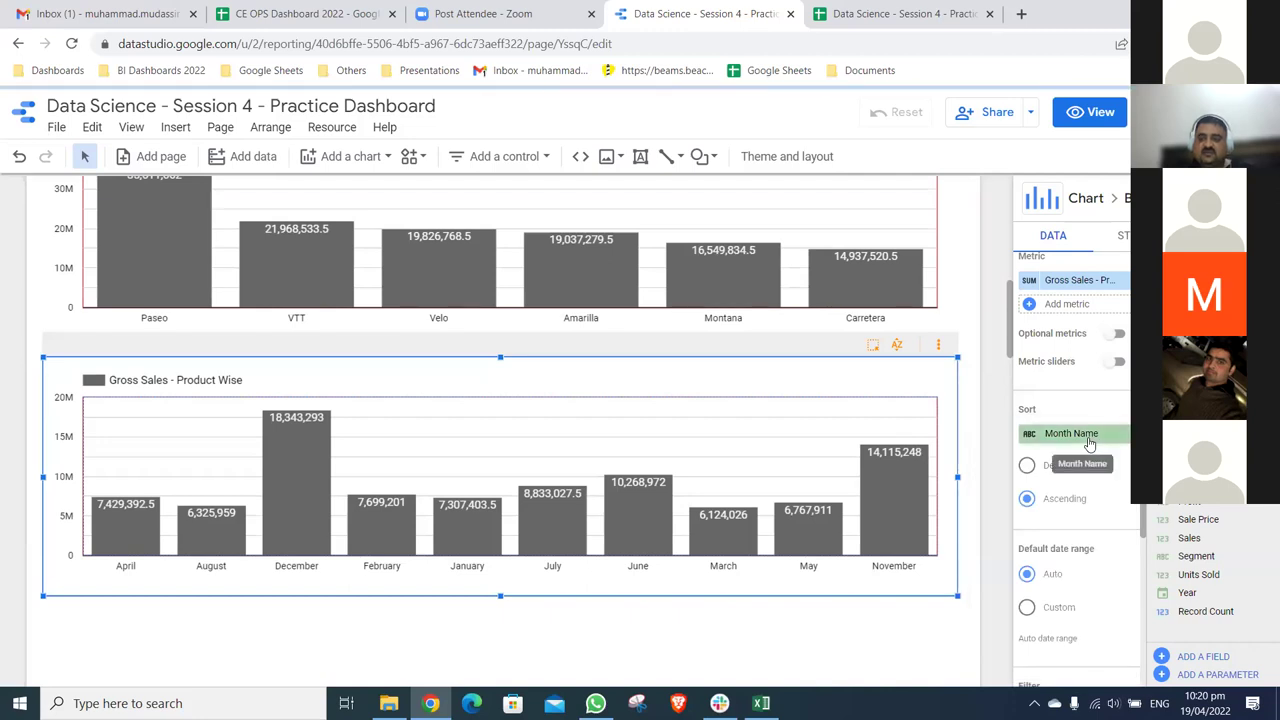
- Change the lower chart's dimension to Date to show gross sales per date
{"action": "scroll", "coordinate": [1072, 316], "scroll_direction": "up", "scroll_amount": 1}
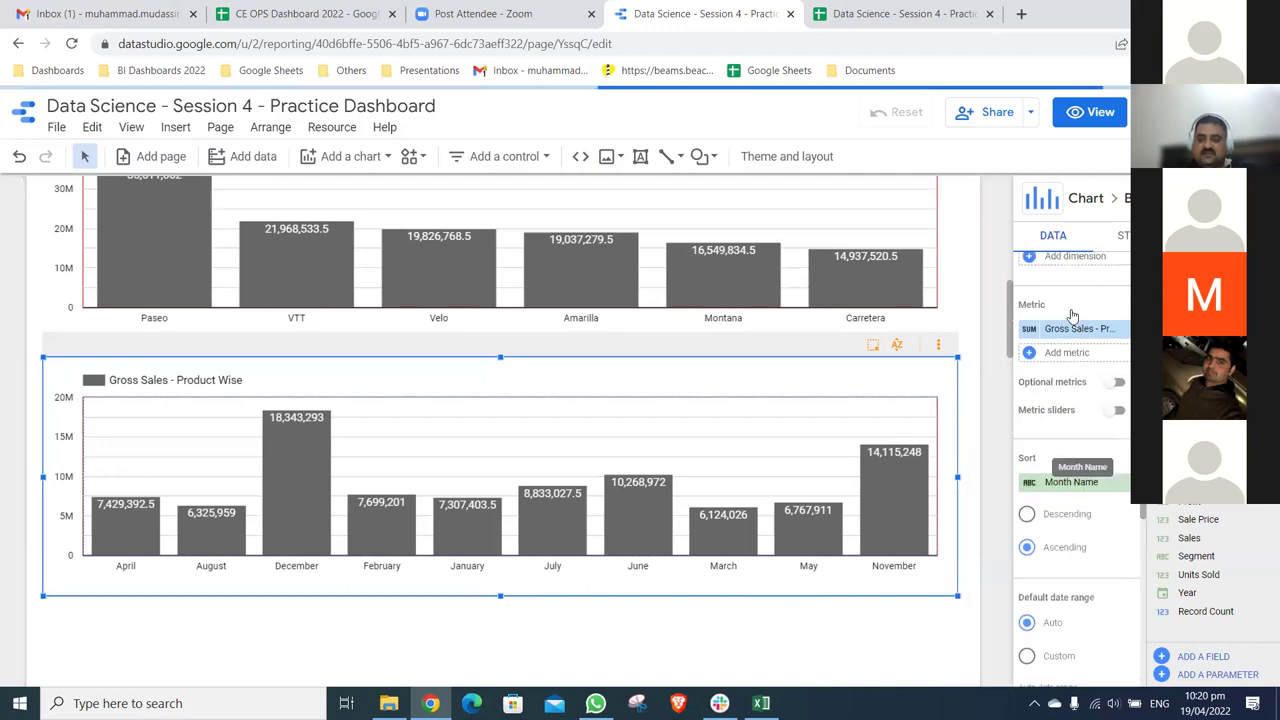
{"action": "scroll", "coordinate": [1072, 316], "scroll_direction": "up", "scroll_amount": 1}
{"action": "left_click", "coordinate": [1050, 322]}
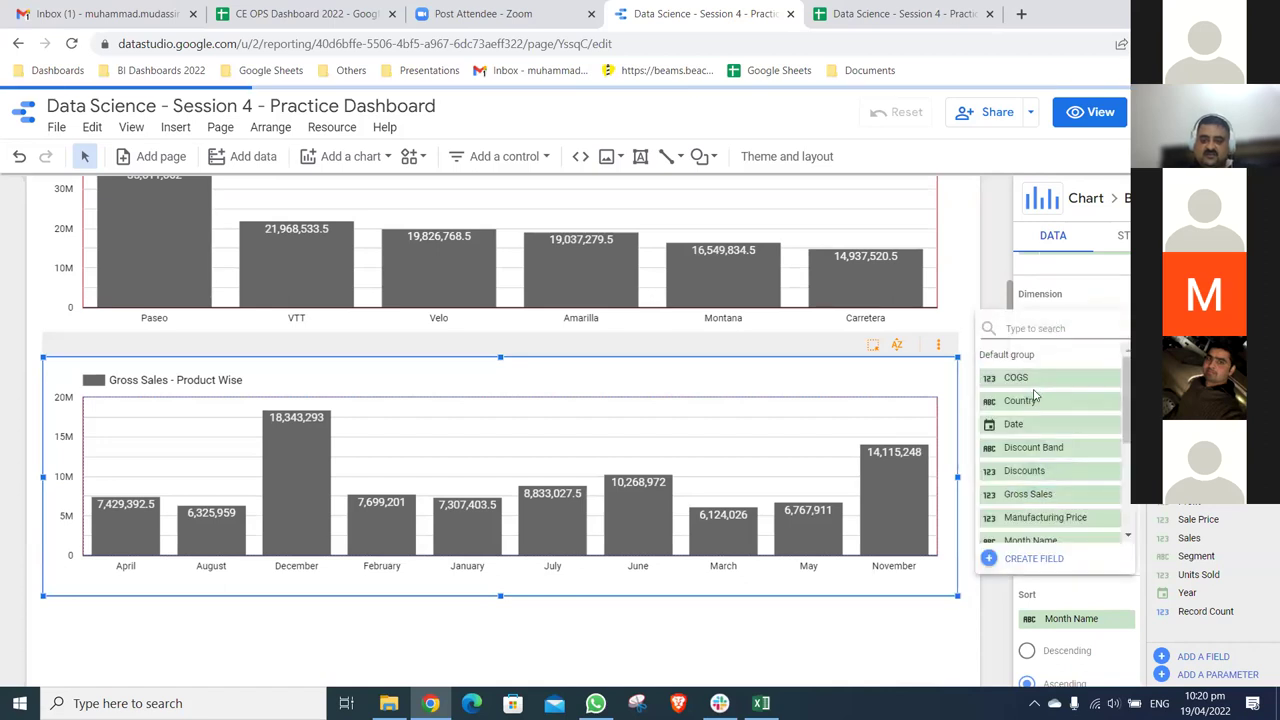
{"action": "left_click", "coordinate": [1022, 424]}
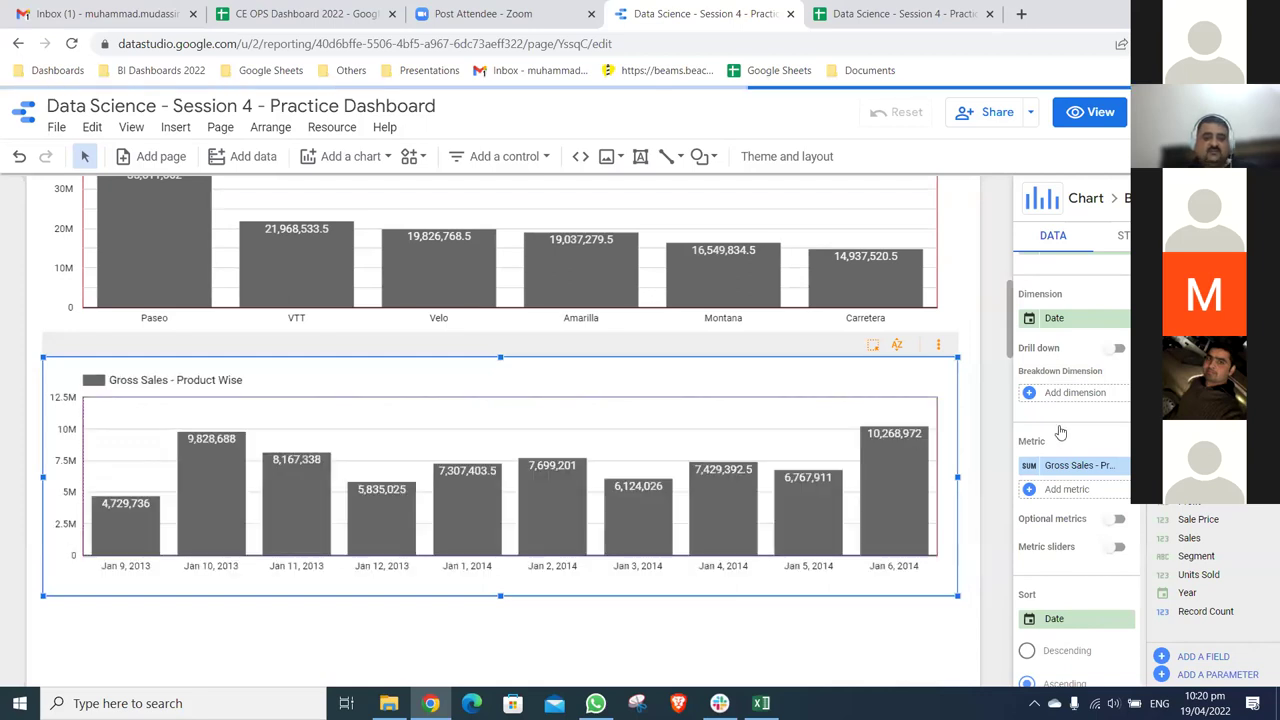
{"action": "scroll", "coordinate": [1060, 430], "scroll_direction": "down", "scroll_amount": 2}
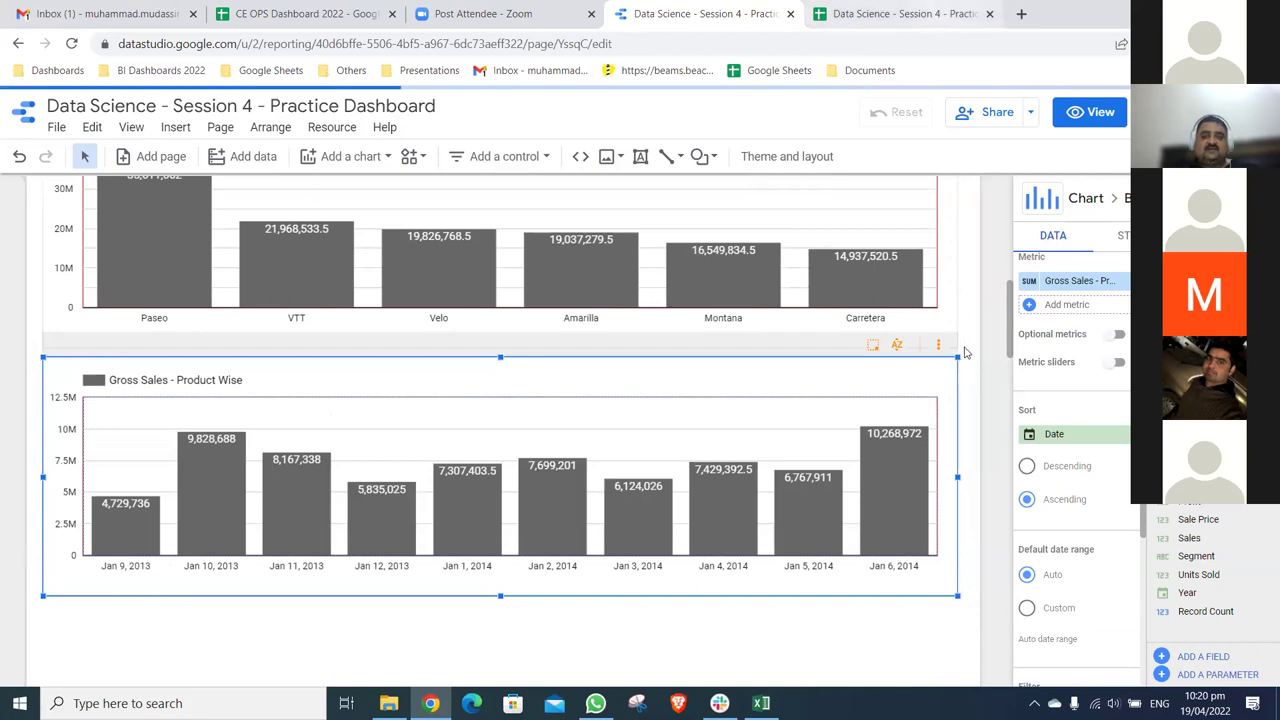
- Glance at the source spreadsheet, then reload the Data Studio report with F5
{"action": "key", "text": "ctrl+Tab"}
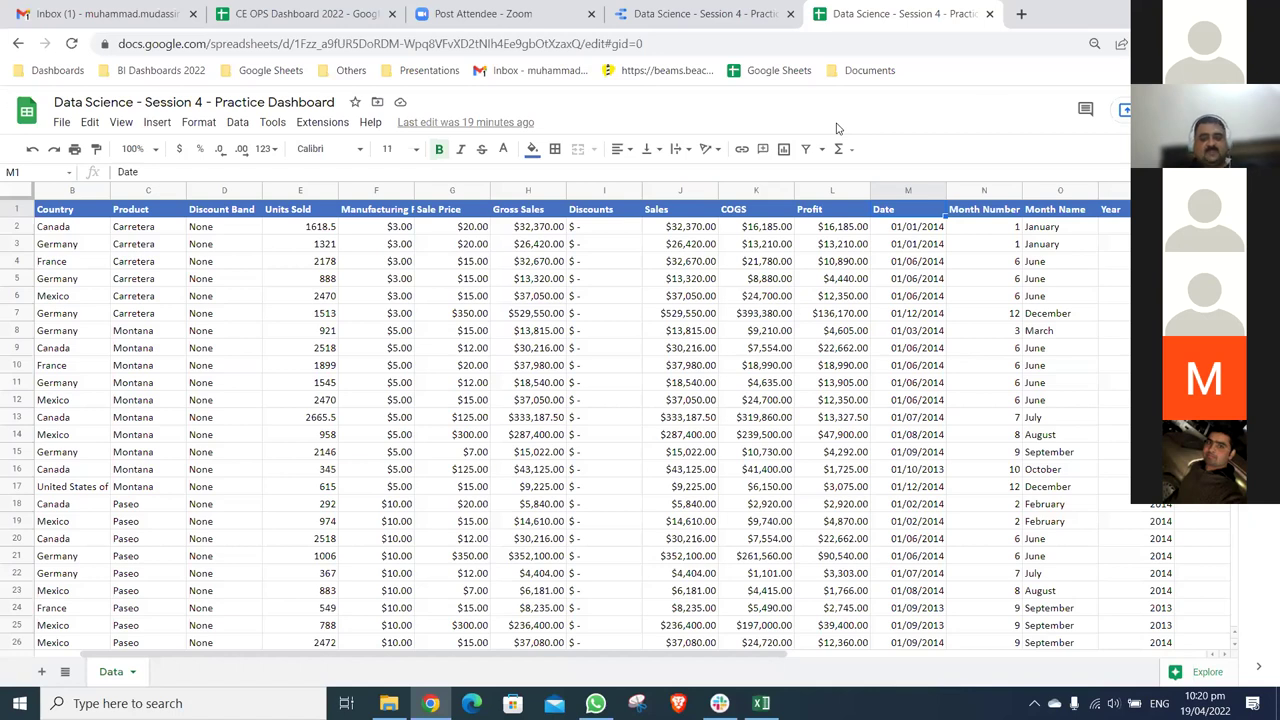
{"action": "key", "text": "ctrl+shift+Tab"}
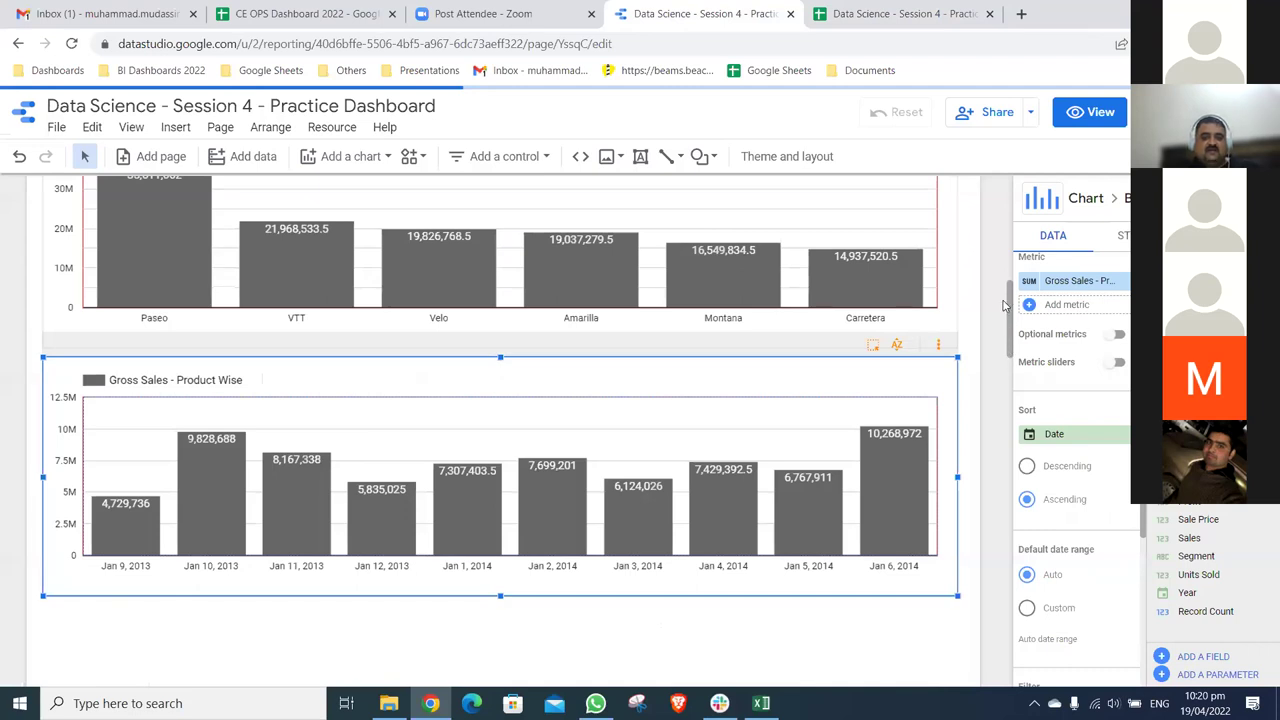
{"action": "key", "text": "F5"}
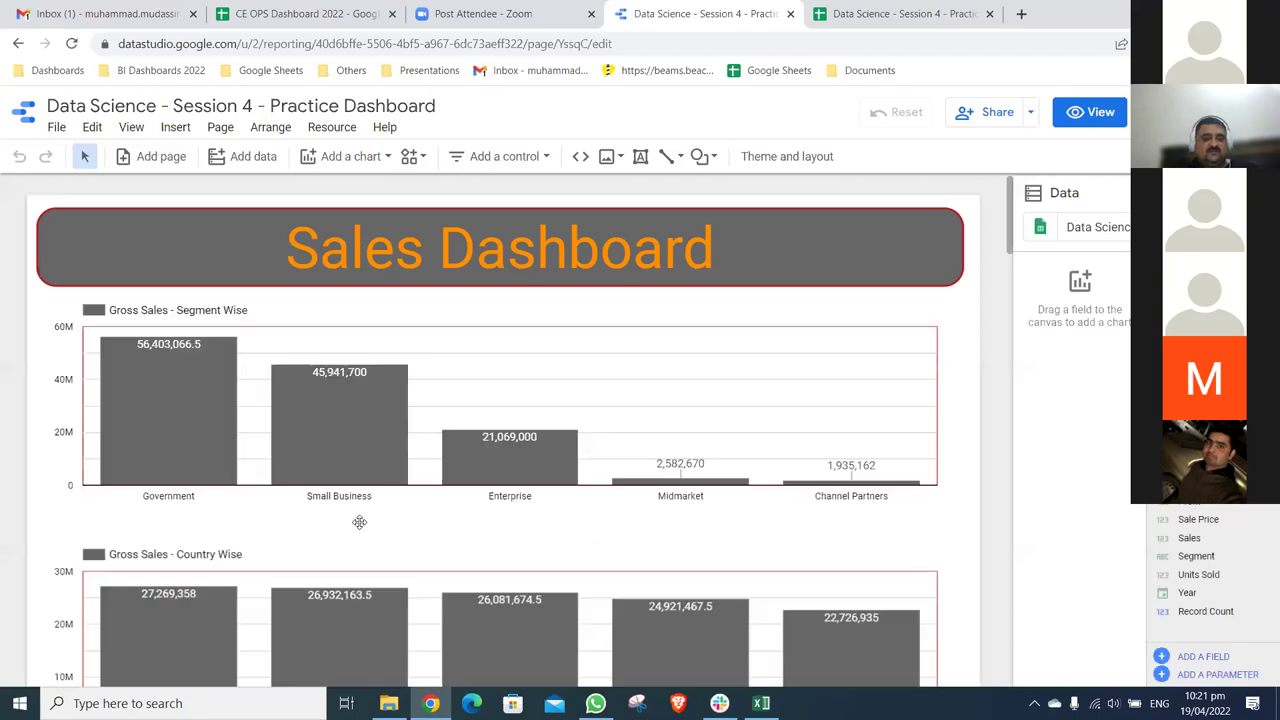
- Select the date-based 'Gross Sales - Product Wise' chart, then bring up the Windows Wi-Fi network list
{"action": "scroll", "coordinate": [650, 538], "scroll_direction": "down", "scroll_amount": 5}
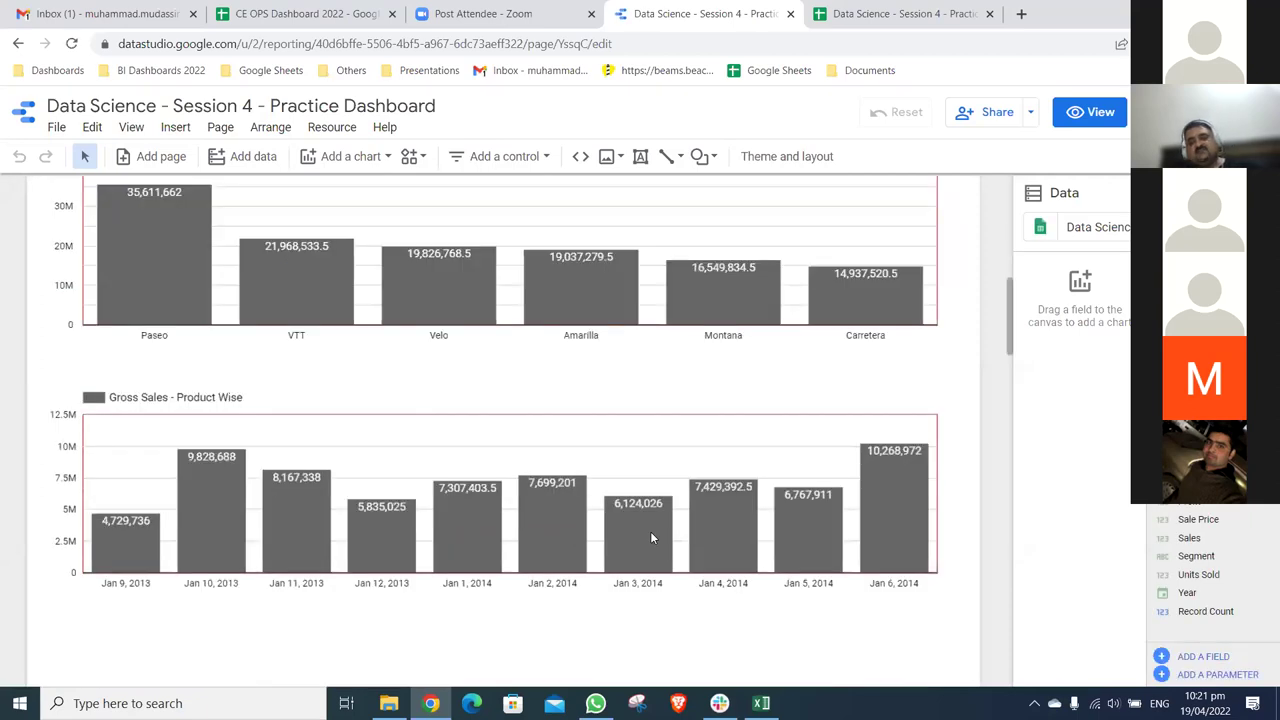
{"action": "left_click", "coordinate": [650, 538]}
{"action": "scroll", "coordinate": [650, 538], "scroll_direction": "down", "scroll_amount": 1}
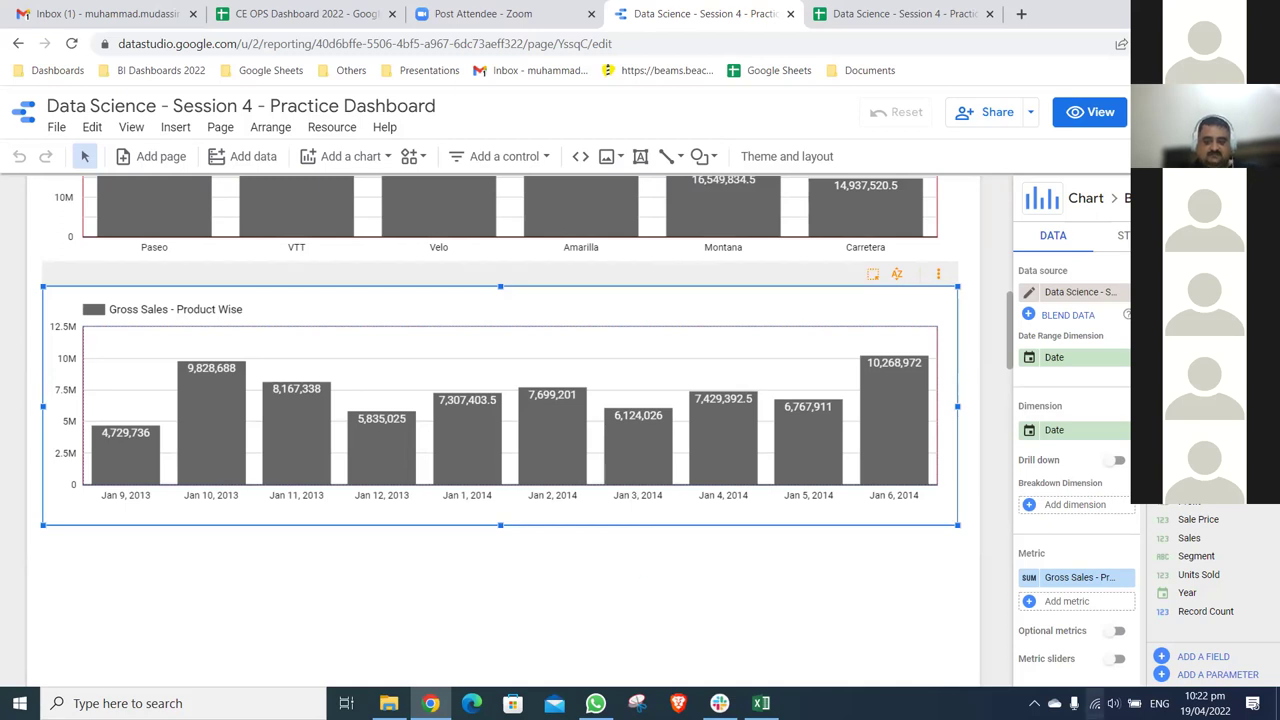
{"action": "left_click", "coordinate": [1095, 703]}
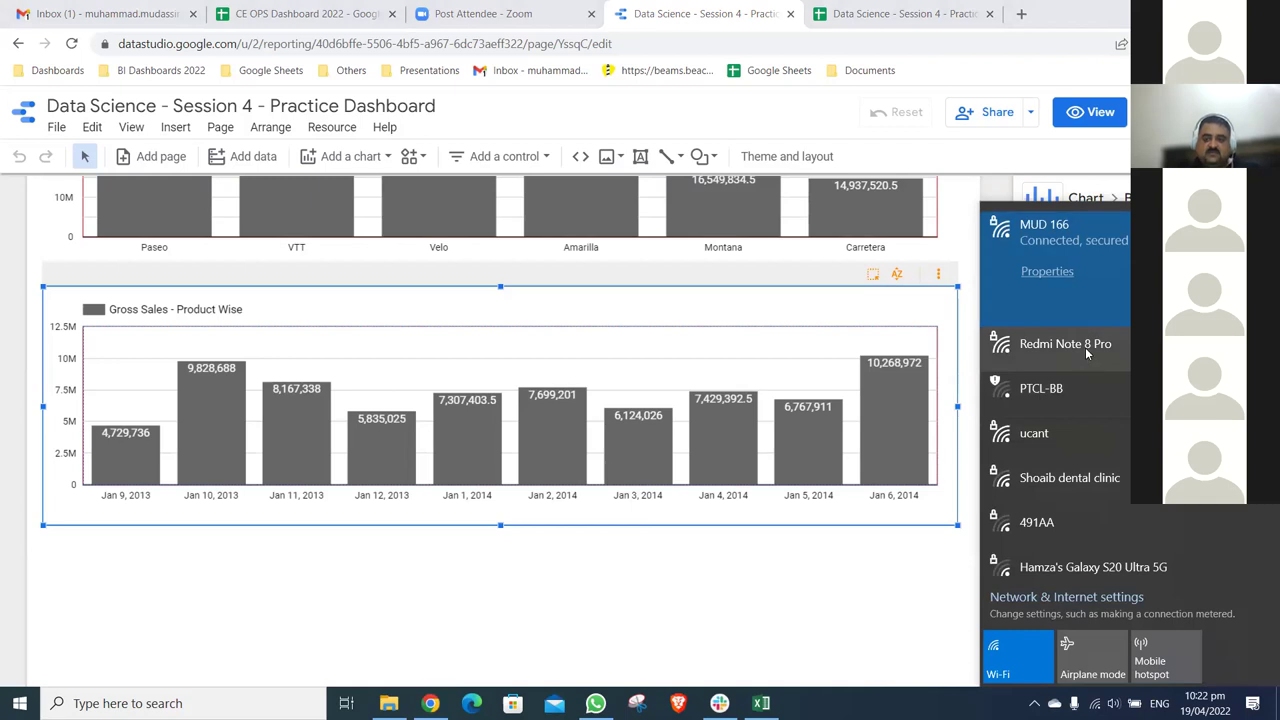
- Connect to the Redmi Note 8 Pro Wi-Fi network and close the network list
{"action": "left_click", "coordinate": [1085, 350]}
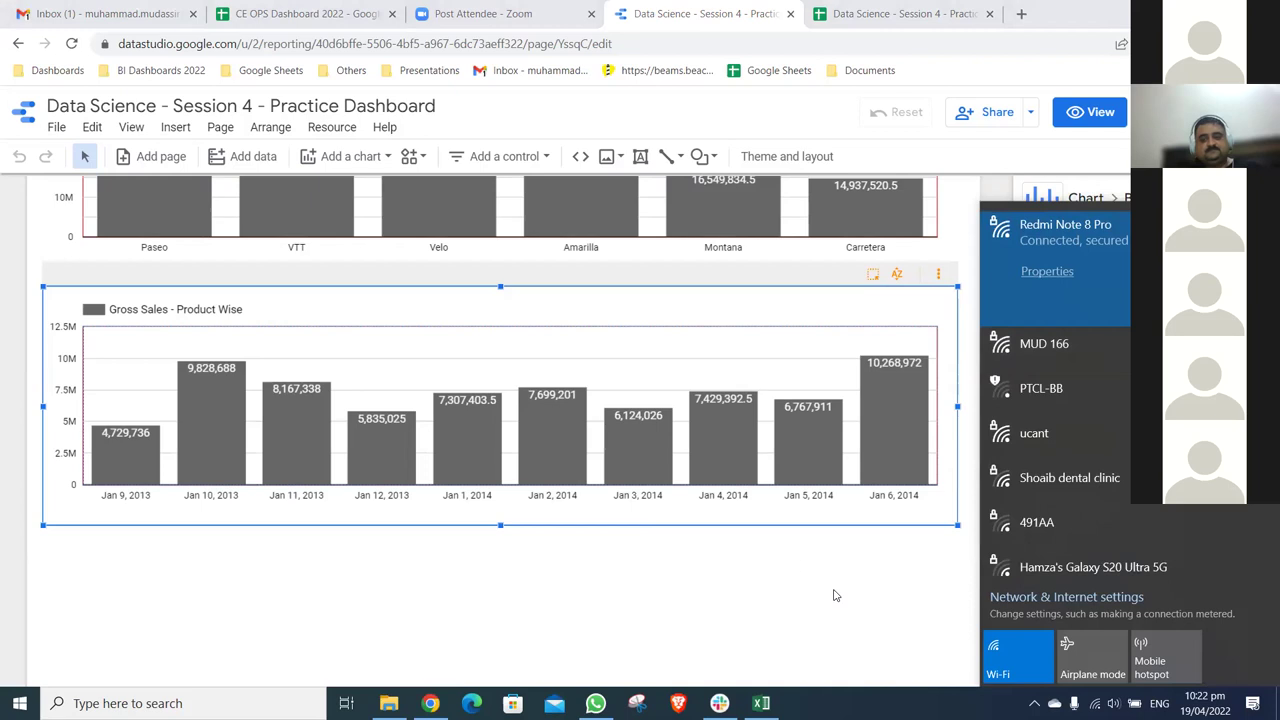
{"action": "left_click", "coordinate": [73, 47]}
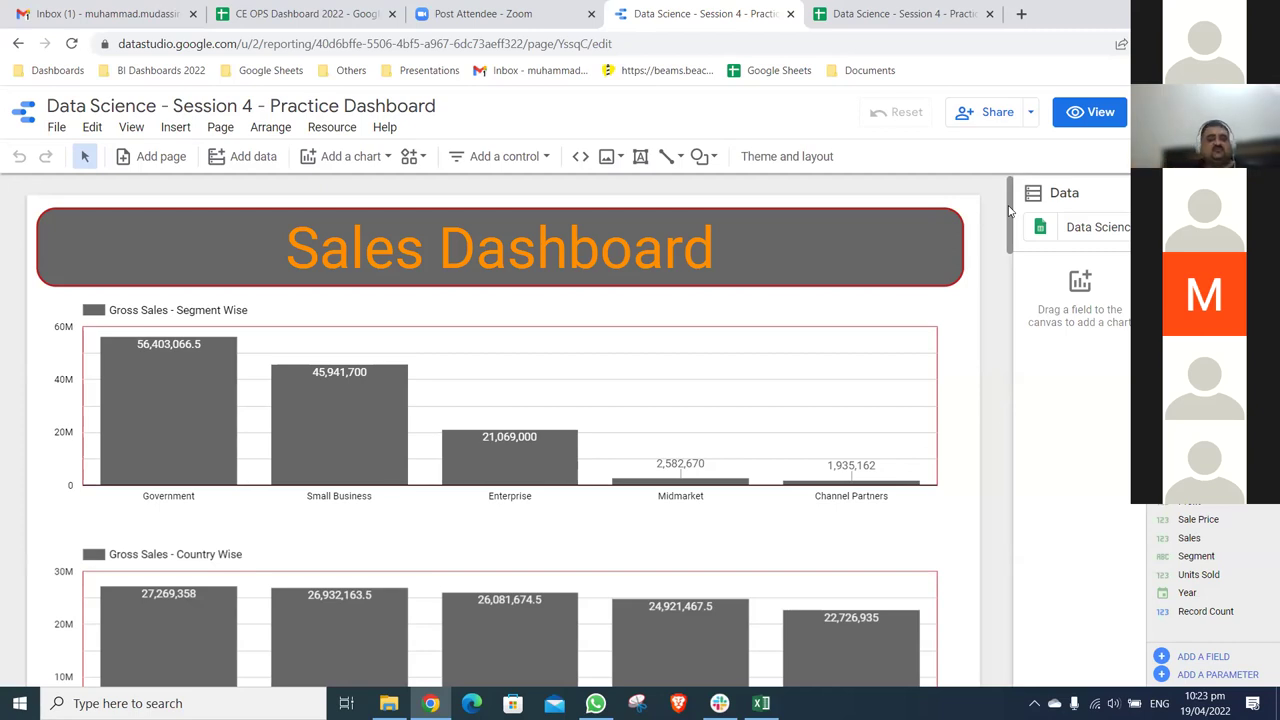
- Scroll to the bottom of the dashboard and select the date-based Gross Sales chart for editing
{"action": "left_click_drag", "start_coordinate": [1009, 210], "coordinate": [1013, 332]}
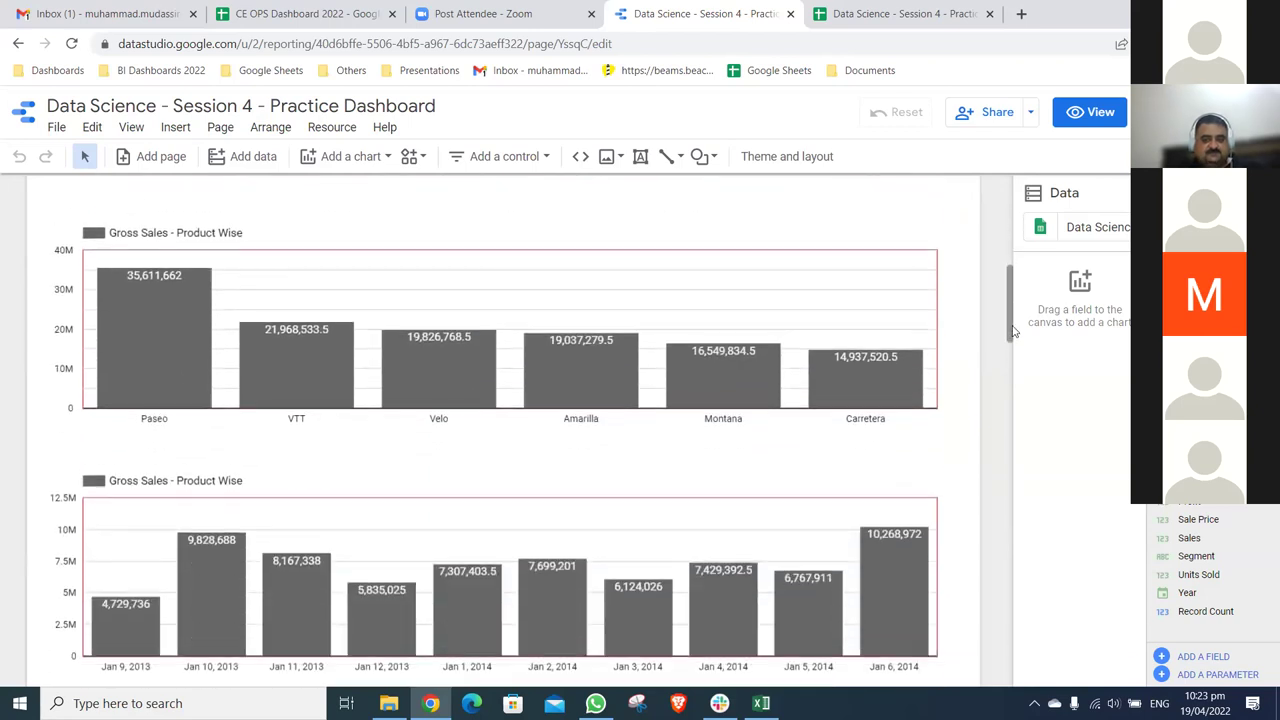
{"action": "scroll", "coordinate": [872, 314], "scroll_direction": "down", "scroll_amount": 4}
{"action": "scroll", "coordinate": [871, 316], "scroll_direction": "up", "scroll_amount": 3}
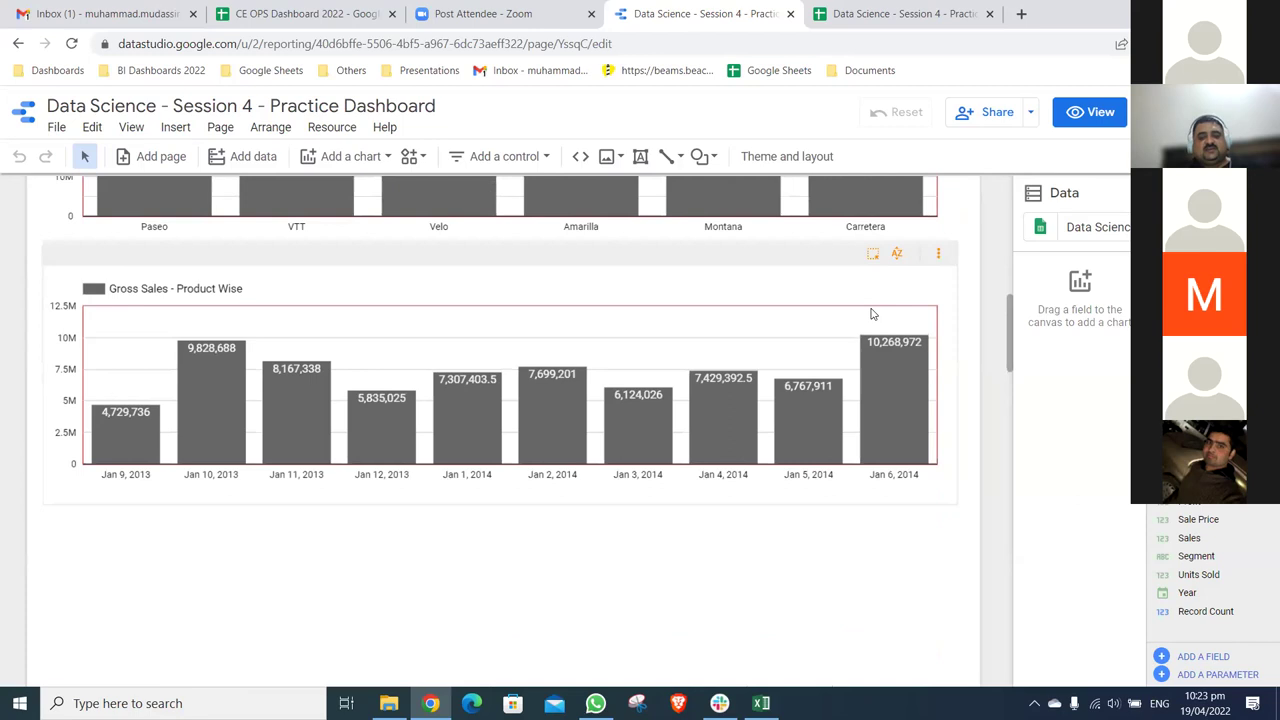
{"action": "left_click", "coordinate": [871, 314]}
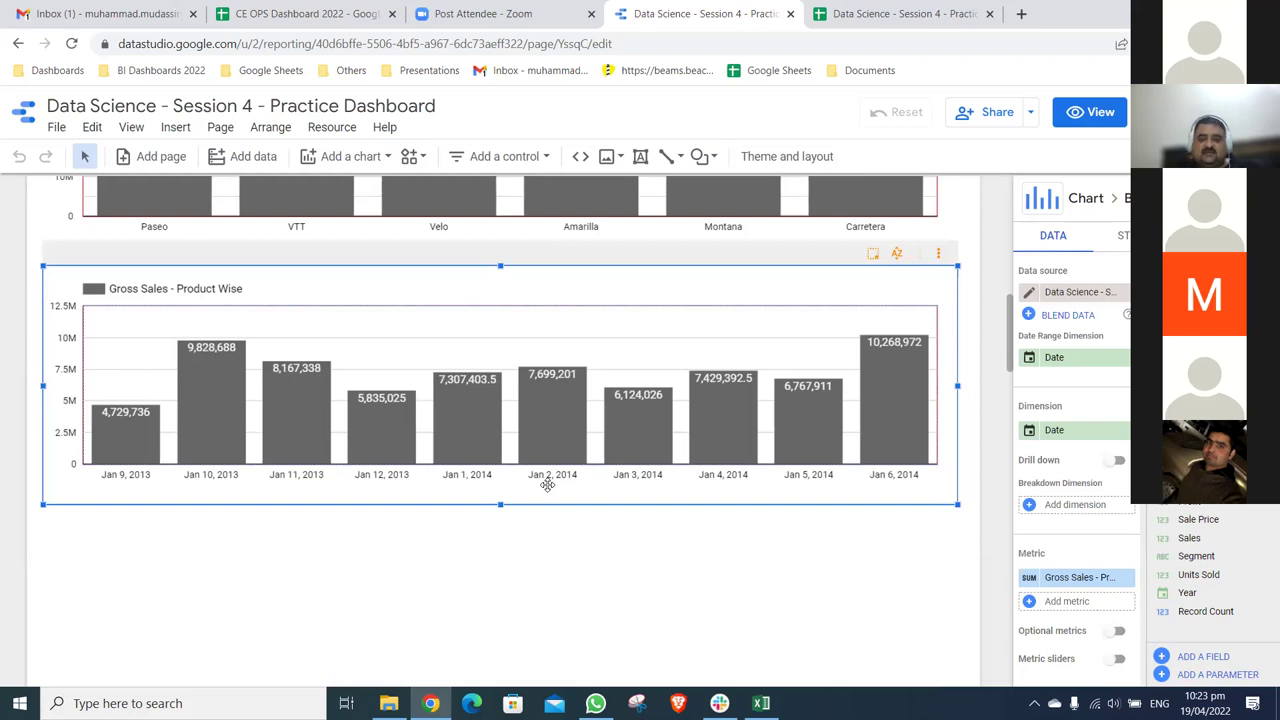
- Change the chart's Date field type to Date & Time > Year Month
{"action": "left_click", "coordinate": [1031, 430]}
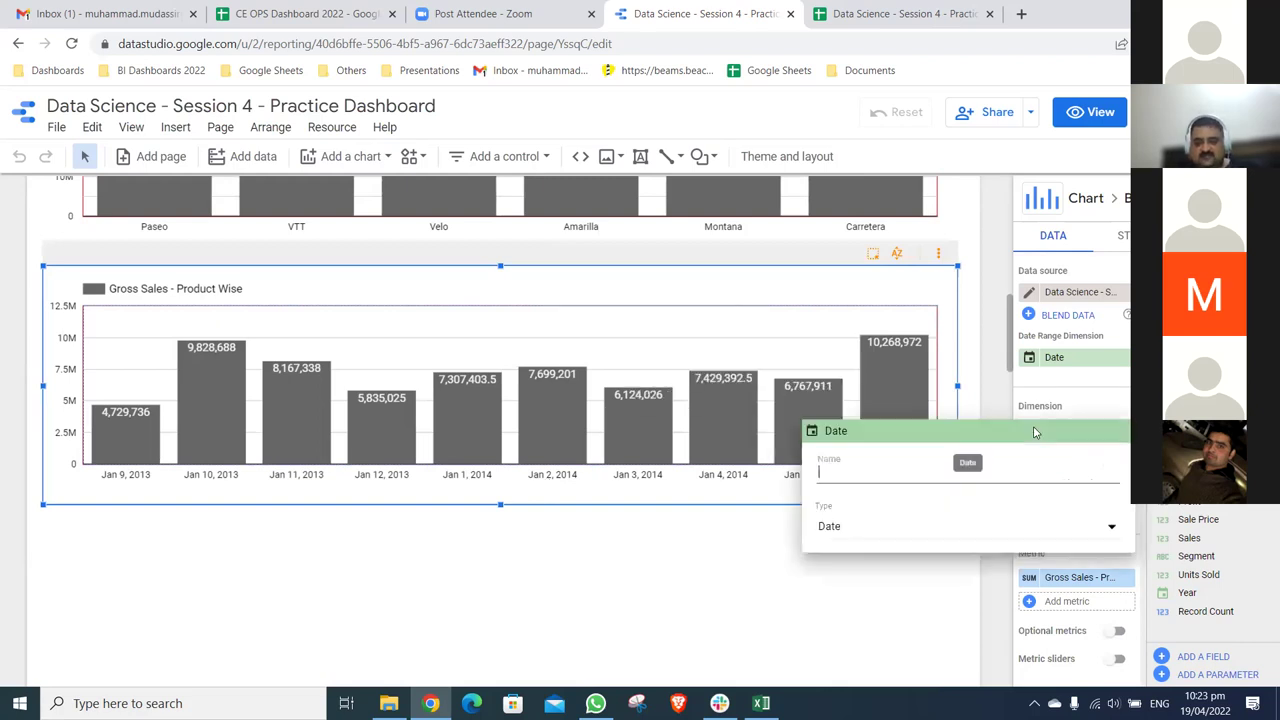
{"action": "left_click", "coordinate": [991, 531]}
{"action": "mouse_move", "coordinate": [978, 546]}
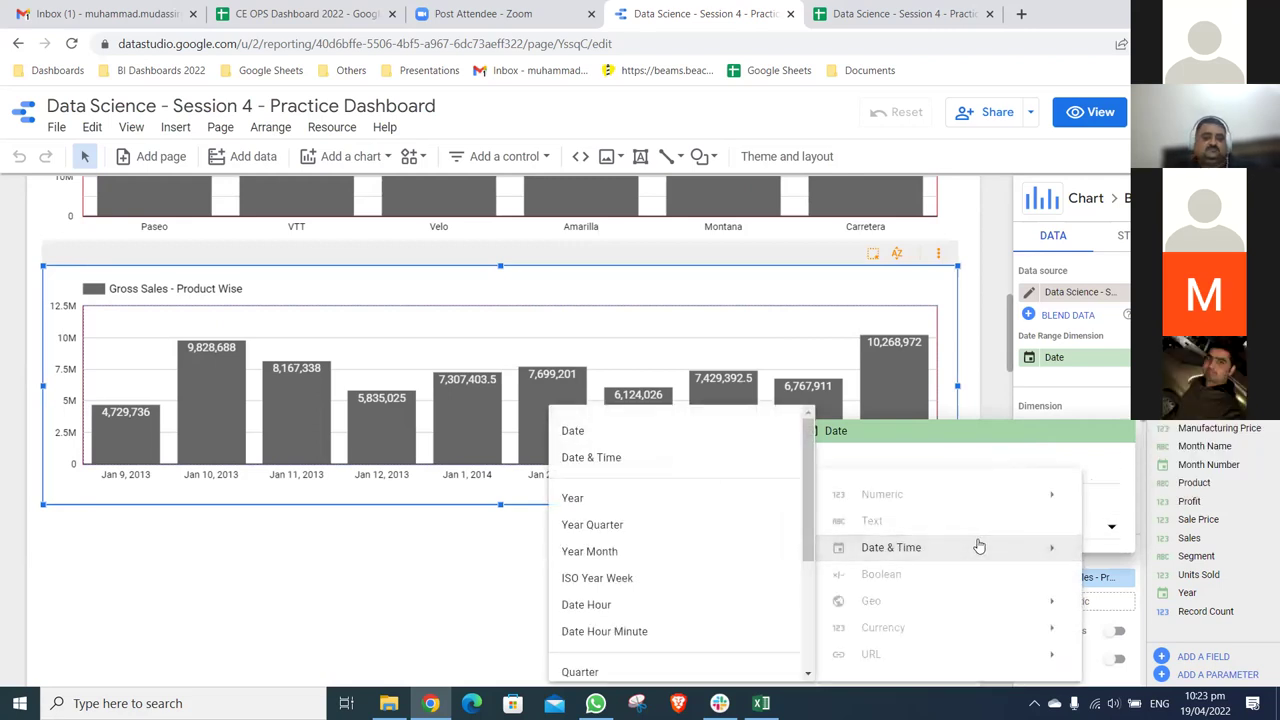
{"action": "left_click", "coordinate": [690, 548]}
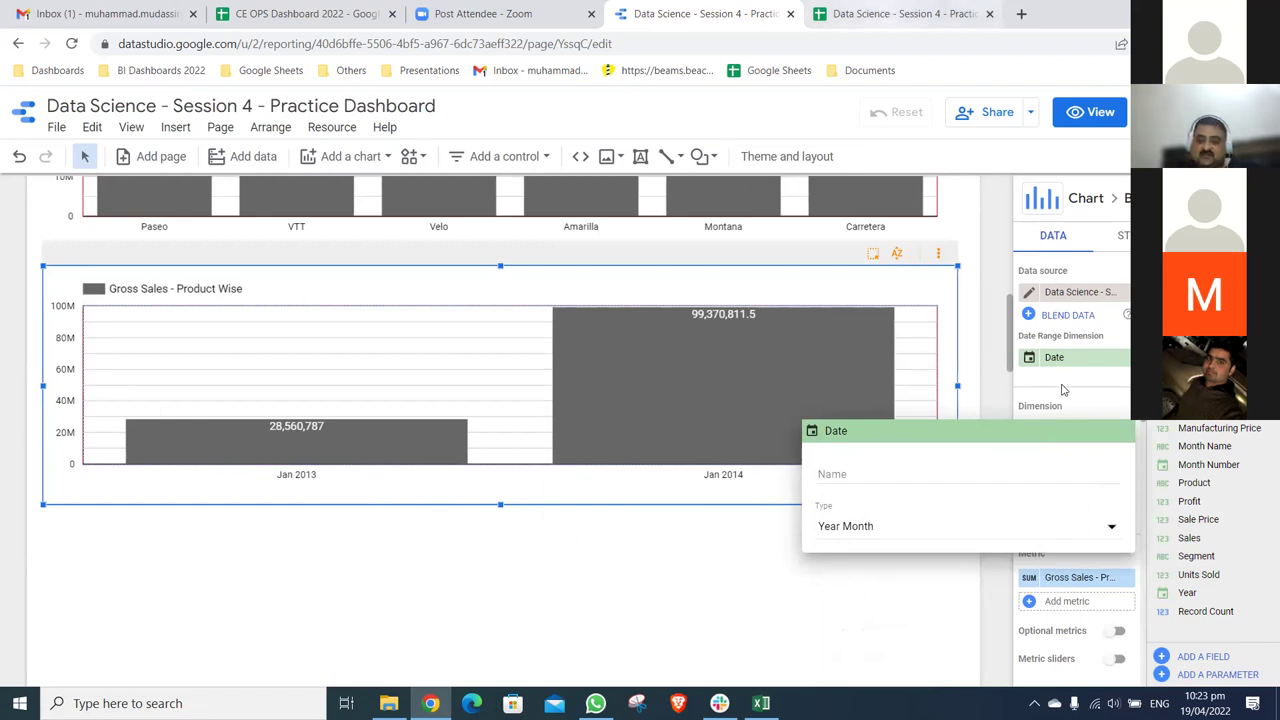
- Check the Month Number column in the source sheet, then return to the report
{"action": "key", "text": "ctrl+Tab"}
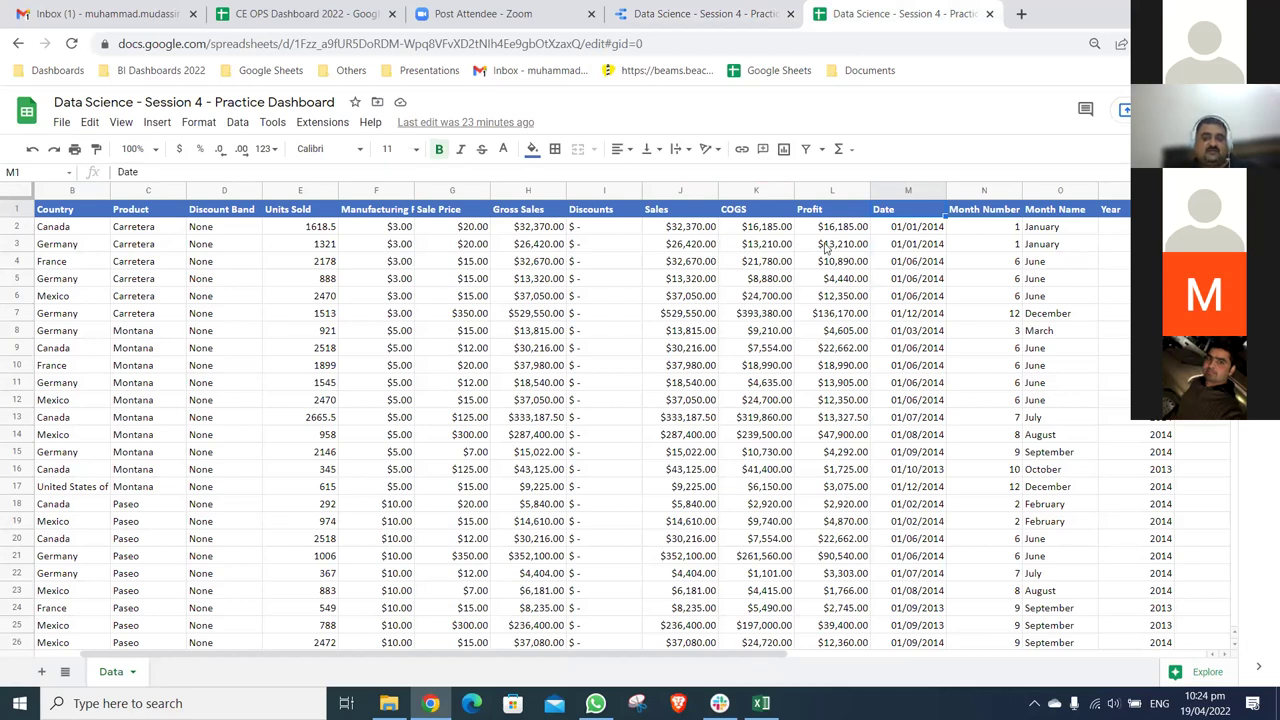
{"action": "left_click", "coordinate": [971, 213]}
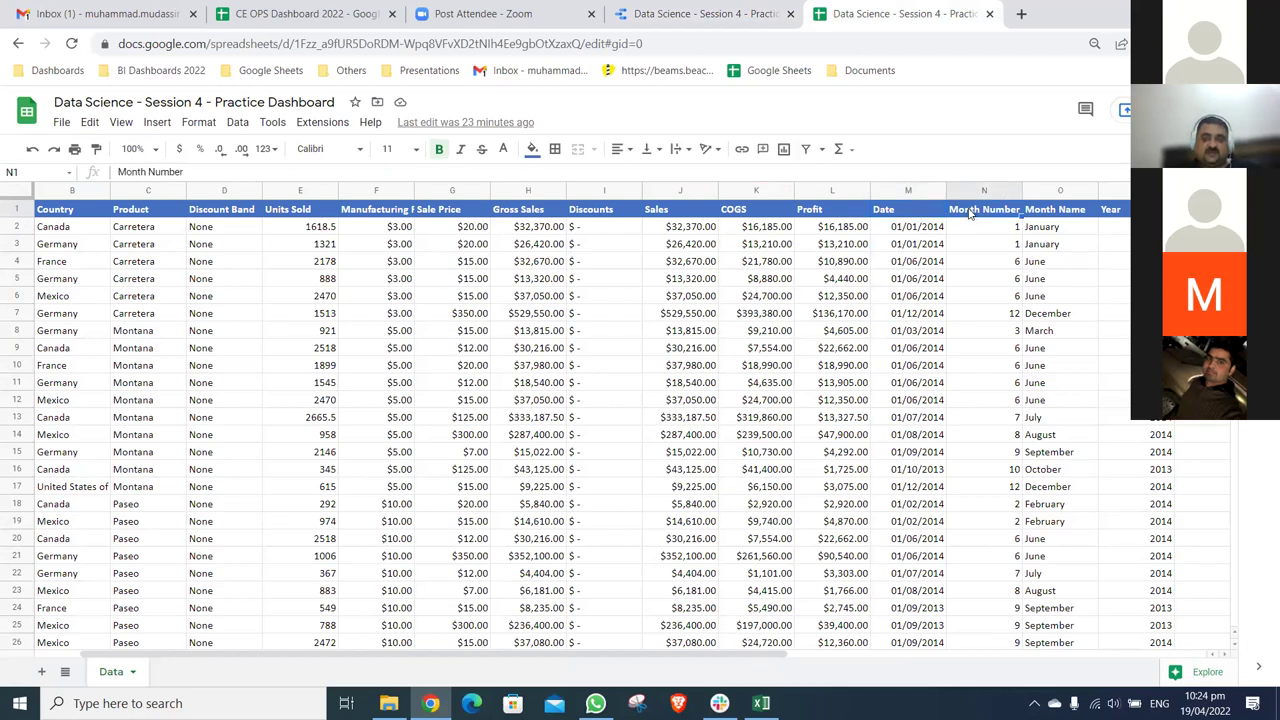
{"action": "left_click", "coordinate": [767, 18]}
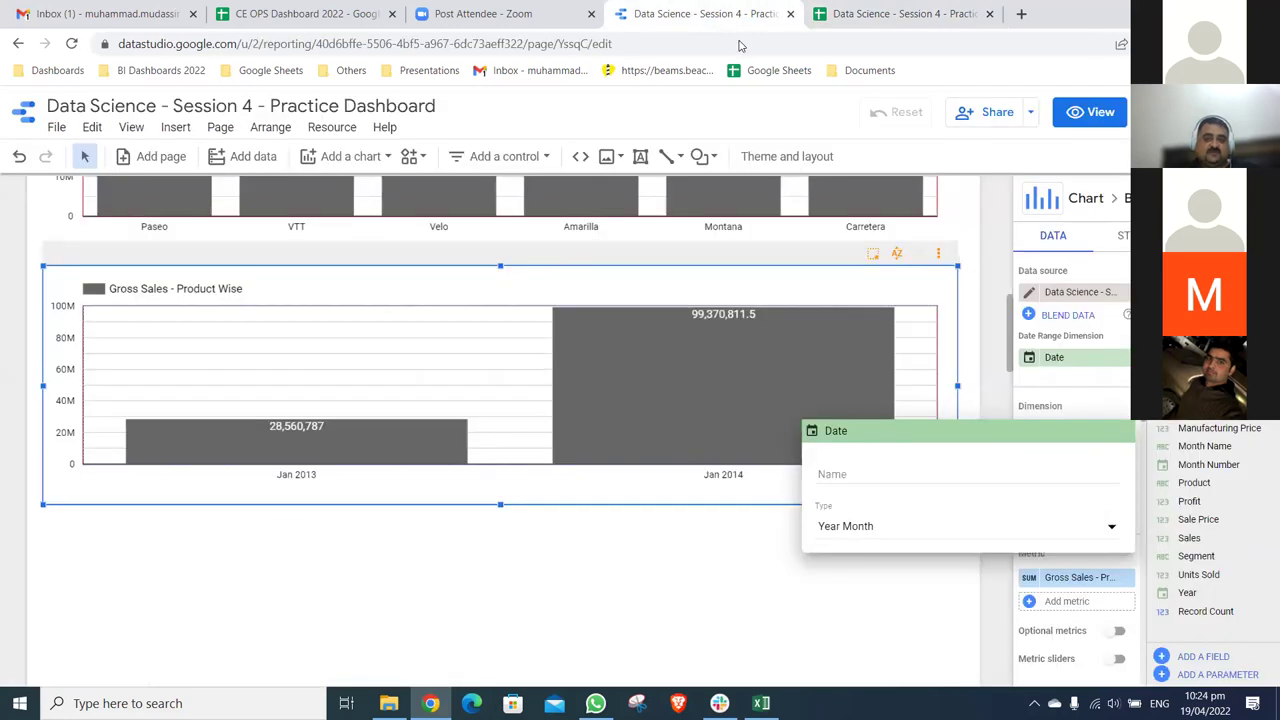
- Replace the bottom chart's dimension with Month Number, then deselect and reselect the chart to preview it
{"action": "left_click", "coordinate": [732, 543]}
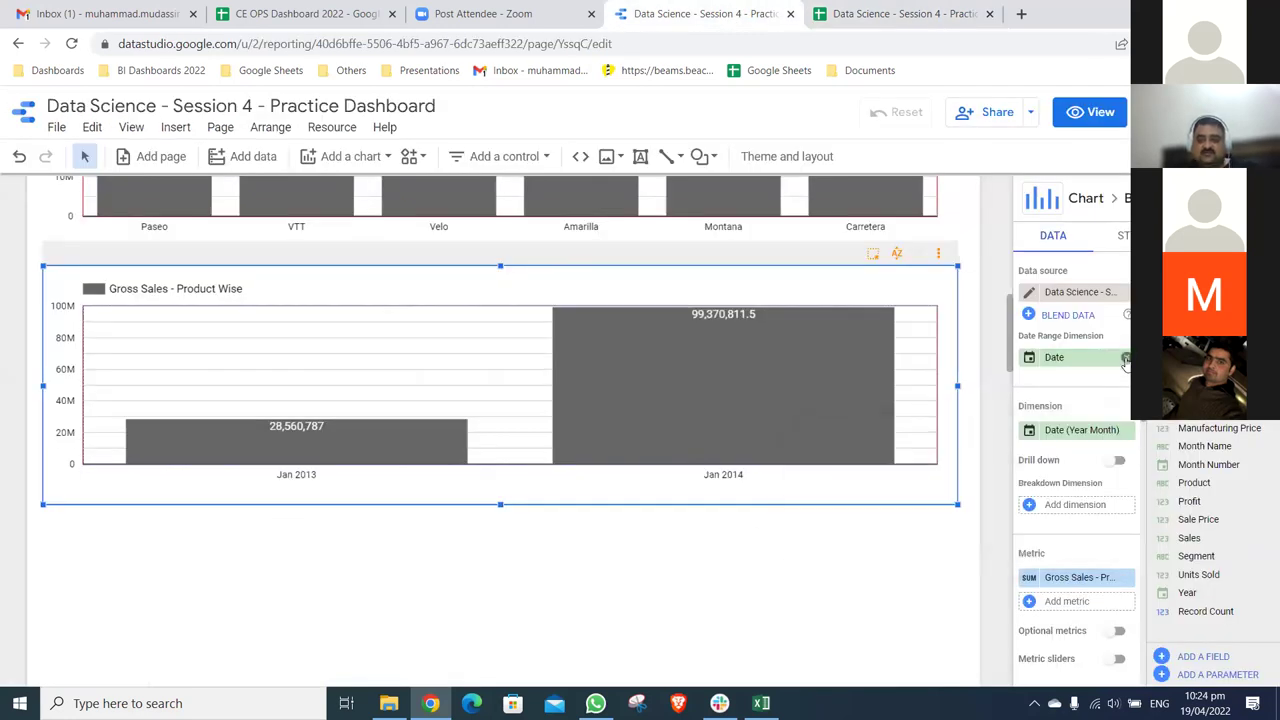
{"action": "left_click", "coordinate": [1092, 432]}
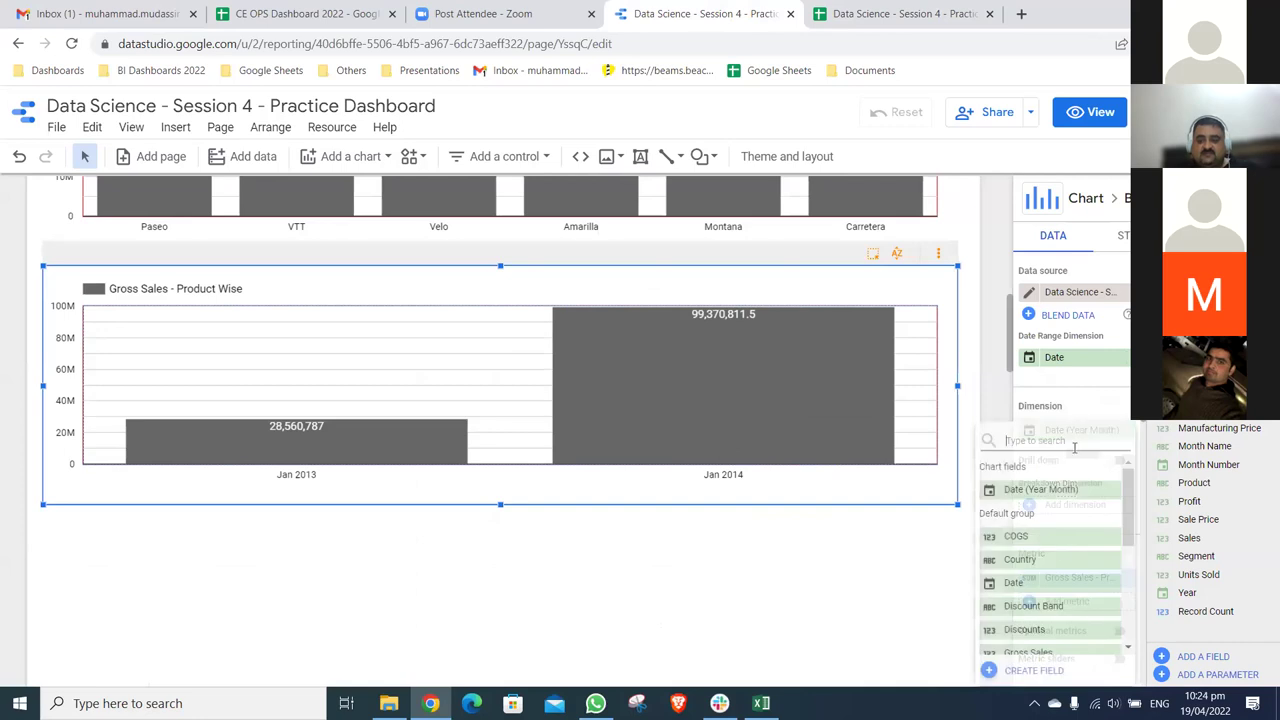
{"action": "scroll", "coordinate": [1057, 610], "scroll_direction": "down", "scroll_amount": 2}
{"action": "scroll", "coordinate": [1057, 608], "scroll_direction": "down", "scroll_amount": 1}
{"action": "left_click", "coordinate": [1057, 584]}
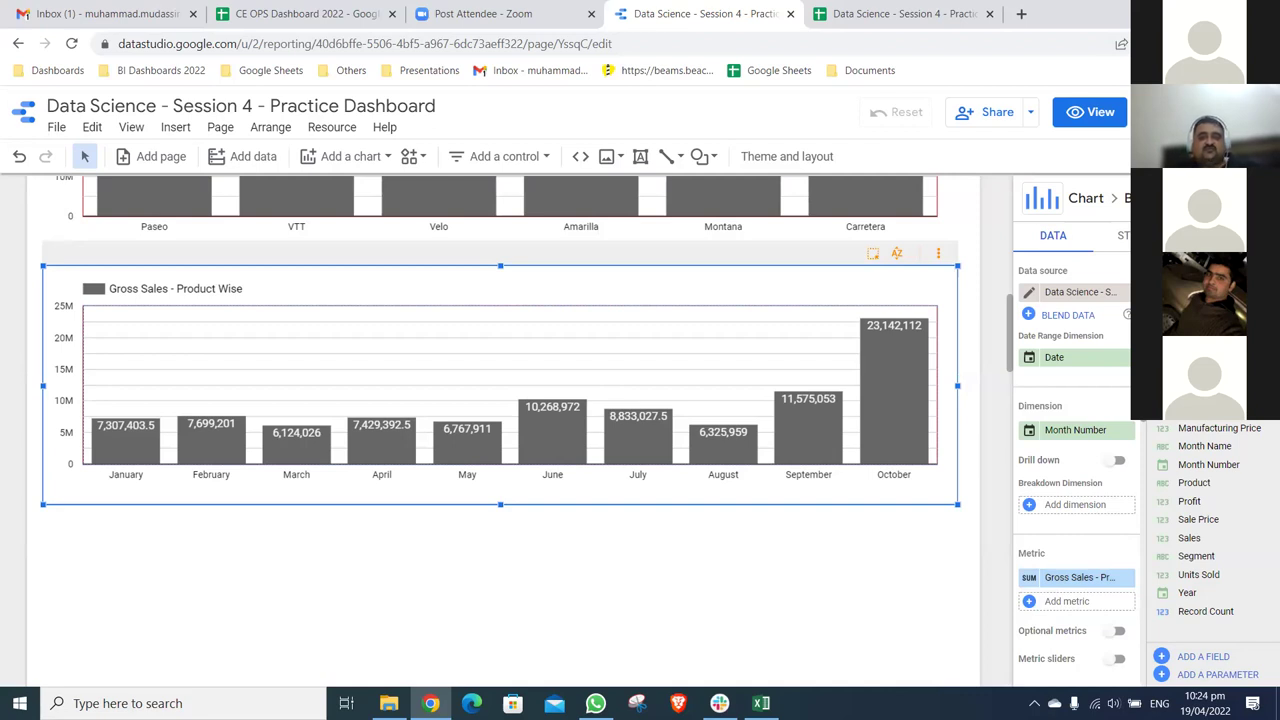
{"action": "left_click", "coordinate": [791, 549]}
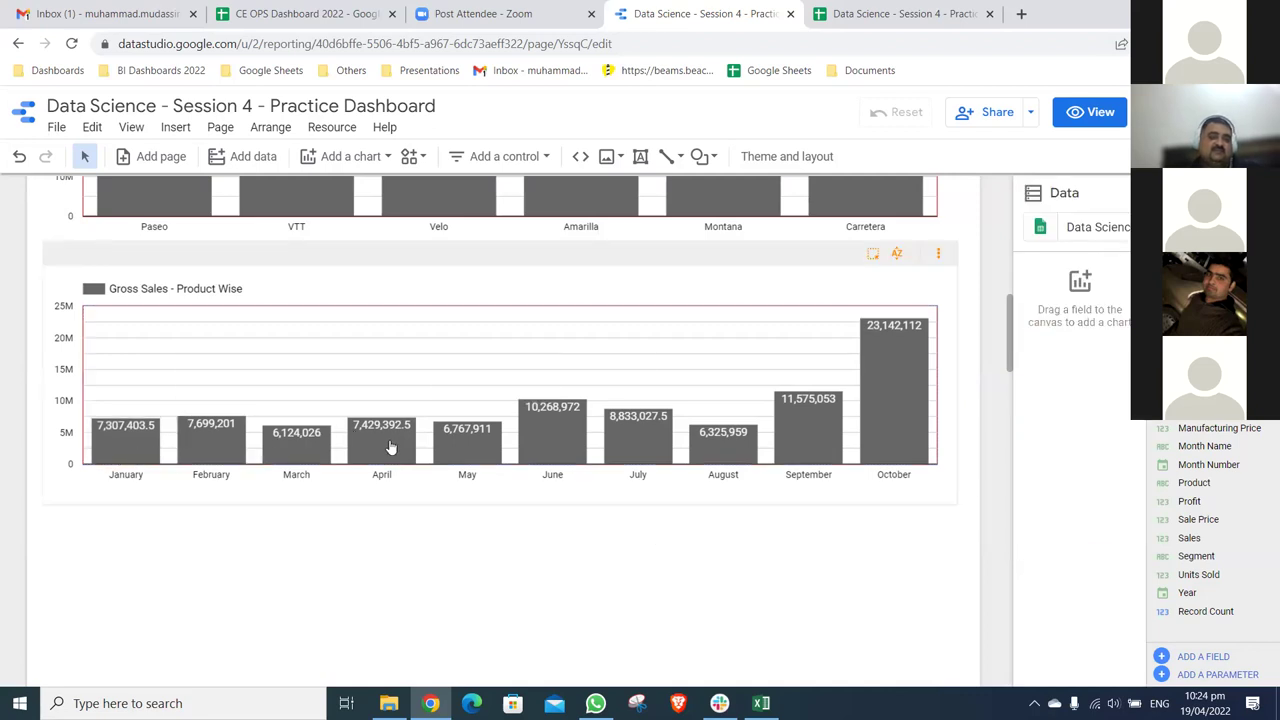
{"action": "left_click", "coordinate": [852, 294]}
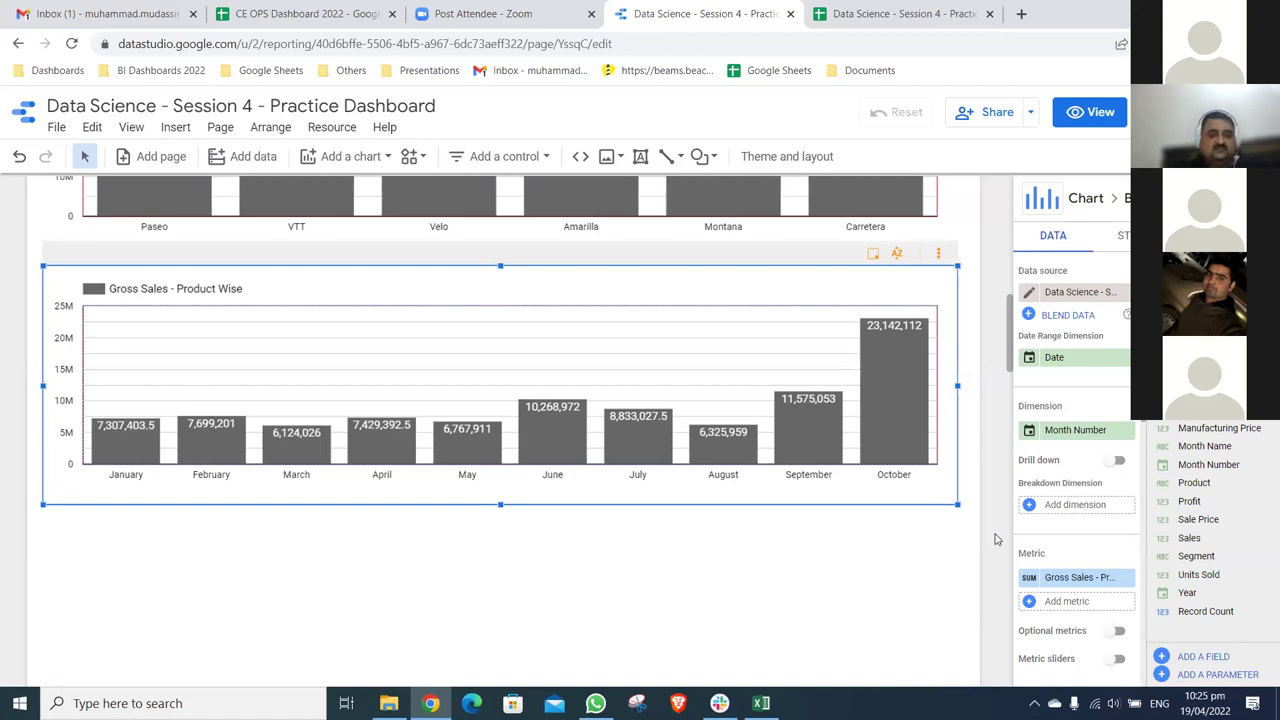
- Replace 'Product' with 'Year and Month' in the metric name, giving 'Gross Sales - Year and Month Wise'
{"action": "left_click", "coordinate": [1030, 577]}
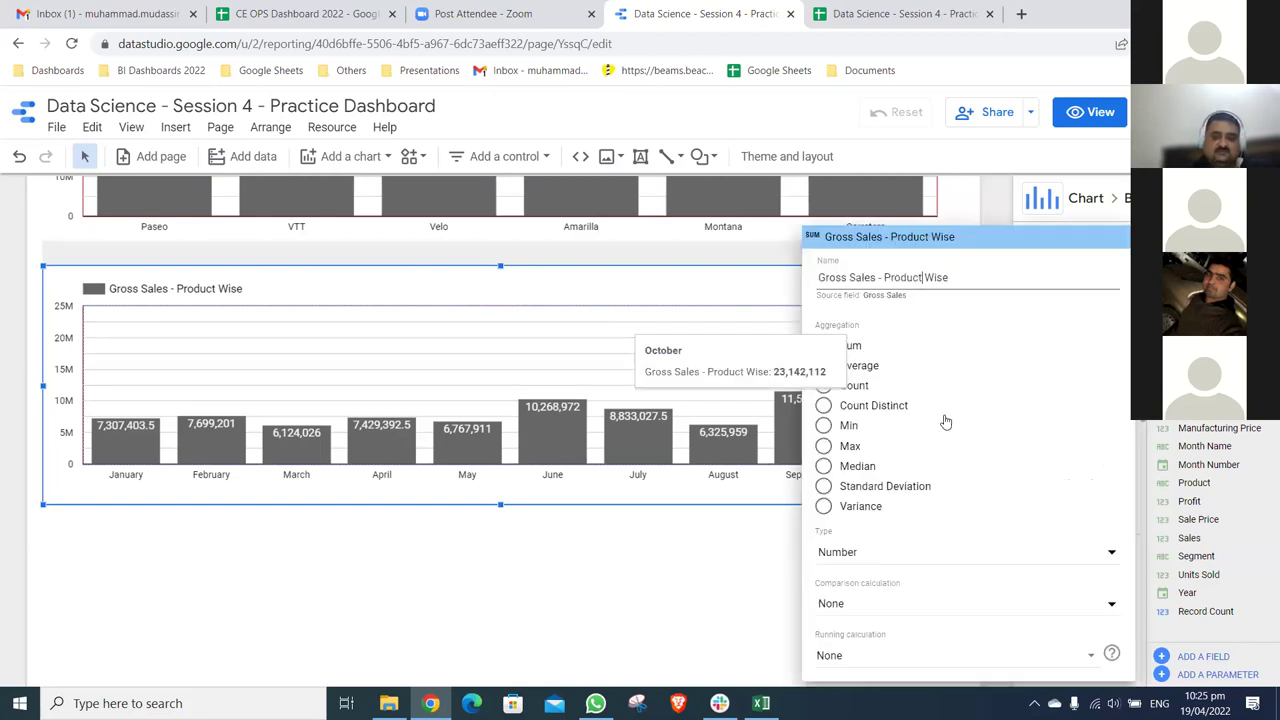
{"action": "key", "text": "BackSpace"}
{"action": "key", "text": "BackSpace"}
{"action": "key", "text": "BackSpace"}
{"action": "key", "text": "BackSpace"}
{"action": "key", "text": "BackSpace"}
{"action": "key", "text": "BackSpace"}
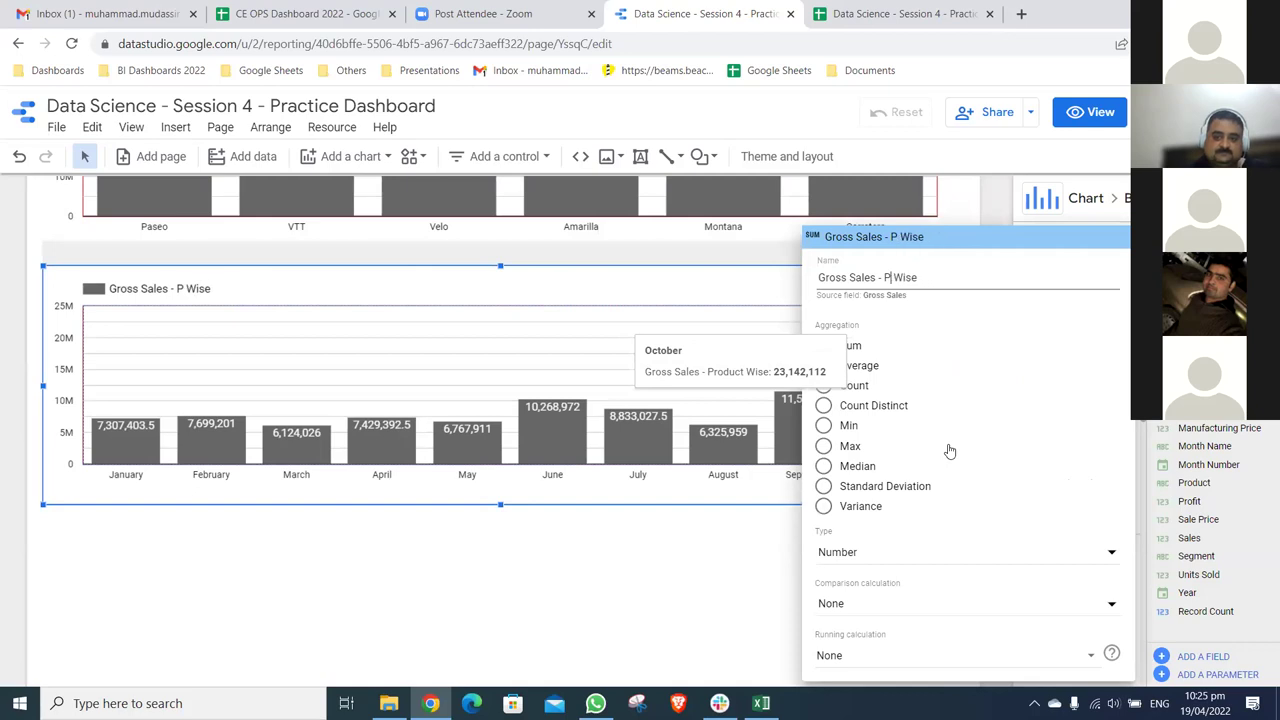
{"action": "key", "text": "BackSpace"}
{"action": "type", "text": "Mon"}
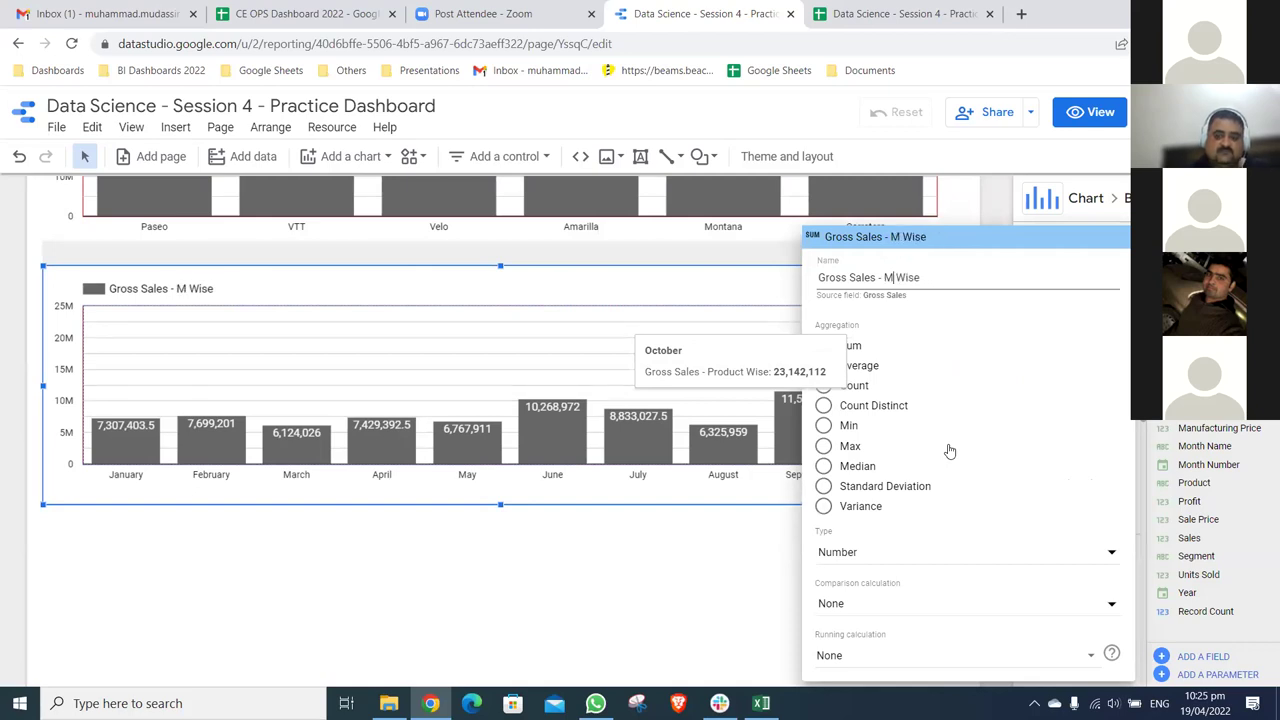
{"action": "key", "text": "BackSpace"}
{"action": "key", "text": "BackSpace"}
{"action": "key", "text": "BackSpace"}
{"action": "type", "text": "Year and"}
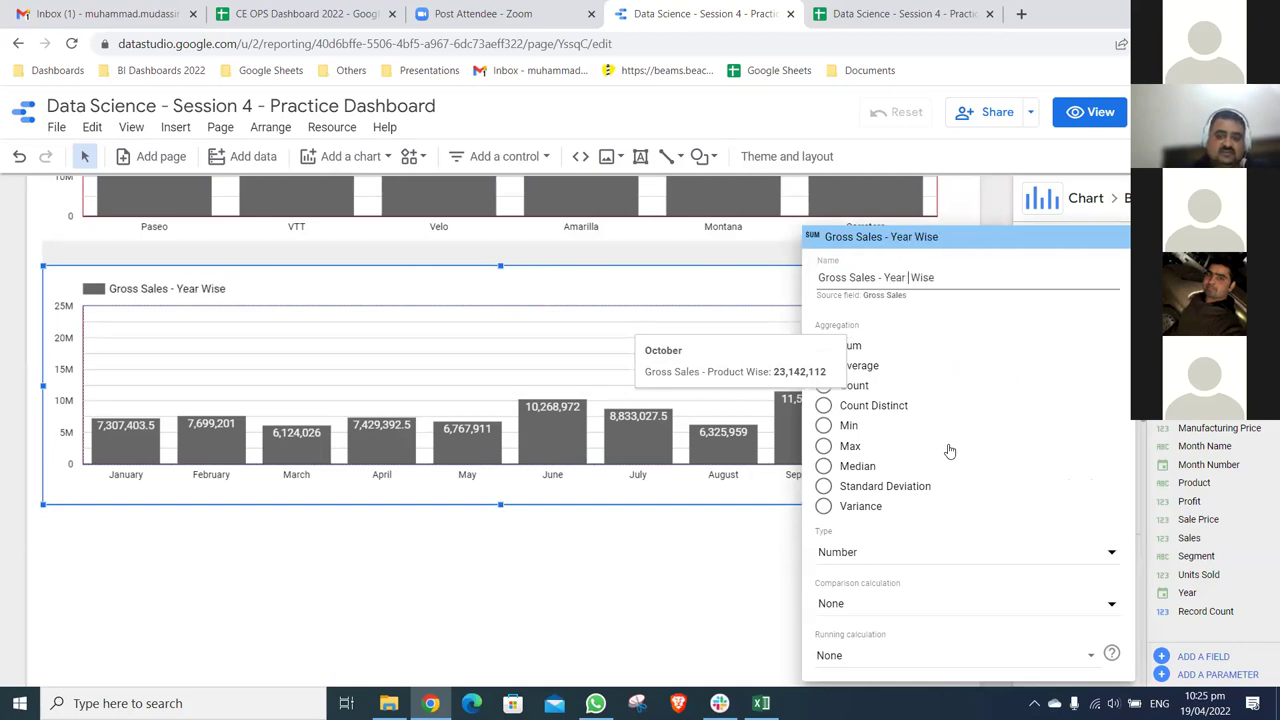
{"action": "type", "text": " Month"}
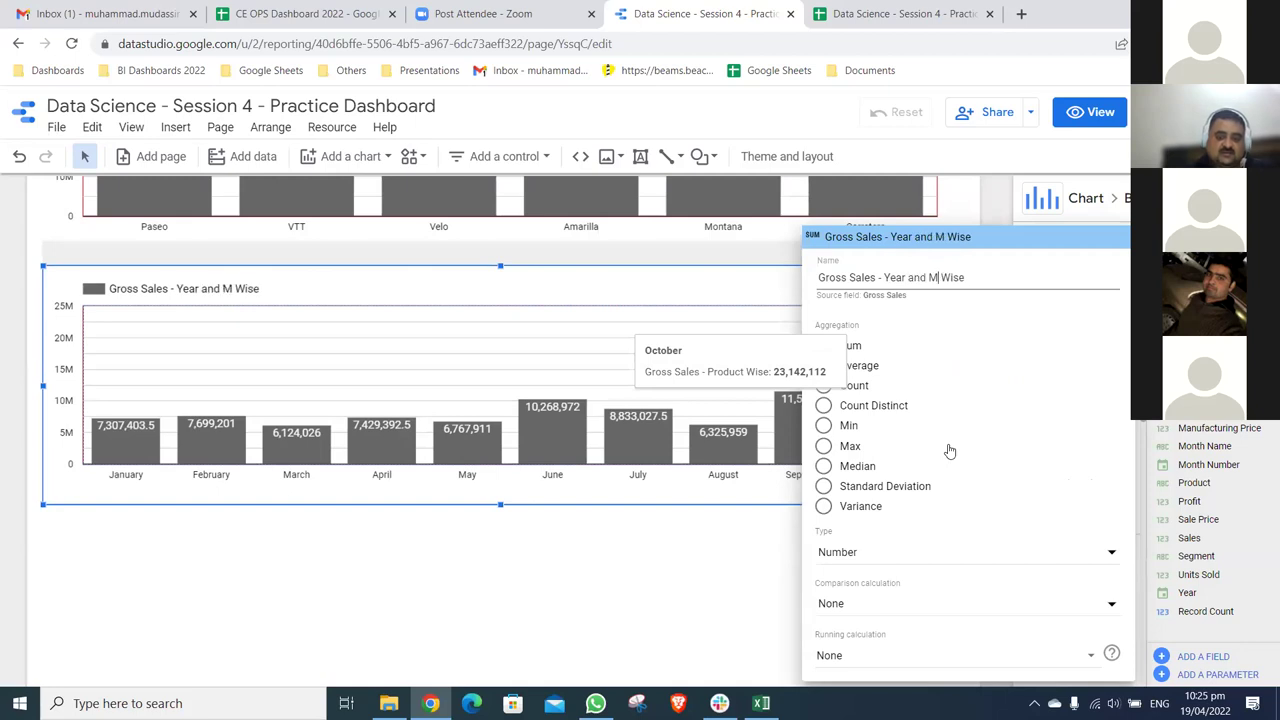
{"action": "left_click", "coordinate": [725, 571]}
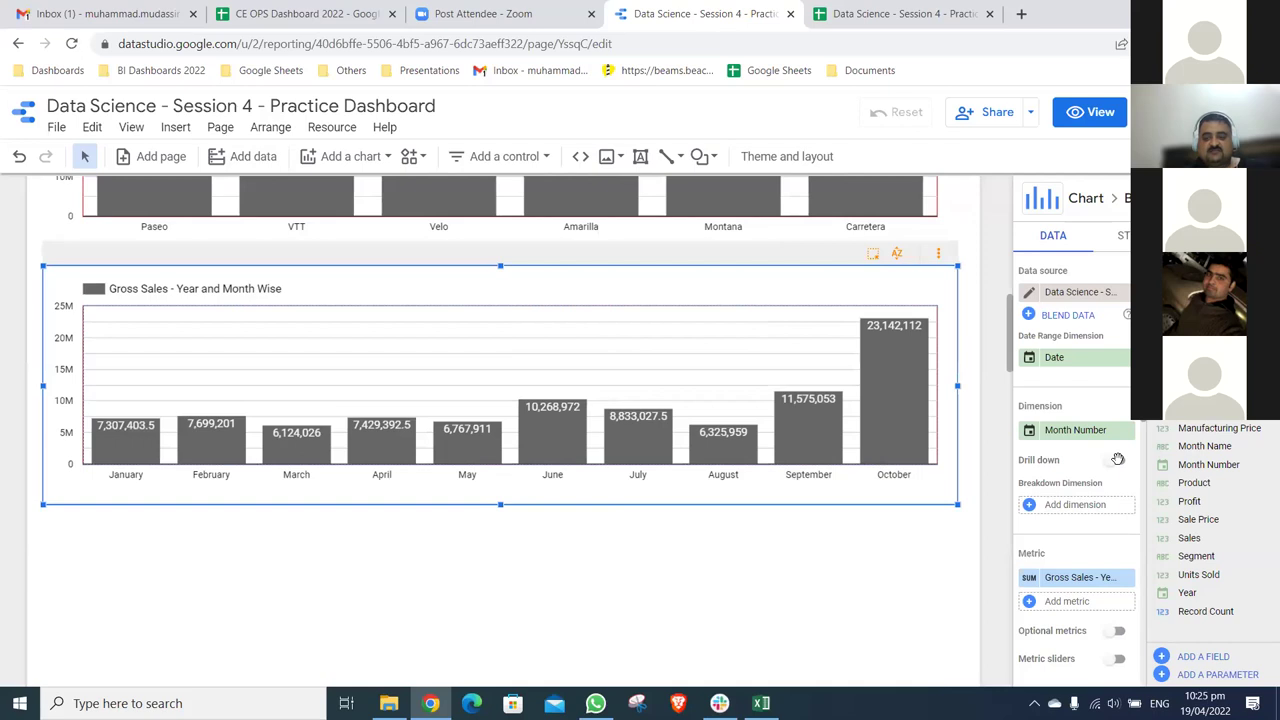
- Add Year as the monthly chart's breakdown dimension, giving 2014 vs 2013 bars, and enable drill down
{"action": "left_click", "coordinate": [1080, 510]}
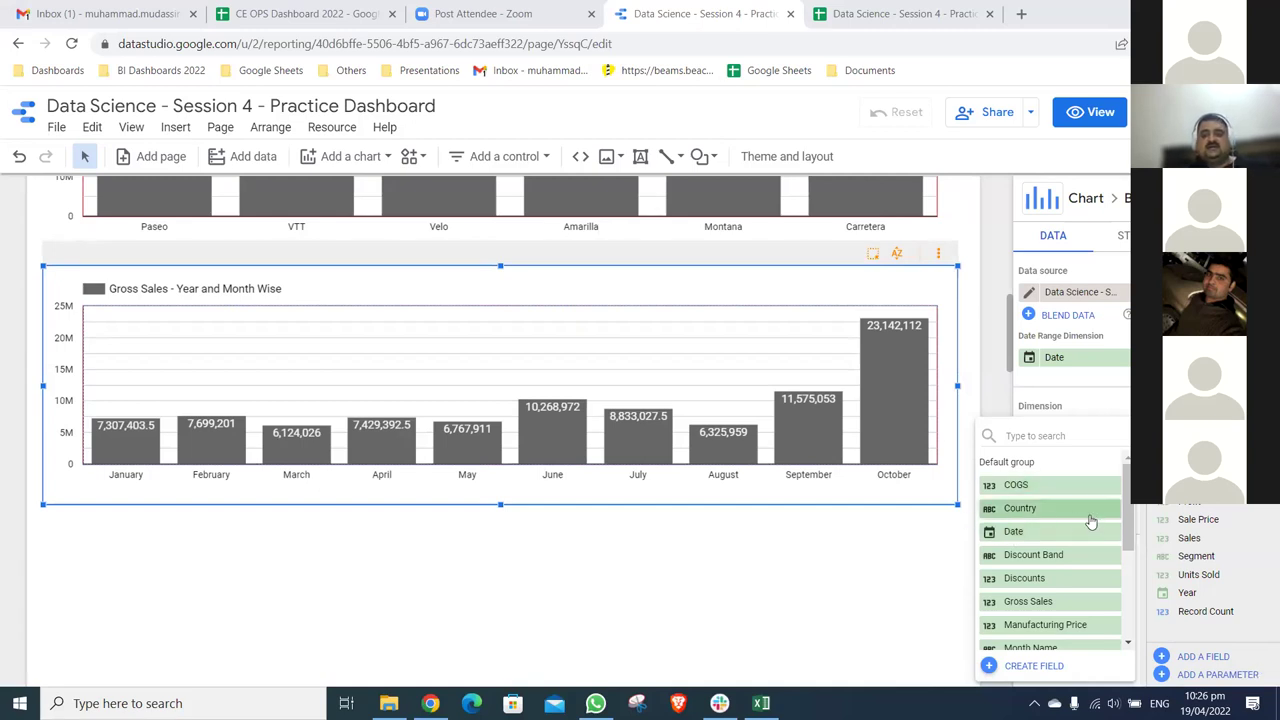
{"action": "left_click", "coordinate": [913, 539]}
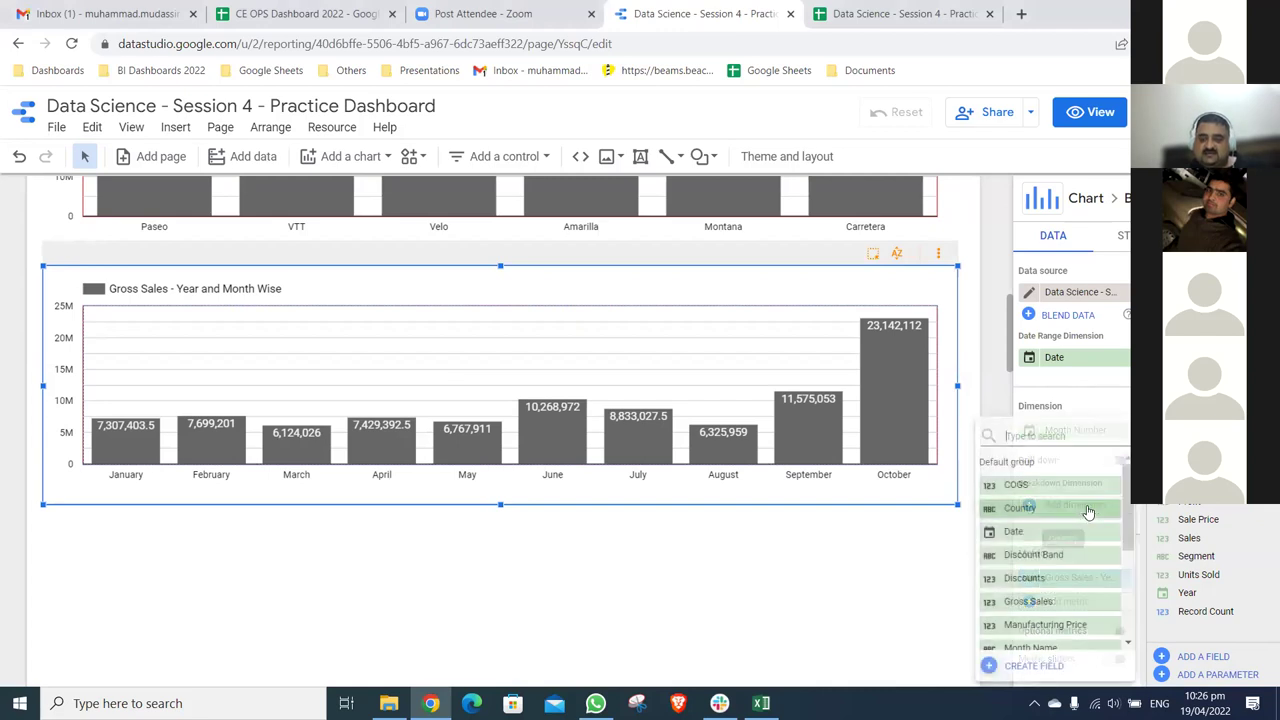
{"action": "left_click_drag", "start_coordinate": [1128, 512], "coordinate": [1130, 600]}
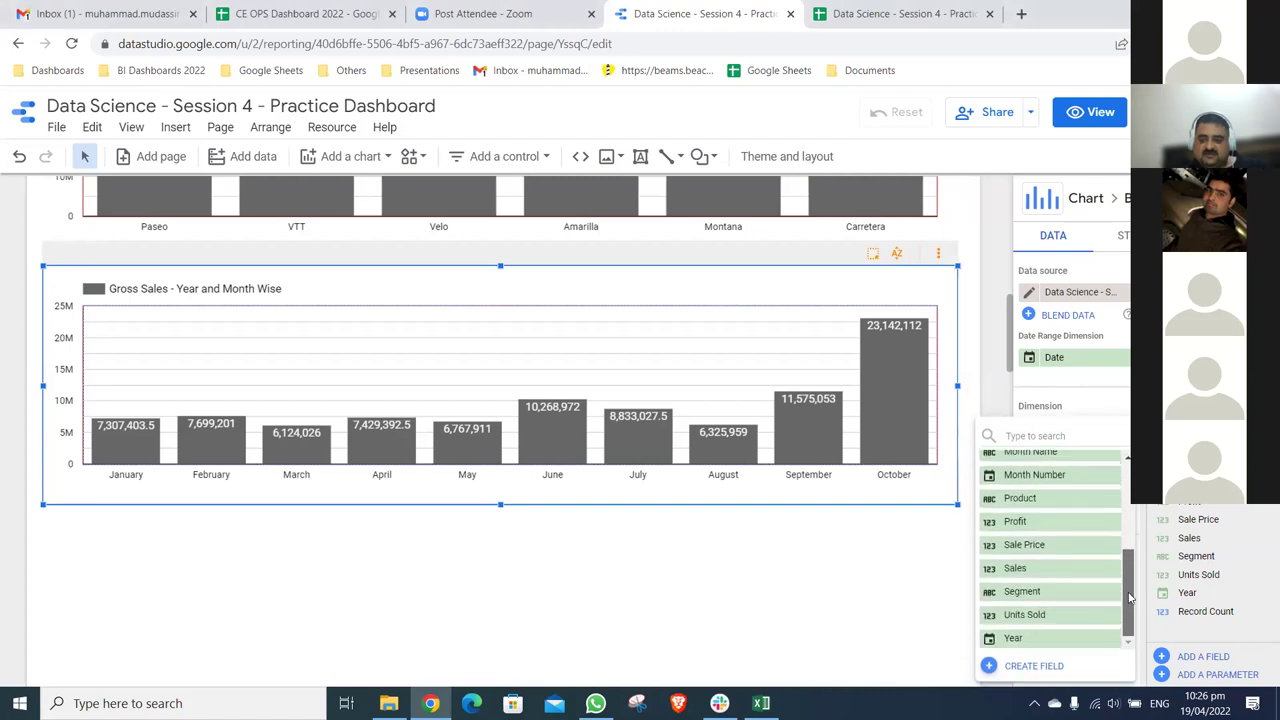
{"action": "left_click", "coordinate": [1078, 645]}
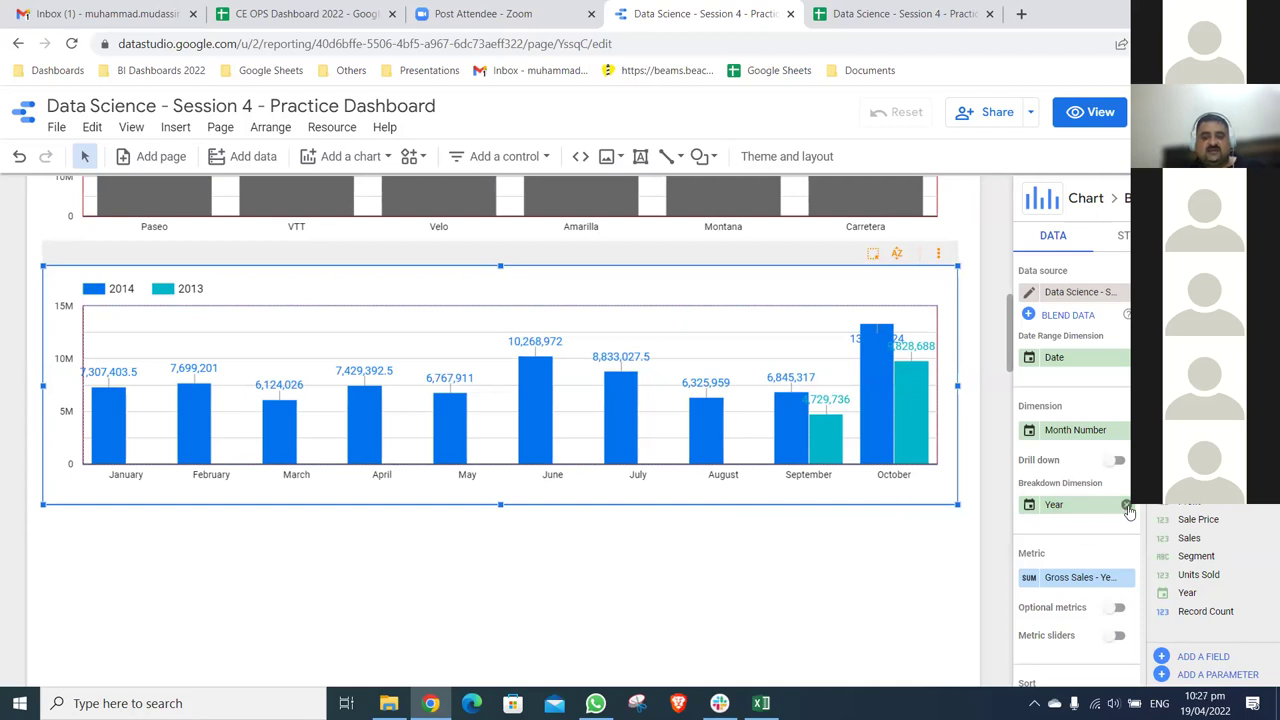
{"action": "left_click", "coordinate": [1118, 463]}
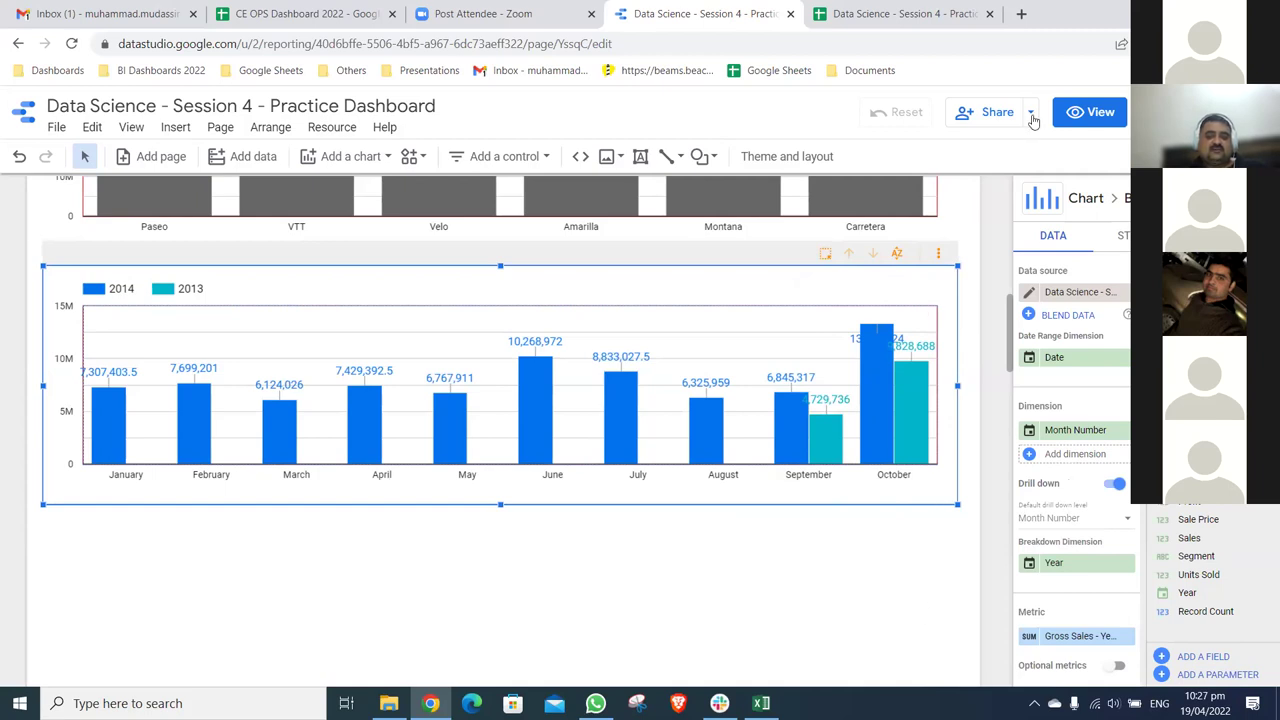
- Preview the dashboard in view mode, scroll through it, then return to edit mode
{"action": "left_click", "coordinate": [1080, 112]}
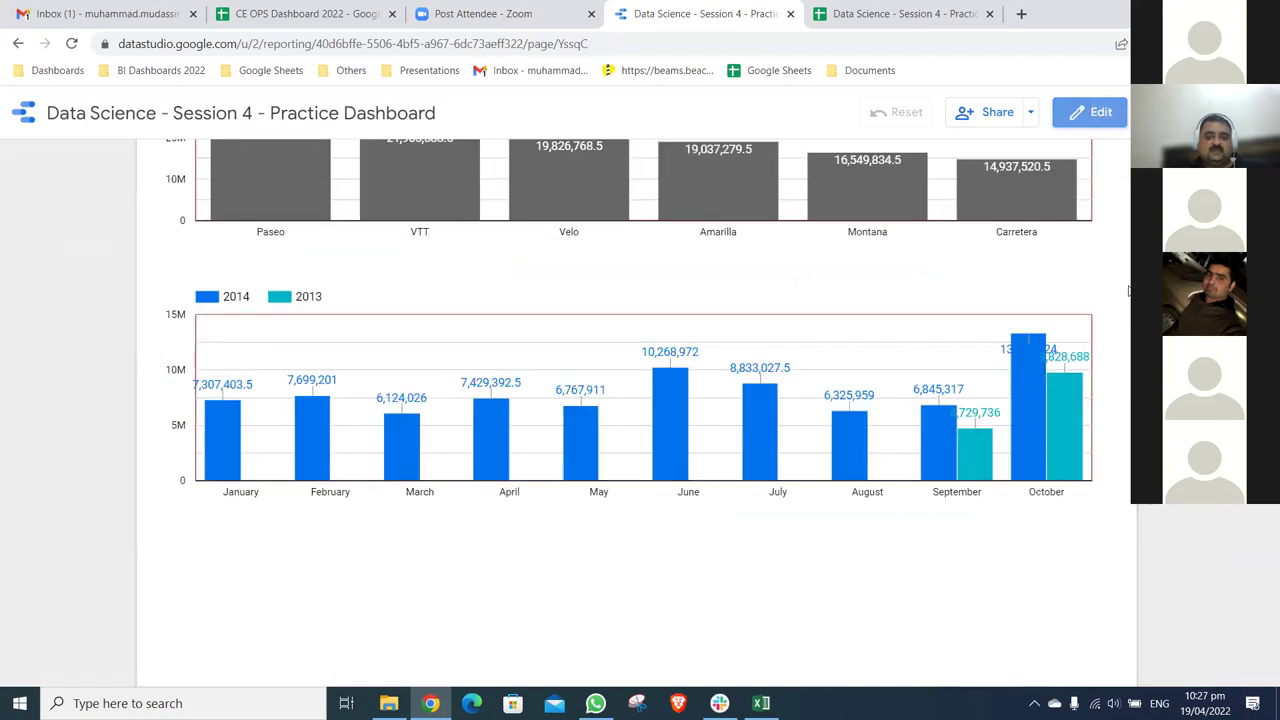
{"action": "scroll", "coordinate": [640, 410], "scroll_direction": "up", "scroll_amount": 6}
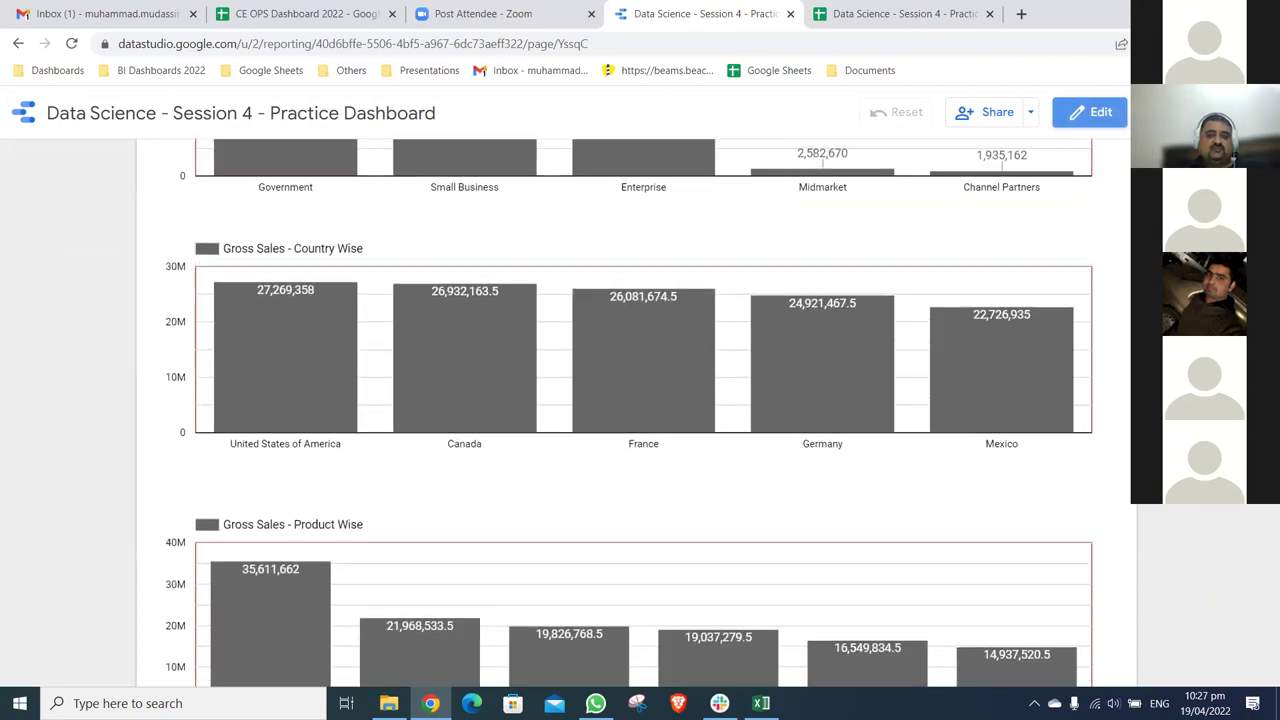
{"action": "scroll", "coordinate": [1060, 240], "scroll_direction": "down", "scroll_amount": 10}
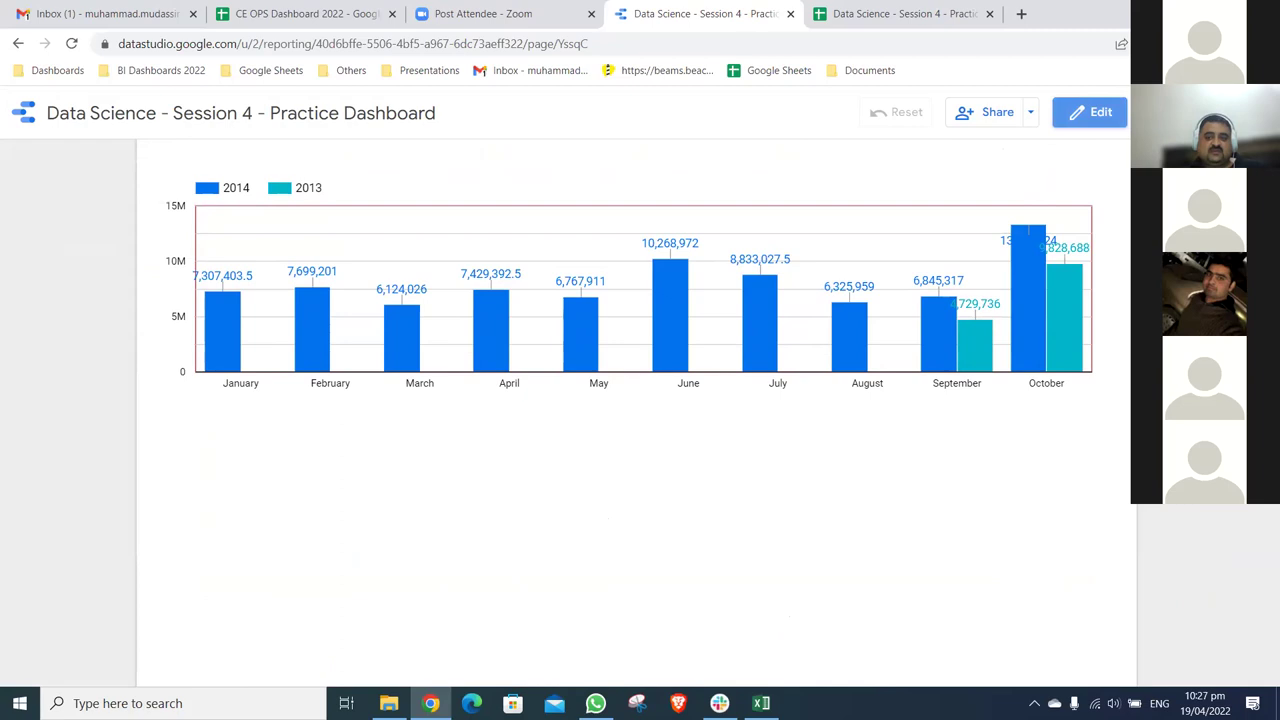
{"action": "scroll", "coordinate": [1080, 187], "scroll_direction": "up", "scroll_amount": 3}
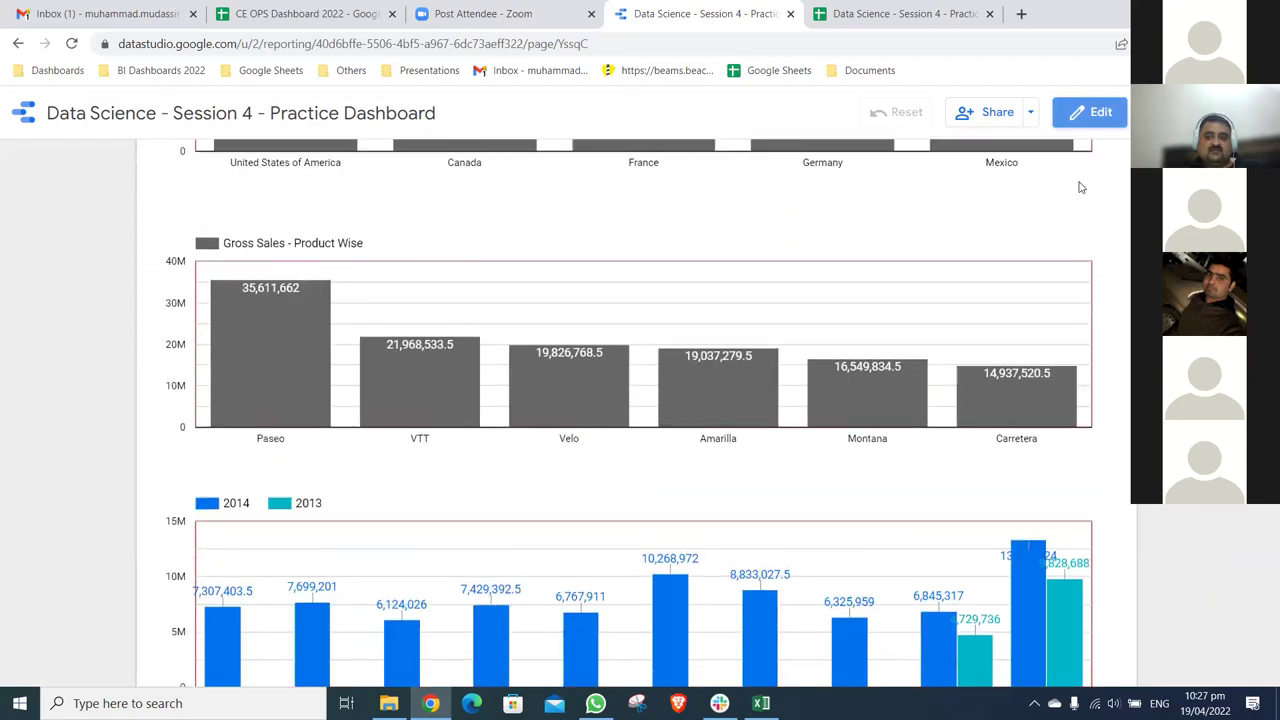
{"action": "scroll", "coordinate": [1046, 189], "scroll_direction": "down", "scroll_amount": 3}
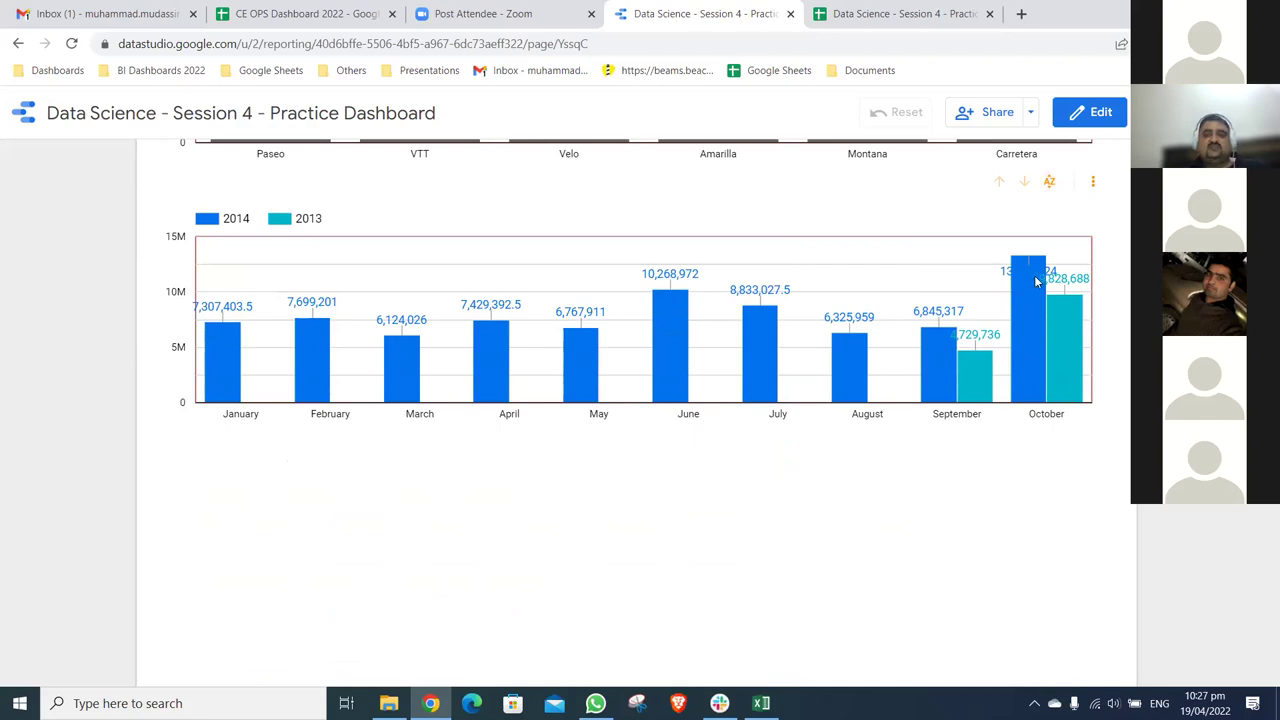
{"action": "left_click", "coordinate": [1090, 112]}
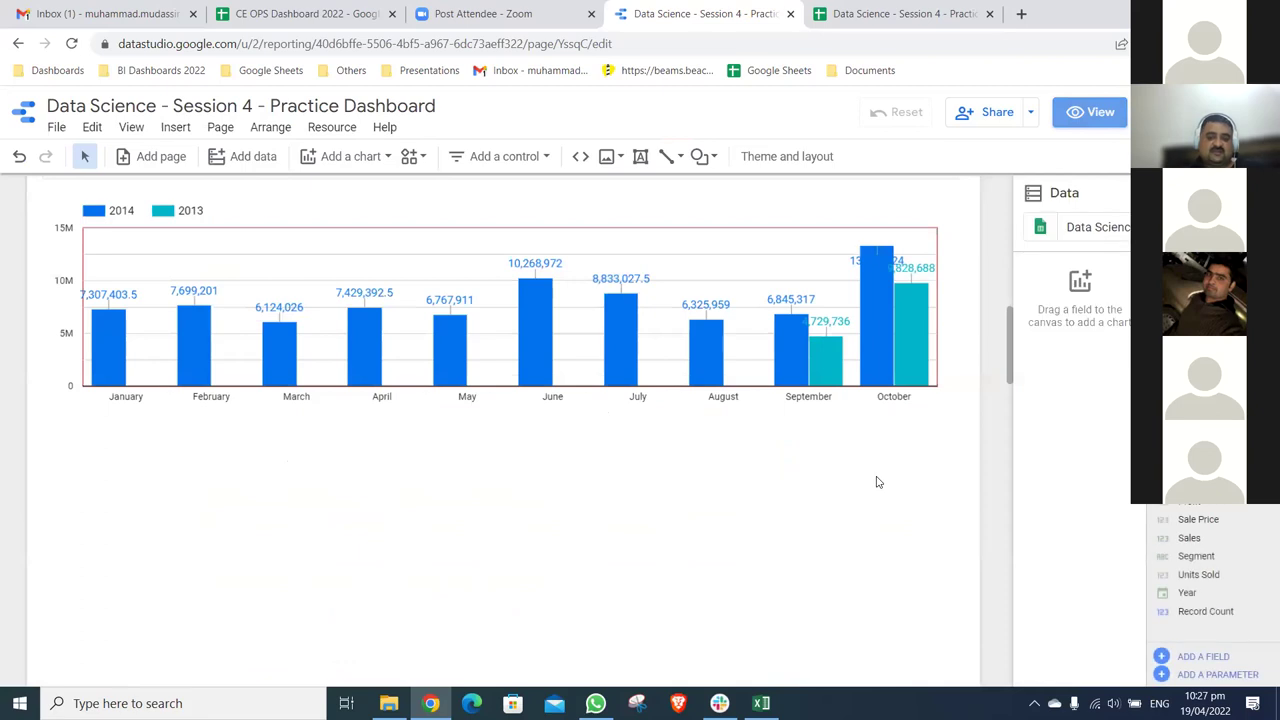
- Scroll back up to the Sales Dashboard title at the top of the report
{"action": "scroll", "coordinate": [878, 482], "scroll_direction": "down", "scroll_amount": 2}
{"action": "scroll", "coordinate": [893, 501], "scroll_direction": "up", "scroll_amount": 3}
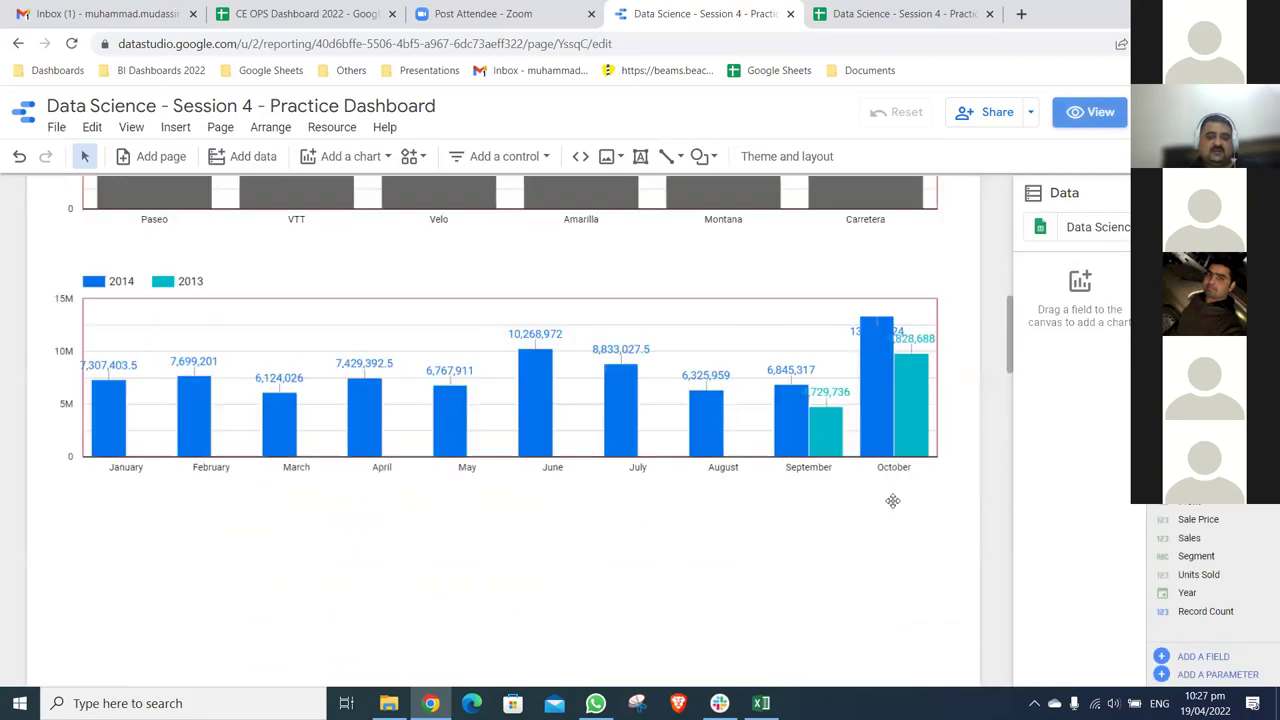
{"action": "scroll", "coordinate": [893, 501], "scroll_direction": "up", "scroll_amount": 5}
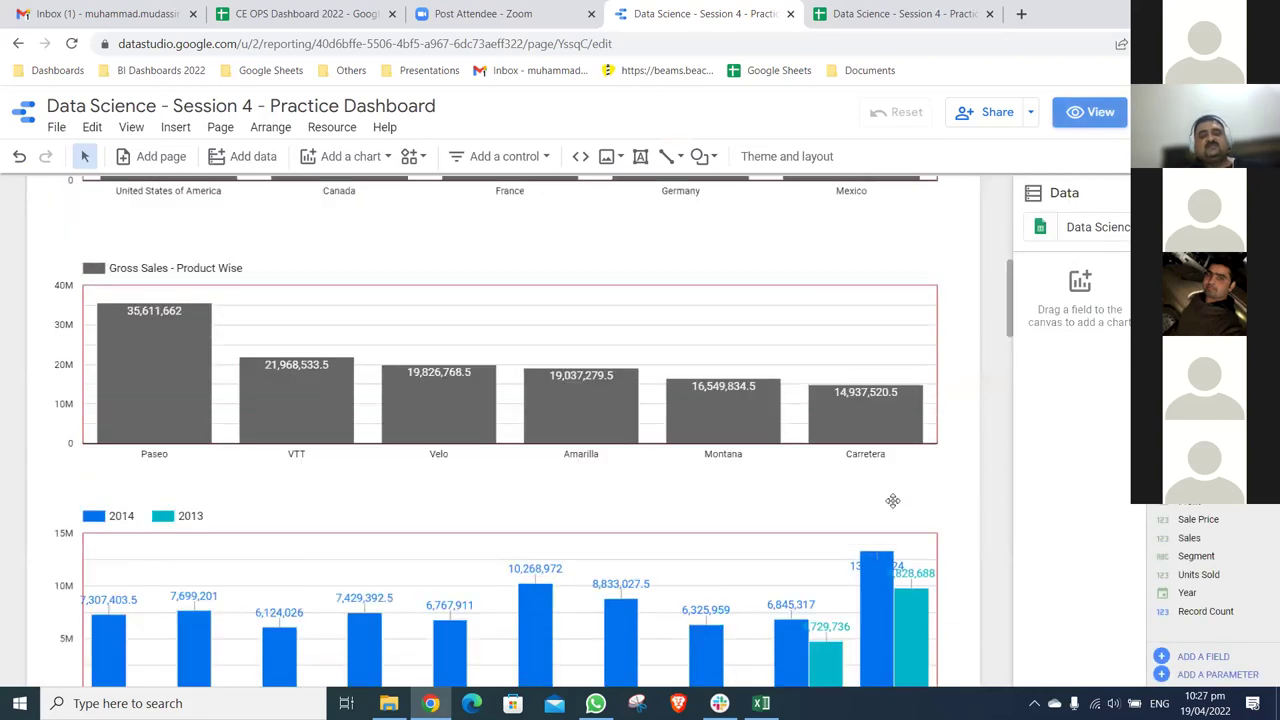
{"action": "scroll", "coordinate": [893, 501], "scroll_direction": "up", "scroll_amount": 2}
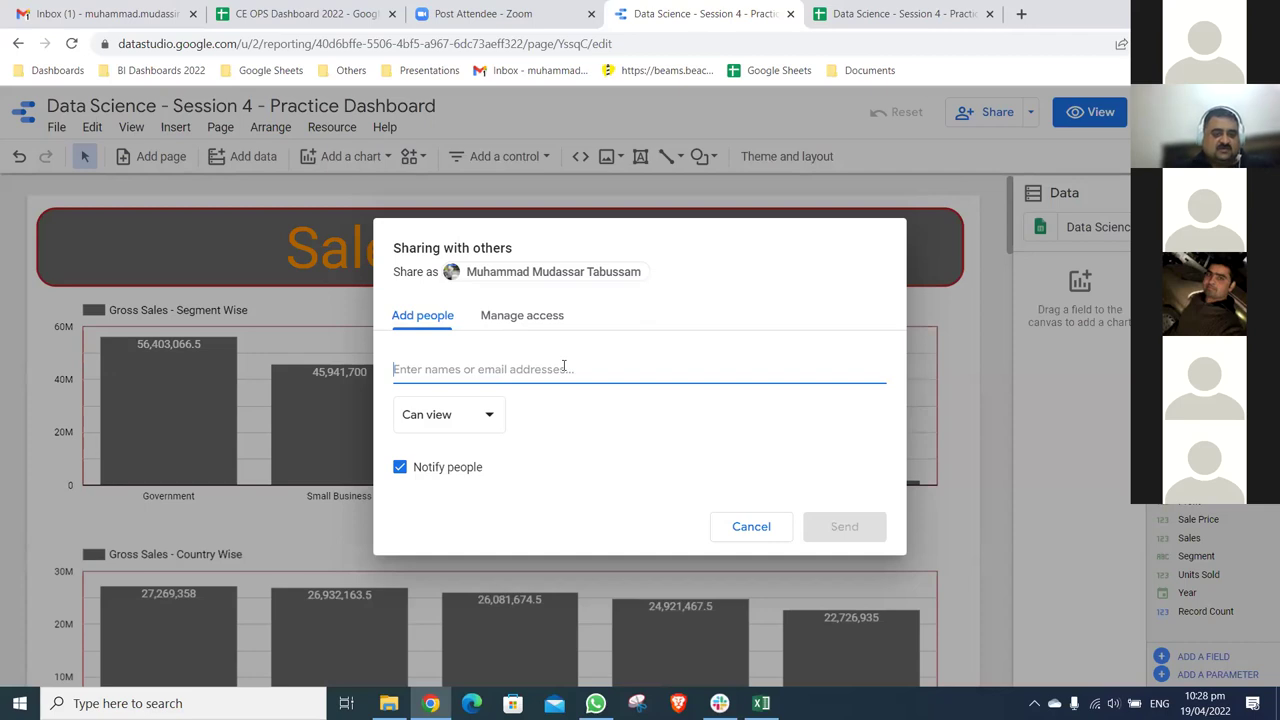
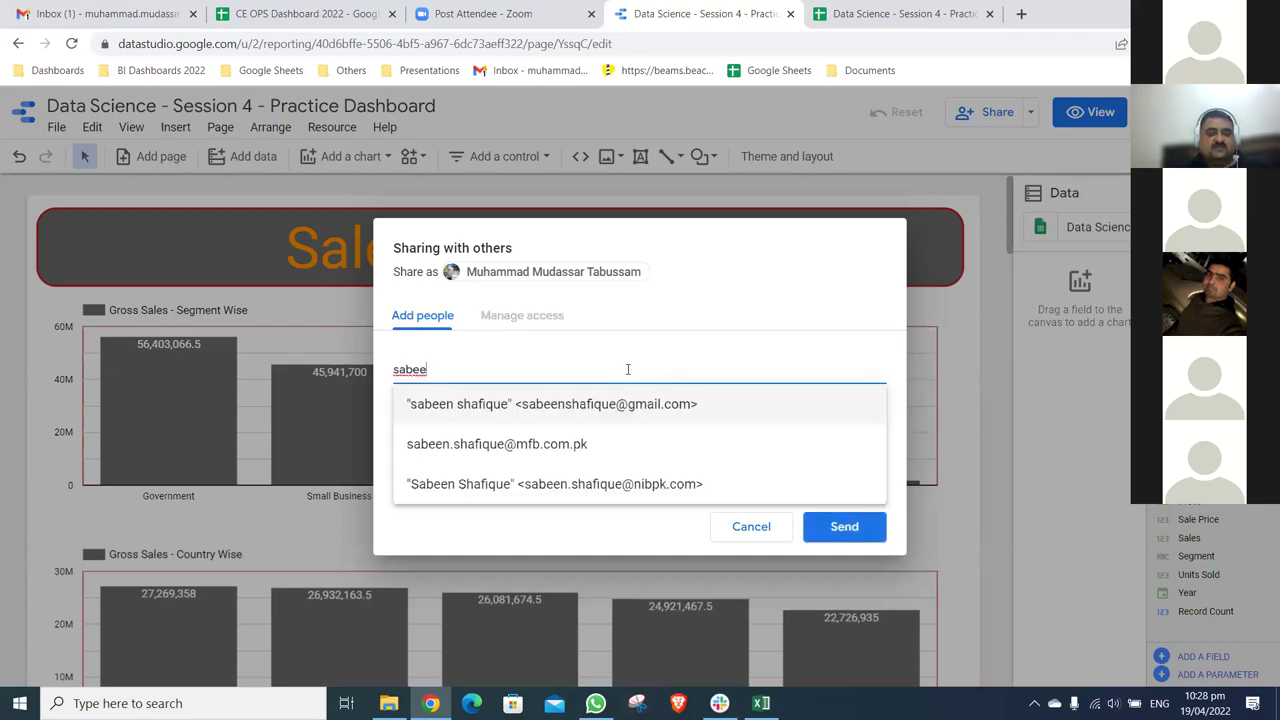
- Add the suggested contact as a recipient and enter a second person's e-mail address
{"action": "key", "text": "Return"}
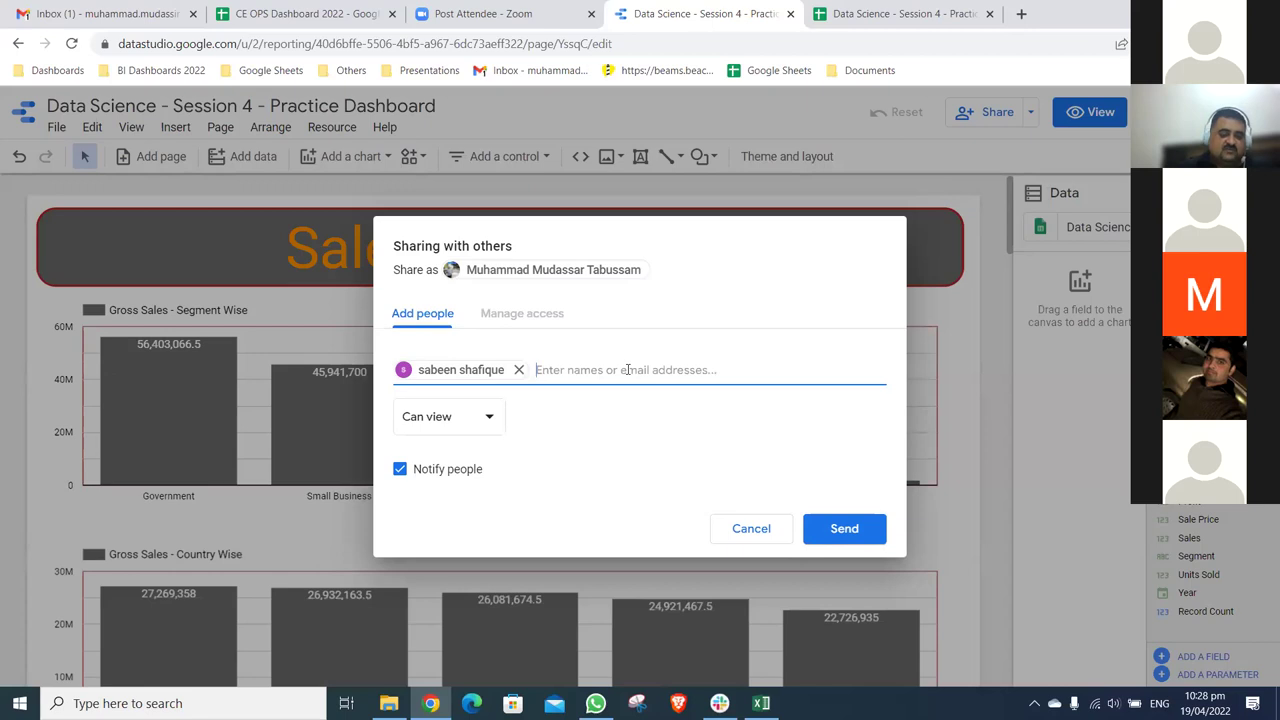
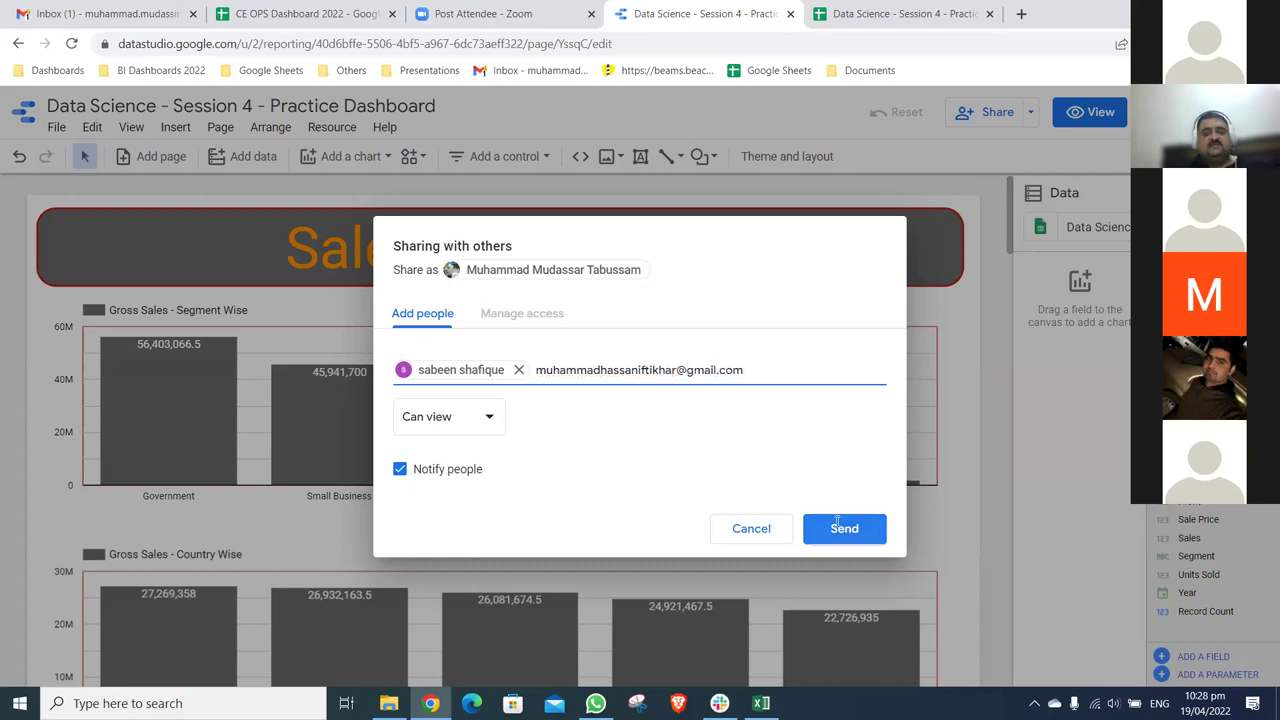
- Send the view-only invitations to both recipients
{"action": "left_click", "coordinate": [838, 521]}
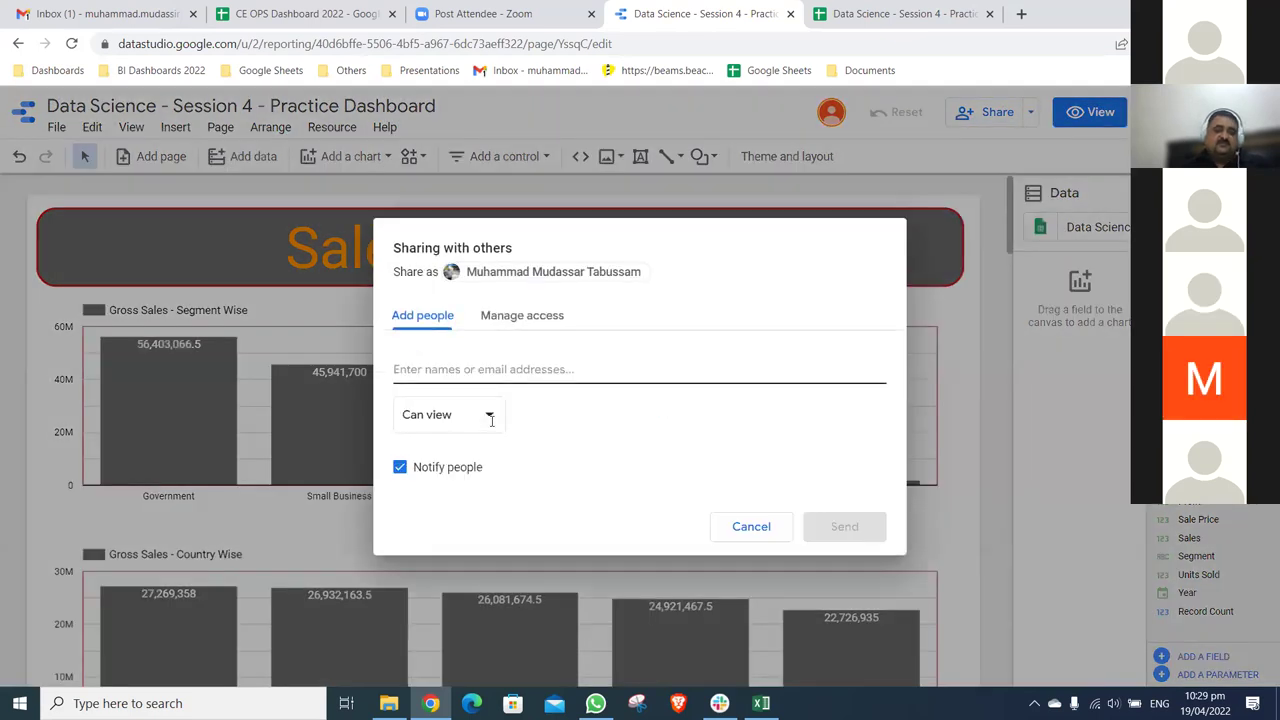
- Keep invitees at Can view, review collaborators under Manage access, and close the sharing settings
{"action": "left_click", "coordinate": [491, 421]}
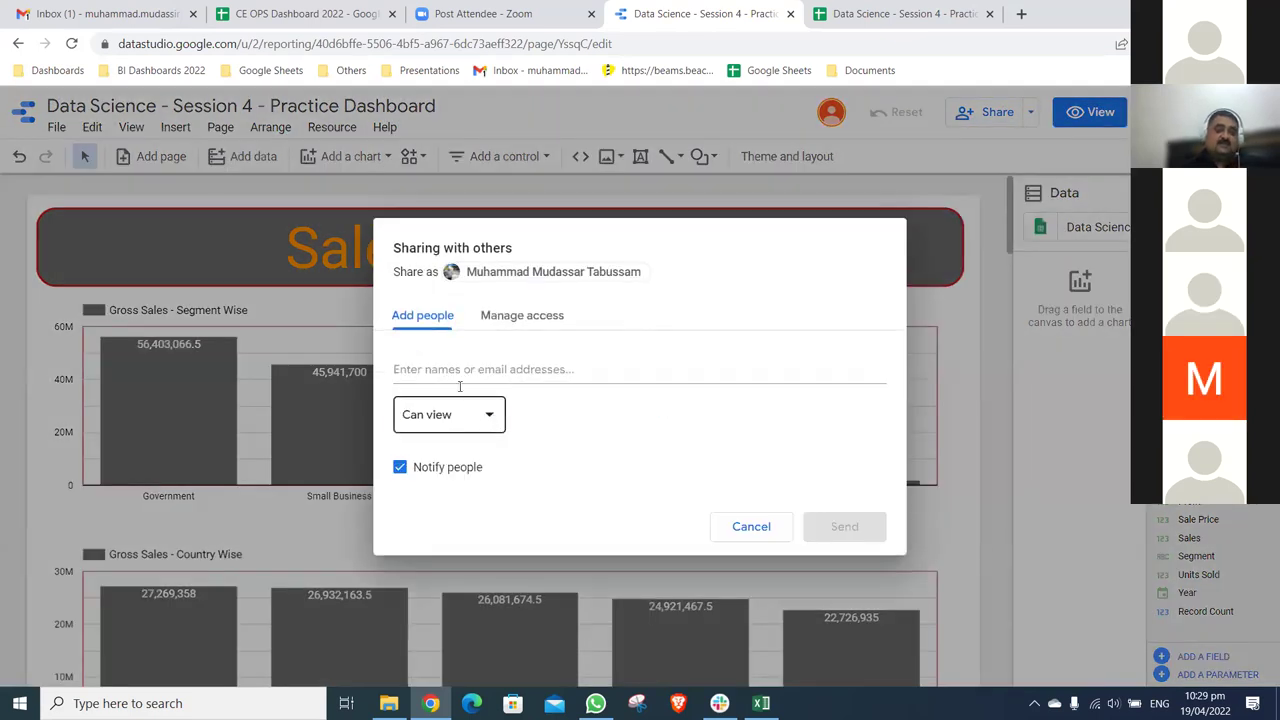
{"action": "left_click", "coordinate": [472, 410]}
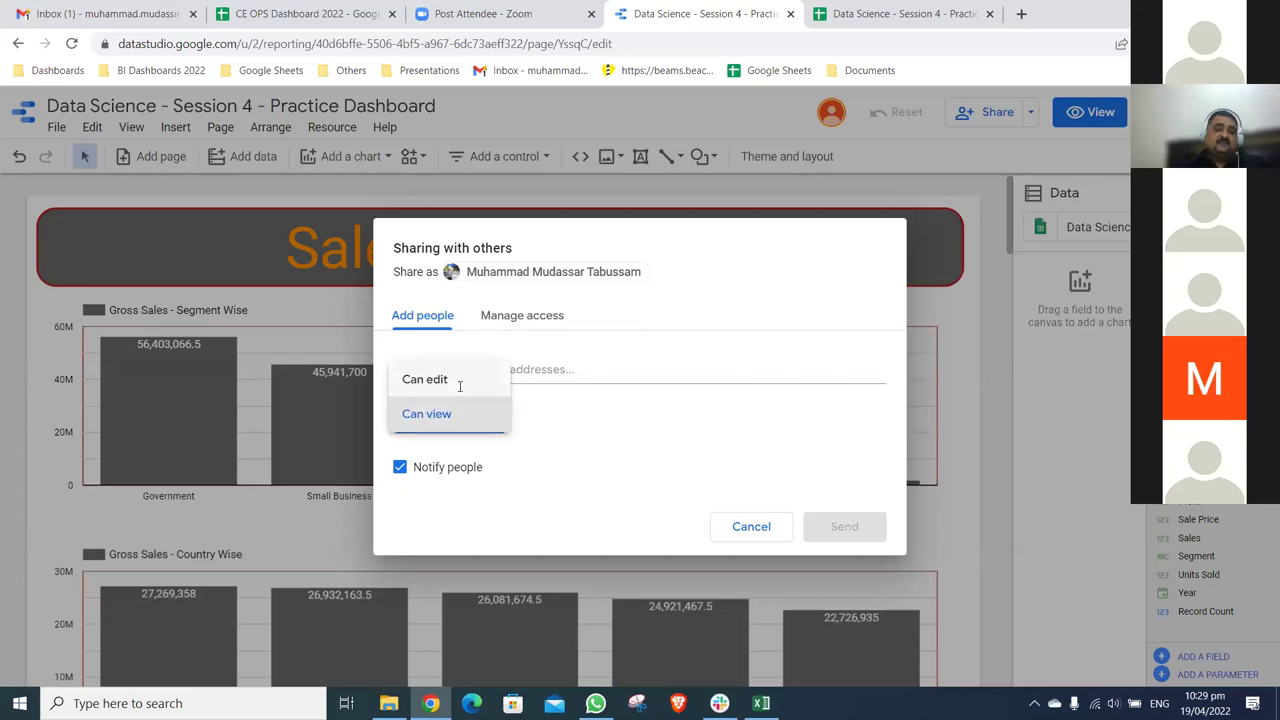
{"action": "left_click", "coordinate": [528, 323]}
{"action": "left_click", "coordinate": [527, 322]}
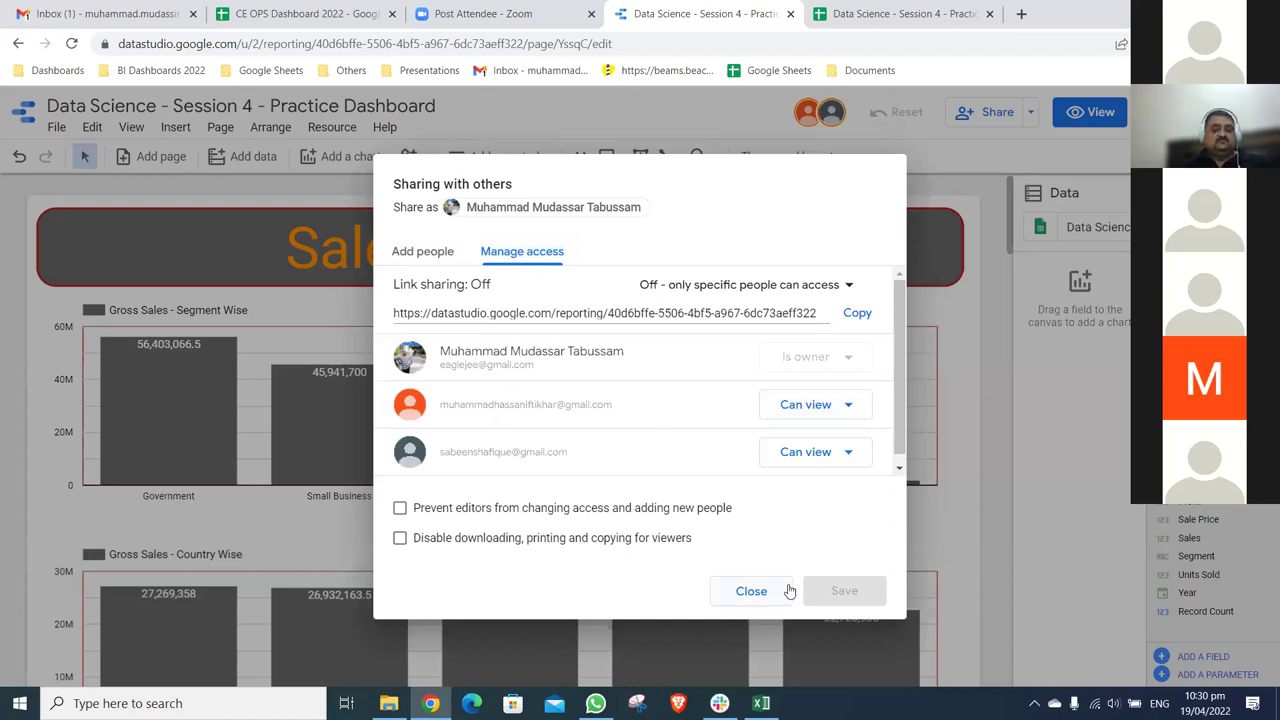
{"action": "left_click", "coordinate": [790, 591]}
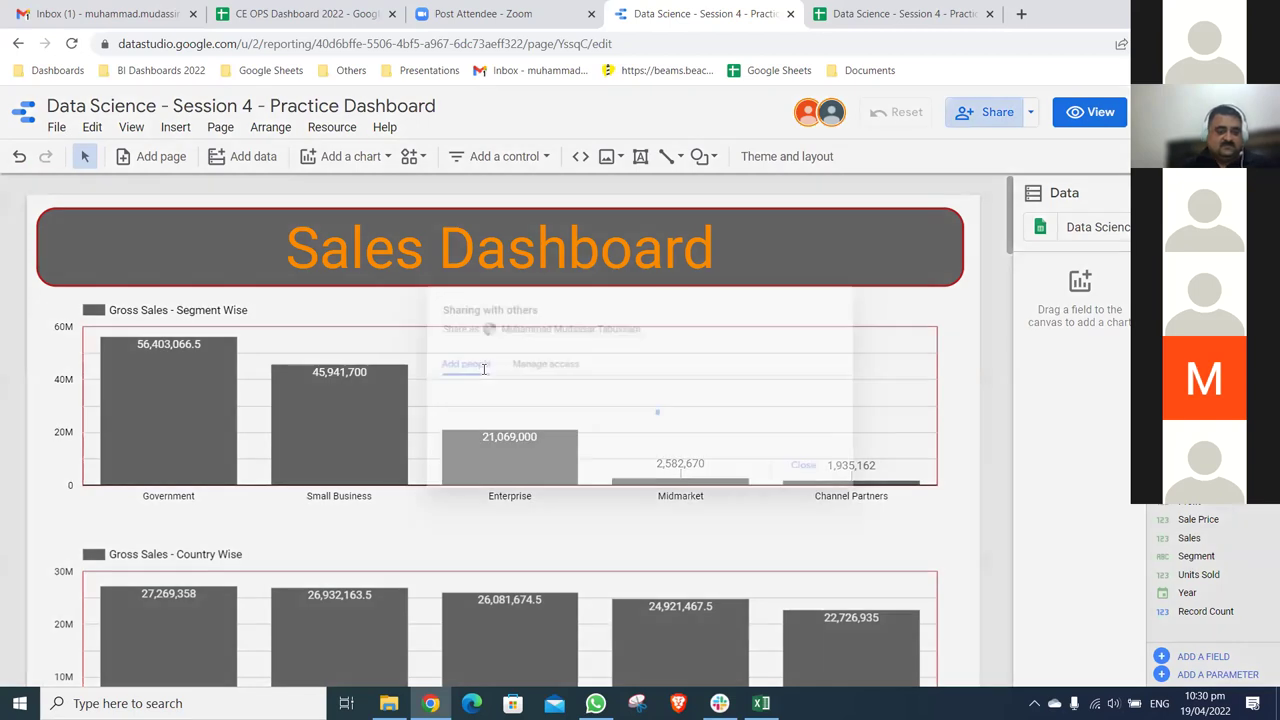
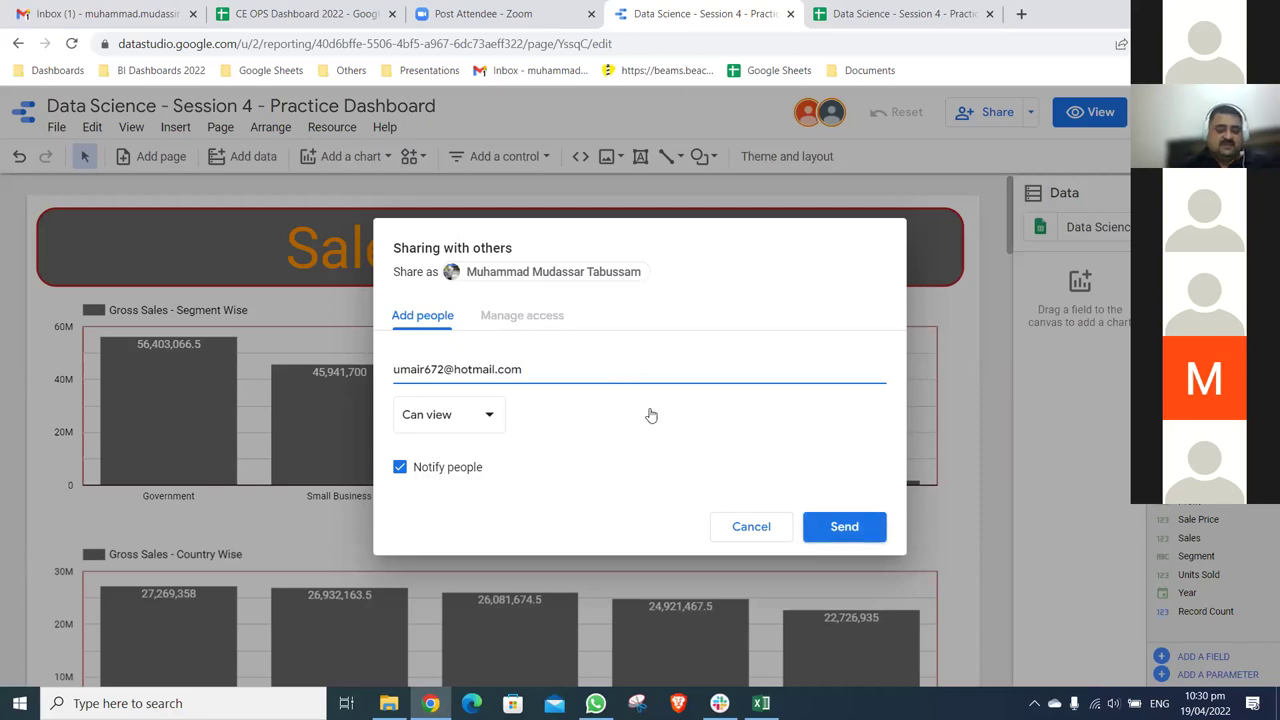
- Add two more recipients' e-mail addresses as viewers and send the invitations
{"action": "key", "text": "Return"}
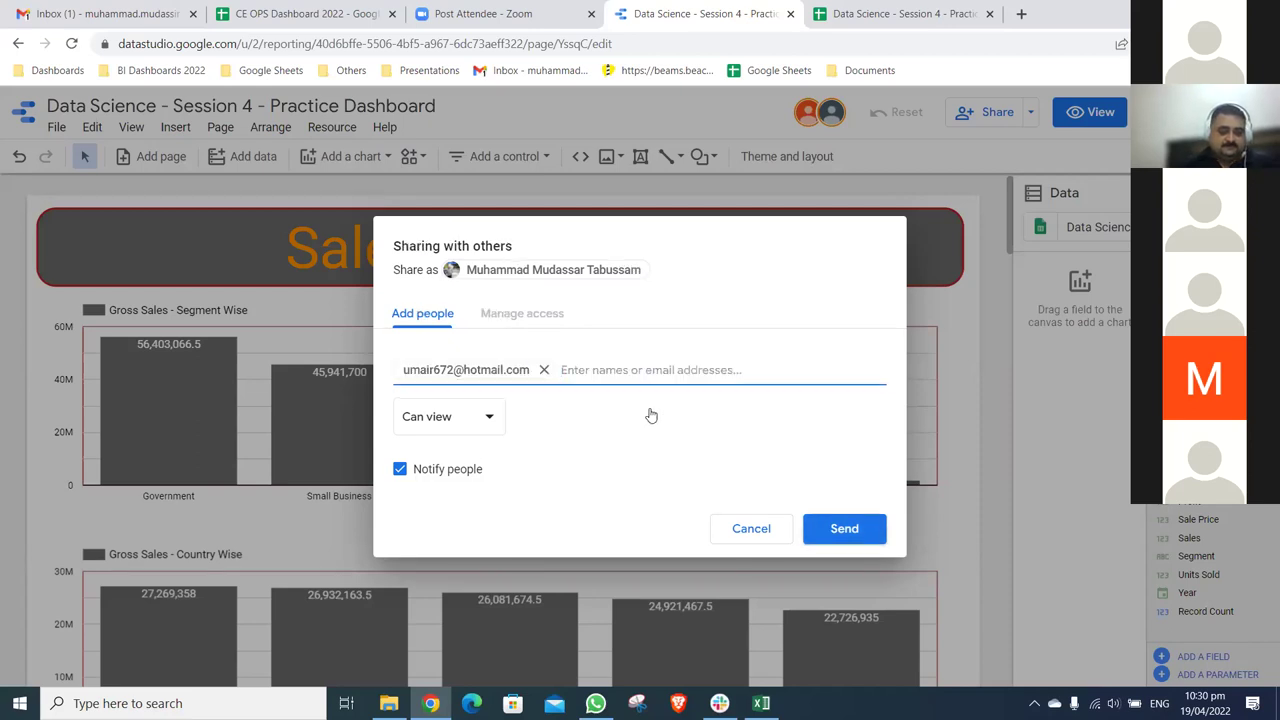
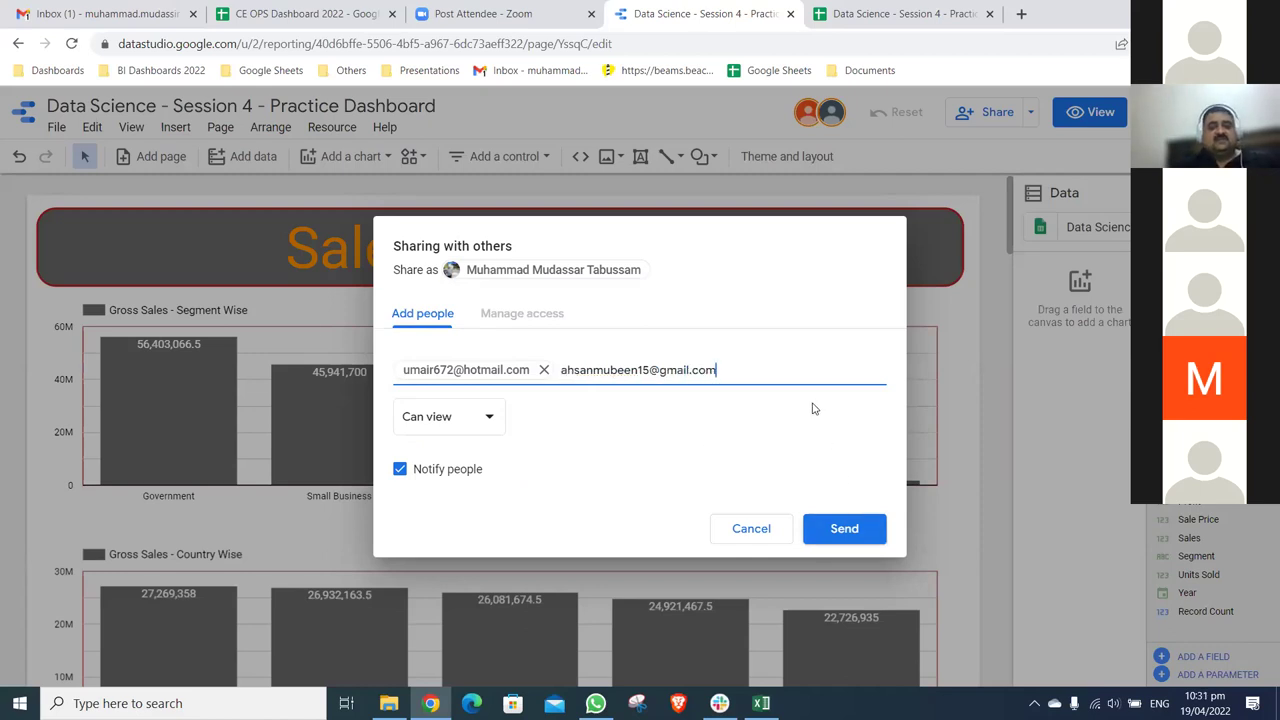
{"action": "key", "text": "Return"}
{"action": "left_click", "coordinate": [858, 528]}
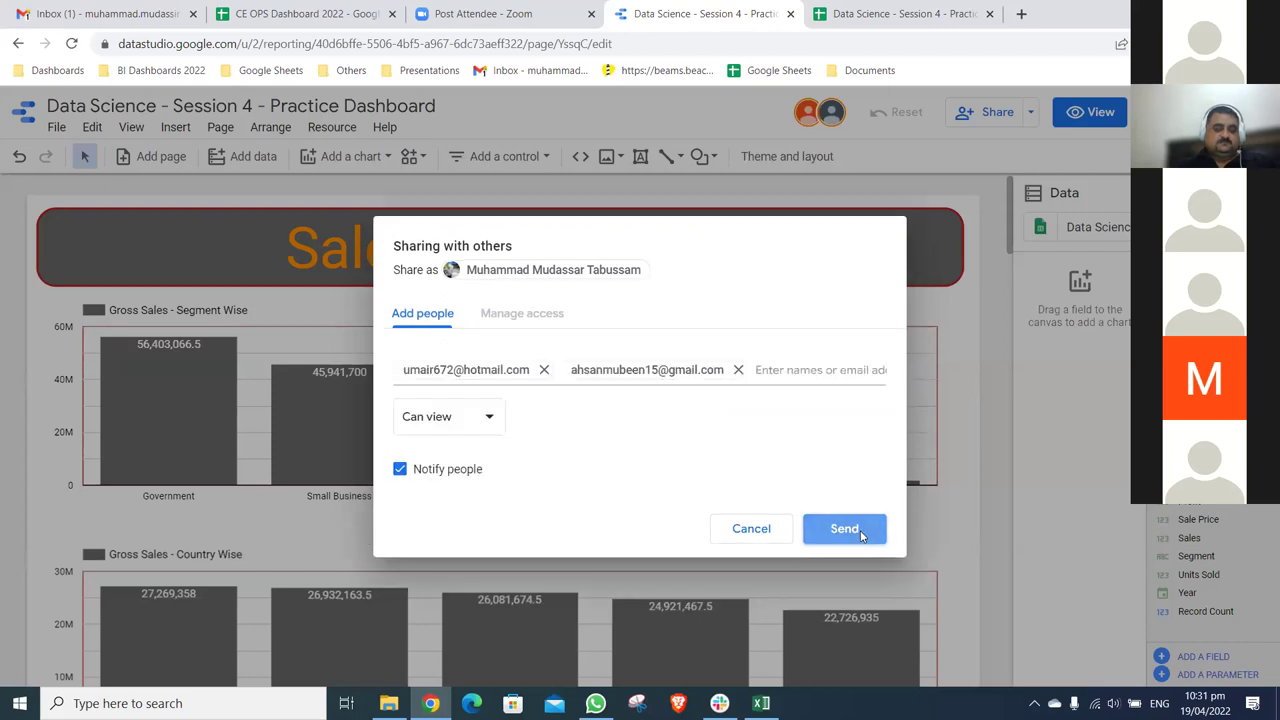
{"action": "left_click", "coordinate": [860, 536]}
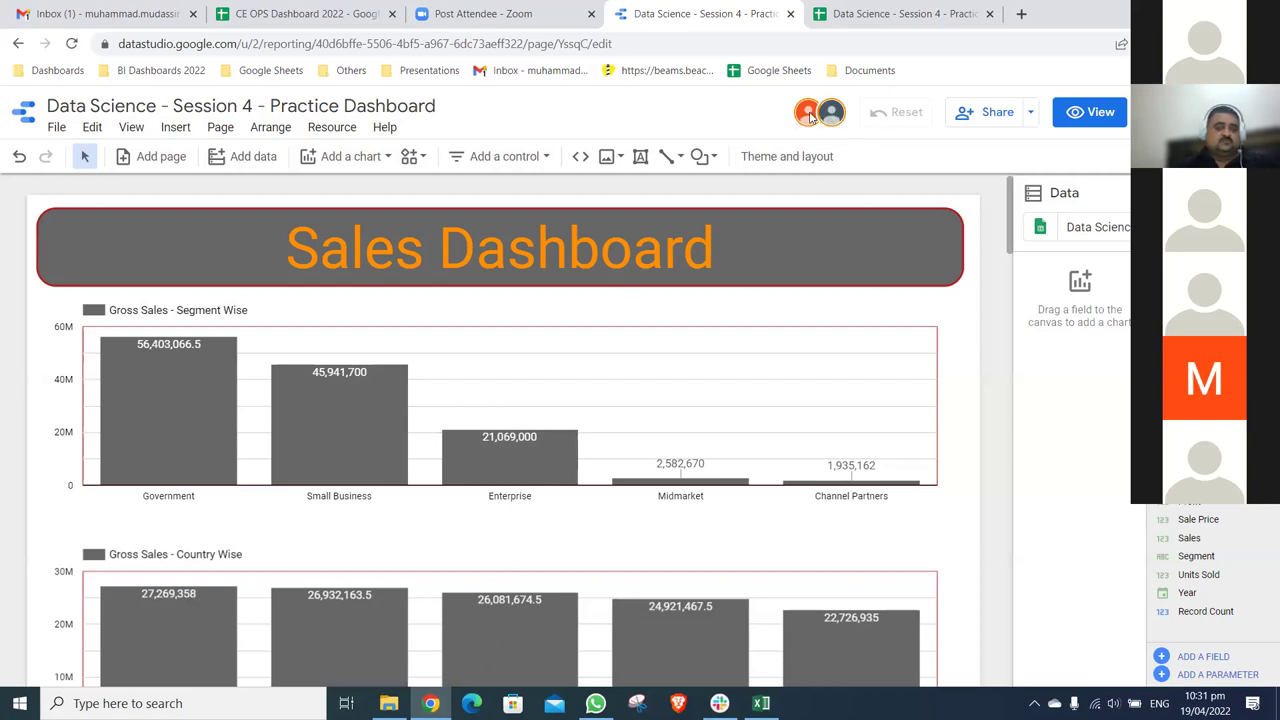
{"action": "left_click", "coordinate": [1012, 257]}
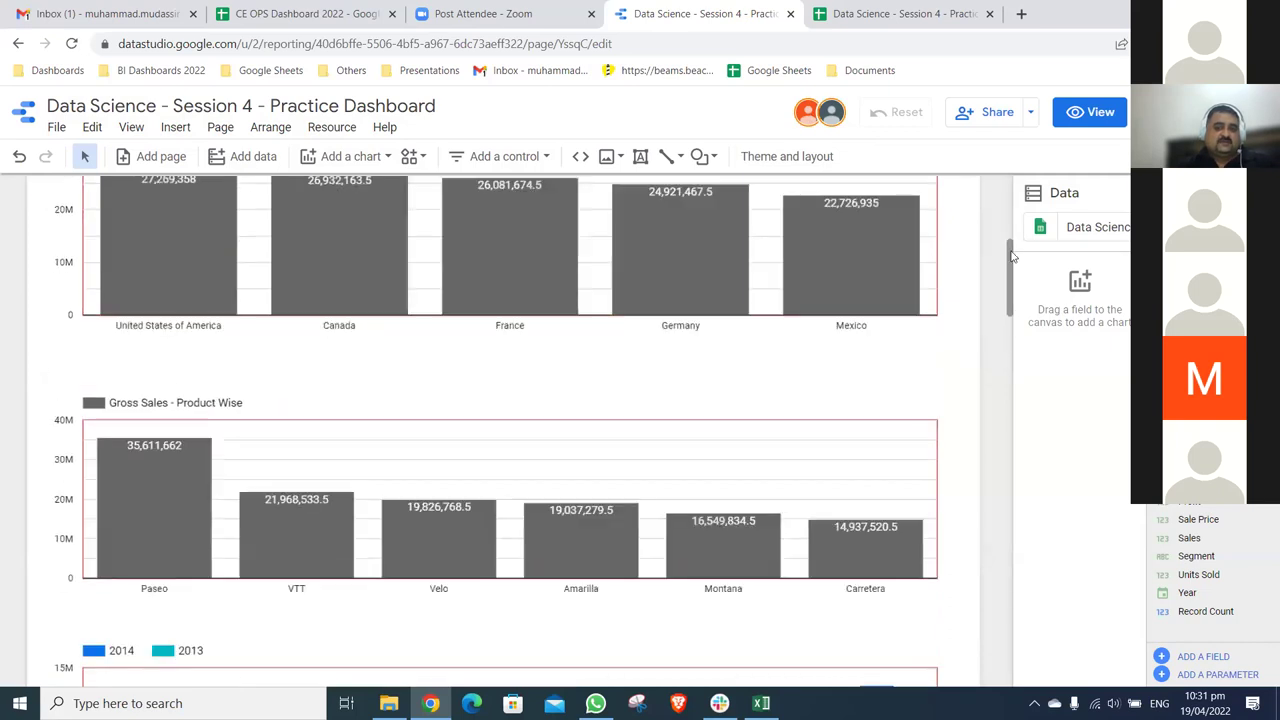
{"action": "scroll", "coordinate": [1011, 257], "scroll_direction": "down", "scroll_amount": 8}
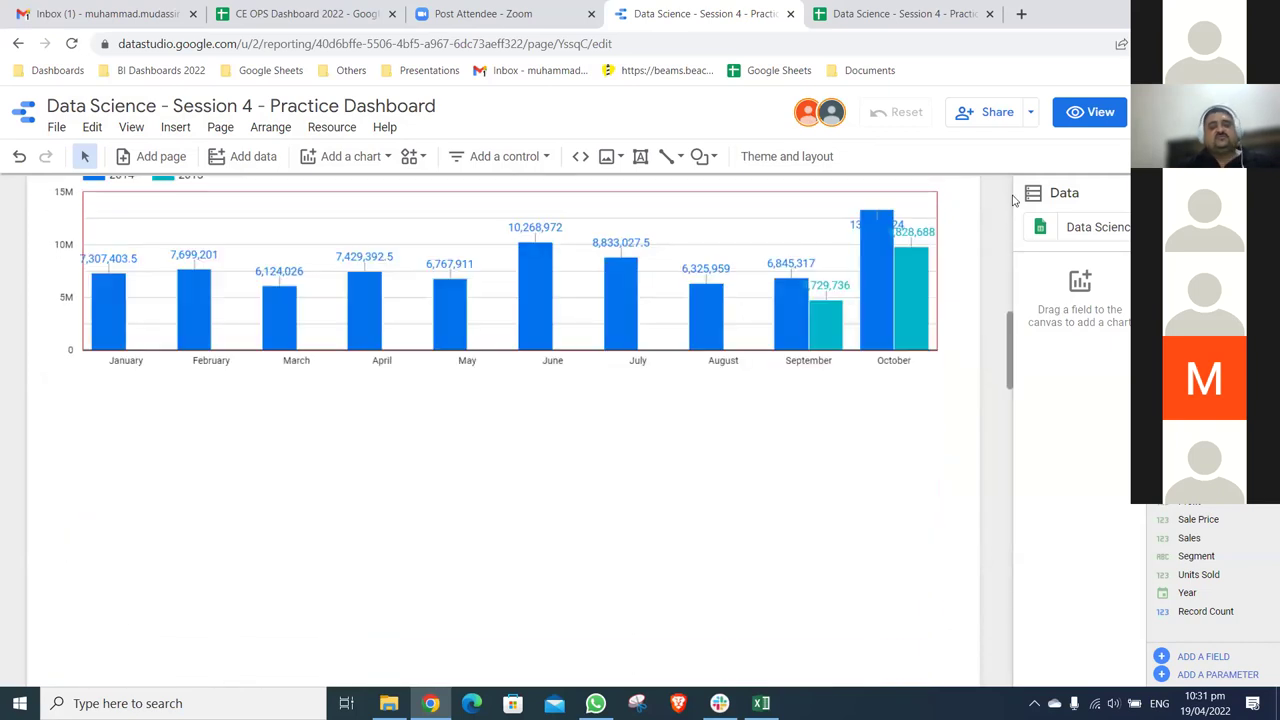
{"action": "scroll", "coordinate": [1013, 200], "scroll_direction": "up", "scroll_amount": 10}
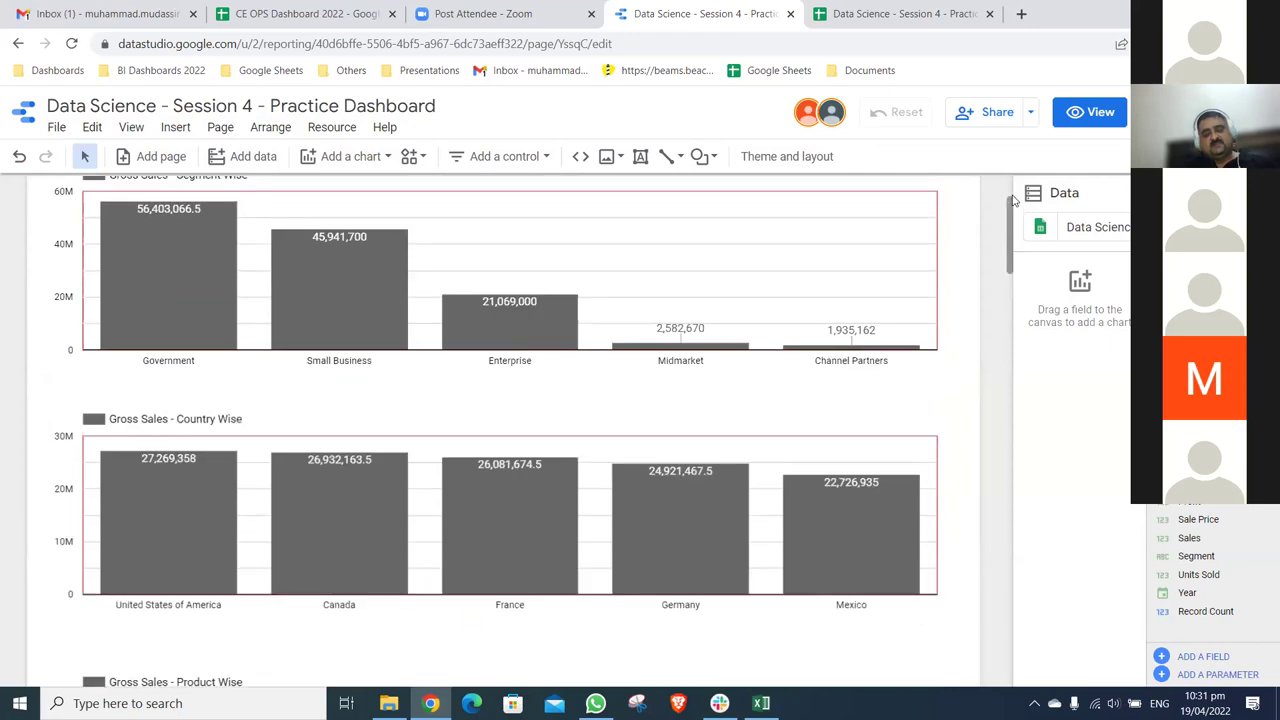
{"action": "scroll", "coordinate": [1013, 200], "scroll_direction": "down", "scroll_amount": 10}
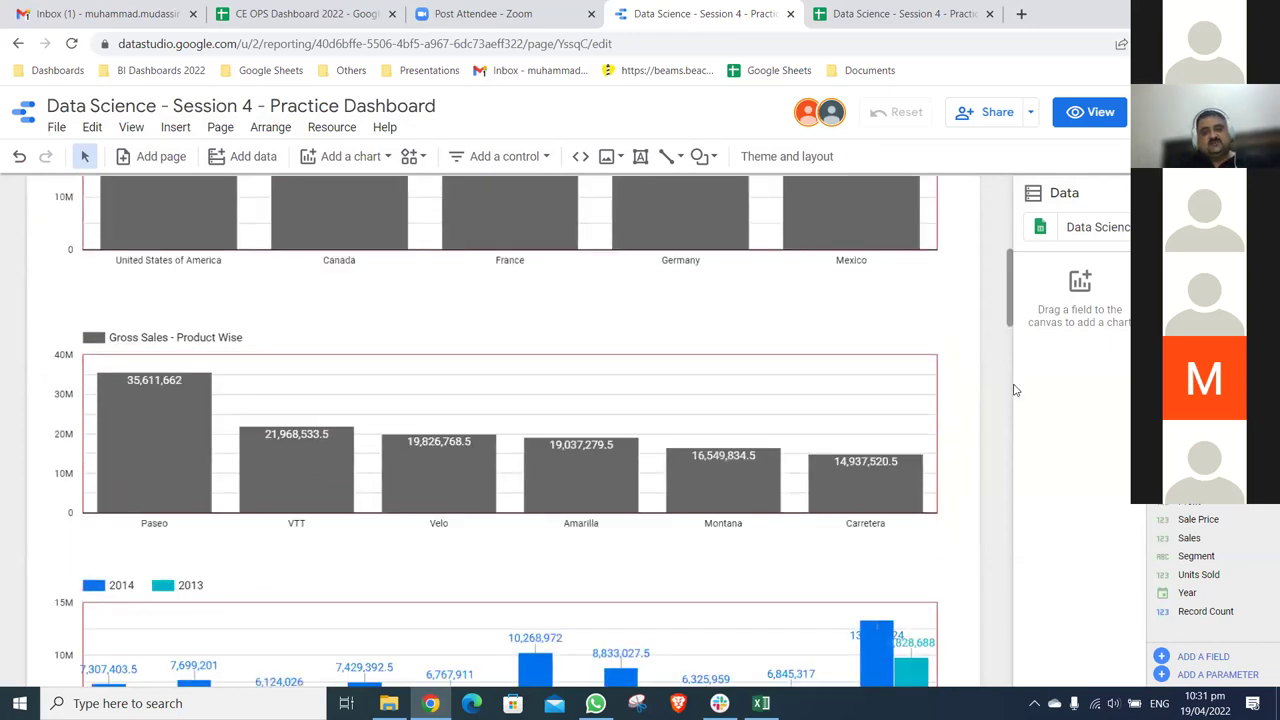
{"action": "scroll", "coordinate": [1015, 210], "scroll_direction": "up", "scroll_amount": 5}
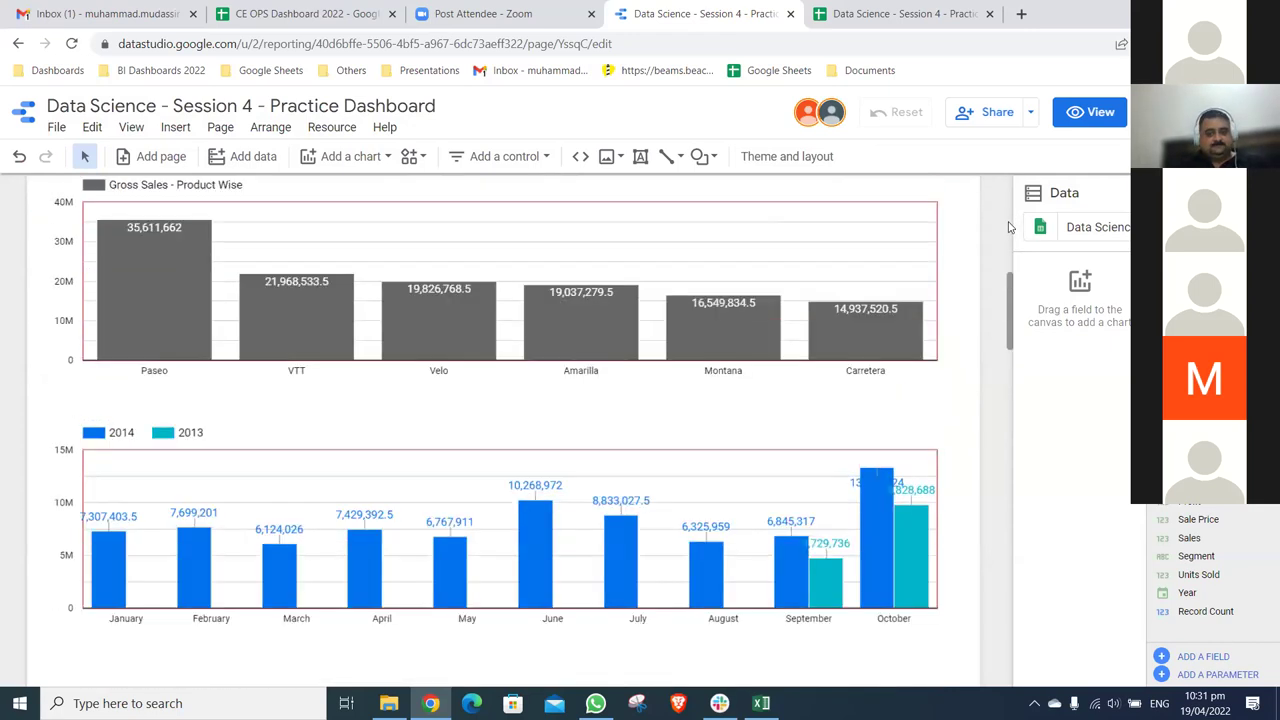
{"action": "scroll", "coordinate": [1010, 207], "scroll_direction": "up", "scroll_amount": 5}
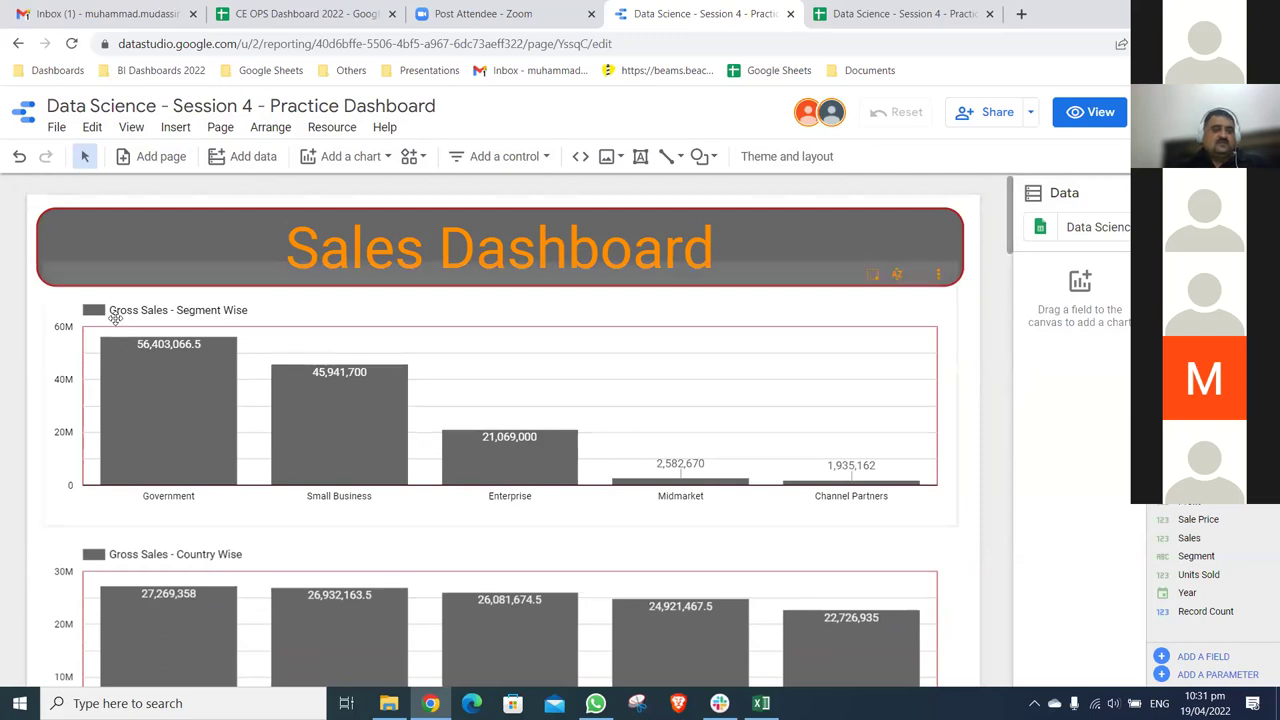
{"action": "left_click", "coordinate": [506, 316]}
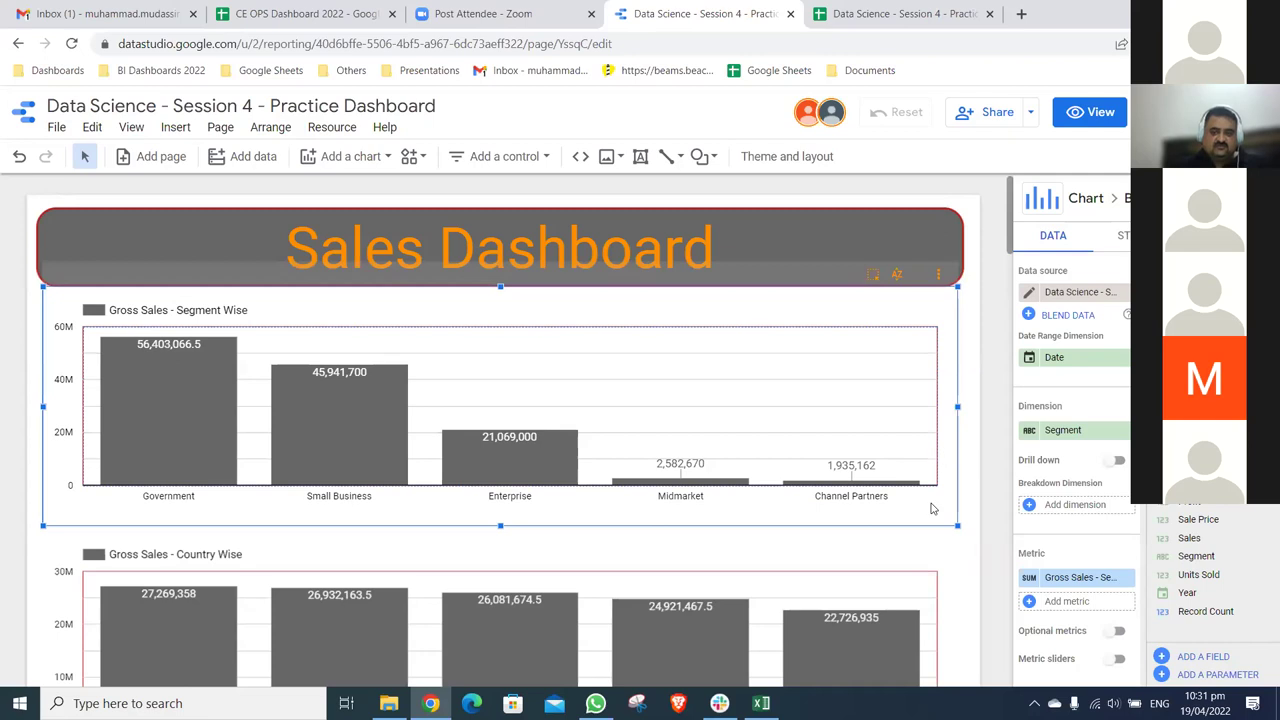
- Nudge the monthly-by-year chart further down the page
{"action": "scroll", "coordinate": [930, 509], "scroll_direction": "down", "scroll_amount": 3}
{"action": "left_click", "coordinate": [926, 300]}
{"action": "left_click", "coordinate": [926, 540], "text": "shift"}
{"action": "scroll", "coordinate": [926, 294], "scroll_direction": "down", "scroll_amount": 2}
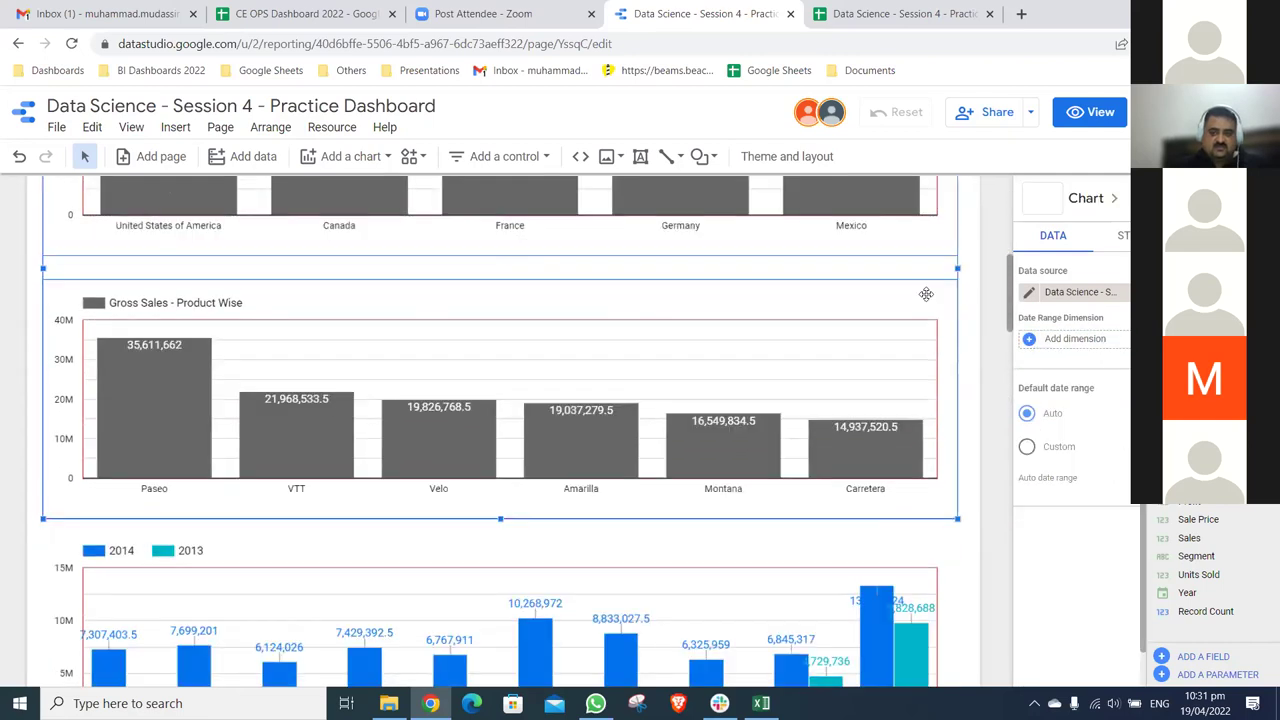
{"action": "scroll", "coordinate": [935, 268], "scroll_direction": "down", "scroll_amount": 1}
{"action": "scroll", "coordinate": [943, 267], "scroll_direction": "down", "scroll_amount": 4}
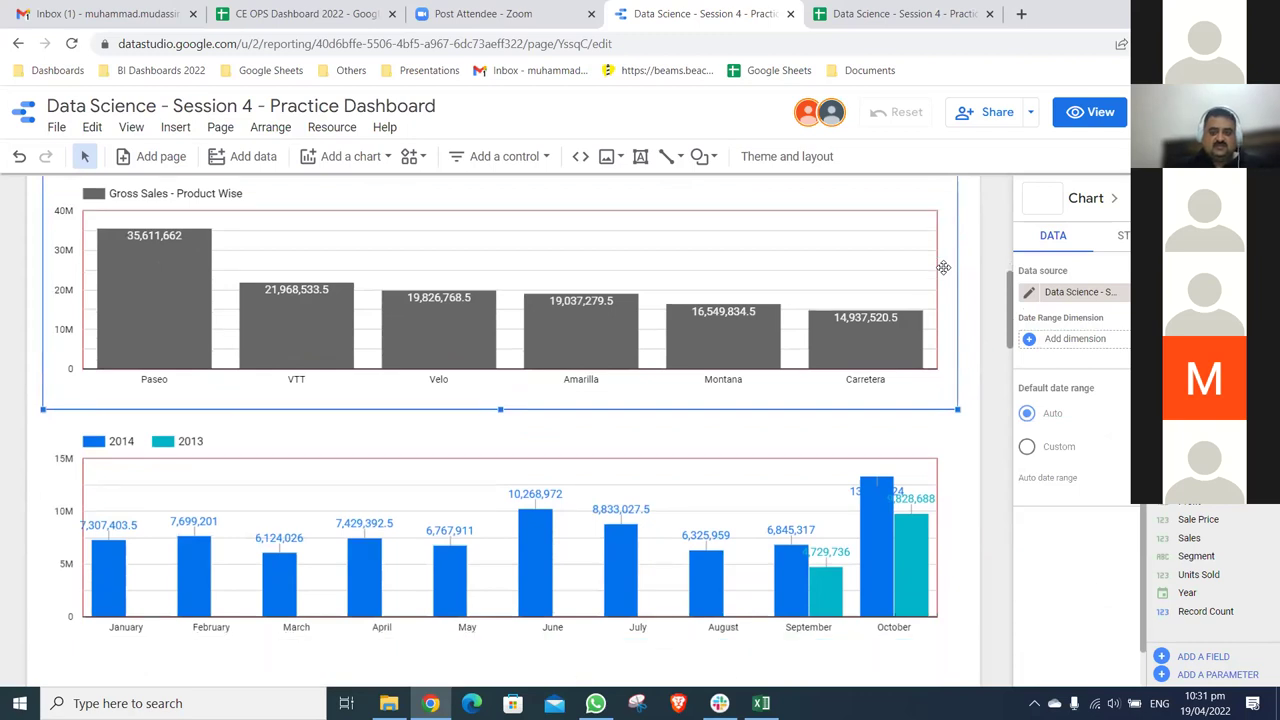
{"action": "left_click", "coordinate": [943, 267]}
{"action": "scroll", "coordinate": [945, 267], "scroll_direction": "up", "scroll_amount": 5}
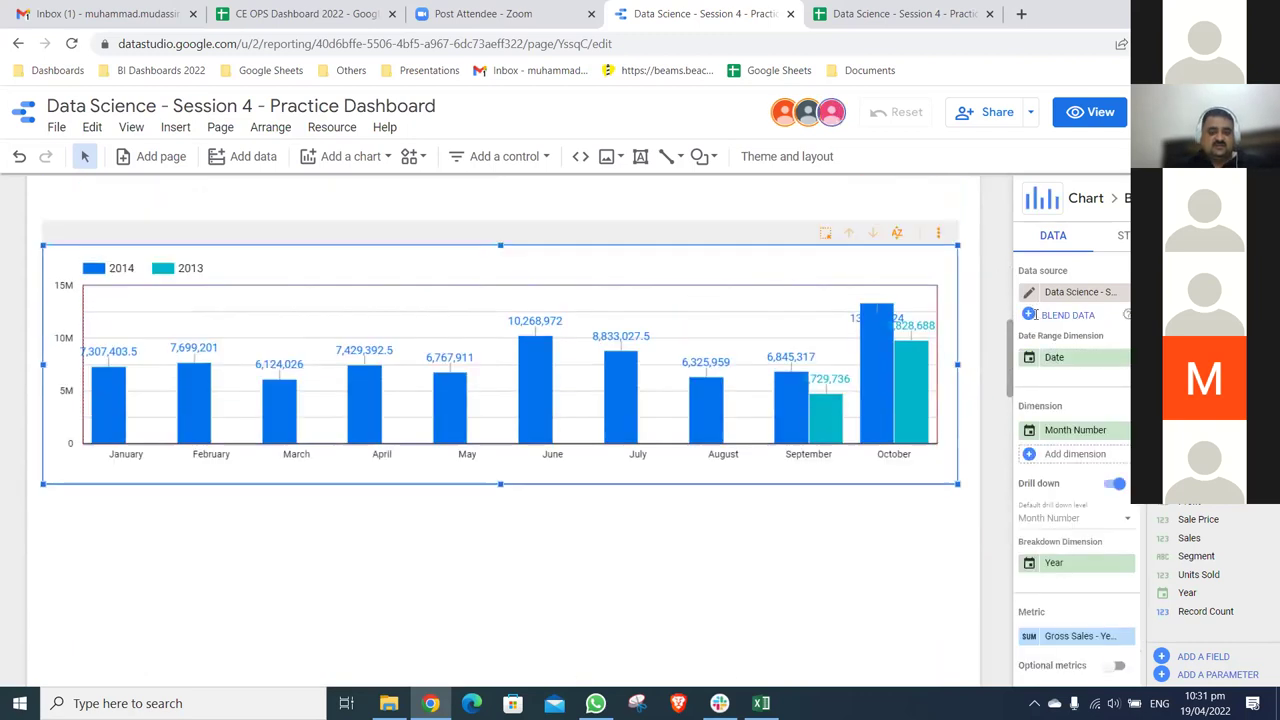
{"action": "scroll", "coordinate": [890, 190], "scroll_direction": "down", "scroll_amount": 3}
{"action": "scroll", "coordinate": [838, 117], "scroll_direction": "down", "scroll_amount": 2}
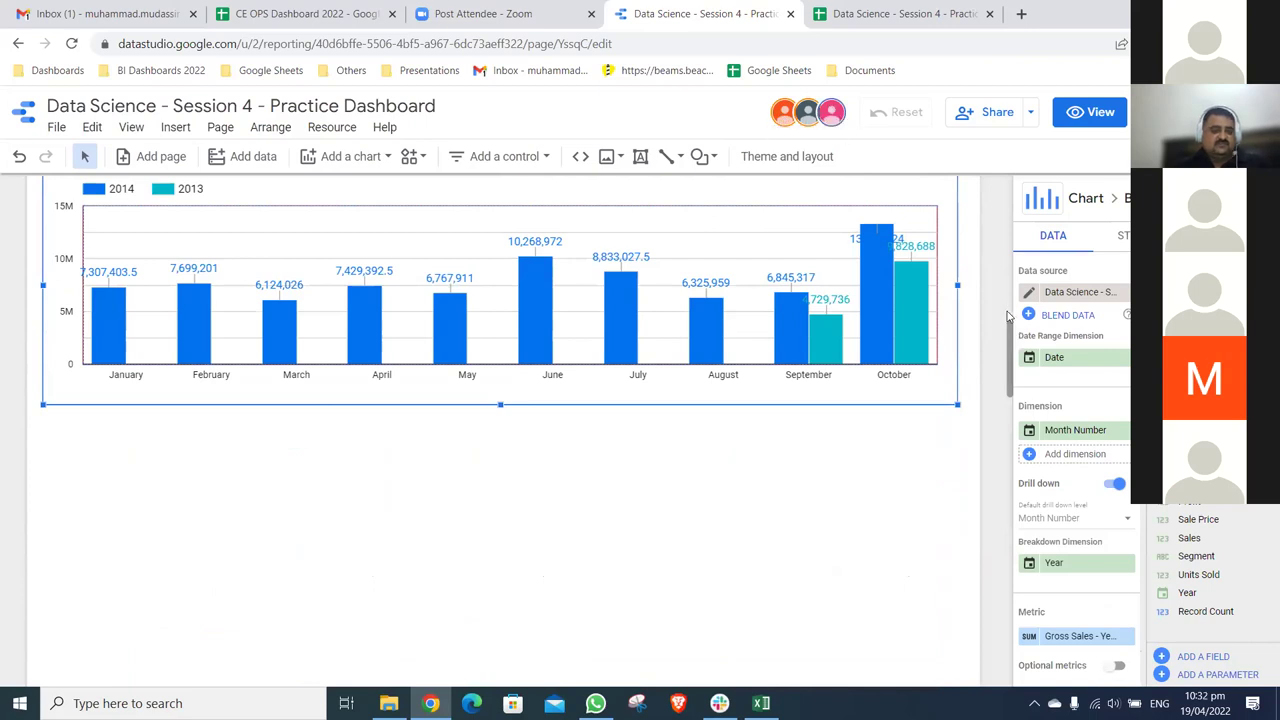
{"action": "scroll", "coordinate": [997, 283], "scroll_direction": "up", "scroll_amount": 2}
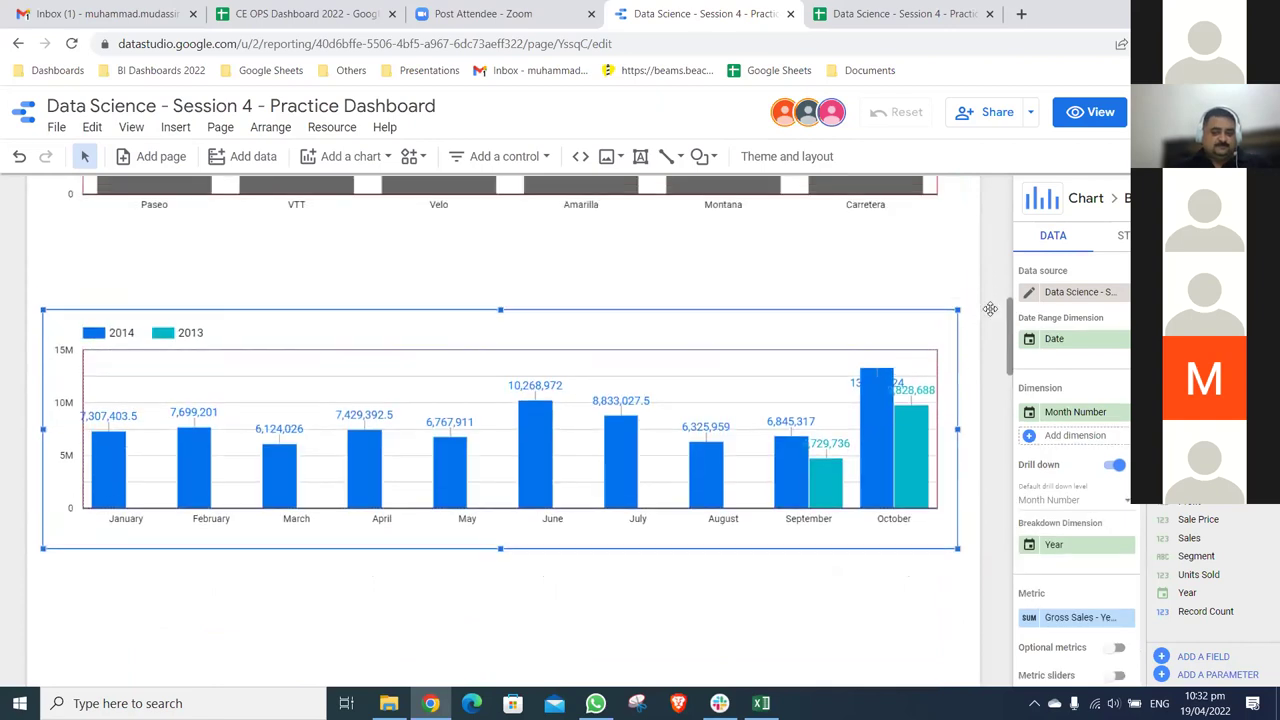
{"action": "key", "text": "shift+Down"}
{"action": "key", "text": "shift+Down"}
{"action": "key", "text": "shift+Down"}
{"action": "key", "text": "shift+Down"}
{"action": "key", "text": "shift+Down"}
{"action": "key", "text": "shift+Down"}
{"action": "key", "text": "shift+Down"}
{"action": "key", "text": "shift+Down"}
{"action": "key", "text": "shift+Down"}
{"action": "key", "text": "shift+Down"}
{"action": "key", "text": "shift+Down"}
{"action": "key", "text": "shift+Down"}
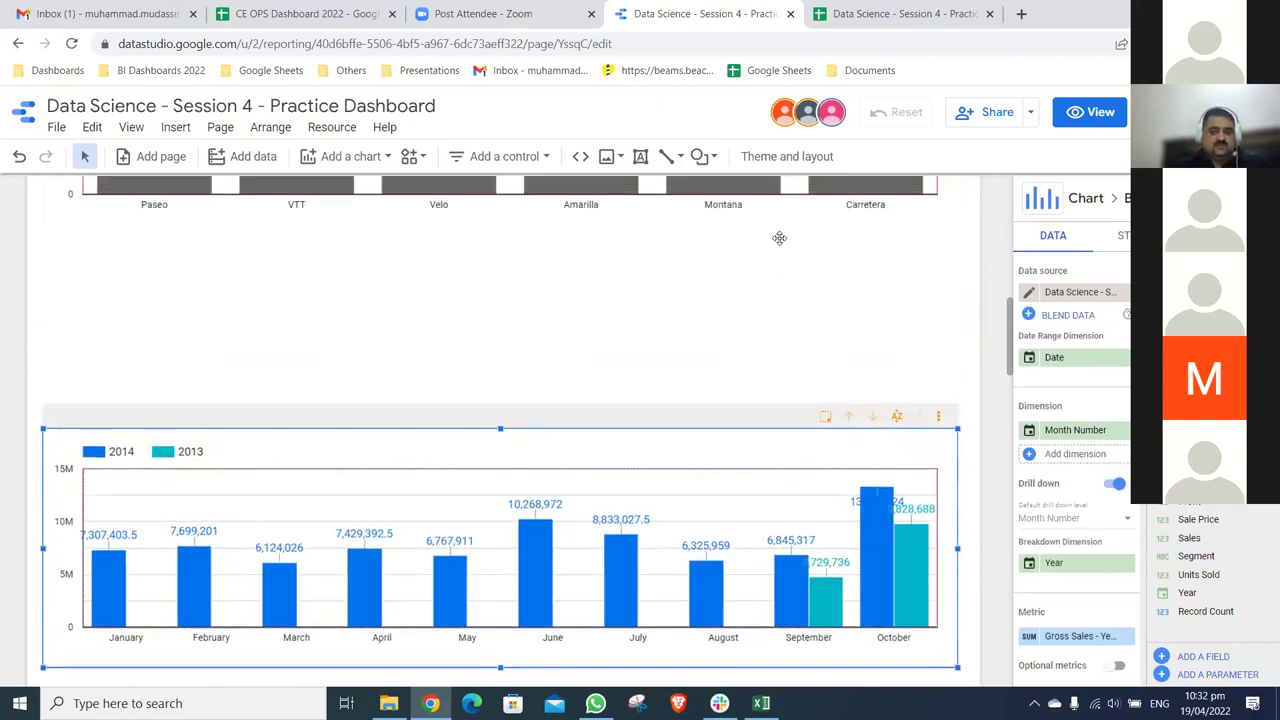
- Reposition the Product Wise chart and settle the Country Wise chart just above it
{"action": "left_click", "coordinate": [766, 197]}
{"action": "left_click", "coordinate": [766, 197]}
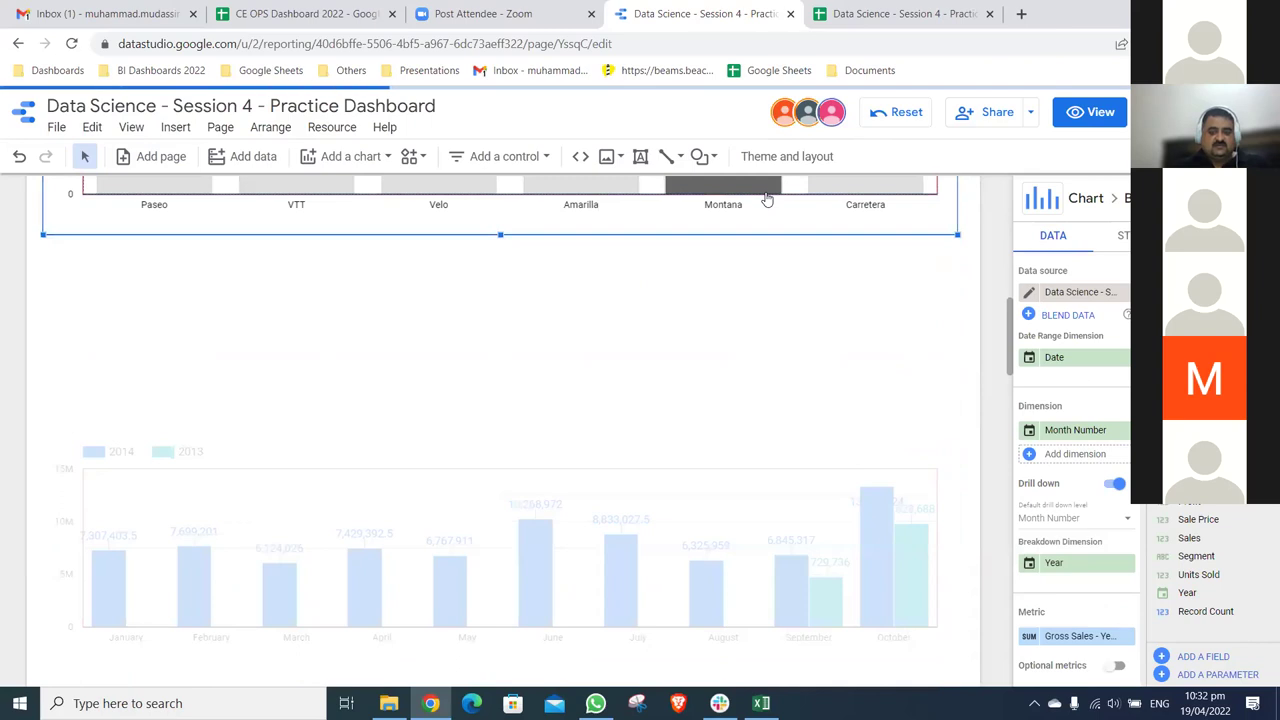
{"action": "left_click", "coordinate": [940, 208]}
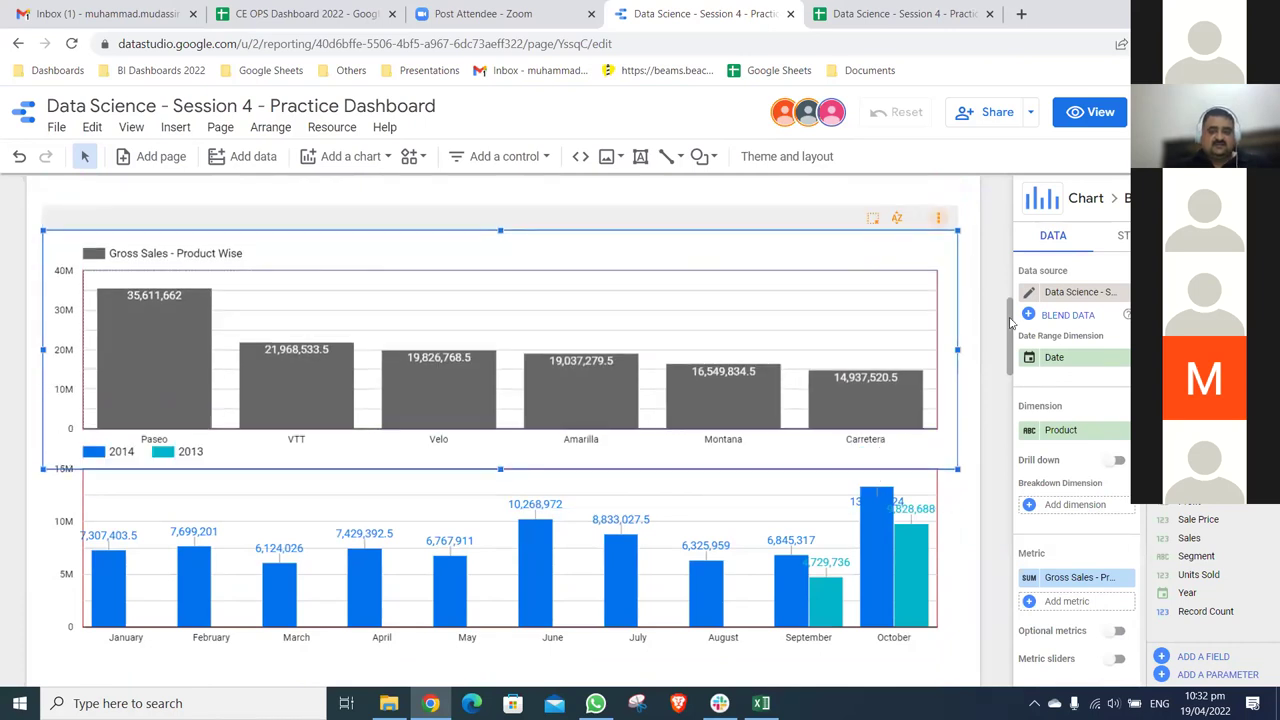
{"action": "scroll", "coordinate": [883, 183], "scroll_direction": "up", "scroll_amount": 3}
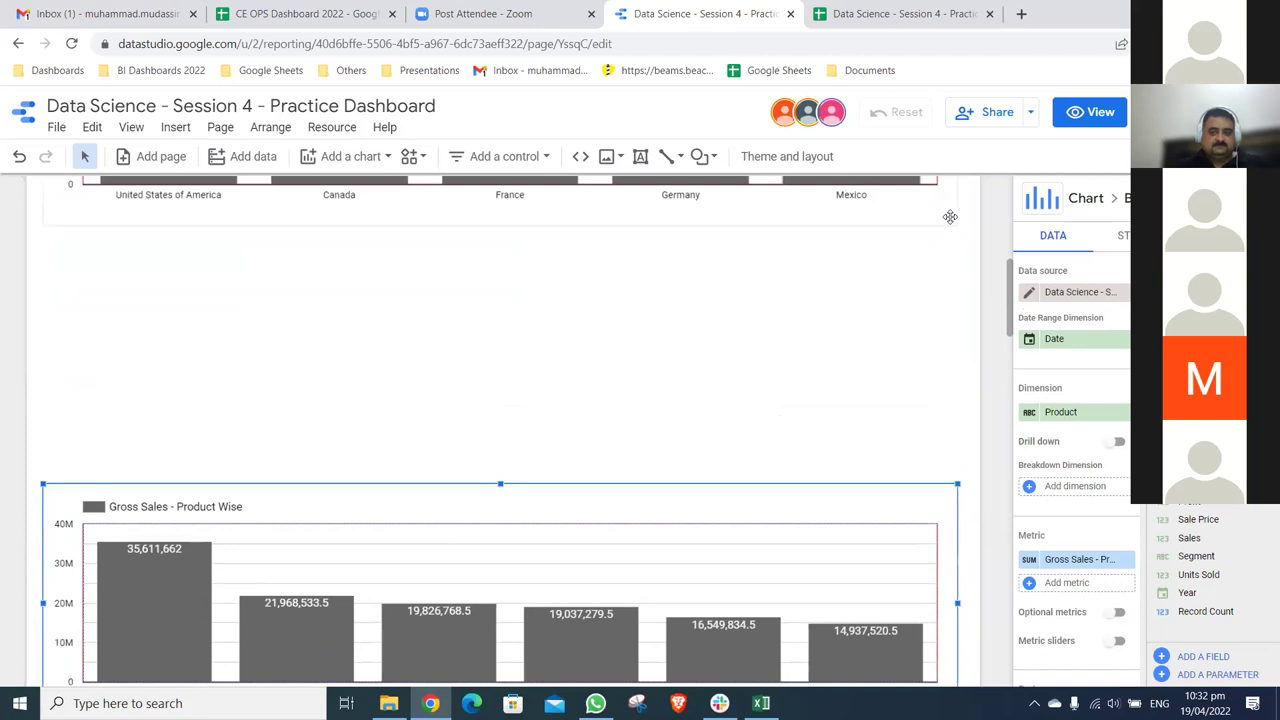
{"action": "left_click", "coordinate": [950, 216]}
{"action": "key", "text": "ctrl+z"}
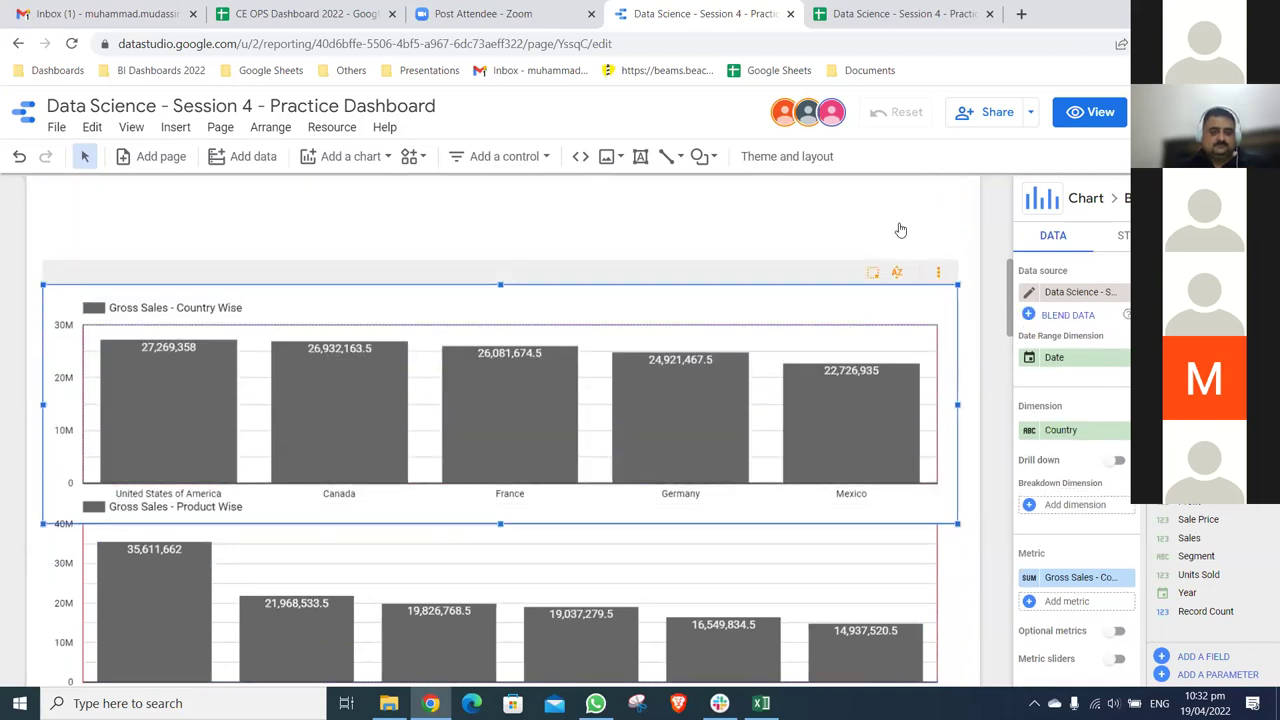
{"action": "key", "text": "ctrl+z"}
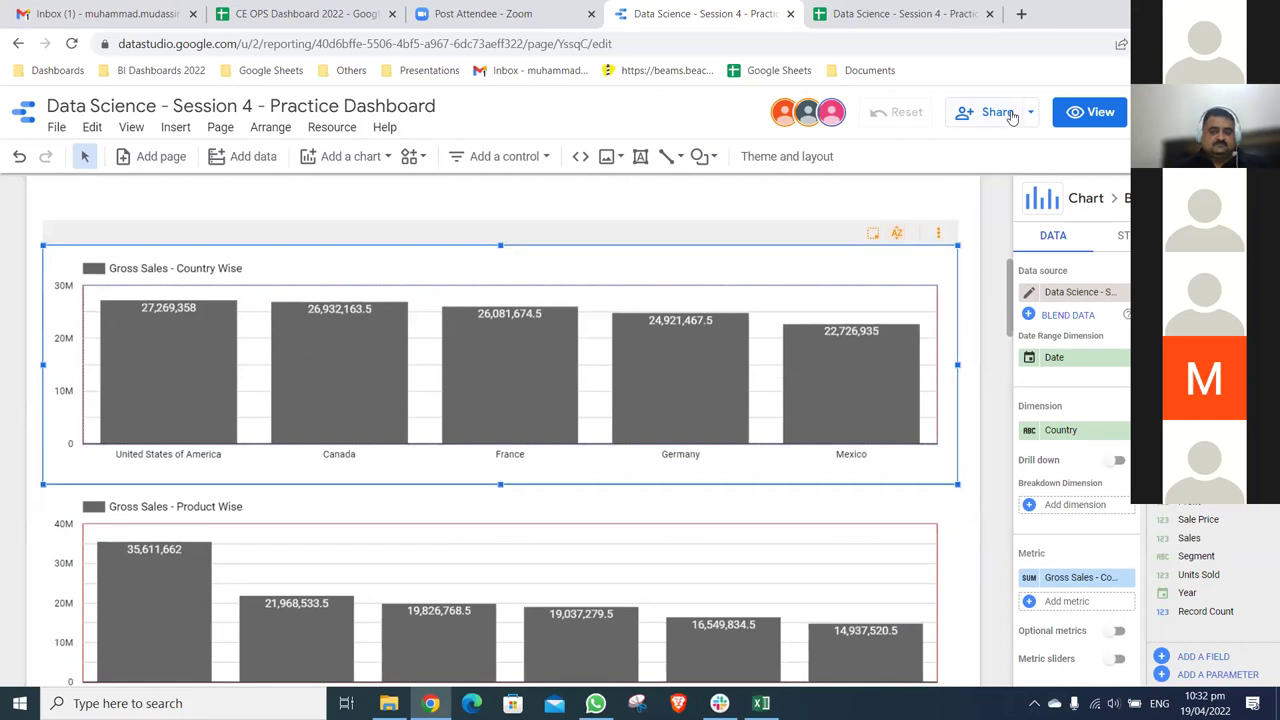
- In Manage access, prevent editors from changing access, save, and close the sharing dialog
{"action": "left_click", "coordinate": [1011, 116]}
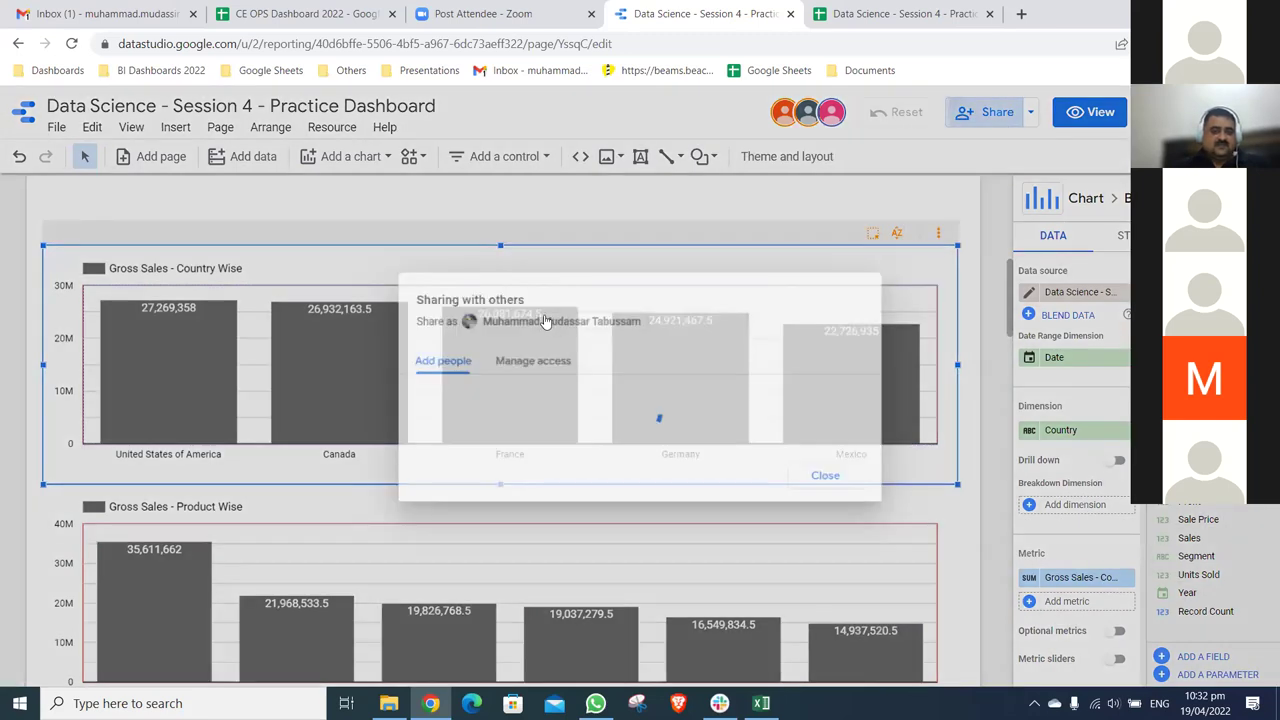
{"action": "left_click", "coordinate": [513, 314]}
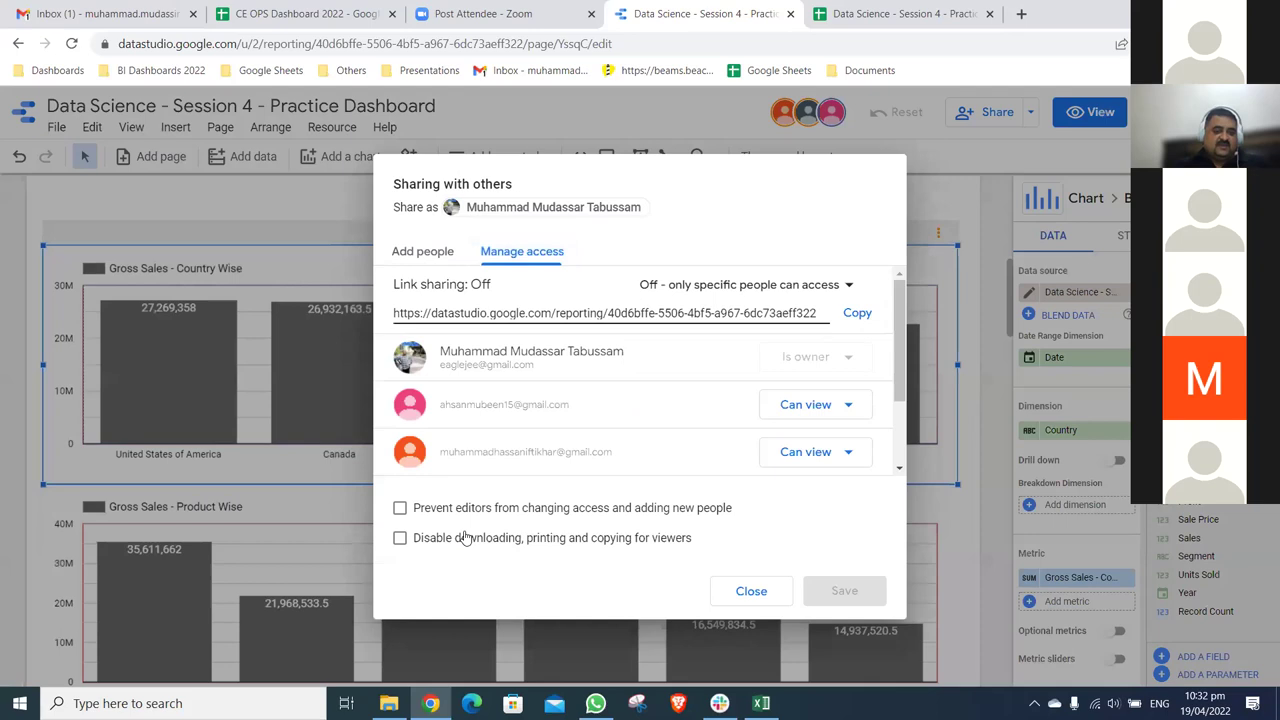
{"action": "left_click", "coordinate": [400, 508]}
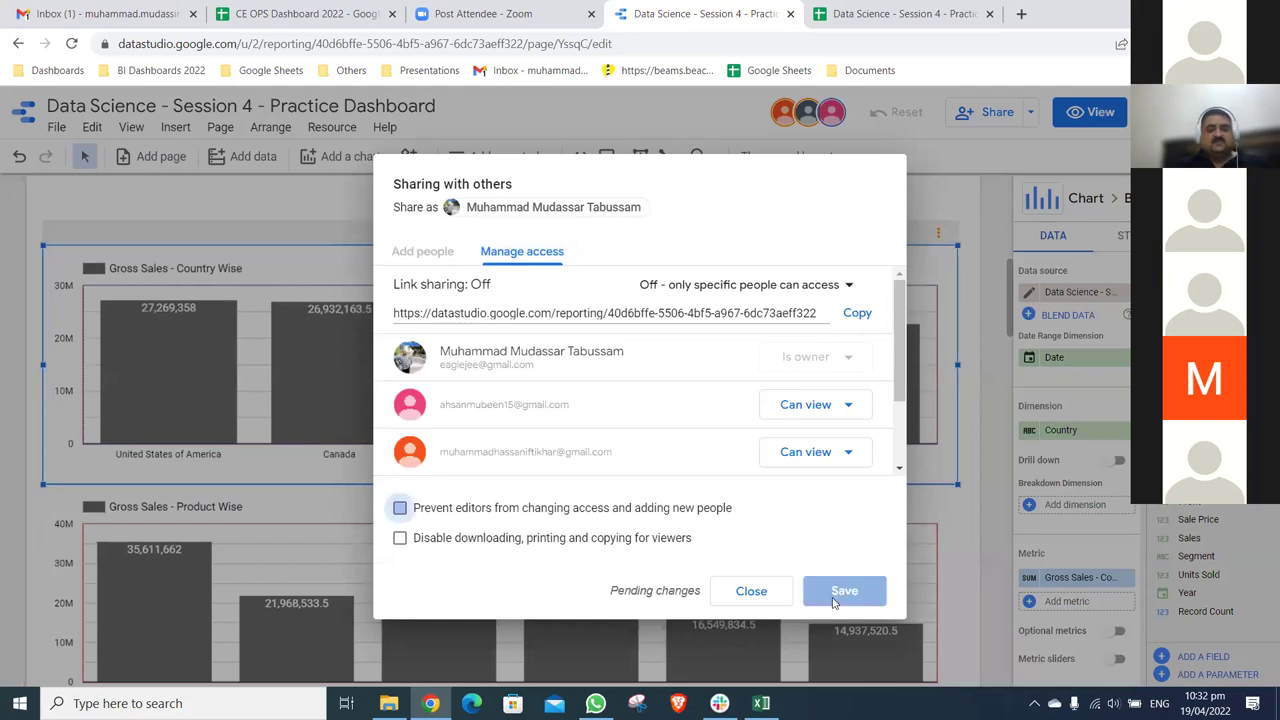
{"action": "left_click", "coordinate": [835, 592]}
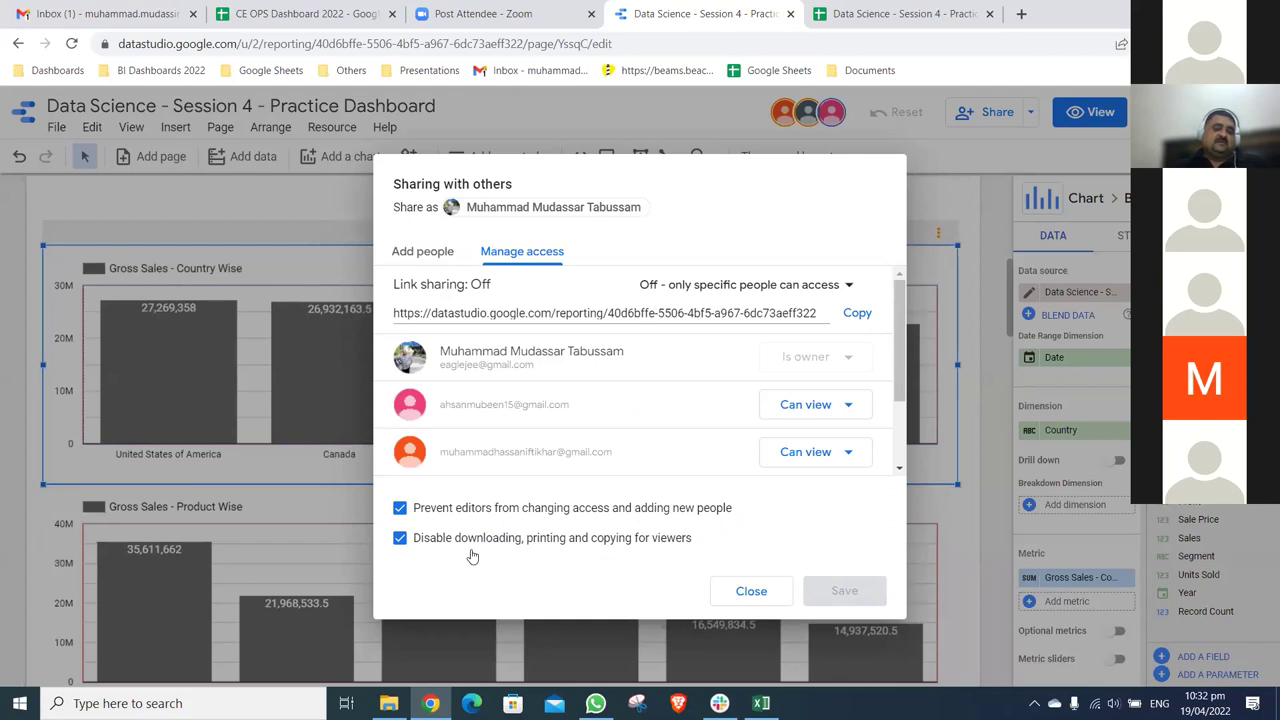
{"action": "left_click", "coordinate": [775, 591]}
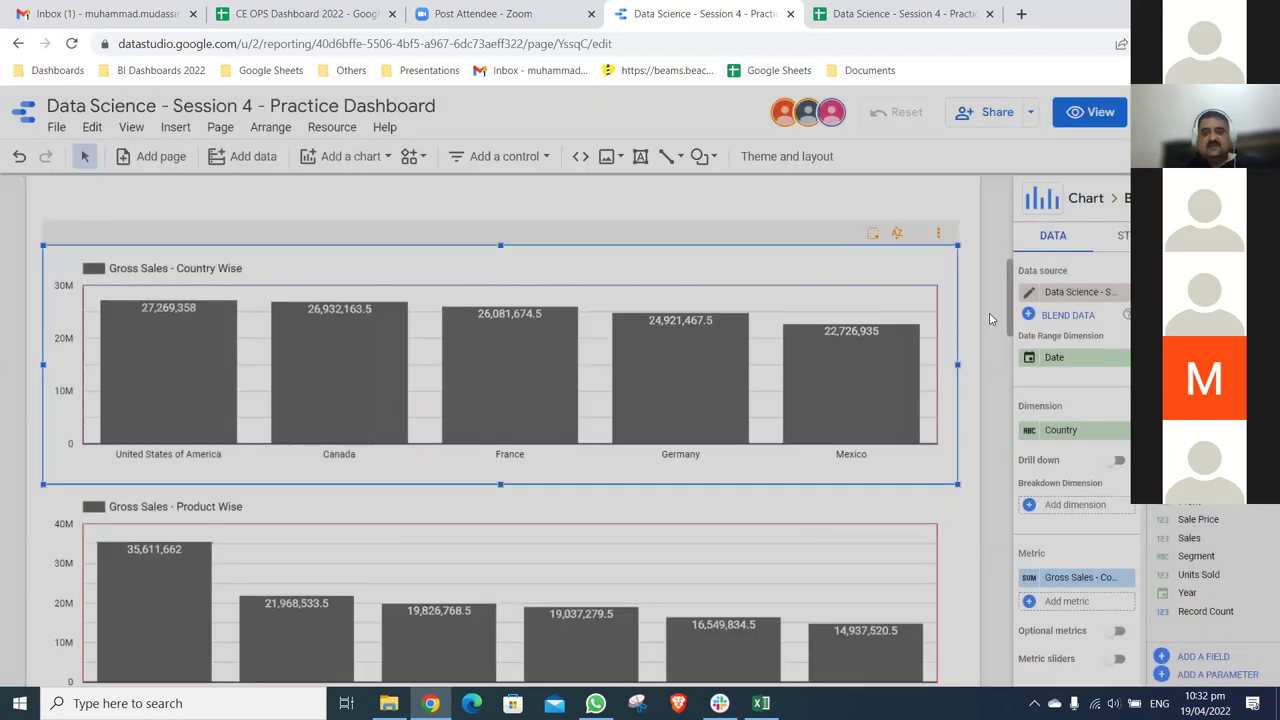
- Move the Segment Wise chart down below the title, then switch to the Google Sheets tab
{"action": "scroll", "coordinate": [948, 219], "scroll_direction": "up", "scroll_amount": 4}
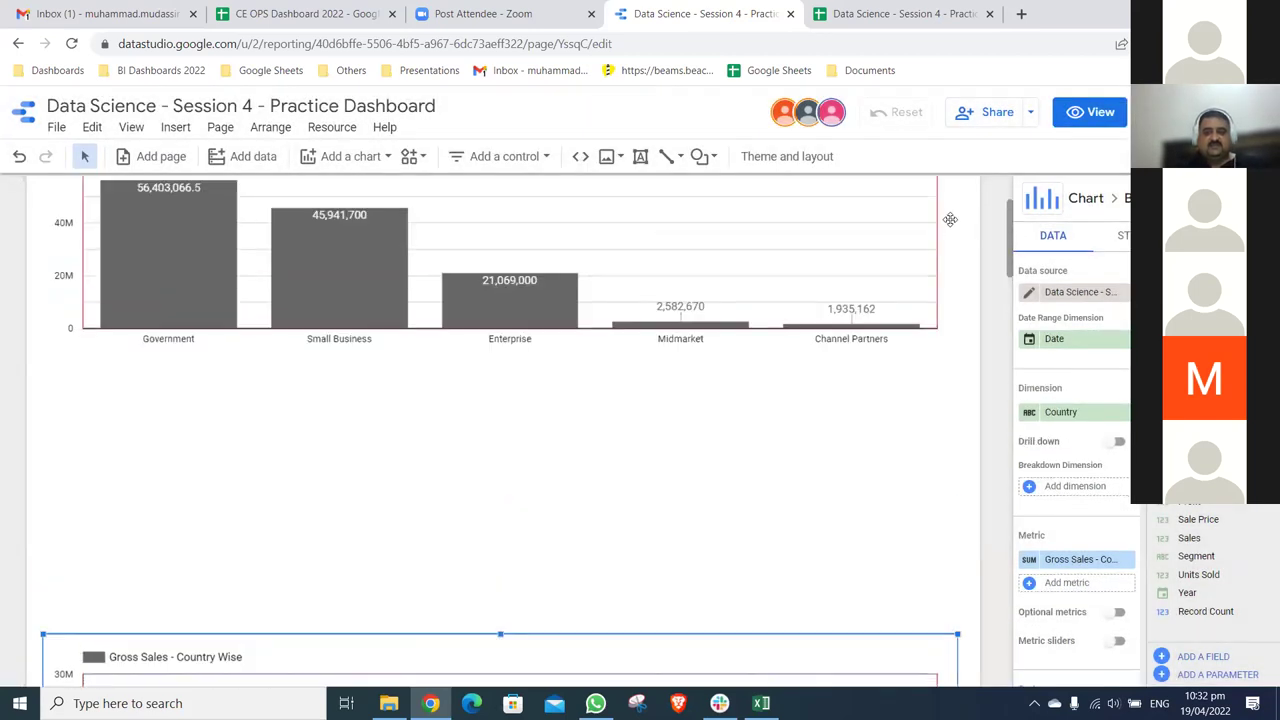
{"action": "left_click", "coordinate": [948, 219]}
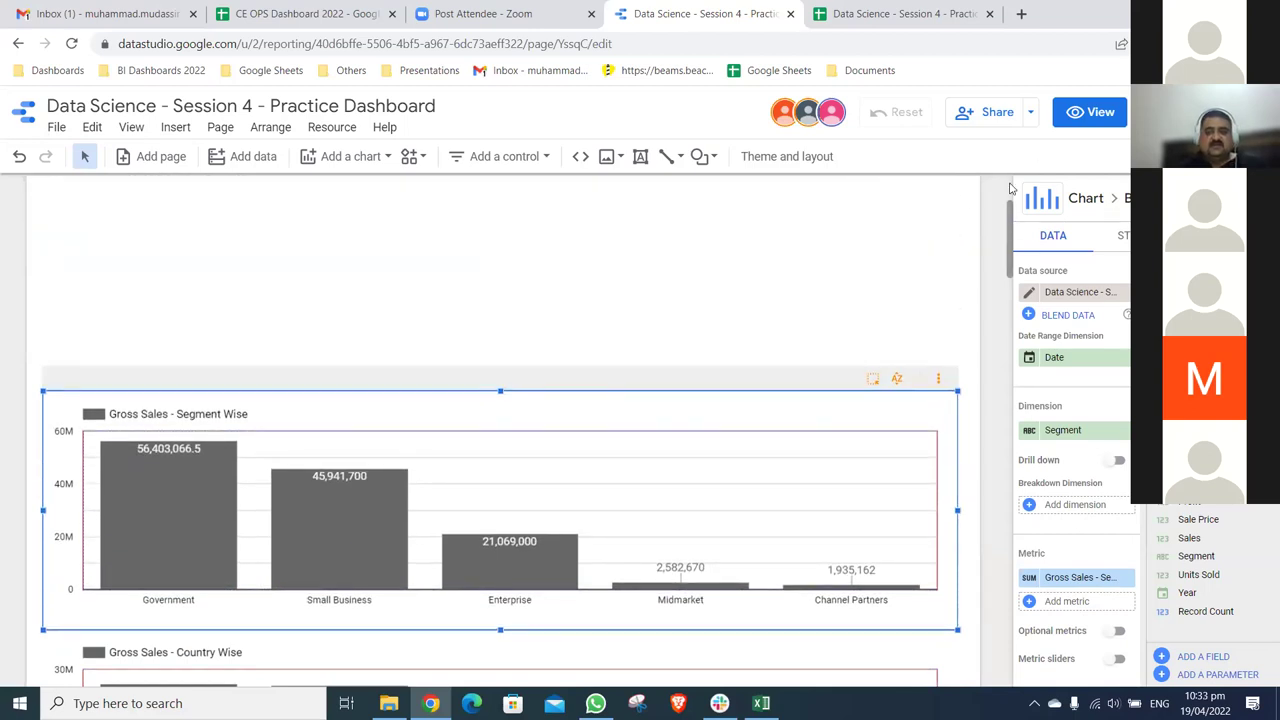
{"action": "scroll", "coordinate": [903, 249], "scroll_direction": "up", "scroll_amount": 2}
{"action": "left_click", "coordinate": [735, 360]}
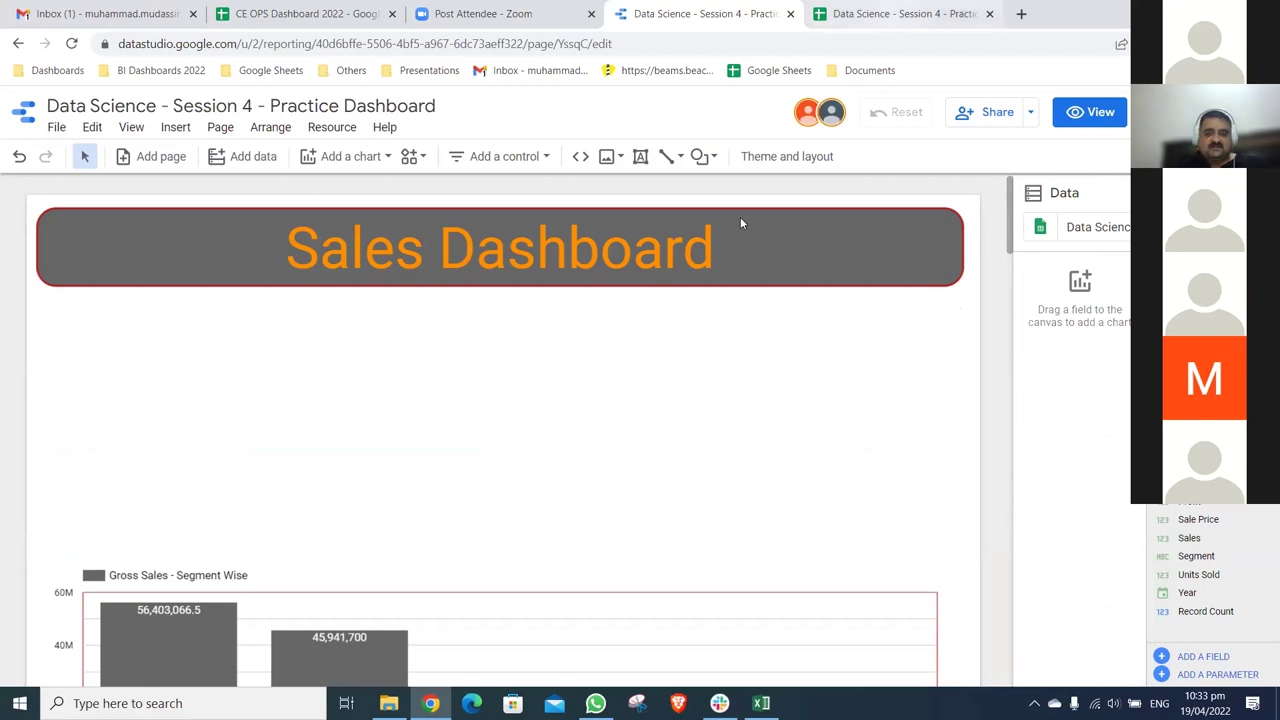
{"action": "key", "text": "ctrl+Tab"}
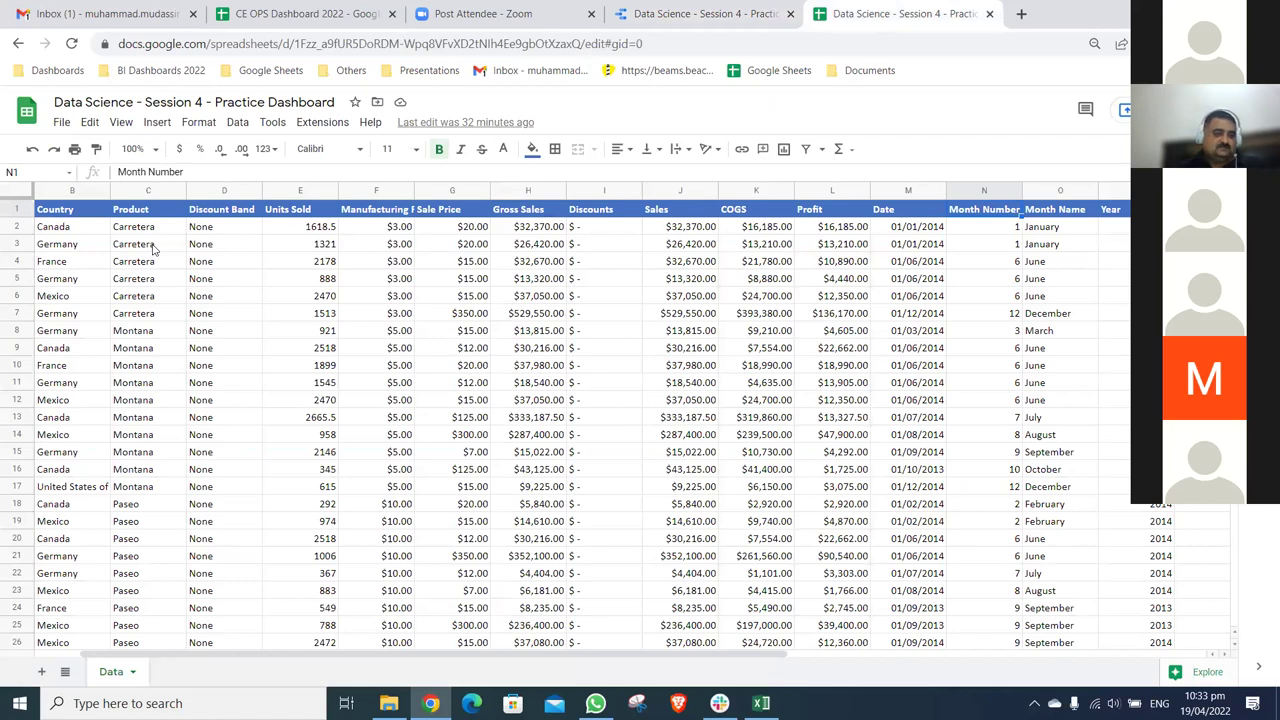
{"action": "left_click", "coordinate": [150, 247]}
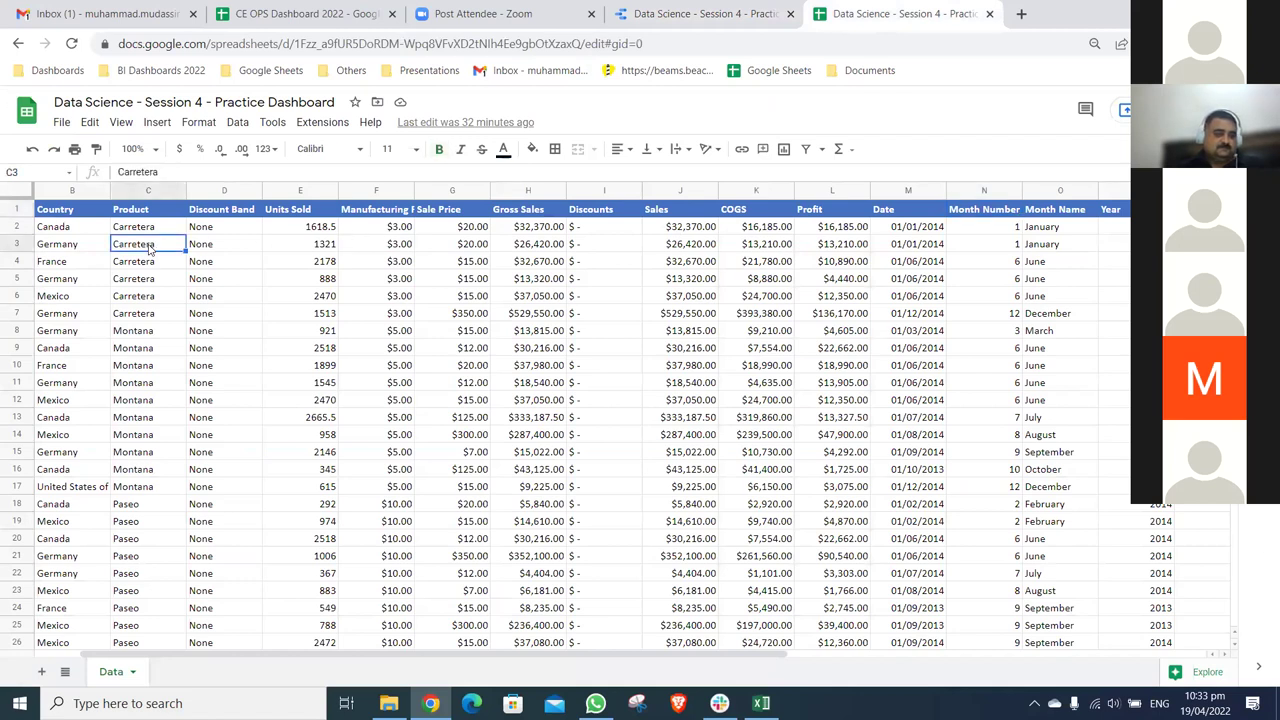
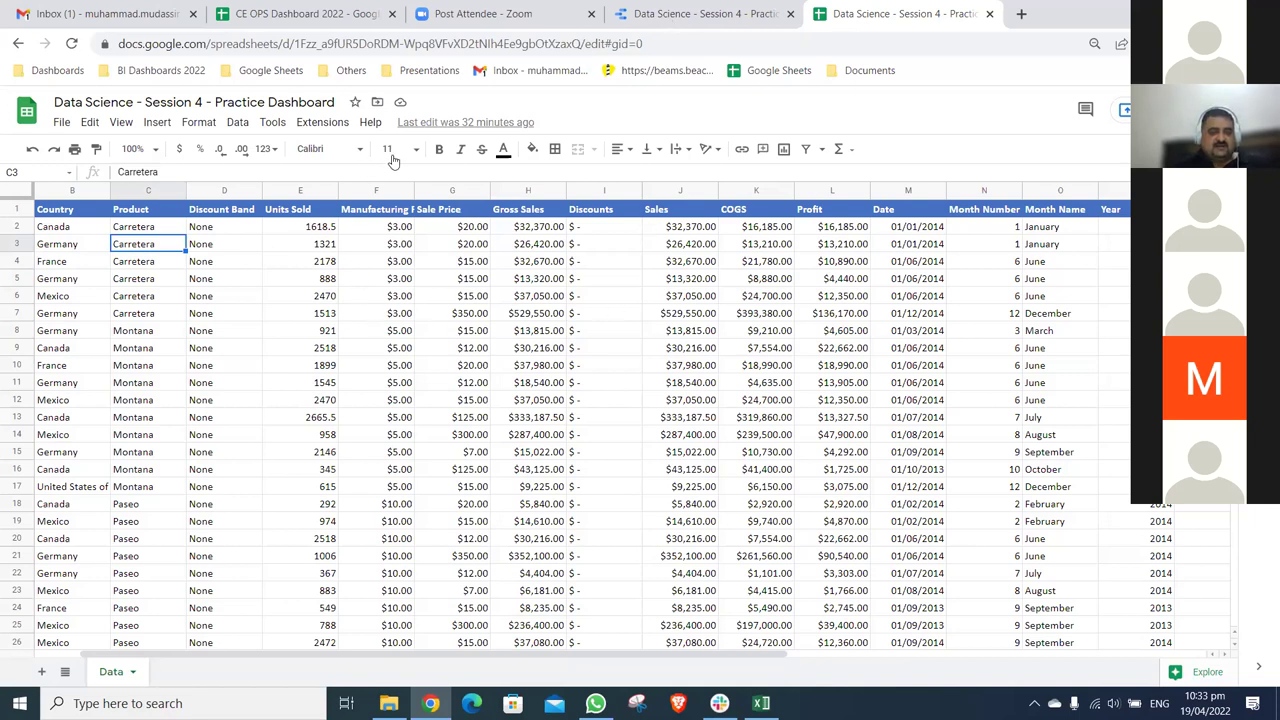
- Return to the Sales Dashboard report and pick a Drop-down list control to add
{"action": "key", "text": "ctrl+shift+Tab"}
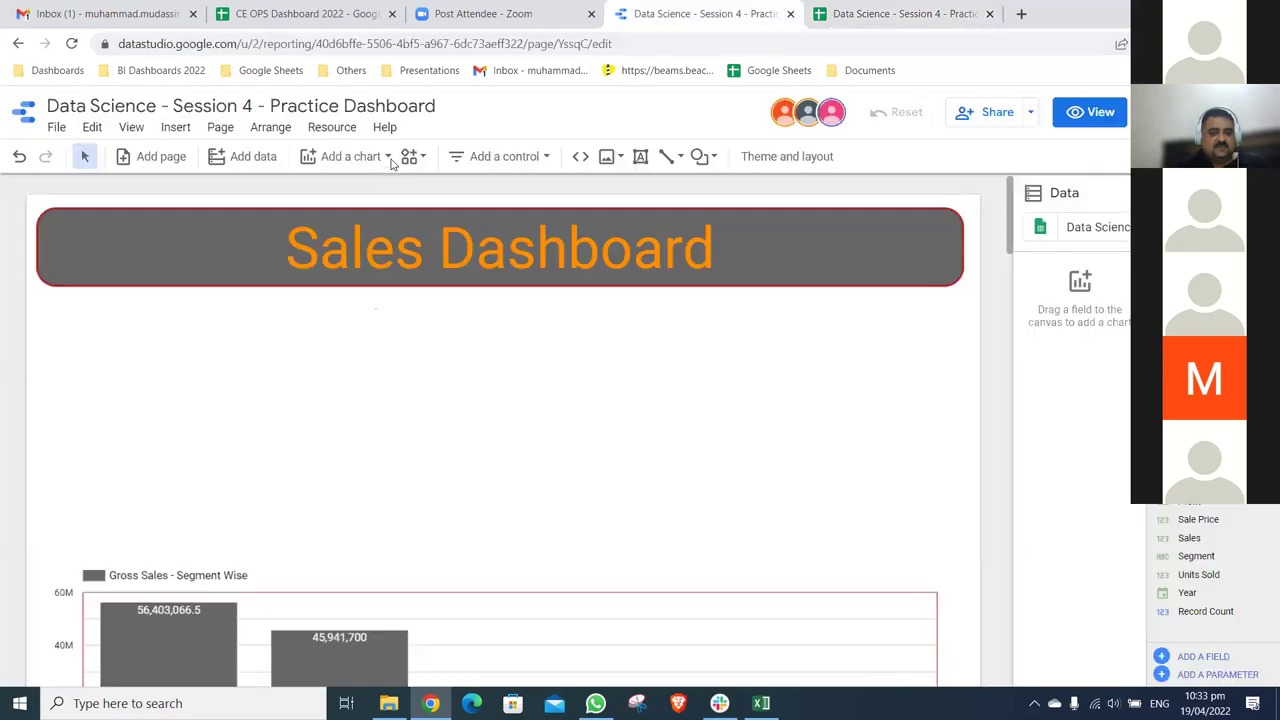
{"action": "left_click", "coordinate": [350, 156]}
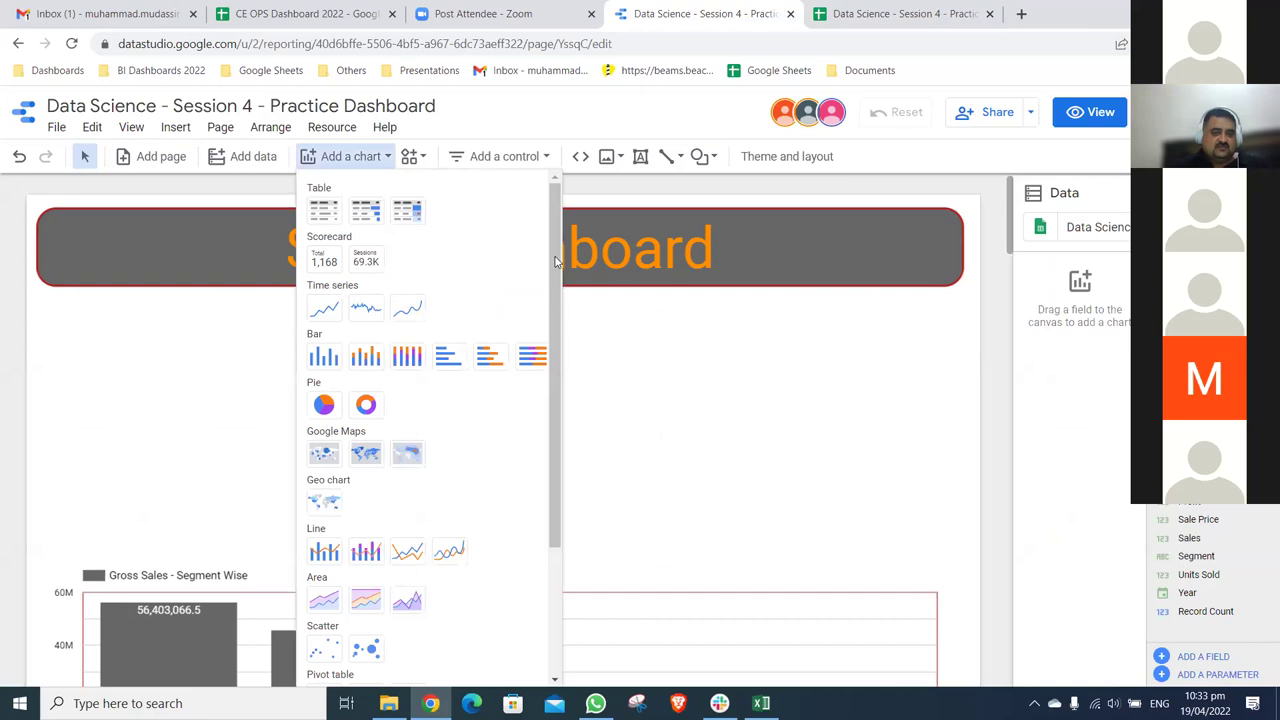
{"action": "scroll", "coordinate": [562, 440], "scroll_direction": "down", "scroll_amount": 3}
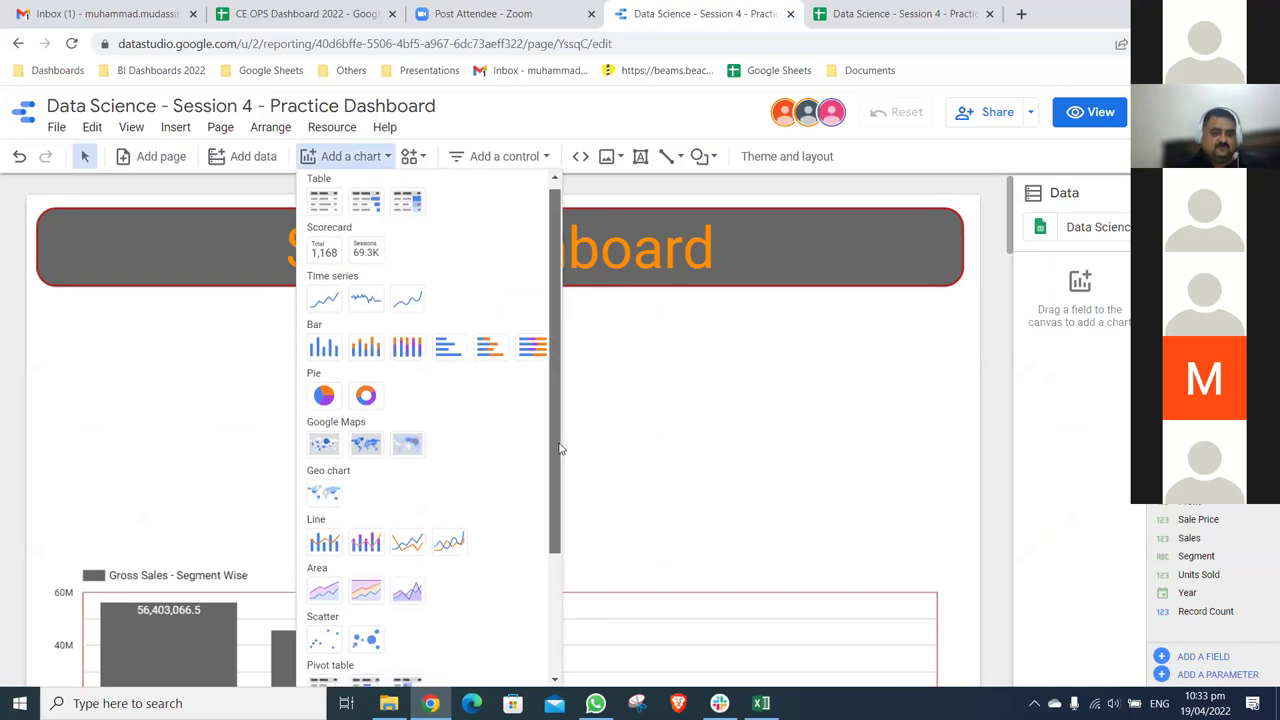
{"action": "scroll", "coordinate": [561, 262], "scroll_direction": "up", "scroll_amount": 2}
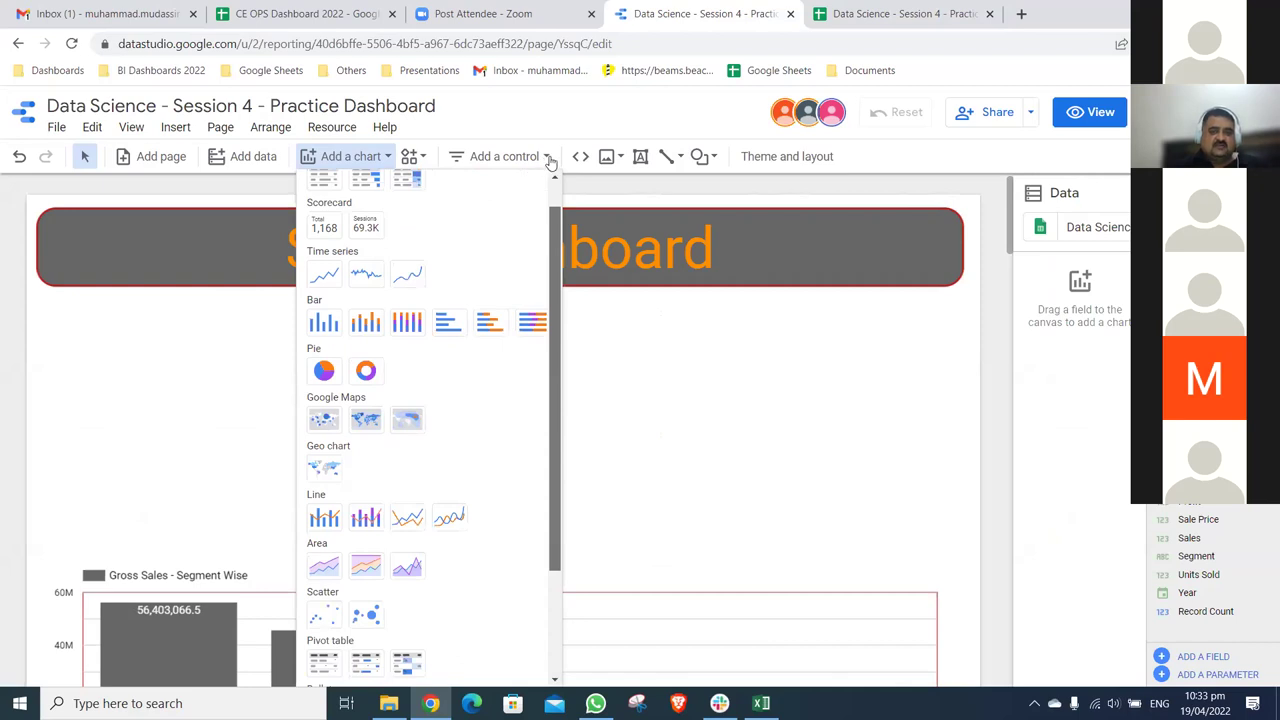
{"action": "scroll", "coordinate": [549, 160], "scroll_direction": "up", "scroll_amount": 1}
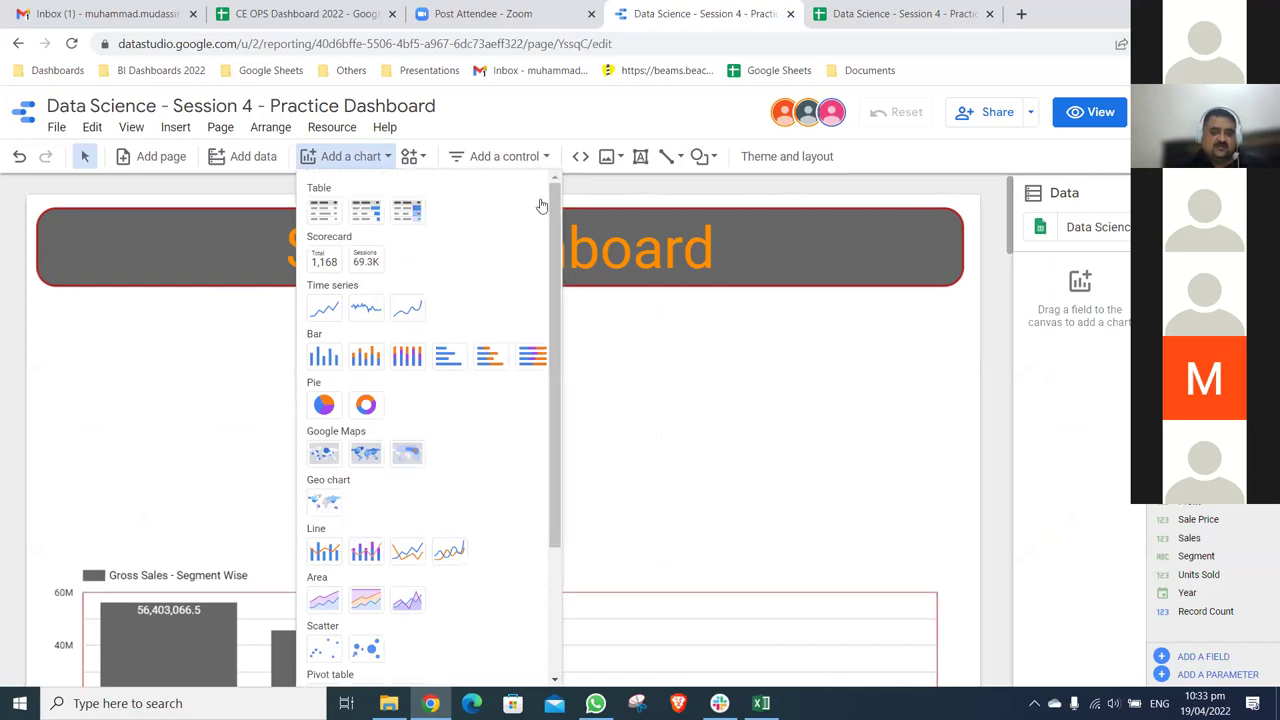
{"action": "left_click", "coordinate": [504, 156]}
{"action": "left_click", "coordinate": [536, 194]}
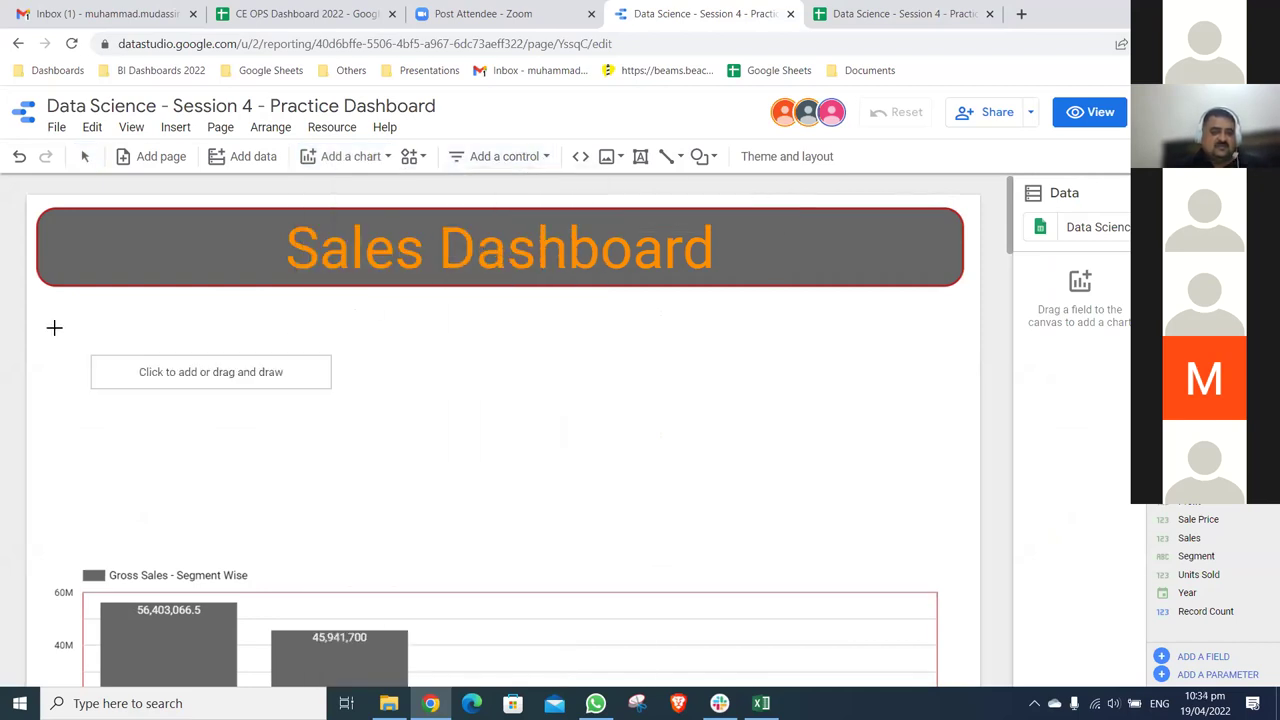
- Place the drop-down below the title and paste only the header box's style onto it
{"action": "left_click", "coordinate": [56, 301]}
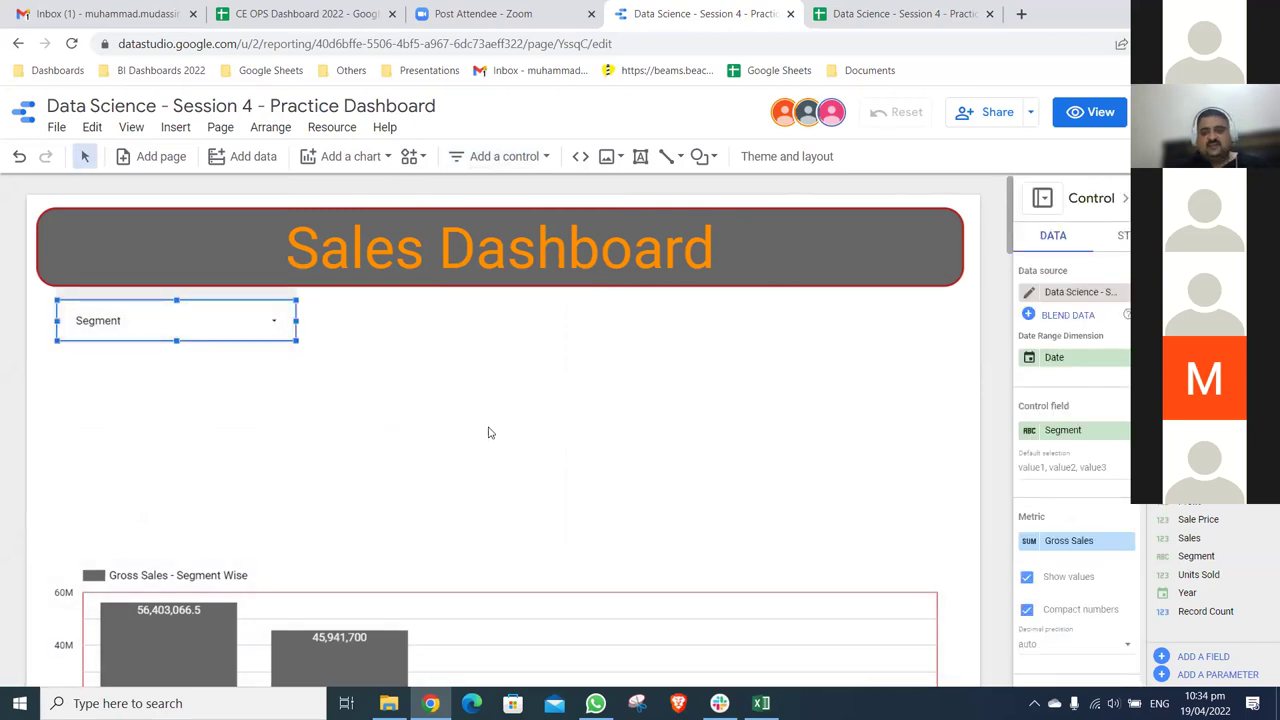
{"action": "left_click", "coordinate": [734, 219]}
{"action": "right_click", "coordinate": [734, 221]}
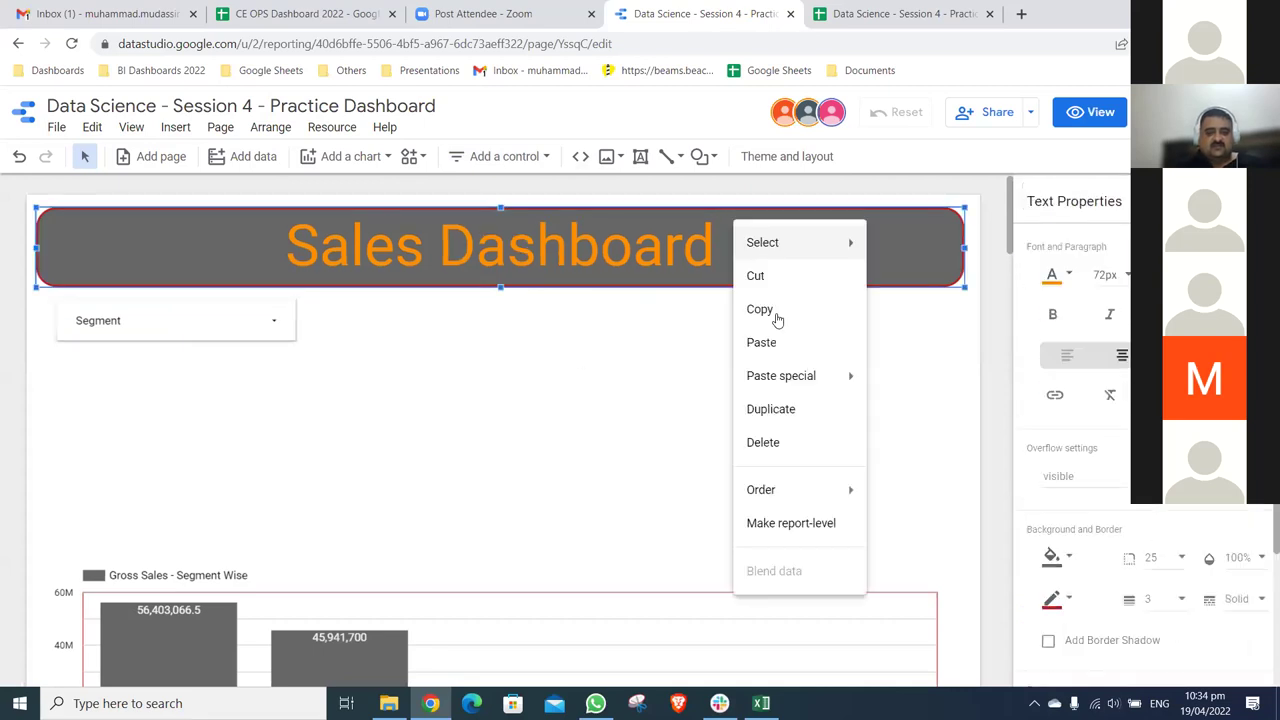
{"action": "left_click", "coordinate": [760, 309]}
{"action": "right_click", "coordinate": [263, 311]}
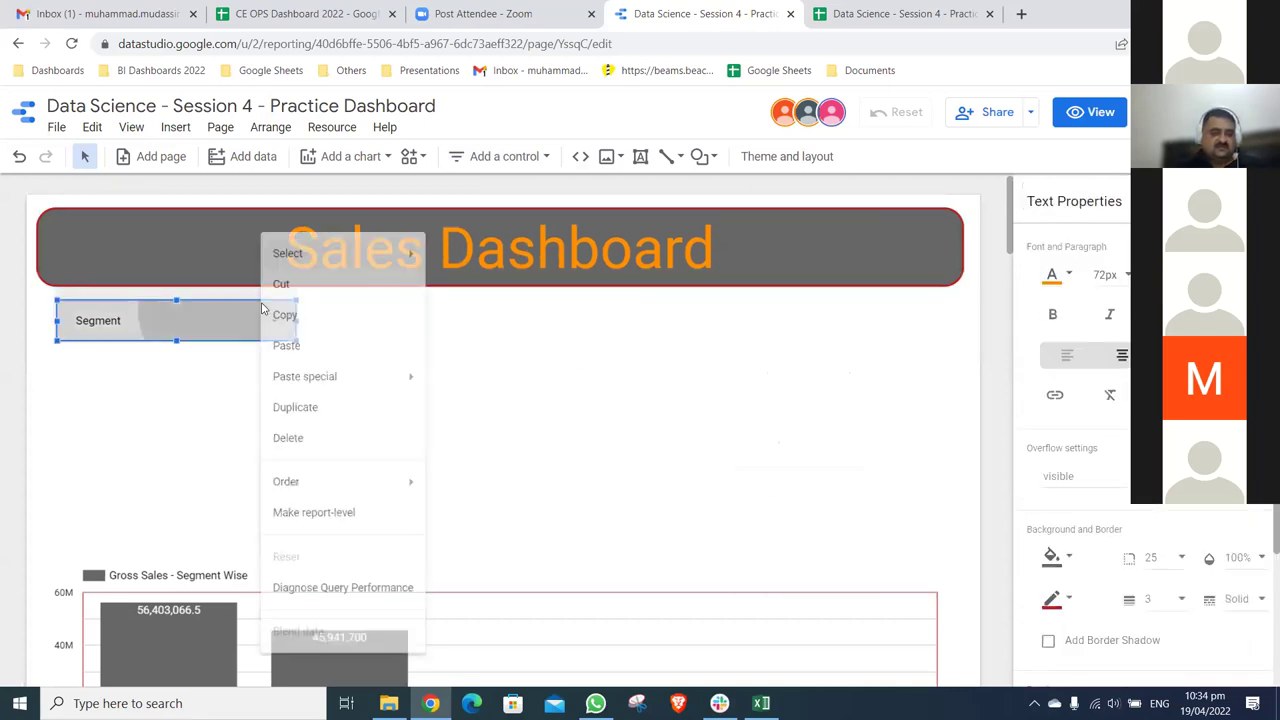
{"action": "mouse_move", "coordinate": [322, 386]}
{"action": "left_click", "coordinate": [488, 392]}
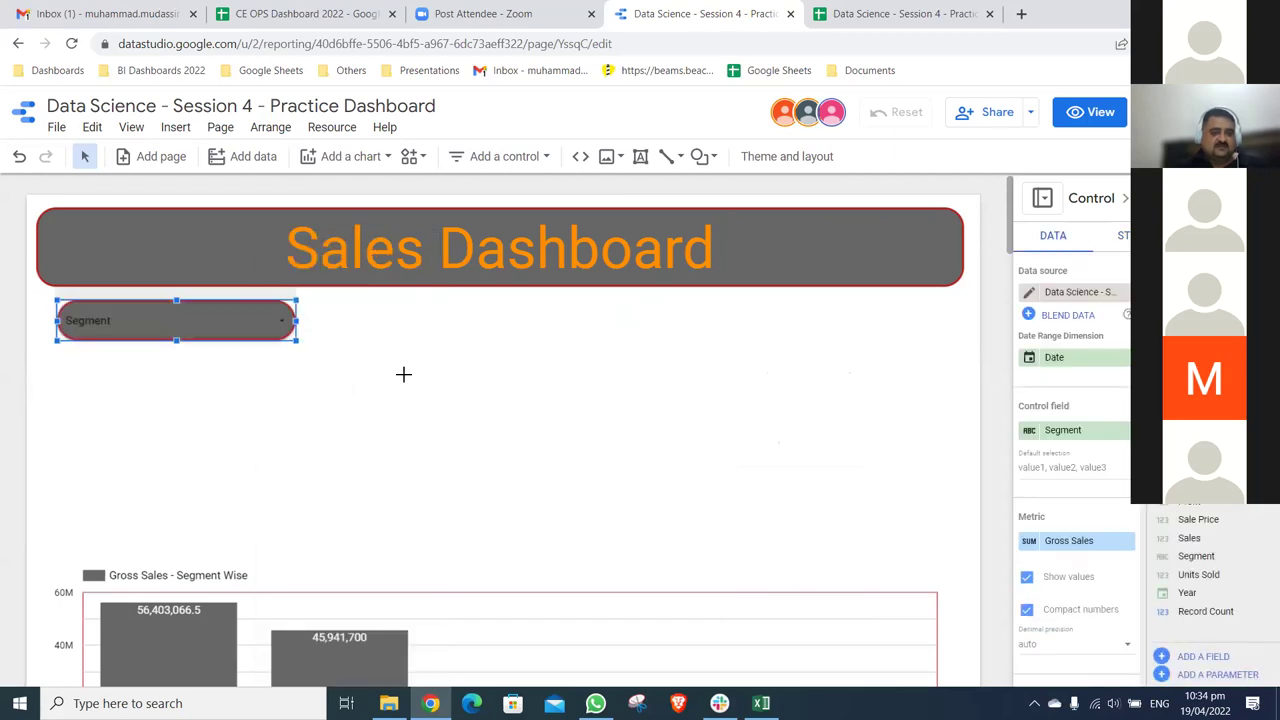
- Set the Segment drop-down's text colour to orange
{"action": "left_click", "coordinate": [277, 312]}
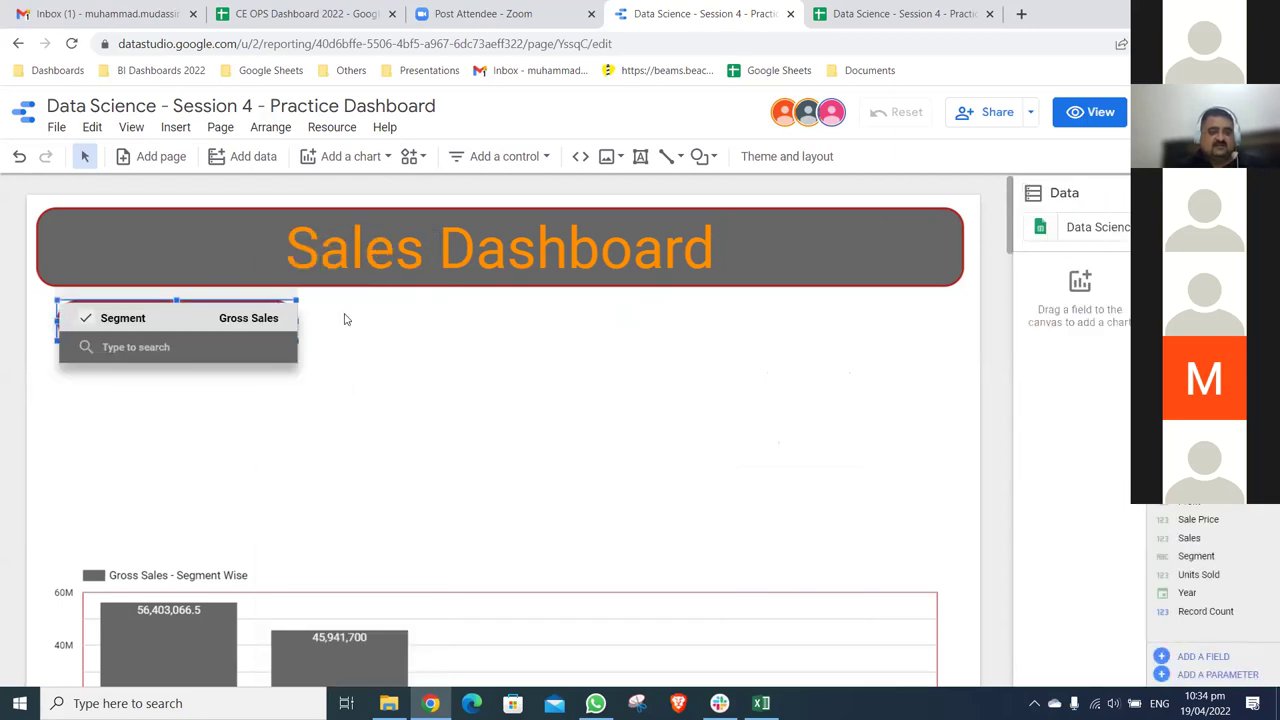
{"action": "left_click", "coordinate": [290, 303]}
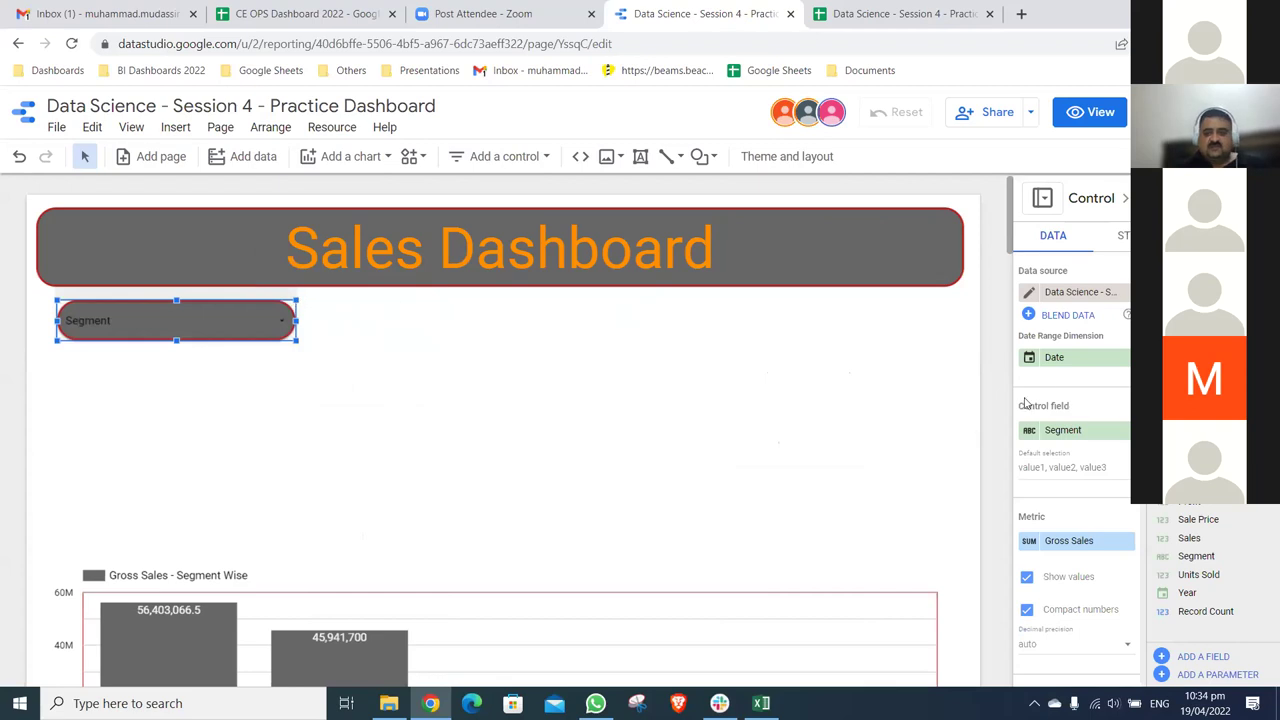
{"action": "left_click", "coordinate": [1123, 235]}
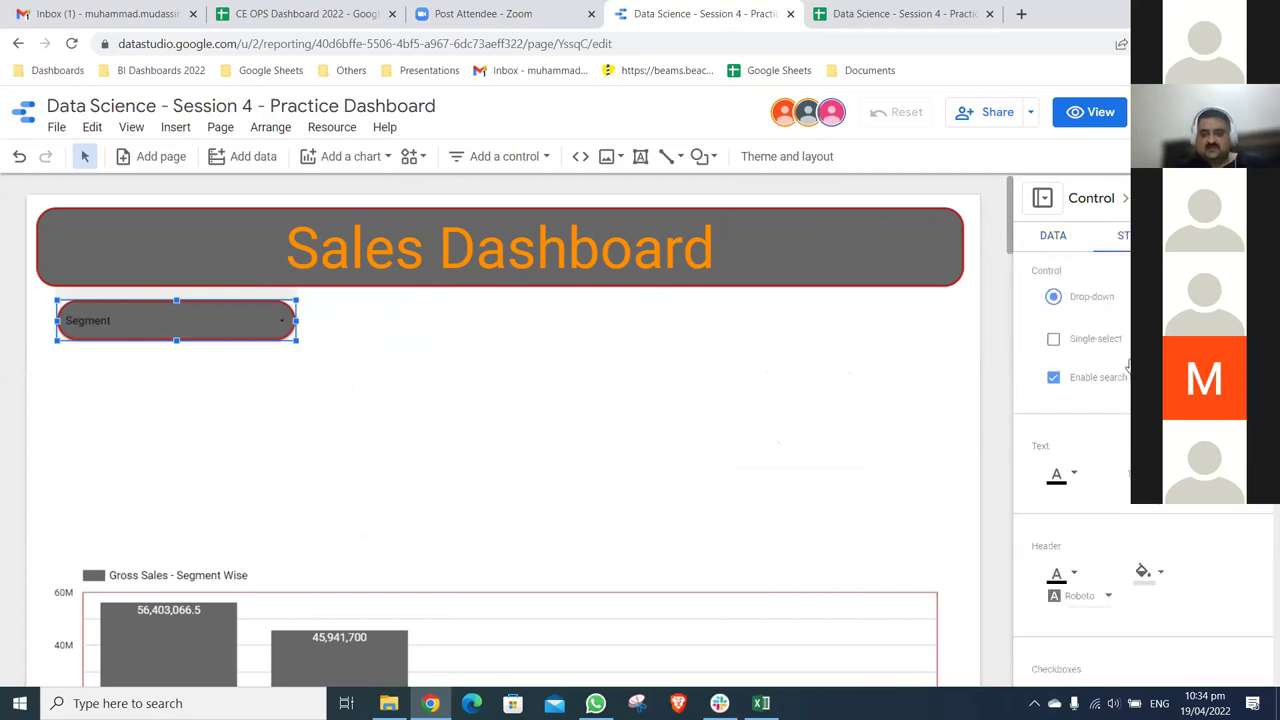
{"action": "left_click", "coordinate": [1072, 475]}
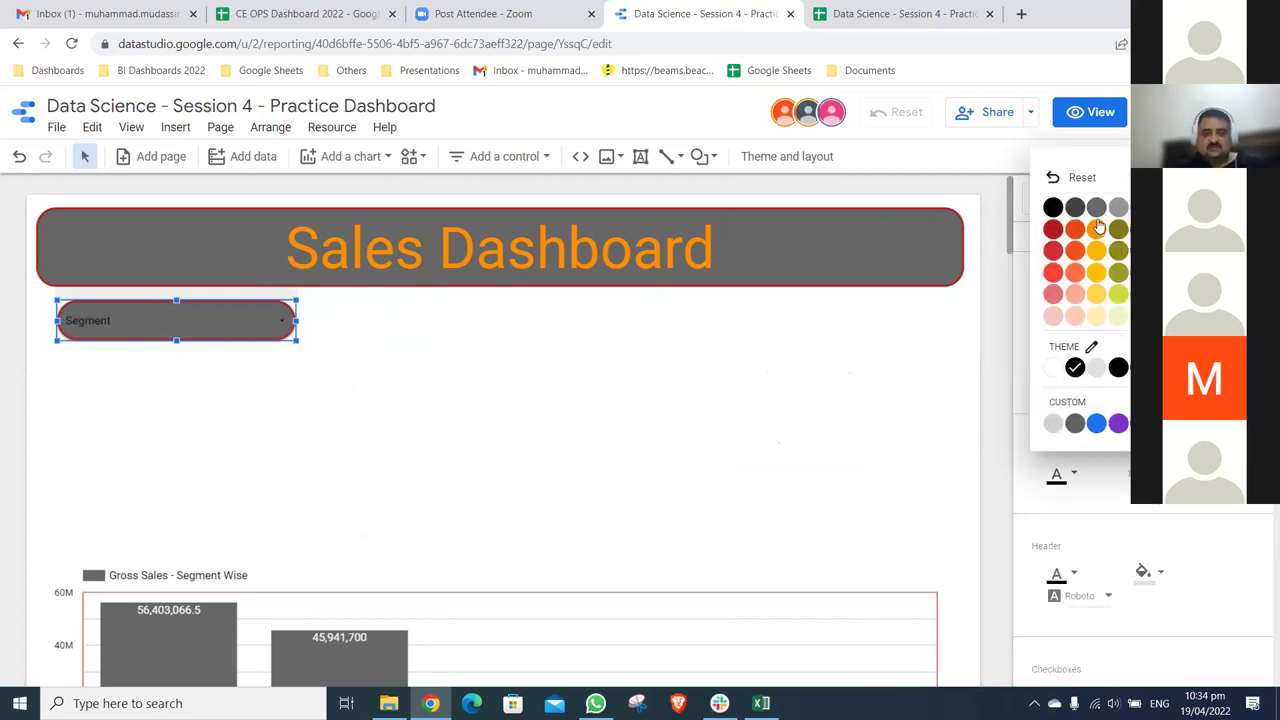
{"action": "left_click", "coordinate": [1118, 368]}
{"action": "left_click", "coordinate": [1075, 473]}
{"action": "left_click", "coordinate": [1097, 230]}
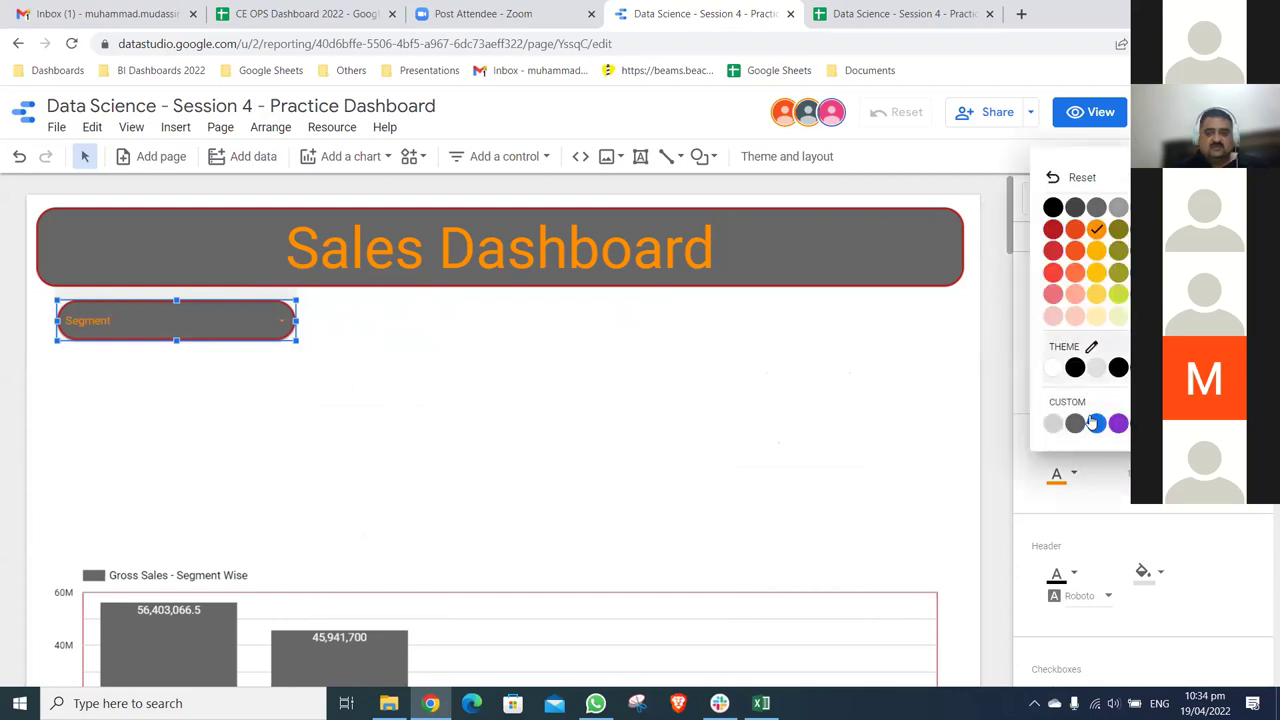
{"action": "left_click", "coordinate": [1096, 369]}
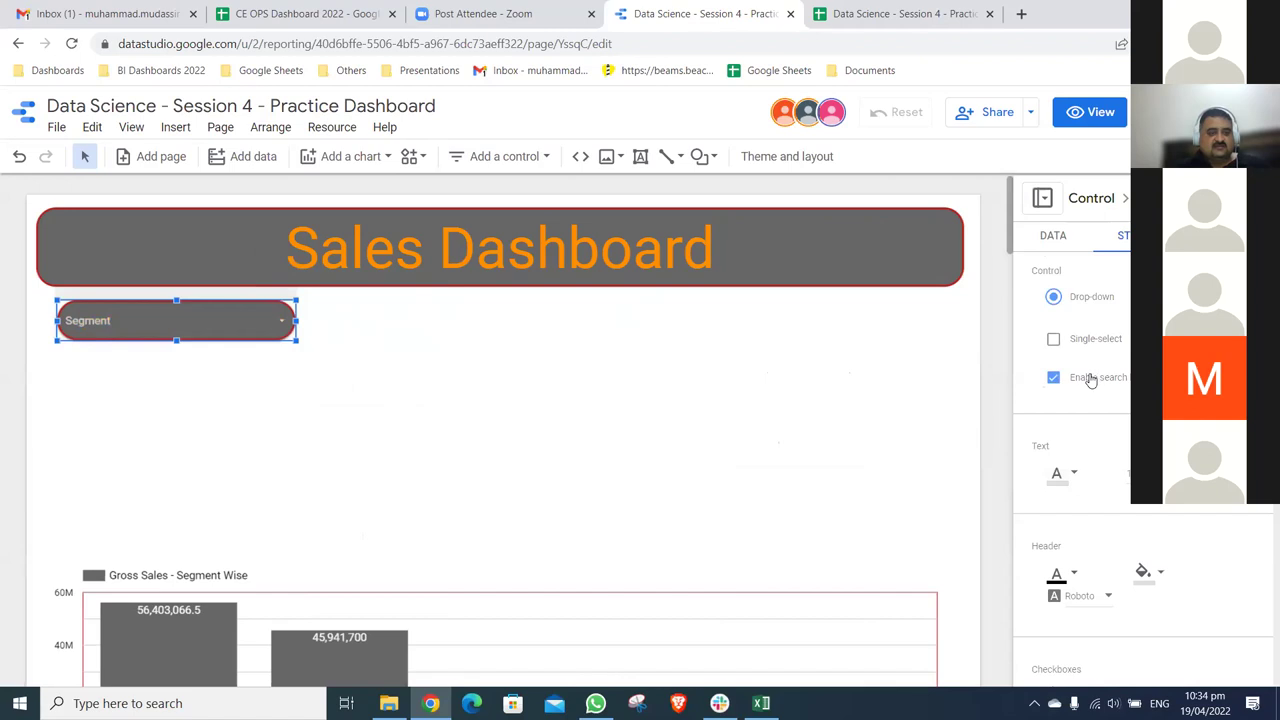
{"action": "left_click", "coordinate": [1075, 473]}
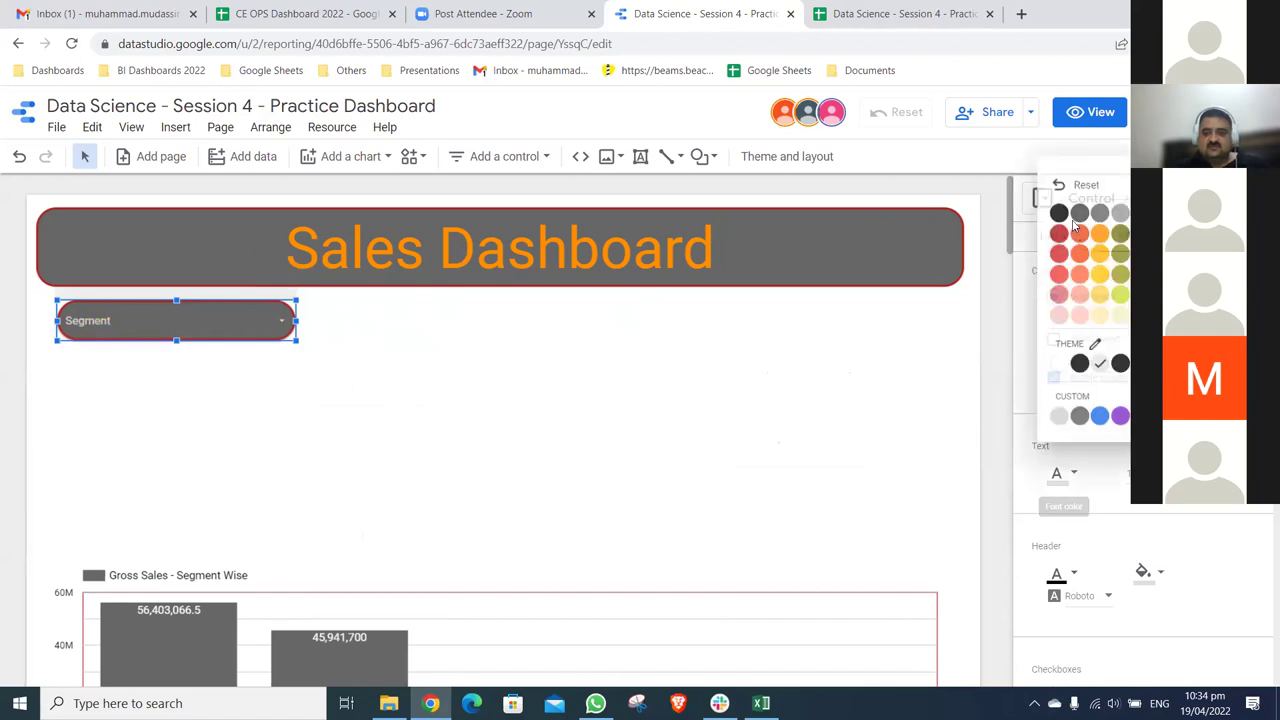
{"action": "left_click", "coordinate": [1095, 231]}
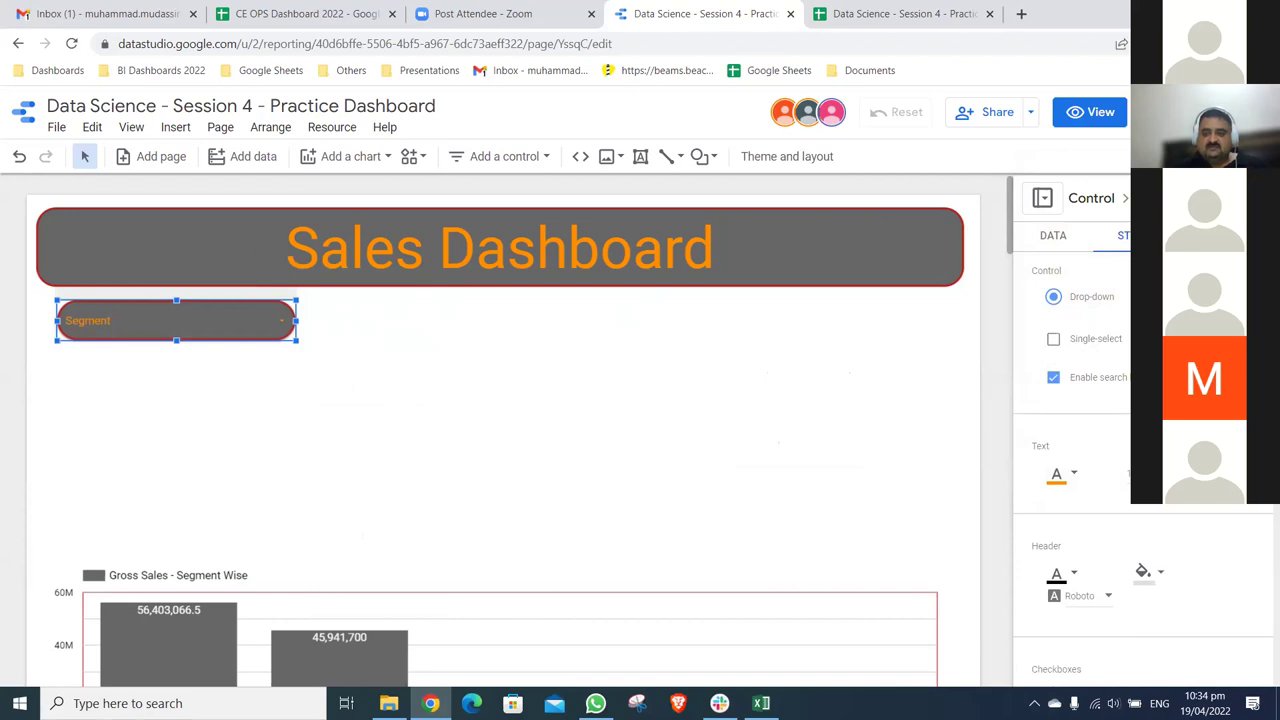
- Give the Segment drop-down a dark grey background fill
{"action": "left_click", "coordinate": [1158, 573]}
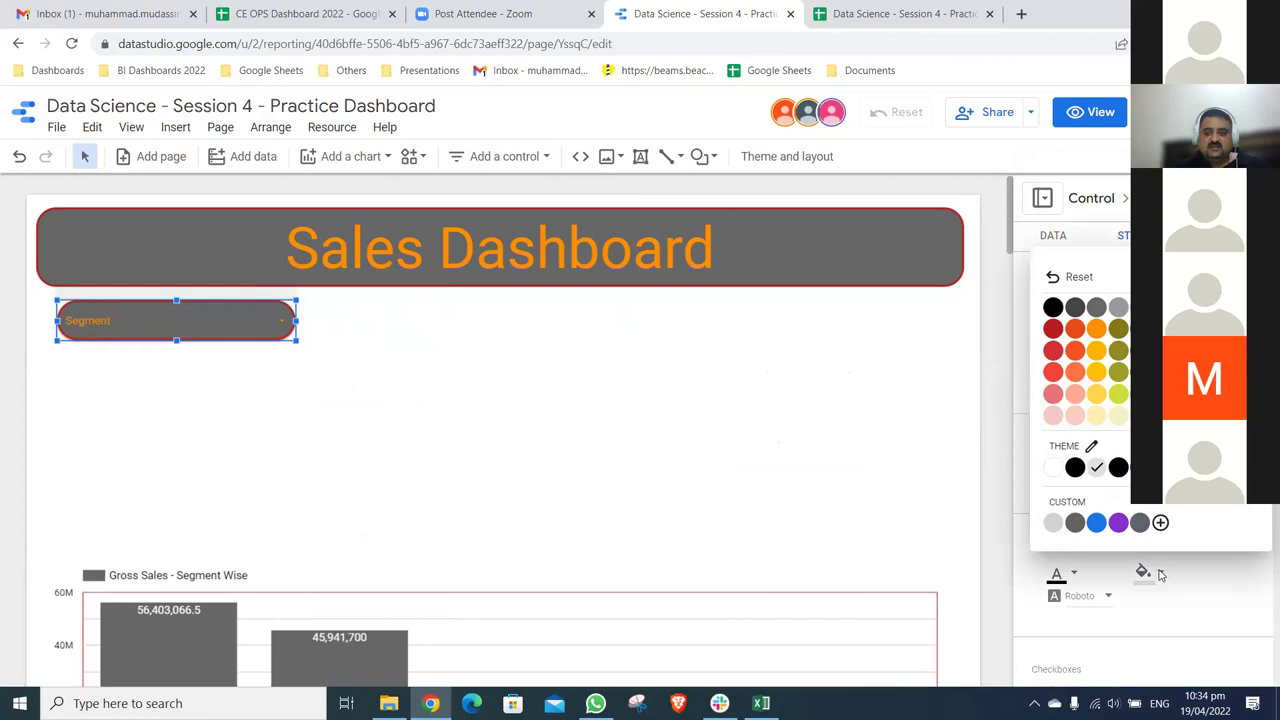
{"action": "left_click", "coordinate": [1160, 574]}
{"action": "scroll", "coordinate": [1157, 571], "scroll_direction": "down", "scroll_amount": 5}
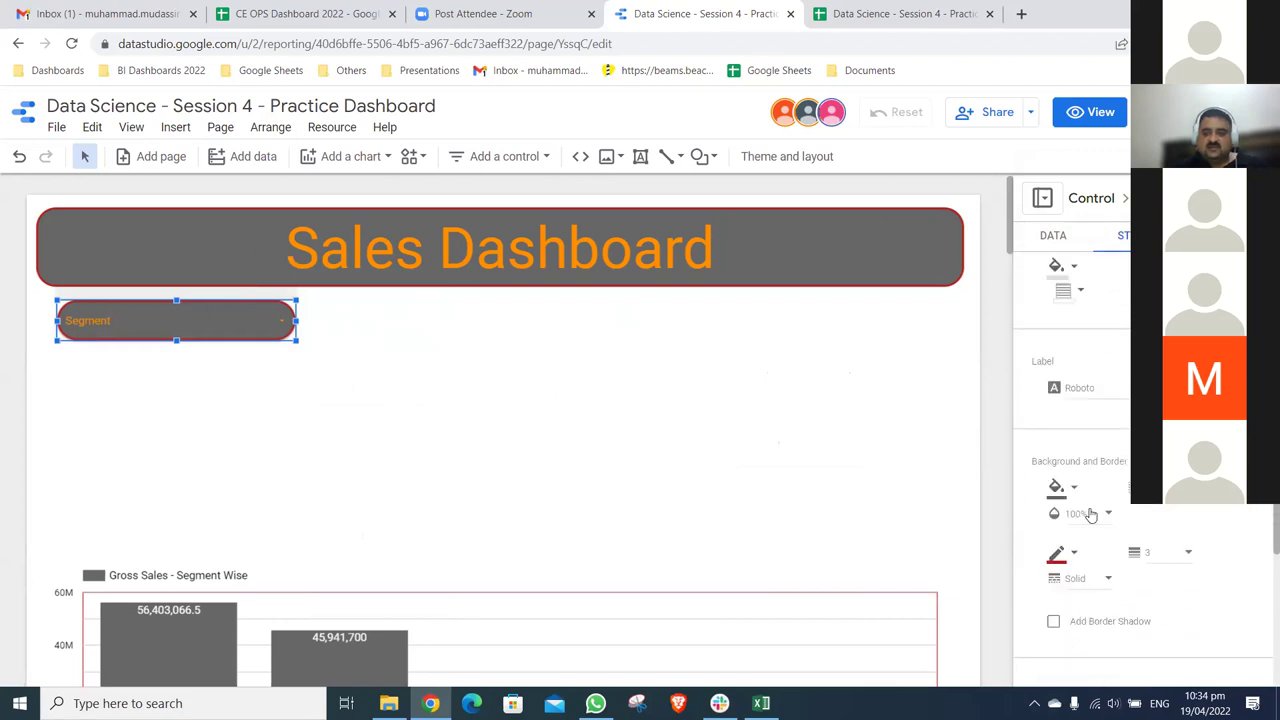
{"action": "left_click", "coordinate": [1058, 489]}
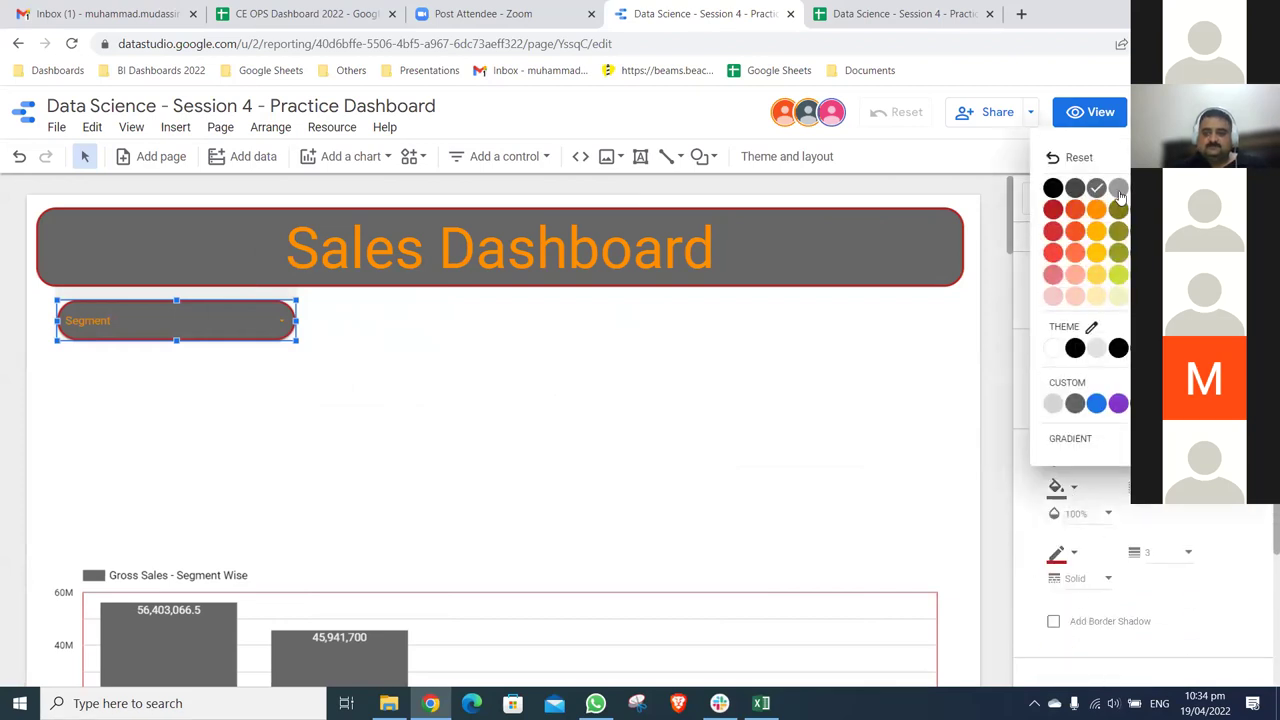
{"action": "left_click", "coordinate": [1119, 190]}
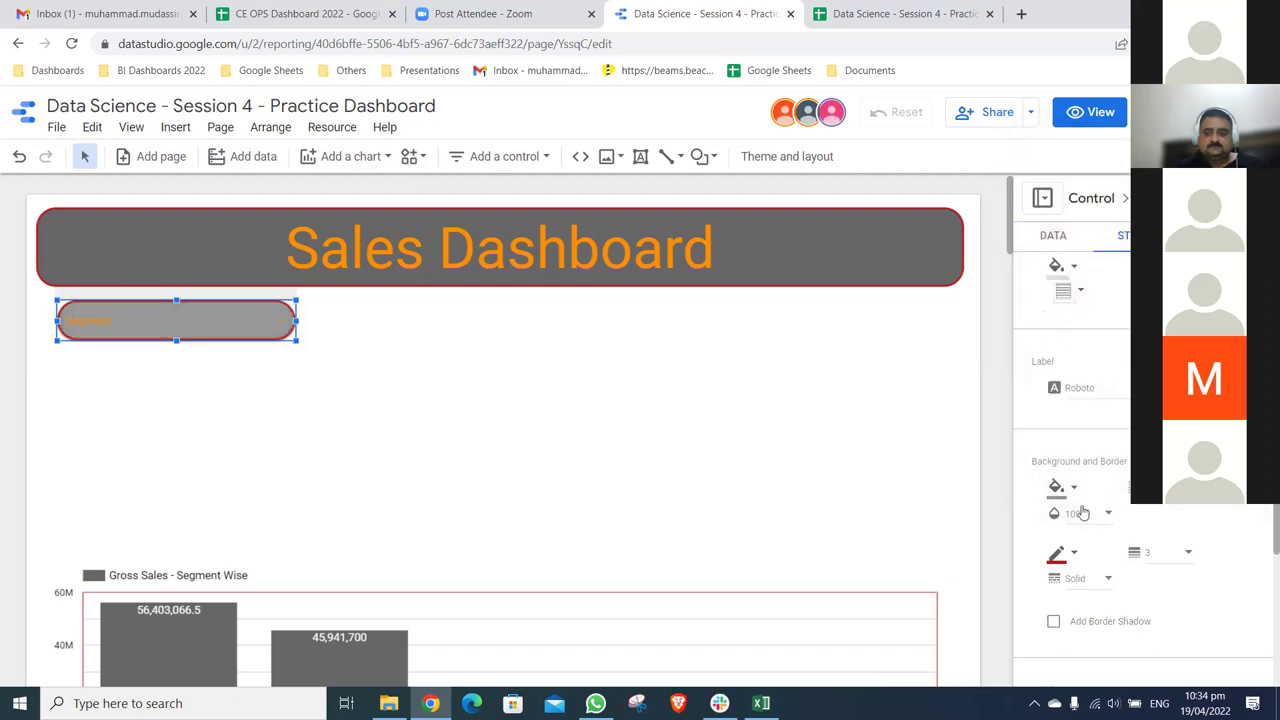
{"action": "left_click", "coordinate": [1058, 488]}
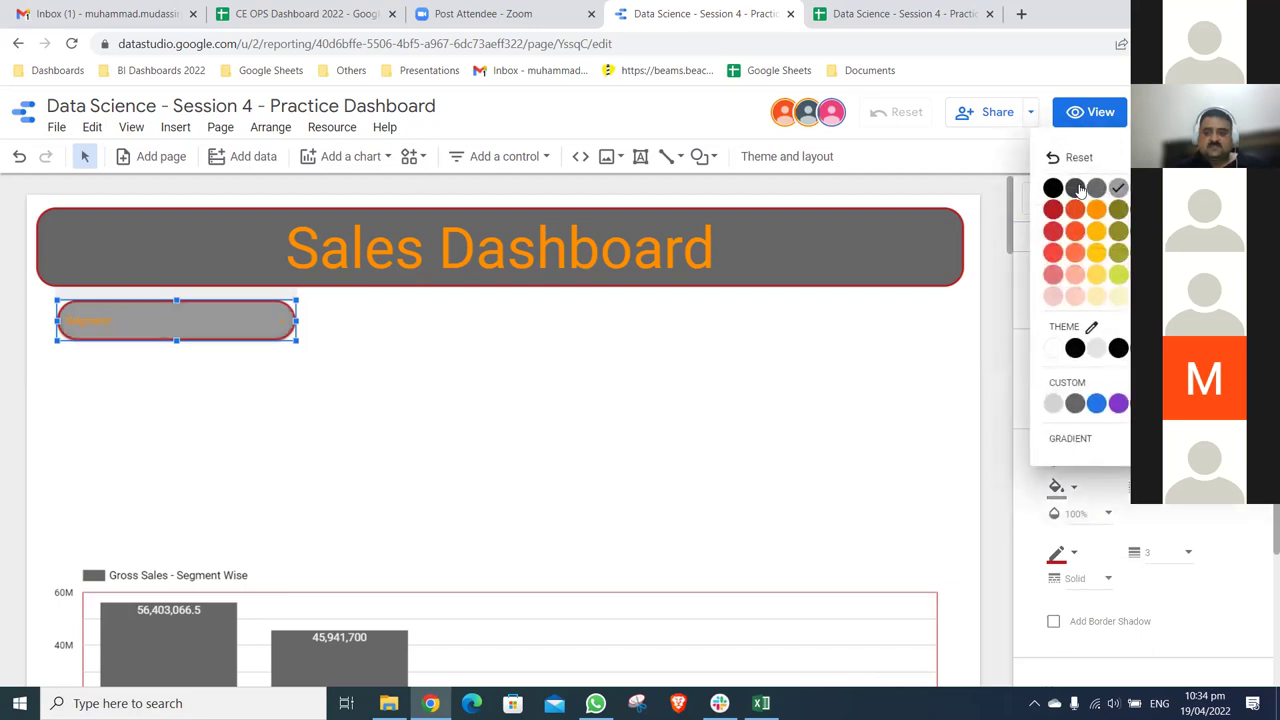
{"action": "left_click", "coordinate": [1016, 247]}
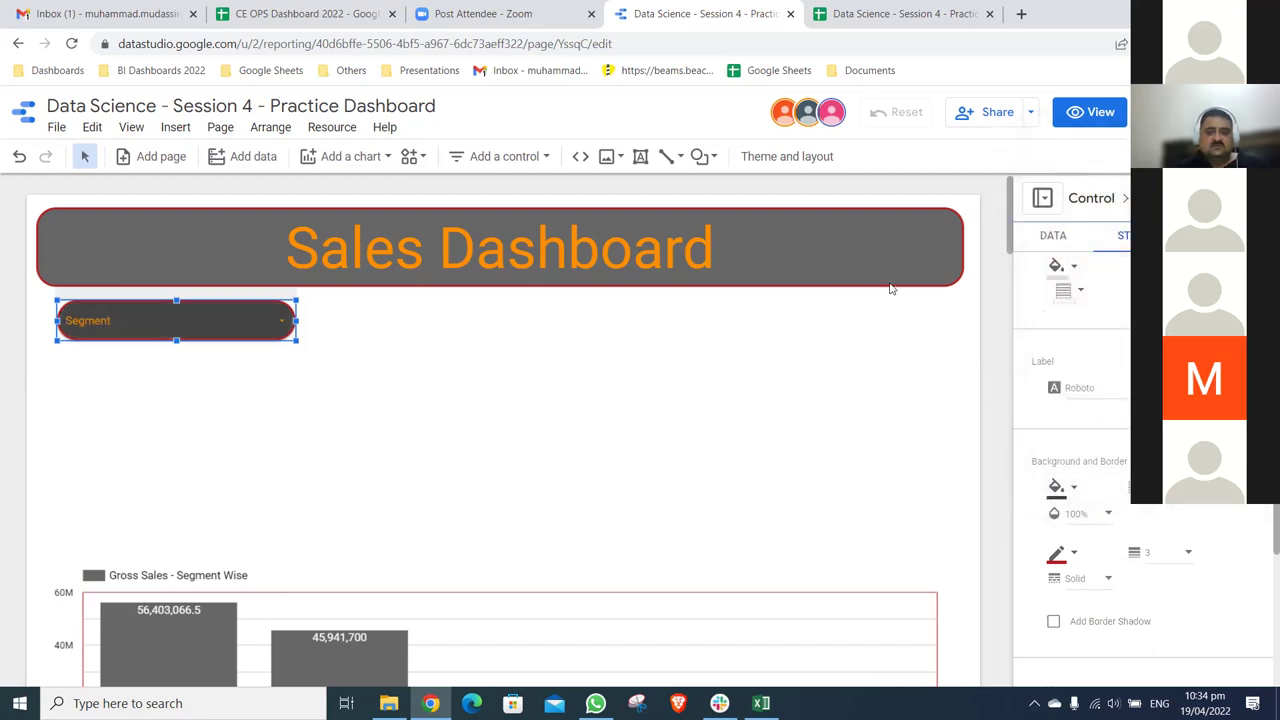
{"action": "left_click", "coordinate": [1076, 488]}
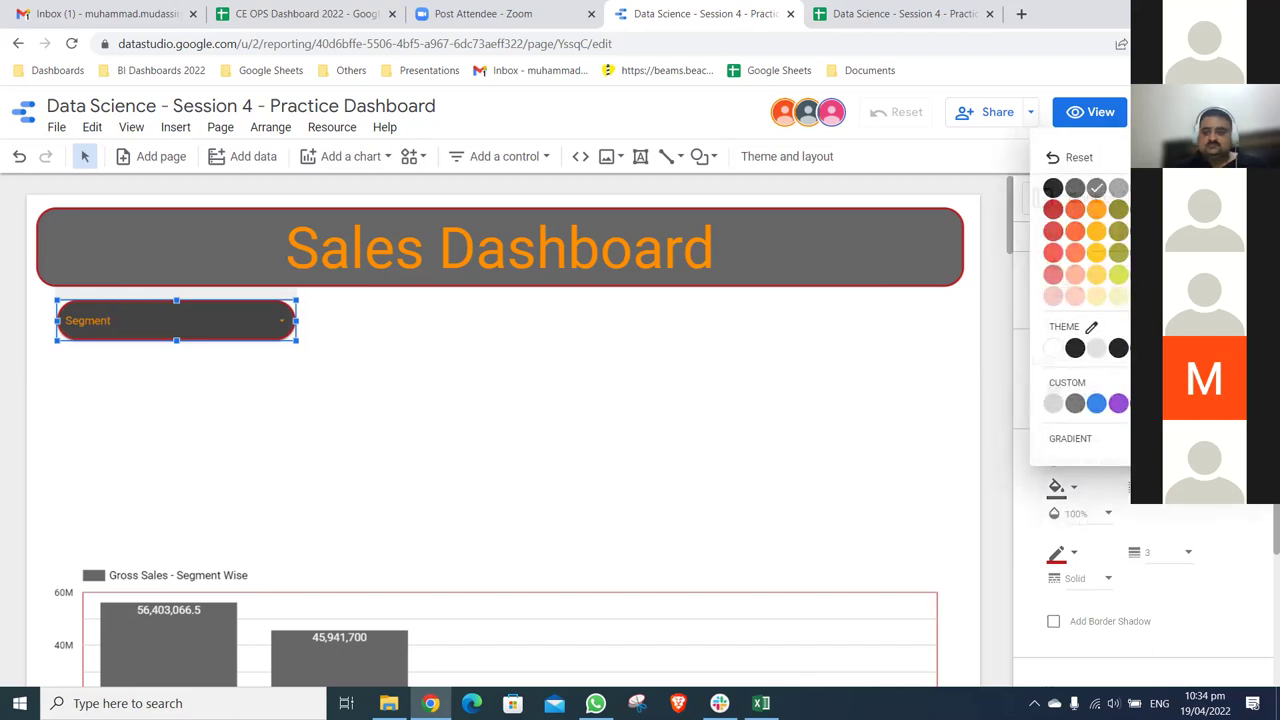
{"action": "left_click", "coordinate": [1096, 188]}
- Enlarge the Segment filter's text to 30px
{"action": "scroll", "coordinate": [1070, 470], "scroll_direction": "down", "scroll_amount": 1}
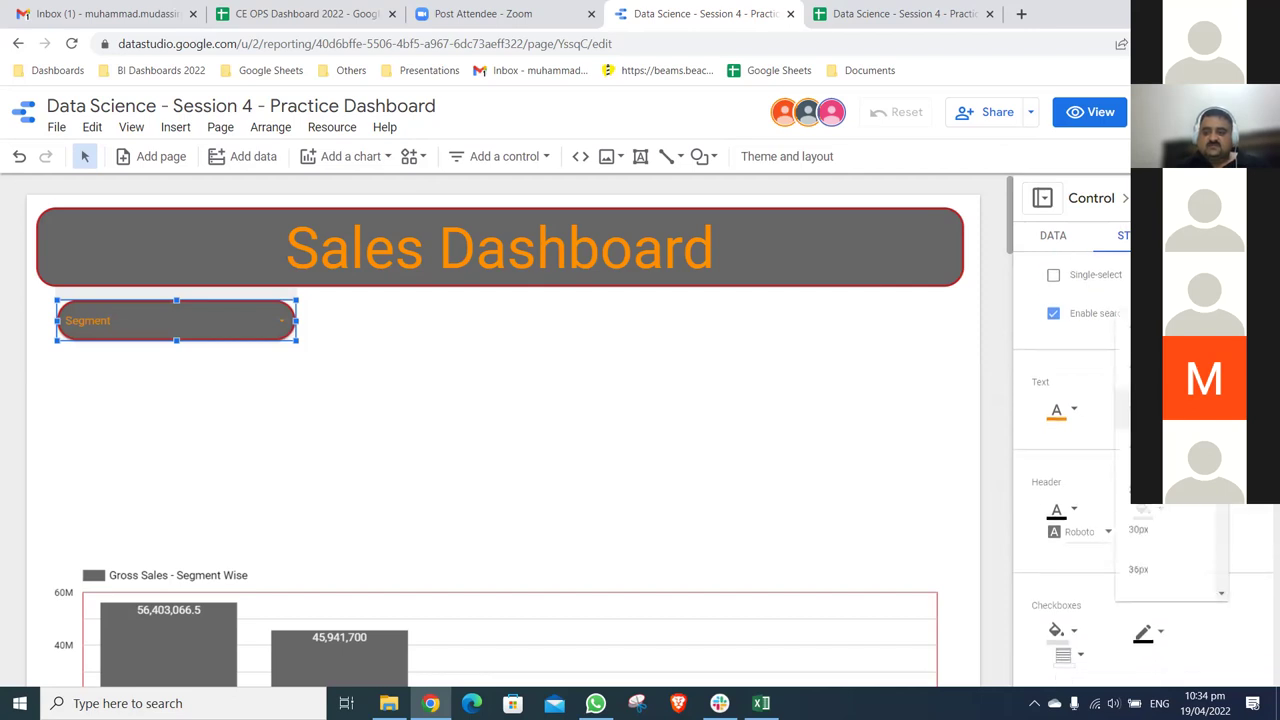
{"action": "left_click", "coordinate": [1173, 530]}
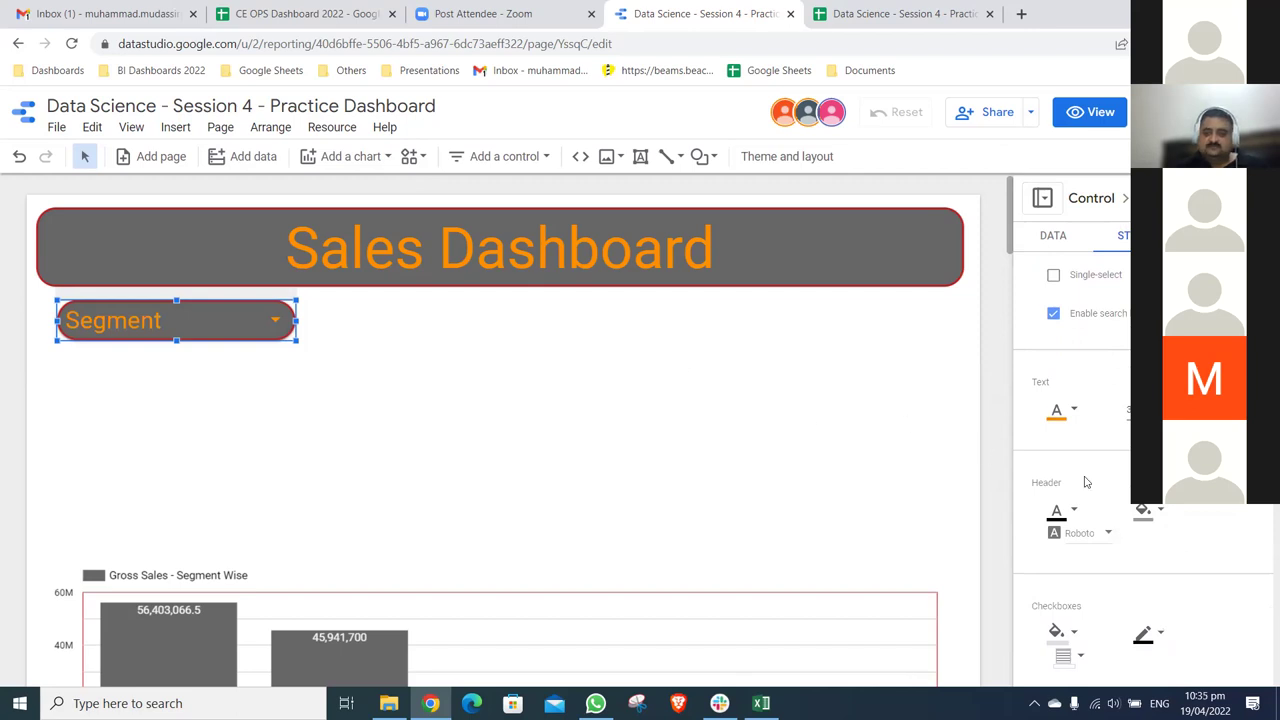
{"action": "scroll", "coordinate": [1086, 483], "scroll_direction": "down", "scroll_amount": 5}
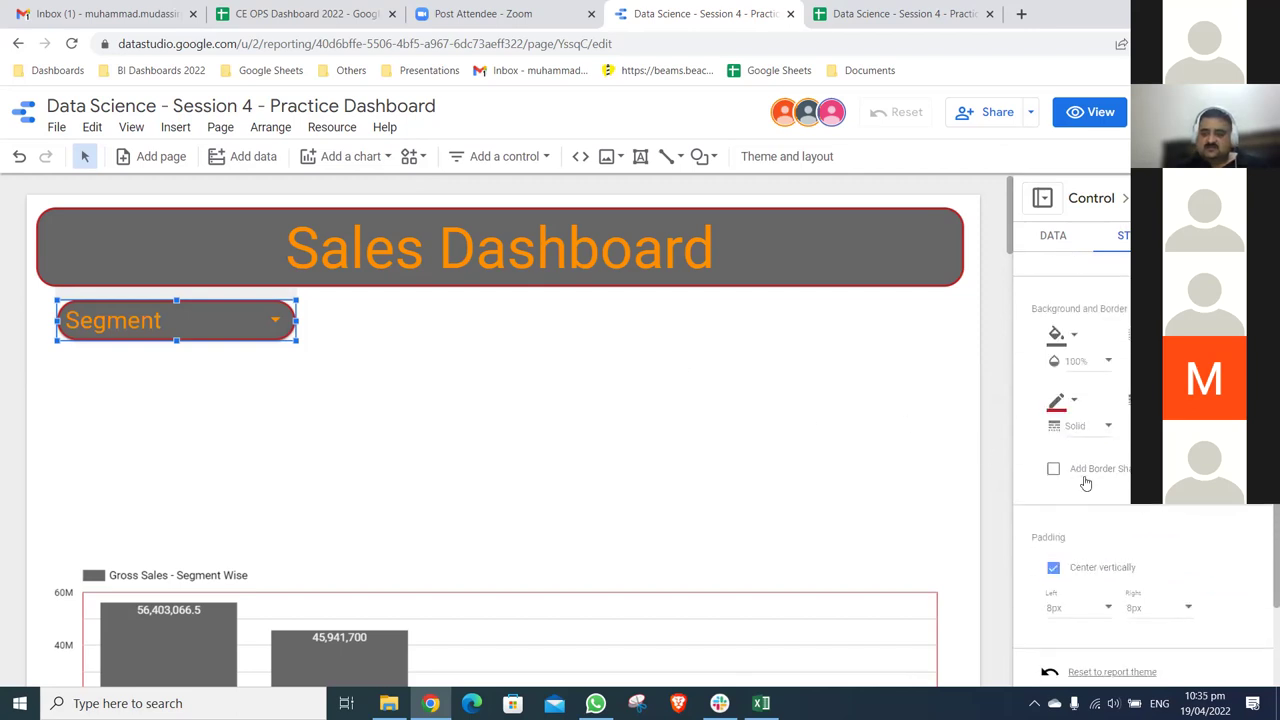
{"action": "scroll", "coordinate": [1086, 483], "scroll_direction": "down", "scroll_amount": 2}
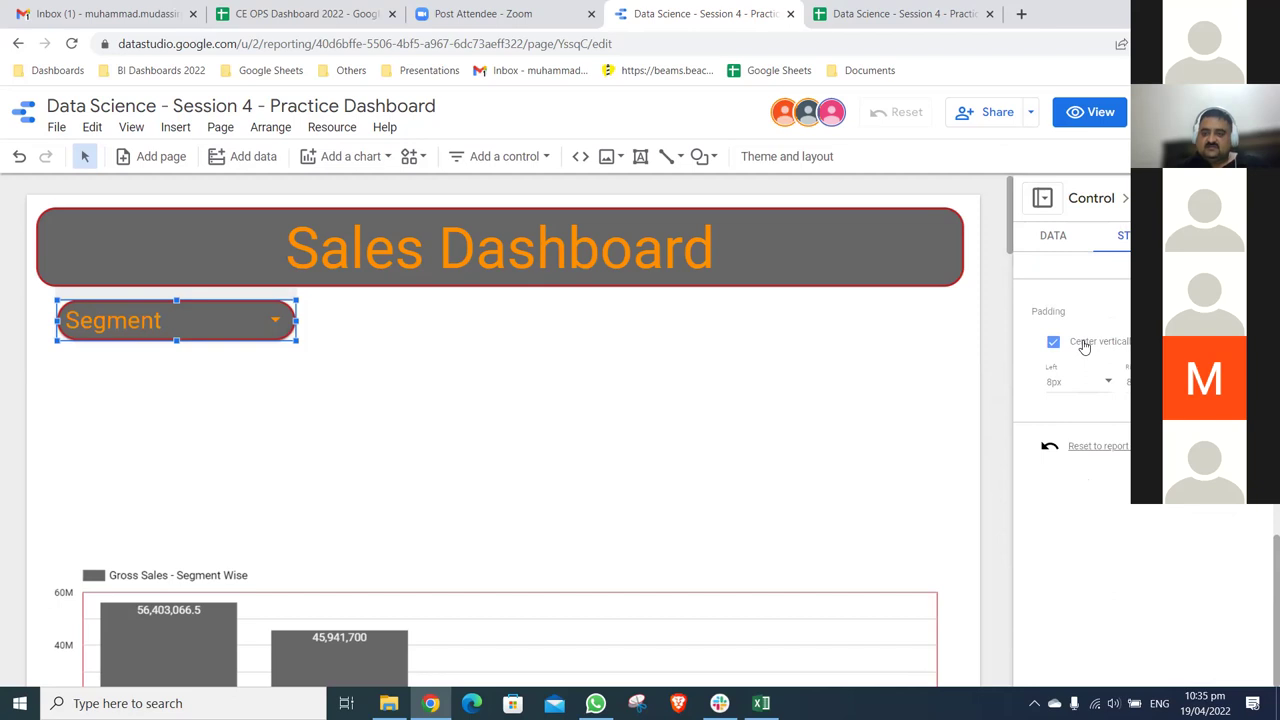
- Set the Segment filter's left padding to 72px and reselect the control
{"action": "left_click", "coordinate": [1108, 385]}
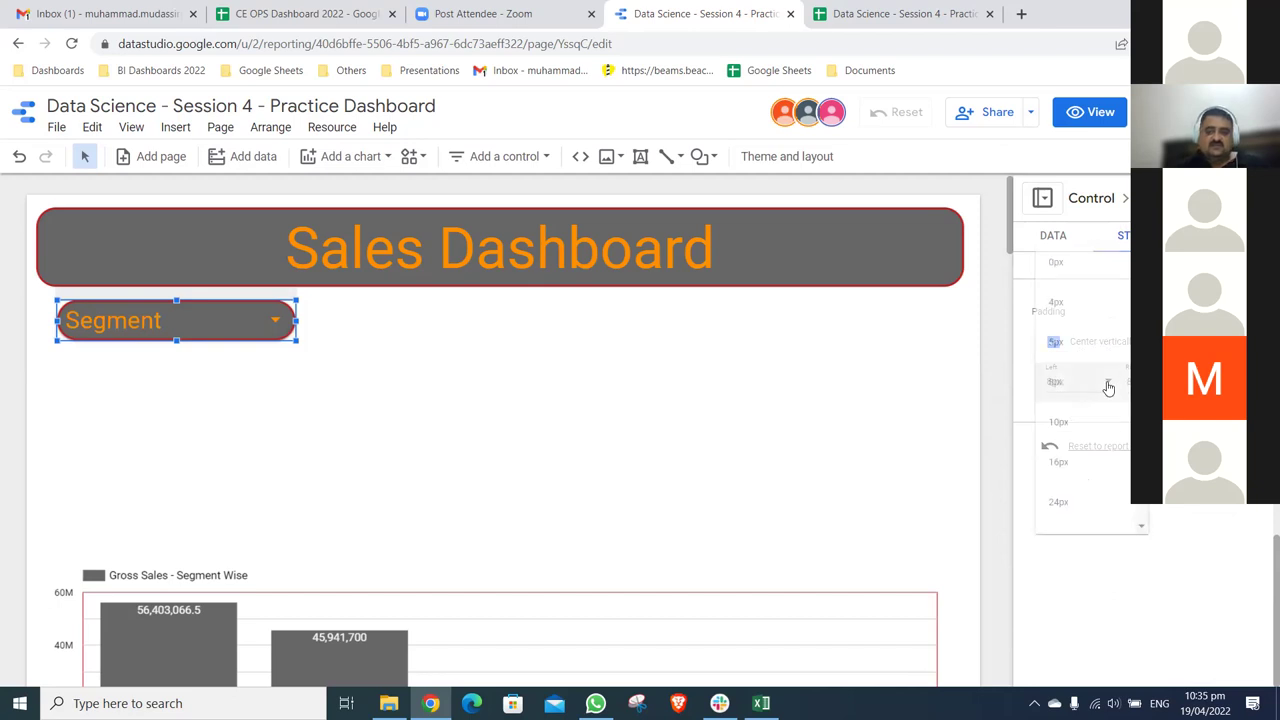
{"action": "left_click", "coordinate": [1077, 464]}
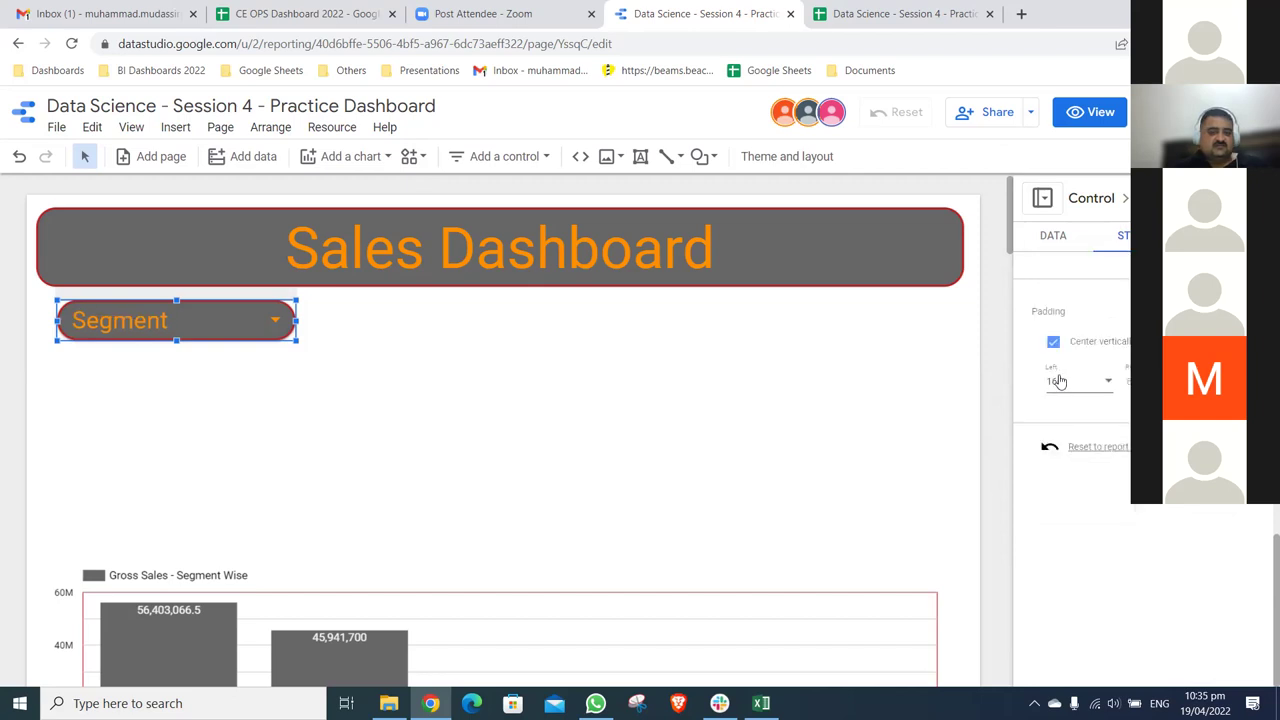
{"action": "left_click", "coordinate": [1063, 385]}
{"action": "left_click", "coordinate": [1088, 504]}
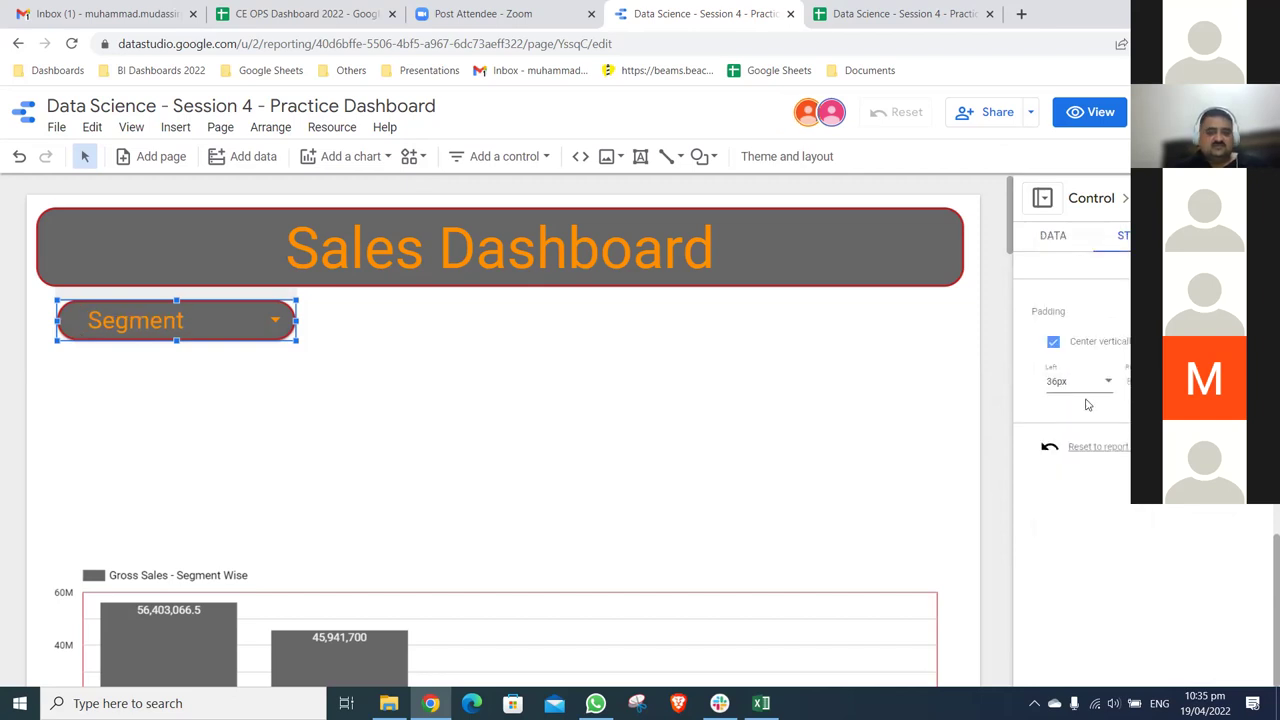
{"action": "left_click", "coordinate": [1100, 380]}
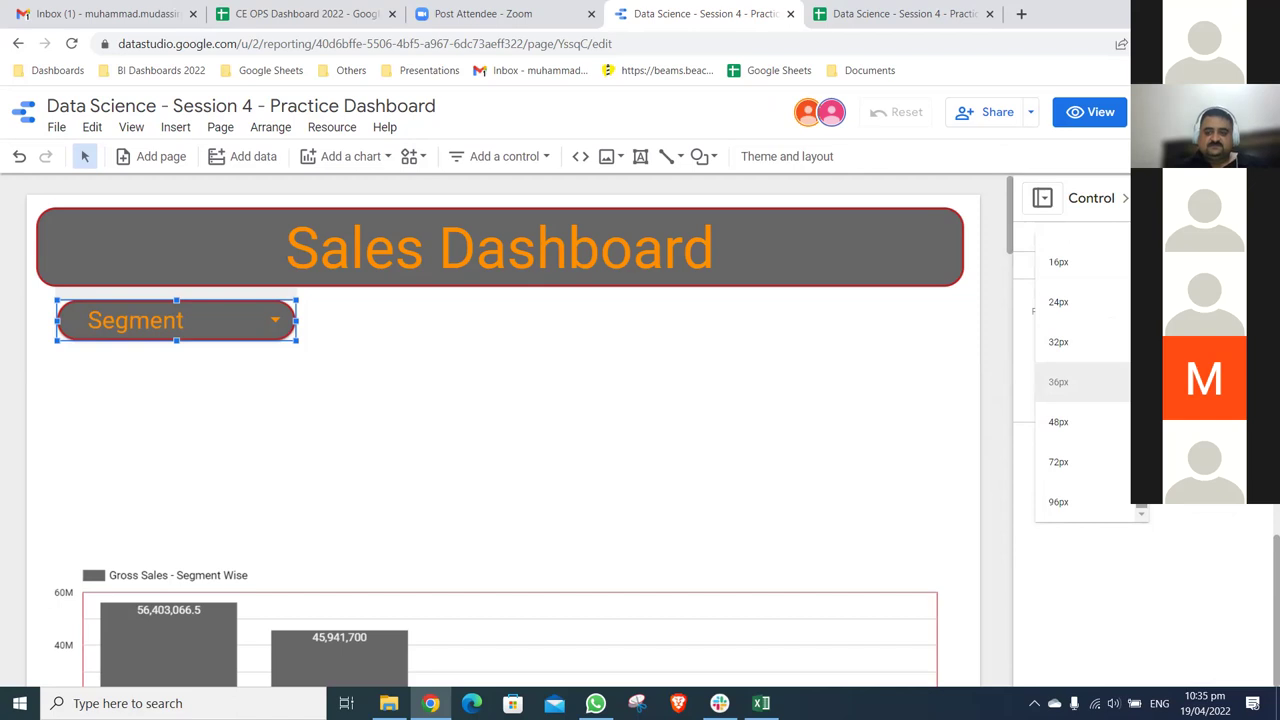
{"action": "left_click", "coordinate": [1071, 463]}
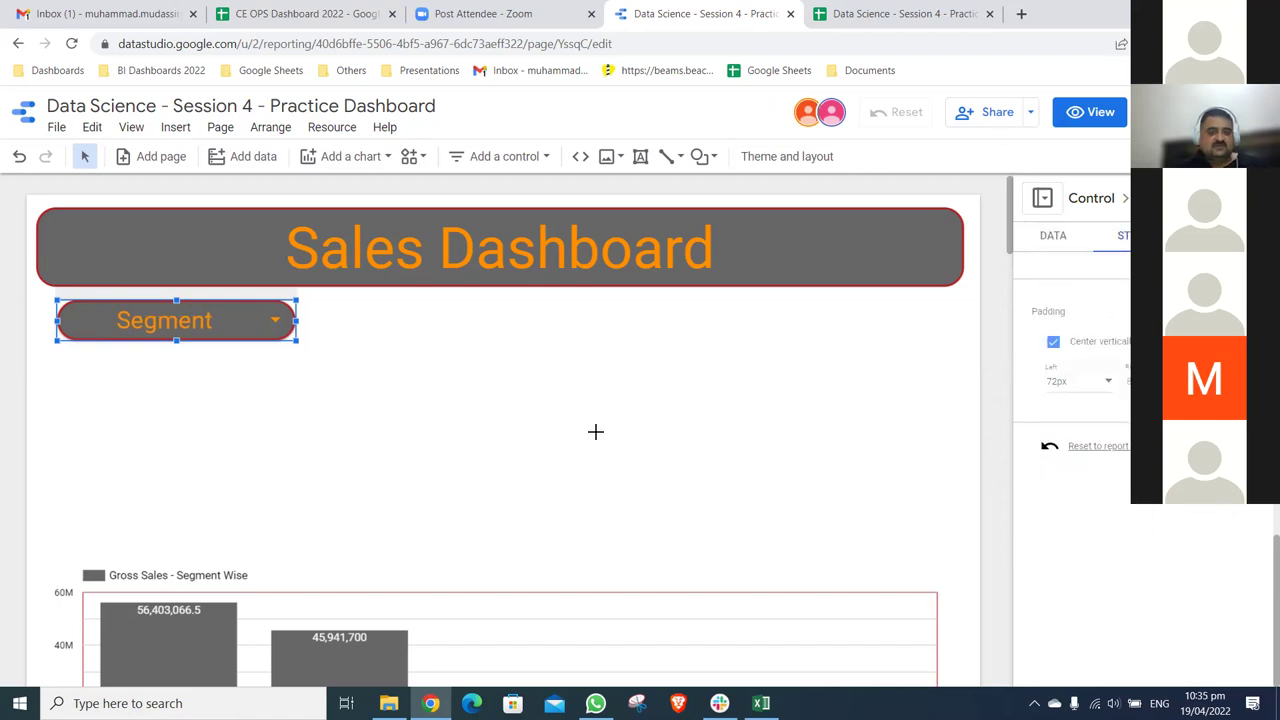
{"action": "left_click", "coordinate": [325, 327]}
{"action": "left_click", "coordinate": [287, 299]}
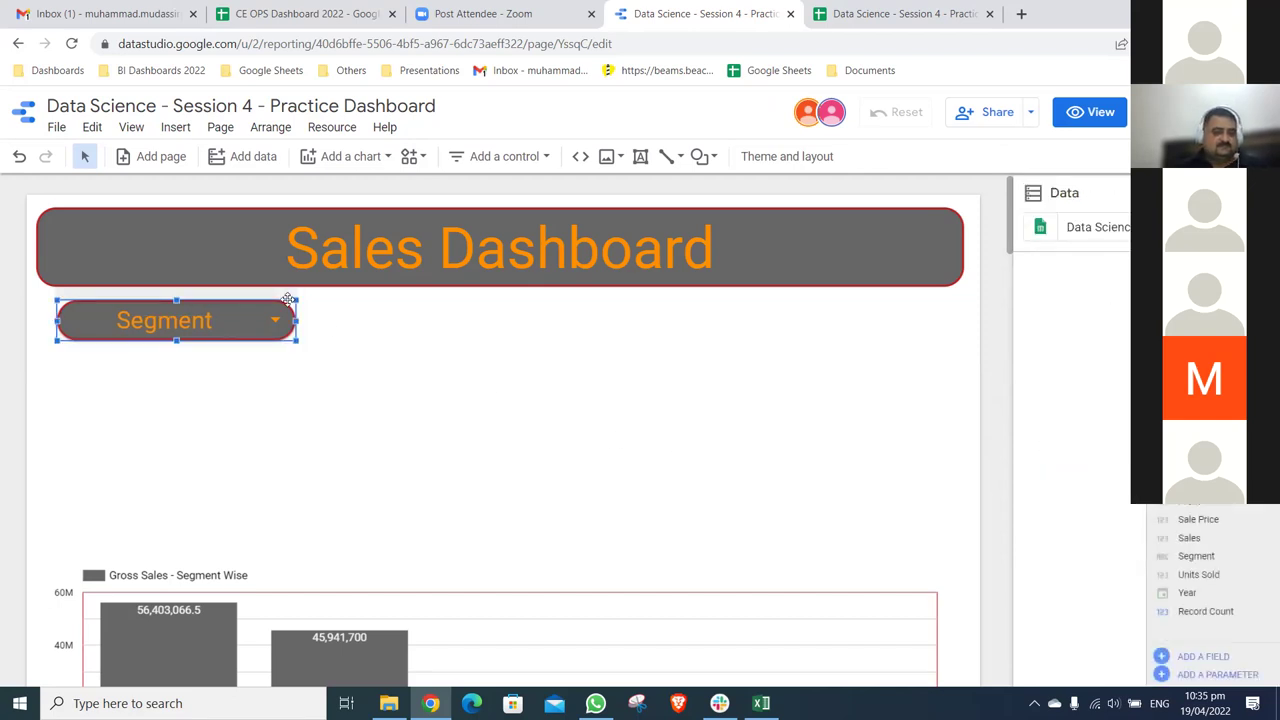
- Position the copied filter beside Segment and set its control field to Country
{"action": "left_click_drag", "start_coordinate": [287, 325], "coordinate": [478, 306]}
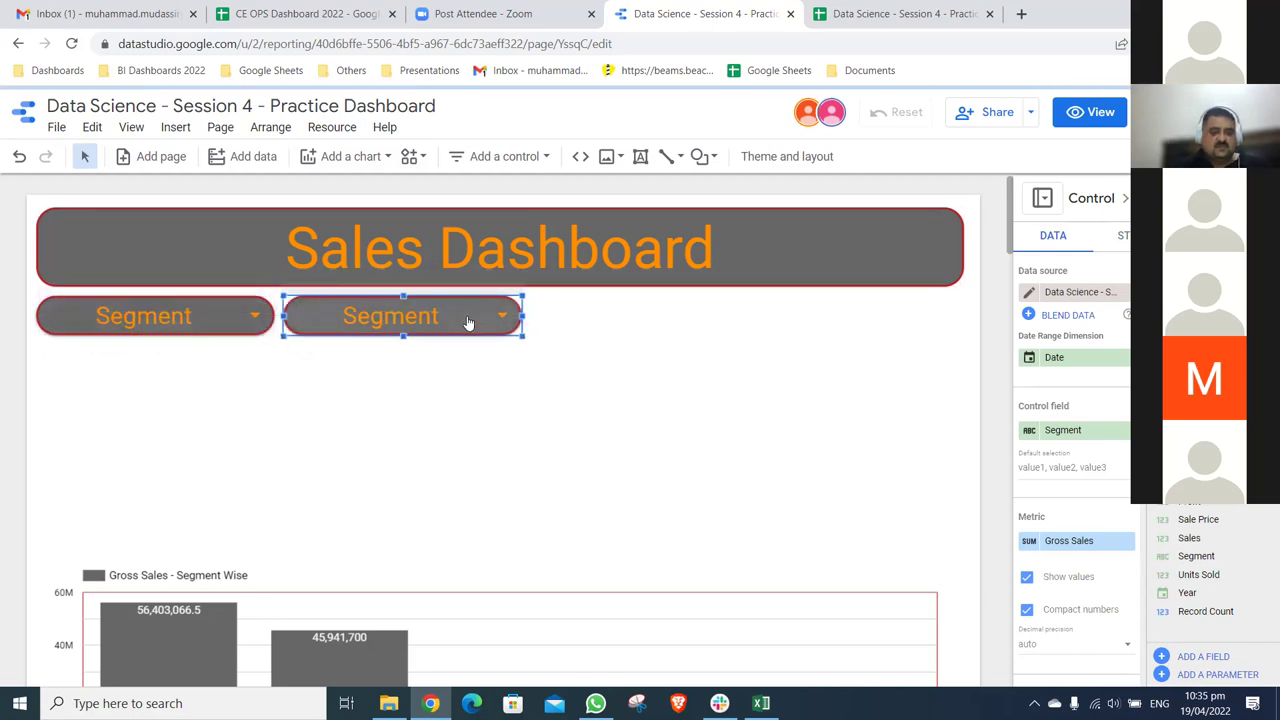
{"action": "left_click", "coordinate": [1066, 431]}
{"action": "left_click", "coordinate": [1040, 518]}
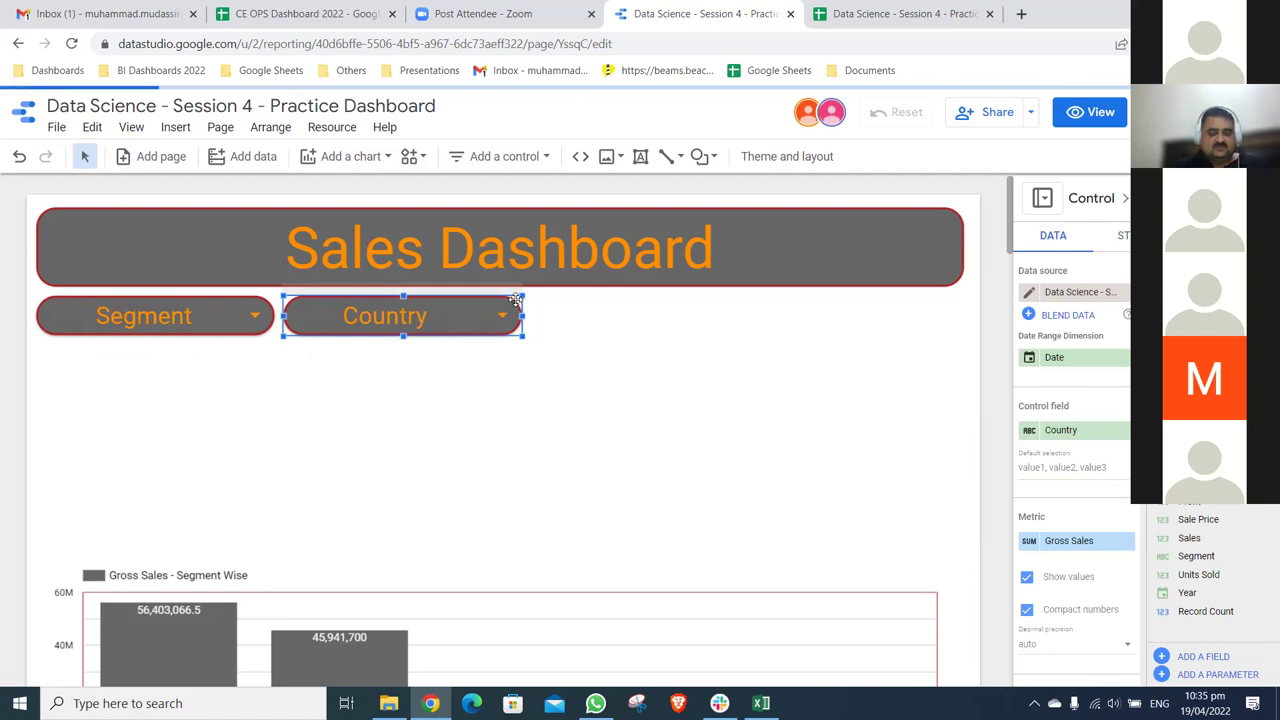
- Place a third filter right of Country and set its control field to Product
{"action": "left_click_drag", "start_coordinate": [515, 300], "coordinate": [530, 316]}
{"action": "left_click_drag", "start_coordinate": [633, 316], "coordinate": [753, 320]}
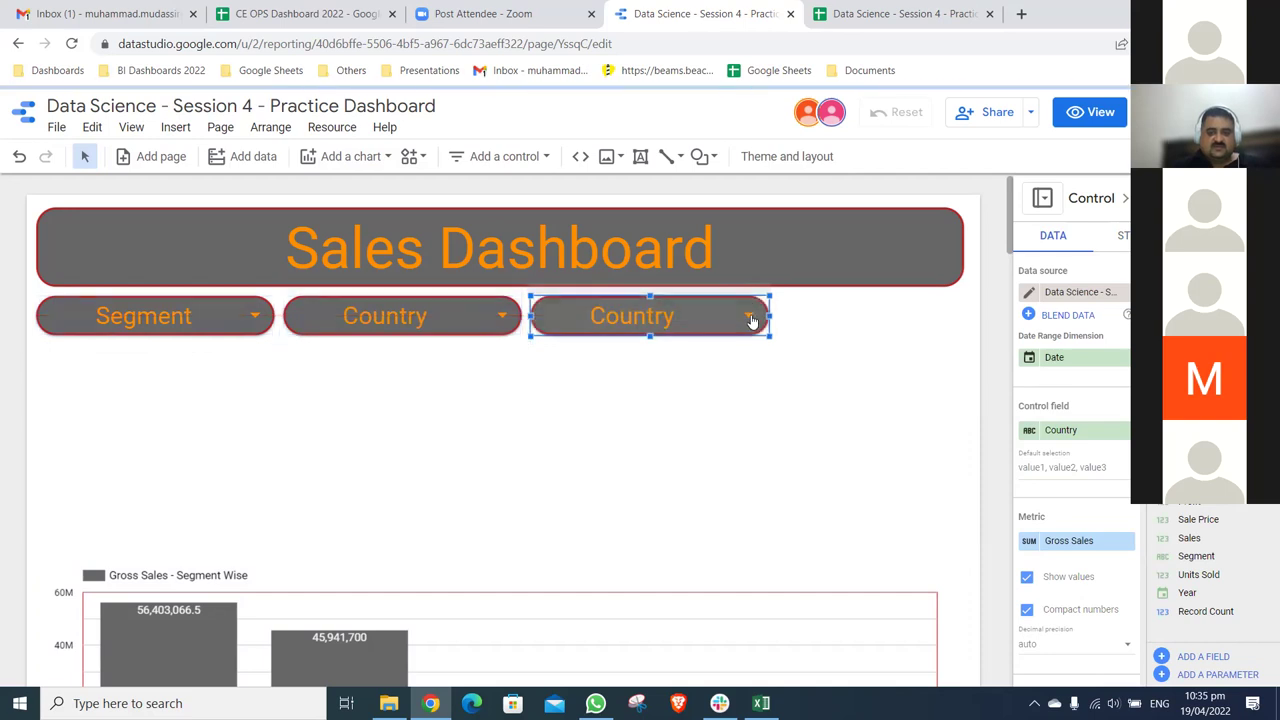
{"action": "left_click", "coordinate": [1065, 432]}
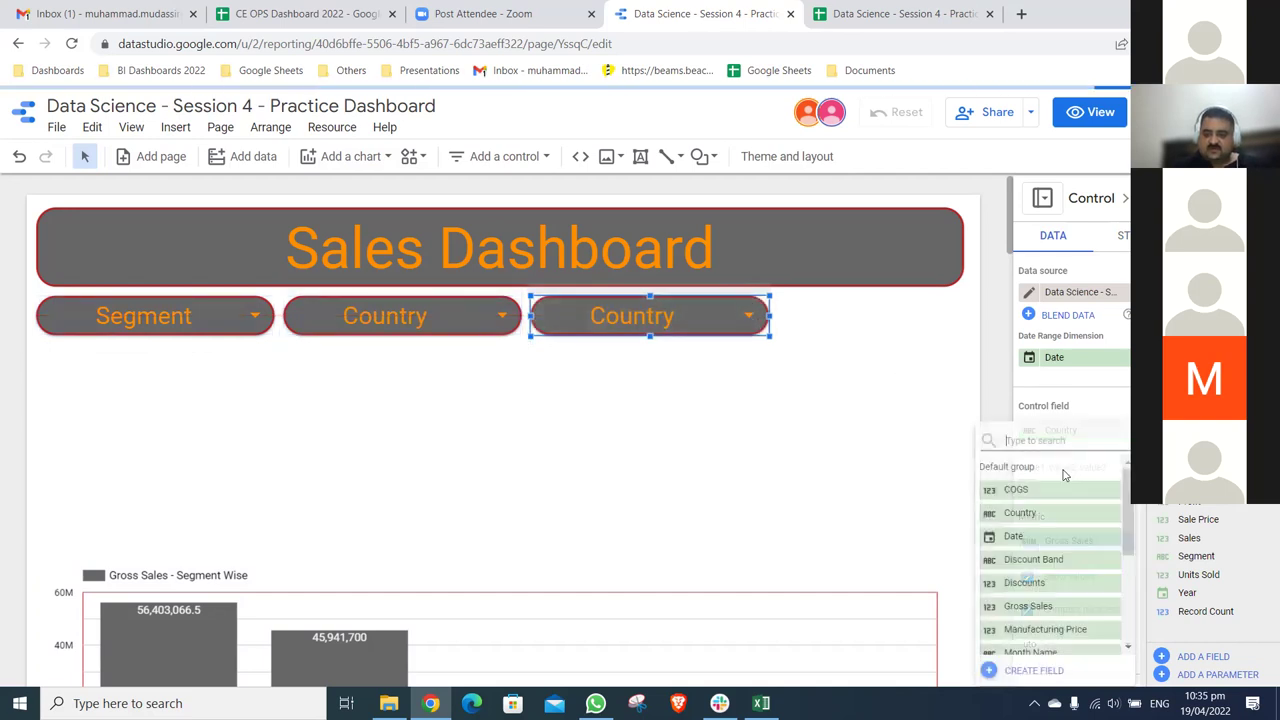
{"action": "left_click_drag", "start_coordinate": [1128, 510], "coordinate": [1074, 566]}
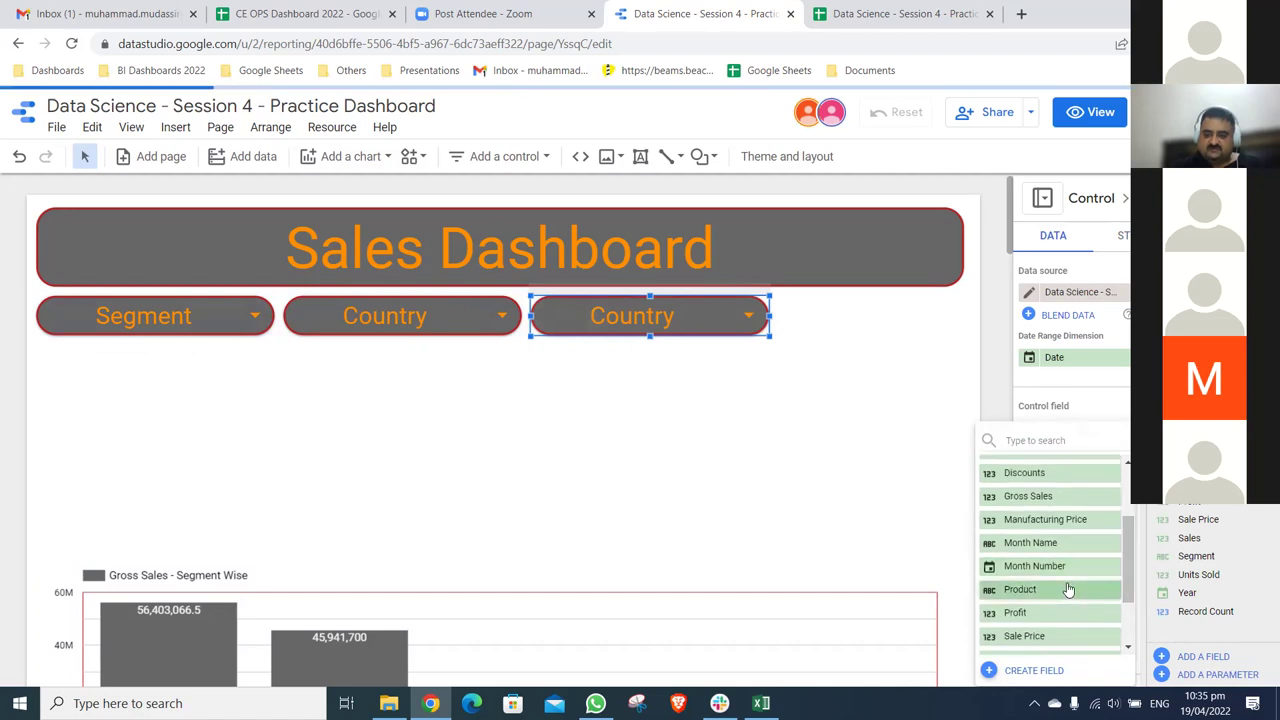
{"action": "left_click", "coordinate": [1068, 590]}
- Align the Segment, Country and Product filters to the left edge and stretch them across the page
{"action": "left_click_drag", "start_coordinate": [30, 298], "coordinate": [777, 322]}
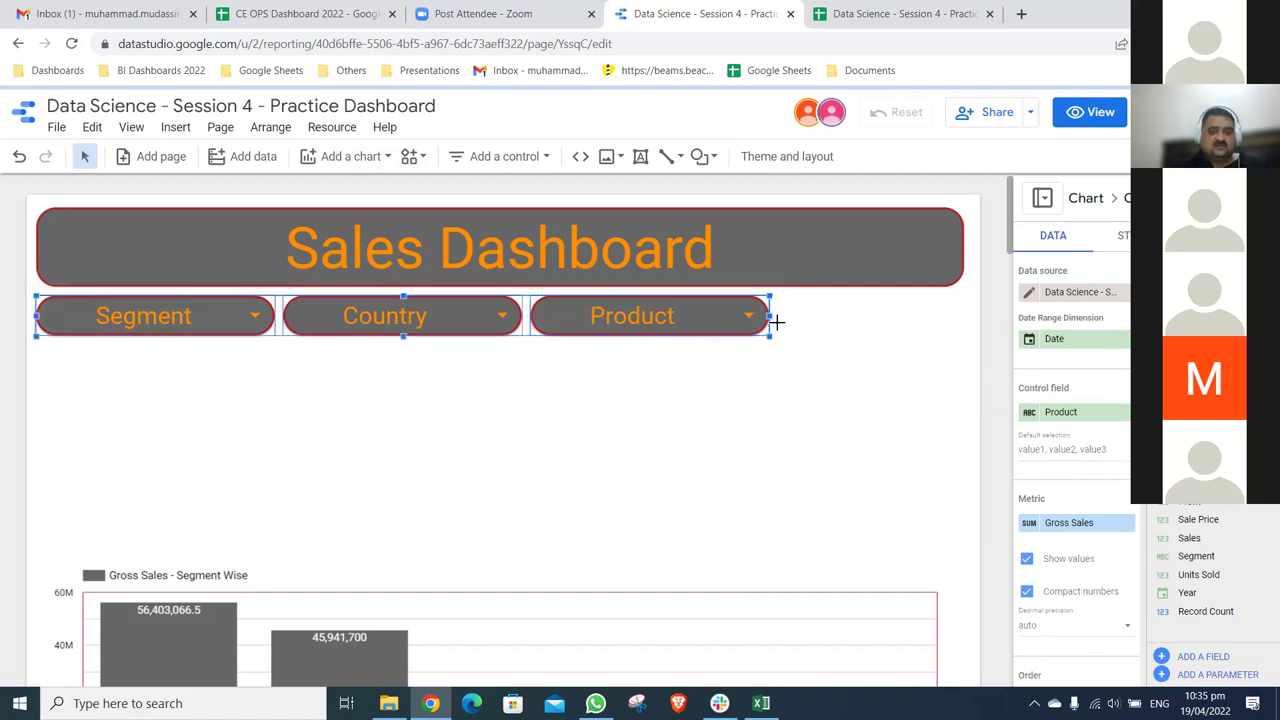
{"action": "key", "text": "shift+Right"}
{"action": "key", "text": "shift+Right"}
{"action": "key", "text": "shift+Right"}
{"action": "key", "text": "shift+Right"}
{"action": "key", "text": "shift+Right"}
{"action": "key", "text": "shift+Right"}
{"action": "key", "text": "shift+Right"}
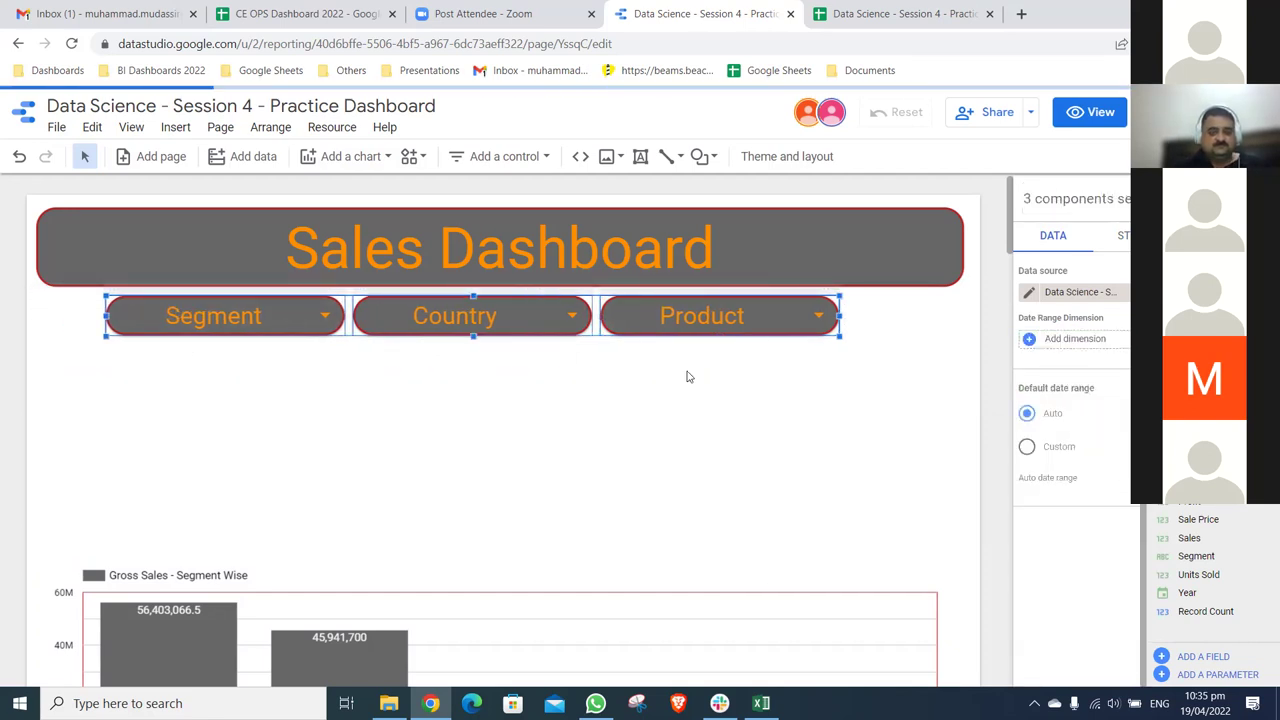
{"action": "key", "text": "shift+Left"}
{"action": "key", "text": "shift+Left"}
{"action": "key", "text": "shift+Left"}
{"action": "key", "text": "shift+Left"}
{"action": "key", "text": "shift+Left"}
{"action": "key", "text": "shift+Left"}
{"action": "key", "text": "shift+Left"}
{"action": "key", "text": "shift+Left"}
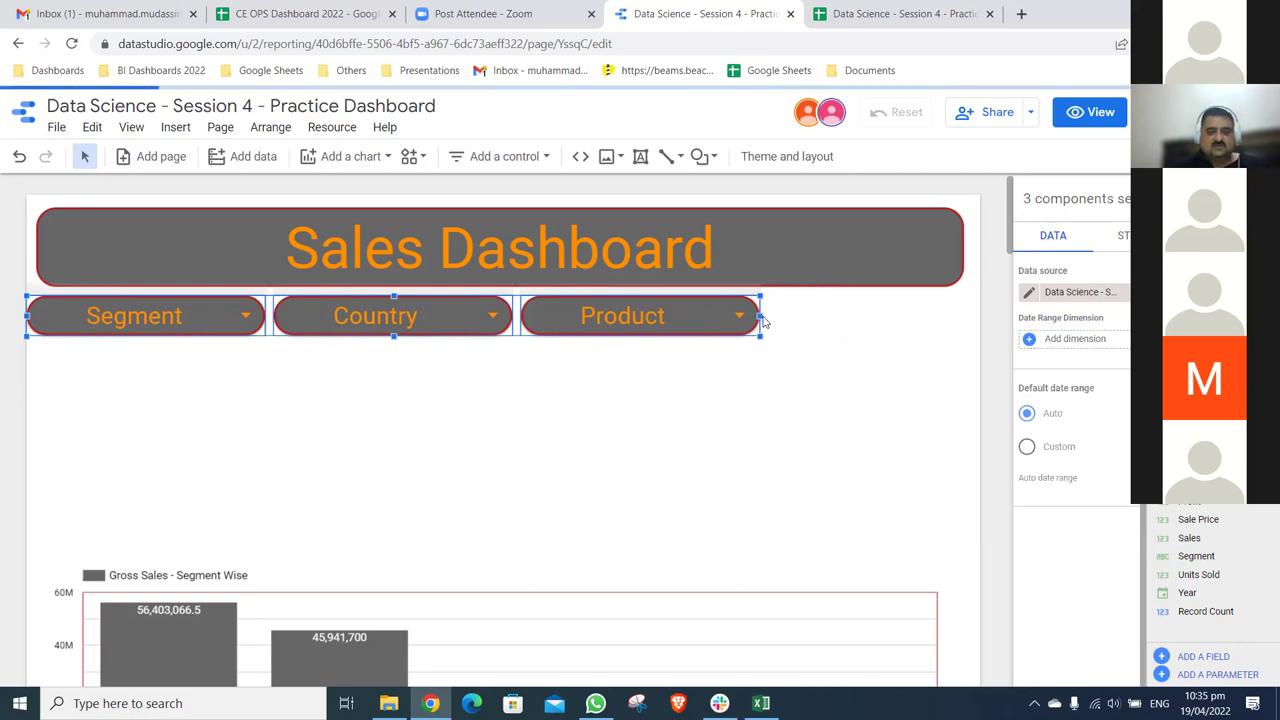
{"action": "left_click_drag", "start_coordinate": [760, 316], "coordinate": [963, 313]}
{"action": "left_click_drag", "start_coordinate": [884, 299], "coordinate": [884, 297]}
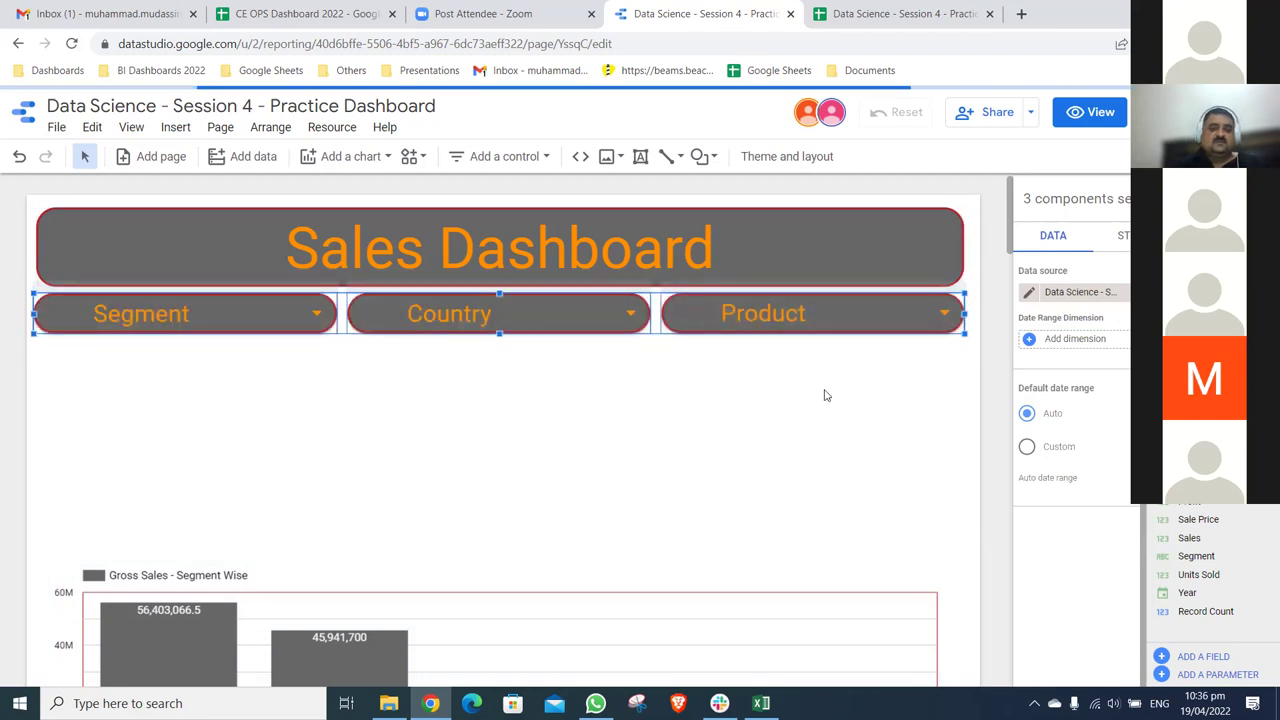
{"action": "scroll", "coordinate": [826, 390], "scroll_direction": "down", "scroll_amount": 5}
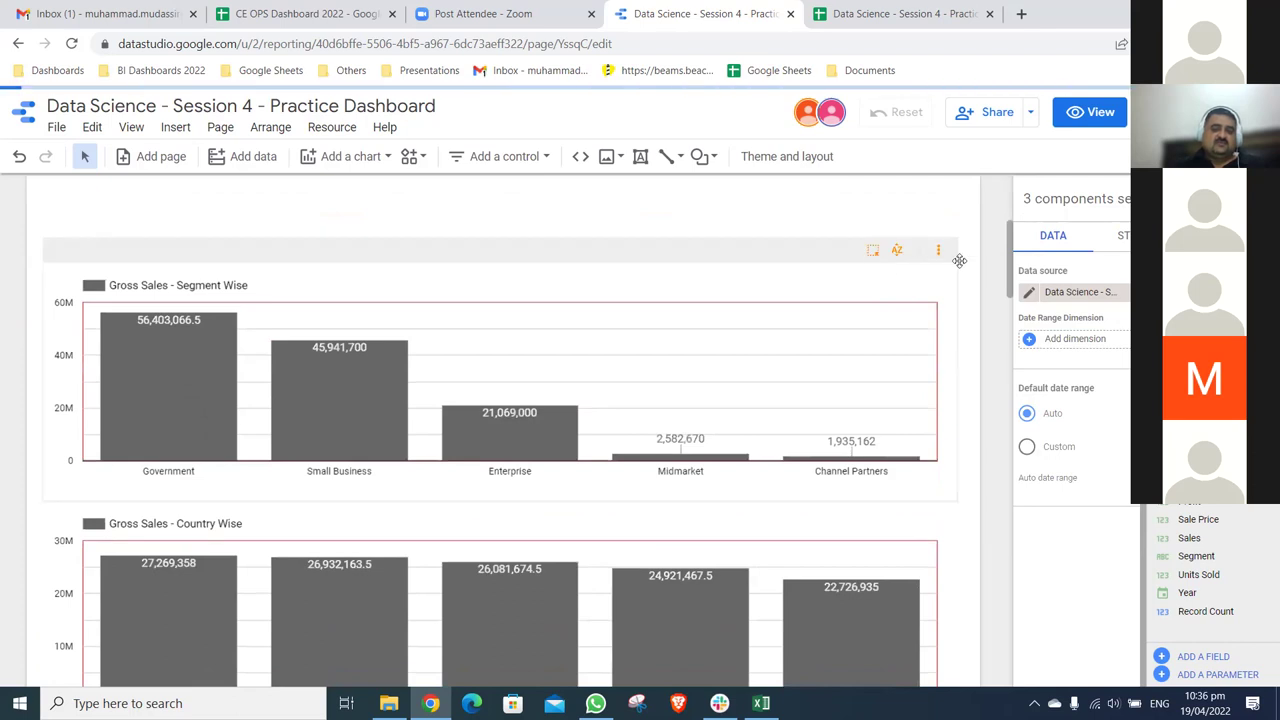
{"action": "scroll", "coordinate": [994, 260], "scroll_direction": "up", "scroll_amount": 5}
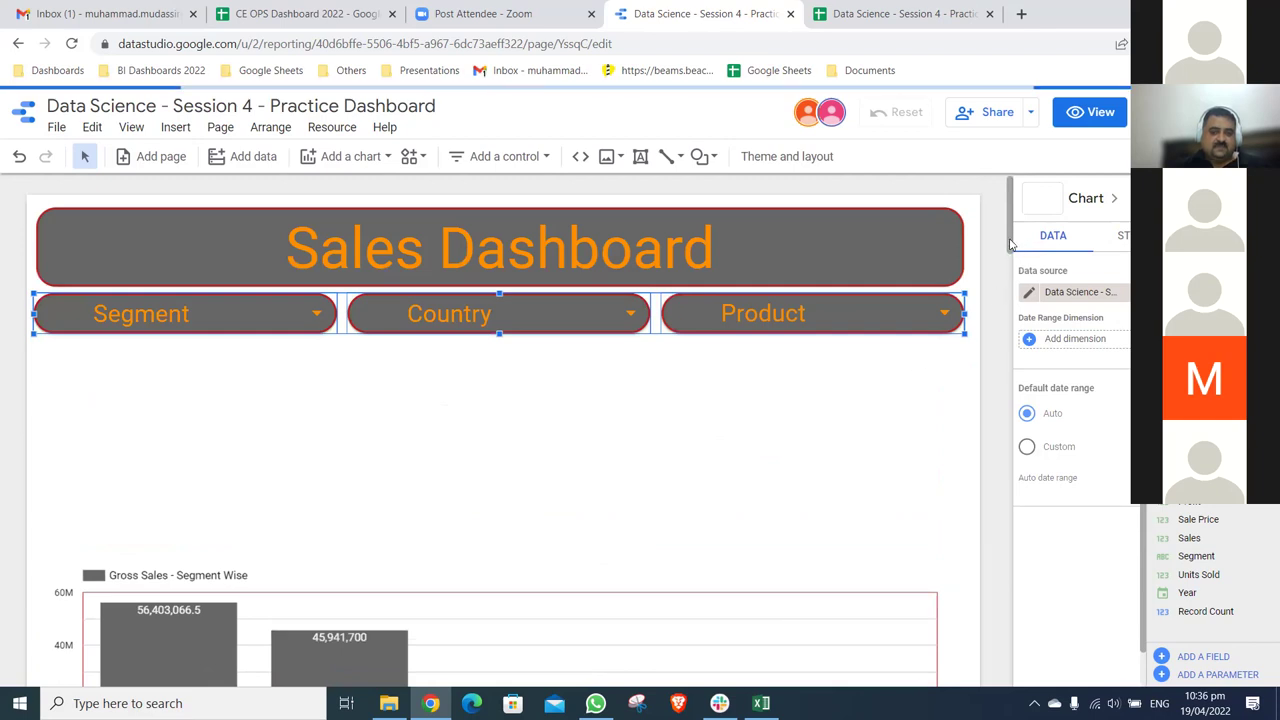
{"action": "scroll", "coordinate": [1008, 263], "scroll_direction": "down", "scroll_amount": 5}
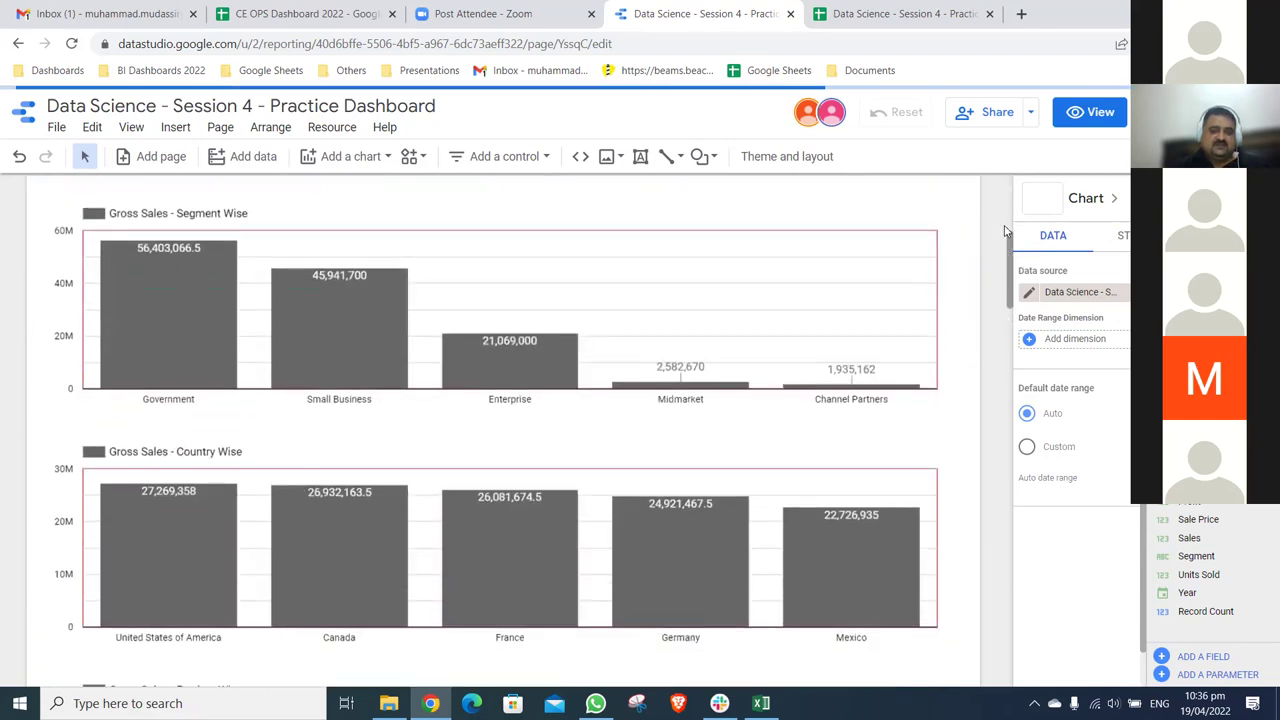
{"action": "scroll", "coordinate": [863, 265], "scroll_direction": "down", "scroll_amount": 2}
{"action": "scroll", "coordinate": [937, 280], "scroll_direction": "up", "scroll_amount": 10}
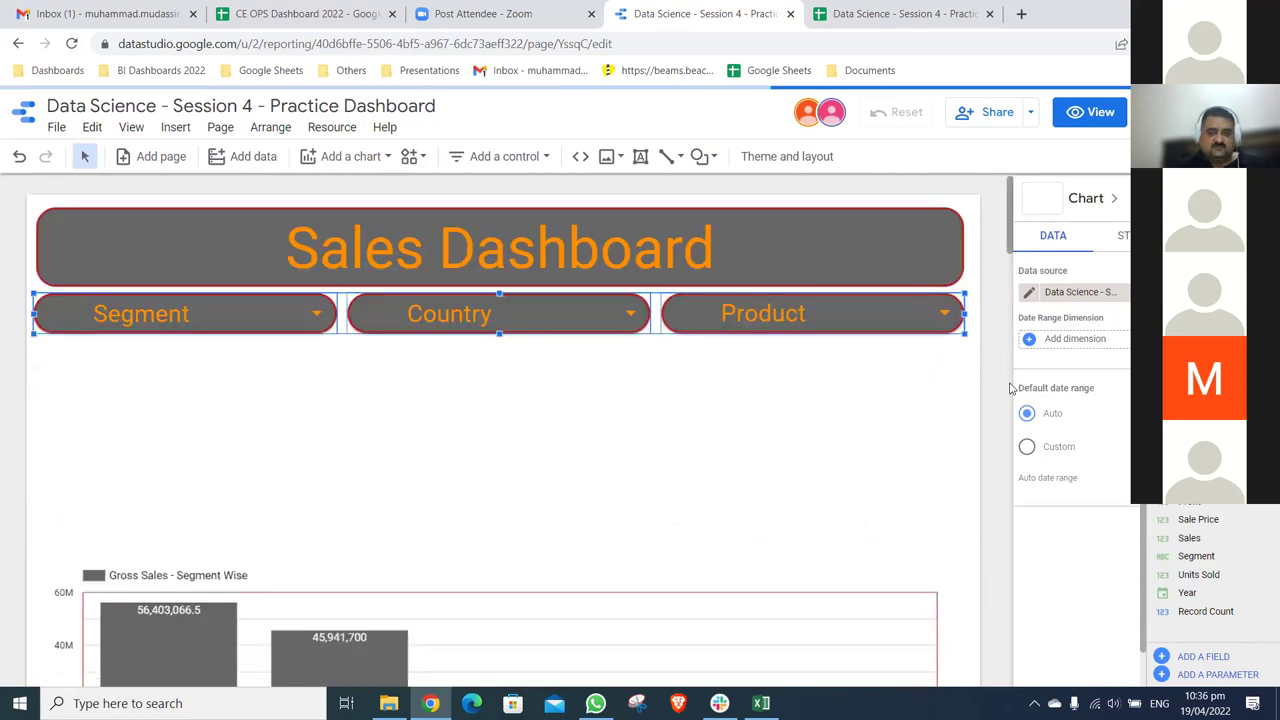
{"action": "scroll", "coordinate": [1010, 388], "scroll_direction": "down", "scroll_amount": 12}
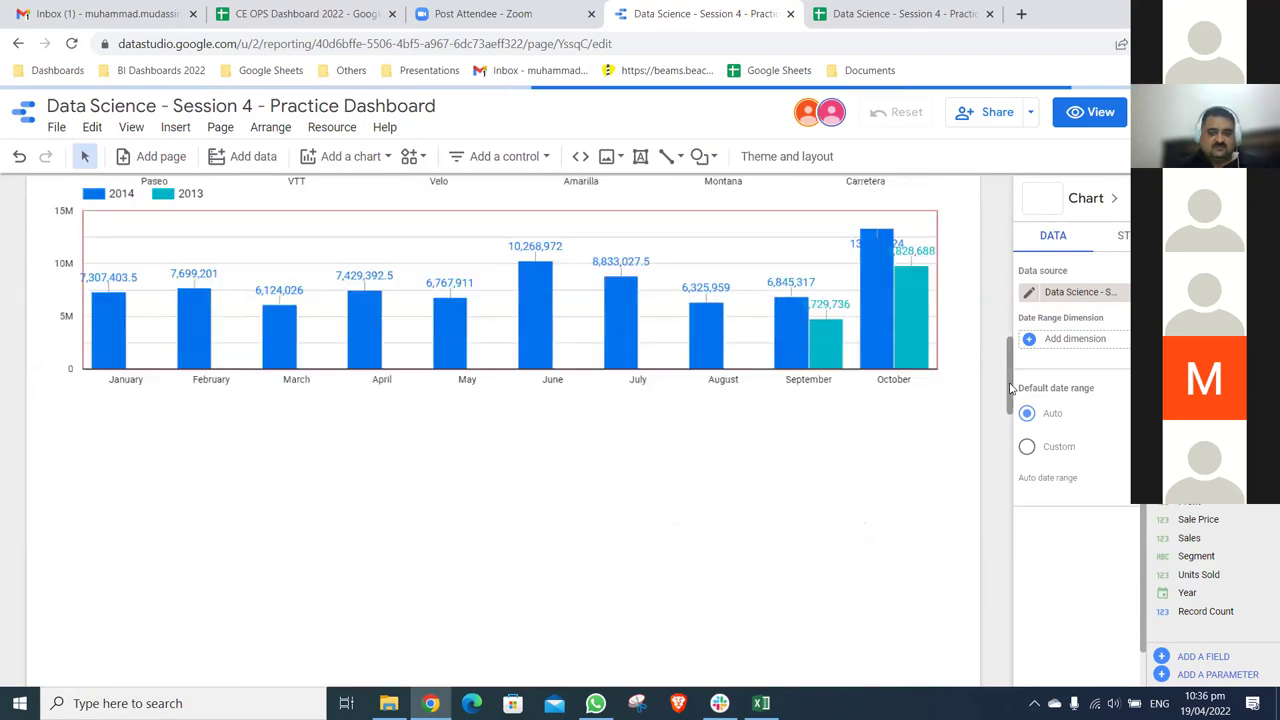
{"action": "scroll", "coordinate": [1011, 371], "scroll_direction": "up", "scroll_amount": 3}
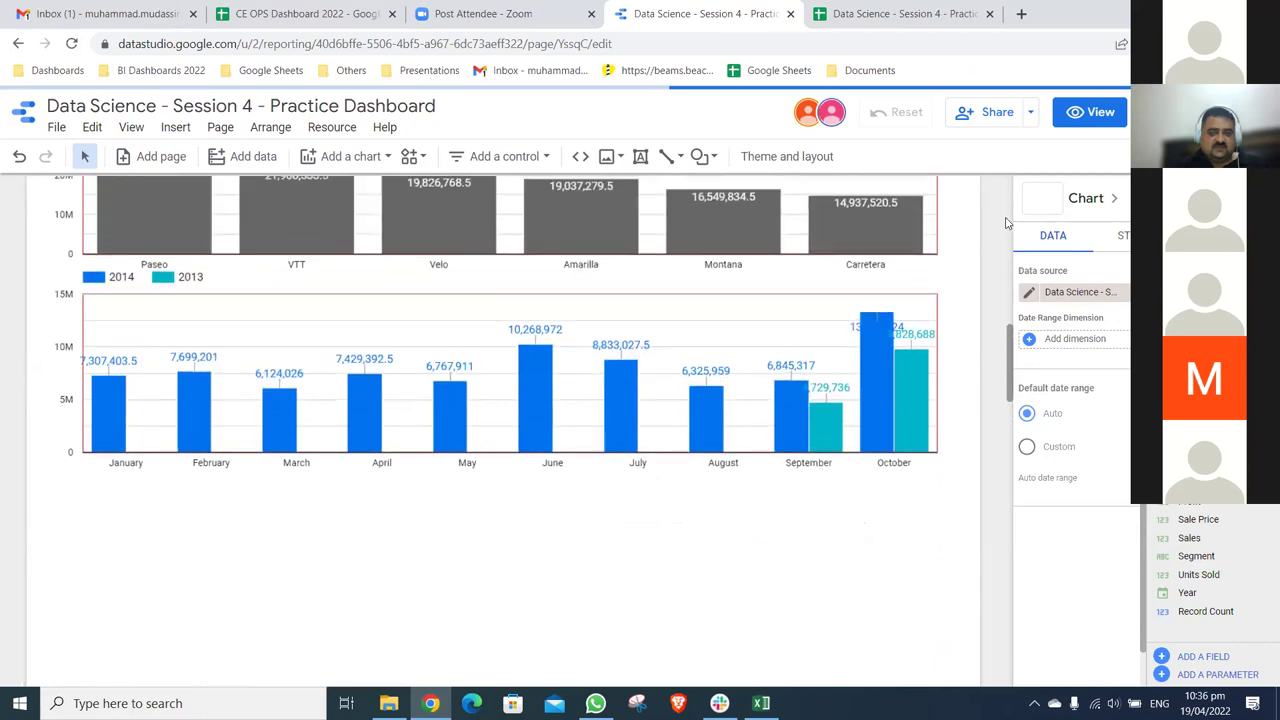
{"action": "scroll", "coordinate": [546, 160], "scroll_direction": "up", "scroll_amount": 10}
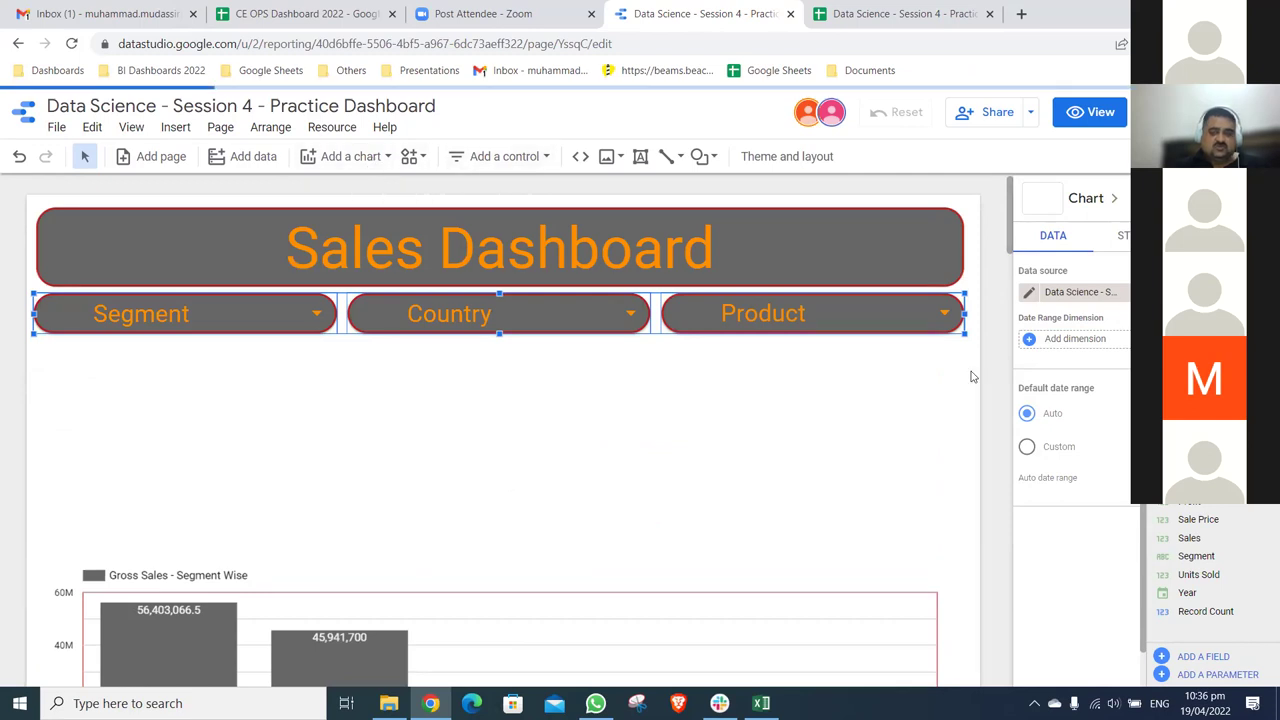
{"action": "scroll", "coordinate": [1007, 436], "scroll_direction": "down", "scroll_amount": 10}
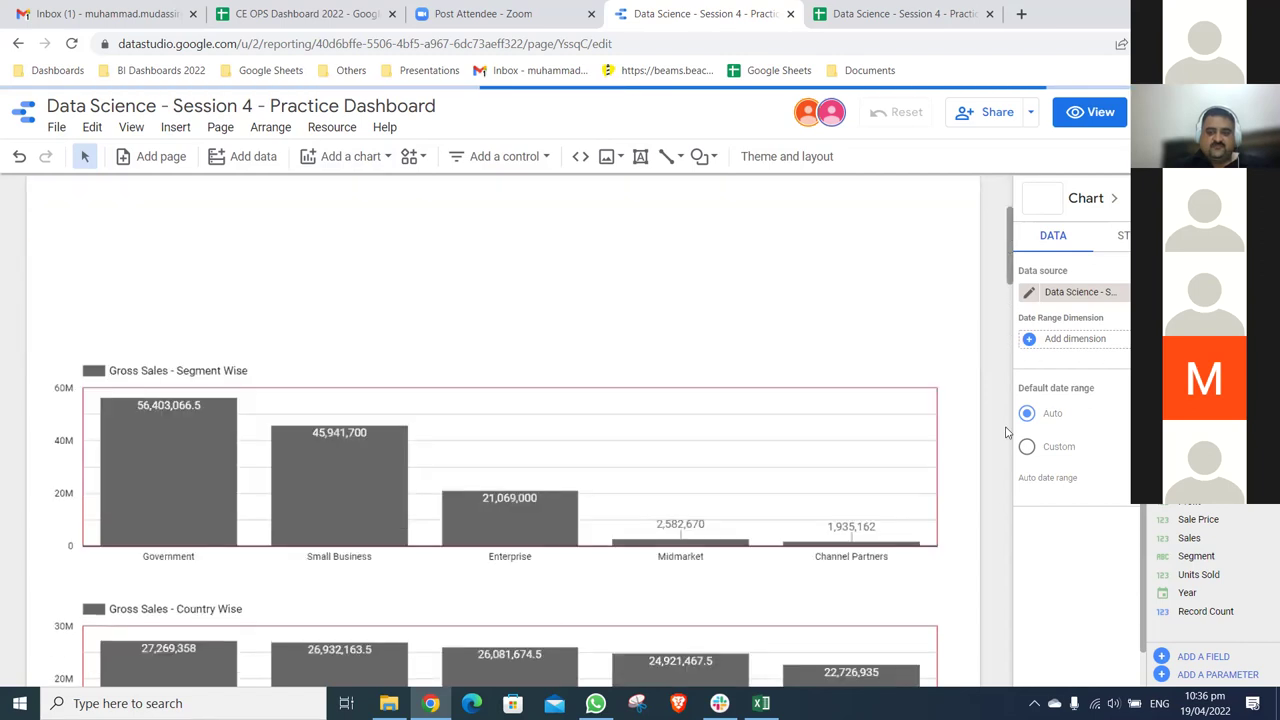
{"action": "scroll", "coordinate": [1012, 375], "scroll_direction": "up", "scroll_amount": 1}
- Move the monthly 2014/2013 bar chart up to sit below the filter bar
{"action": "left_click", "coordinate": [869, 314]}
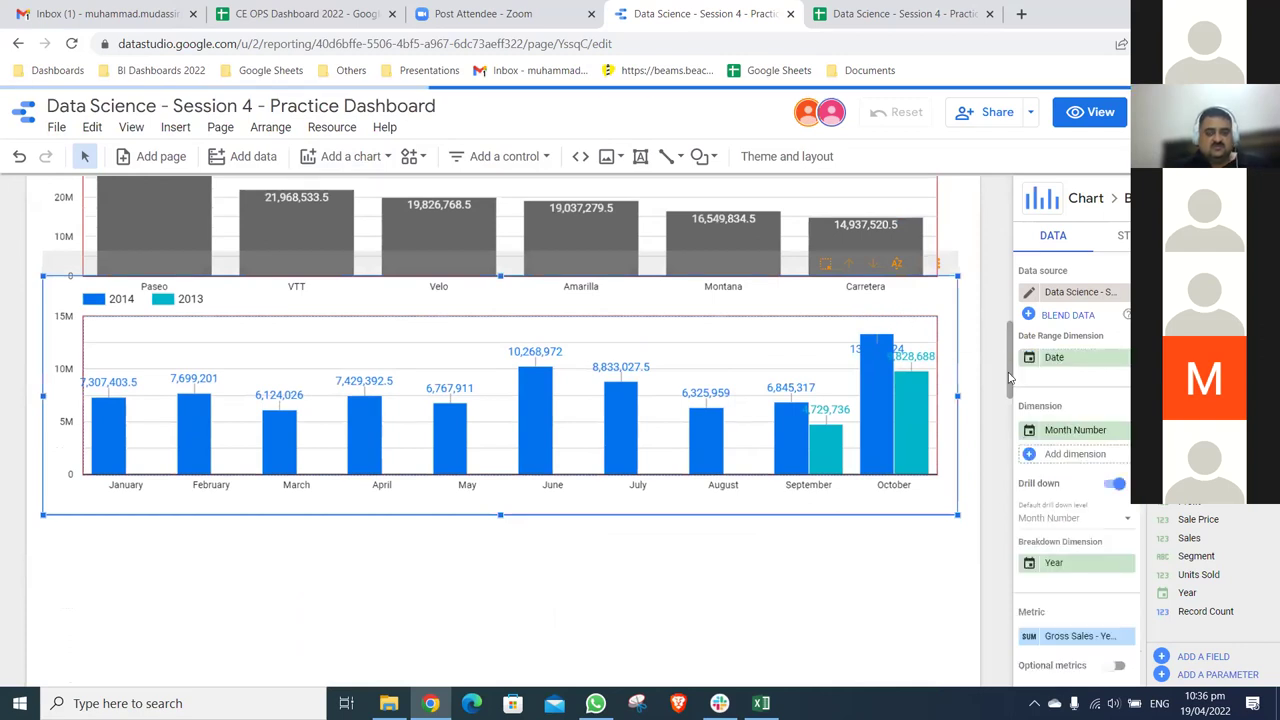
{"action": "scroll", "coordinate": [1010, 378], "scroll_direction": "up", "scroll_amount": 2}
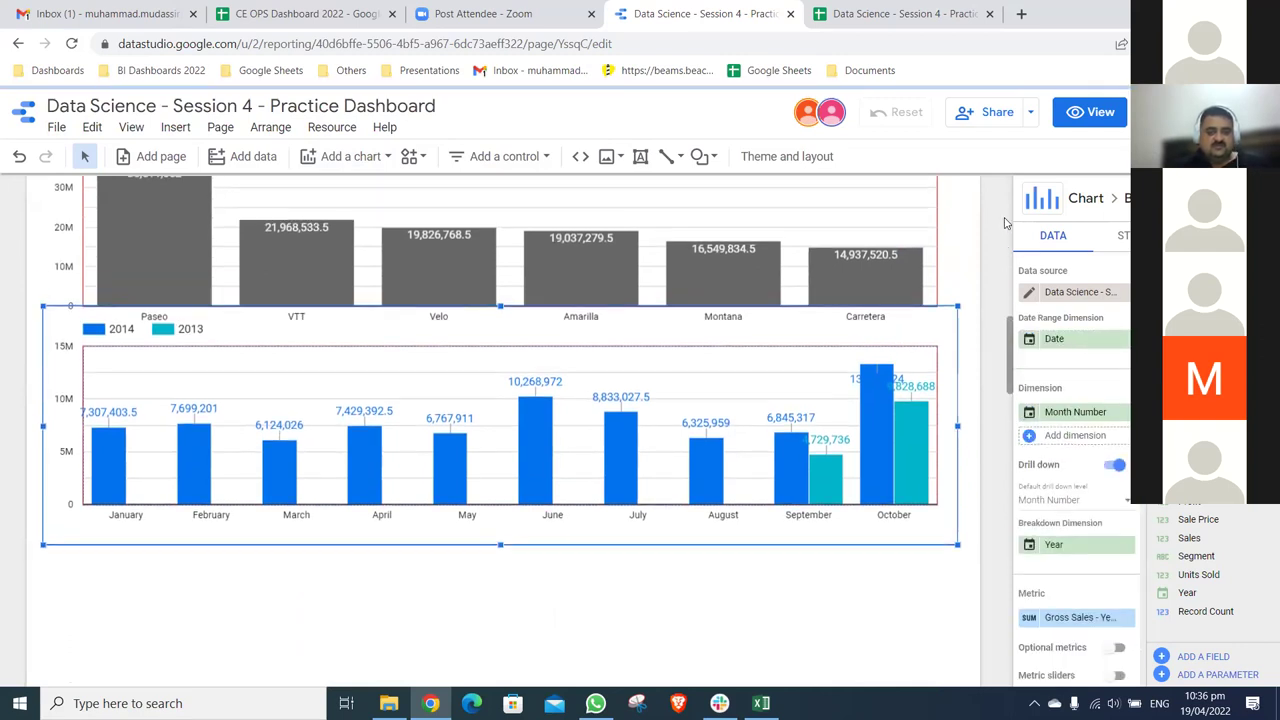
{"action": "scroll", "coordinate": [360, 366], "scroll_direction": "up", "scroll_amount": 8}
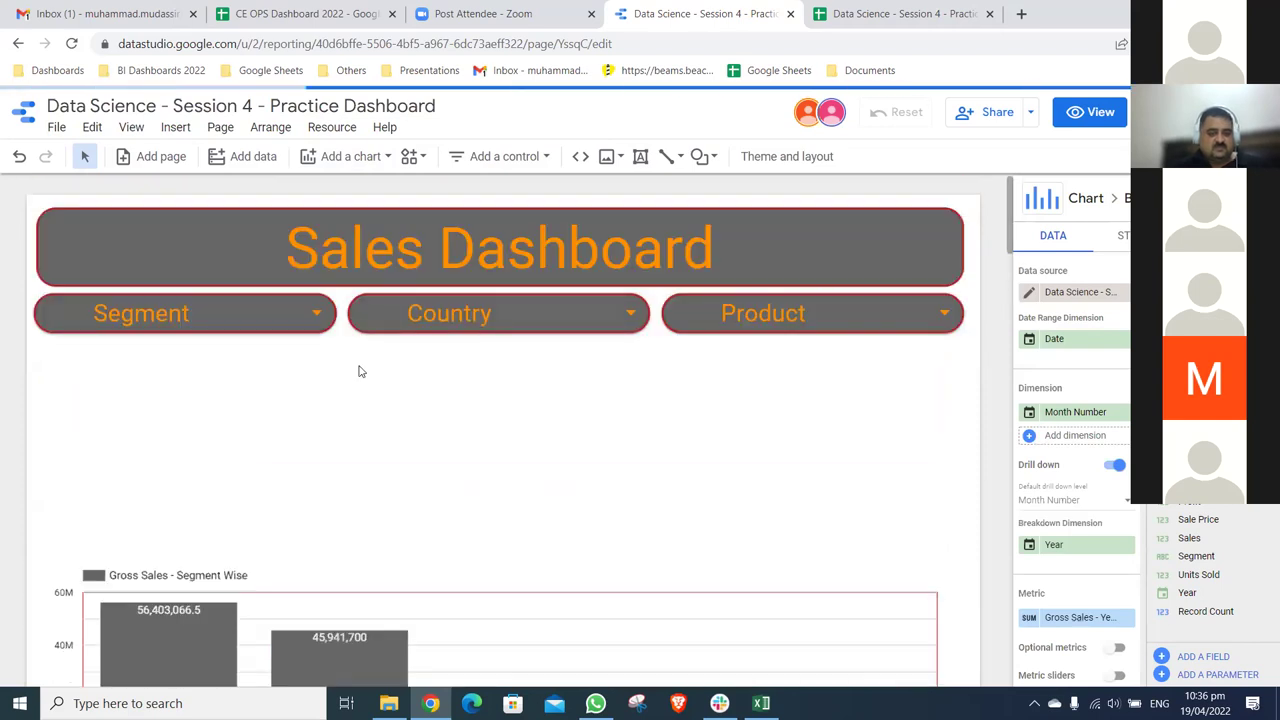
{"action": "left_click", "coordinate": [665, 437]}
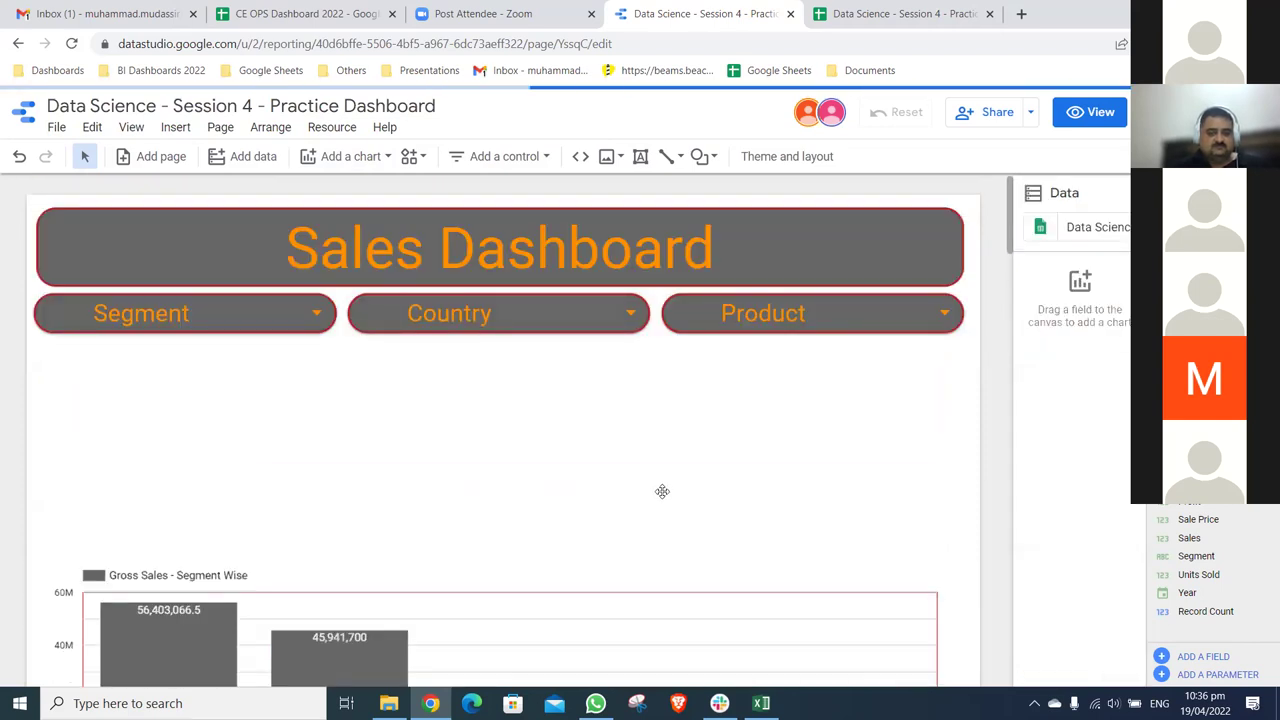
{"action": "scroll", "coordinate": [663, 500], "scroll_direction": "down", "scroll_amount": 4}
{"action": "scroll", "coordinate": [663, 235], "scroll_direction": "down", "scroll_amount": 1}
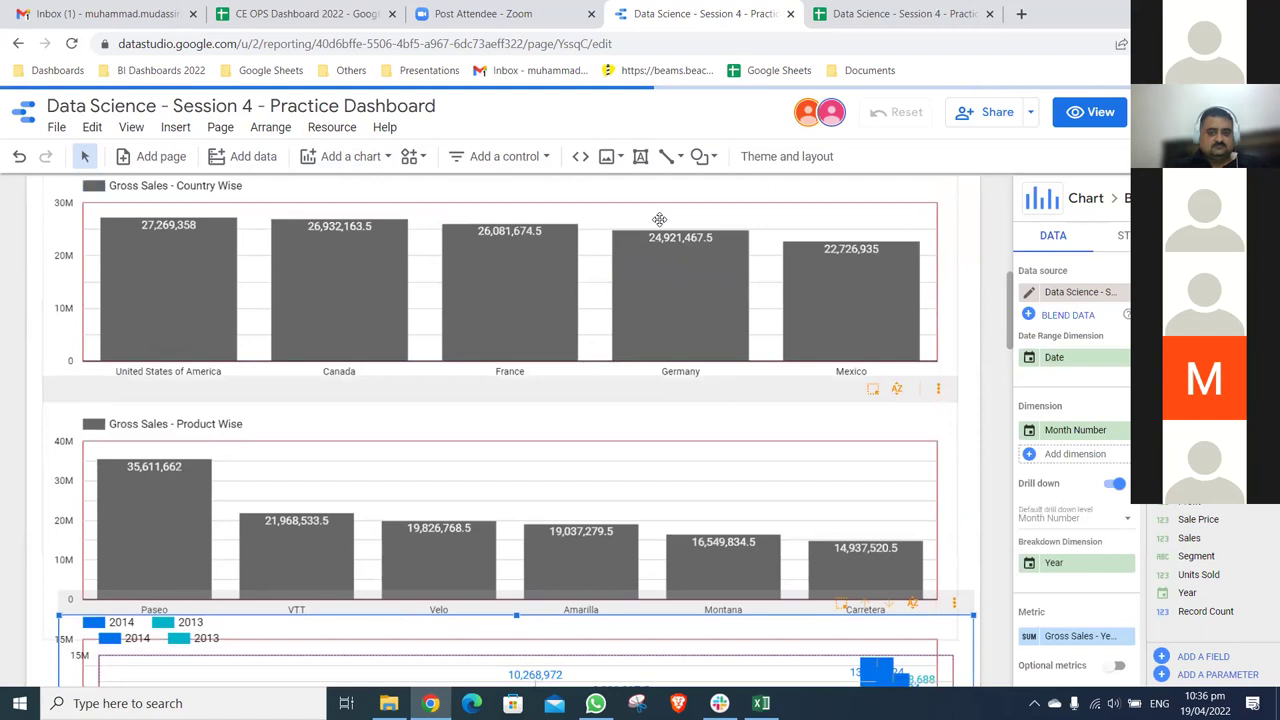
{"action": "scroll", "coordinate": [654, 203], "scroll_direction": "down", "scroll_amount": 1}
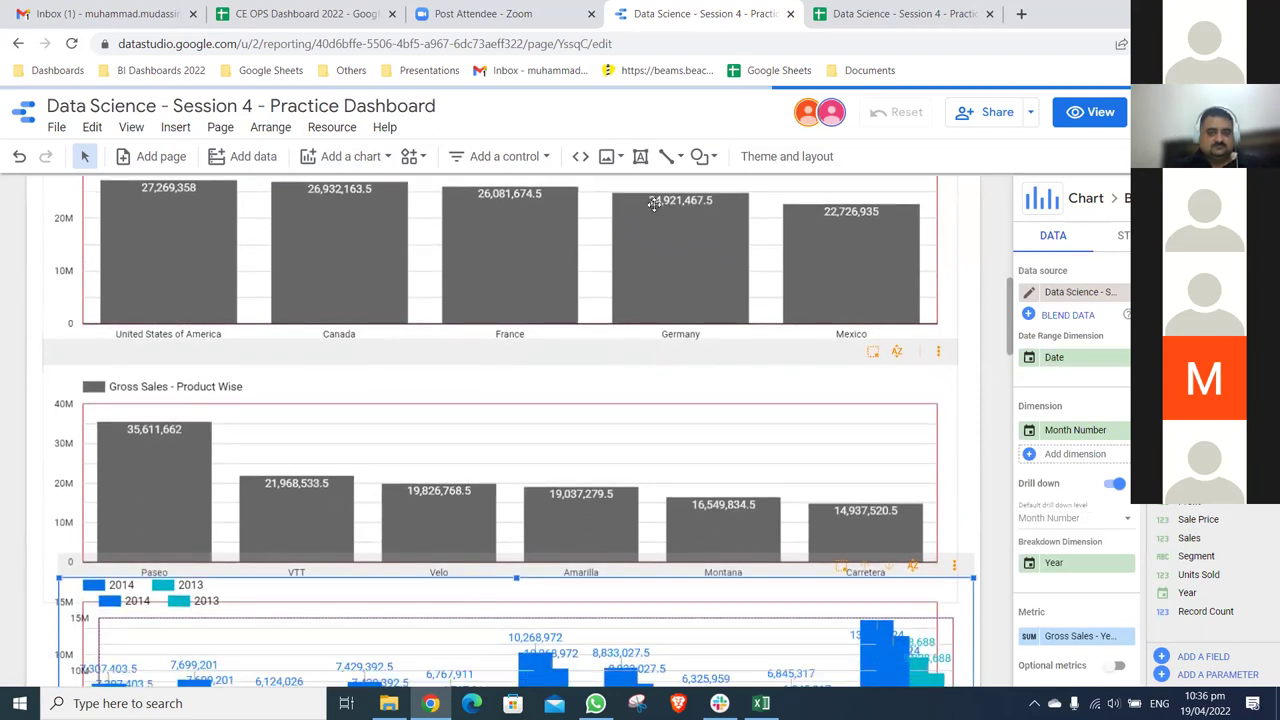
{"action": "left_click_drag", "start_coordinate": [606, 210], "coordinate": [580, 204]}
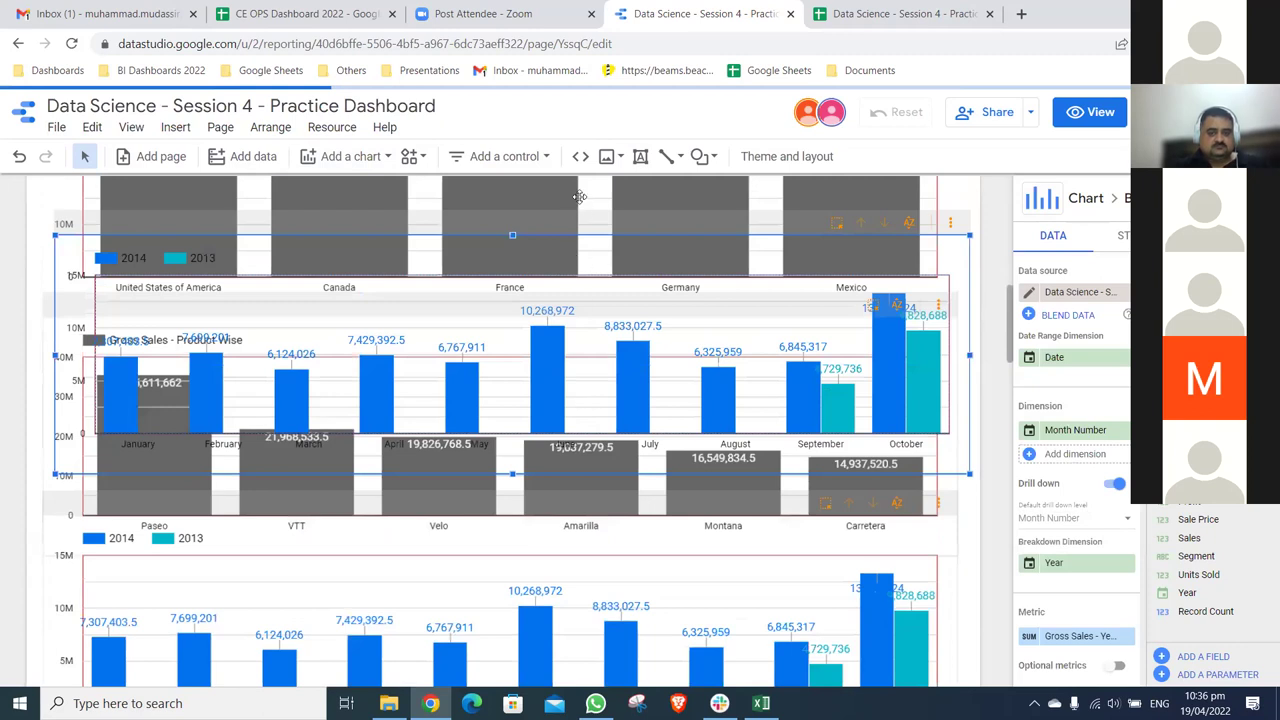
{"action": "scroll", "coordinate": [577, 212], "scroll_direction": "up", "scroll_amount": 1}
{"action": "scroll", "coordinate": [507, 345], "scroll_direction": "up", "scroll_amount": 2}
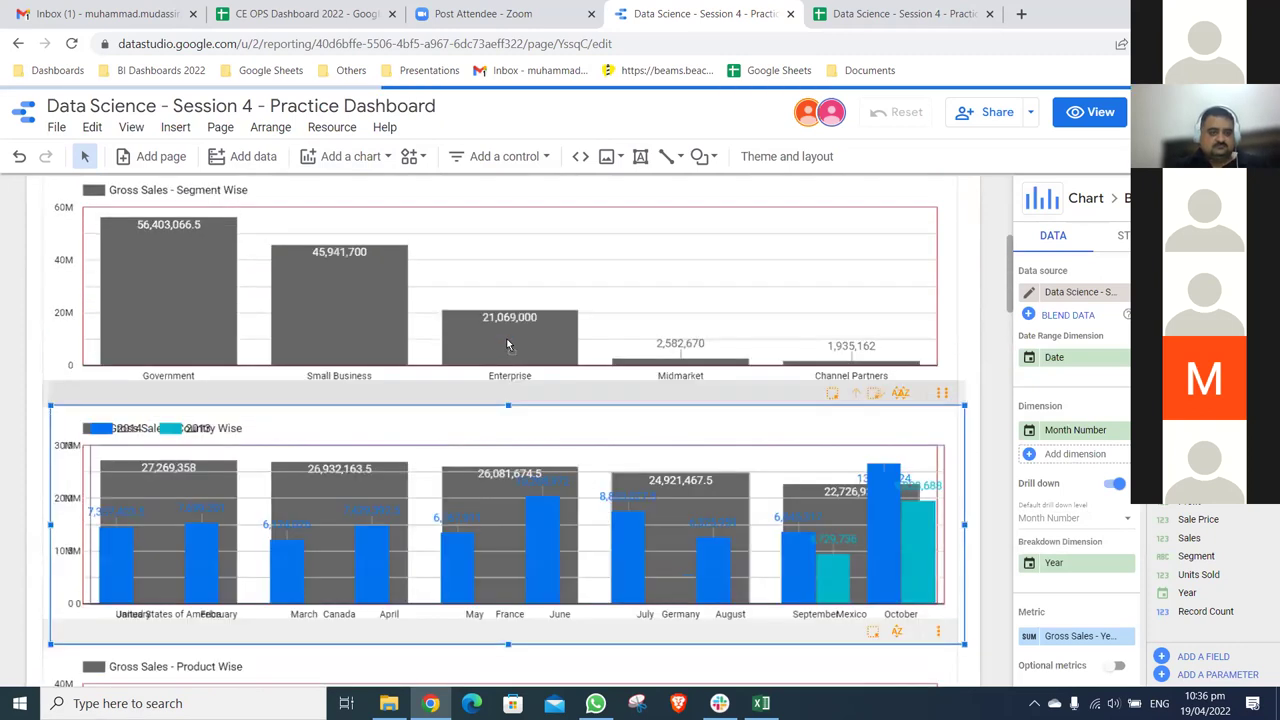
{"action": "scroll", "coordinate": [514, 345], "scroll_direction": "up", "scroll_amount": 4}
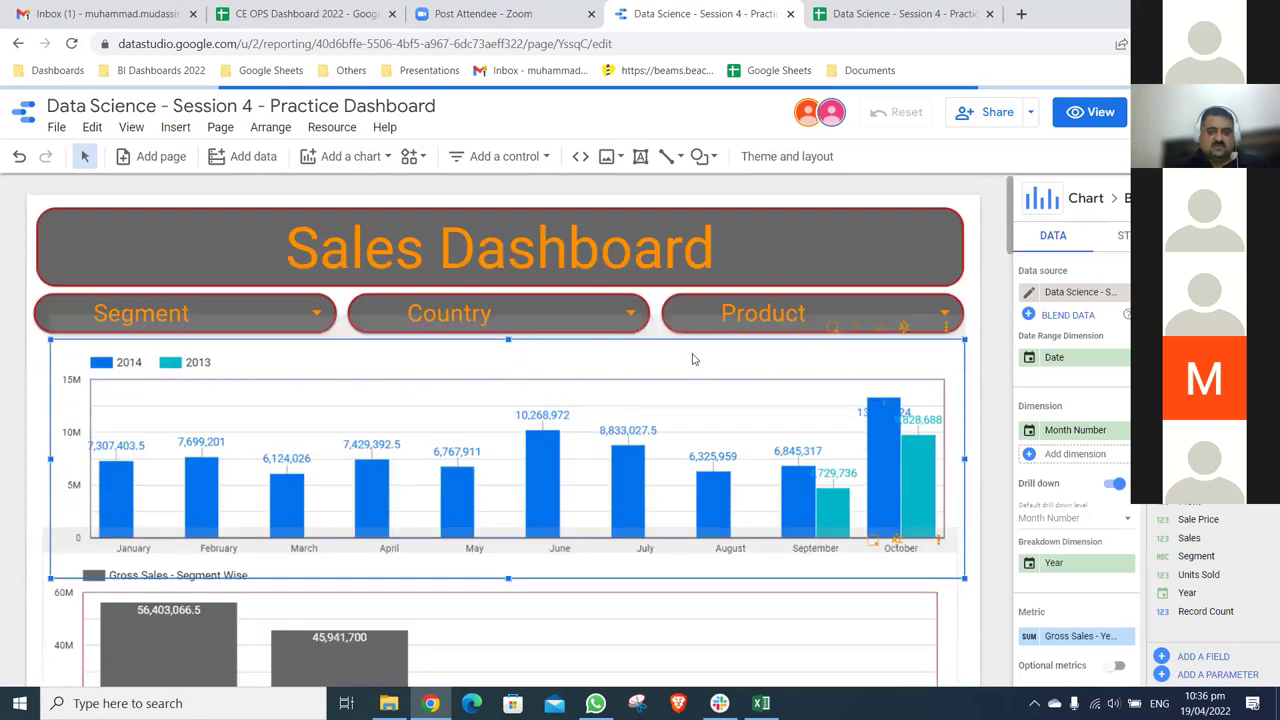
{"action": "left_click_drag", "start_coordinate": [969, 387], "coordinate": [969, 387]}
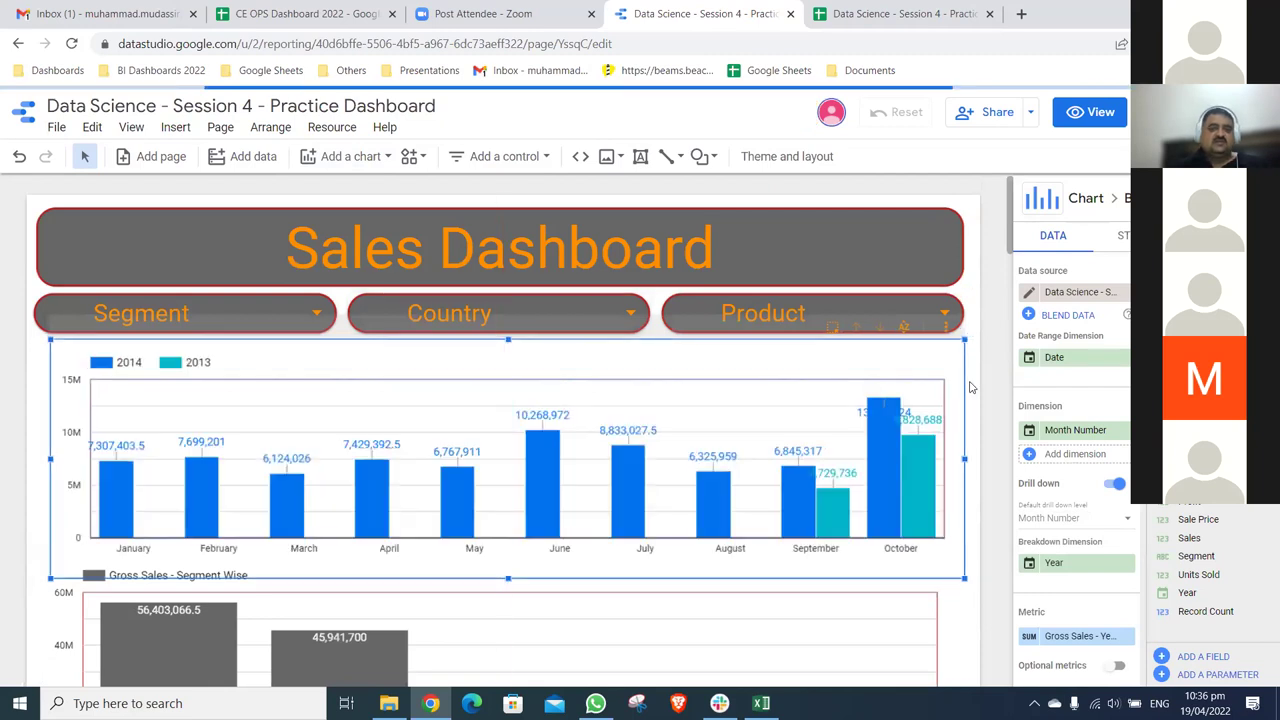
{"action": "left_click", "coordinate": [969, 387]}
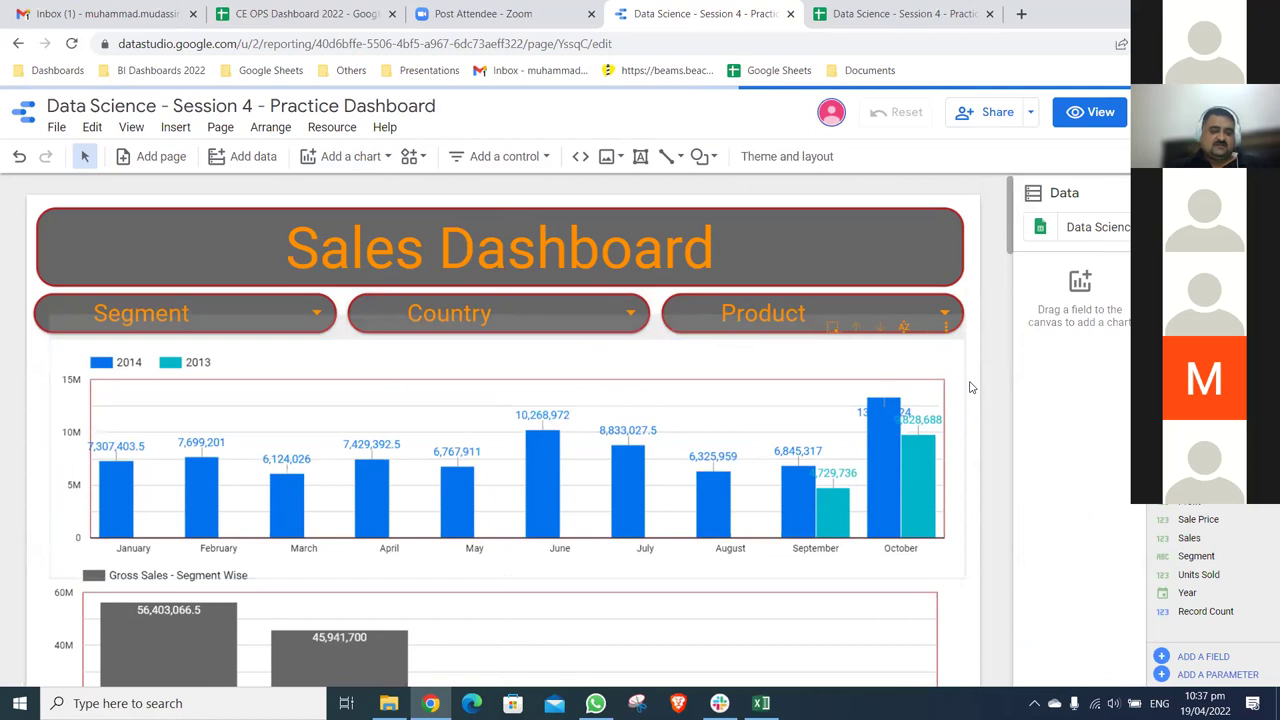
- Select the Segment and Country charts together and shift them up
{"action": "scroll", "coordinate": [37, 248], "scroll_direction": "down", "scroll_amount": 3}
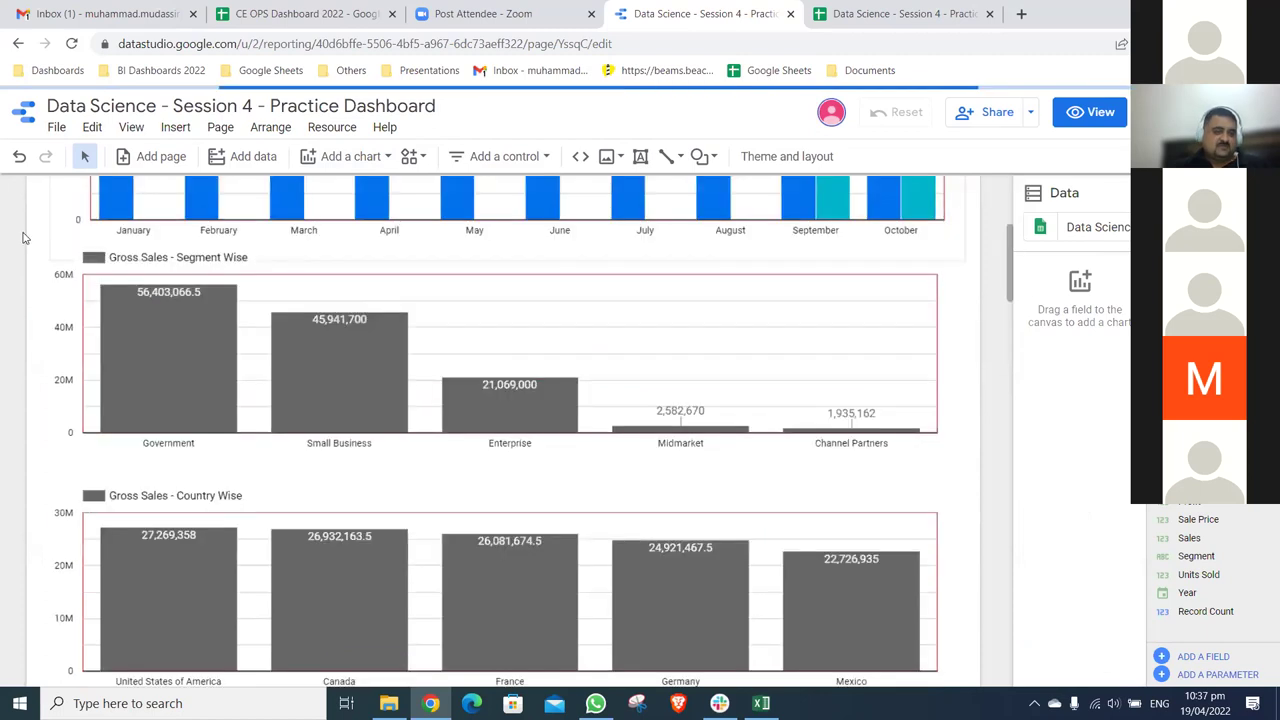
{"action": "left_click_drag", "start_coordinate": [243, 350], "coordinate": [940, 675]}
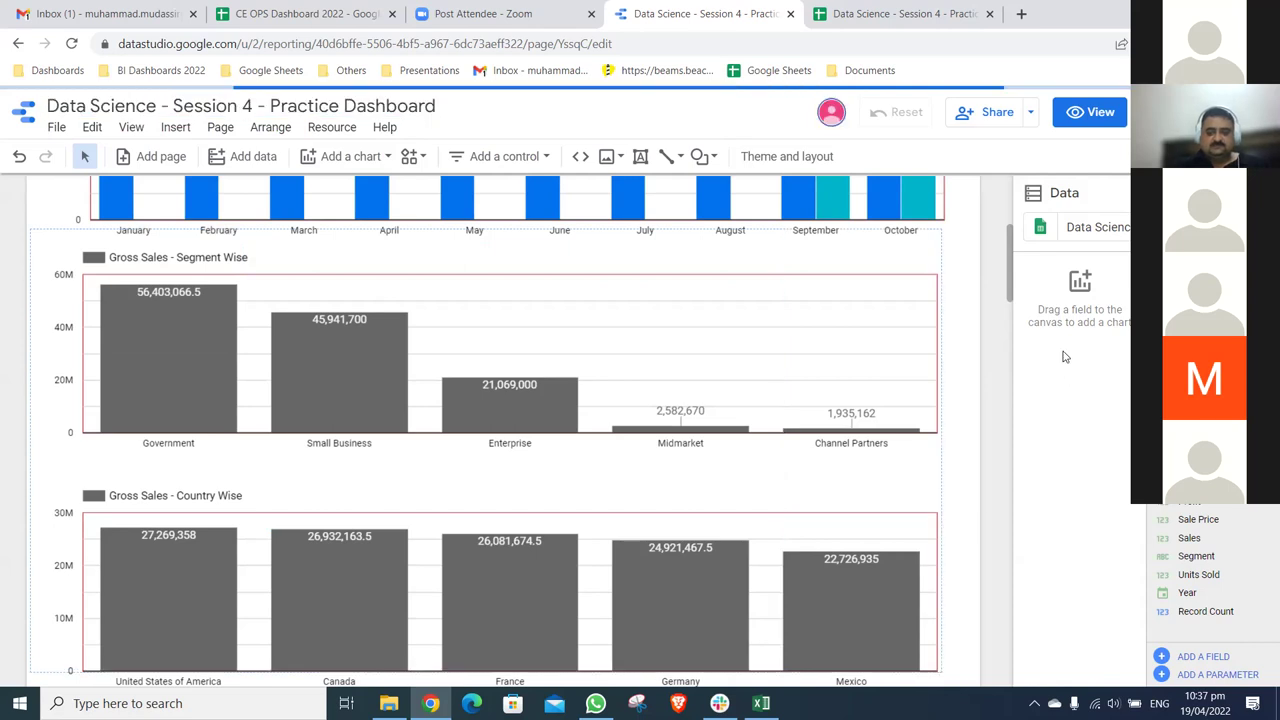
{"action": "left_click_drag", "start_coordinate": [1030, 333], "coordinate": [1016, 284]}
{"action": "scroll", "coordinate": [1016, 375], "scroll_direction": "down", "scroll_amount": 1}
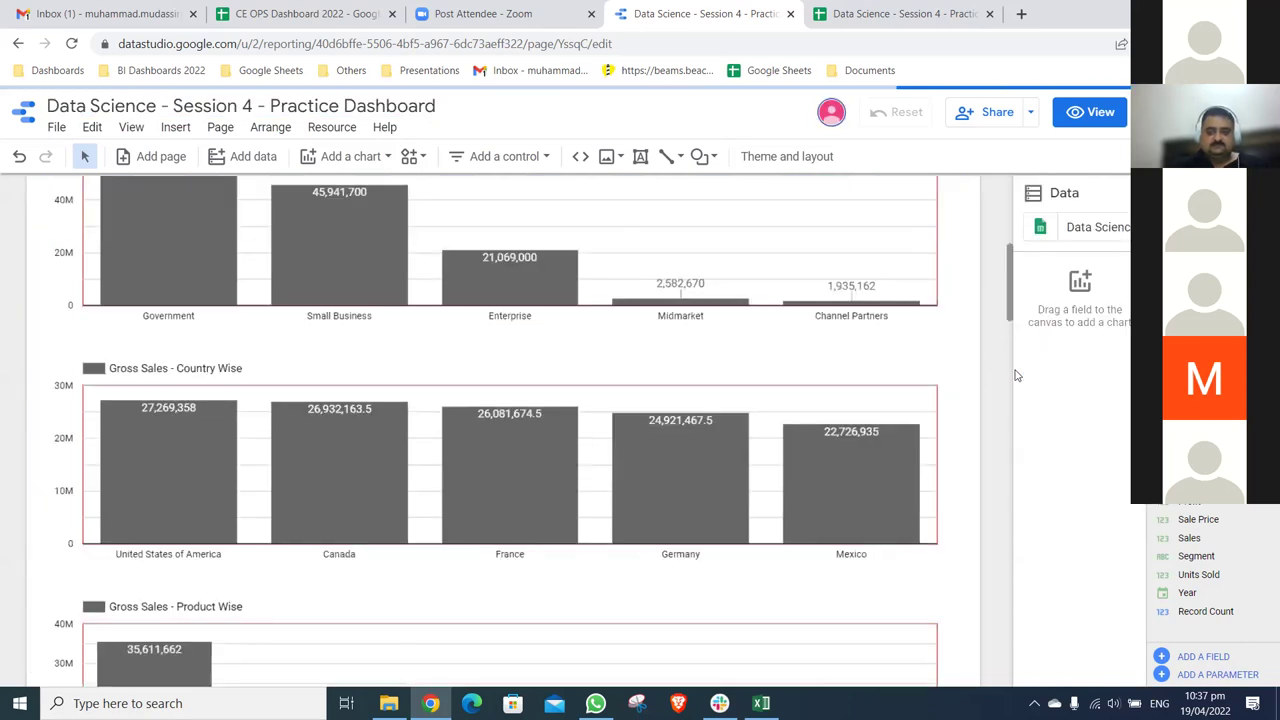
{"action": "scroll", "coordinate": [1016, 375], "scroll_direction": "down", "scroll_amount": 4}
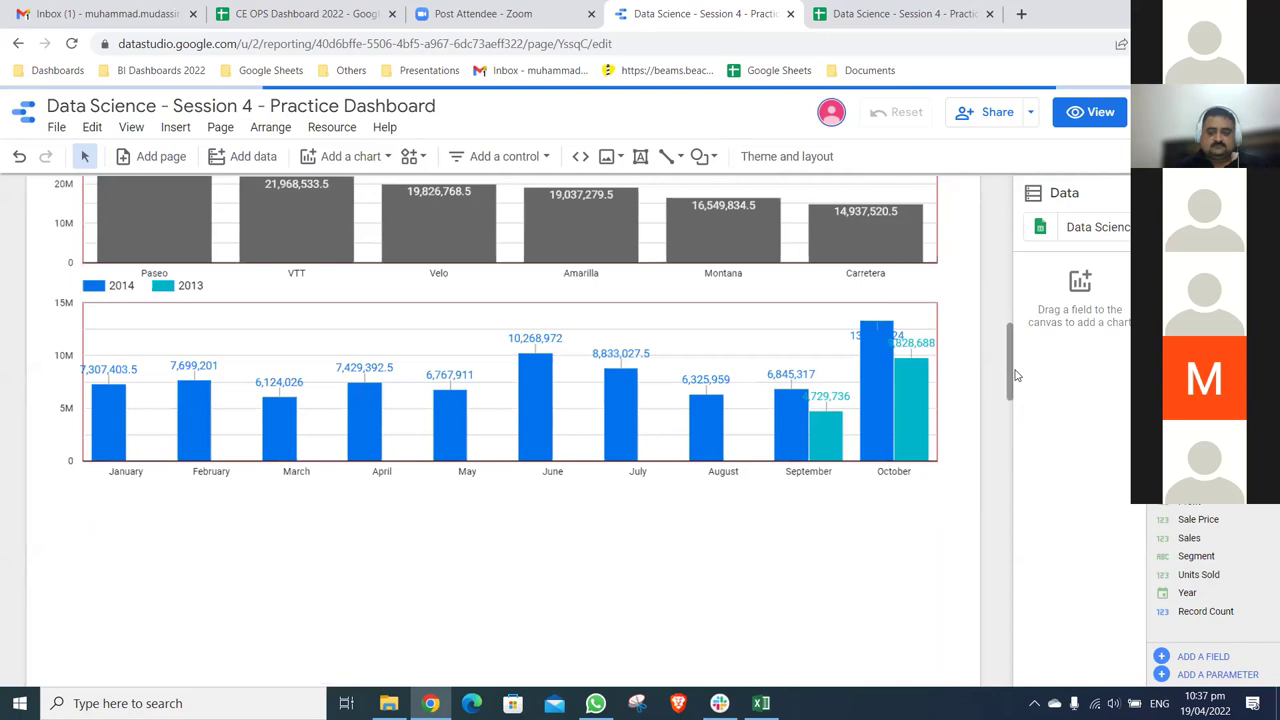
{"action": "scroll", "coordinate": [1016, 375], "scroll_direction": "down", "scroll_amount": 2}
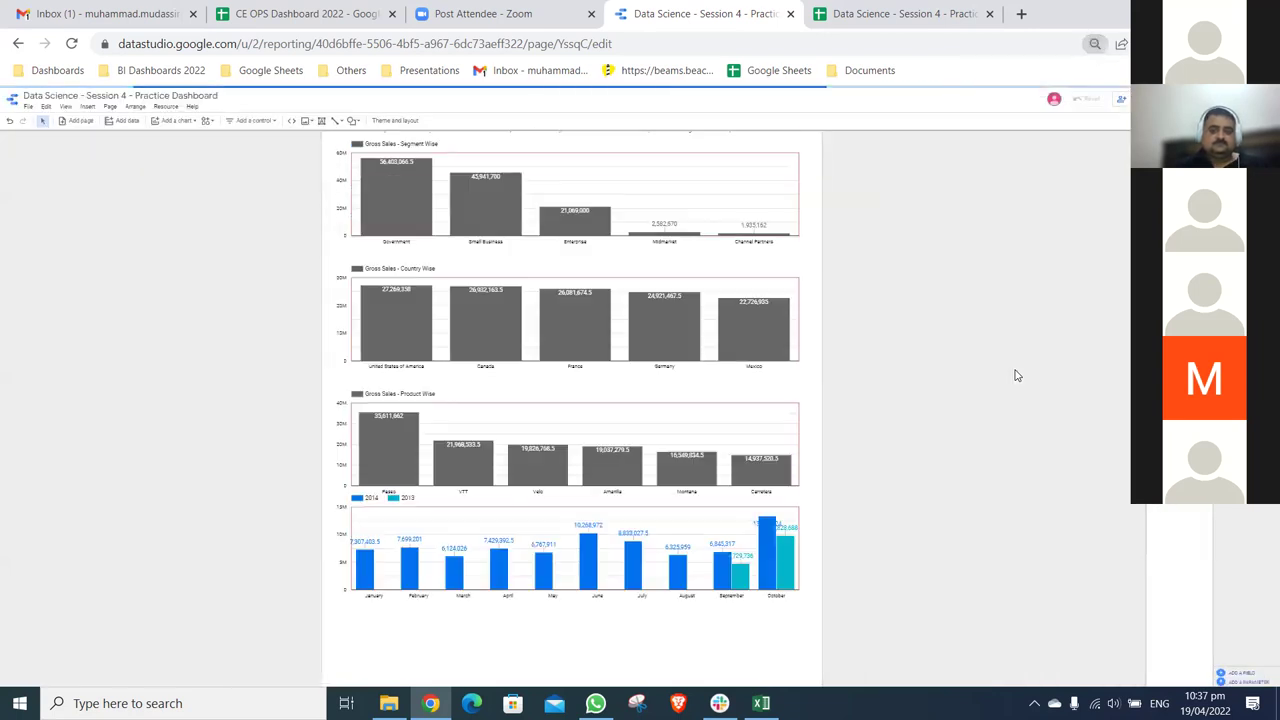
- Drag the monthly 2014/2013 chart directly under the filter bar and reset zoom to 100%
{"action": "scroll", "coordinate": [871, 423], "scroll_direction": "up", "scroll_amount": 5}
{"action": "scroll", "coordinate": [763, 674], "scroll_direction": "down", "scroll_amount": 4}
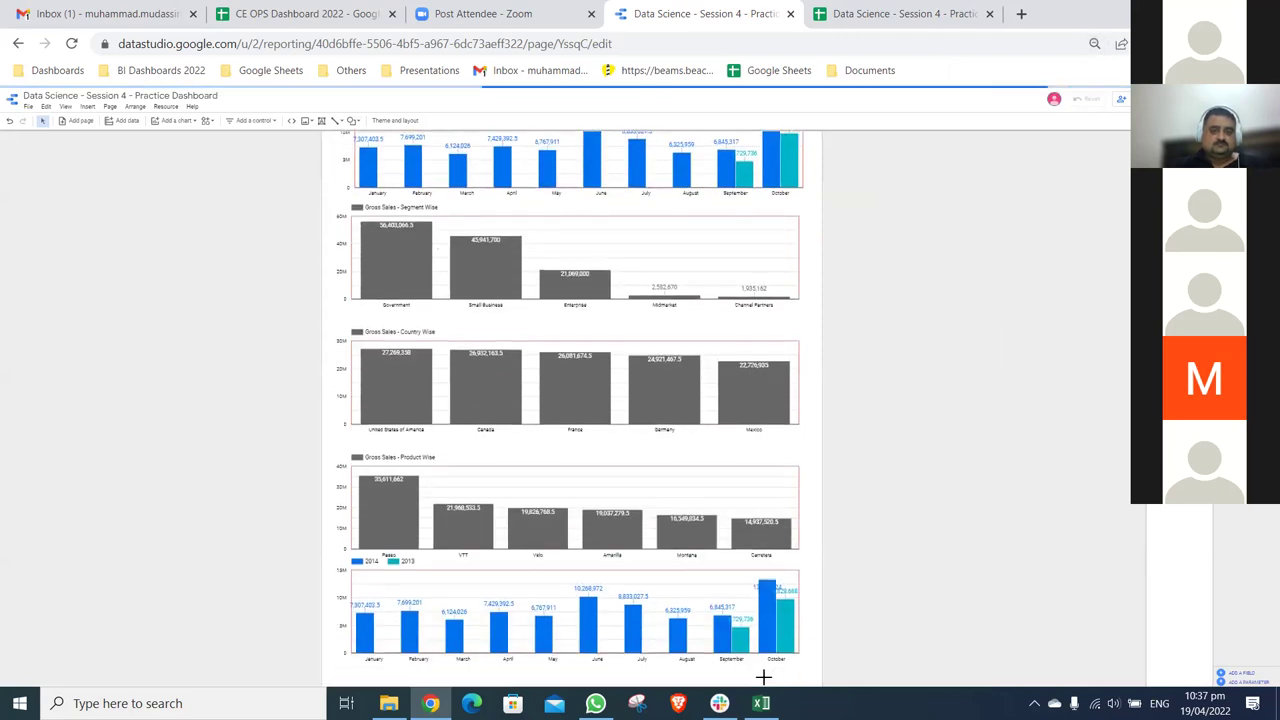
{"action": "key", "text": "ctrl+a"}
{"action": "scroll", "coordinate": [801, 661], "scroll_direction": "up", "scroll_amount": 4}
{"action": "scroll", "coordinate": [680, 342], "scroll_direction": "down", "scroll_amount": 1}
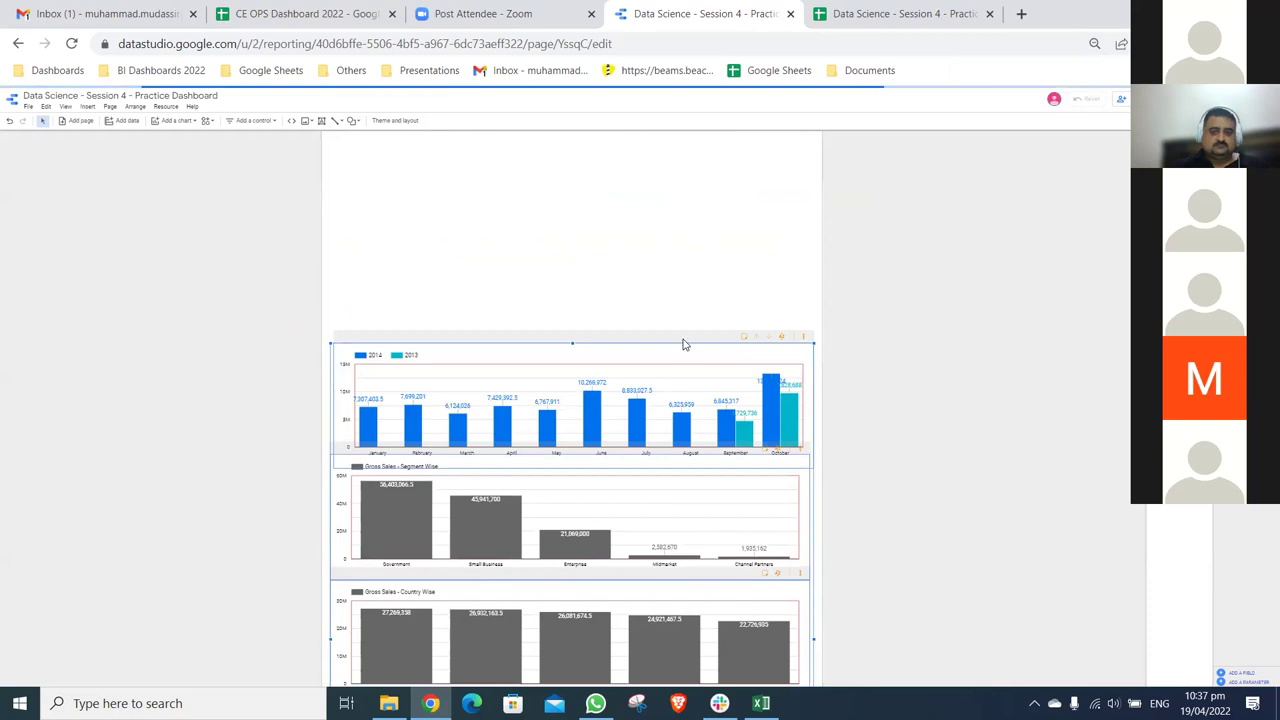
{"action": "key", "text": "Escape"}
{"action": "left_click", "coordinate": [714, 348]}
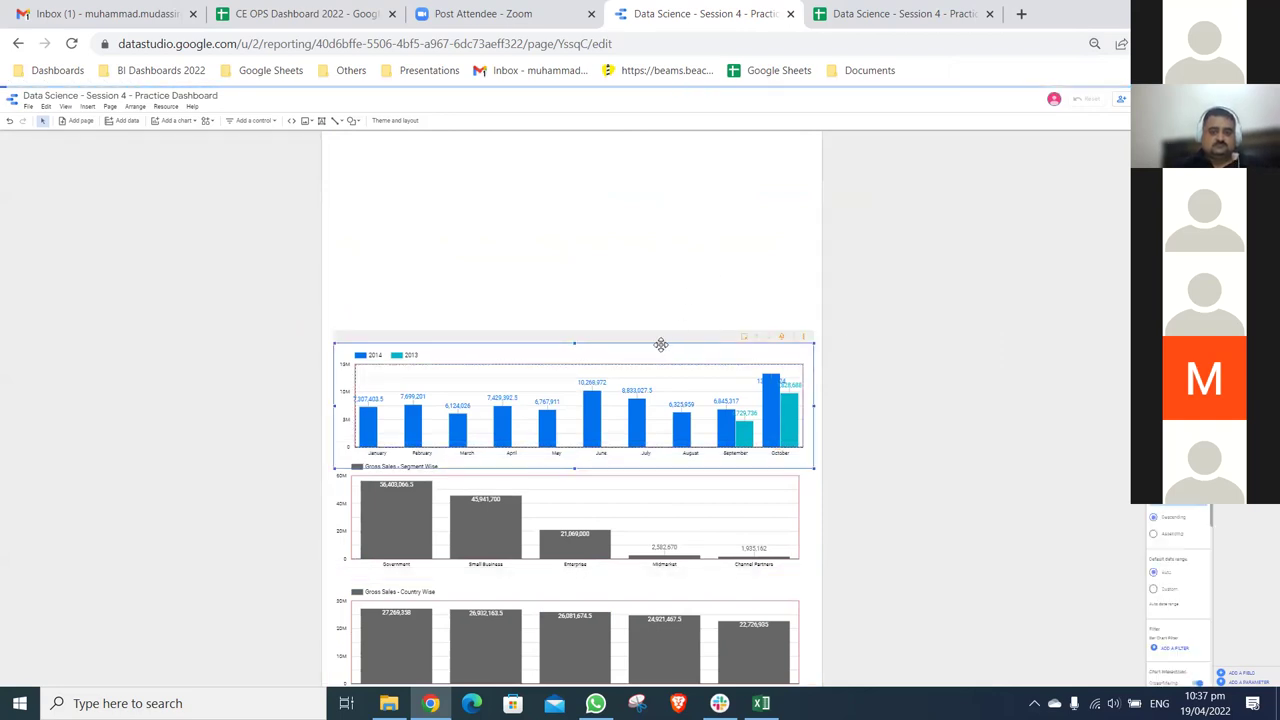
{"action": "left_click_drag", "start_coordinate": [661, 337], "coordinate": [666, 155]}
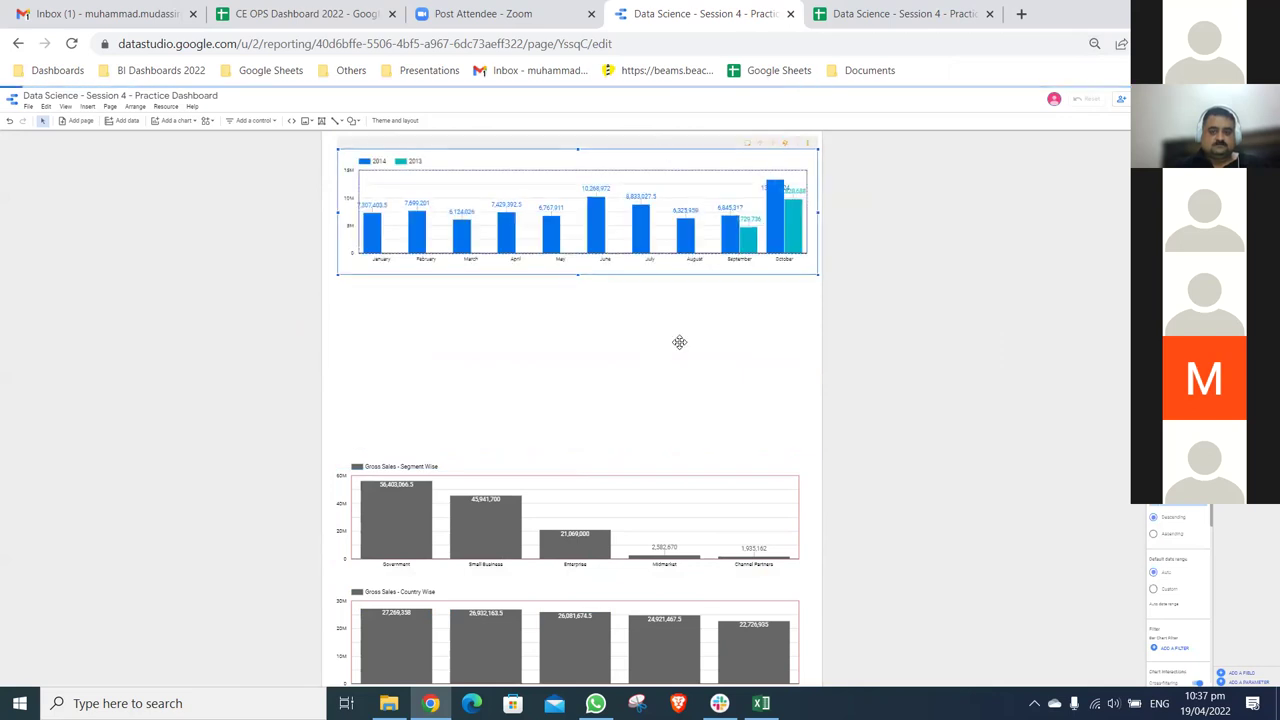
{"action": "scroll", "coordinate": [680, 337], "scroll_direction": "up", "scroll_amount": 2}
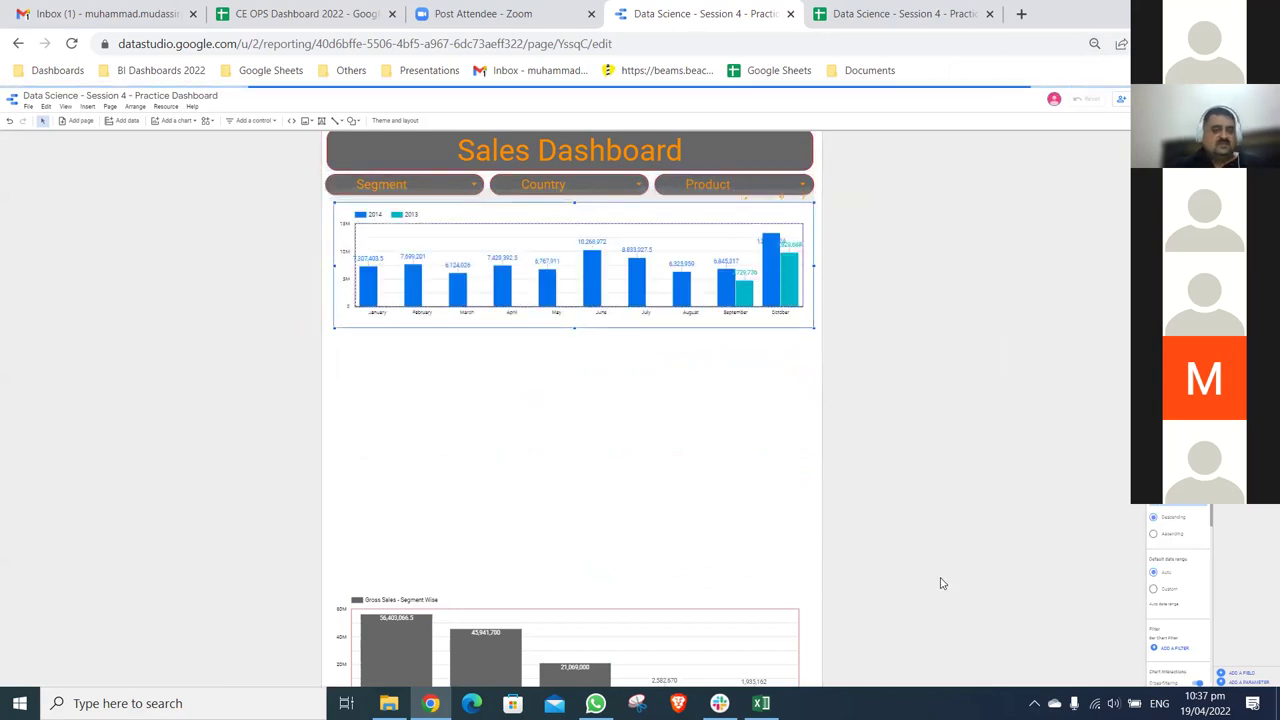
{"action": "key", "text": "ctrl+0"}
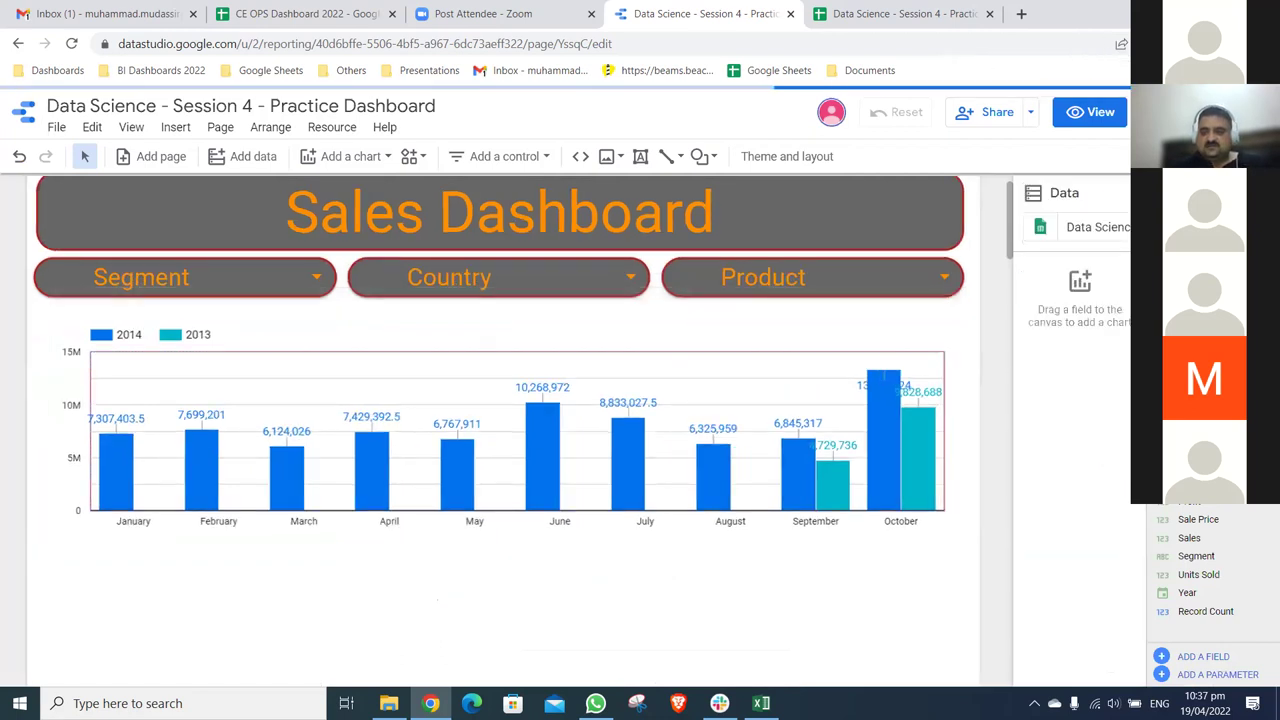
- Set Year as the monthly chart's breakdown dimension
{"action": "left_click", "coordinate": [863, 324]}
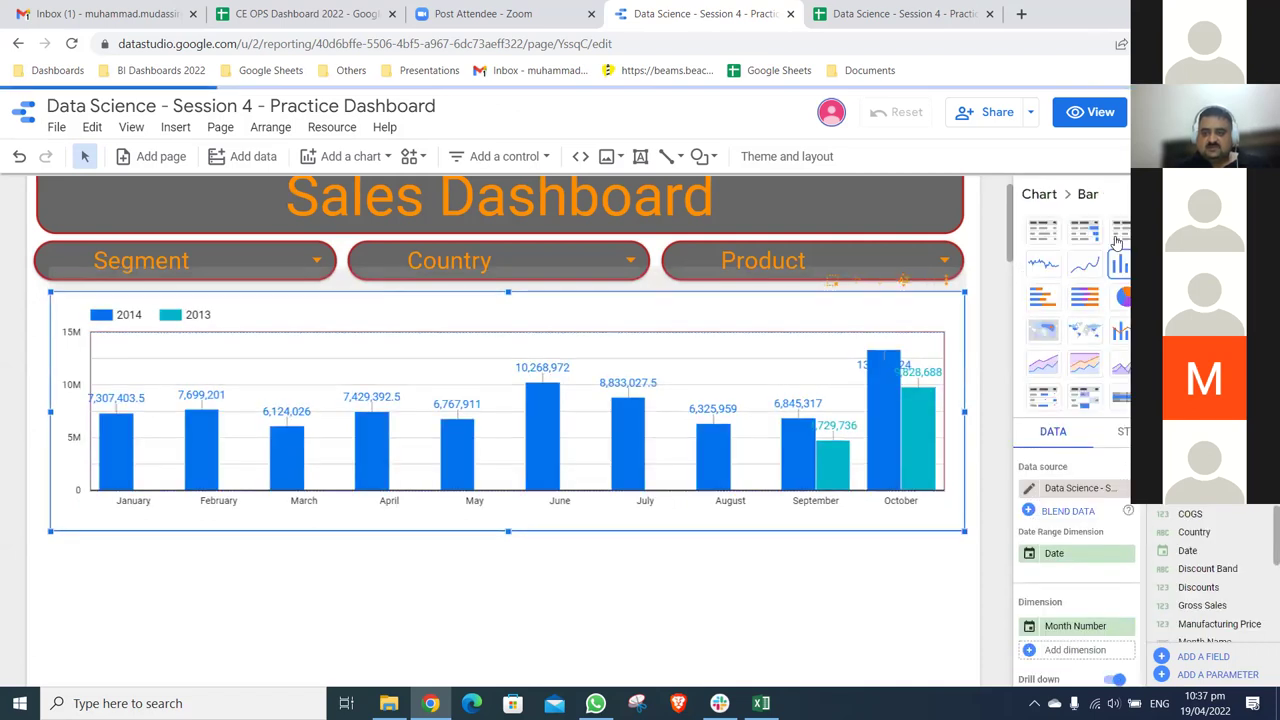
{"action": "left_click_drag", "start_coordinate": [1053, 565], "coordinate": [1054, 566]}
{"action": "scroll", "coordinate": [1064, 598], "scroll_direction": "down", "scroll_amount": 1}
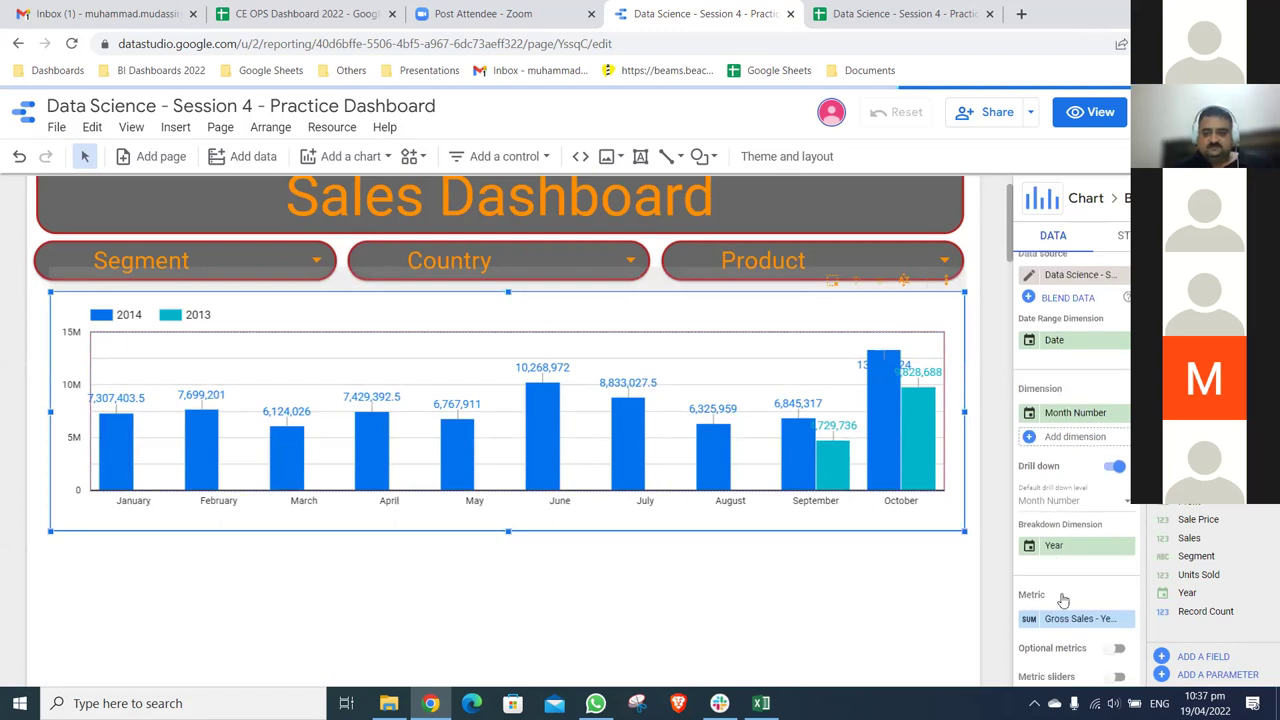
{"action": "scroll", "coordinate": [1039, 598], "scroll_direction": "down", "scroll_amount": 1}
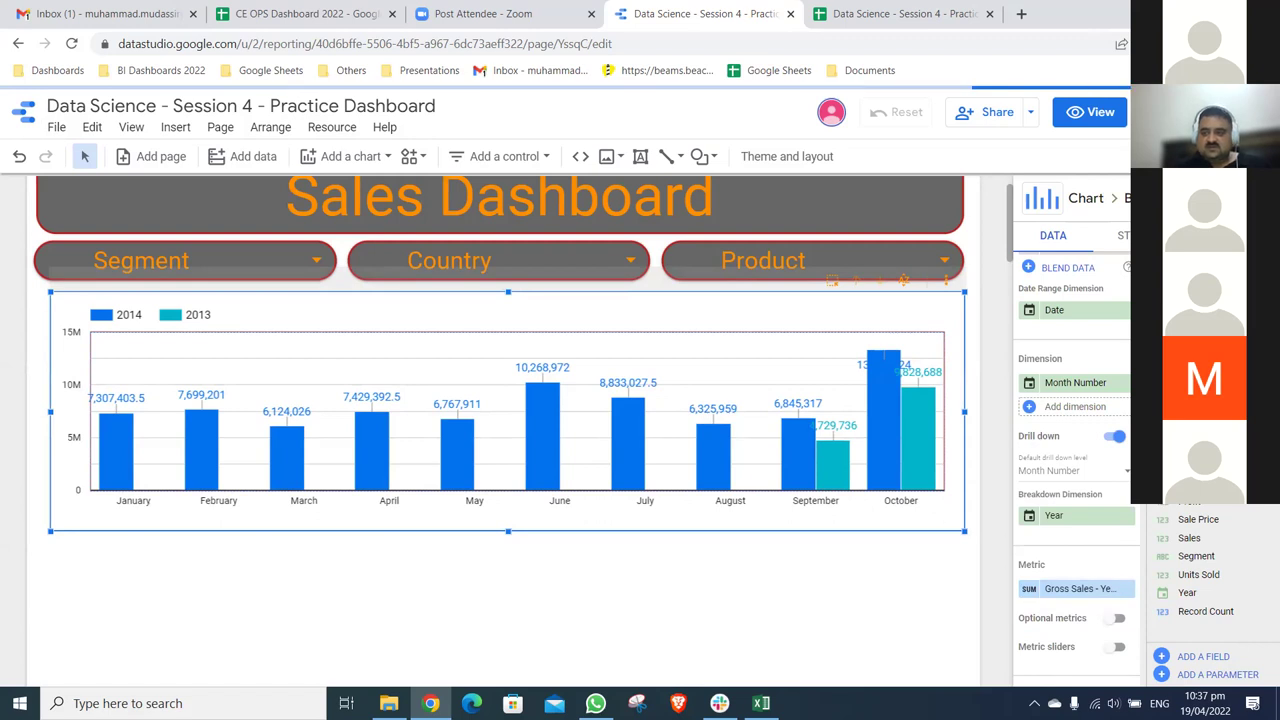
- Position the monthly chart's legend at the top
{"action": "left_click", "coordinate": [1123, 235]}
{"action": "scroll", "coordinate": [1070, 450], "scroll_direction": "down", "scroll_amount": 2}
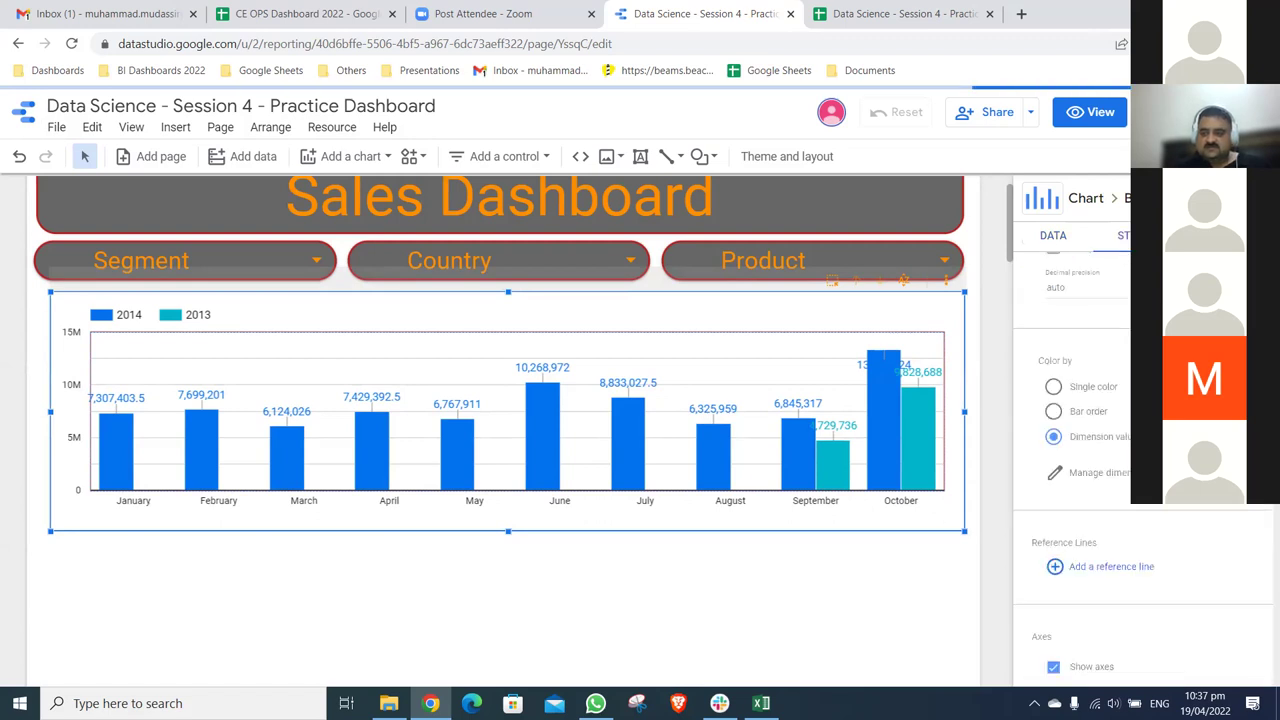
{"action": "scroll", "coordinate": [1140, 470], "scroll_direction": "down", "scroll_amount": 2}
{"action": "scroll", "coordinate": [1140, 470], "scroll_direction": "down", "scroll_amount": 4}
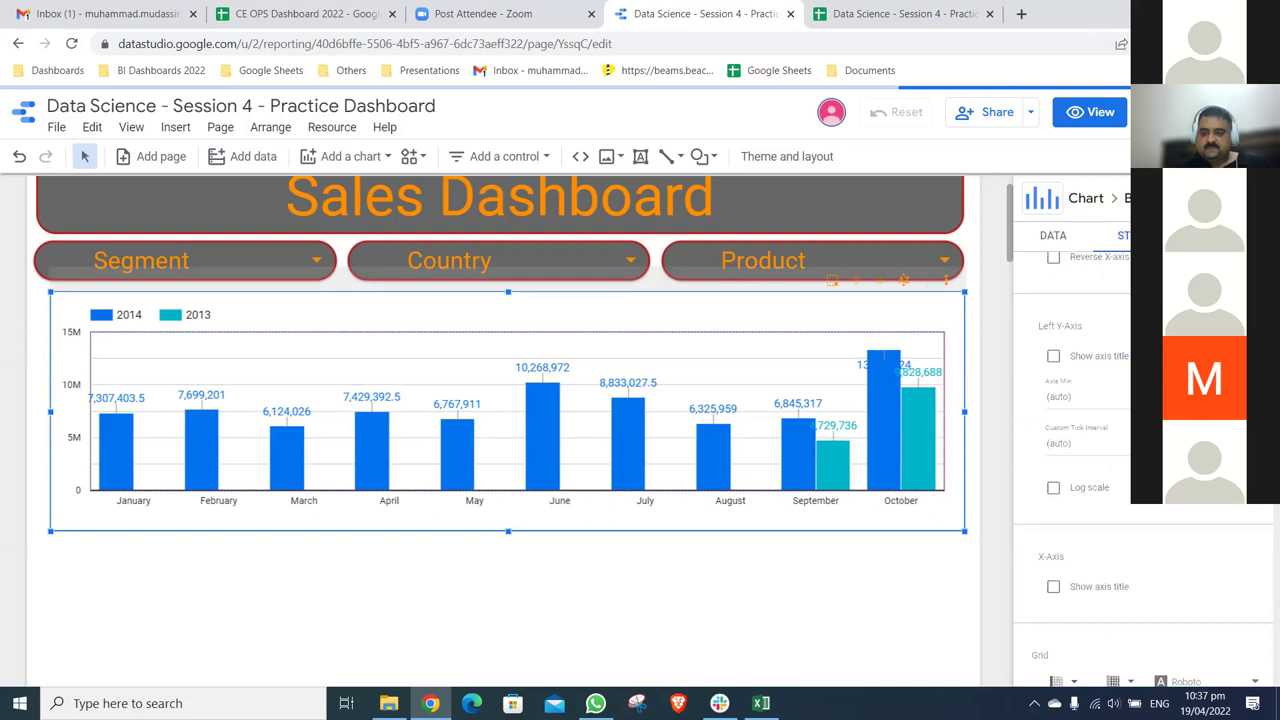
{"action": "scroll", "coordinate": [1070, 450], "scroll_direction": "down", "scroll_amount": 2}
{"action": "scroll", "coordinate": [1070, 450], "scroll_direction": "down", "scroll_amount": 2}
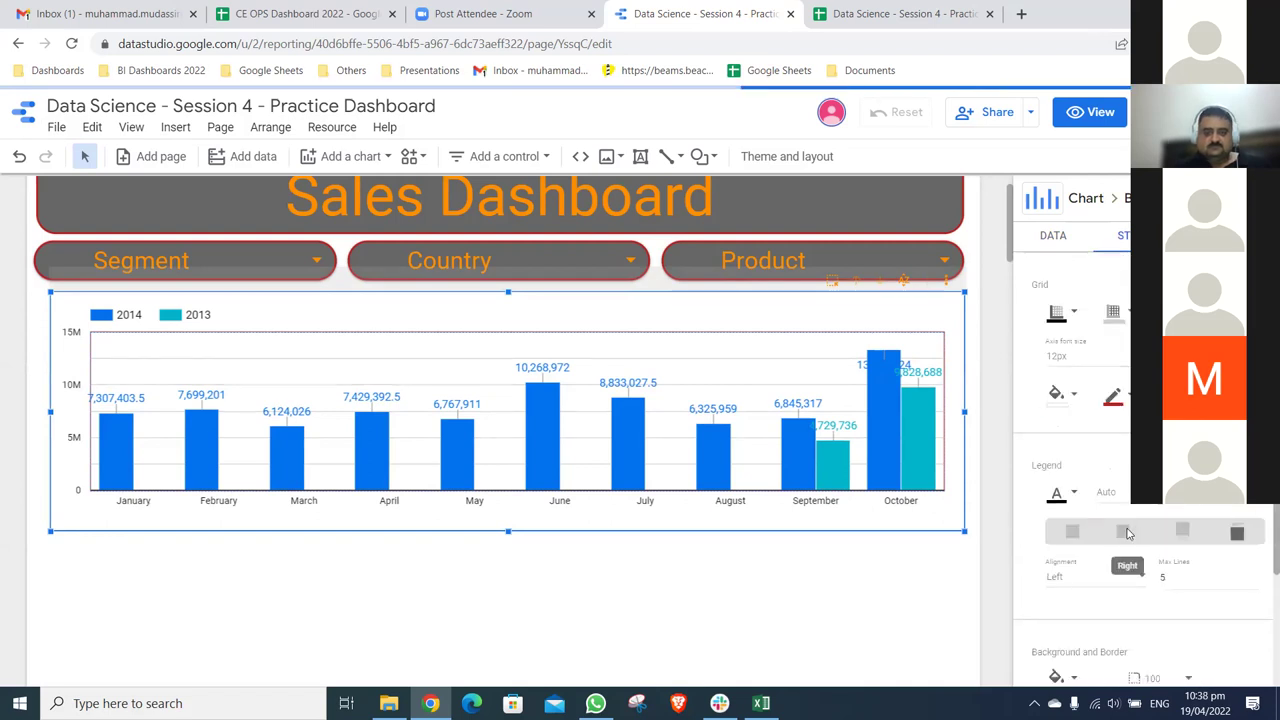
{"action": "left_click", "coordinate": [1086, 533]}
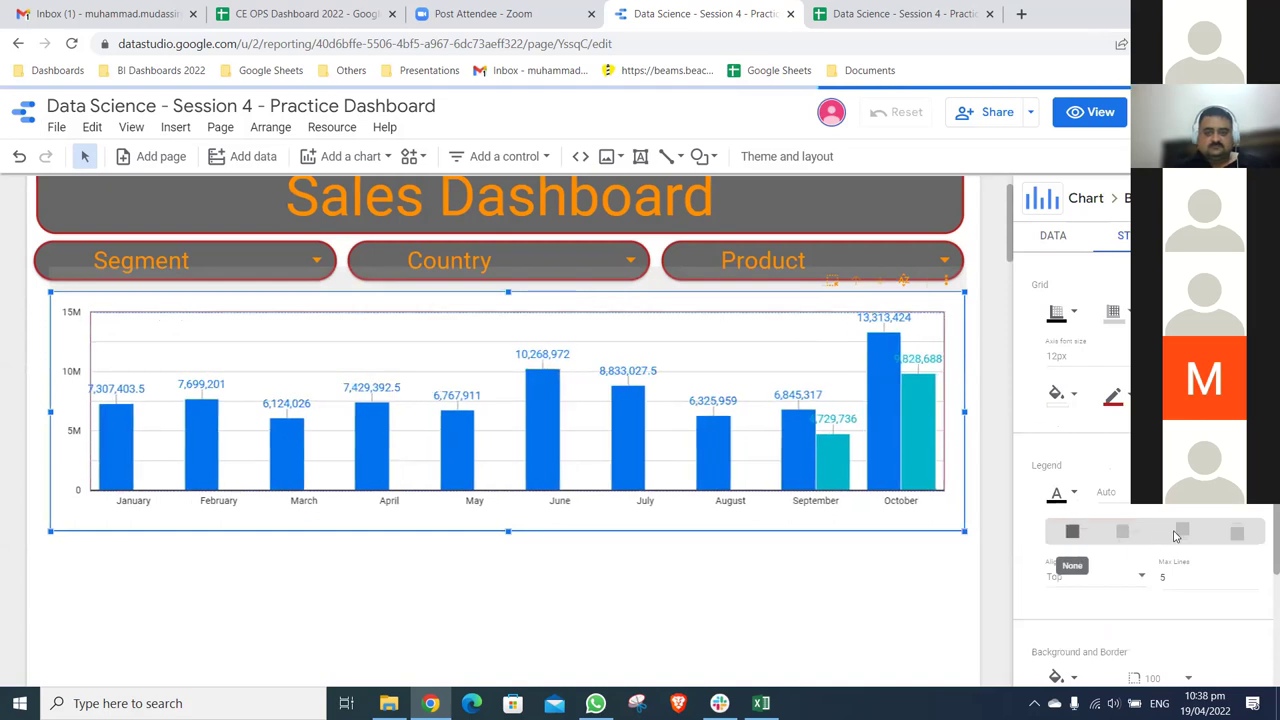
{"action": "left_click", "coordinate": [1180, 533]}
{"action": "left_click", "coordinate": [1228, 535]}
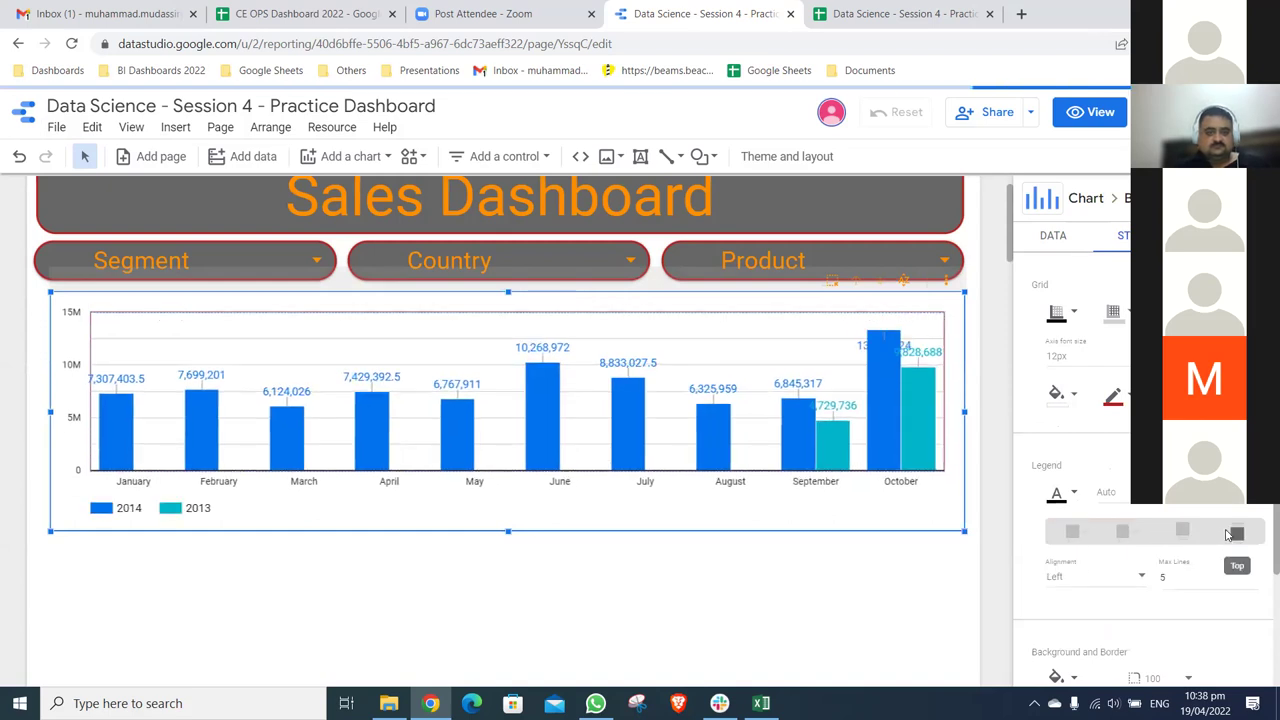
- Duplicate the monthly bar chart with Ctrl+D
{"action": "left_click", "coordinate": [916, 551]}
{"action": "left_click", "coordinate": [703, 319]}
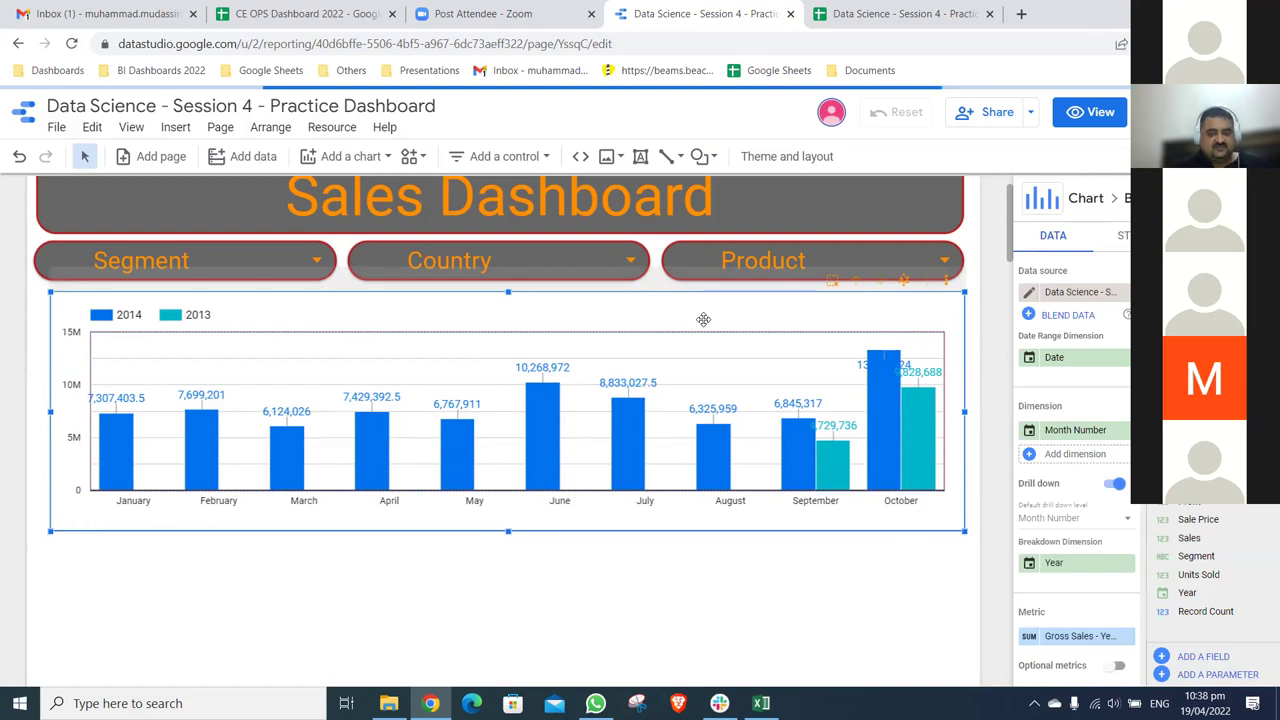
{"action": "key", "text": "ctrl+d"}
- Tuck the chart copy under the original and narrow it to the same width
{"action": "left_click_drag", "start_coordinate": [724, 548], "coordinate": [688, 527]}
{"action": "scroll", "coordinate": [968, 480], "scroll_direction": "down", "scroll_amount": 3}
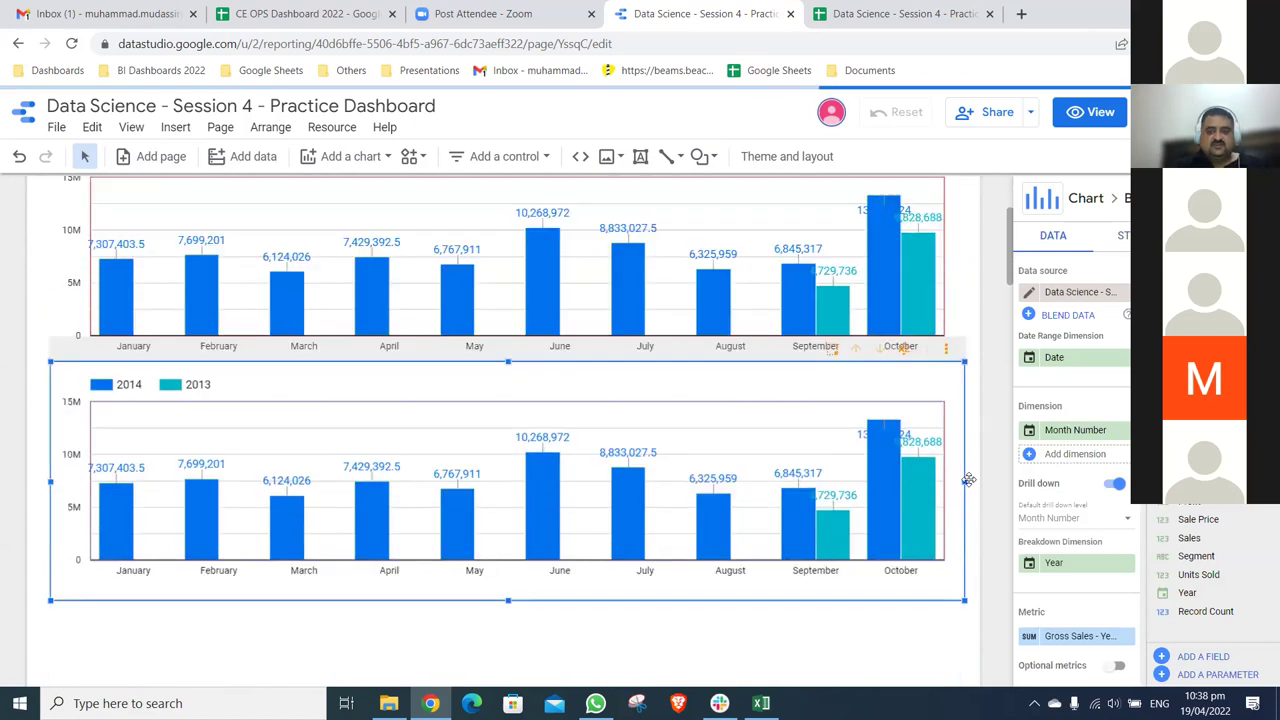
{"action": "left_click_drag", "start_coordinate": [955, 485], "coordinate": [944, 482]}
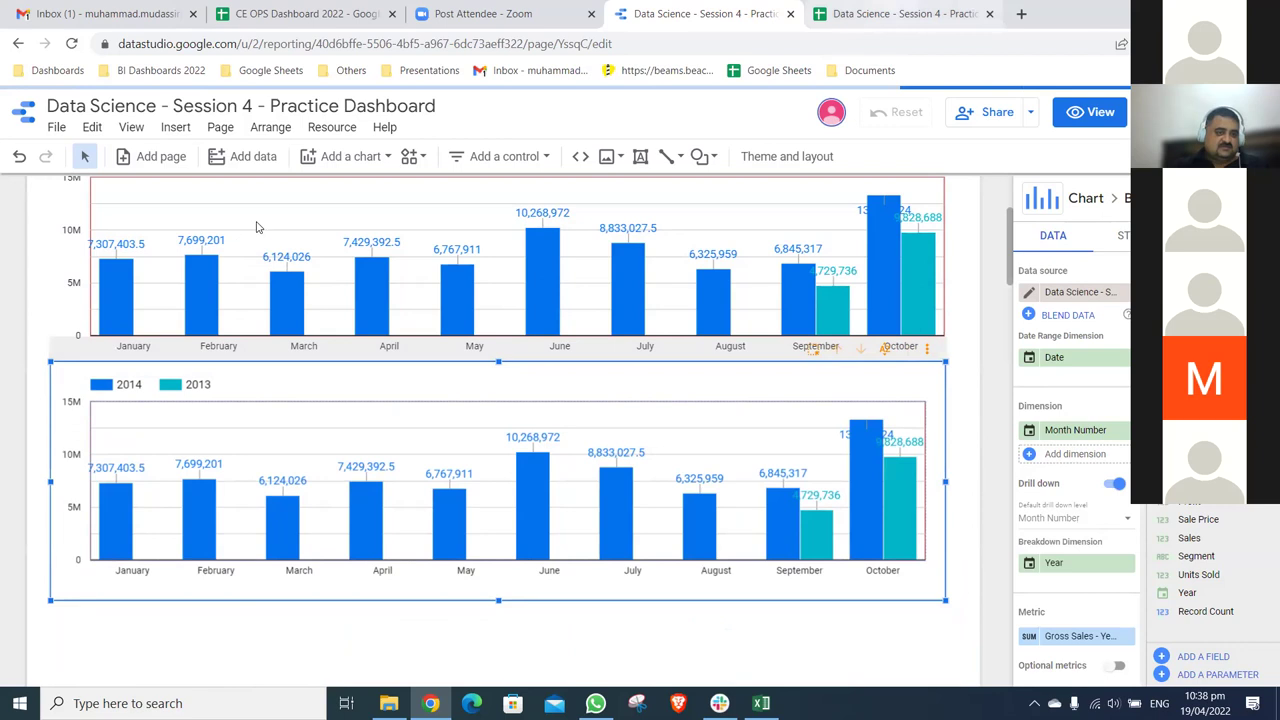
- Check the Google Sheets data tab, then return to the report and scroll down
{"action": "key", "text": "ctrl+Tab"}
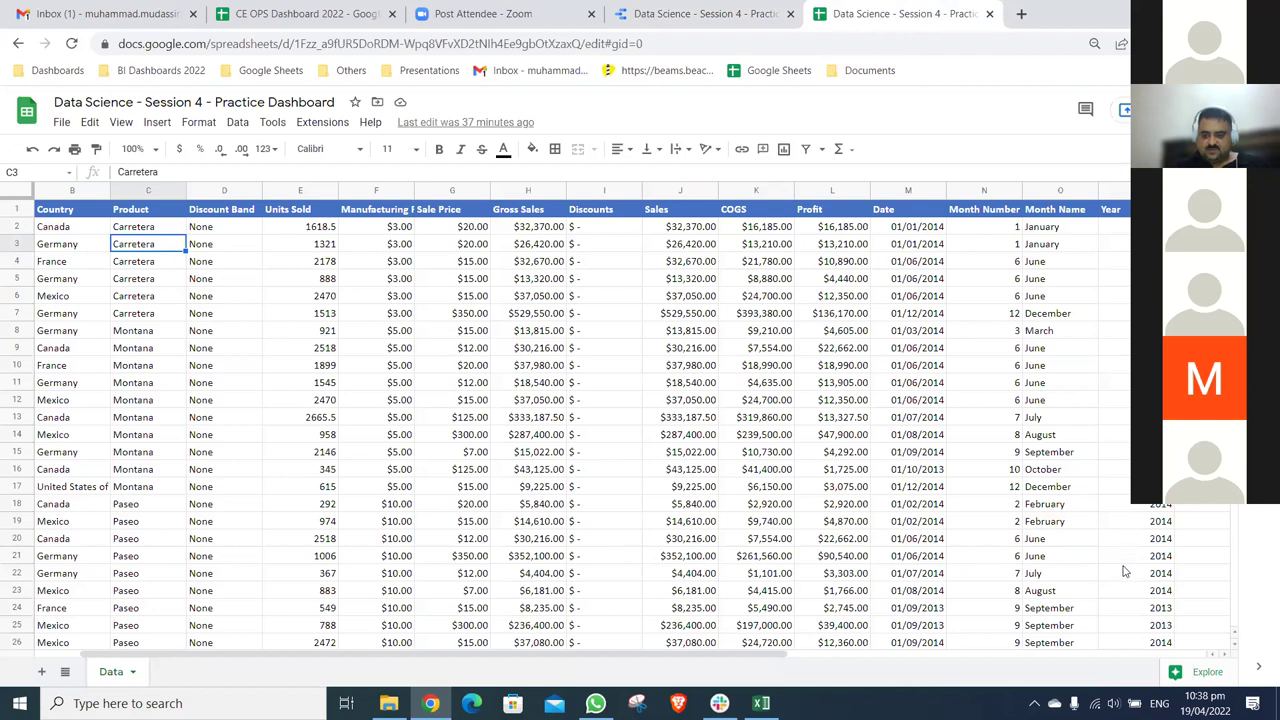
{"action": "key", "text": "ctrl+shift+Tab"}
{"action": "scroll", "coordinate": [1124, 585], "scroll_direction": "down", "scroll_amount": 2}
{"action": "scroll", "coordinate": [1124, 608], "scroll_direction": "down", "scroll_amount": 3}
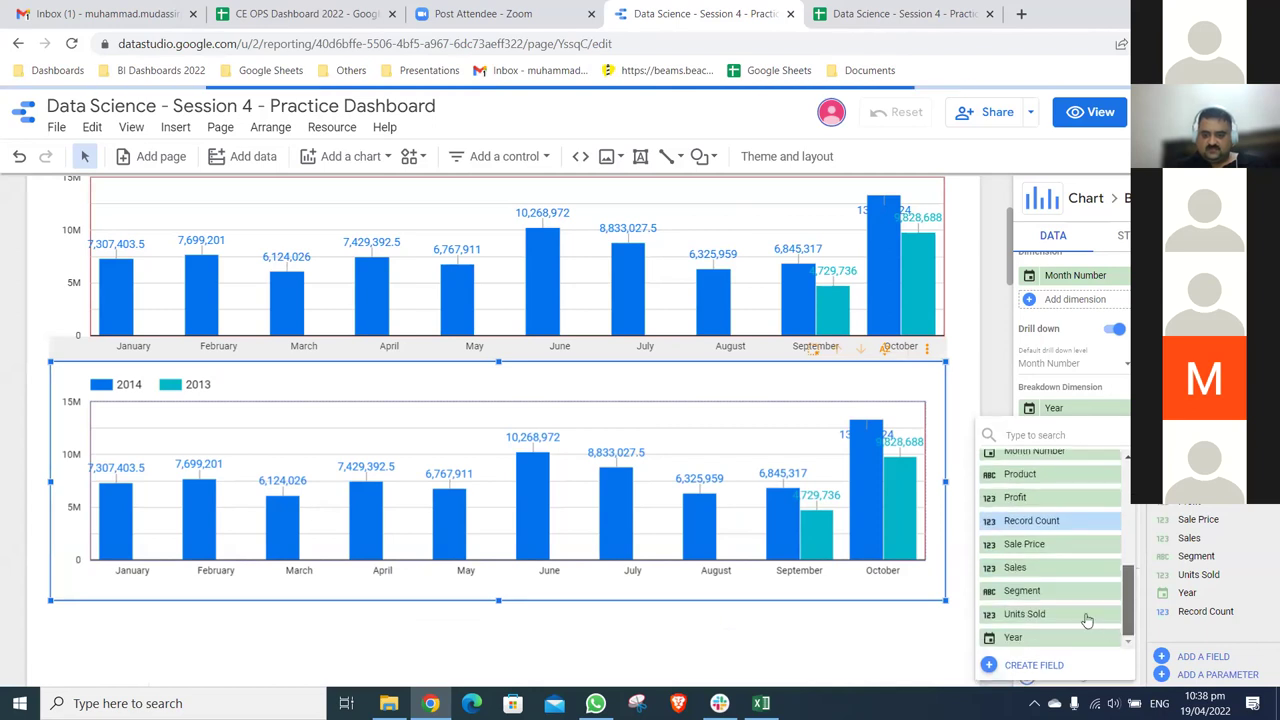
- Make the lower monthly 2014-vs-2013 chart plot Units Sold instead of gross sales
{"action": "left_click", "coordinate": [1087, 616]}
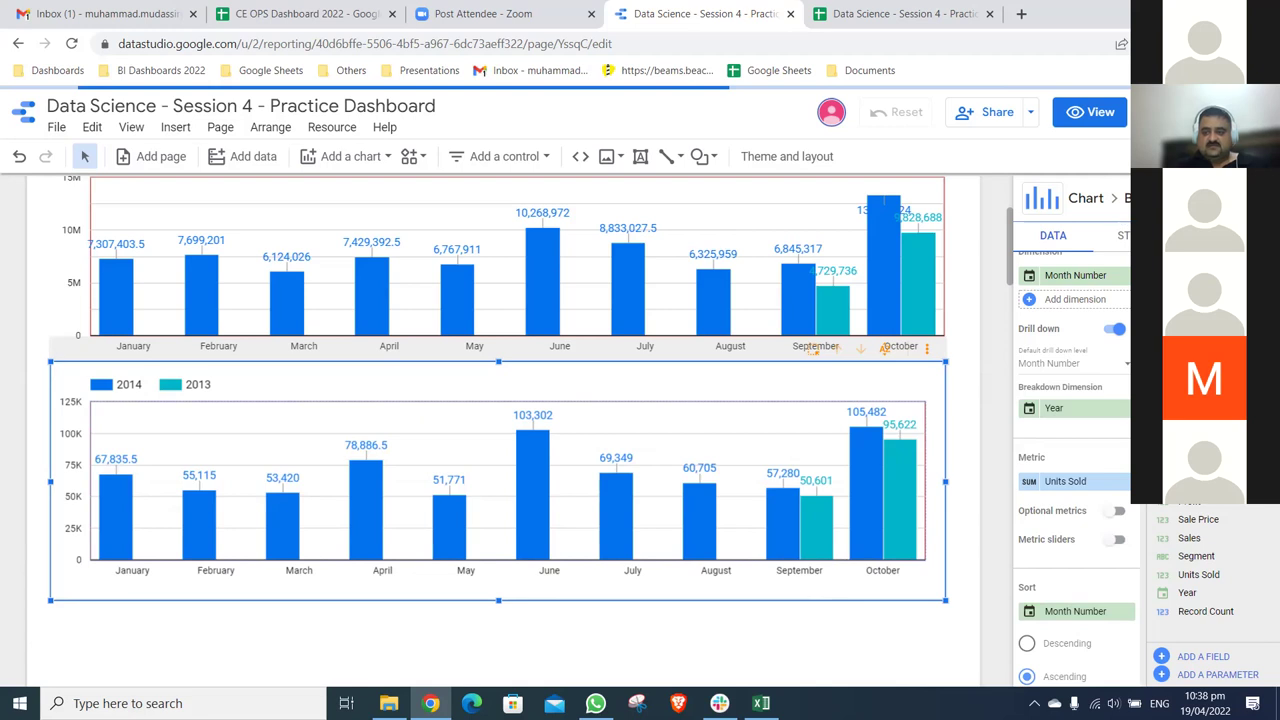
{"action": "left_click", "coordinate": [1041, 198]}
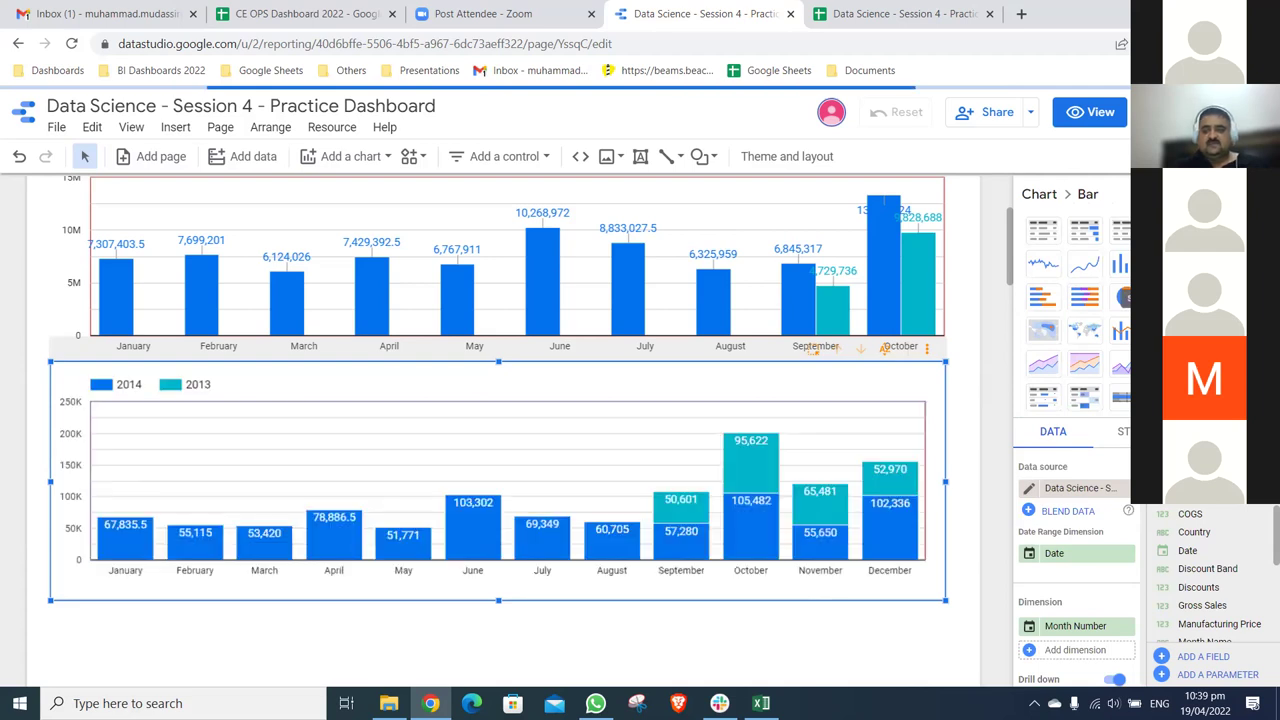
- Try several chart types on the lower Units Sold chart, settle on a line chart, then select the monthly bar chart
{"action": "left_click", "coordinate": [1122, 264]}
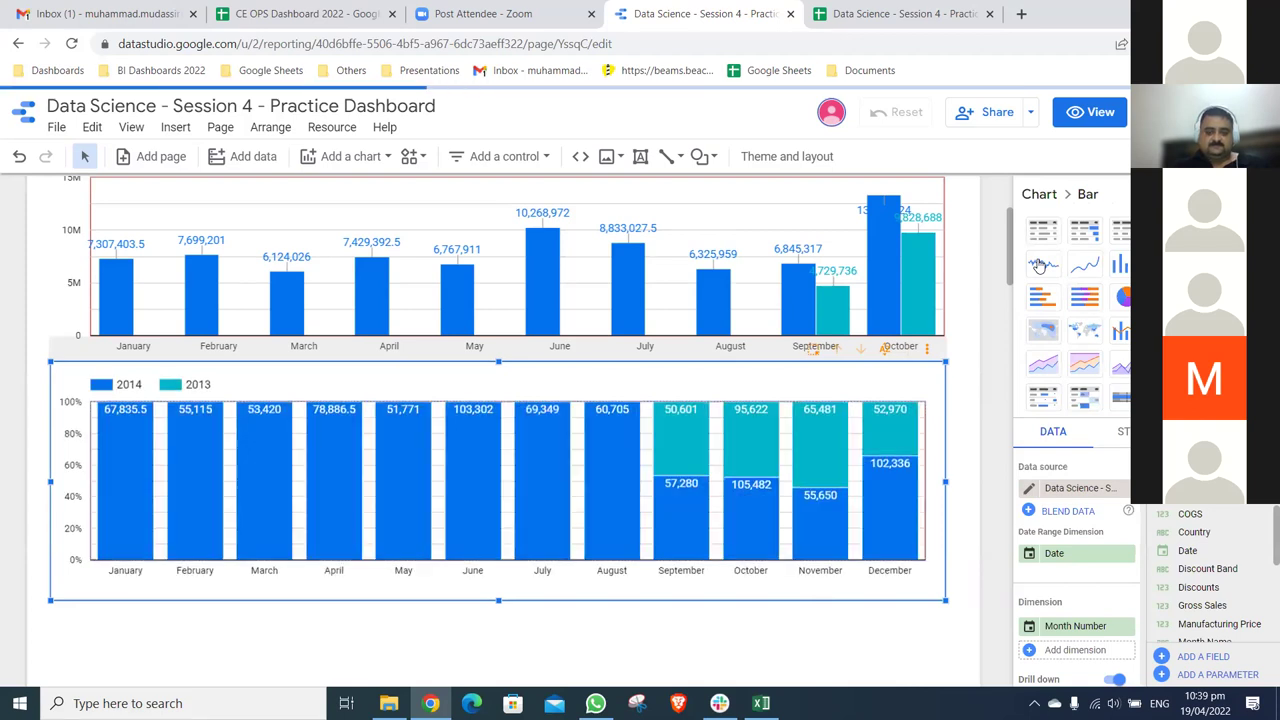
{"action": "left_click", "coordinate": [1079, 280]}
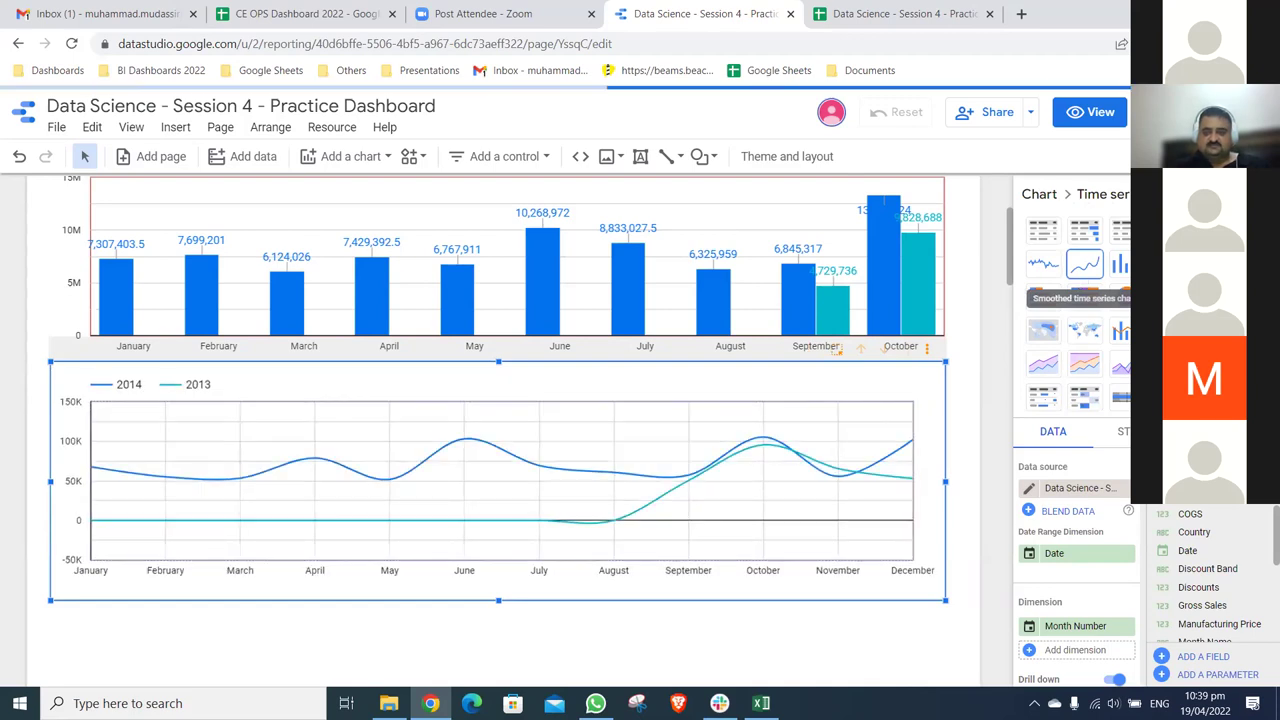
{"action": "left_click", "coordinate": [1043, 263]}
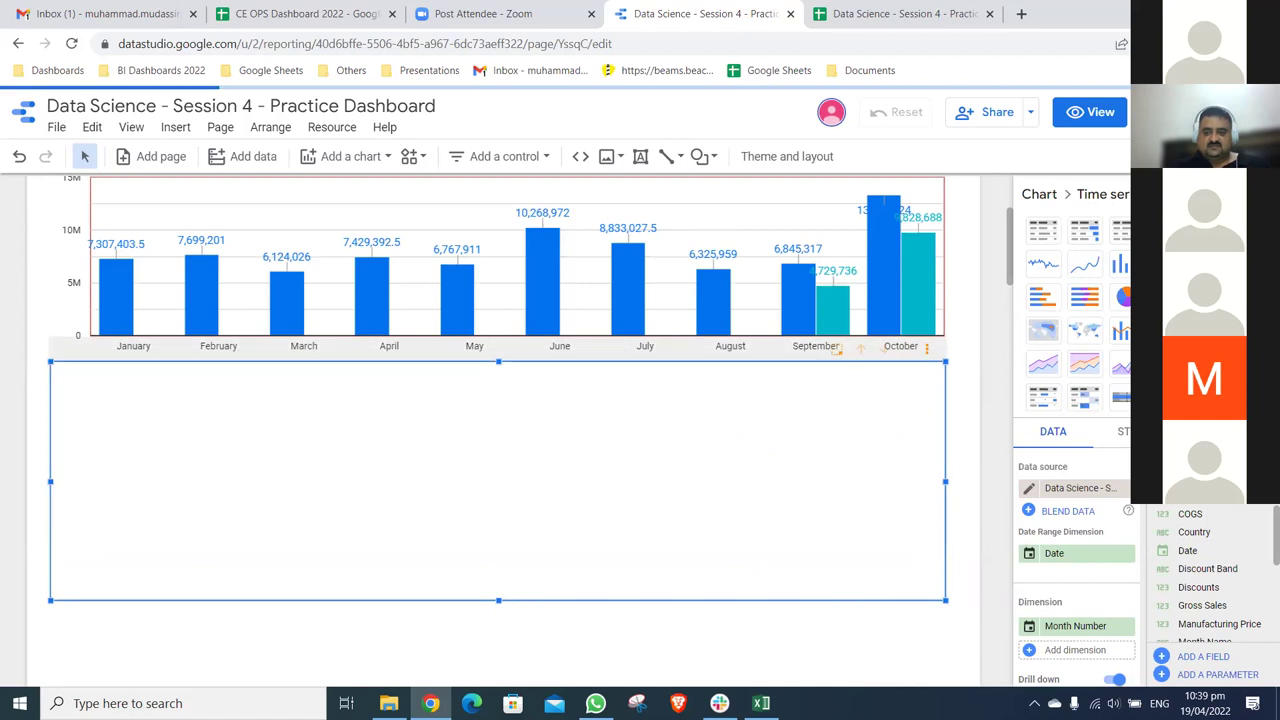
{"action": "left_click", "coordinate": [1043, 362]}
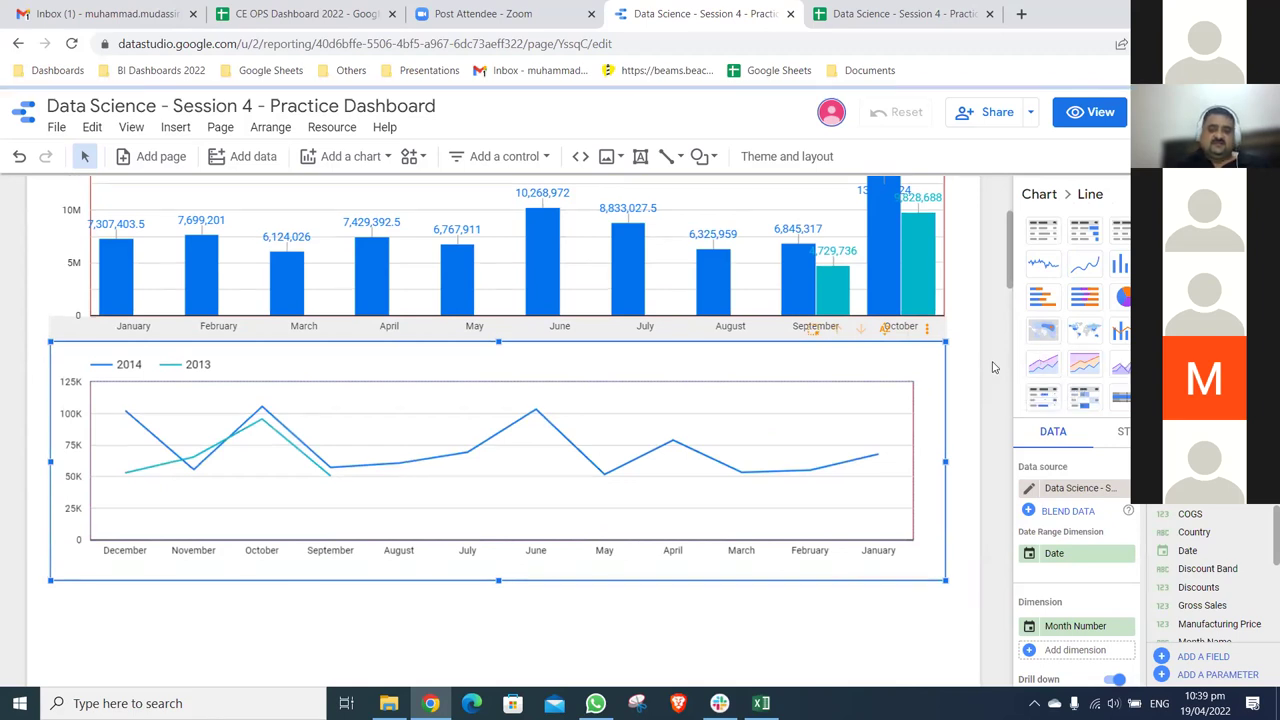
{"action": "scroll", "coordinate": [993, 367], "scroll_direction": "up", "scroll_amount": 1}
{"action": "left_click", "coordinate": [943, 263]}
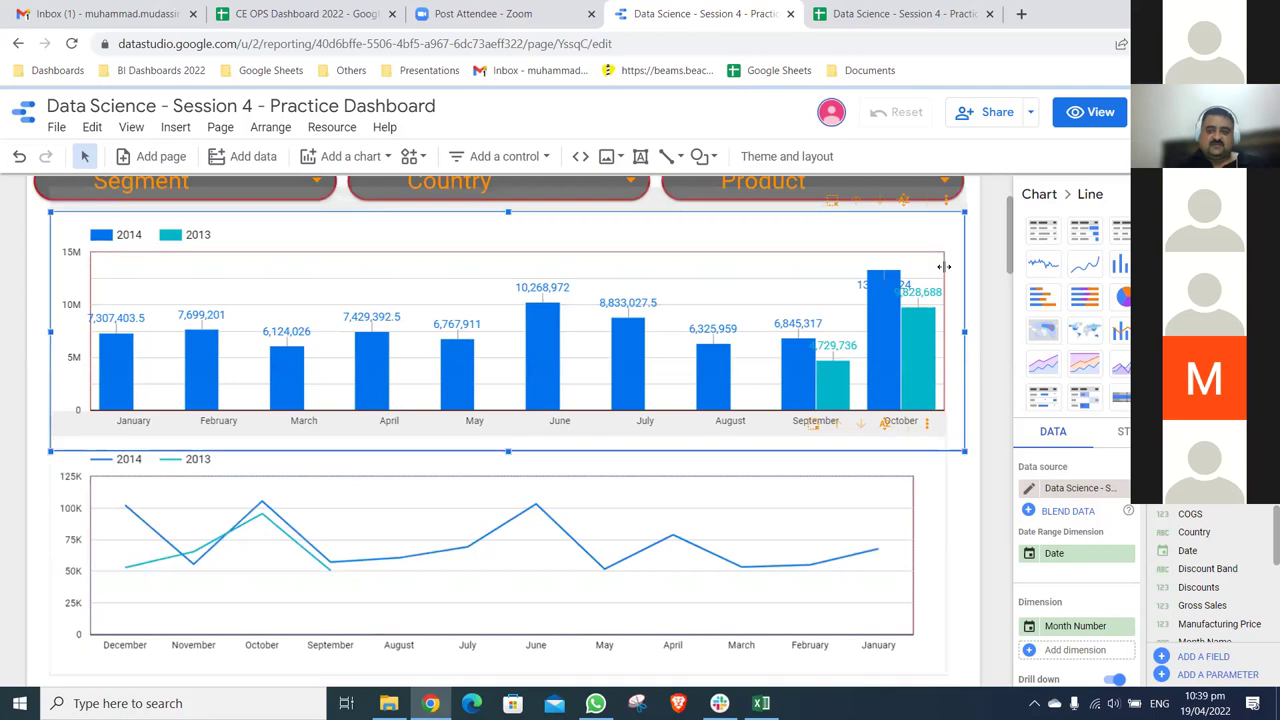
- Turn the top monthly bar chart into a smoothed line chart
{"action": "left_click", "coordinate": [1092, 200]}
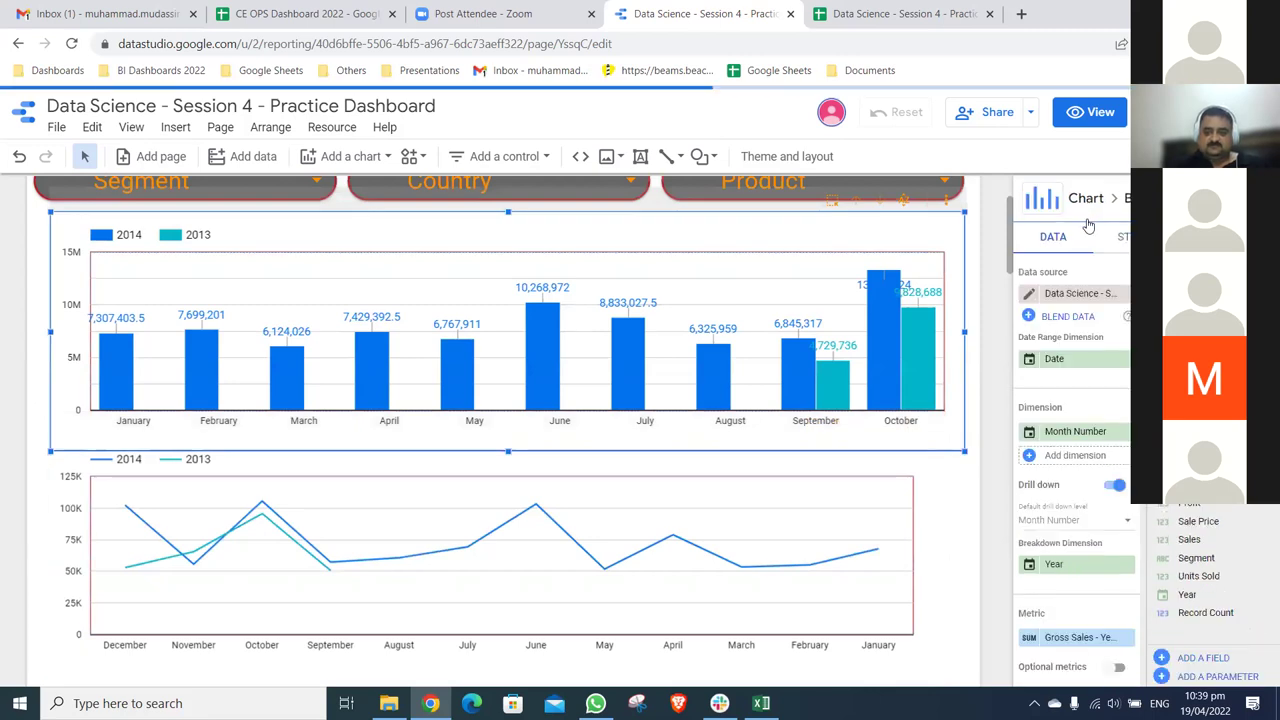
{"action": "left_click", "coordinate": [1123, 233]}
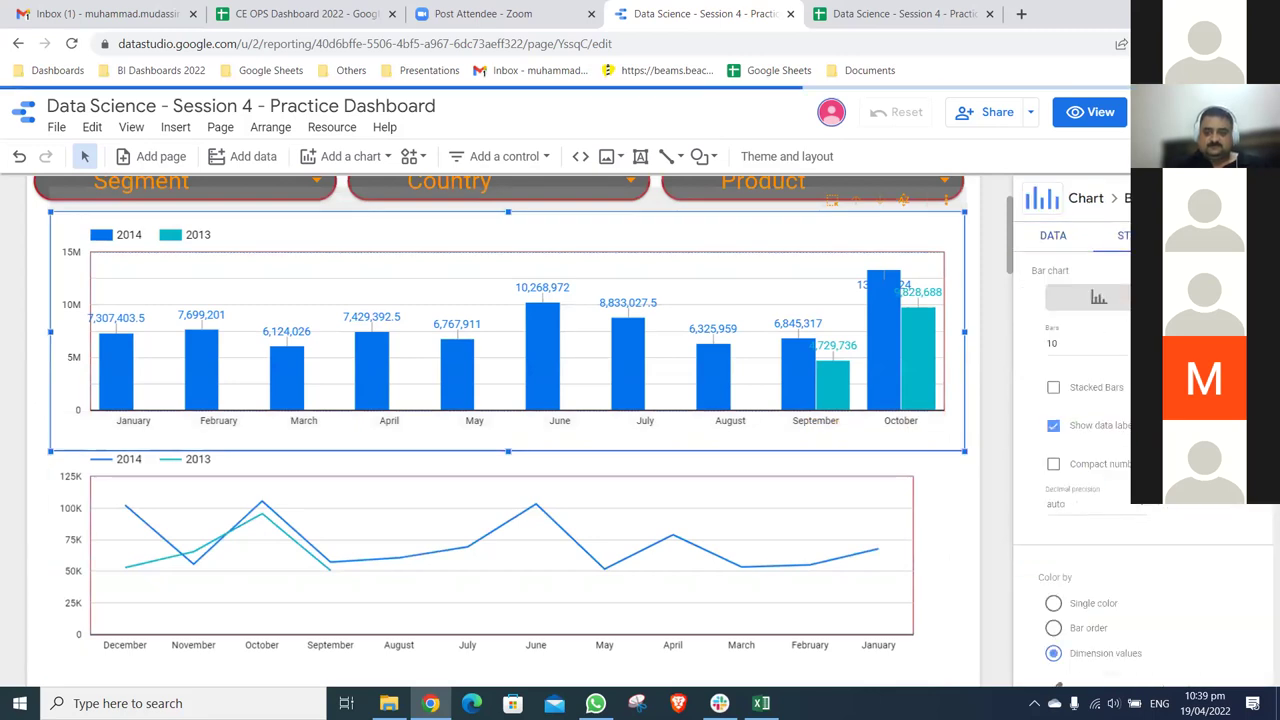
{"action": "left_click", "coordinate": [1128, 201]}
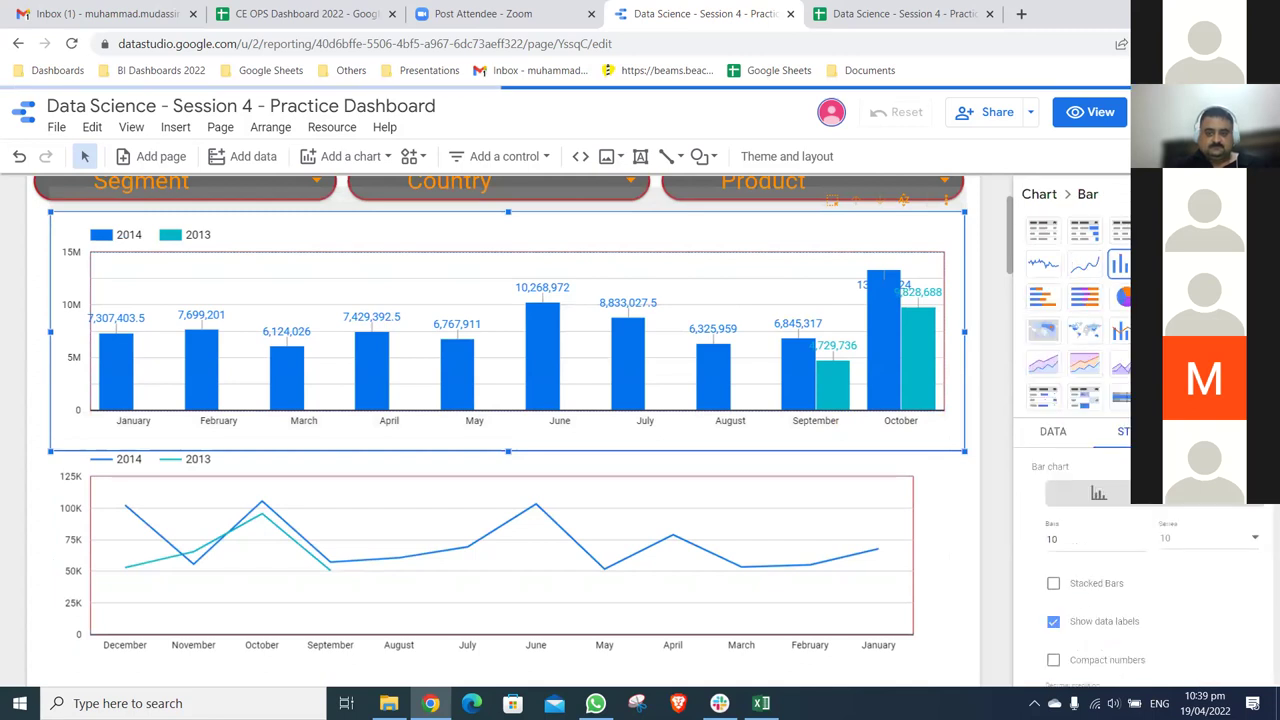
{"action": "left_click", "coordinate": [1085, 264]}
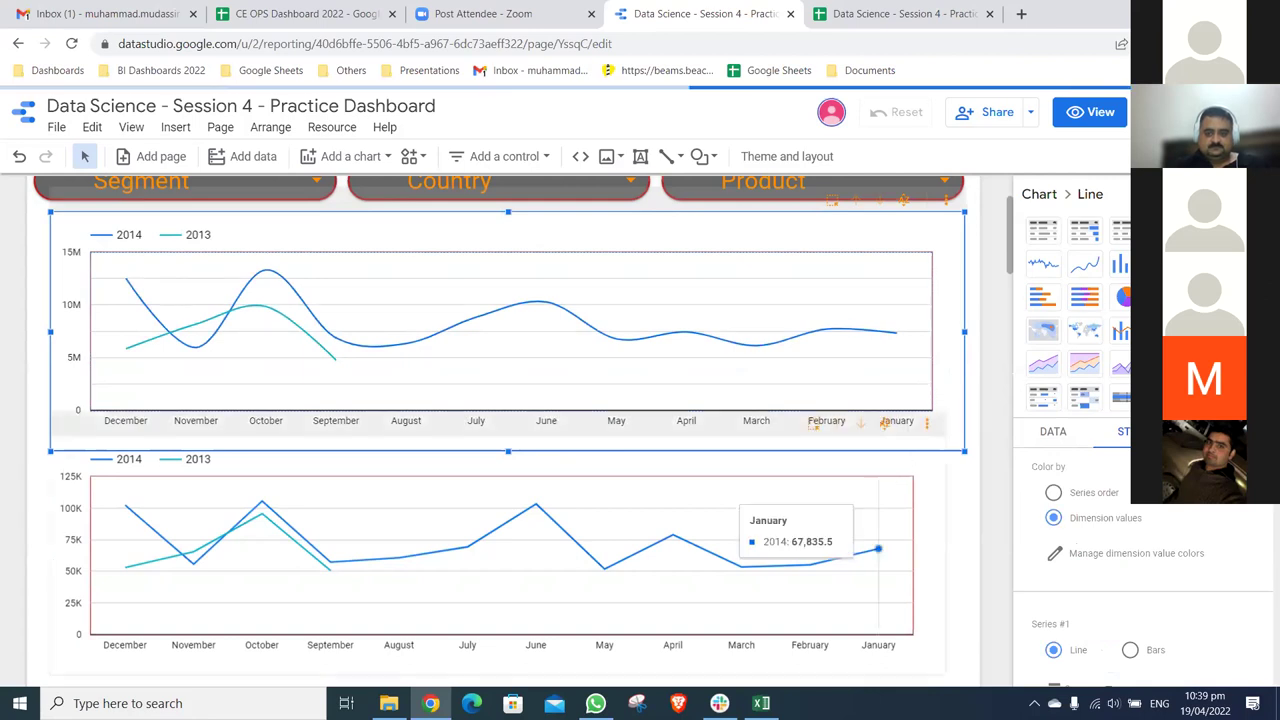
- Select the lower line chart and bring up its chart type choices
{"action": "left_click", "coordinate": [878, 549]}
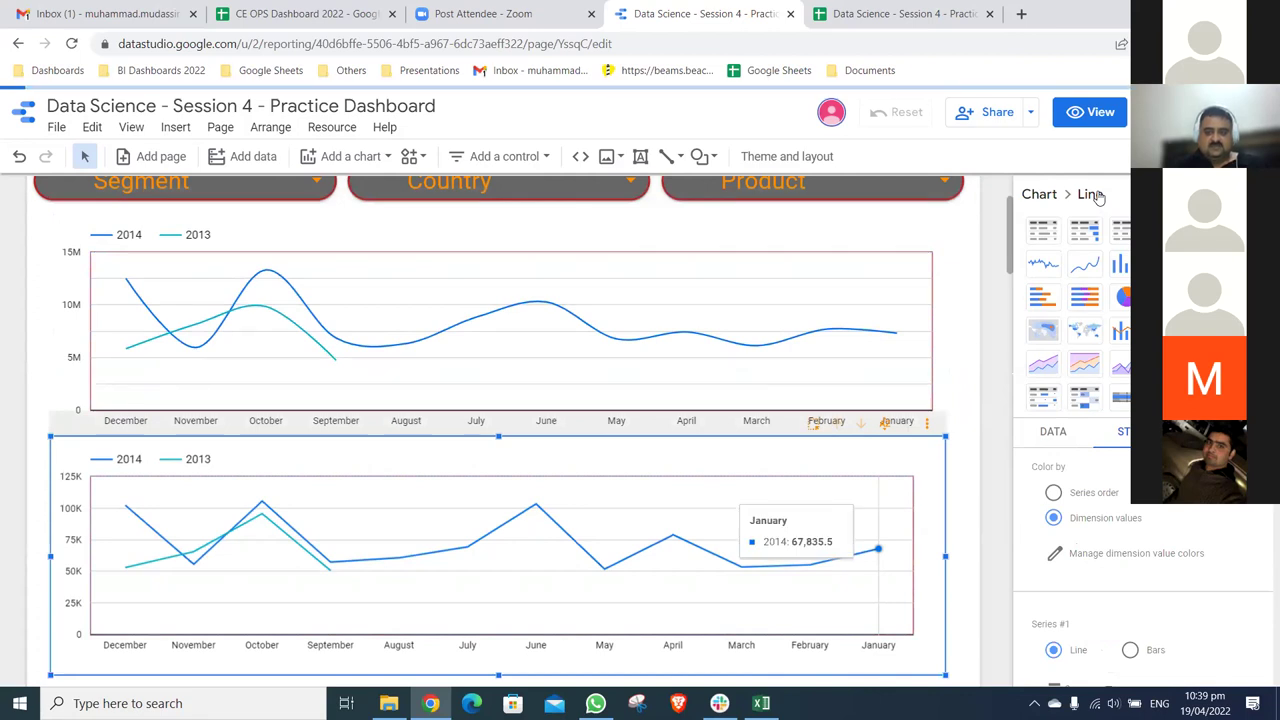
{"action": "left_click", "coordinate": [1097, 197]}
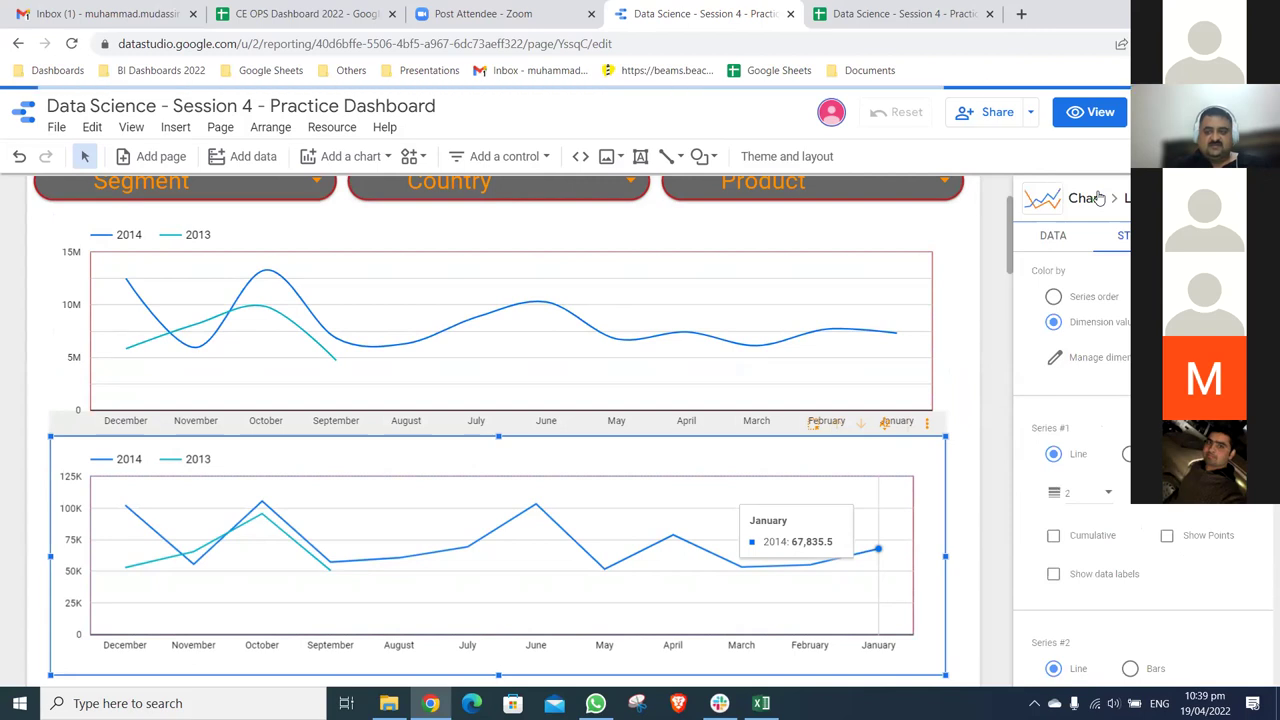
{"action": "left_click", "coordinate": [1097, 197]}
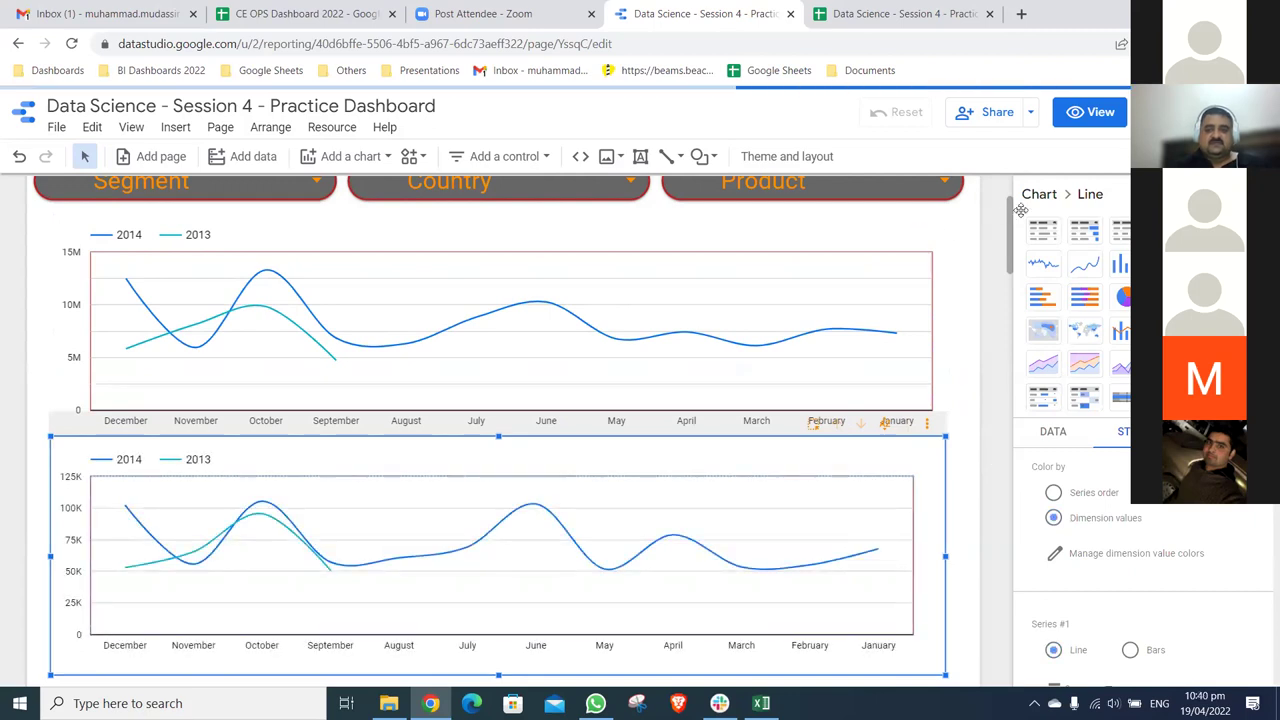
- Sort the top line chart by Month Number ascending so it runs January to December
{"action": "left_click", "coordinate": [896, 332]}
{"action": "scroll", "coordinate": [896, 300], "scroll_direction": "down", "scroll_amount": 1}
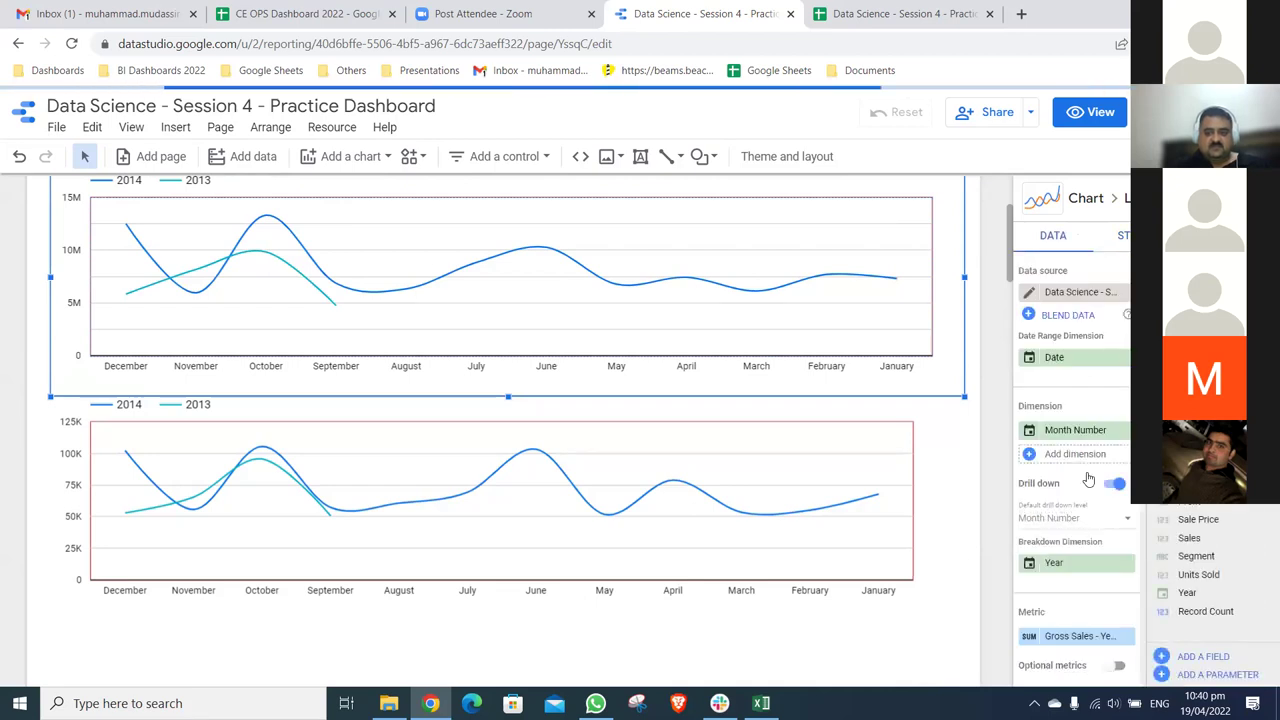
{"action": "scroll", "coordinate": [1089, 478], "scroll_direction": "down", "scroll_amount": 3}
{"action": "scroll", "coordinate": [1089, 478], "scroll_direction": "down", "scroll_amount": 3}
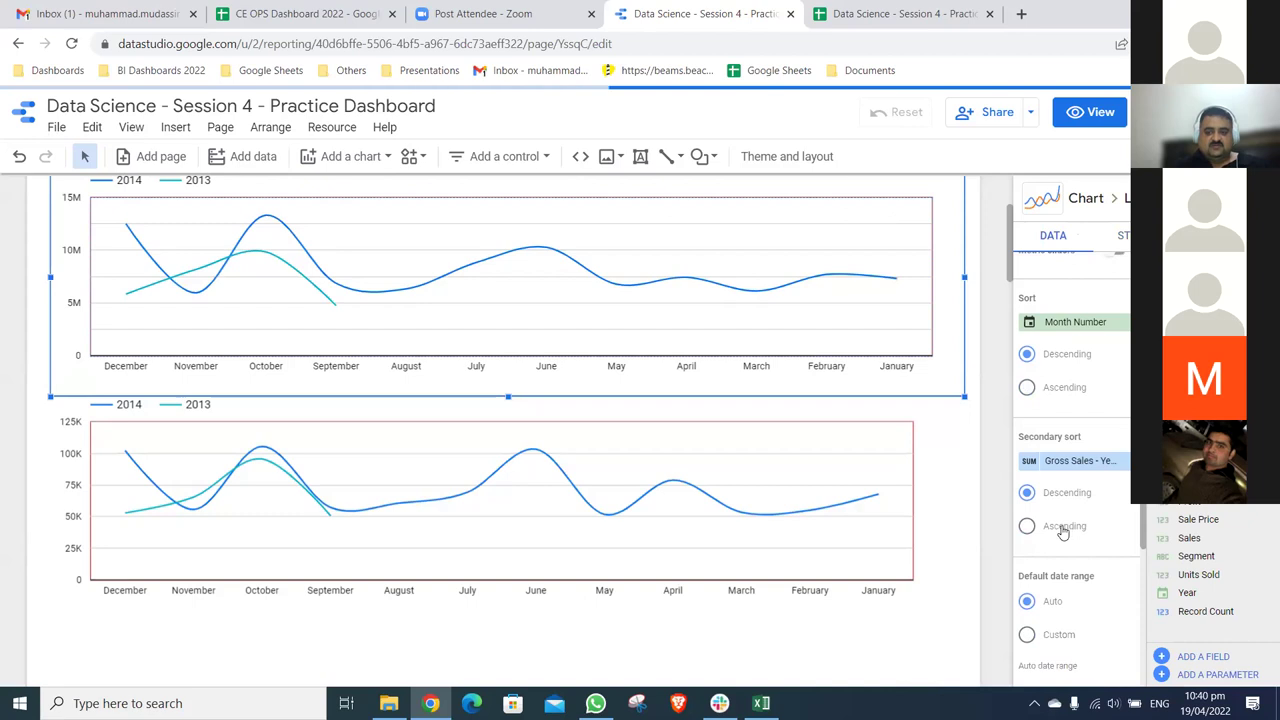
{"action": "left_click", "coordinate": [1063, 533]}
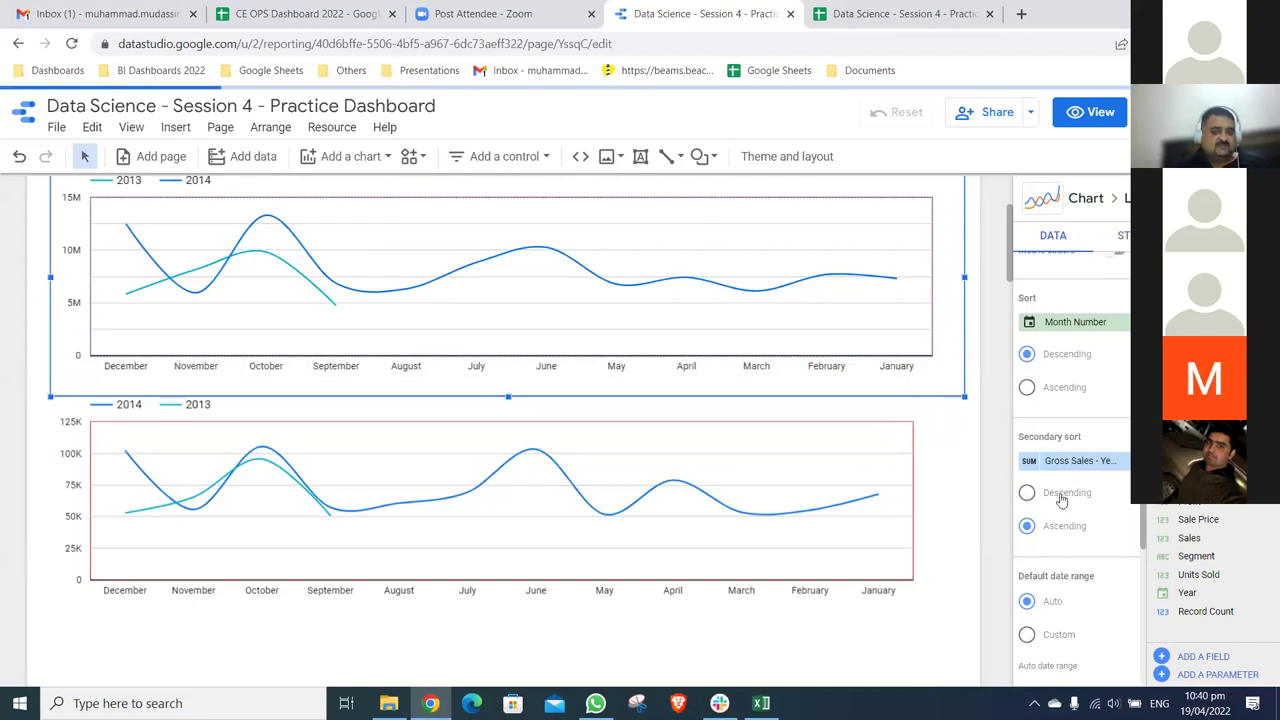
{"action": "left_click", "coordinate": [1062, 500]}
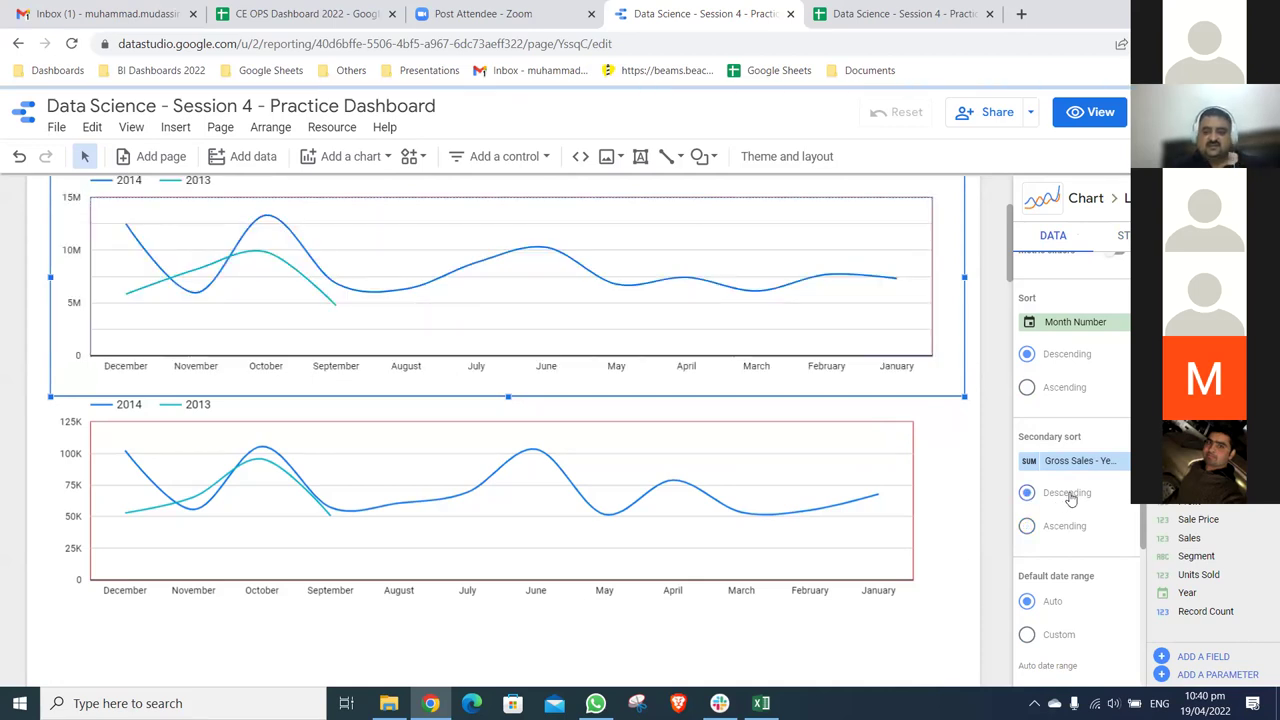
{"action": "scroll", "coordinate": [1070, 498], "scroll_direction": "up", "scroll_amount": 3}
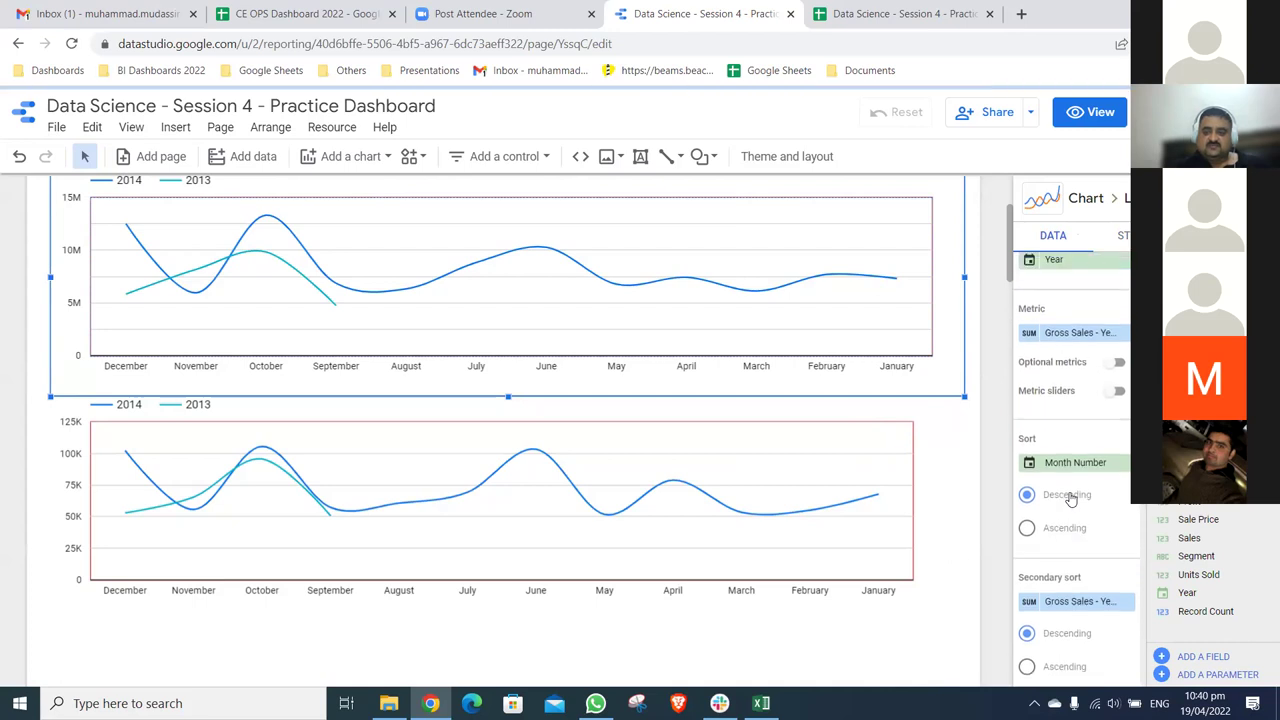
{"action": "left_click", "coordinate": [1074, 462]}
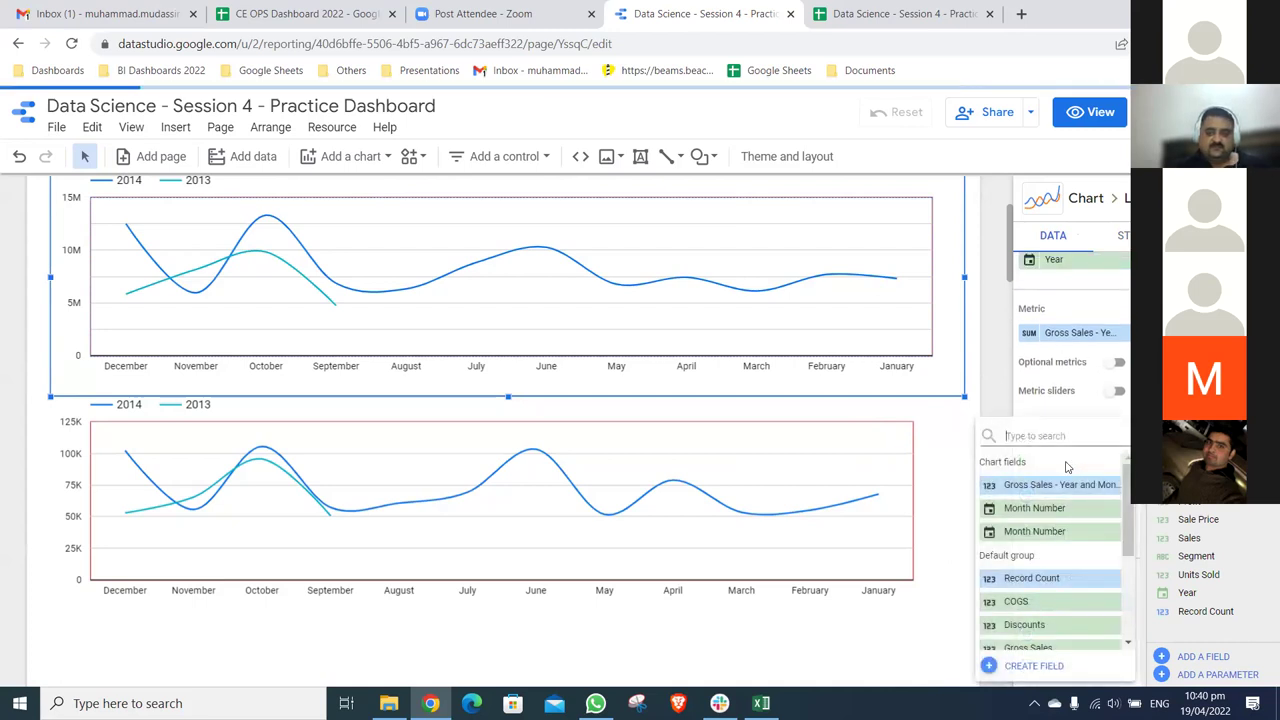
{"action": "left_click", "coordinate": [1040, 508]}
{"action": "left_click", "coordinate": [1068, 530]}
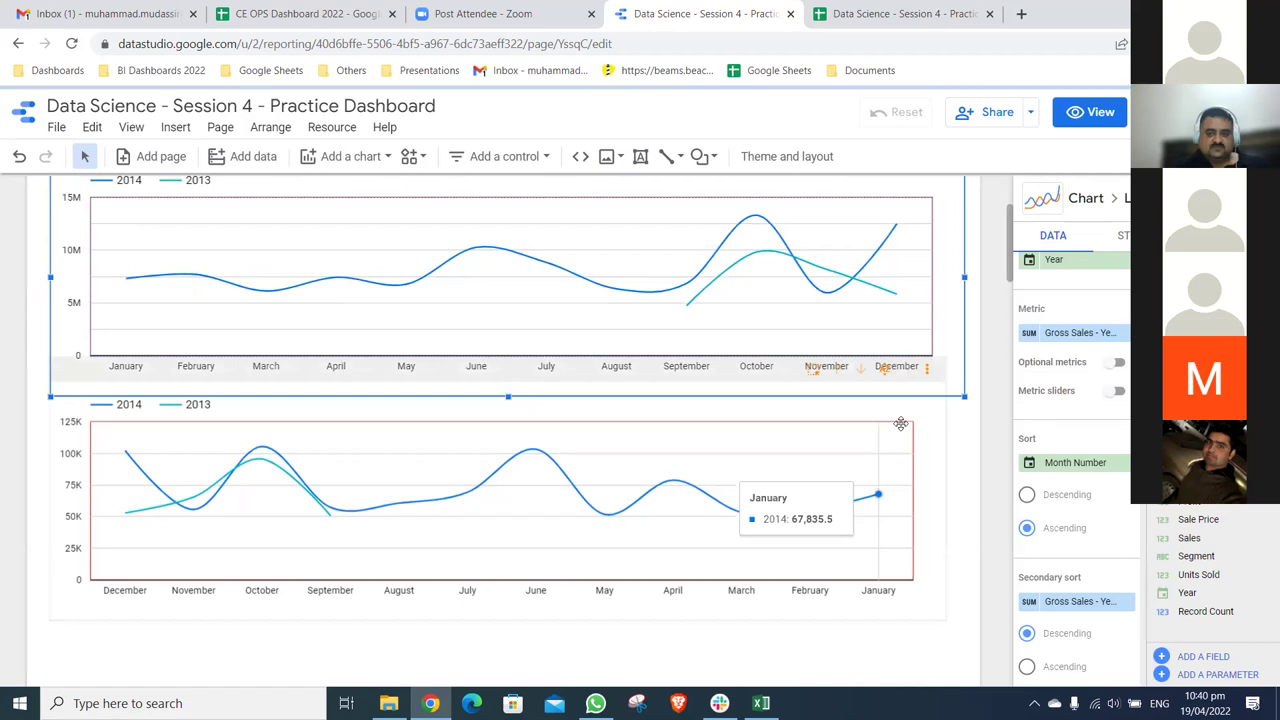
{"action": "left_click", "coordinate": [931, 443]}
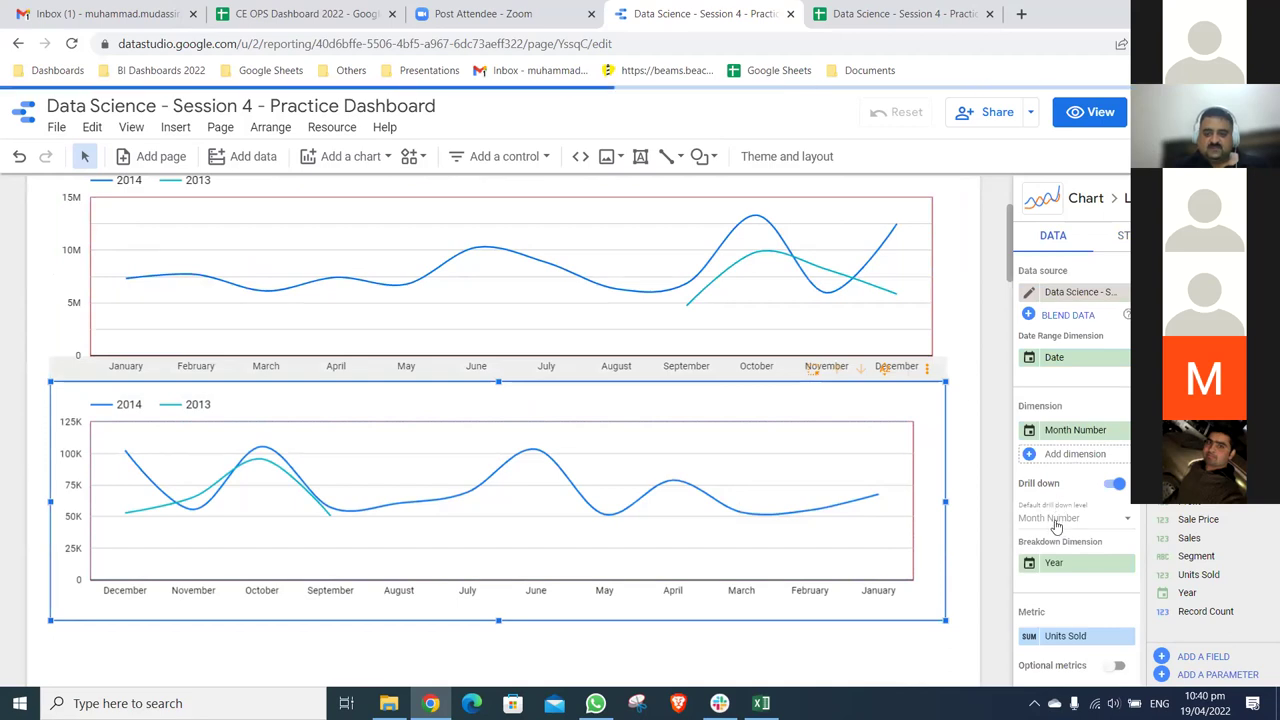
- Undo an accidental nudge of the lower Units Sold chart with Ctrl+Z and reselect the top chart
{"action": "scroll", "coordinate": [1060, 528], "scroll_direction": "down", "scroll_amount": 1}
{"action": "scroll", "coordinate": [1057, 529], "scroll_direction": "down", "scroll_amount": 2}
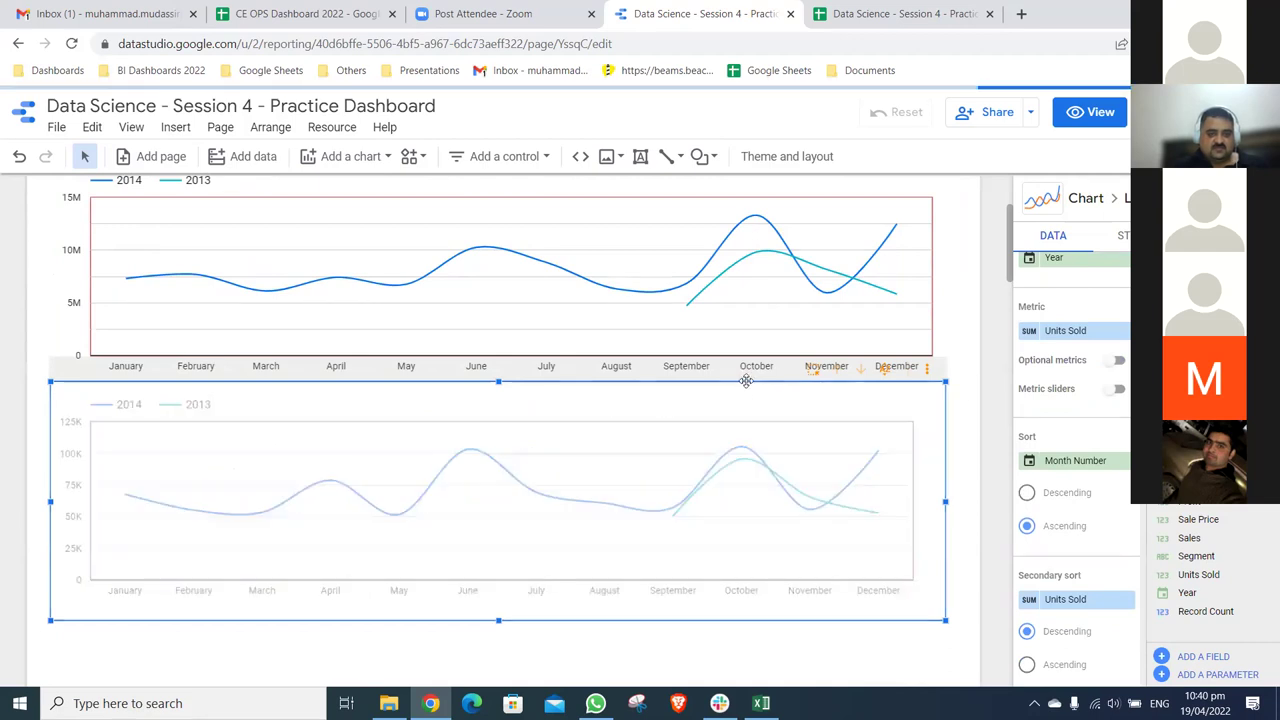
{"action": "left_click_drag", "start_coordinate": [938, 469], "coordinate": [957, 475]}
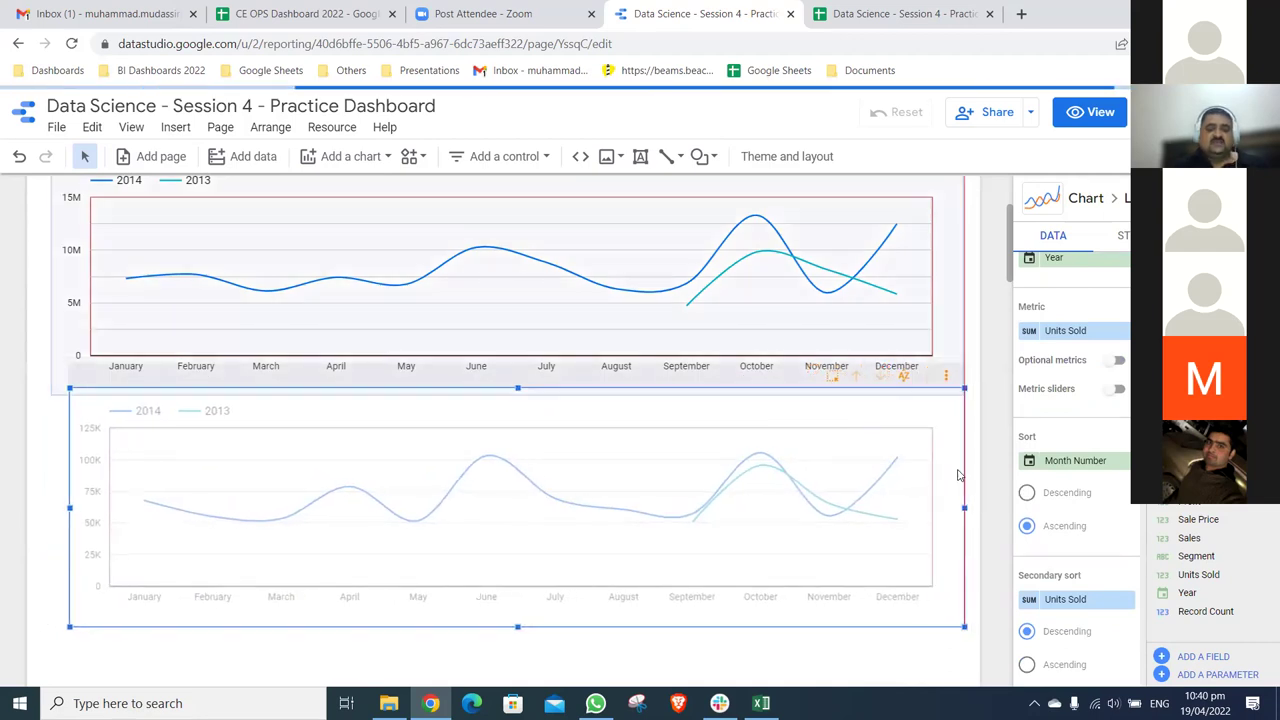
{"action": "key", "text": "ctrl+z"}
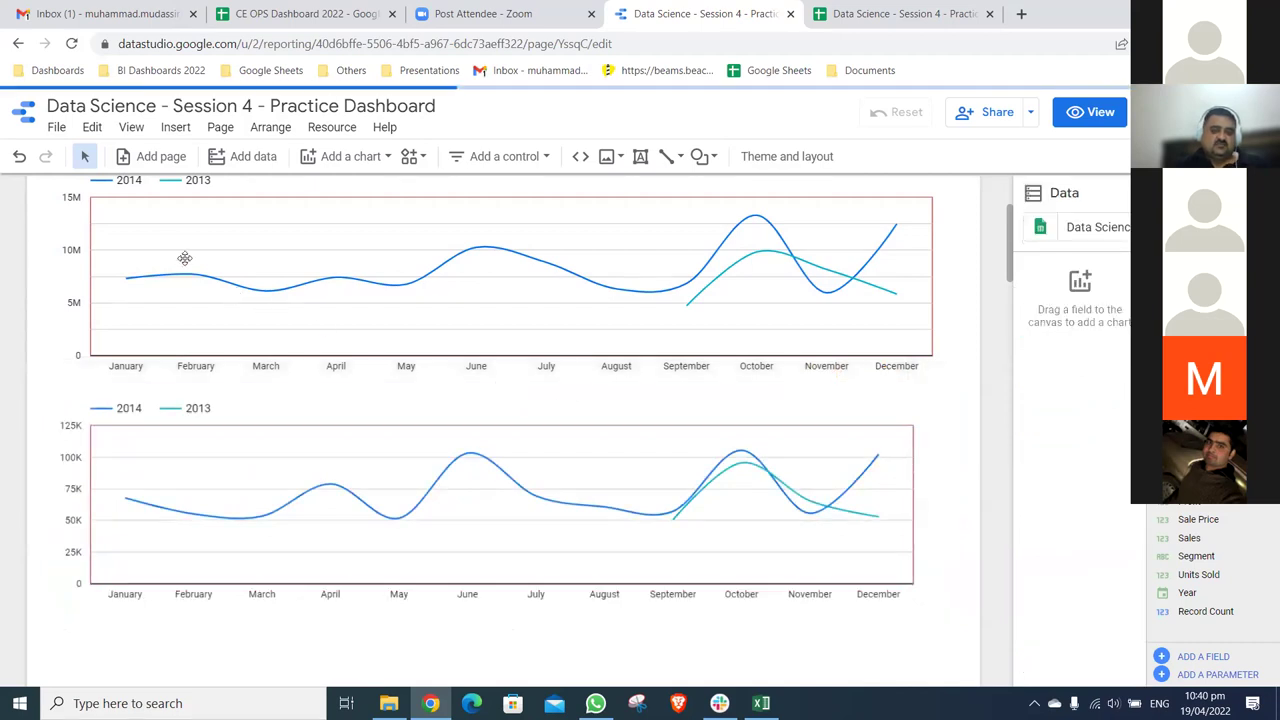
{"action": "scroll", "coordinate": [460, 469], "scroll_direction": "up", "scroll_amount": 1}
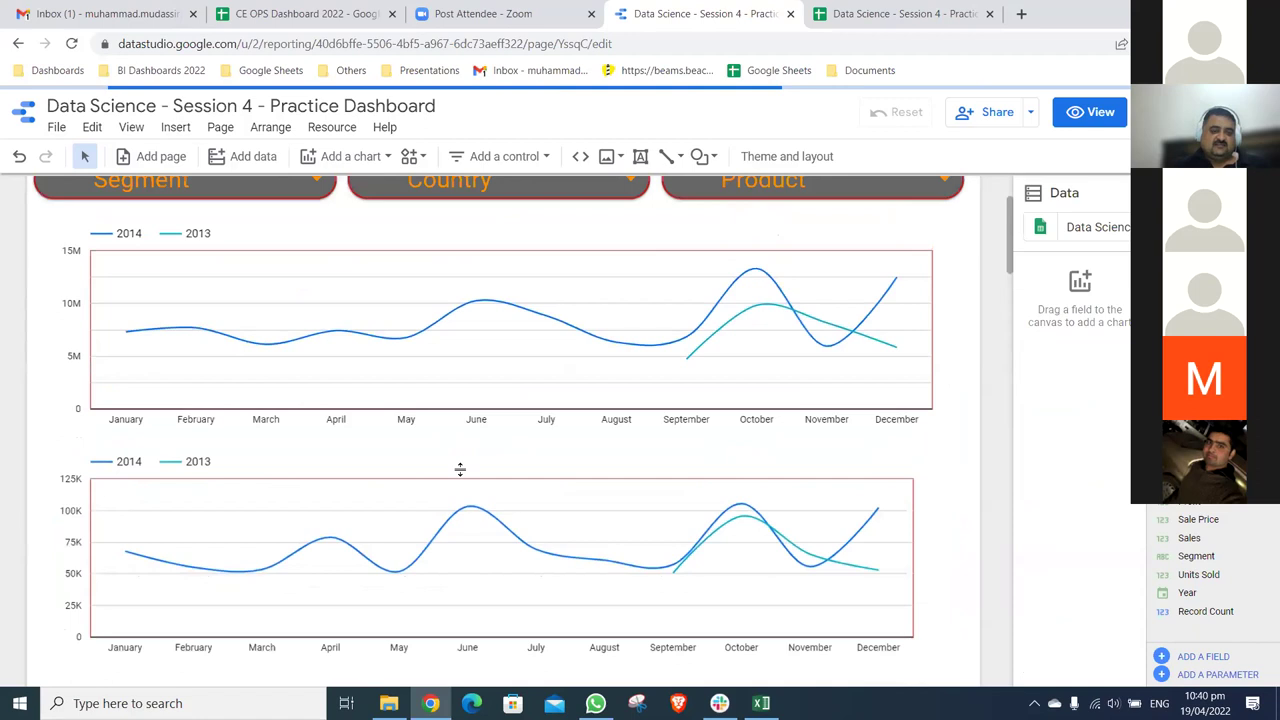
{"action": "left_click", "coordinate": [554, 511]}
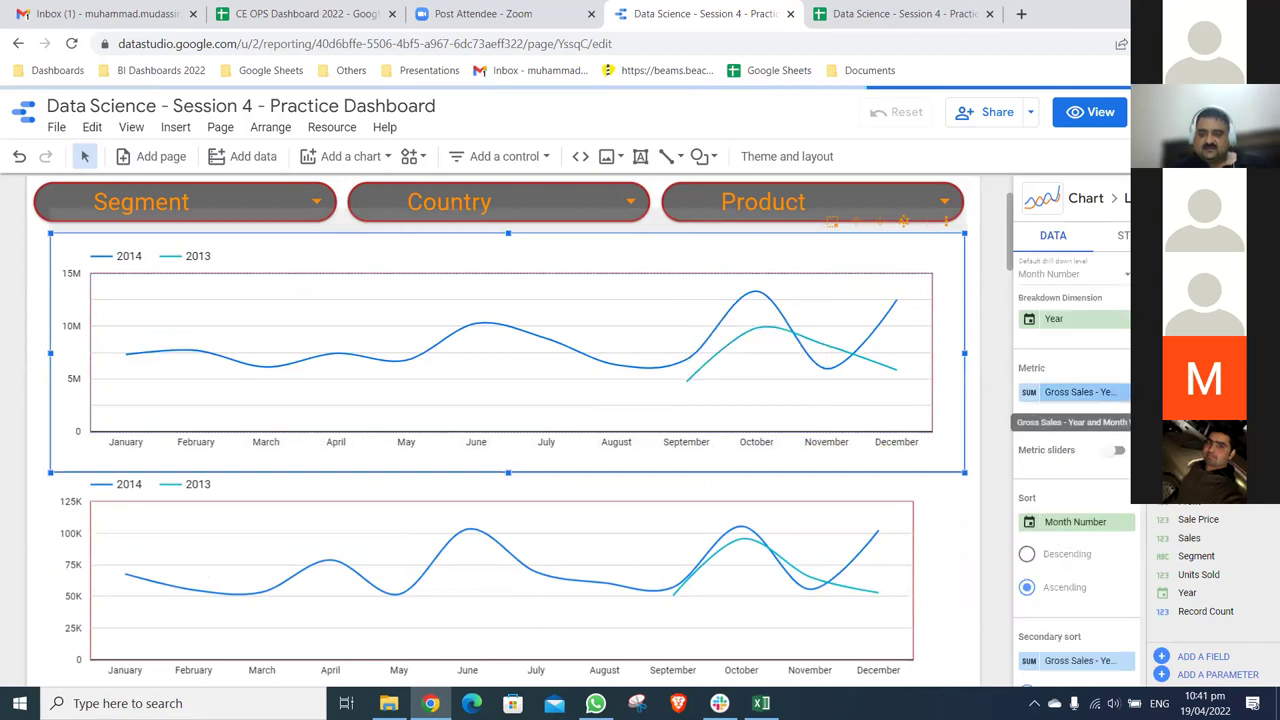
- Briefly switch the top line chart back to a bar chart, then undo it
{"action": "left_click", "coordinate": [1123, 235]}
{"action": "left_click", "coordinate": [1120, 265]}
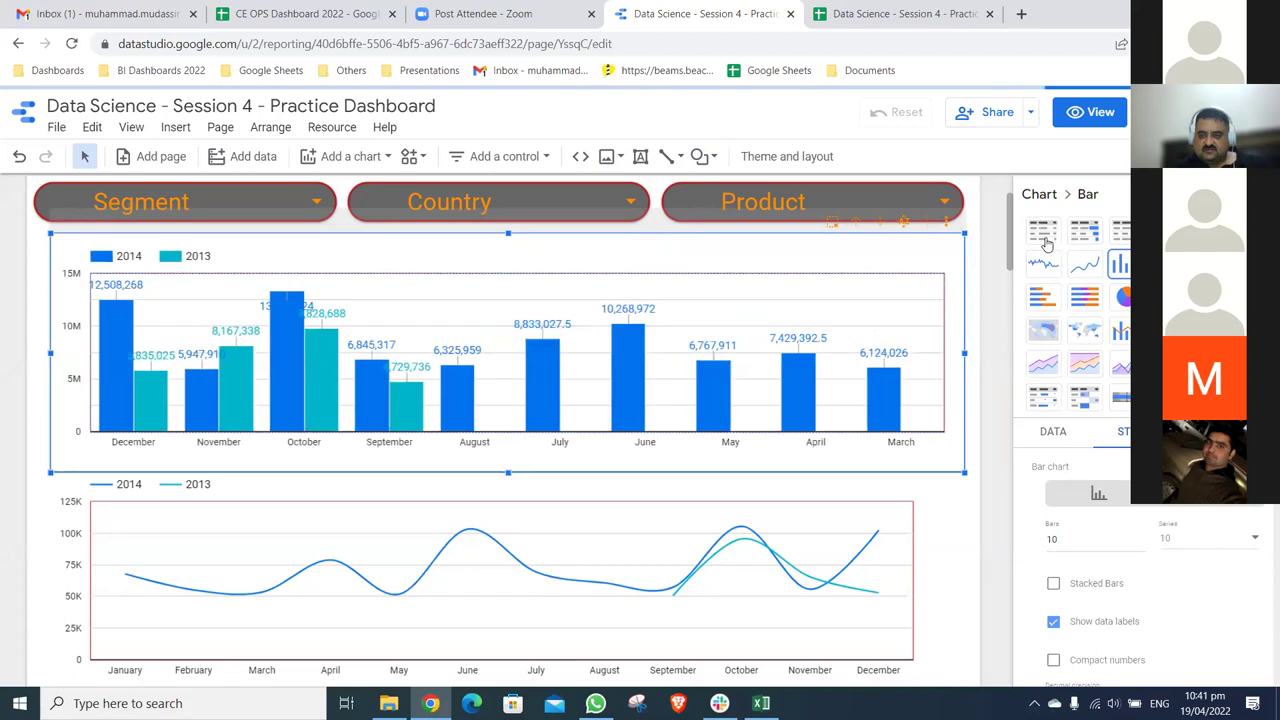
{"action": "scroll", "coordinate": [1070, 478], "scroll_direction": "down", "scroll_amount": 3}
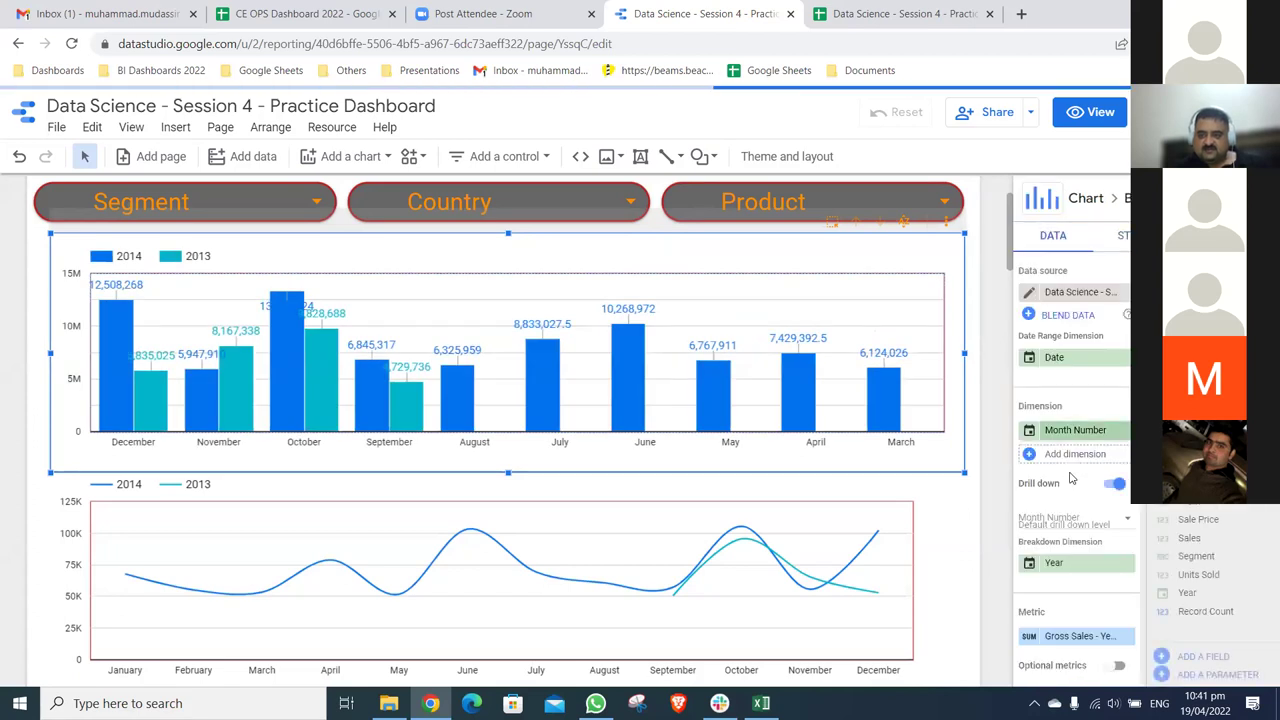
{"action": "scroll", "coordinate": [1075, 420], "scroll_direction": "down", "scroll_amount": 1}
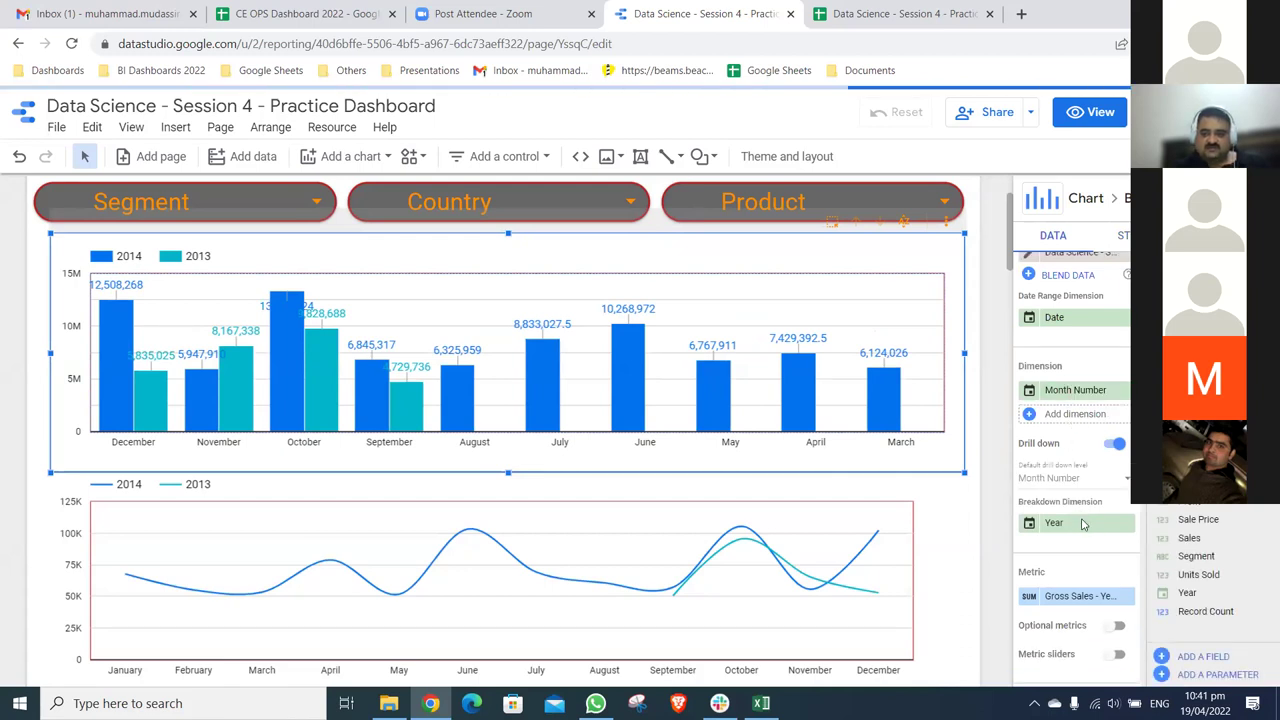
{"action": "scroll", "coordinate": [1082, 524], "scroll_direction": "down", "scroll_amount": 3}
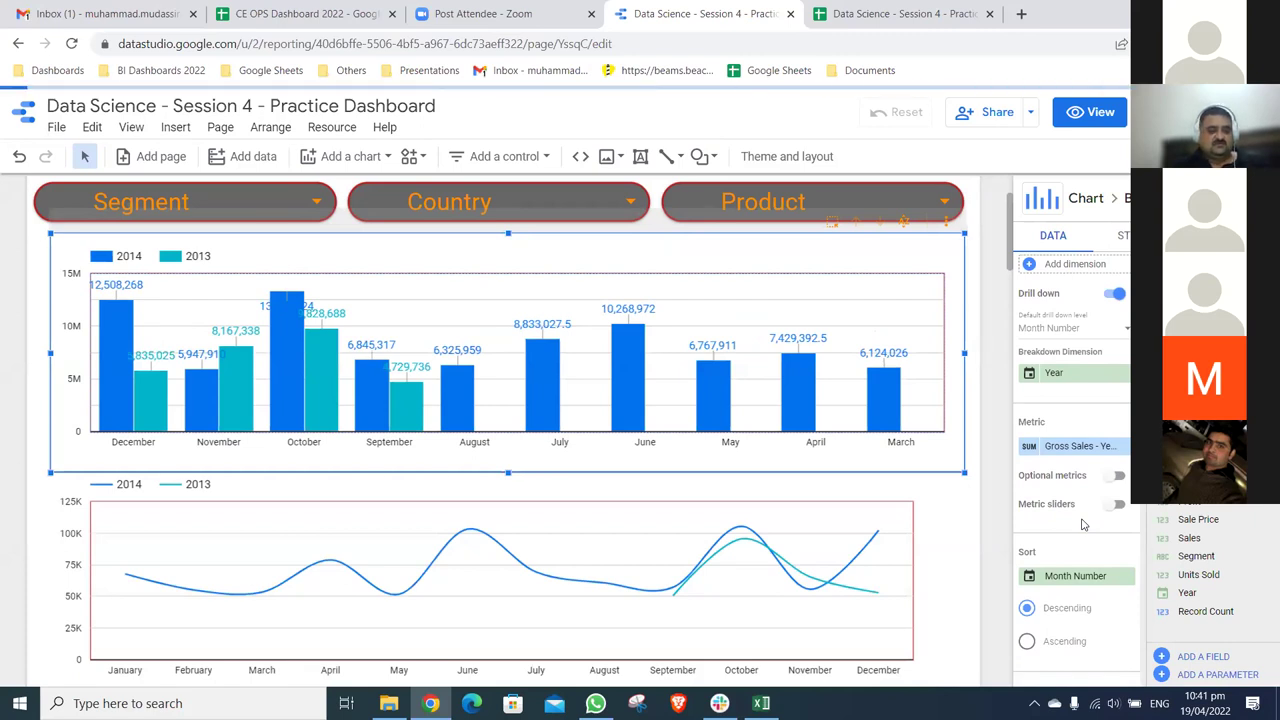
{"action": "key", "text": "ctrl+z"}
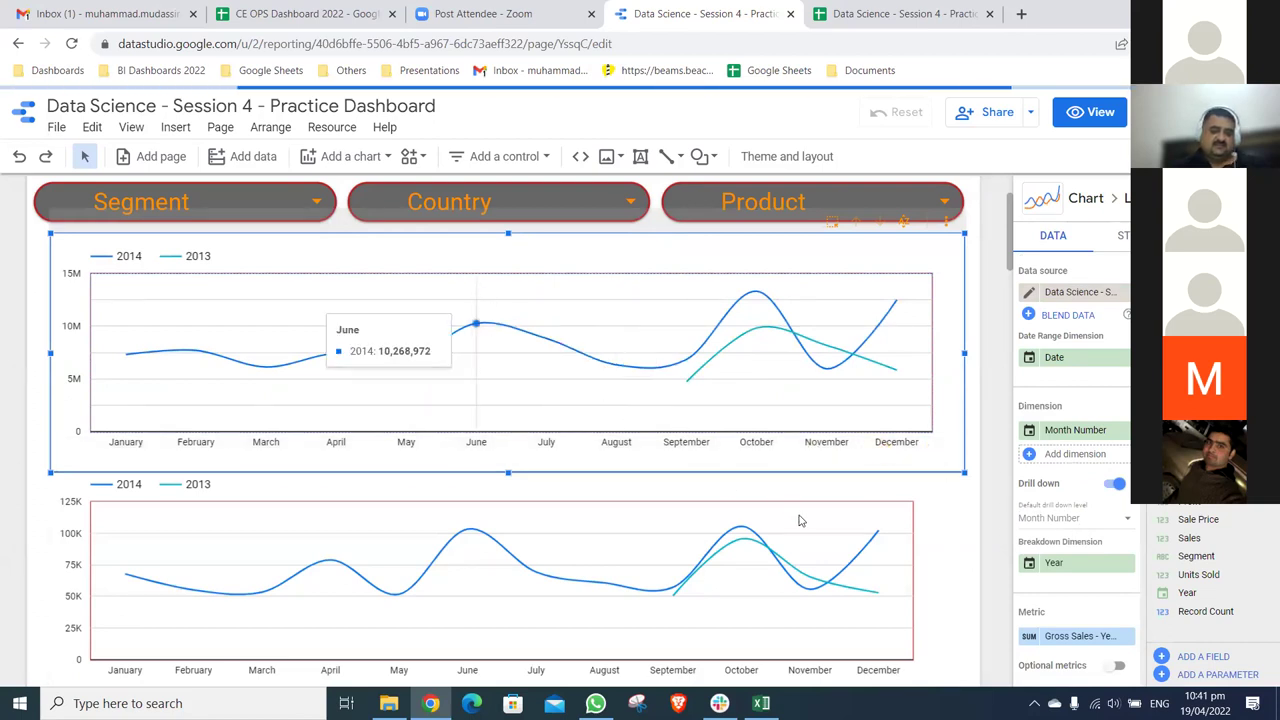
- Show data labels on the top chart's first line and on both lower chart lines
{"action": "left_click", "coordinate": [1124, 235]}
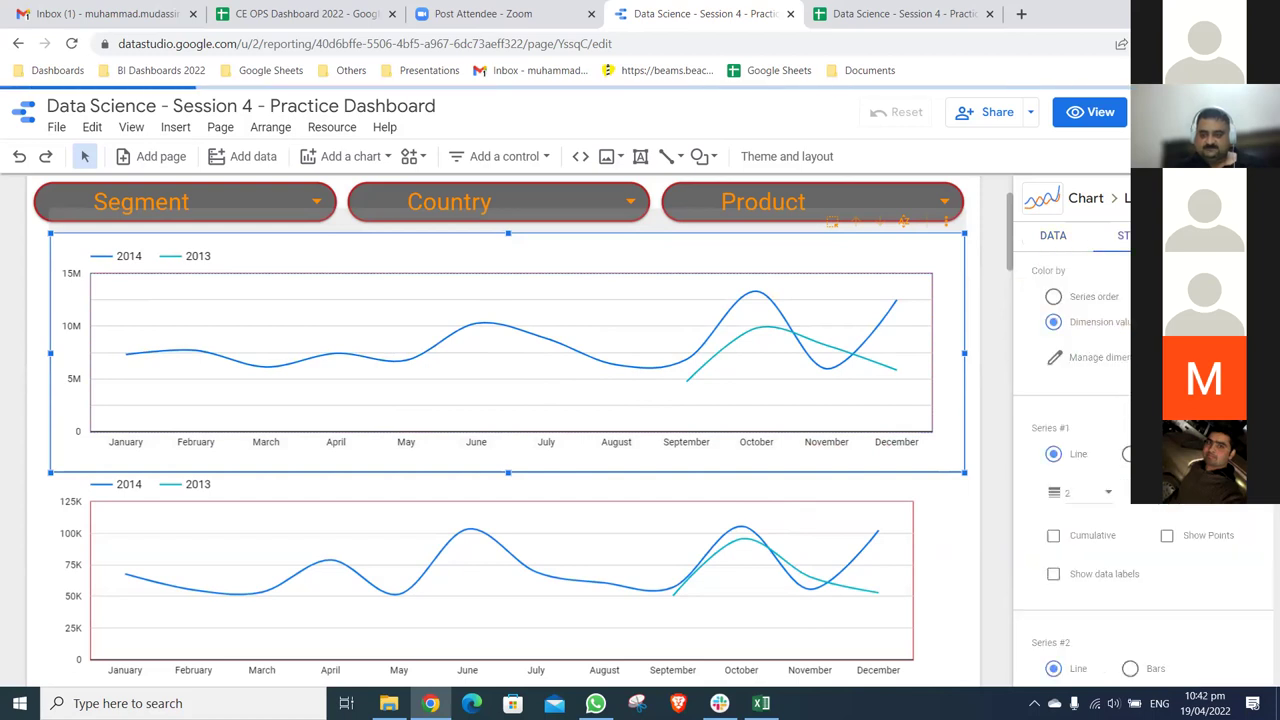
{"action": "left_click", "coordinate": [1124, 576]}
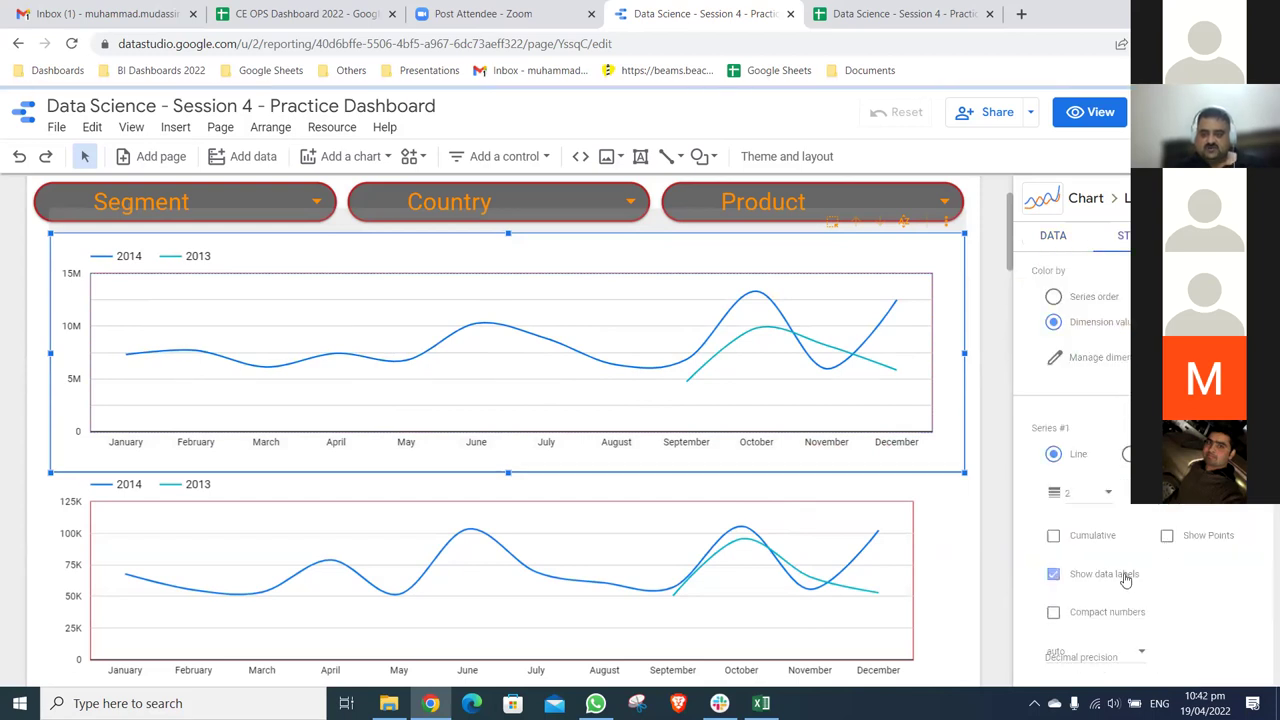
{"action": "scroll", "coordinate": [903, 395], "scroll_direction": "down", "scroll_amount": 2}
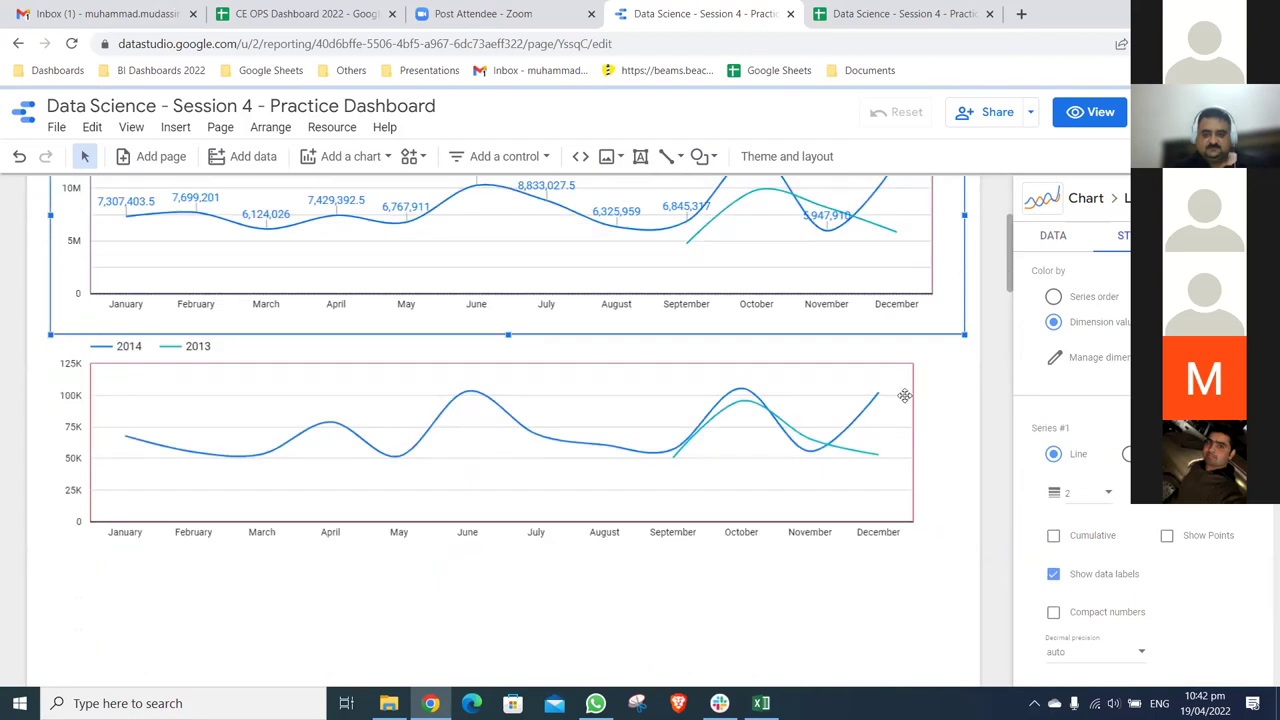
{"action": "left_click", "coordinate": [903, 395]}
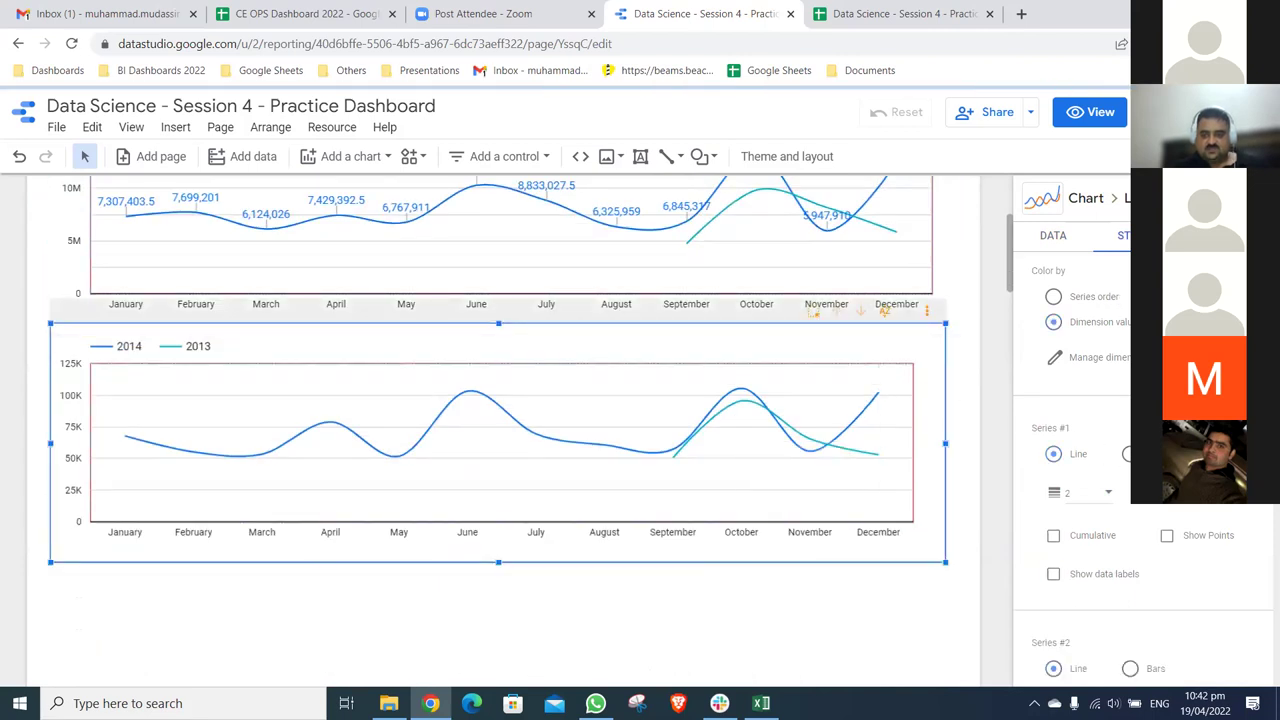
{"action": "left_click", "coordinate": [1116, 575]}
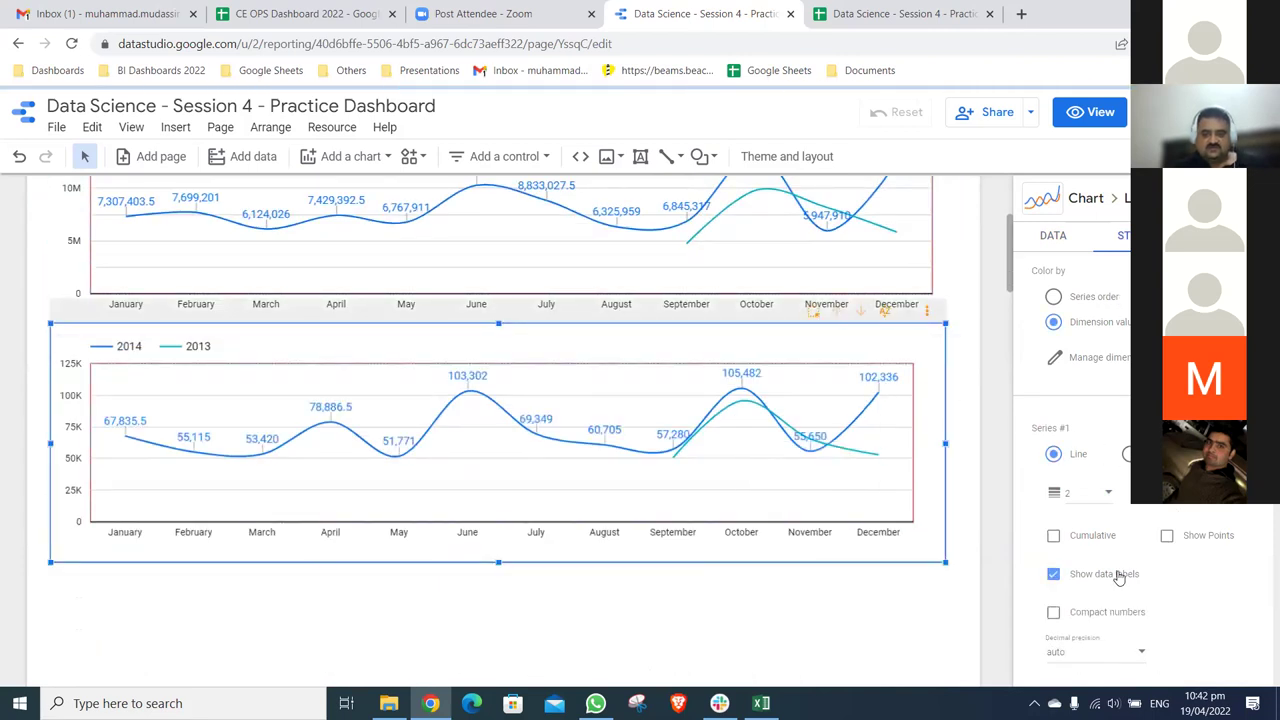
{"action": "scroll", "coordinate": [1118, 576], "scroll_direction": "down", "scroll_amount": 1}
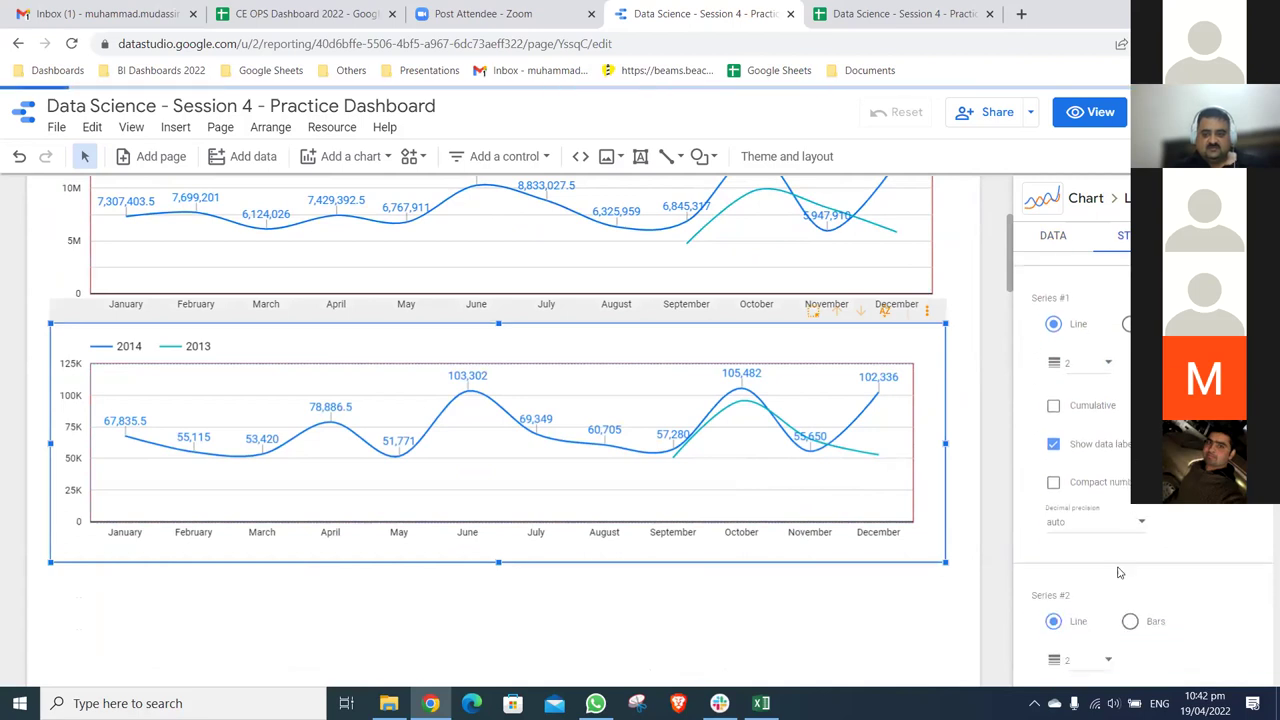
{"action": "scroll", "coordinate": [1120, 572], "scroll_direction": "down", "scroll_amount": 1}
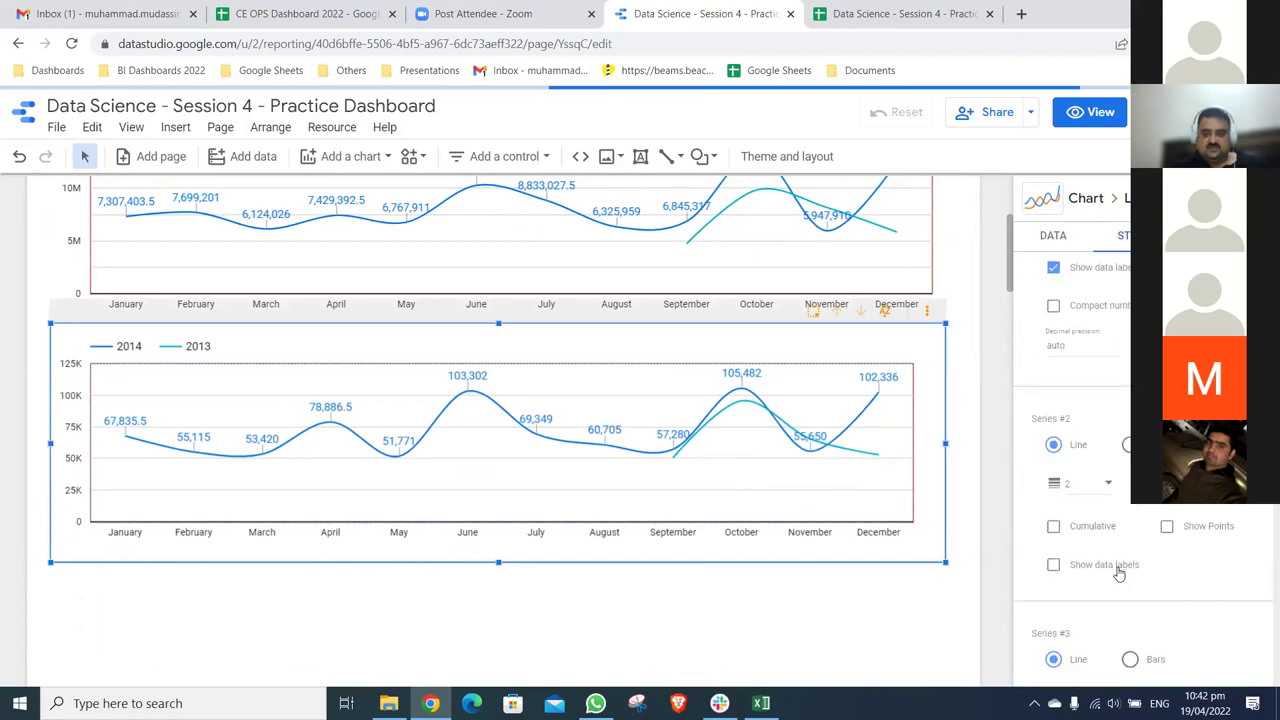
{"action": "left_click", "coordinate": [1118, 572]}
- Add 2013 value labels to the upper line chart
{"action": "left_click", "coordinate": [935, 235]}
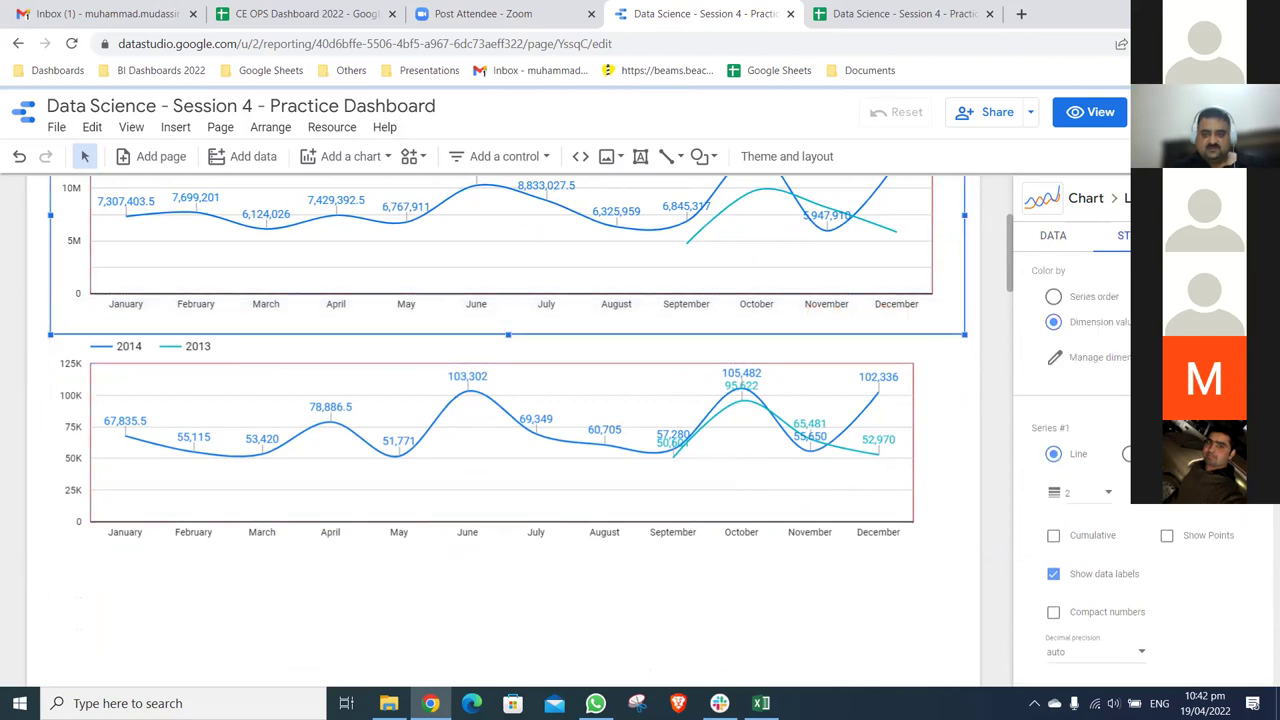
{"action": "scroll", "coordinate": [1127, 493], "scroll_direction": "down", "scroll_amount": 4}
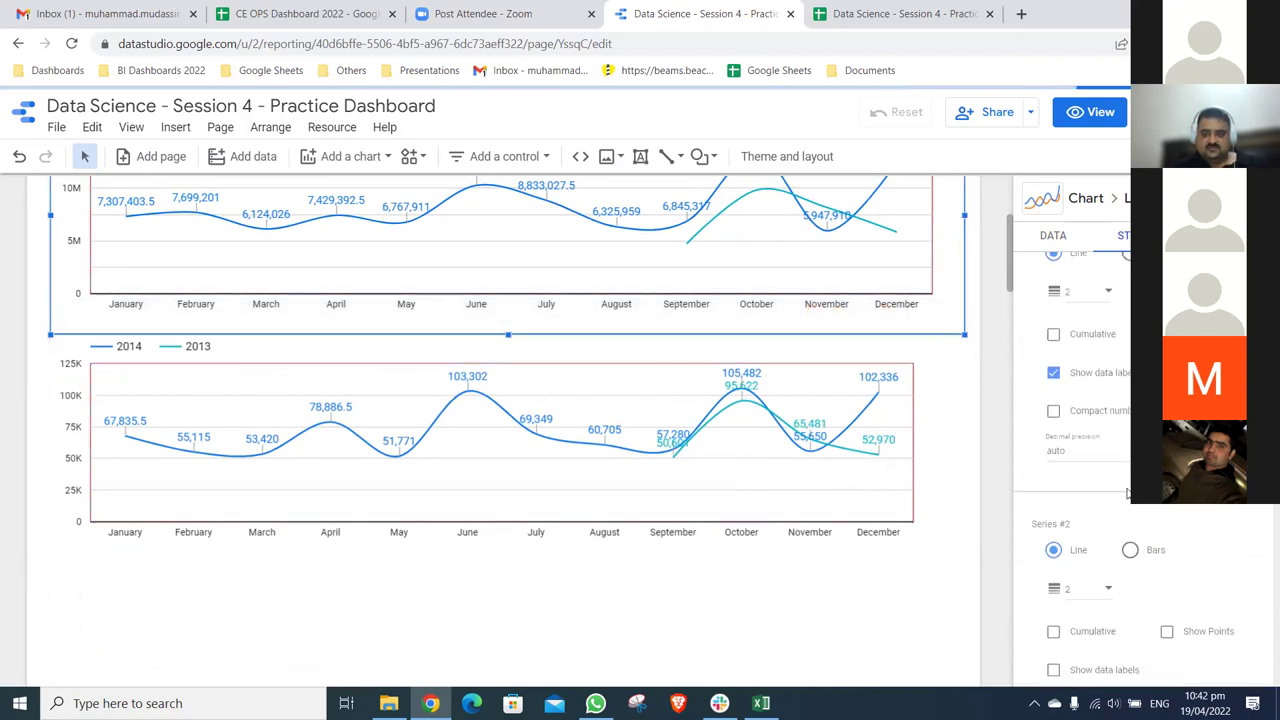
{"action": "left_click", "coordinate": [1105, 497]}
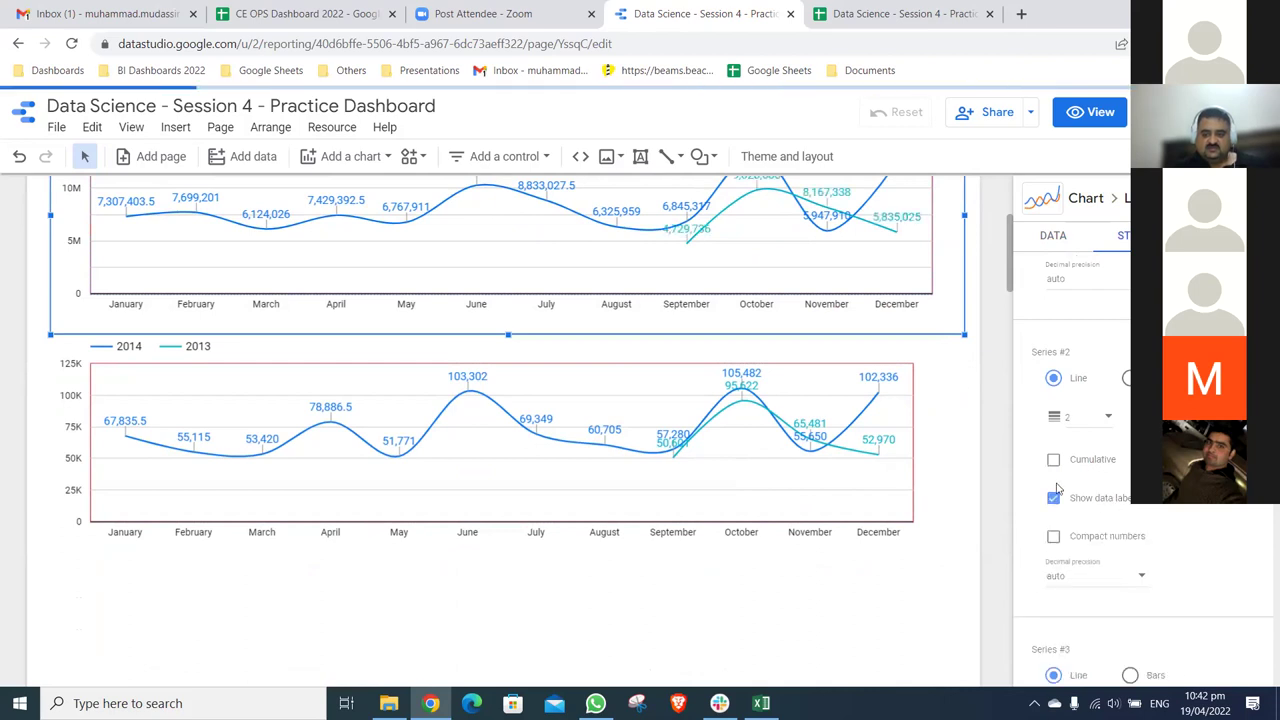
- Widen the lower Units Sold chart to the right
{"action": "left_click", "coordinate": [940, 413]}
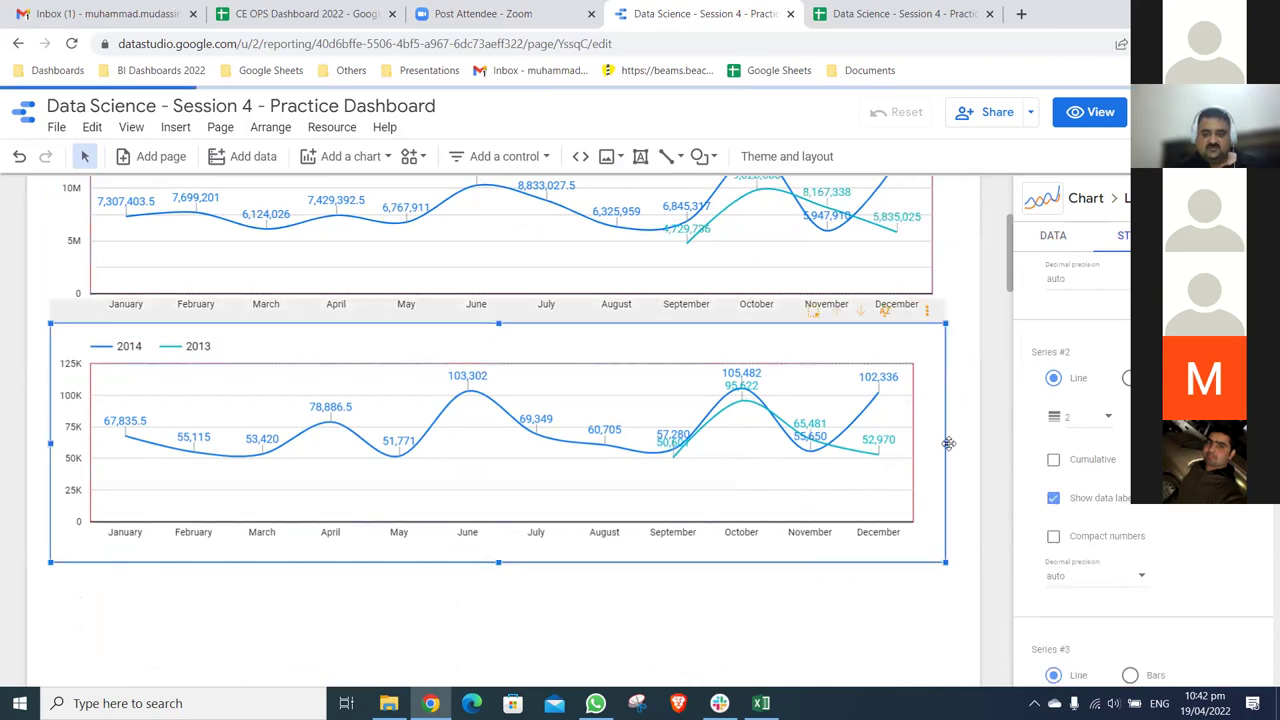
{"action": "left_click_drag", "start_coordinate": [946, 441], "coordinate": [970, 447]}
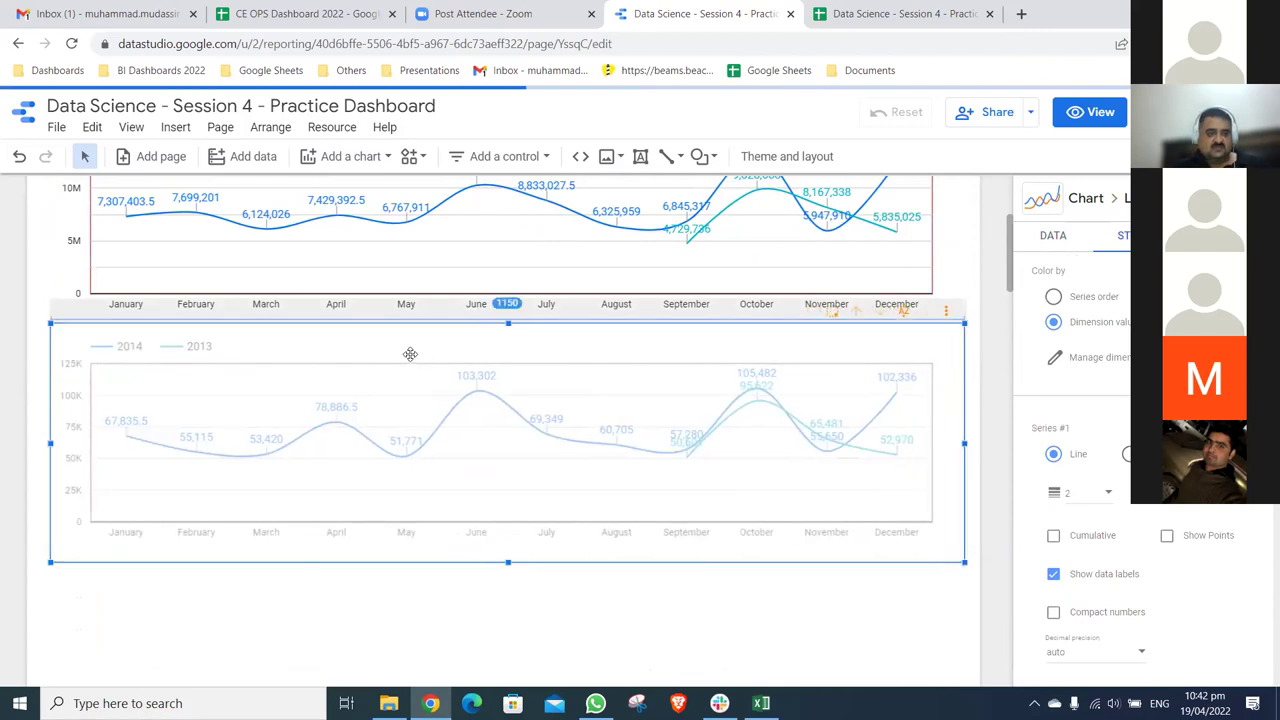
{"action": "left_click", "coordinate": [631, 627]}
- Duplicate the Units Sold line chart with Ctrl+V
{"action": "scroll", "coordinate": [600, 560], "scroll_direction": "down", "scroll_amount": 3}
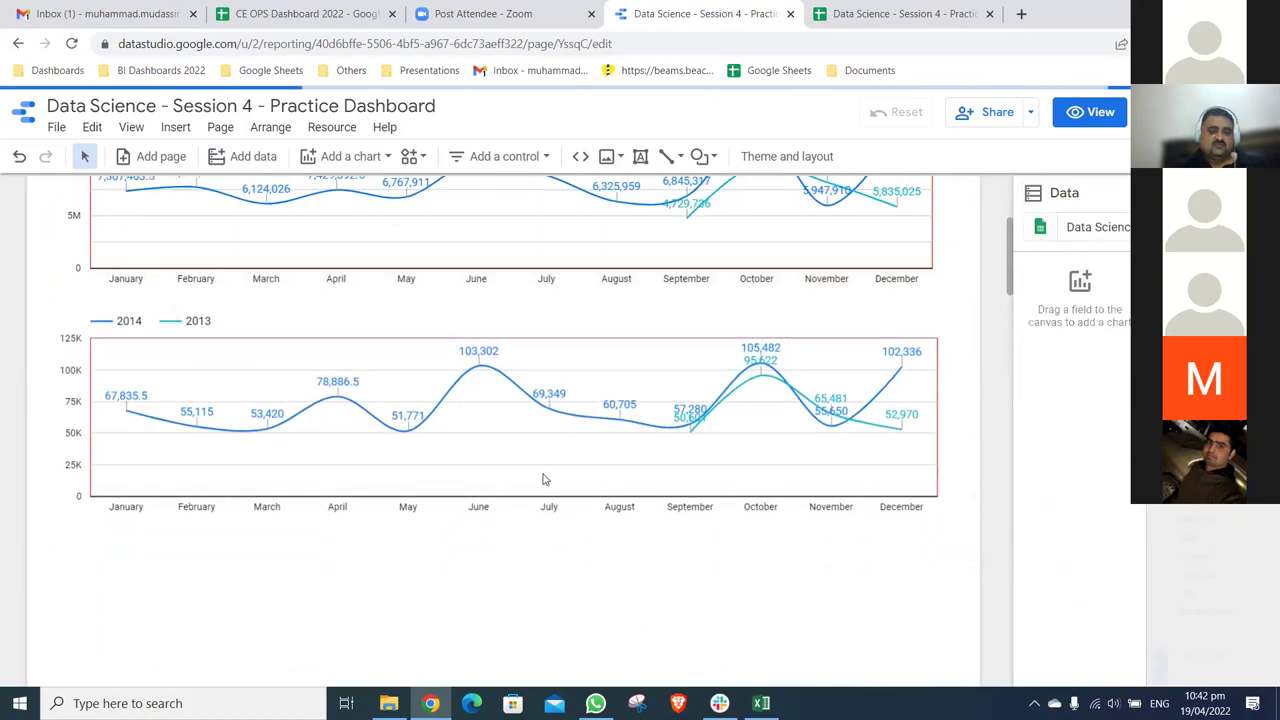
{"action": "scroll", "coordinate": [543, 479], "scroll_direction": "down", "scroll_amount": 1}
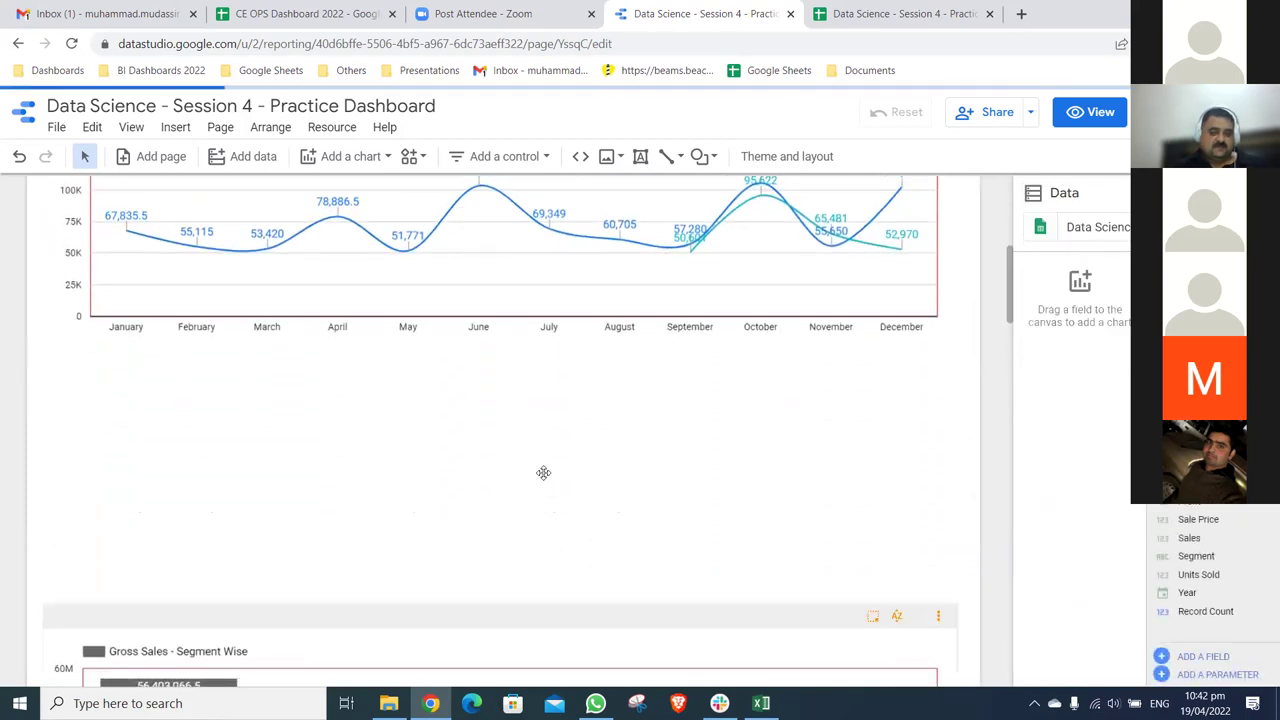
{"action": "scroll", "coordinate": [543, 472], "scroll_direction": "up", "scroll_amount": 2}
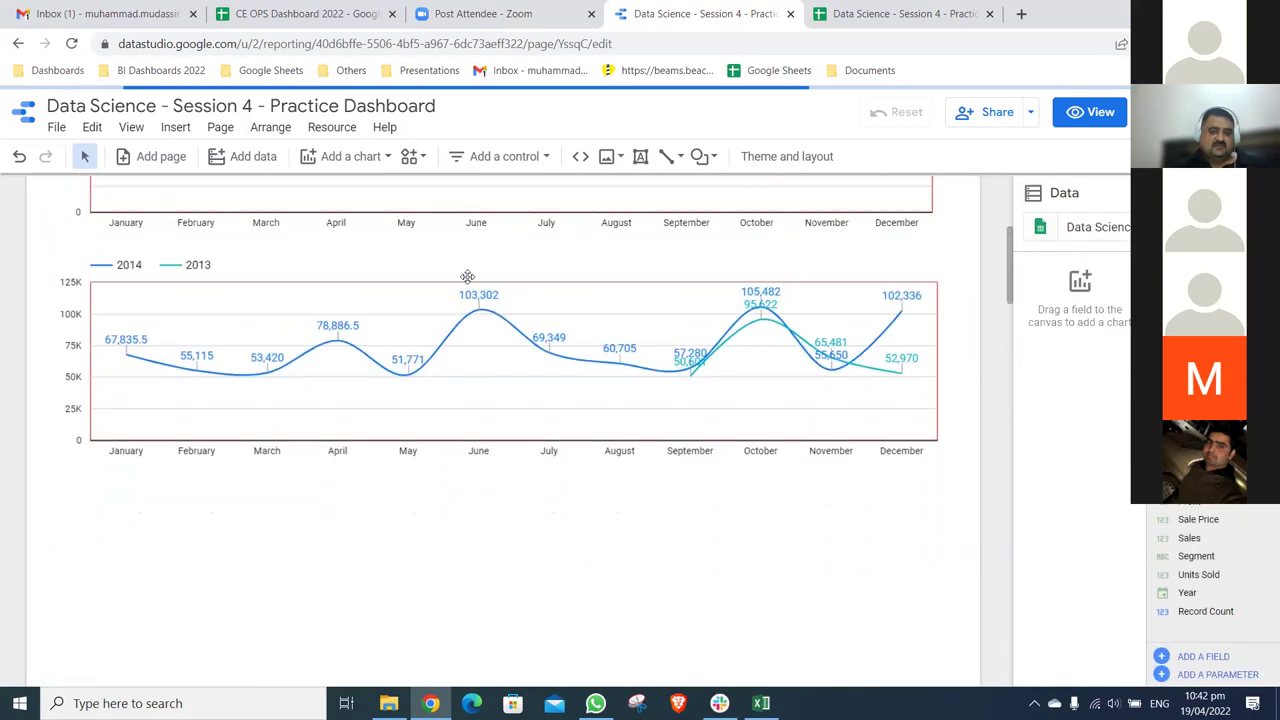
{"action": "scroll", "coordinate": [467, 280], "scroll_direction": "down", "scroll_amount": 1}
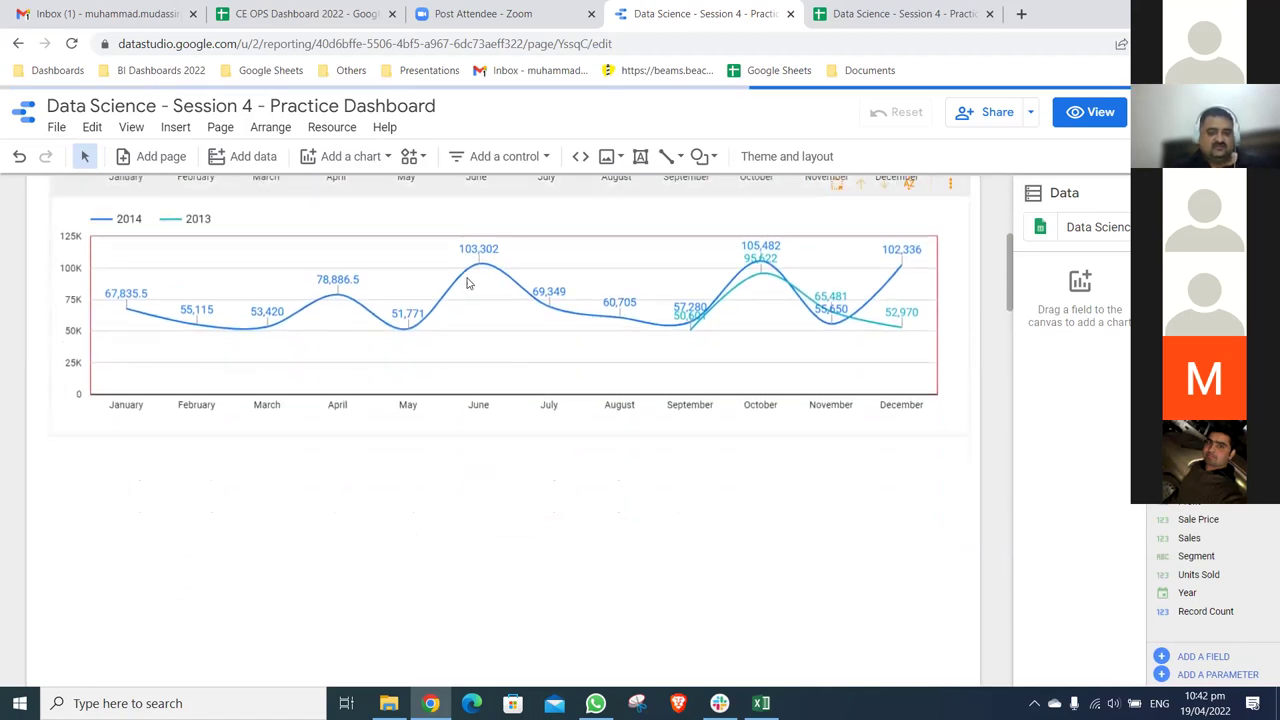
{"action": "scroll", "coordinate": [467, 283], "scroll_direction": "down", "scroll_amount": 1}
{"action": "left_click", "coordinate": [494, 306]}
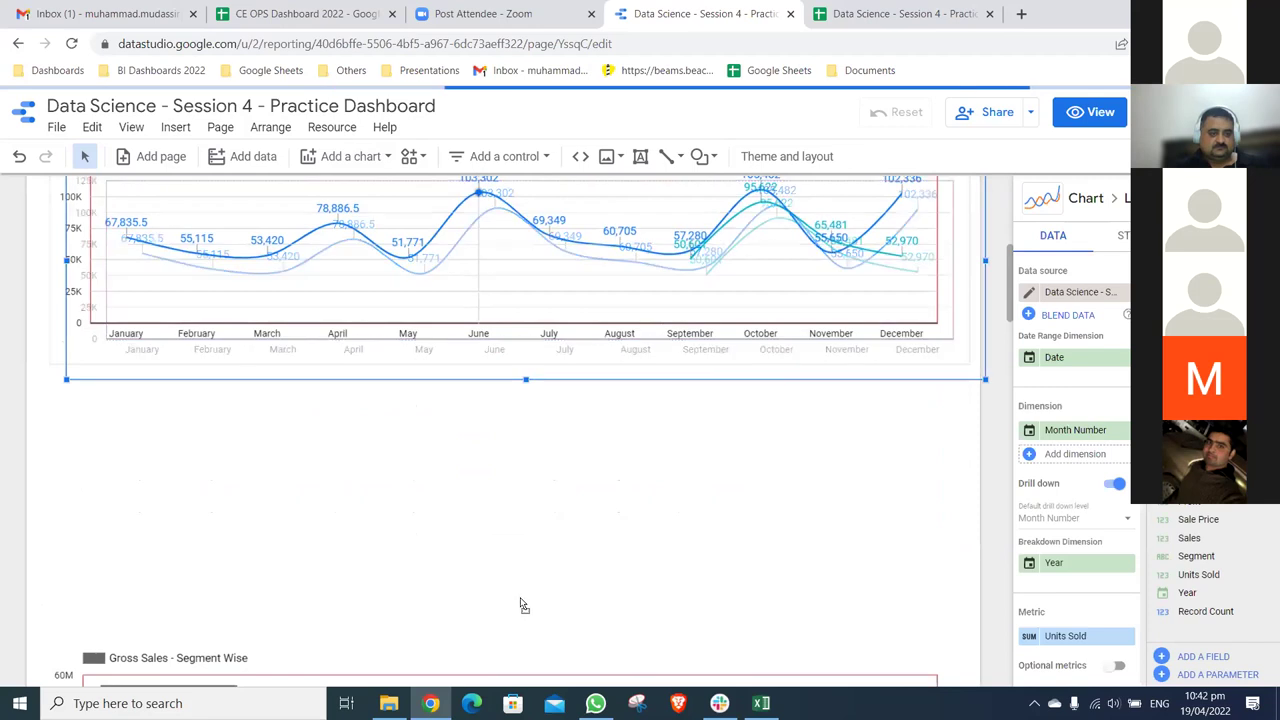
{"action": "key", "text": "ctrl+v"}
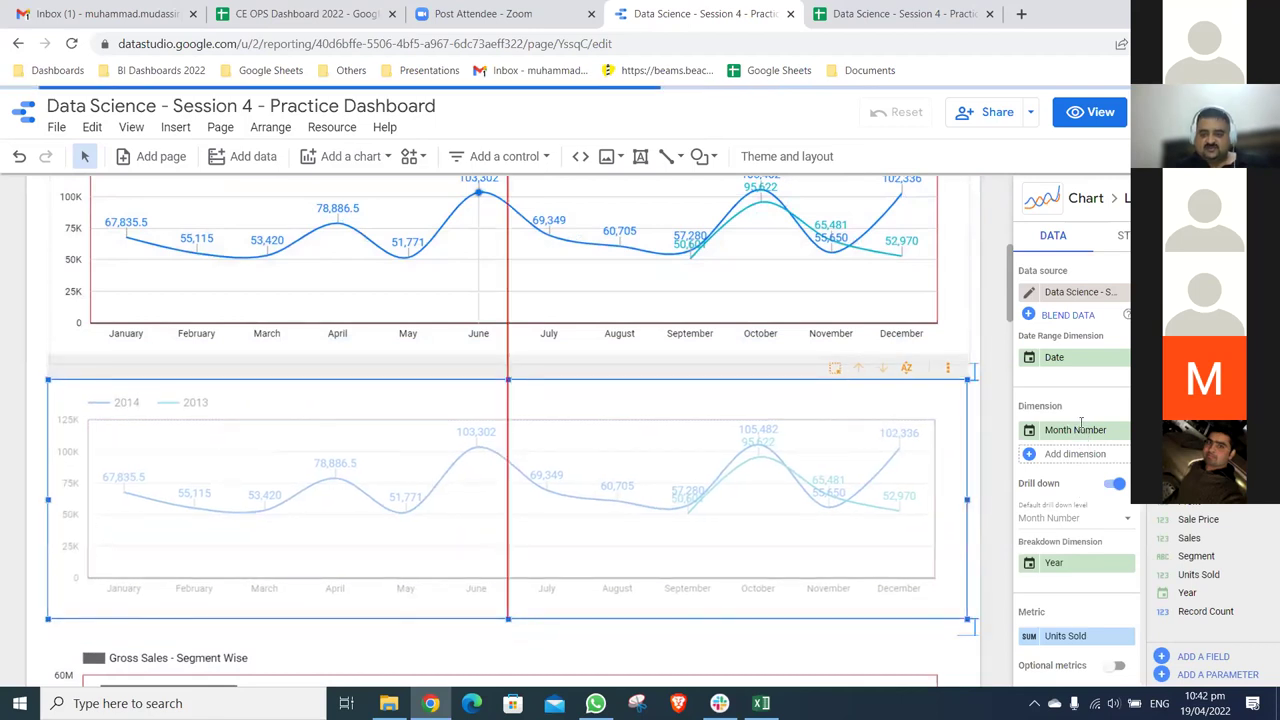
- Change the duplicated chart's metric to COGS
{"action": "scroll", "coordinate": [1108, 552], "scroll_direction": "down", "scroll_amount": 2}
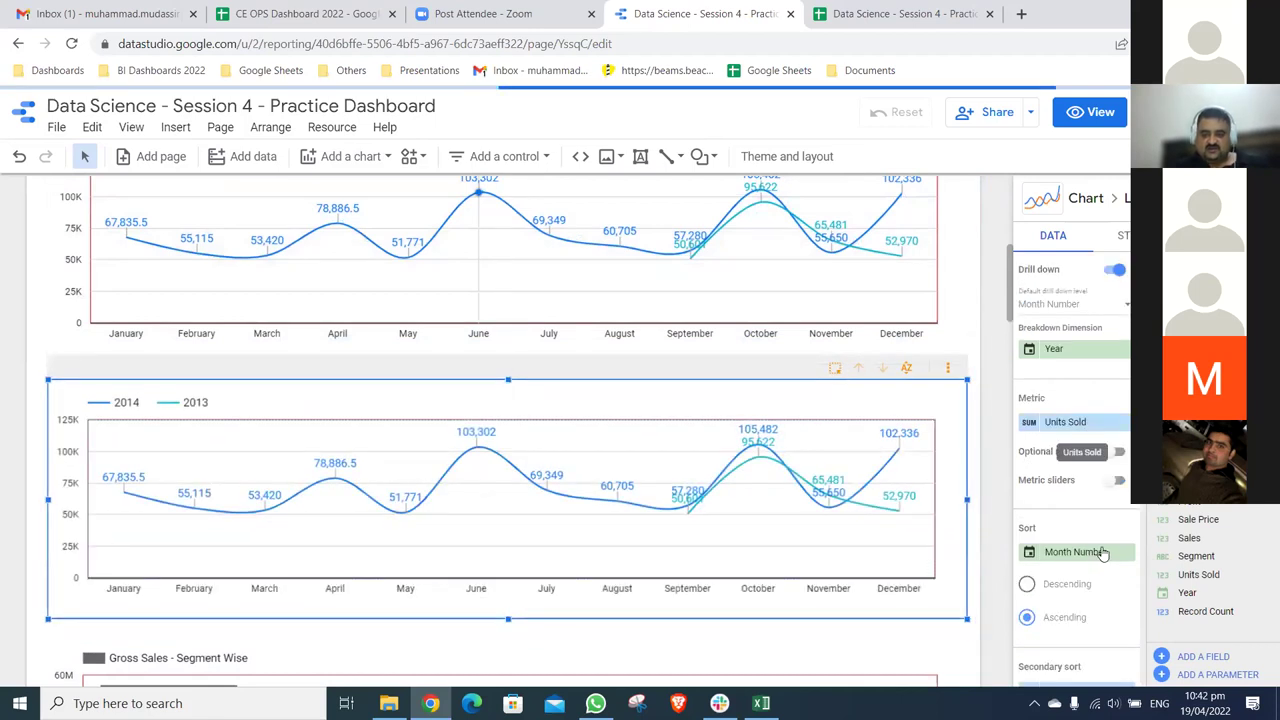
{"action": "left_click", "coordinate": [1103, 552]}
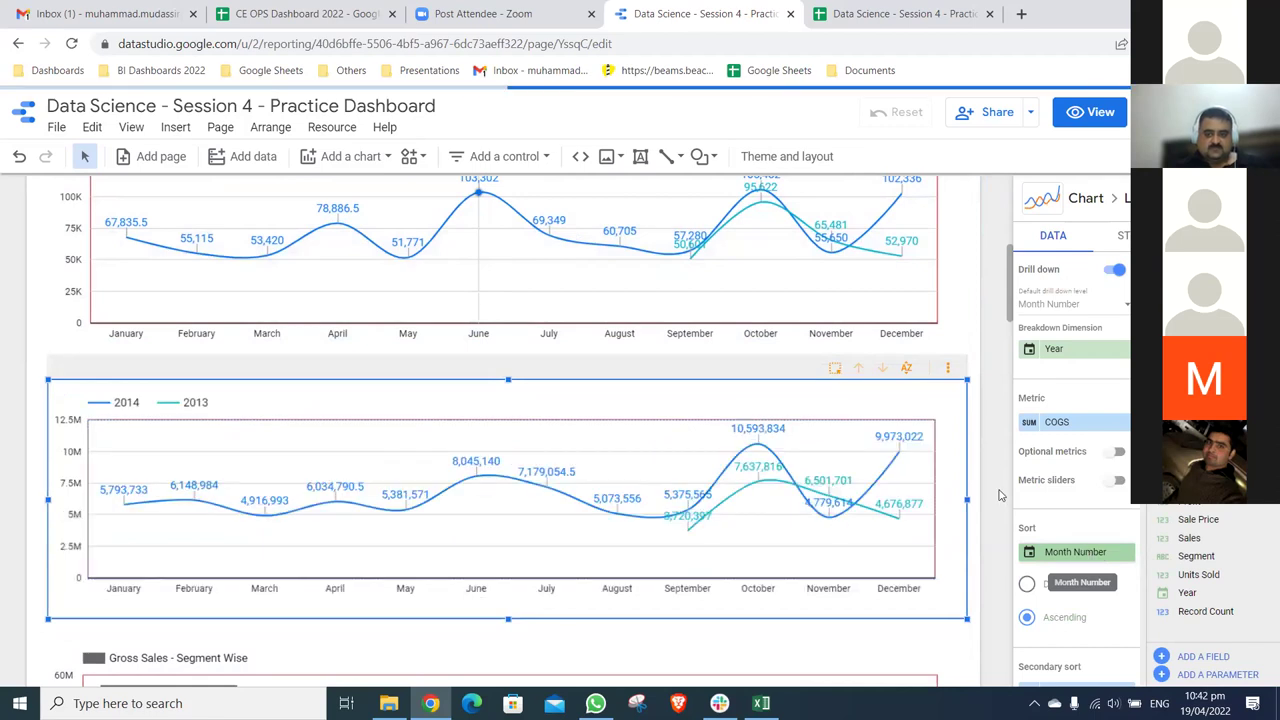
{"action": "scroll", "coordinate": [998, 484], "scroll_direction": "down", "scroll_amount": 1}
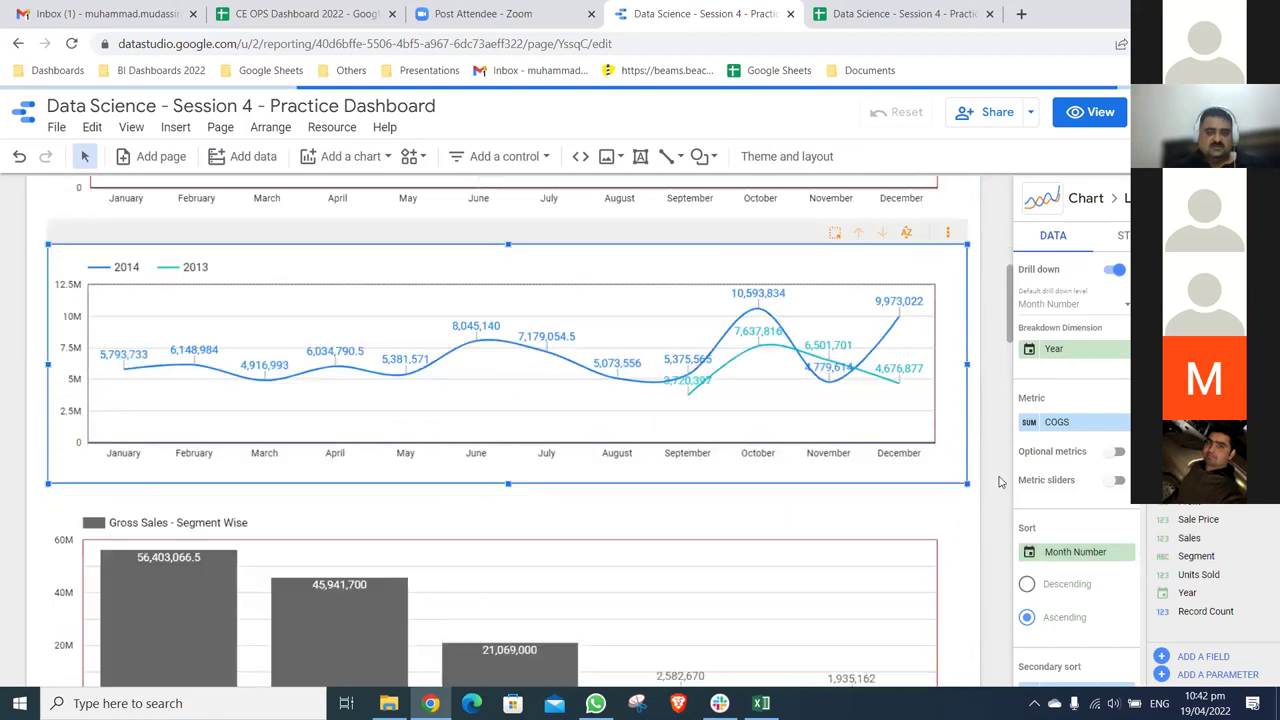
{"action": "scroll", "coordinate": [998, 484], "scroll_direction": "down", "scroll_amount": 3}
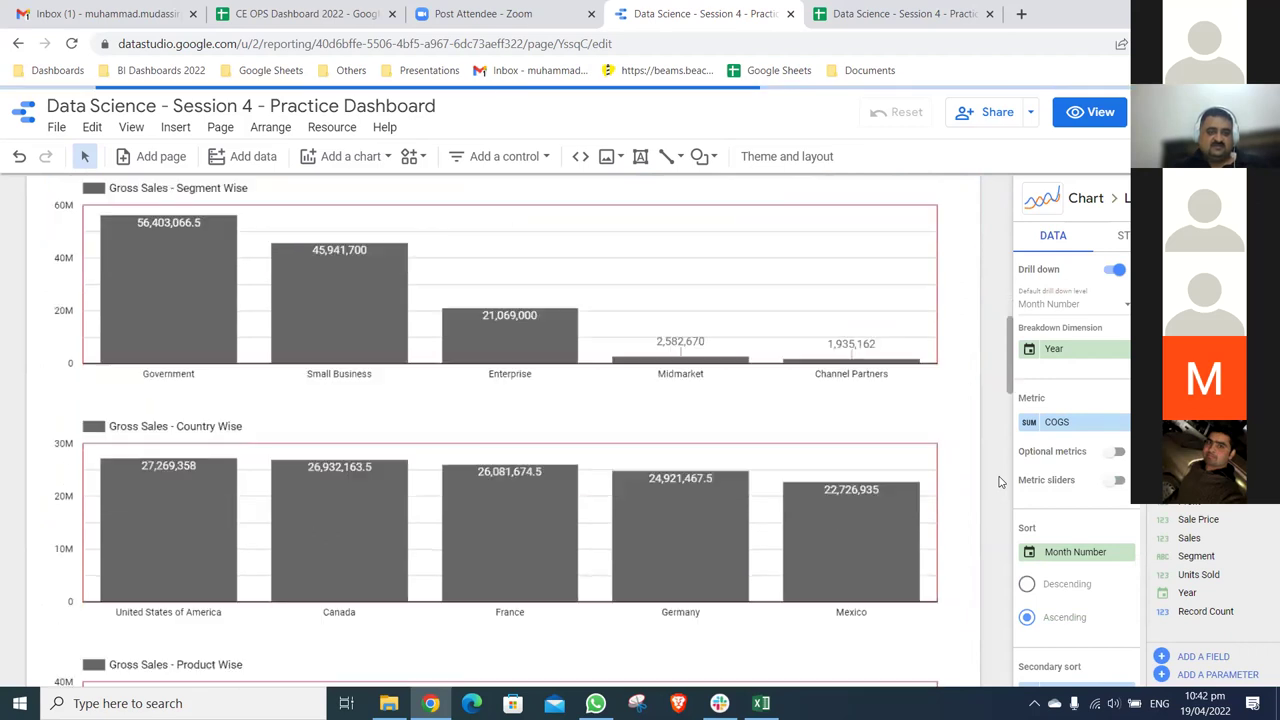
{"action": "scroll", "coordinate": [998, 482], "scroll_direction": "down", "scroll_amount": 1}
{"action": "scroll", "coordinate": [998, 482], "scroll_direction": "up", "scroll_amount": 2}
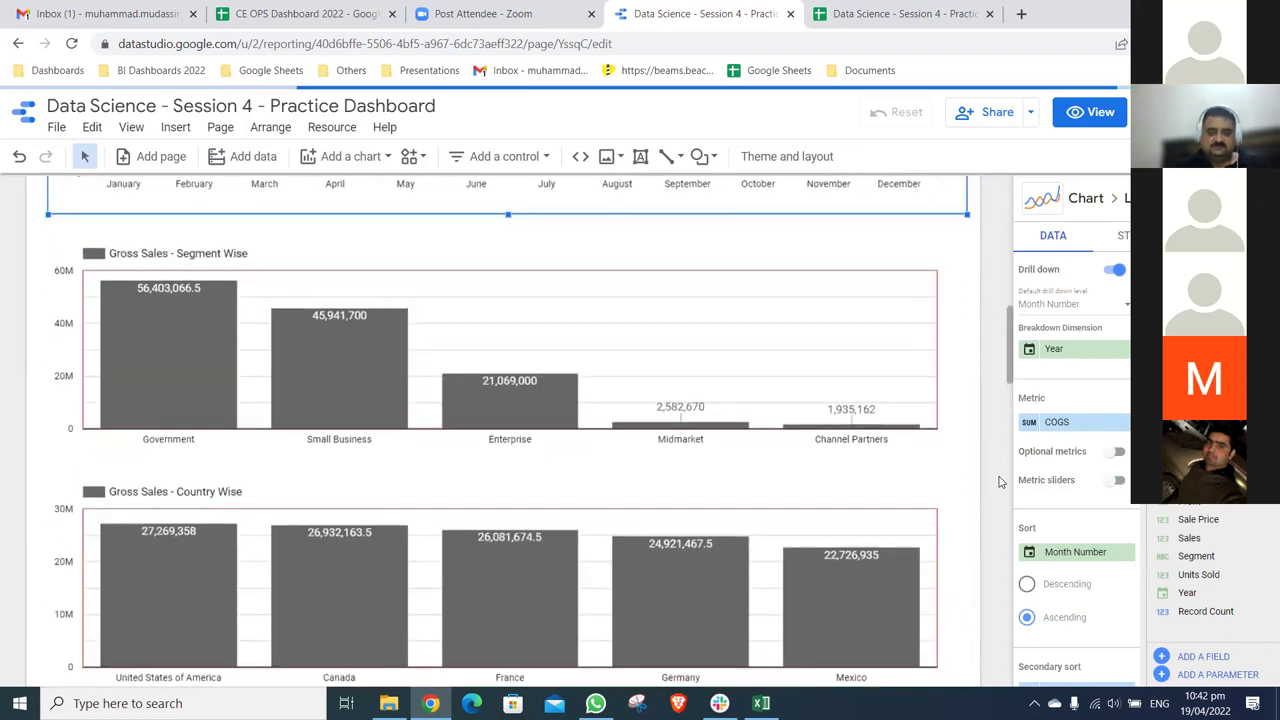
{"action": "key", "text": "ctrl+minus"}
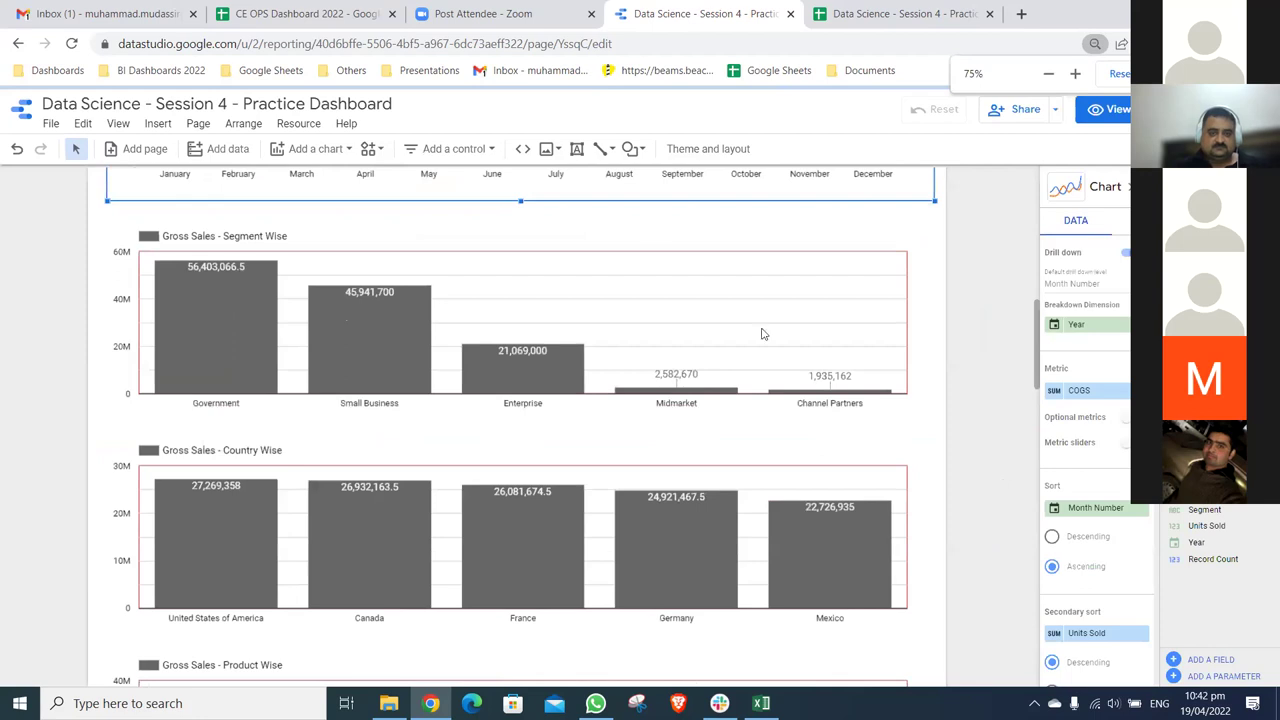
- At 50% zoom, nudge the four bar charts down with Shift+Down, then restore full size
{"action": "key", "text": "ctrl+minus"}
{"action": "key", "text": "ctrl+minus"}
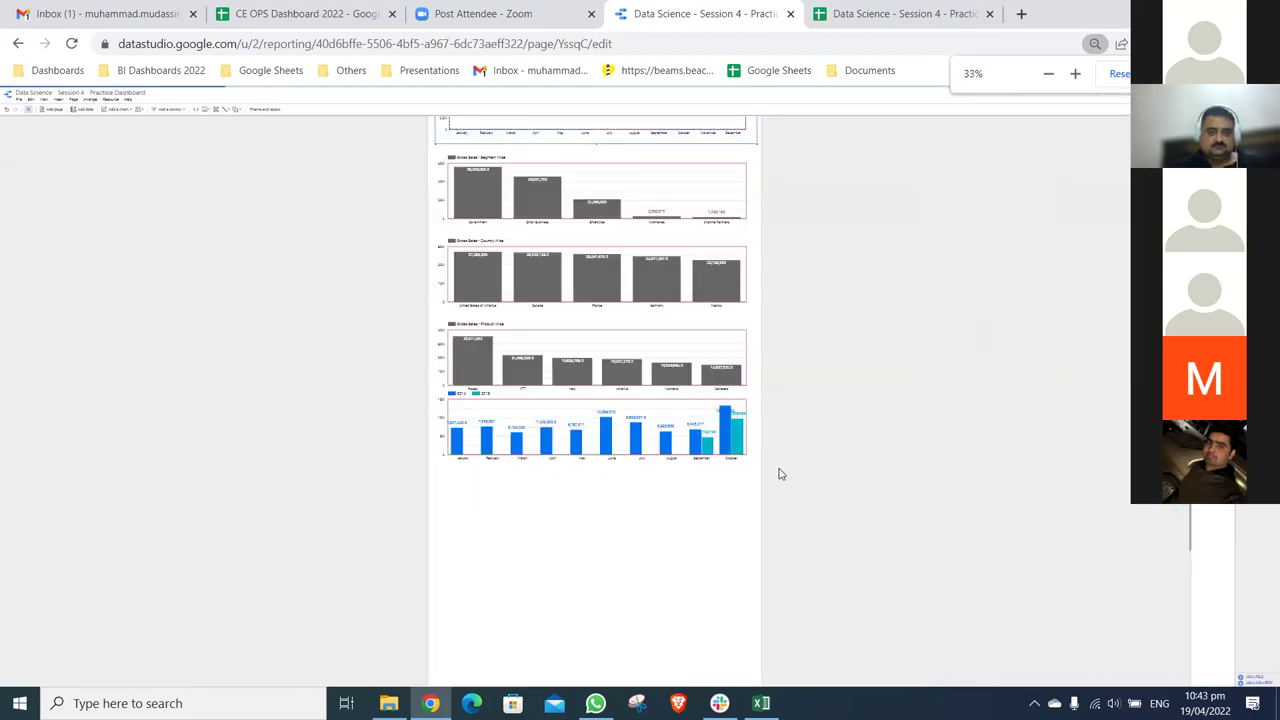
{"action": "key", "text": "shift+Down"}
{"action": "key", "text": "shift+Down"}
{"action": "key", "text": "shift+Down"}
{"action": "key", "text": "shift+Down"}
{"action": "key", "text": "shift+Down"}
{"action": "key", "text": "shift+Down"}
{"action": "key", "text": "shift+Down"}
{"action": "key", "text": "shift+Down"}
{"action": "key", "text": "shift+Down"}
{"action": "key", "text": "shift+Down"}
{"action": "key", "text": "shift+Down"}
{"action": "key", "text": "shift+Down"}
{"action": "key", "text": "shift+Down"}
{"action": "key", "text": "shift+Down"}
{"action": "key", "text": "shift+Down"}
{"action": "key", "text": "shift+Down"}
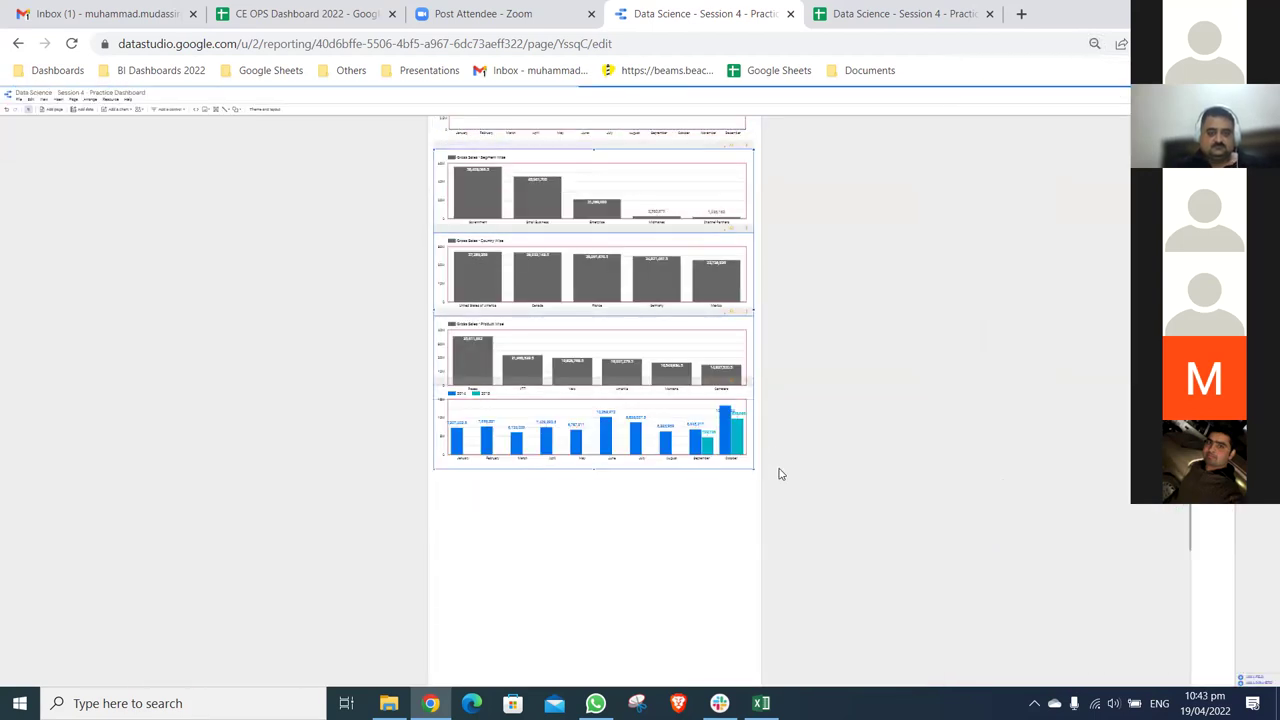
{"action": "key", "text": "shift+Down"}
{"action": "key", "text": "shift+Down"}
{"action": "key", "text": "shift+Down"}
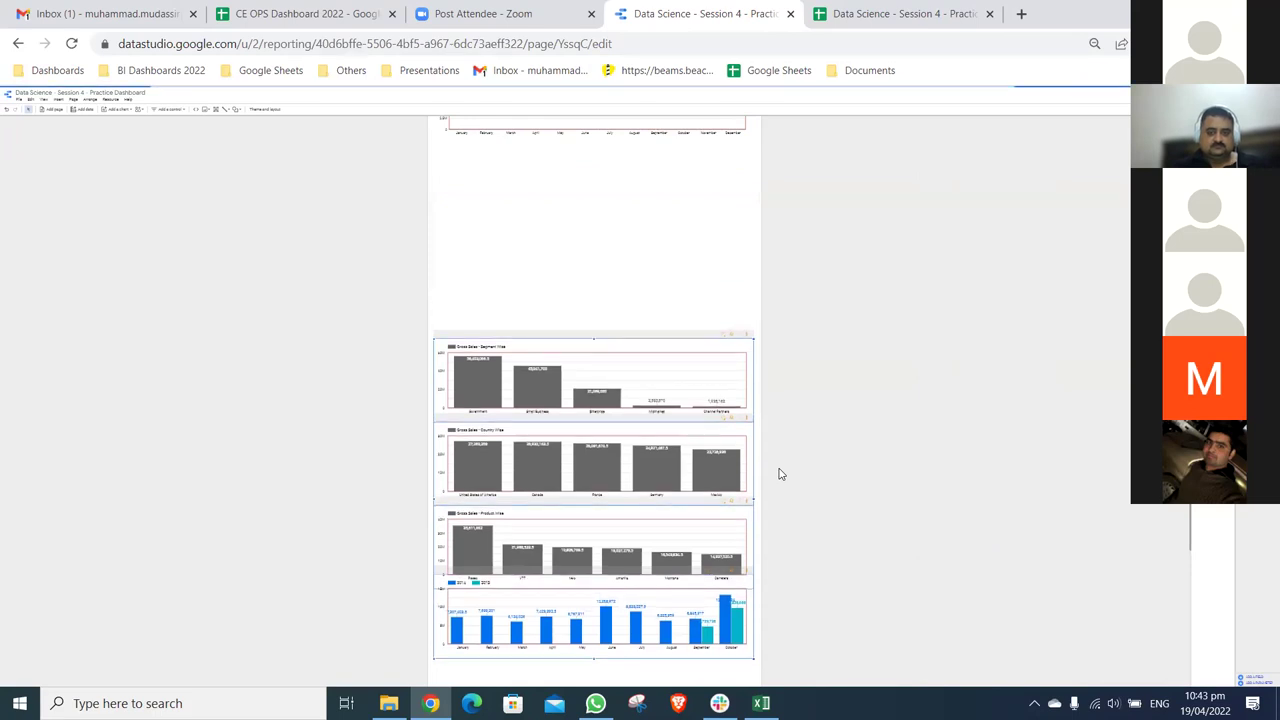
{"action": "key", "text": "ctrl+0"}
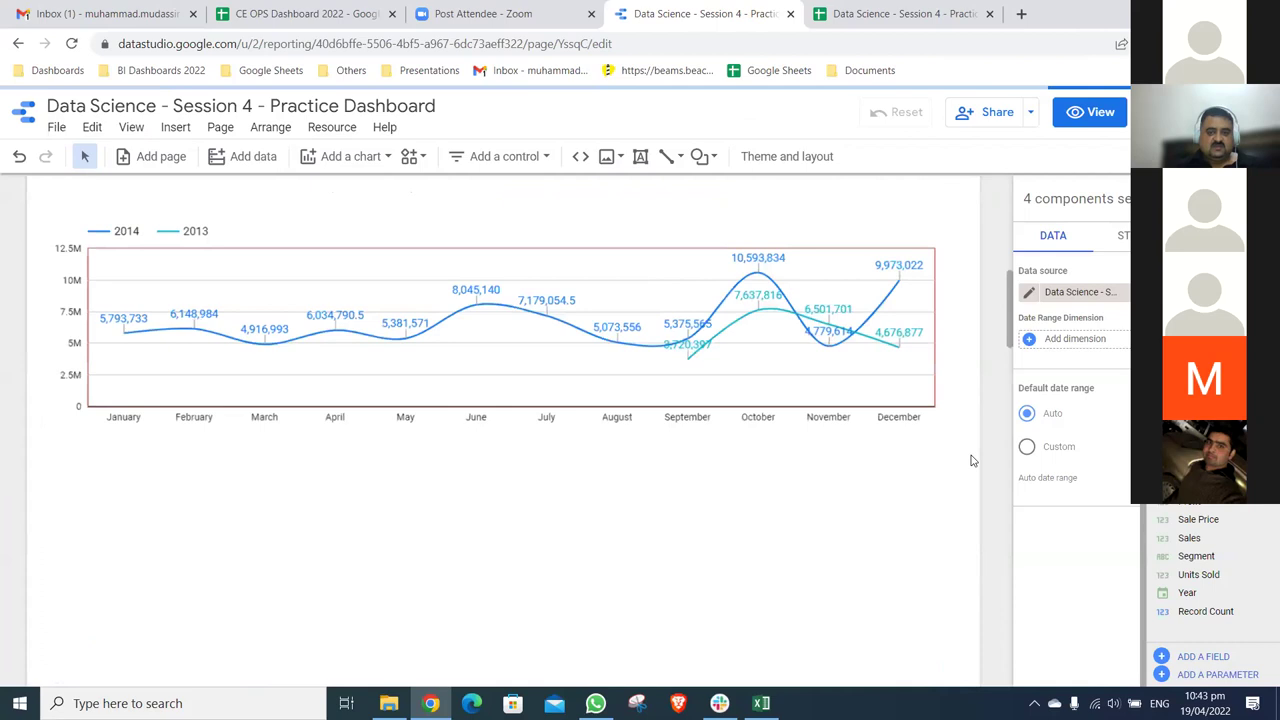
{"action": "scroll", "coordinate": [970, 460], "scroll_direction": "up", "scroll_amount": 3}
{"action": "scroll", "coordinate": [845, 212], "scroll_direction": "up", "scroll_amount": 2}
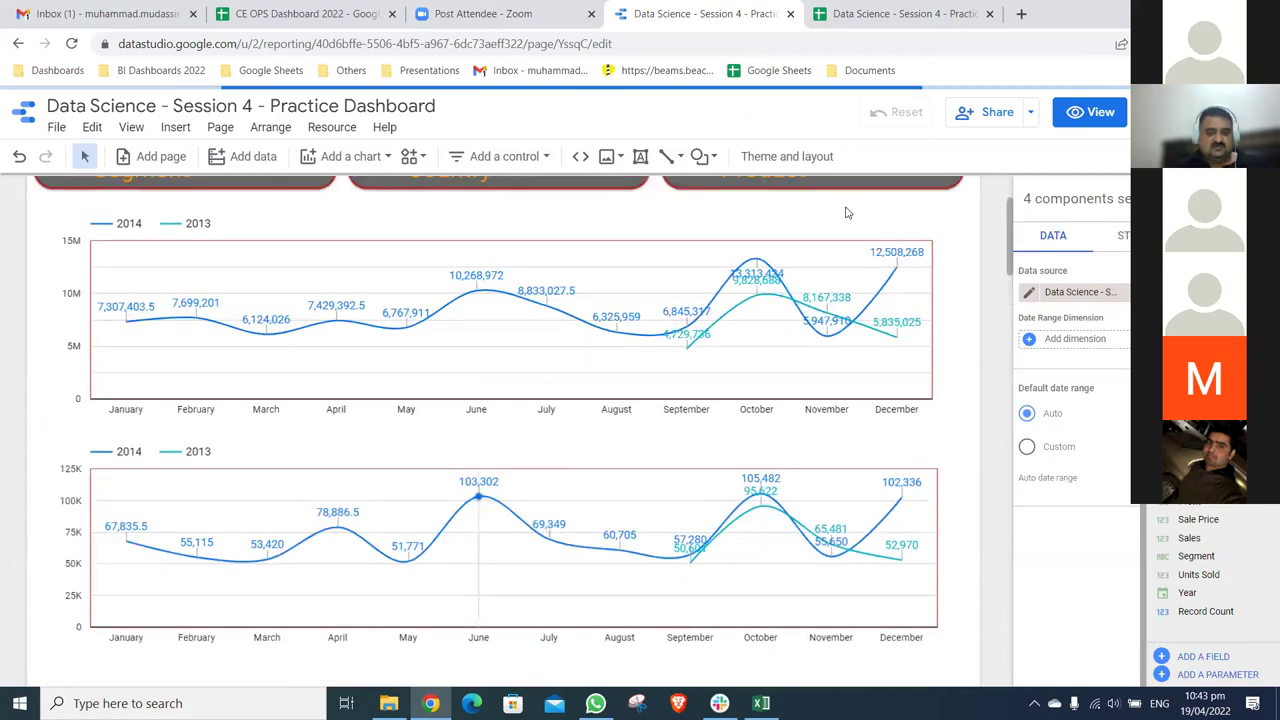
{"action": "scroll", "coordinate": [845, 212], "scroll_direction": "down", "scroll_amount": 5}
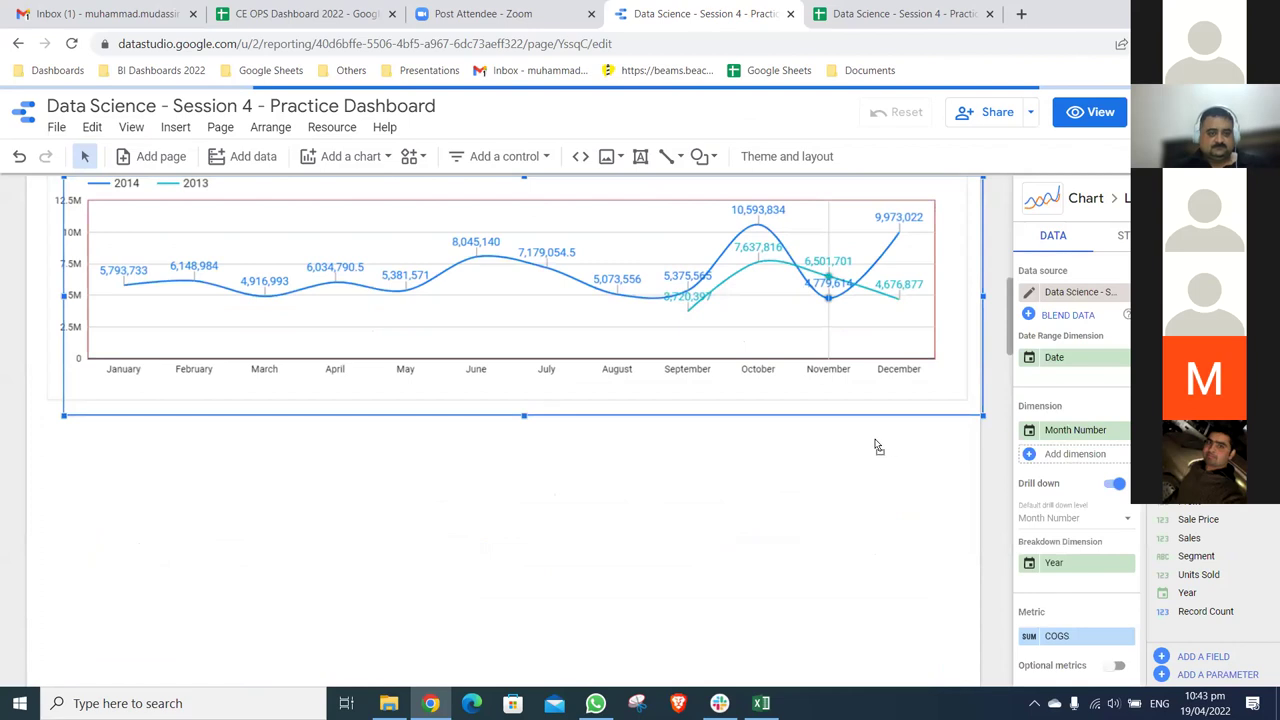
- Duplicate the COGS line chart and make the copy plot Profit
{"action": "key", "text": "ctrl+v"}
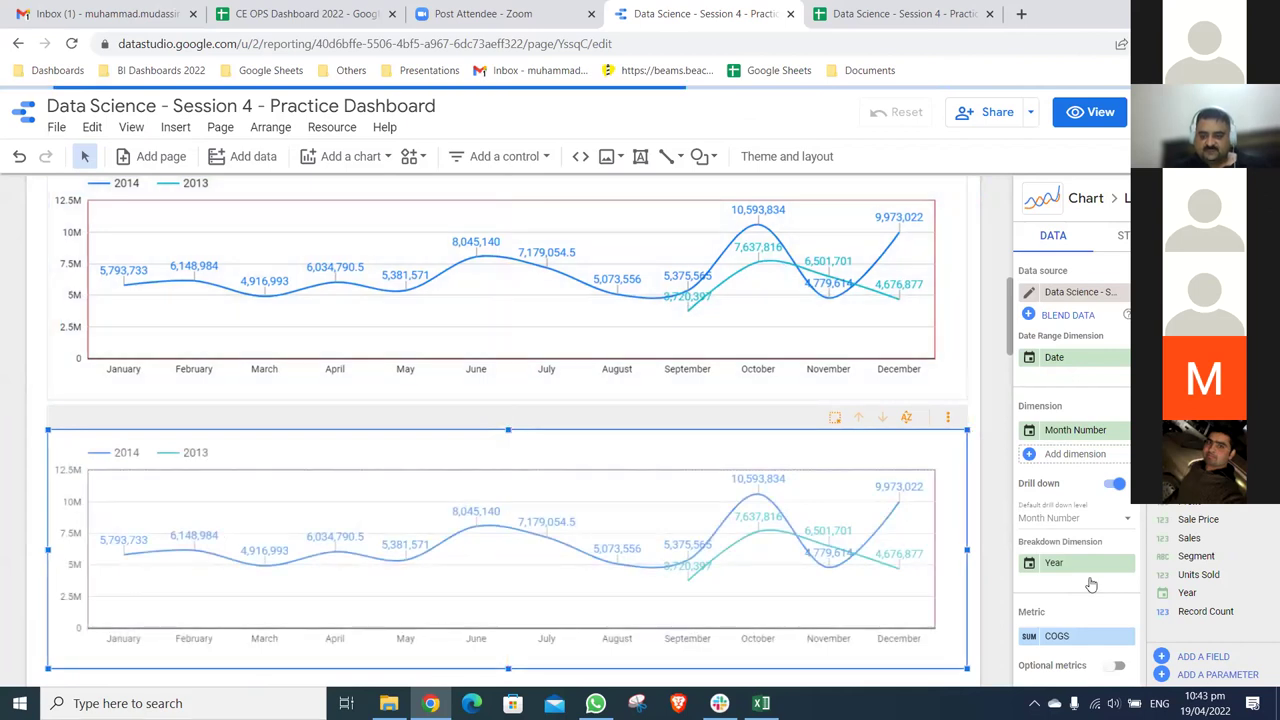
{"action": "left_click", "coordinate": [1062, 636]}
{"action": "scroll", "coordinate": [1000, 540], "scroll_direction": "down", "scroll_amount": 2}
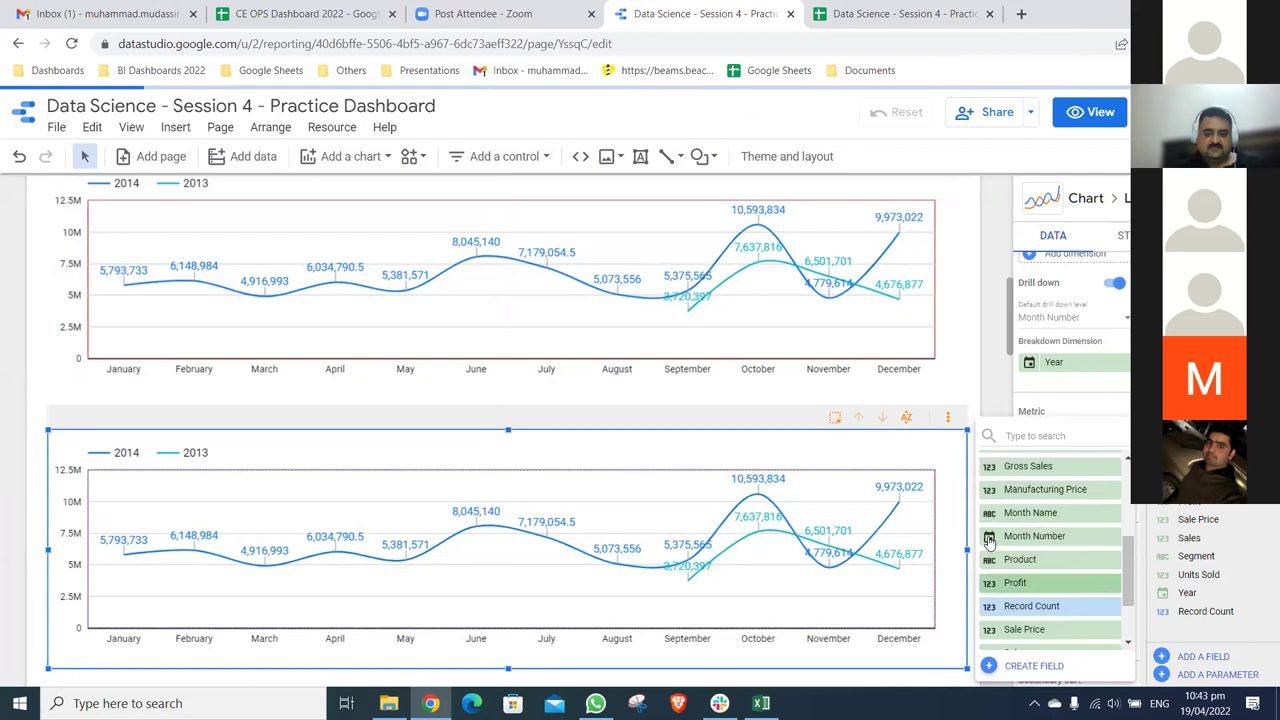
{"action": "left_click", "coordinate": [1015, 582]}
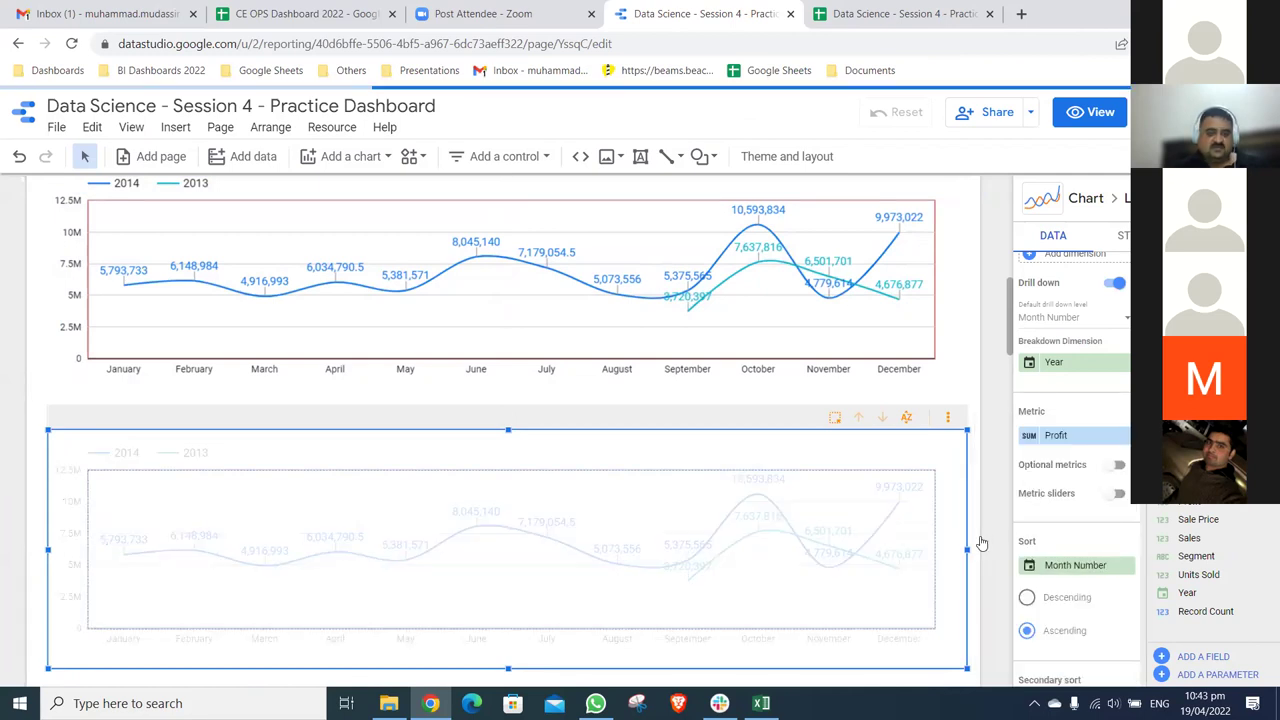
{"action": "scroll", "coordinate": [981, 543], "scroll_direction": "down", "scroll_amount": 2}
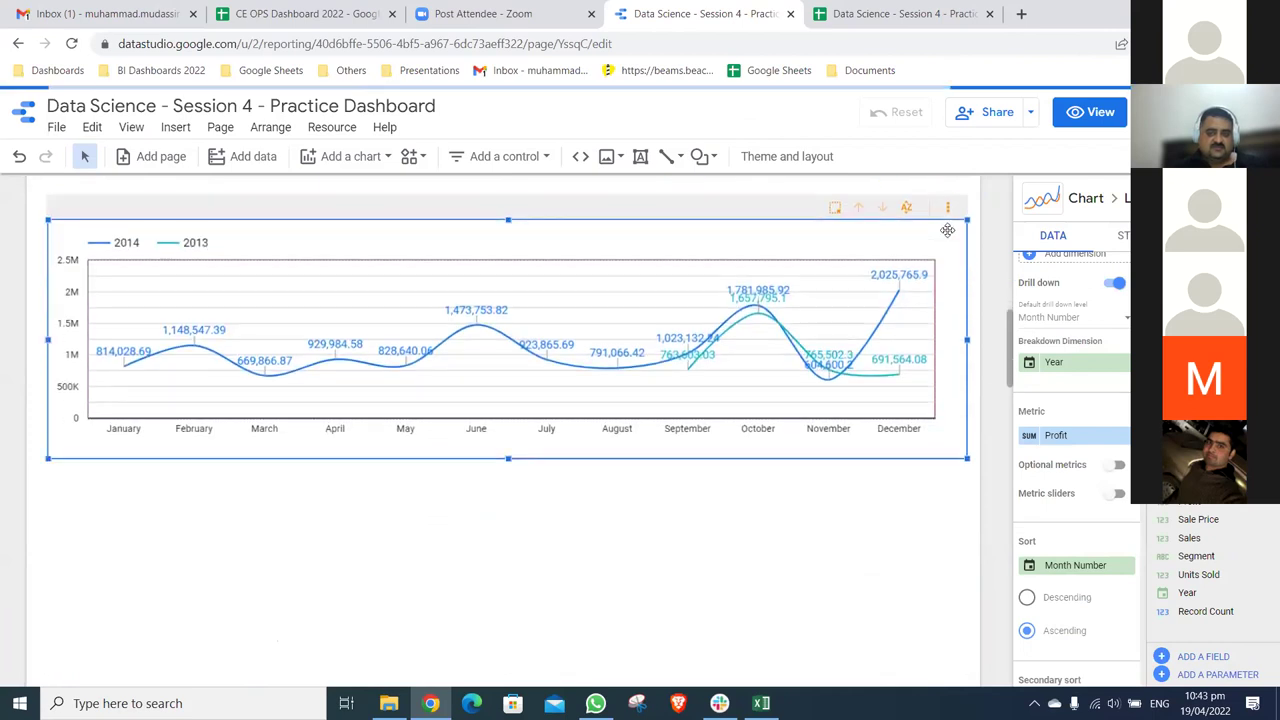
{"action": "scroll", "coordinate": [947, 230], "scroll_direction": "down", "scroll_amount": 1}
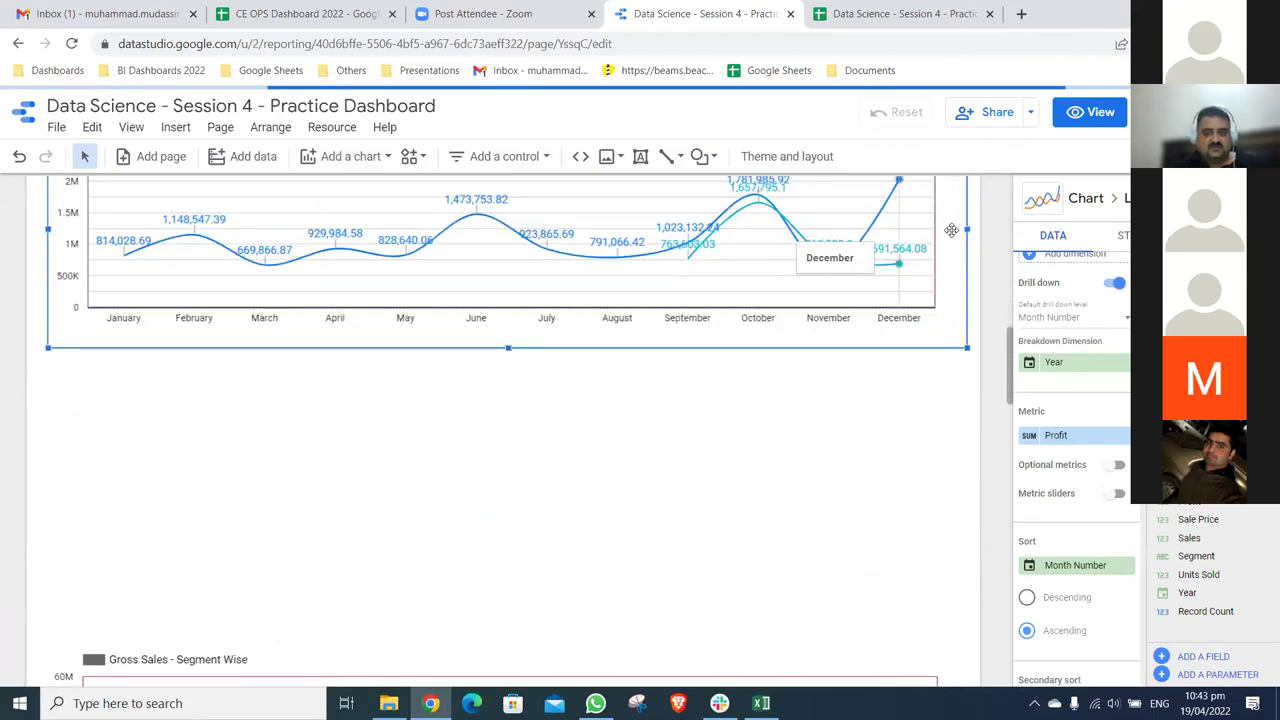
- Duplicate the Profit chart, place it below the original, and switch its metric to Sale Price
{"action": "key", "text": "ctrl+d"}
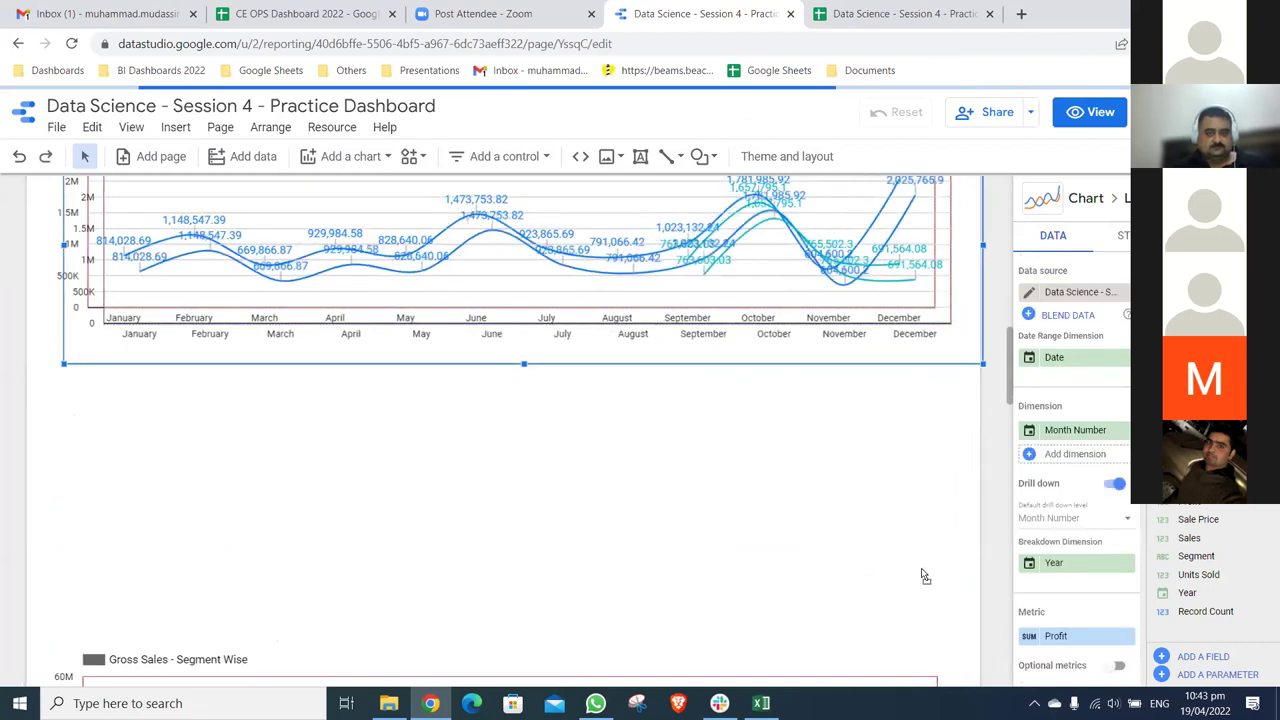
{"action": "left_click_drag", "start_coordinate": [938, 578], "coordinate": [968, 574]}
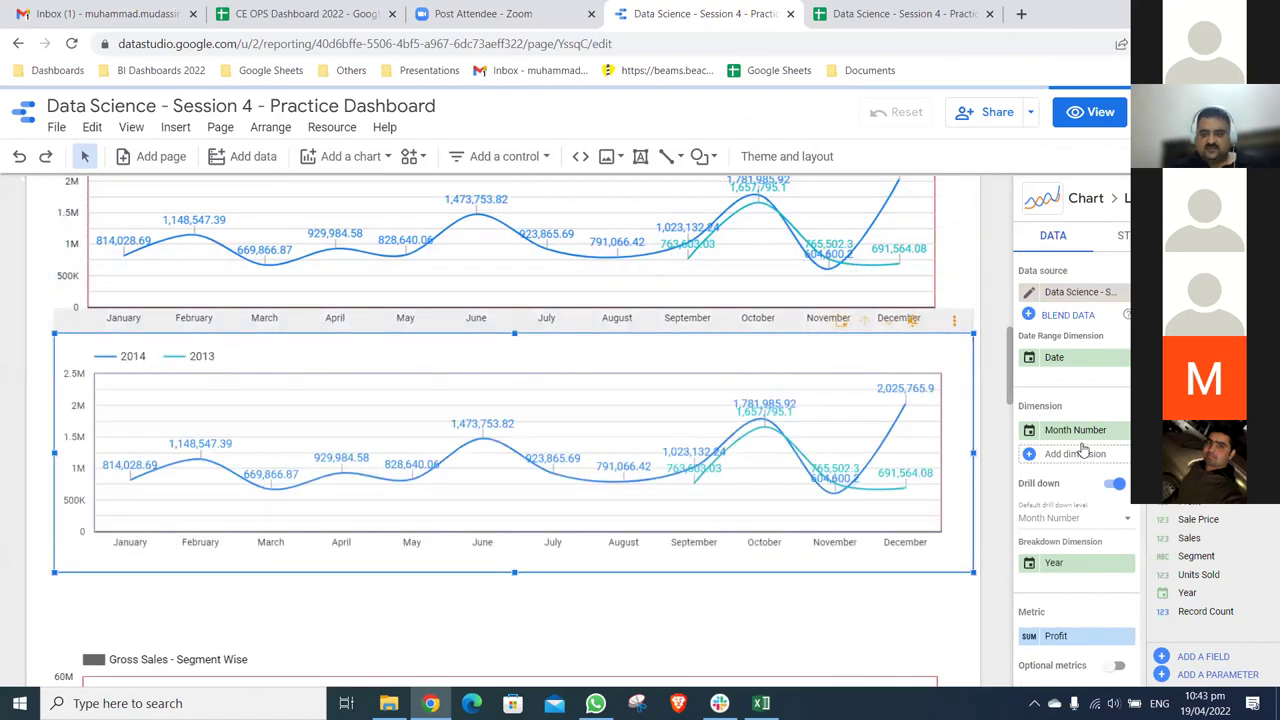
{"action": "scroll", "coordinate": [1080, 578], "scroll_direction": "down", "scroll_amount": 2}
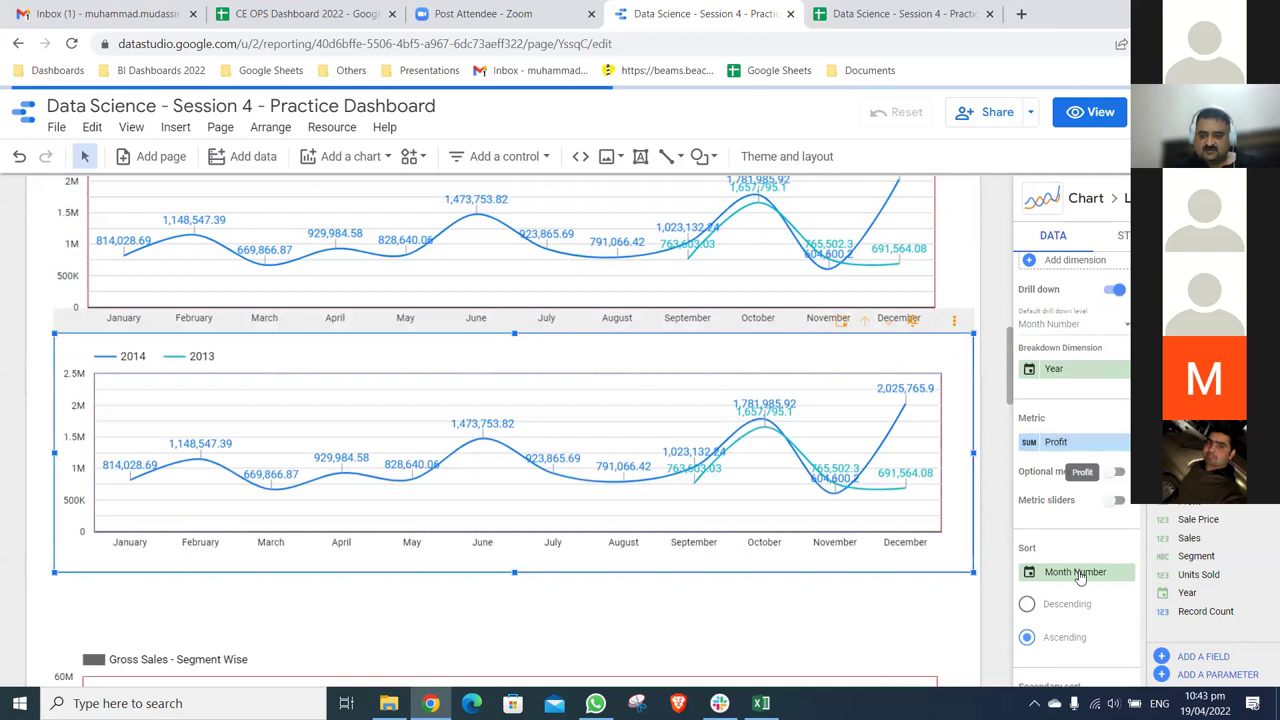
{"action": "left_click", "coordinate": [1078, 574]}
{"action": "scroll", "coordinate": [1080, 578], "scroll_direction": "down", "scroll_amount": 5}
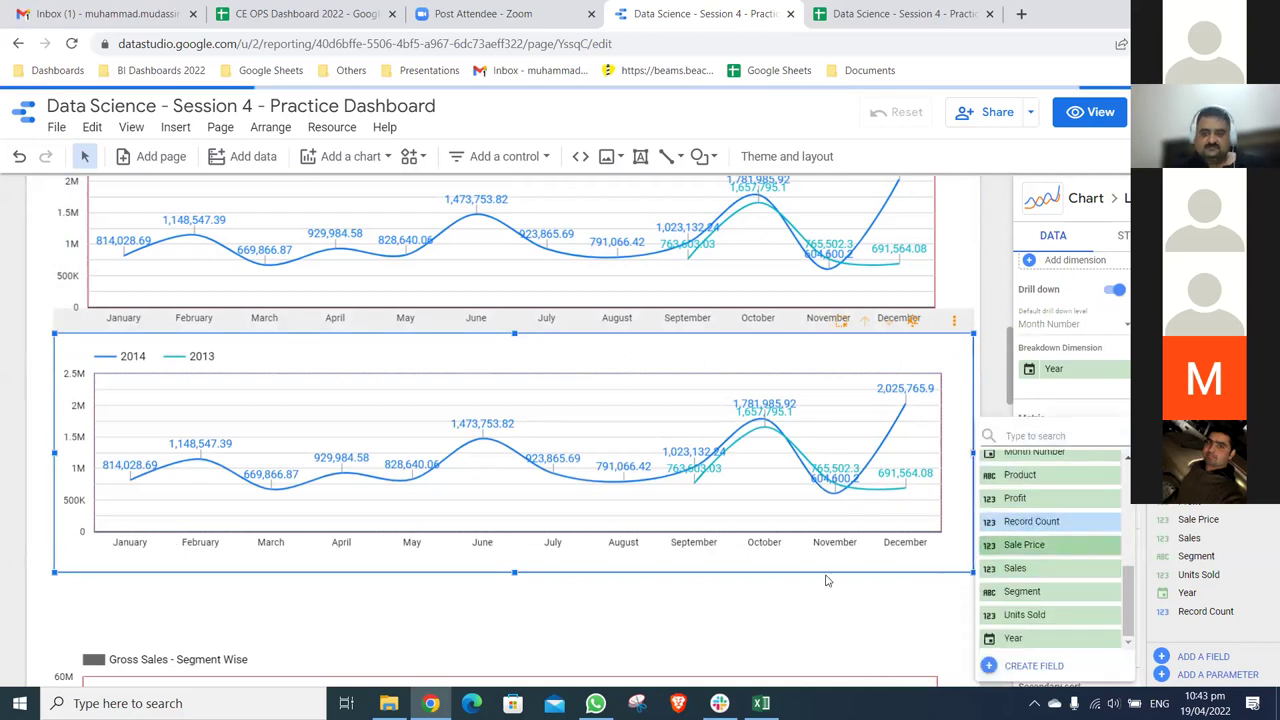
{"action": "left_click", "coordinate": [1063, 544]}
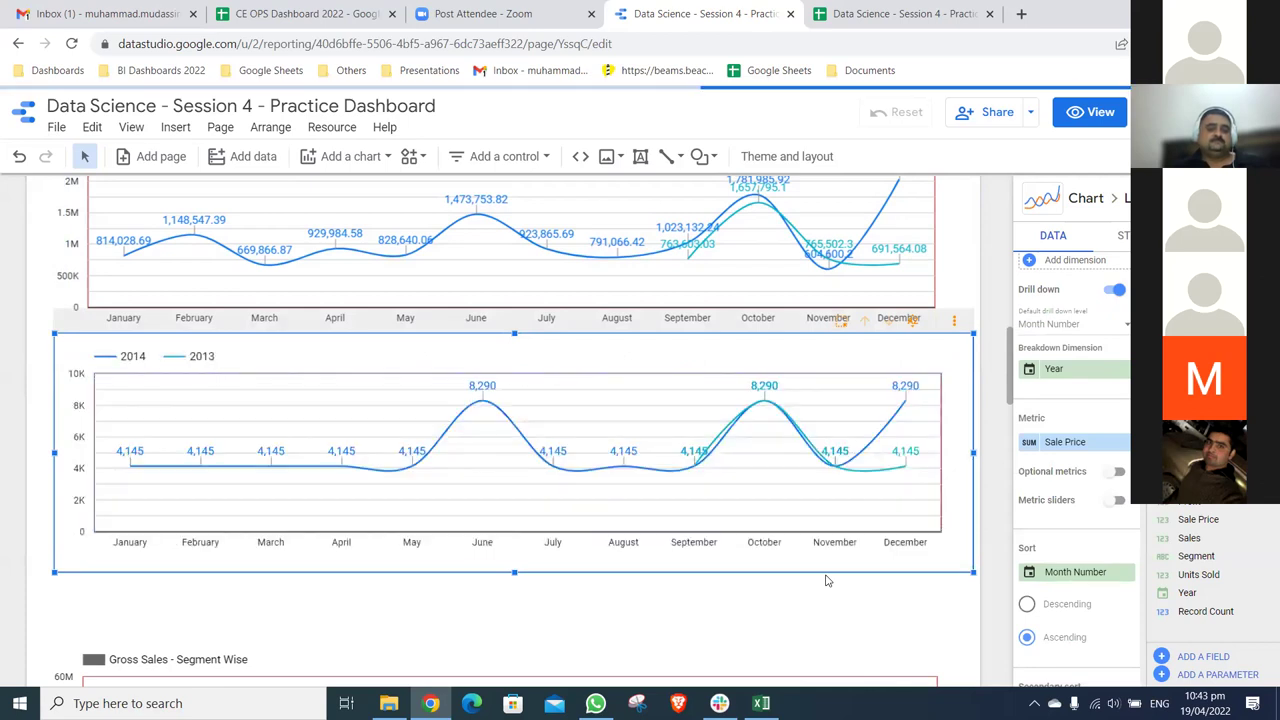
{"action": "left_click", "coordinate": [914, 591]}
{"action": "scroll", "coordinate": [914, 591], "scroll_direction": "down", "scroll_amount": 1}
- Switch on manual report publishing in the report's publishing settings and save
{"action": "scroll", "coordinate": [914, 591], "scroll_direction": "down", "scroll_amount": 2}
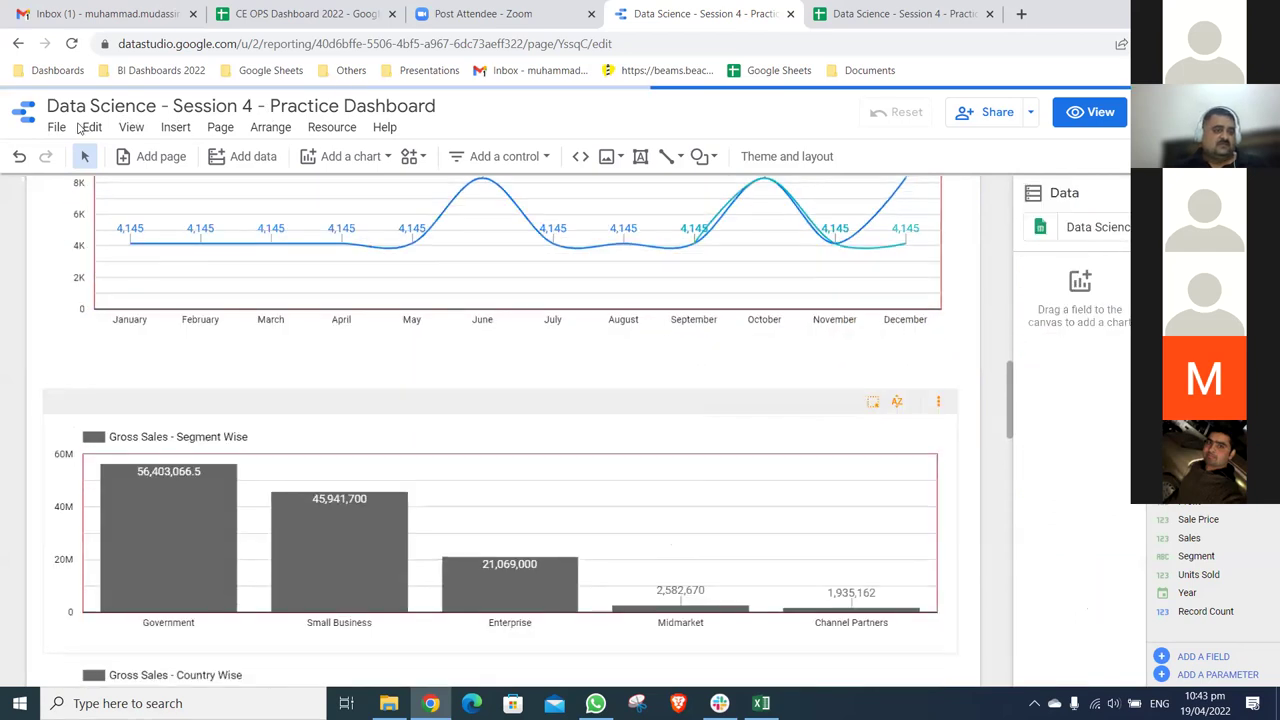
{"action": "left_click", "coordinate": [57, 127]}
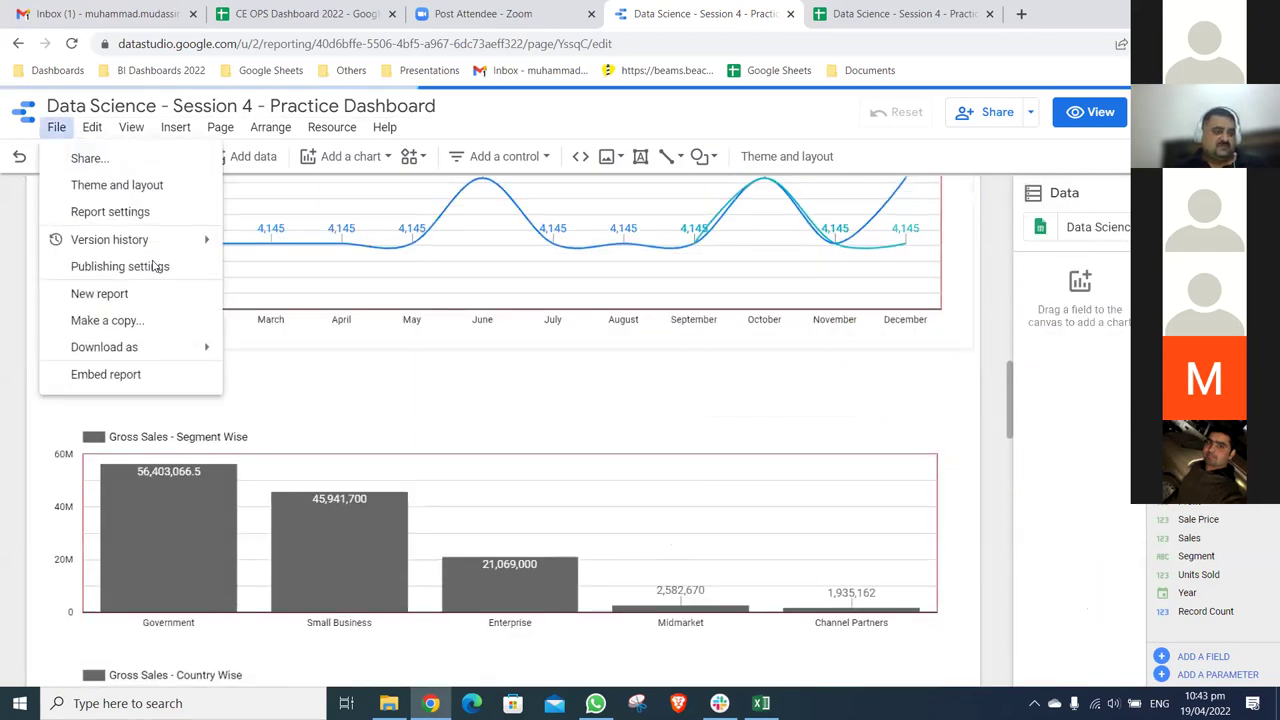
{"action": "key", "text": "Down"}
{"action": "key", "text": "Down"}
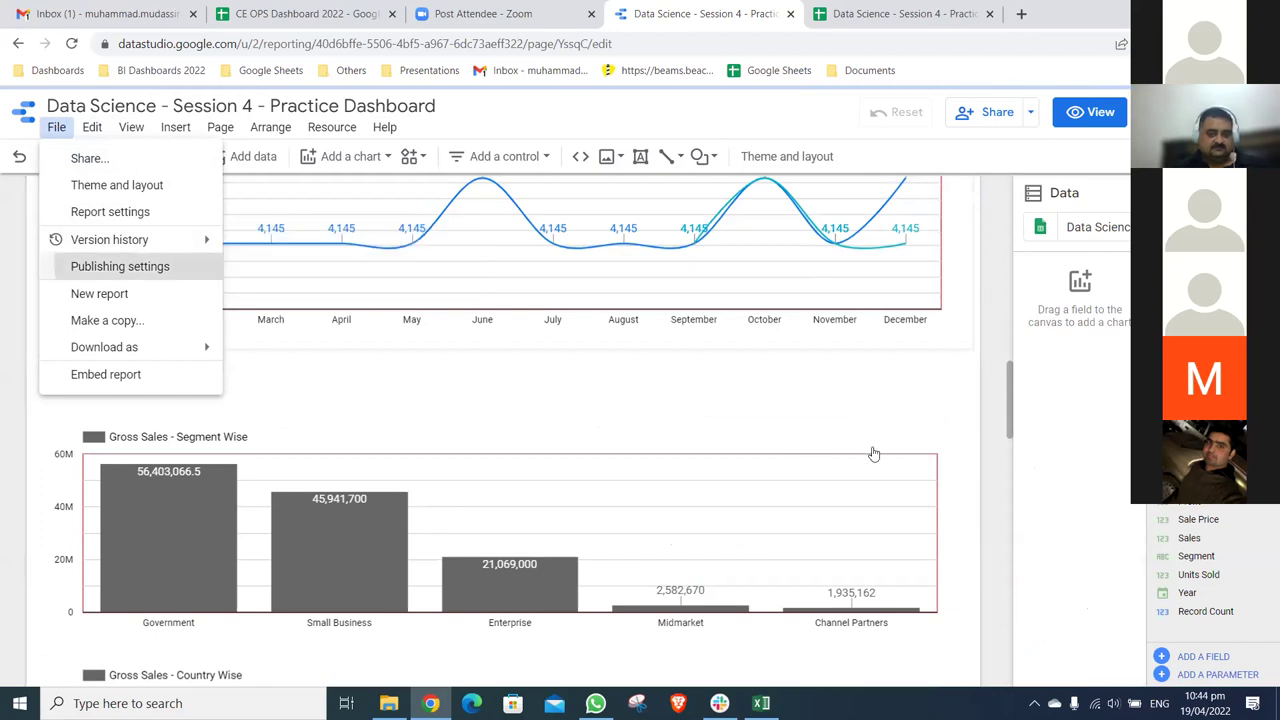
{"action": "key", "text": "Return"}
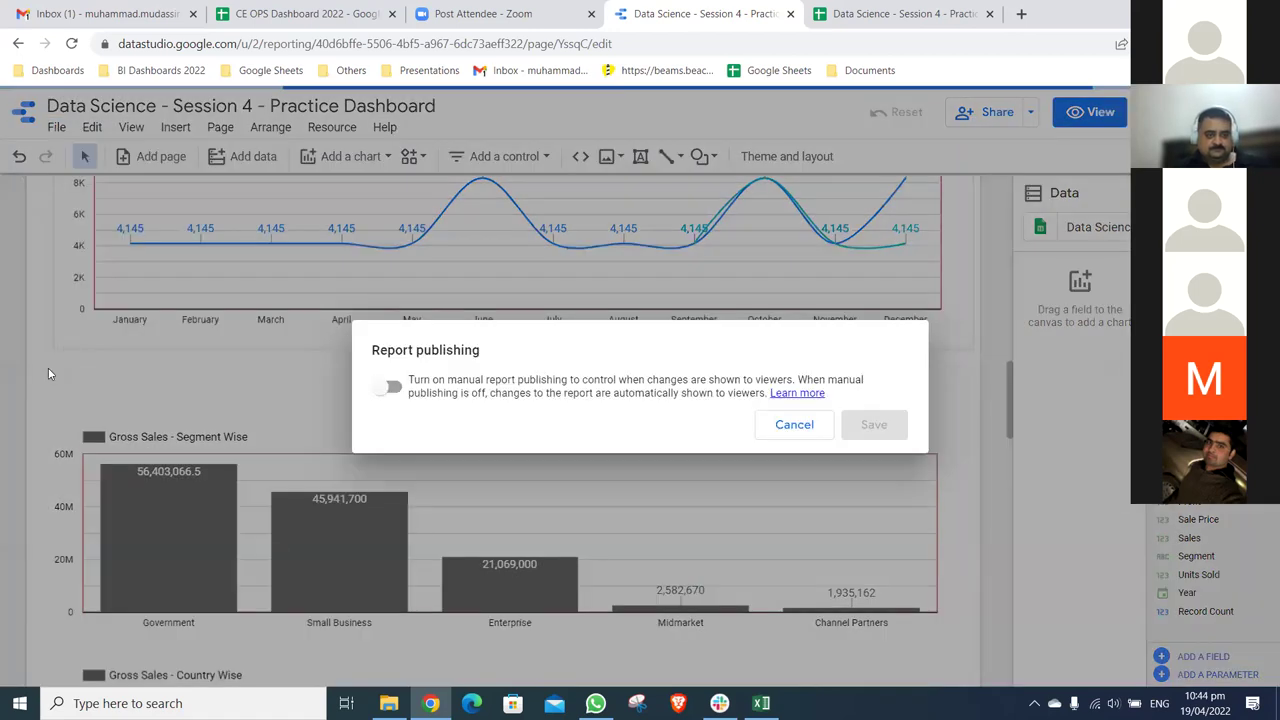
{"action": "key", "text": "space"}
{"action": "key", "text": "Return"}
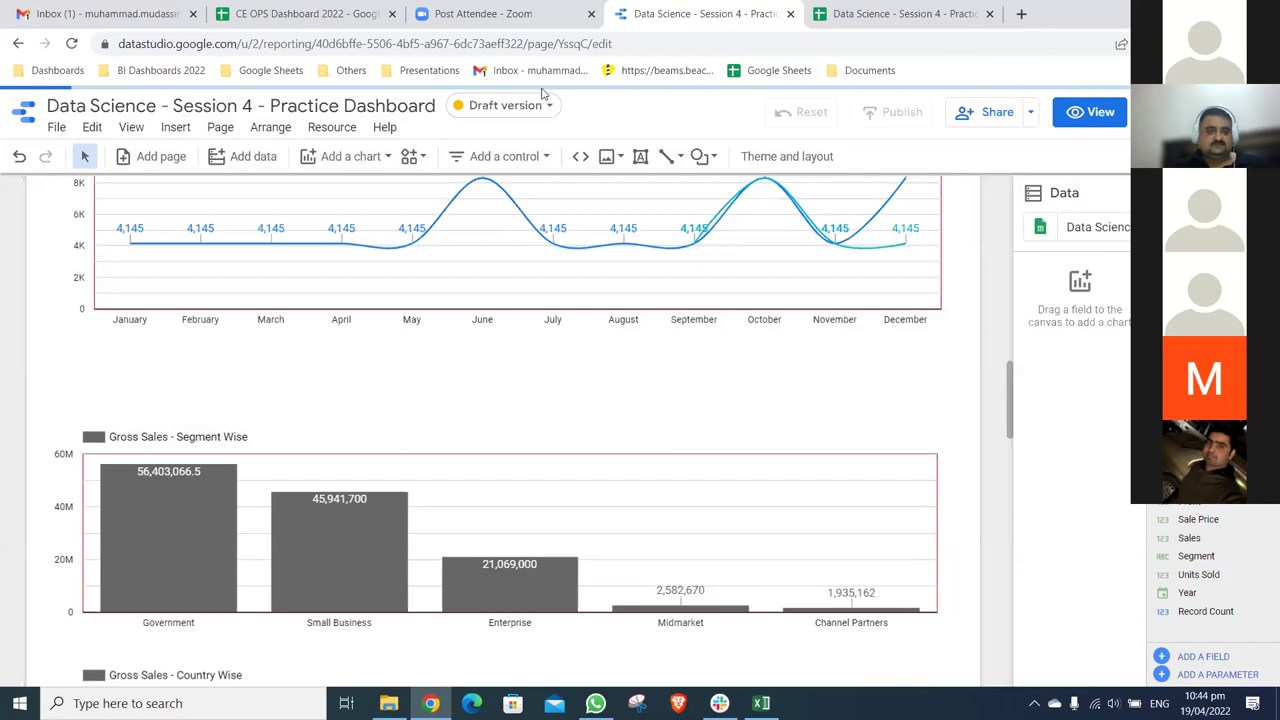
- In the other Gmail account, open 'Data Science II Participants' from the 'Spreadsheet shared with you' email
{"action": "key", "text": "ctrl+t"}
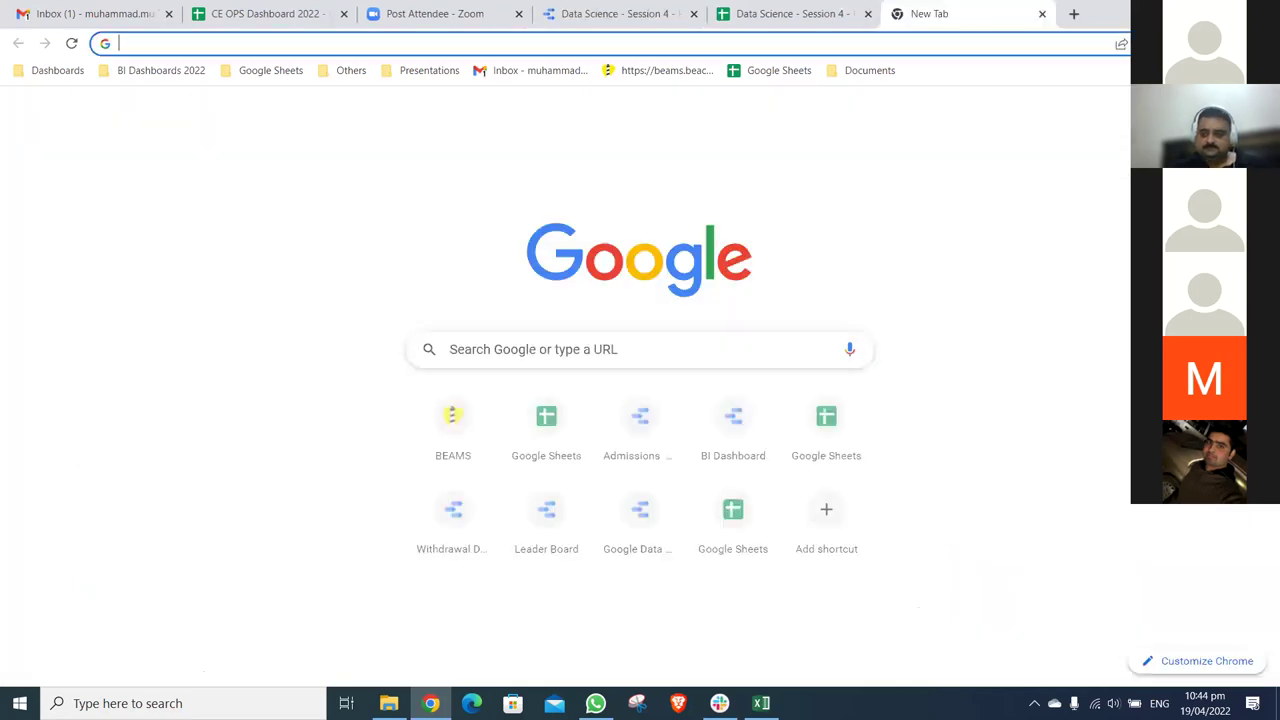
{"action": "key", "text": "ctrl+1"}
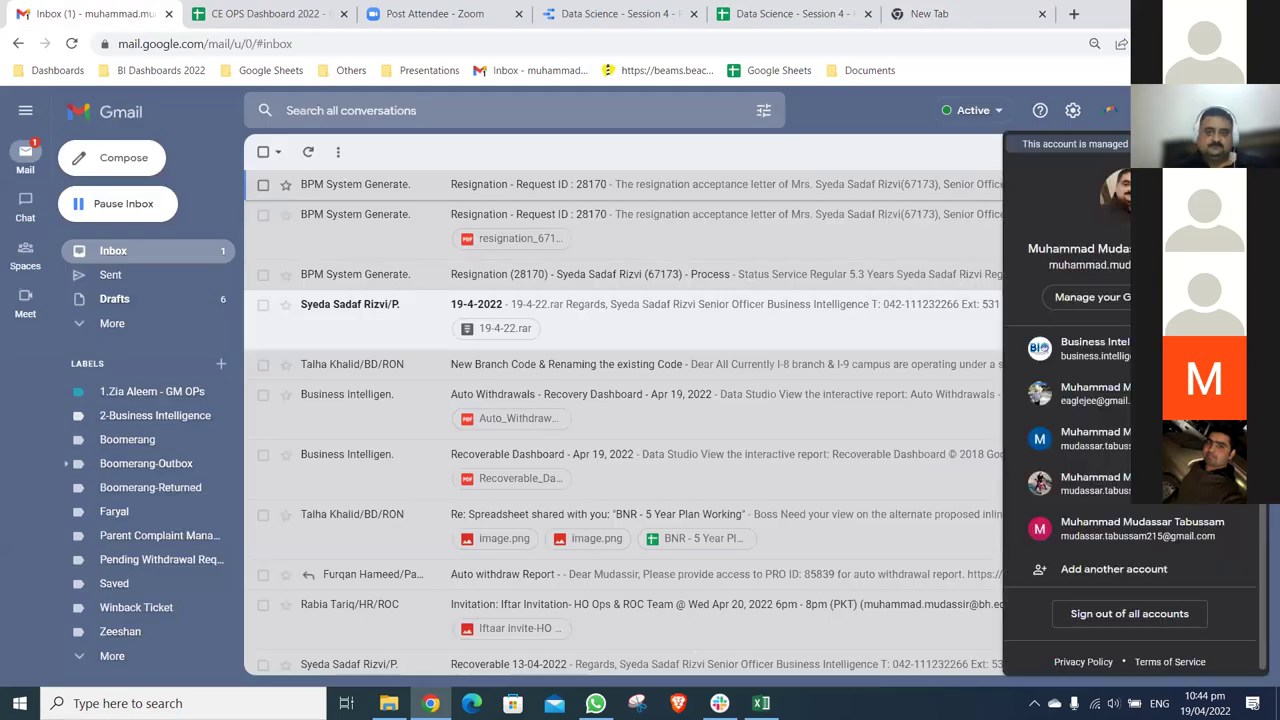
{"action": "left_click", "coordinate": [1090, 483]}
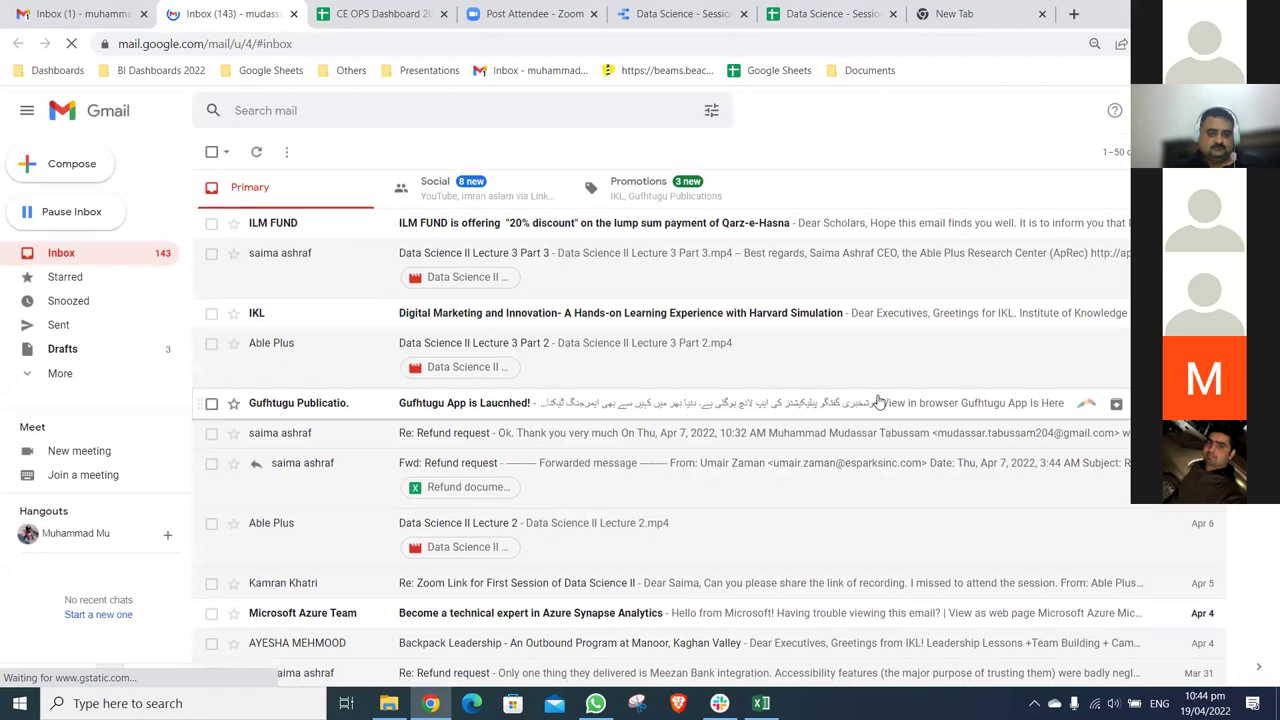
{"action": "scroll", "coordinate": [878, 401], "scroll_direction": "down", "scroll_amount": 2}
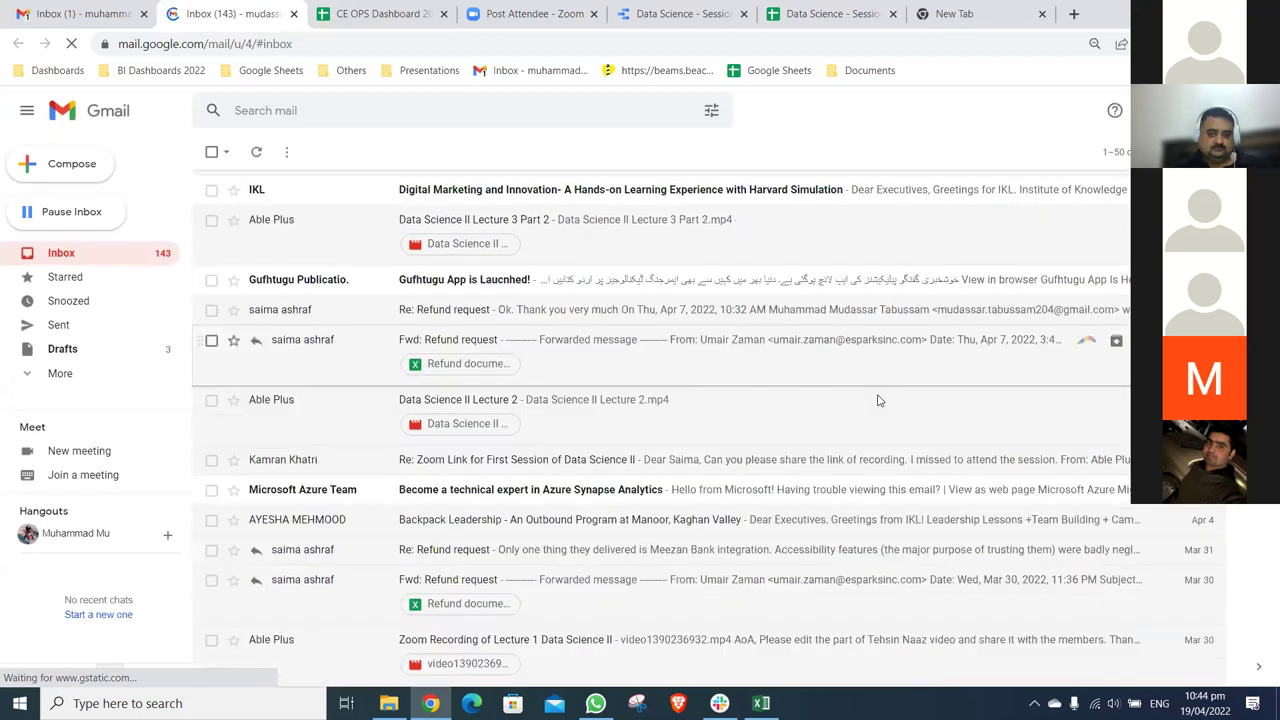
{"action": "scroll", "coordinate": [878, 401], "scroll_direction": "down", "scroll_amount": 2}
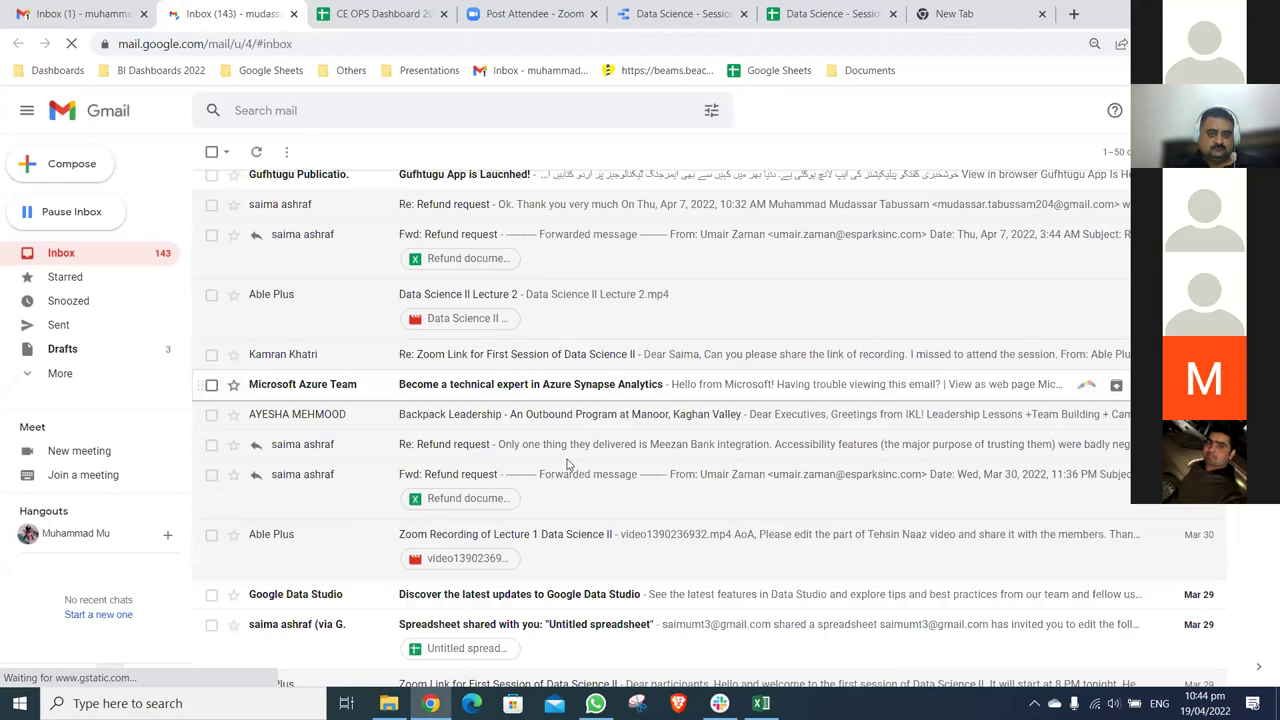
{"action": "left_click", "coordinate": [529, 487]}
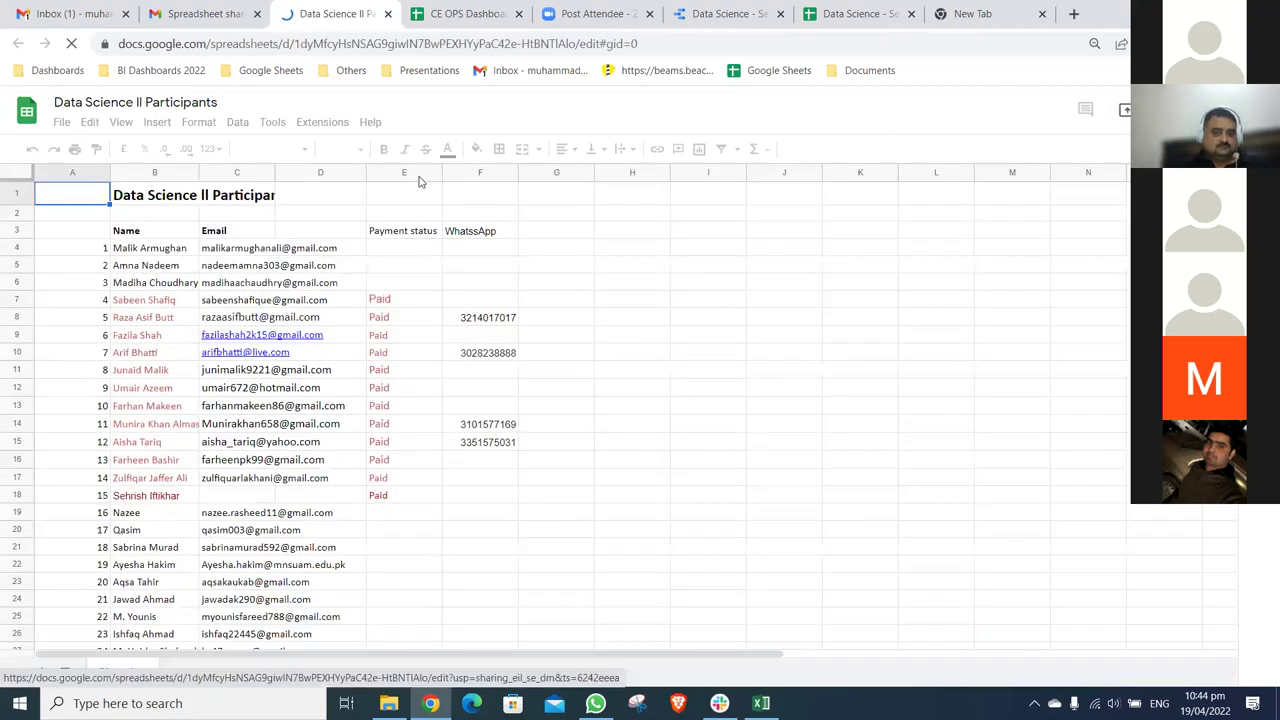
- Hide columns D–F of the participants sheet
{"action": "left_click", "coordinate": [418, 174]}
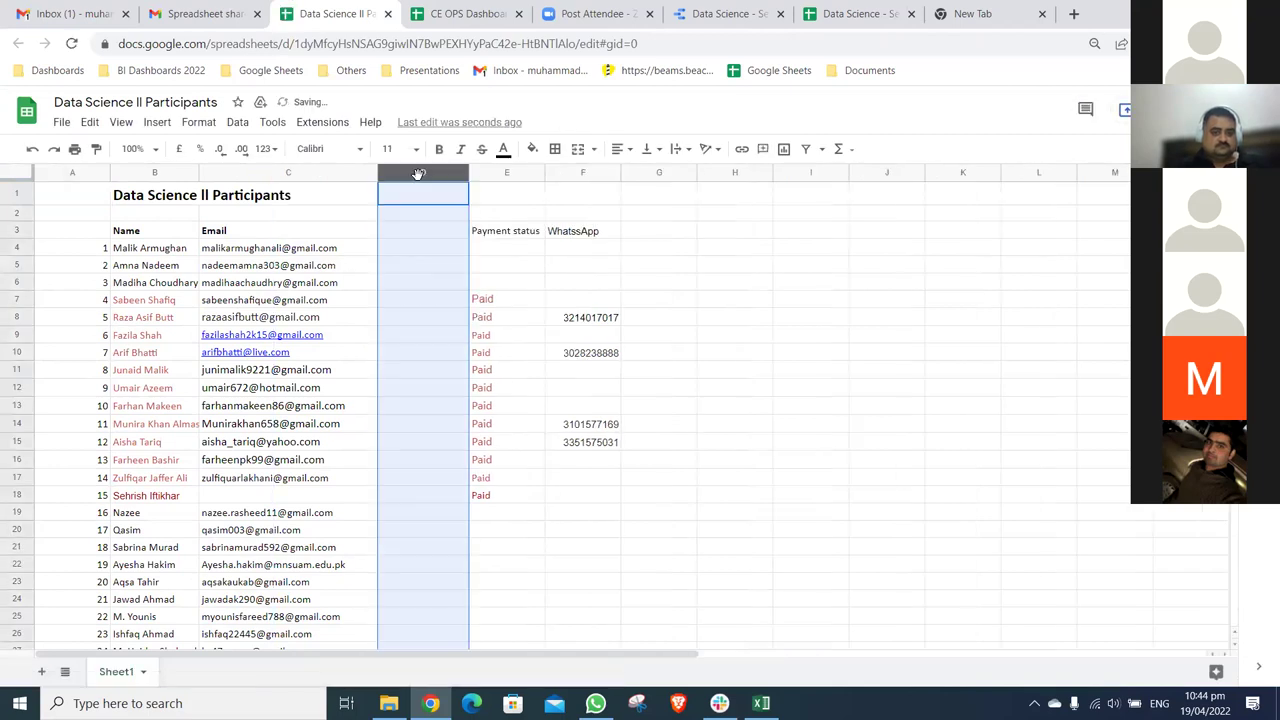
{"action": "key", "text": "shift+Right"}
{"action": "key", "text": "shift+Right"}
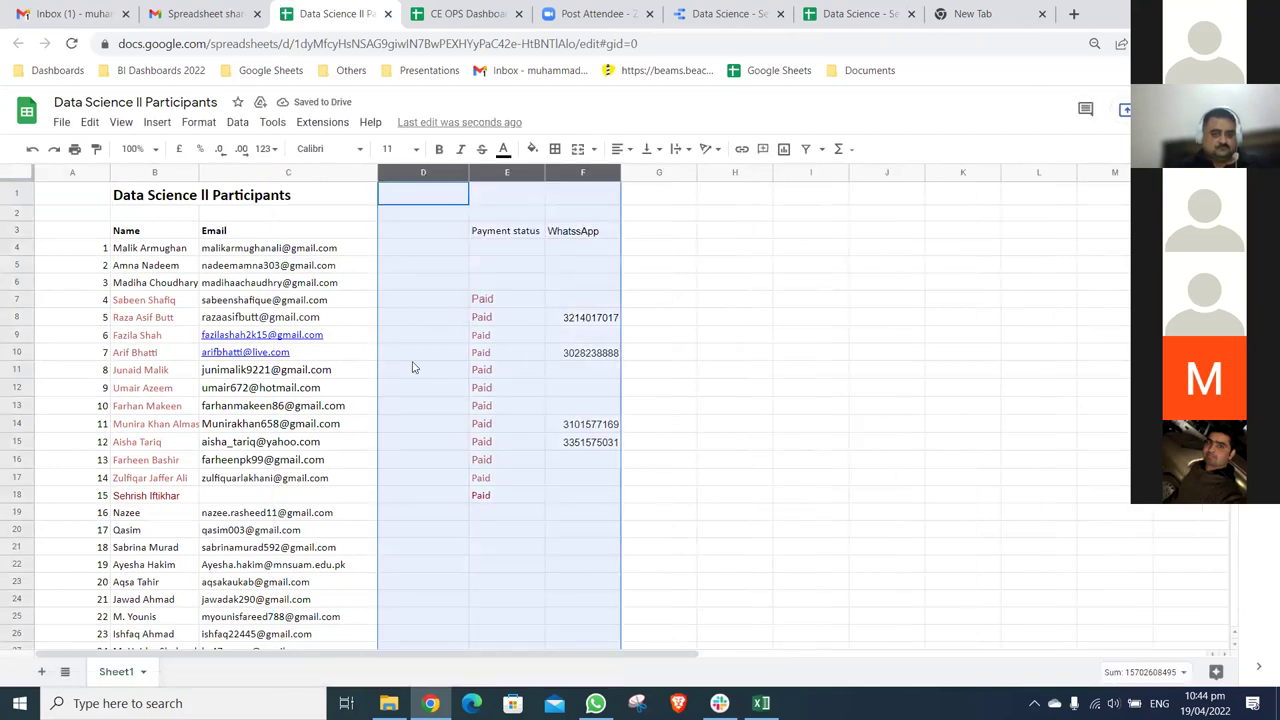
{"action": "right_click", "coordinate": [420, 175]}
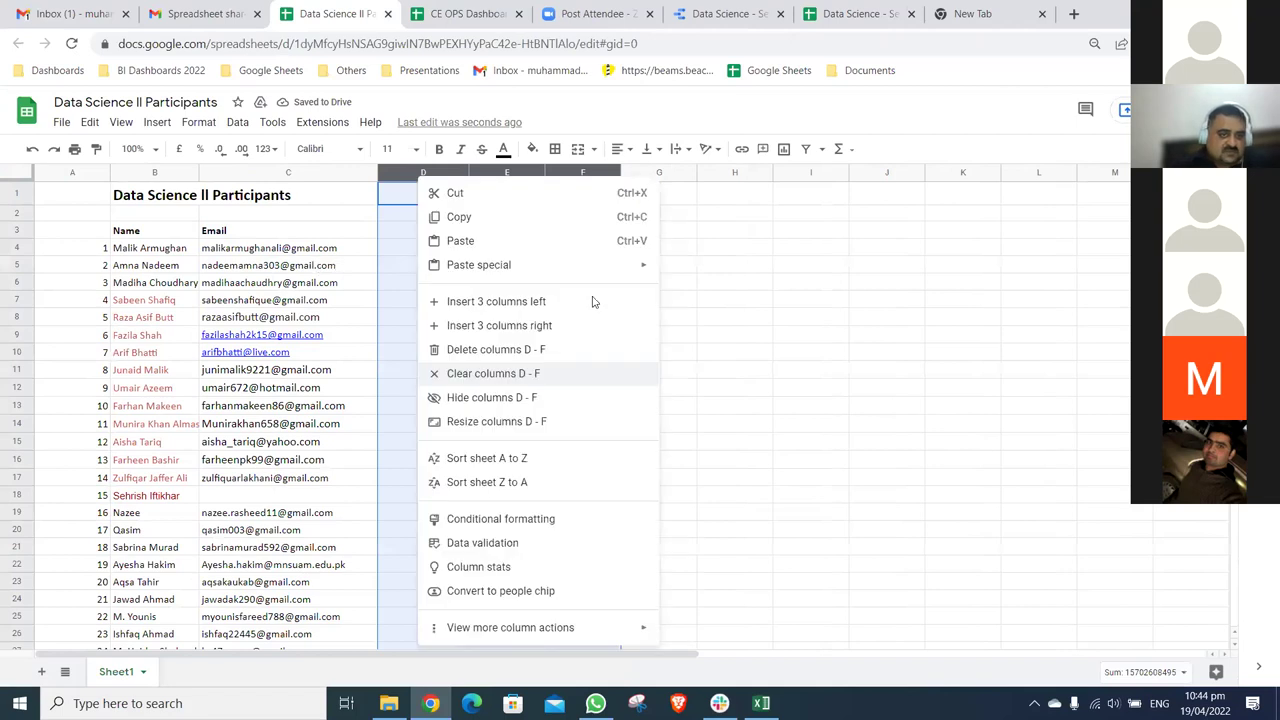
{"action": "left_click", "coordinate": [520, 392]}
- Select the email column from C4 down to row 45, then clear the selection
{"action": "left_click", "coordinate": [330, 265]}
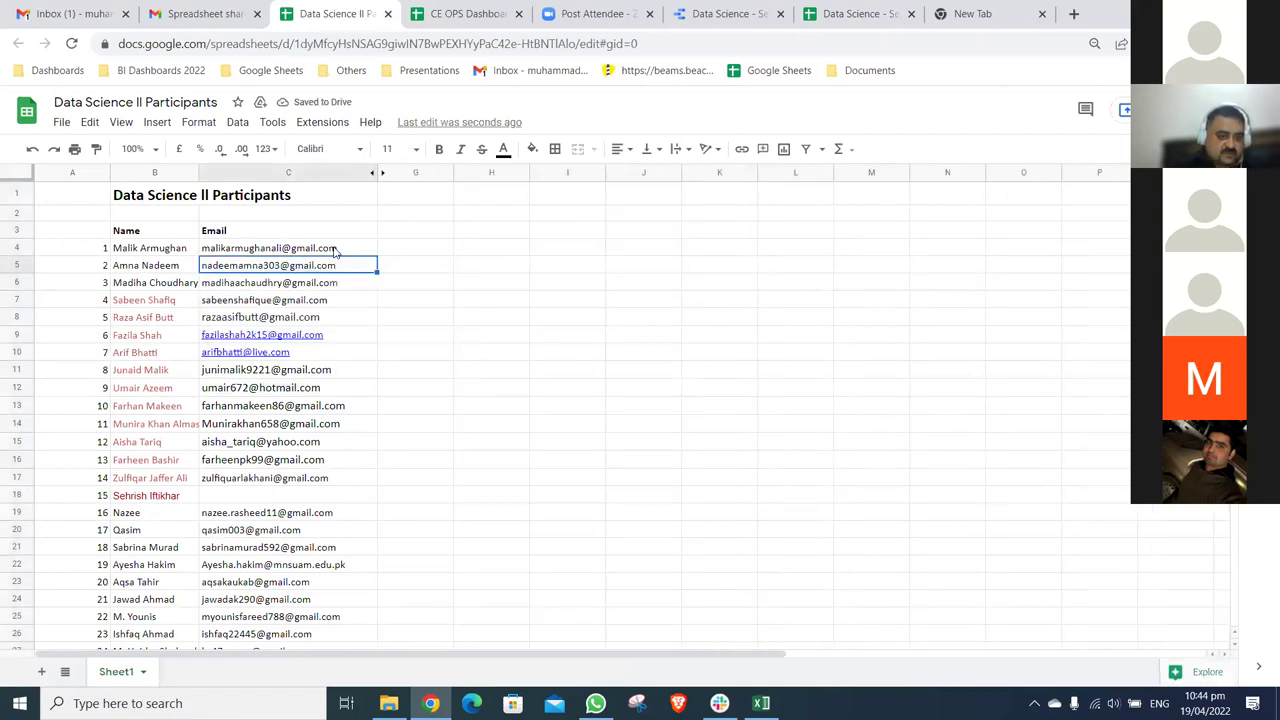
{"action": "left_click", "coordinate": [335, 252]}
{"action": "key", "text": "shift+Down"}
{"action": "key", "text": "shift+Down"}
{"action": "key", "text": "shift+Down"}
{"action": "key", "text": "shift+Down"}
{"action": "key", "text": "shift+Down"}
{"action": "key", "text": "shift+Down"}
{"action": "key", "text": "shift+Down"}
{"action": "key", "text": "shift+Down"}
{"action": "key", "text": "shift+Down"}
{"action": "key", "text": "shift+Down"}
{"action": "key", "text": "shift+Down"}
{"action": "key", "text": "shift+Down"}
{"action": "key", "text": "shift+Down"}
{"action": "key", "text": "shift+Down"}
{"action": "key", "text": "shift+Down"}
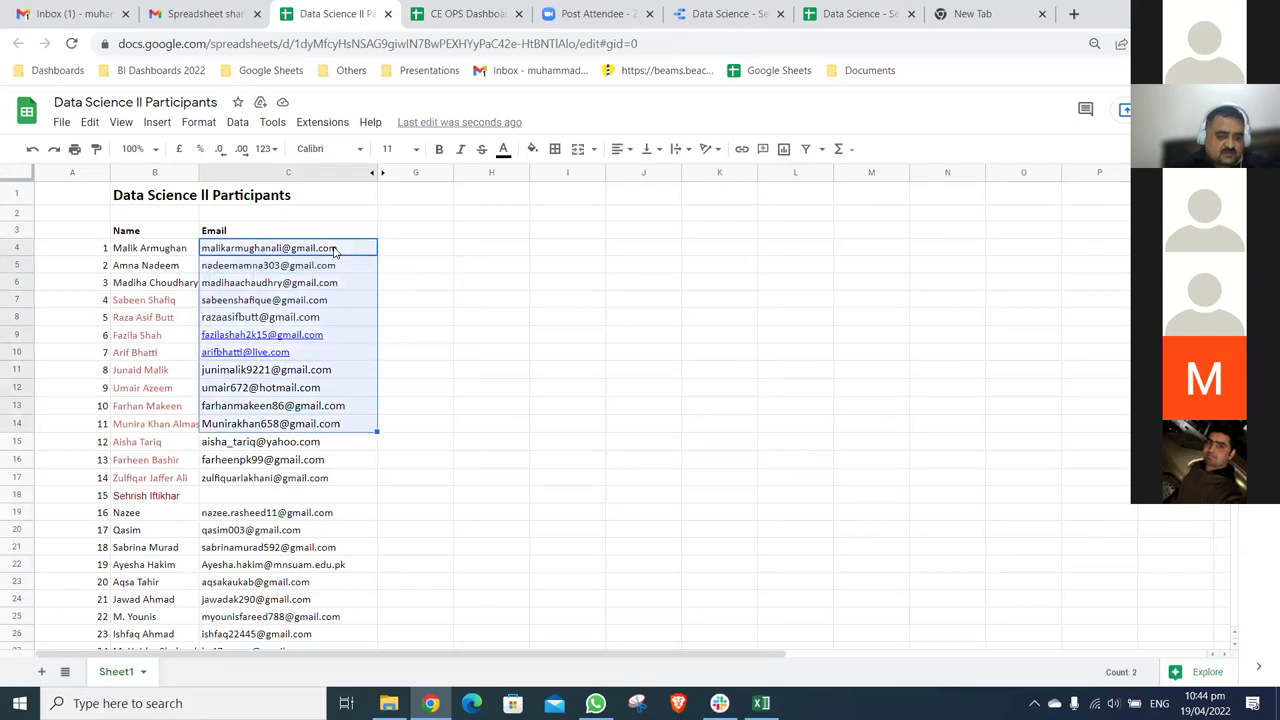
{"action": "key", "text": "shift+Down"}
{"action": "key", "text": "shift+Down"}
{"action": "key", "text": "shift+Down"}
{"action": "key", "text": "shift+Down"}
{"action": "key", "text": "shift+Down"}
{"action": "key", "text": "shift+Down"}
{"action": "key", "text": "shift+Down"}
{"action": "key", "text": "shift+Down"}
{"action": "key", "text": "shift+Down"}
{"action": "key", "text": "shift+Down"}
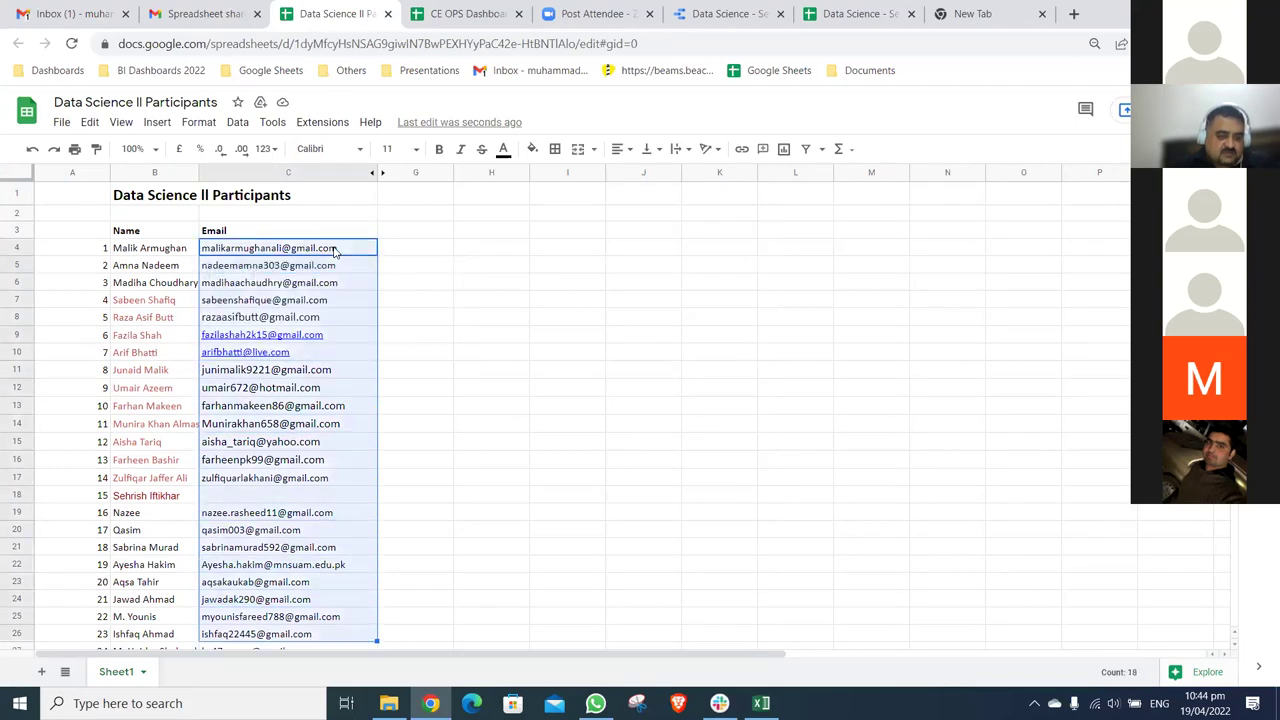
{"action": "key", "text": "shift+Down"}
{"action": "key", "text": "shift+Down"}
{"action": "key", "text": "shift+Down"}
{"action": "key", "text": "shift+Down"}
{"action": "key", "text": "shift+Down"}
{"action": "key", "text": "shift+Down"}
{"action": "key", "text": "shift+Down"}
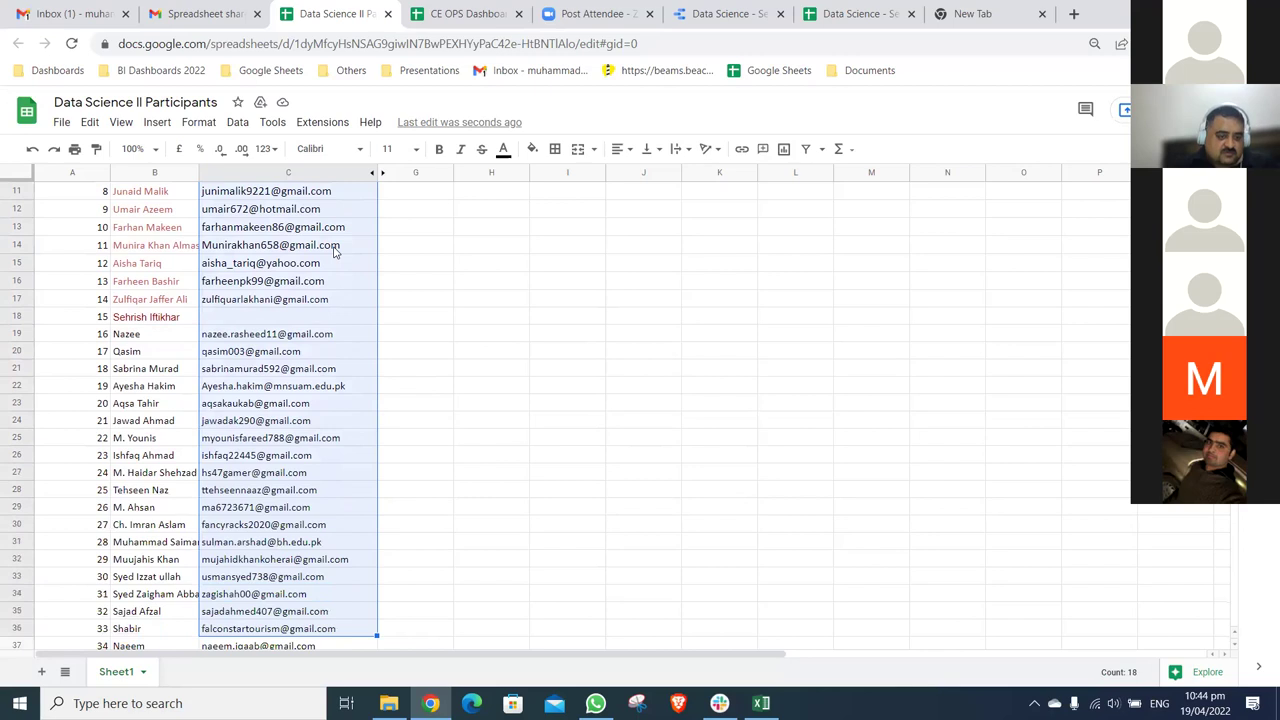
{"action": "key", "text": "shift+Down"}
{"action": "key", "text": "shift+Down"}
{"action": "key", "text": "shift+Down"}
{"action": "key", "text": "shift+Down"}
{"action": "key", "text": "shift+Down"}
{"action": "key", "text": "shift+Down"}
{"action": "key", "text": "shift+Down"}
{"action": "key", "text": "shift+Down"}
{"action": "key", "text": "shift+Down"}
{"action": "key", "text": "shift+Down"}
{"action": "key", "text": "shift+Down"}
{"action": "key", "text": "shift+Up"}
{"action": "key", "text": "shift+Up"}
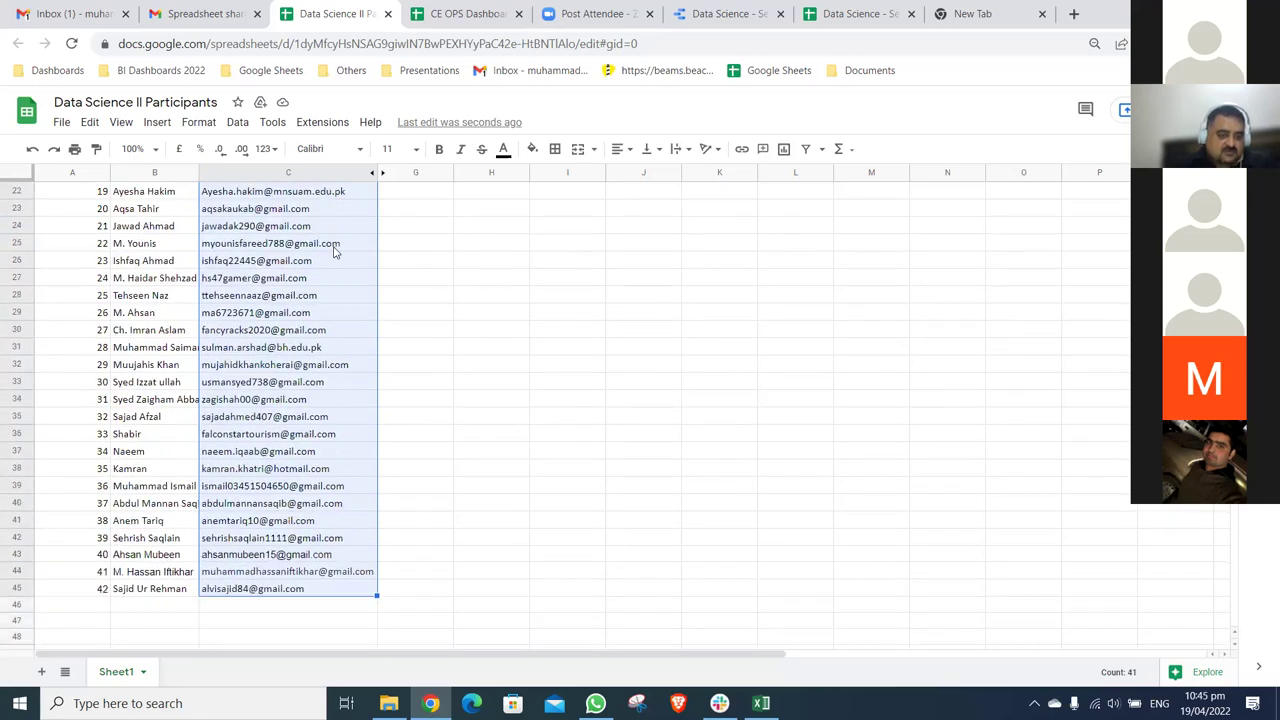
{"action": "key", "text": "Up"}
{"action": "key", "text": "Down"}
{"action": "key", "text": "Down"}
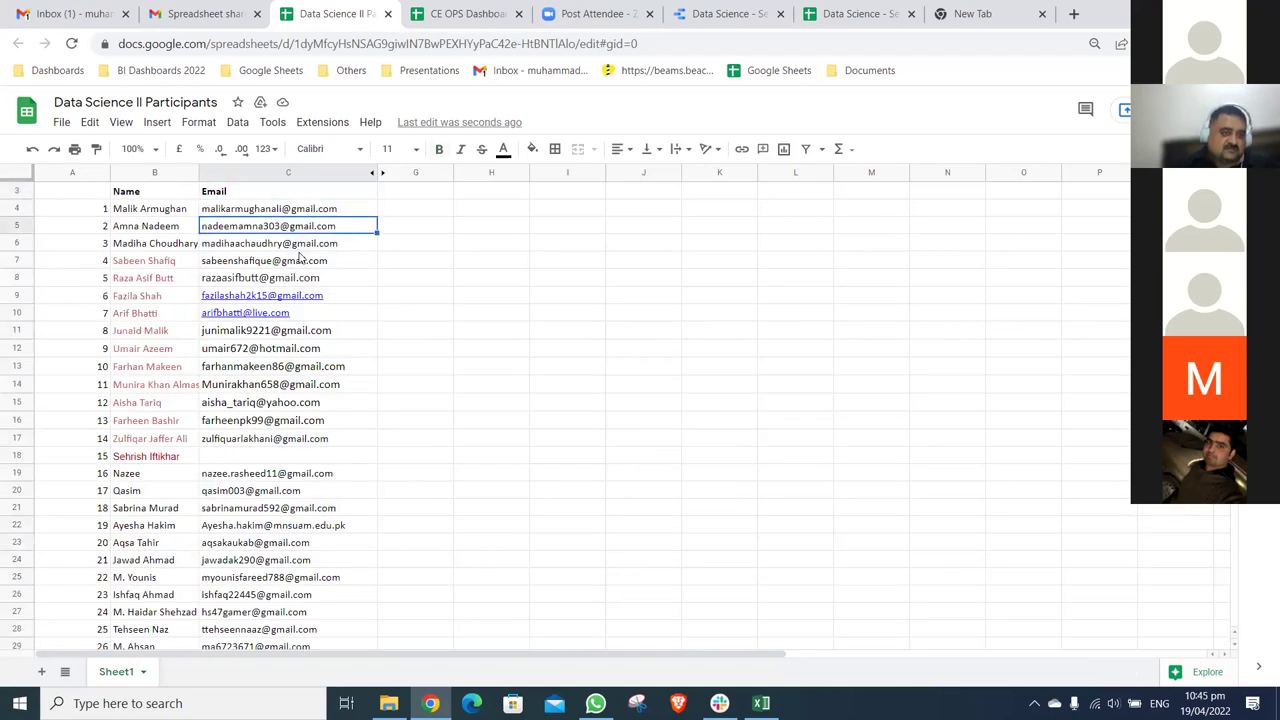
- Copy the email address in cell C8 and return to the Data Studio report
{"action": "left_click", "coordinate": [297, 266]}
{"action": "key", "text": "Down"}
{"action": "left_click", "coordinate": [344, 303], "text": "shift"}
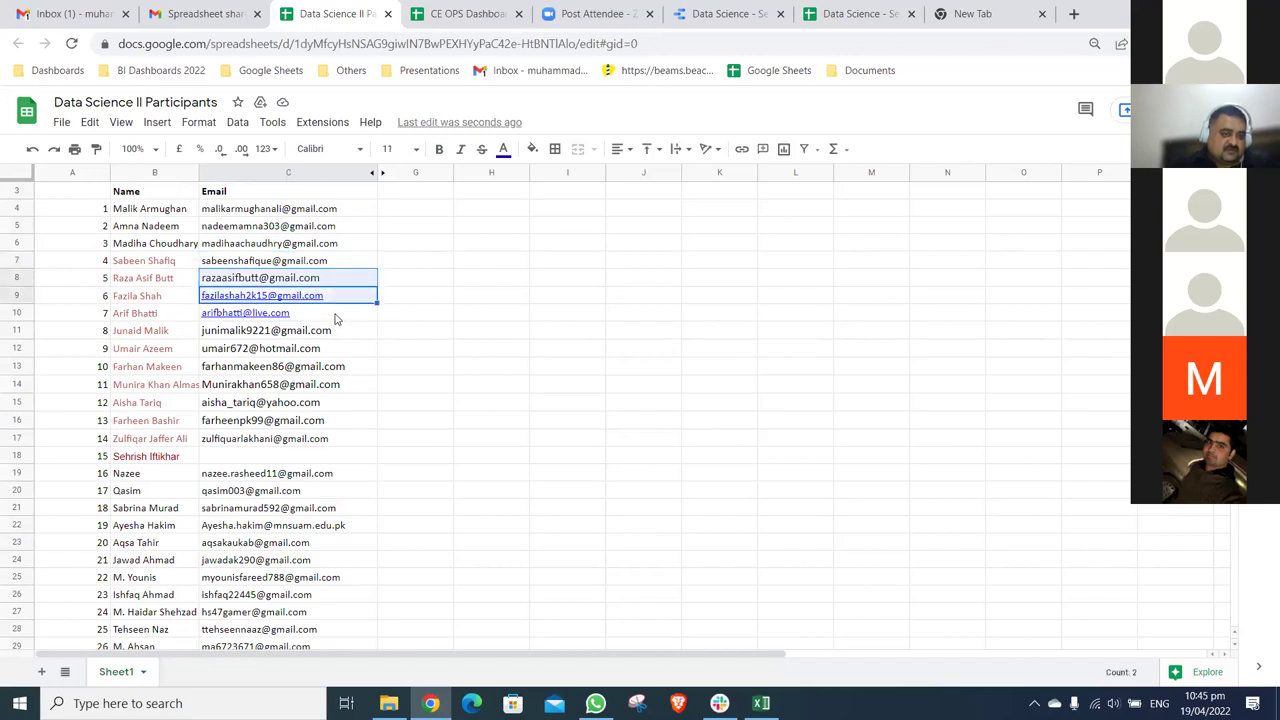
{"action": "mouse_move", "coordinate": [335, 318]}
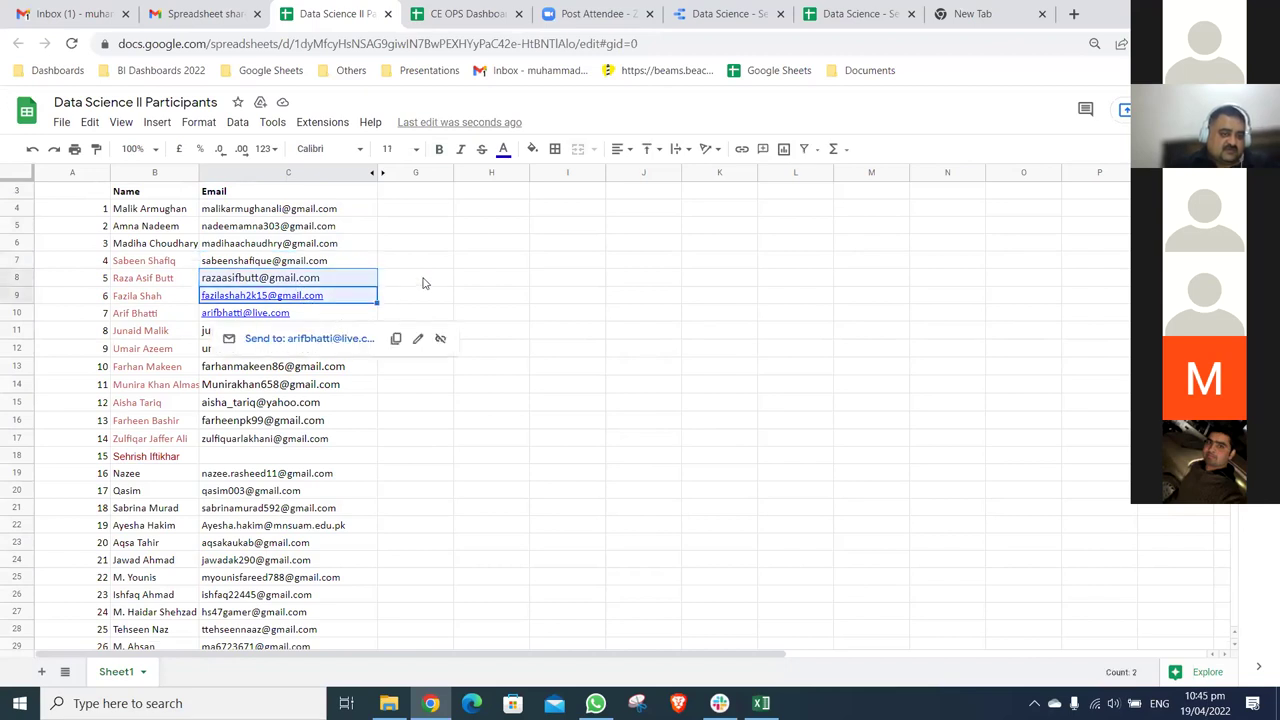
{"action": "left_click", "coordinate": [352, 285]}
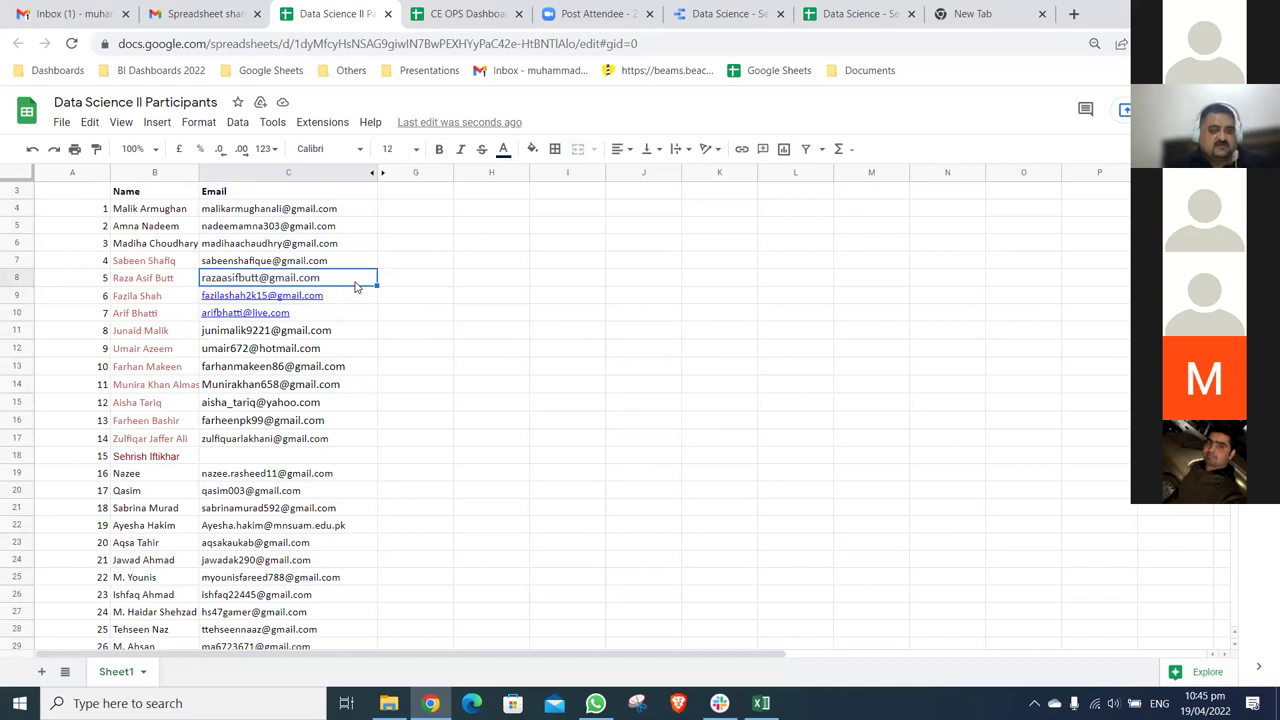
{"action": "key", "text": "ctrl+c"}
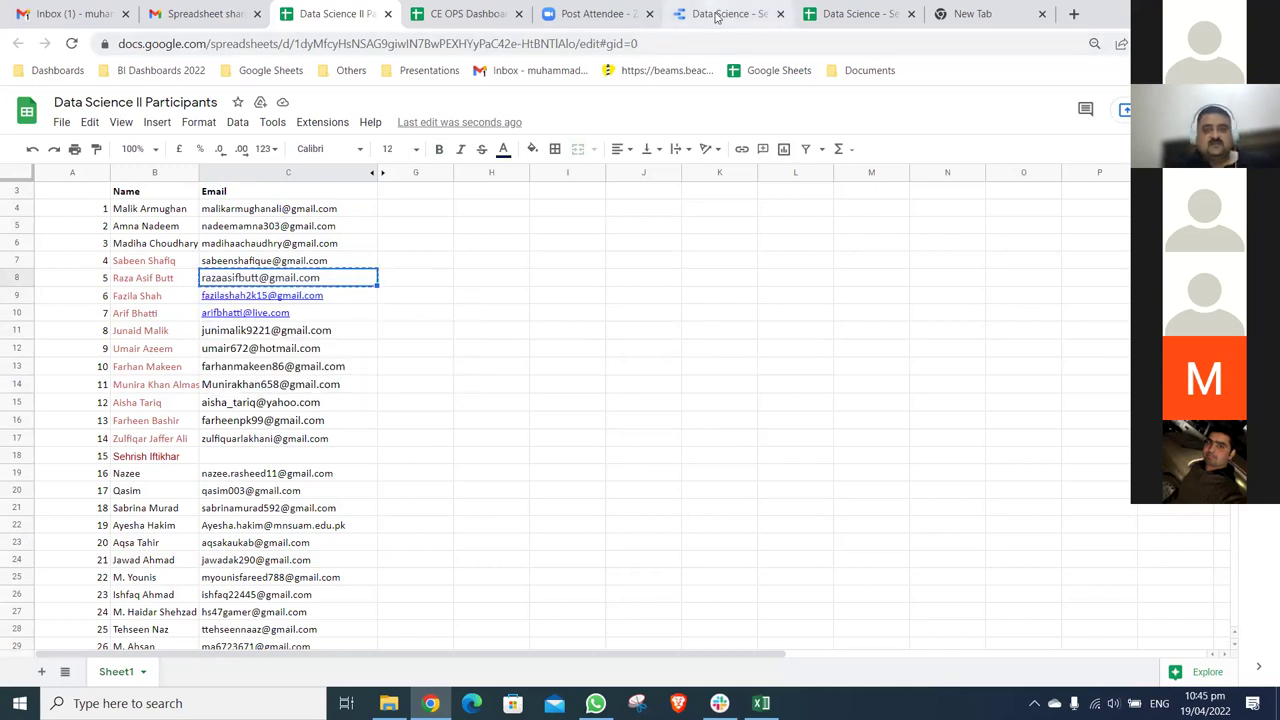
{"action": "left_click", "coordinate": [714, 20]}
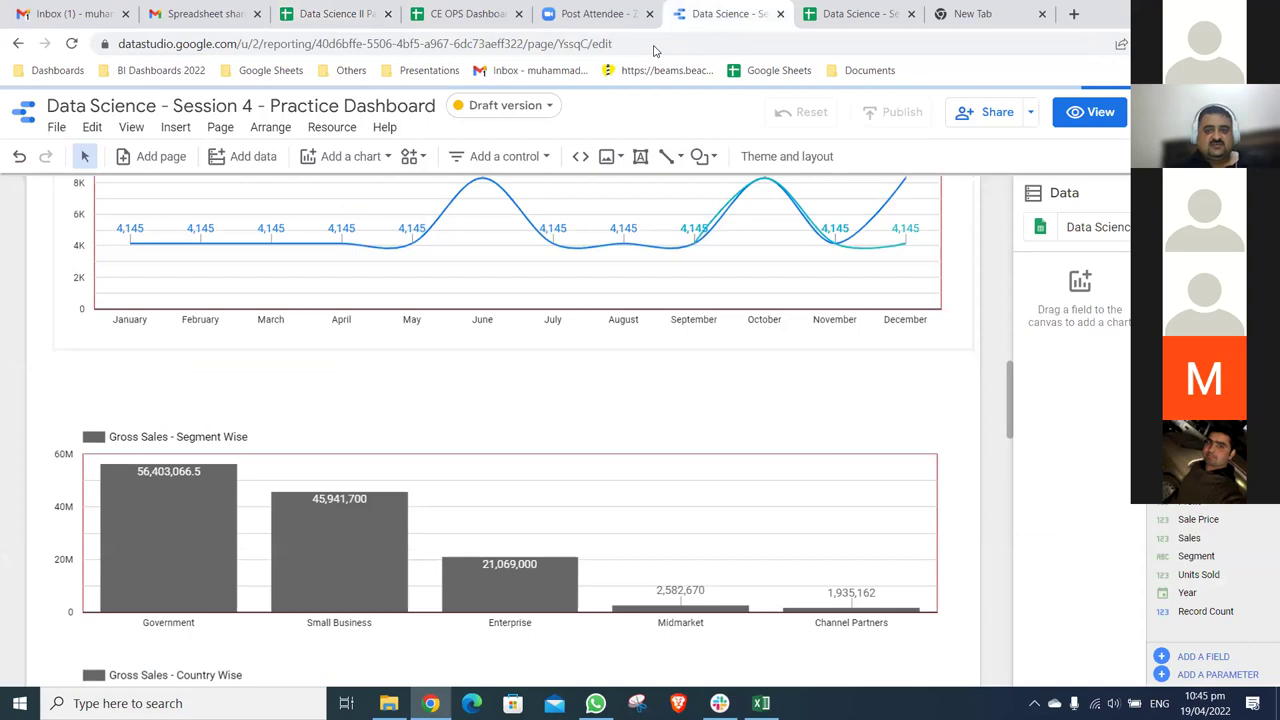
- Open the report's Share dialog and paste the copied participant emails as recipients
{"action": "left_click", "coordinate": [967, 121]}
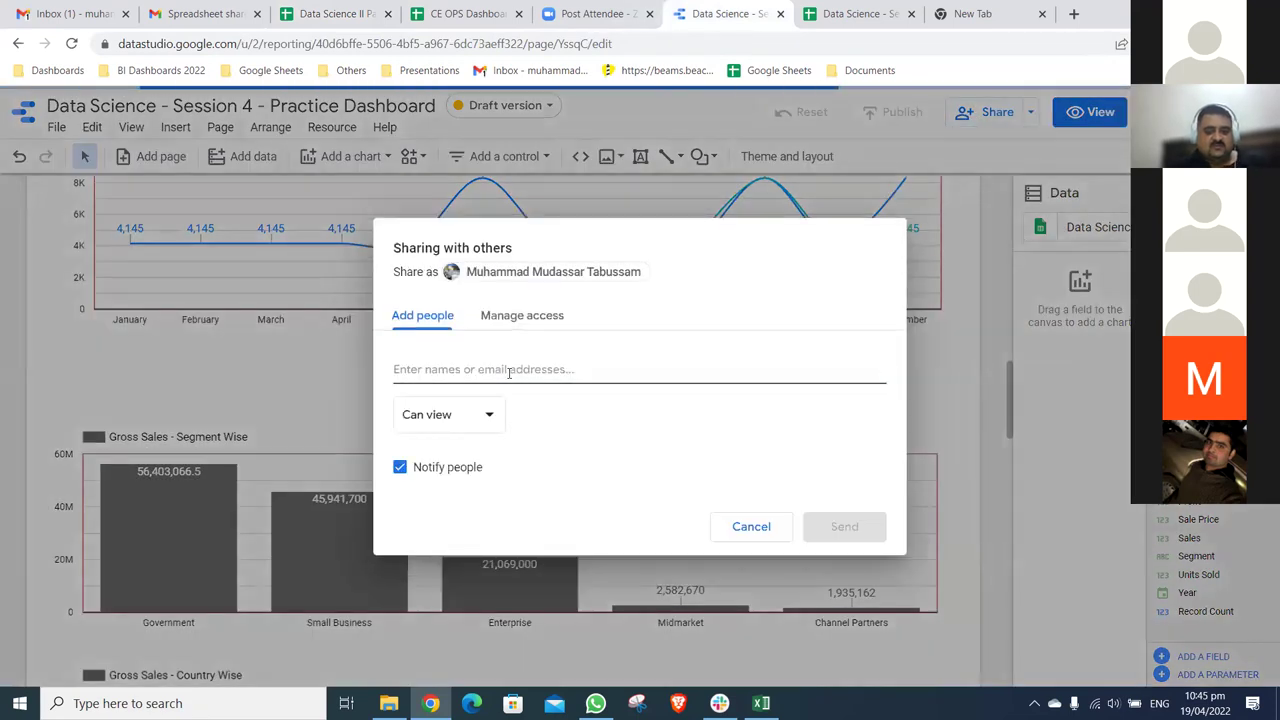
{"action": "left_click", "coordinate": [509, 372]}
{"action": "key", "text": "ctrl+v"}
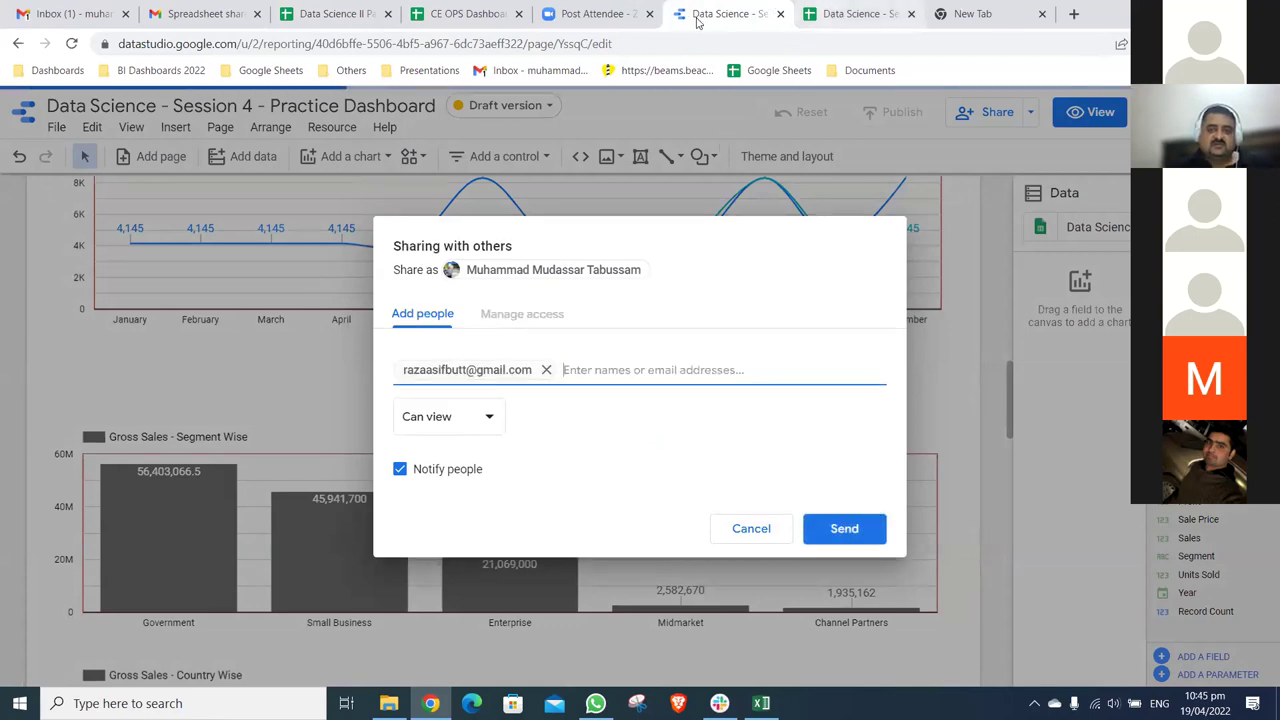
{"action": "key", "text": "ctrl+Tab"}
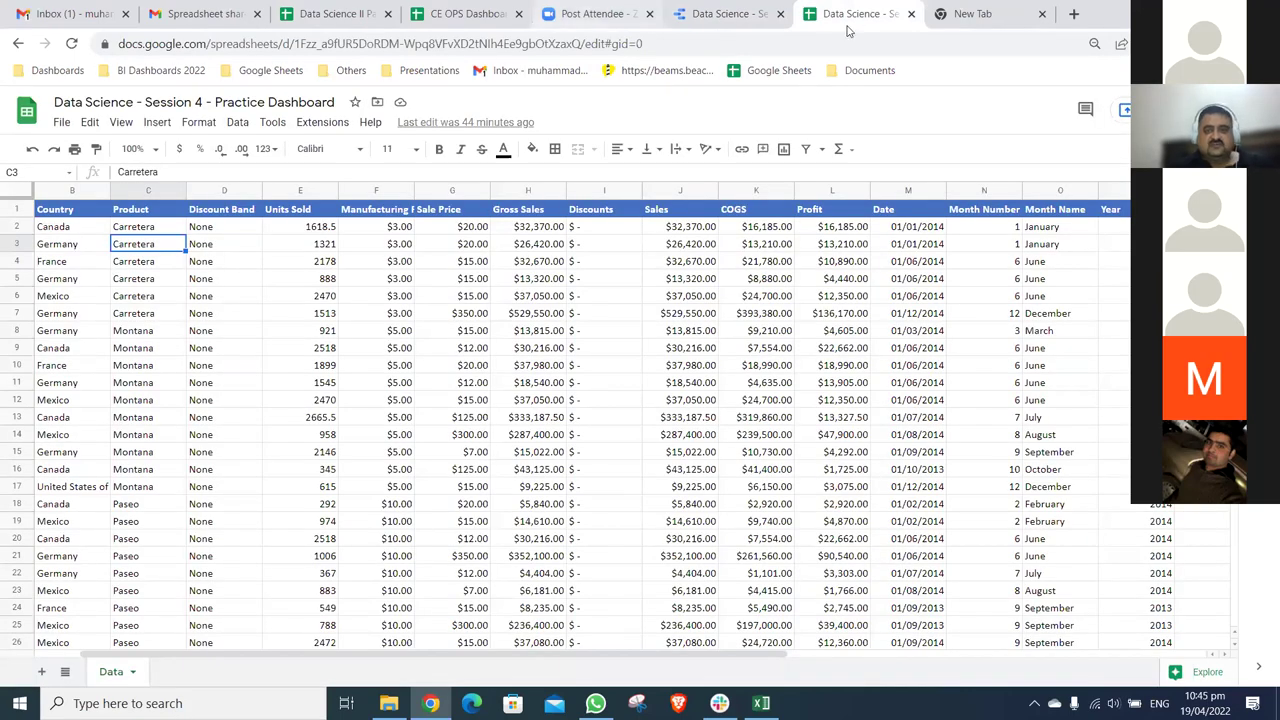
{"action": "key", "text": "ctrl+3"}
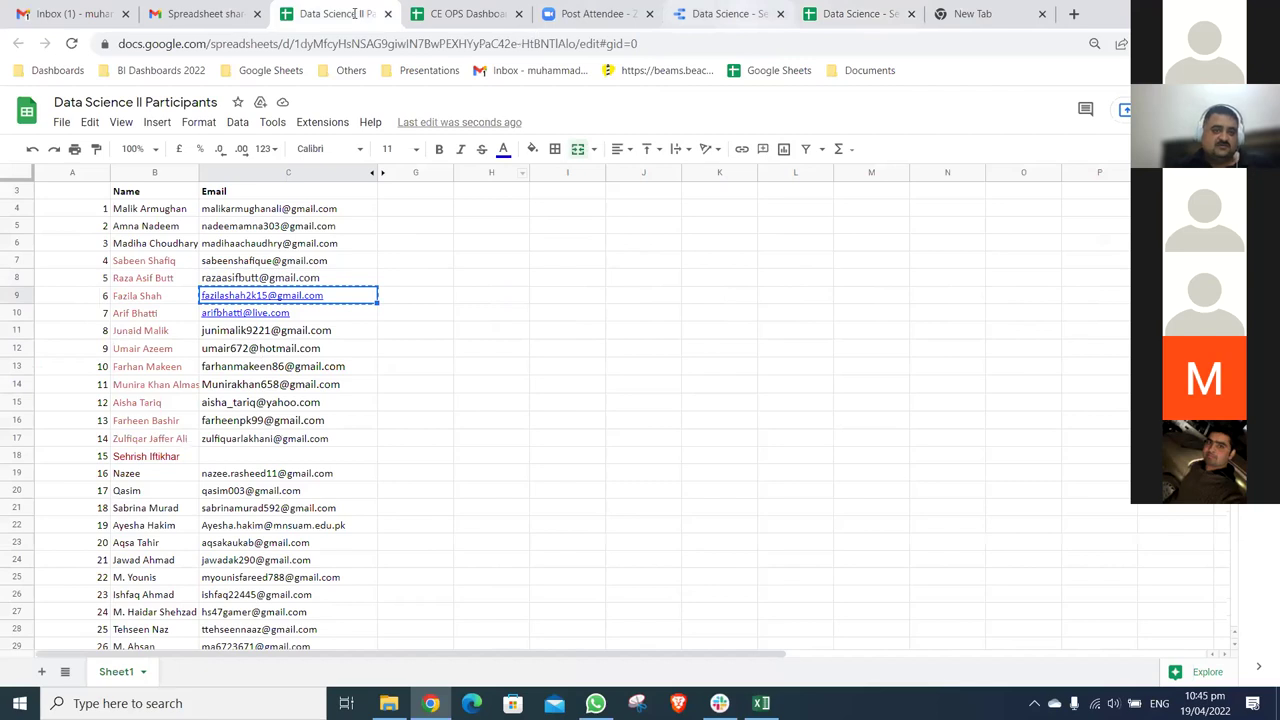
{"action": "key", "text": "ctrl+6"}
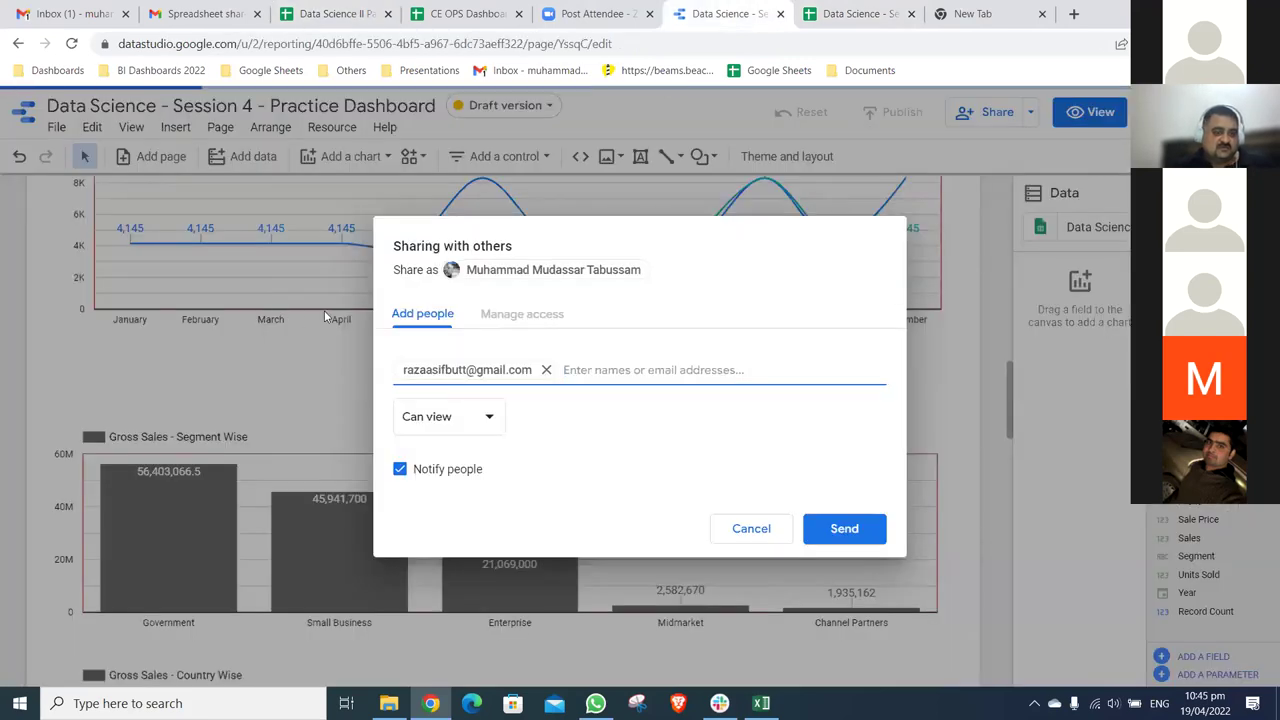
{"action": "key", "text": "ctrl+v"}
{"action": "key", "text": "ctrl+3"}
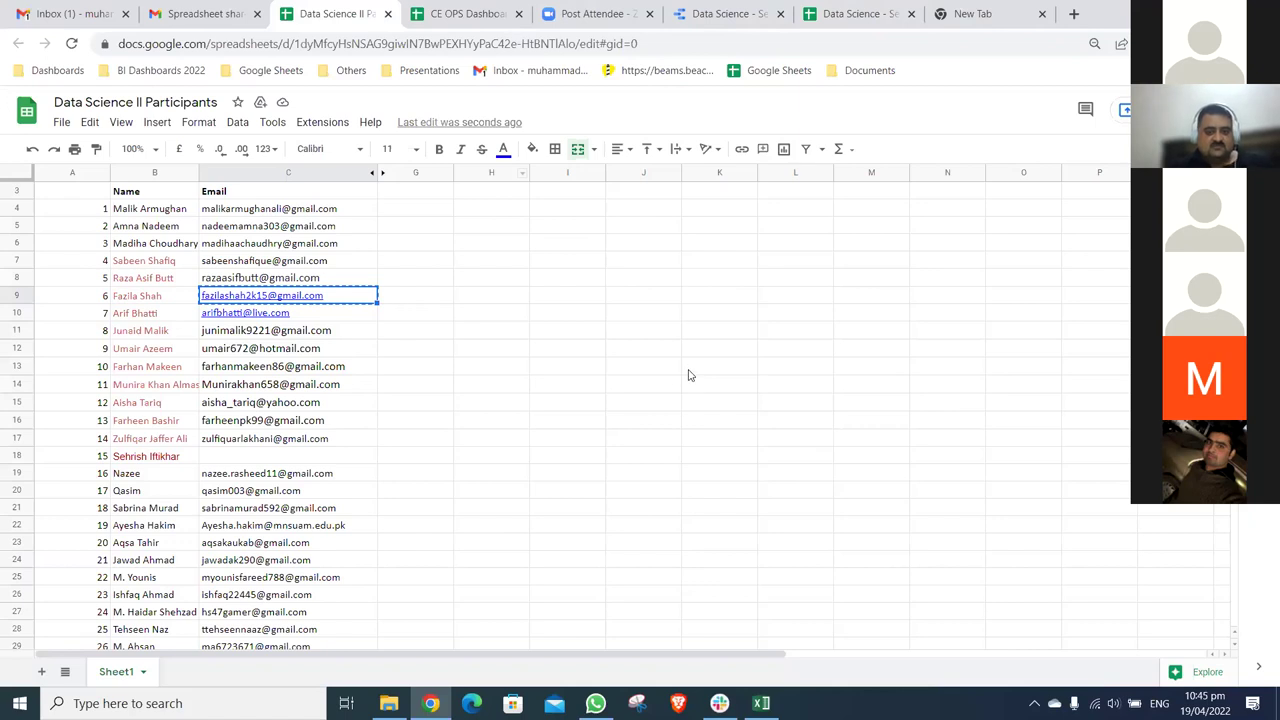
{"action": "key", "text": "Down"}
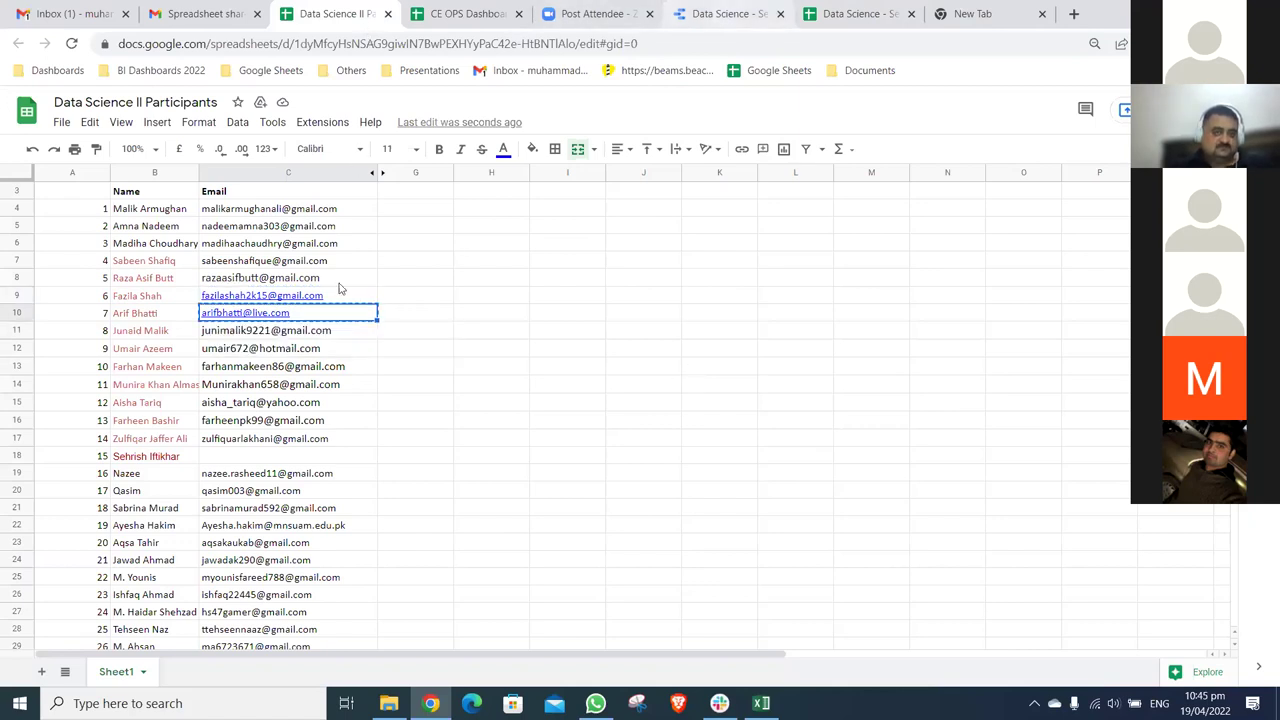
{"action": "key", "text": "ctrl+6"}
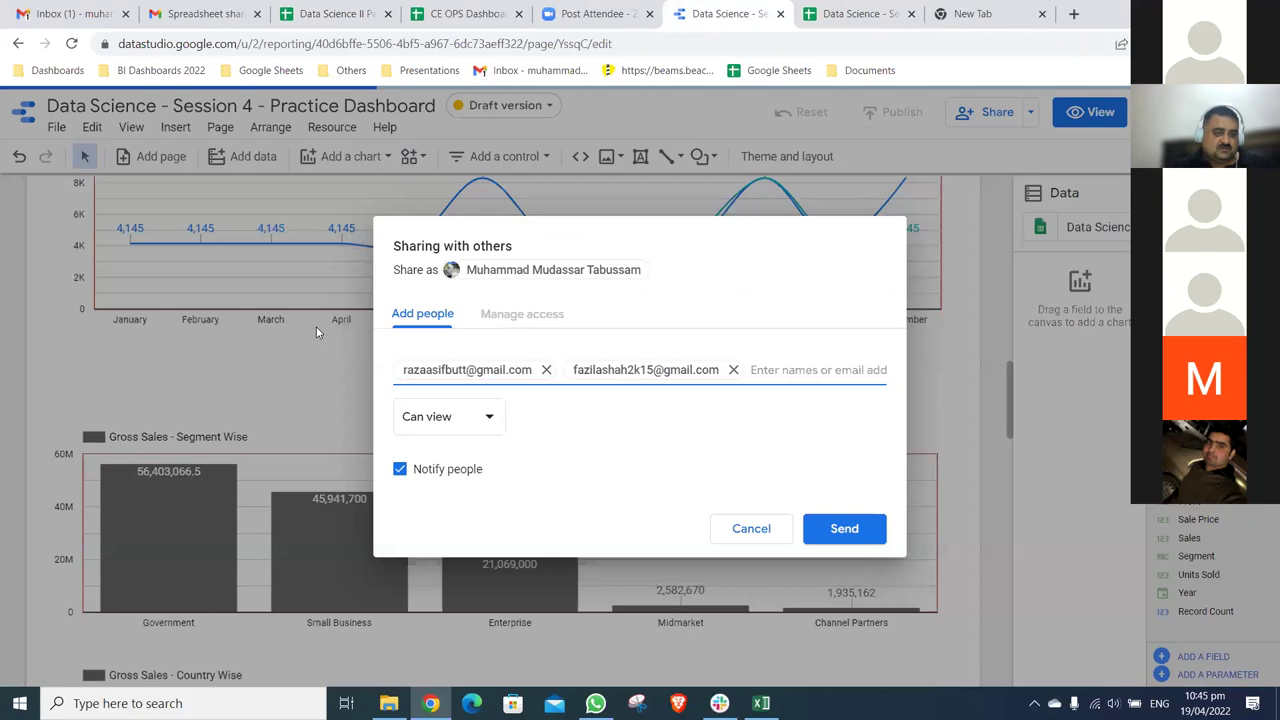
{"action": "key", "text": "ctrl+v"}
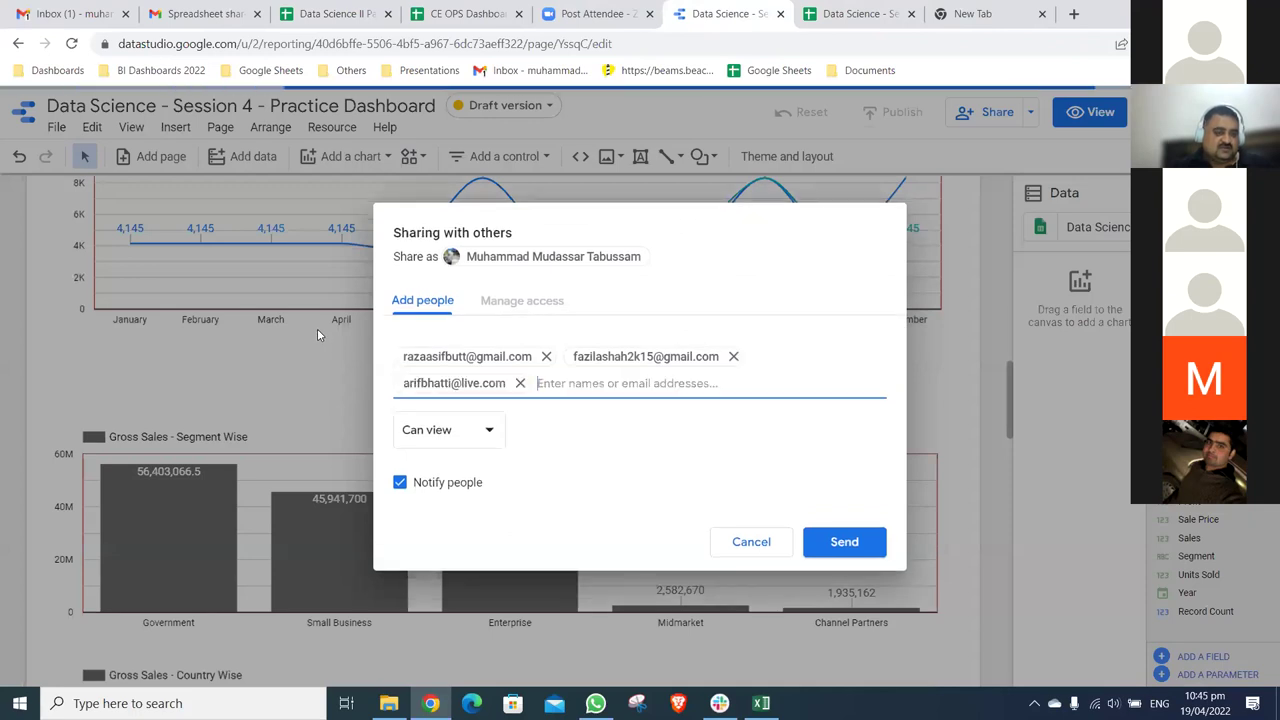
- Copy the emails in cells C11 and C13 and add each as a sharing recipient
{"action": "key", "text": "ctrl+3"}
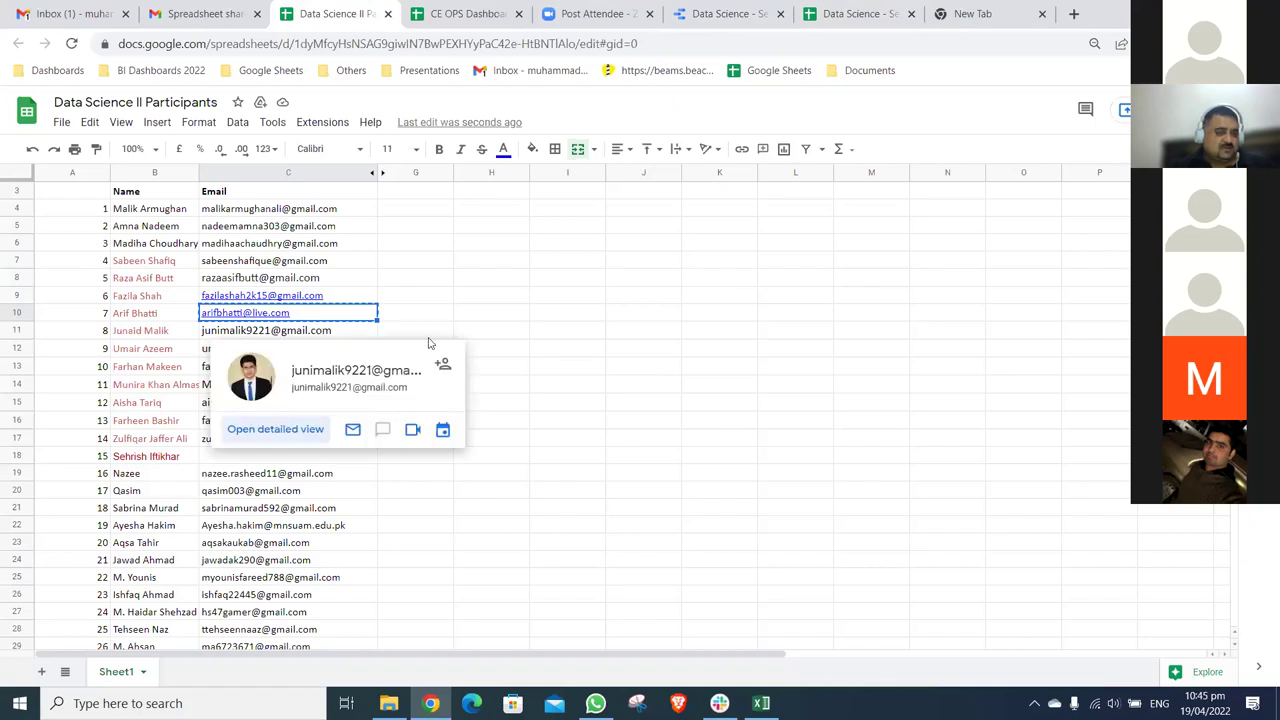
{"action": "left_click", "coordinate": [310, 351]}
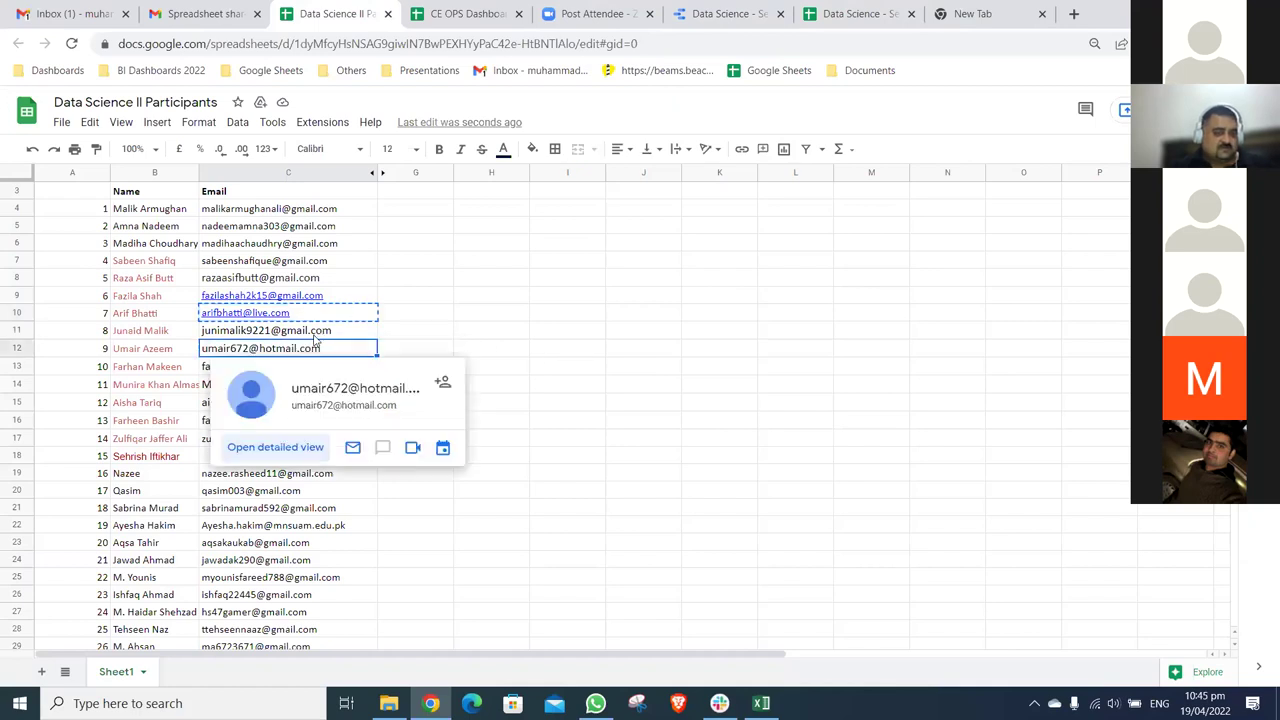
{"action": "left_click", "coordinate": [316, 335]}
{"action": "key", "text": "ctrl+c"}
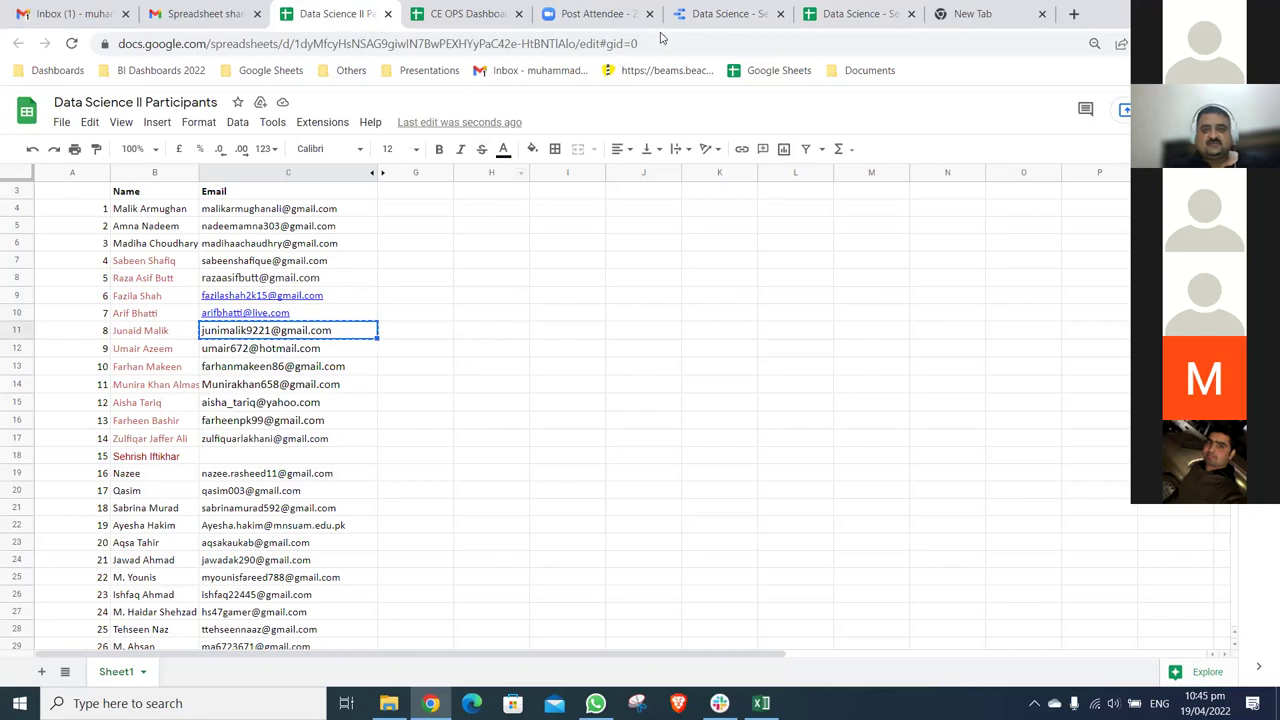
{"action": "left_click", "coordinate": [733, 17]}
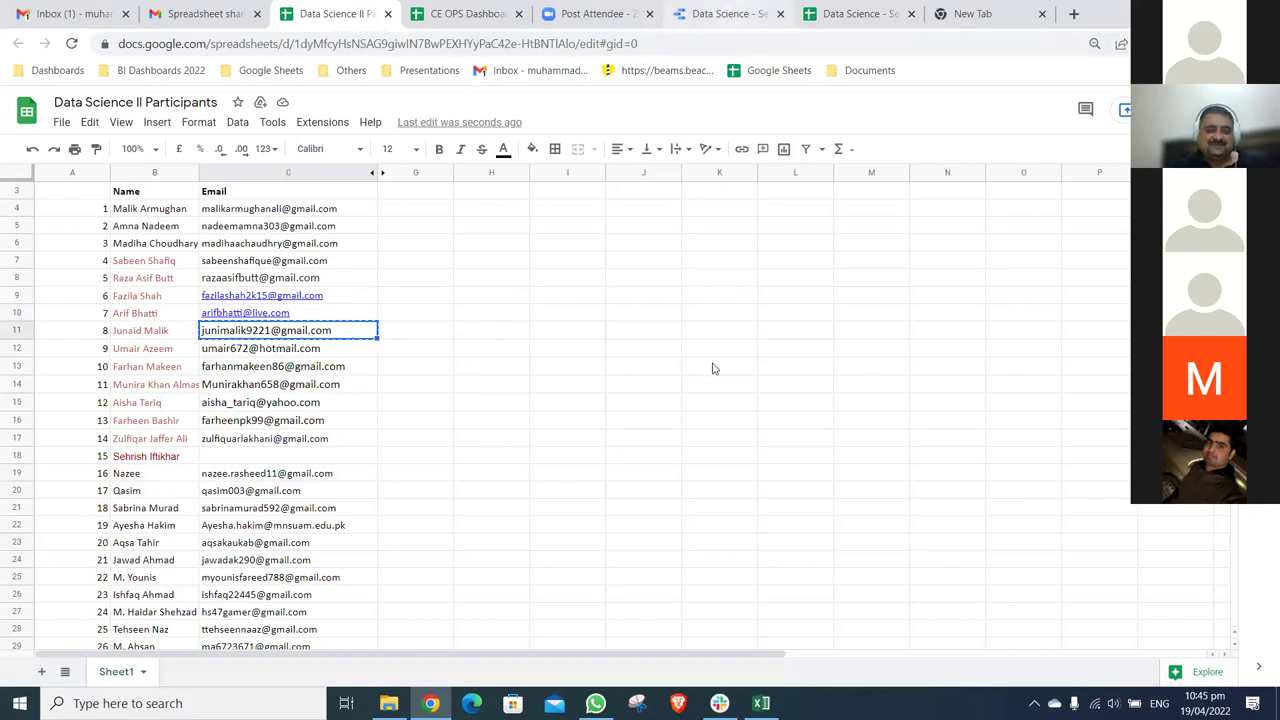
{"action": "key", "text": "ctrl+v"}
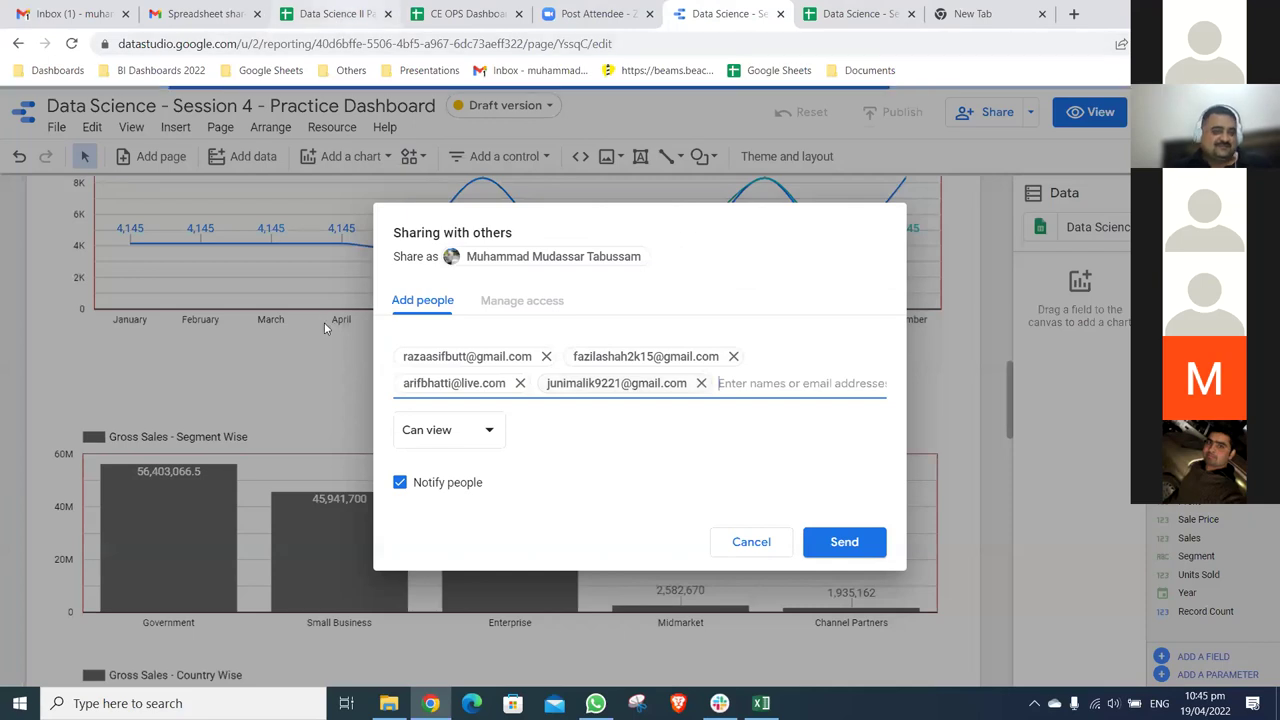
{"action": "left_click", "coordinate": [335, 13]}
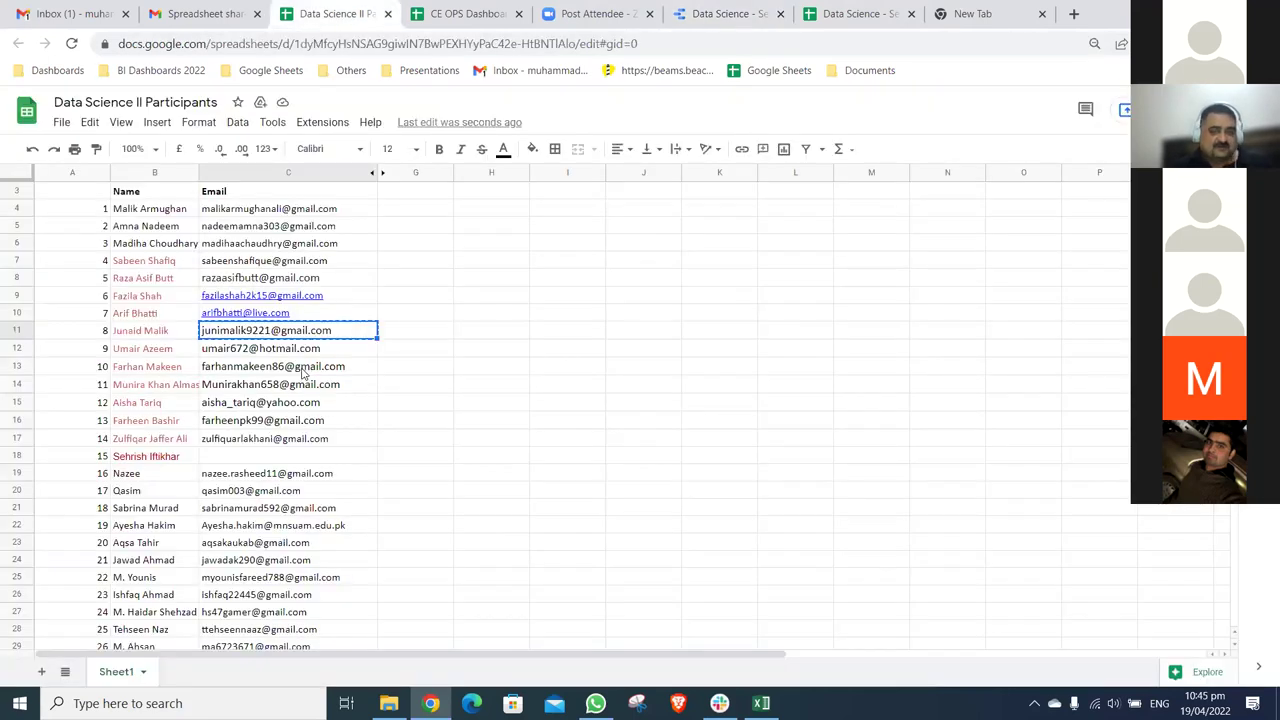
{"action": "key", "text": "Down"}
{"action": "key", "text": "Down"}
{"action": "key", "text": "ctrl+c"}
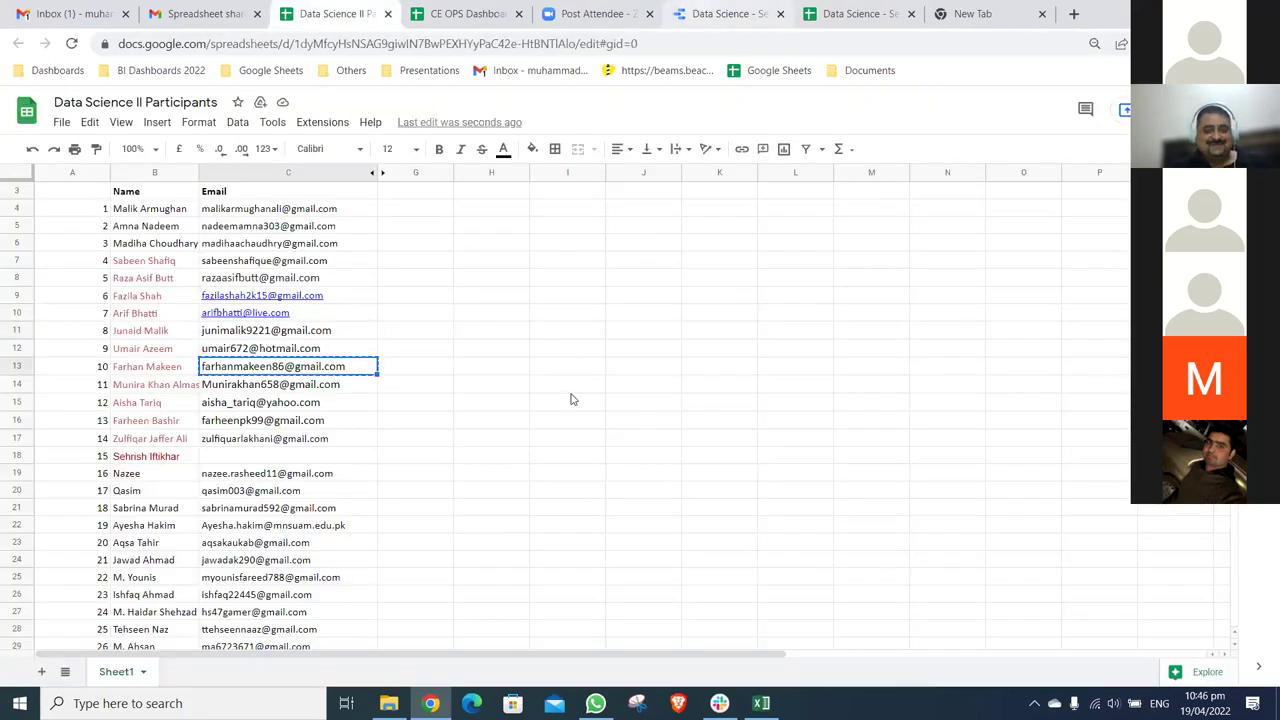
{"action": "key", "text": "ctrl+6"}
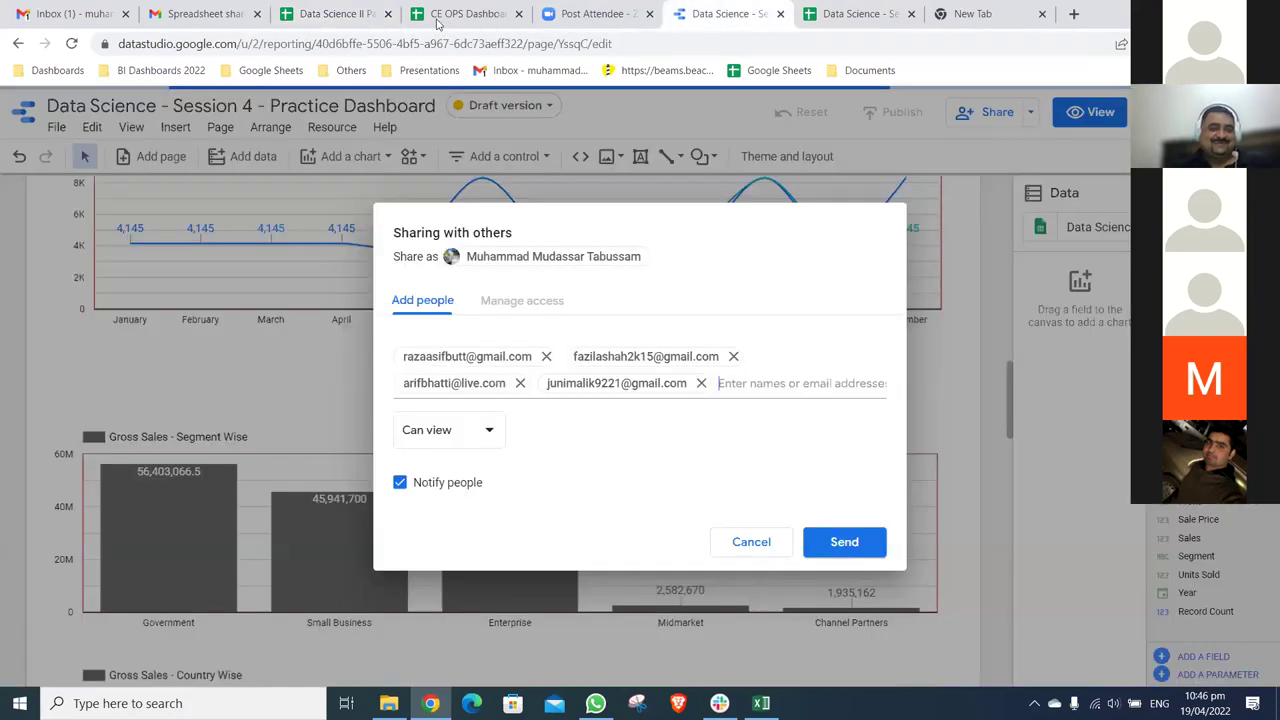
{"action": "key", "text": "ctrl+v"}
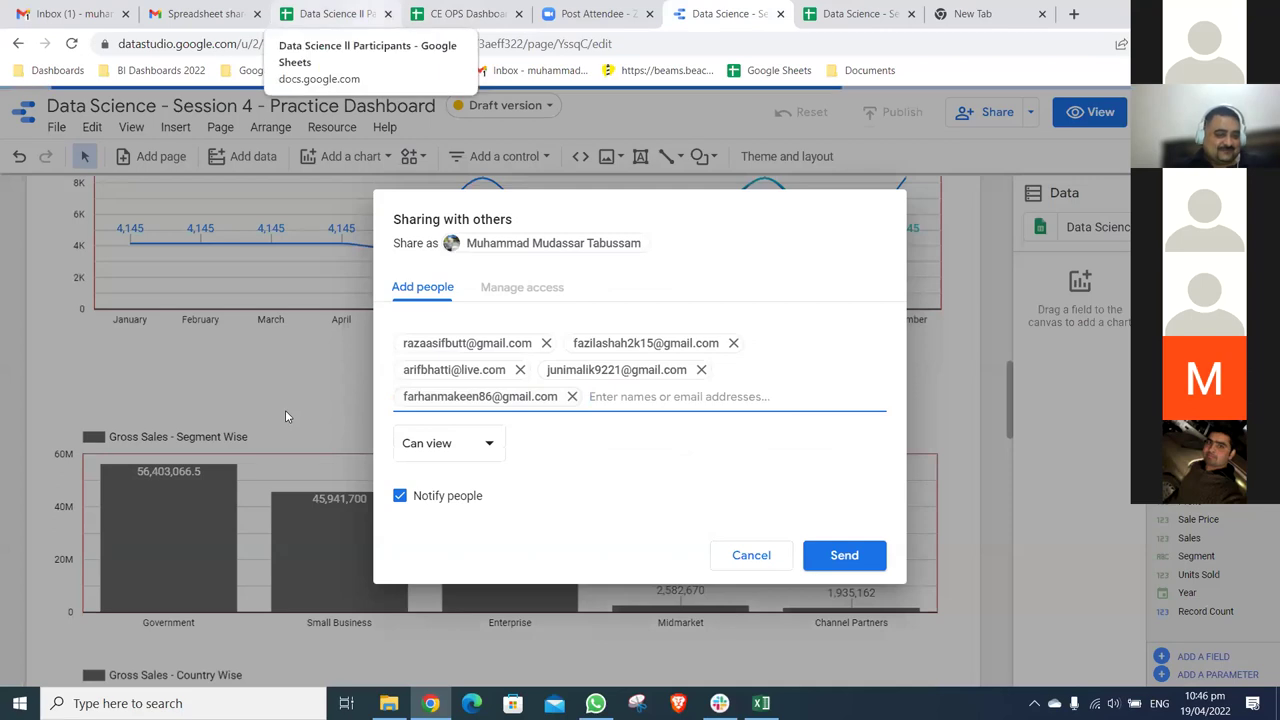
- Copy the C17 email, then copy the C28 email and add it as a recipient
{"action": "key", "text": "ctrl+3"}
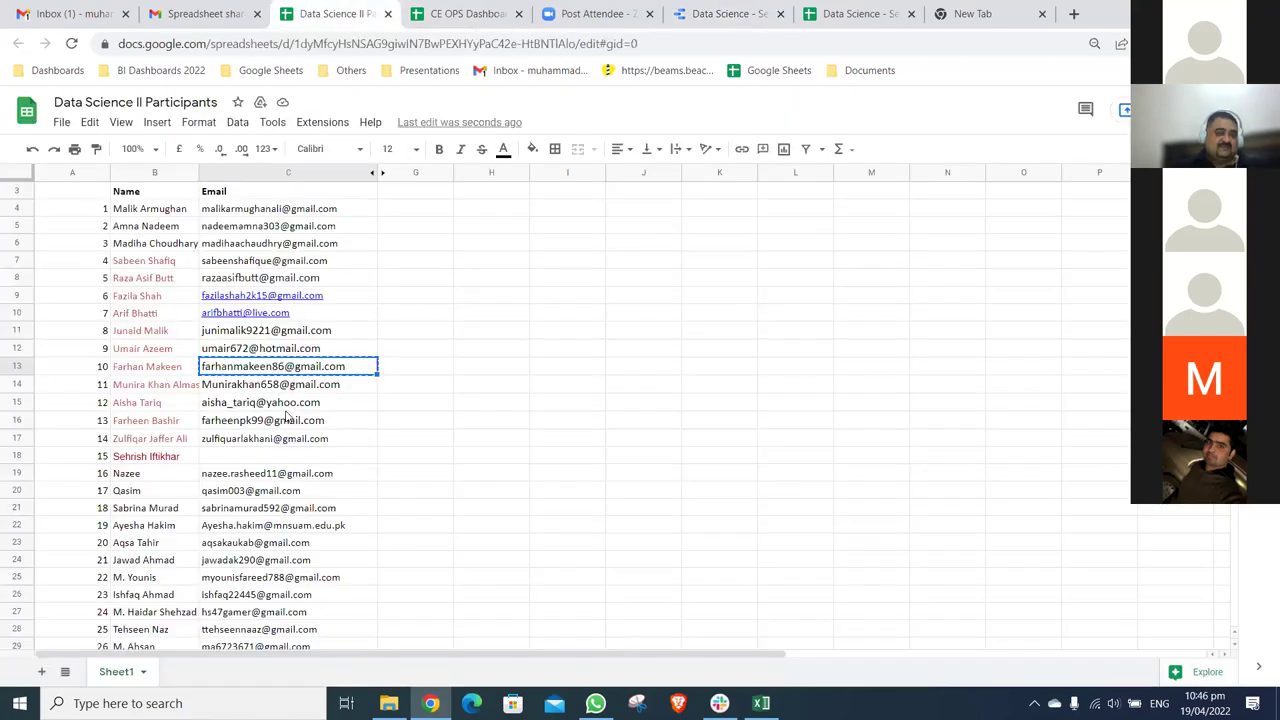
{"action": "left_click", "coordinate": [290, 421]}
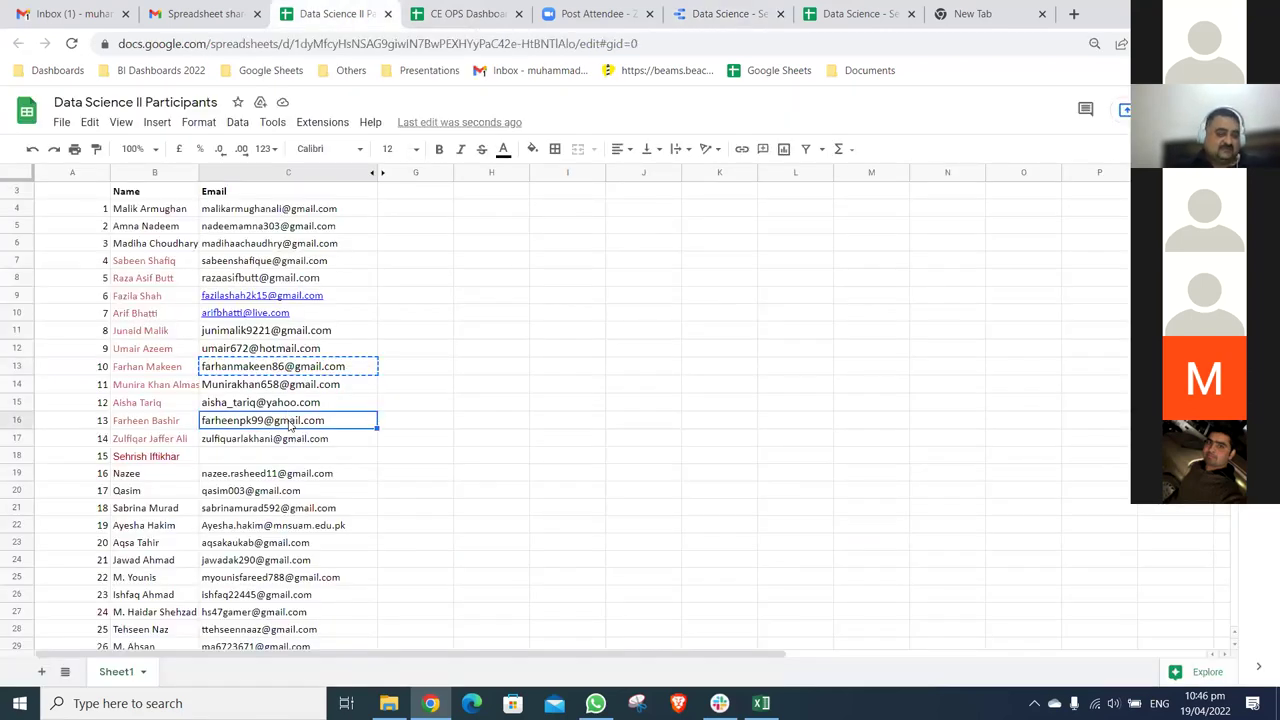
{"action": "left_click", "coordinate": [287, 437]}
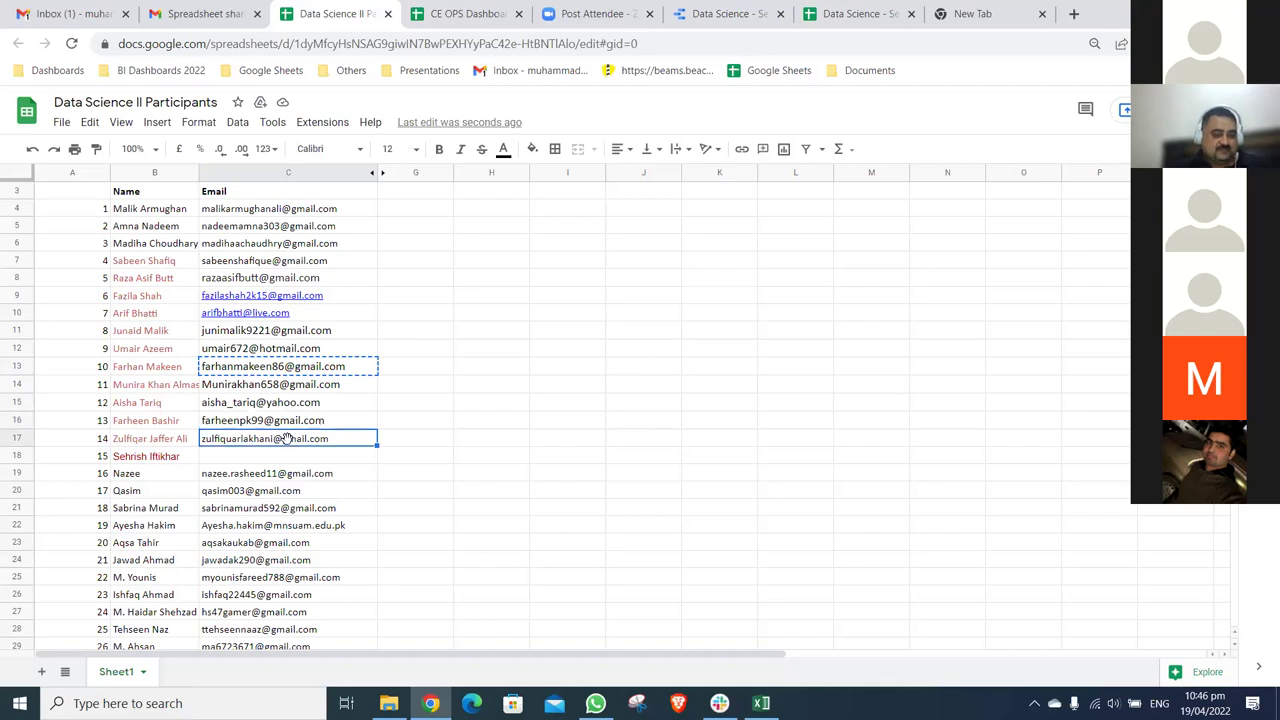
{"action": "key", "text": "ctrl+c"}
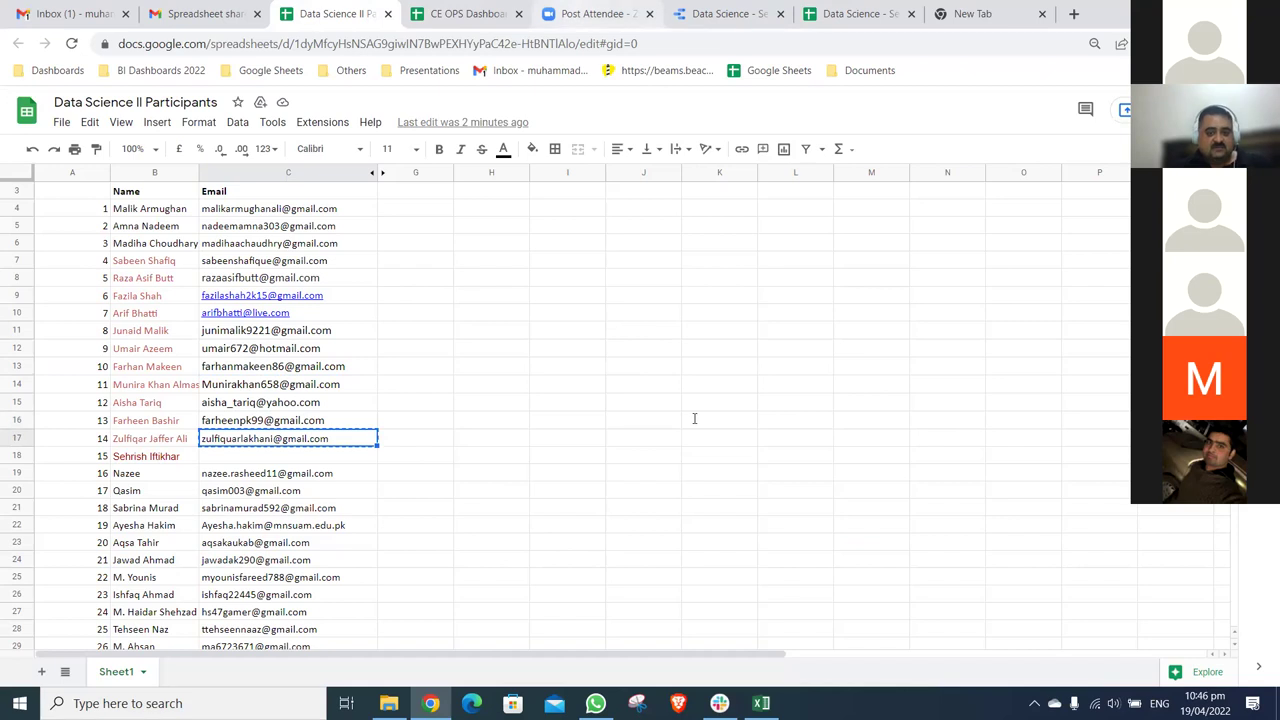
{"action": "key", "text": "ctrl+6"}
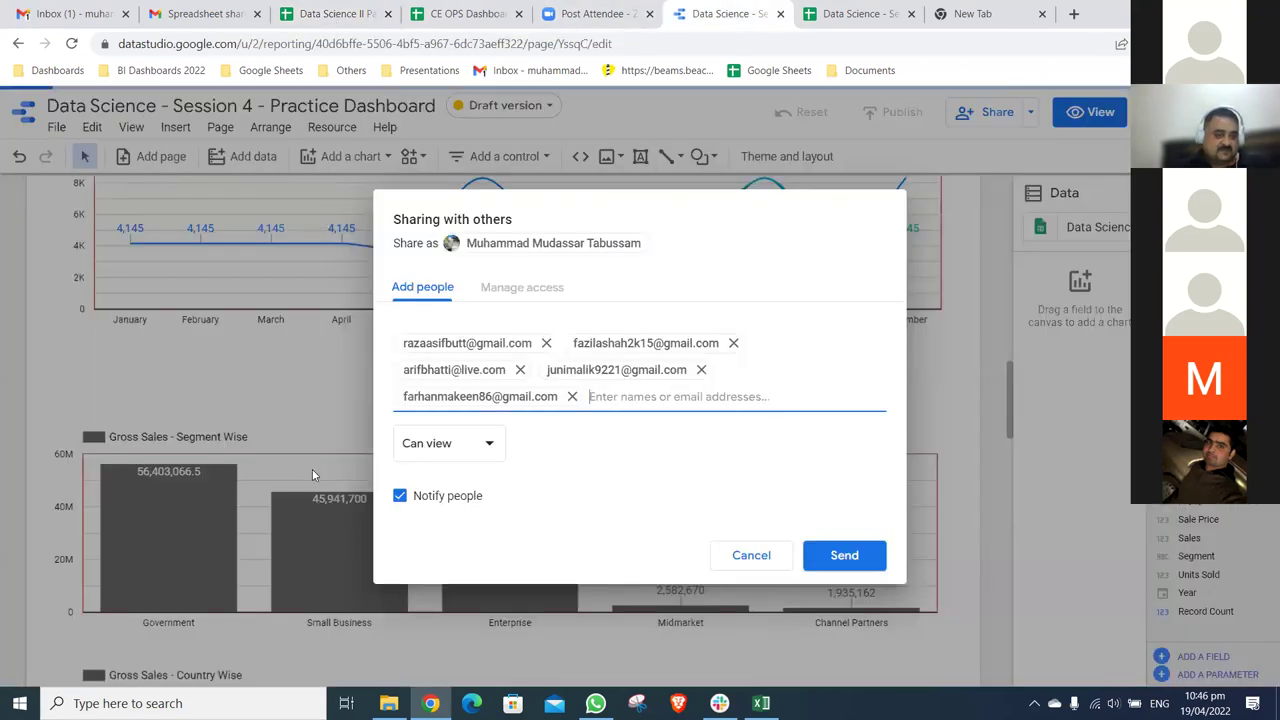
{"action": "key", "text": "ctrl+3"}
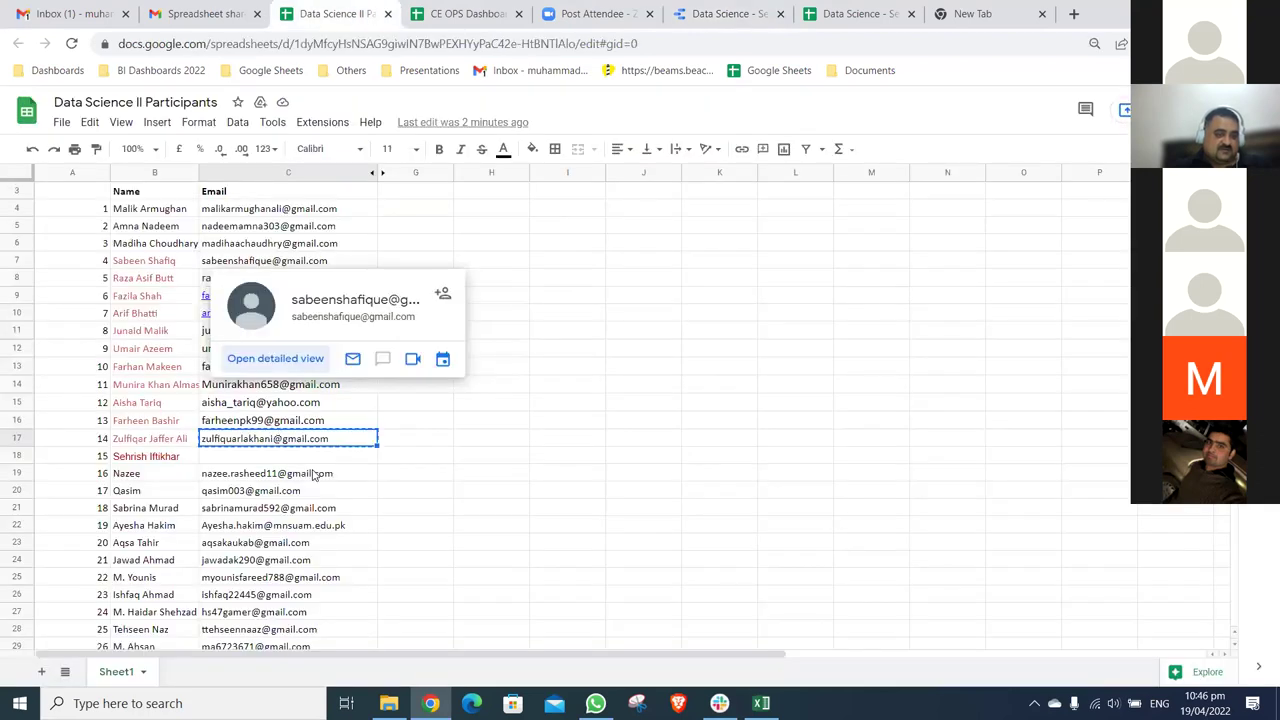
{"action": "left_click", "coordinate": [313, 476]}
{"action": "scroll", "coordinate": [313, 476], "scroll_direction": "down", "scroll_amount": 3}
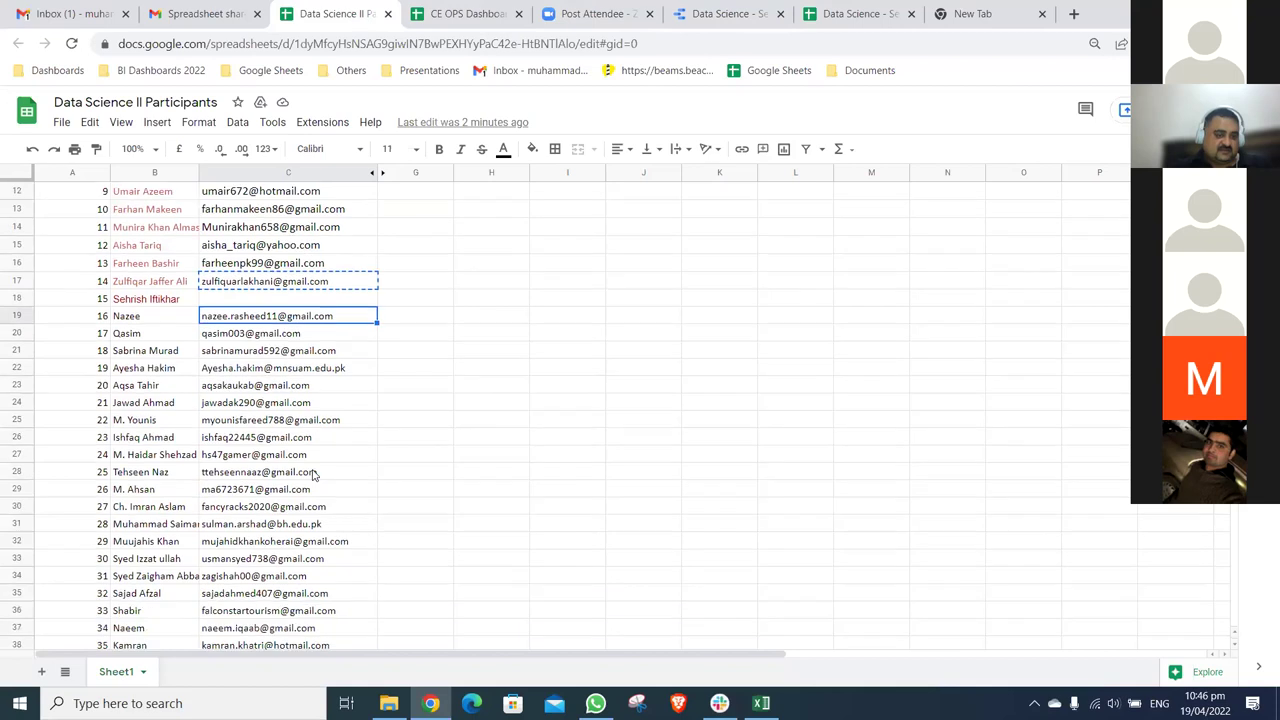
{"action": "scroll", "coordinate": [313, 476], "scroll_direction": "down", "scroll_amount": 1}
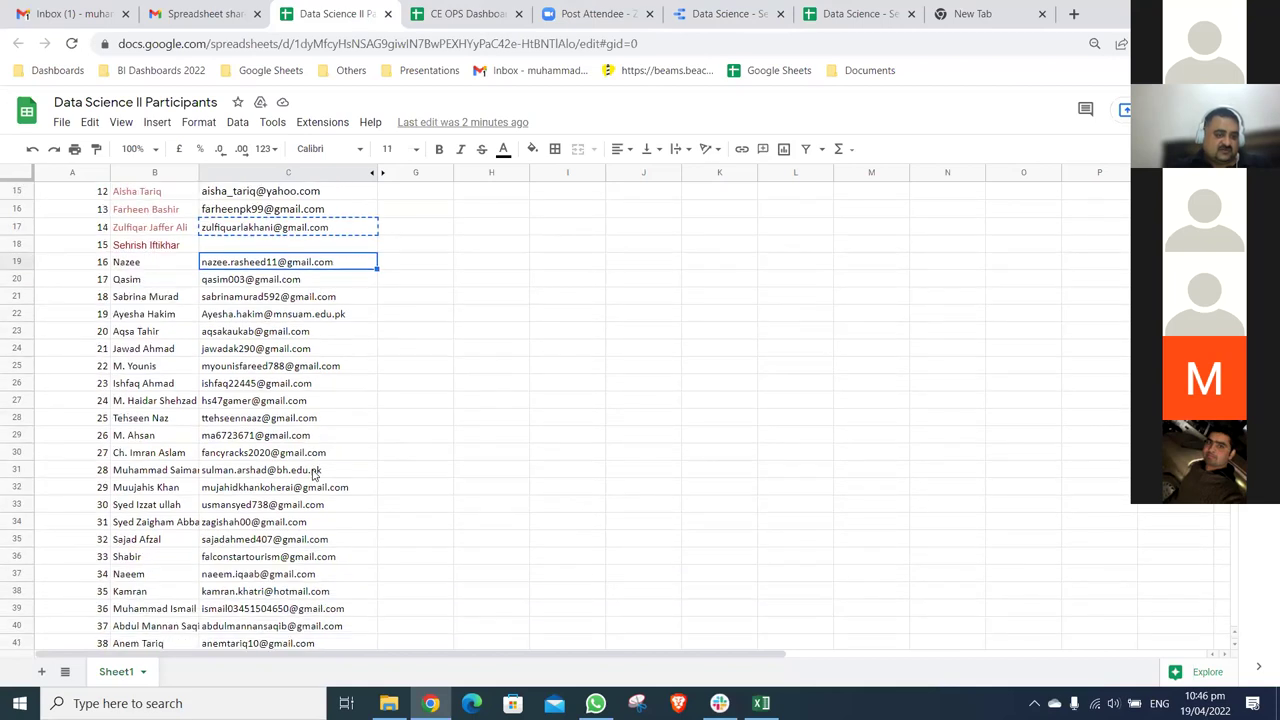
{"action": "scroll", "coordinate": [313, 475], "scroll_direction": "down", "scroll_amount": 1}
{"action": "left_click", "coordinate": [271, 400]}
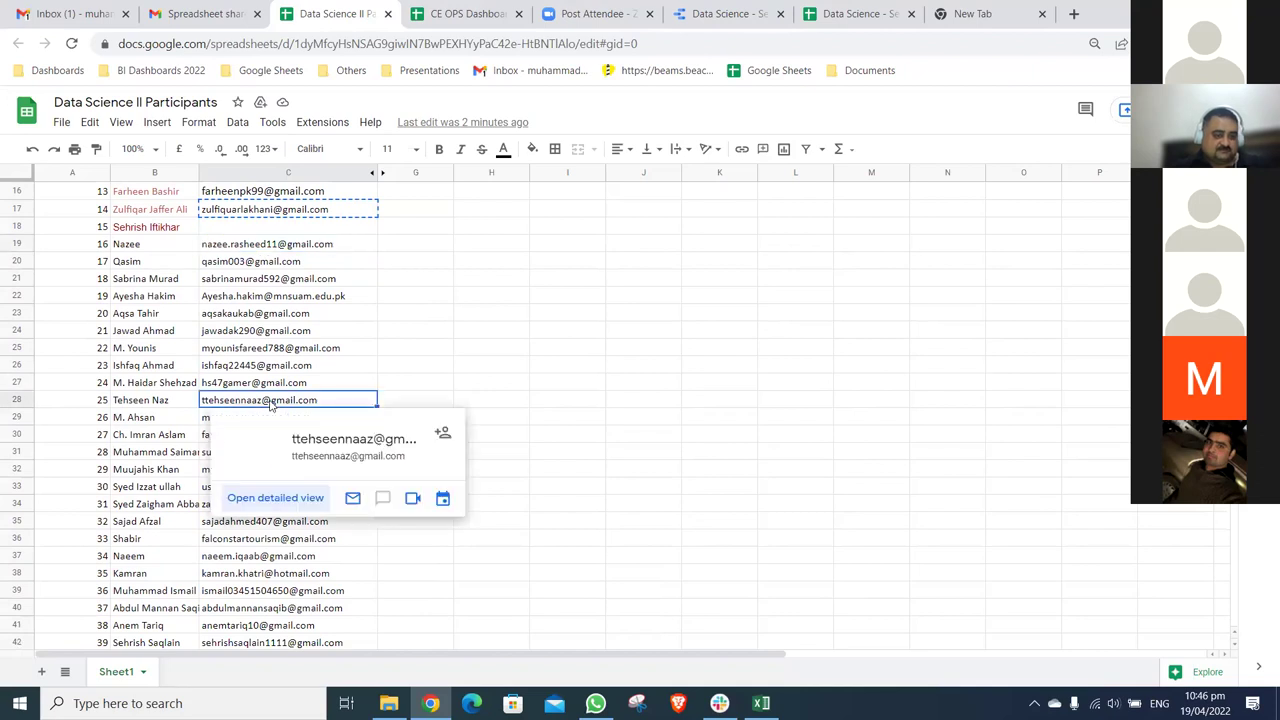
{"action": "key", "text": "ctrl+c"}
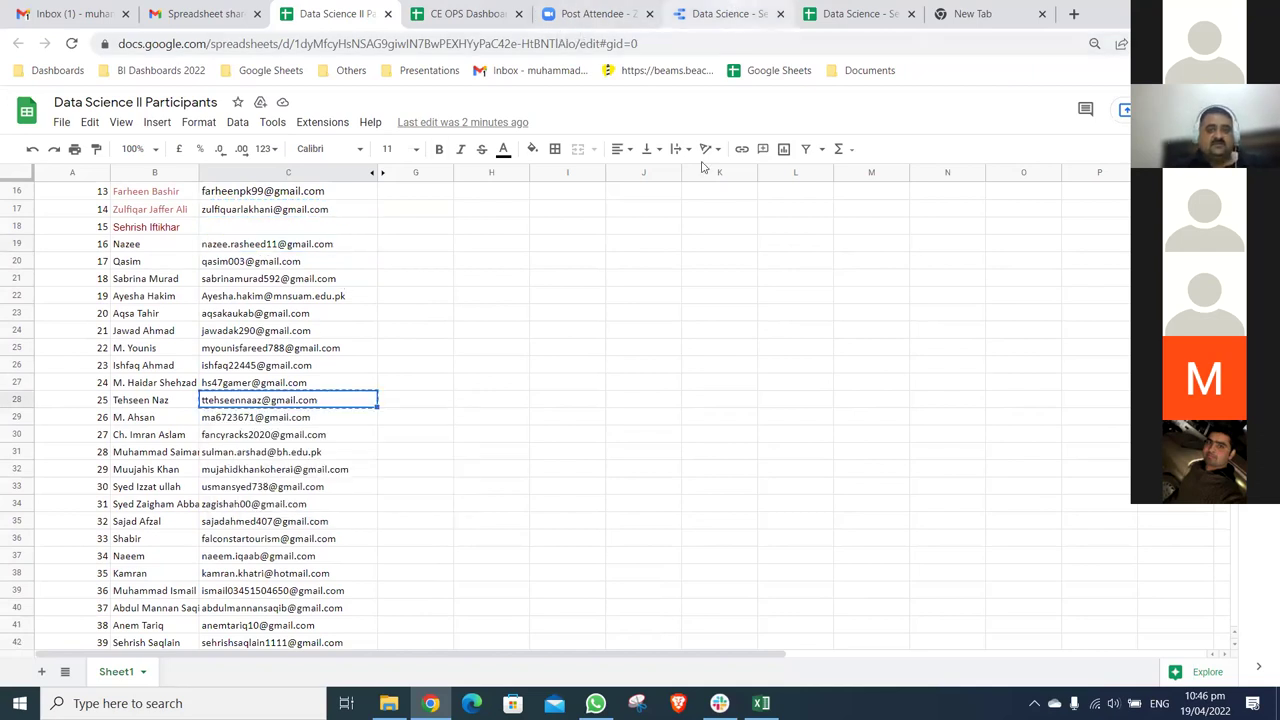
{"action": "key", "text": "ctrl+6"}
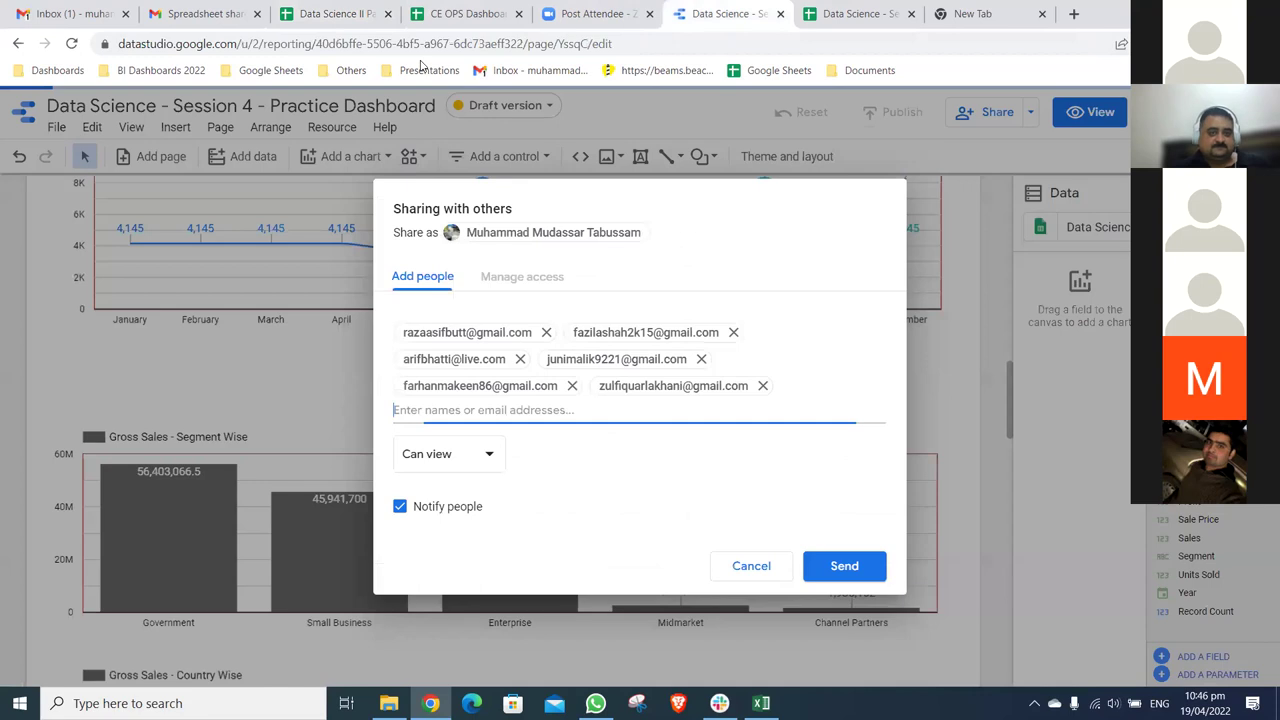
{"action": "key", "text": "ctrl+v"}
- Copy the email in cell C42 and move further down the participants' email column
{"action": "left_click", "coordinate": [340, 14]}
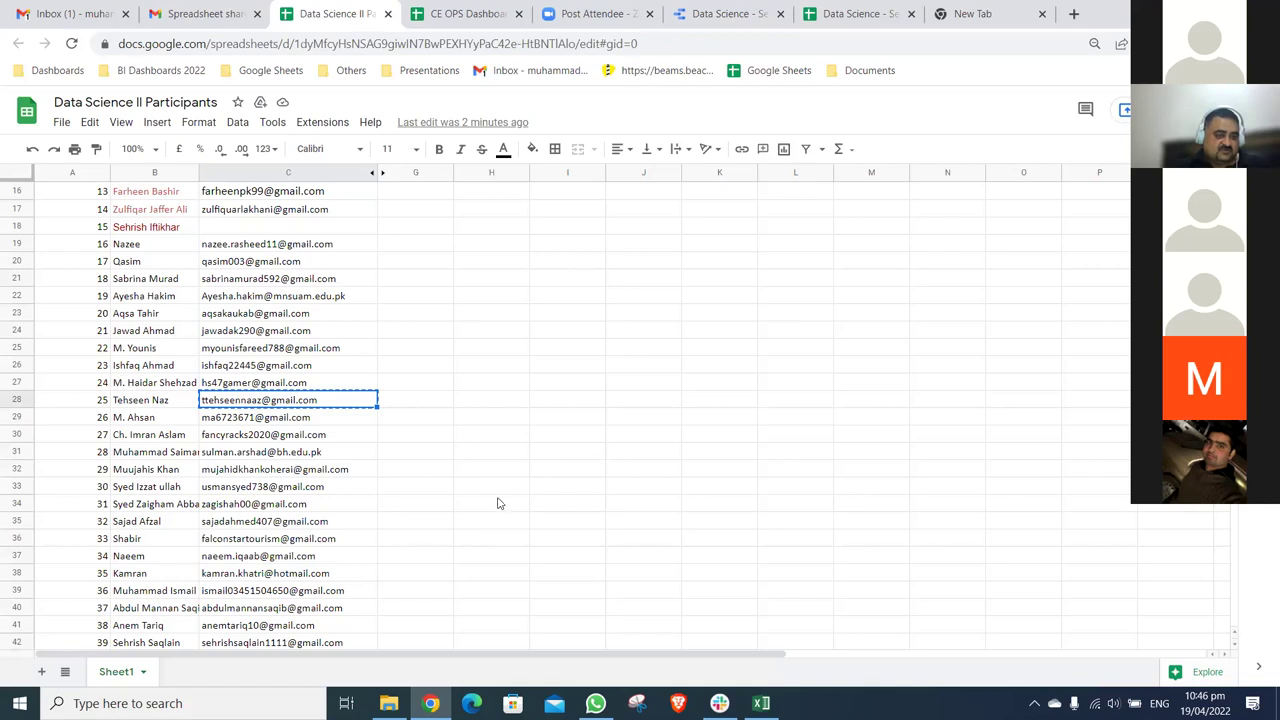
{"action": "scroll", "coordinate": [500, 503], "scroll_direction": "down", "scroll_amount": 2}
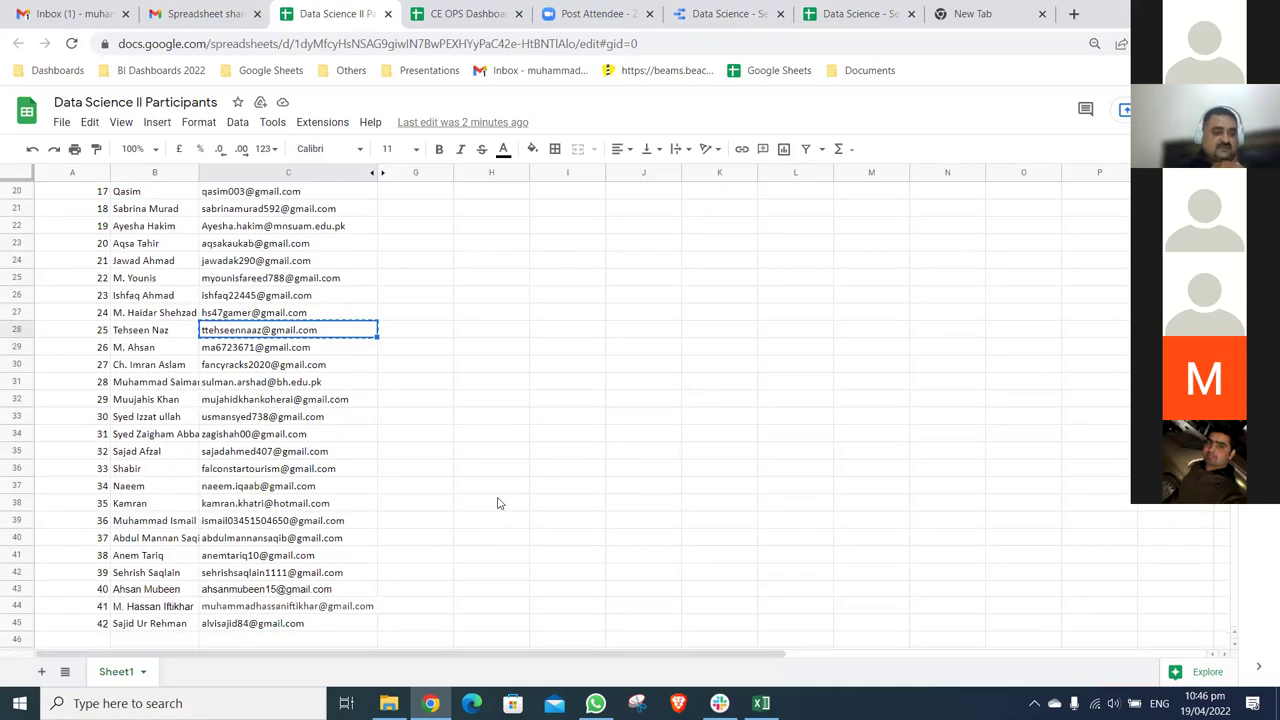
{"action": "scroll", "coordinate": [500, 503], "scroll_direction": "down", "scroll_amount": 1}
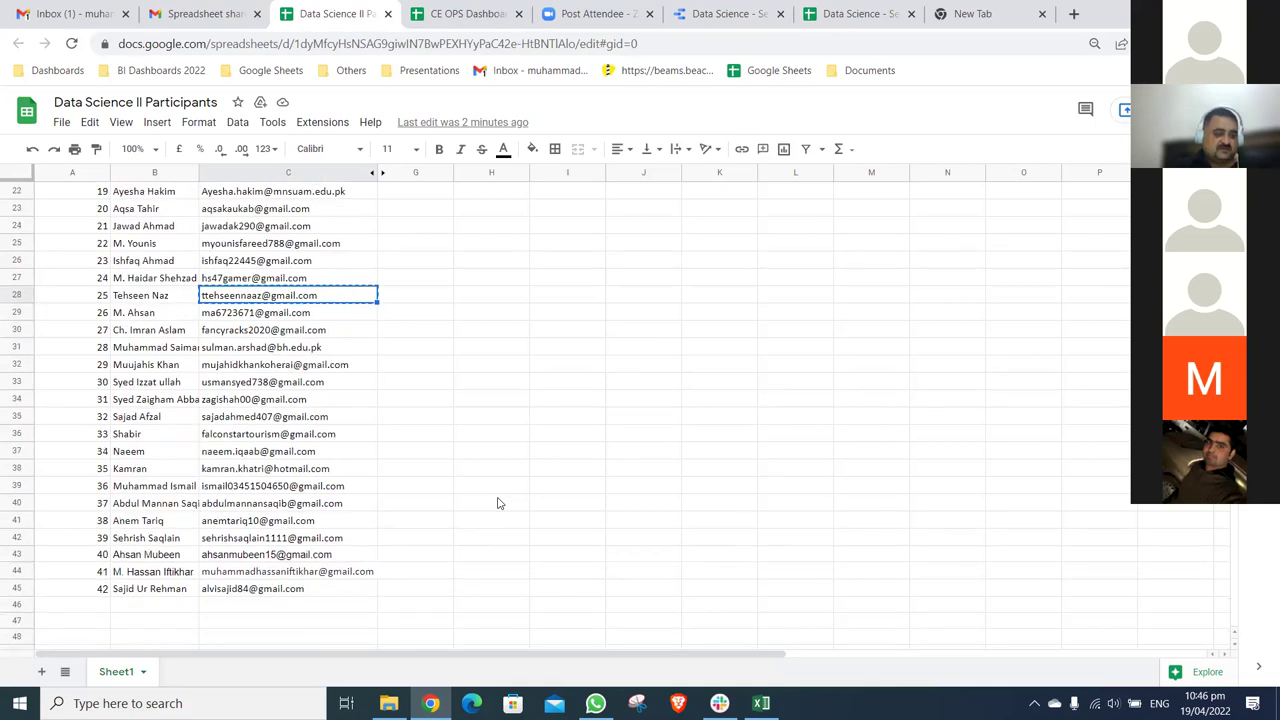
{"action": "left_click", "coordinate": [335, 541]}
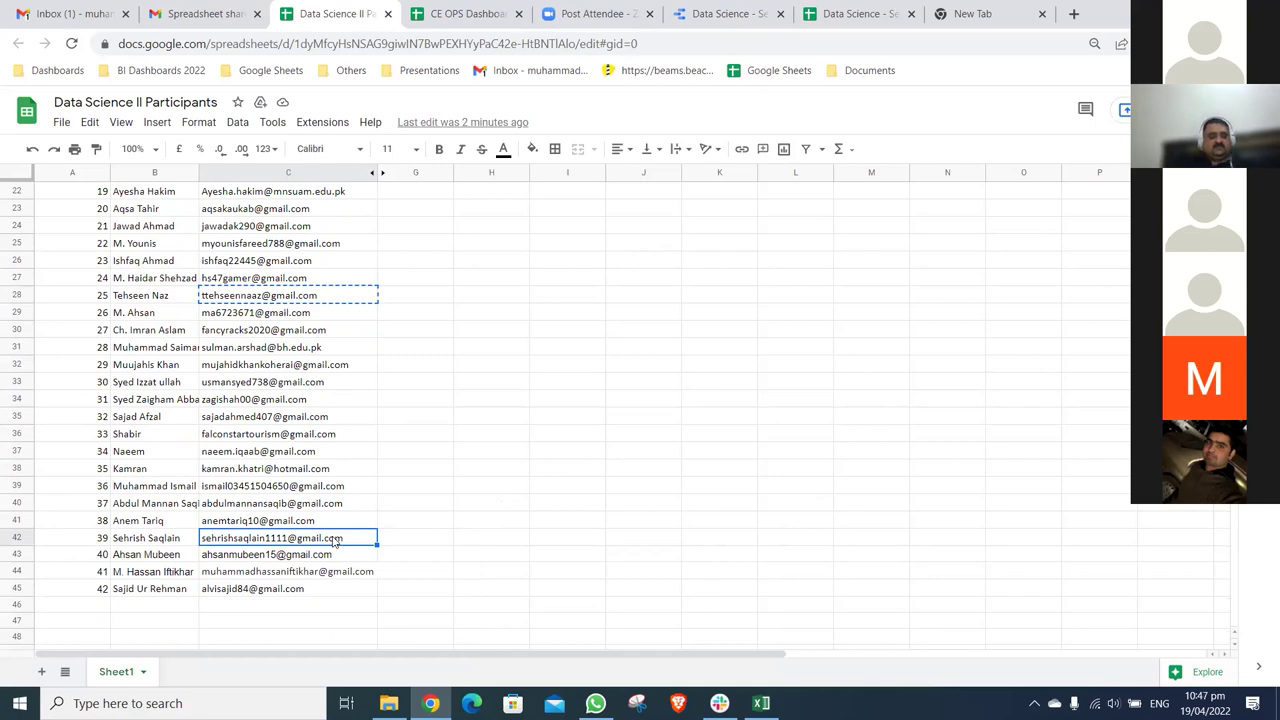
{"action": "key", "text": "ctrl+c"}
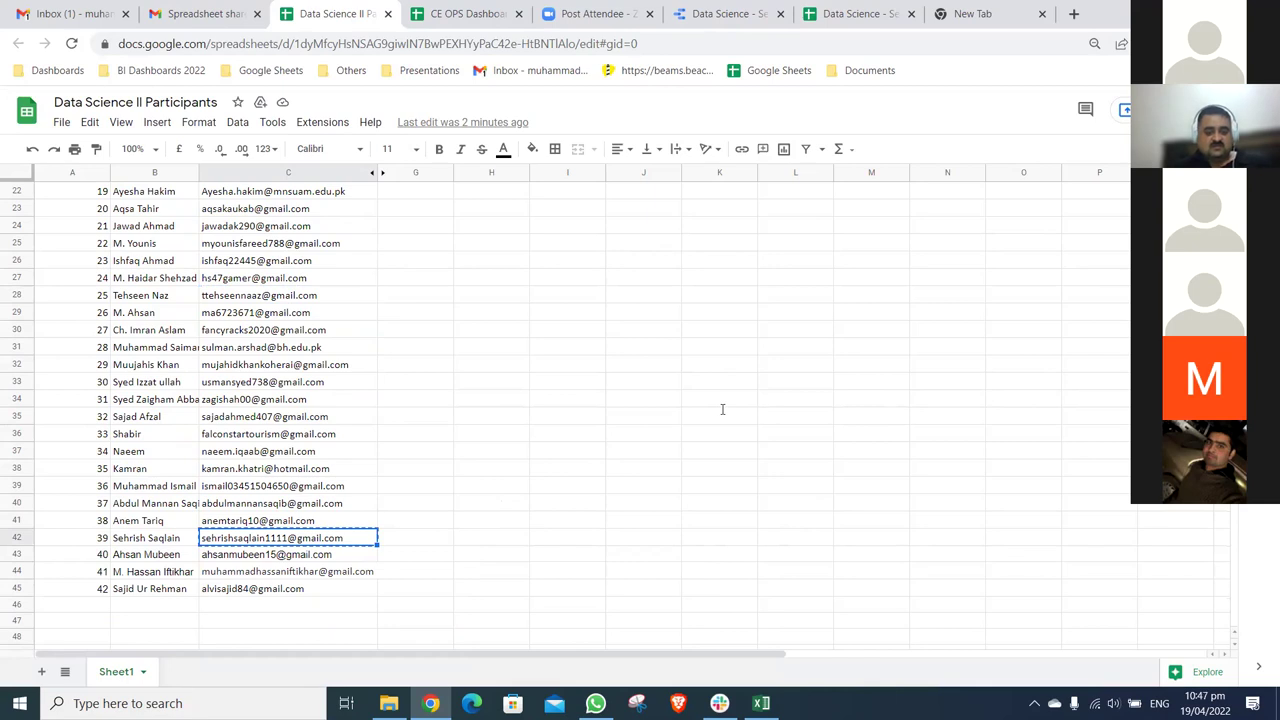
{"action": "left_click", "coordinate": [728, 13]}
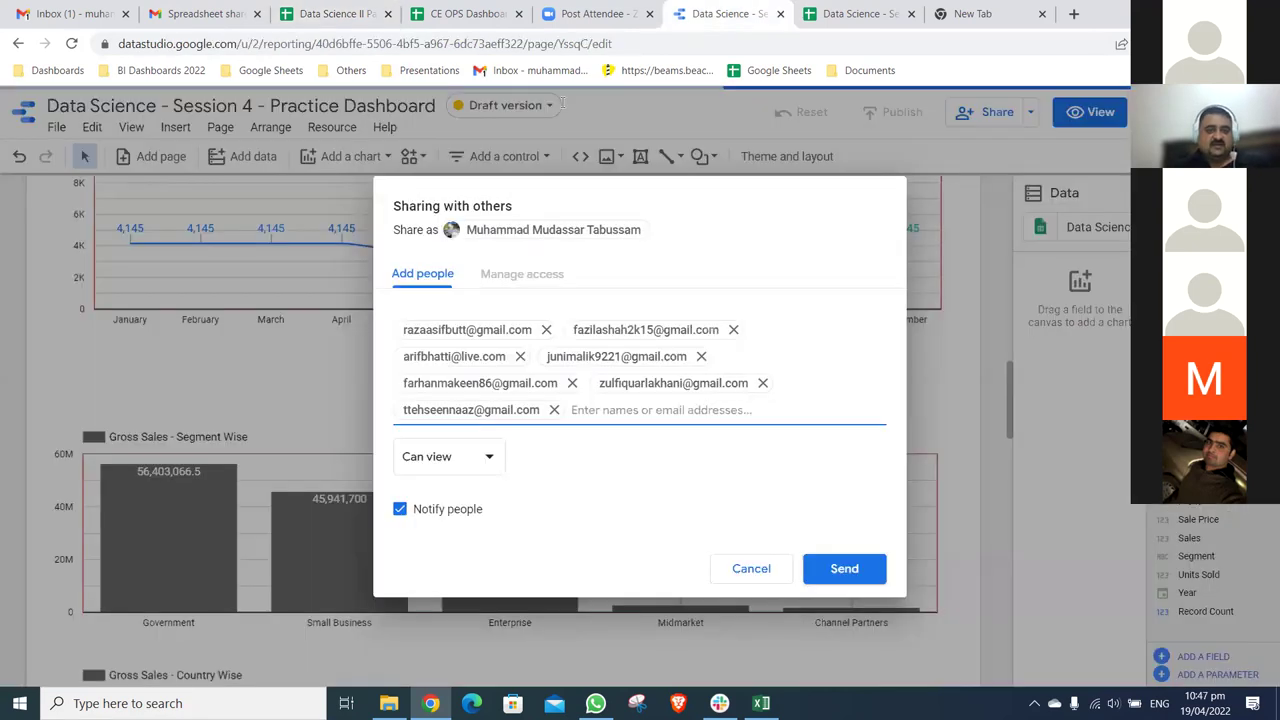
{"action": "left_click", "coordinate": [586, 24]}
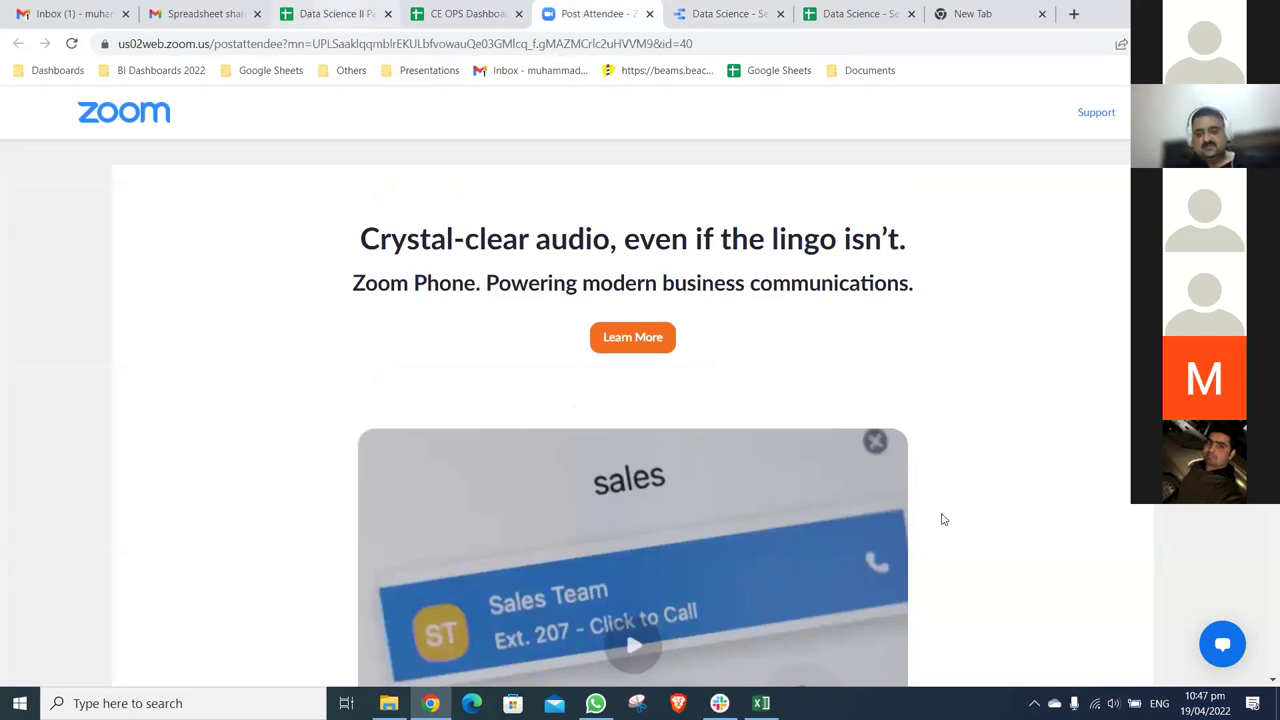
{"action": "key", "text": "ctrl+3"}
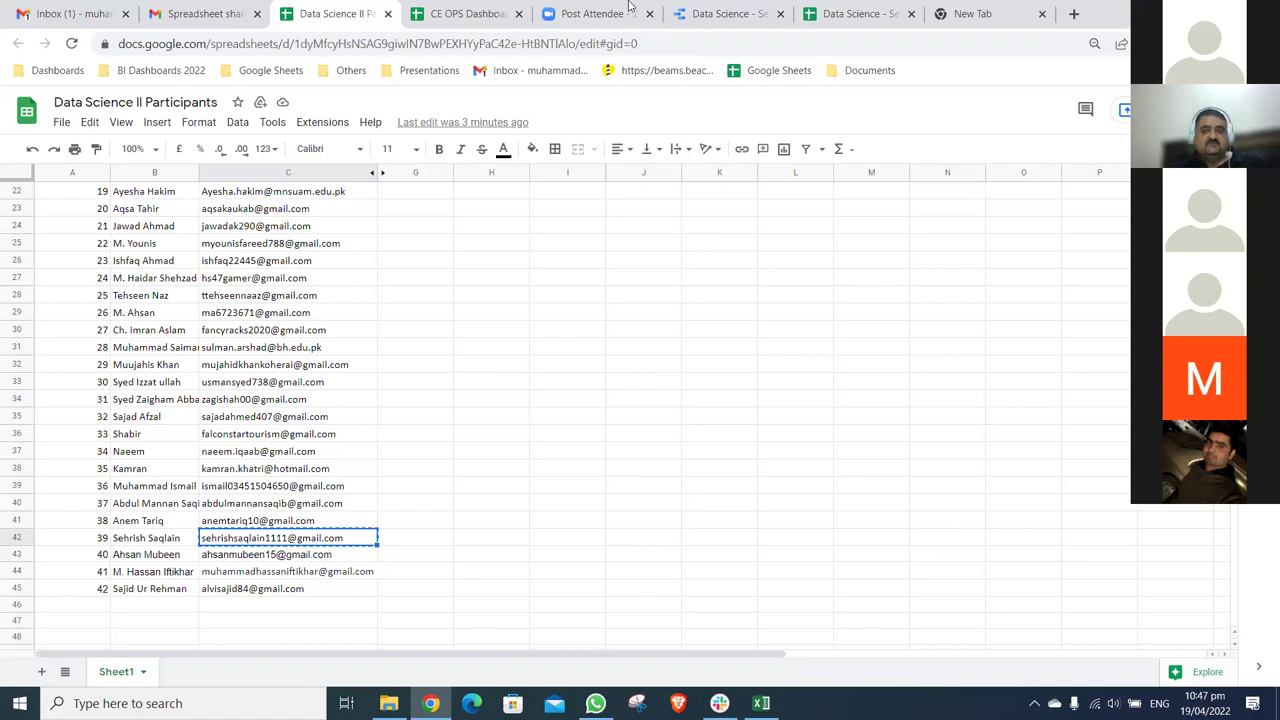
{"action": "key", "text": "Down"}
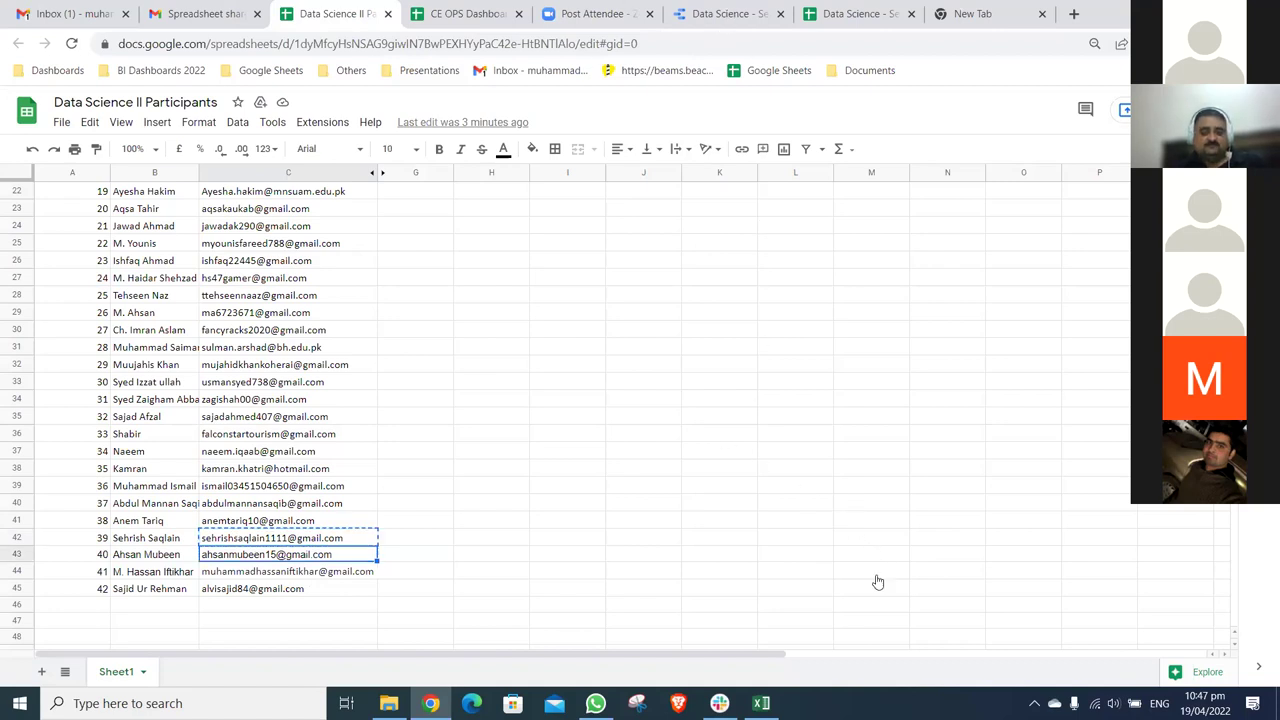
{"action": "key", "text": "Down"}
{"action": "key", "text": "Down"}
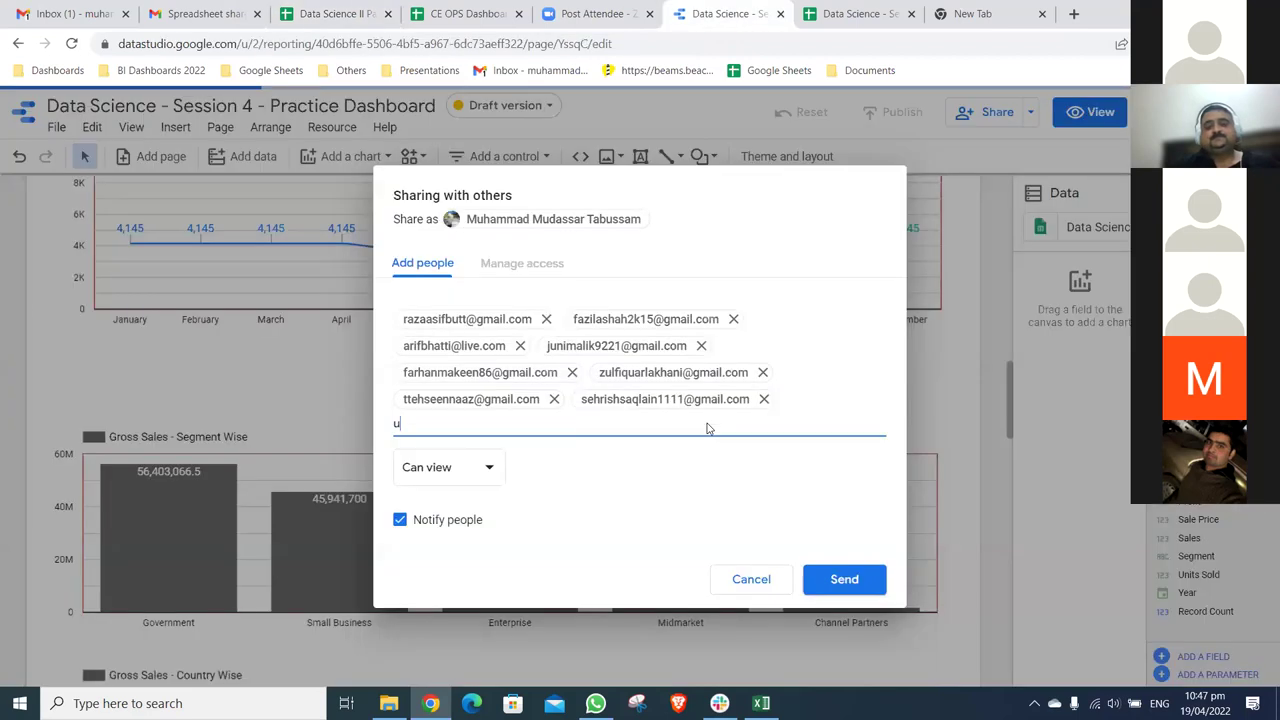
- Add recipients by typing a participant's email, picking a saved alumni contact, then typing another email
{"action": "key", "text": "ctrl+6"}
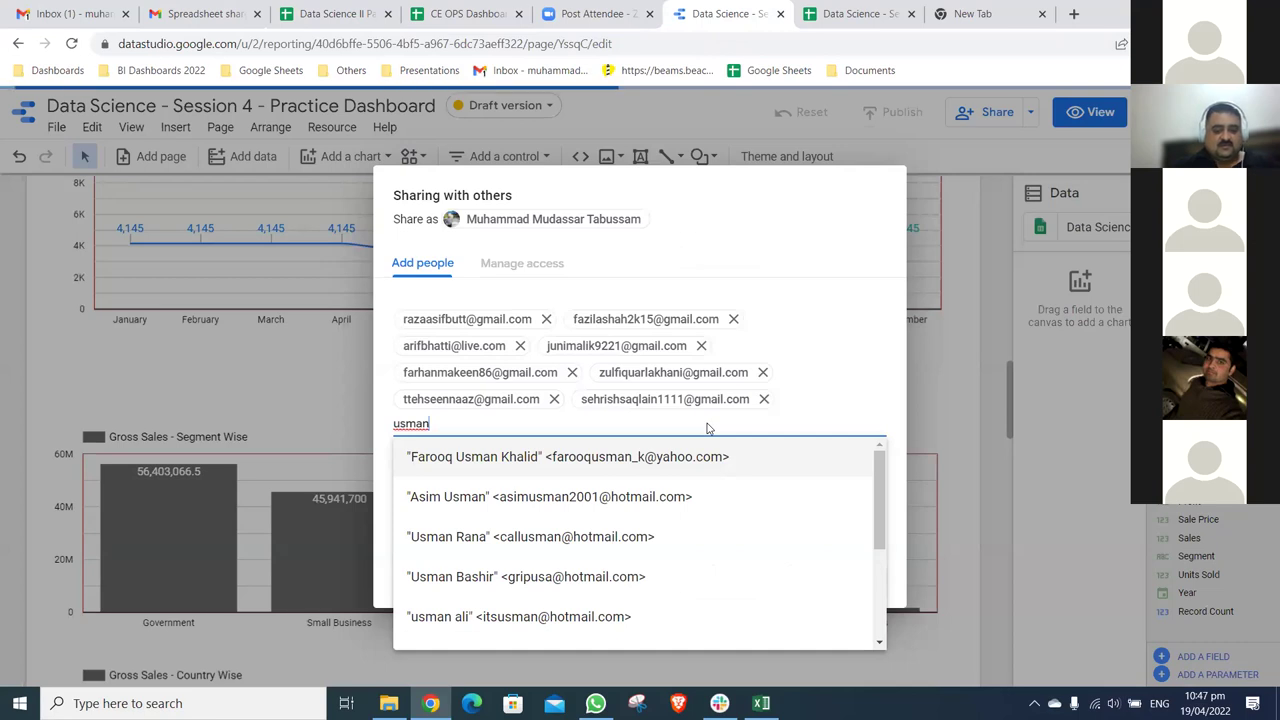
{"action": "key", "text": "BackSpace"}
{"action": "key", "text": "BackSpace"}
{"action": "key", "text": "BackSpace"}
{"action": "key", "text": "BackSpace"}
{"action": "key", "text": "BackSpace"}
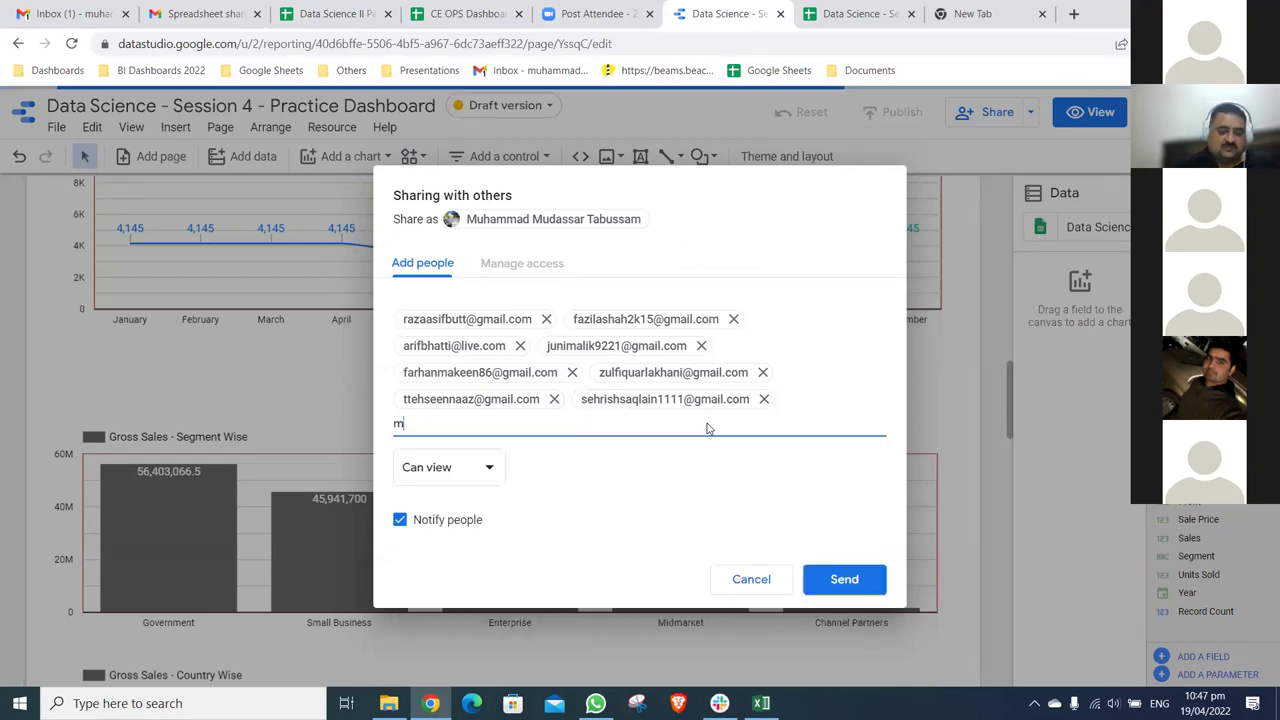
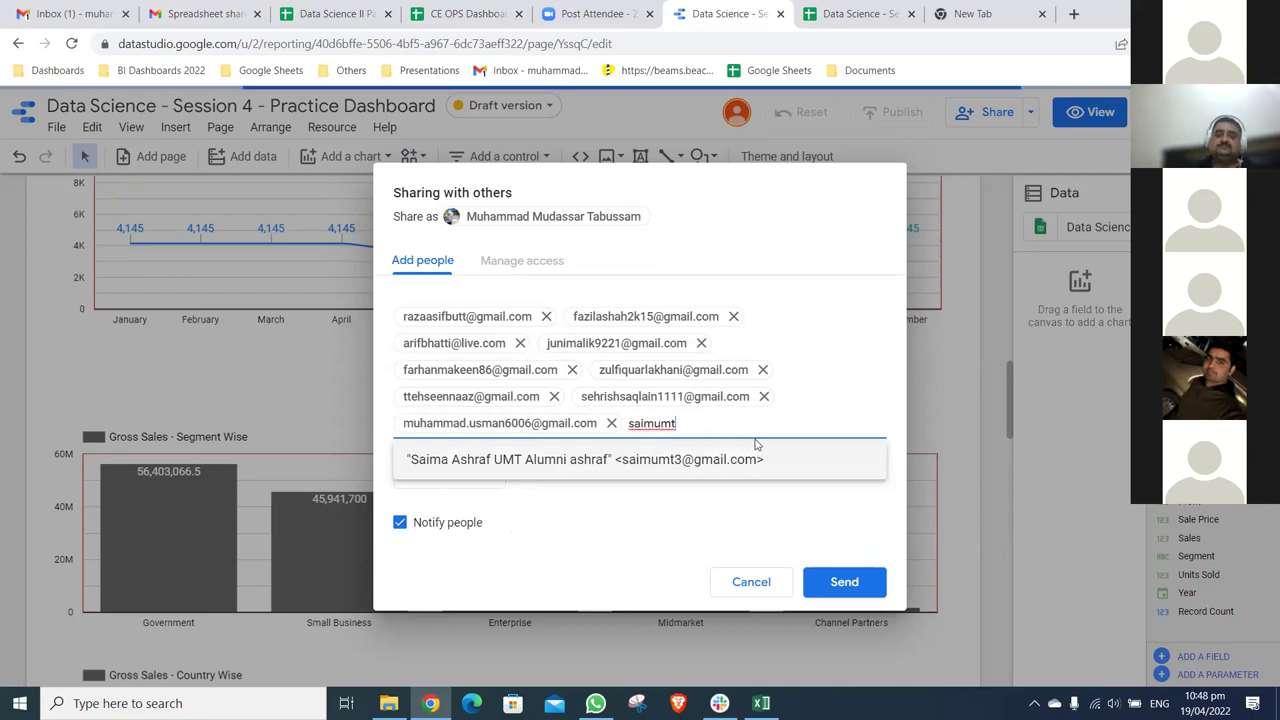
{"action": "left_click", "coordinate": [756, 446]}
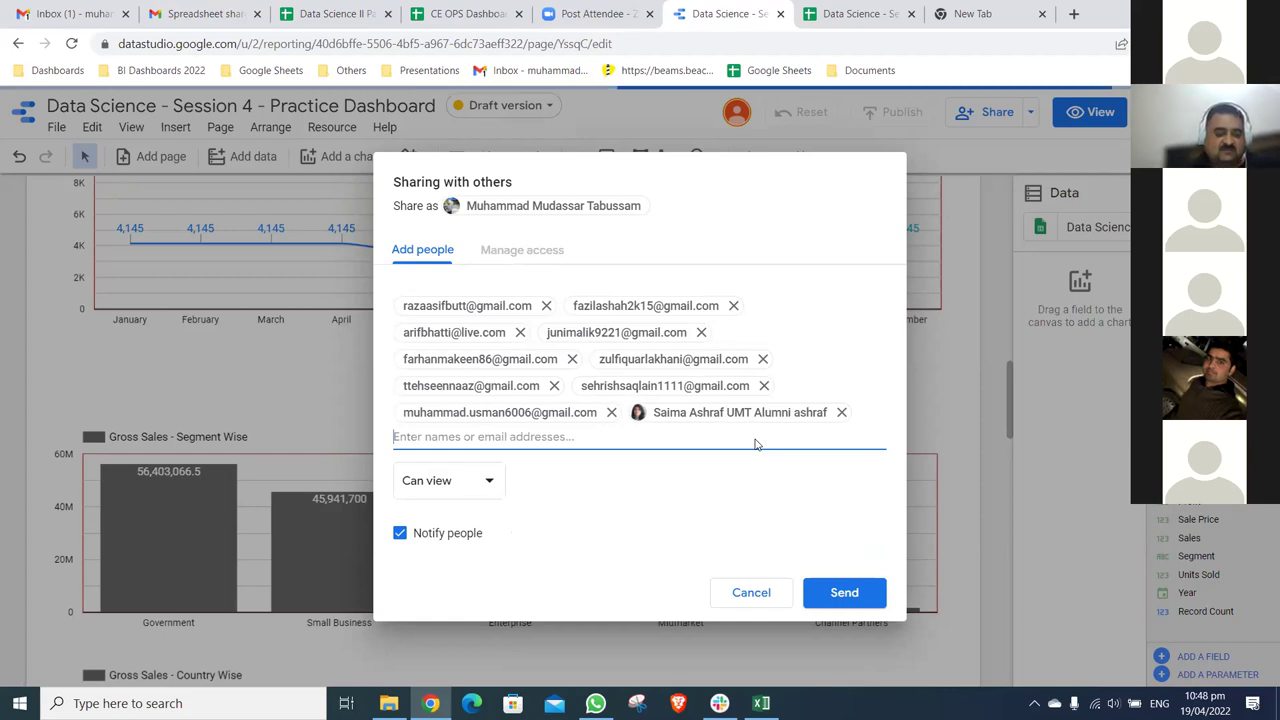
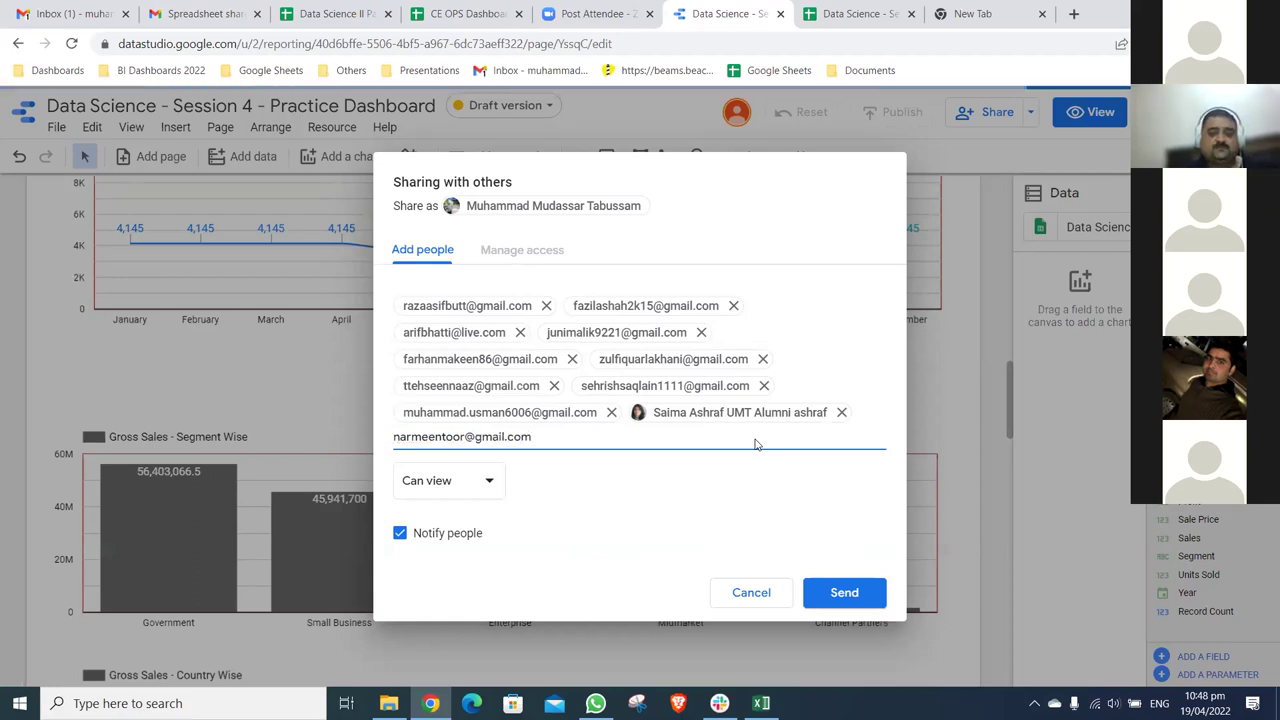
- Send the viewer invitations to all 11 recipients and scroll back to the top of the Sales Dashboard
{"action": "left_click", "coordinate": [846, 593]}
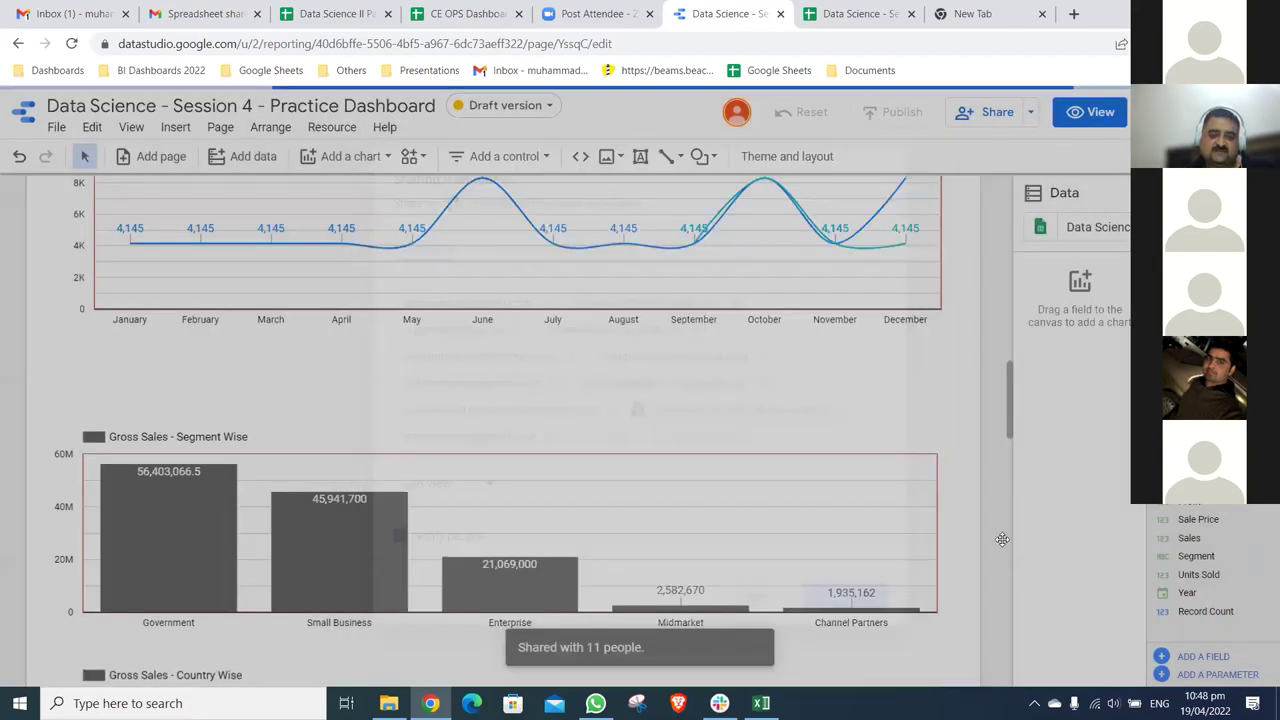
{"action": "scroll", "coordinate": [1004, 420], "scroll_direction": "down", "scroll_amount": 1}
{"action": "scroll", "coordinate": [1003, 172], "scroll_direction": "down", "scroll_amount": 3}
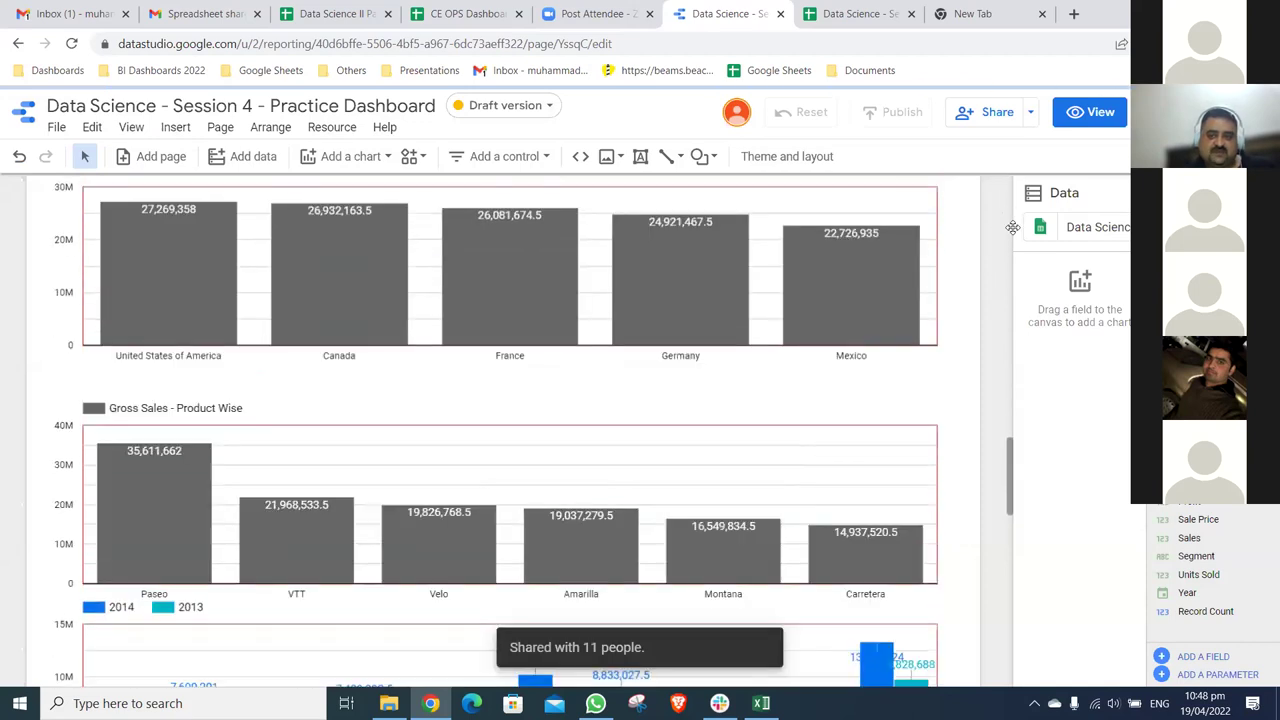
{"action": "scroll", "coordinate": [1012, 228], "scroll_direction": "down", "scroll_amount": 1}
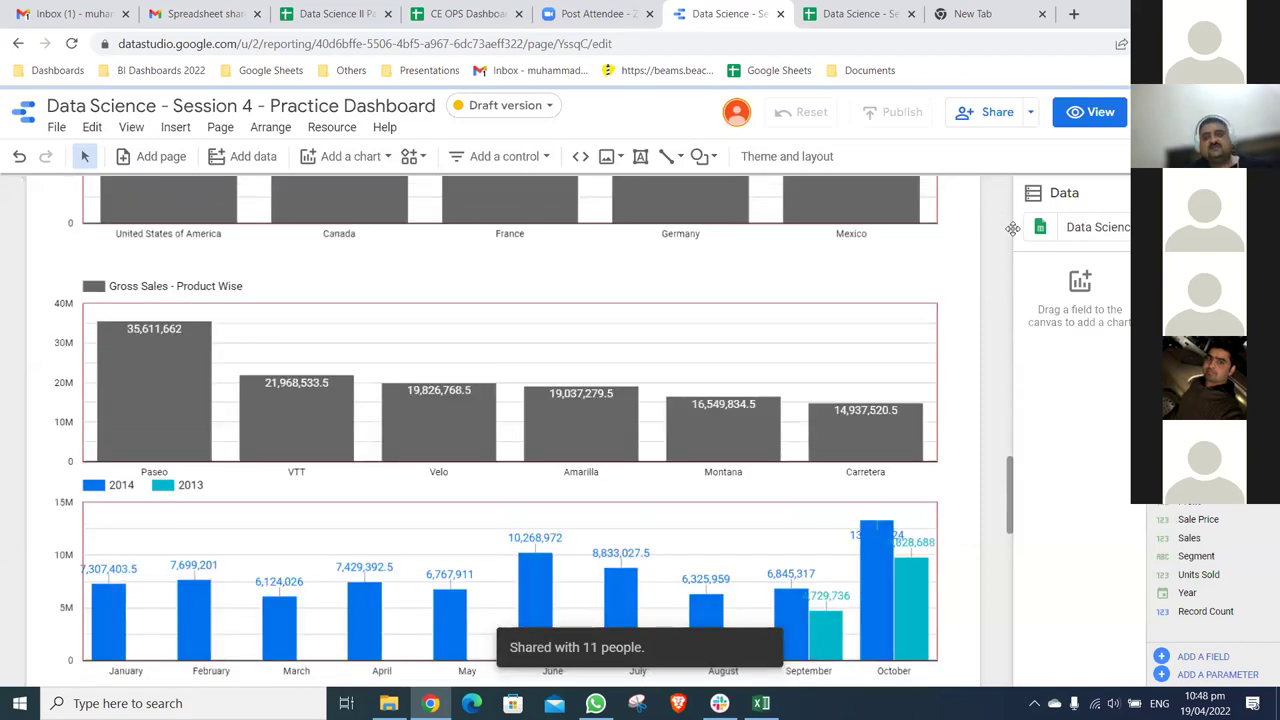
{"action": "scroll", "coordinate": [1012, 228], "scroll_direction": "up", "scroll_amount": 4}
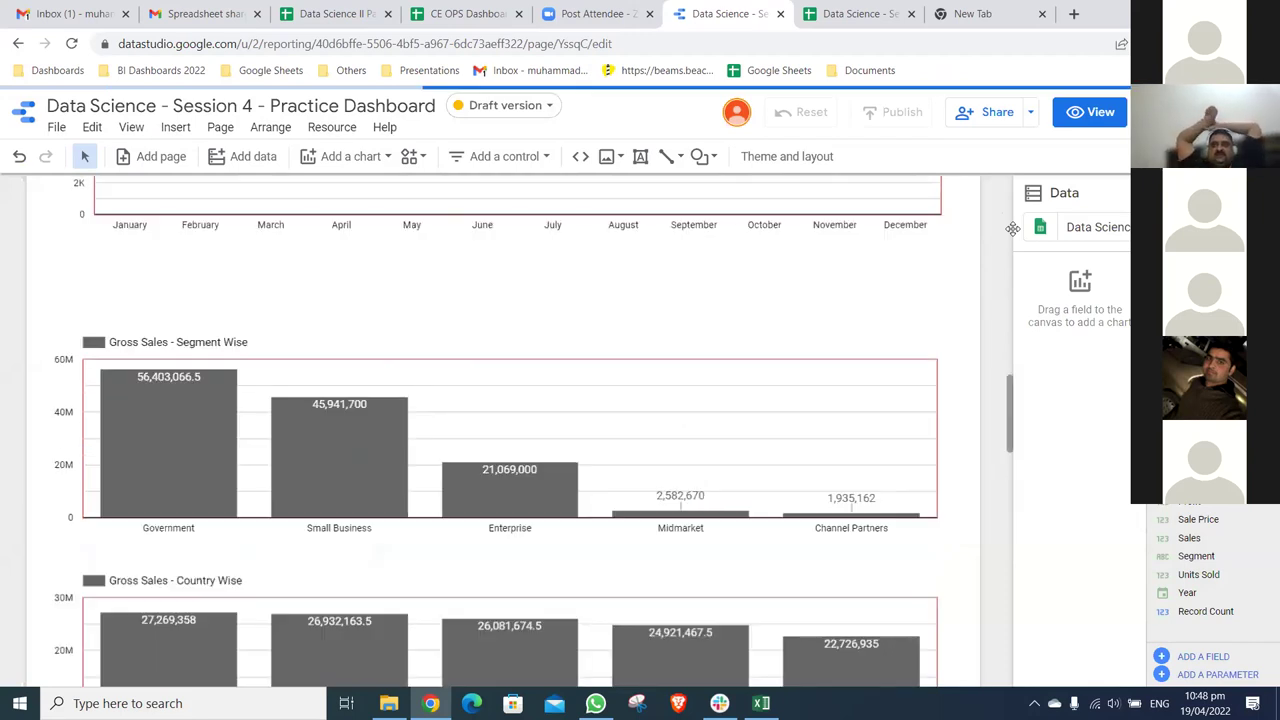
{"action": "scroll", "coordinate": [1012, 228], "scroll_direction": "up", "scroll_amount": 5}
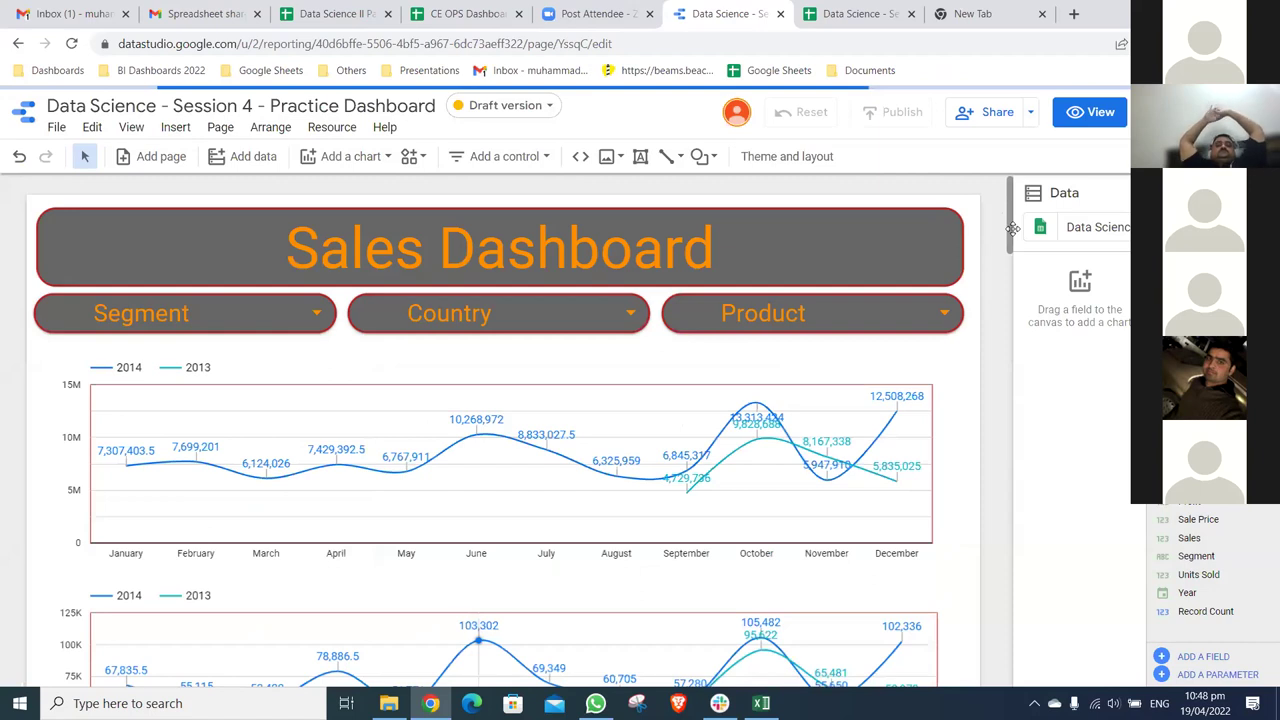
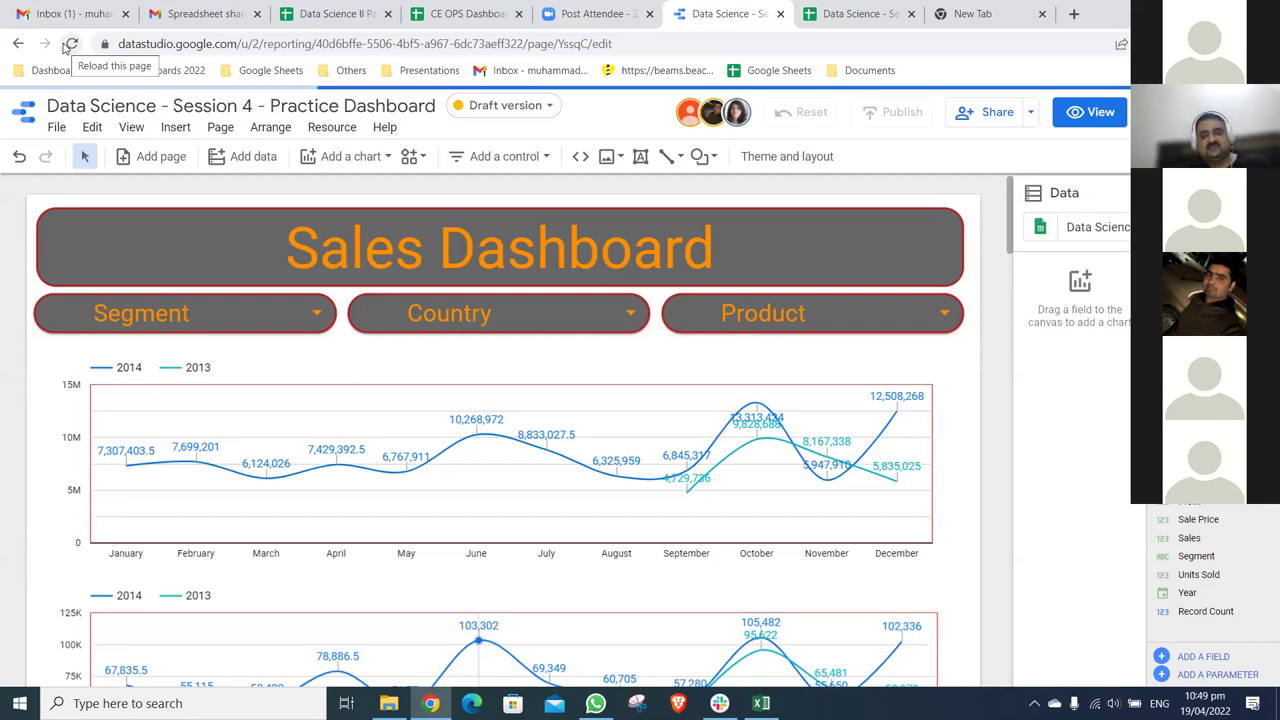
- Reload the Sales Dashboard page and switch the report to View mode
{"action": "left_click", "coordinate": [70, 44]}
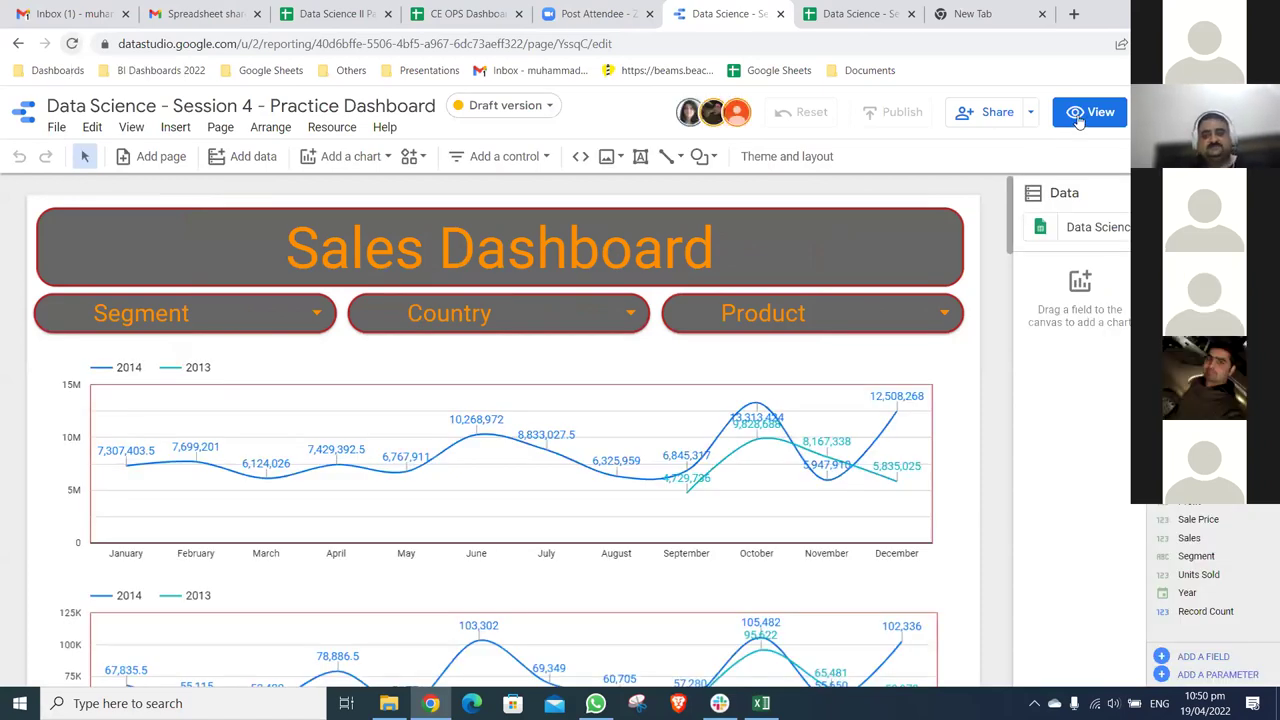
{"action": "left_click", "coordinate": [1078, 118]}
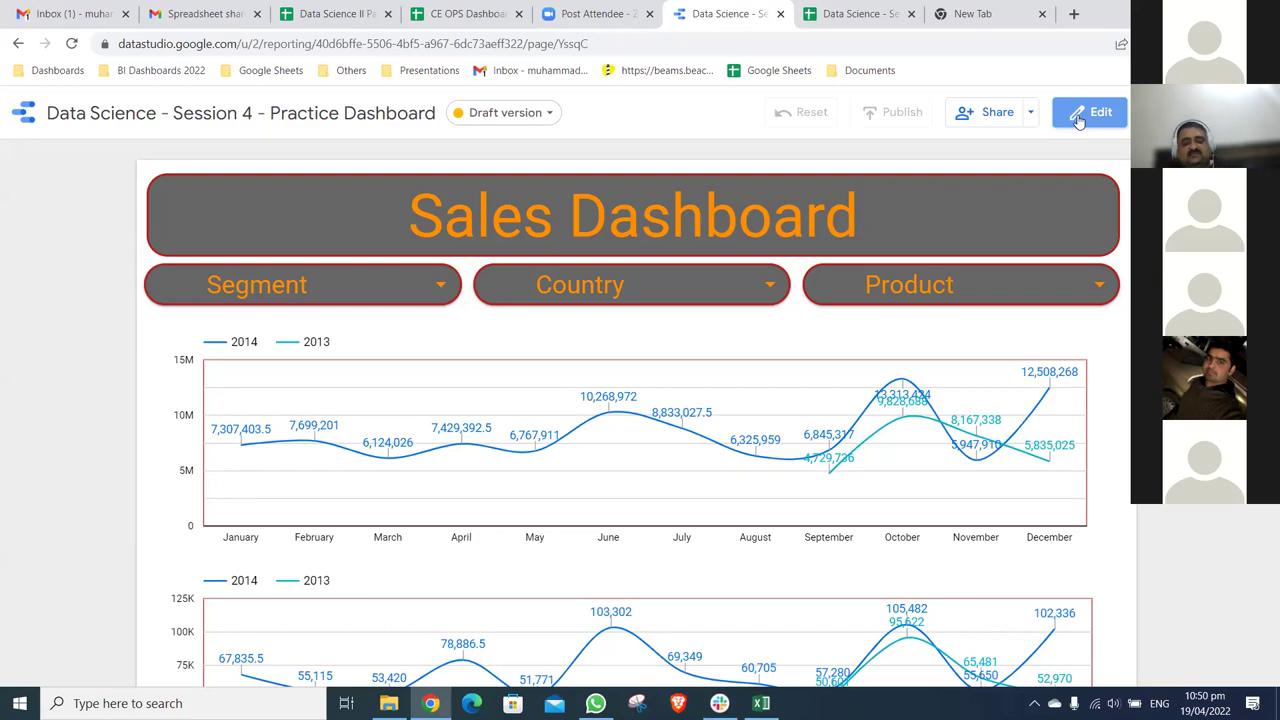
{"action": "left_click", "coordinate": [1089, 113]}
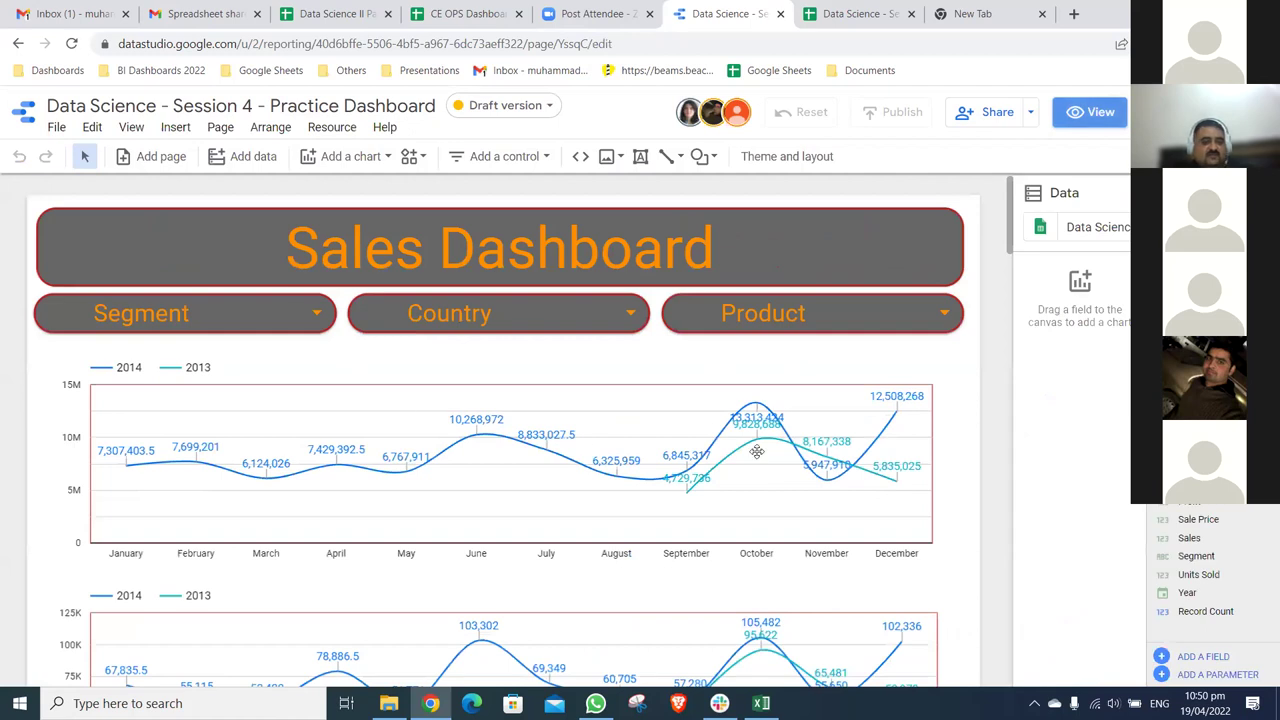
{"action": "left_click", "coordinate": [955, 370]}
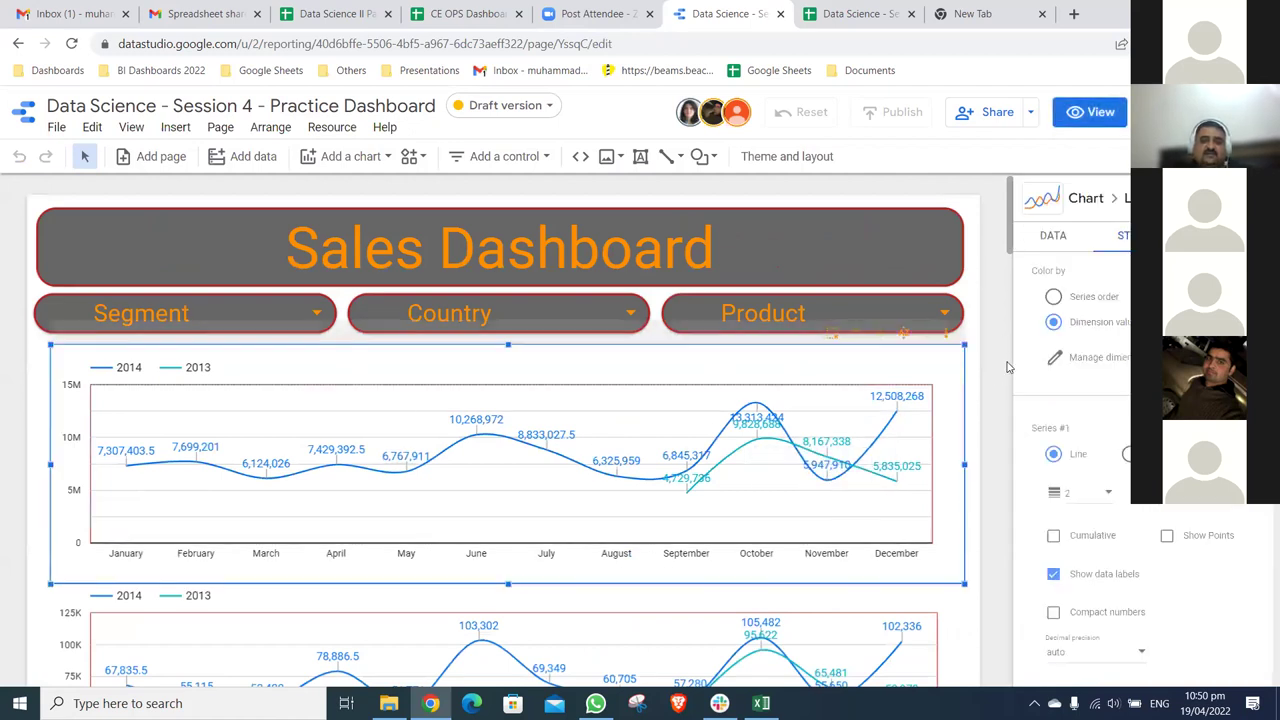
{"action": "left_click", "coordinate": [997, 414]}
{"action": "left_click", "coordinate": [968, 372]}
{"action": "scroll", "coordinate": [950, 434], "scroll_direction": "down", "scroll_amount": 1}
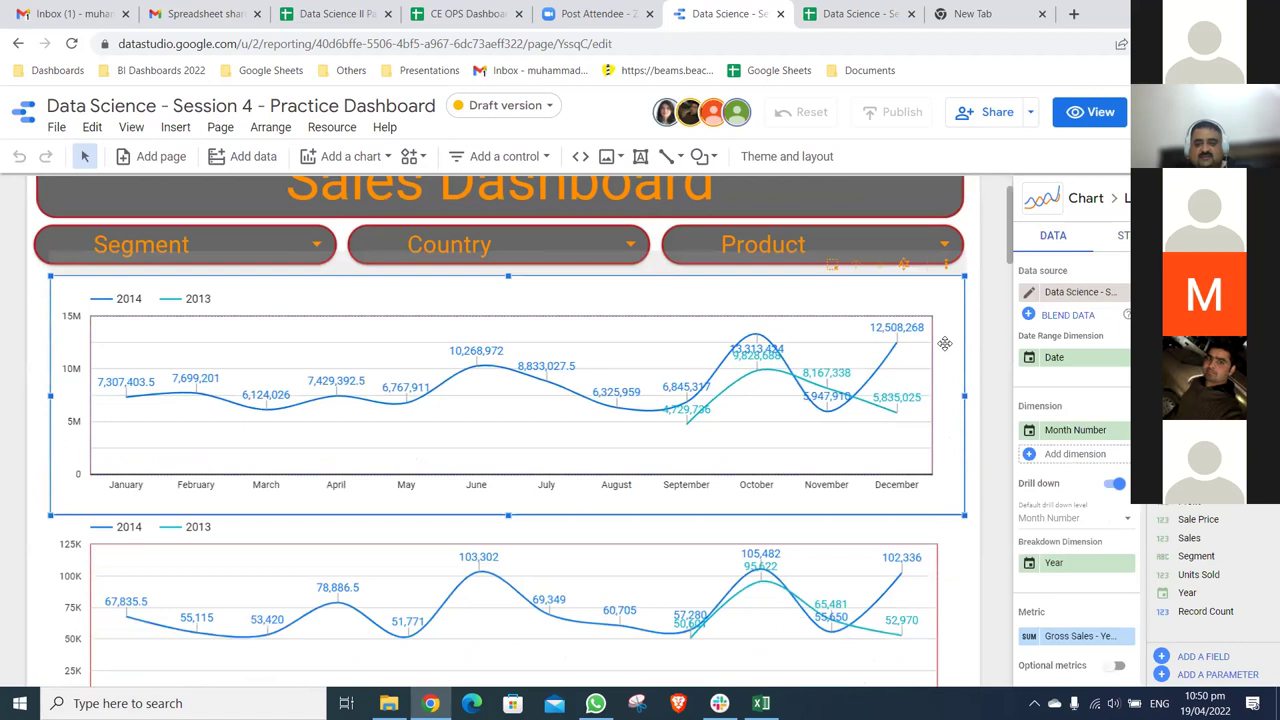
{"action": "scroll", "coordinate": [1050, 536], "scroll_direction": "down", "scroll_amount": 1}
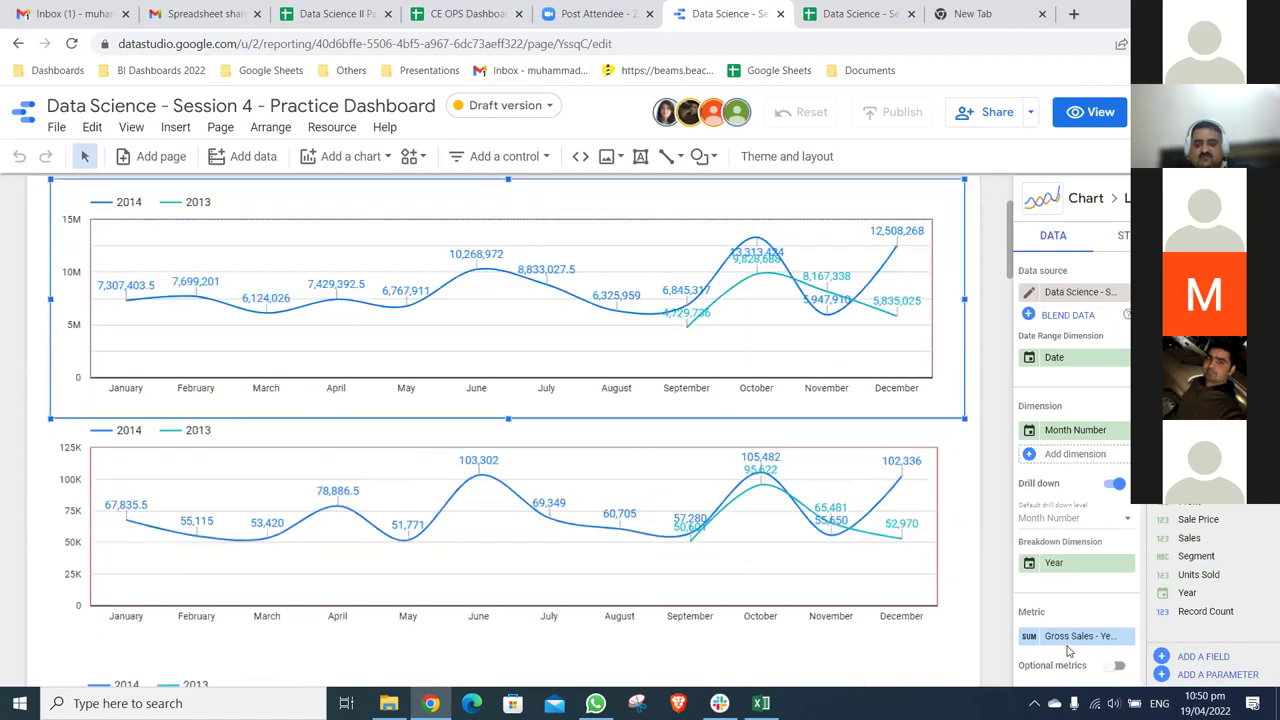
{"action": "left_click", "coordinate": [962, 552]}
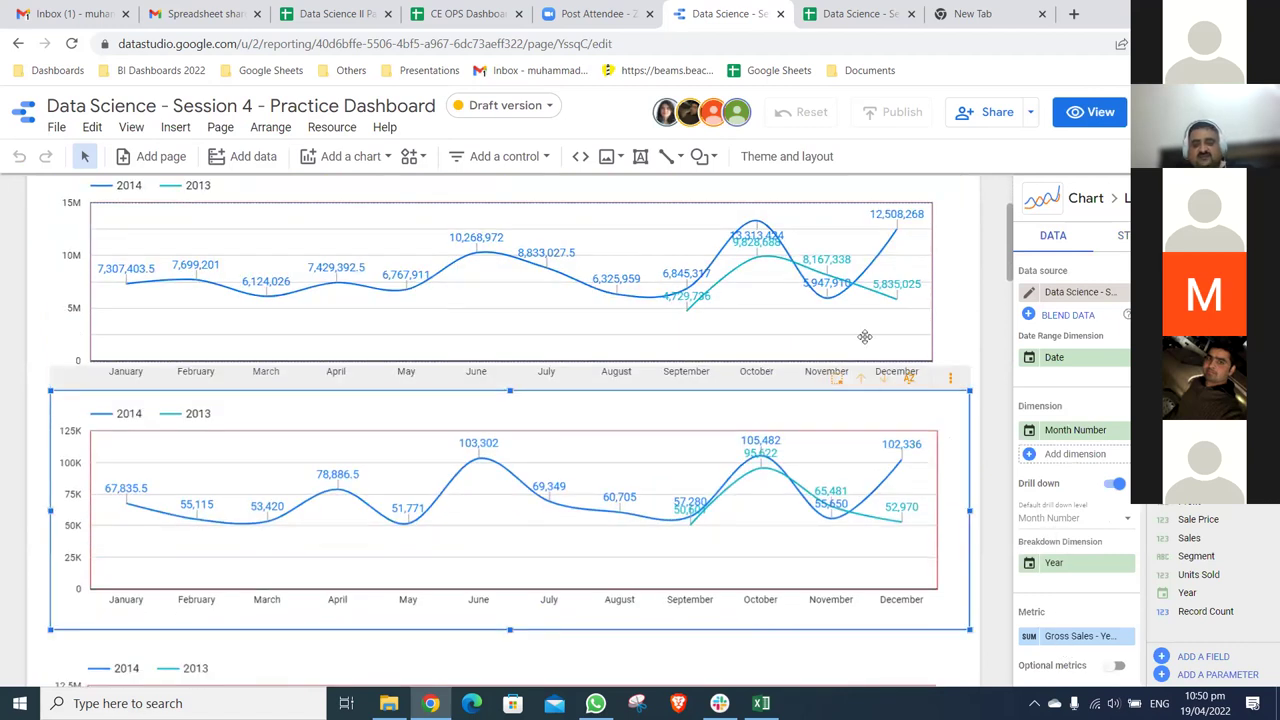
{"action": "scroll", "coordinate": [982, 552], "scroll_direction": "down", "scroll_amount": 3}
{"action": "left_click", "coordinate": [982, 552]}
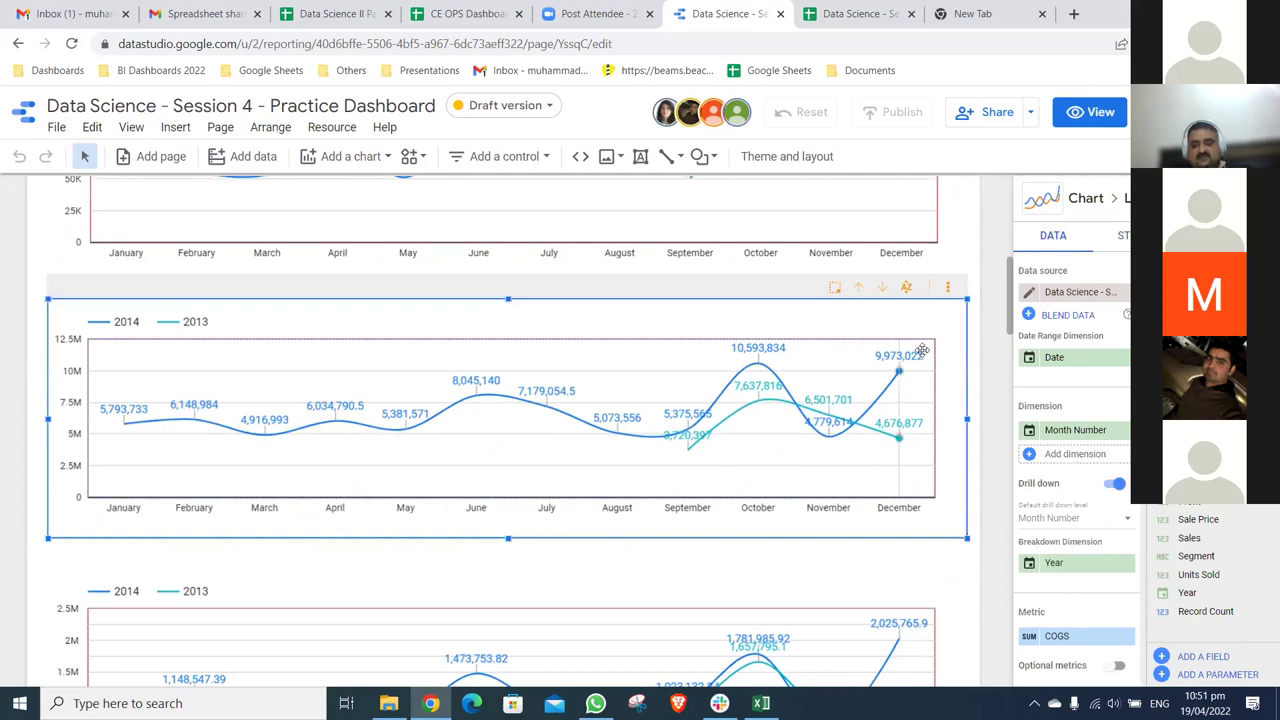
{"action": "scroll", "coordinate": [985, 566], "scroll_direction": "down", "scroll_amount": 2}
{"action": "left_click", "coordinate": [985, 566]}
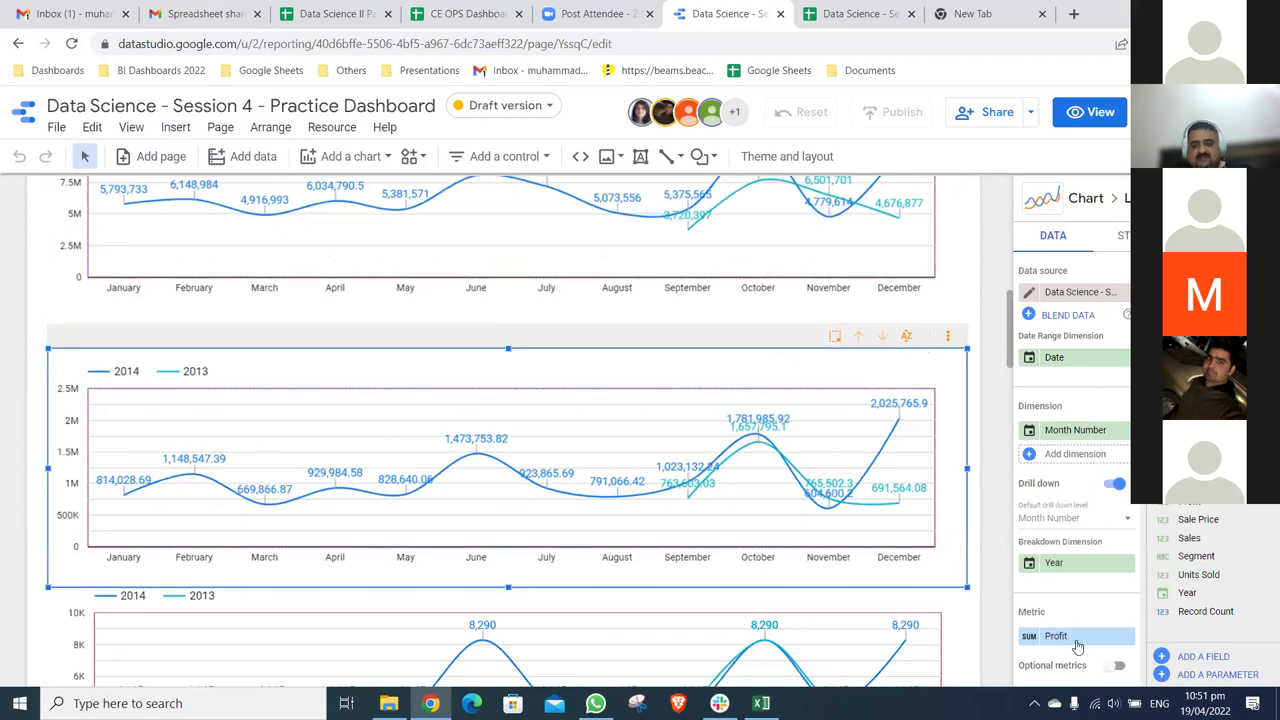
{"action": "scroll", "coordinate": [942, 588], "scroll_direction": "down", "scroll_amount": 1}
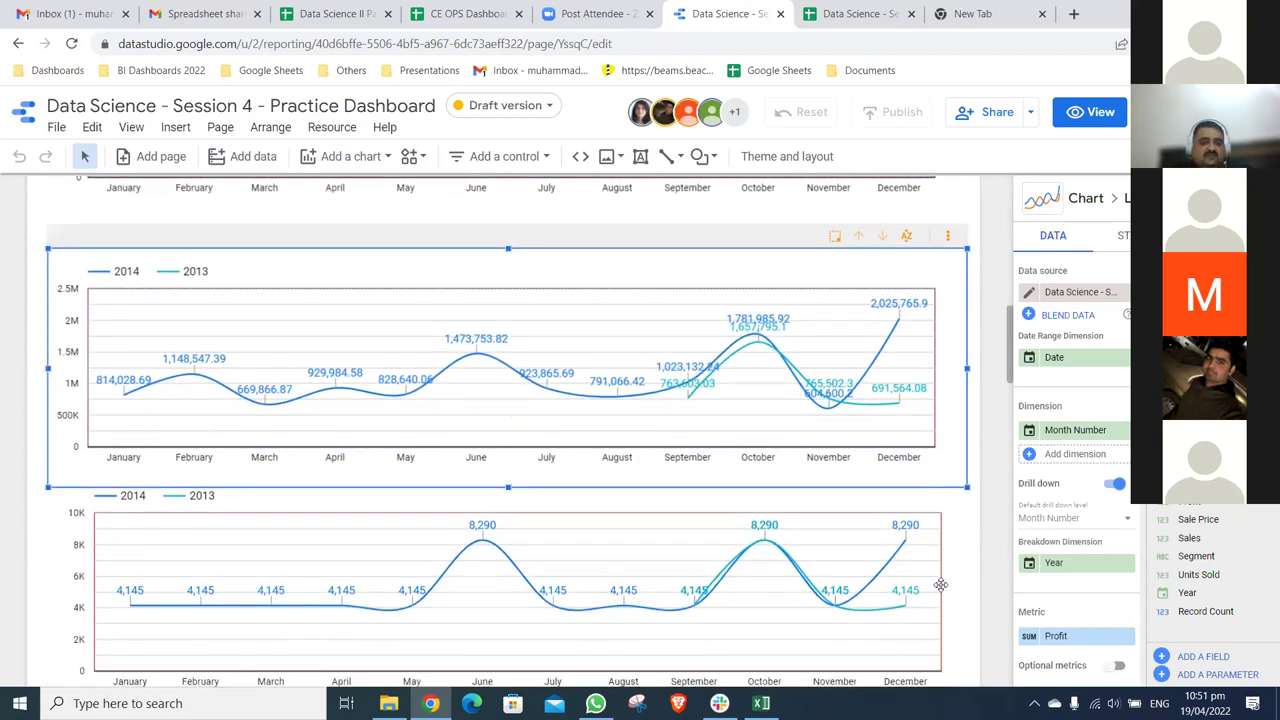
{"action": "left_click", "coordinate": [940, 584]}
{"action": "scroll", "coordinate": [940, 584], "scroll_direction": "down", "scroll_amount": 2}
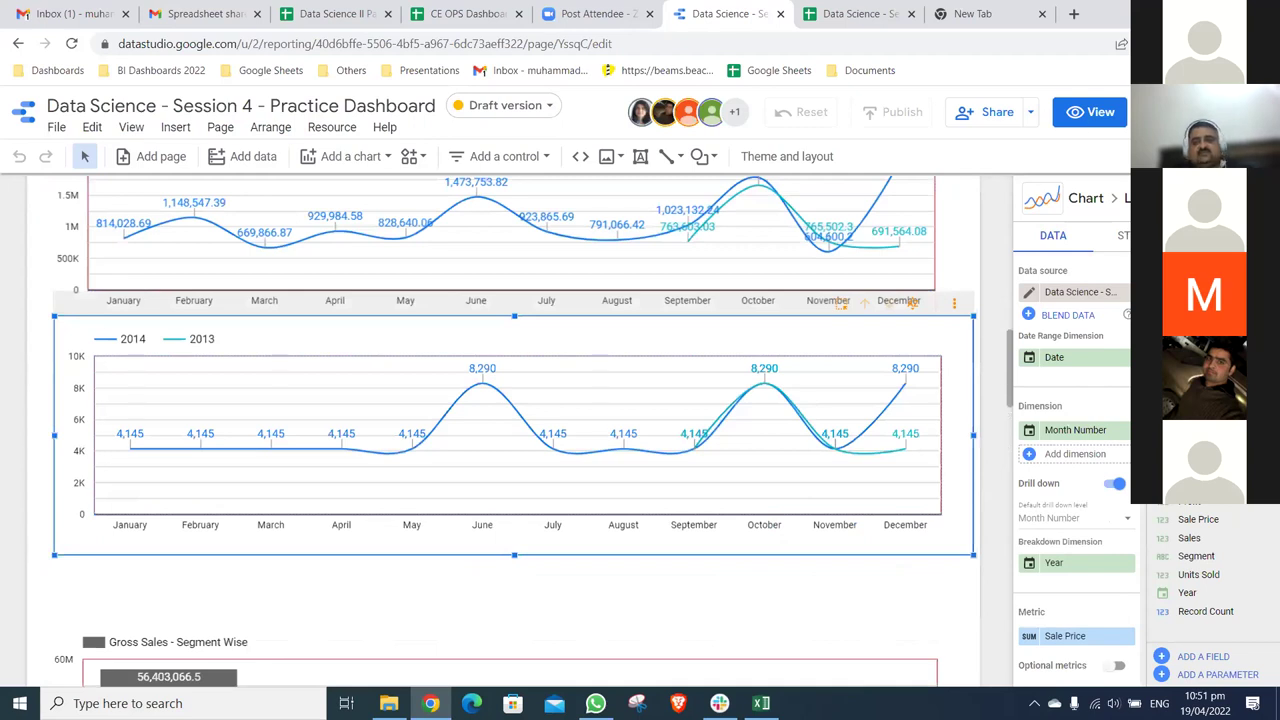
{"action": "scroll", "coordinate": [514, 430], "scroll_direction": "down", "scroll_amount": 2}
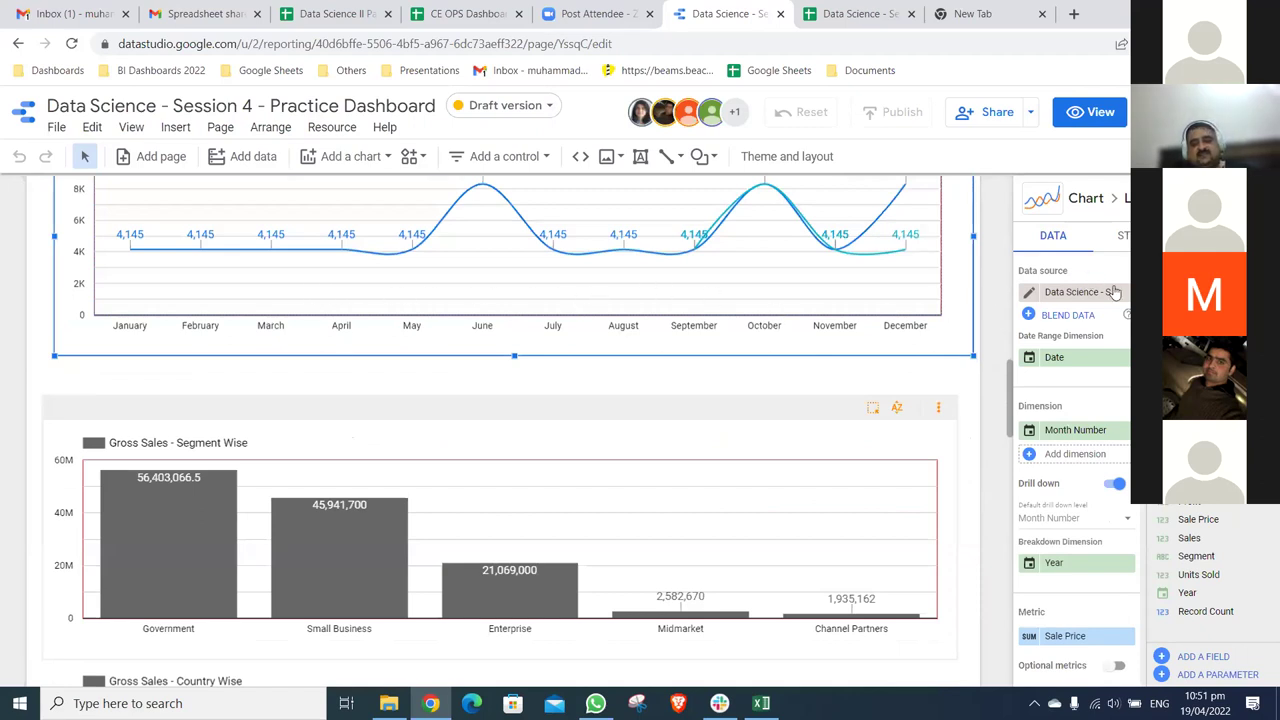
{"action": "key", "text": "ctrl+shift+e"}
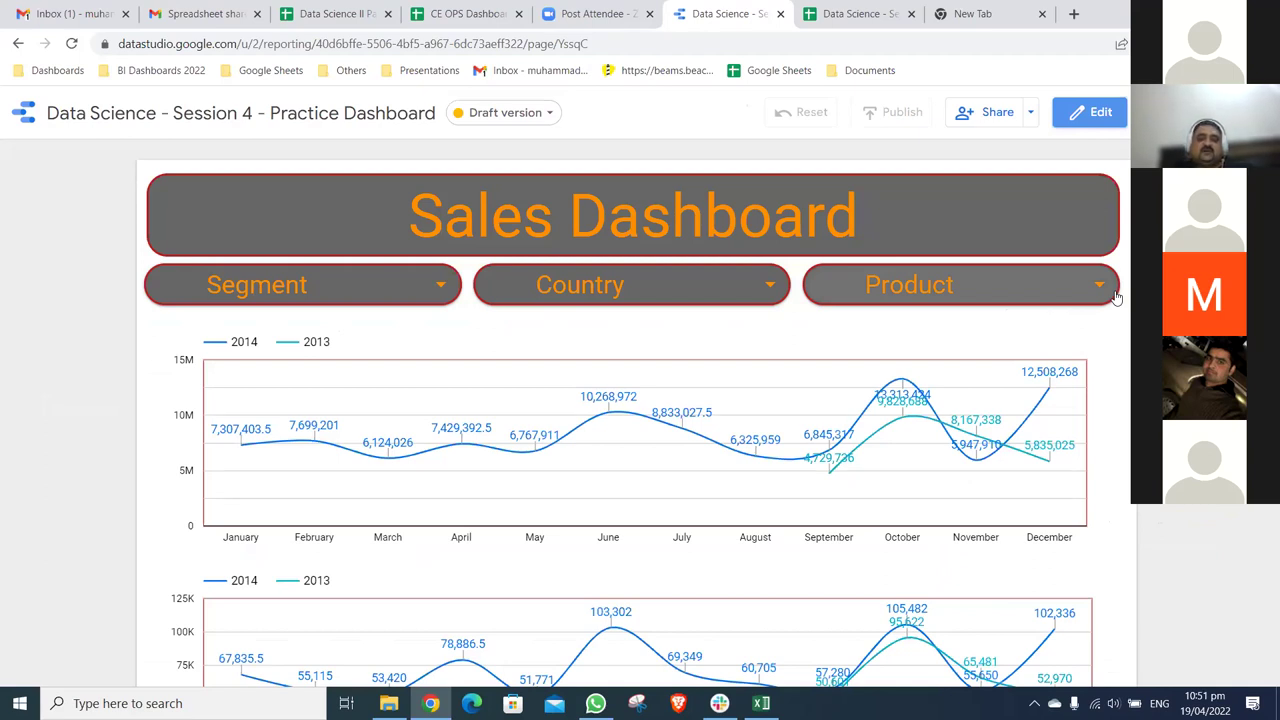
- Set the Product dropdown to only Paseo and scroll through the updated 2014-vs-2013 charts
{"action": "left_click", "coordinate": [960, 288]}
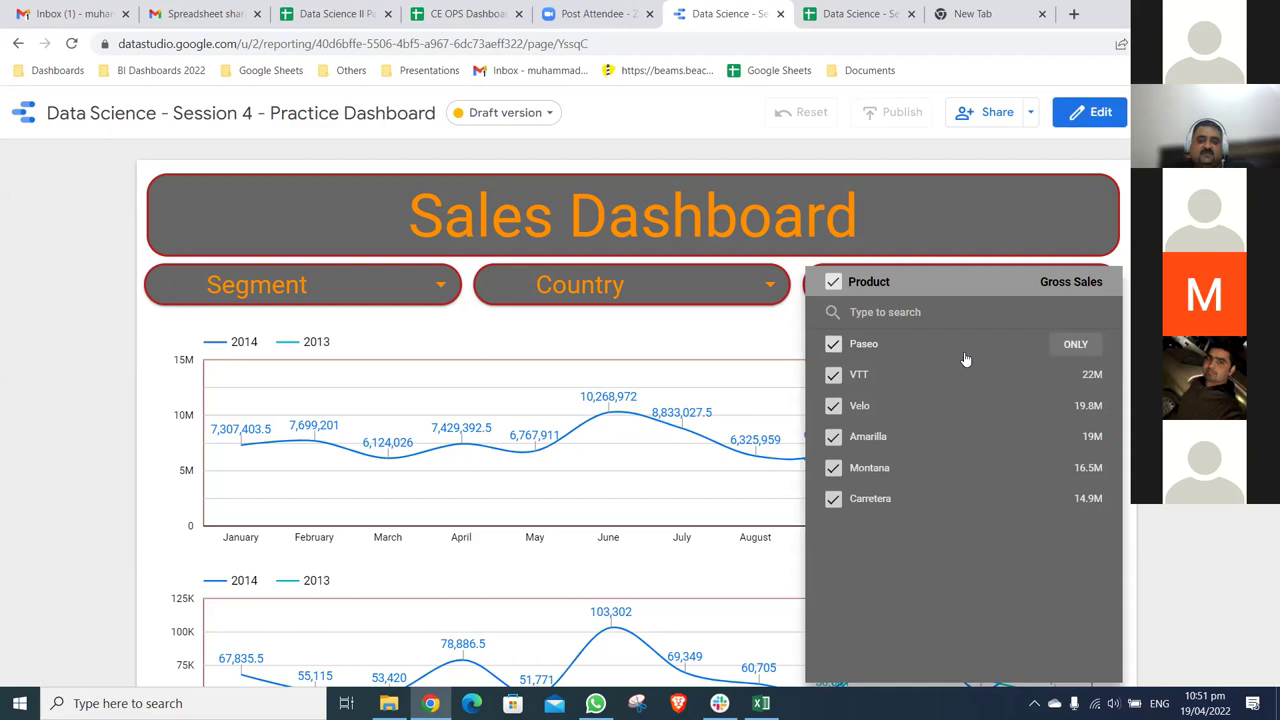
{"action": "left_click", "coordinate": [1075, 344]}
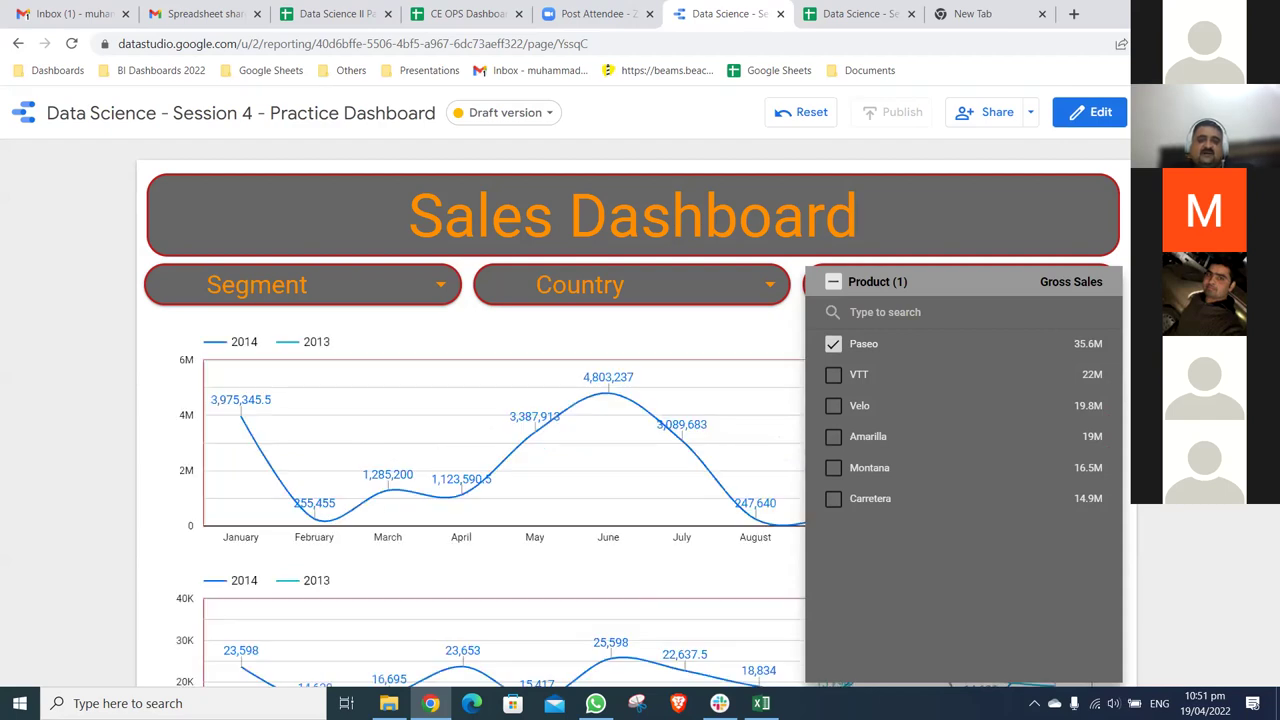
{"action": "key", "text": "Escape"}
{"action": "scroll", "coordinate": [633, 413], "scroll_direction": "down", "scroll_amount": 1}
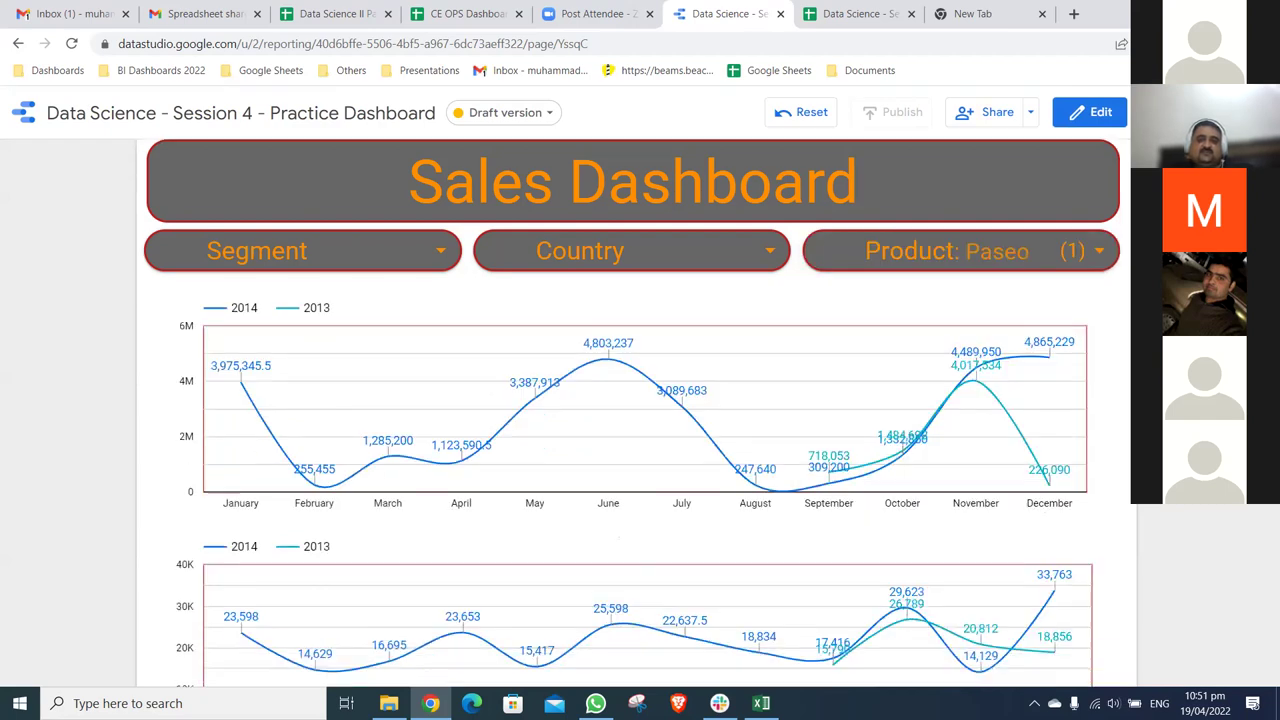
{"action": "scroll", "coordinate": [633, 413], "scroll_direction": "down", "scroll_amount": 3}
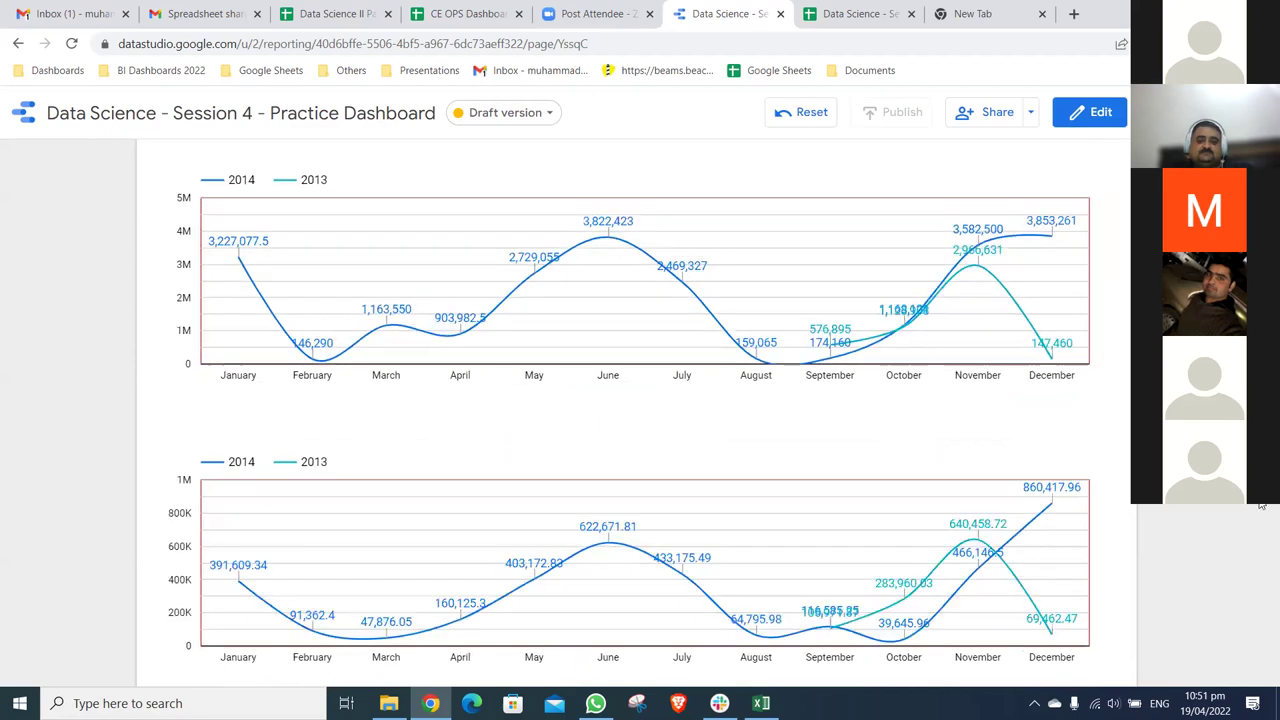
{"action": "scroll", "coordinate": [1261, 531], "scroll_direction": "down", "scroll_amount": 5}
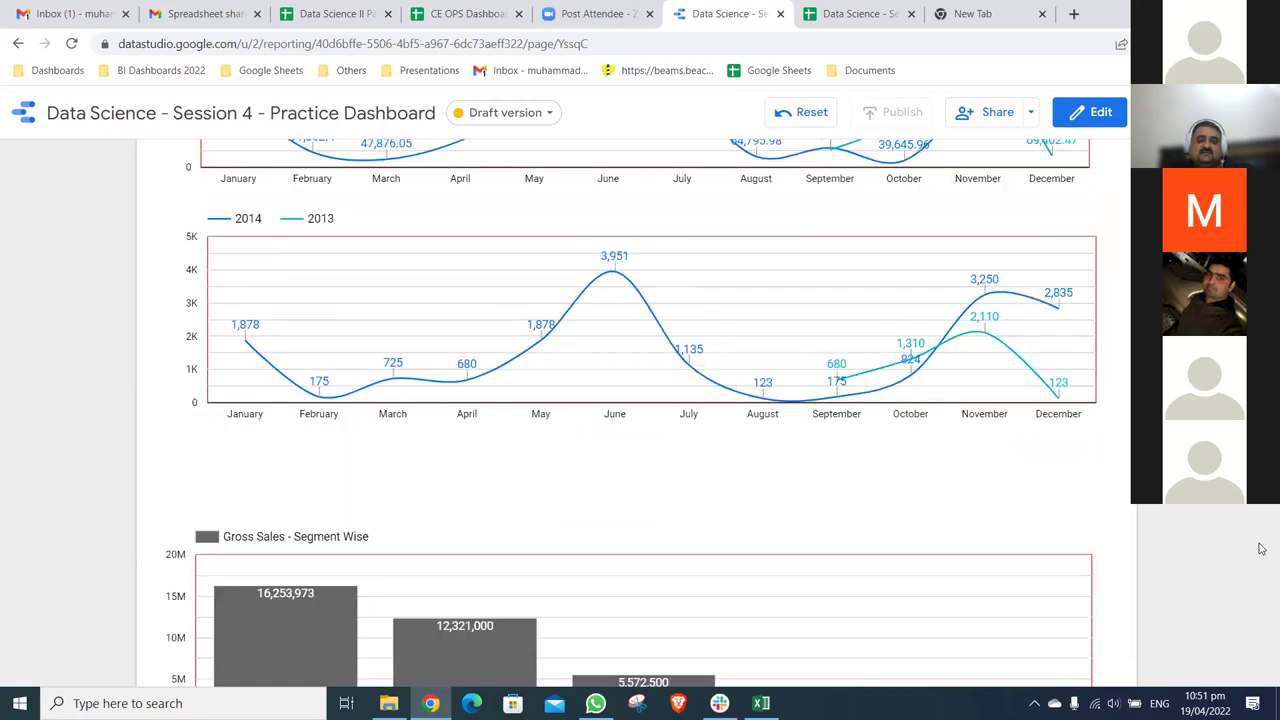
{"action": "scroll", "coordinate": [1261, 548], "scroll_direction": "down", "scroll_amount": 5}
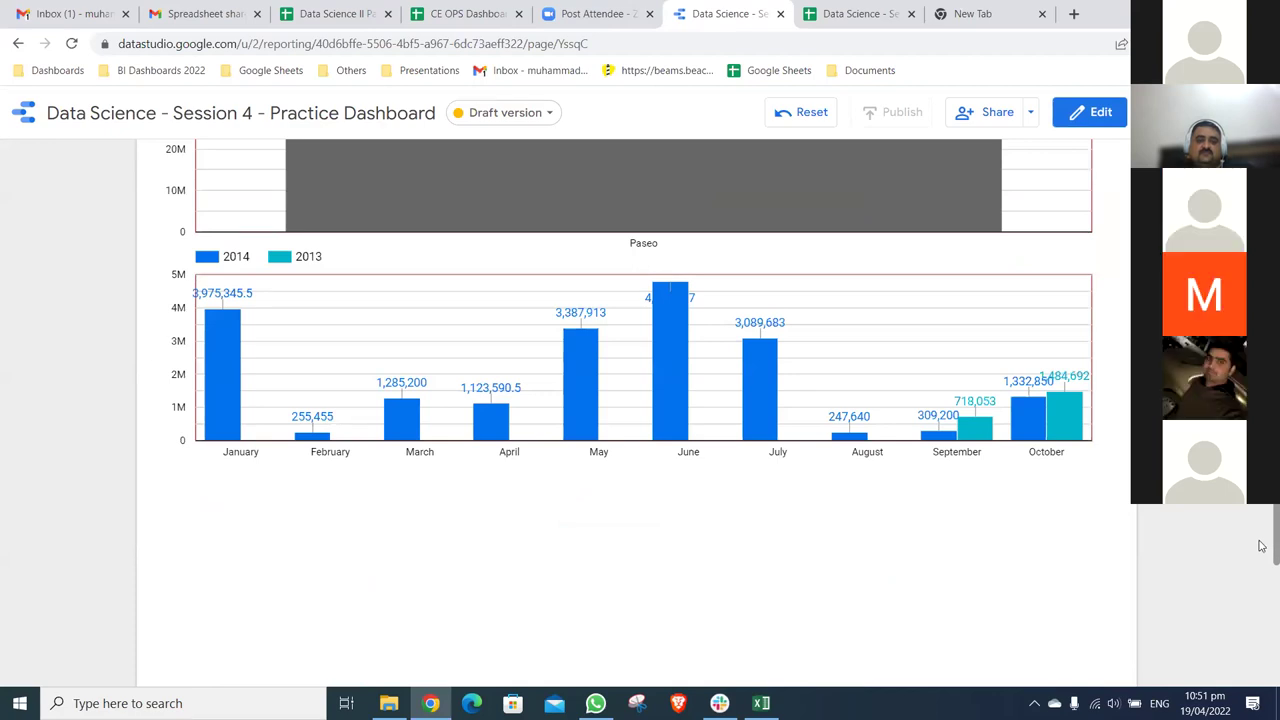
{"action": "scroll", "coordinate": [1261, 548], "scroll_direction": "up", "scroll_amount": 5}
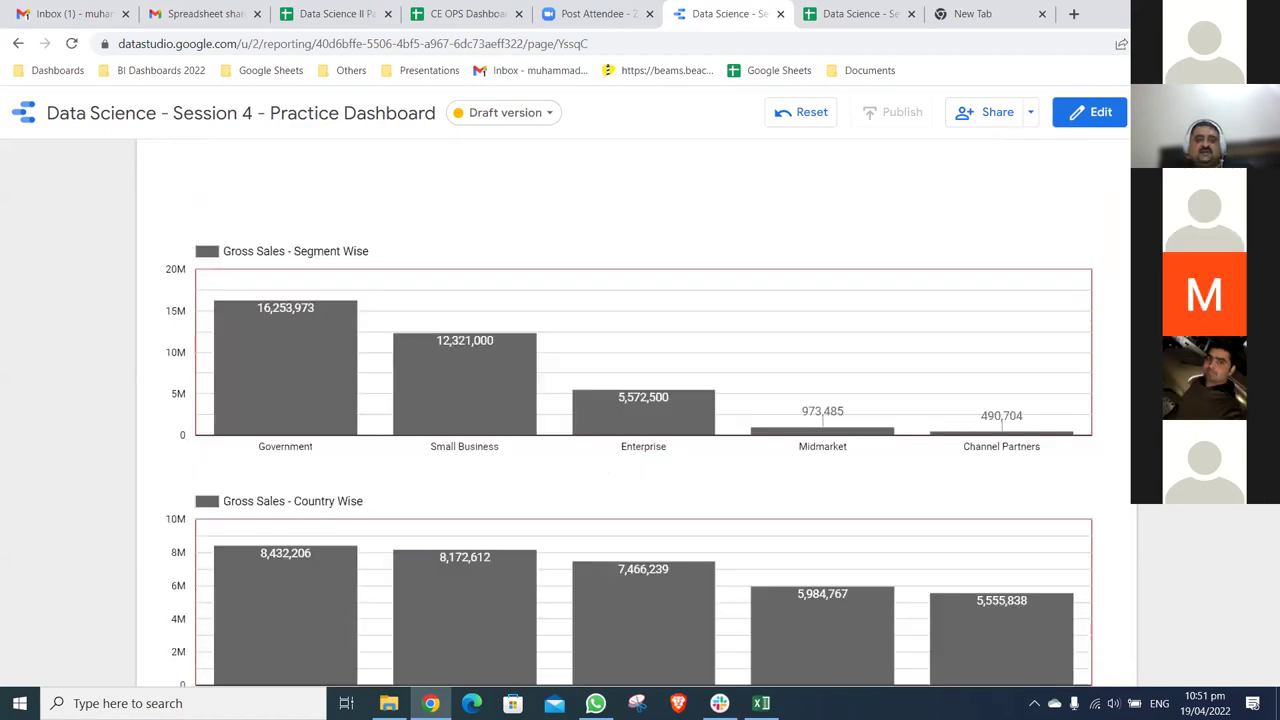
{"action": "scroll", "coordinate": [640, 410], "scroll_direction": "up", "scroll_amount": 5}
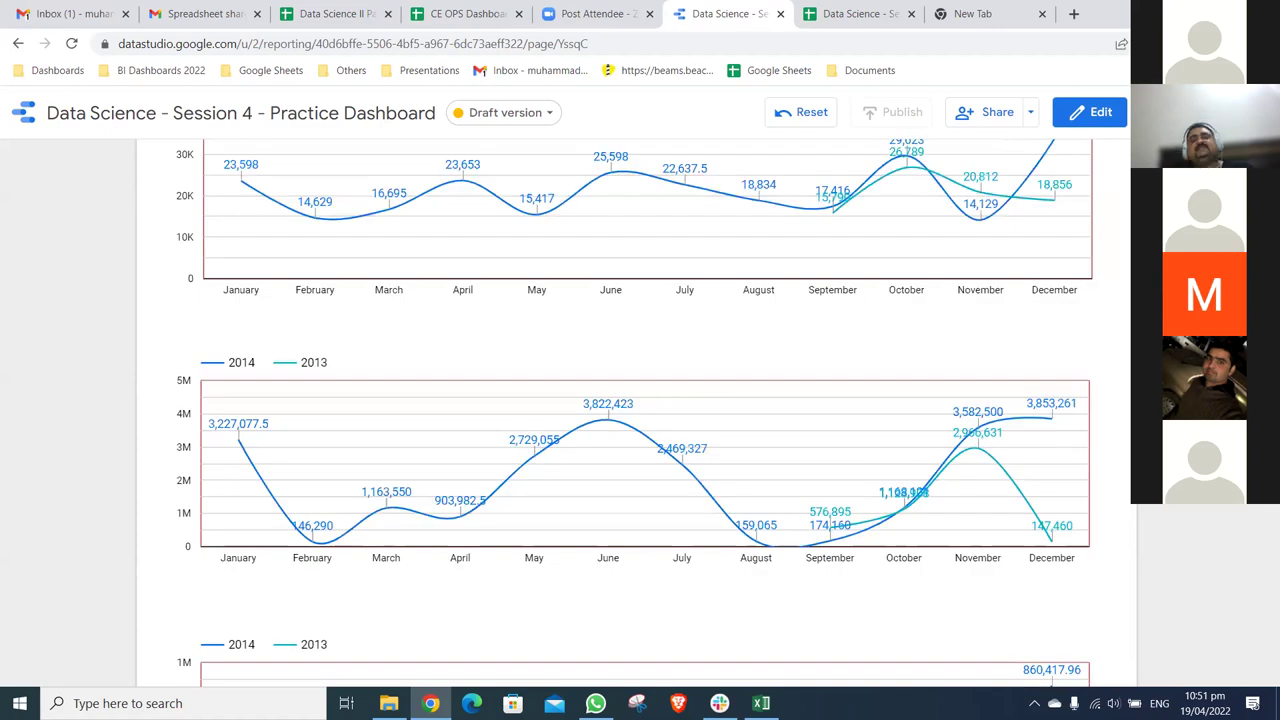
{"action": "scroll", "coordinate": [640, 410], "scroll_direction": "up", "scroll_amount": 5}
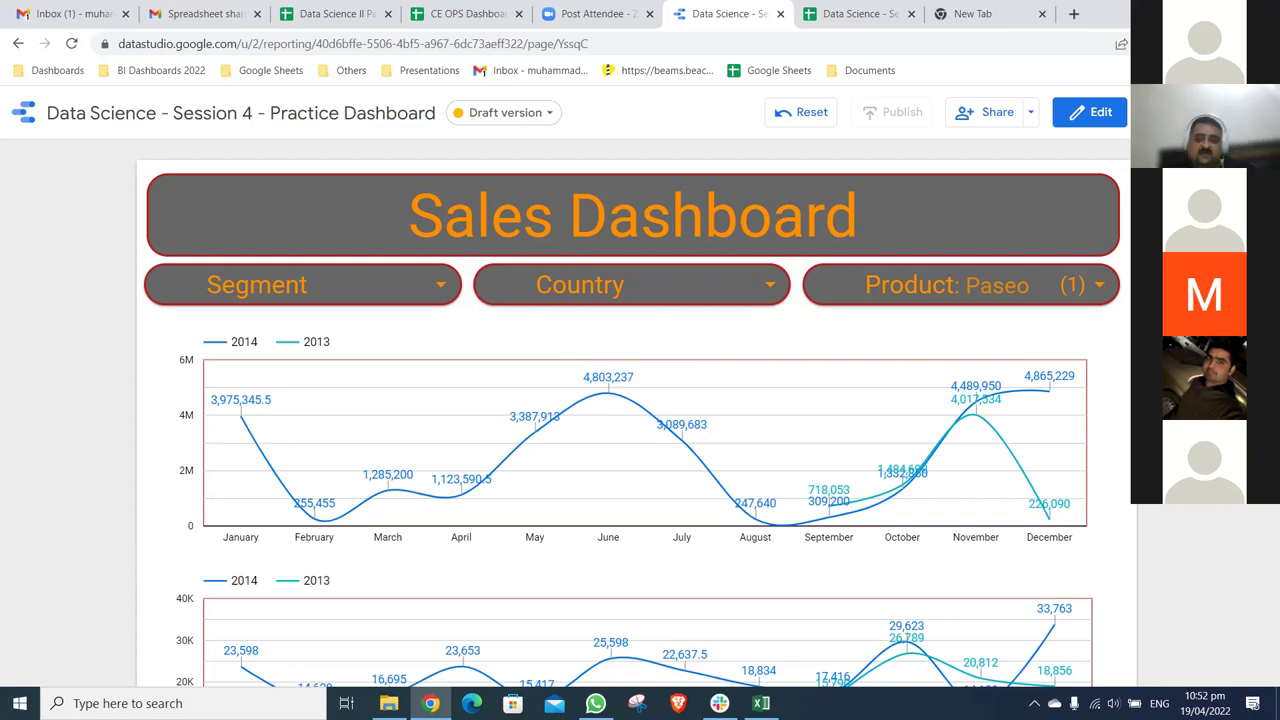
{"action": "left_click", "coordinate": [1098, 285]}
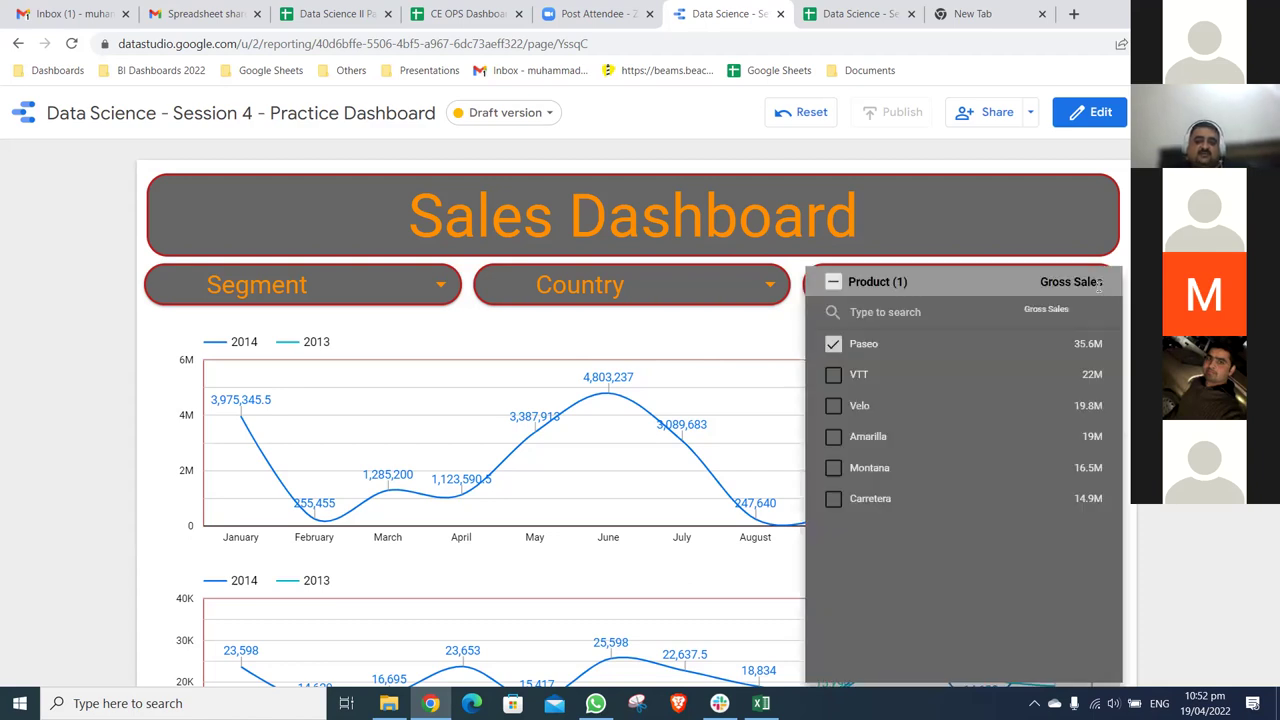
{"action": "left_click", "coordinate": [1104, 284]}
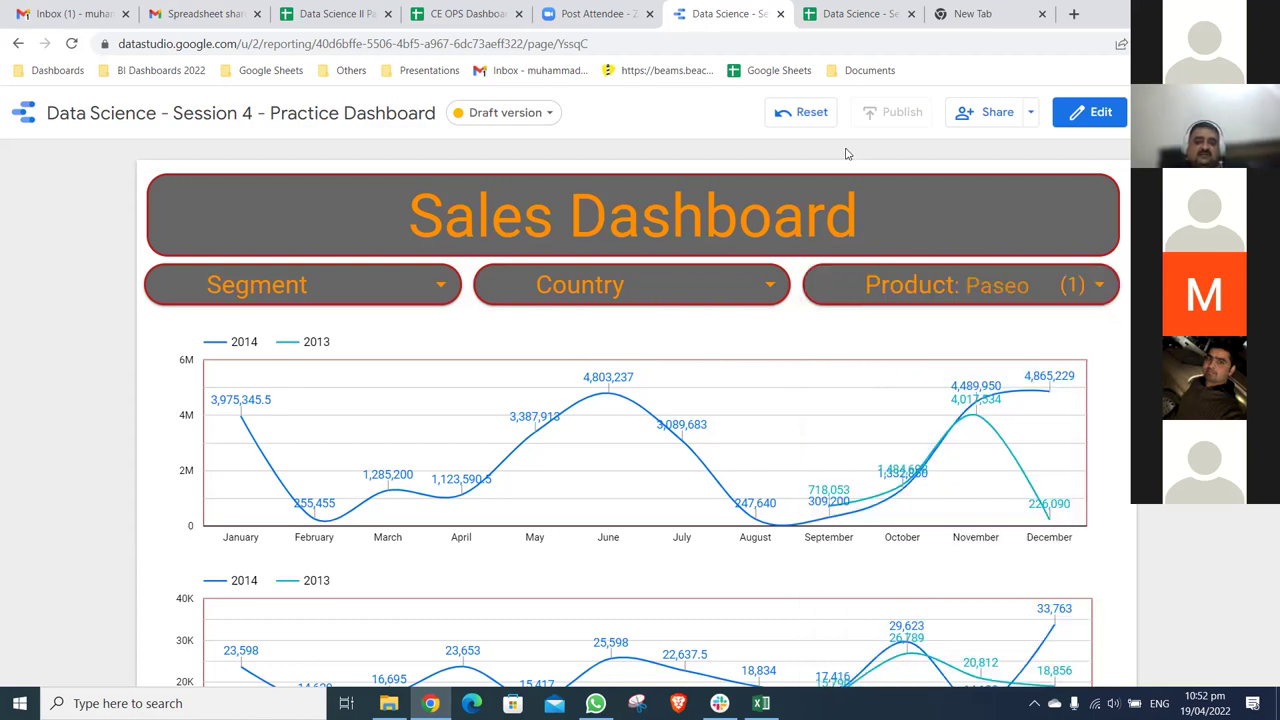
- Clear the Paseo filter, apply the Government segment, and scroll down to the monthly 2014/2013 bar chart
{"action": "left_click", "coordinate": [810, 113]}
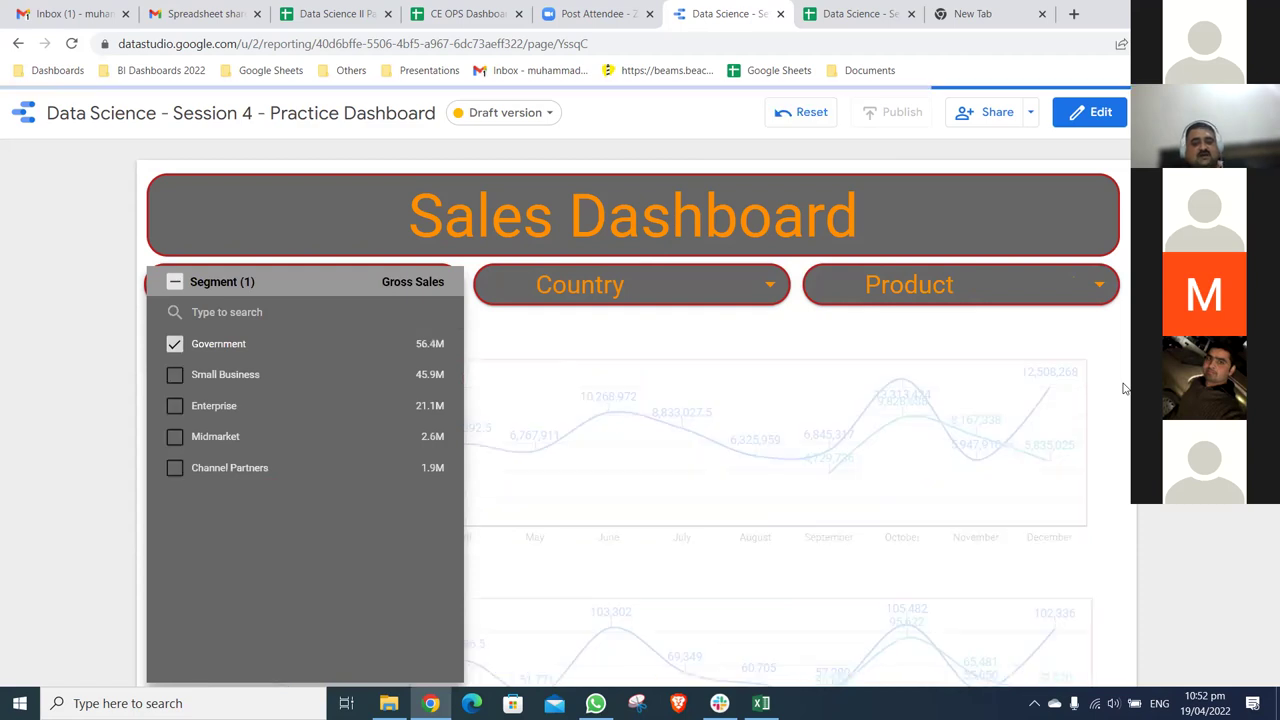
{"action": "left_click", "coordinate": [1125, 343]}
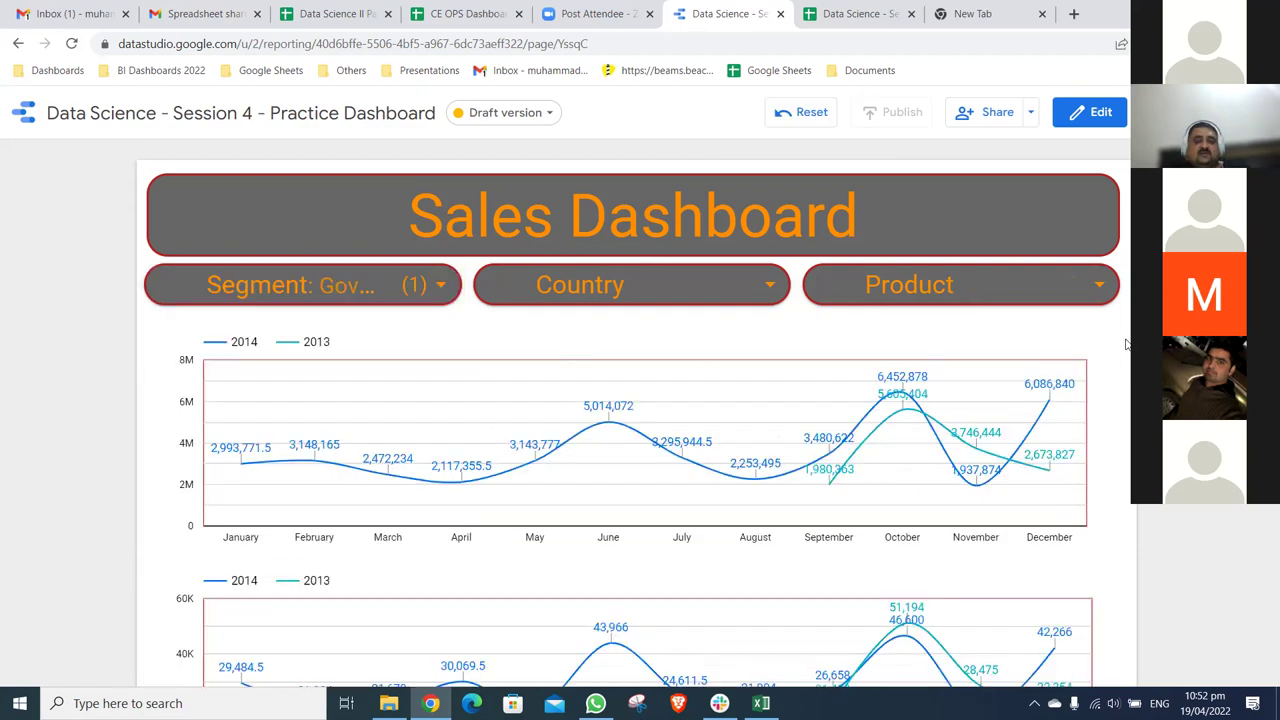
{"action": "scroll", "coordinate": [572, 167], "scroll_direction": "down", "scroll_amount": 2}
{"action": "scroll", "coordinate": [572, 167], "scroll_direction": "down", "scroll_amount": 3}
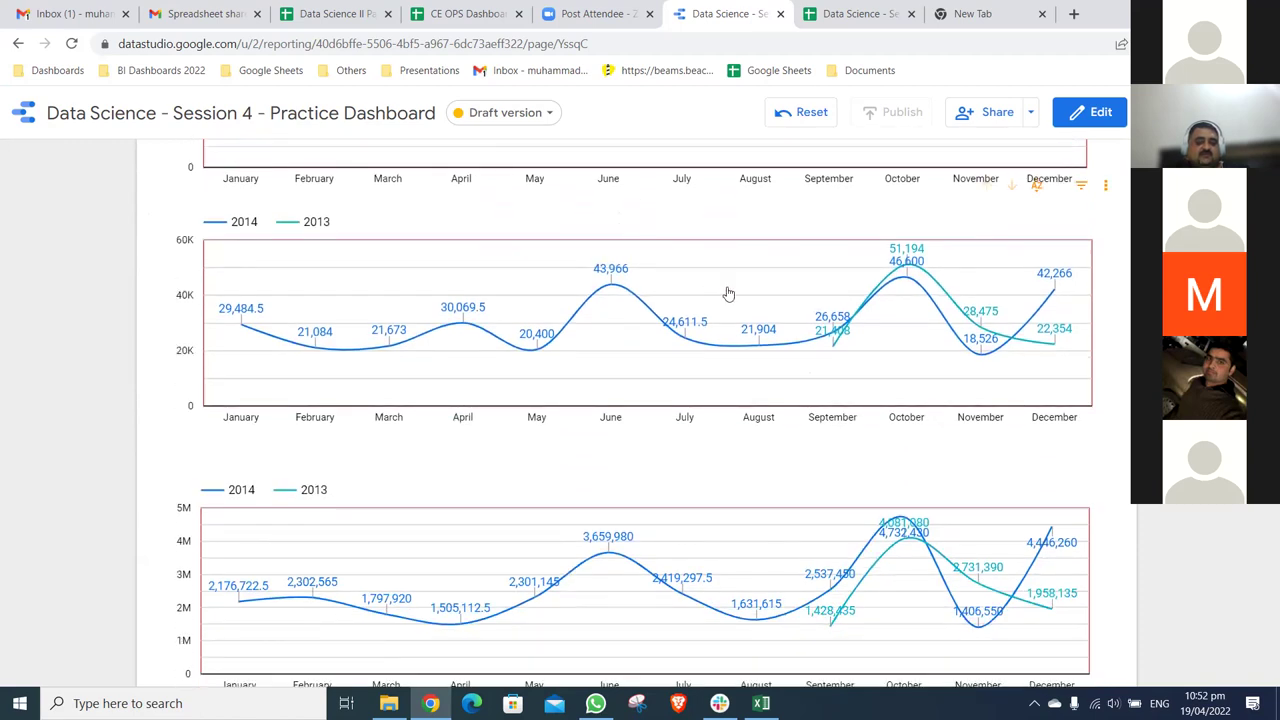
{"action": "scroll", "coordinate": [843, 382], "scroll_direction": "down", "scroll_amount": 3}
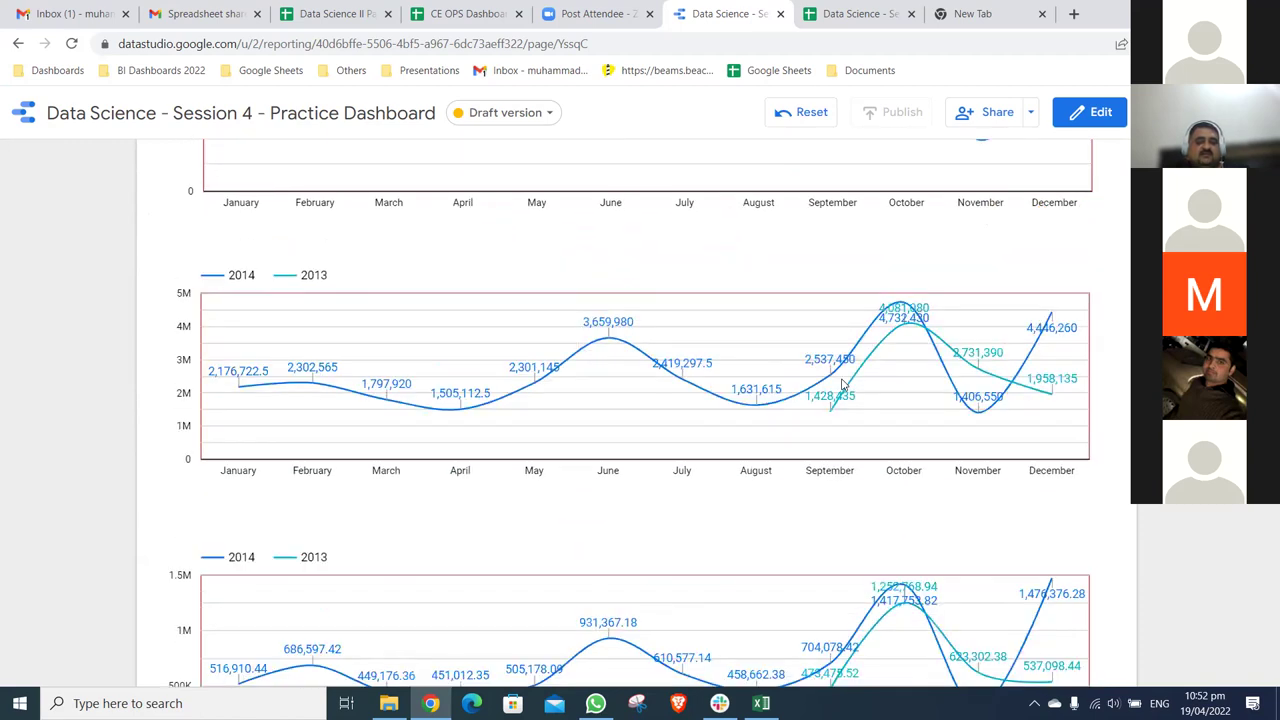
{"action": "scroll", "coordinate": [843, 382], "scroll_direction": "down", "scroll_amount": 5}
{"action": "scroll", "coordinate": [843, 382], "scroll_direction": "down", "scroll_amount": 3}
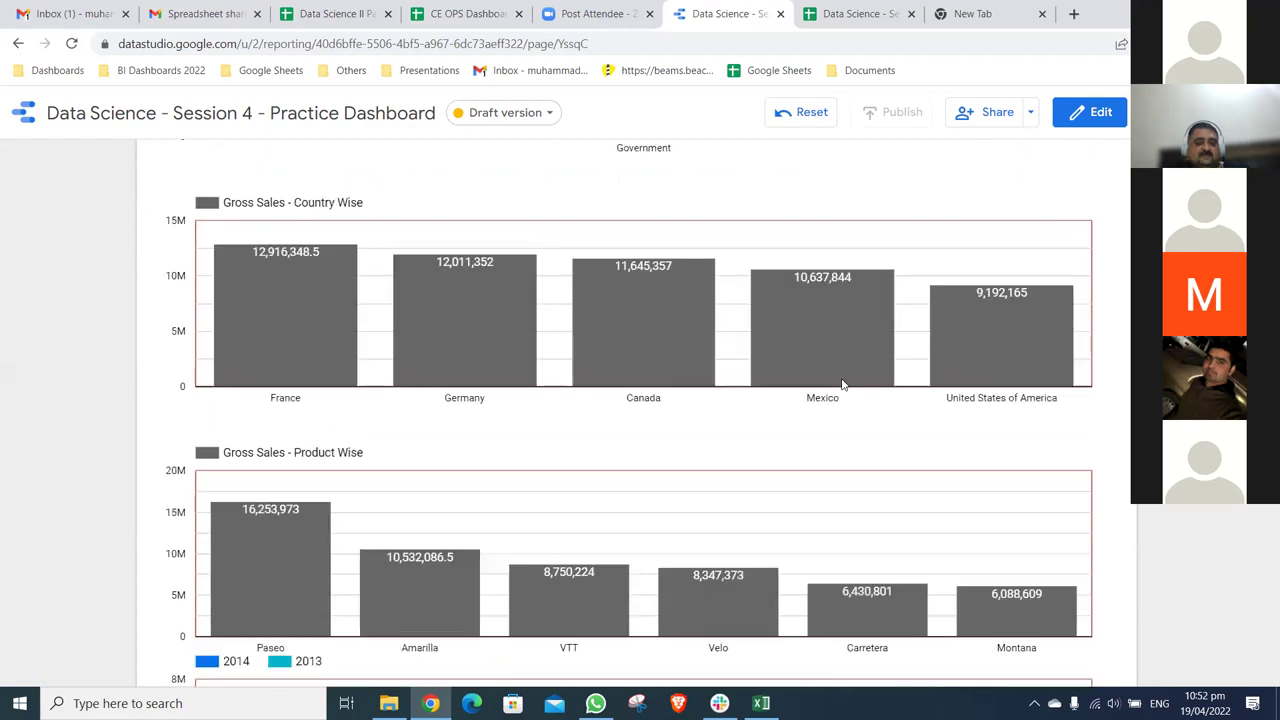
{"action": "scroll", "coordinate": [843, 383], "scroll_direction": "down", "scroll_amount": 3}
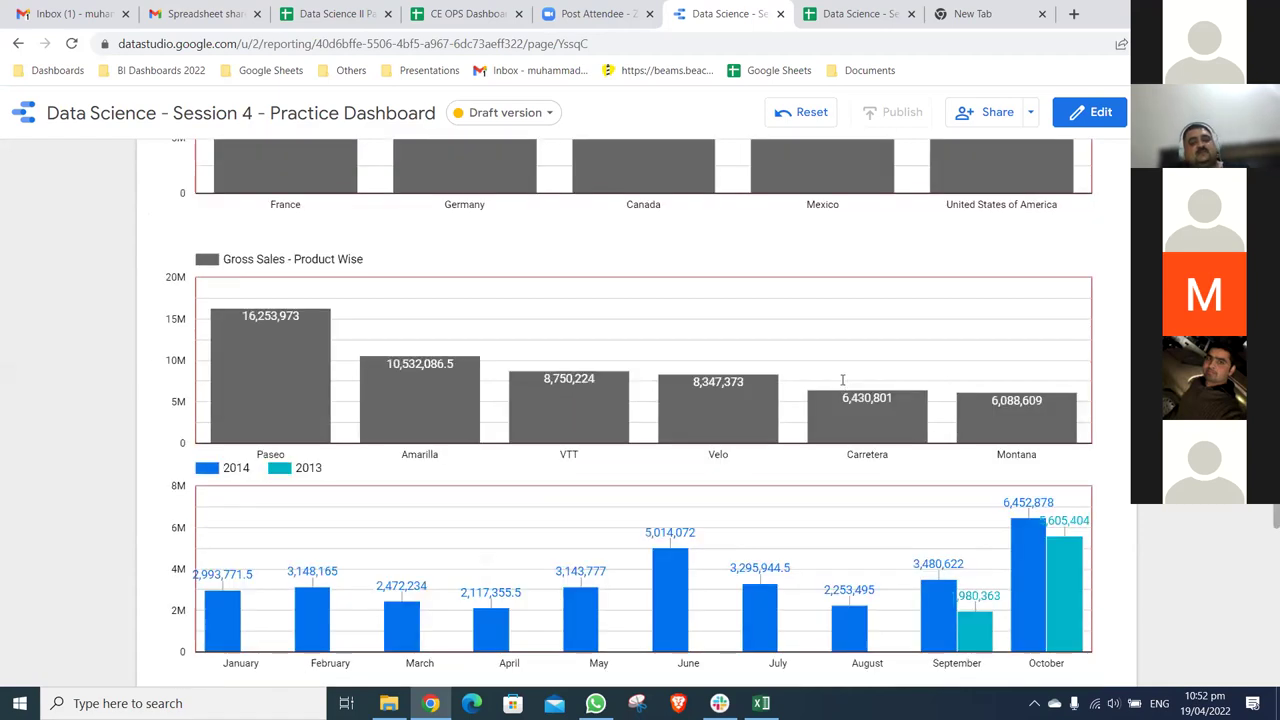
{"action": "scroll", "coordinate": [1108, 547], "scroll_direction": "down", "scroll_amount": 2}
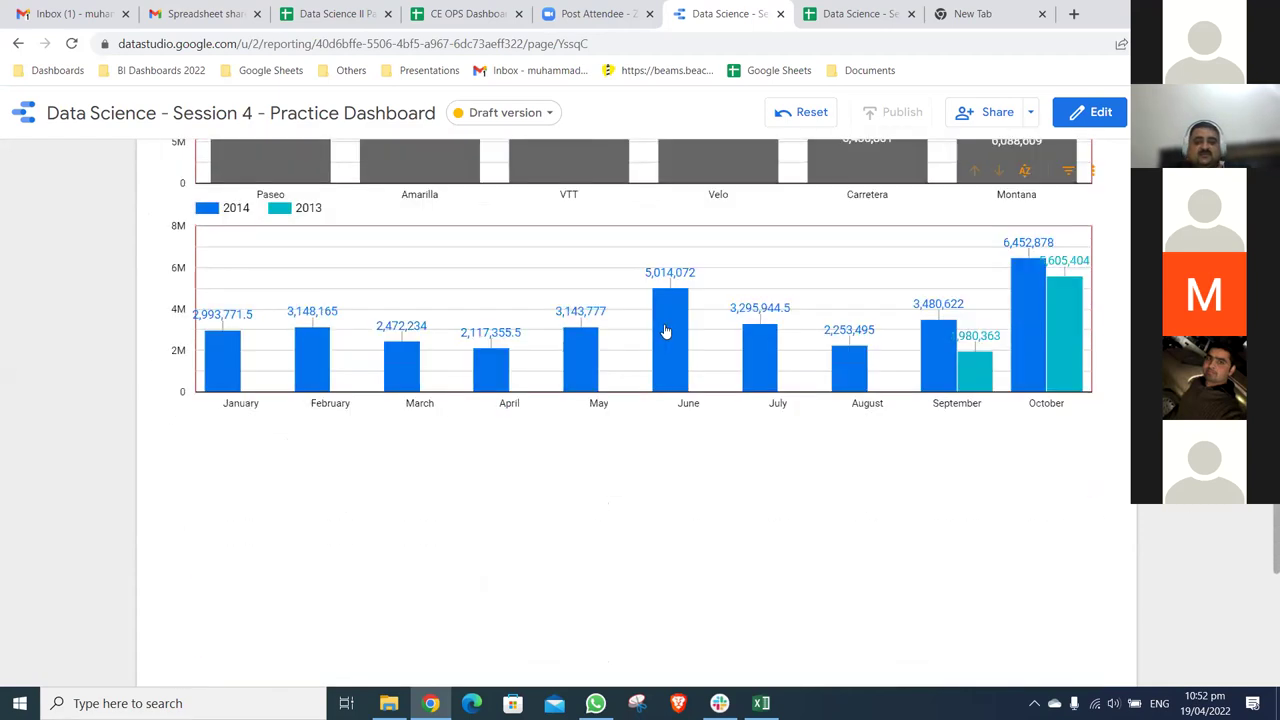
{"action": "scroll", "coordinate": [665, 332], "scroll_direction": "down", "scroll_amount": 2}
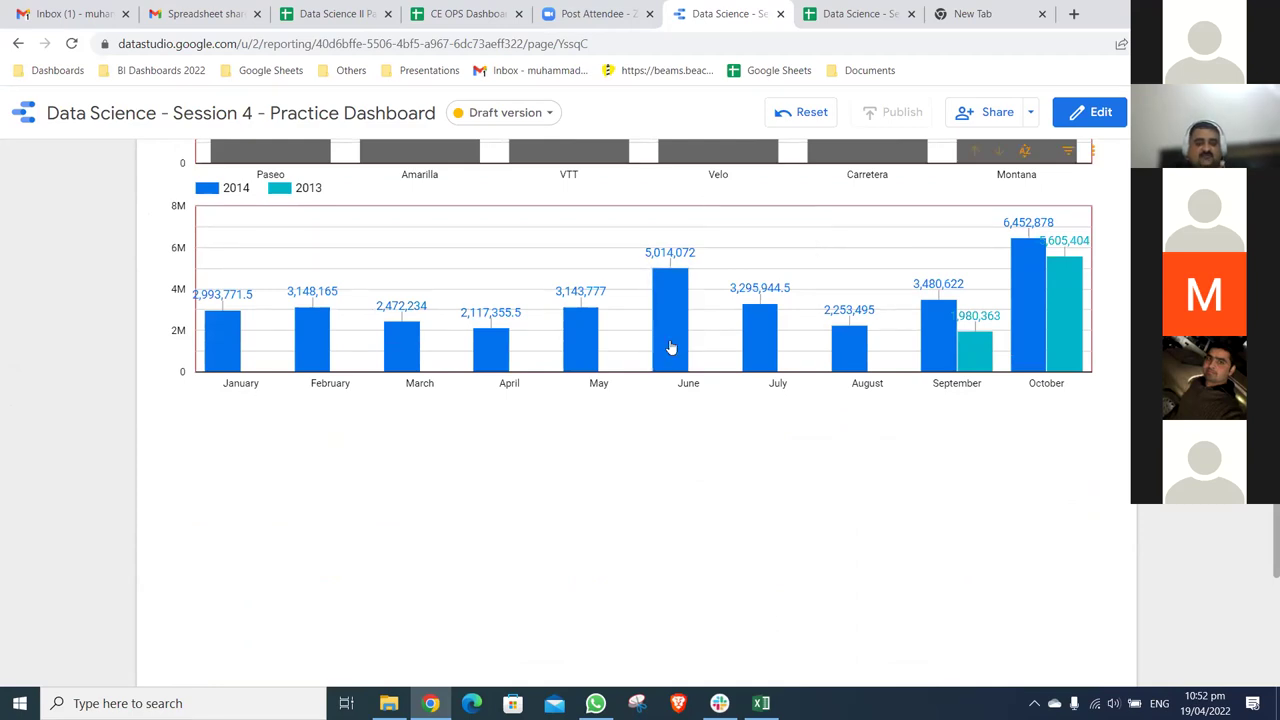
- Cross-filter the dashboard to June and review the filtered charts
{"action": "left_click", "coordinate": [670, 345]}
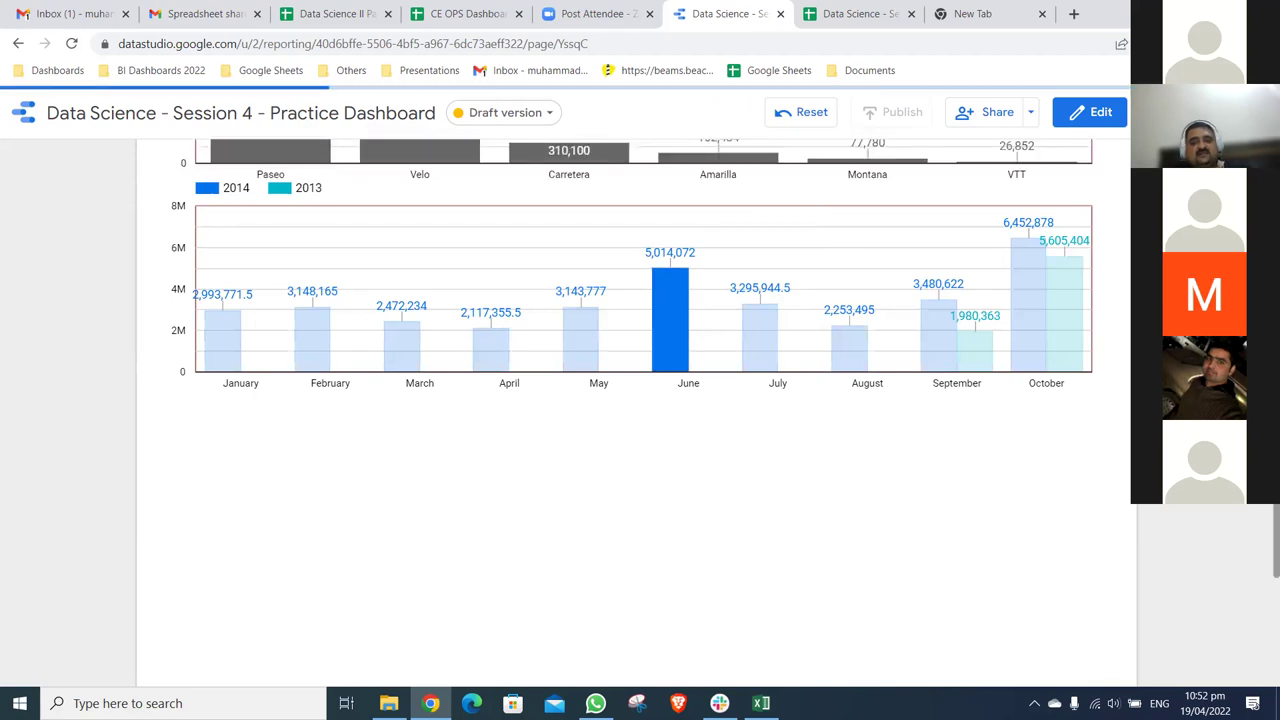
{"action": "scroll", "coordinate": [640, 350], "scroll_direction": "up", "scroll_amount": 1}
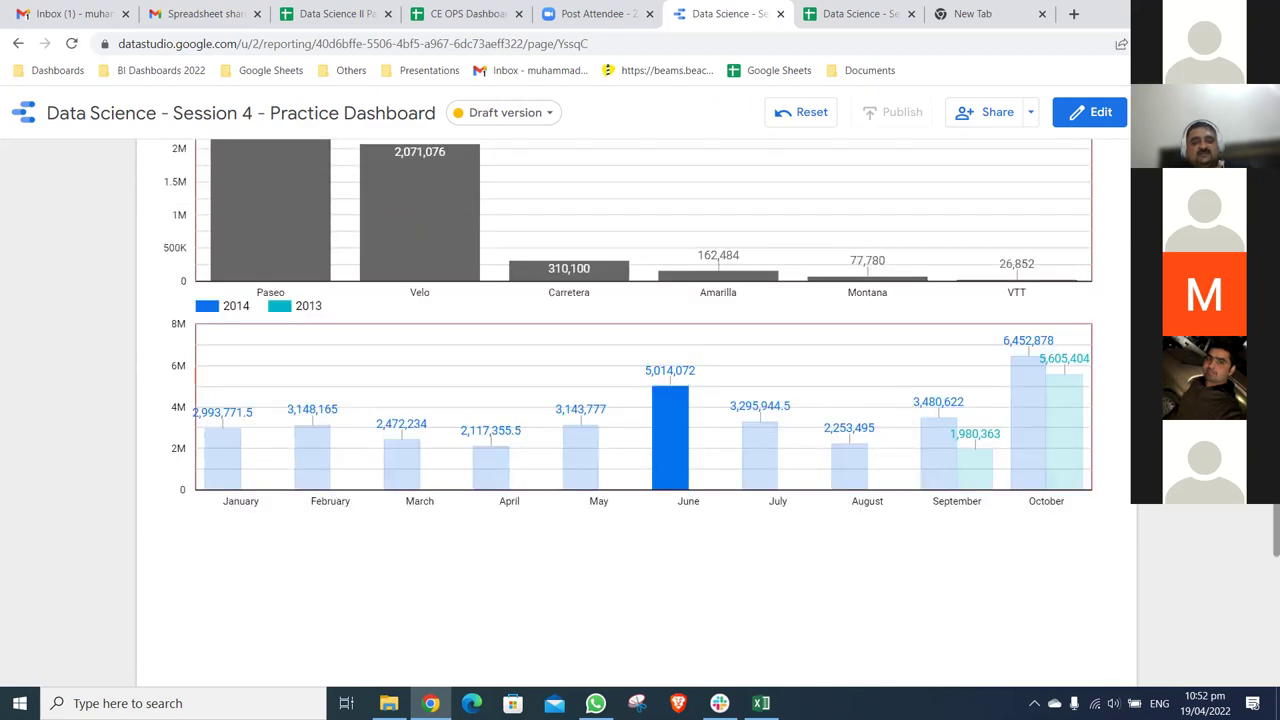
{"action": "scroll", "coordinate": [677, 338], "scroll_direction": "up", "scroll_amount": 4}
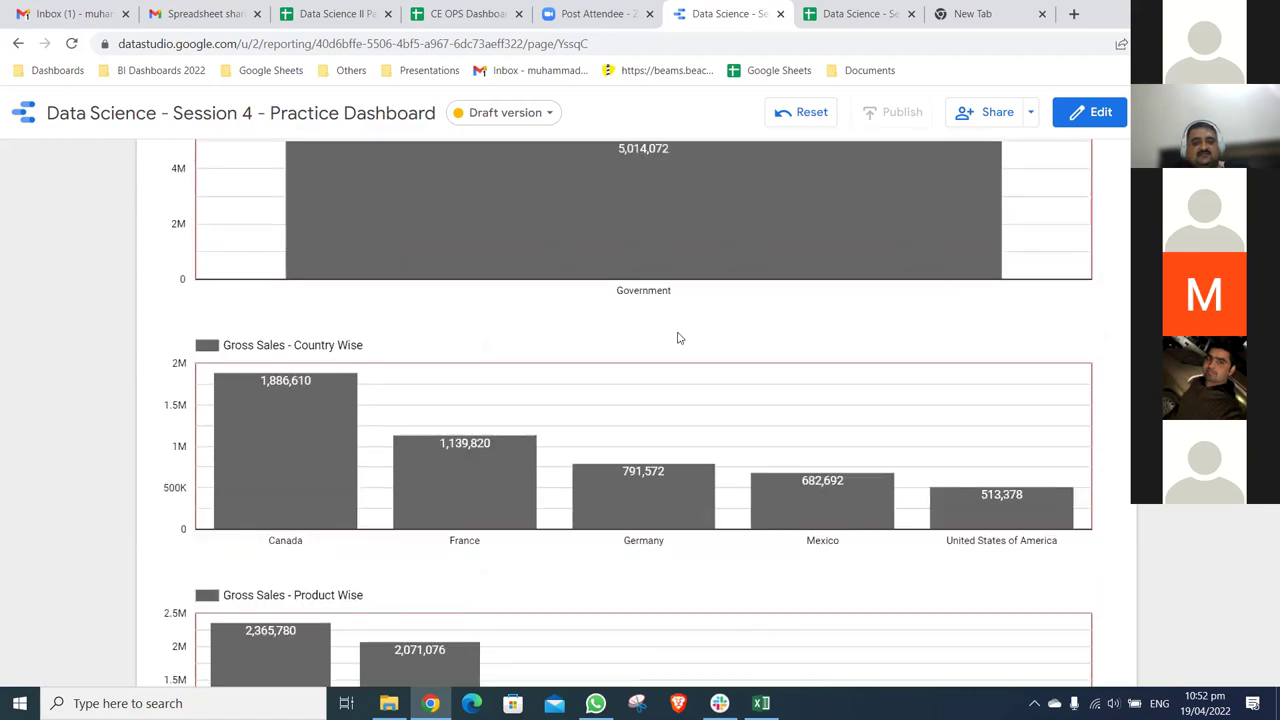
{"action": "scroll", "coordinate": [677, 338], "scroll_direction": "up", "scroll_amount": 5}
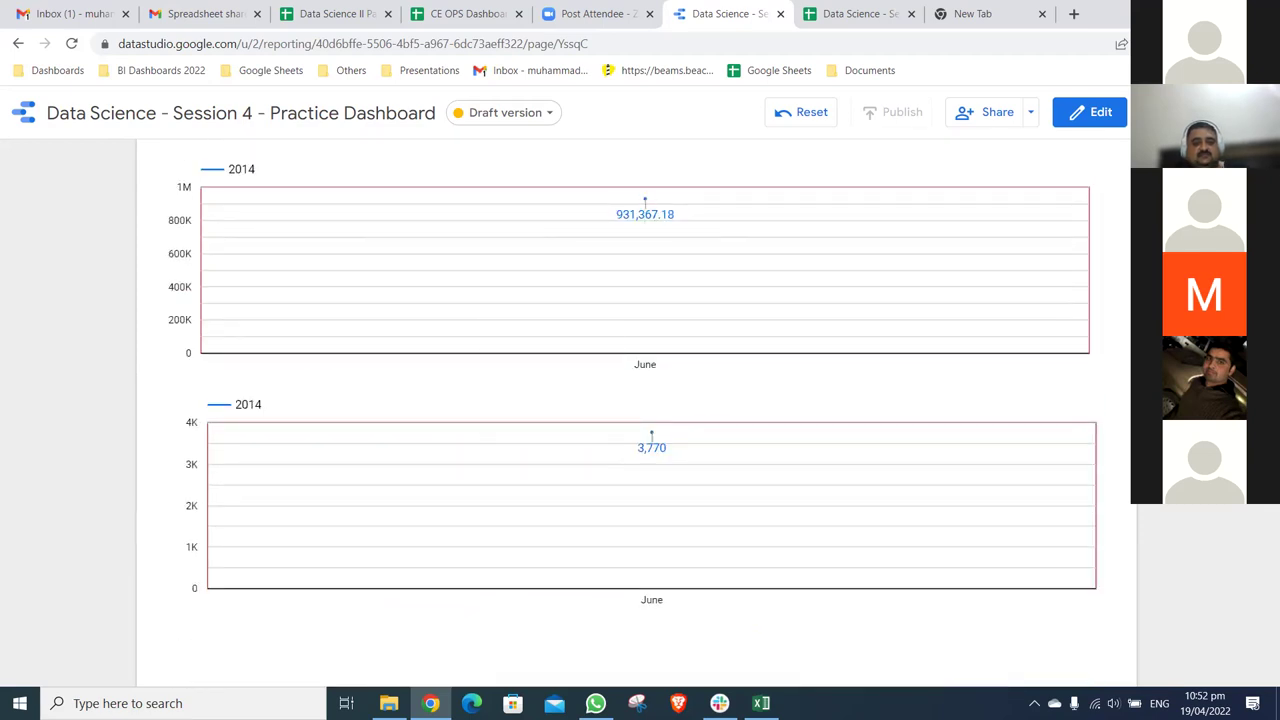
{"action": "scroll", "coordinate": [645, 400], "scroll_direction": "up", "scroll_amount": 6}
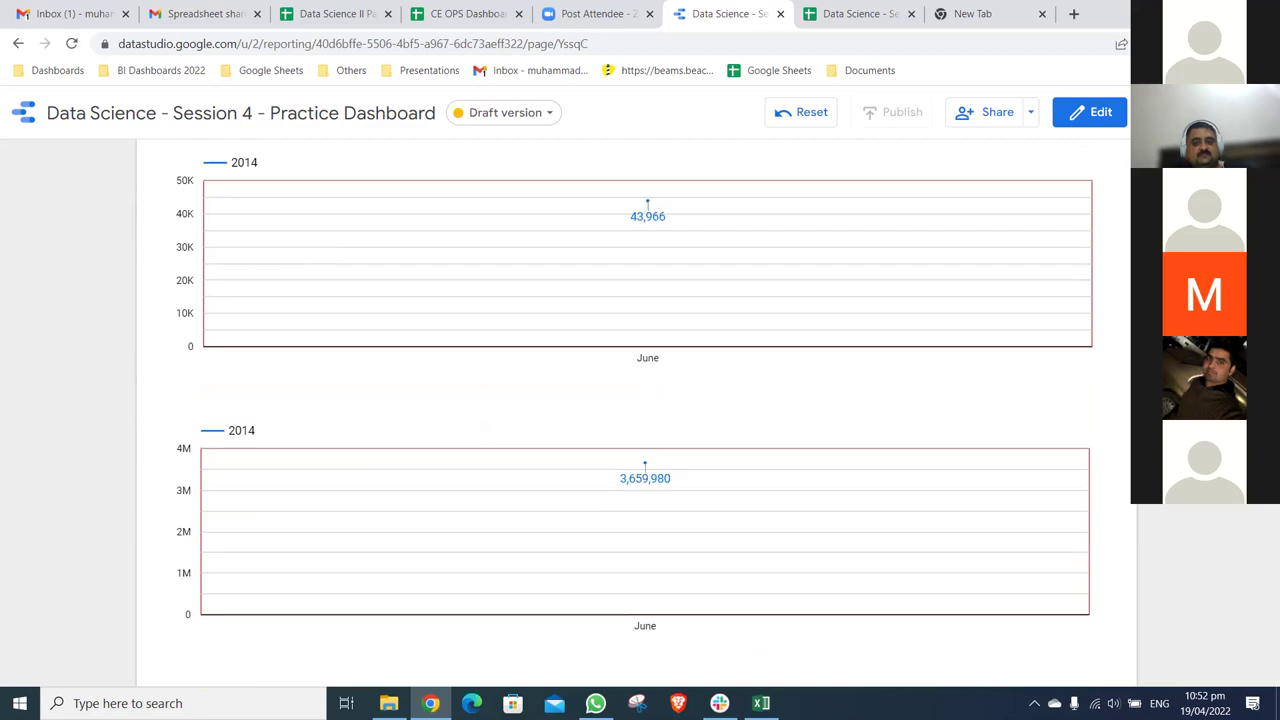
{"action": "scroll", "coordinate": [640, 400], "scroll_direction": "up", "scroll_amount": 2}
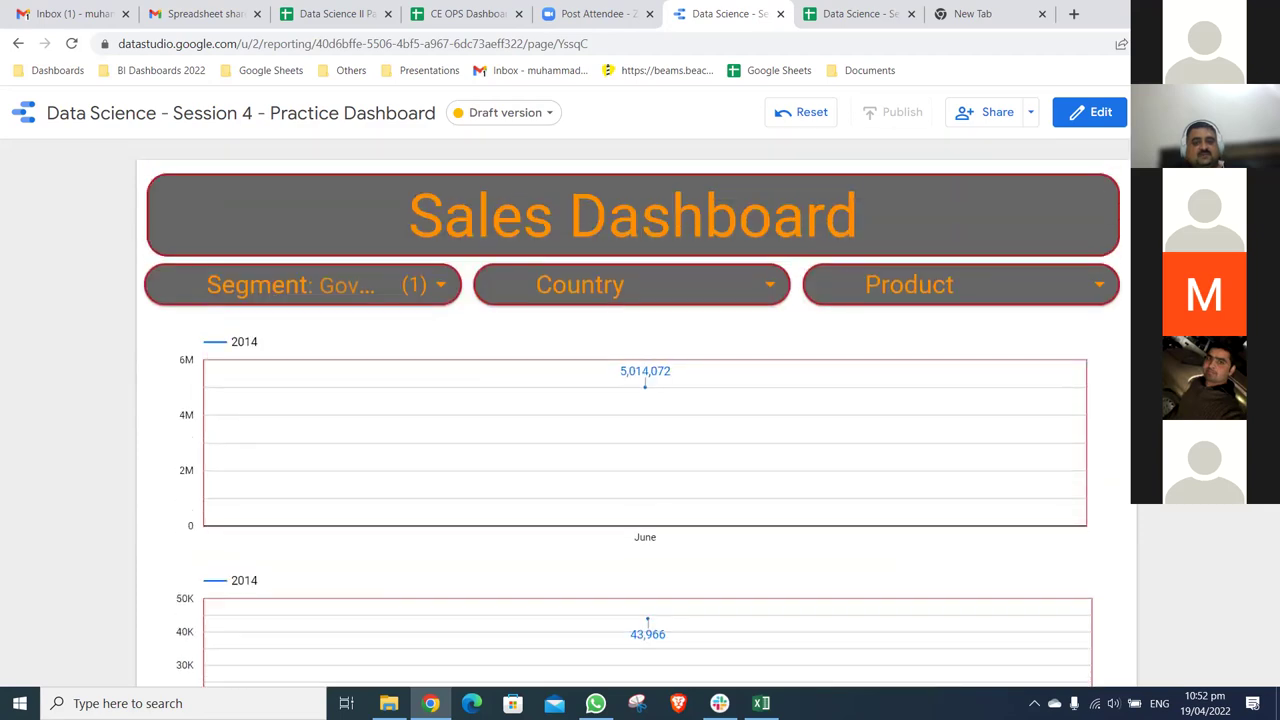
{"action": "scroll", "coordinate": [677, 338], "scroll_direction": "down", "scroll_amount": 6}
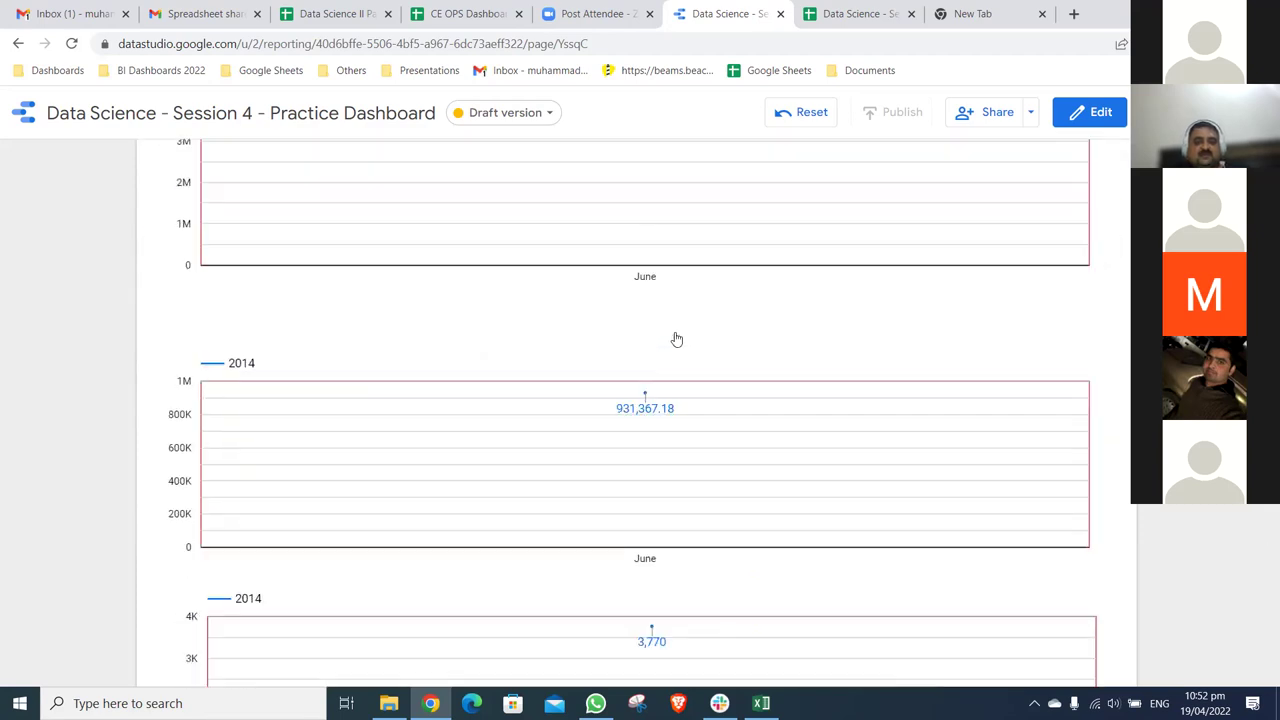
{"action": "scroll", "coordinate": [580, 370], "scroll_direction": "up", "scroll_amount": 7}
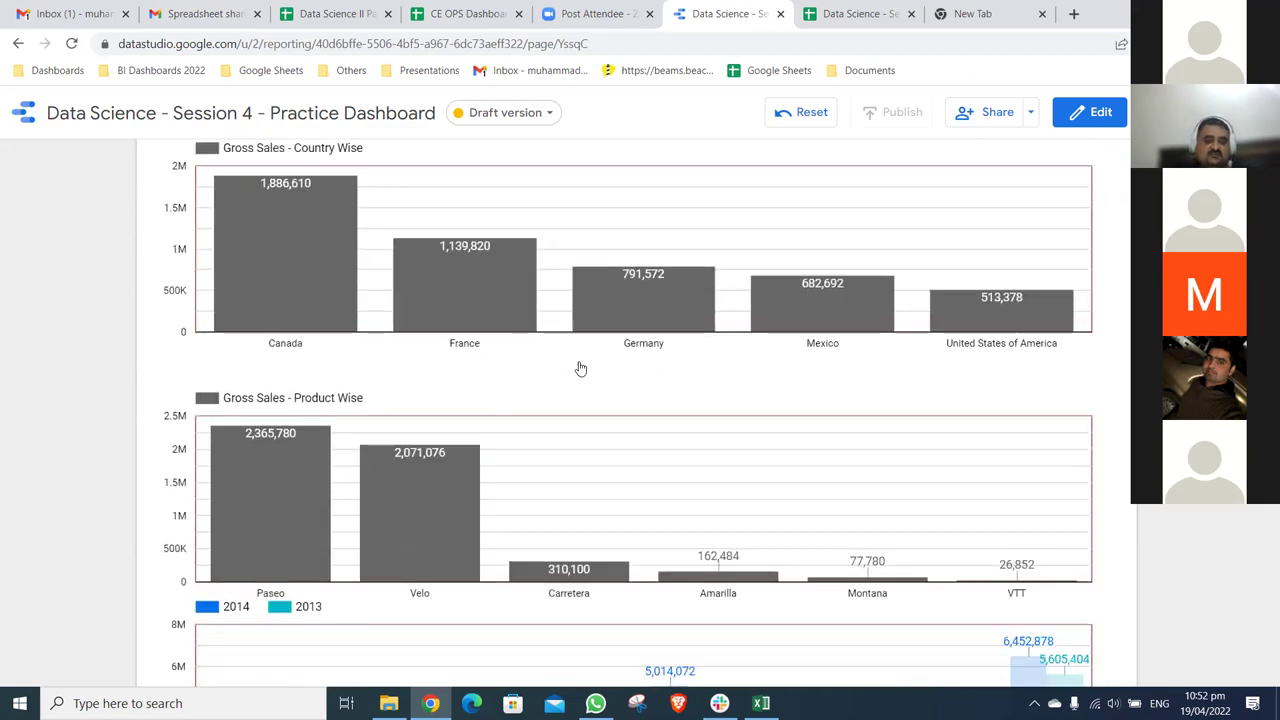
{"action": "scroll", "coordinate": [655, 362], "scroll_direction": "down", "scroll_amount": 4}
- Cross-filter to May and June together, review the charts, then reset all report filters
{"action": "left_click", "coordinate": [670, 365]}
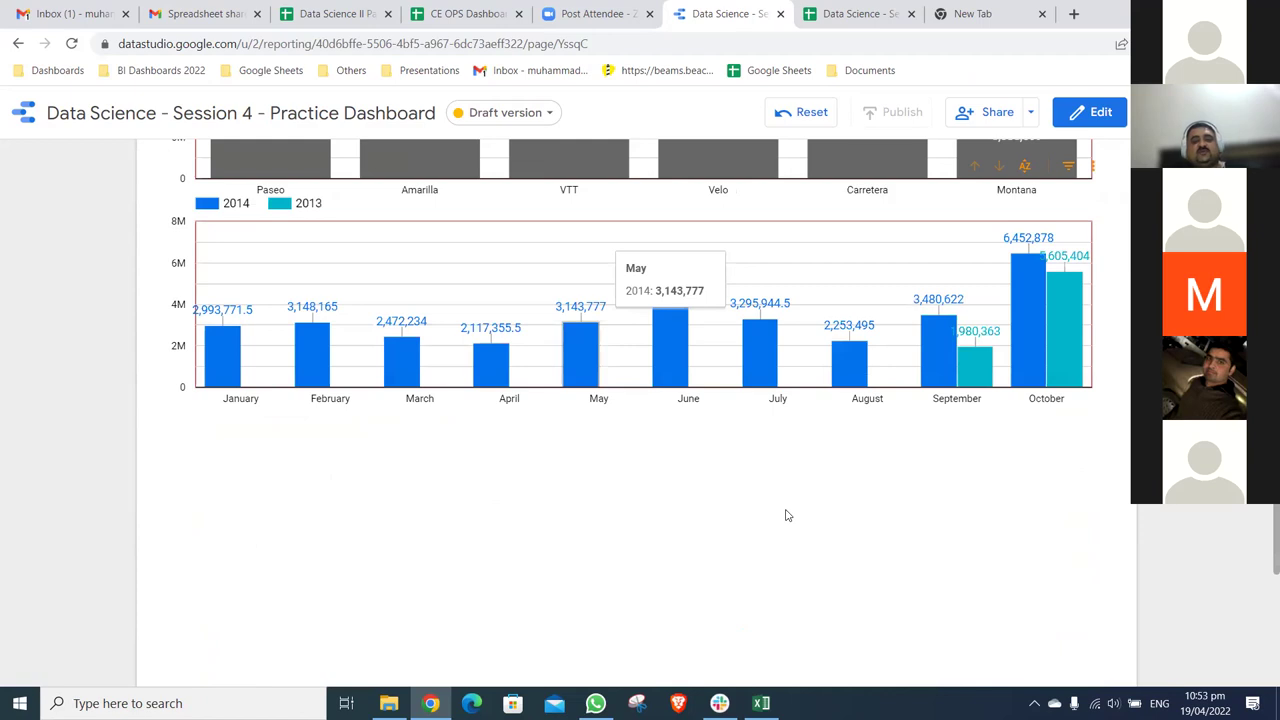
{"action": "left_click", "coordinate": [580, 355]}
{"action": "left_click", "coordinate": [670, 340], "text": "ctrl"}
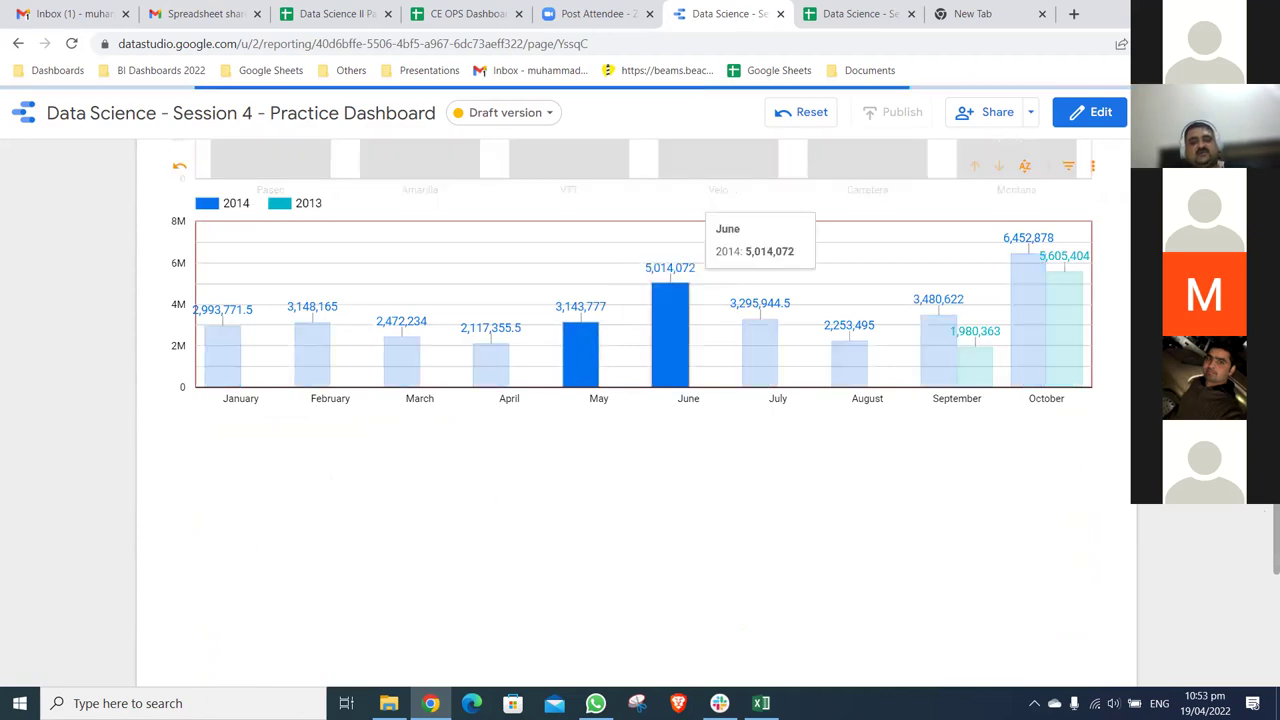
{"action": "scroll", "coordinate": [640, 340], "scroll_direction": "up", "scroll_amount": 2}
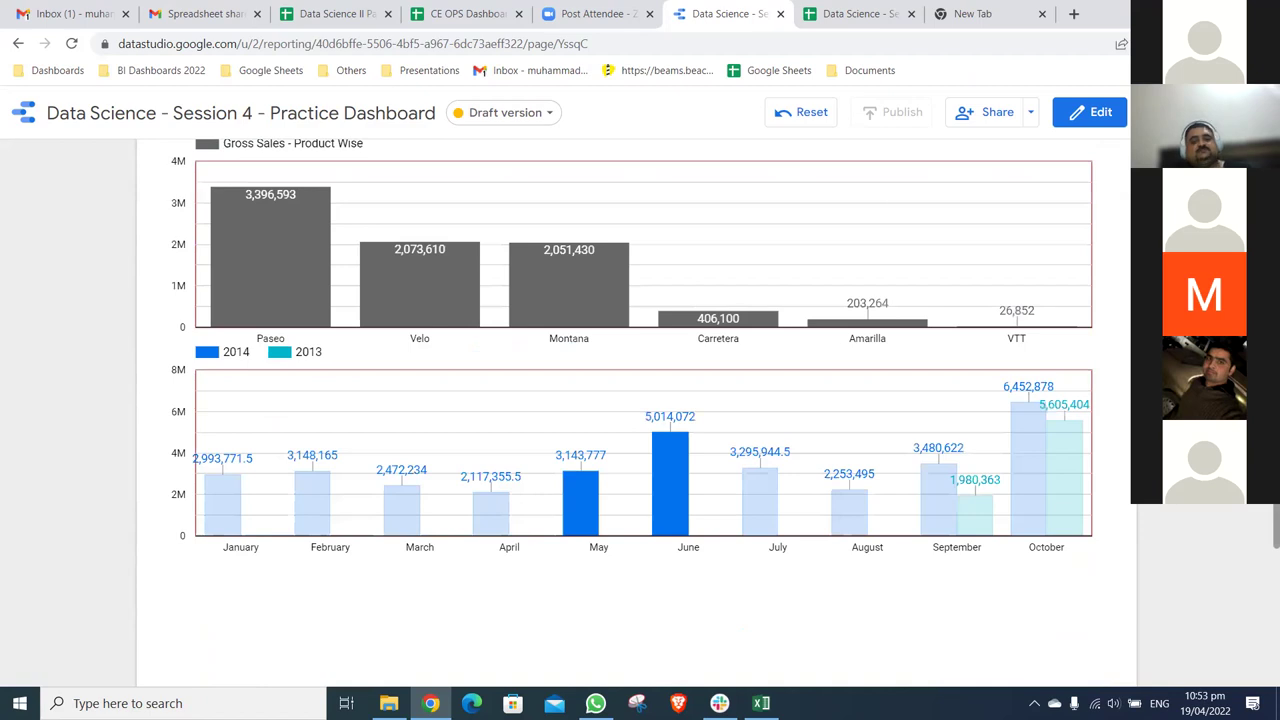
{"action": "scroll", "coordinate": [640, 400], "scroll_direction": "down", "scroll_amount": 5}
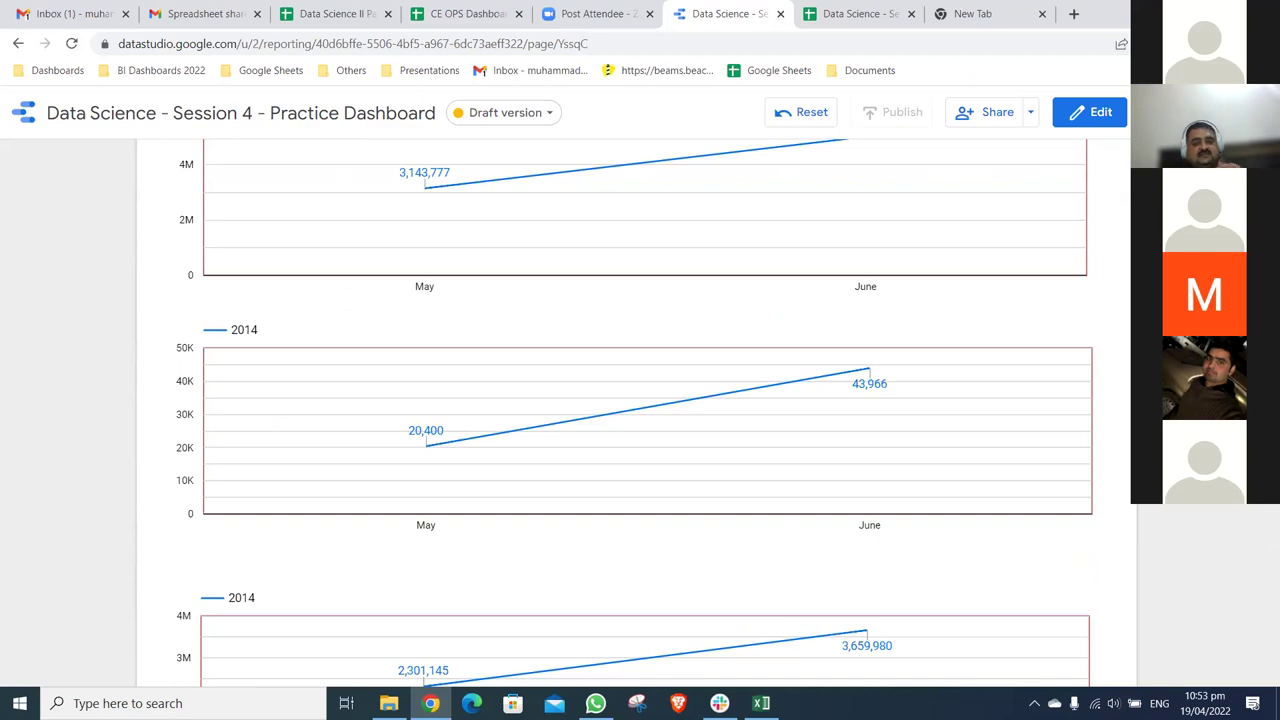
{"action": "scroll", "coordinate": [1063, 329], "scroll_direction": "up", "scroll_amount": 3}
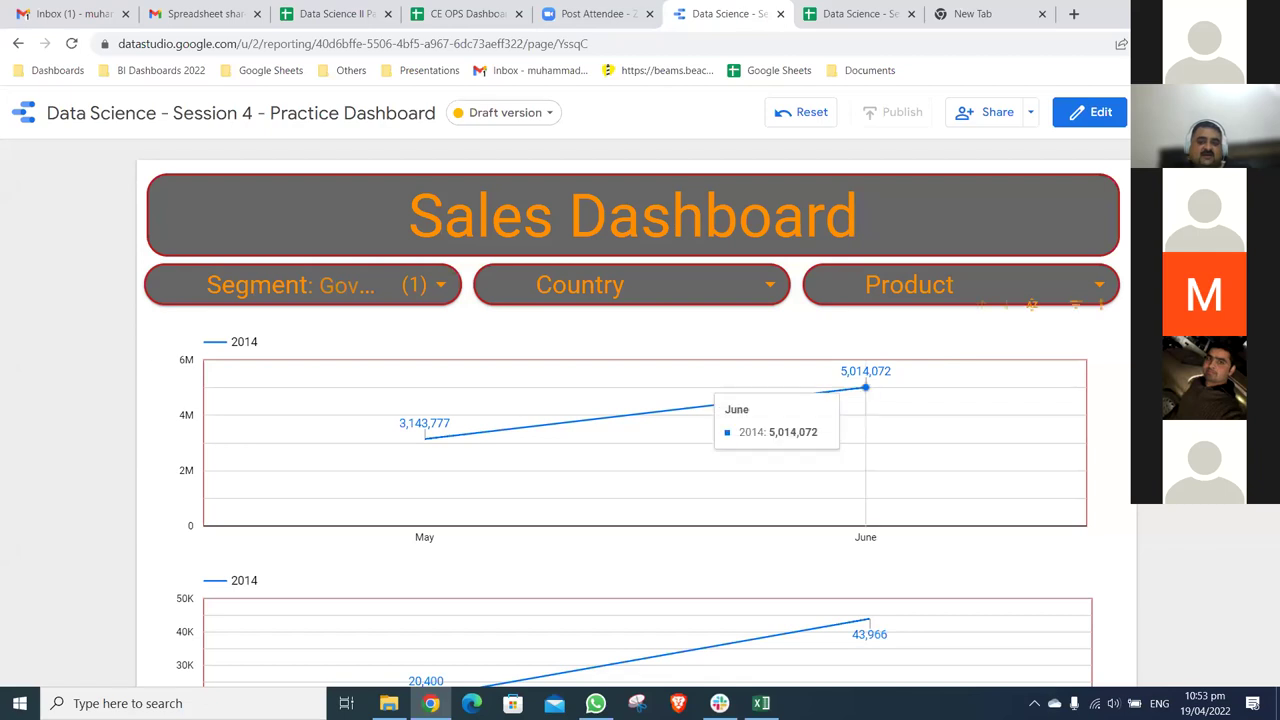
{"action": "left_click", "coordinate": [801, 112]}
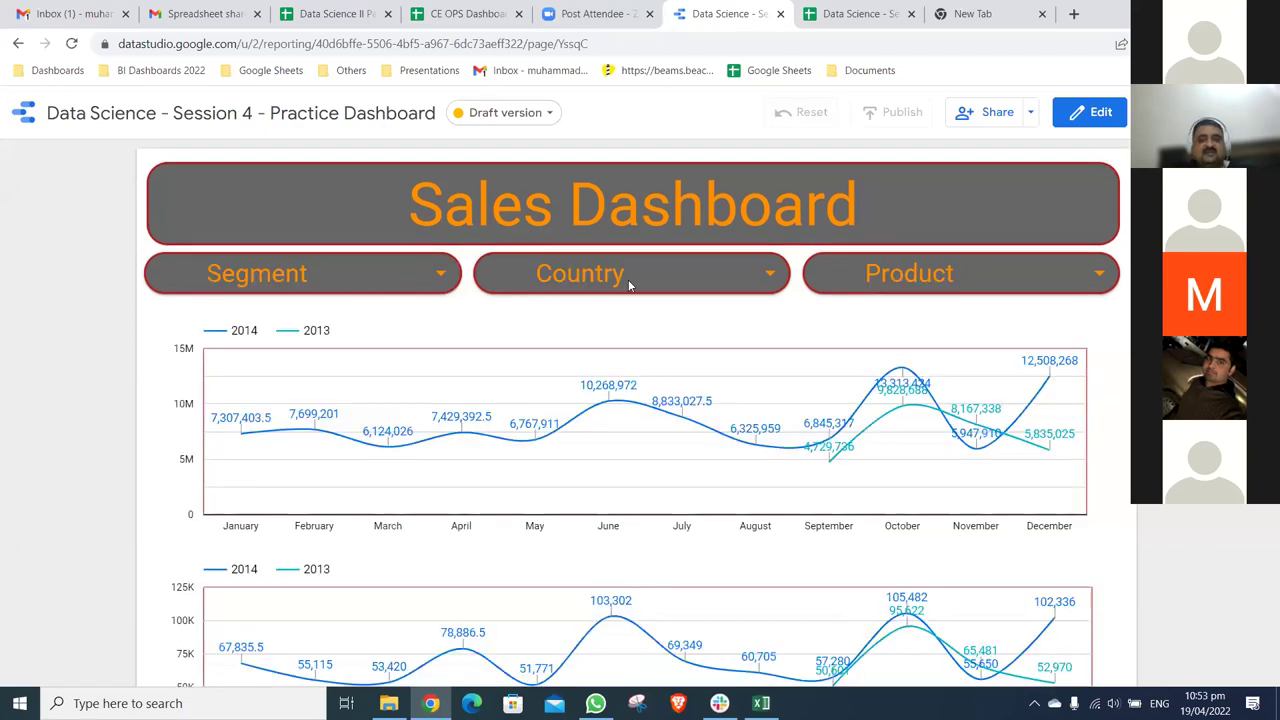
- Cross-filter the Segment Wise chart to Small Business plus Enterprise and scroll through the filtered charts
{"action": "scroll", "coordinate": [477, 279], "scroll_direction": "down", "scroll_amount": 6}
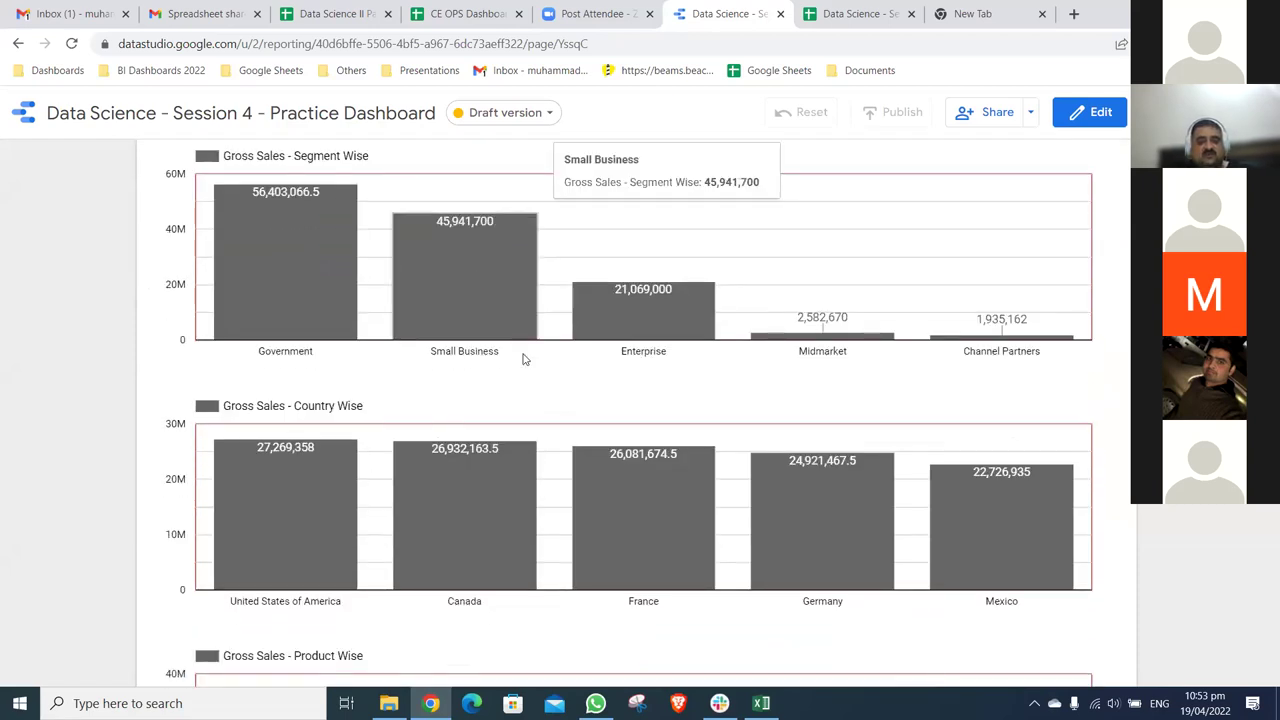
{"action": "left_click", "coordinate": [499, 302]}
{"action": "left_click", "coordinate": [642, 321], "text": "ctrl"}
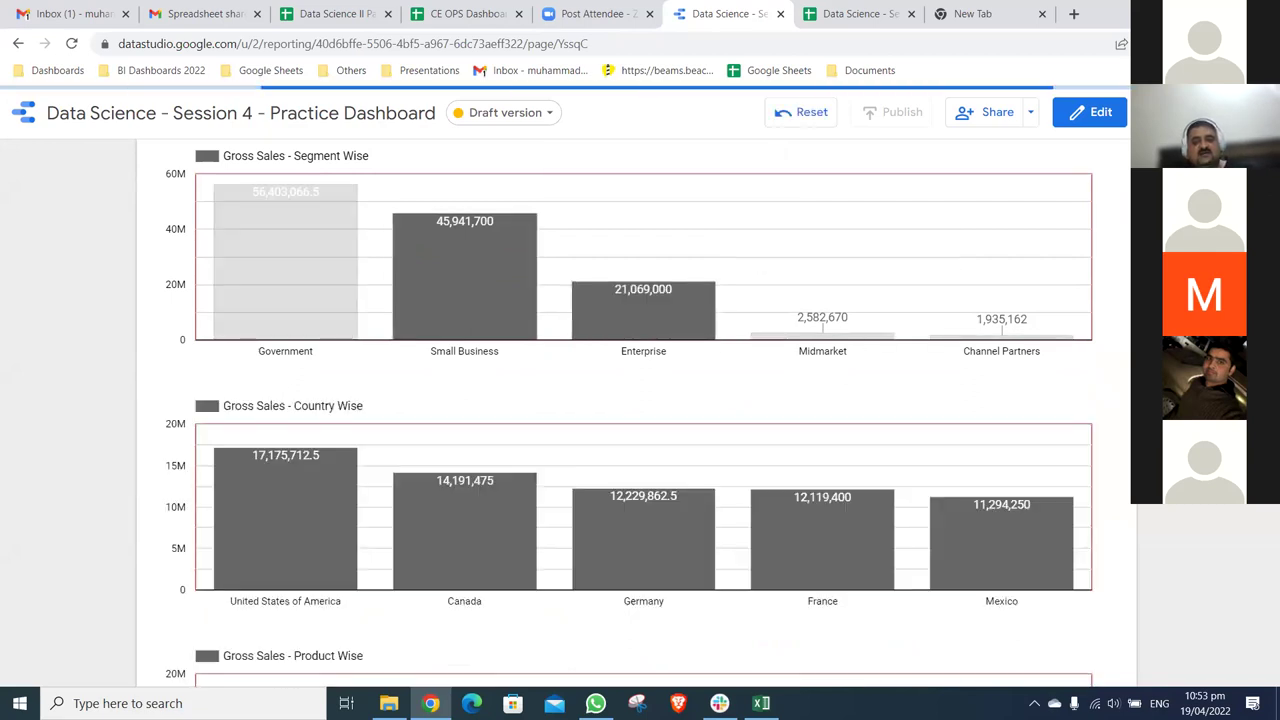
{"action": "scroll", "coordinate": [940, 338], "scroll_direction": "down", "scroll_amount": 2}
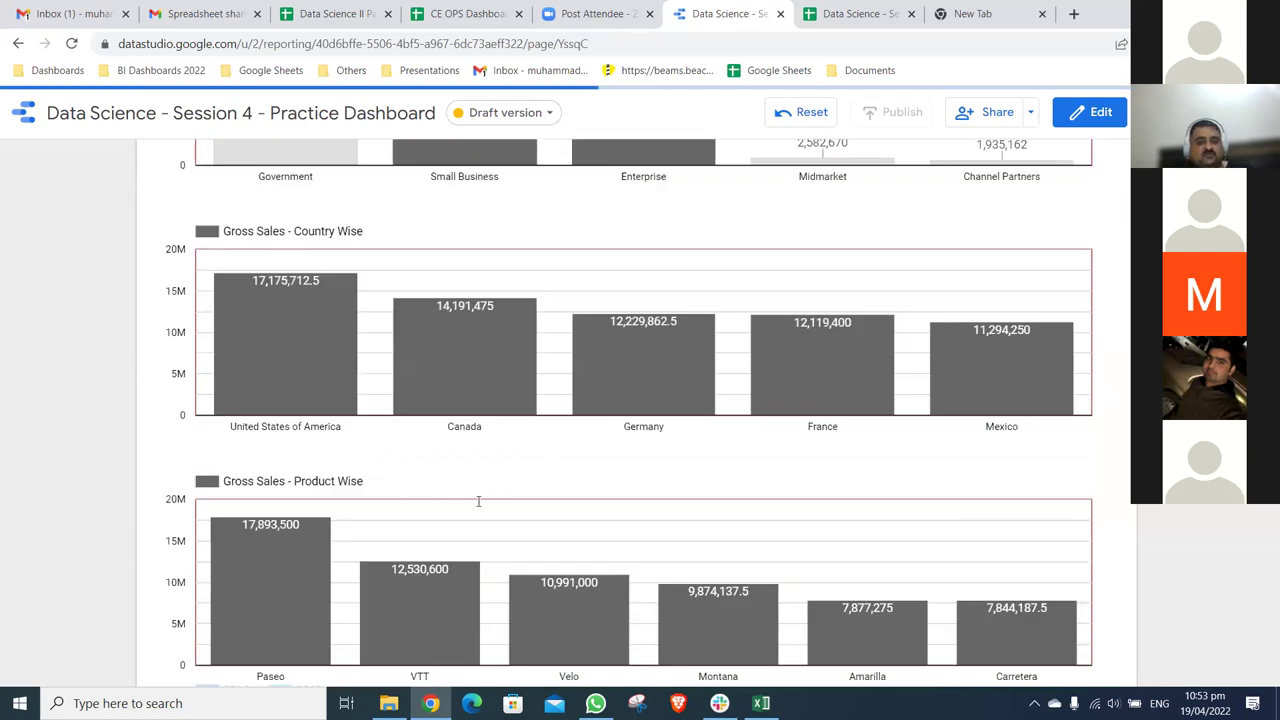
{"action": "scroll", "coordinate": [478, 501], "scroll_direction": "down", "scroll_amount": 3}
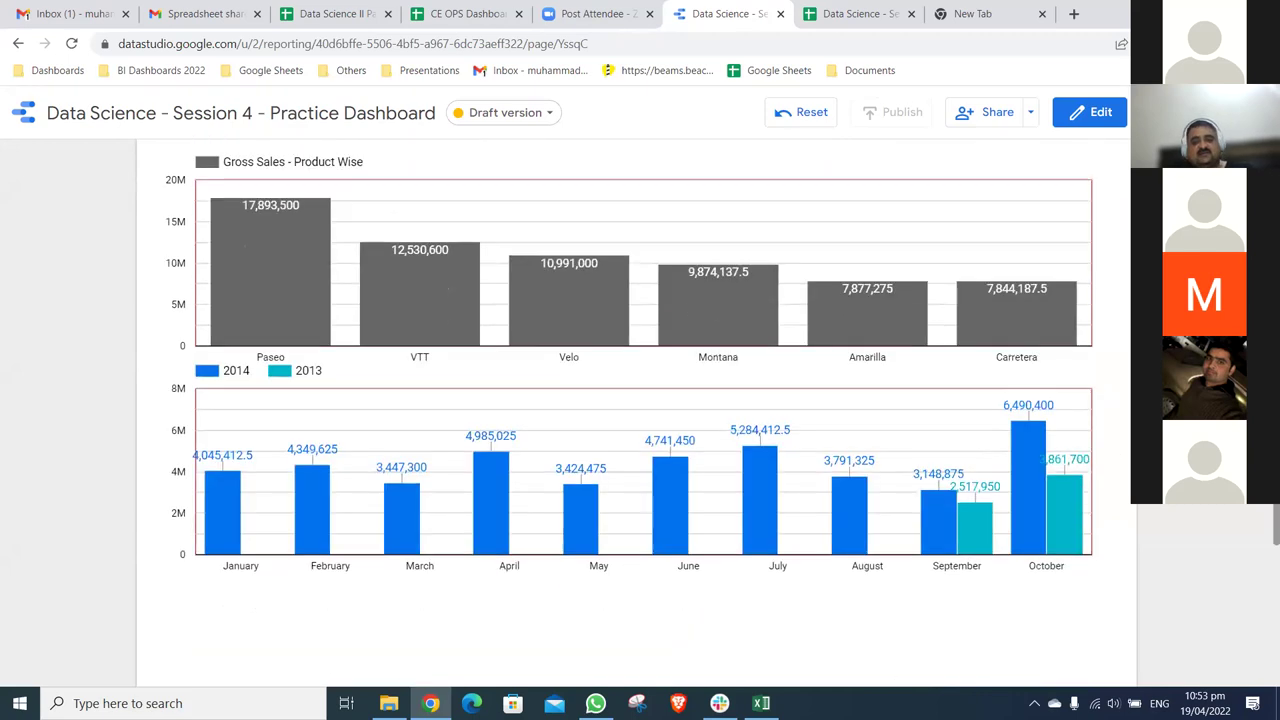
{"action": "scroll", "coordinate": [478, 501], "scroll_direction": "up", "scroll_amount": 6}
{"action": "scroll", "coordinate": [1261, 508], "scroll_direction": "down", "scroll_amount": 3}
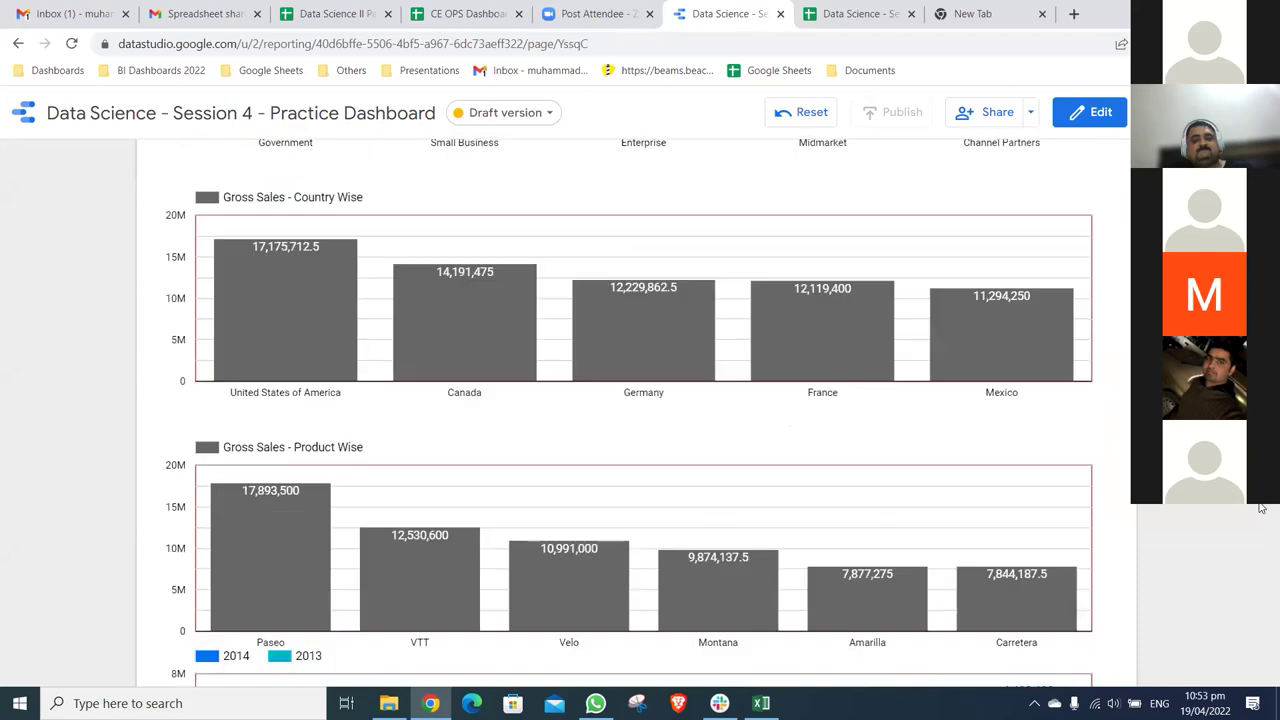
{"action": "scroll", "coordinate": [1261, 508], "scroll_direction": "down", "scroll_amount": 2}
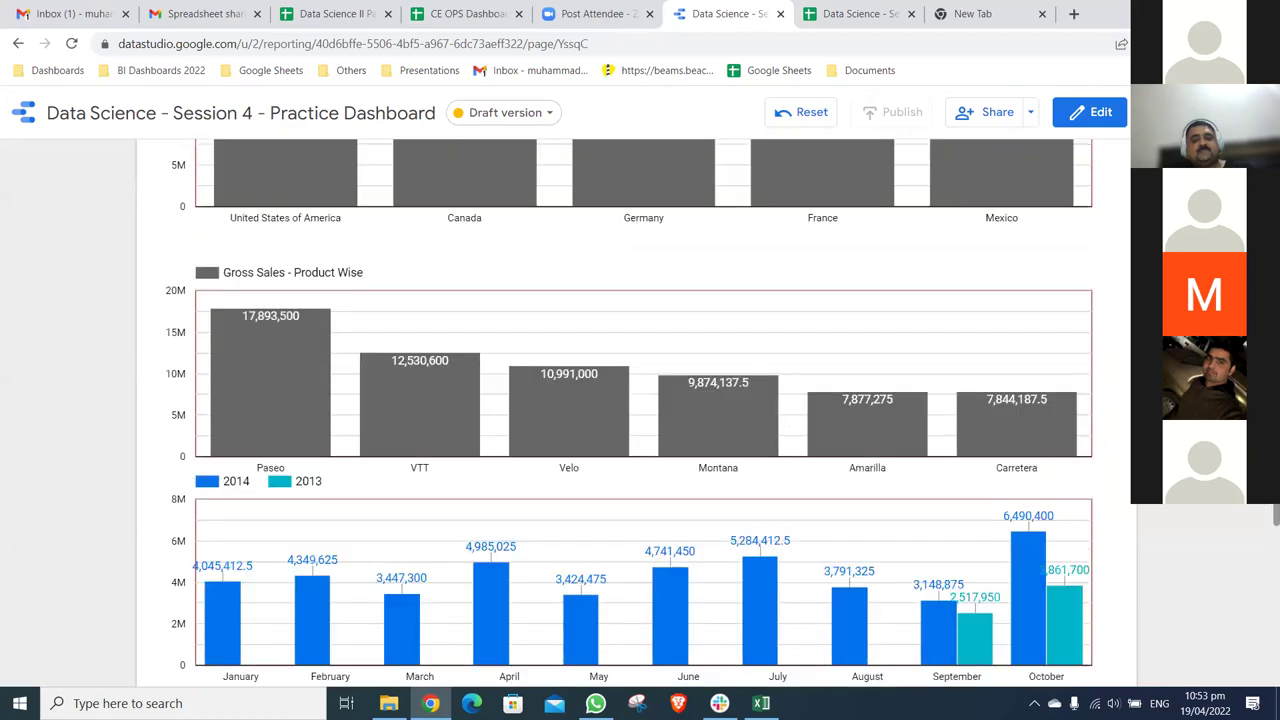
{"action": "scroll", "coordinate": [643, 403], "scroll_direction": "down", "scroll_amount": 2}
{"action": "scroll", "coordinate": [643, 403], "scroll_direction": "down", "scroll_amount": 1}
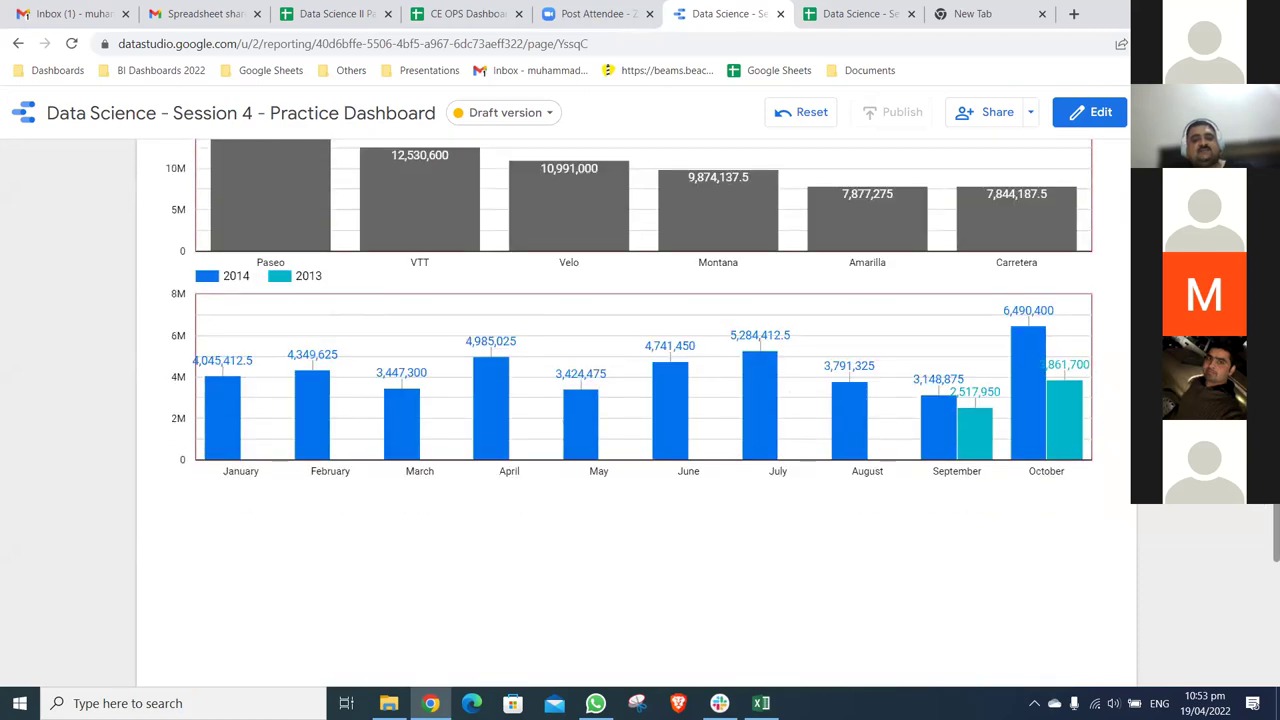
{"action": "scroll", "coordinate": [643, 403], "scroll_direction": "up", "scroll_amount": 2}
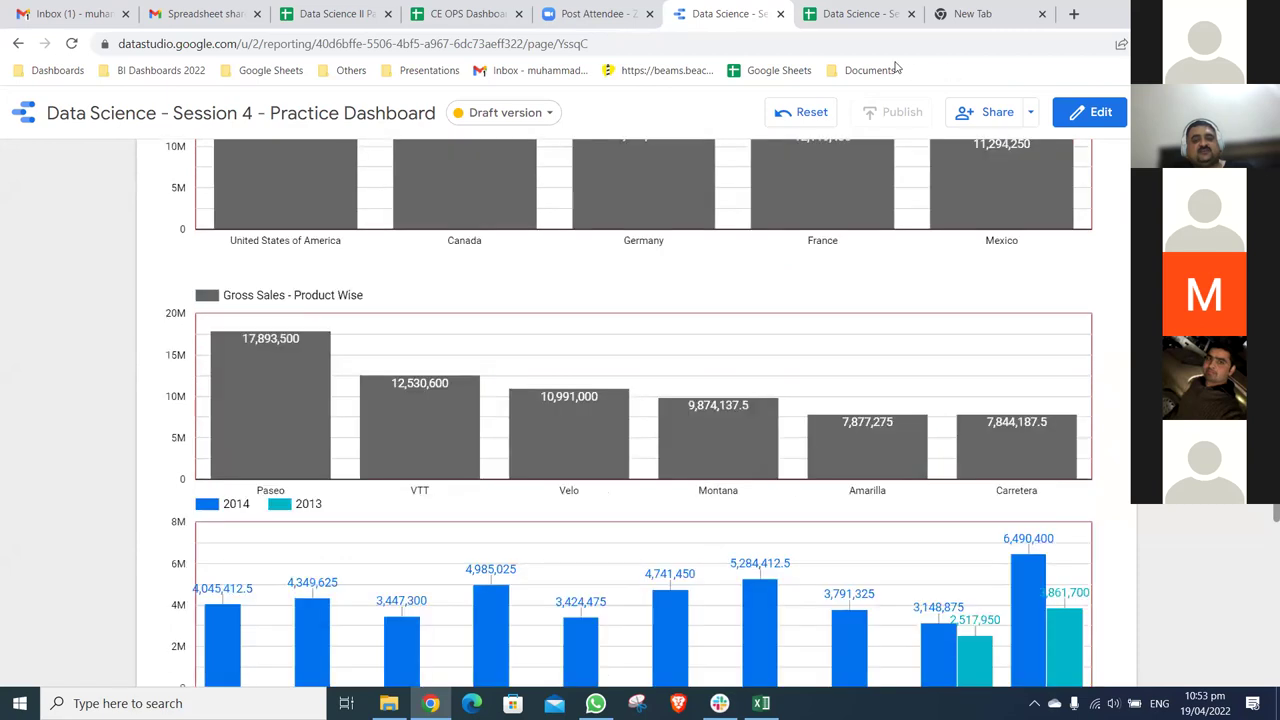
{"action": "scroll", "coordinate": [789, 286], "scroll_direction": "up", "scroll_amount": 4}
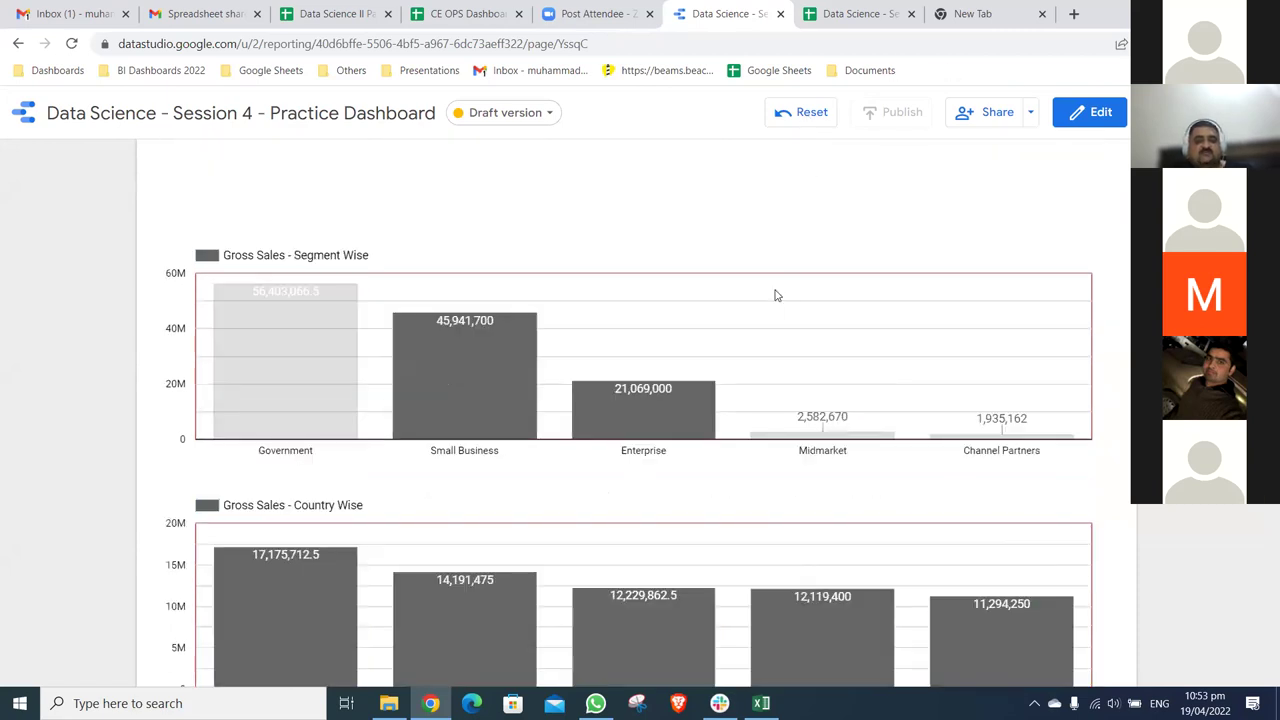
{"action": "scroll", "coordinate": [775, 295], "scroll_direction": "up", "scroll_amount": 5}
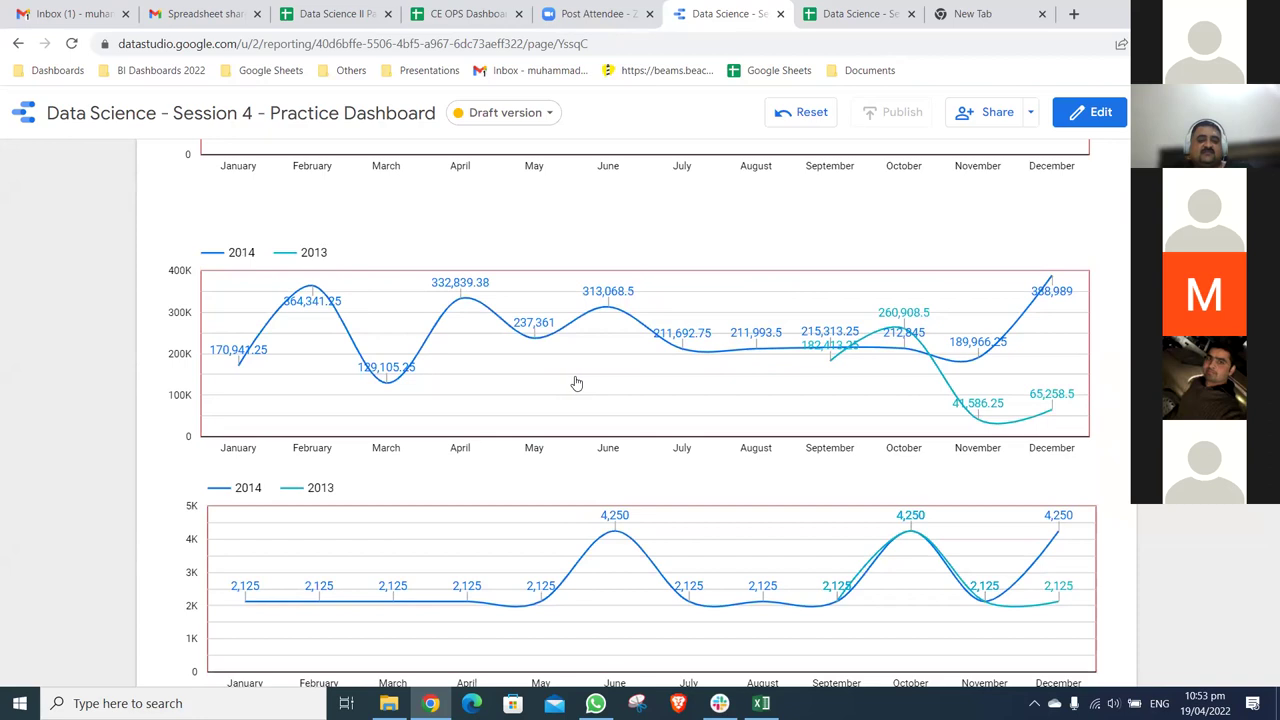
{"action": "scroll", "coordinate": [735, 377], "scroll_direction": "up", "scroll_amount": 5}
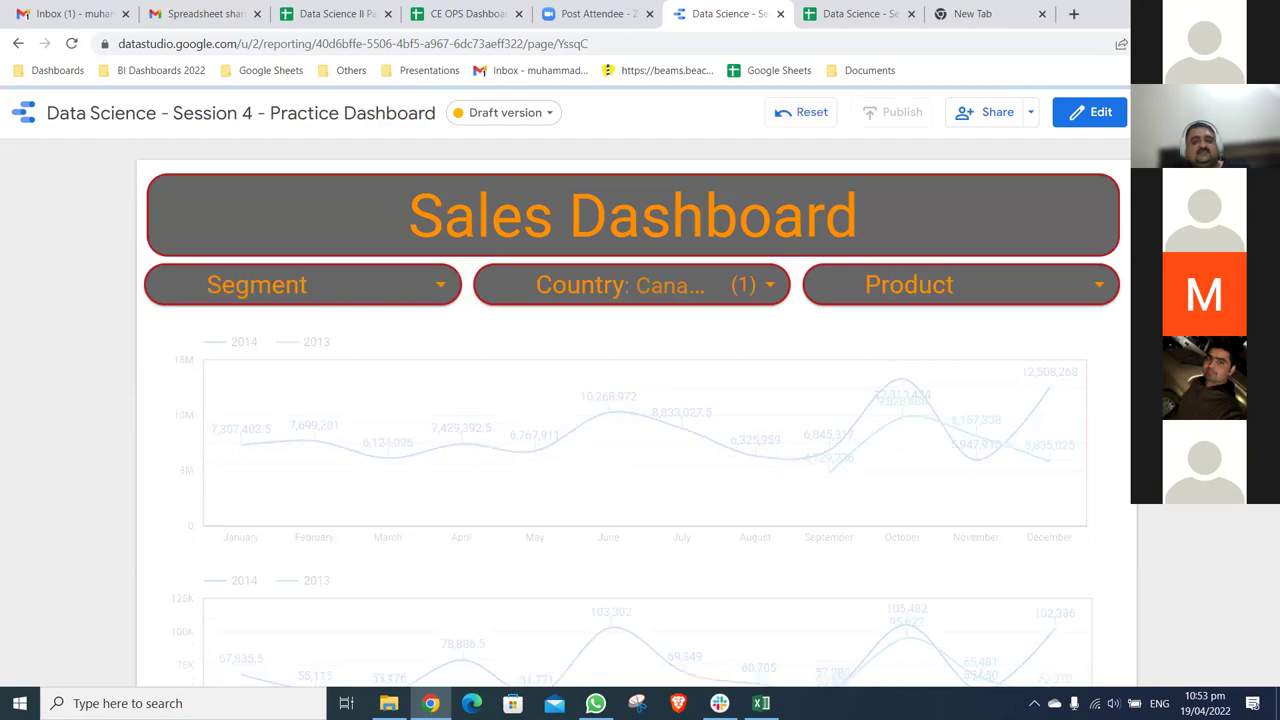
{"action": "scroll", "coordinate": [635, 414], "scroll_direction": "down", "scroll_amount": 1}
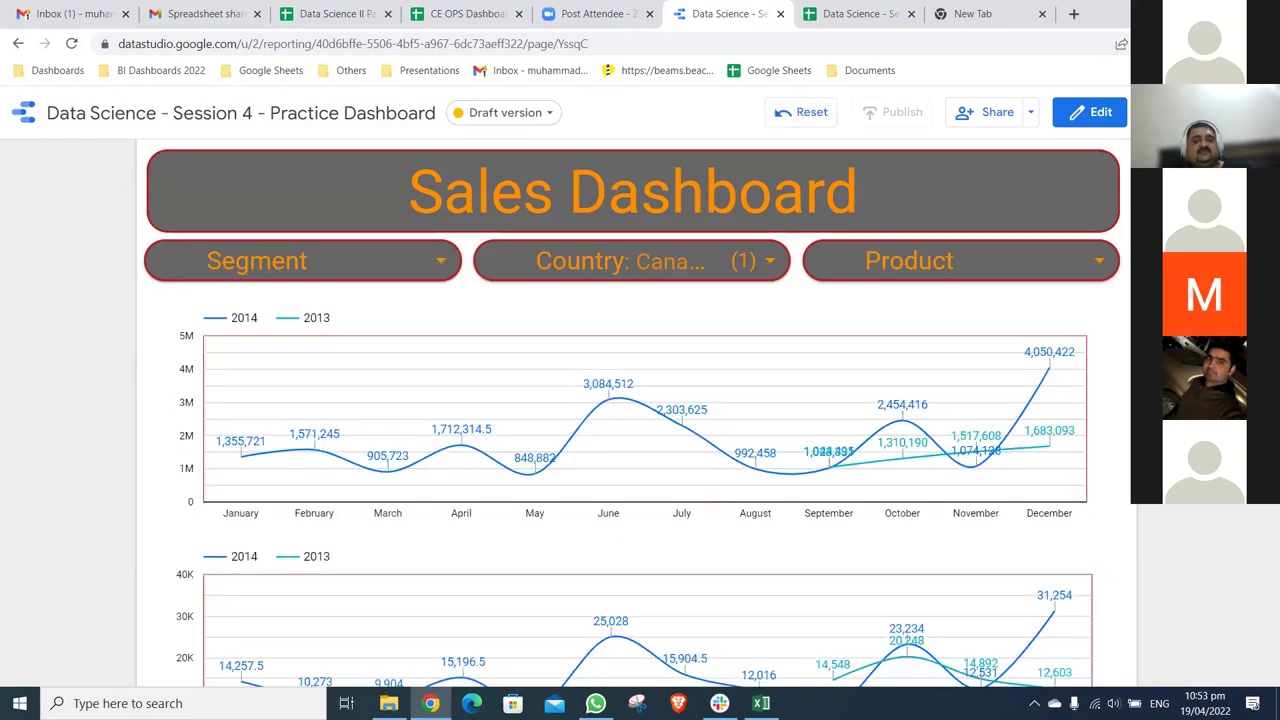
{"action": "scroll", "coordinate": [635, 414], "scroll_direction": "down", "scroll_amount": 3}
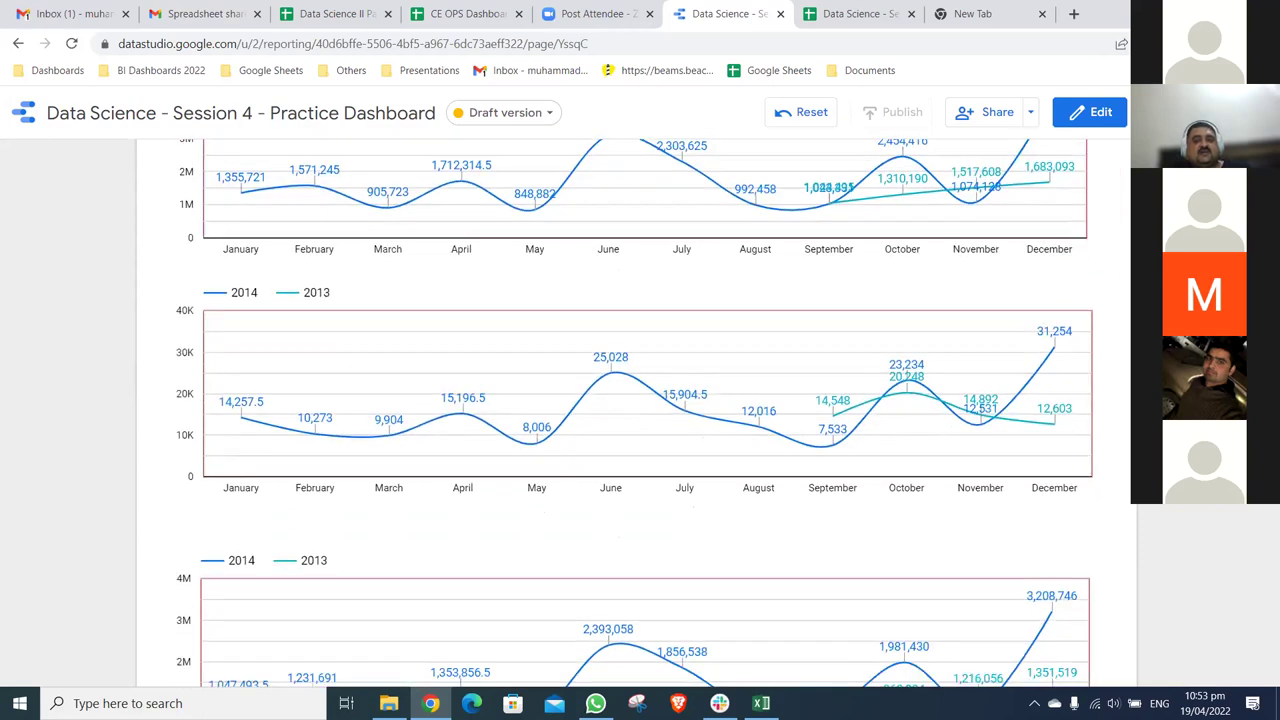
{"action": "scroll", "coordinate": [635, 414], "scroll_direction": "down", "scroll_amount": 5}
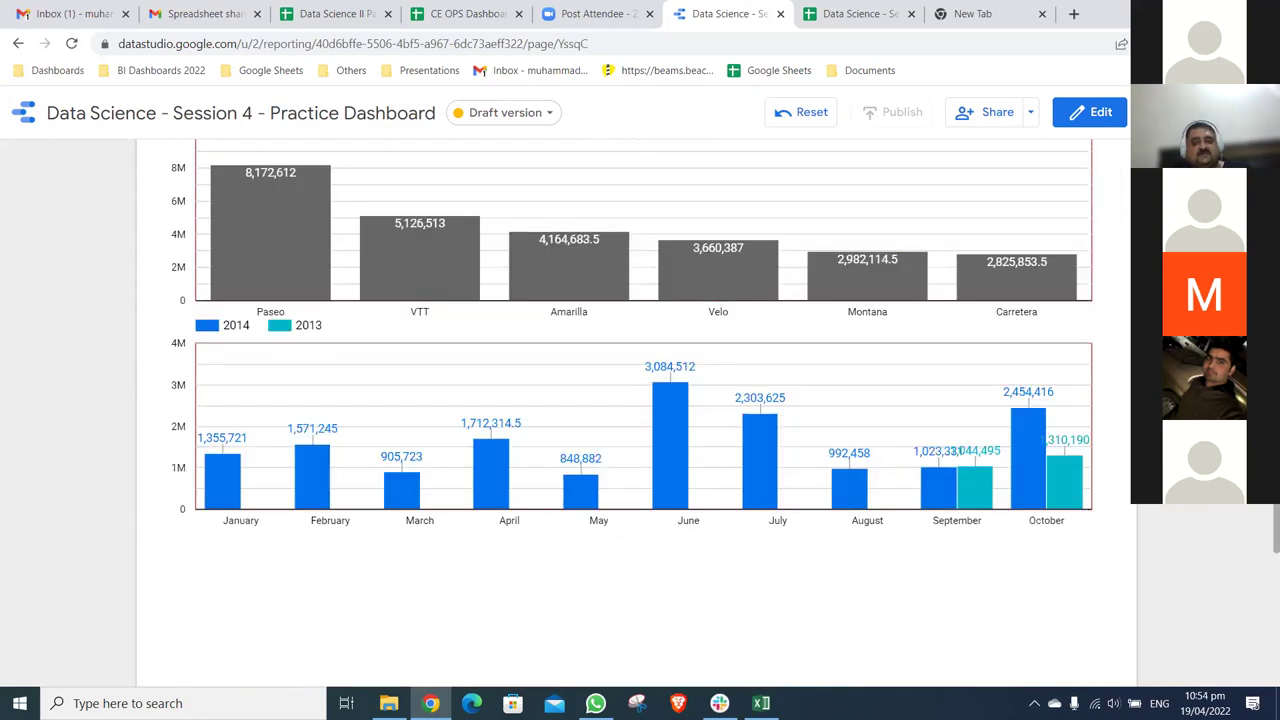
{"action": "scroll", "coordinate": [635, 414], "scroll_direction": "up", "scroll_amount": 5}
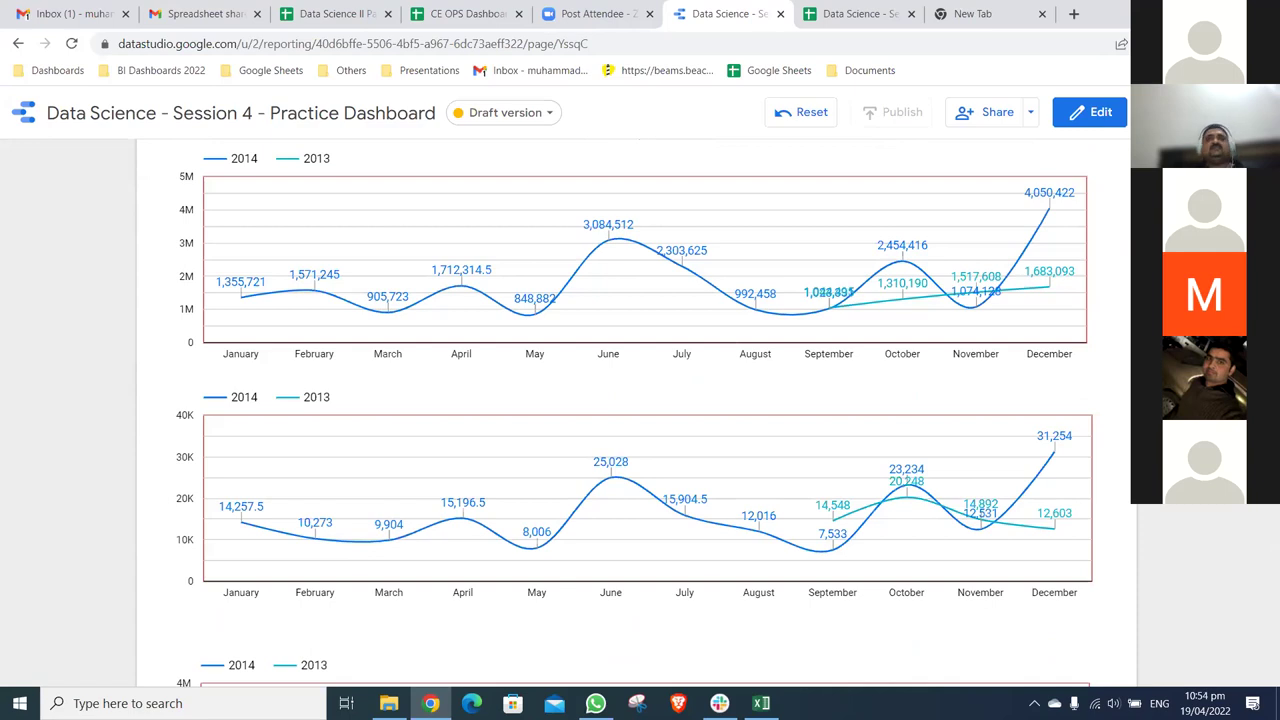
{"action": "scroll", "coordinate": [635, 414], "scroll_direction": "up", "scroll_amount": 2}
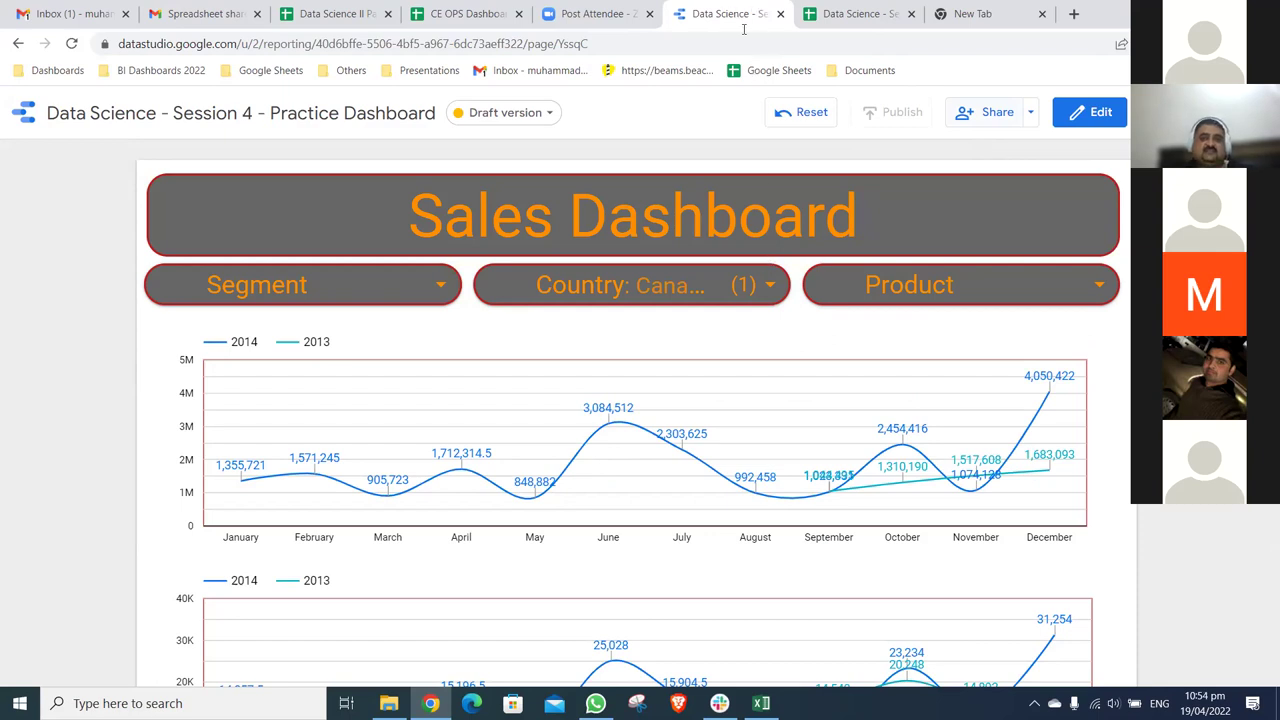
{"action": "key", "text": "ctrl+Tab"}
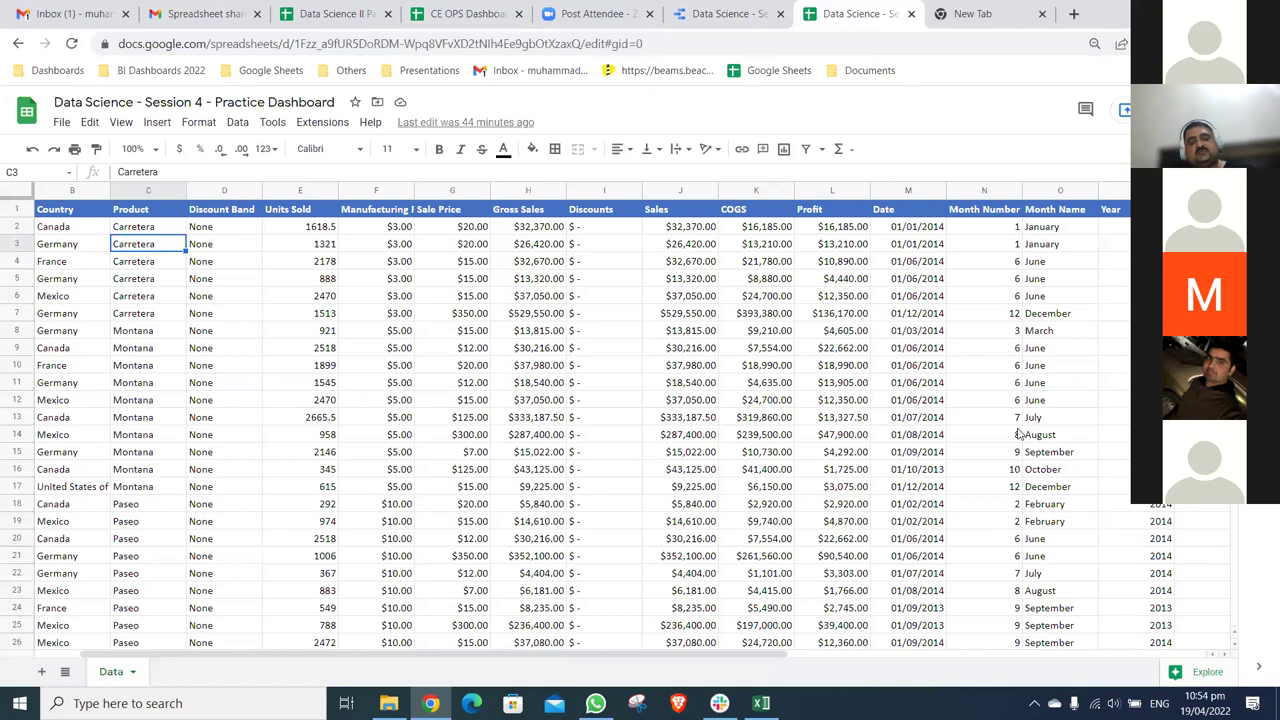
{"action": "key", "text": "Down"}
{"action": "key", "text": "Right"}
{"action": "key", "text": "Right"}
{"action": "key", "text": "Right"}
{"action": "key", "text": "Right"}
{"action": "key", "text": "Right"}
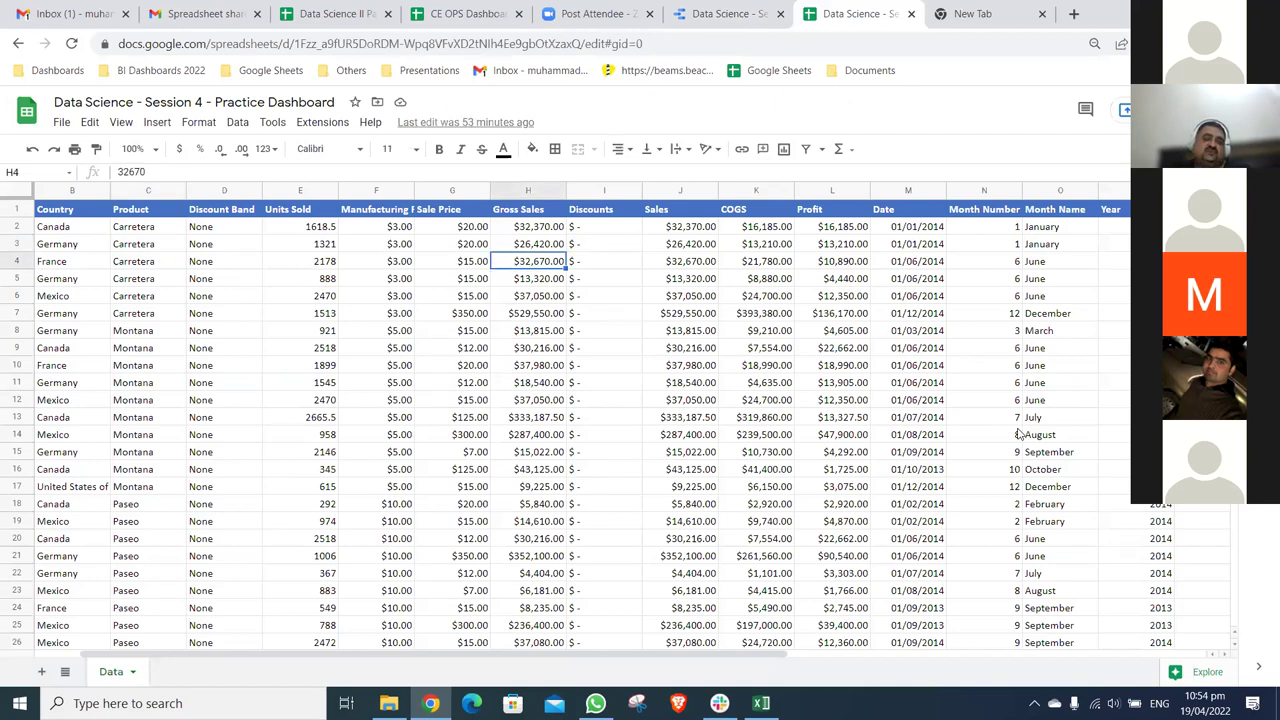
{"action": "key", "text": "ctrl+shift+Tab"}
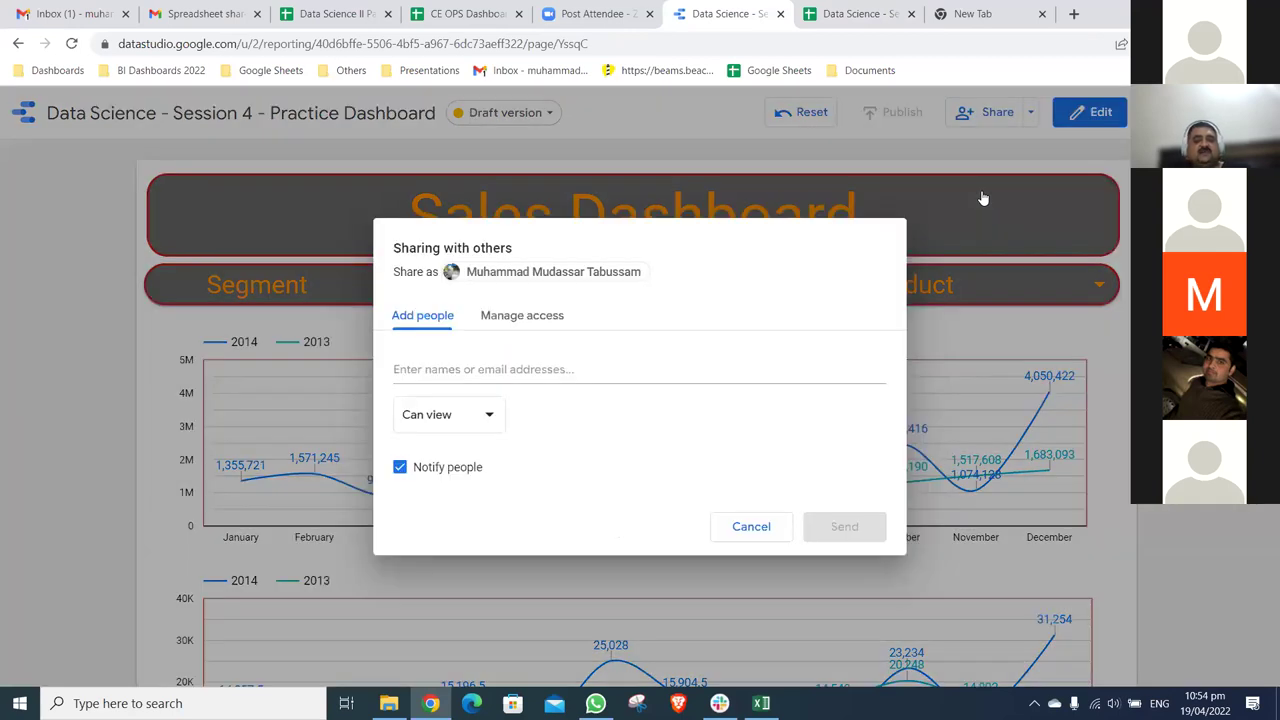
- Open the Share dropdown showing scheduled email delivery and download options
{"action": "left_click", "coordinate": [983, 198]}
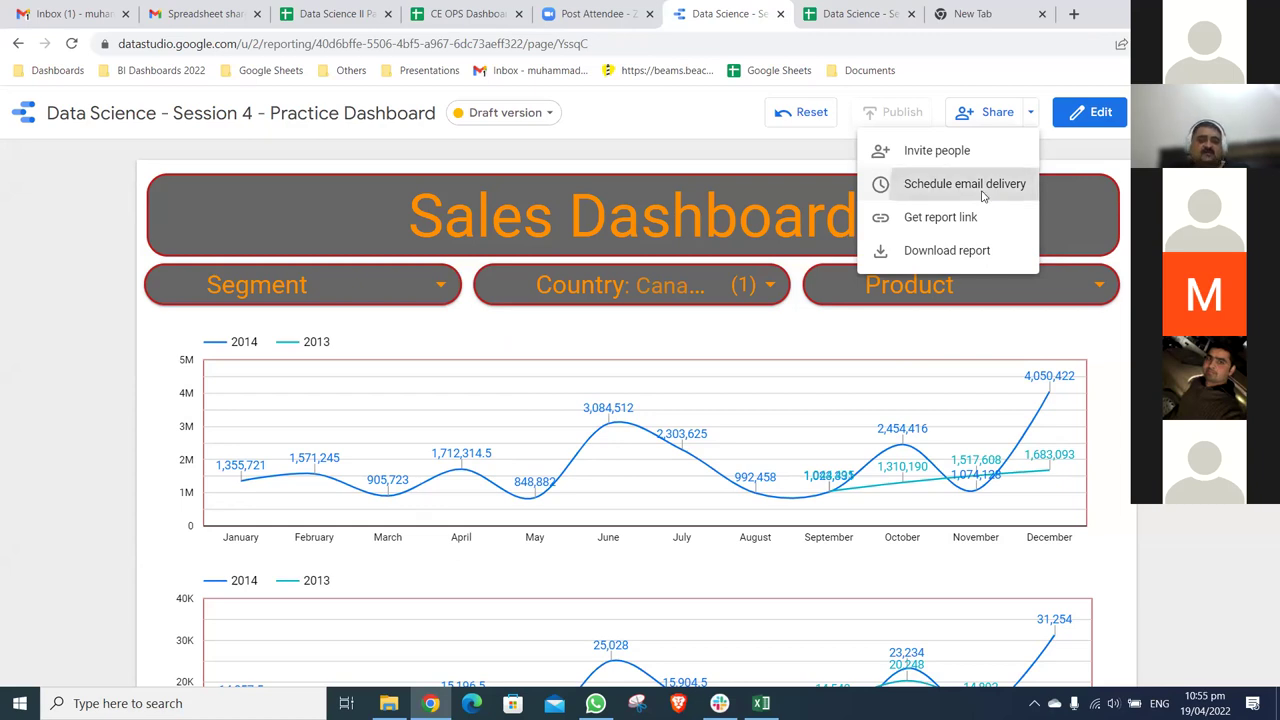
{"action": "left_click", "coordinate": [983, 190]}
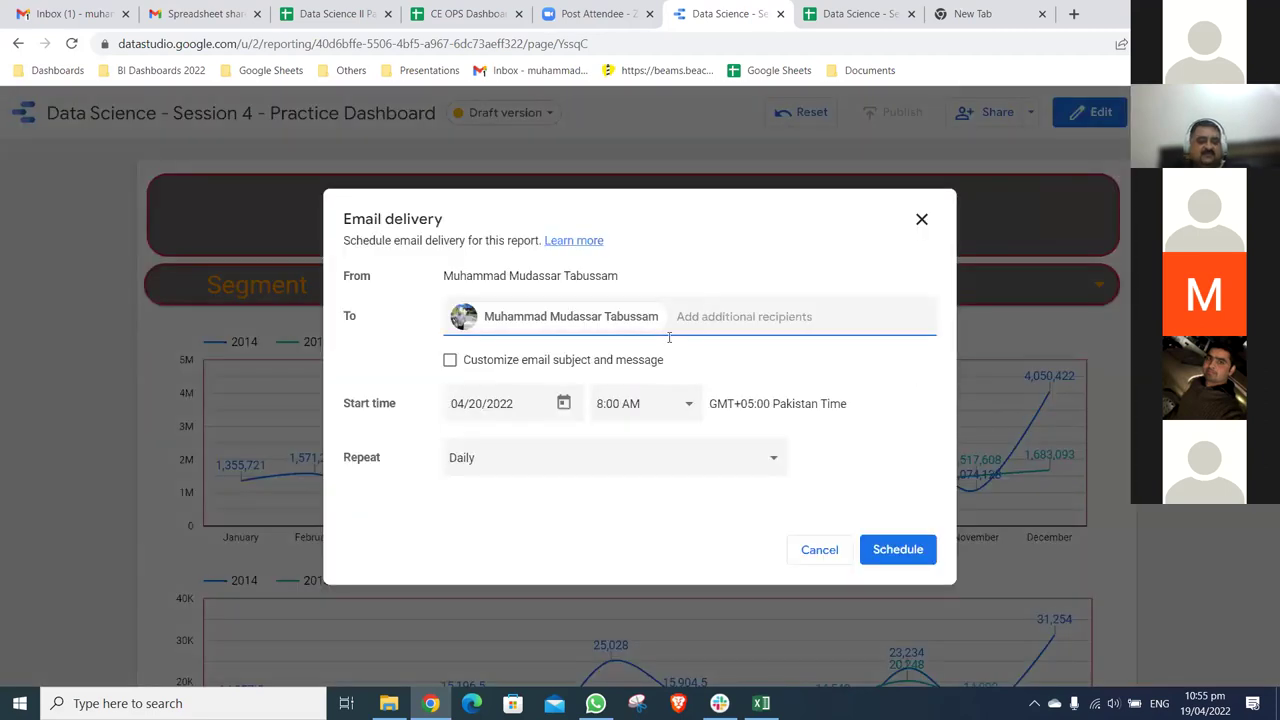
{"action": "left_click", "coordinate": [450, 360]}
{"action": "key", "text": "Tab"}
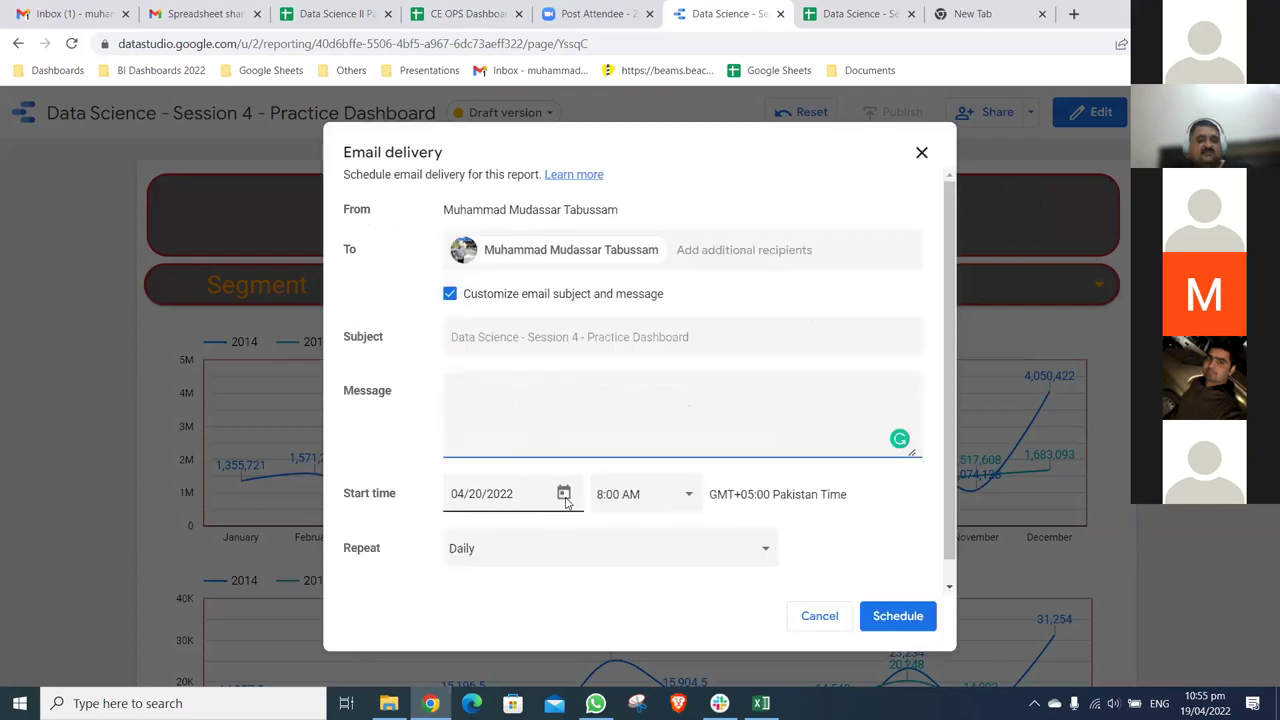
{"action": "left_click", "coordinate": [565, 499]}
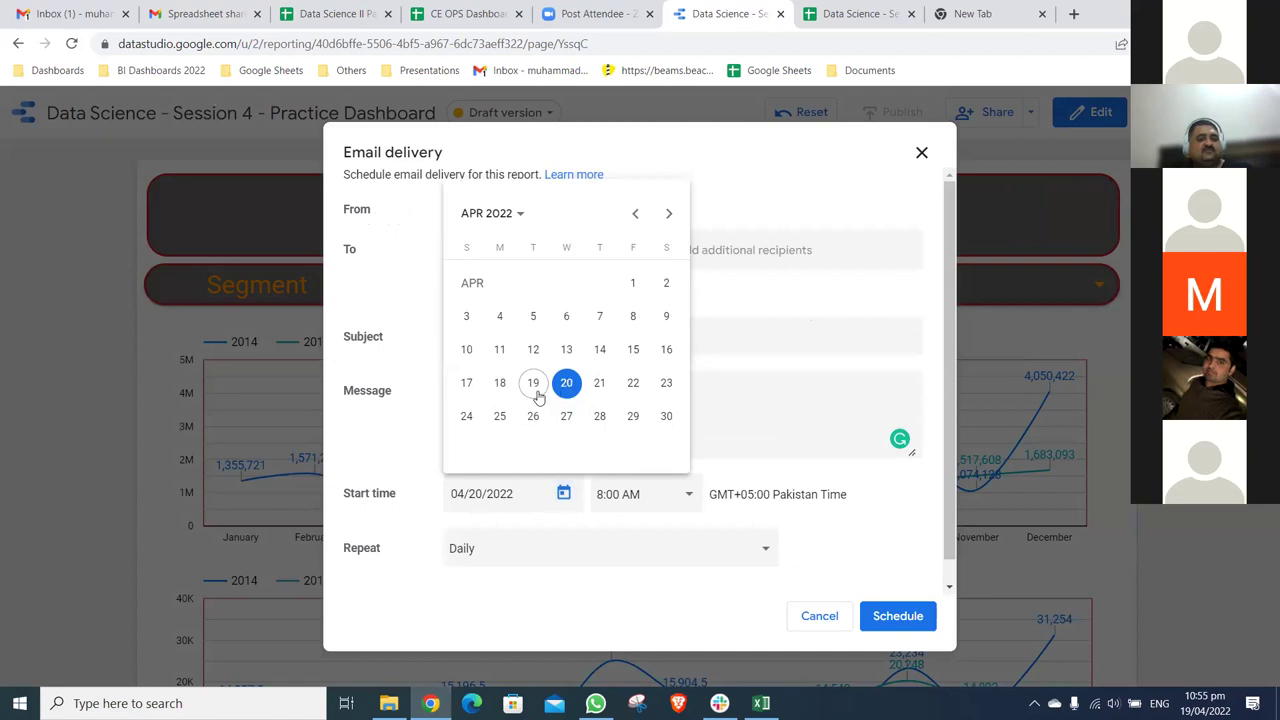
{"action": "left_click", "coordinate": [566, 384]}
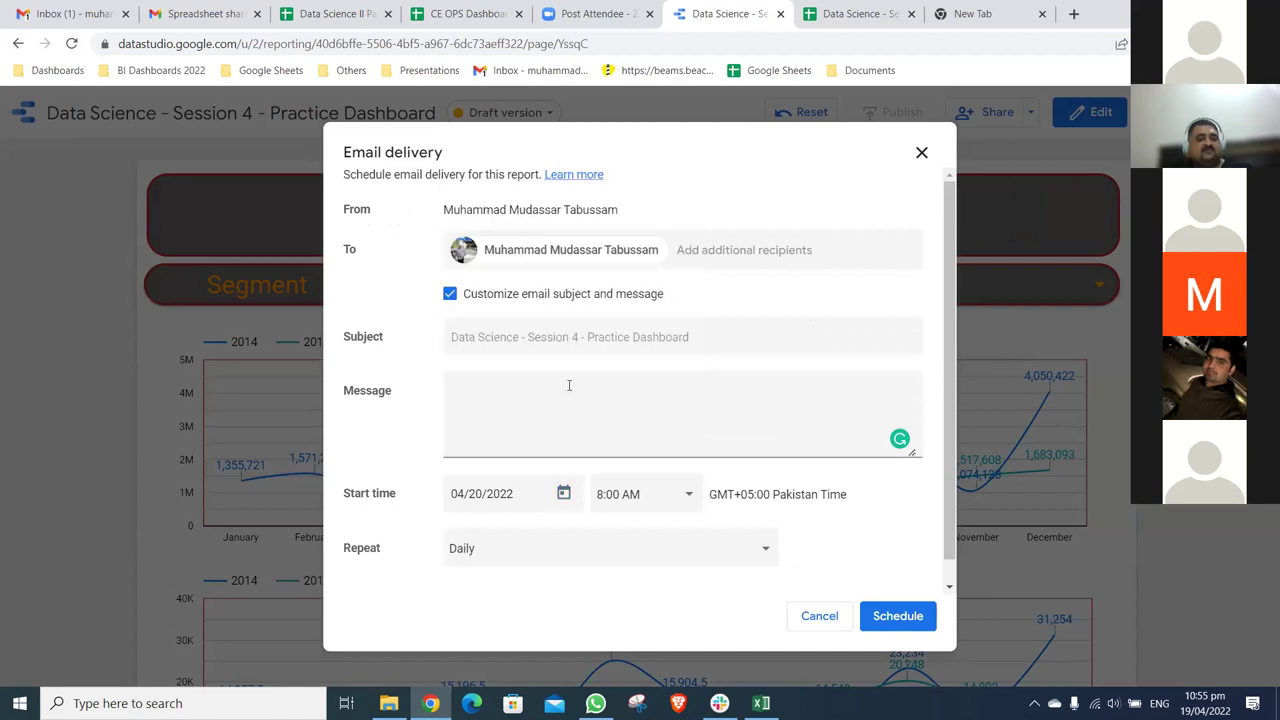
{"action": "left_click", "coordinate": [692, 501]}
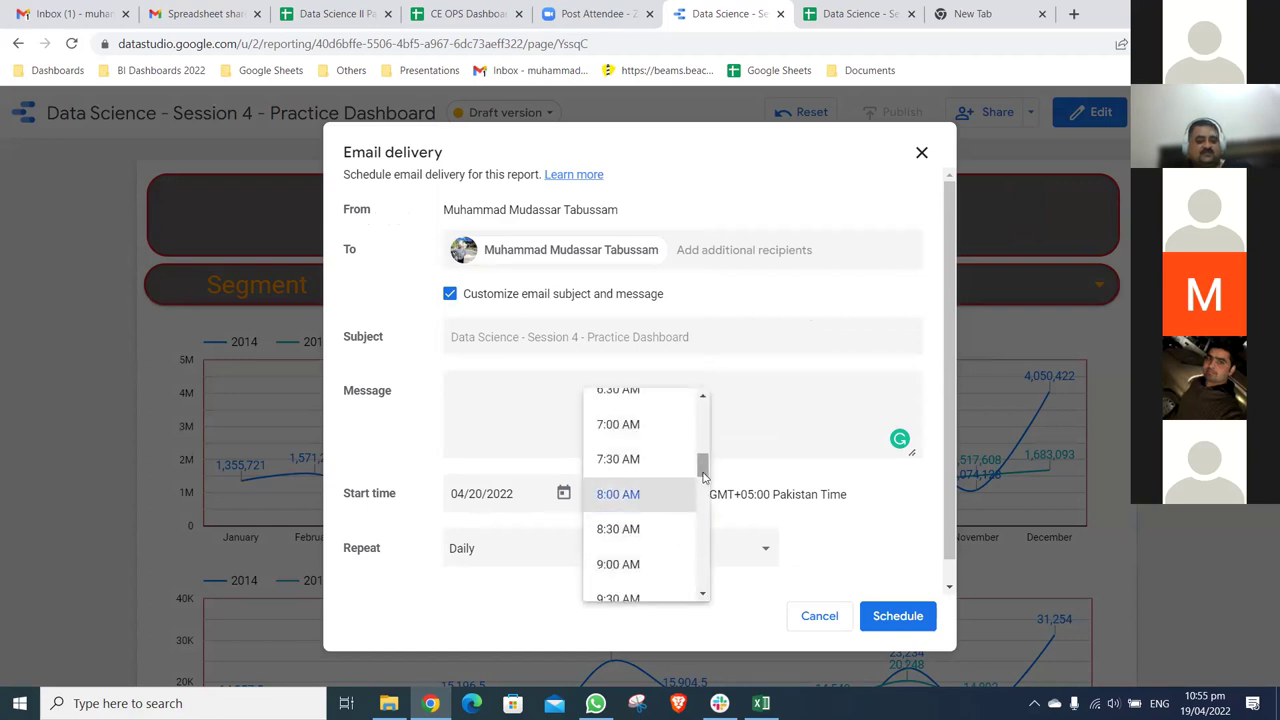
{"action": "scroll", "coordinate": [657, 517], "scroll_direction": "down", "scroll_amount": 2}
{"action": "left_click", "coordinate": [728, 543]}
{"action": "left_click", "coordinate": [728, 543]}
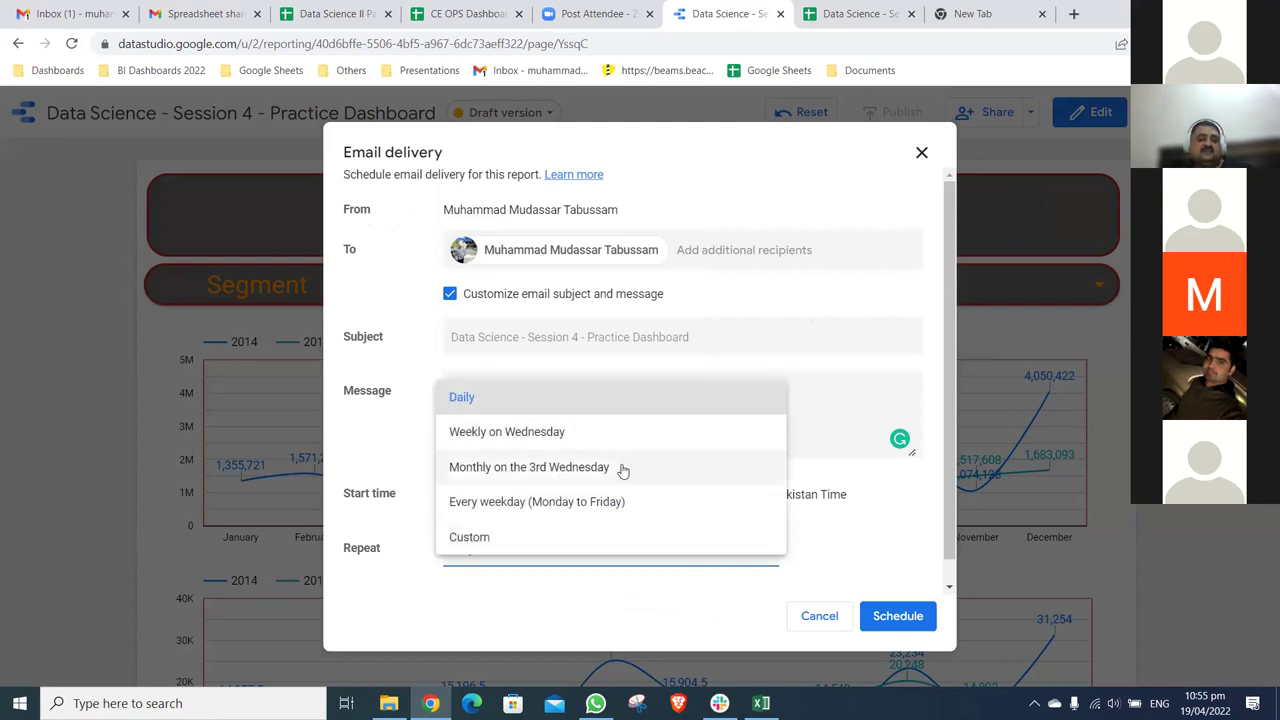
{"action": "left_click", "coordinate": [547, 537]}
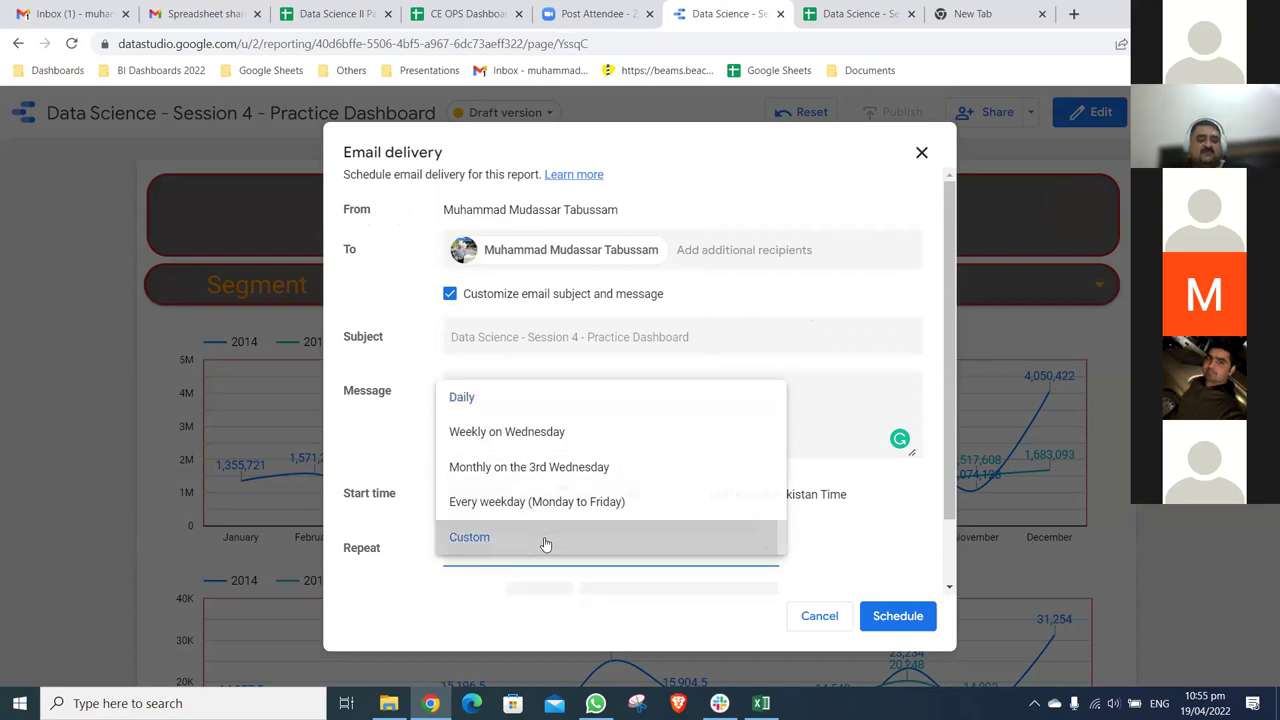
{"action": "left_click_drag", "start_coordinate": [951, 482], "coordinate": [952, 556]}
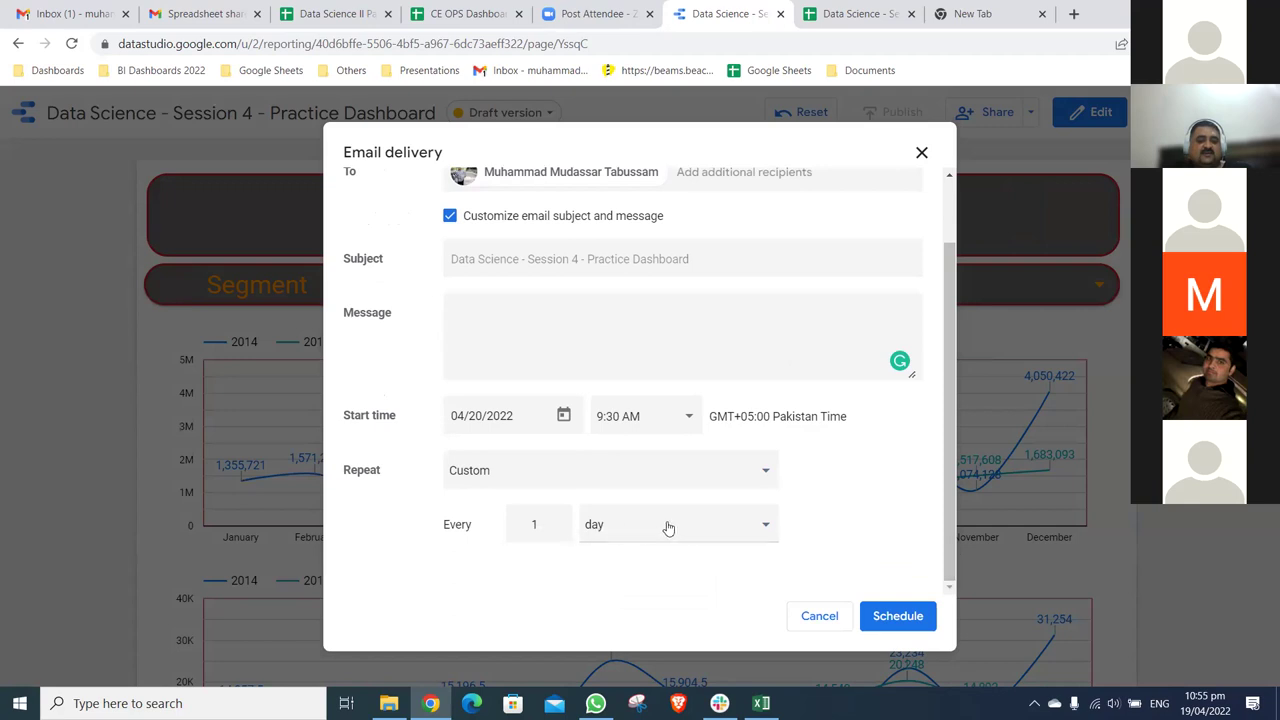
{"action": "left_click", "coordinate": [767, 527]}
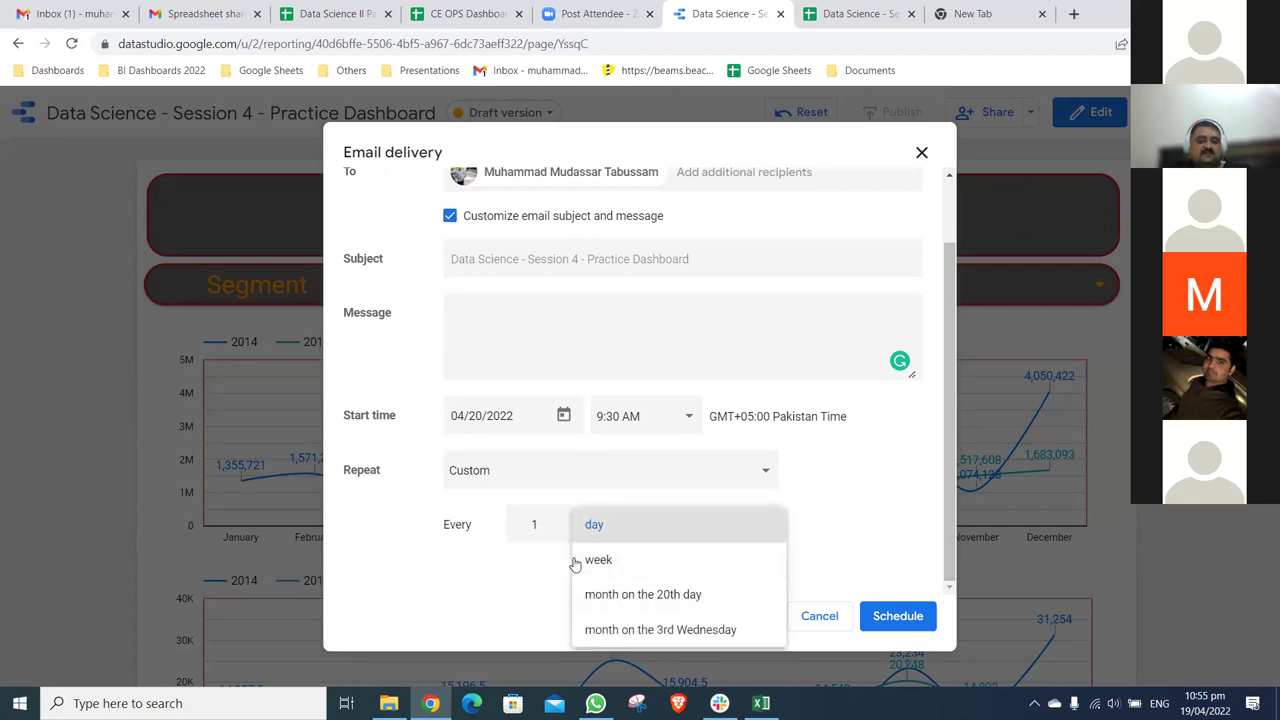
{"action": "left_click", "coordinate": [545, 535]}
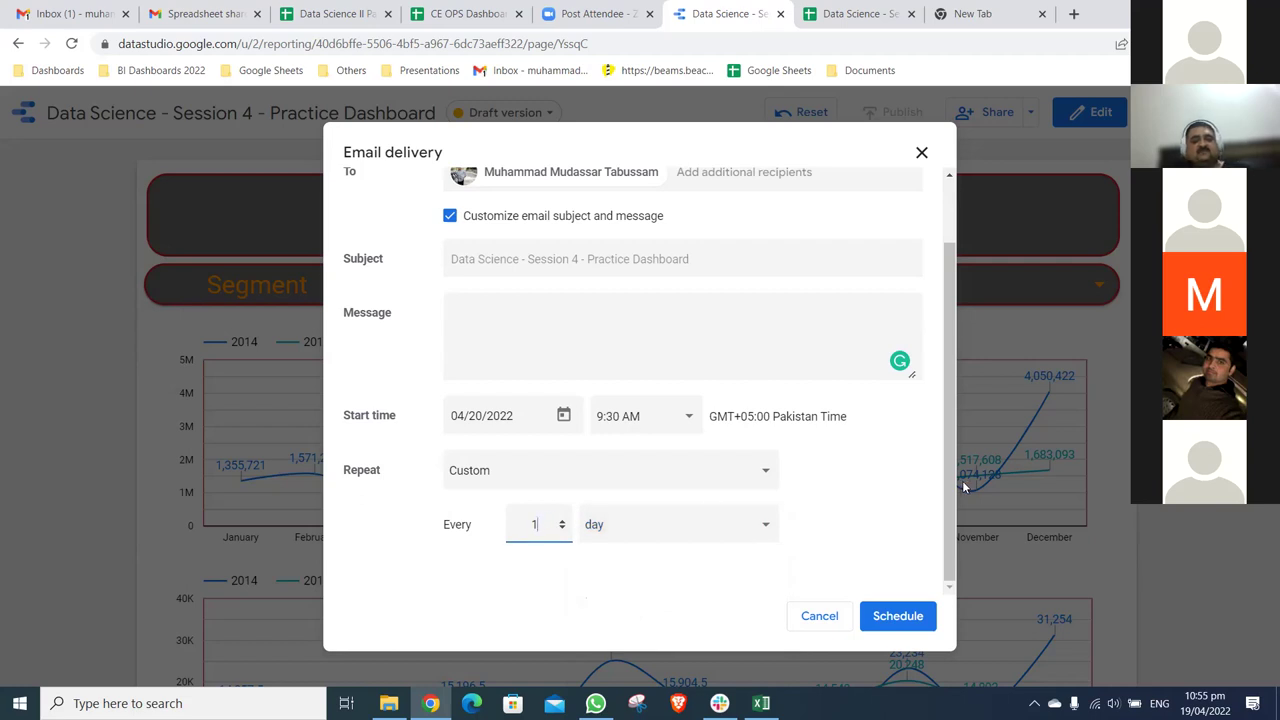
{"action": "left_click", "coordinate": [836, 622]}
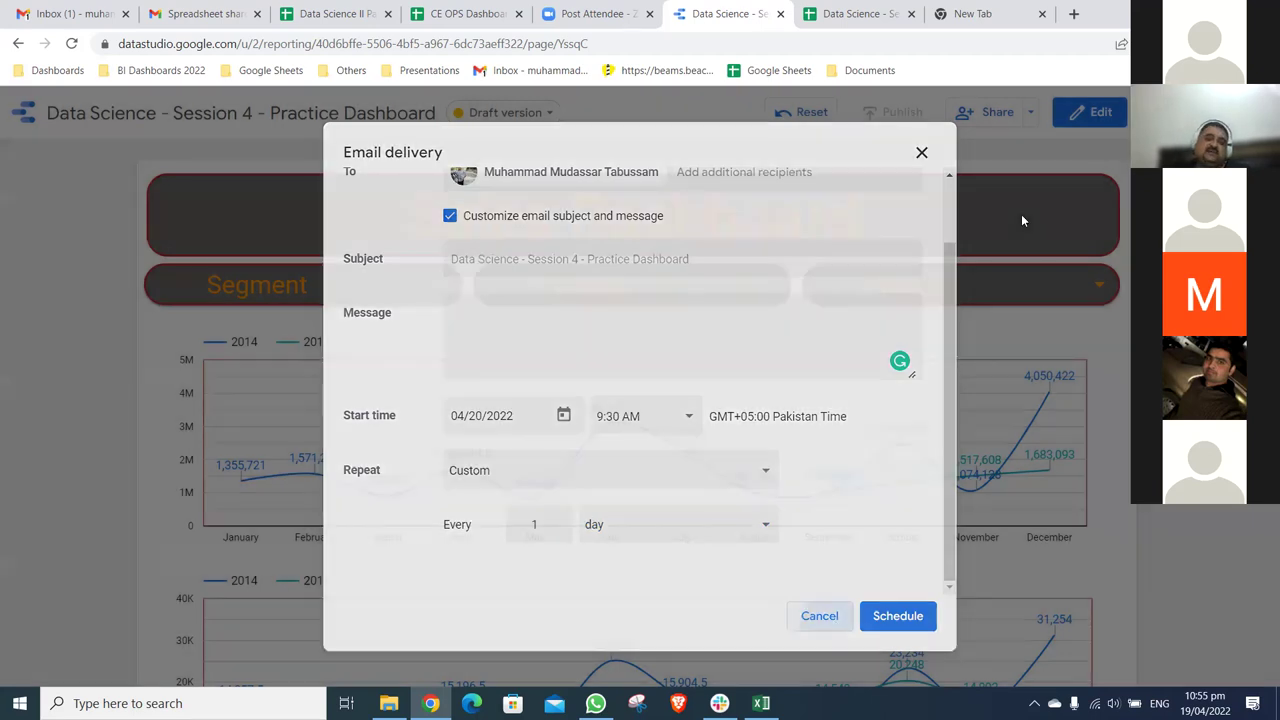
{"action": "left_click", "coordinate": [1031, 114]}
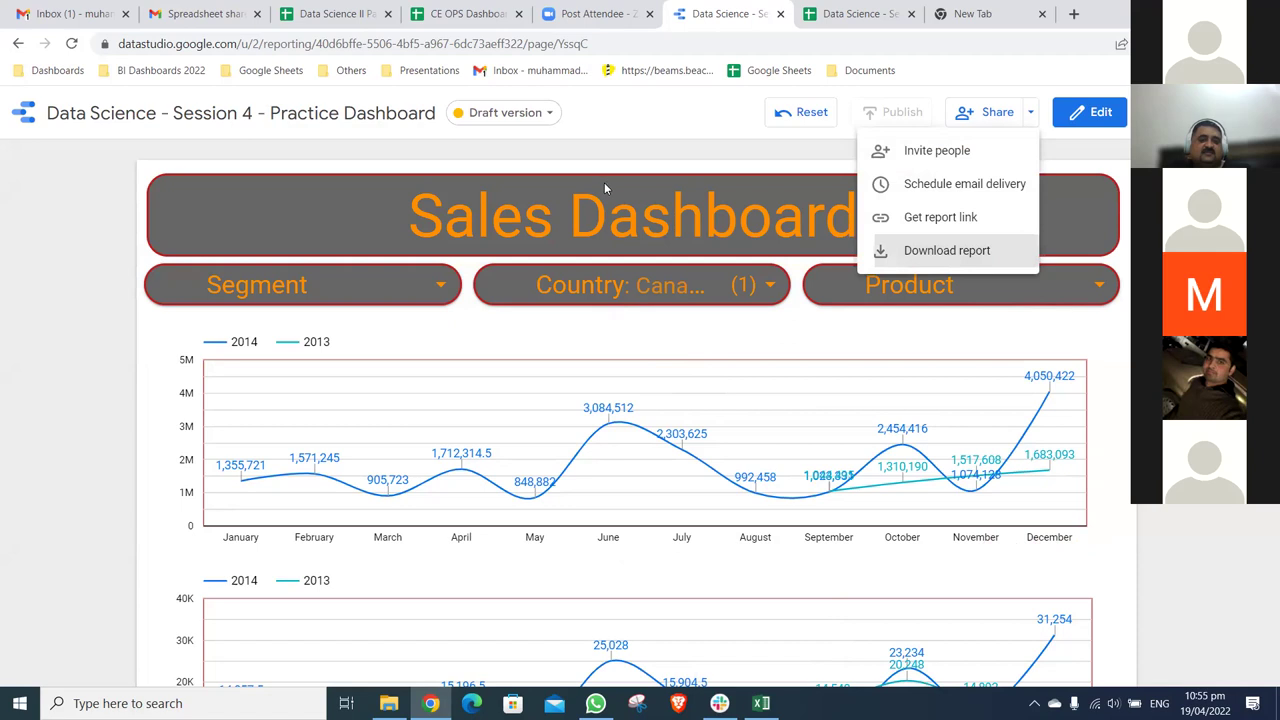
- Download the report as Data_Science_-_Session_4_-_Practice_Dashboard.pdf and open it in Chrome
{"action": "key", "text": "Return"}
{"action": "key", "text": "Return"}
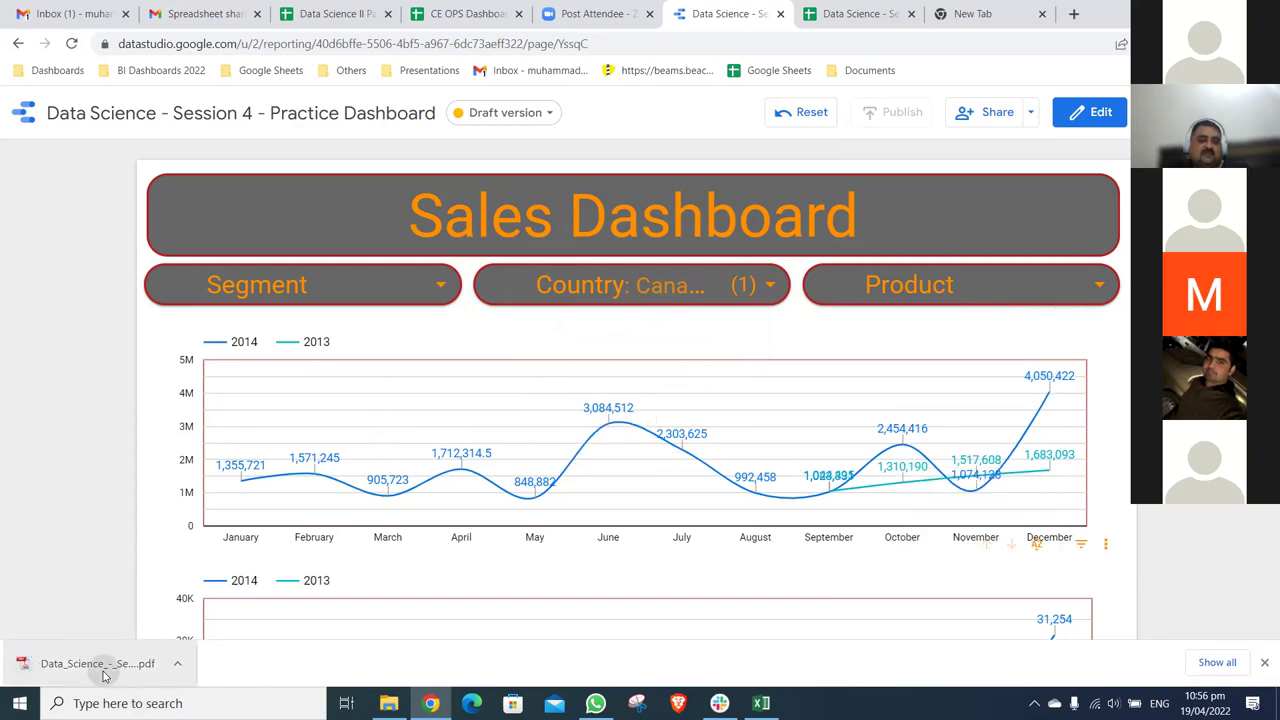
{"action": "left_click", "coordinate": [104, 676]}
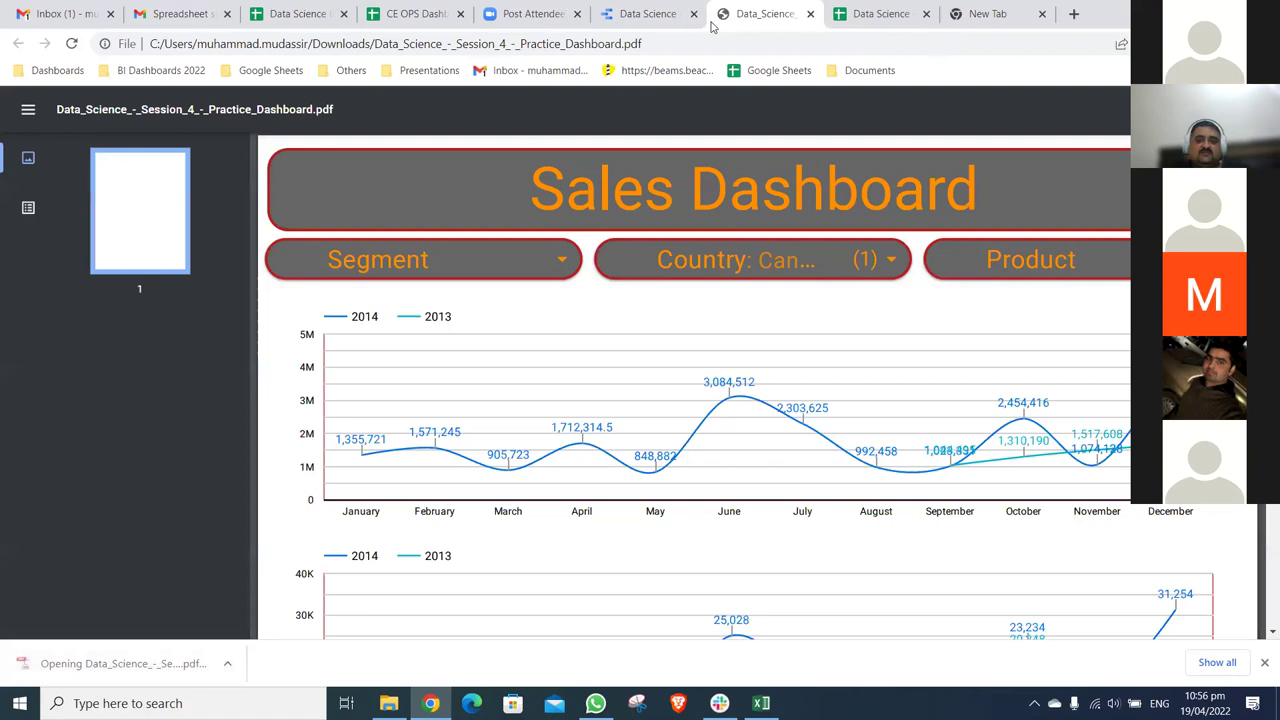
- Close the PDF tab and open Chrome's Downloads page from the main menu
{"action": "key", "text": "ctrl+shift+Tab"}
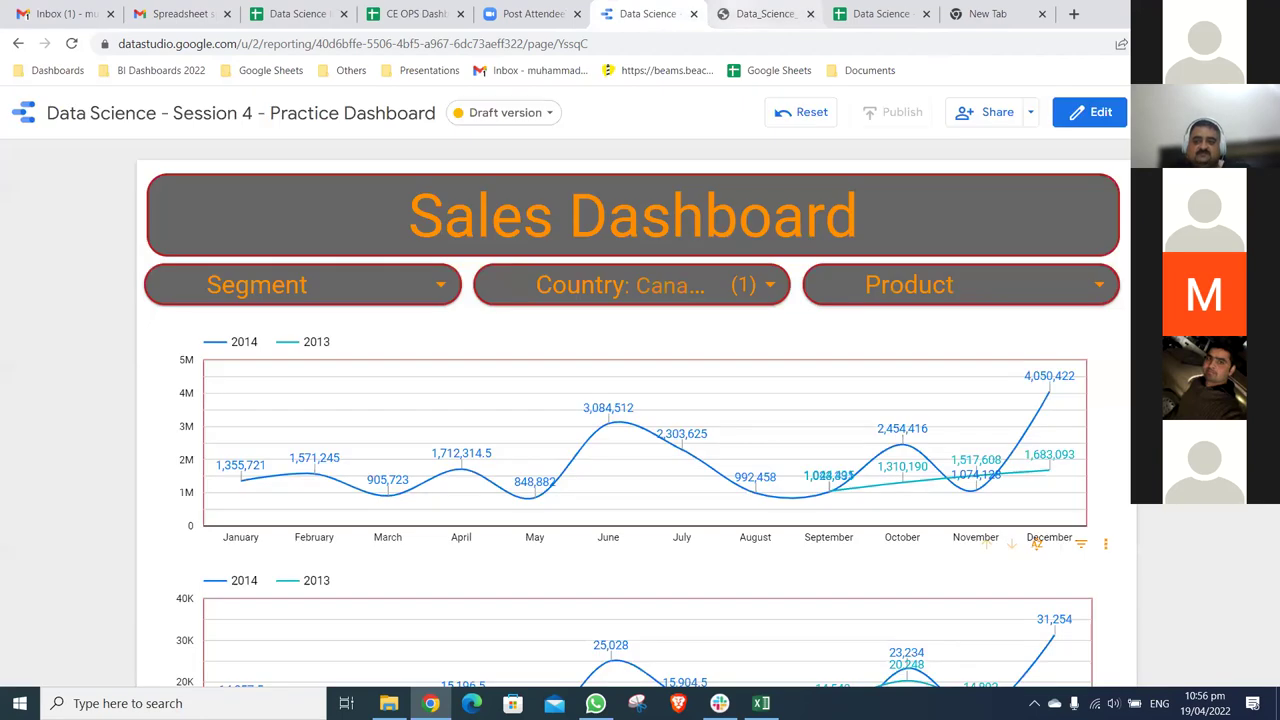
{"action": "key", "text": "ctrl+Tab"}
{"action": "key", "text": "ctrl+w"}
{"action": "key", "text": "alt+f"}
{"action": "key", "text": "d"}
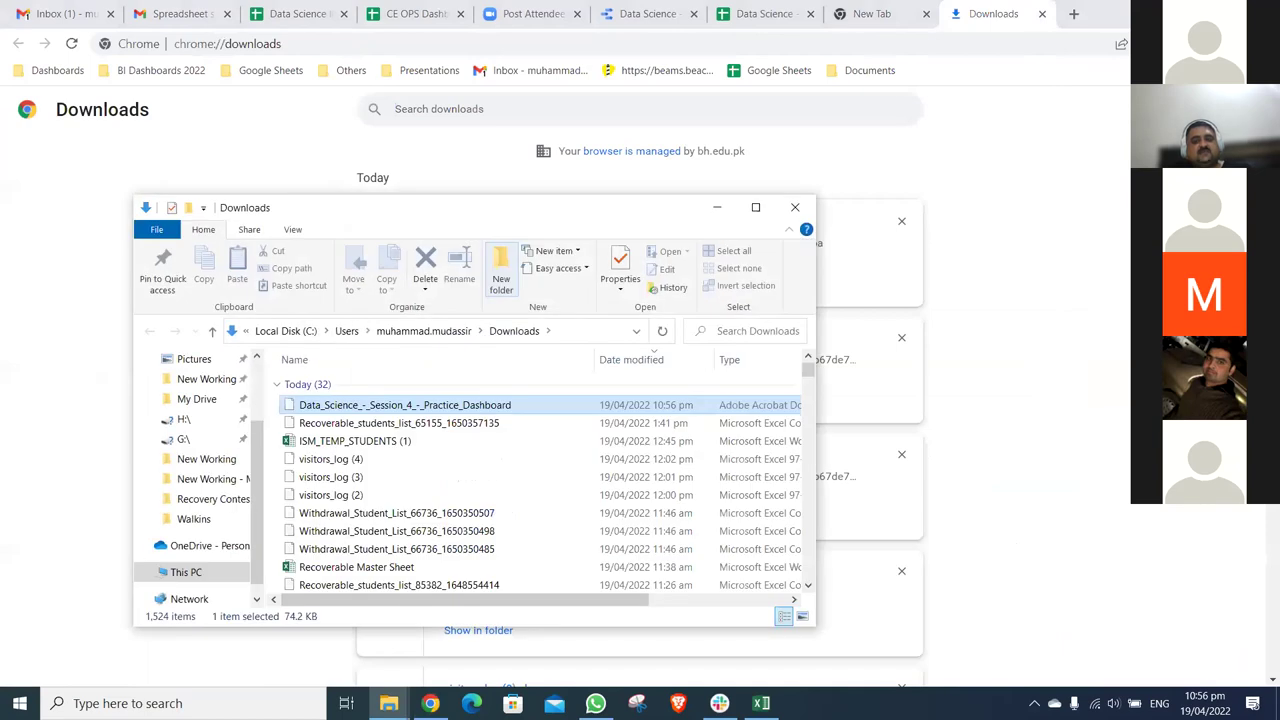
- Open the dashboard PDF in Adobe Reader, scroll through its pages, then close it
{"action": "key", "text": "Return"}
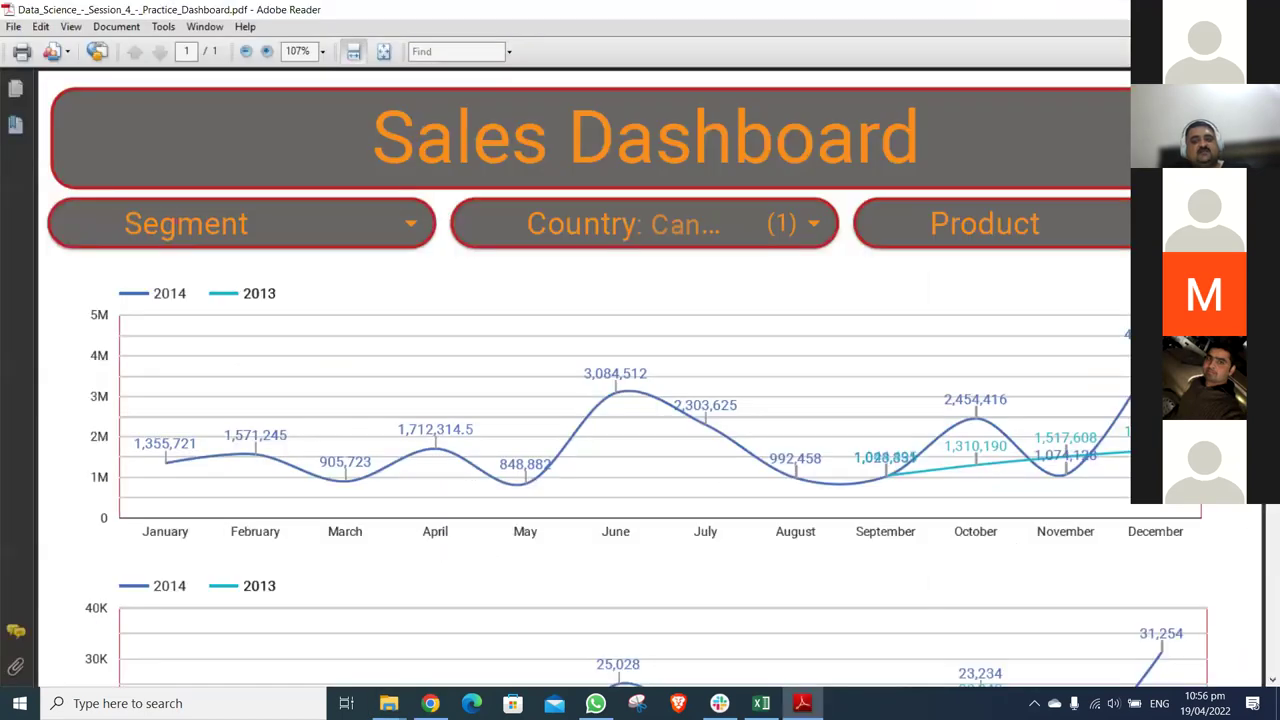
{"action": "scroll", "coordinate": [585, 380], "scroll_direction": "down", "scroll_amount": 5}
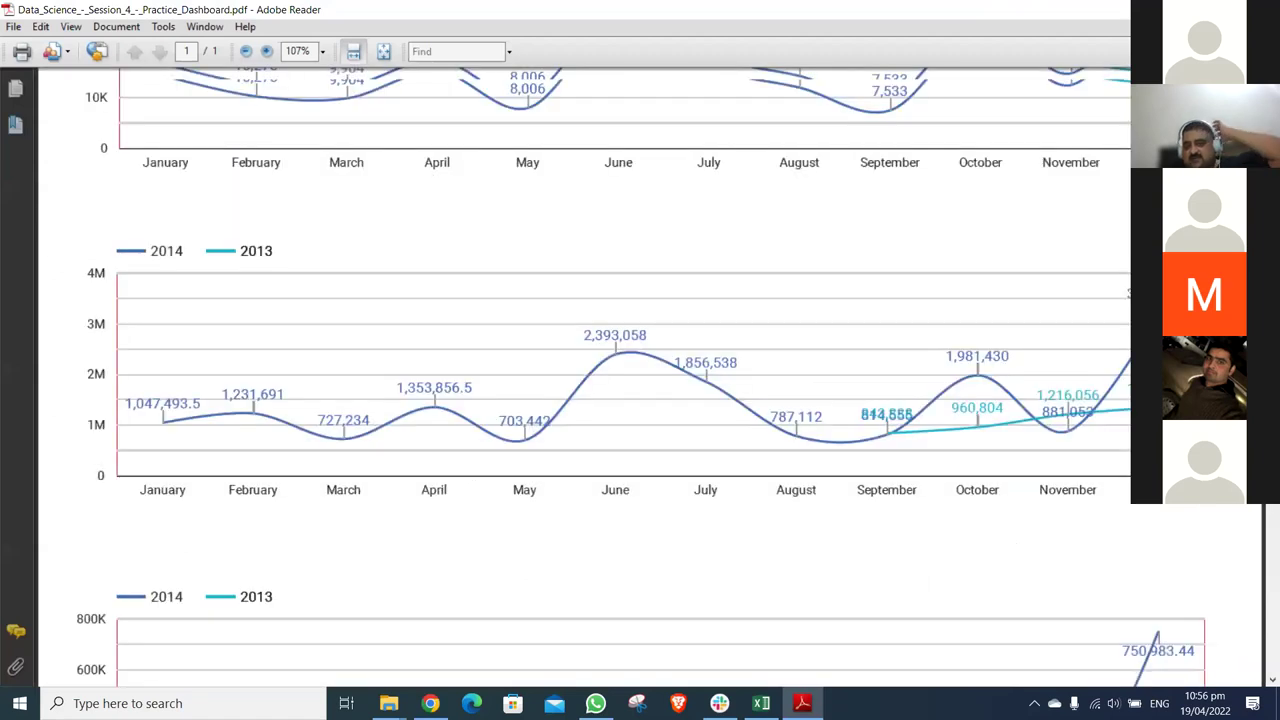
{"action": "scroll", "coordinate": [640, 380], "scroll_direction": "up", "scroll_amount": 1}
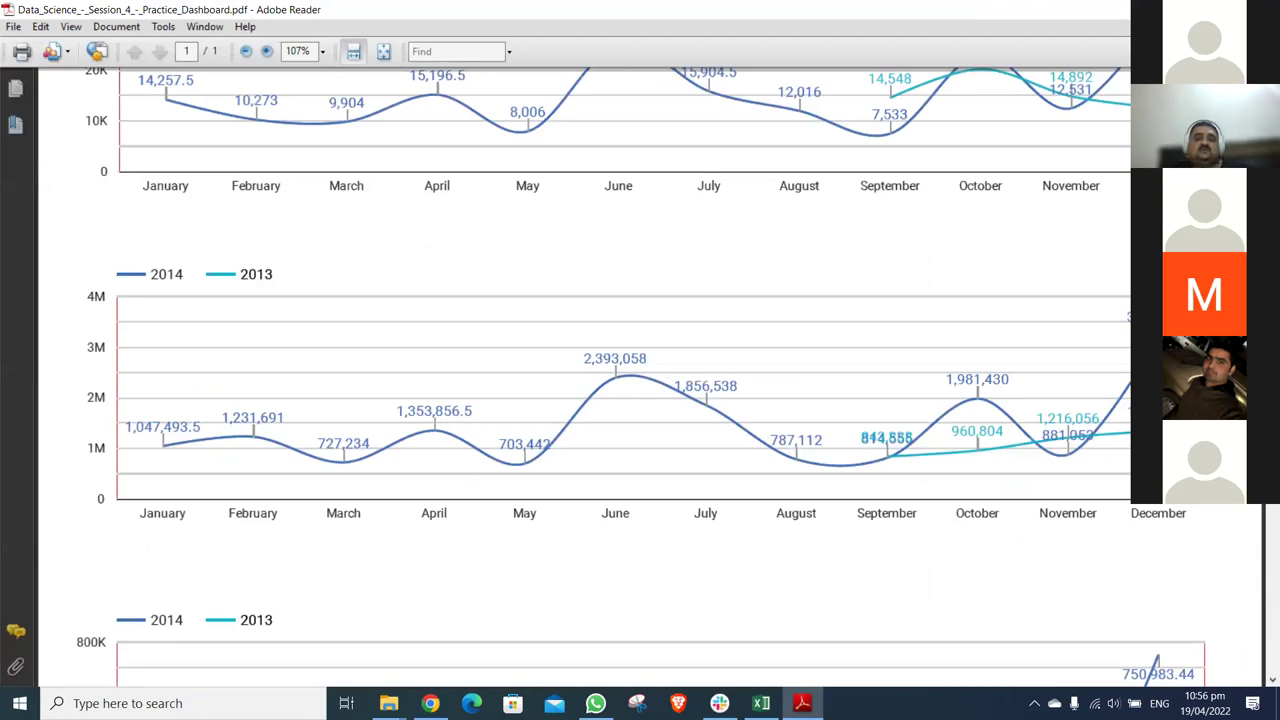
{"action": "scroll", "coordinate": [640, 380], "scroll_direction": "up", "scroll_amount": 5}
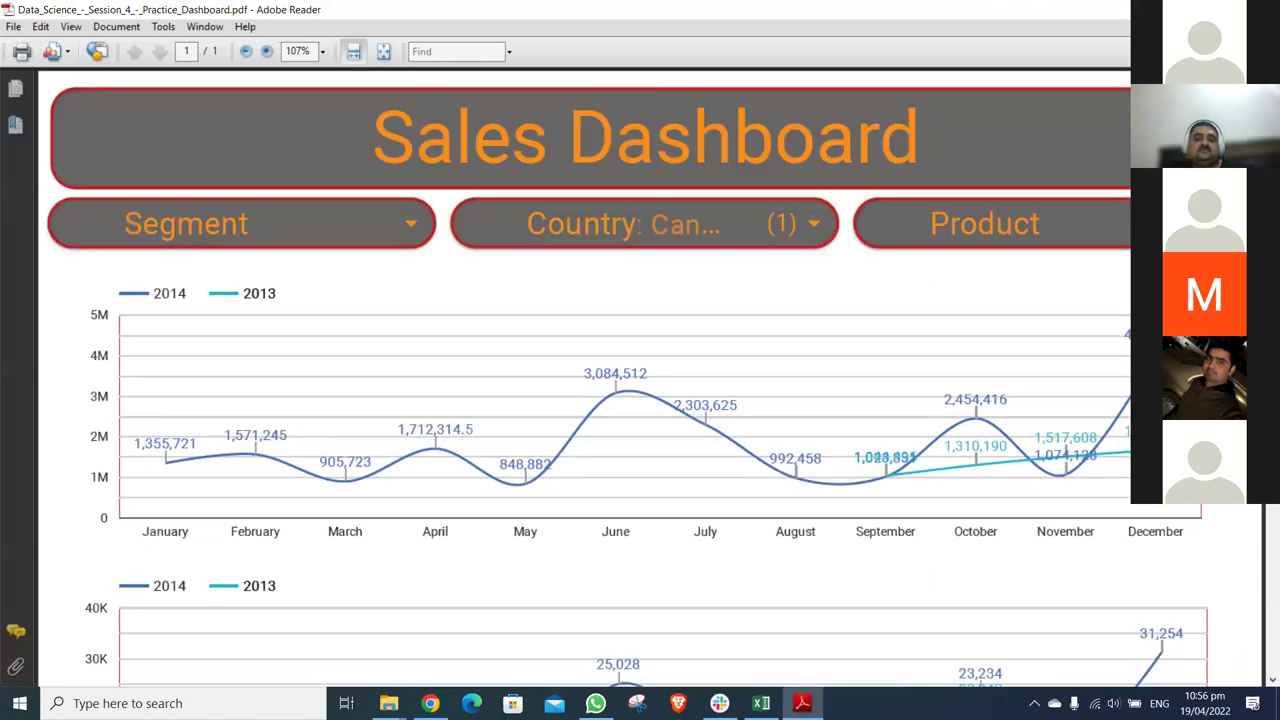
{"action": "scroll", "coordinate": [640, 380], "scroll_direction": "down", "scroll_amount": 10}
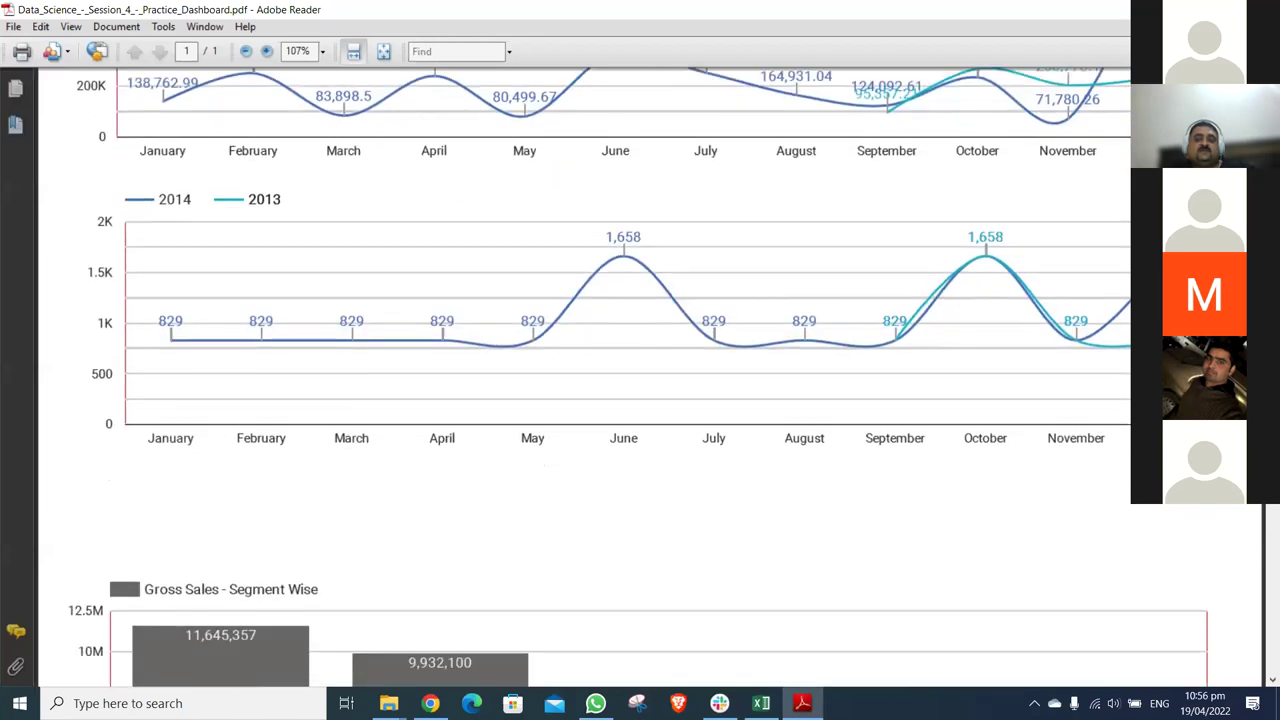
{"action": "scroll", "coordinate": [640, 380], "scroll_direction": "down", "scroll_amount": 3}
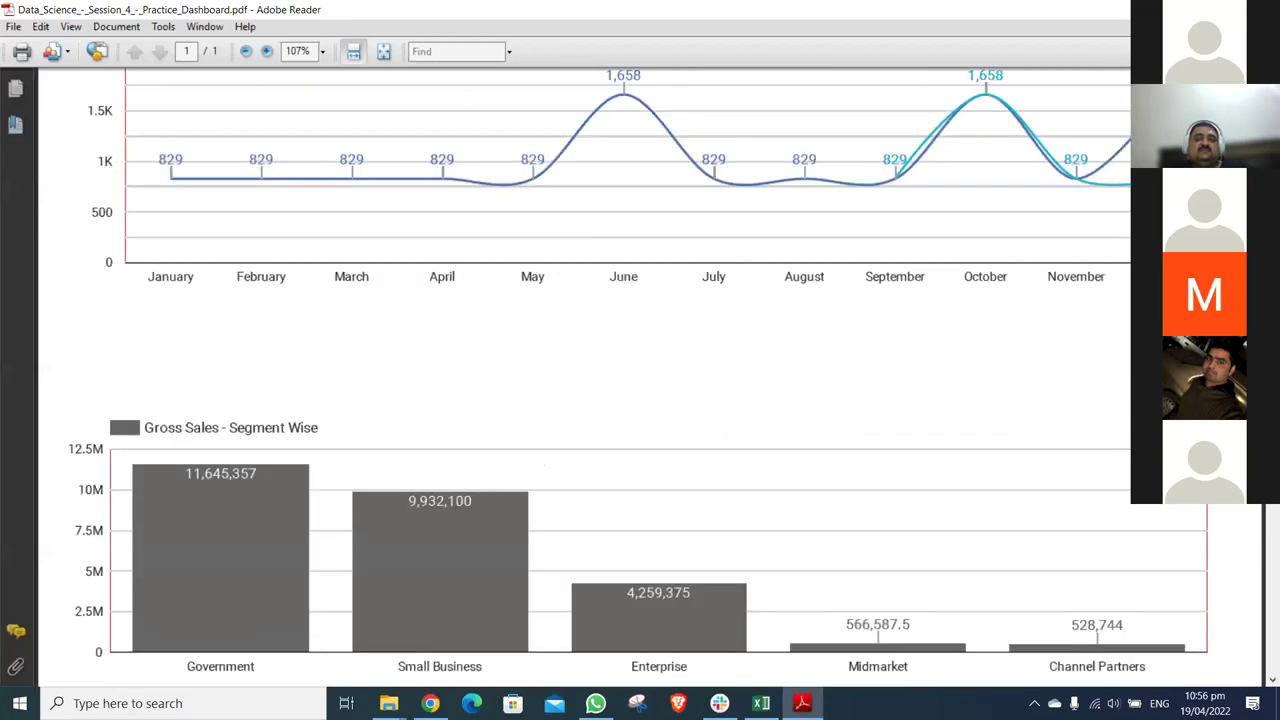
{"action": "scroll", "coordinate": [640, 380], "scroll_direction": "down", "scroll_amount": 12}
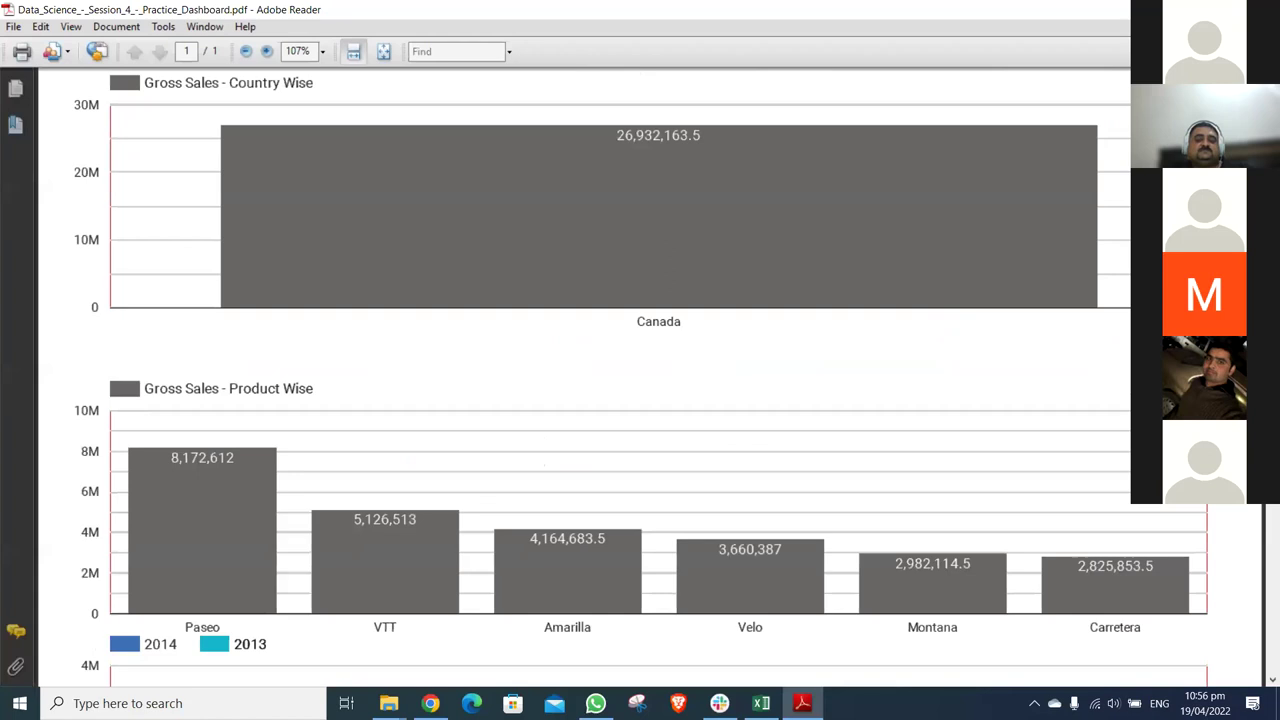
{"action": "scroll", "coordinate": [640, 380], "scroll_direction": "up", "scroll_amount": 20}
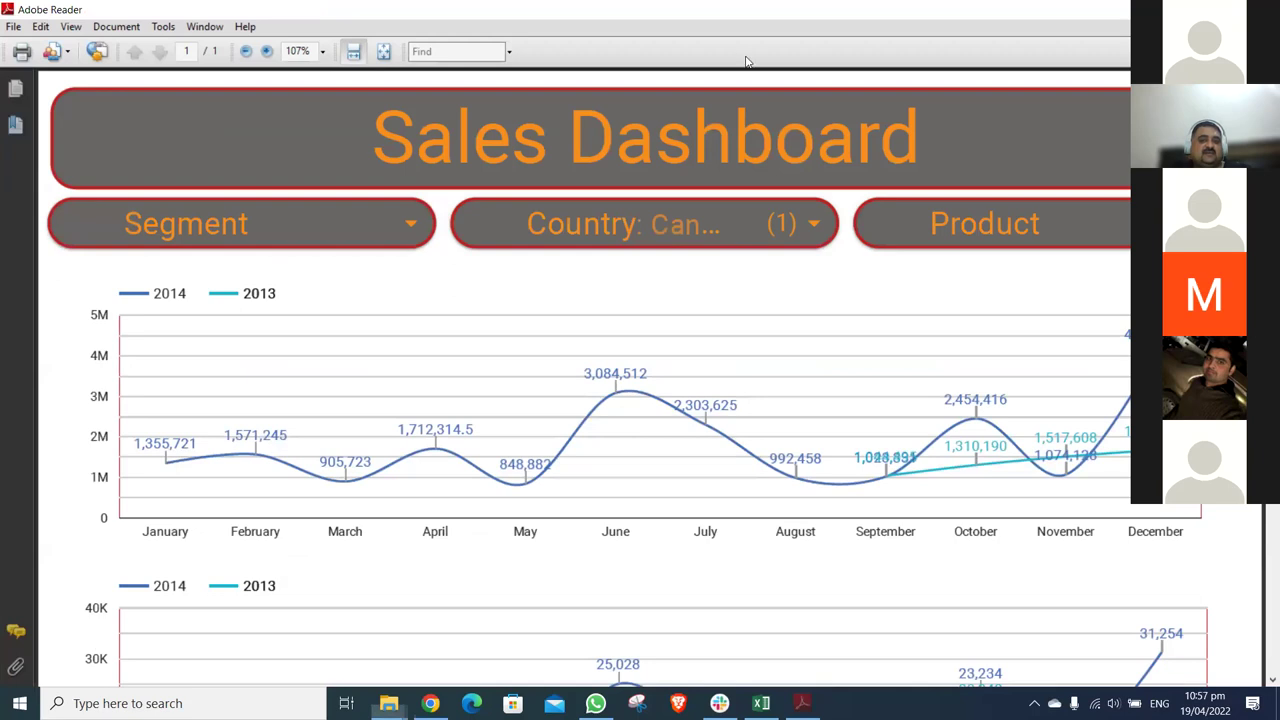
{"action": "key", "text": "alt+F4"}
- Switch back to Chrome's downloads list, then jump to the Sales Dashboard tab with Ctrl+6
{"action": "key", "text": "alt+Tab"}
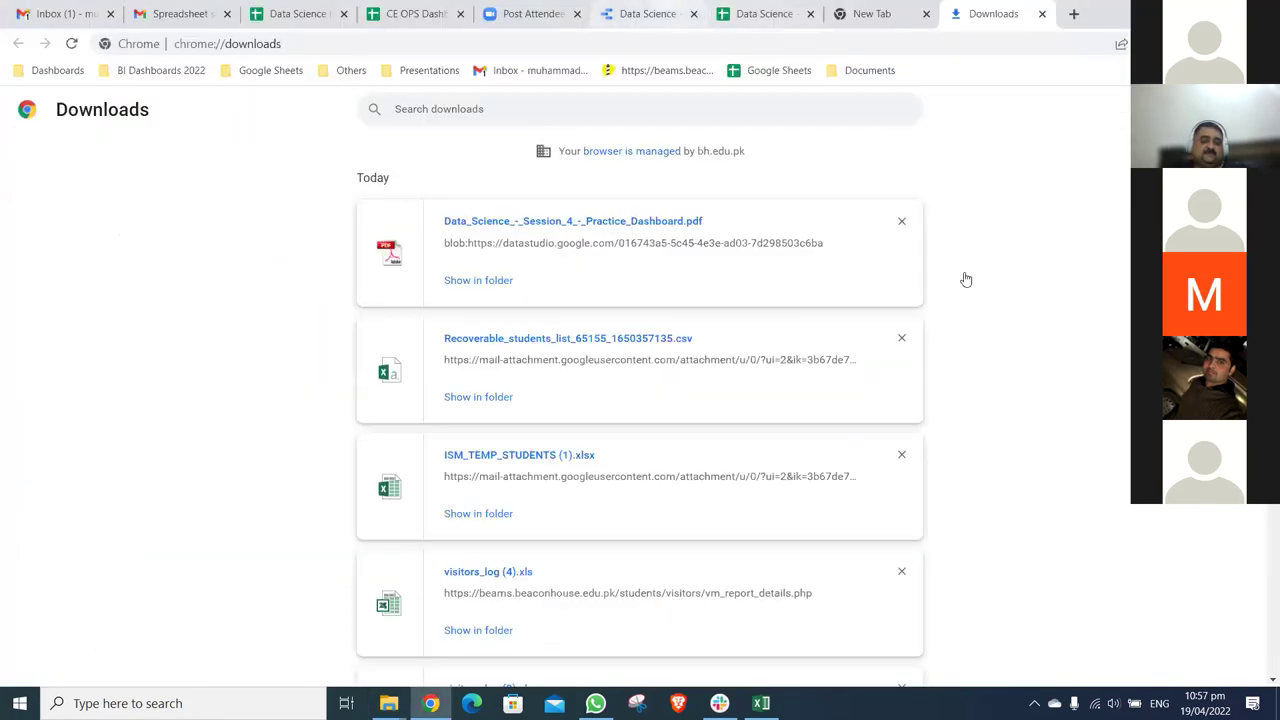
{"action": "key", "text": "ctrl+6"}
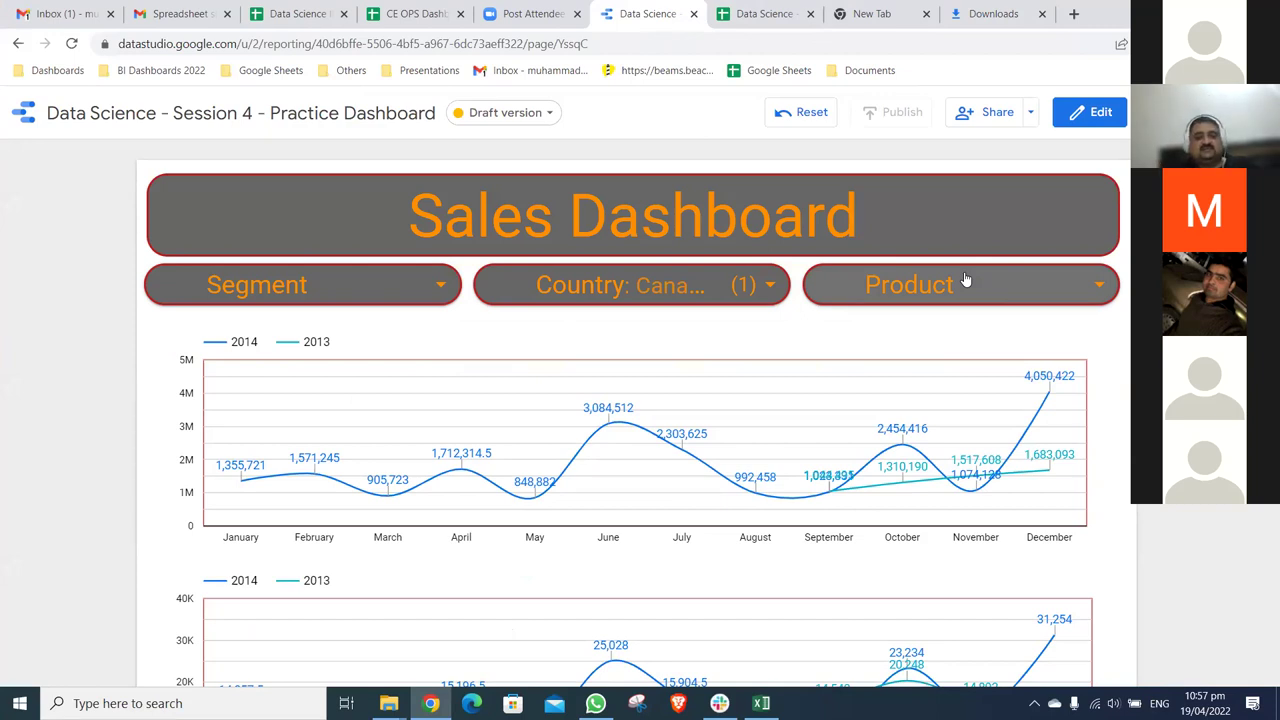
- Select all countries in the Country filter to replace the Canada-only selection
{"action": "left_click", "coordinate": [486, 282]}
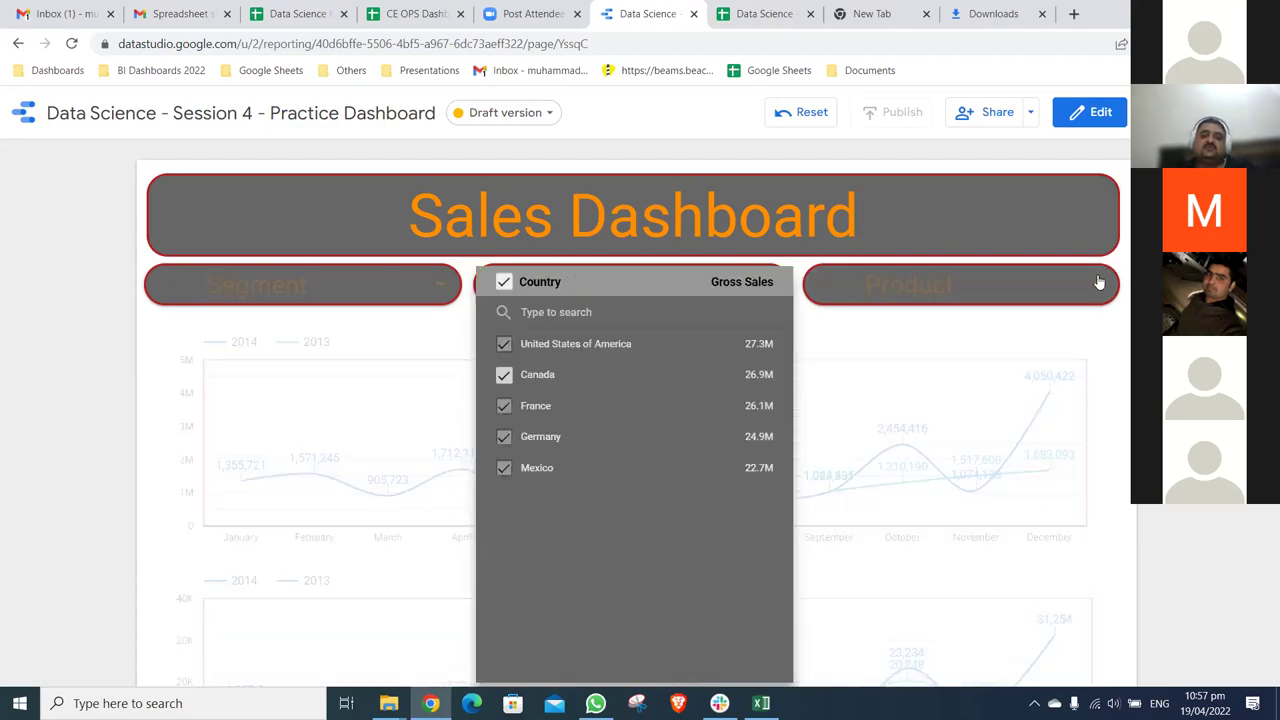
{"action": "left_click", "coordinate": [1088, 386]}
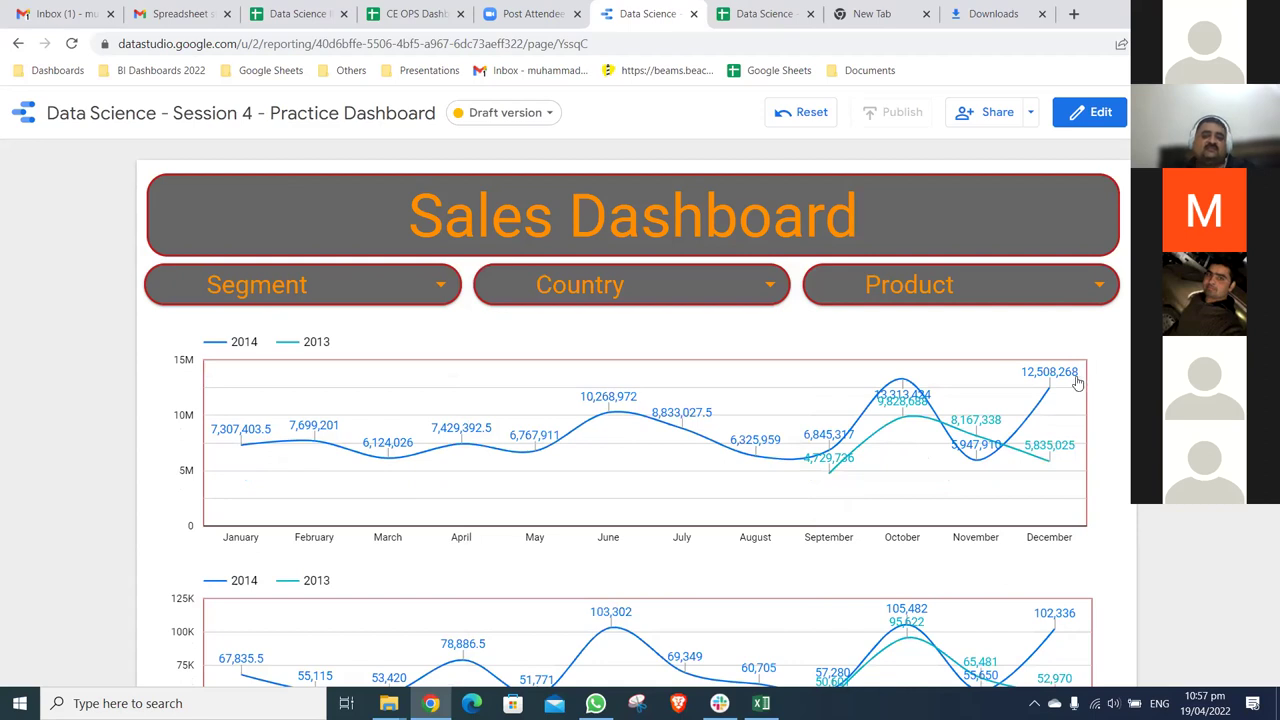
{"action": "left_click", "coordinate": [447, 286]}
{"action": "left_click", "coordinate": [680, 143]}
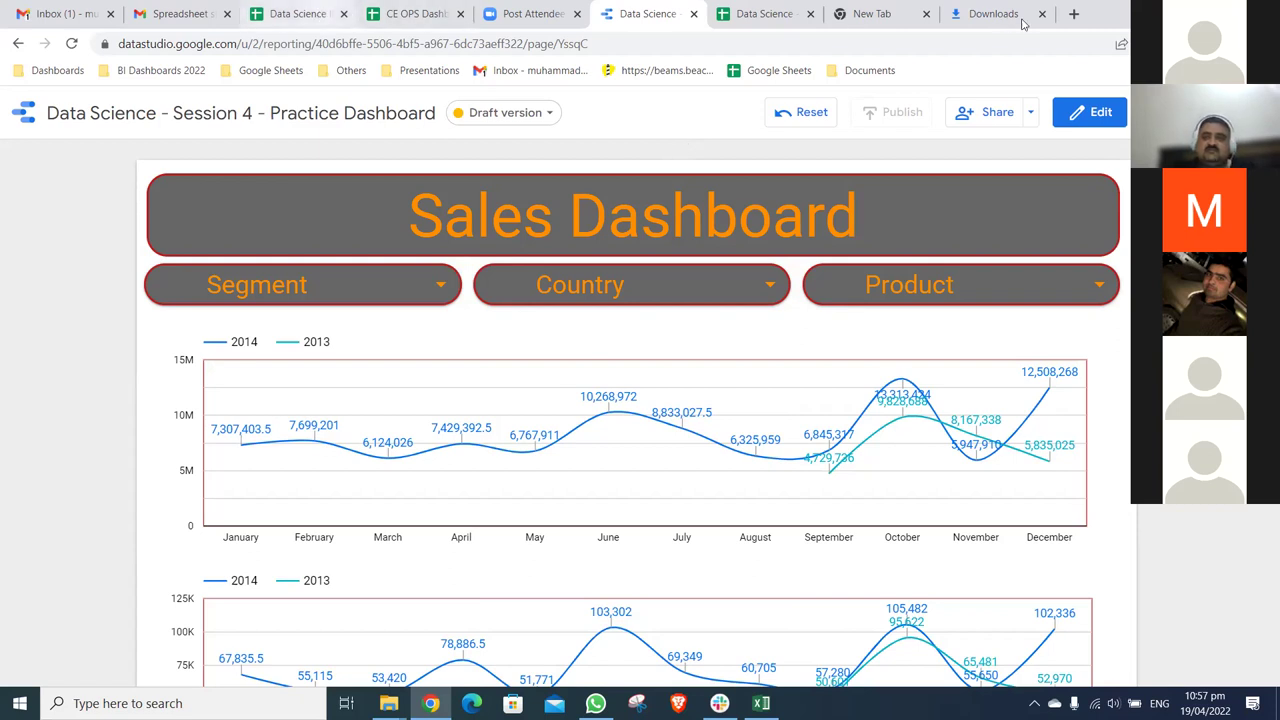
{"action": "key", "text": "ctrl+3"}
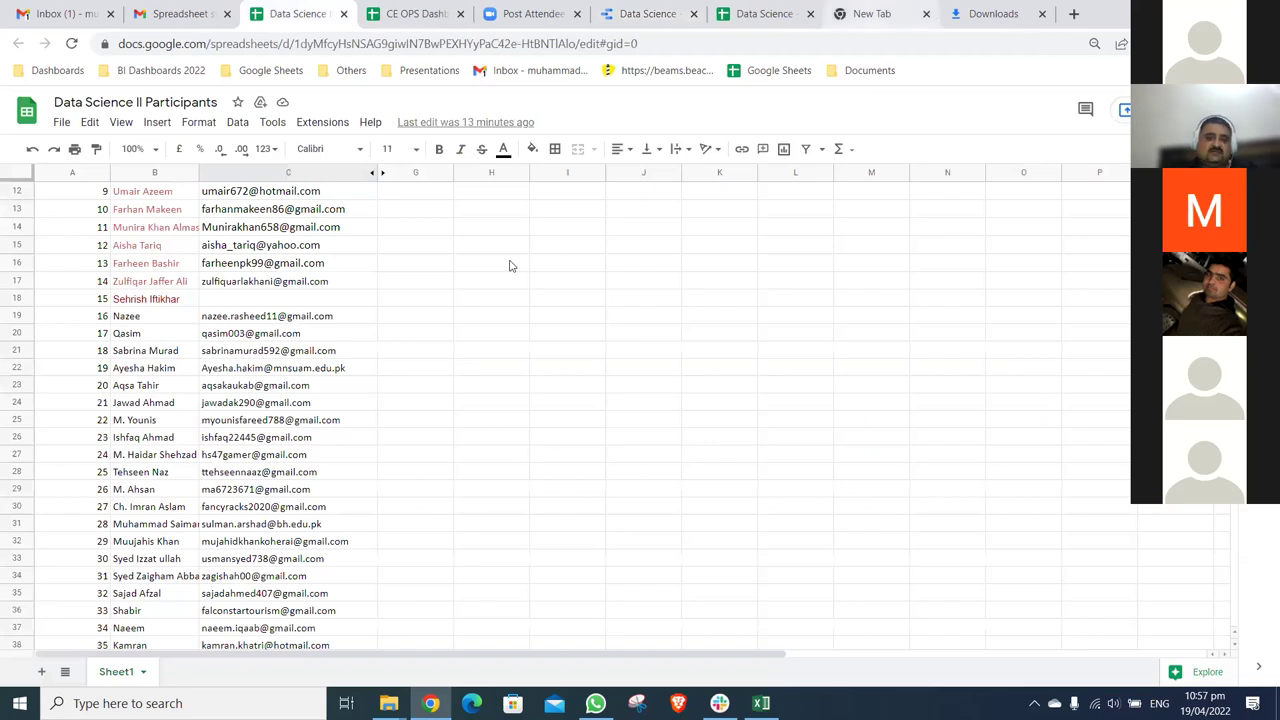
- Open #DataAccessMaster from the other account's recent files on Google Sheets home
{"action": "key", "text": "ctrl+t"}
{"action": "left_click", "coordinate": [561, 428]}
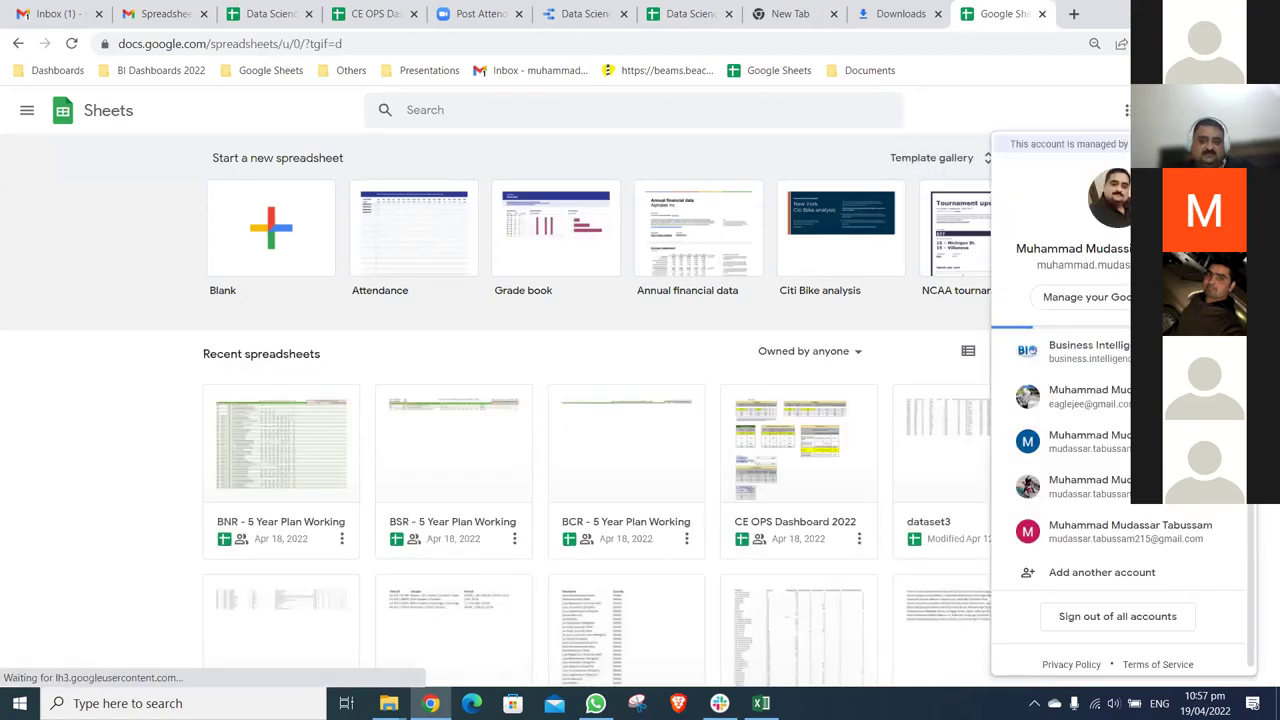
{"action": "left_click", "coordinate": [1080, 351]}
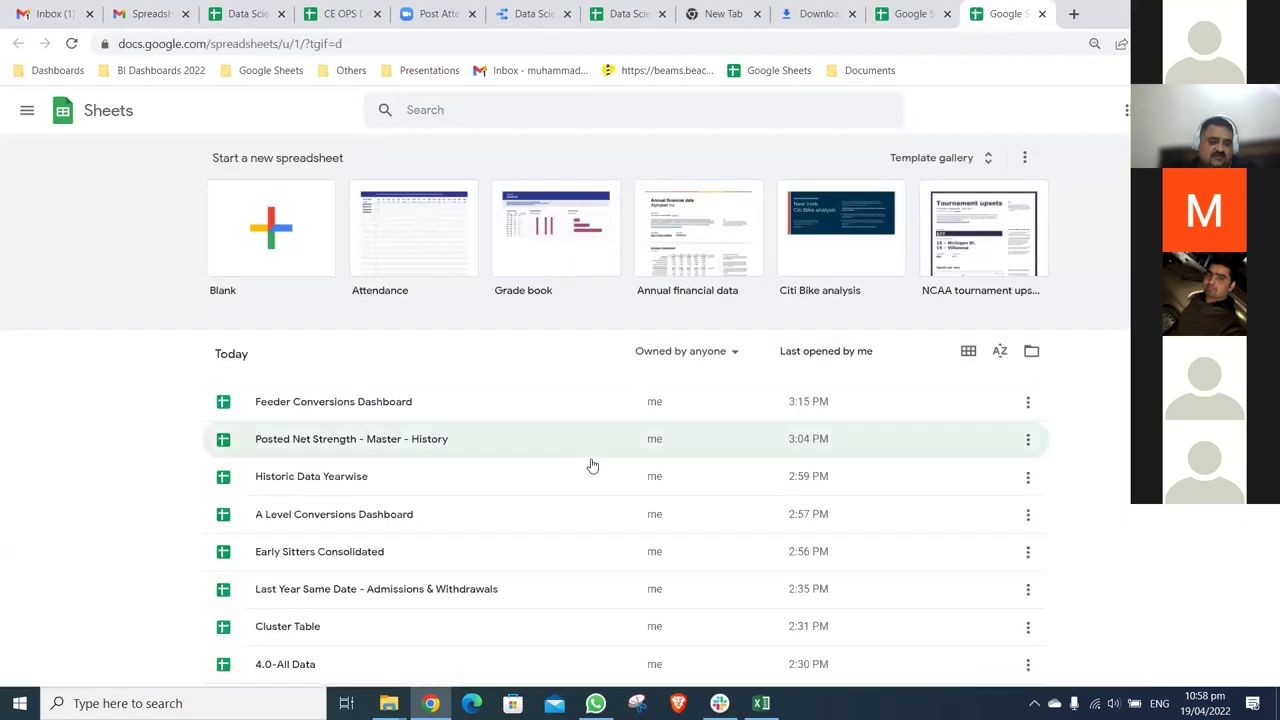
{"action": "scroll", "coordinate": [592, 466], "scroll_direction": "down", "scroll_amount": 6}
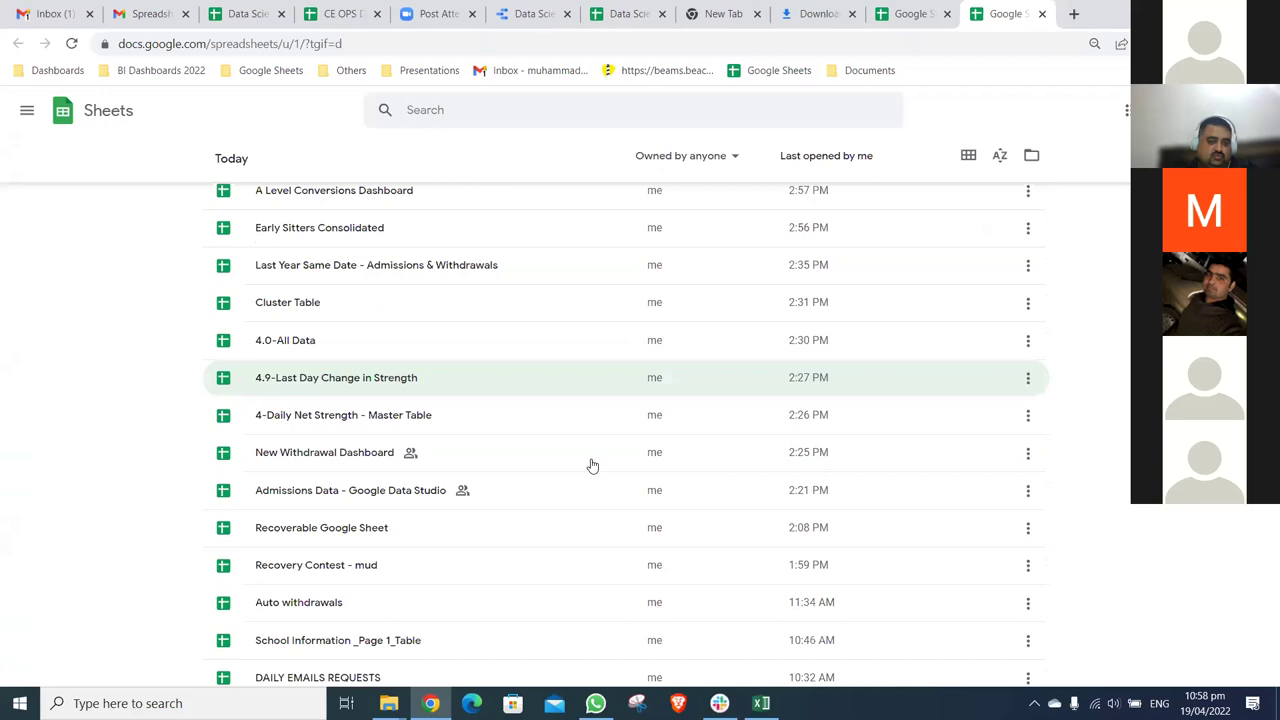
{"action": "scroll", "coordinate": [340, 545], "scroll_direction": "down", "scroll_amount": 3}
{"action": "left_click", "coordinate": [340, 536]}
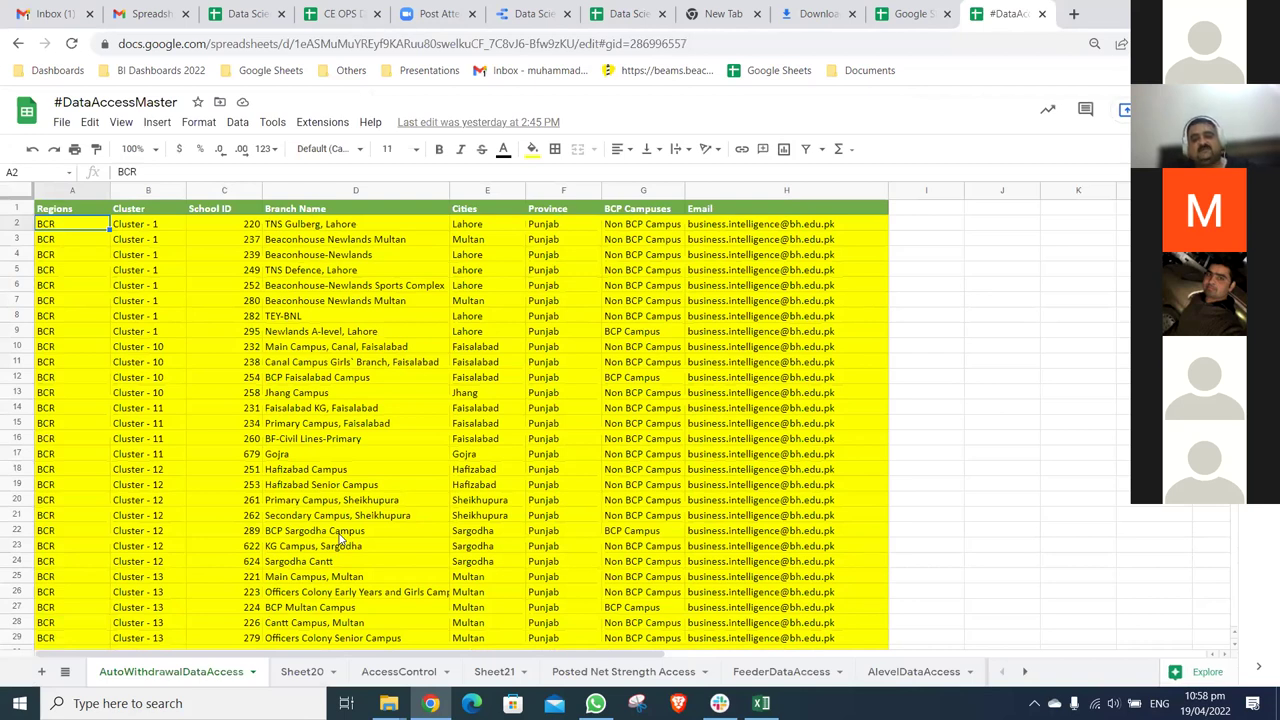
- Inspect row 2's Regions, Cluster, Province and BCP Campuses cells and the row 9 email
{"action": "key", "text": "ctrl+Right"}
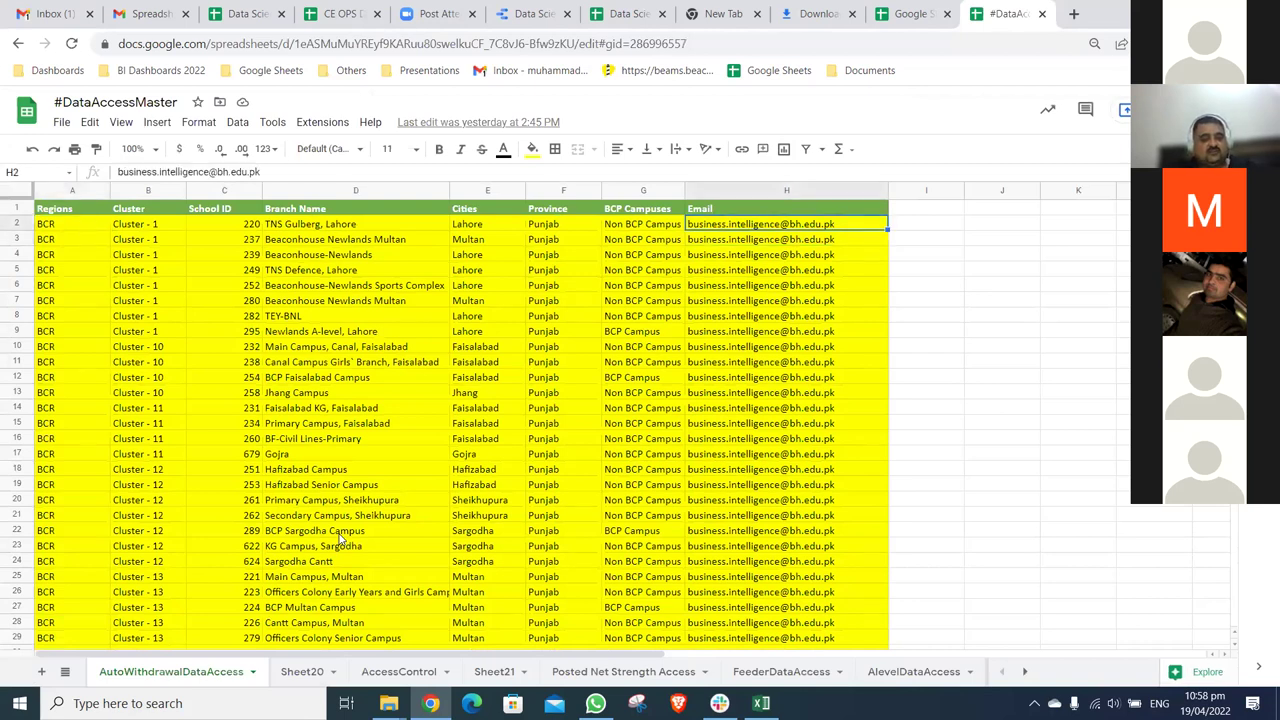
{"action": "key", "text": "ctrl+Left"}
{"action": "key", "text": "shift+Right"}
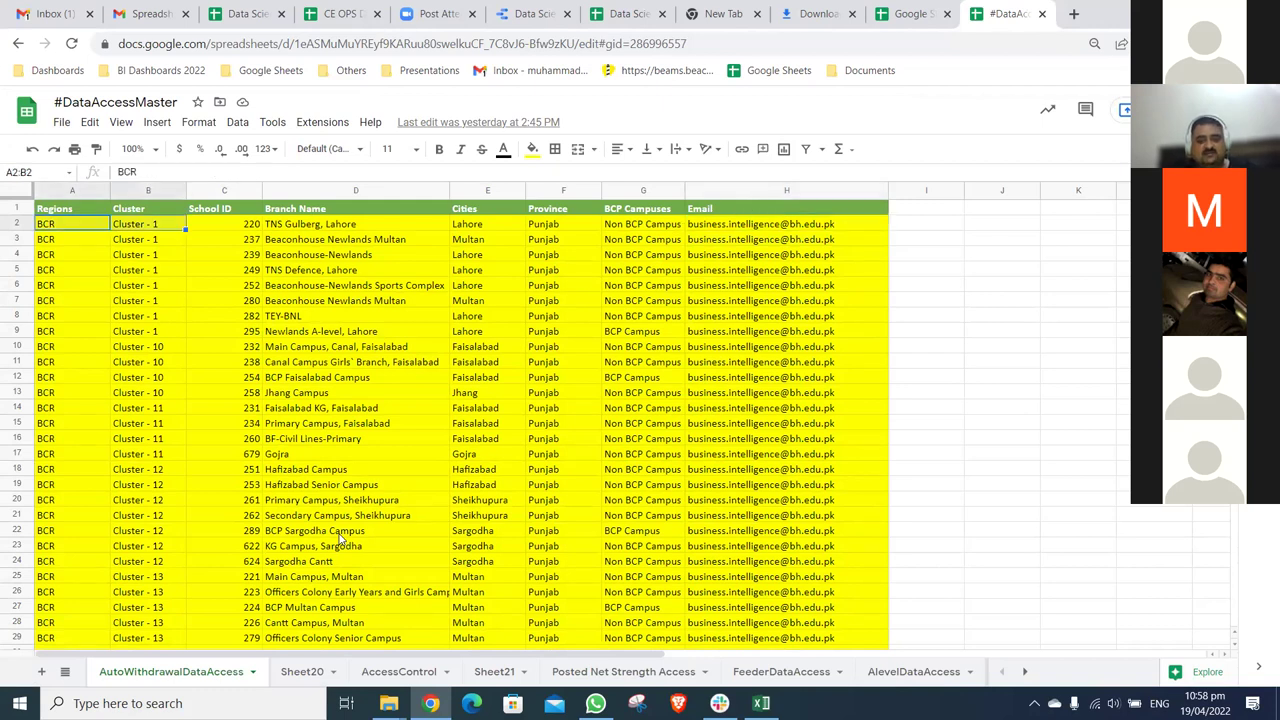
{"action": "key", "text": "shift+Right"}
{"action": "key", "text": "shift+Right"}
{"action": "key", "text": "shift+Right"}
{"action": "key", "text": "shift+Right"}
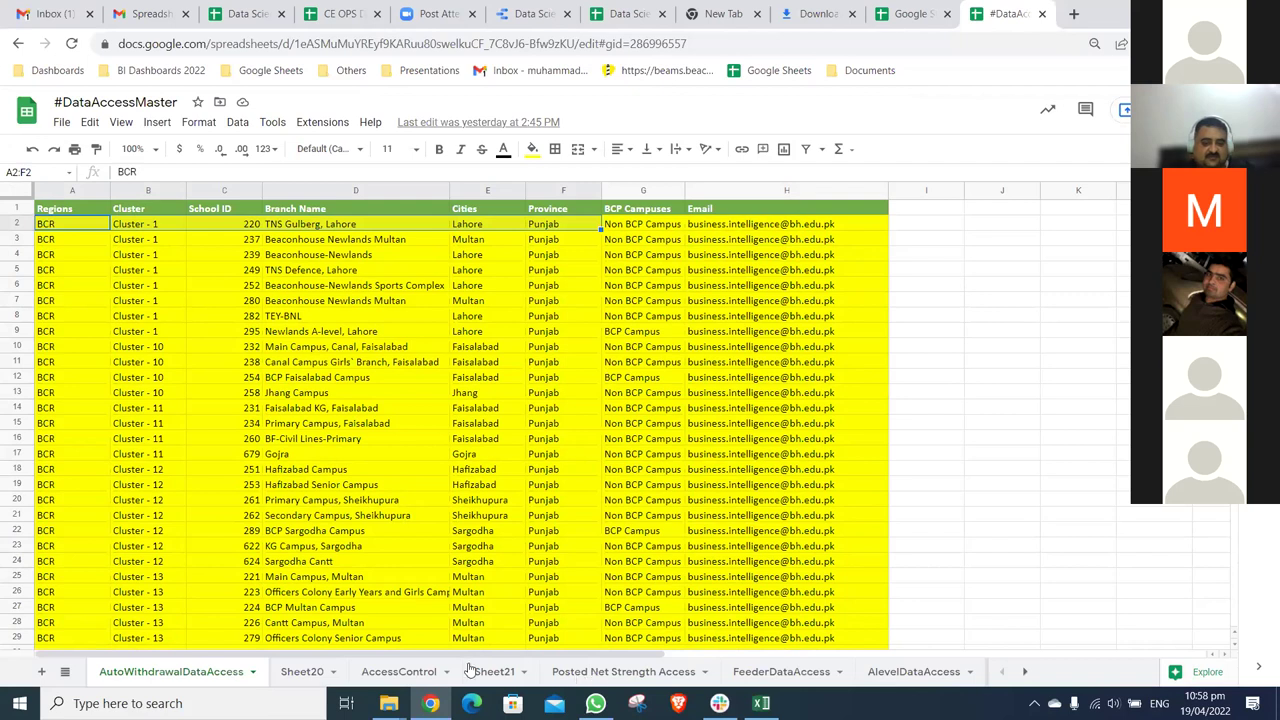
{"action": "key", "text": "Right"}
{"action": "key", "text": "Right"}
{"action": "key", "text": "Right"}
{"action": "key", "text": "Right"}
{"action": "key", "text": "Right"}
{"action": "key", "text": "Right"}
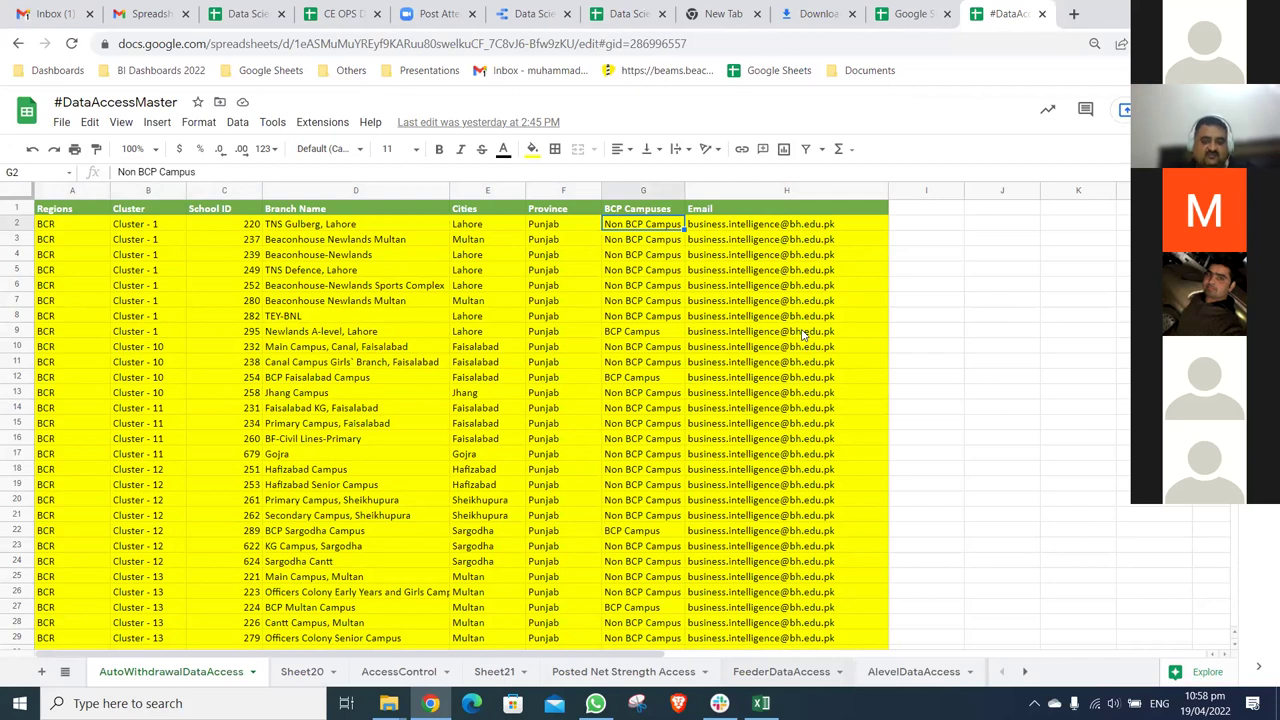
{"action": "left_click", "coordinate": [802, 335]}
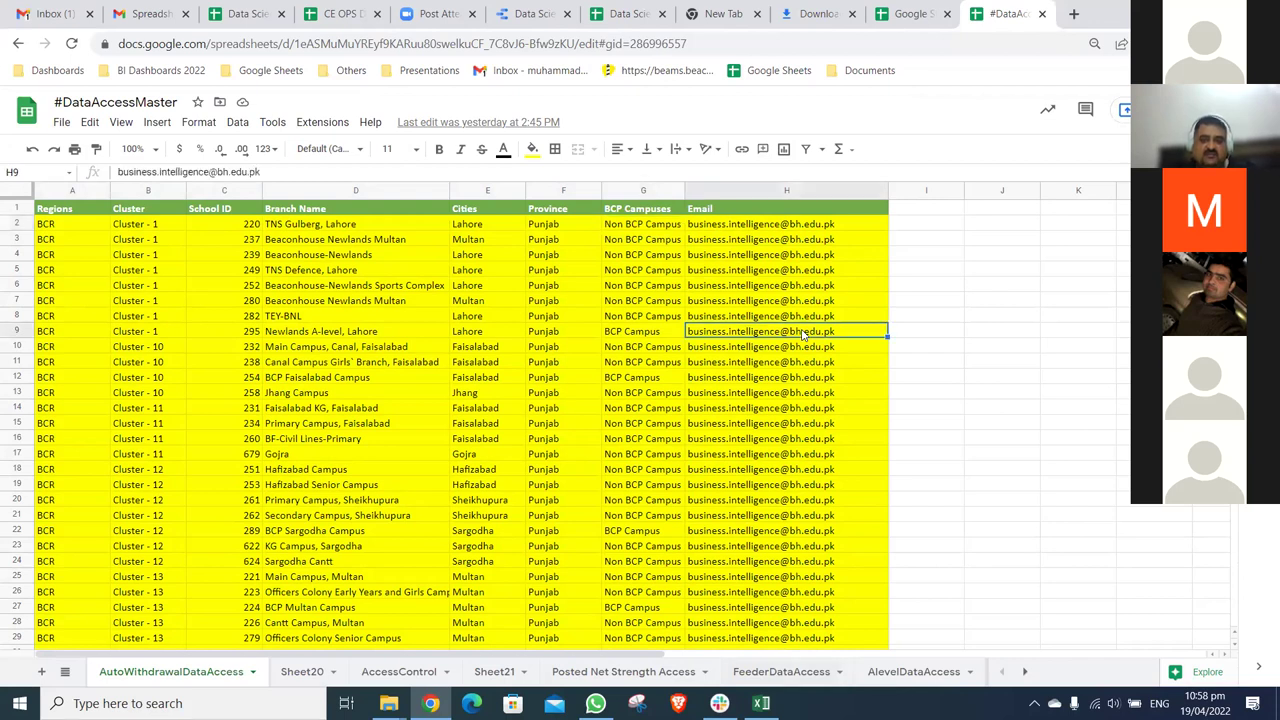
- Page down through the access rows to around row 4738, then close the spreadsheet
{"action": "key", "text": "Page_Down"}
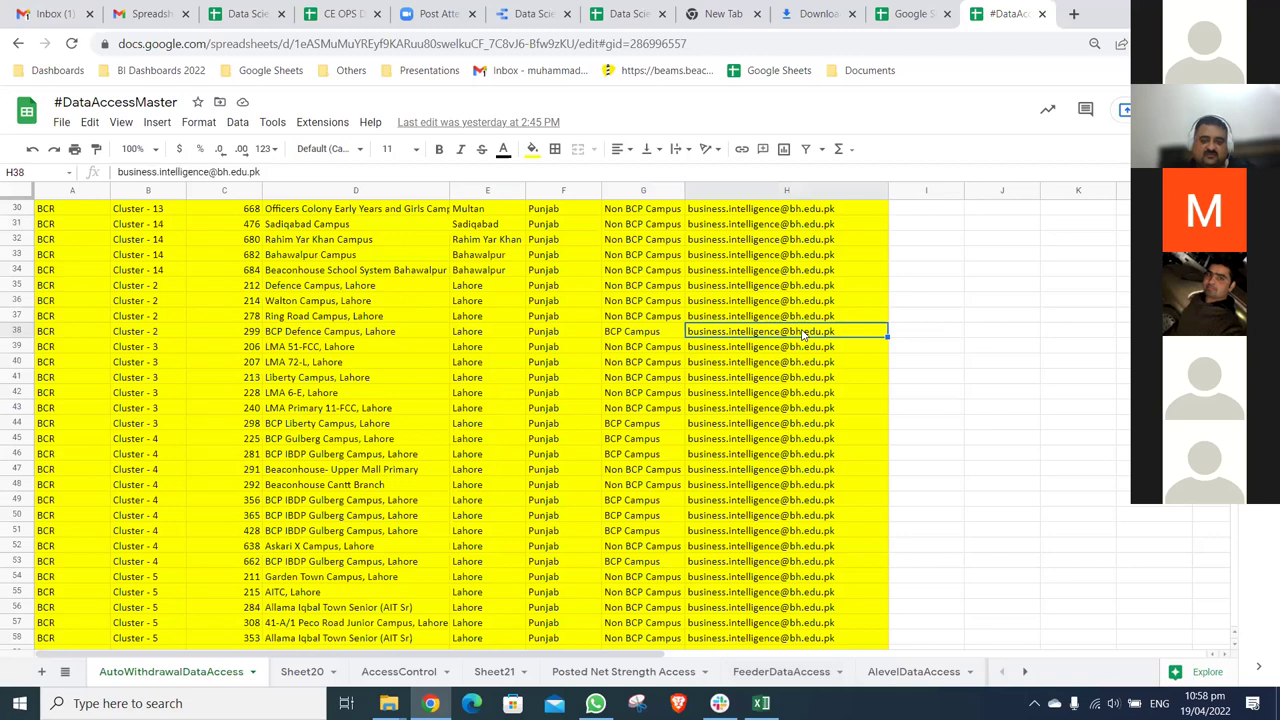
{"action": "key", "text": "Page_Down"}
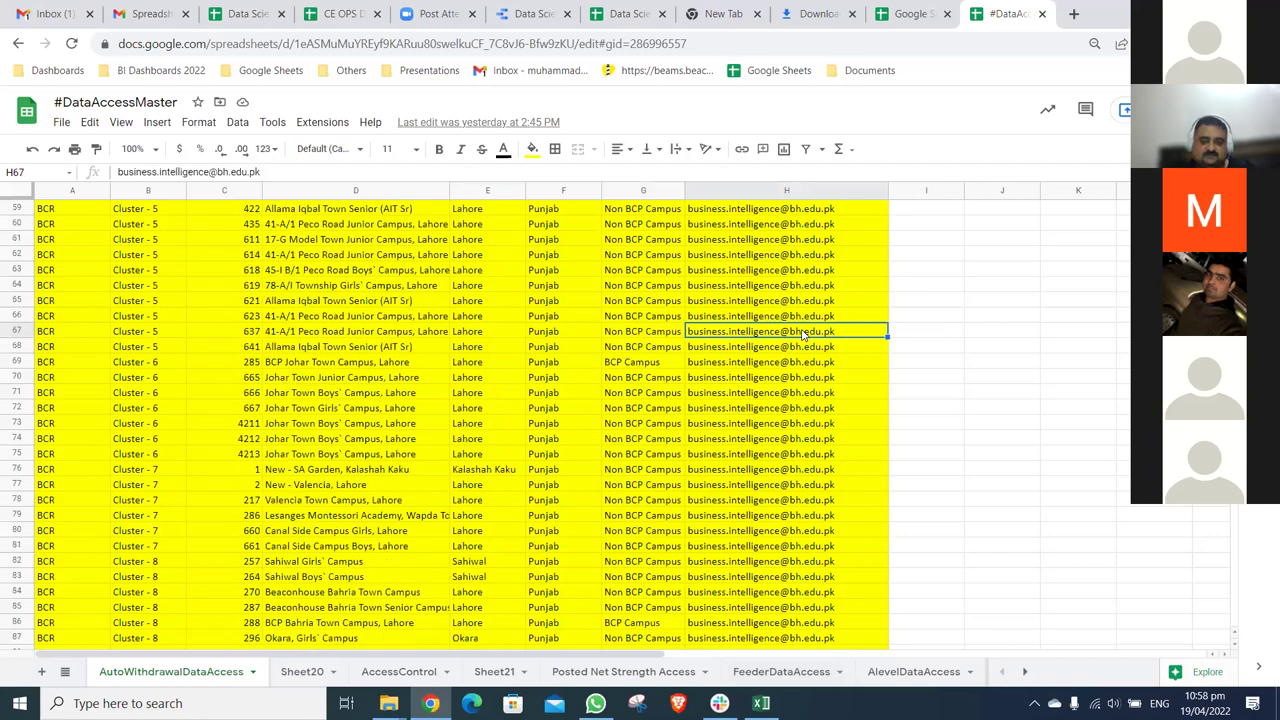
{"action": "key", "text": "Page_Down"}
{"action": "key", "text": "Page_Down"}
{"action": "key", "text": "Page_Down"}
{"action": "key", "text": "Page_Down"}
{"action": "key", "text": "Page_Down"}
{"action": "key", "text": "Page_Down"}
{"action": "key", "text": "Page_Down"}
{"action": "key", "text": "Page_Down"}
{"action": "key", "text": "Page_Down"}
{"action": "key", "text": "Page_Down"}
{"action": "key", "text": "Page_Down"}
{"action": "key", "text": "Page_Down"}
{"action": "key", "text": "Page_Down"}
{"action": "key", "text": "Page_Down"}
{"action": "key", "text": "Page_Down"}
{"action": "key", "text": "Page_Down"}
{"action": "key", "text": "Page_Down"}
{"action": "key", "text": "Page_Down"}
{"action": "key", "text": "Page_Down"}
{"action": "key", "text": "Page_Down"}
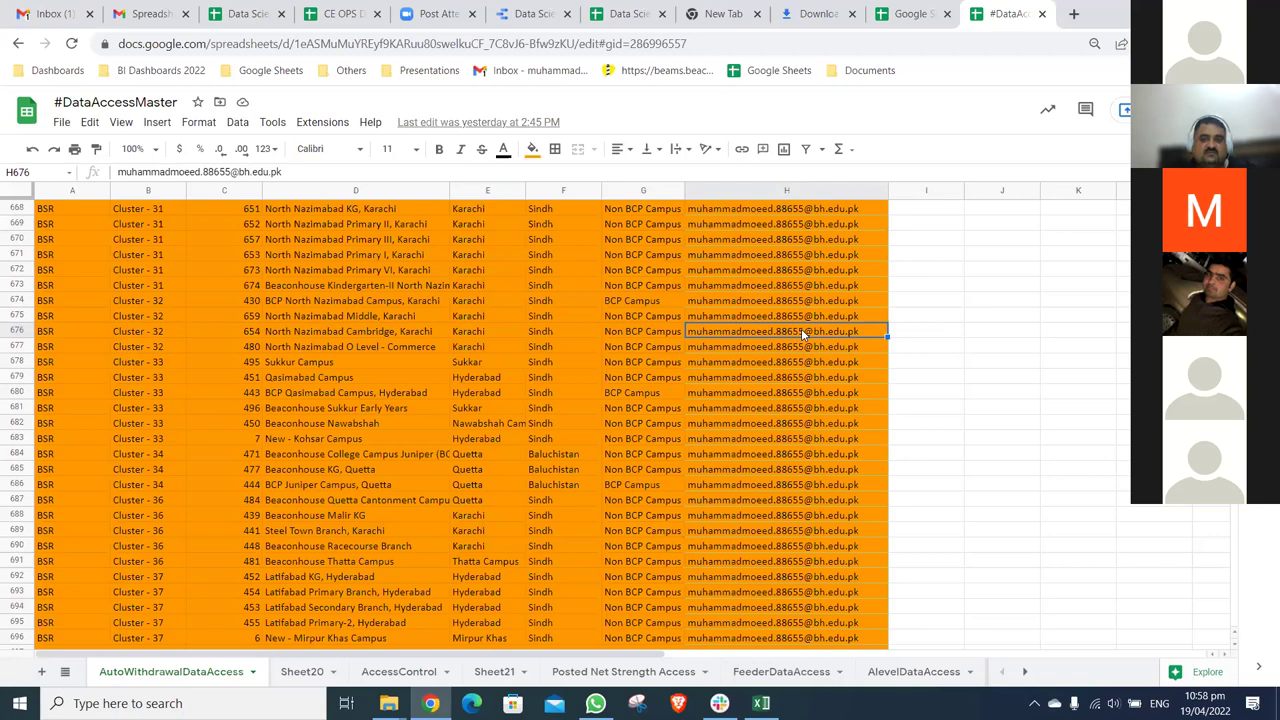
{"action": "key", "text": "Page_Down"}
{"action": "key", "text": "Page_Down"}
{"action": "key", "text": "Page_Down"}
{"action": "key", "text": "Page_Down"}
{"action": "key", "text": "Page_Down"}
{"action": "key", "text": "Page_Down"}
{"action": "key", "text": "Page_Down"}
{"action": "key", "text": "Page_Down"}
{"action": "key", "text": "Page_Down"}
{"action": "key", "text": "Page_Down"}
{"action": "key", "text": "Page_Down"}
{"action": "key", "text": "Page_Down"}
{"action": "key", "text": "Page_Down"}
{"action": "key", "text": "Page_Down"}
{"action": "key", "text": "Page_Down"}
{"action": "key", "text": "Page_Down"}
{"action": "key", "text": "Page_Down"}
{"action": "key", "text": "Page_Down"}
{"action": "key", "text": "Page_Down"}
{"action": "key", "text": "Page_Down"}
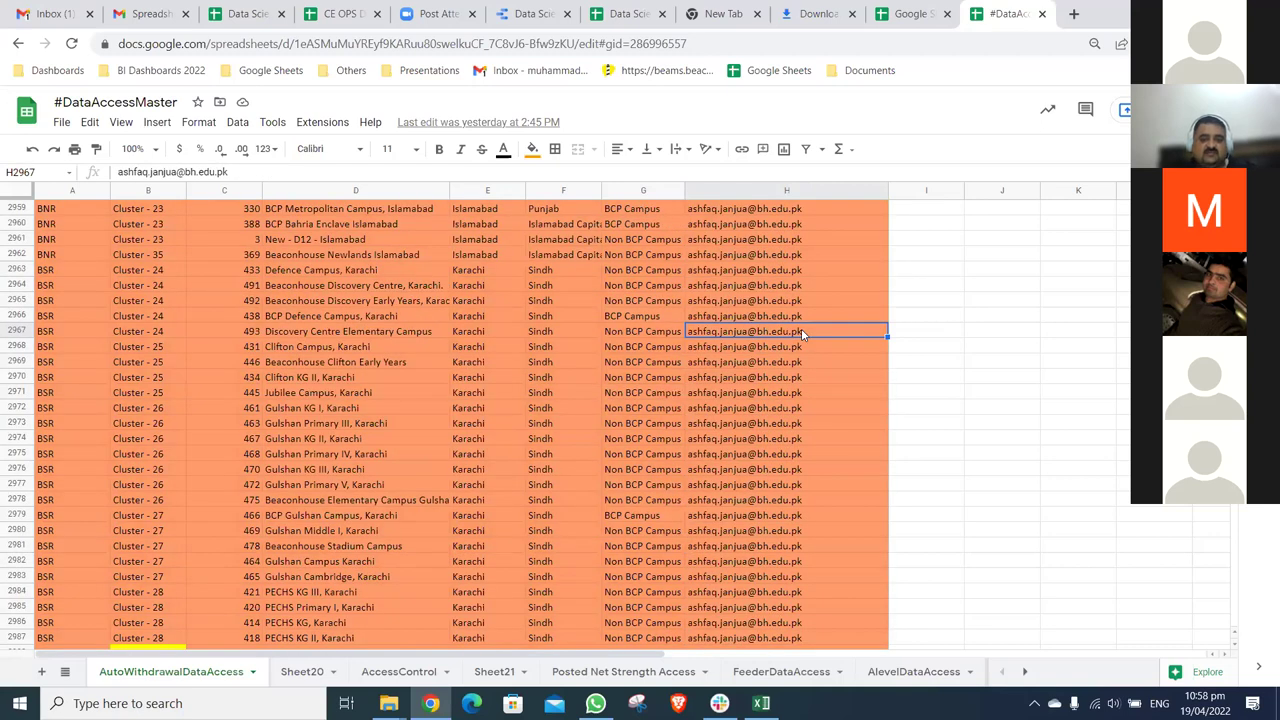
{"action": "key", "text": "ctrl+Down"}
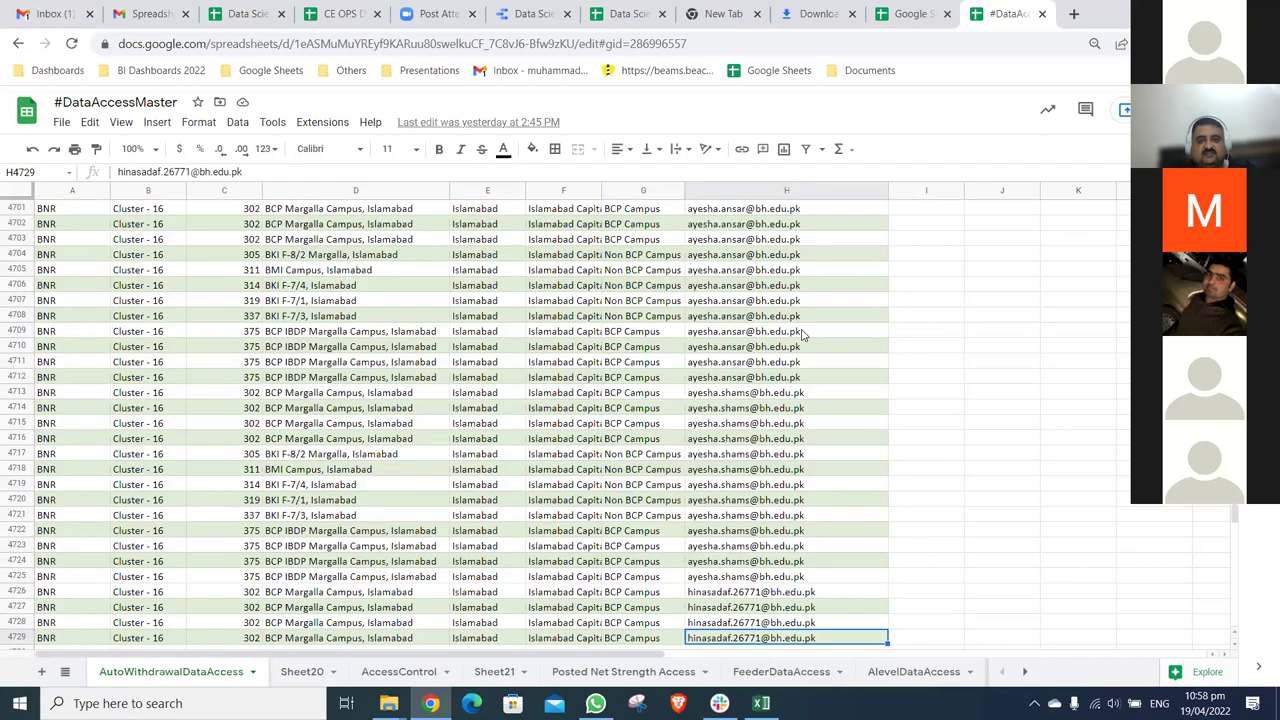
{"action": "key", "text": "ctrl+Down"}
{"action": "key", "text": "ctrl+Up"}
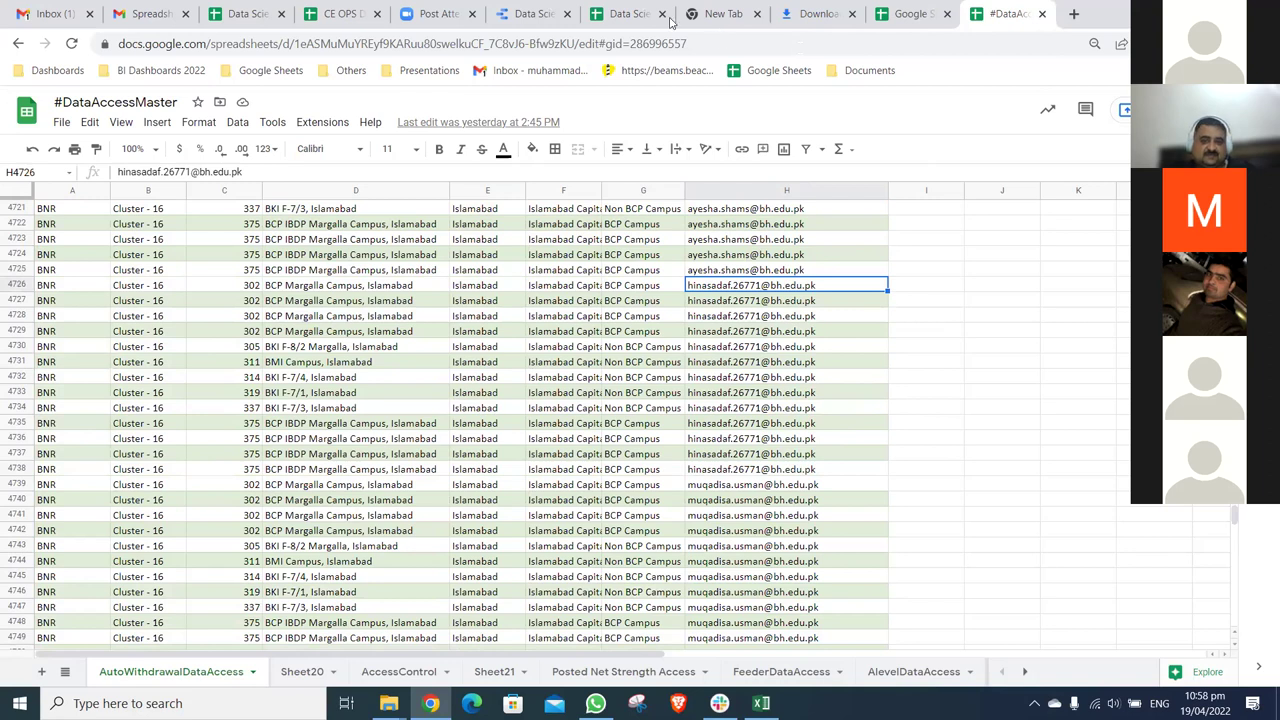
{"action": "key", "text": "ctrl+w"}
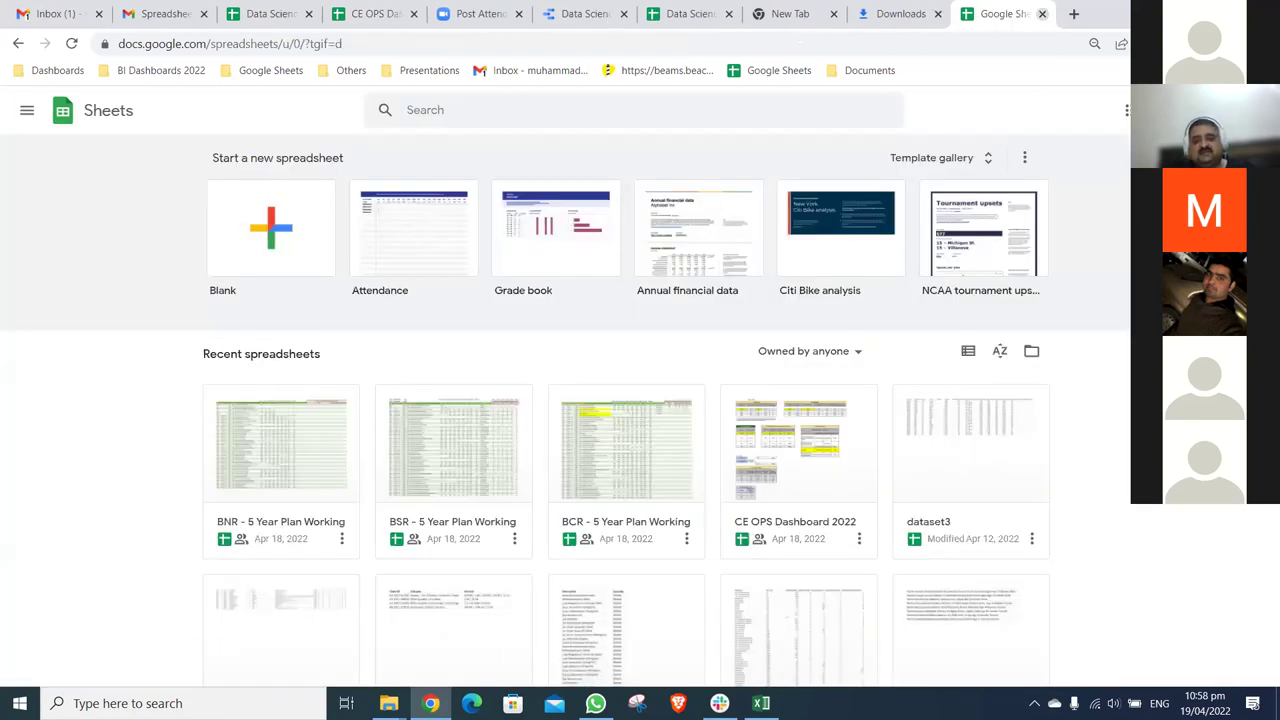
- Switch to the Sales Dashboard report, then to the Excel Assigment File workbook
{"action": "key", "text": "ctrl+6"}
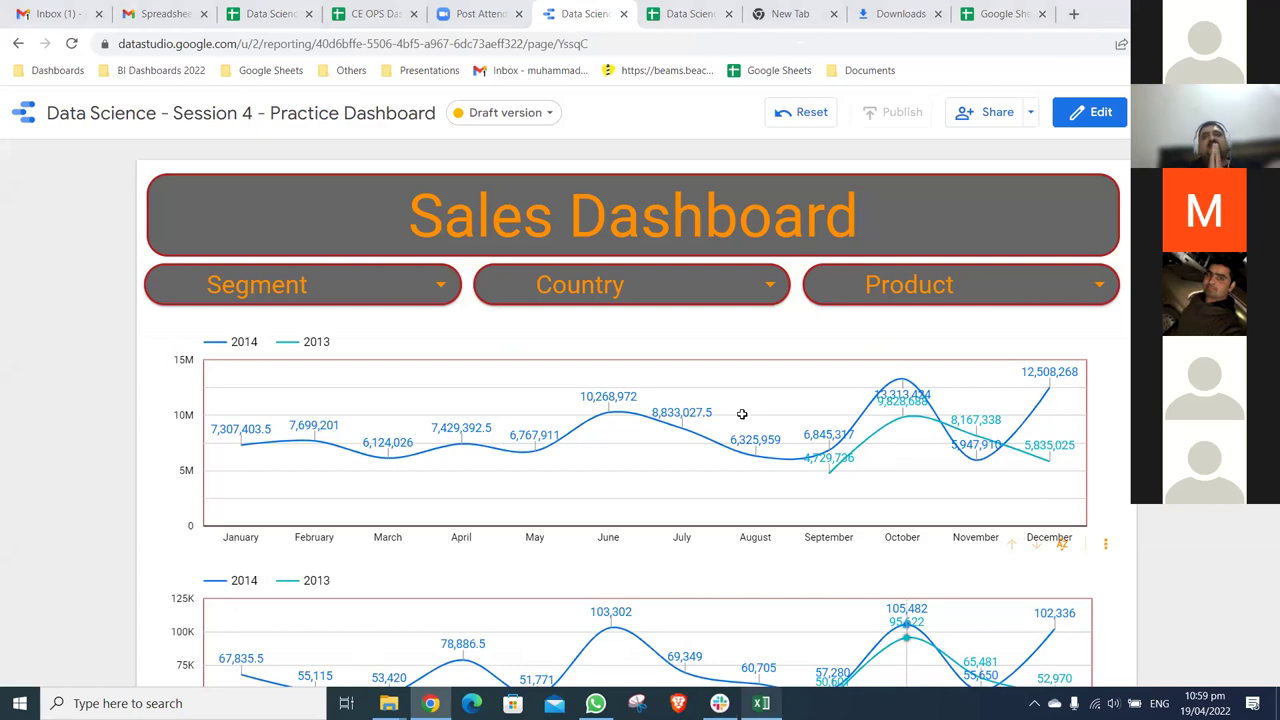
{"action": "key", "text": "alt+Tab"}
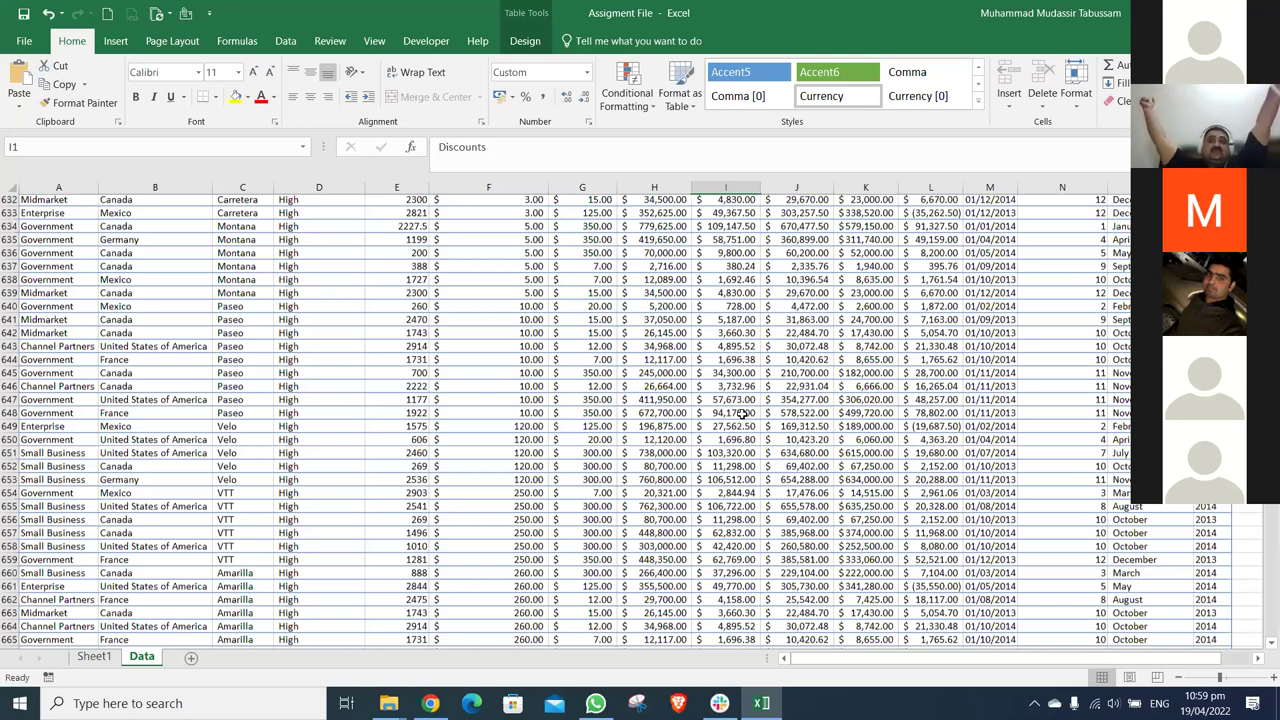
- Select the entire sales table from the top of the Excel Data sheet, then return to Chrome
{"action": "key", "text": "ctrl+Home"}
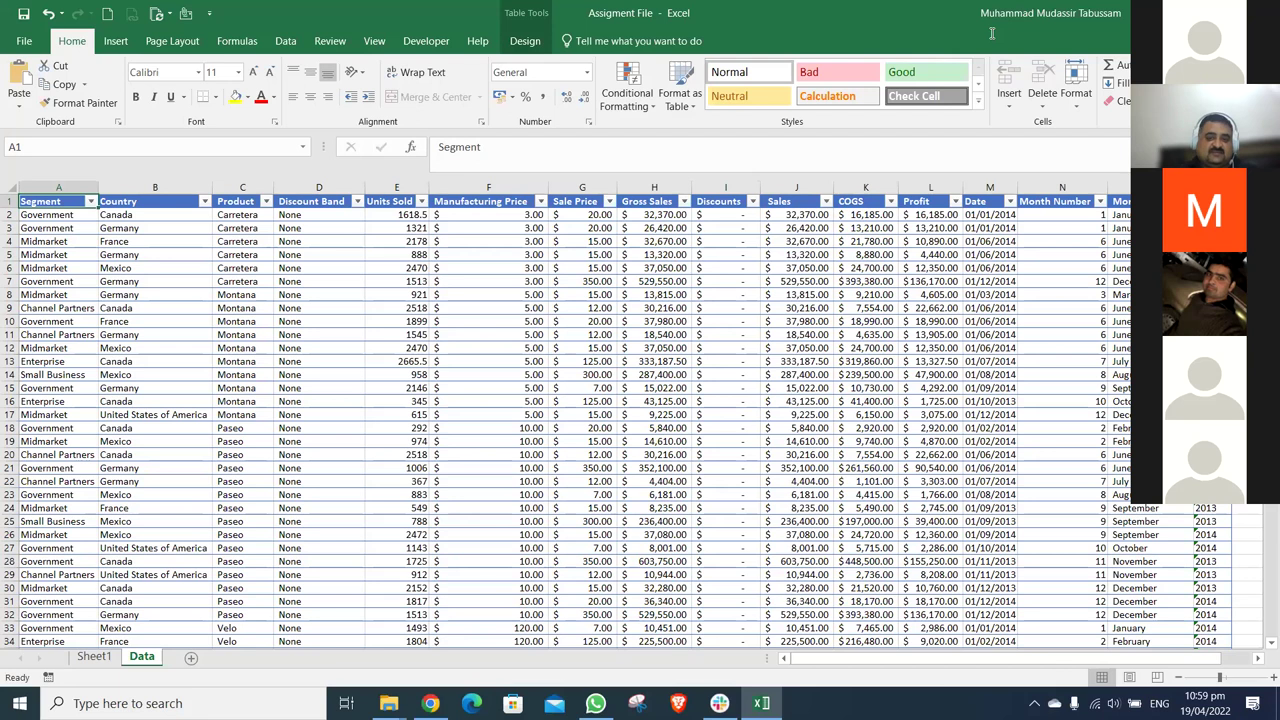
{"action": "key", "text": "ctrl+a"}
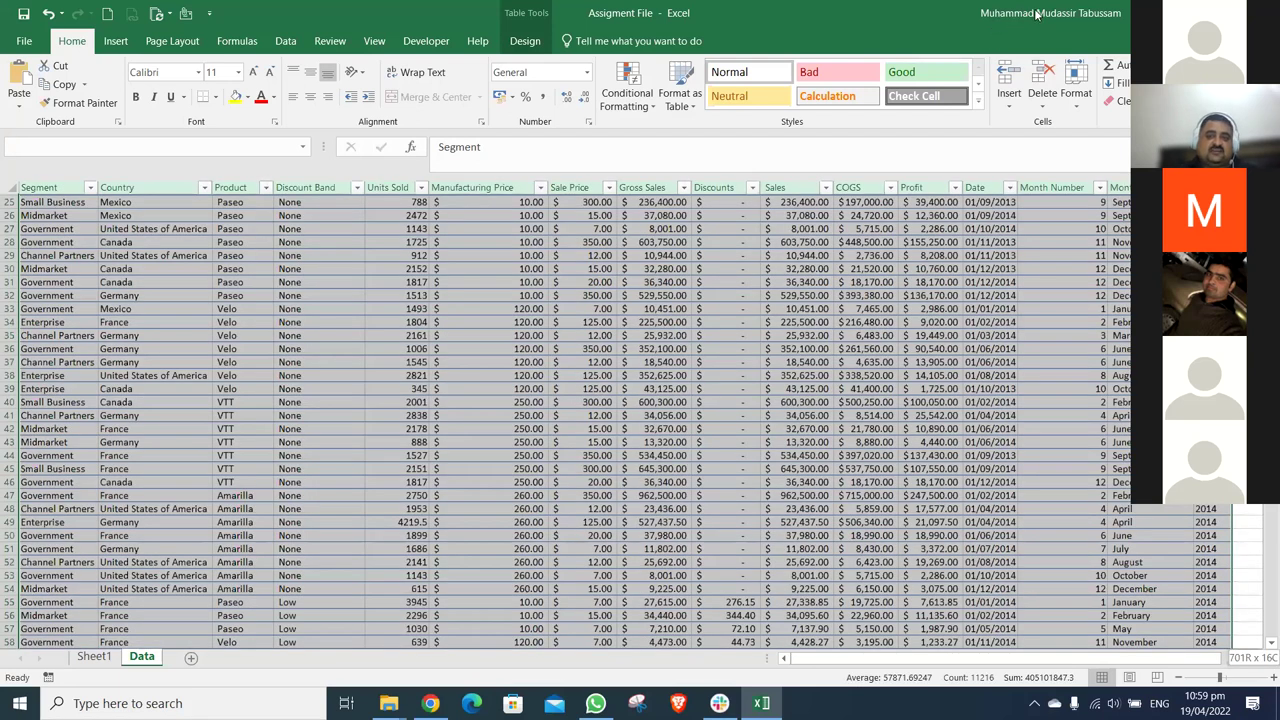
{"action": "key", "text": "alt+Tab"}
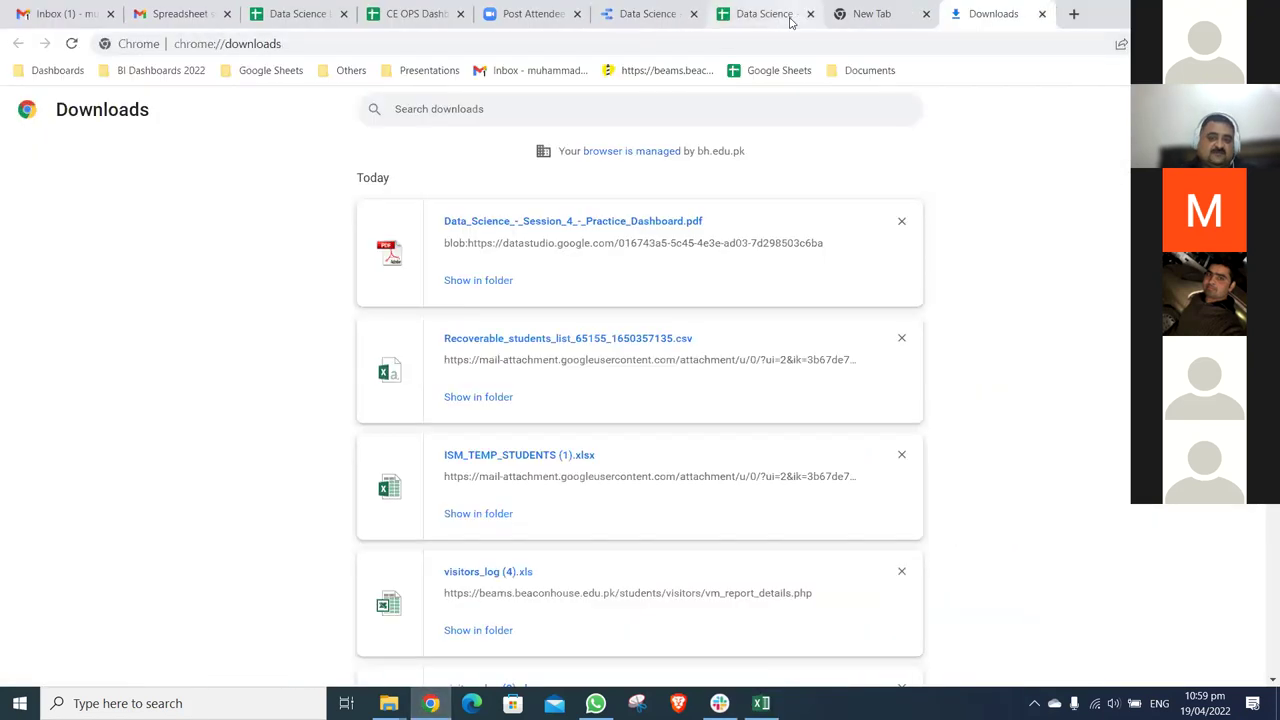
- Close the extra Sheets home tab and put the Sales Dashboard report into edit mode
{"action": "left_click", "coordinate": [793, 22]}
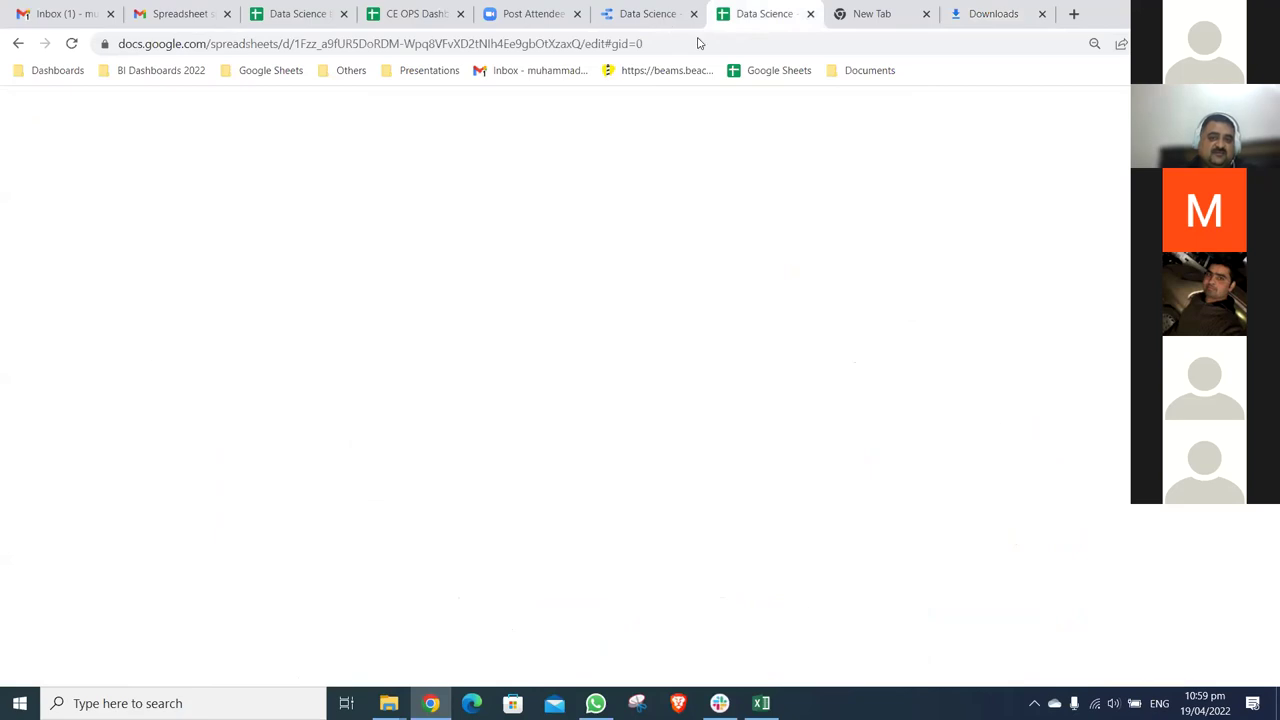
{"action": "key", "text": "ctrl+shift+Tab"}
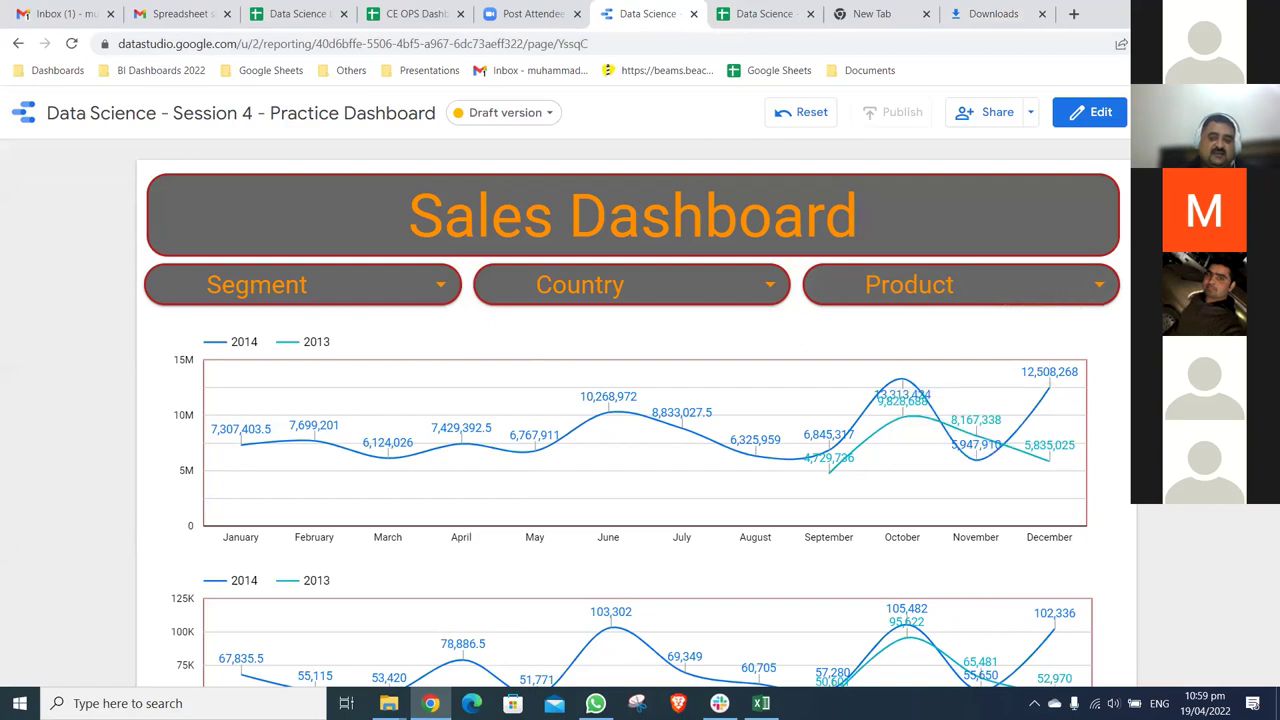
{"action": "left_click", "coordinate": [1110, 125]}
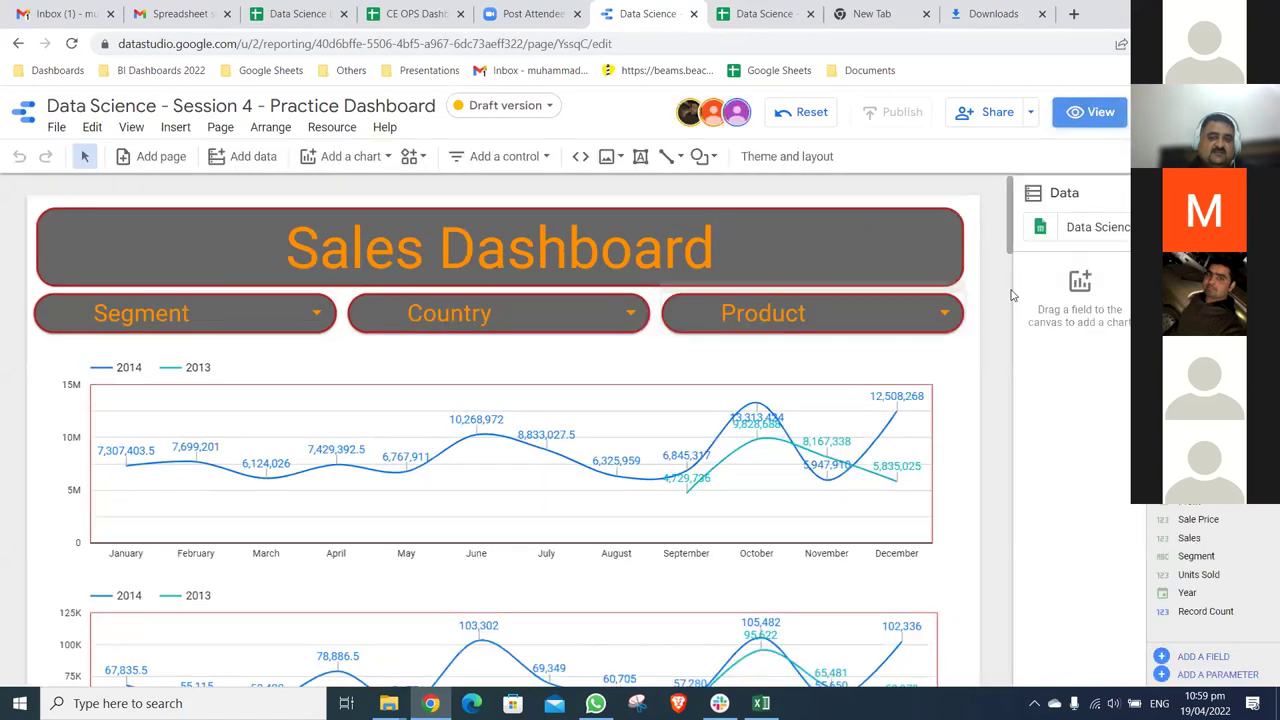
- Scroll through the 2013/2014 line charts and gross sales bar charts, ending at the top
{"action": "scroll", "coordinate": [975, 302], "scroll_direction": "down", "scroll_amount": 13}
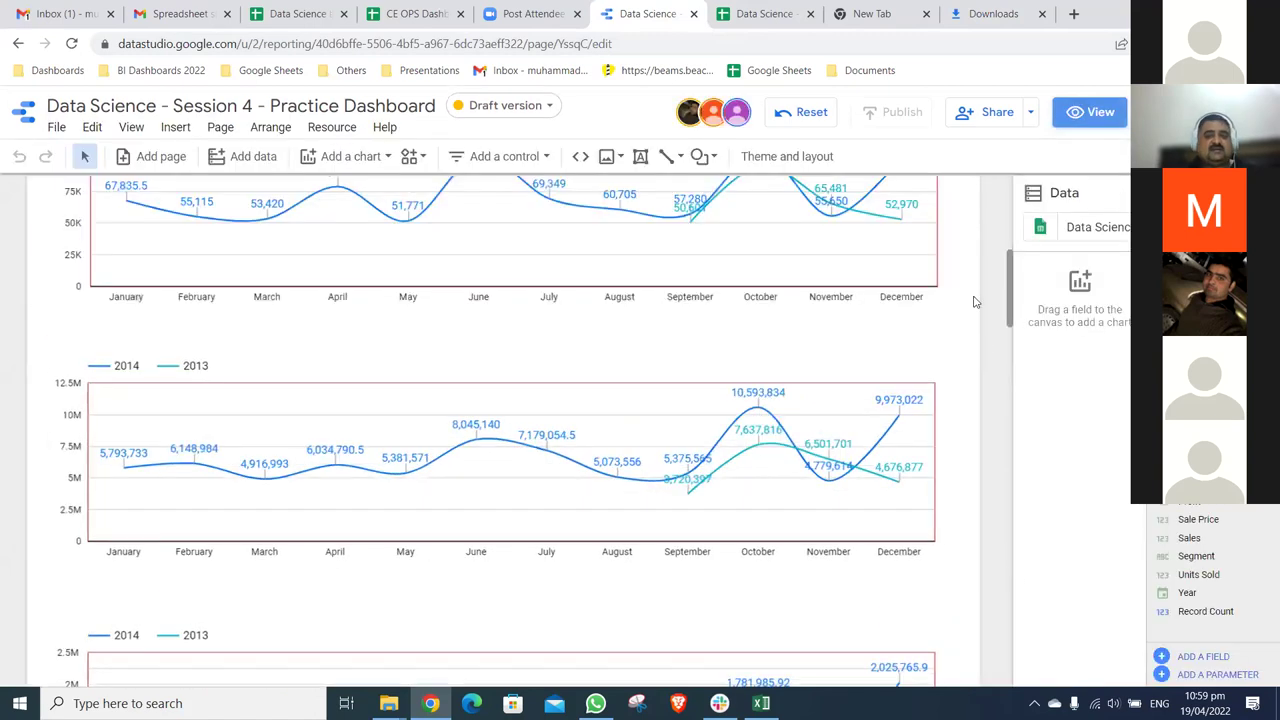
{"action": "scroll", "coordinate": [975, 302], "scroll_direction": "up", "scroll_amount": 2}
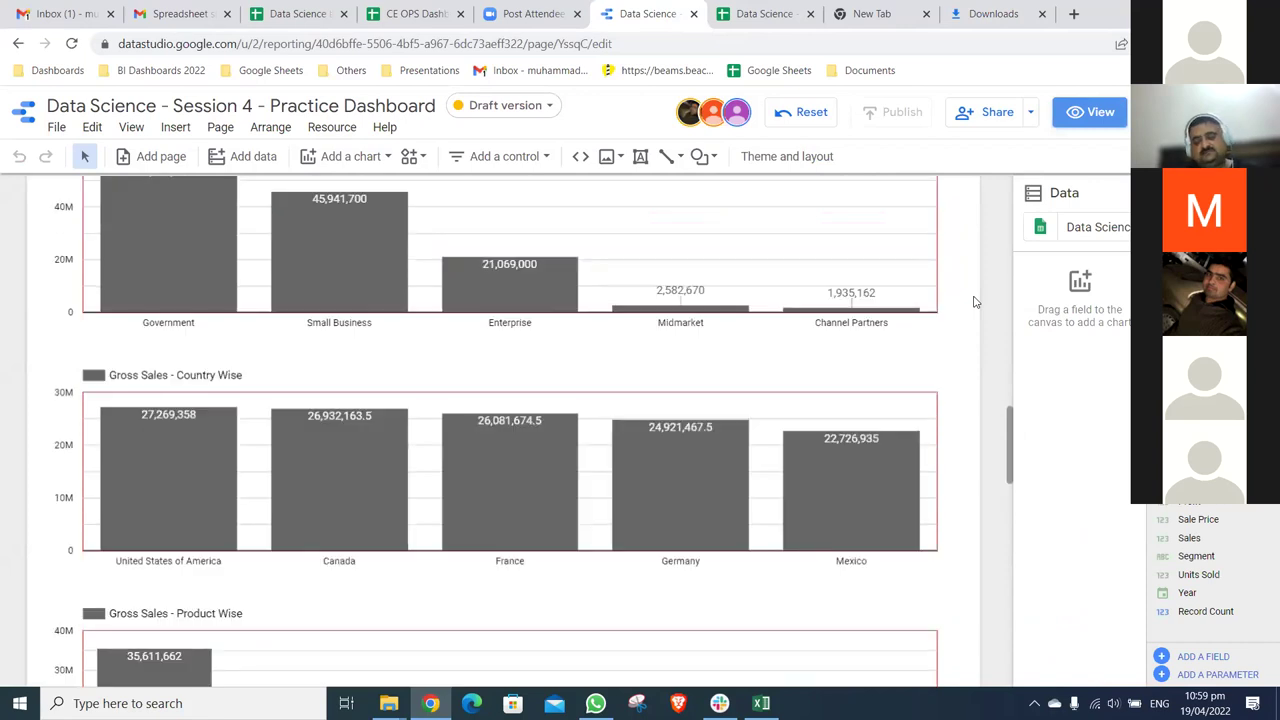
{"action": "scroll", "coordinate": [975, 302], "scroll_direction": "up", "scroll_amount": 5}
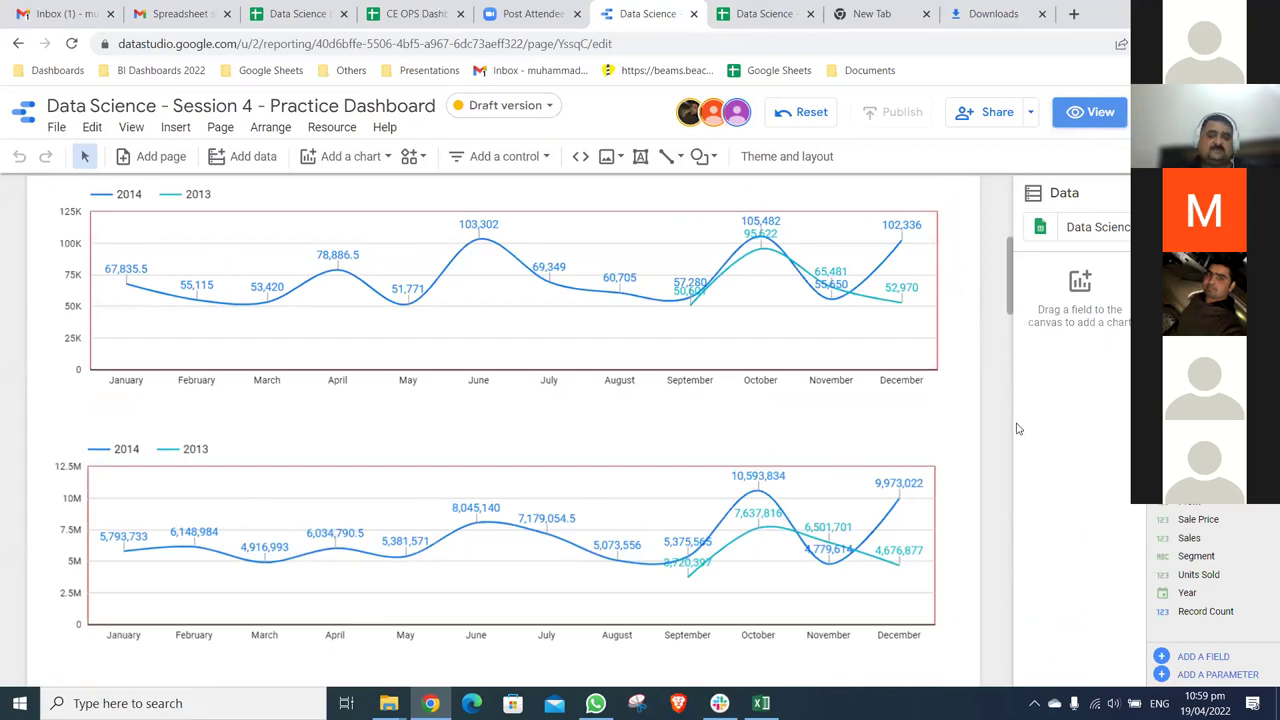
{"action": "scroll", "coordinate": [1010, 460], "scroll_direction": "up", "scroll_amount": 2}
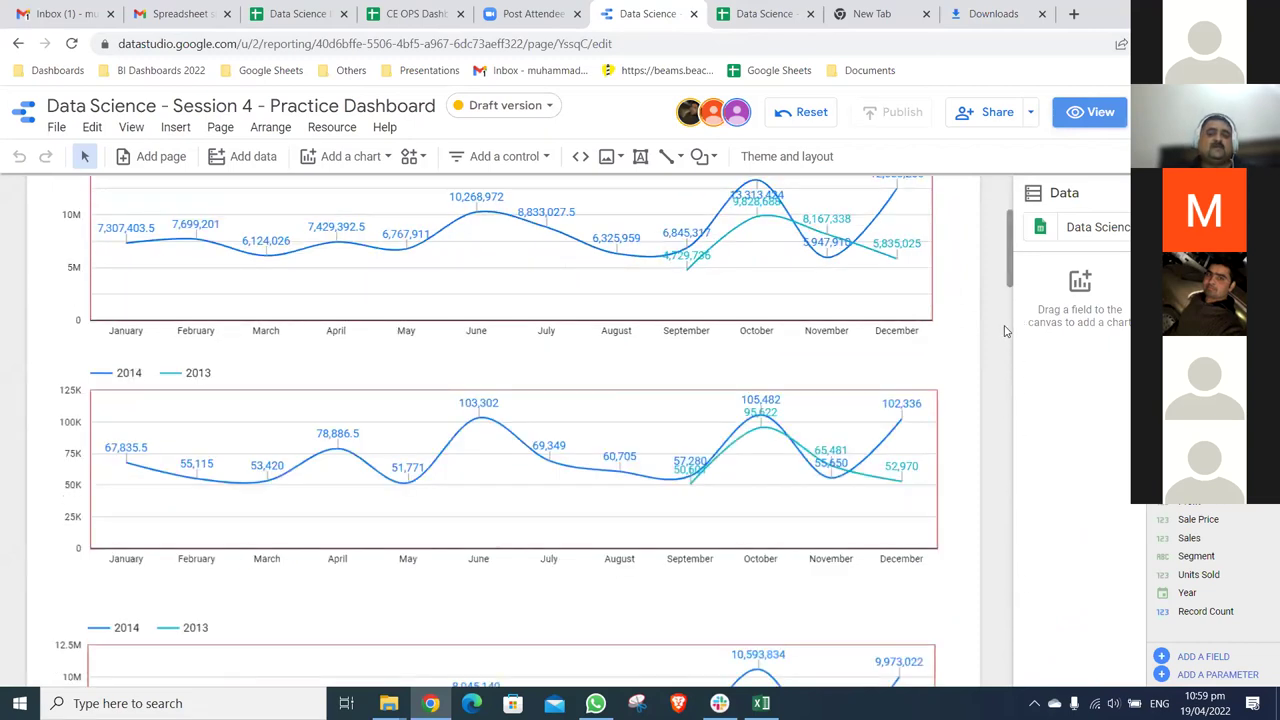
{"action": "scroll", "coordinate": [1006, 337], "scroll_direction": "up", "scroll_amount": 3}
{"action": "scroll", "coordinate": [995, 250], "scroll_direction": "down", "scroll_amount": 12}
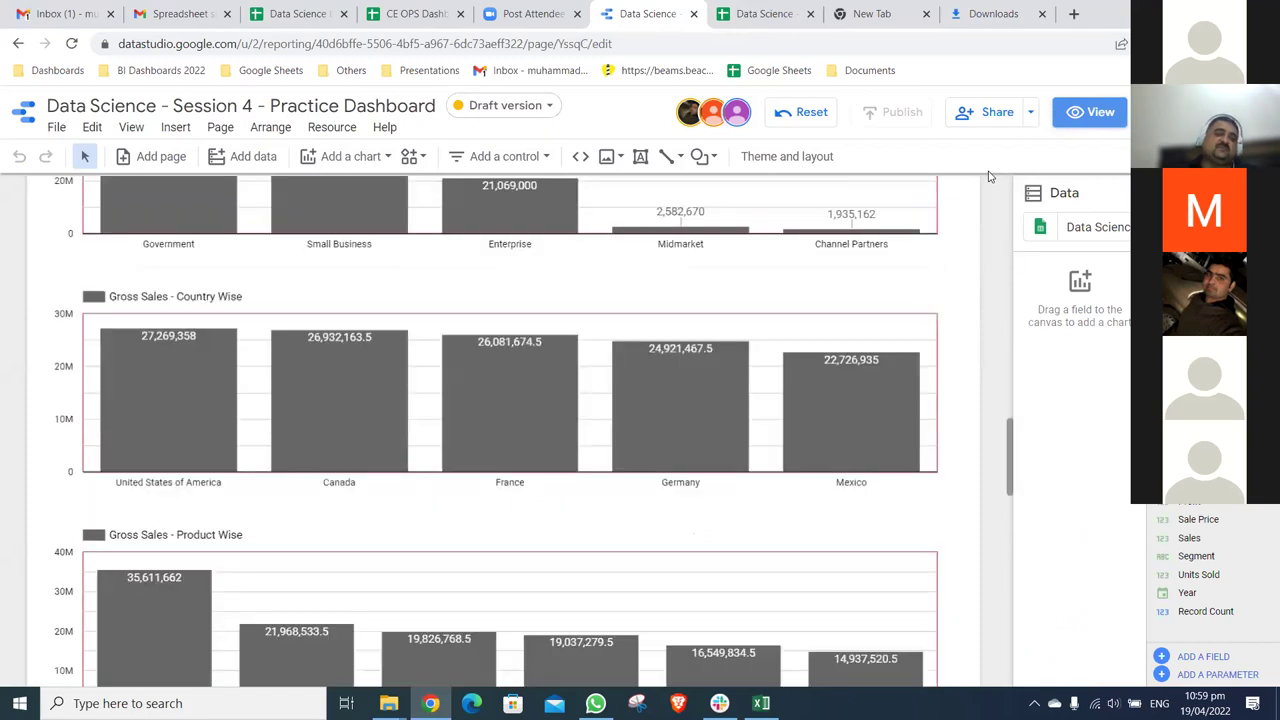
{"action": "scroll", "coordinate": [989, 176], "scroll_direction": "up", "scroll_amount": 5}
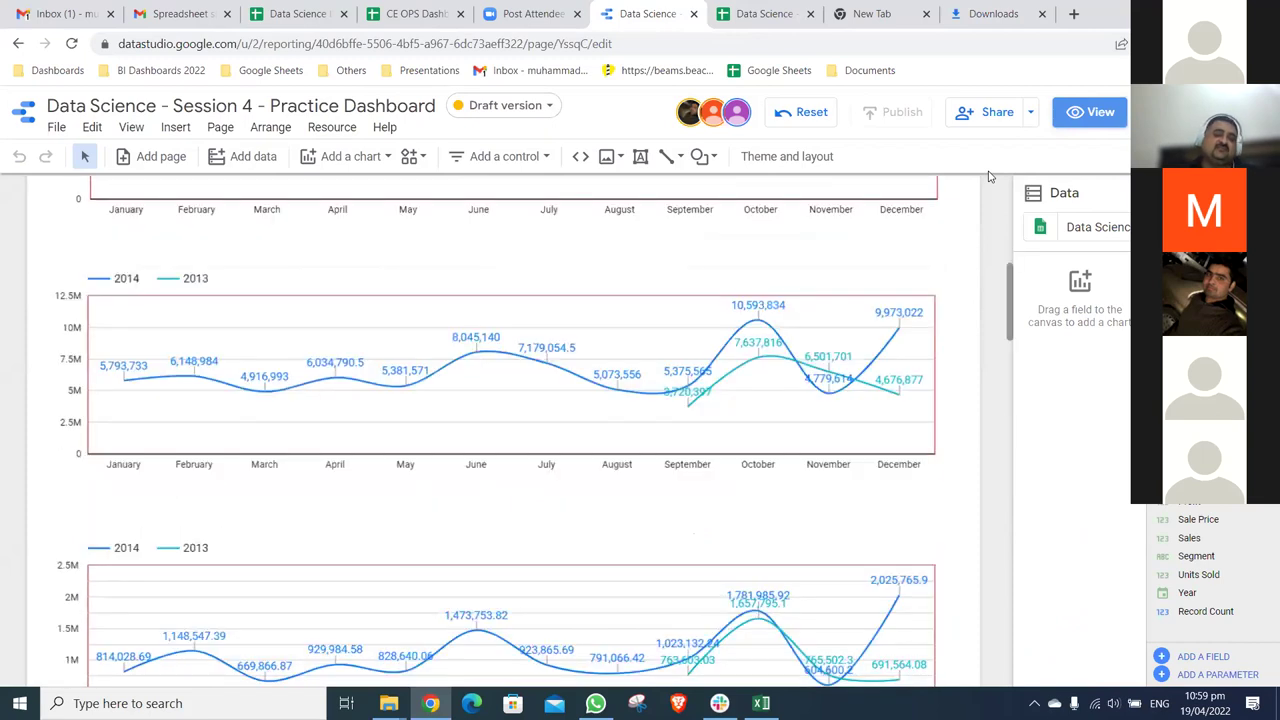
{"action": "scroll", "coordinate": [989, 176], "scroll_direction": "up", "scroll_amount": 3}
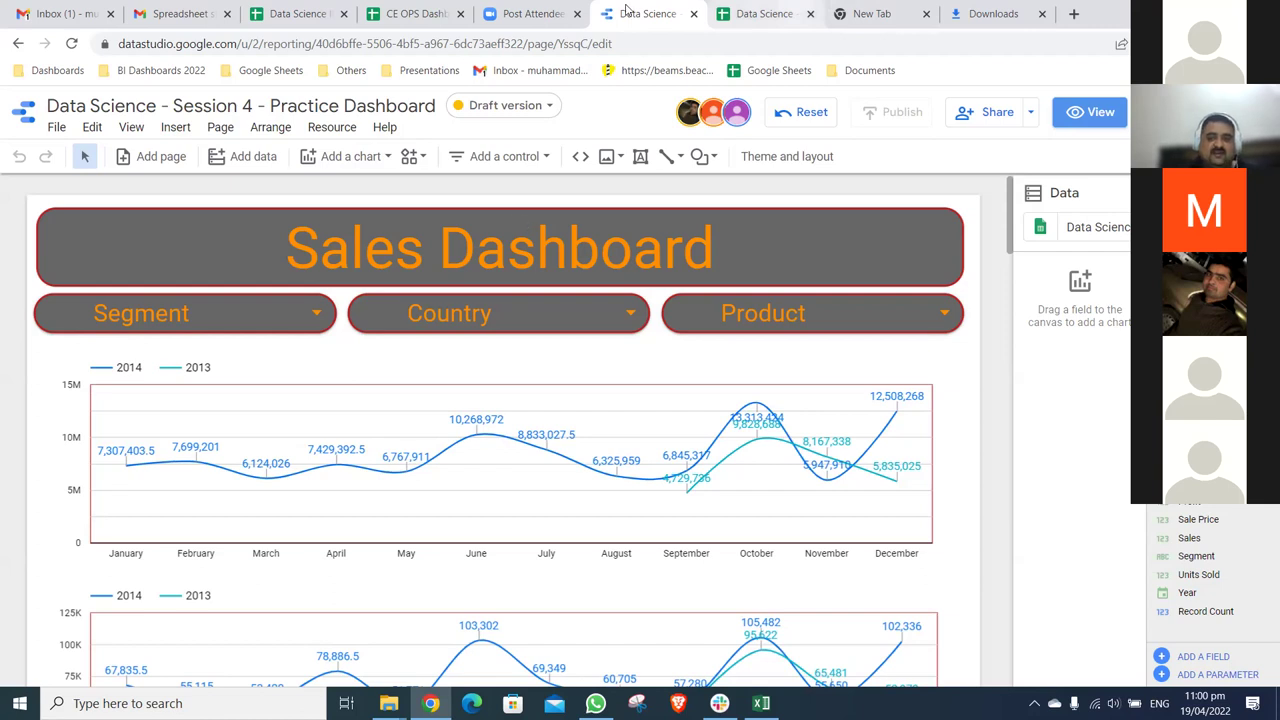
- Select all the sales data in the source spreadsheet and glance at the dashboard
{"action": "key", "text": "ctrl+Tab"}
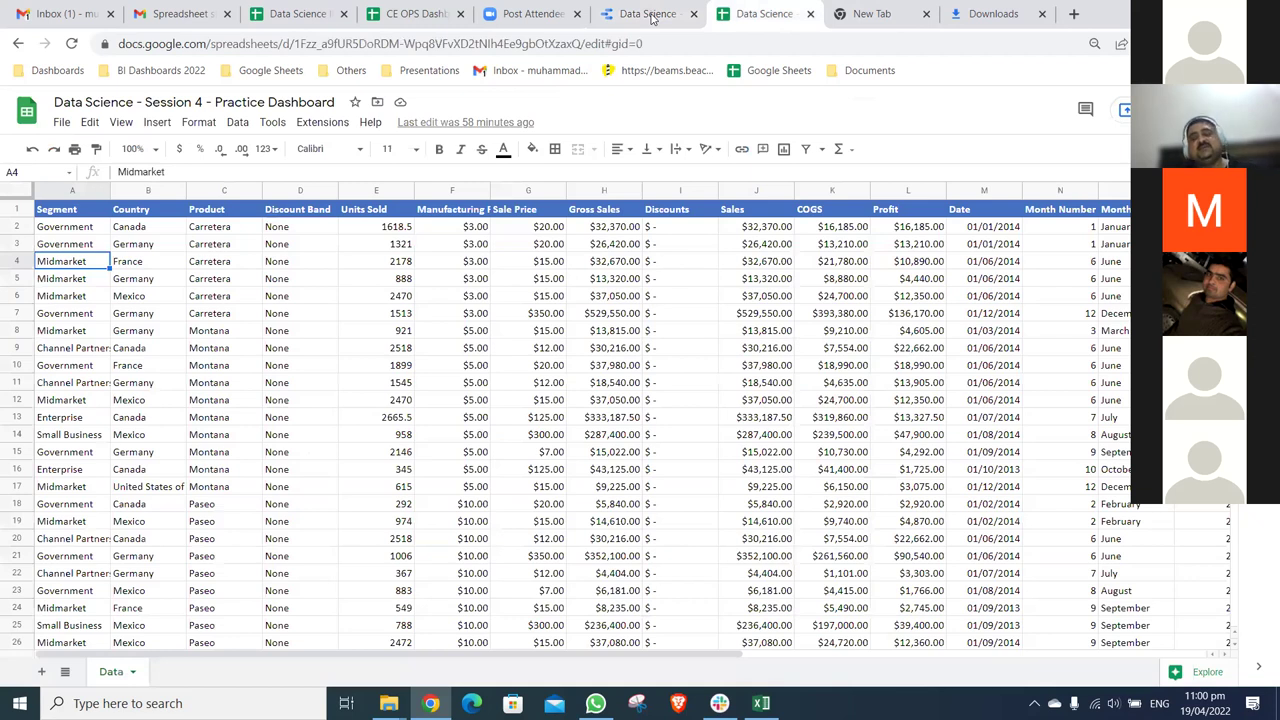
{"action": "key", "text": "ctrl+a"}
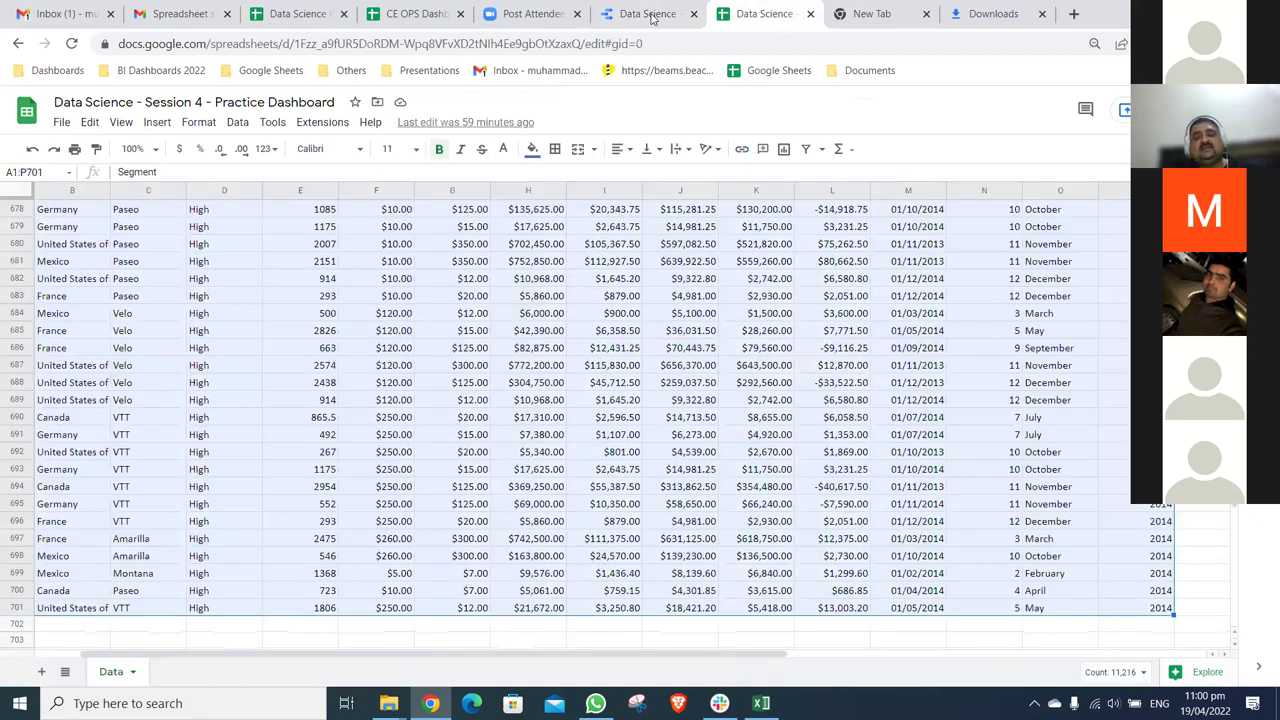
{"action": "left_click", "coordinate": [651, 18]}
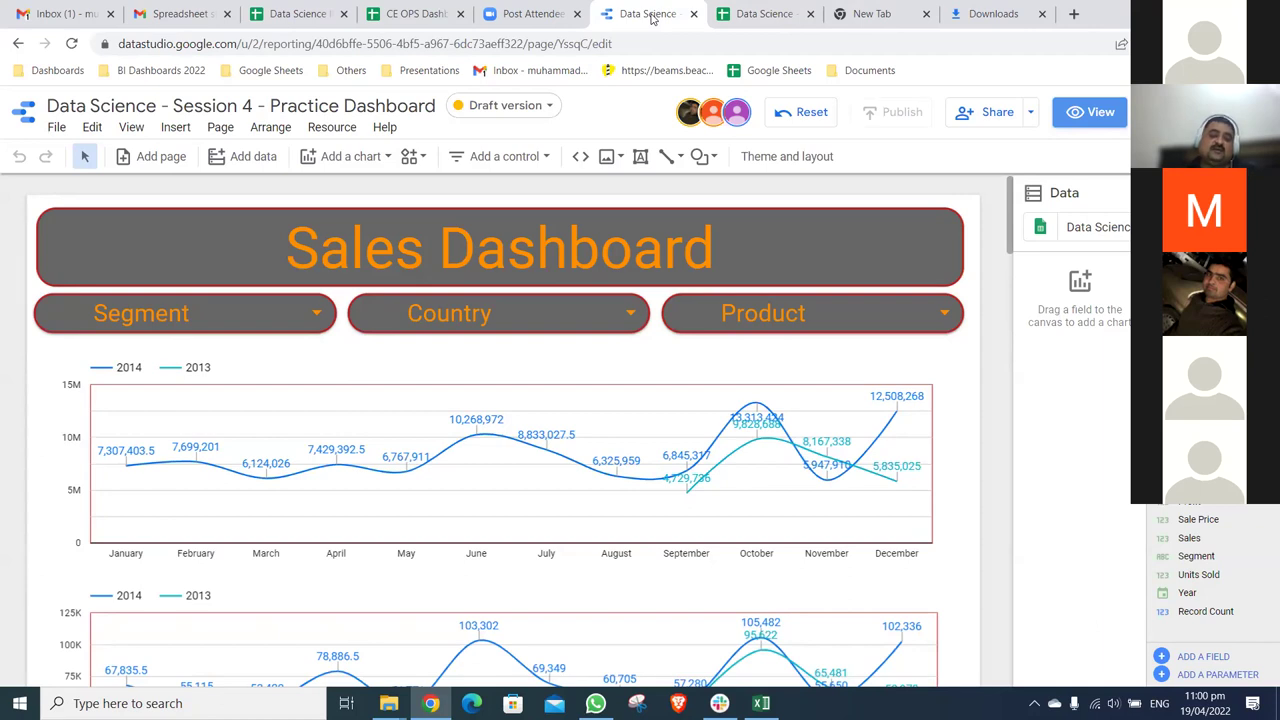
- Check a Gross Sales value in row 681, then return to the Segment header in A1
{"action": "left_click", "coordinate": [777, 22]}
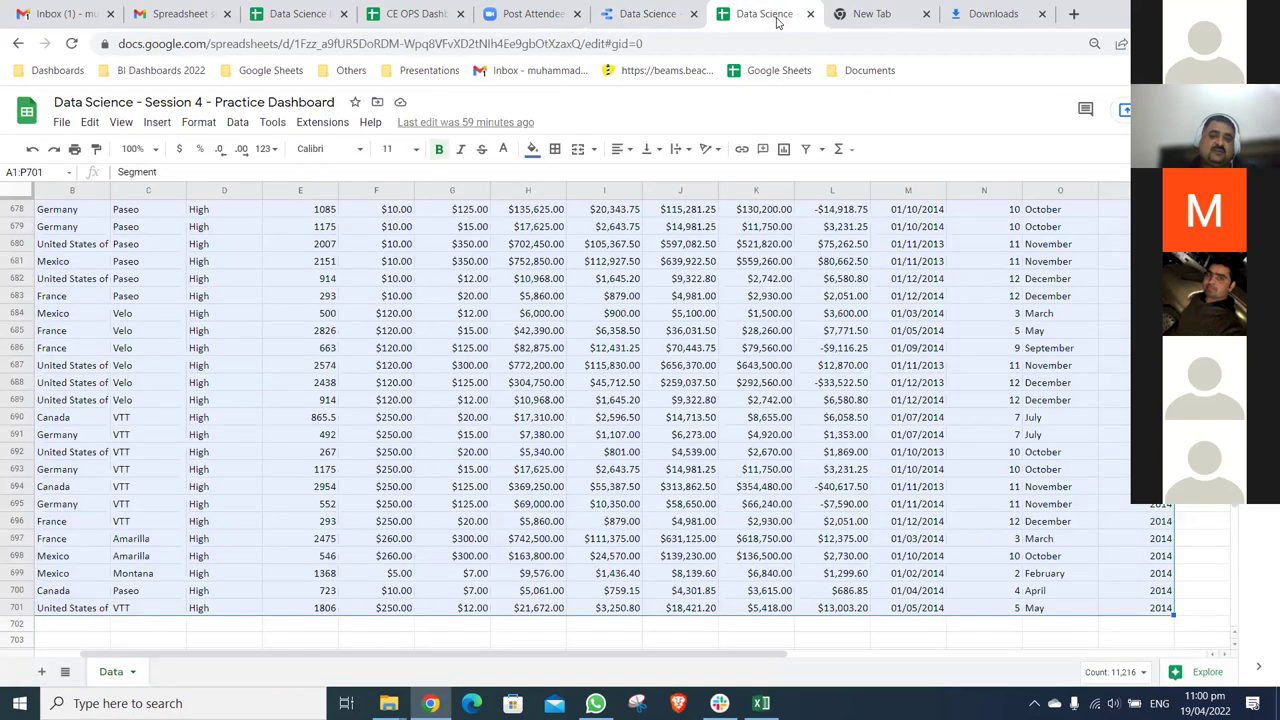
{"action": "left_click", "coordinate": [603, 262]}
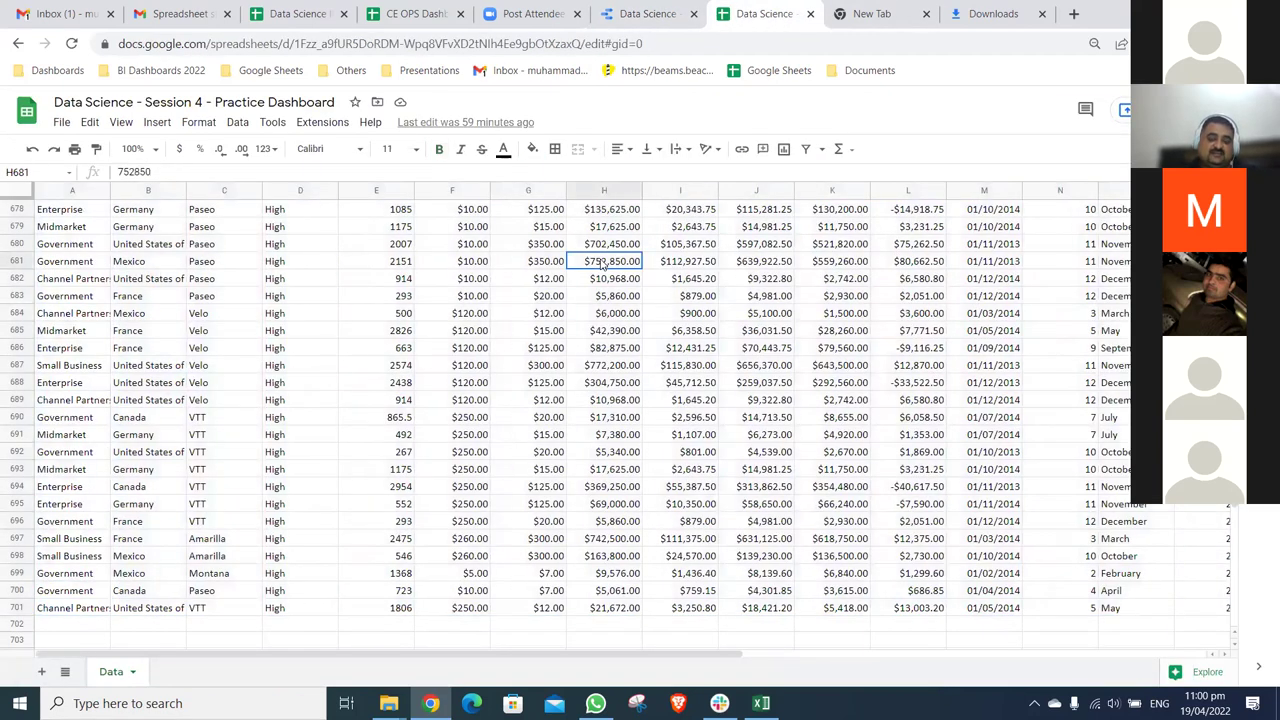
{"action": "key", "text": "ctrl+Up"}
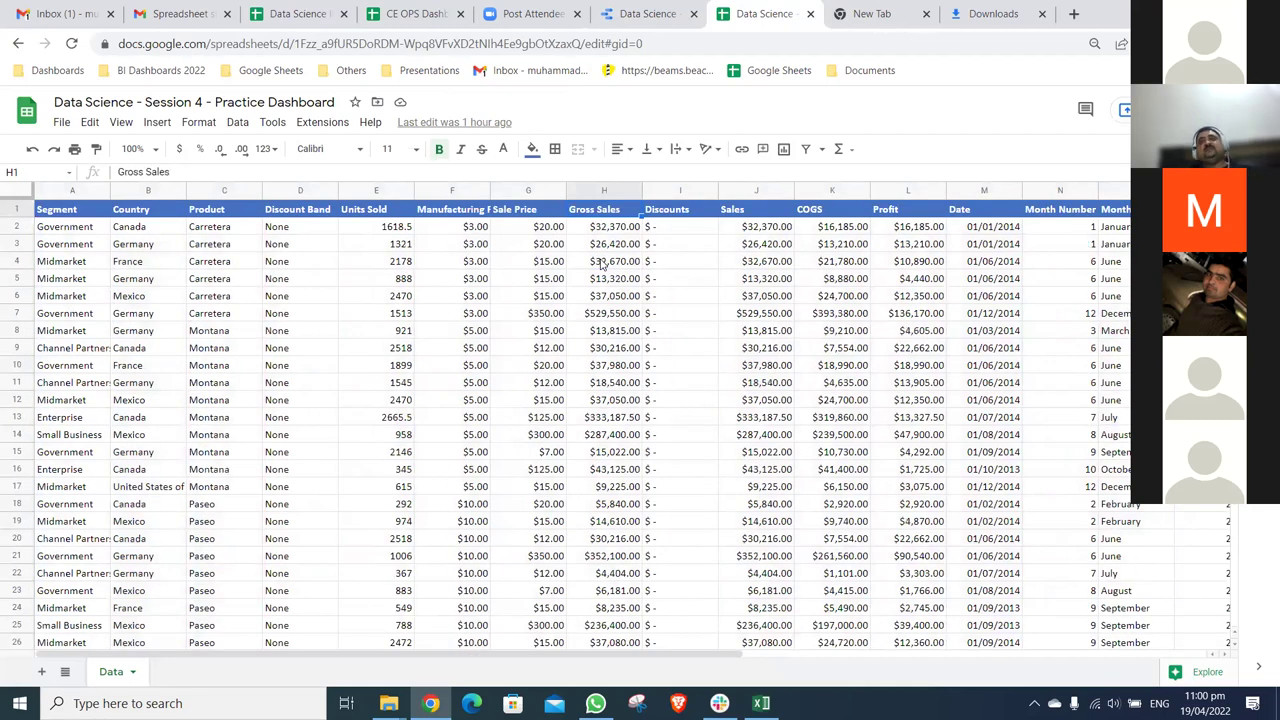
{"action": "key", "text": "ctrl+Left"}
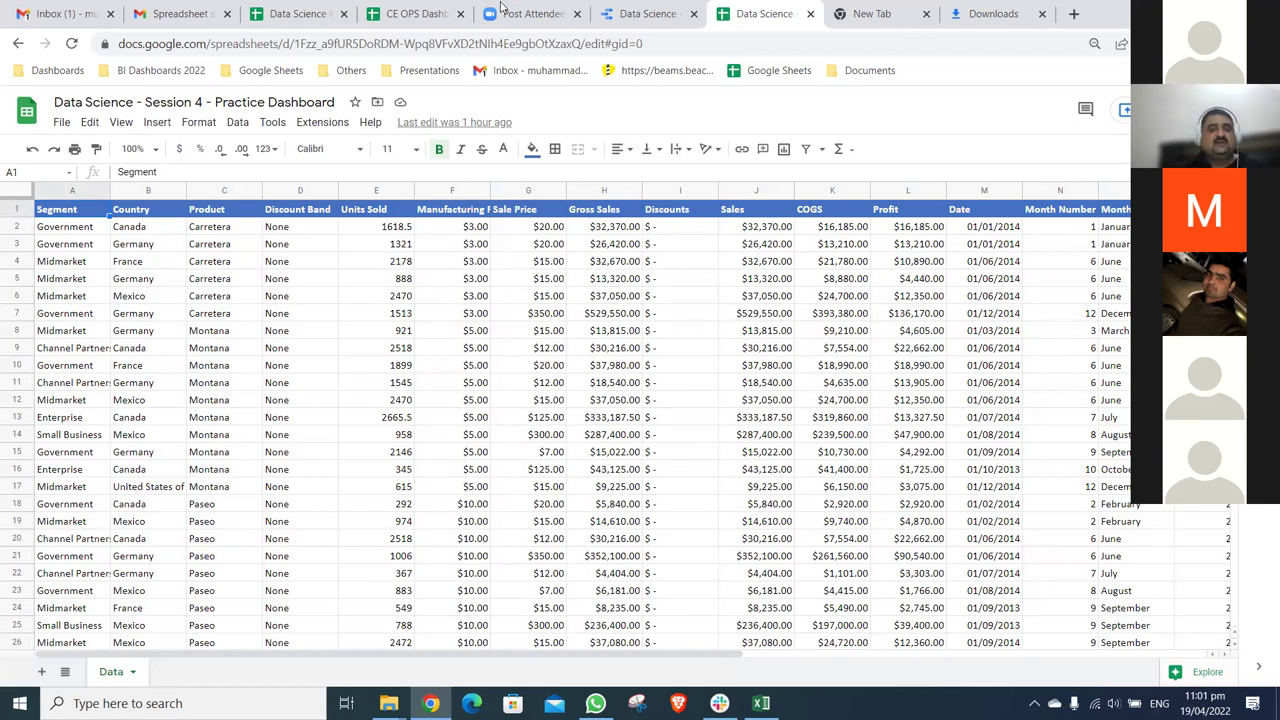
{"action": "left_click", "coordinate": [659, 20]}
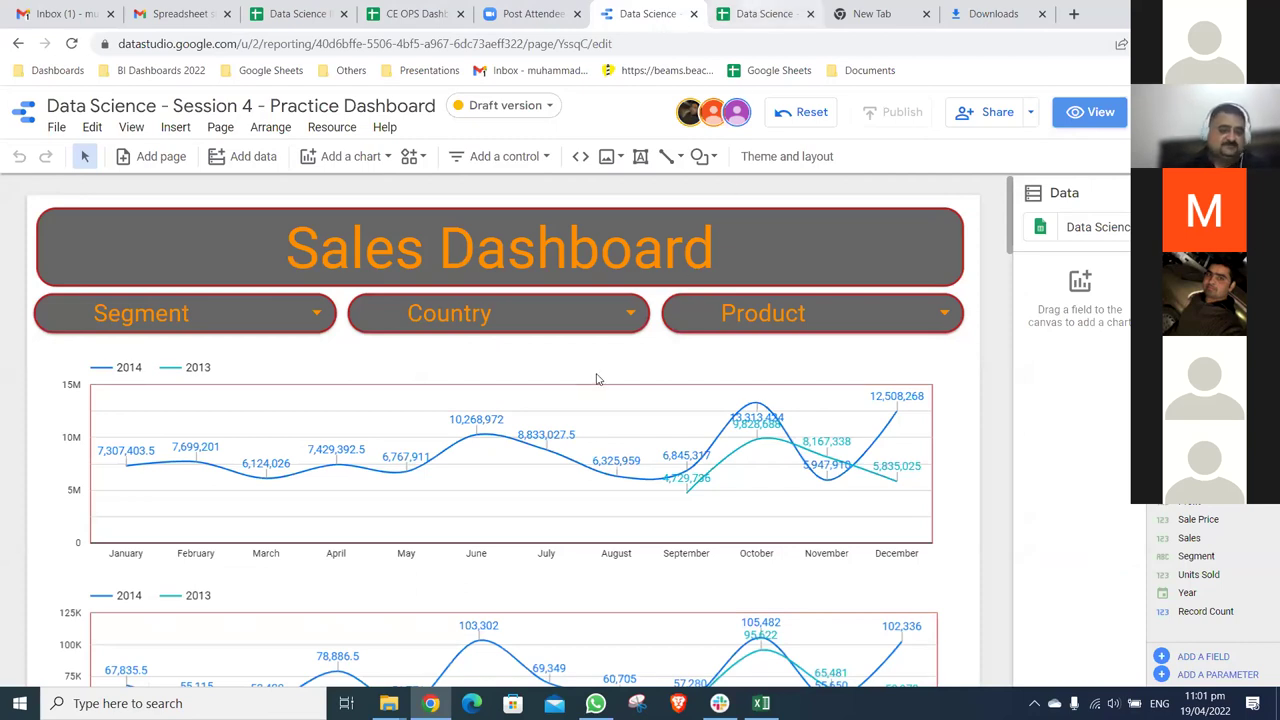
{"action": "key", "text": "ctrl+Tab"}
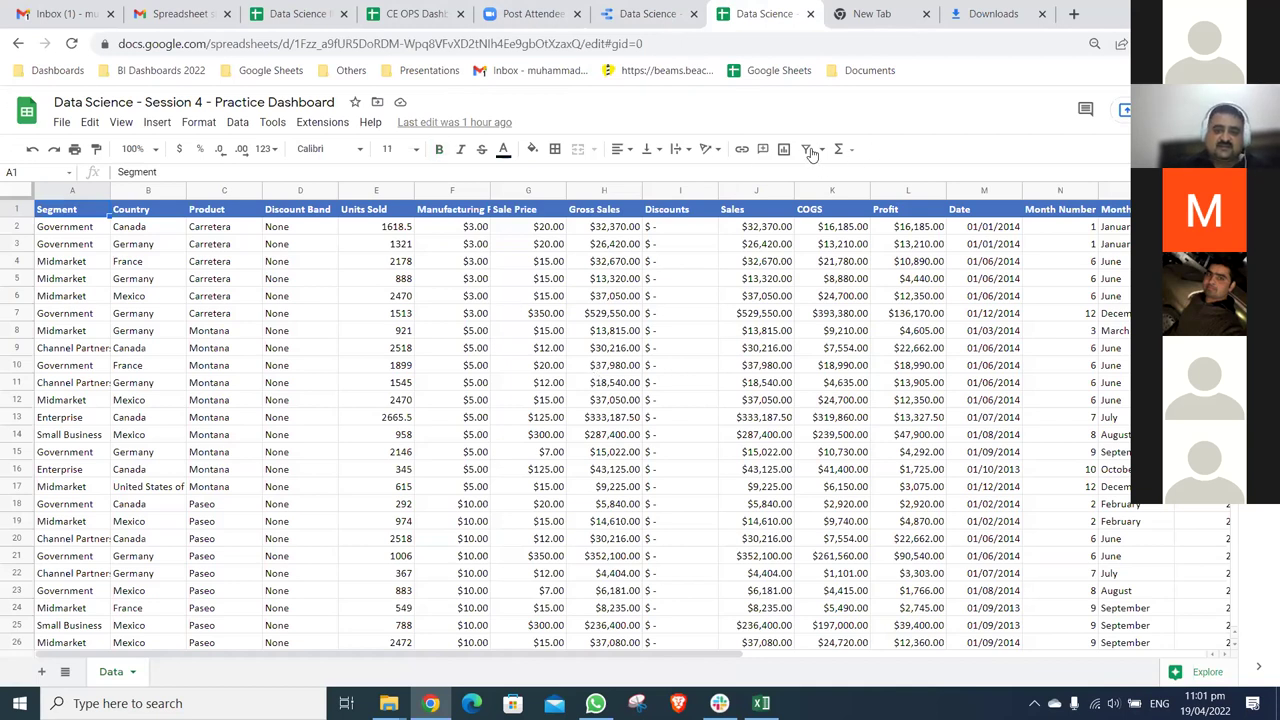
- Add a filter to the A1:P701 sales table and keep only Amarilla in the Product column
{"action": "key", "text": "ctrl+shift+Right"}
{"action": "key", "text": "ctrl+shift+Down"}
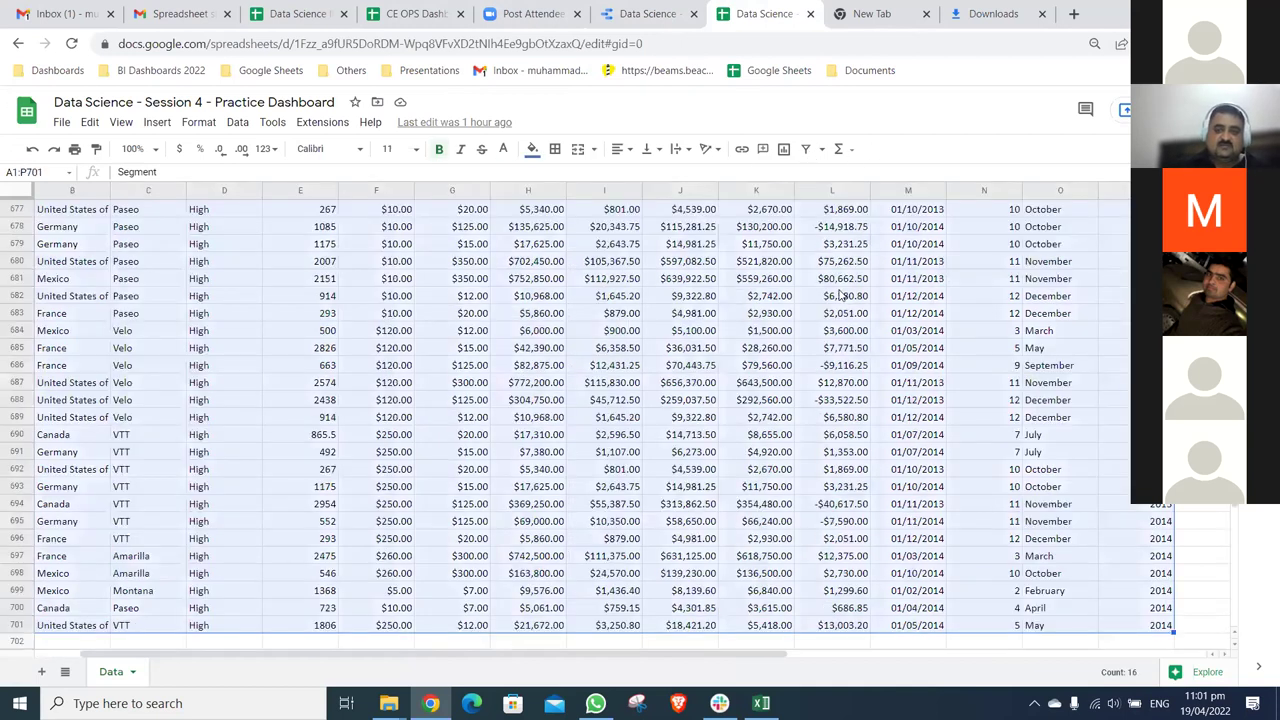
{"action": "key", "text": "ctrl+shift+l"}
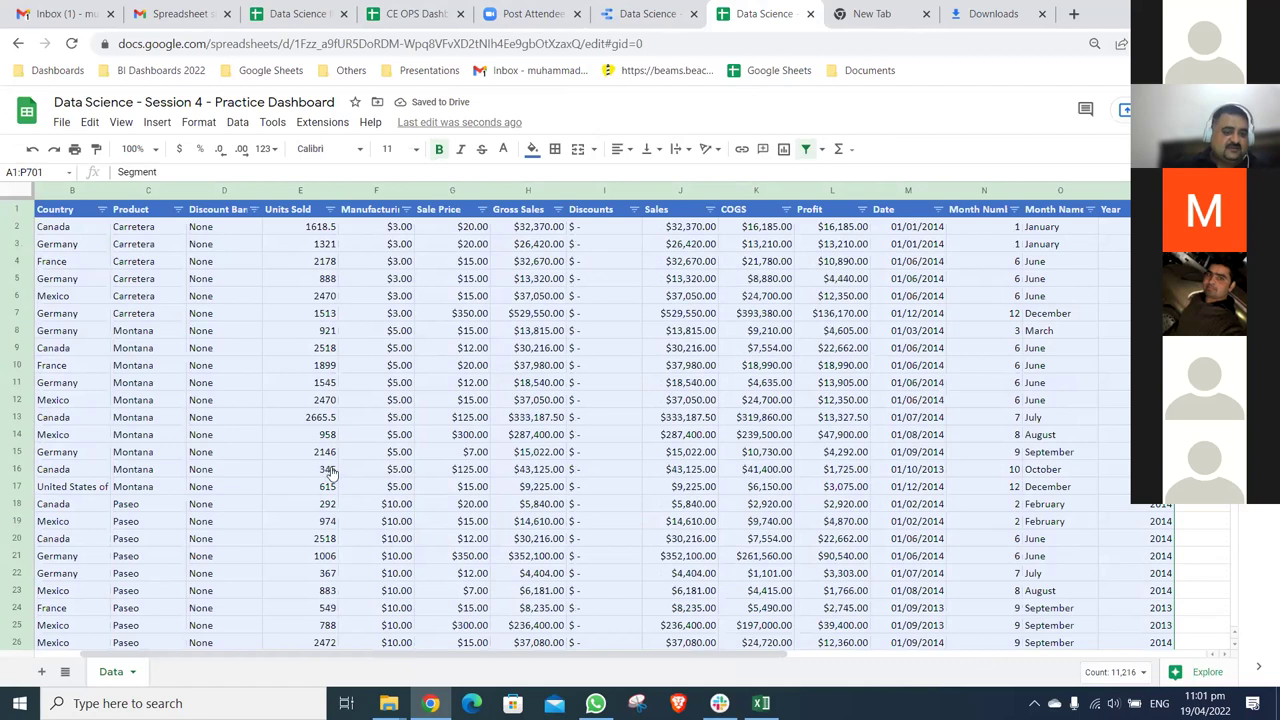
{"action": "left_click", "coordinate": [177, 209]}
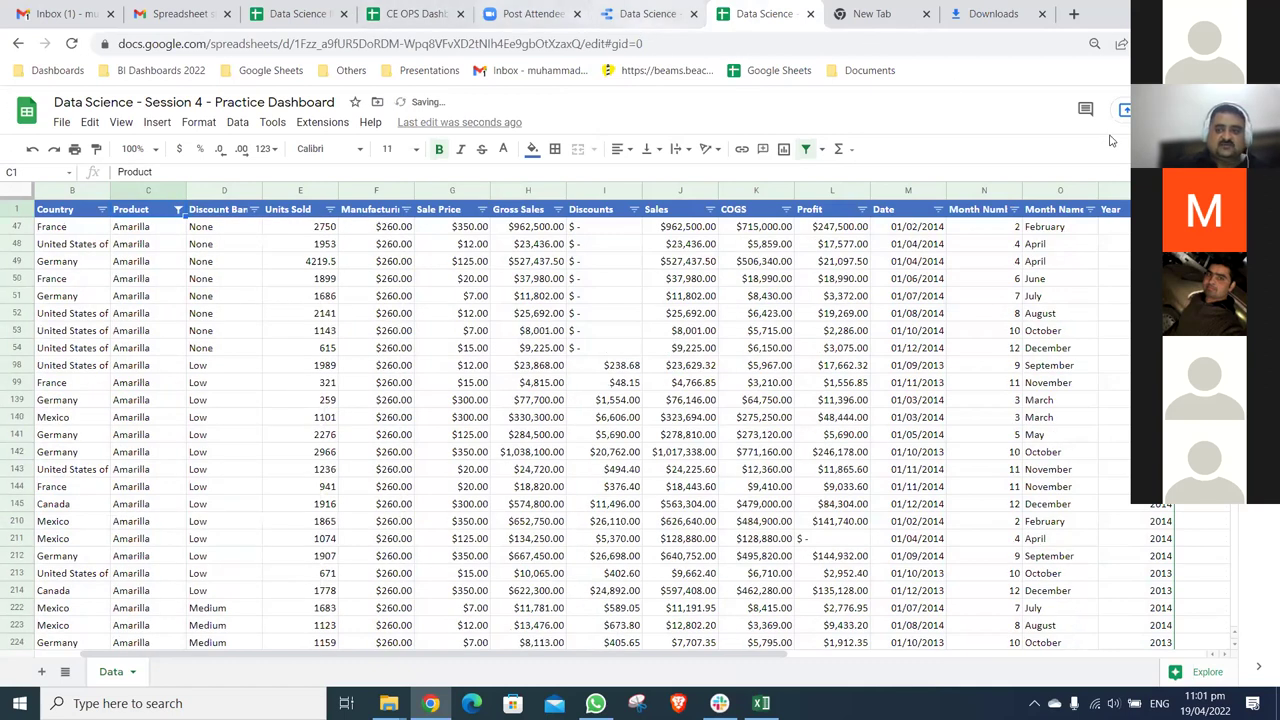
{"action": "left_click", "coordinate": [645, 14]}
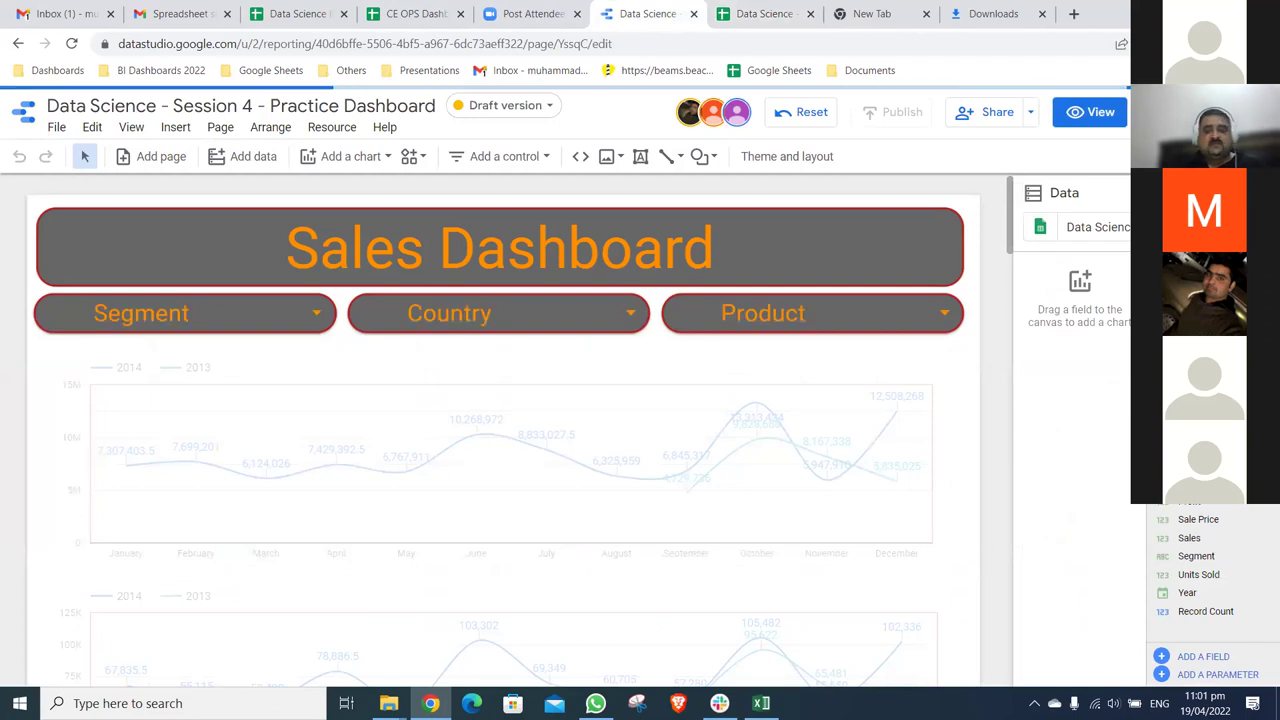
- Check that the dashboard's Product dropdown lists only Amarilla, then return to the spreadsheet
{"action": "left_click", "coordinate": [945, 314]}
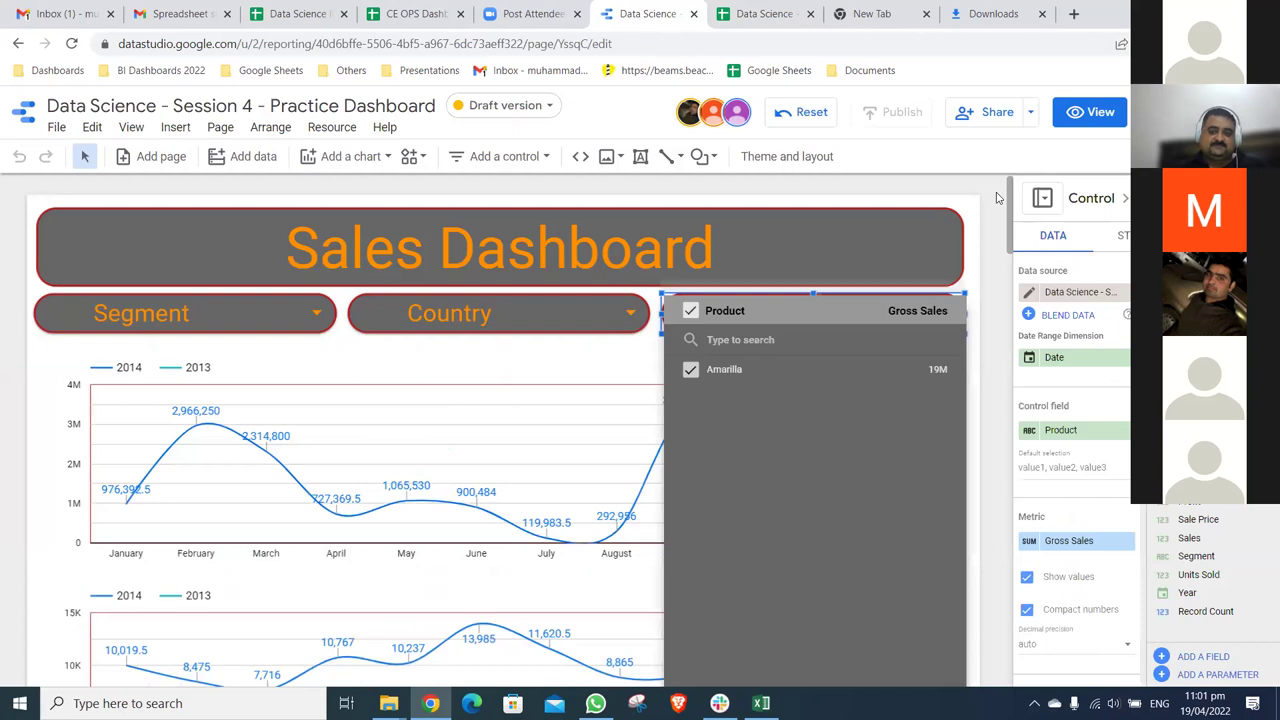
{"action": "left_click", "coordinate": [996, 197]}
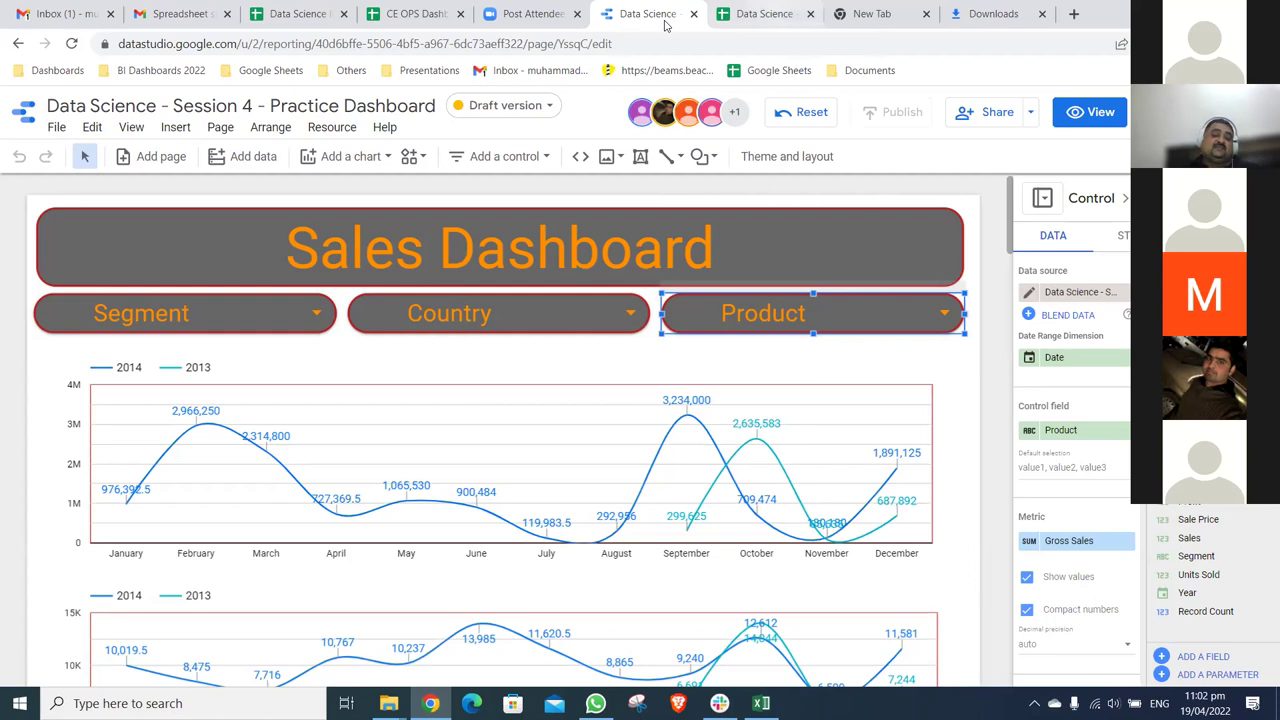
{"action": "key", "text": "ctrl+Tab"}
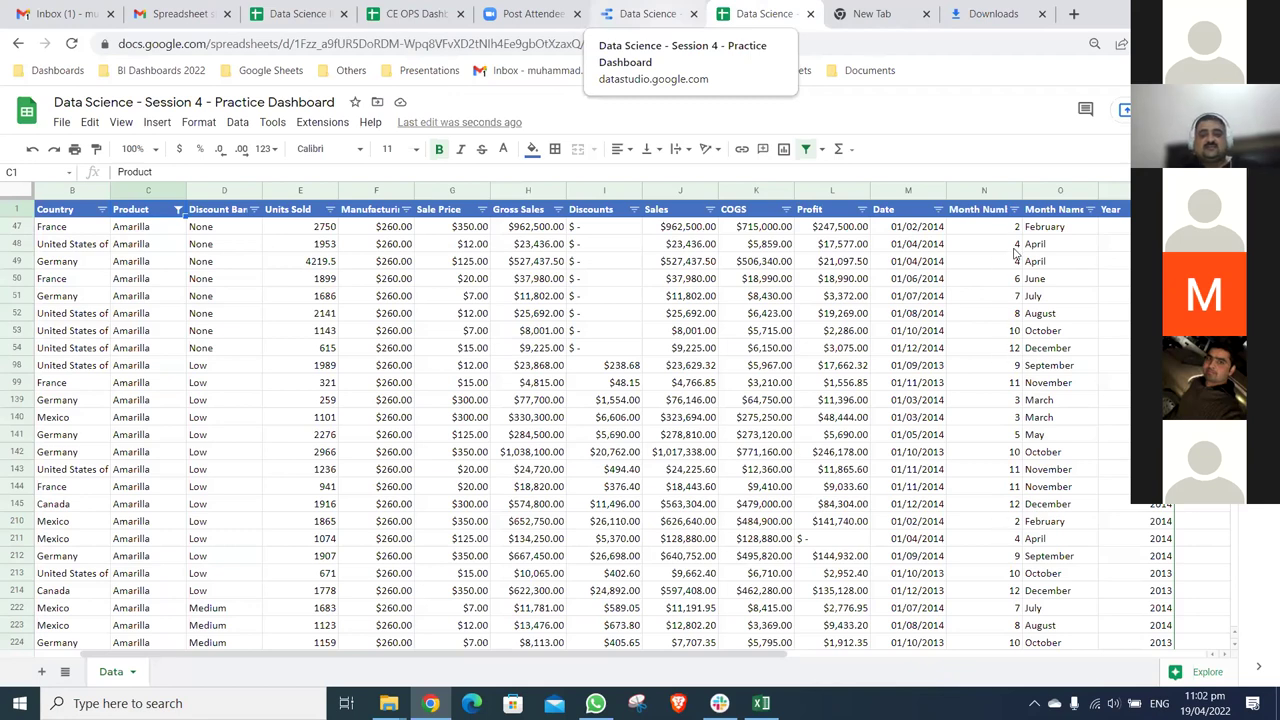
- Reset the Product filter to include all products and clear the Month Name filter
{"action": "left_click", "coordinate": [648, 14]}
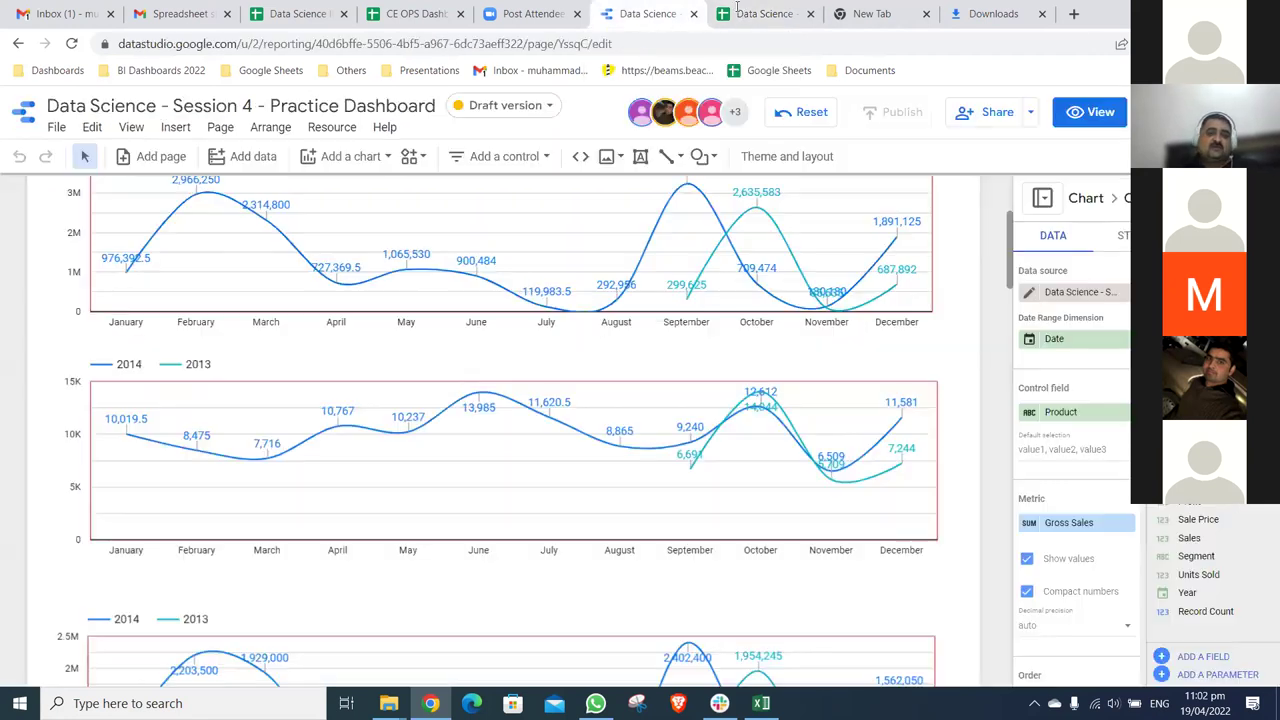
{"action": "scroll", "coordinate": [181, 217], "scroll_direction": "up", "scroll_amount": 3}
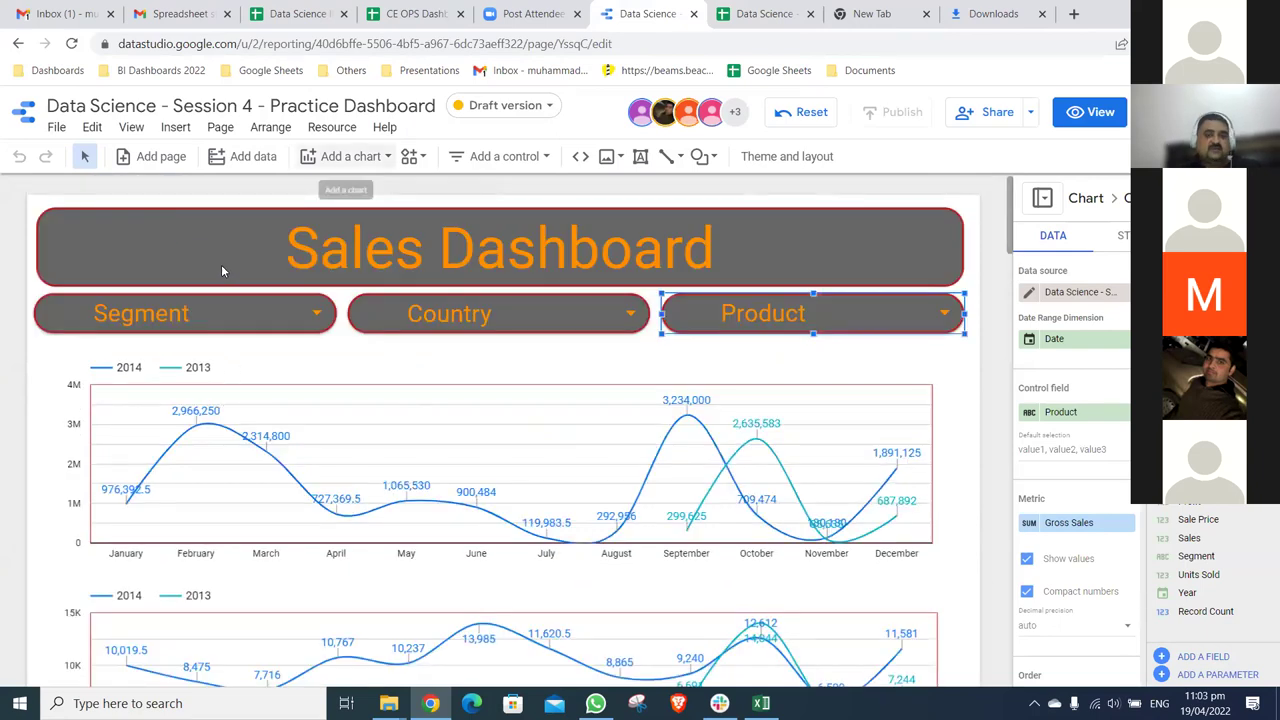
{"action": "key", "text": "ctrl+Tab"}
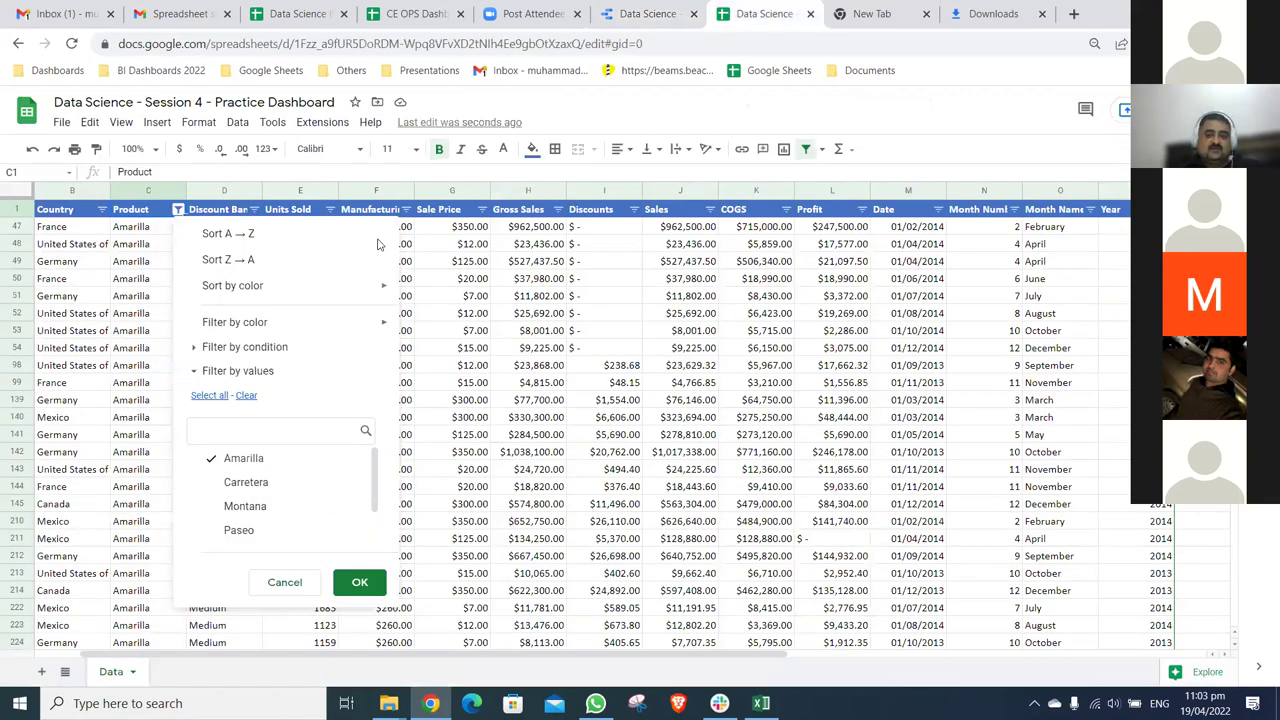
{"action": "key", "text": "Return"}
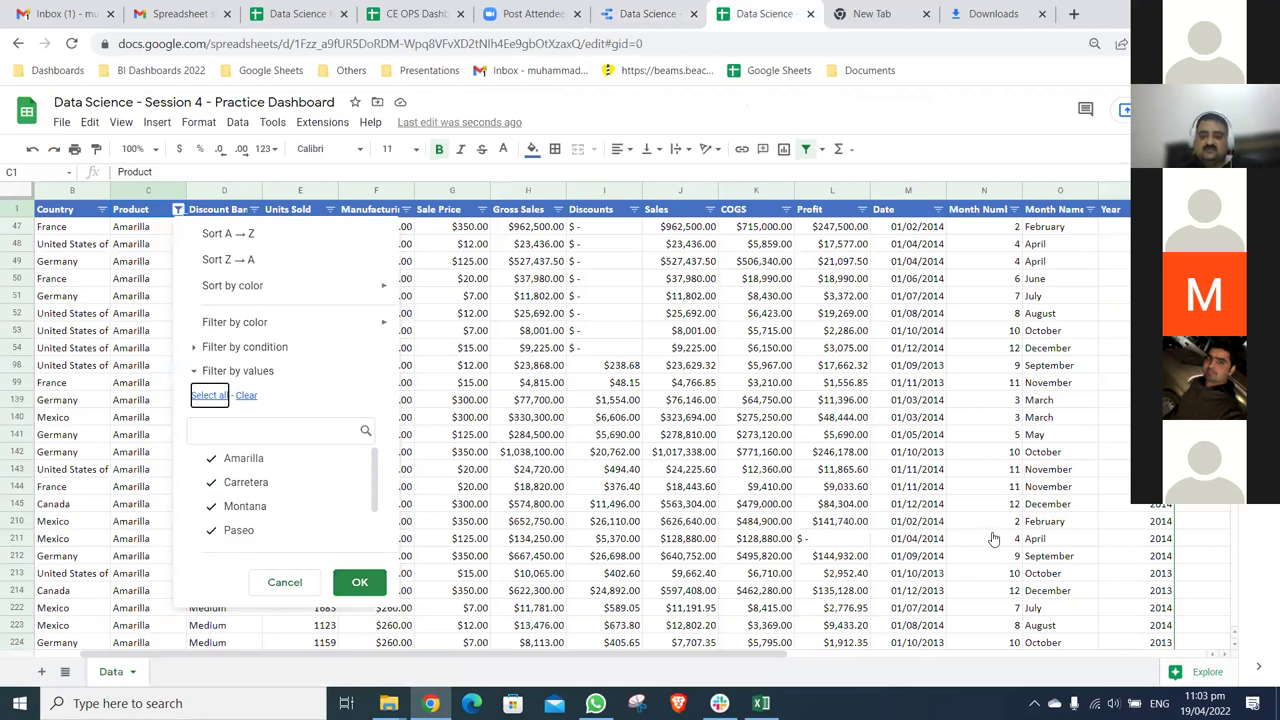
{"action": "key", "text": "Return"}
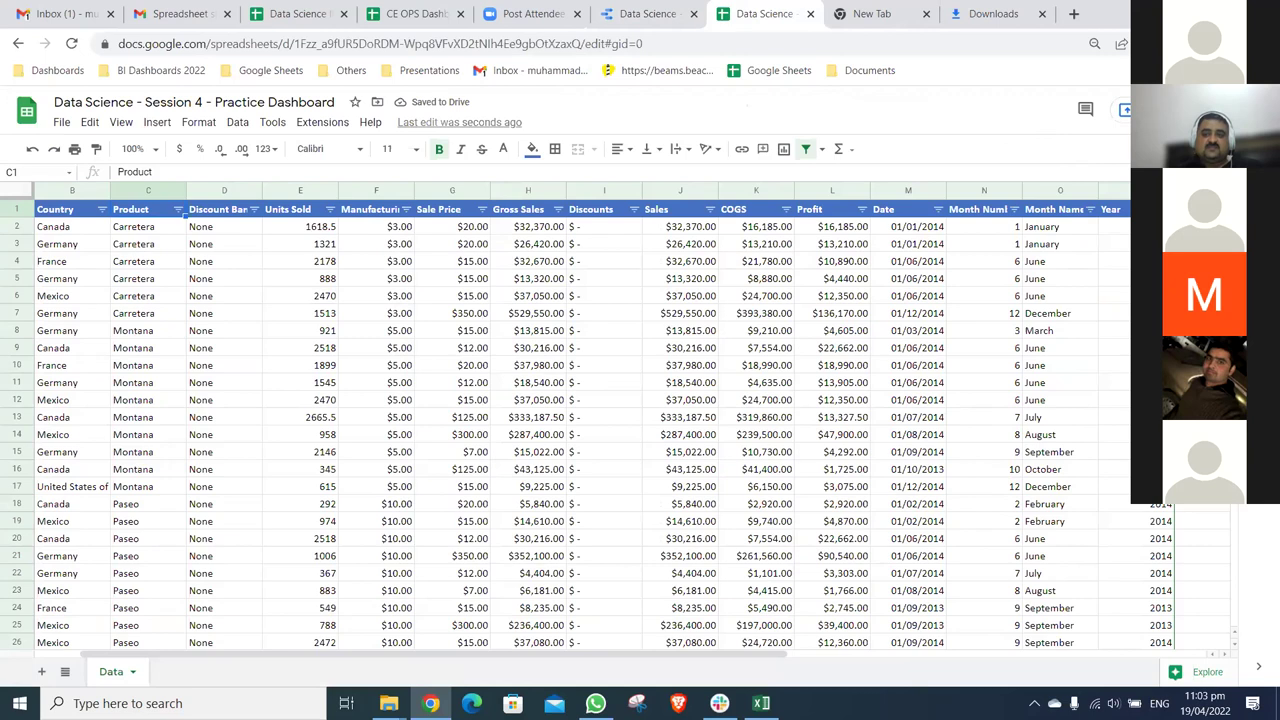
{"action": "left_click", "coordinate": [1090, 209]}
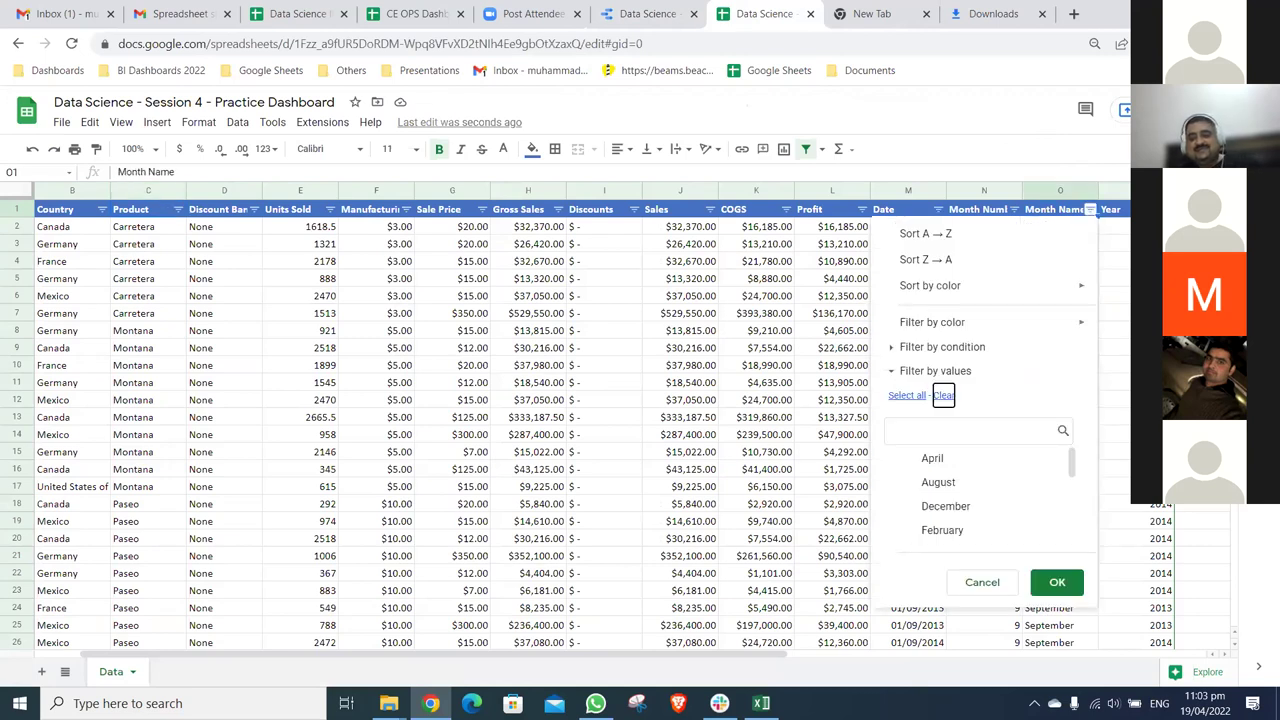
{"action": "key", "text": "ctrl+shift+Tab"}
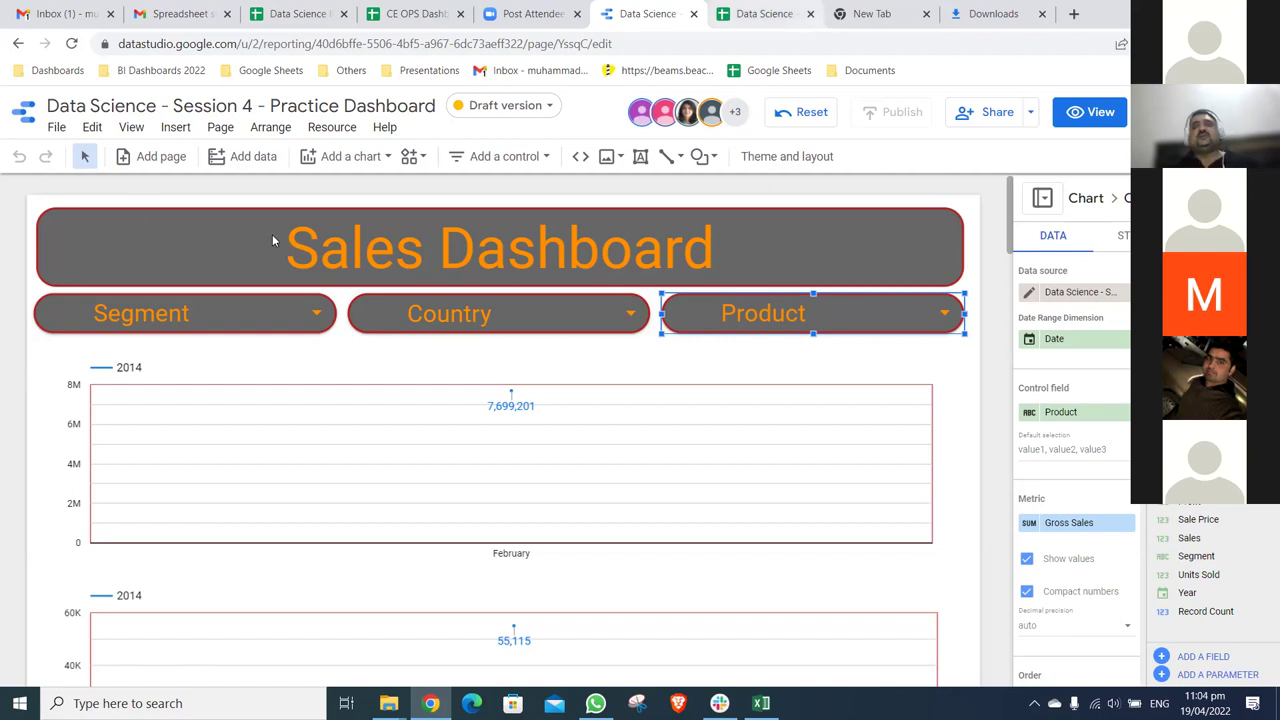
- Move from the Data Studio report to the Google Sheets sales data tab, filtered to February 2014
{"action": "key", "text": "ctrl+Tab"}
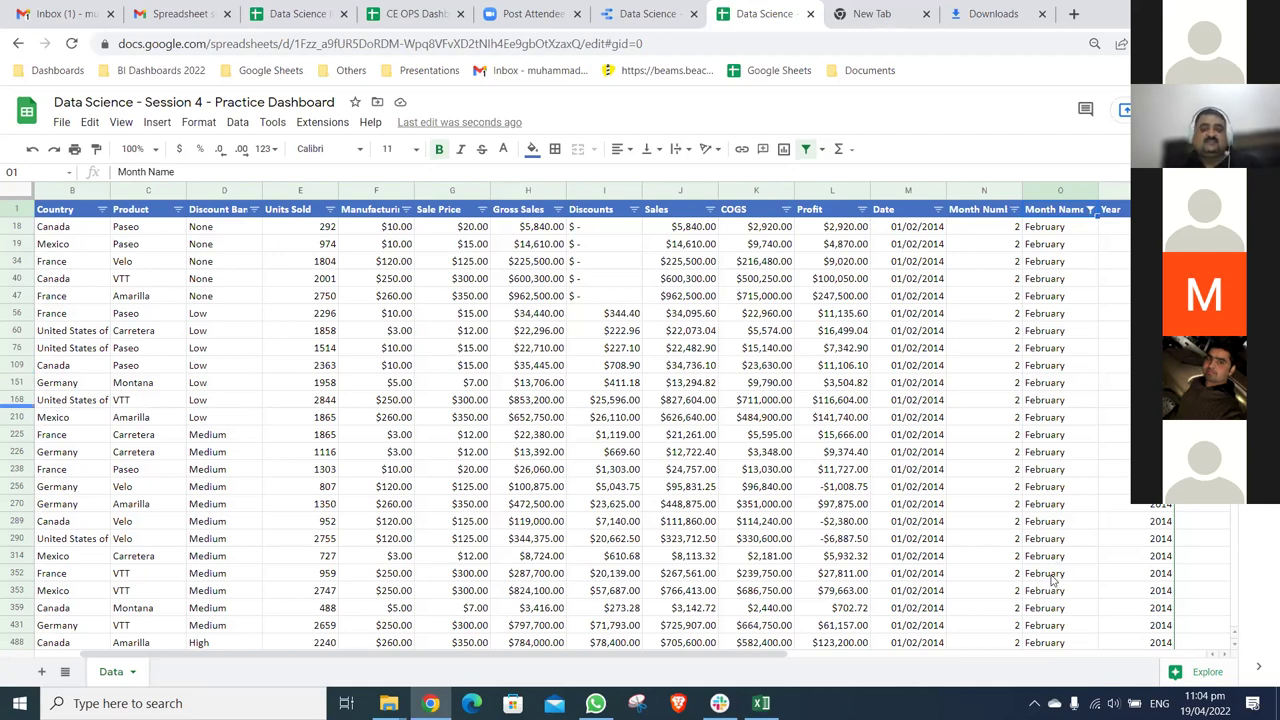
- Clear the February-only Month Name filter, check the data reaches row 701, and return to Data Studio
{"action": "left_click", "coordinate": [1090, 209]}
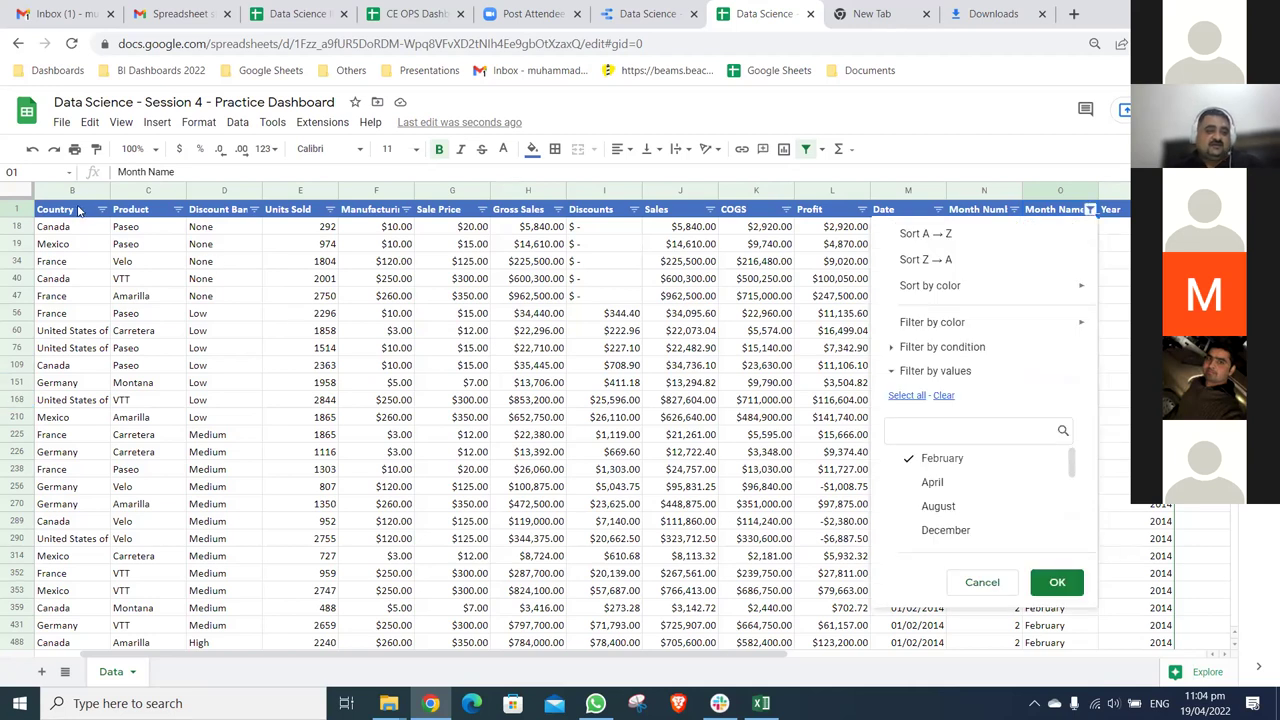
{"action": "key", "text": "Return"}
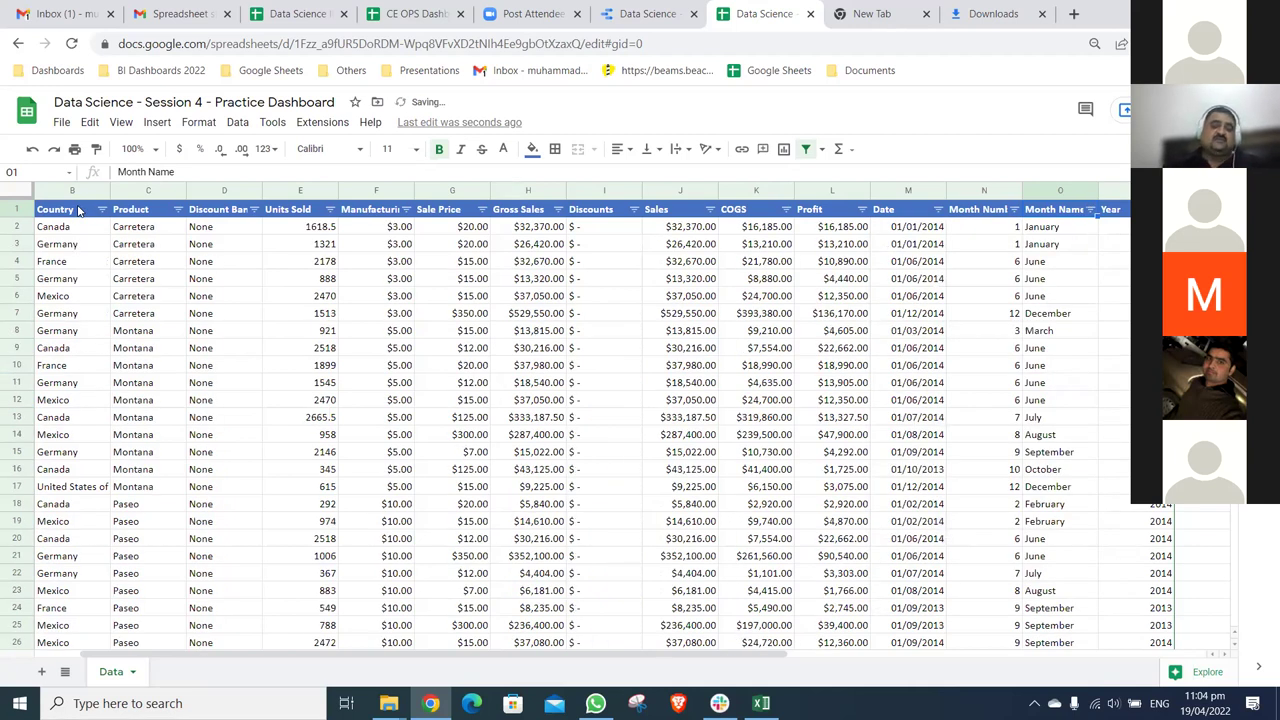
{"action": "left_click", "coordinate": [79, 209]}
{"action": "key", "text": "ctrl+shift+End"}
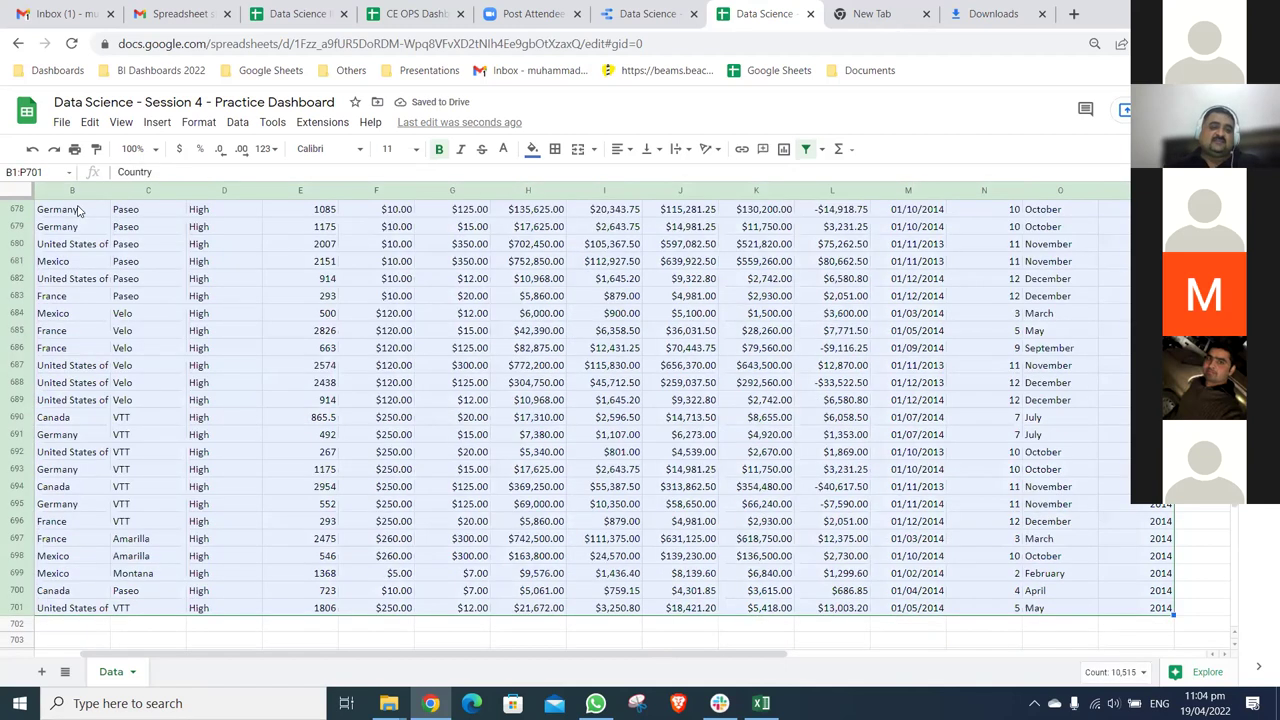
{"action": "key", "text": "Up"}
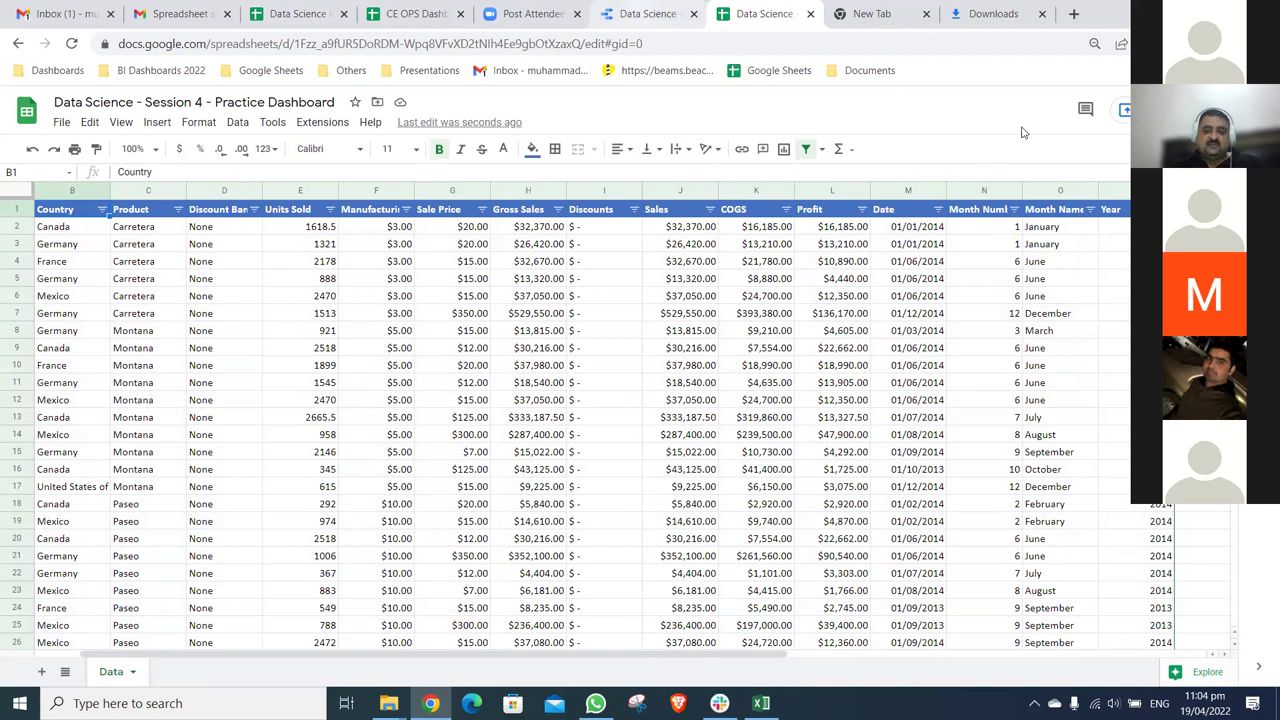
{"action": "key", "text": "ctrl+shift+Tab"}
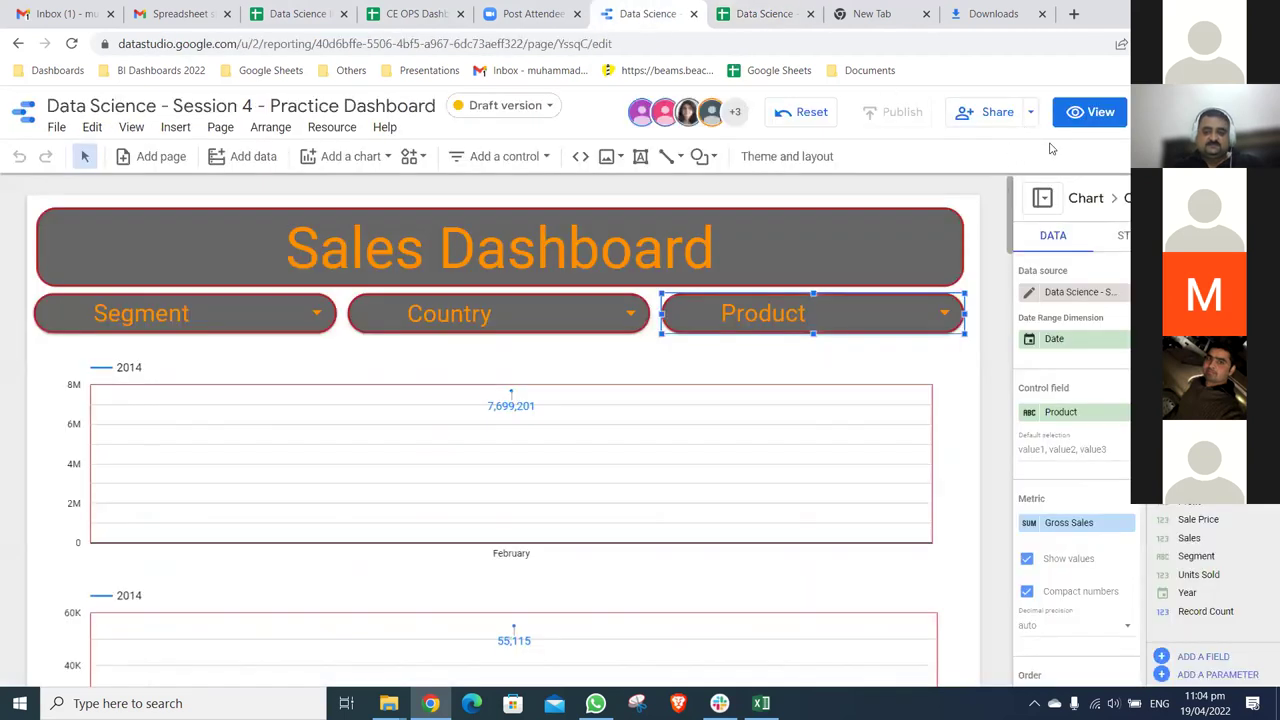
- Look over the report's sharing options and the available filter control types
{"action": "left_click", "coordinate": [1030, 112]}
{"action": "left_click", "coordinate": [1030, 112]}
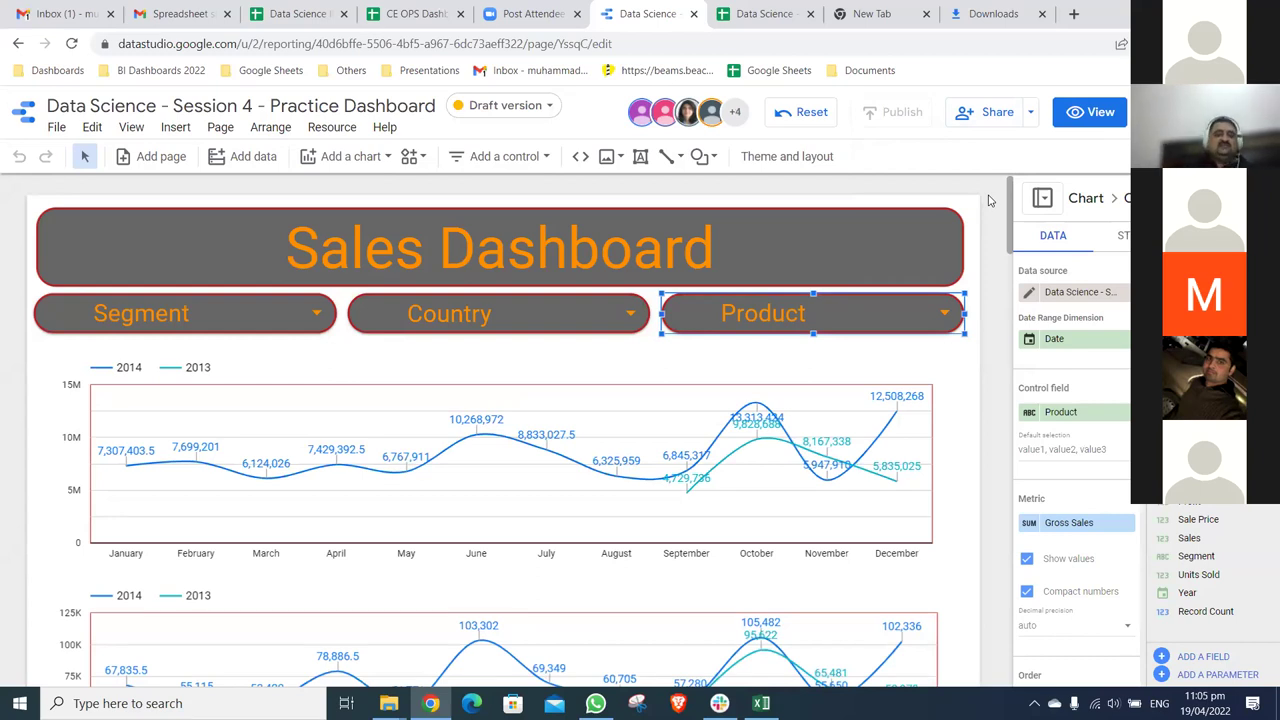
{"action": "left_click", "coordinate": [548, 156]}
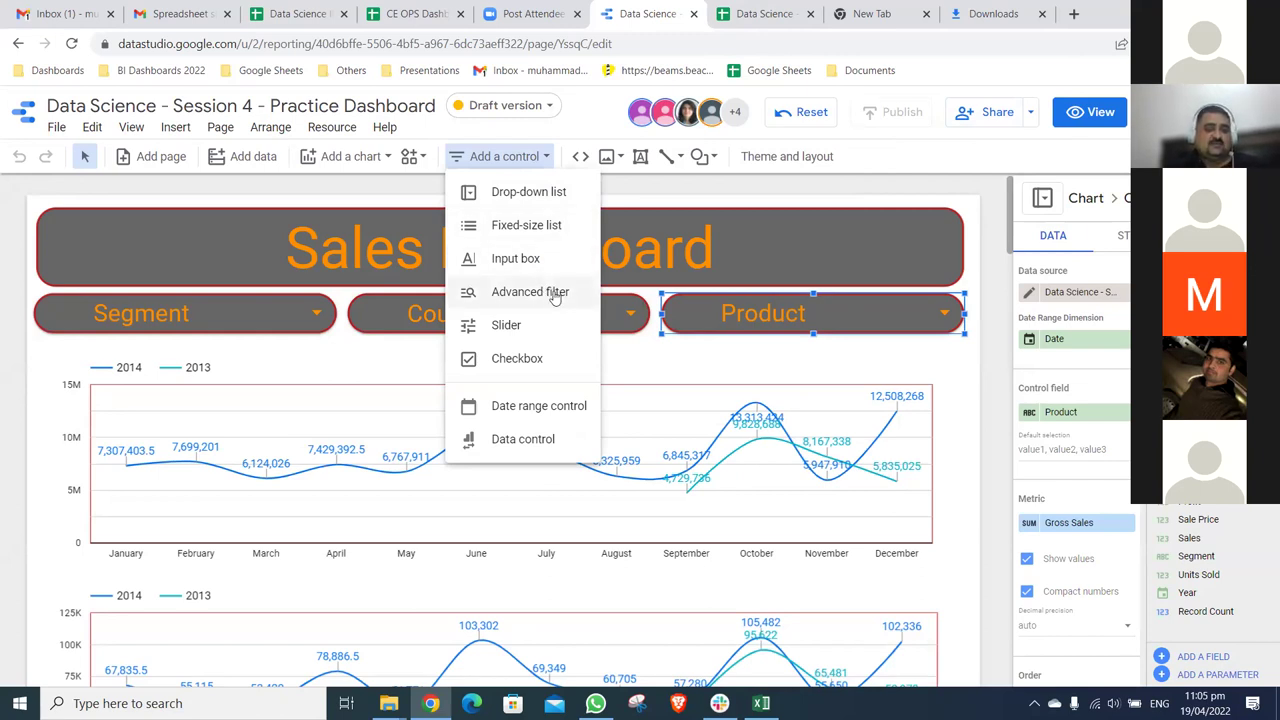
{"action": "left_click", "coordinate": [950, 315]}
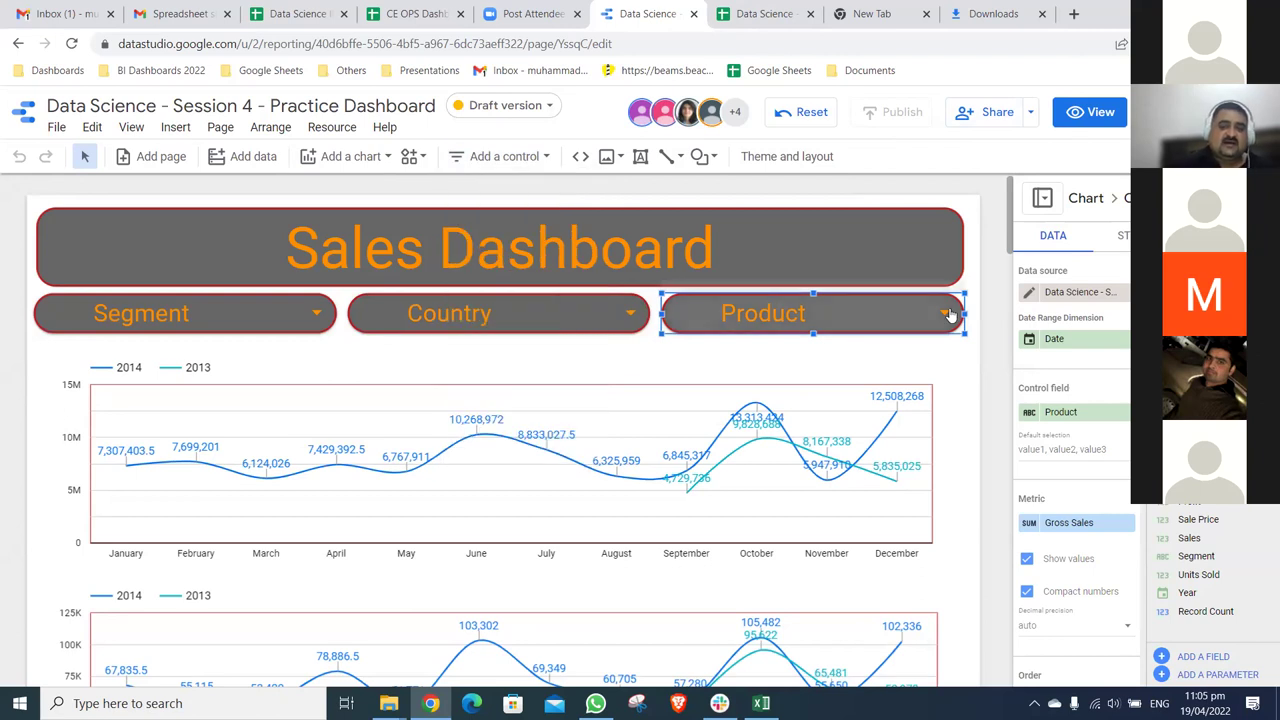
- Search the Country drop-down for 'cana' without applying a filter, then go to Chrome downloads
{"action": "left_click", "coordinate": [495, 318]}
{"action": "left_click", "coordinate": [495, 318]}
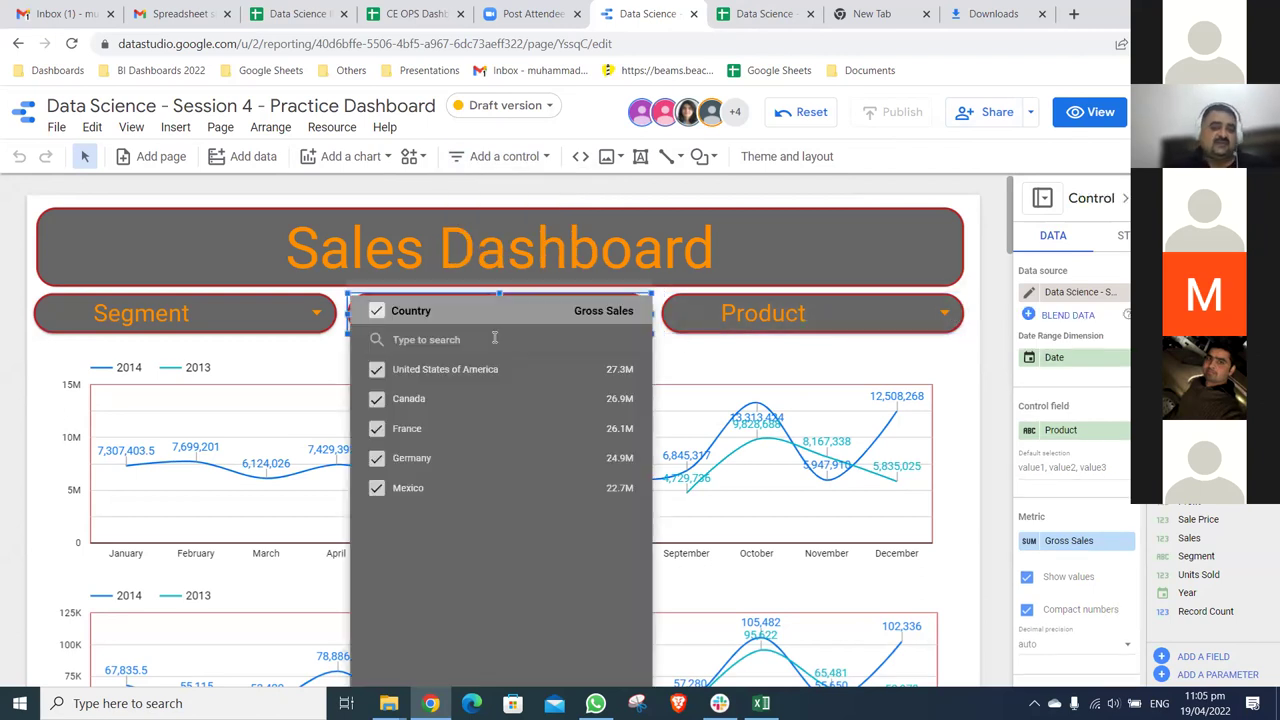
{"action": "type", "text": "cana"}
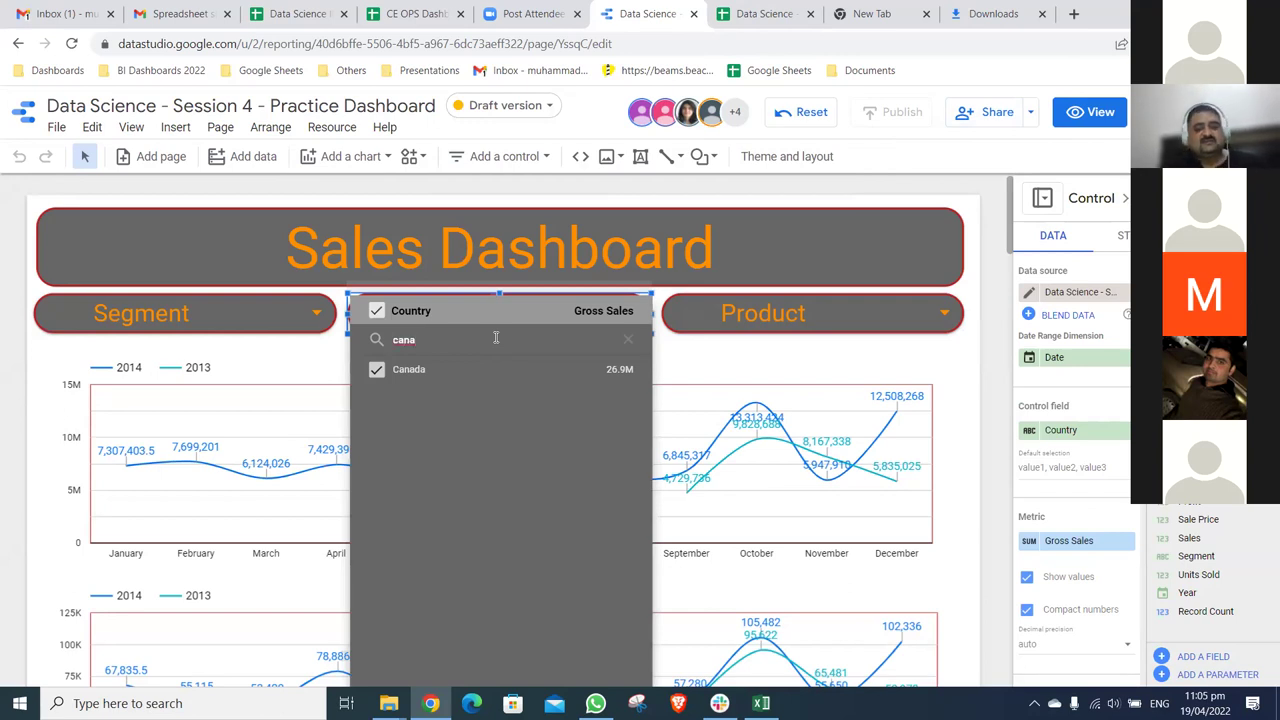
{"action": "left_click", "coordinate": [997, 362]}
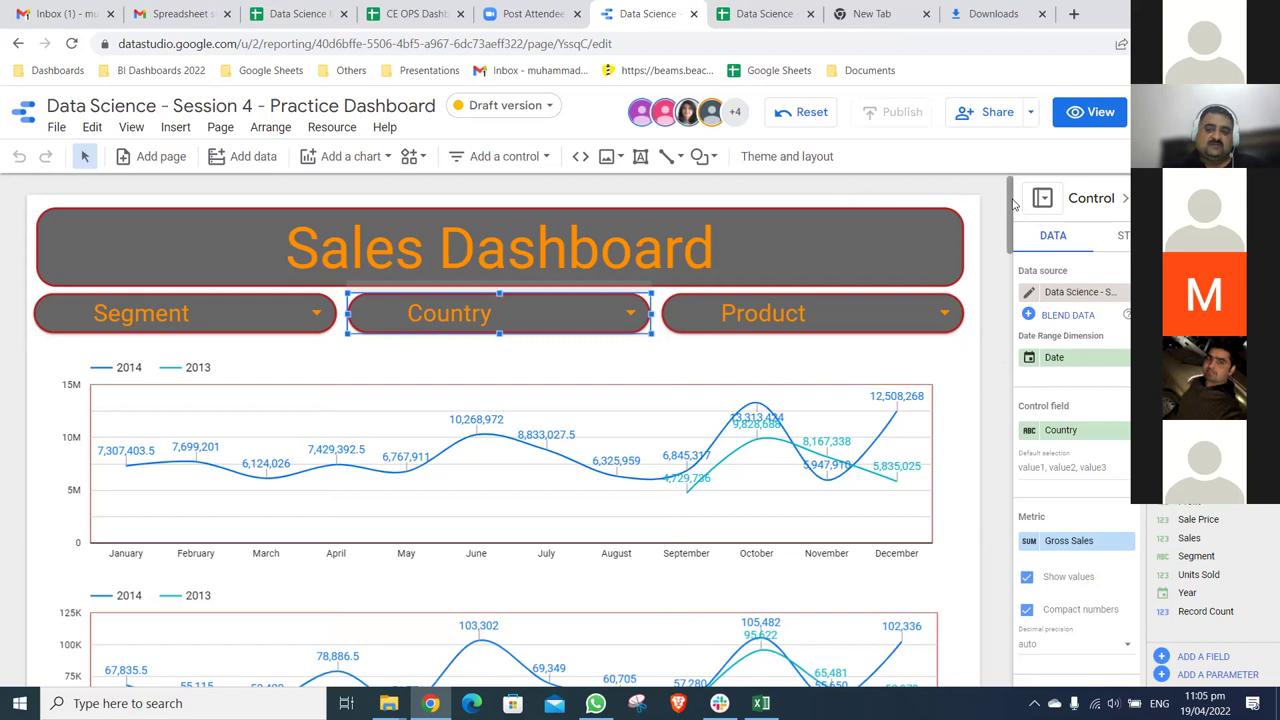
{"action": "left_click_drag", "start_coordinate": [1013, 243], "coordinate": [1015, 330]}
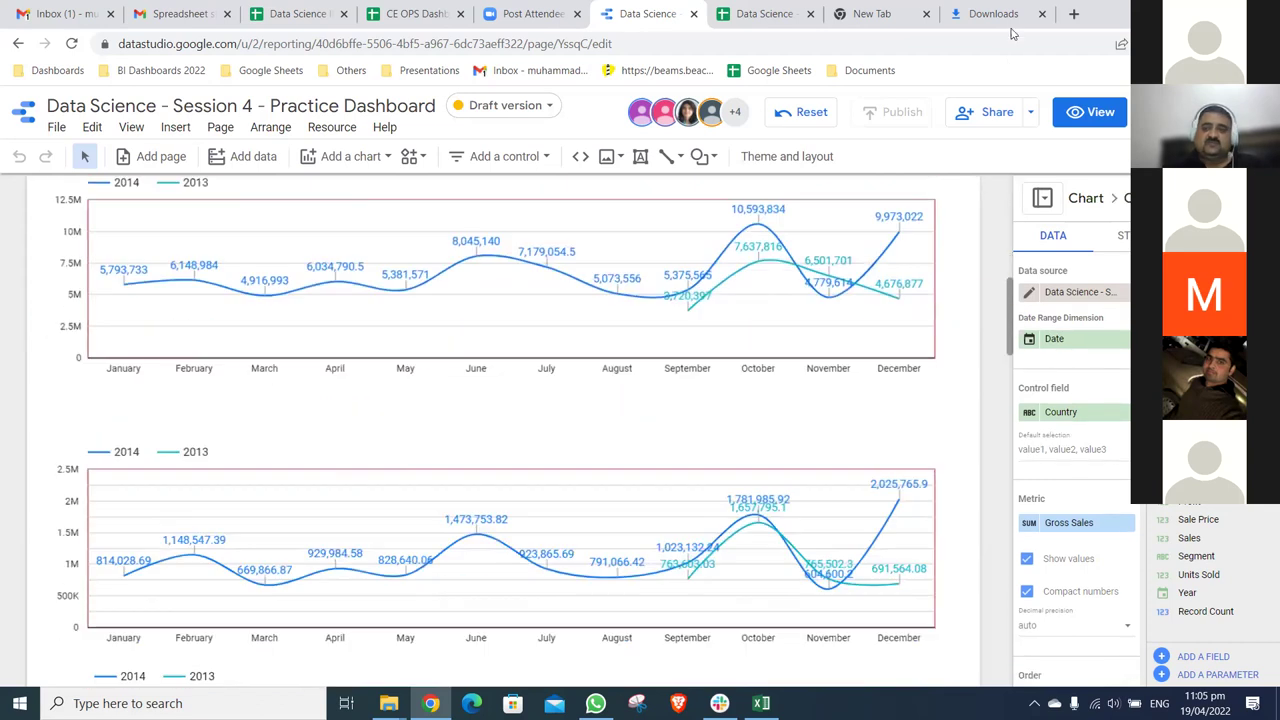
{"action": "left_click", "coordinate": [990, 14]}
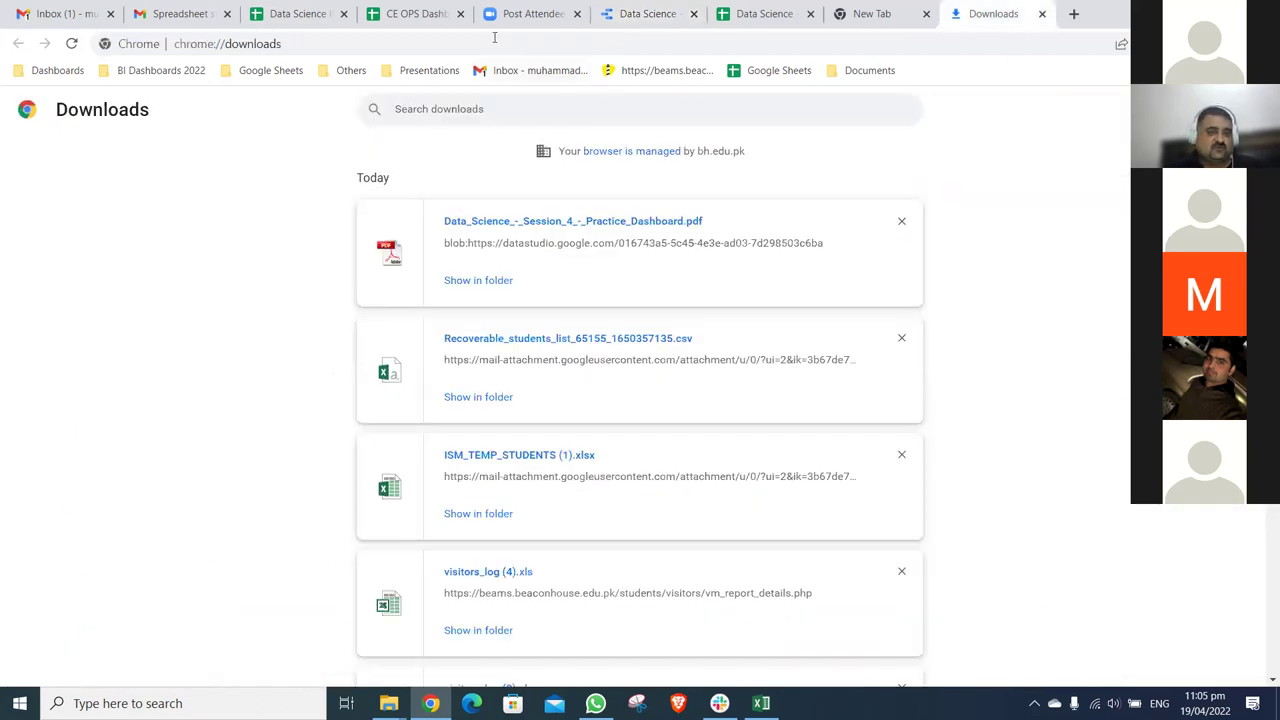
- Run a web search, then correct the query to 'dashboard'
{"action": "left_click", "coordinate": [495, 40]}
{"action": "type", "text": "googl"}
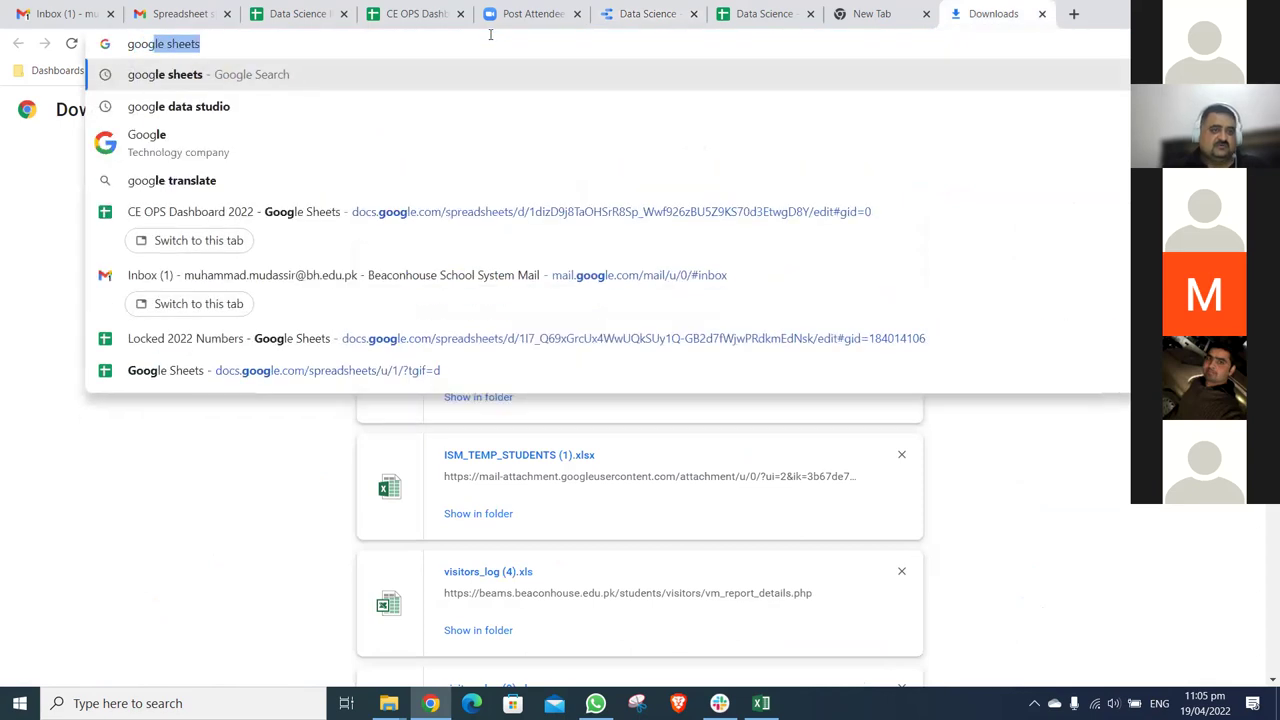
{"action": "type", "text": "e3"}
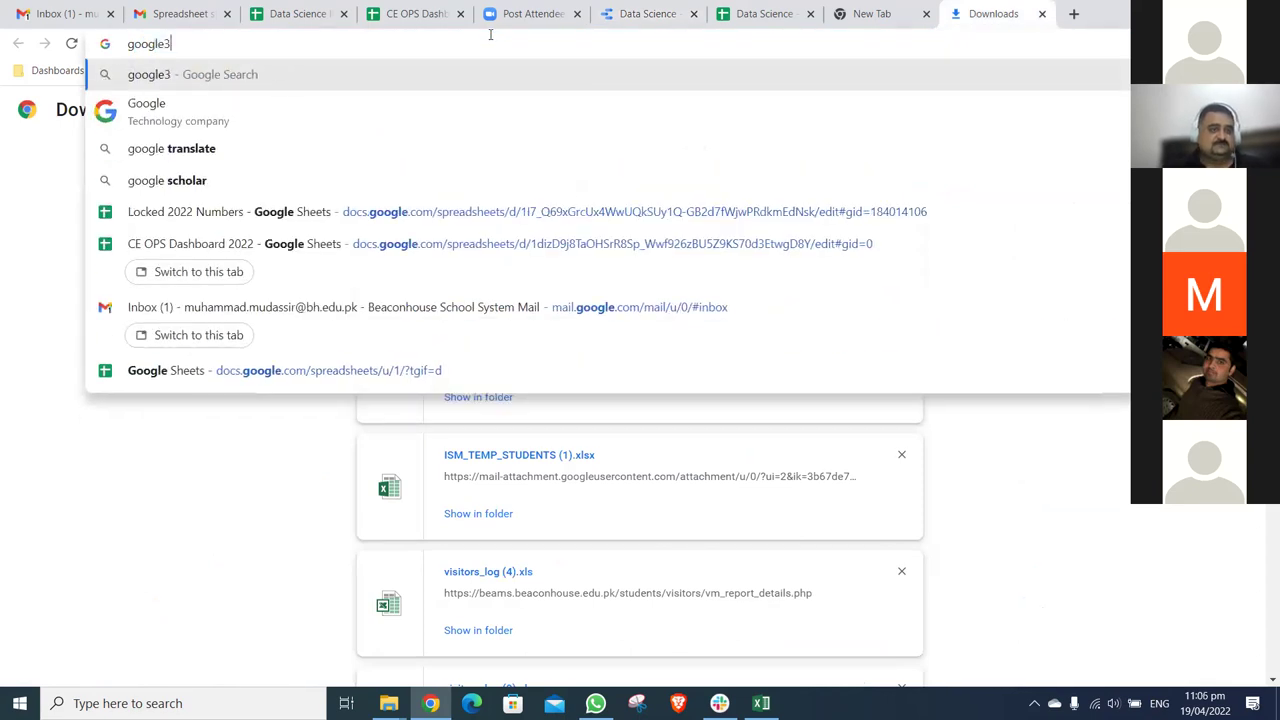
{"action": "key", "text": "Return"}
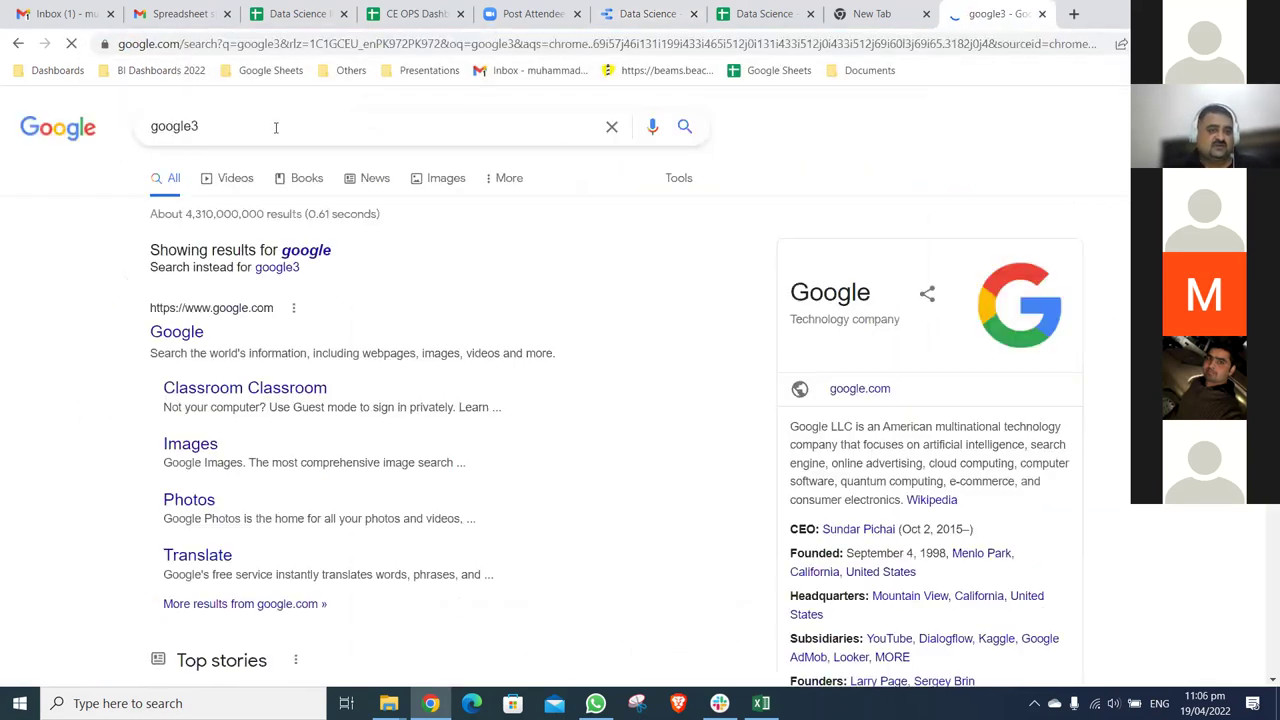
{"action": "left_click", "coordinate": [276, 127]}
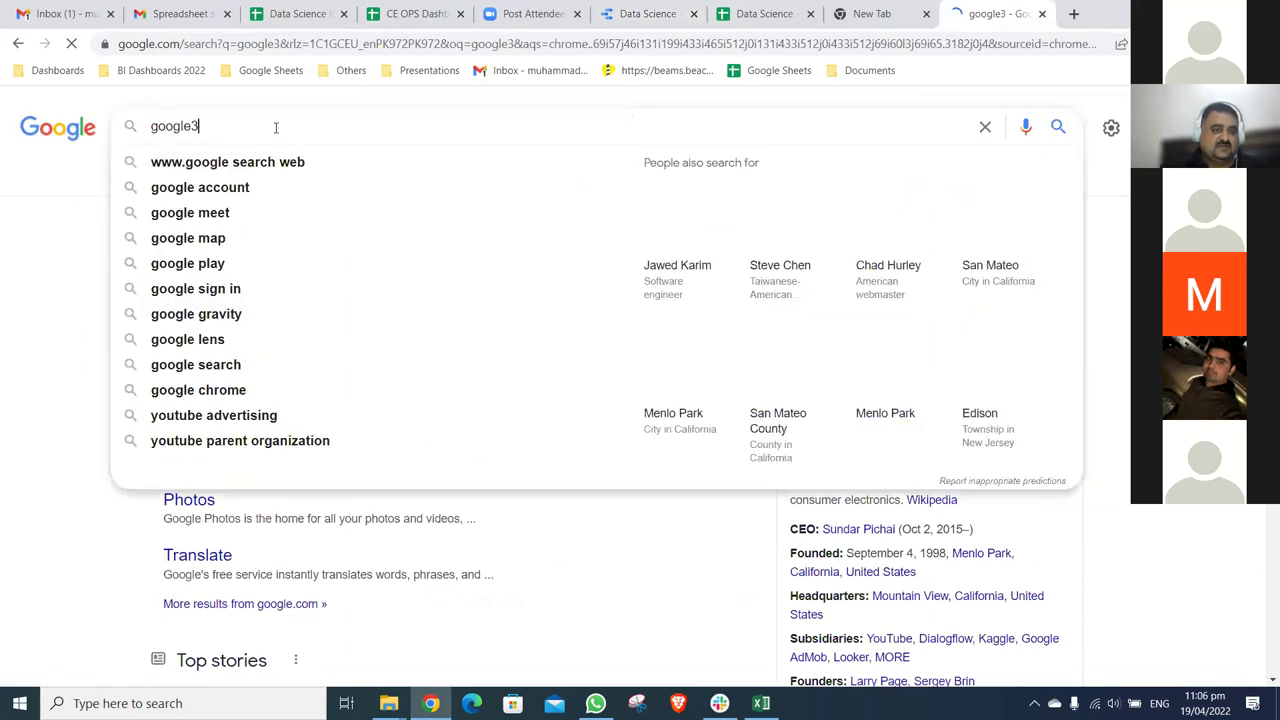
{"action": "key", "text": "BackSpace"}
{"action": "key", "text": "BackSpace"}
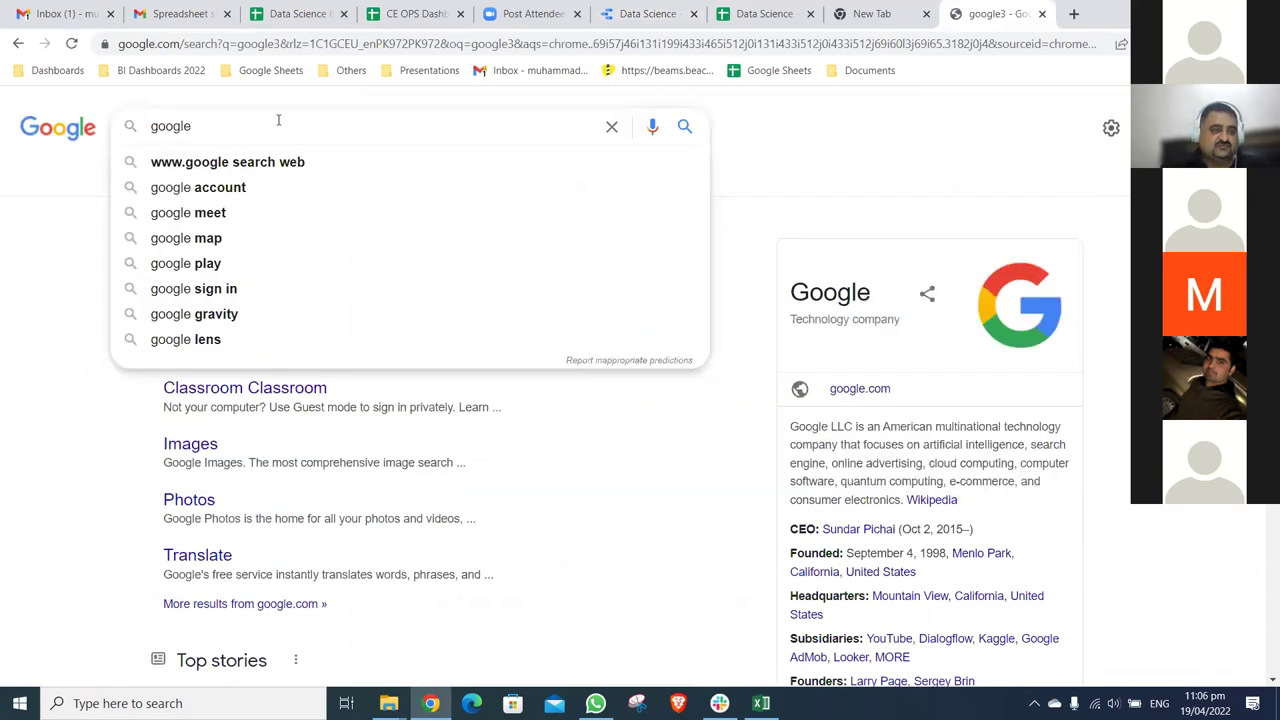
{"action": "key", "text": "BackSpace"}
{"action": "key", "text": "BackSpace"}
{"action": "key", "text": "BackSpace"}
{"action": "key", "text": "BackSpace"}
{"action": "key", "text": "BackSpace"}
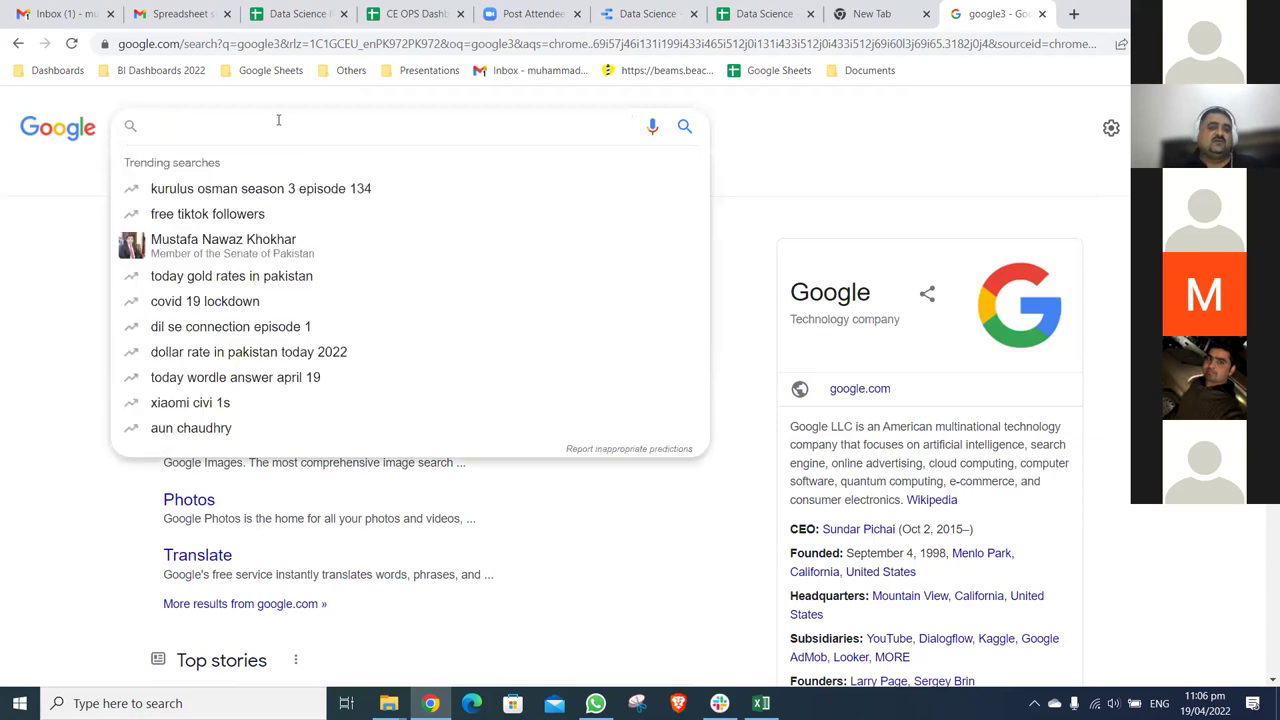
{"action": "type", "text": "dashbo"}
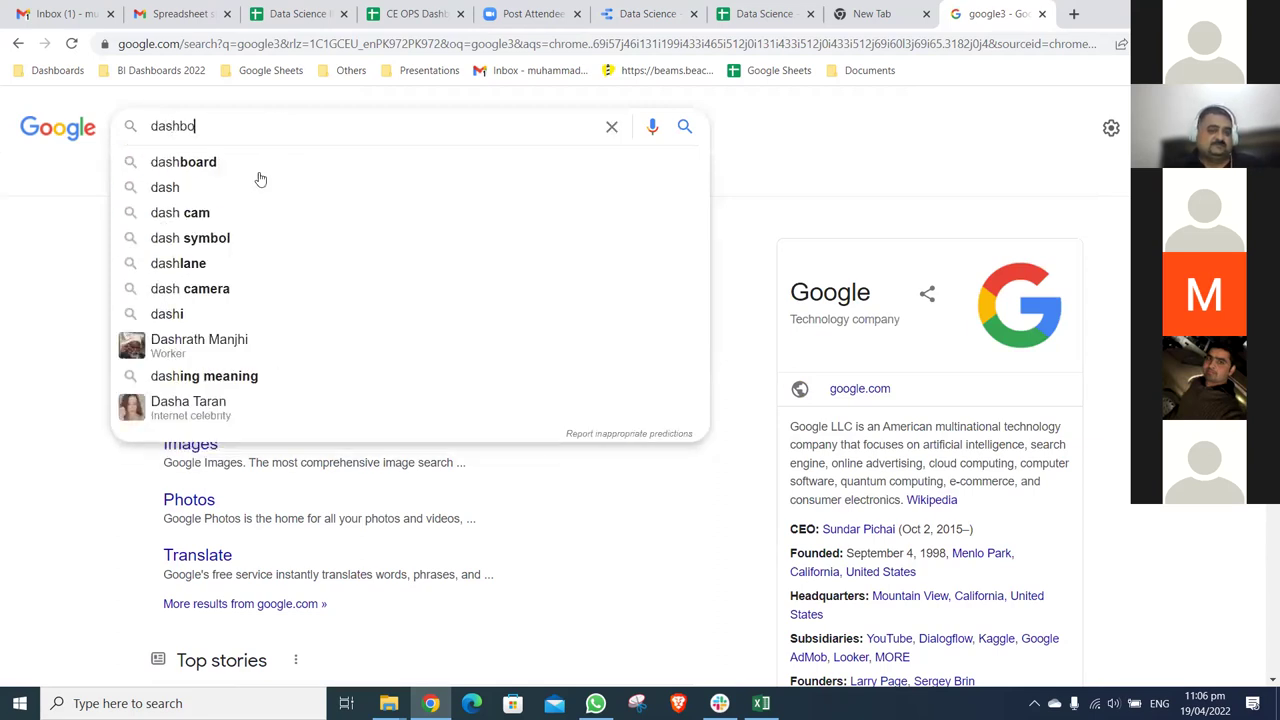
- Show image results for 'dashboard' and open colorlib's 35 Best Free Dashboard Templates page
{"action": "left_click", "coordinate": [255, 163]}
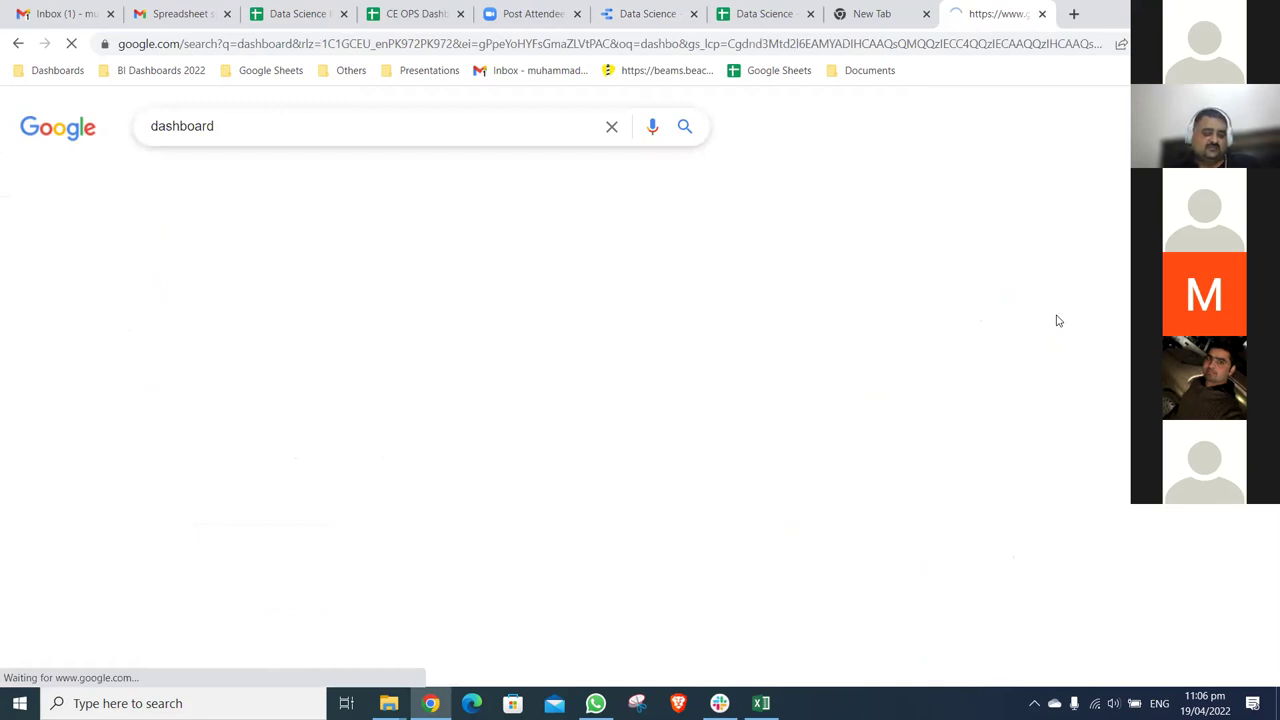
{"action": "left_click", "coordinate": [228, 176]}
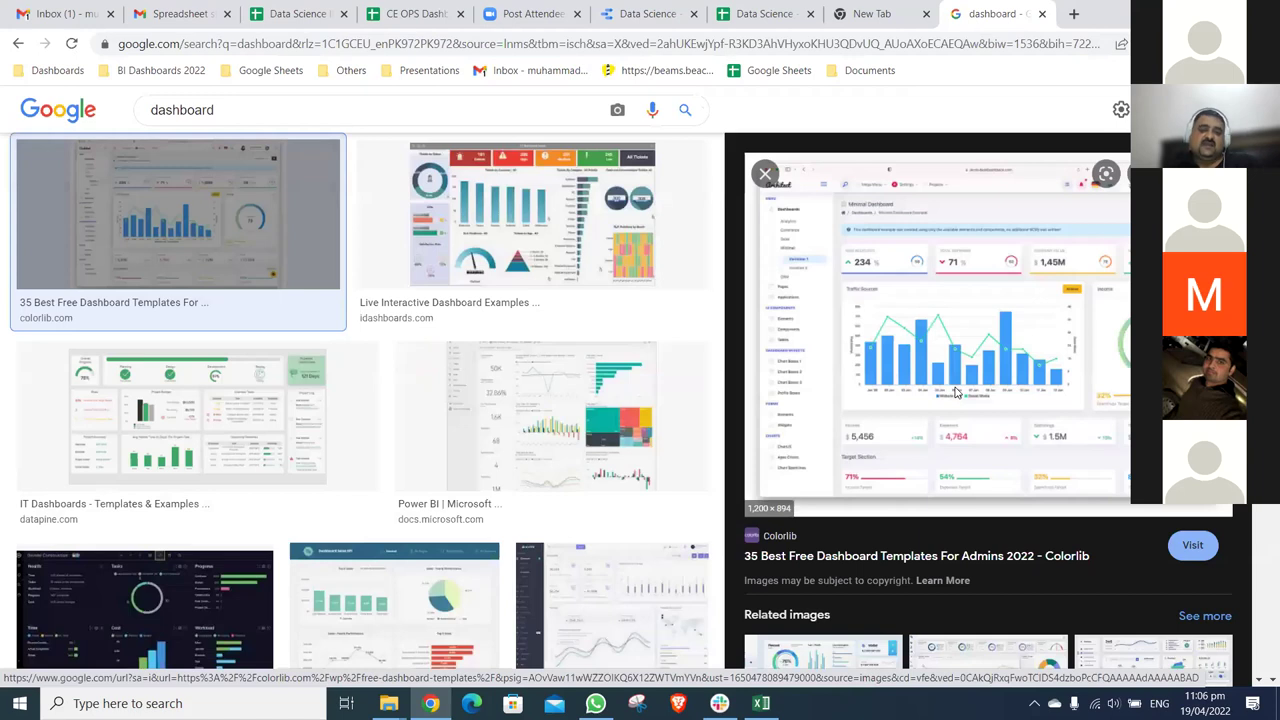
{"action": "left_click", "coordinate": [955, 392]}
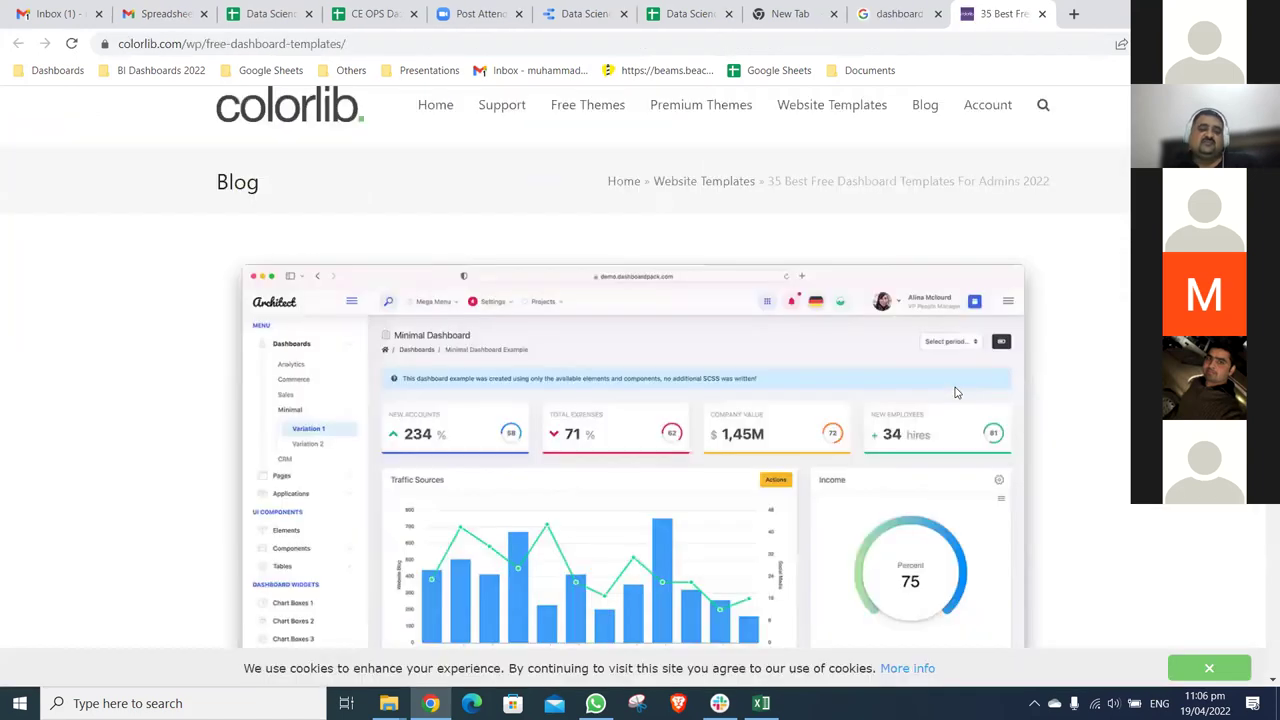
- Scroll down to colorlib's Minimal Dashboard preview, then return to the Data Studio report
{"action": "scroll", "coordinate": [955, 392], "scroll_direction": "down", "scroll_amount": 2}
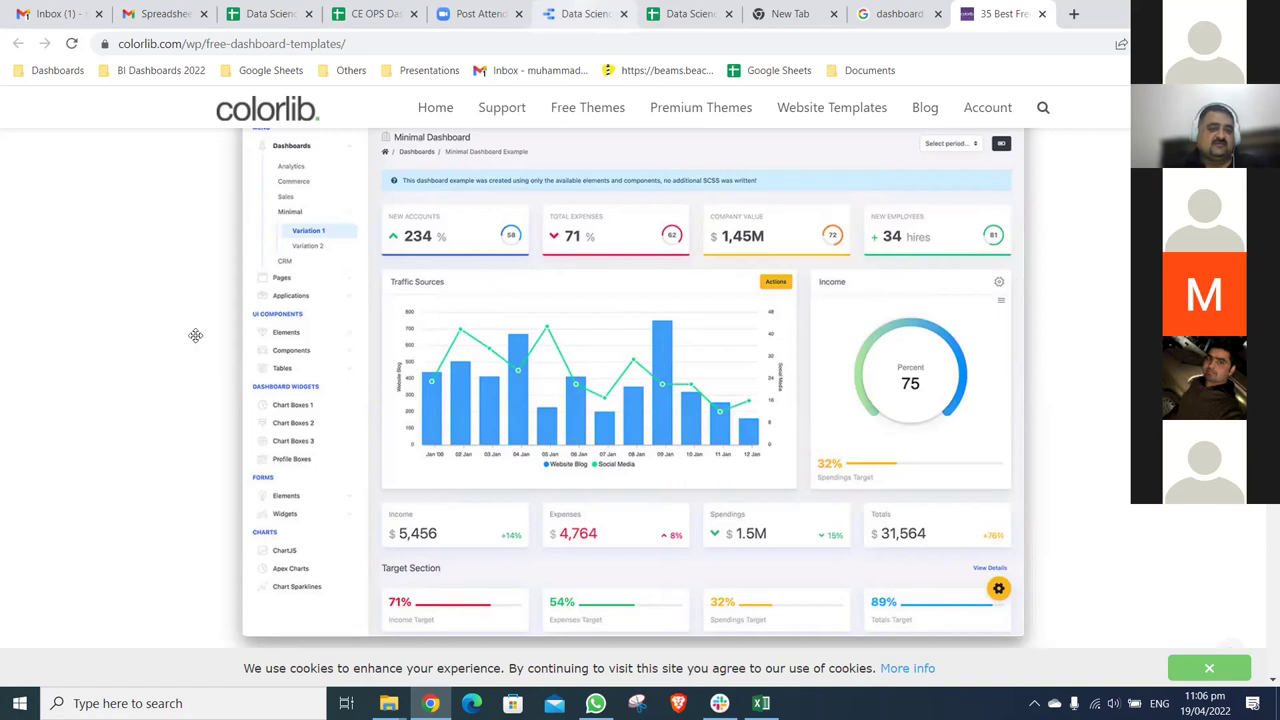
{"action": "key", "text": "ctrl+6"}
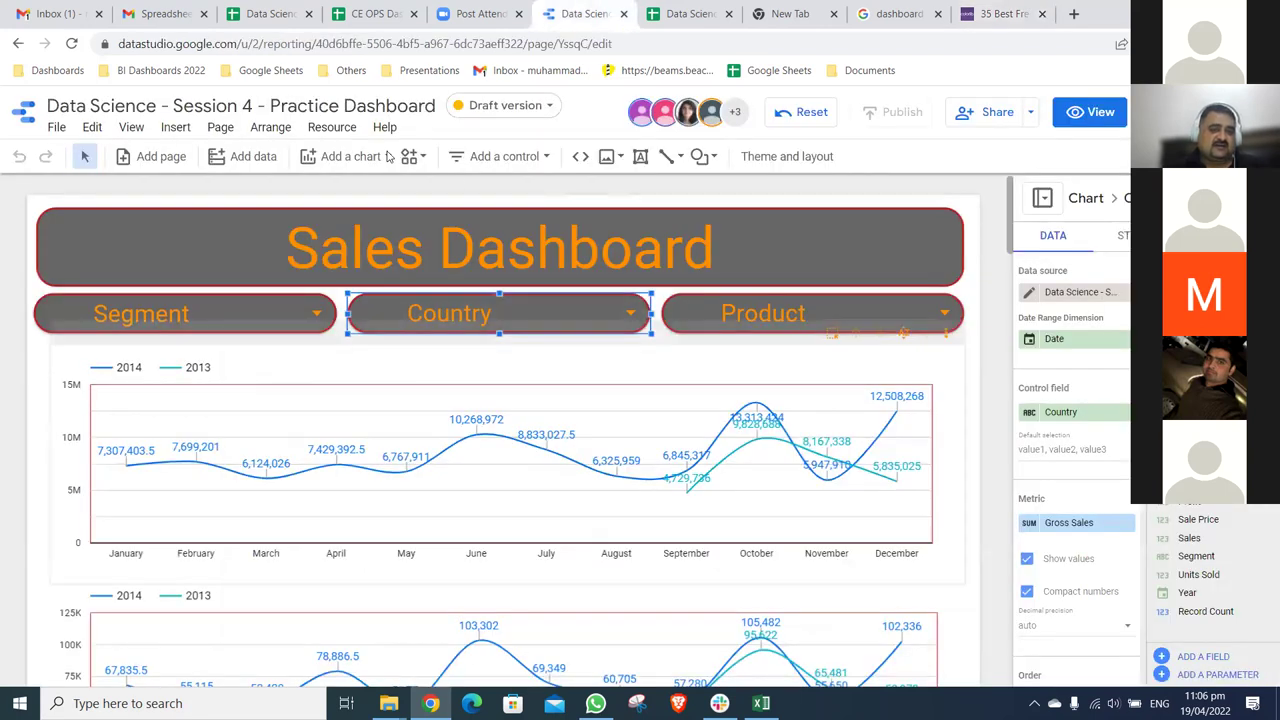
- Place a Gross Sales scorecard (127,931,598.5) above the first chart, compare with colorlib, then delete it
{"action": "left_click", "coordinate": [350, 156]}
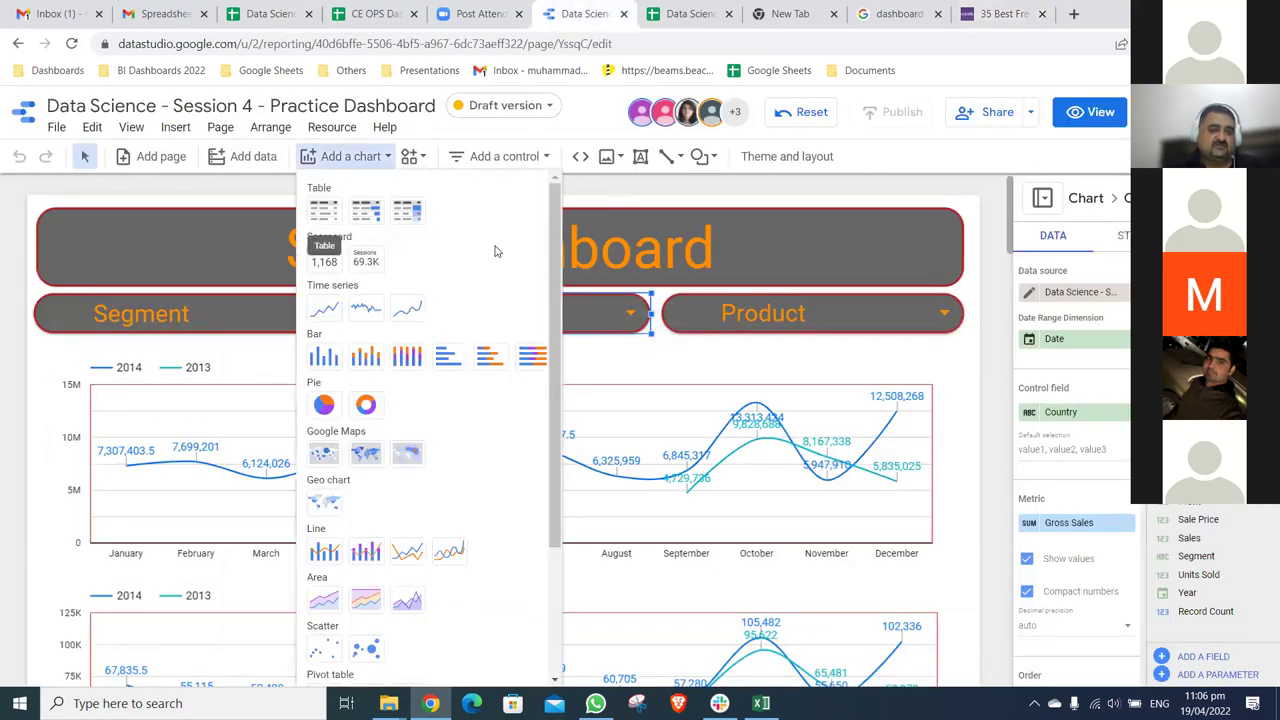
{"action": "left_click", "coordinate": [325, 259]}
{"action": "left_click_drag", "start_coordinate": [235, 353], "coordinate": [396, 431]}
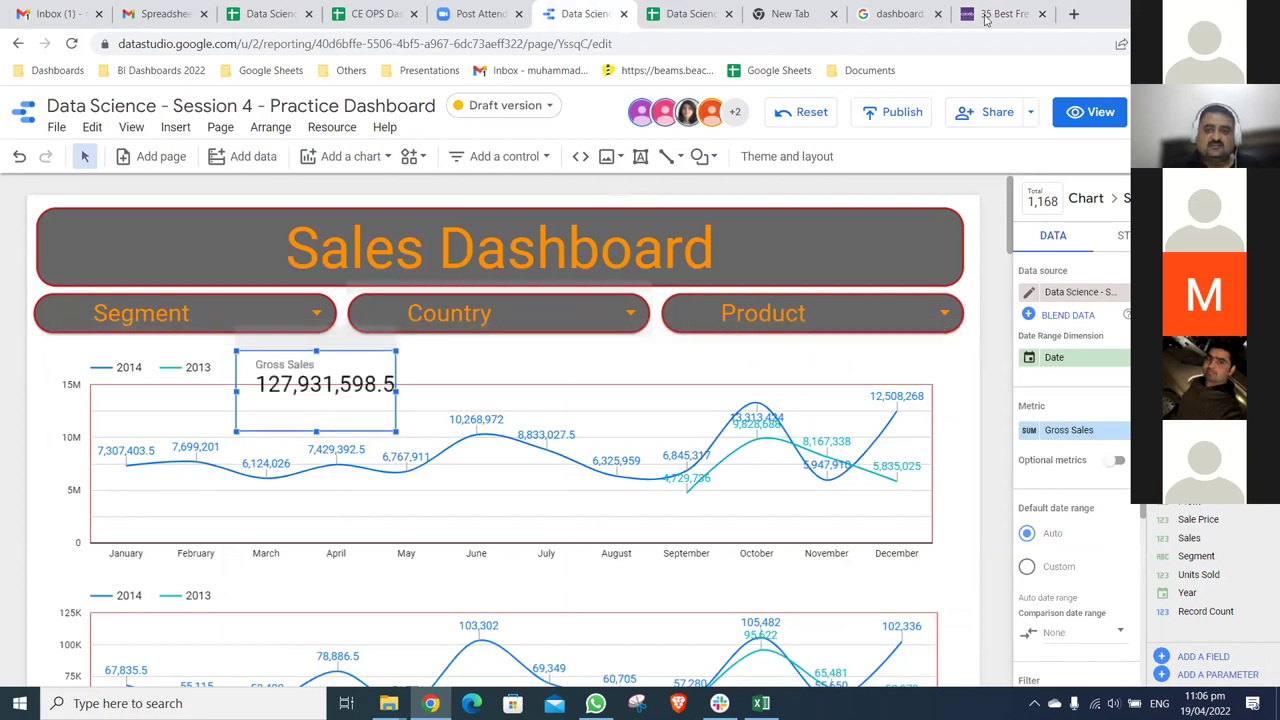
{"action": "key", "text": "ctrl+9"}
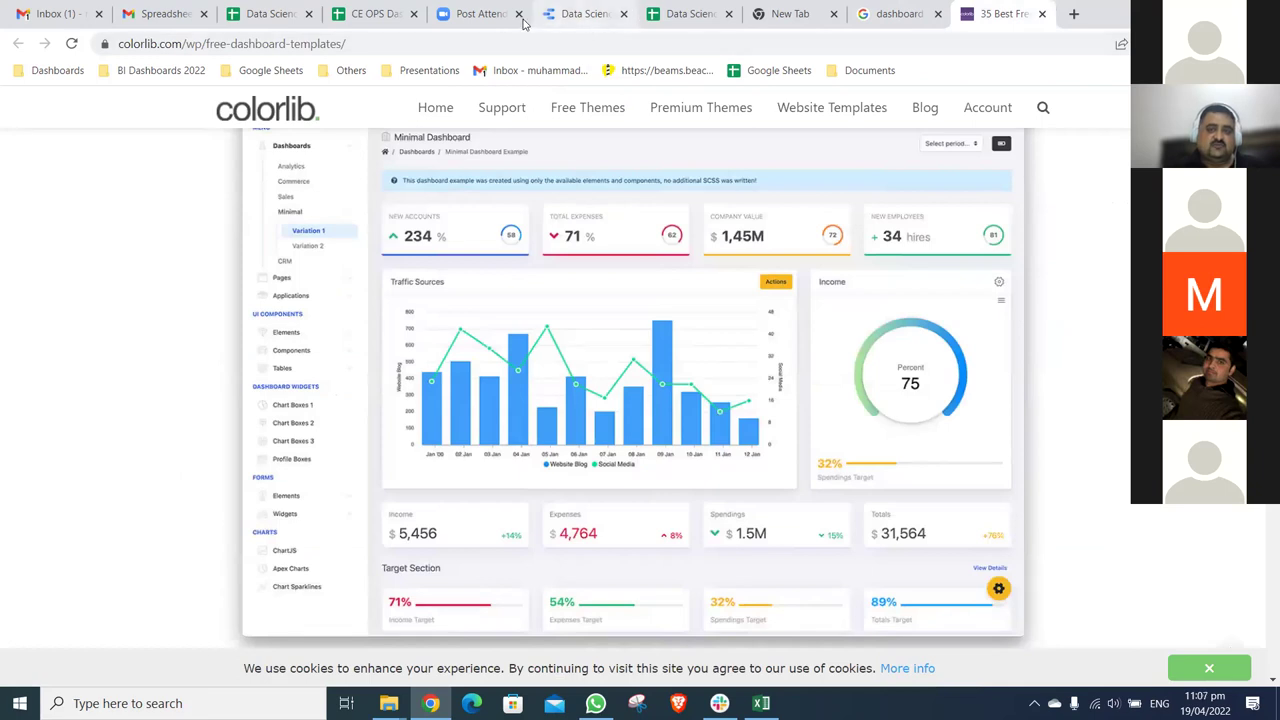
{"action": "left_click", "coordinate": [580, 14]}
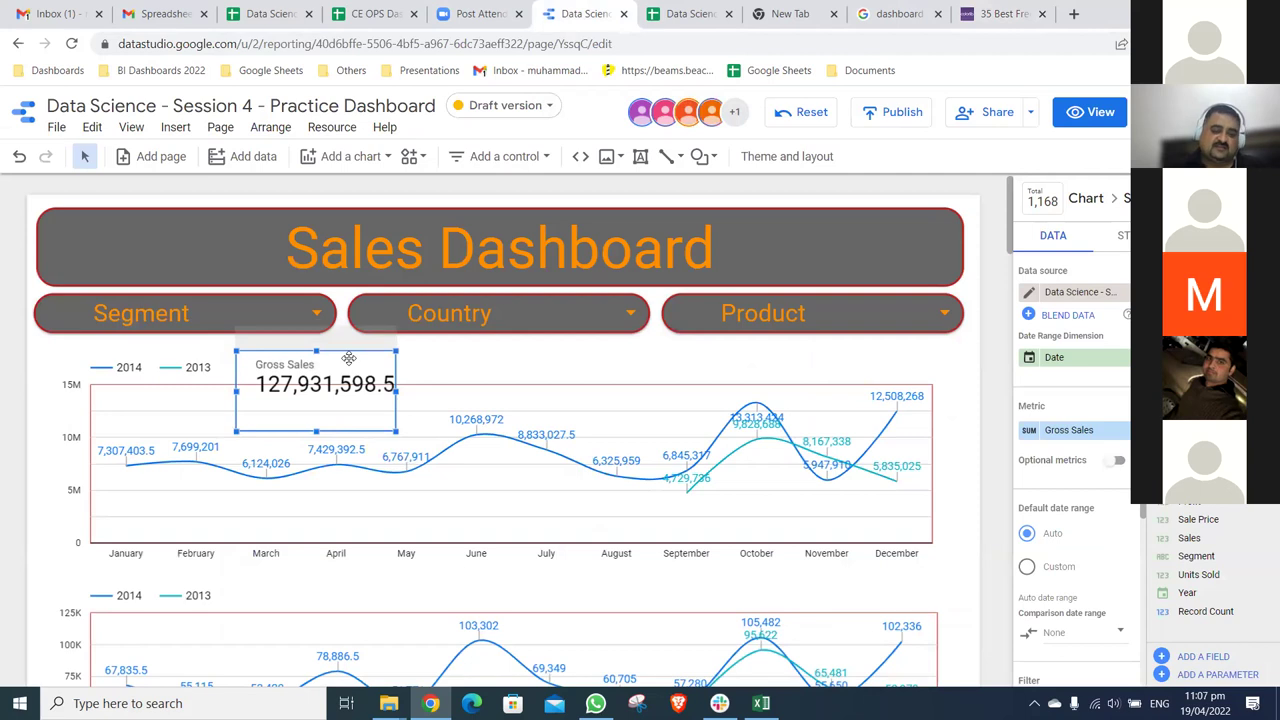
{"action": "key", "text": "Delete"}
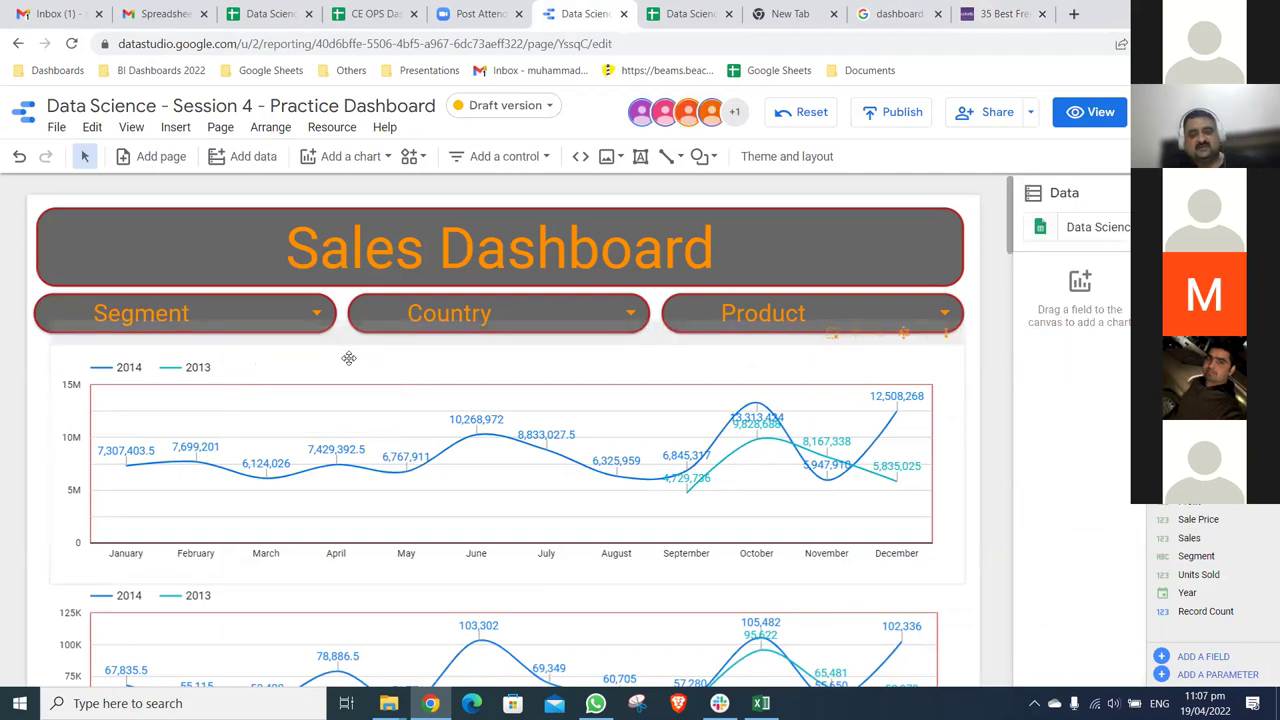
- Scroll the 35 free dashboard templates article down to the Cryptocurrency Dashboard, then close it
{"action": "left_click", "coordinate": [1000, 14]}
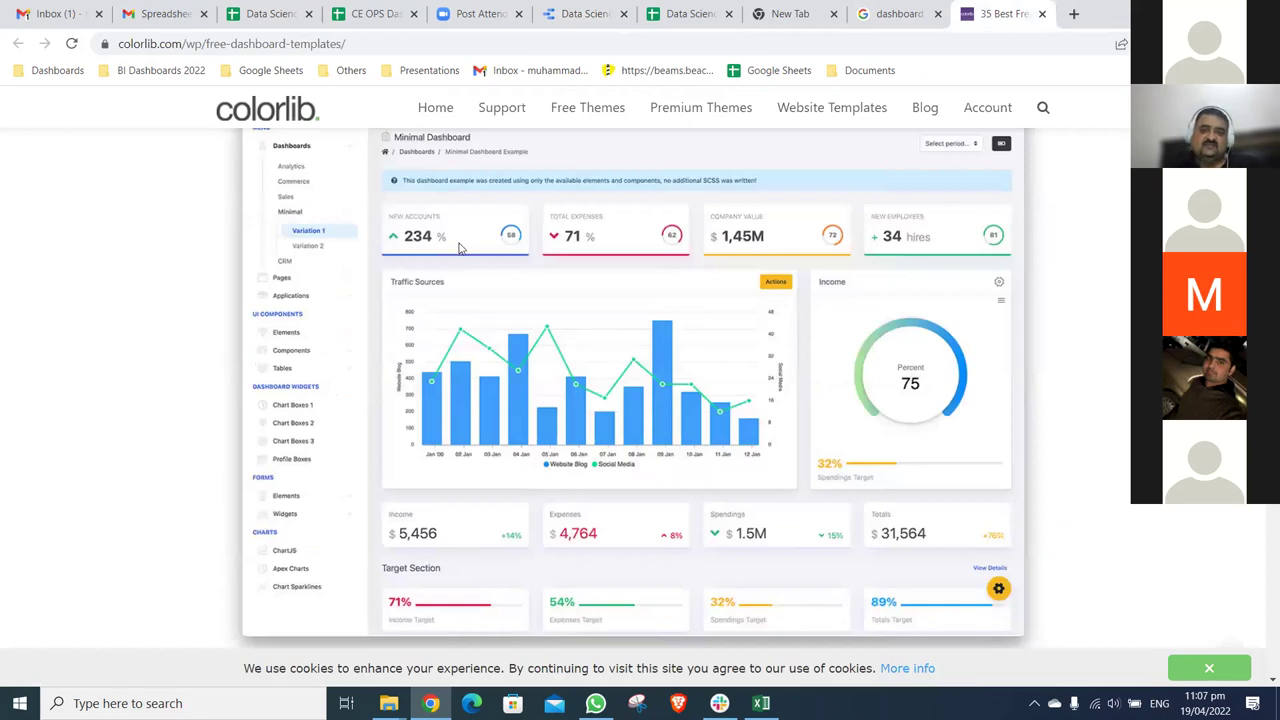
{"action": "scroll", "coordinate": [722, 306], "scroll_direction": "down", "scroll_amount": 2}
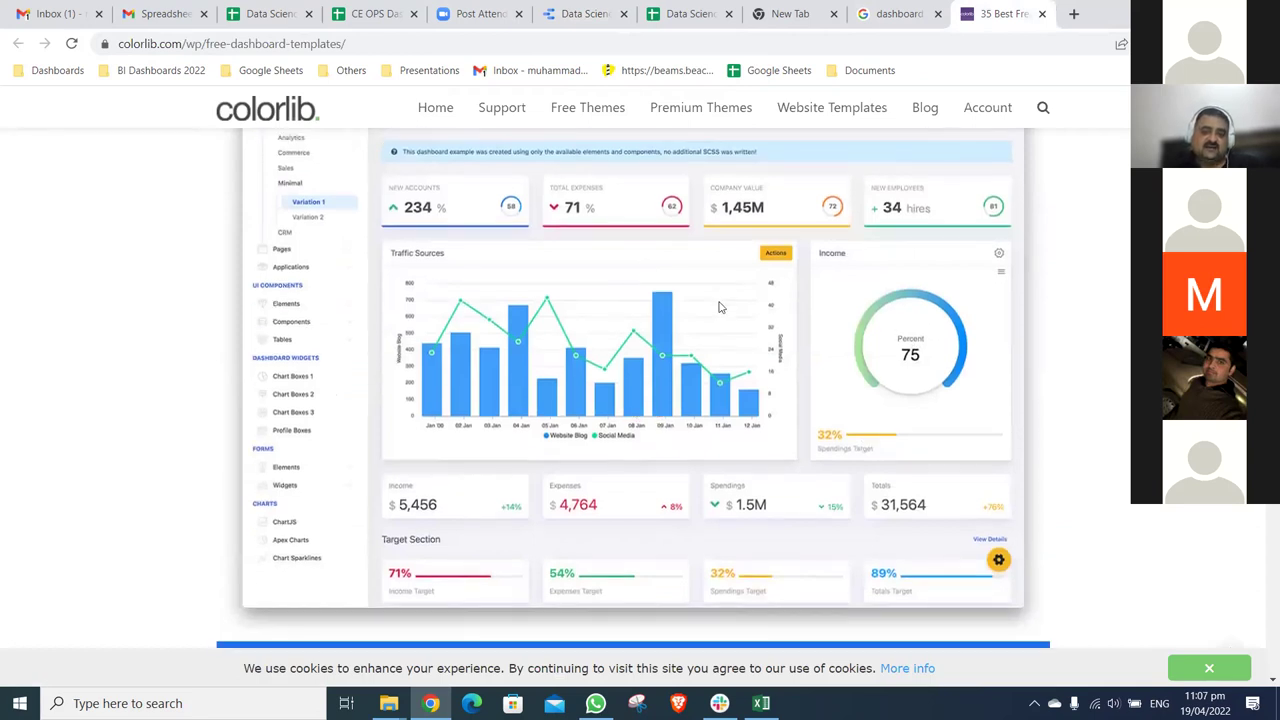
{"action": "scroll", "coordinate": [722, 306], "scroll_direction": "down", "scroll_amount": 2}
{"action": "scroll", "coordinate": [684, 488], "scroll_direction": "down", "scroll_amount": 2}
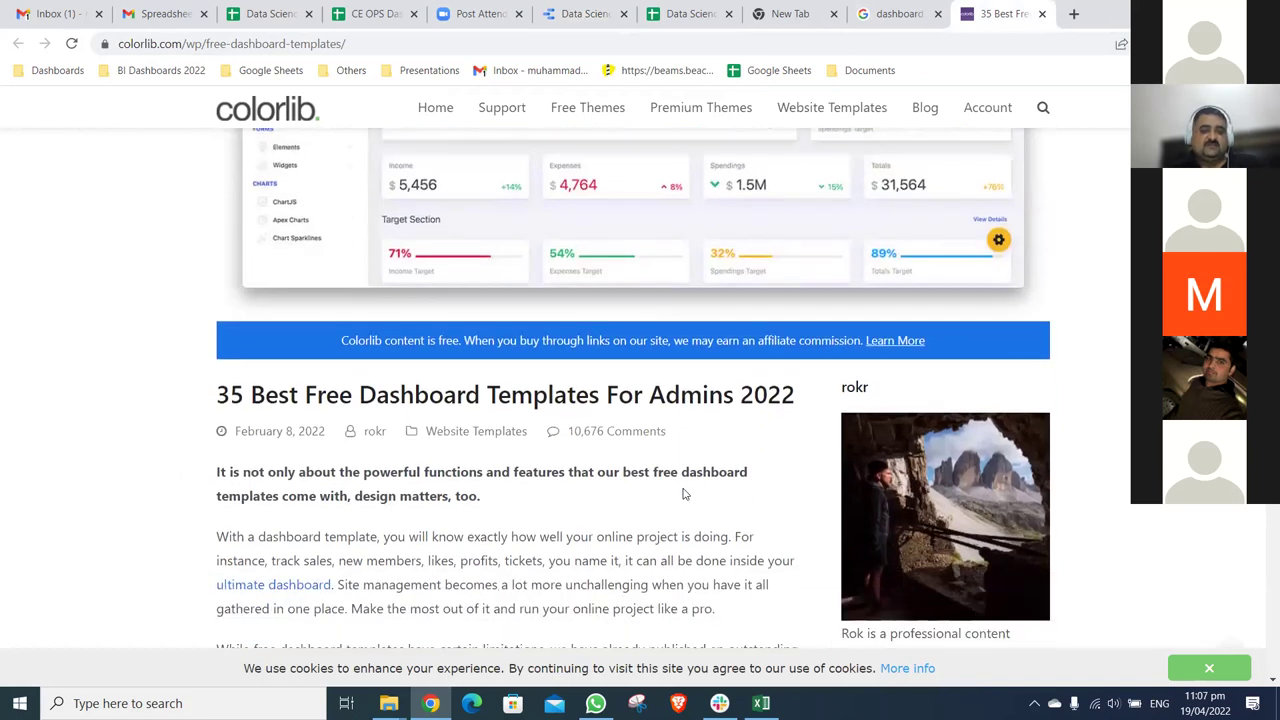
{"action": "scroll", "coordinate": [684, 493], "scroll_direction": "down", "scroll_amount": 1}
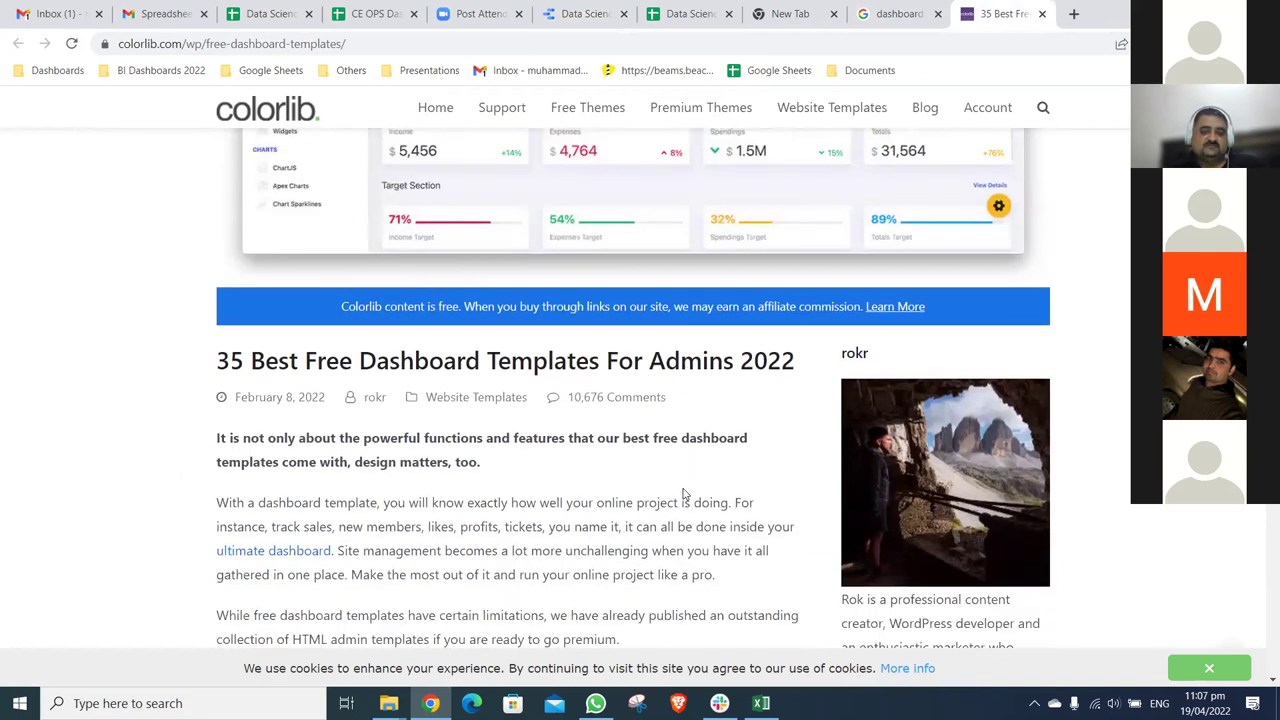
{"action": "scroll", "coordinate": [684, 493], "scroll_direction": "down", "scroll_amount": 3}
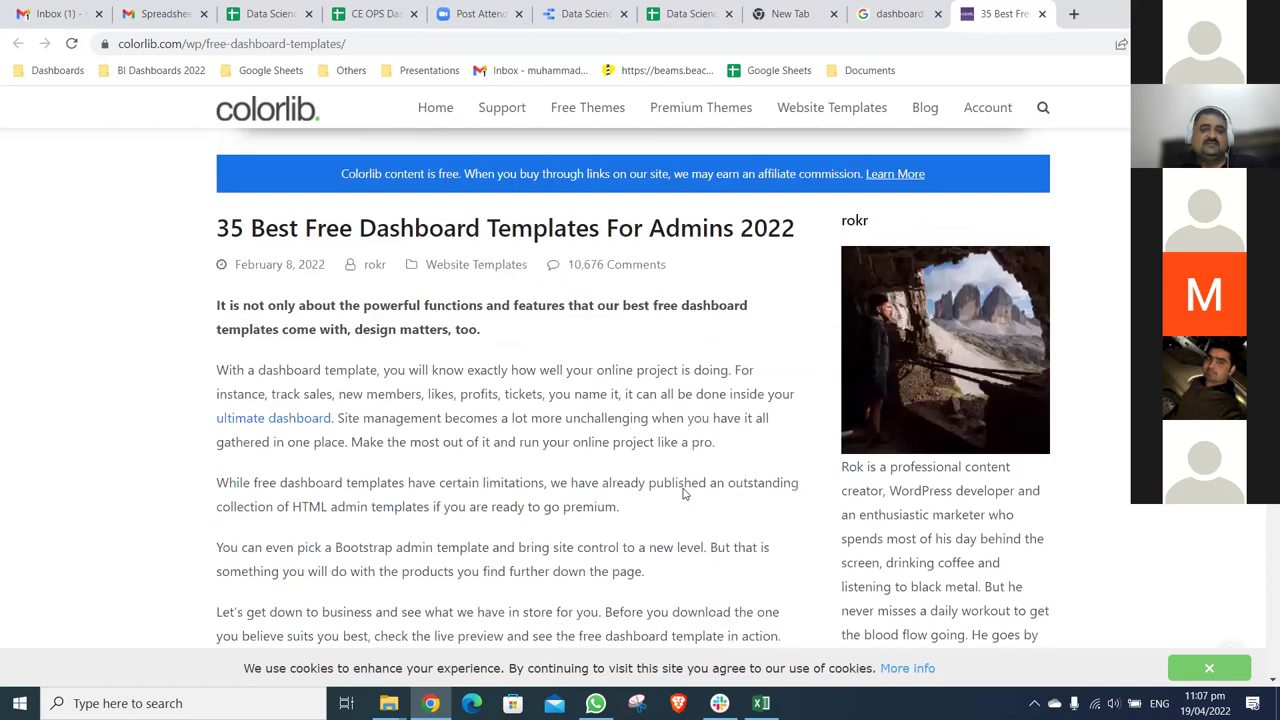
{"action": "scroll", "coordinate": [684, 493], "scroll_direction": "down", "scroll_amount": 5}
{"action": "scroll", "coordinate": [684, 493], "scroll_direction": "down", "scroll_amount": 2}
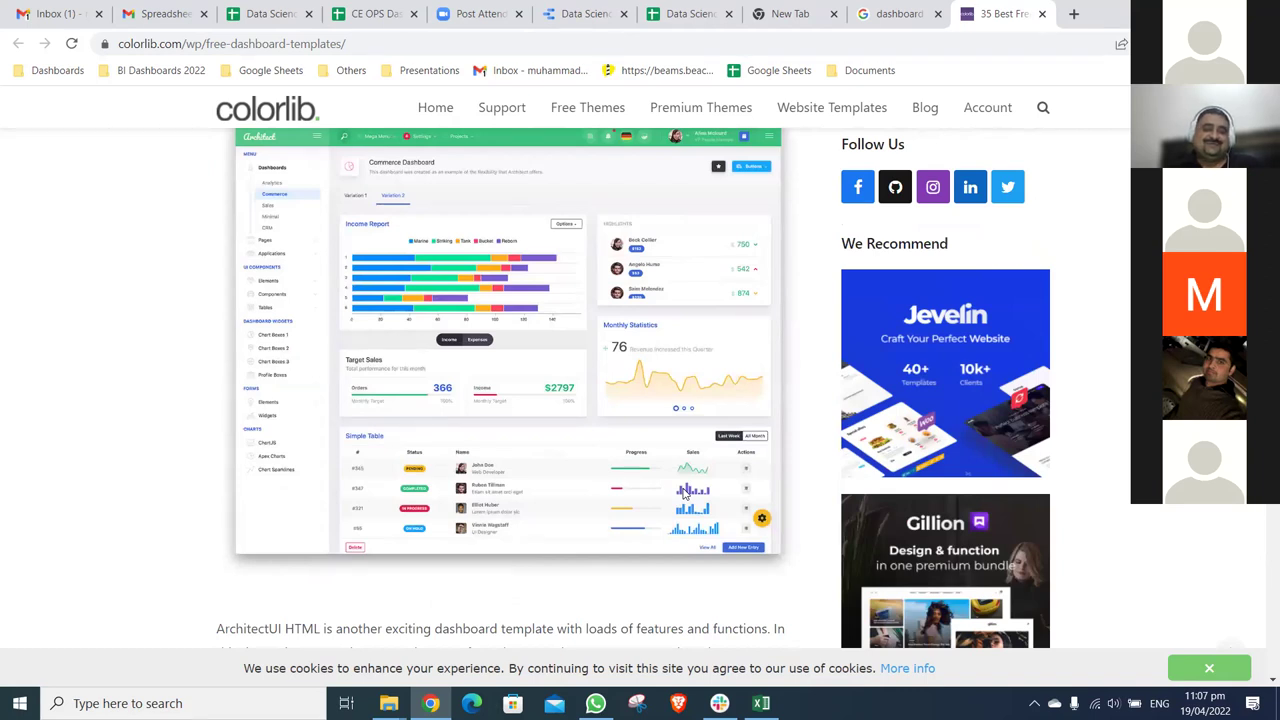
{"action": "scroll", "coordinate": [684, 493], "scroll_direction": "down", "scroll_amount": 1}
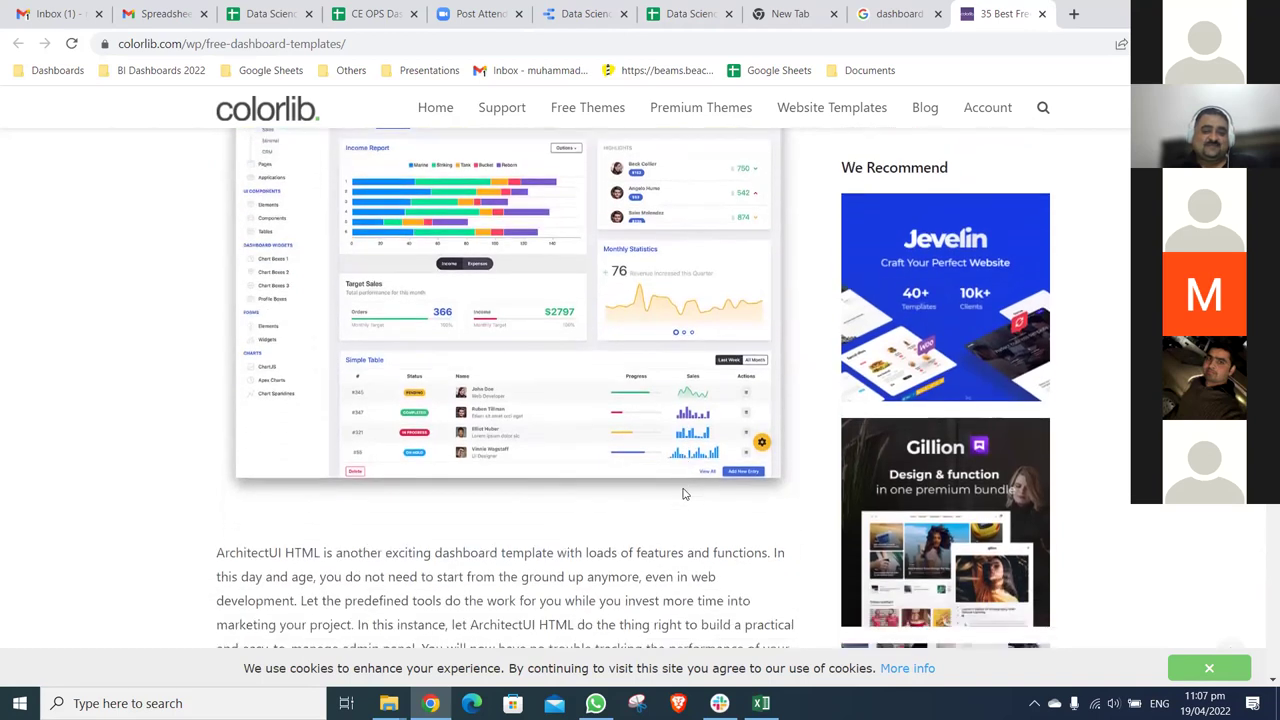
{"action": "scroll", "coordinate": [684, 493], "scroll_direction": "down", "scroll_amount": 3}
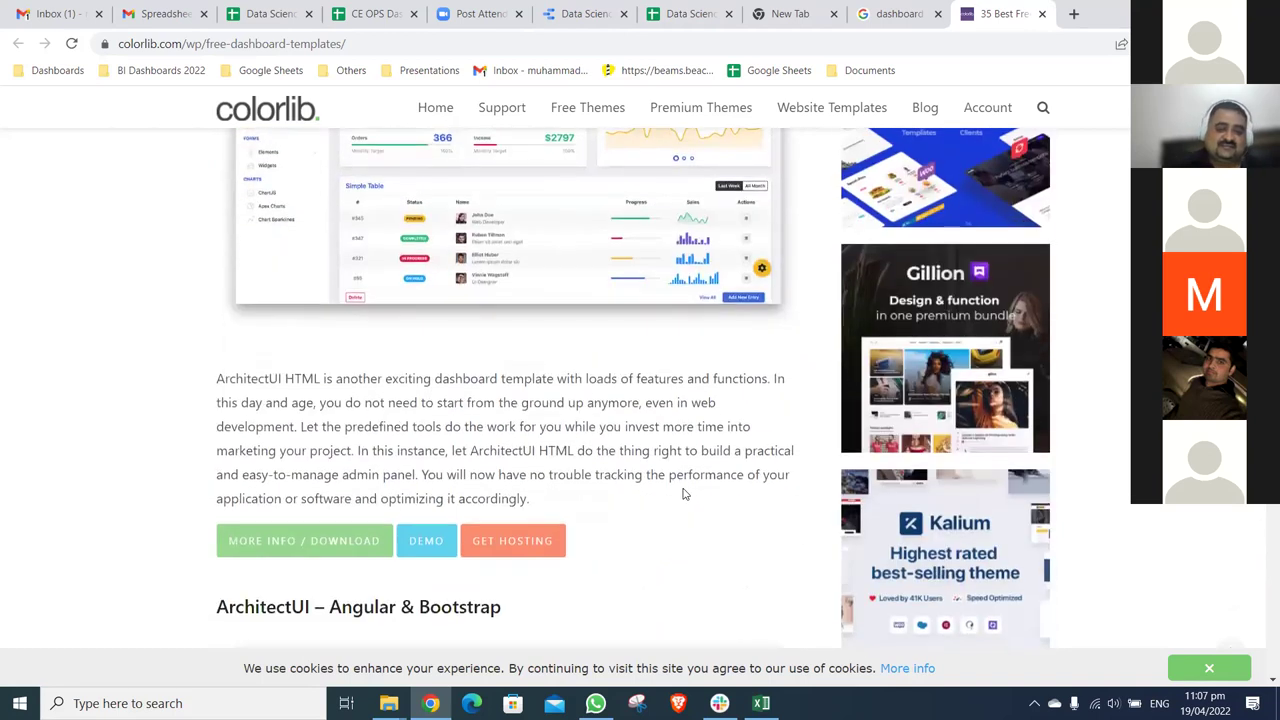
{"action": "scroll", "coordinate": [684, 493], "scroll_direction": "down", "scroll_amount": 1}
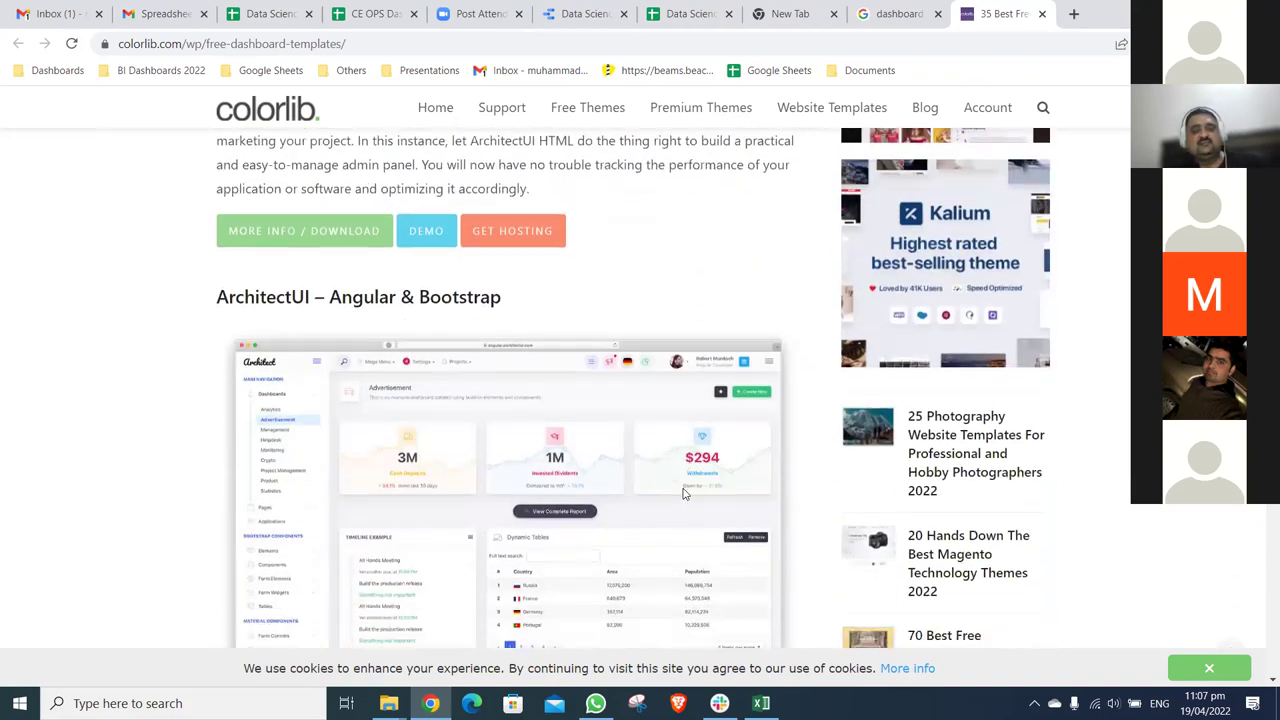
{"action": "scroll", "coordinate": [684, 493], "scroll_direction": "down", "scroll_amount": 2}
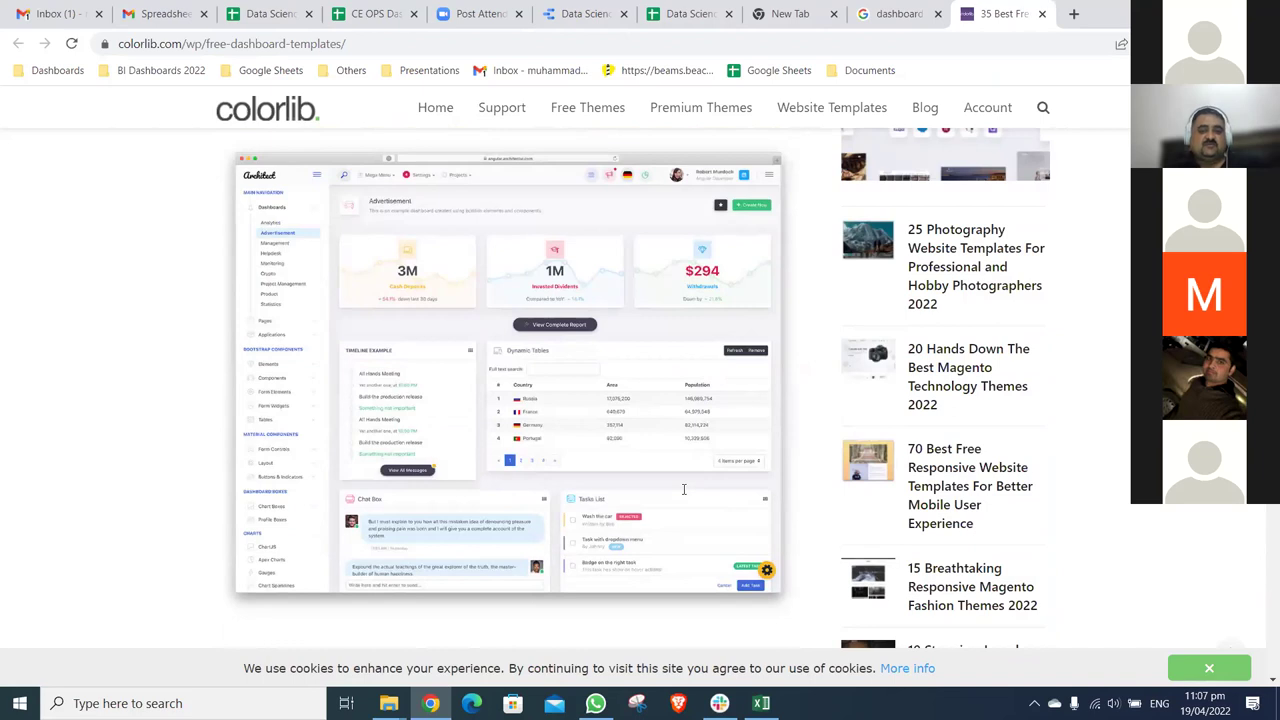
{"action": "scroll", "coordinate": [684, 489], "scroll_direction": "down", "scroll_amount": 1}
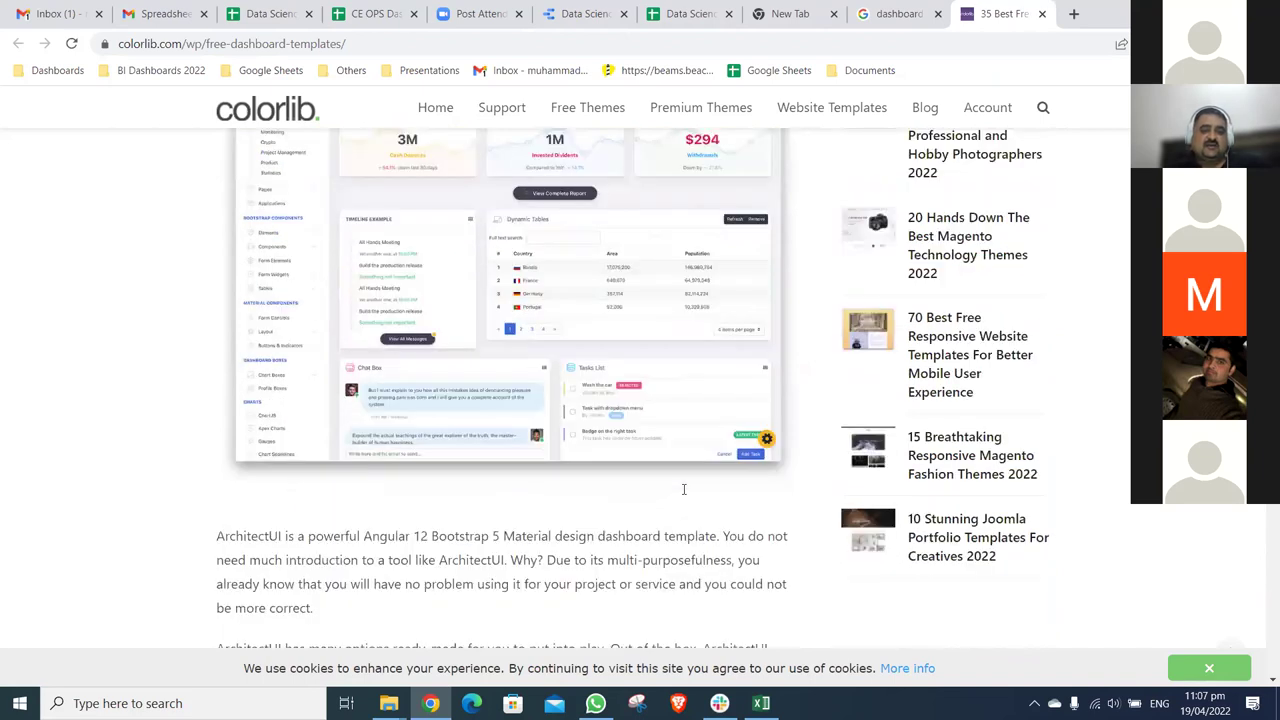
{"action": "scroll", "coordinate": [684, 489], "scroll_direction": "down", "scroll_amount": 6}
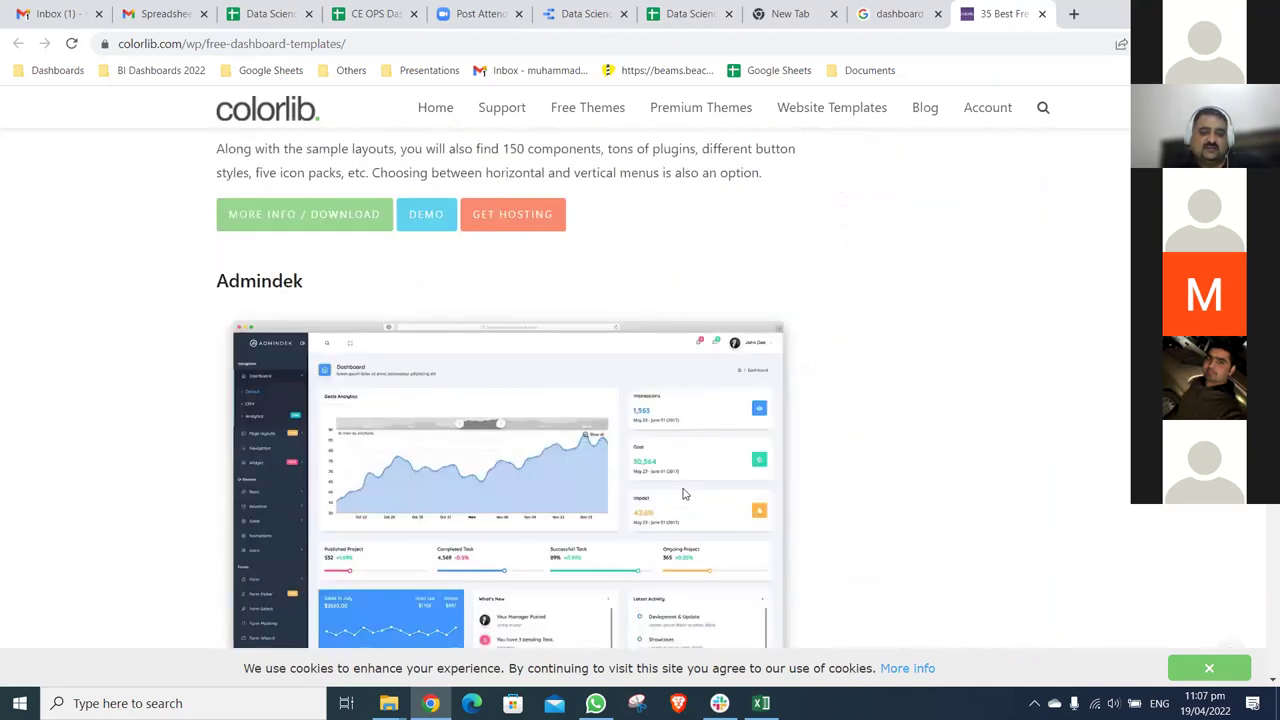
{"action": "scroll", "coordinate": [684, 493], "scroll_direction": "down", "scroll_amount": 1}
{"action": "scroll", "coordinate": [570, 292], "scroll_direction": "down", "scroll_amount": 5}
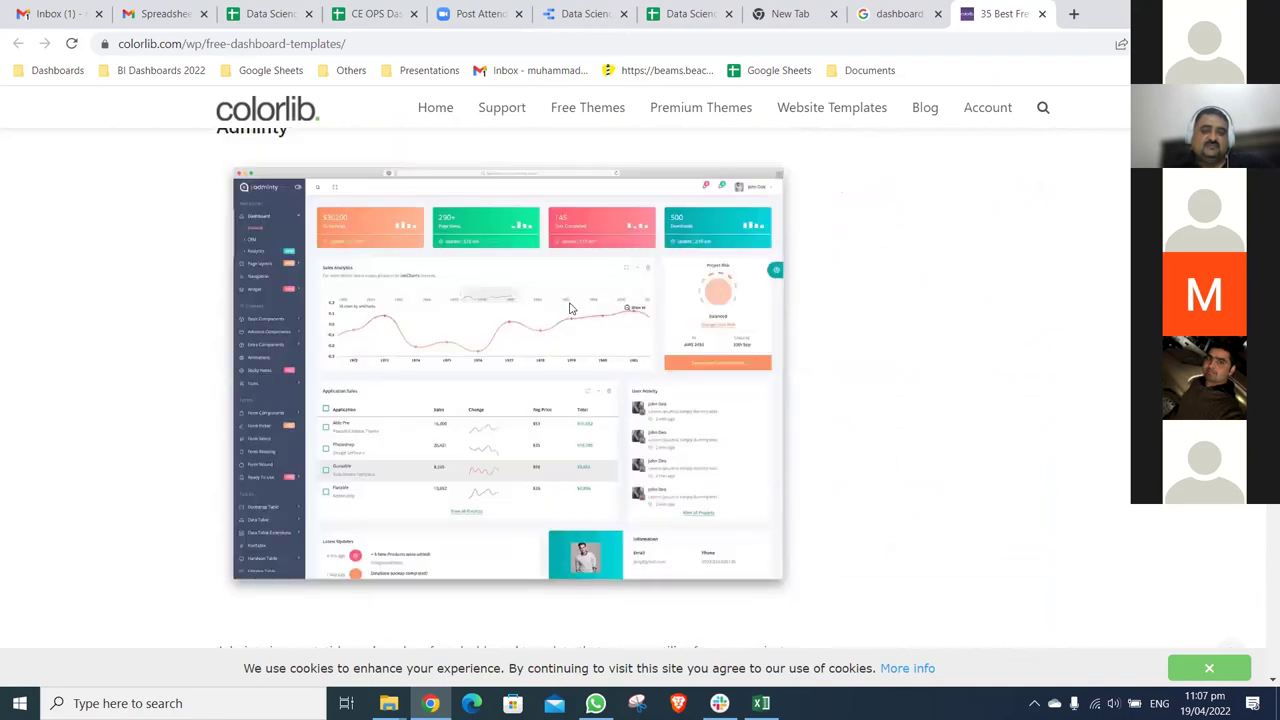
{"action": "scroll", "coordinate": [571, 308], "scroll_direction": "down", "scroll_amount": 3}
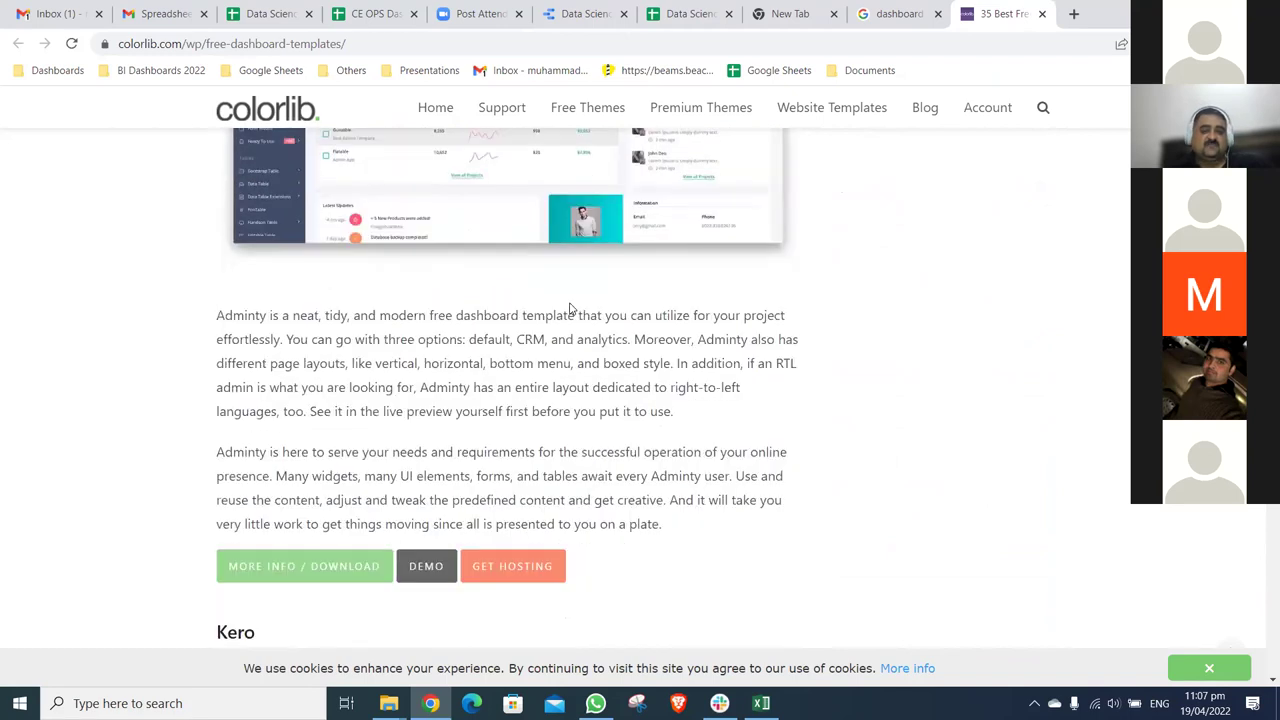
{"action": "scroll", "coordinate": [570, 308], "scroll_direction": "down", "scroll_amount": 6}
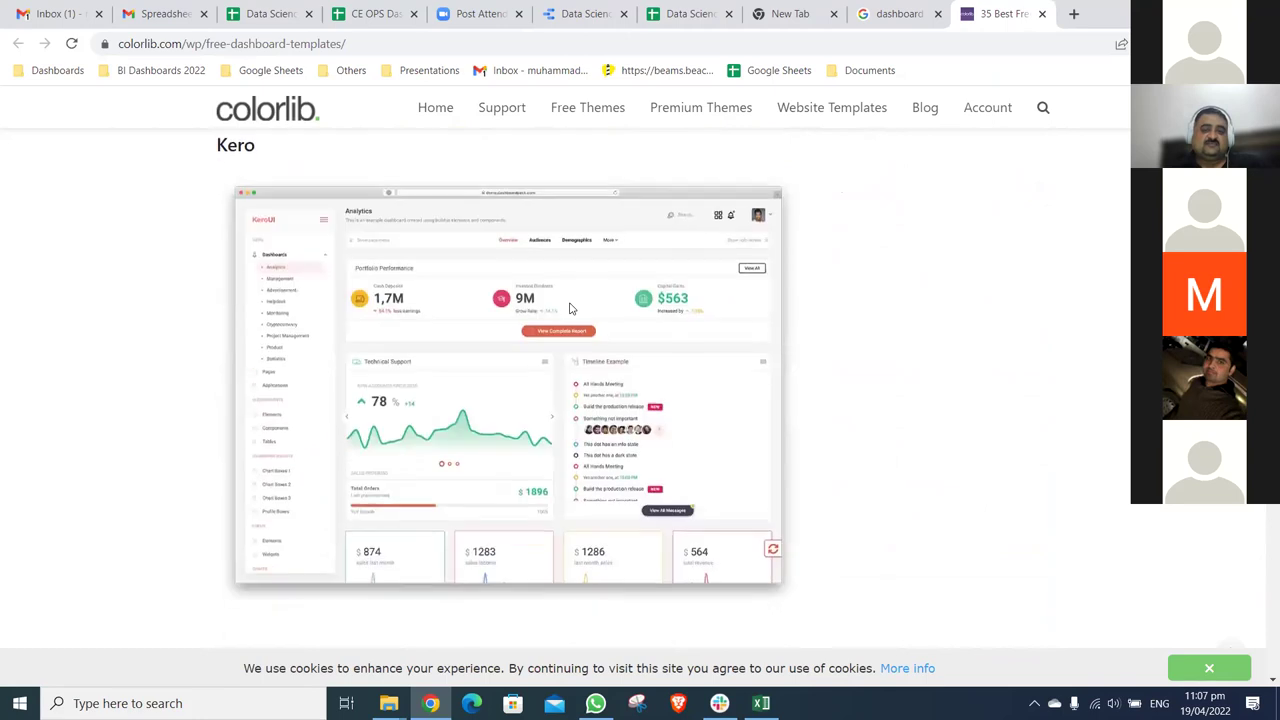
{"action": "scroll", "coordinate": [570, 308], "scroll_direction": "down", "scroll_amount": 10}
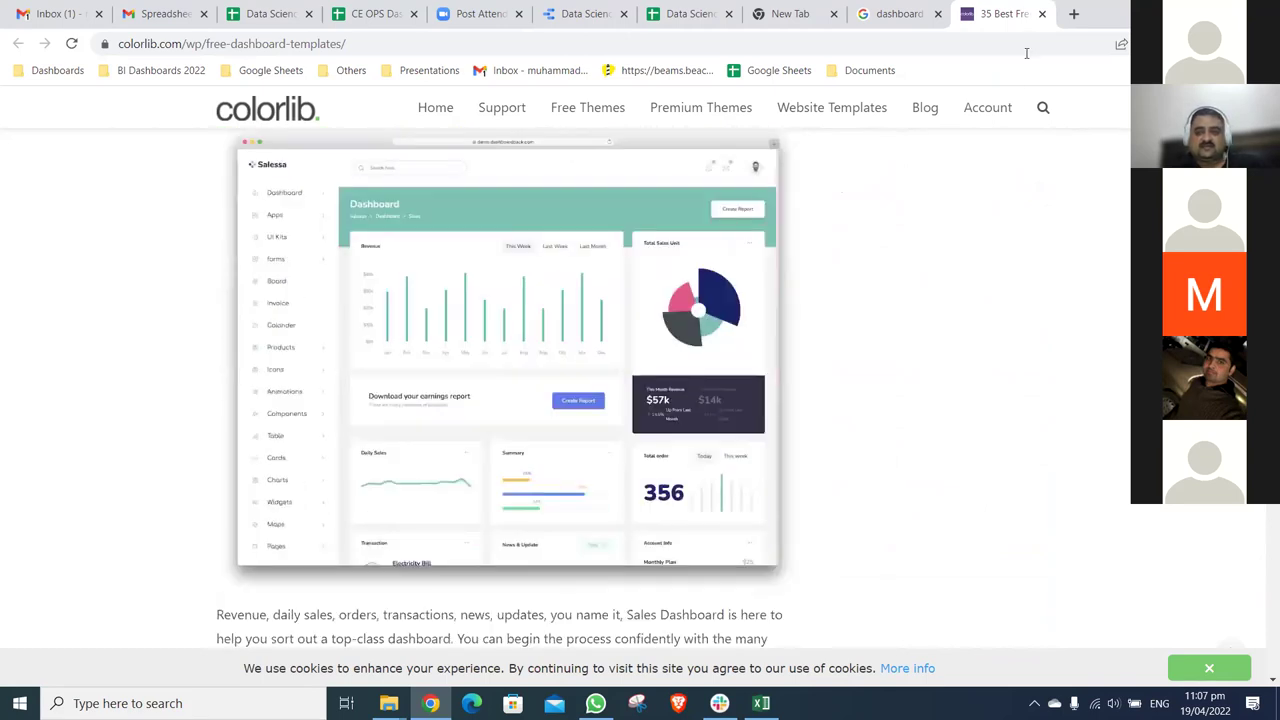
{"action": "scroll", "coordinate": [743, 243], "scroll_direction": "down", "scroll_amount": 4}
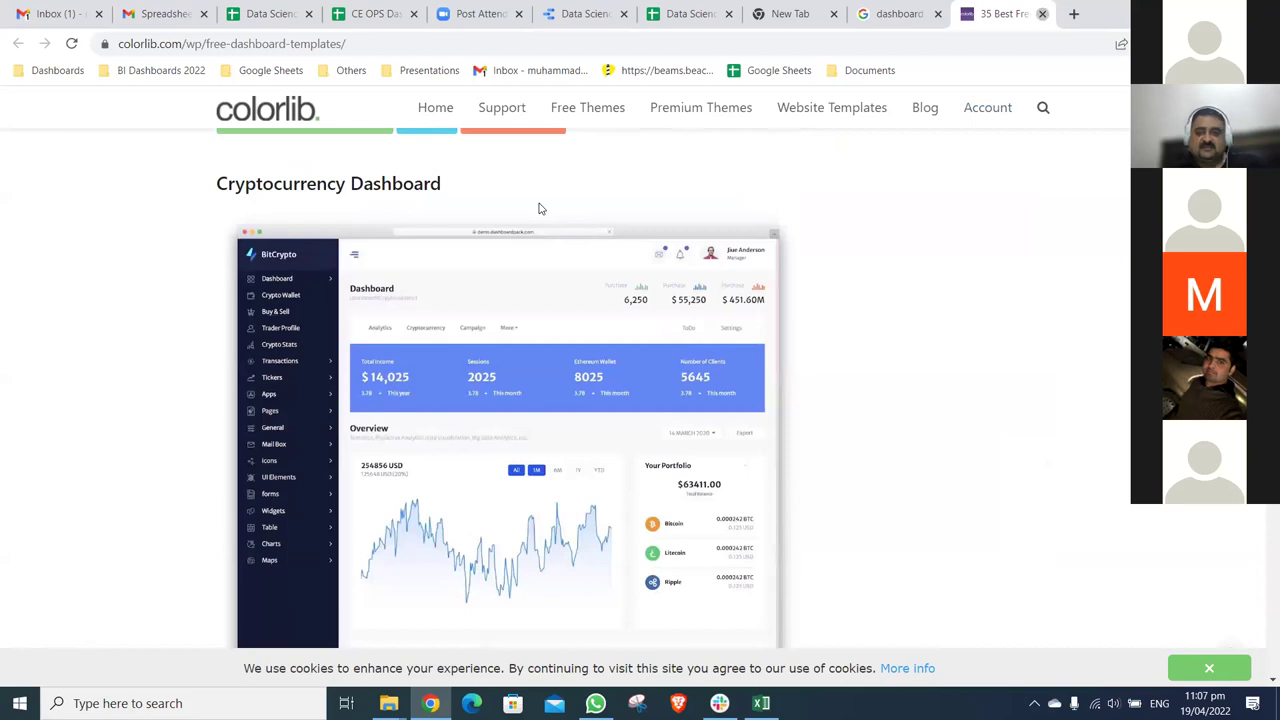
{"action": "key", "text": "ctrl+w"}
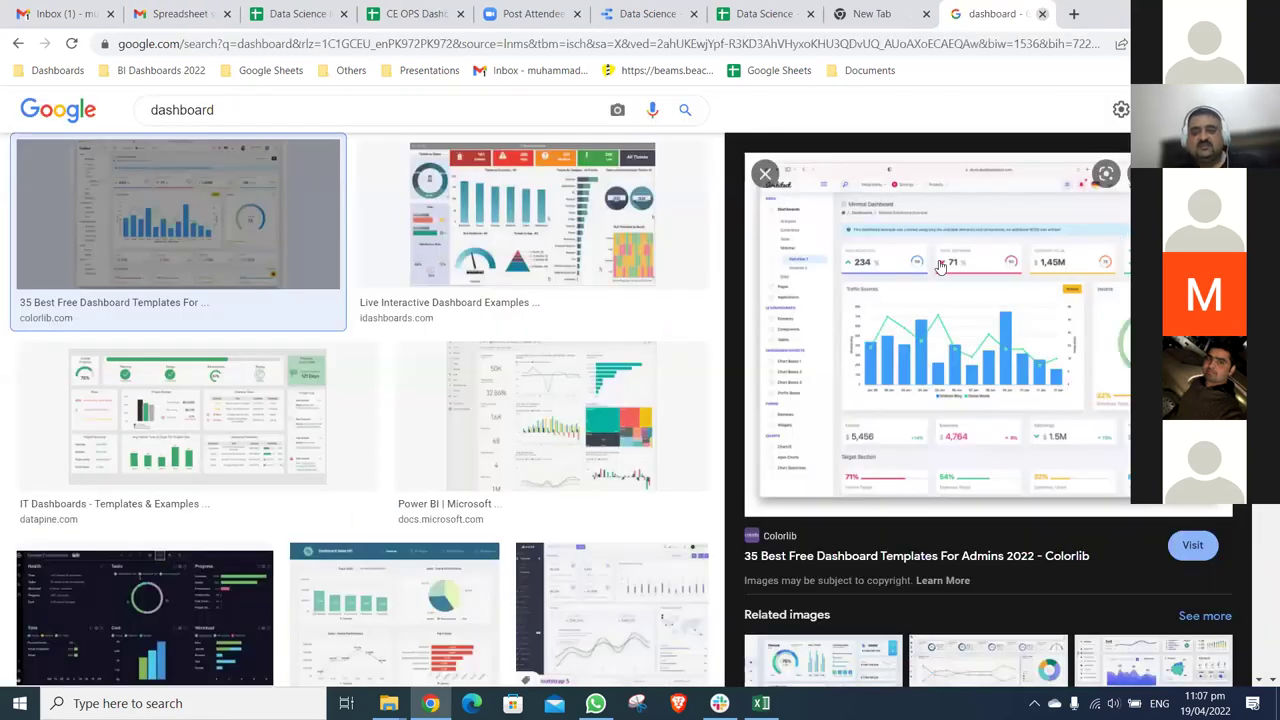
- Step through the dashboard image results and preview the WrapBootstrap UI Kit template
{"action": "key", "text": "Right"}
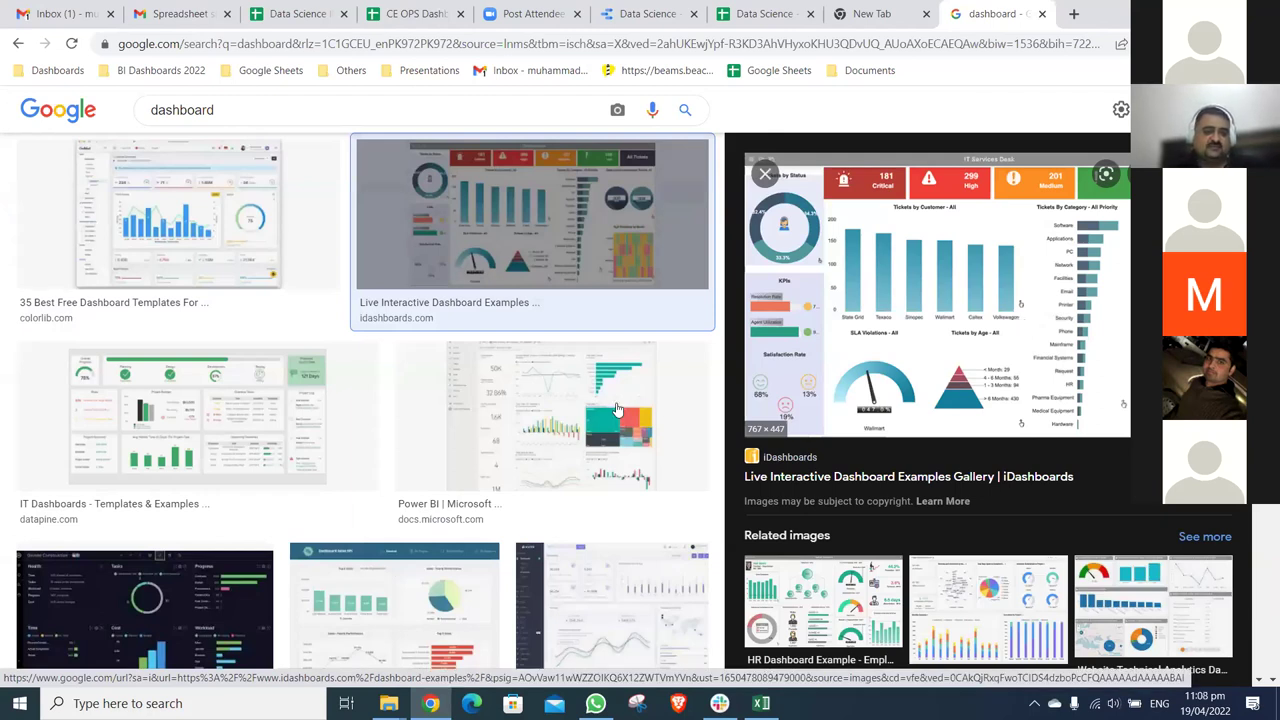
{"action": "scroll", "coordinate": [617, 408], "scroll_direction": "down", "scroll_amount": 3}
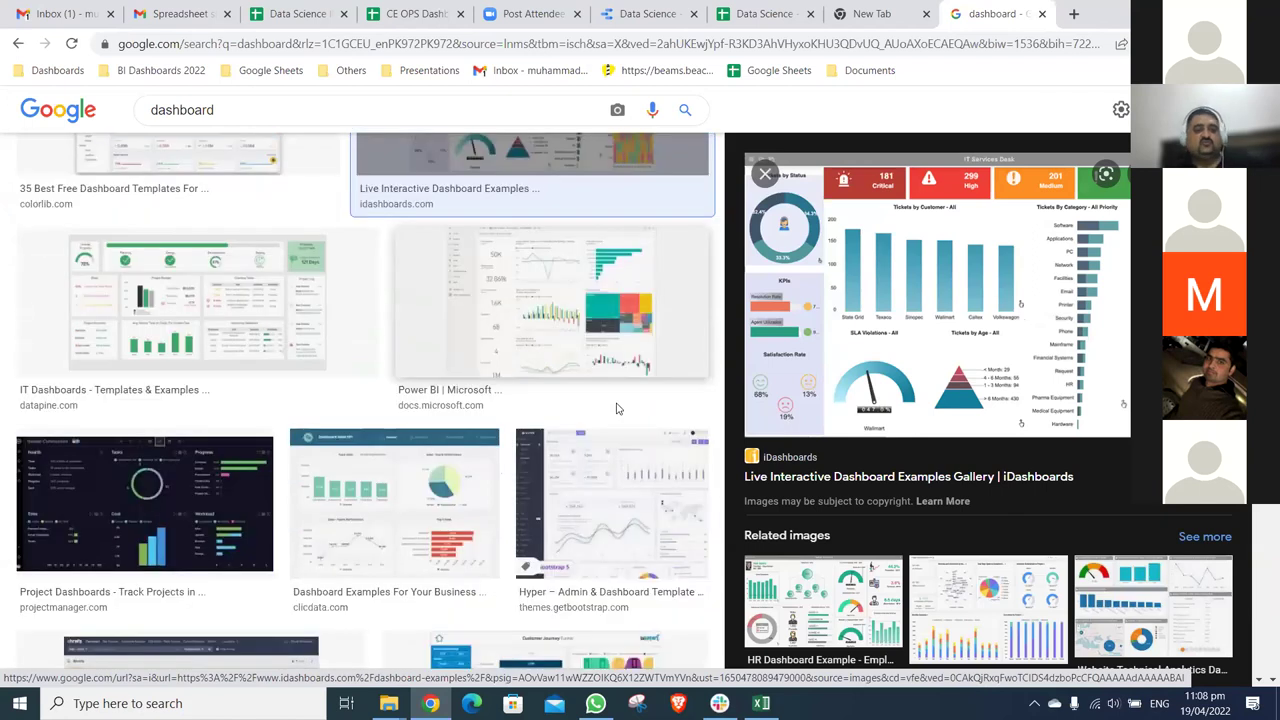
{"action": "scroll", "coordinate": [617, 408], "scroll_direction": "down", "scroll_amount": 5}
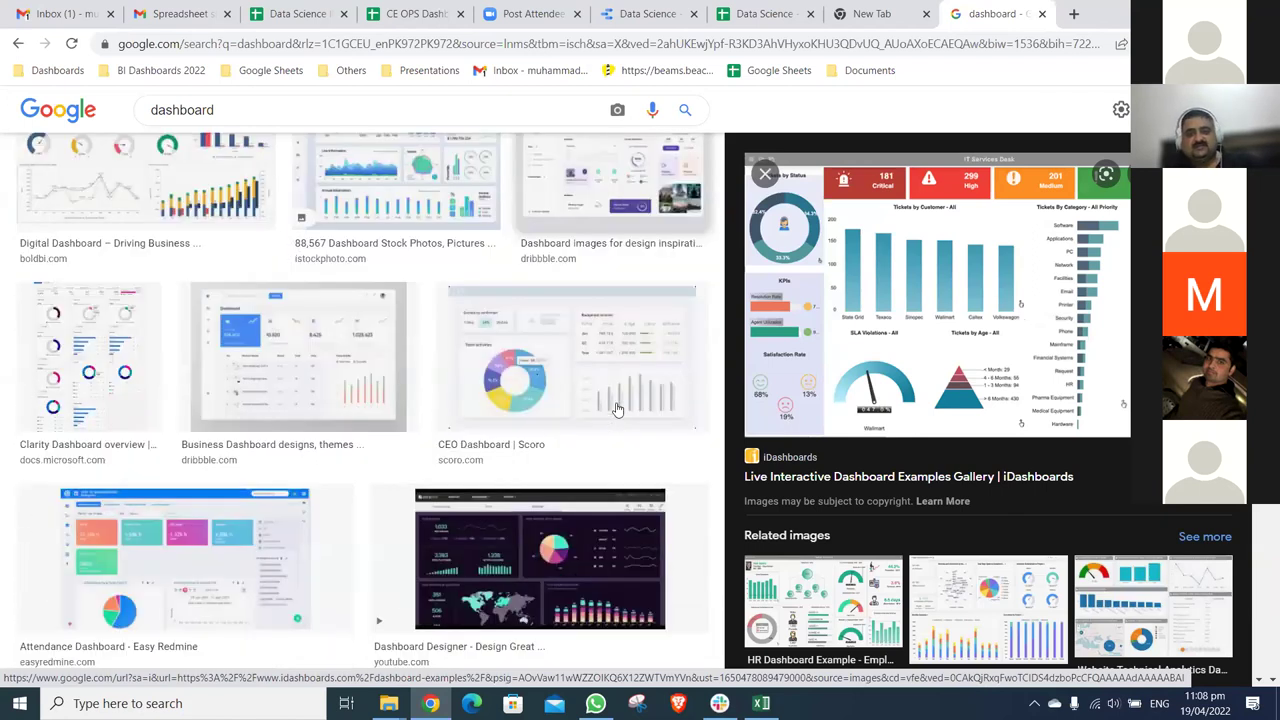
{"action": "scroll", "coordinate": [617, 408], "scroll_direction": "down", "scroll_amount": 8}
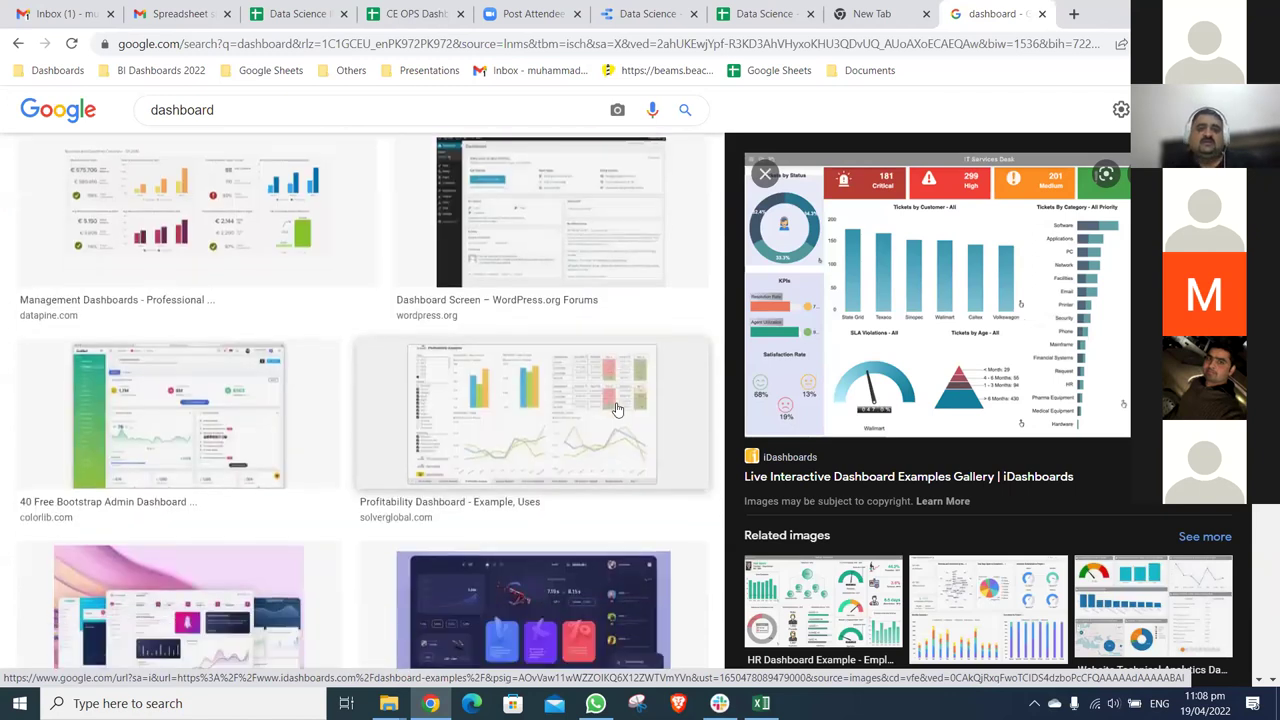
{"action": "scroll", "coordinate": [617, 408], "scroll_direction": "down", "scroll_amount": 4}
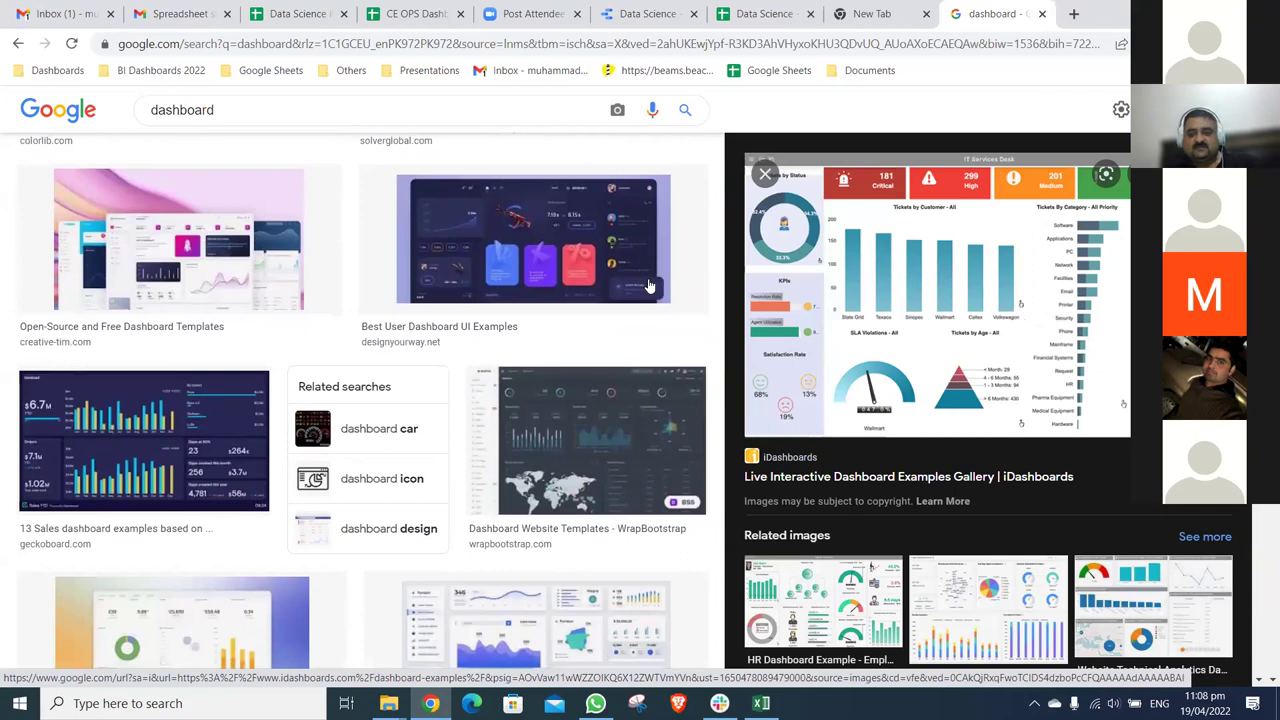
{"action": "key", "text": "Right"}
{"action": "left_click", "coordinate": [838, 538]}
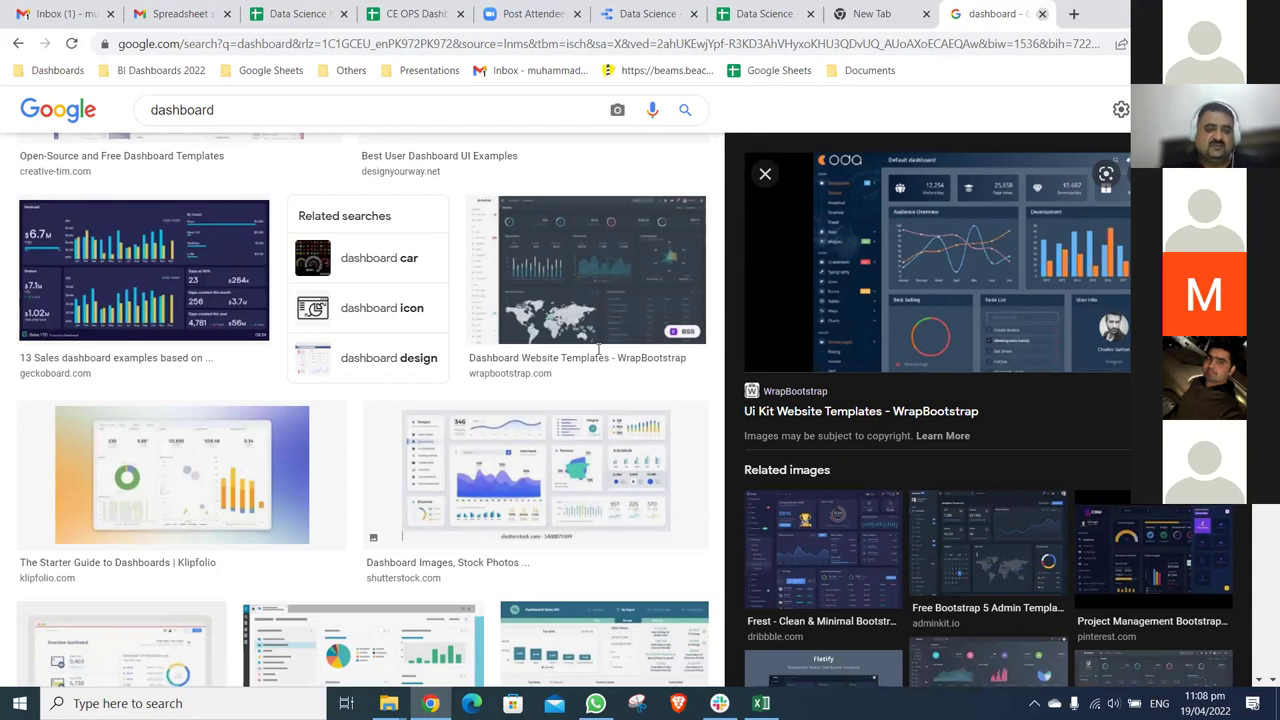
- Close the image search and search for 'upwork'
{"action": "key", "text": "ctrl+w"}
{"action": "type", "text": "uplo"}
{"action": "key", "text": "BackSpace"}
{"action": "key", "text": "BackSpace"}
{"action": "type", "text": "wo"}
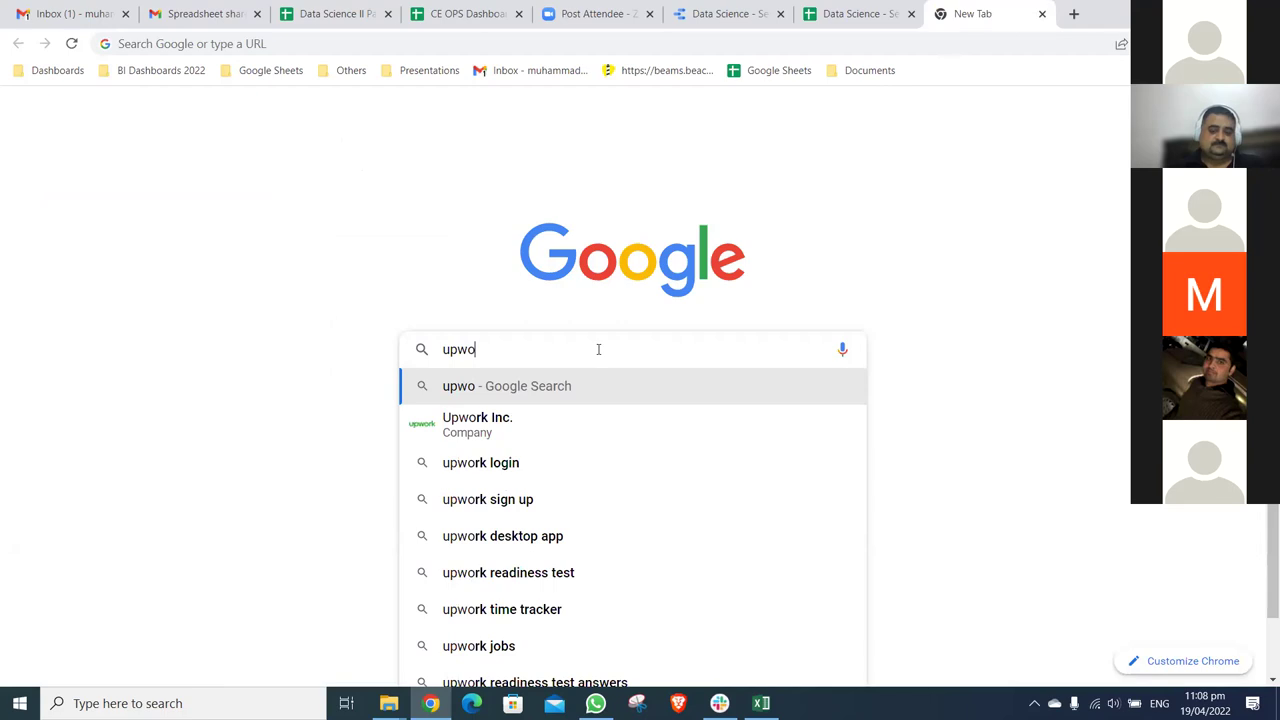
{"action": "key", "text": "Down"}
{"action": "key", "text": "Return"}
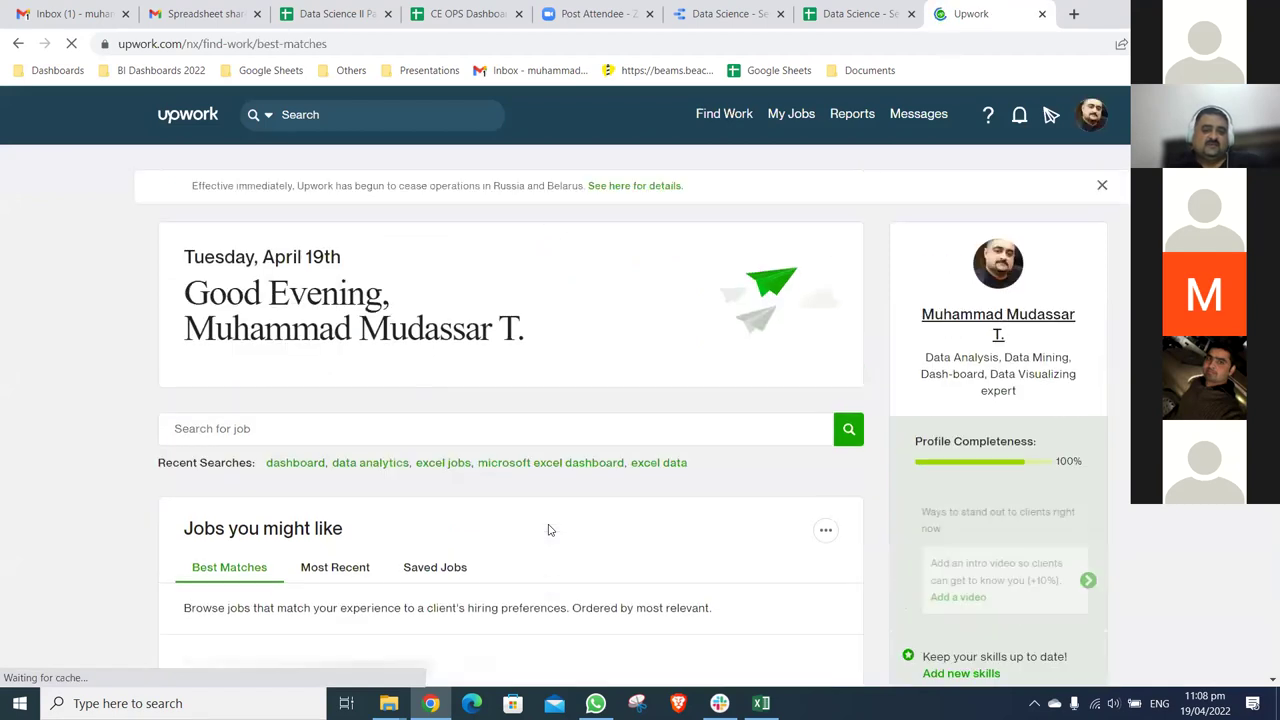
- Browse Upwork's Best Matches data analysis jobs at 125% zoom, then return to the Sales Dashboard
{"action": "scroll", "coordinate": [549, 531], "scroll_direction": "down", "scroll_amount": 1}
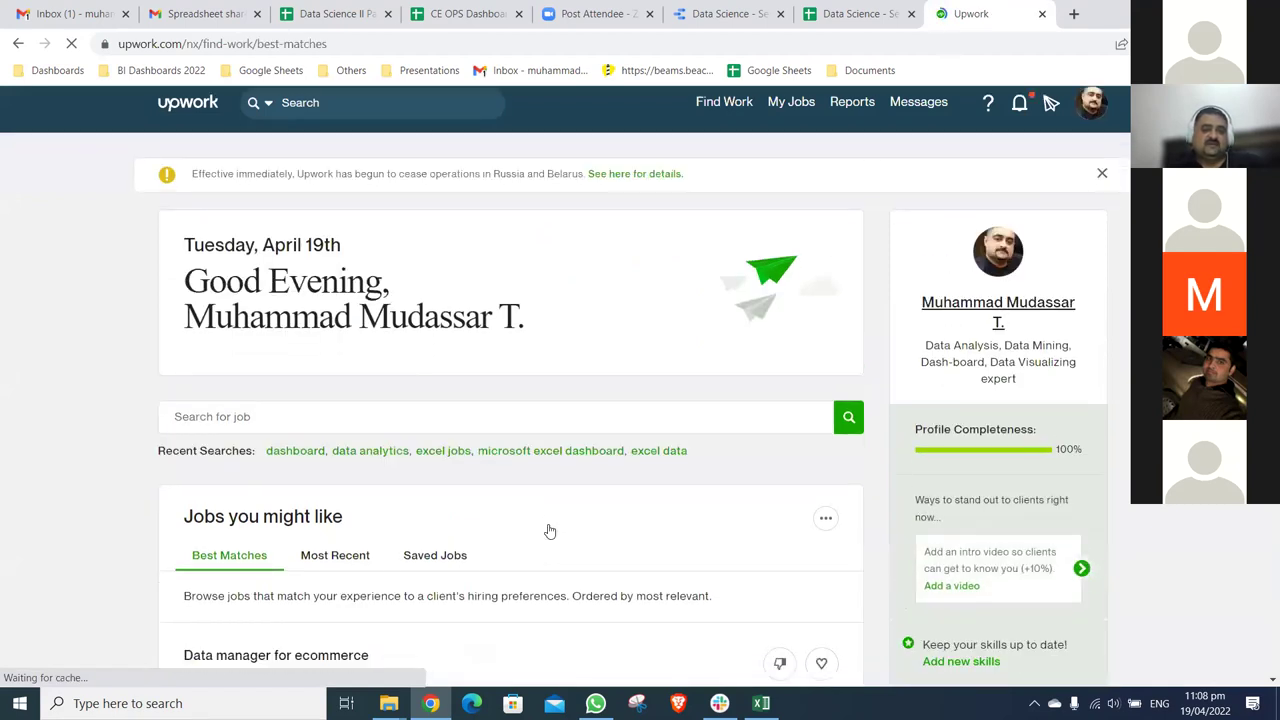
{"action": "scroll", "coordinate": [549, 531], "scroll_direction": "down", "scroll_amount": 1}
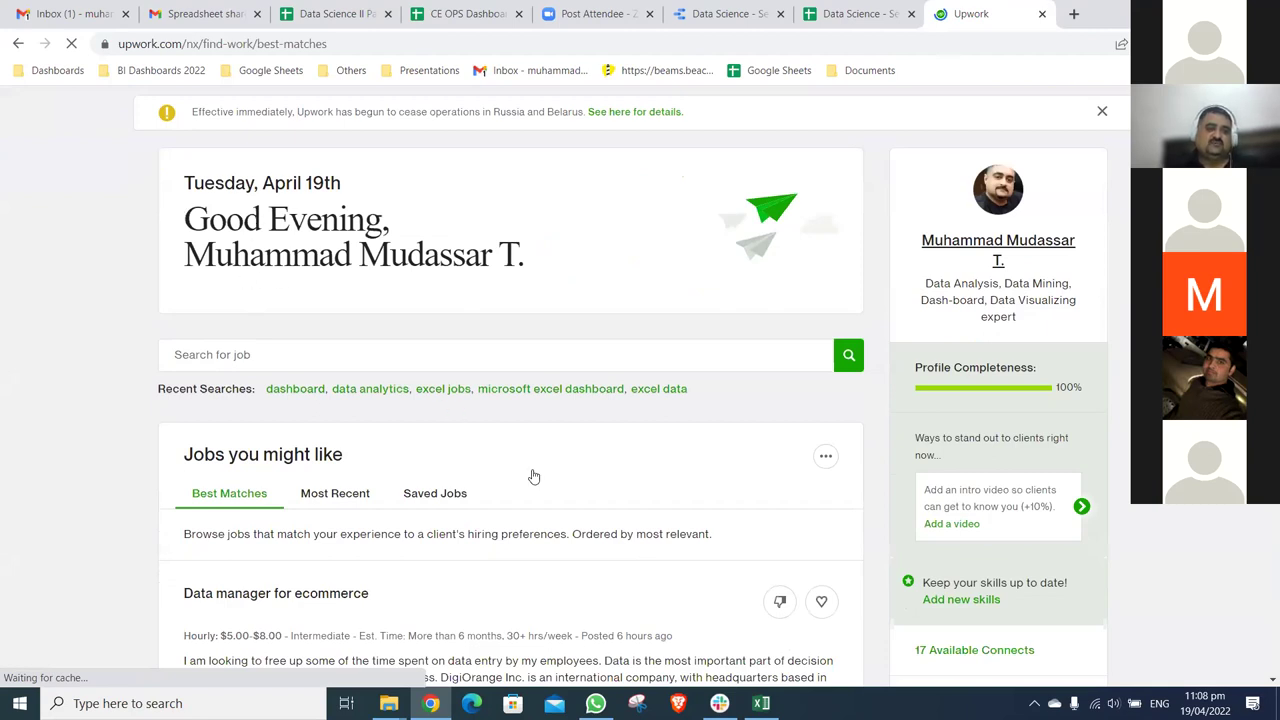
{"action": "scroll", "coordinate": [533, 477], "scroll_direction": "down", "scroll_amount": 4}
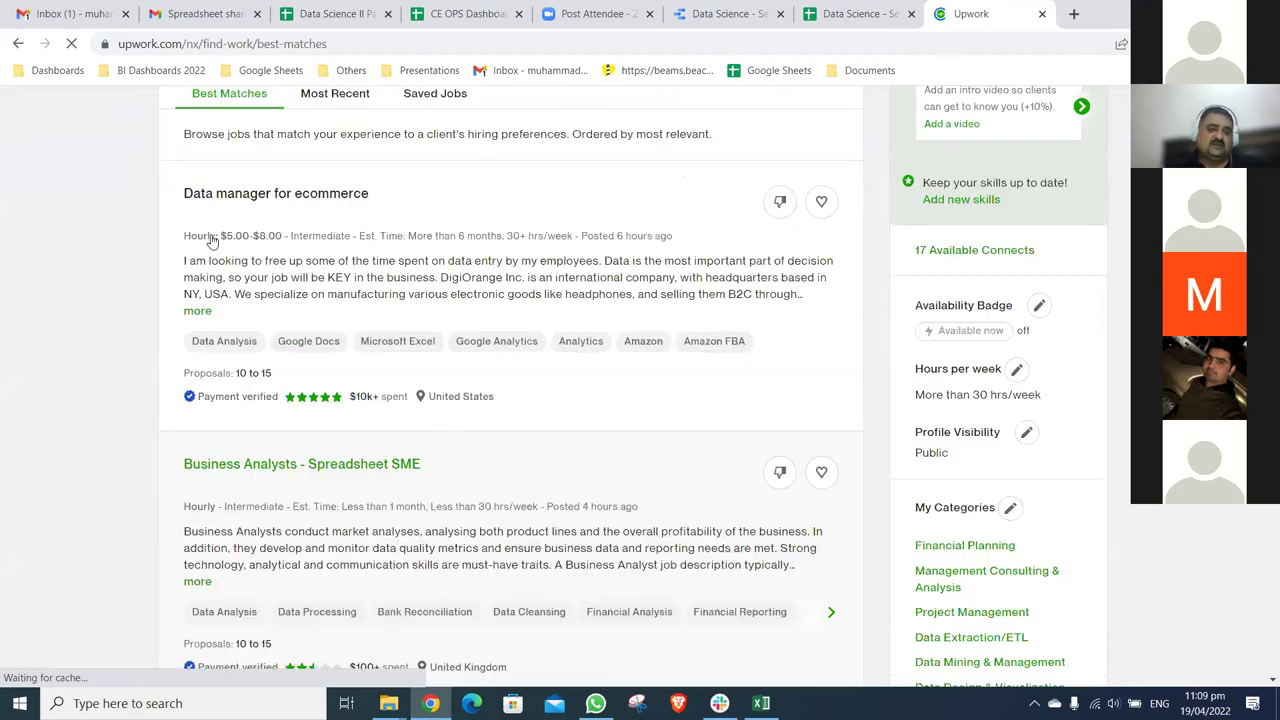
{"action": "scroll", "coordinate": [480, 395], "scroll_direction": "down", "scroll_amount": 1}
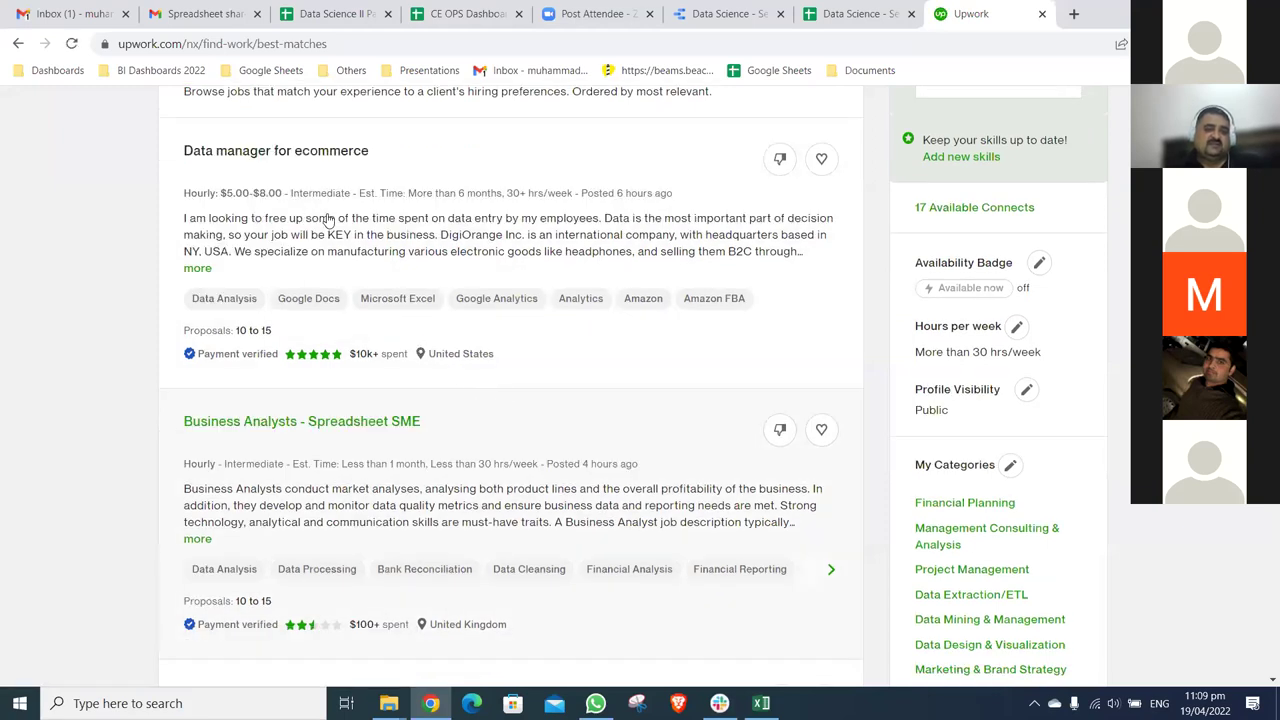
{"action": "scroll", "coordinate": [340, 222], "scroll_direction": "down", "scroll_amount": 2}
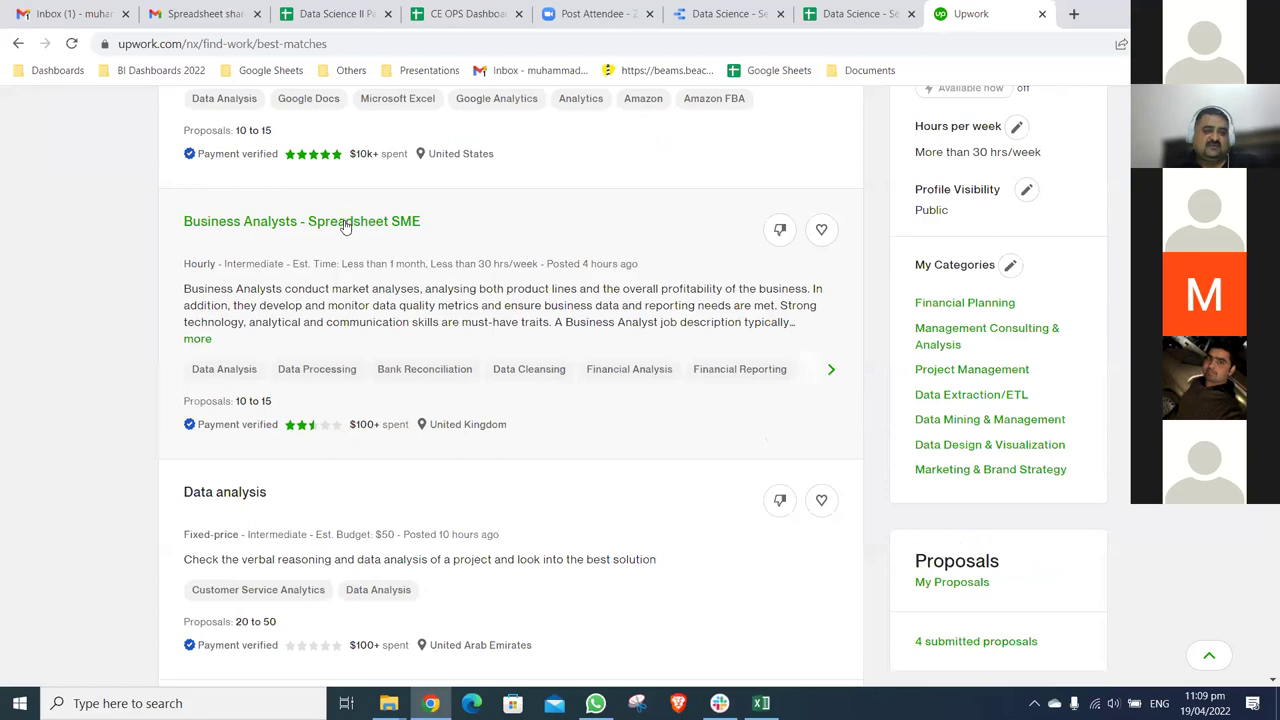
{"action": "scroll", "coordinate": [262, 256], "scroll_direction": "up", "scroll_amount": 10}
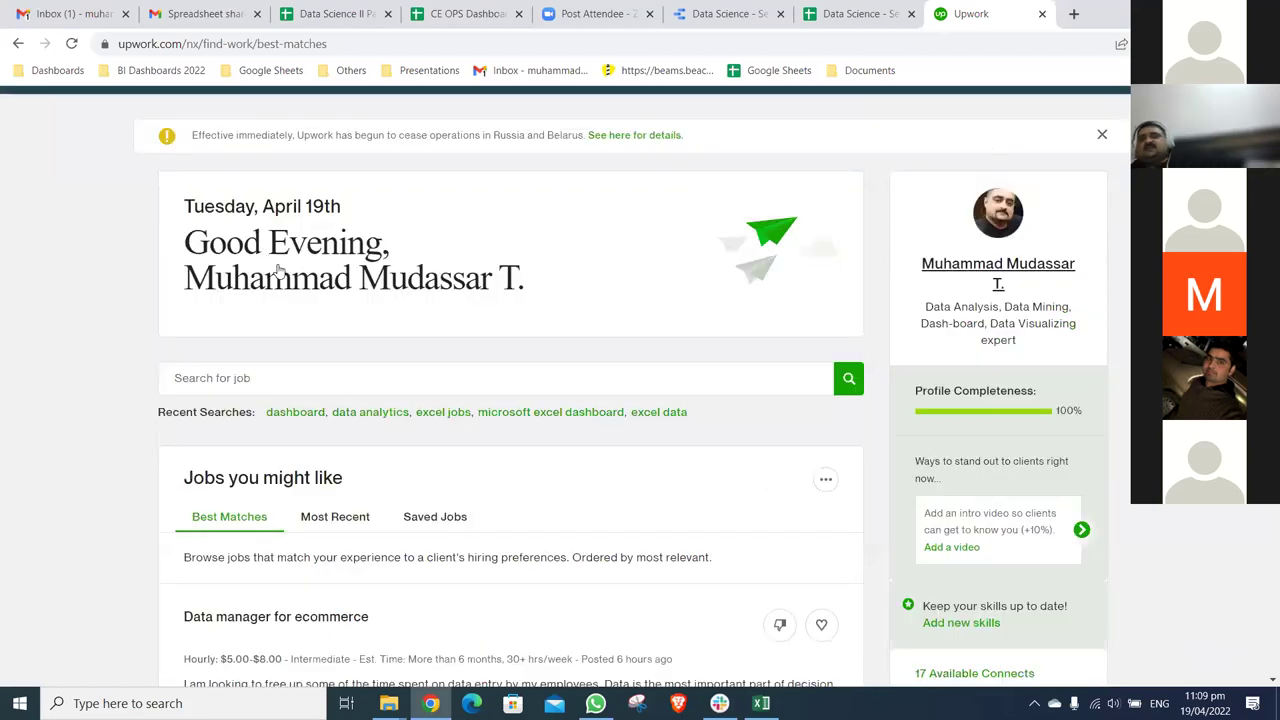
{"action": "scroll", "coordinate": [280, 271], "scroll_direction": "down", "scroll_amount": 3}
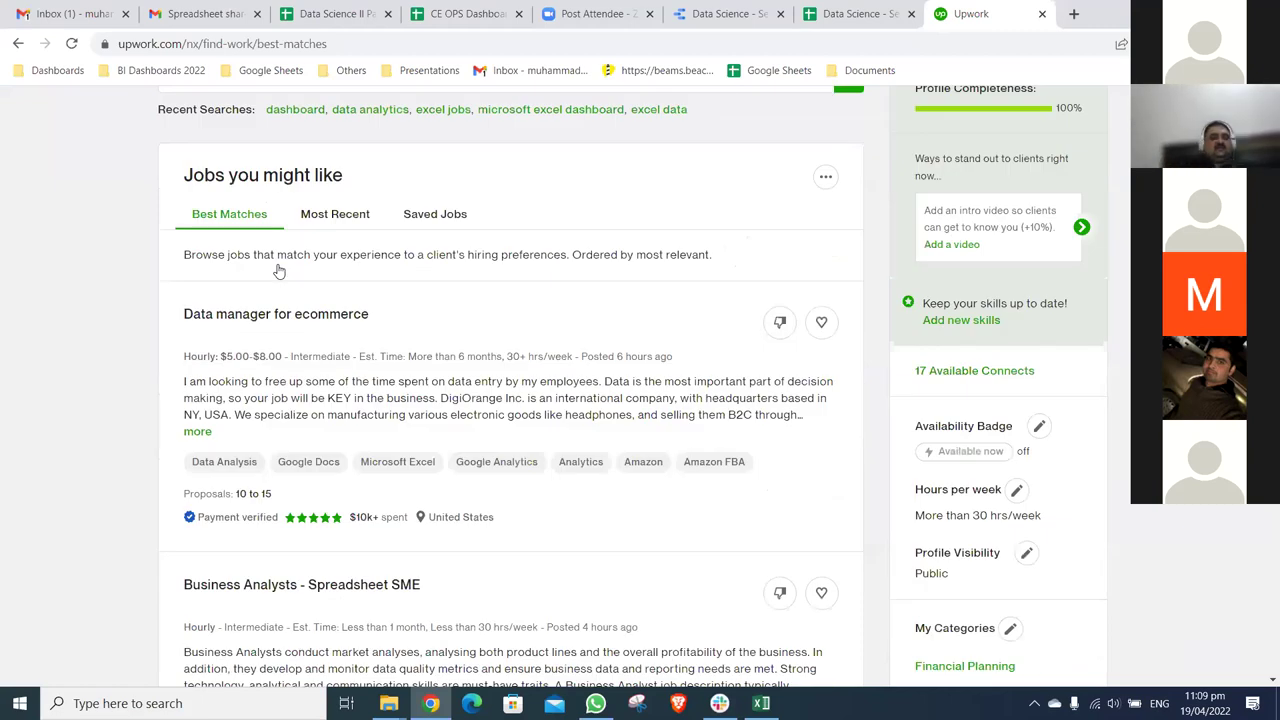
{"action": "scroll", "coordinate": [280, 271], "scroll_direction": "down", "scroll_amount": 1}
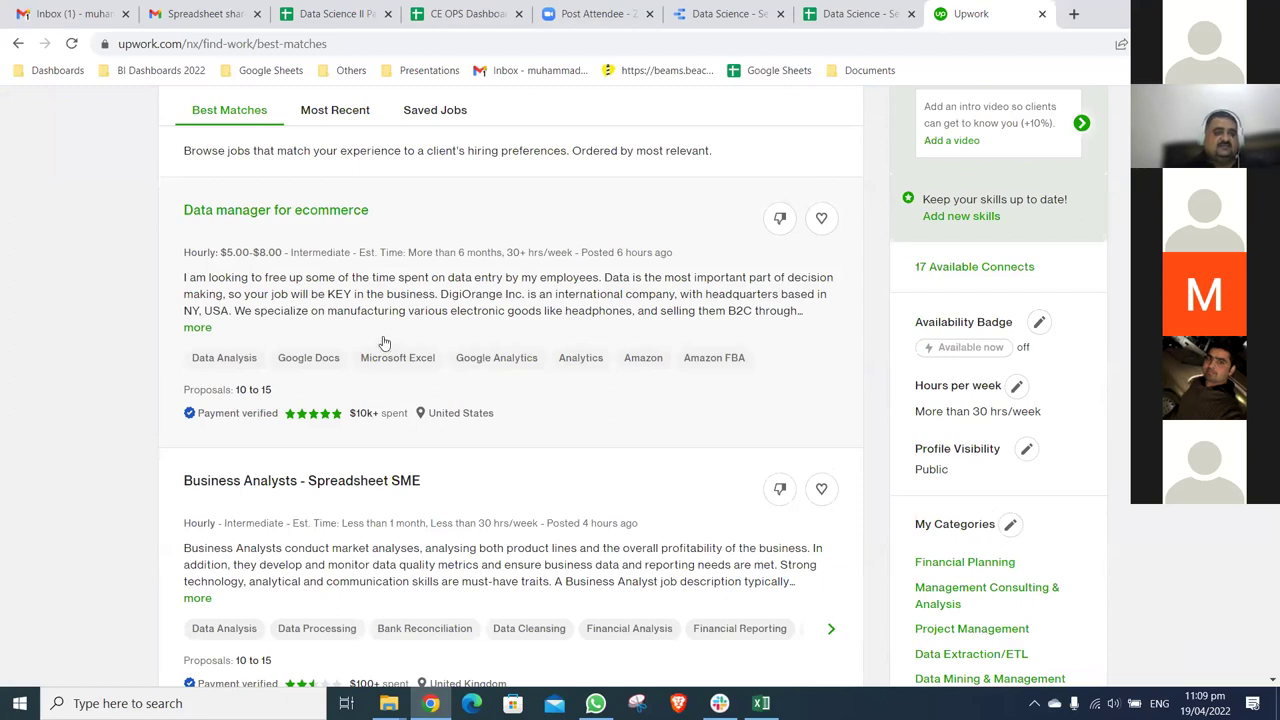
{"action": "scroll", "coordinate": [240, 305], "scroll_direction": "down", "scroll_amount": 1}
{"action": "scroll", "coordinate": [240, 305], "scroll_direction": "down", "scroll_amount": 2}
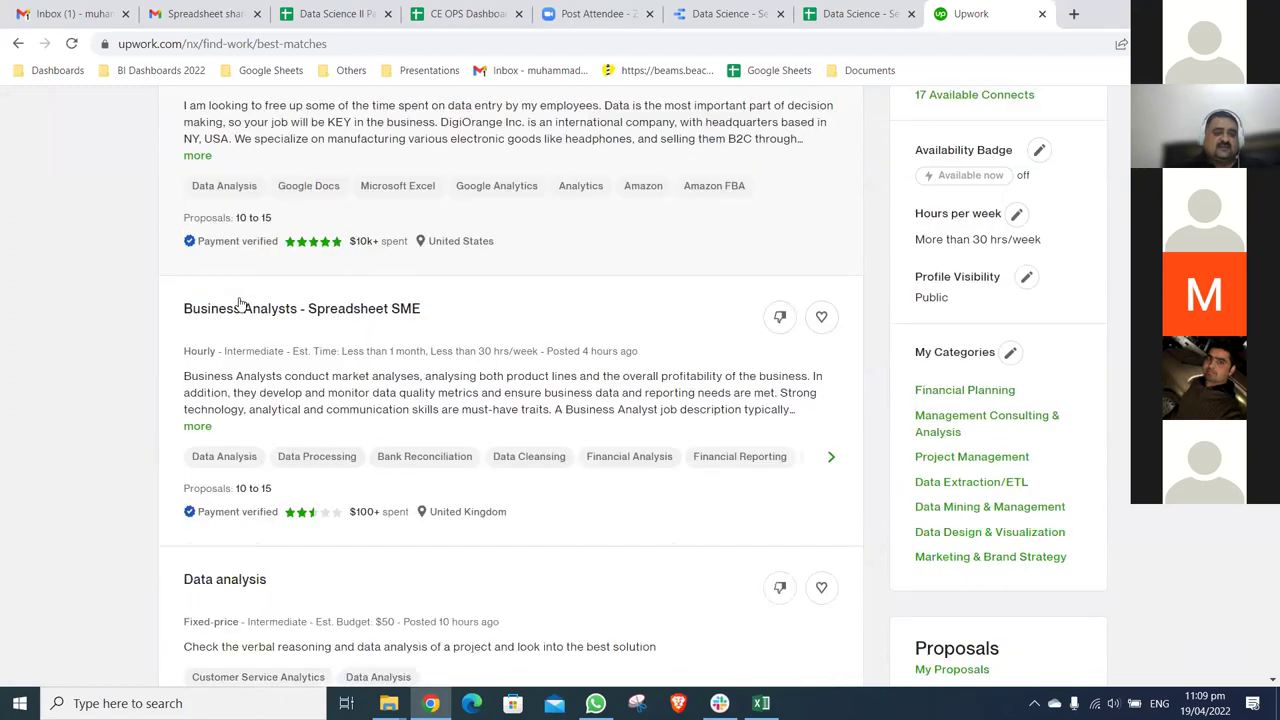
{"action": "scroll", "coordinate": [380, 370], "scroll_direction": "down", "scroll_amount": 2}
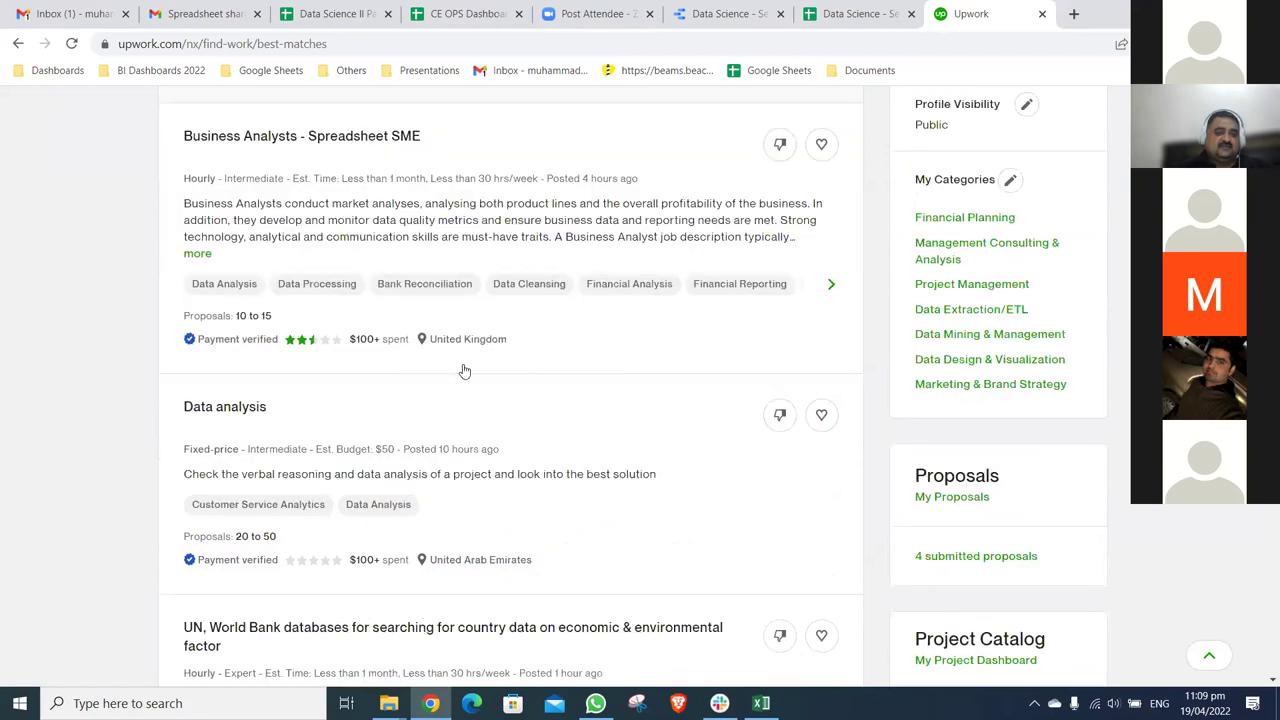
{"action": "scroll", "coordinate": [231, 380], "scroll_direction": "down", "scroll_amount": 1}
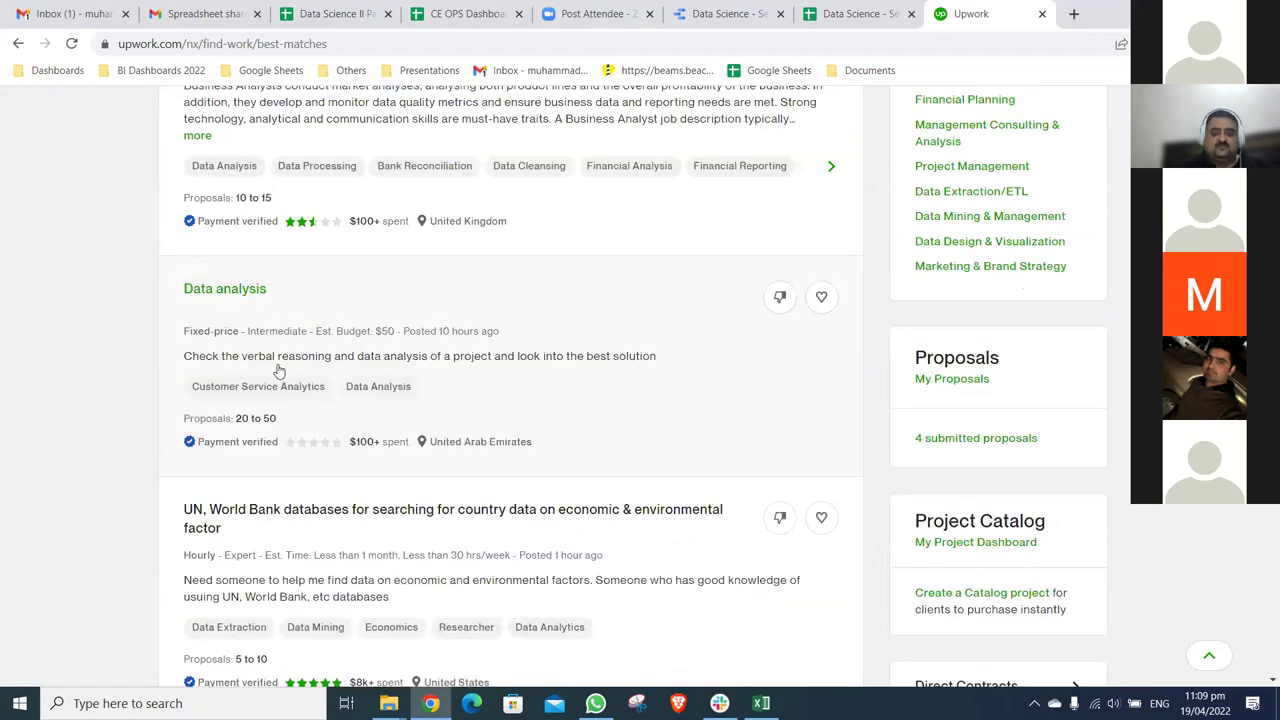
{"action": "key", "text": "ctrl+0"}
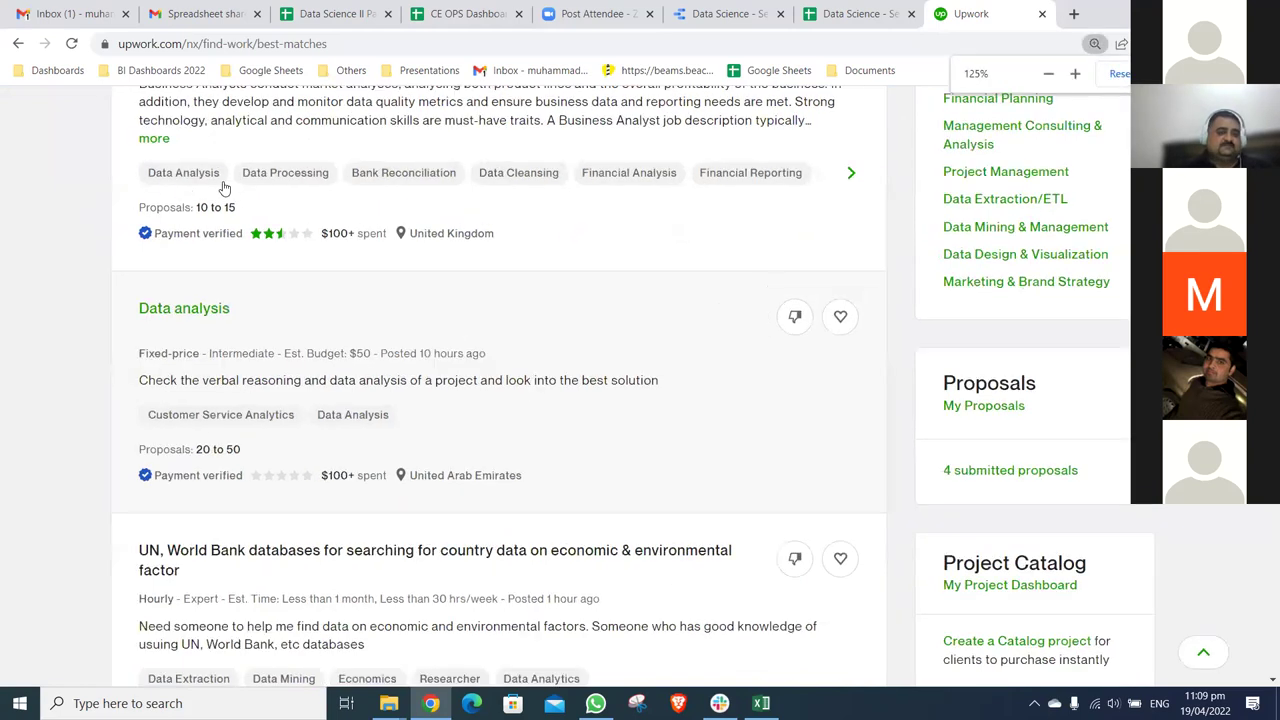
{"action": "key", "text": "ctrl+plus"}
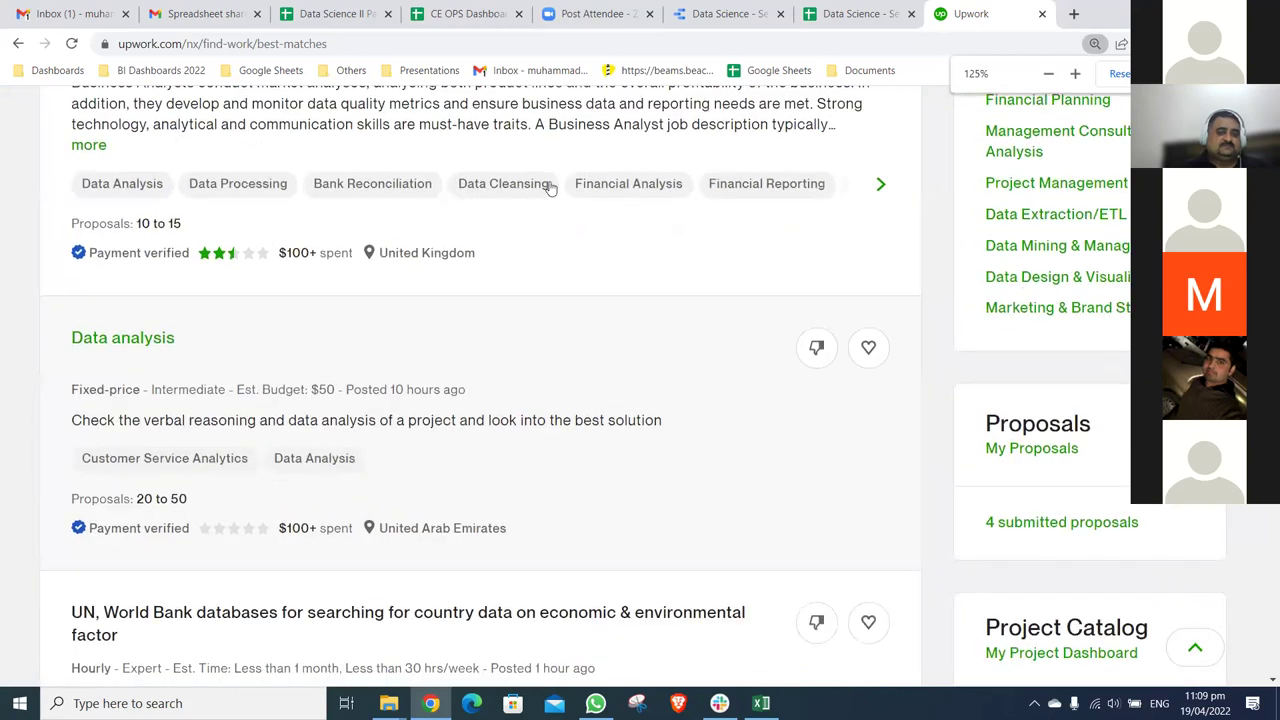
{"action": "scroll", "coordinate": [645, 194], "scroll_direction": "down", "scroll_amount": 2}
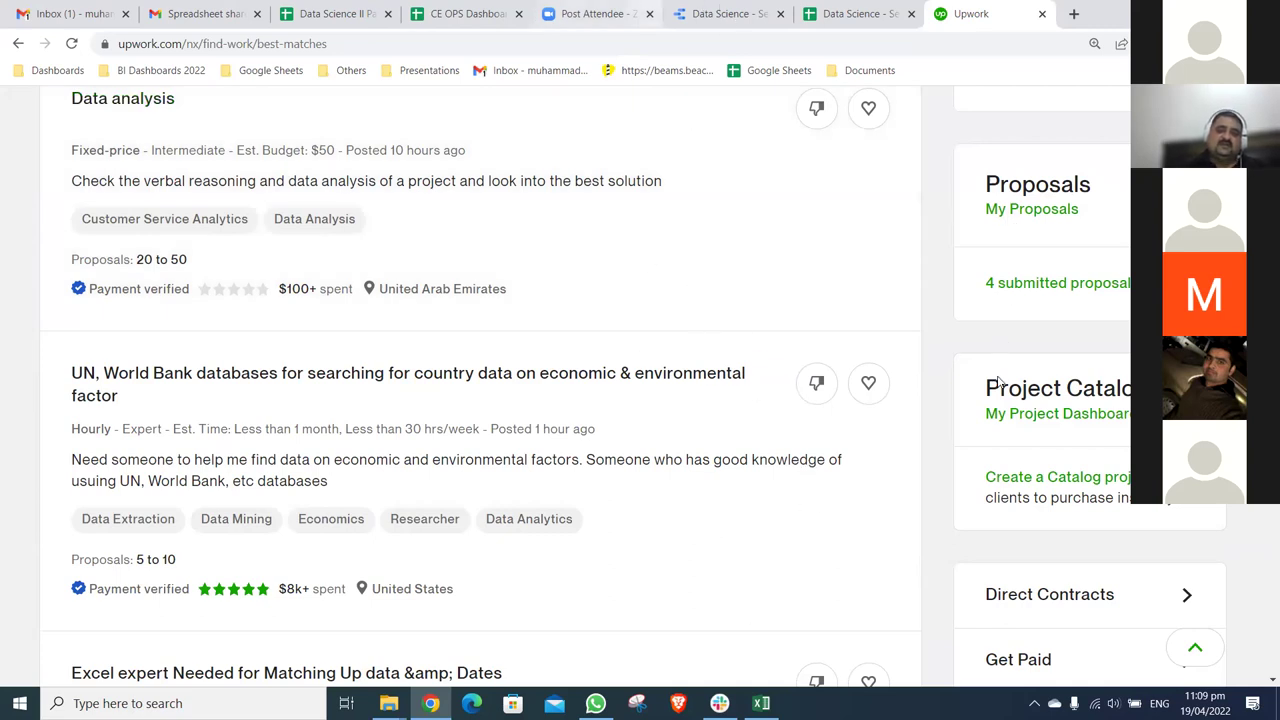
{"action": "key", "text": "ctrl+6"}
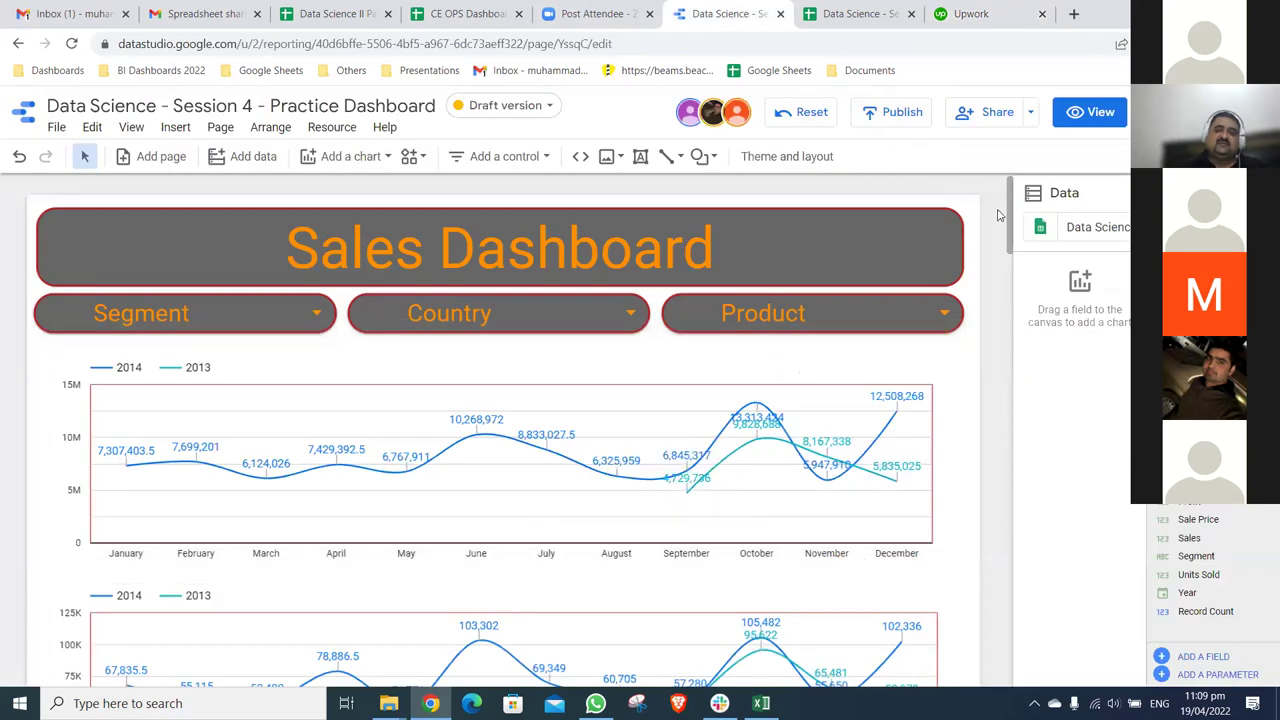
- Scroll past the dashboard's line and gross-sales bar charts, then return to the Upwork job listings
{"action": "scroll", "coordinate": [1000, 200], "scroll_direction": "down", "scroll_amount": 10}
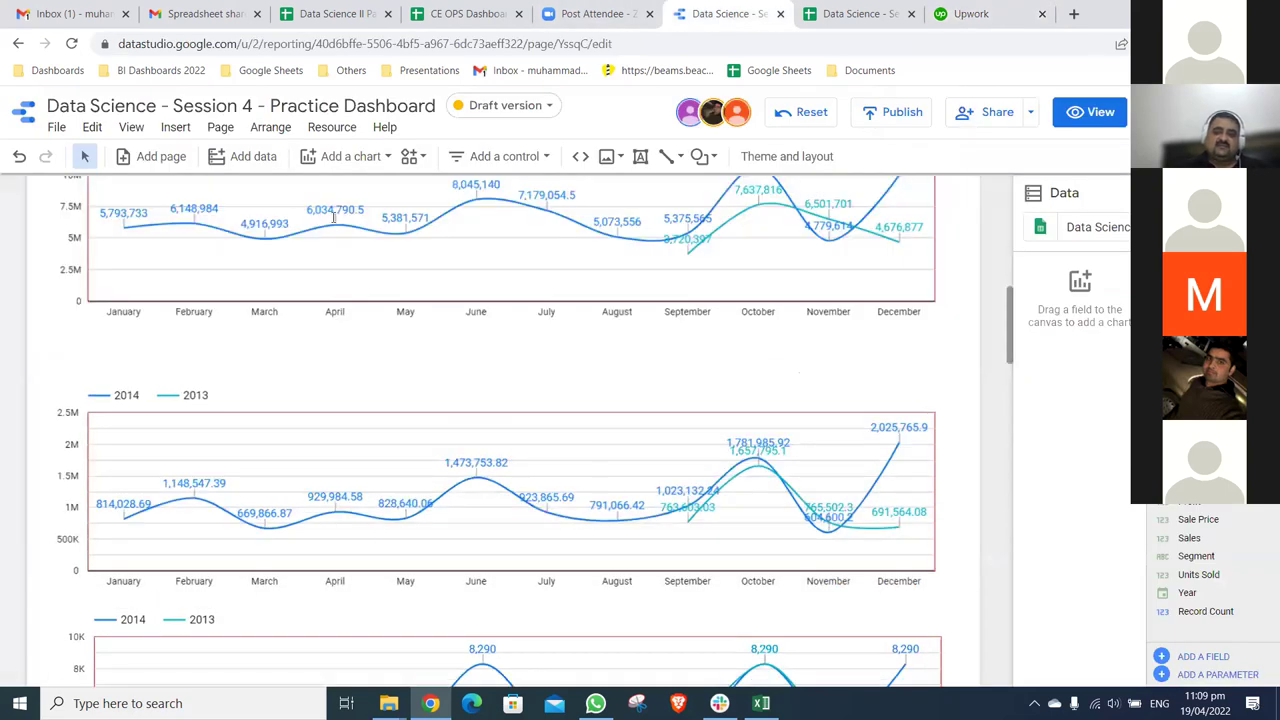
{"action": "scroll", "coordinate": [320, 215], "scroll_direction": "up", "scroll_amount": 10}
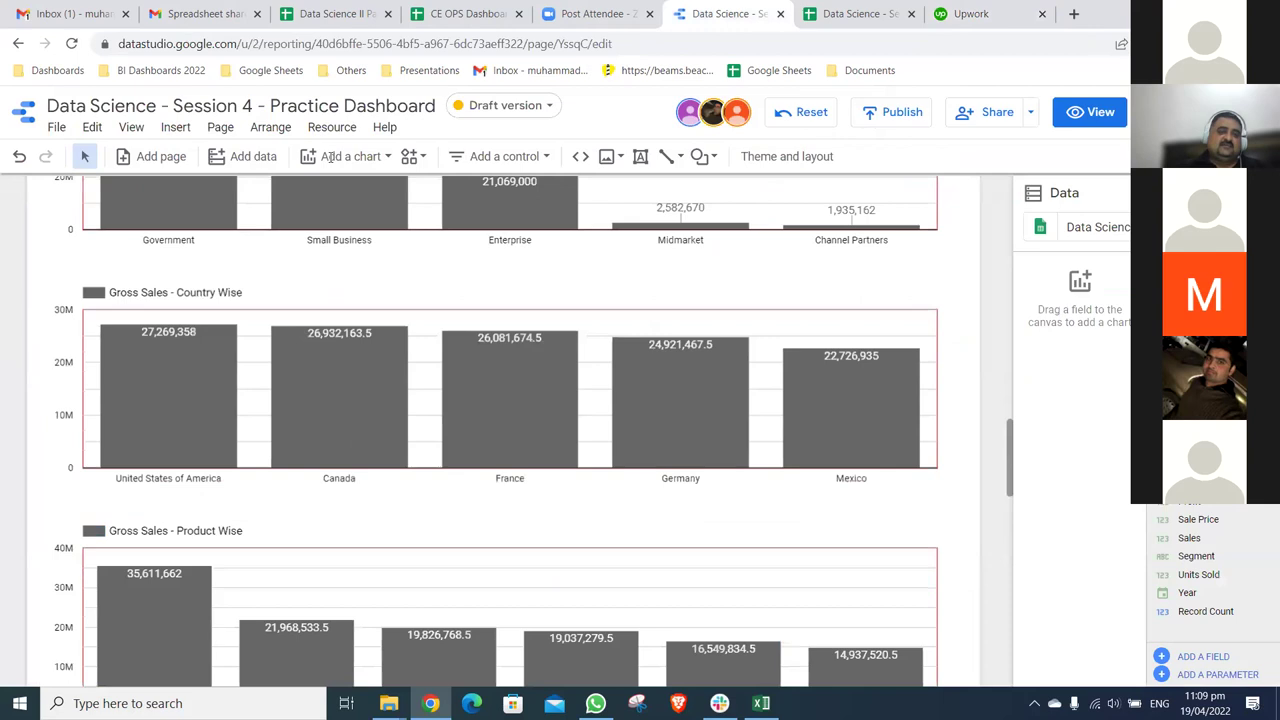
{"action": "key", "text": "ctrl+9"}
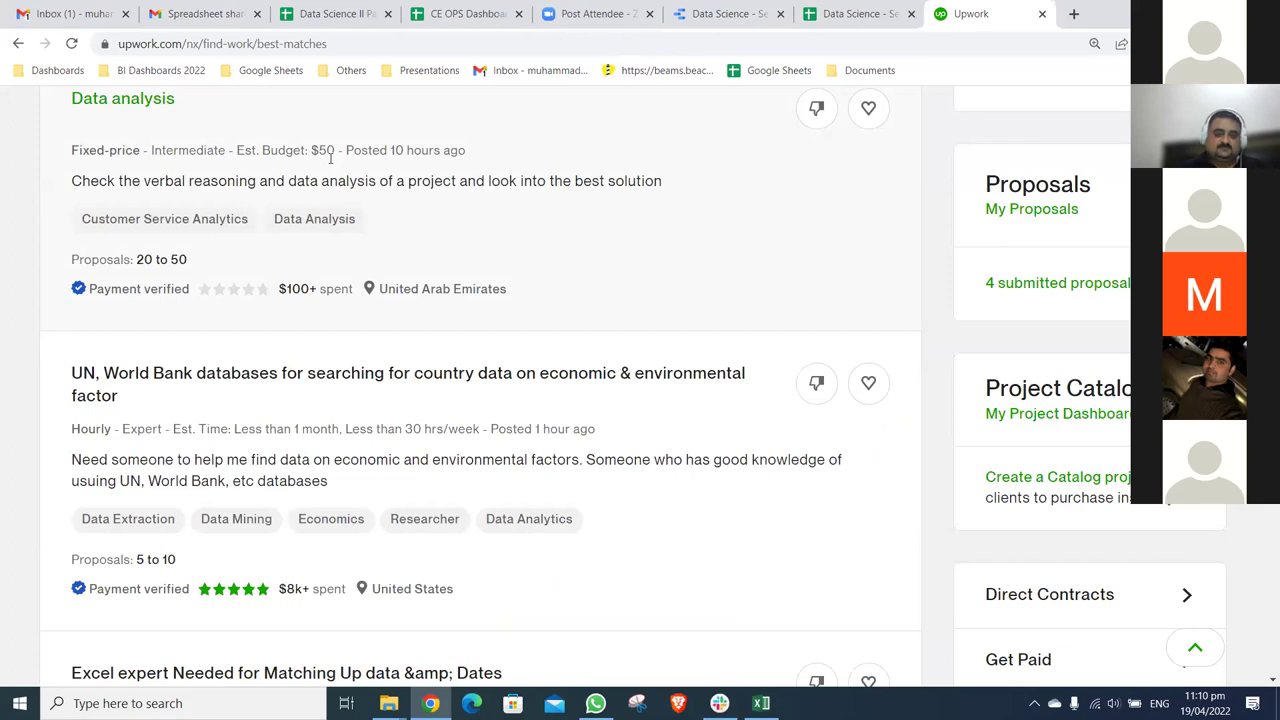
- Calculate 50 × 150 = 7,500 in Calculator
{"action": "scroll", "coordinate": [569, 236], "scroll_direction": "up", "scroll_amount": 1}
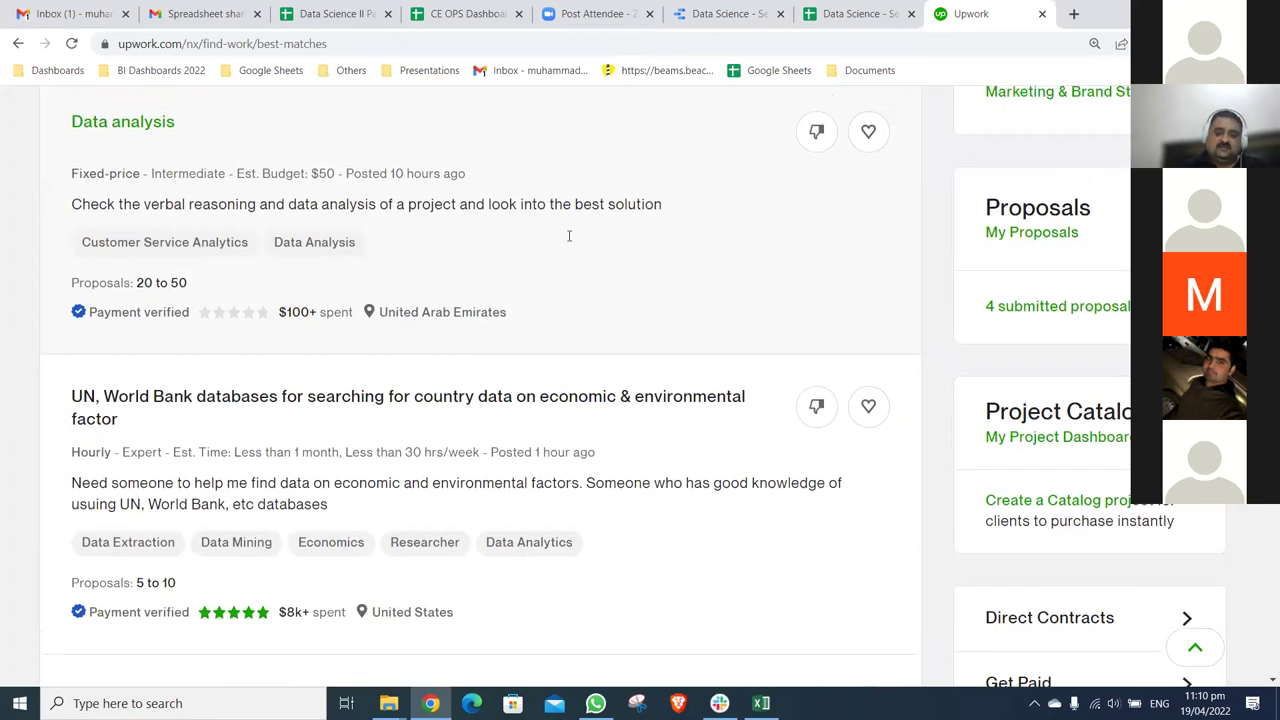
{"action": "key", "text": "XF86Calculator"}
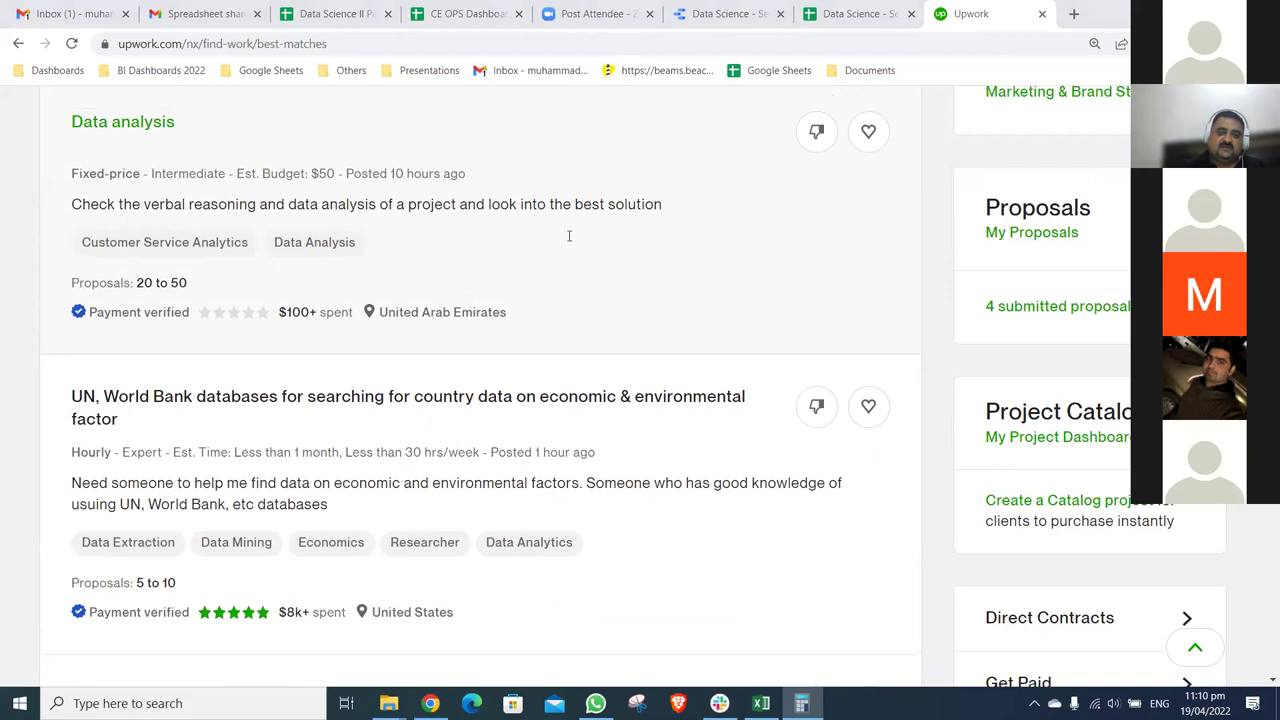
{"action": "type", "text": "50"}
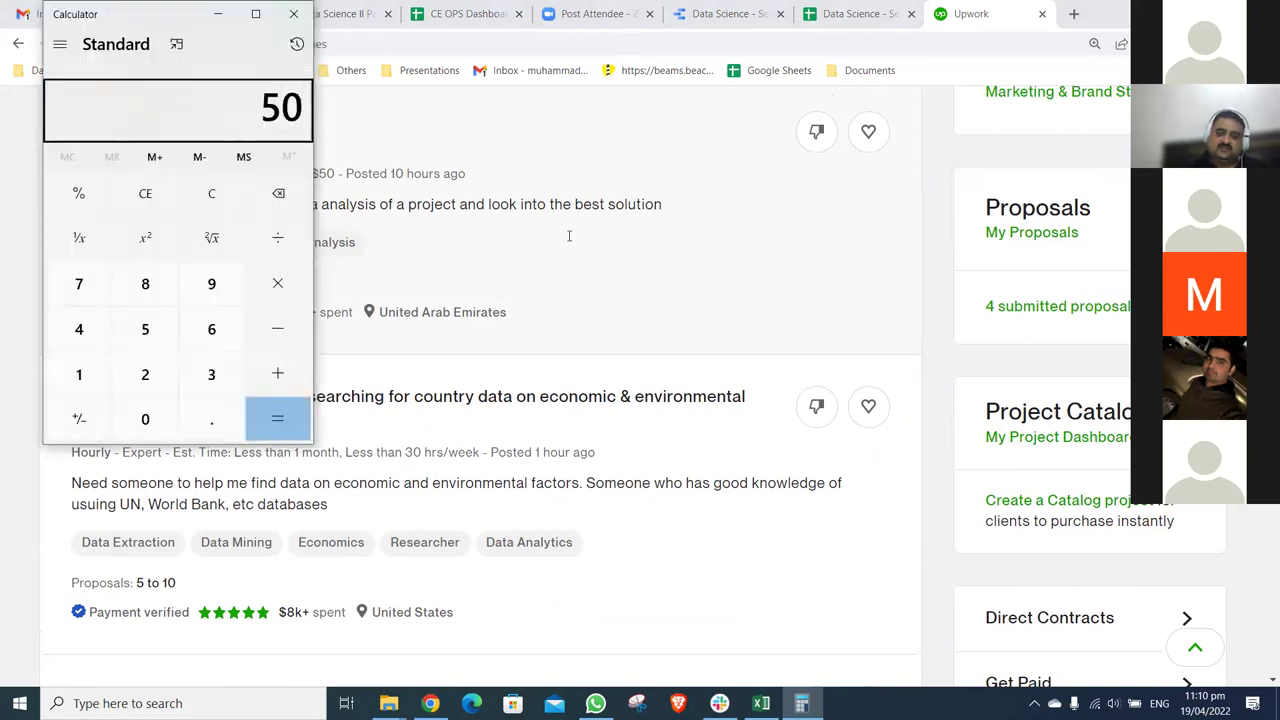
{"action": "key", "text": "asterisk"}
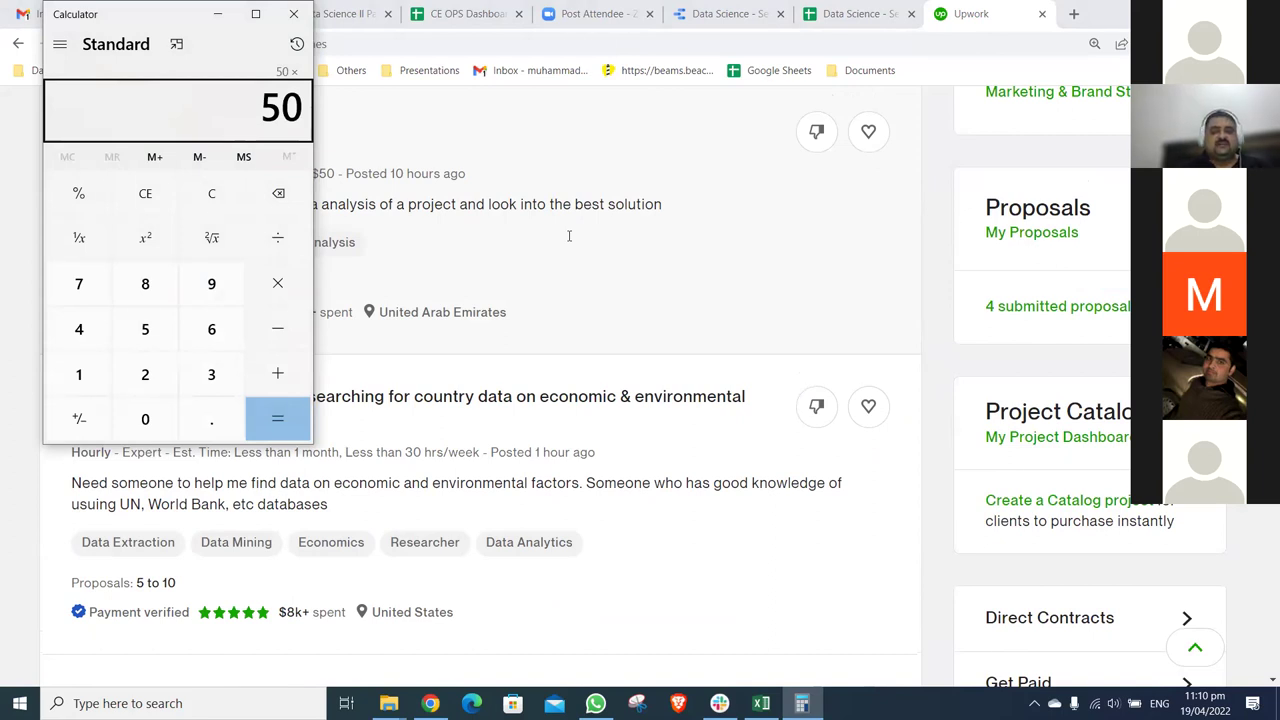
{"action": "type", "text": "150"}
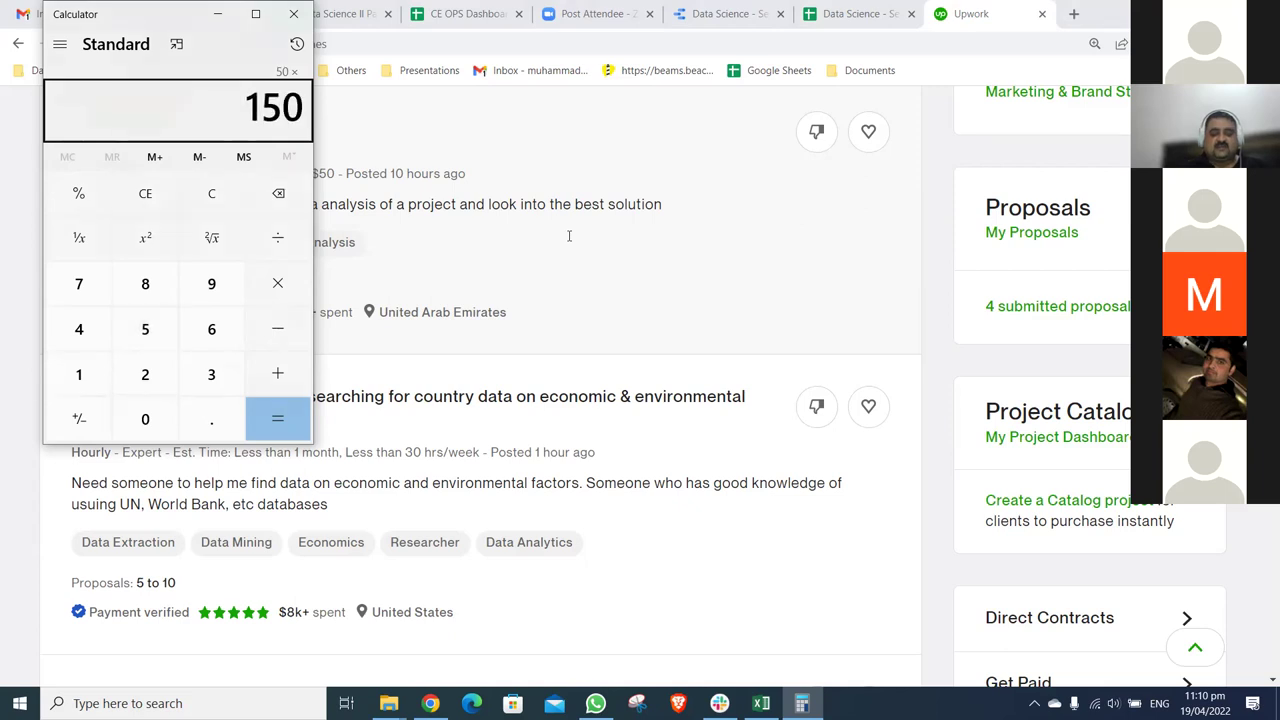
{"action": "key", "text": "Return"}
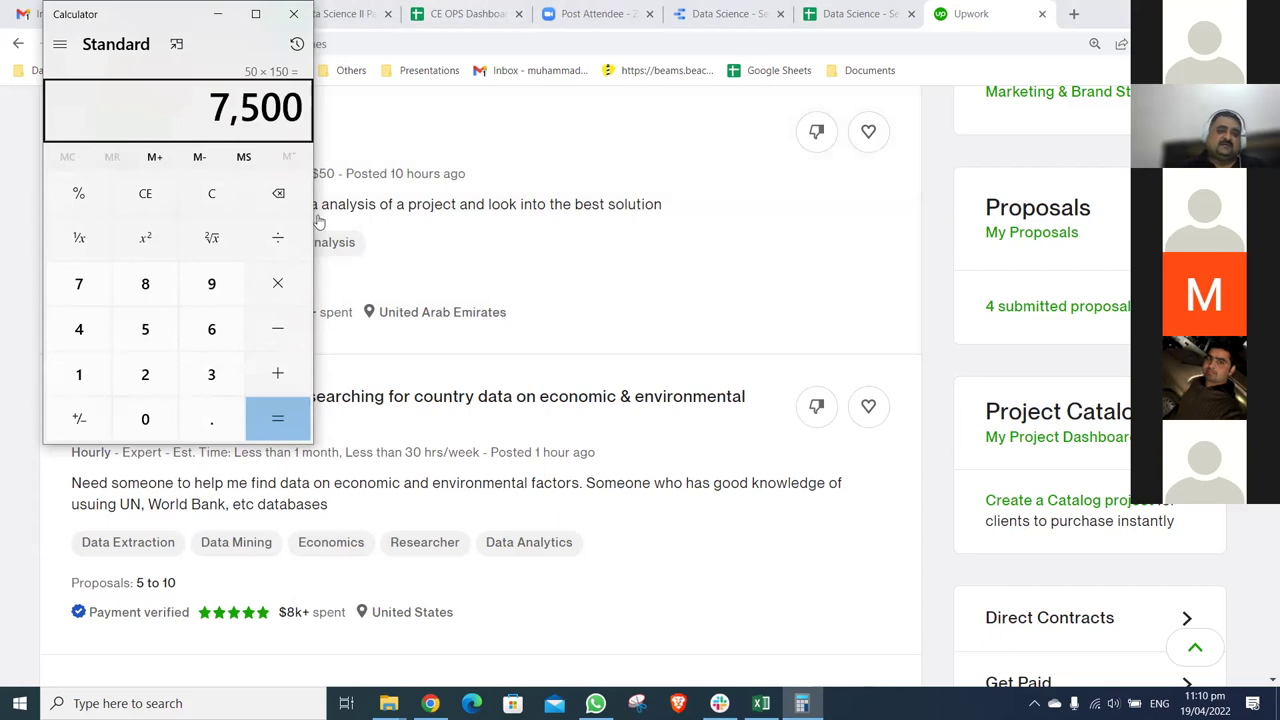
- Move the Calculator window to the upper right, then close it
{"action": "left_click_drag", "start_coordinate": [136, 17], "coordinate": [835, 199]}
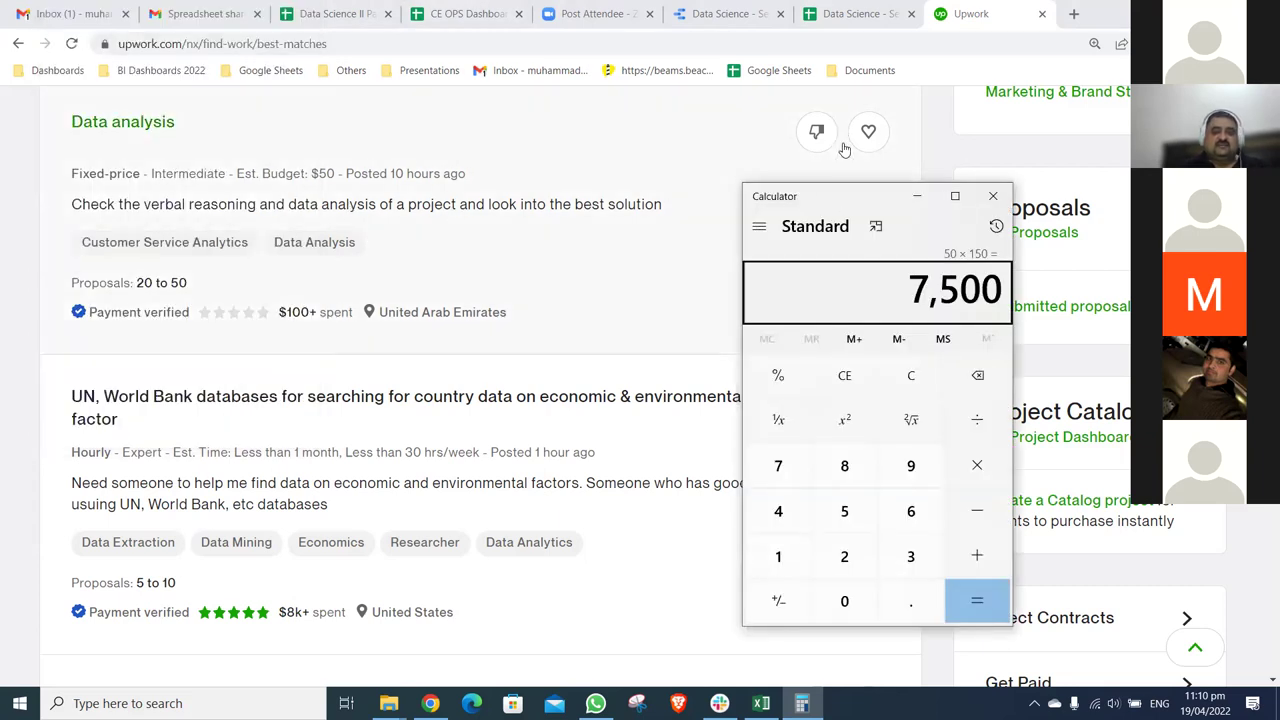
{"action": "left_click_drag", "start_coordinate": [841, 195], "coordinate": [909, 80]}
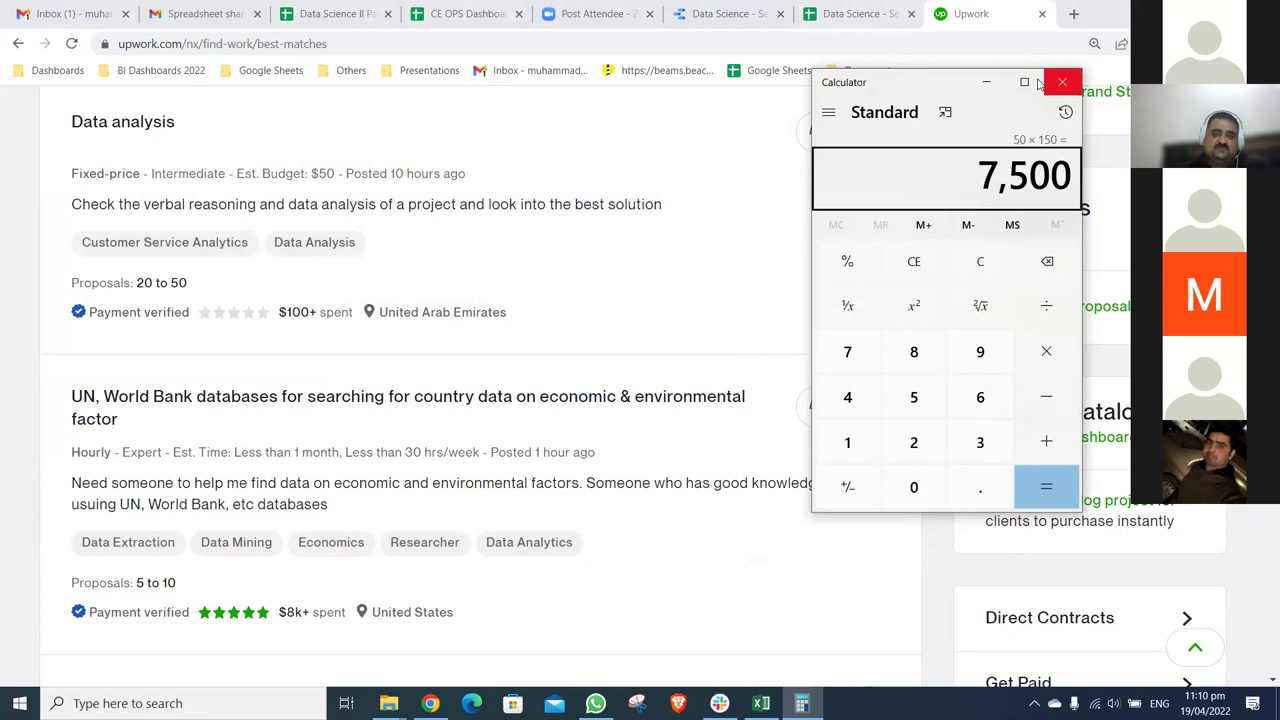
{"action": "left_click_drag", "start_coordinate": [1010, 82], "coordinate": [884, 81]}
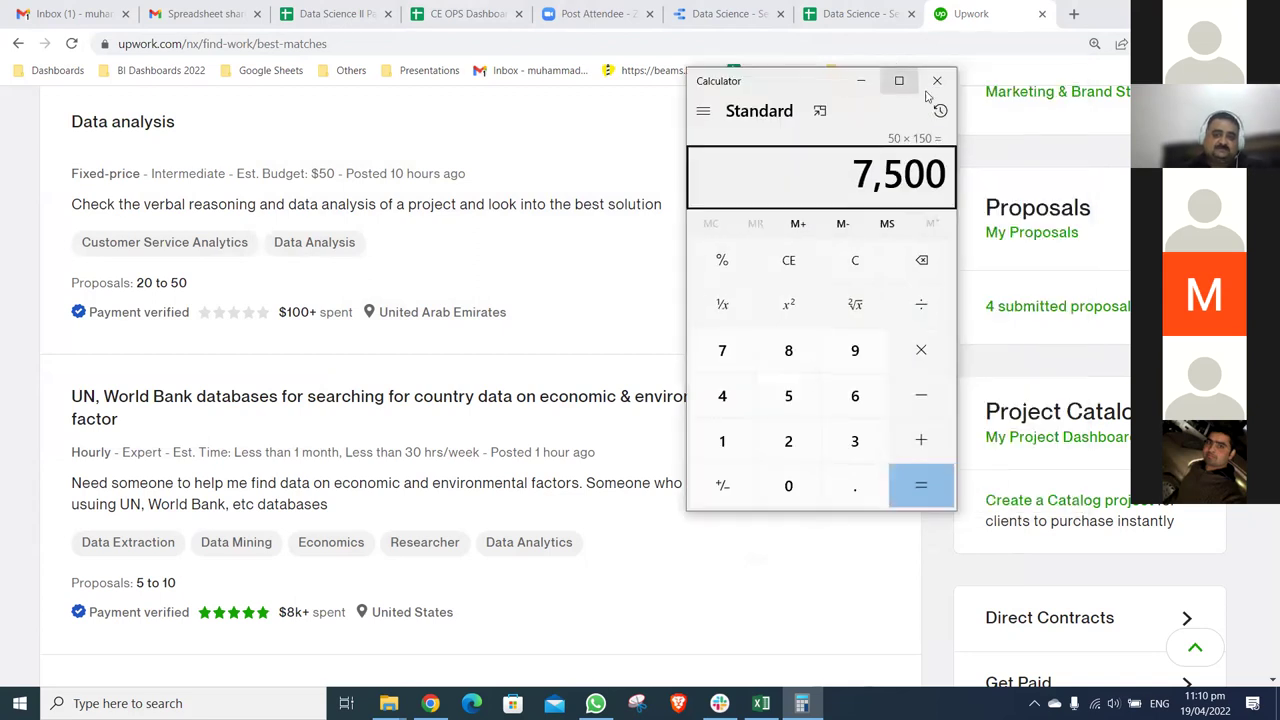
{"action": "key", "text": "alt+F4"}
{"action": "scroll", "coordinate": [613, 371], "scroll_direction": "down", "scroll_amount": 1}
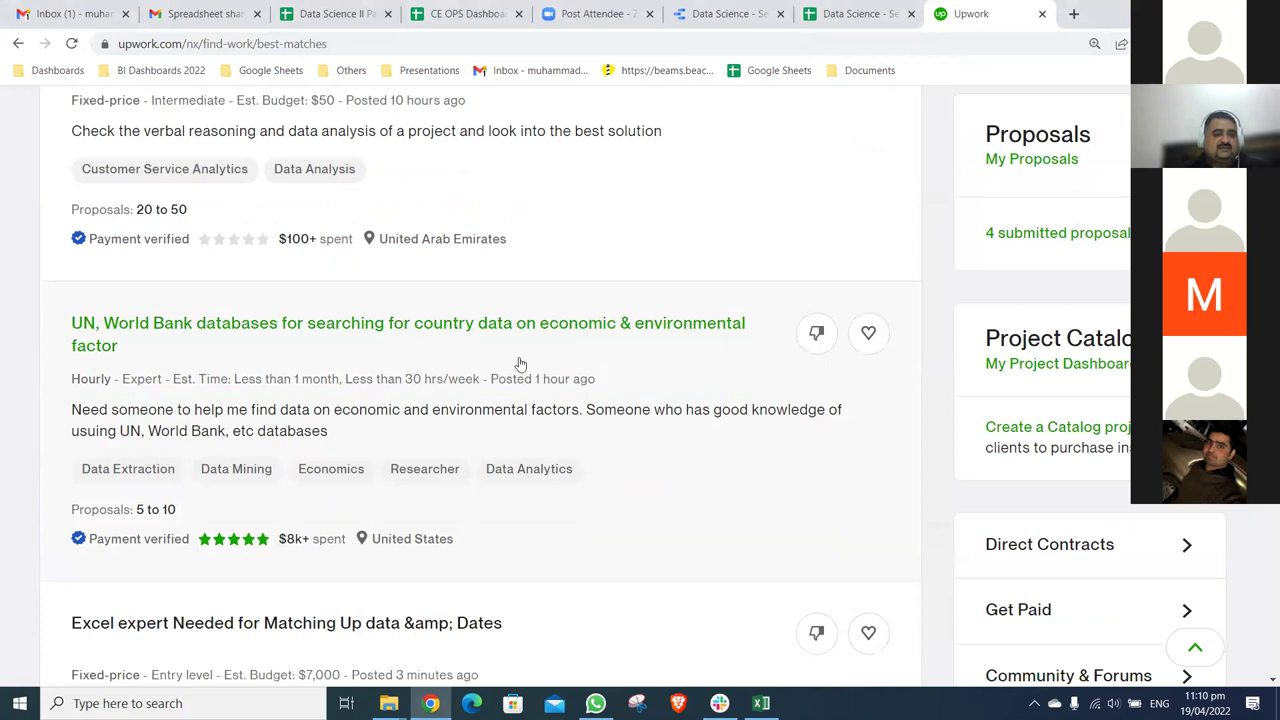
{"action": "scroll", "coordinate": [304, 262], "scroll_direction": "down", "scroll_amount": 1}
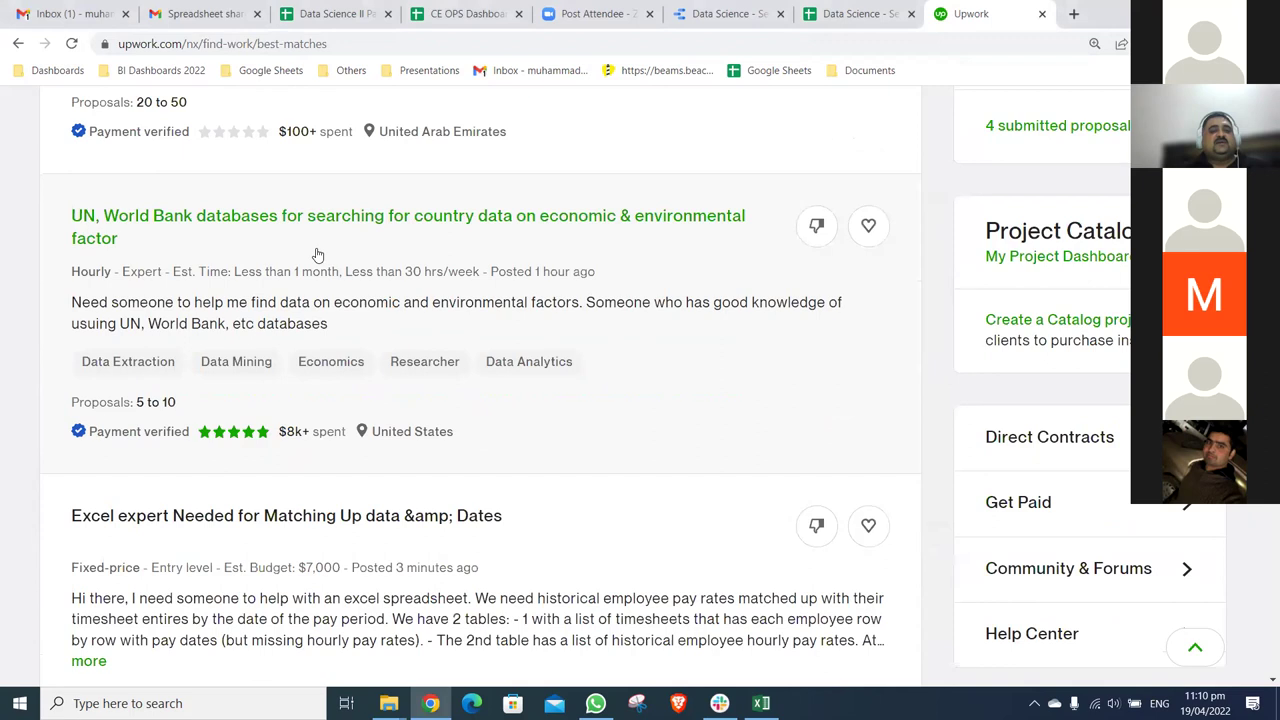
{"action": "scroll", "coordinate": [317, 255], "scroll_direction": "down", "scroll_amount": 1}
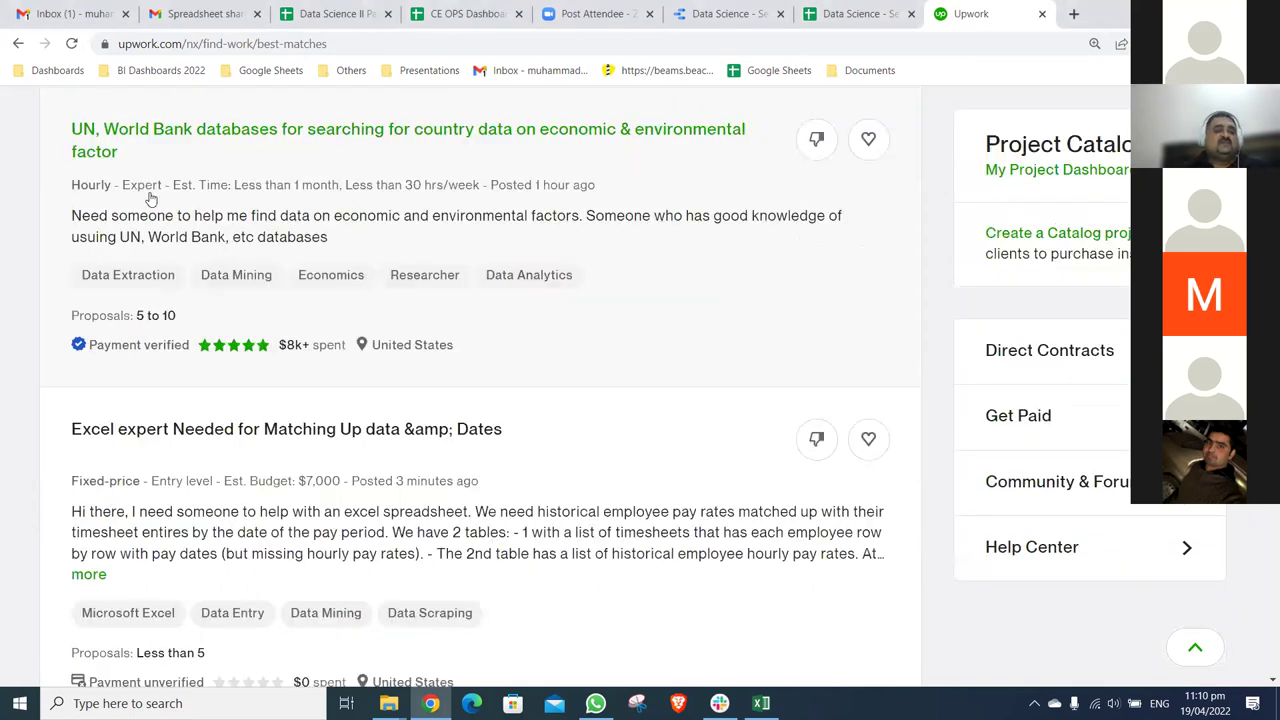
{"action": "scroll", "coordinate": [160, 200], "scroll_direction": "down", "scroll_amount": 3}
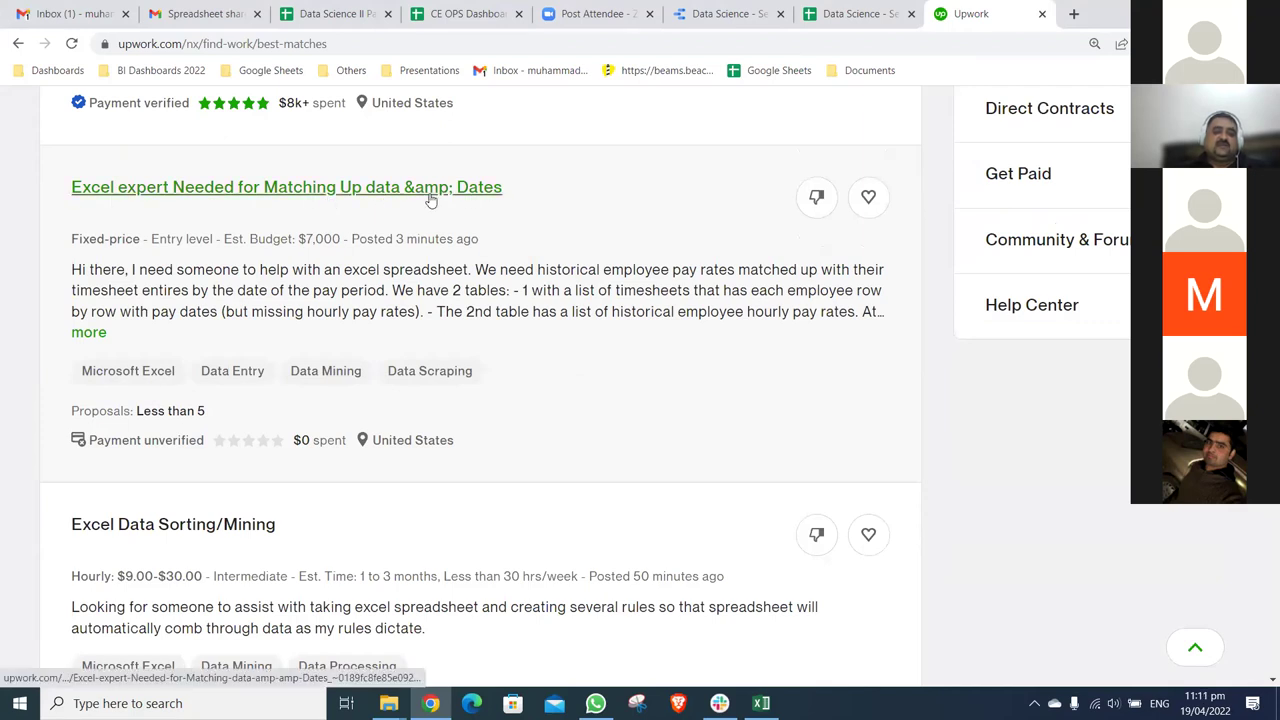
{"action": "left_click", "coordinate": [100, 333]}
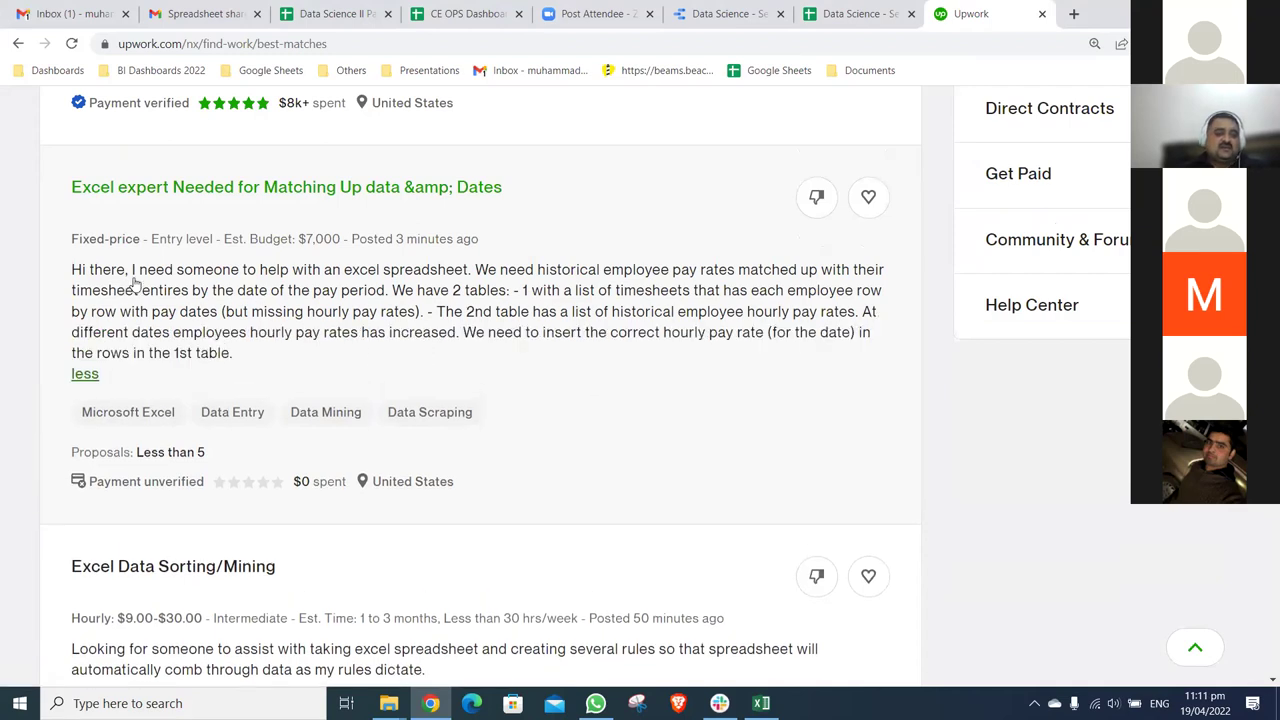
{"action": "left_click_drag", "start_coordinate": [67, 274], "coordinate": [112, 272]}
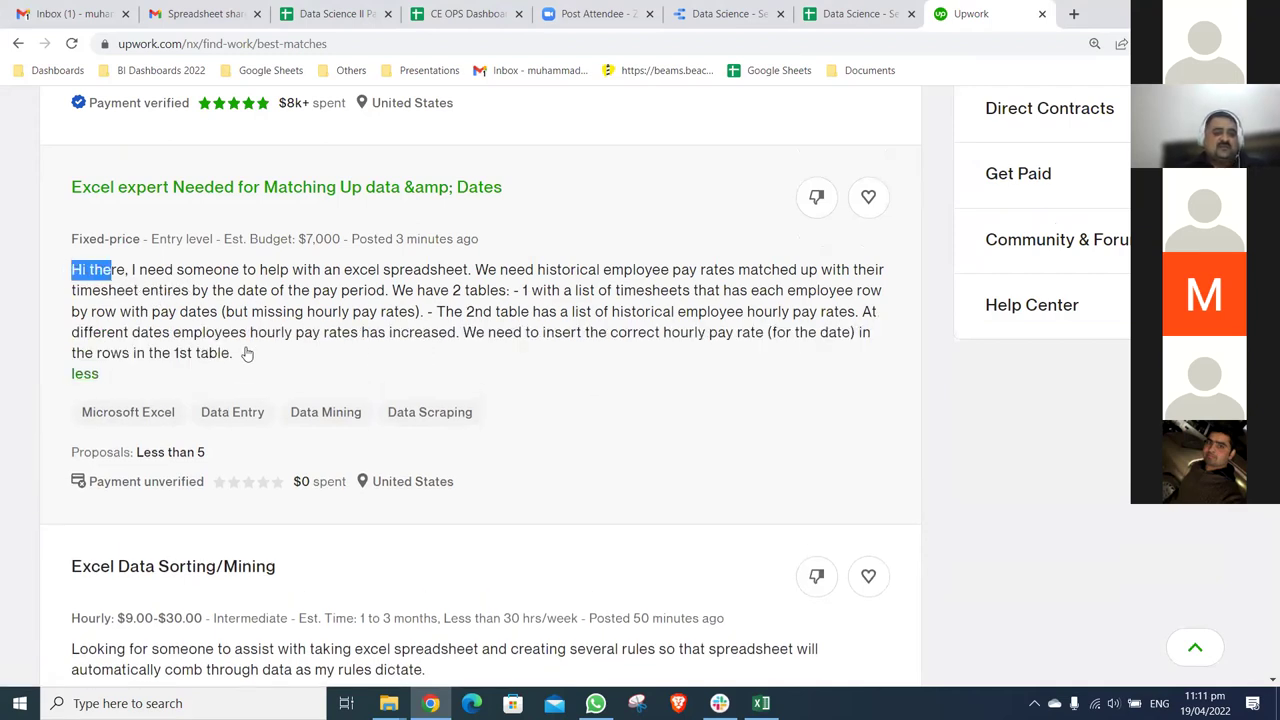
{"action": "triple_click", "coordinate": [56, 263]}
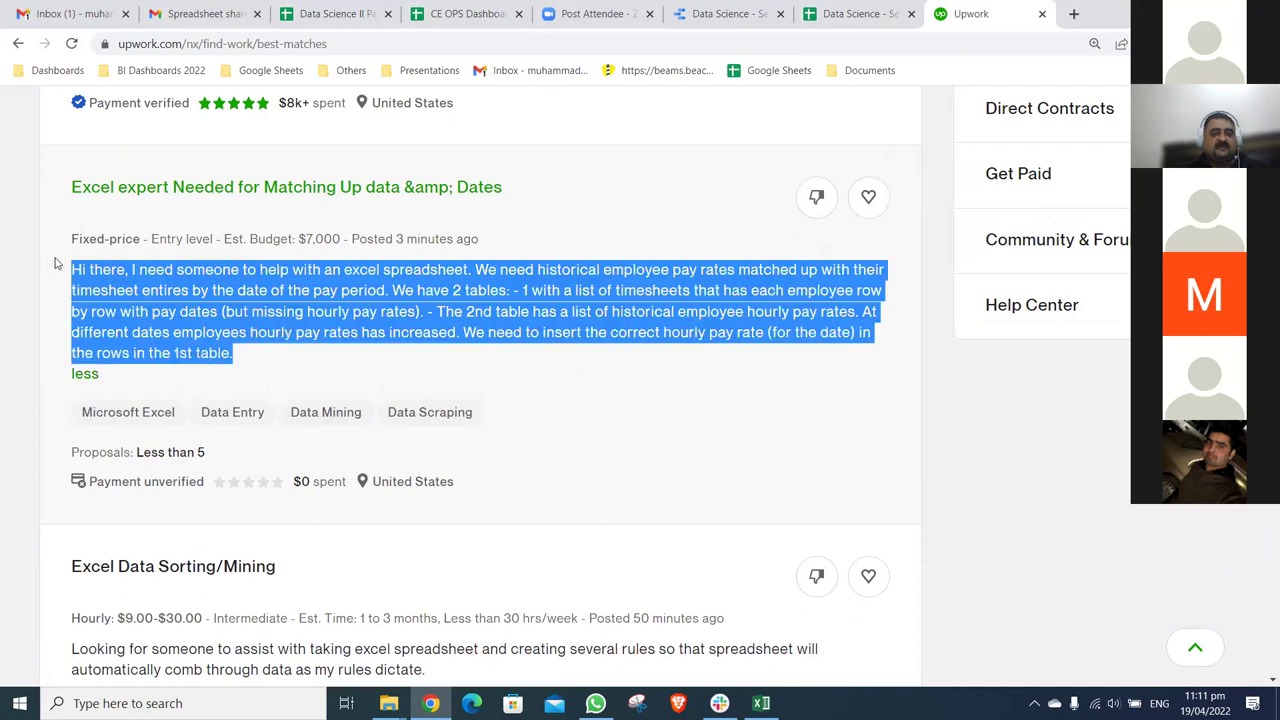
{"action": "left_click", "coordinate": [439, 236]}
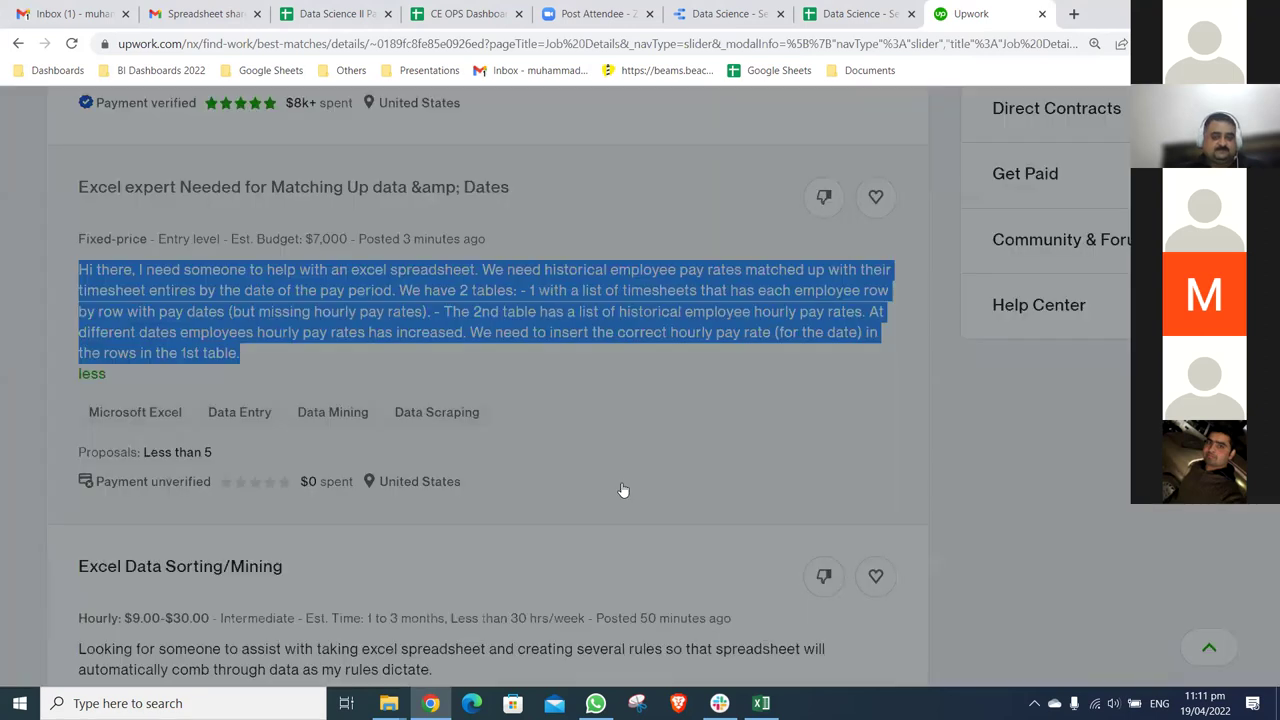
{"action": "left_click", "coordinate": [622, 490]}
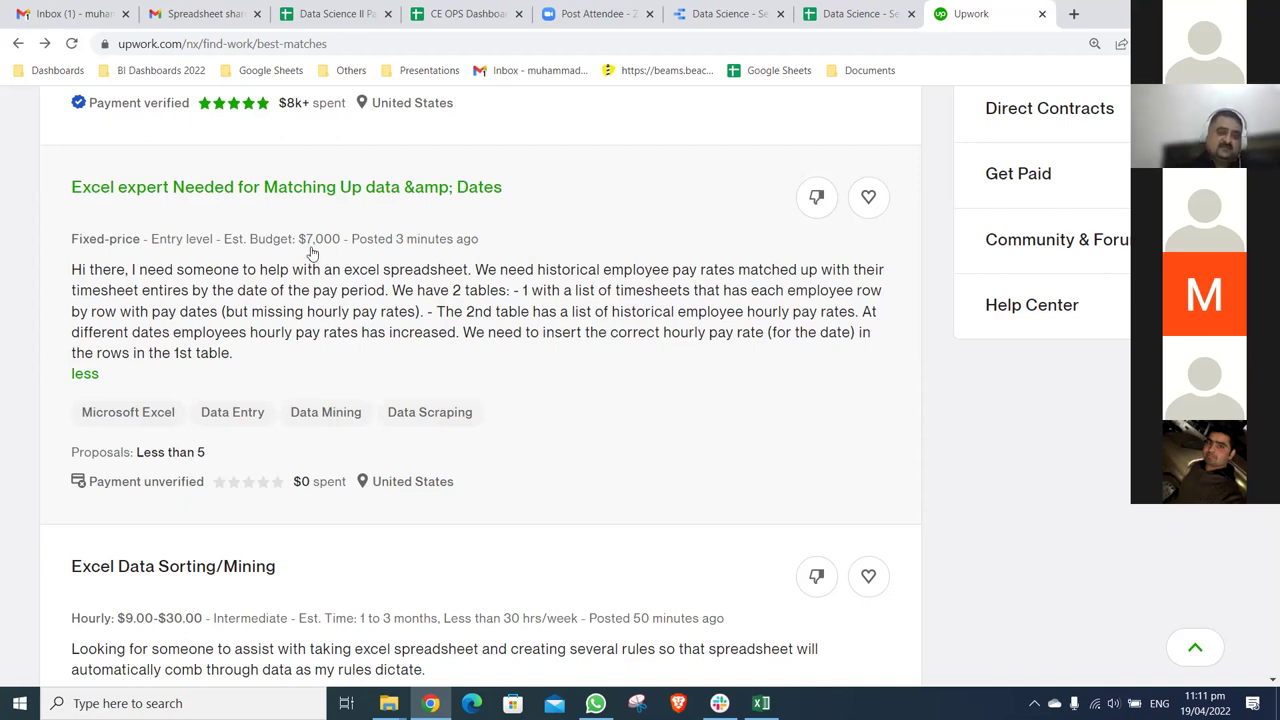
- Work out 70% of the $7,000 budget in Calculator: 7000 × 0.7 = 4,900
{"action": "key", "text": "XF86Calculator"}
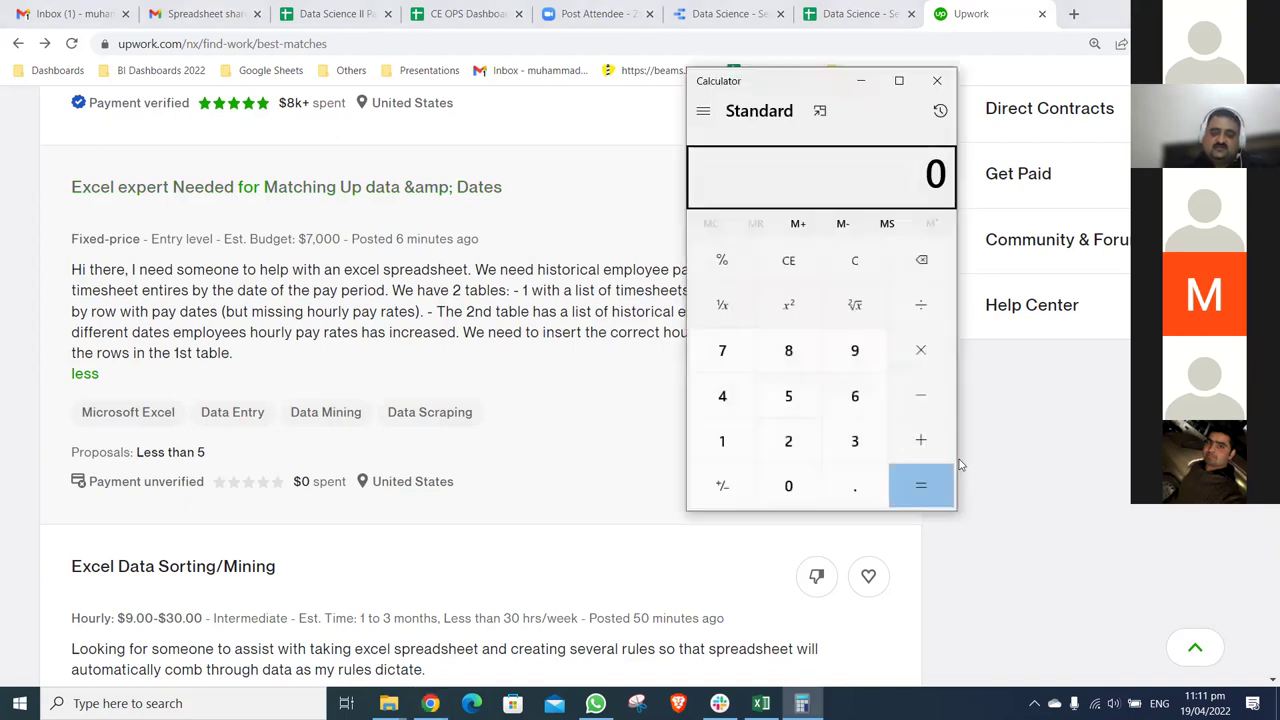
{"action": "type", "text": "7000"}
{"action": "key", "text": "KP_Multiply"}
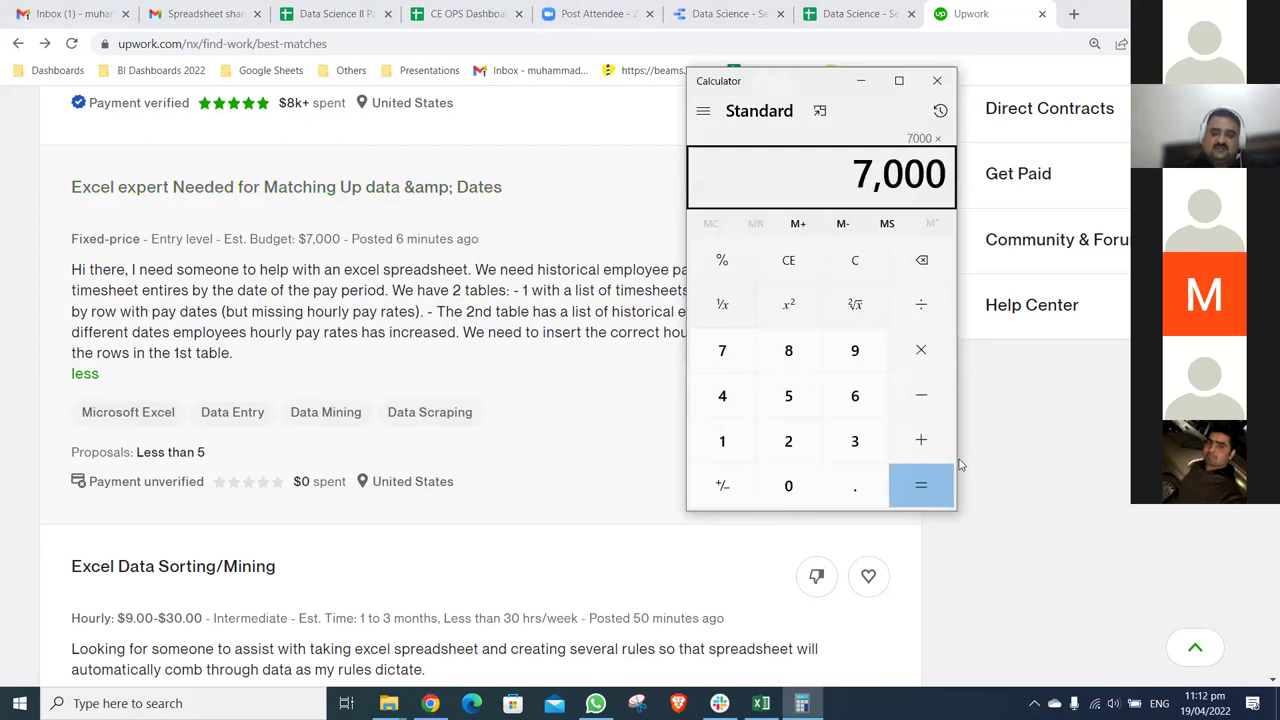
{"action": "type", "text": "0.7"}
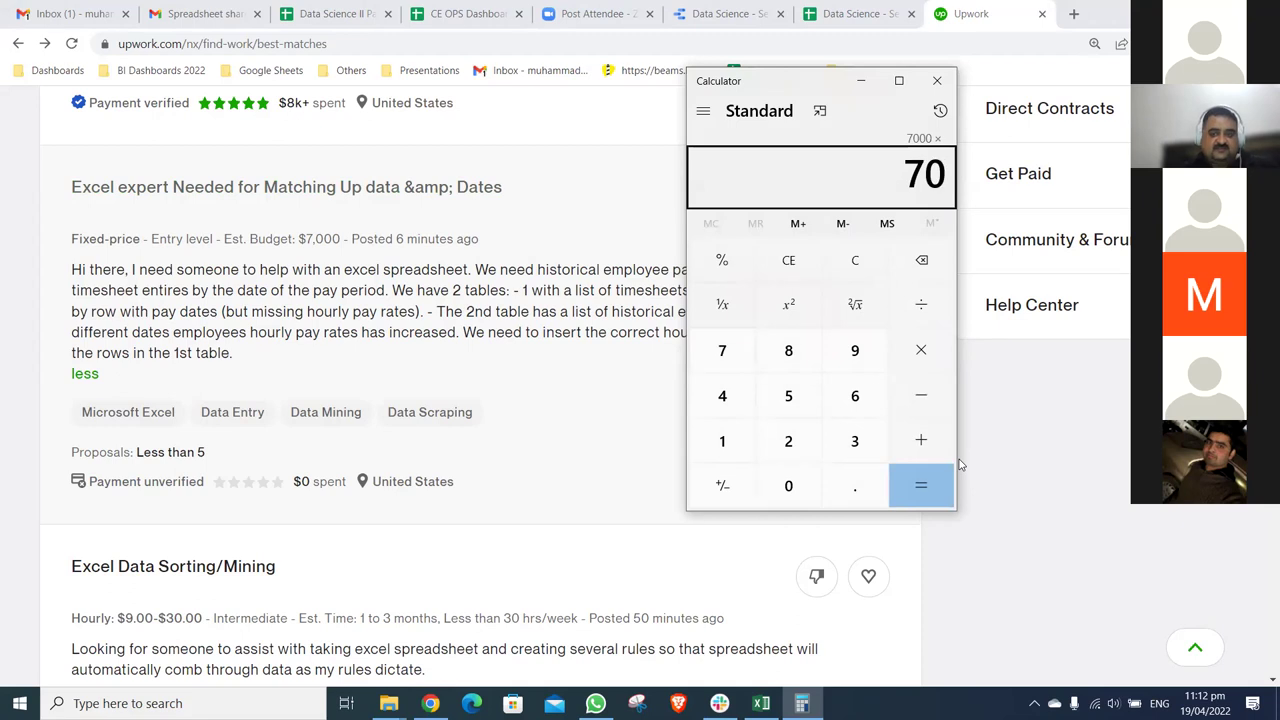
{"action": "key", "text": "Return"}
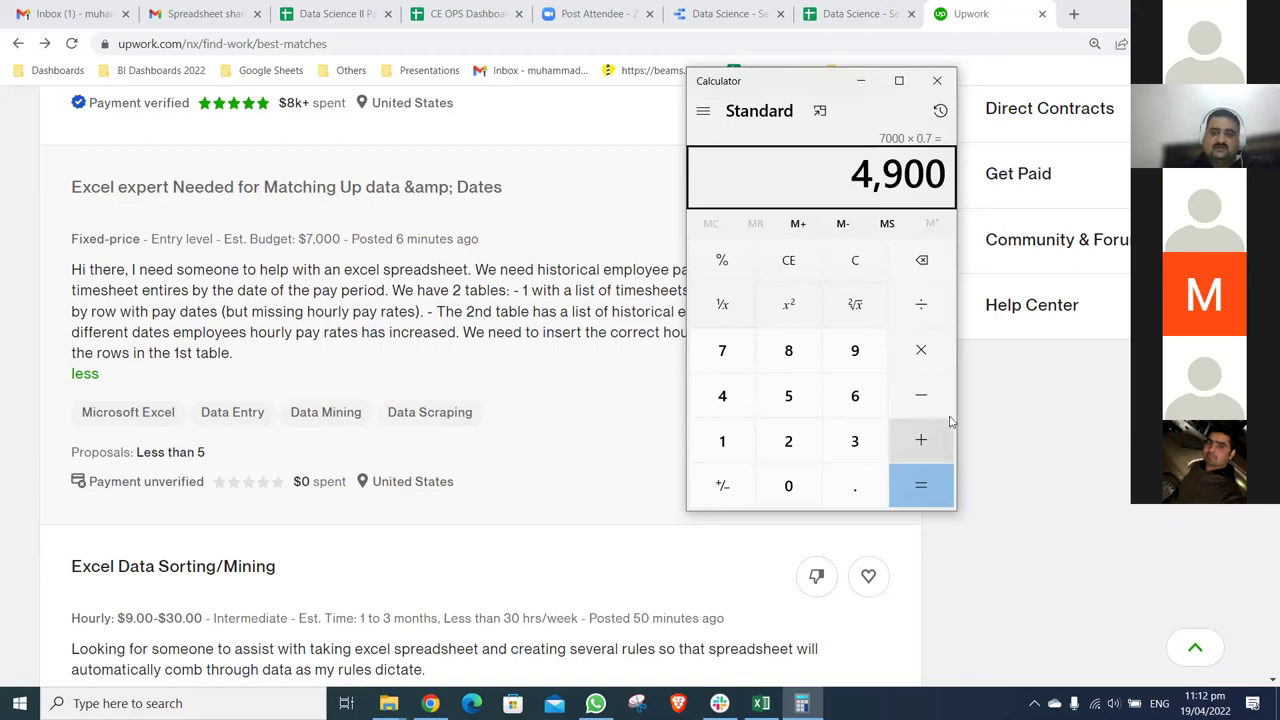
- Calculate 5000 × 150 = 750,000, then close the calculator
{"action": "type", "text": "5"}
{"action": "key", "text": "Delete"}
{"action": "type", "text": "5000*1"}
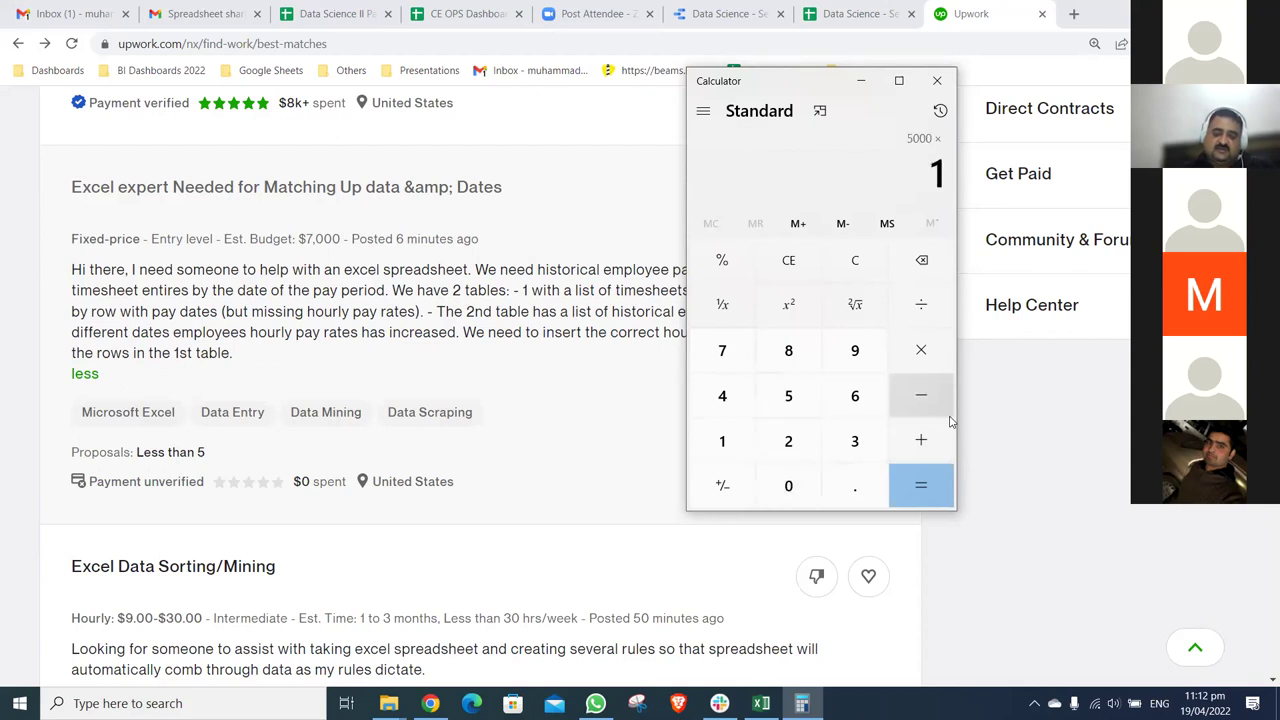
{"action": "type", "text": "50"}
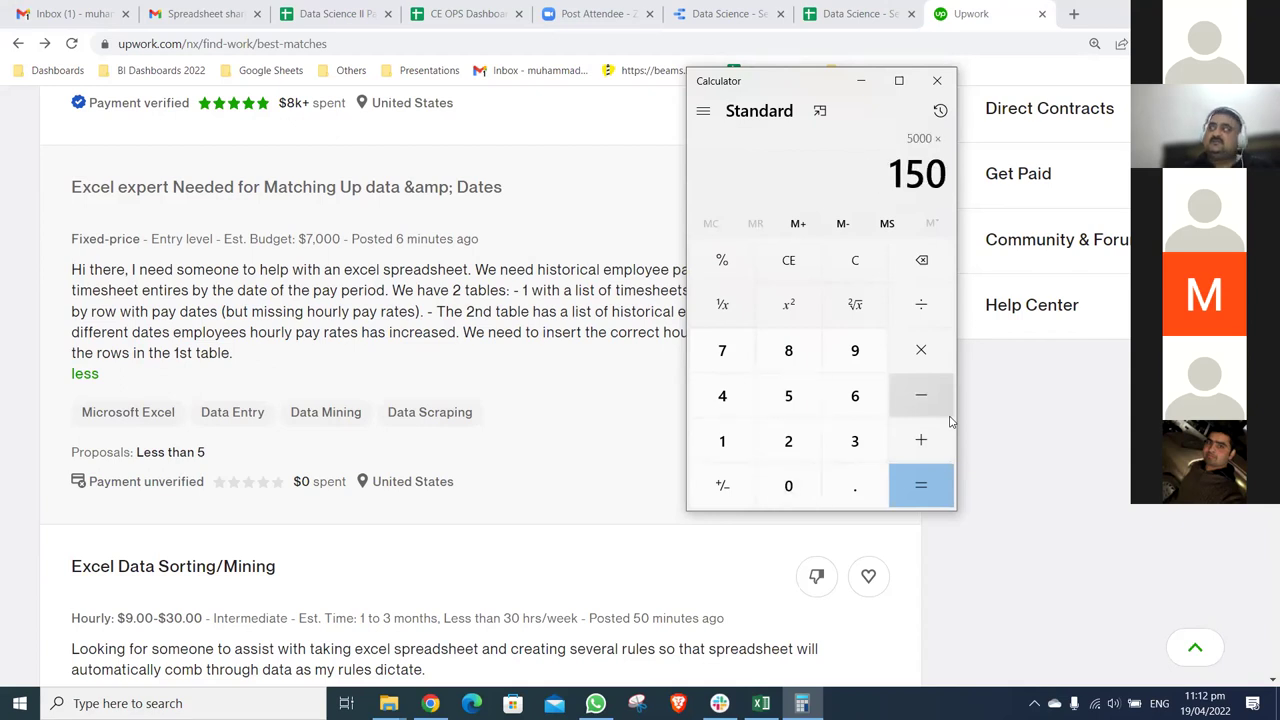
{"action": "key", "text": "Return"}
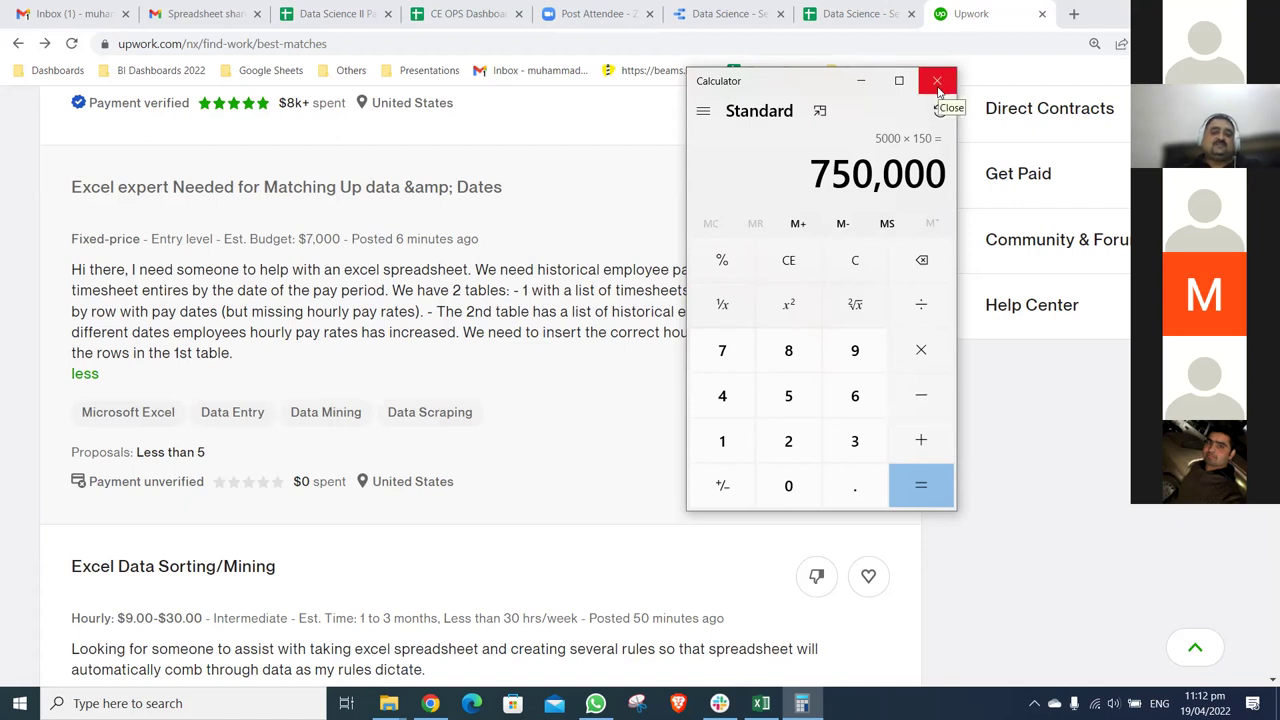
{"action": "left_click", "coordinate": [938, 82]}
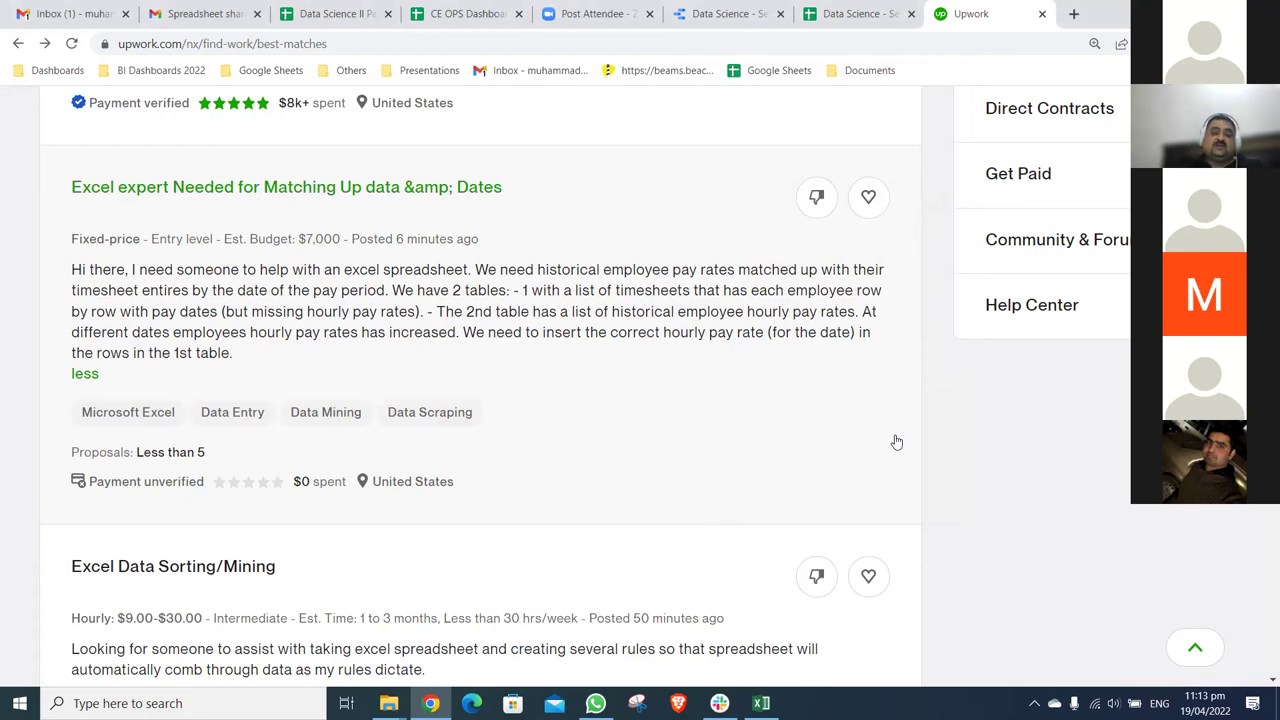
{"action": "scroll", "coordinate": [896, 442], "scroll_direction": "down", "scroll_amount": 3}
{"action": "scroll", "coordinate": [895, 441], "scroll_direction": "down", "scroll_amount": 2}
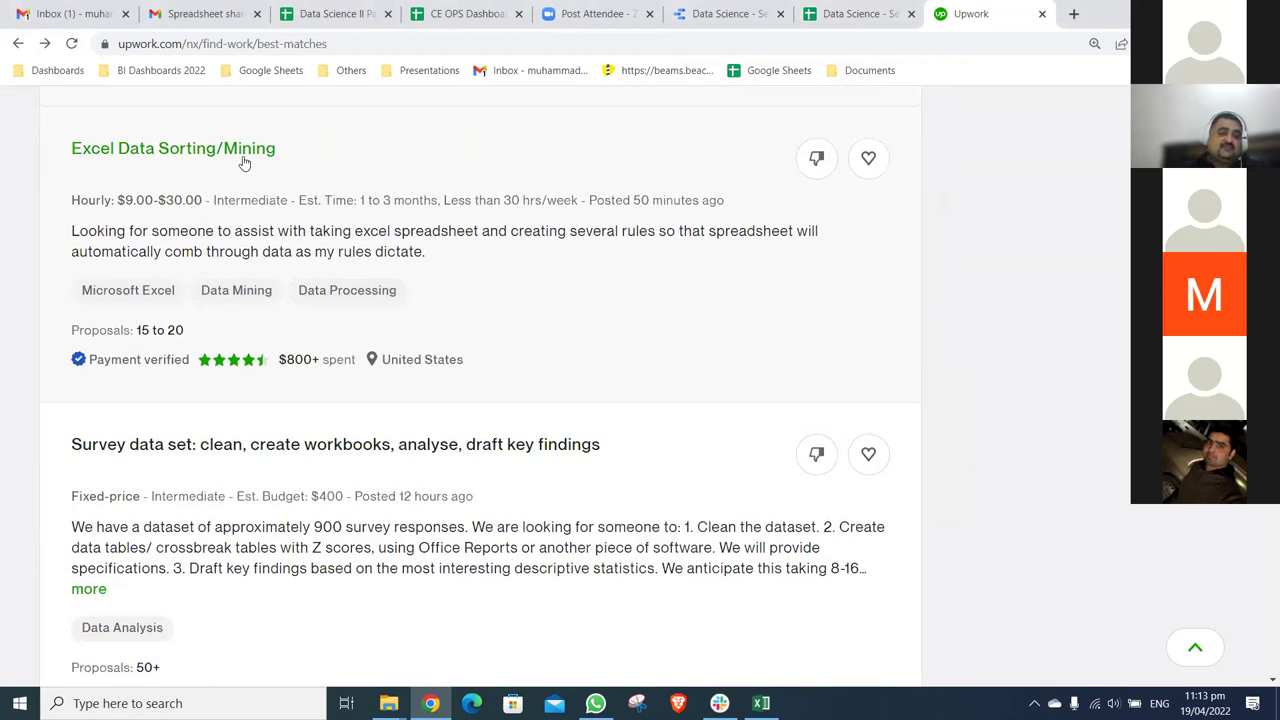
{"action": "scroll", "coordinate": [391, 214], "scroll_direction": "down", "scroll_amount": 3}
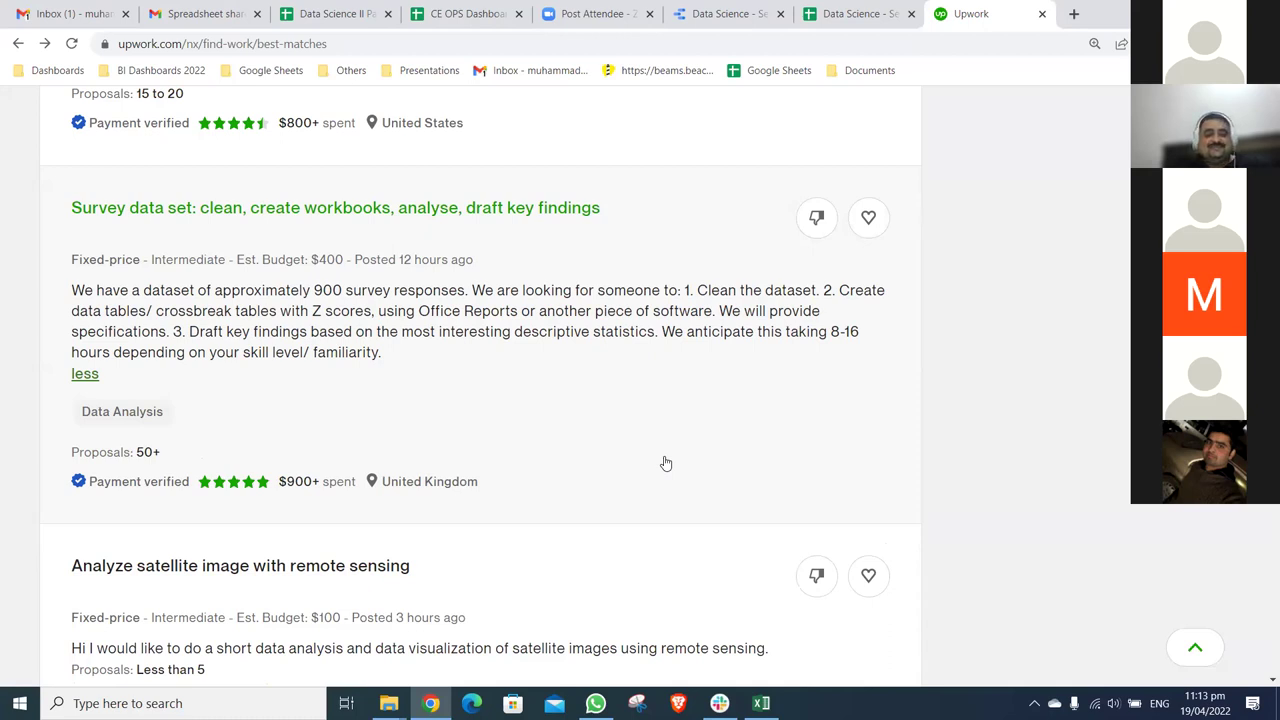
{"action": "scroll", "coordinate": [666, 463], "scroll_direction": "down", "scroll_amount": 1}
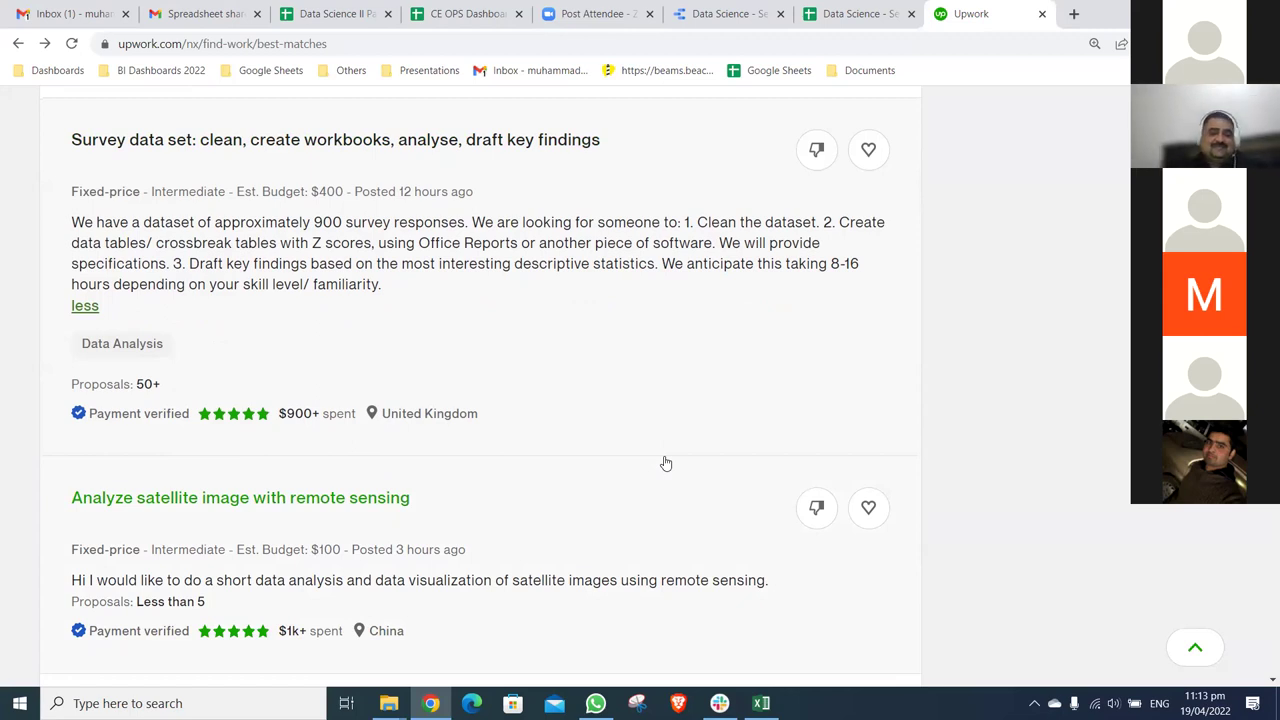
{"action": "scroll", "coordinate": [666, 463], "scroll_direction": "down", "scroll_amount": 3}
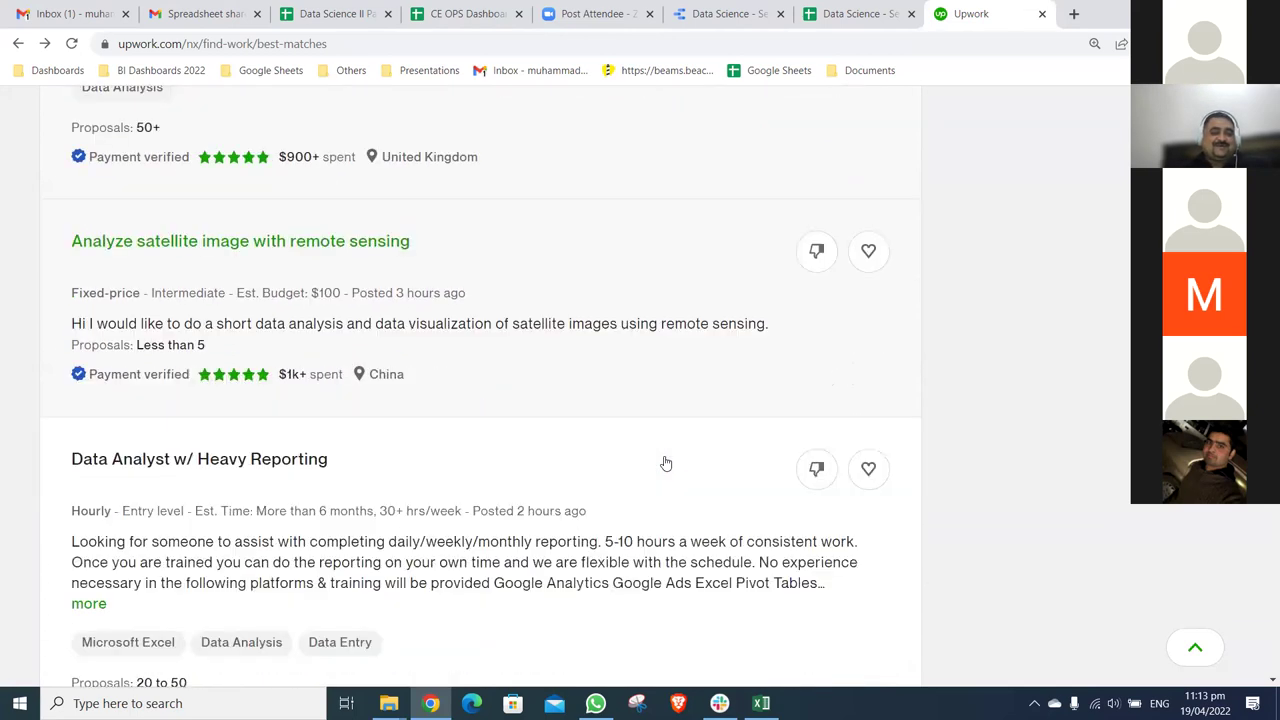
{"action": "scroll", "coordinate": [666, 463], "scroll_direction": "down", "scroll_amount": 1}
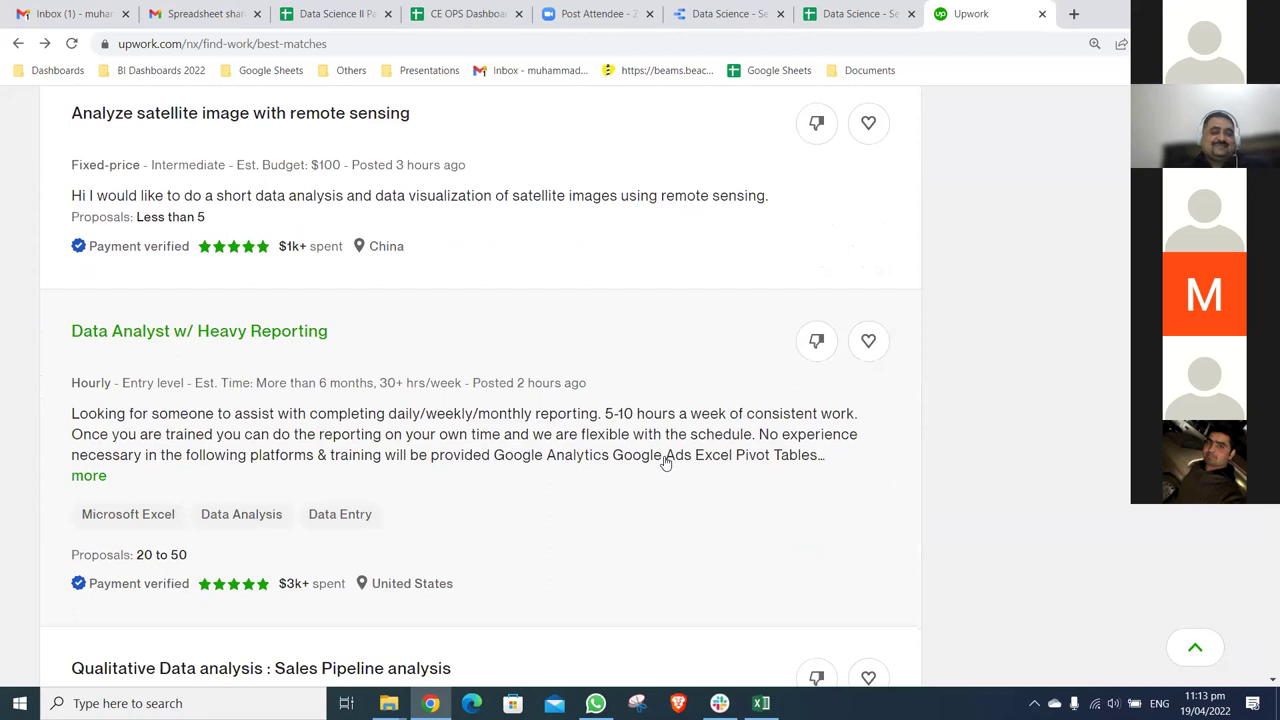
{"action": "scroll", "coordinate": [666, 463], "scroll_direction": "down", "scroll_amount": 3}
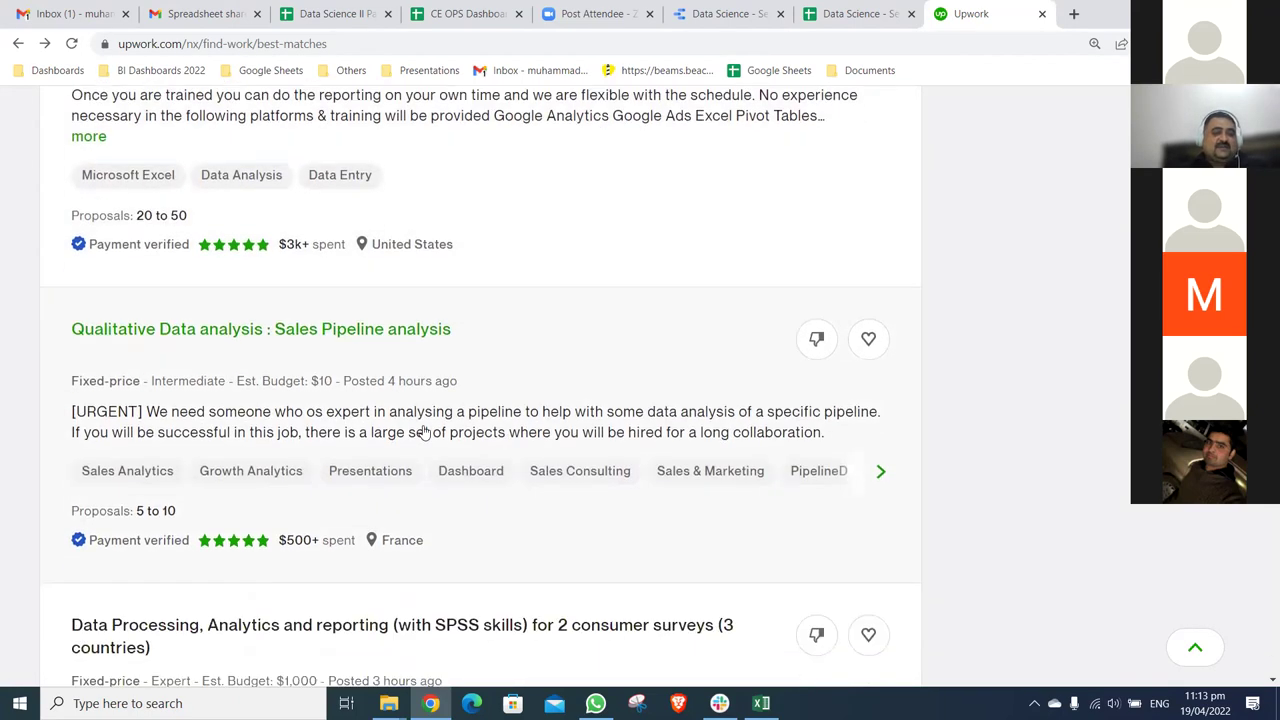
{"action": "scroll", "coordinate": [290, 313], "scroll_direction": "down", "scroll_amount": 1}
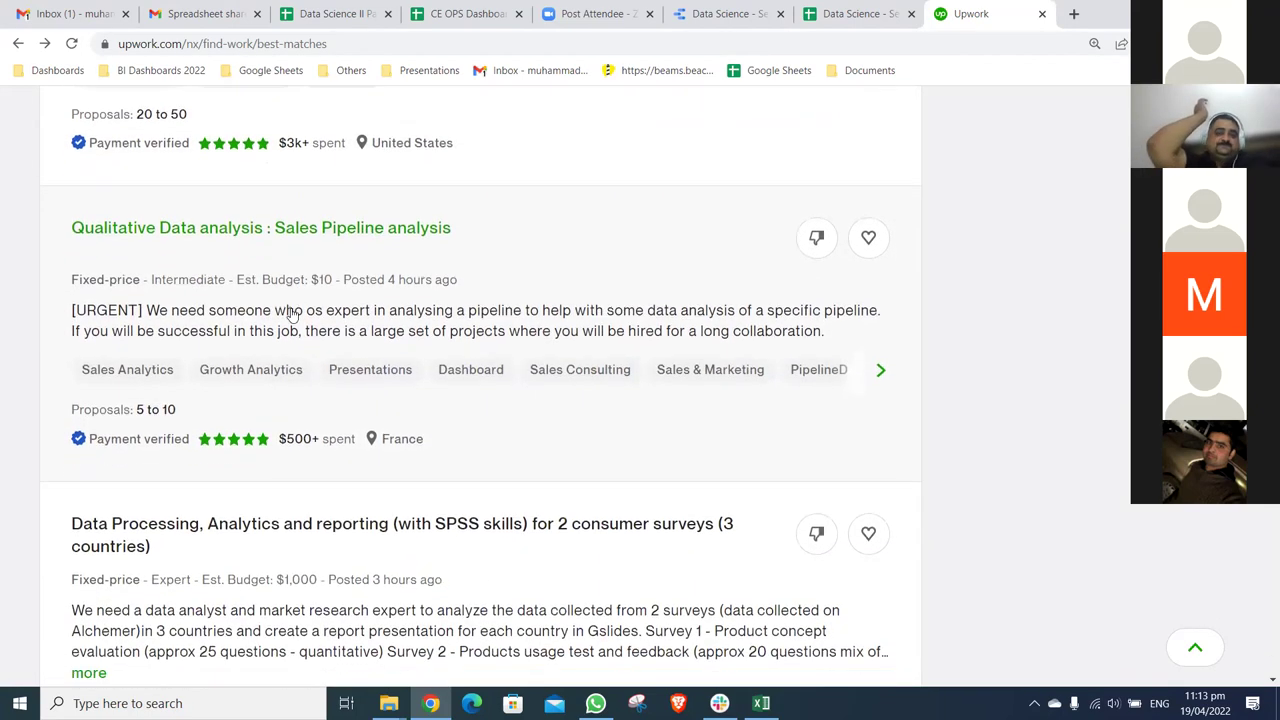
{"action": "scroll", "coordinate": [290, 313], "scroll_direction": "down", "scroll_amount": 3}
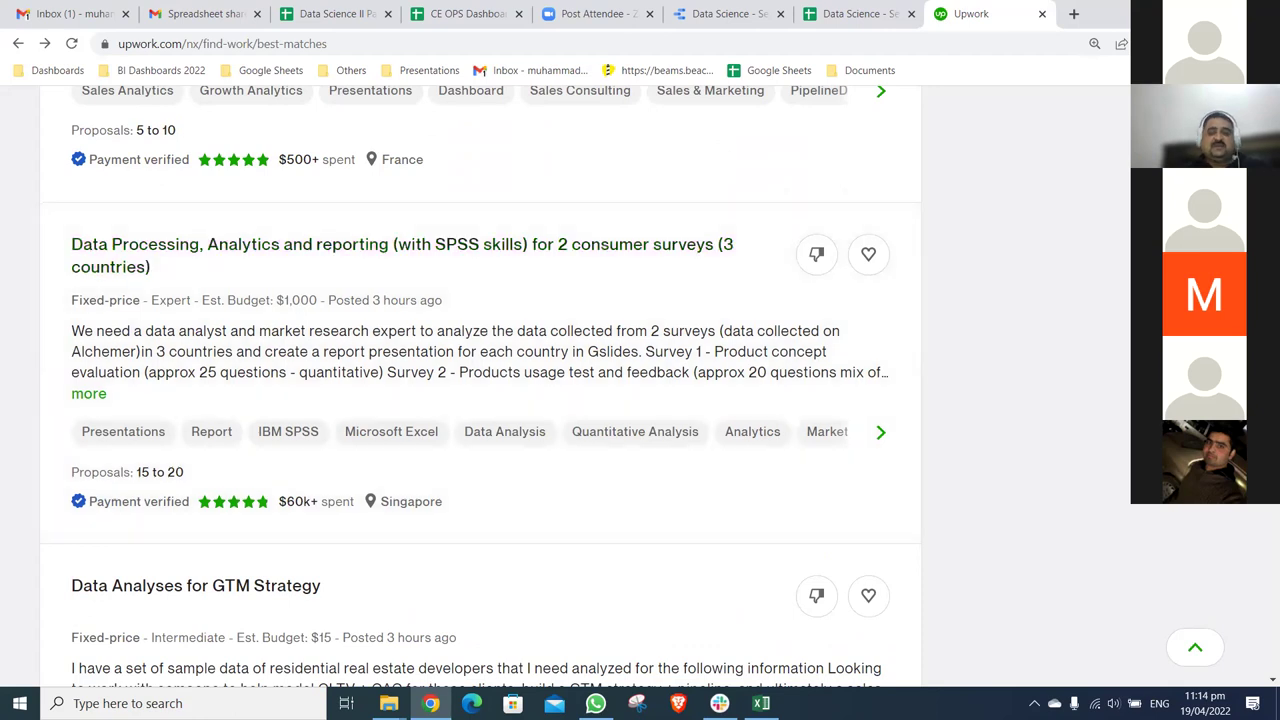
{"action": "scroll", "coordinate": [480, 386], "scroll_direction": "up", "scroll_amount": 1}
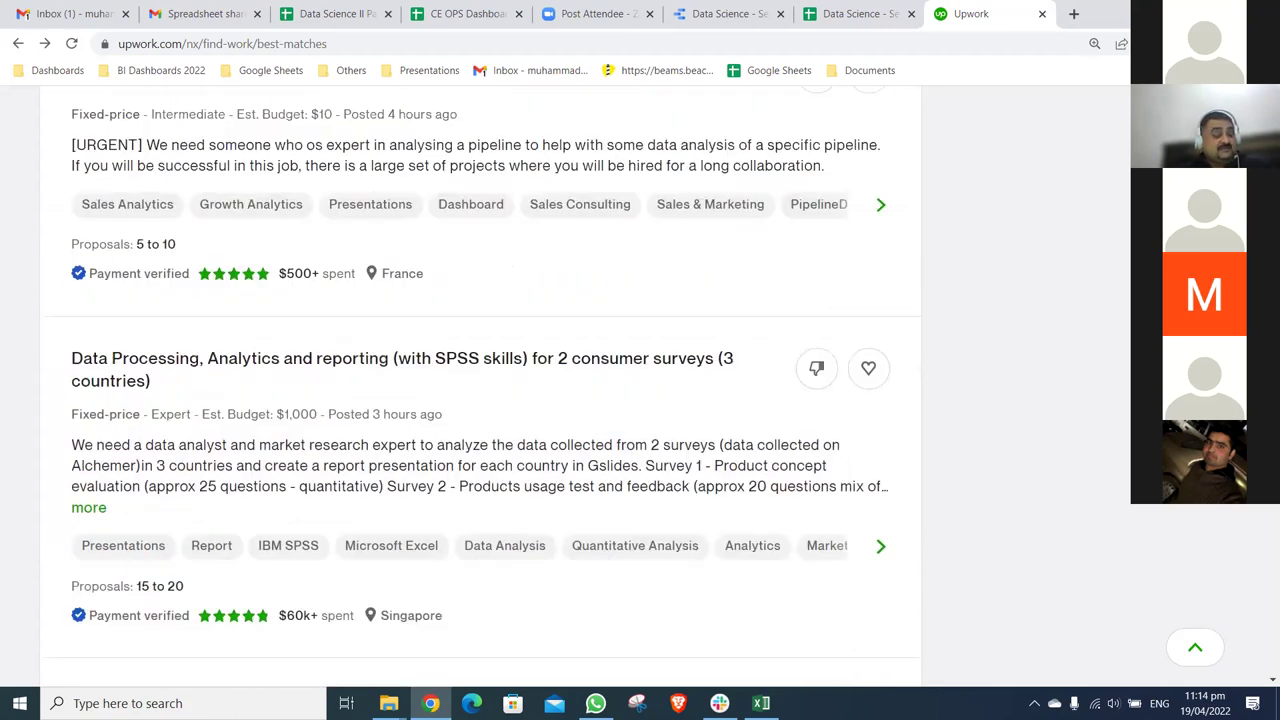
{"action": "scroll", "coordinate": [480, 386], "scroll_direction": "up", "scroll_amount": 6}
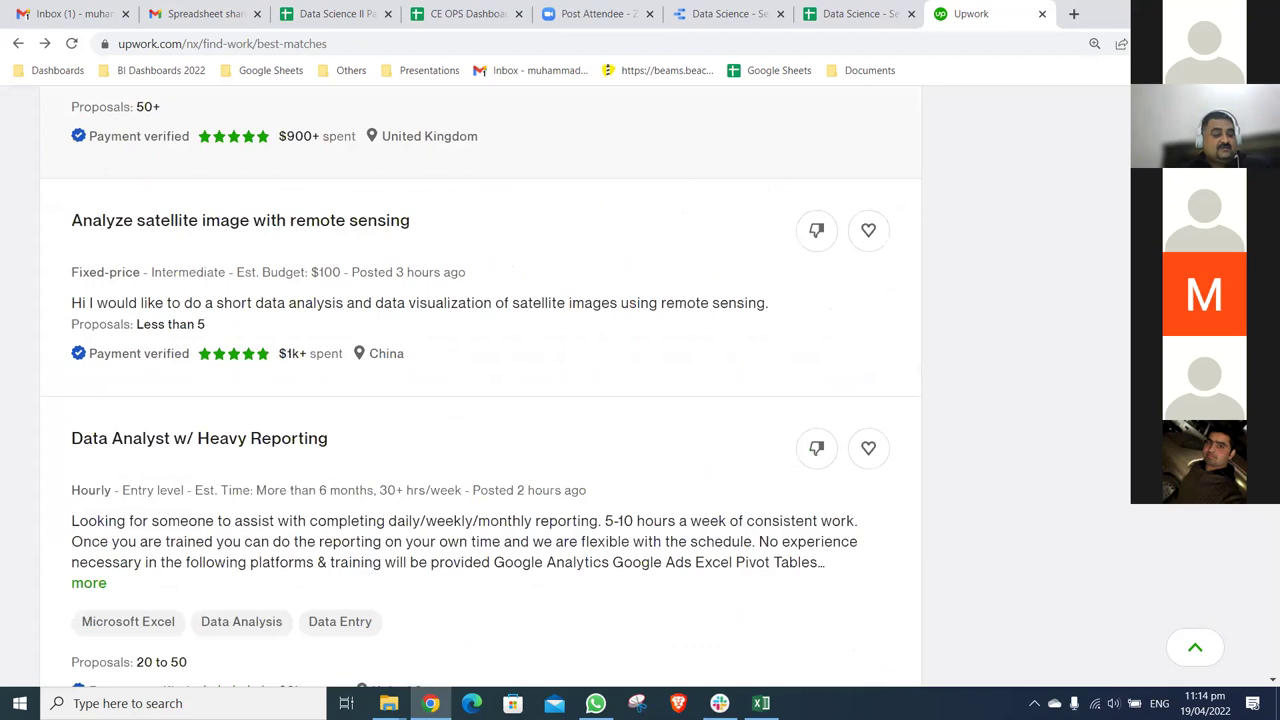
- Search Upwork's projects for sale for 'dashboard'
{"action": "scroll", "coordinate": [480, 386], "scroll_direction": "up", "scroll_amount": 10}
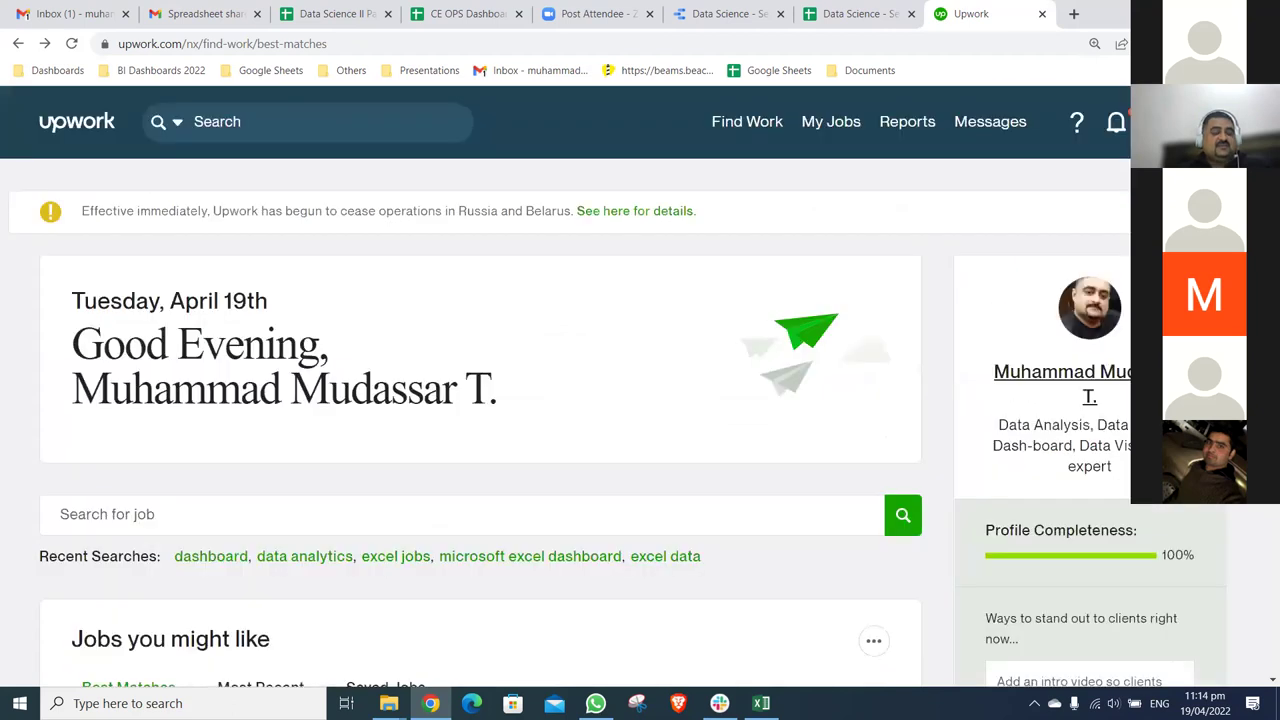
{"action": "scroll", "coordinate": [480, 386], "scroll_direction": "down", "scroll_amount": 2}
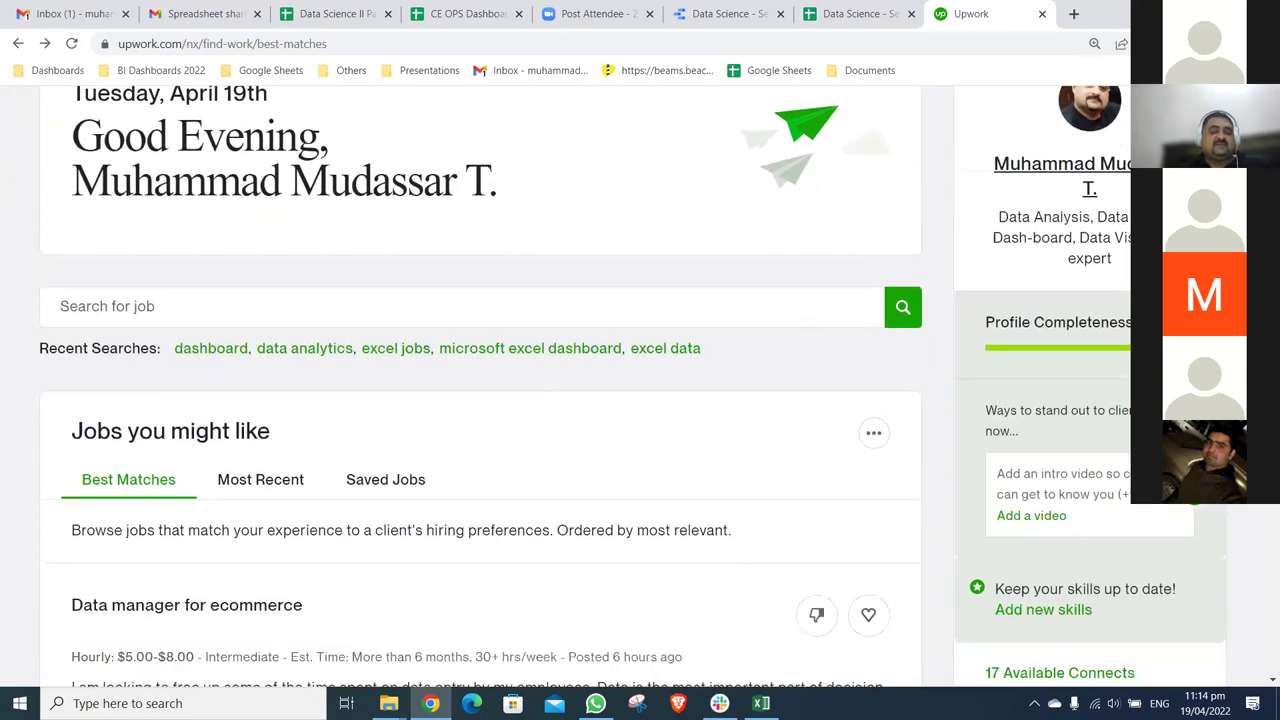
{"action": "scroll", "coordinate": [480, 386], "scroll_direction": "up", "scroll_amount": 3}
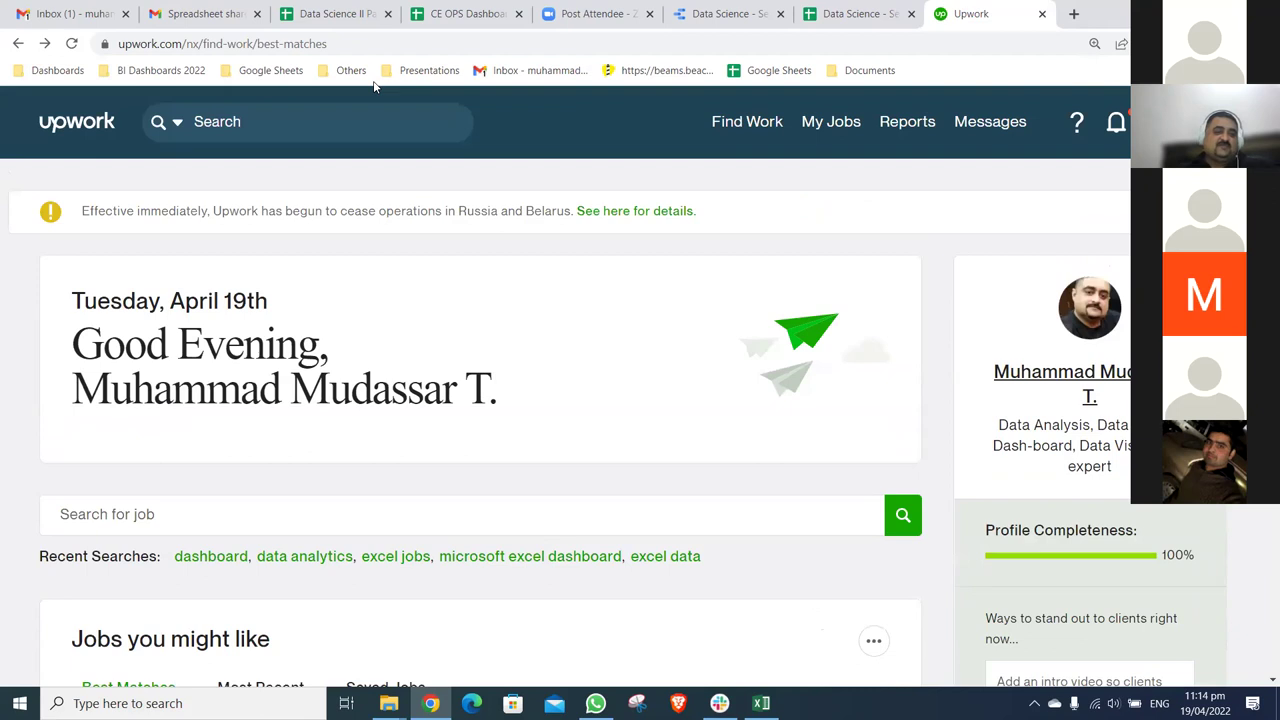
{"action": "type", "text": "dashboard"}
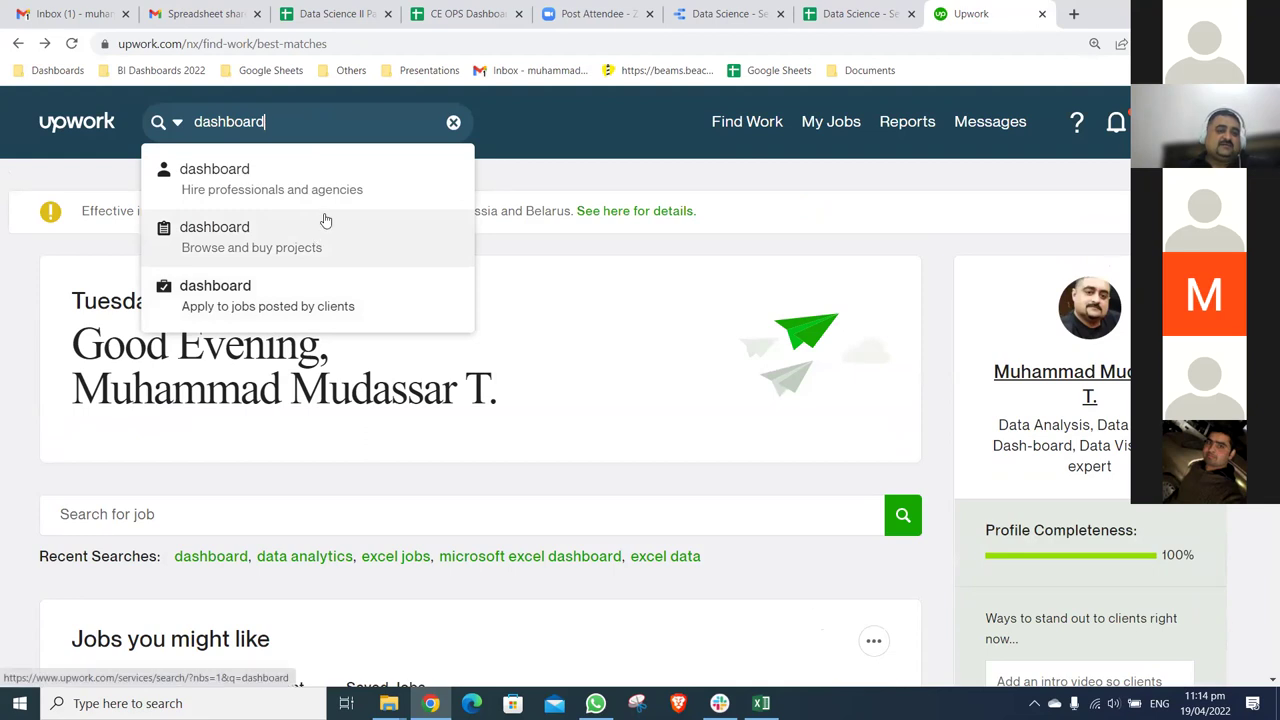
{"action": "left_click", "coordinate": [307, 259]}
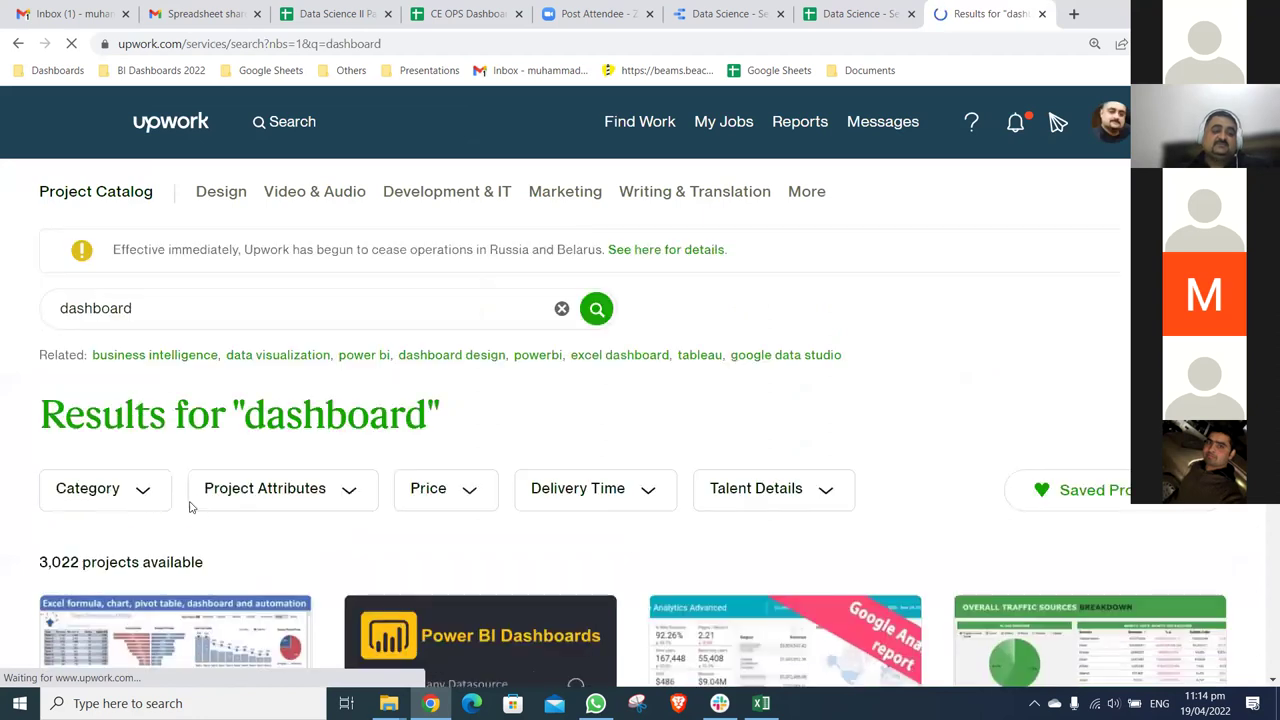
- Scroll the dashboard project results and open the 'Top-notch Google Data Studio Dashboard' project
{"action": "scroll", "coordinate": [44, 438], "scroll_direction": "down", "scroll_amount": 2}
{"action": "scroll", "coordinate": [44, 438], "scroll_direction": "down", "scroll_amount": 1}
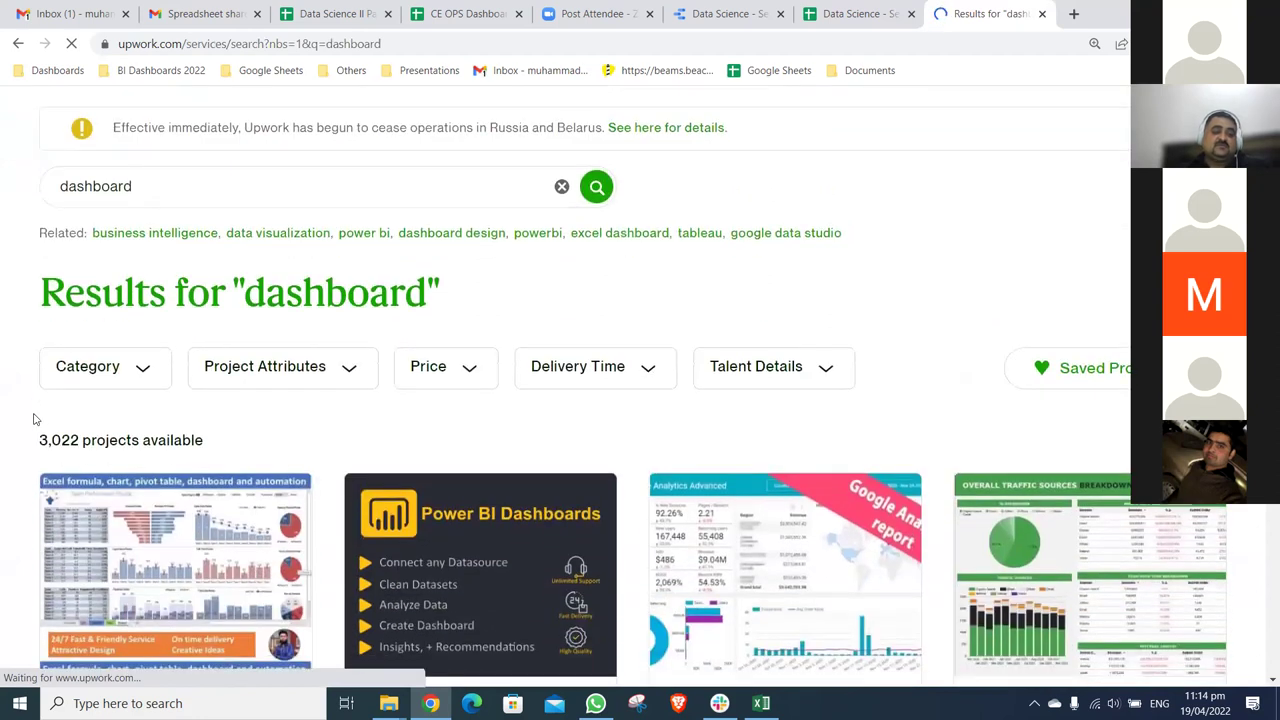
{"action": "scroll", "coordinate": [340, 414], "scroll_direction": "down", "scroll_amount": 1}
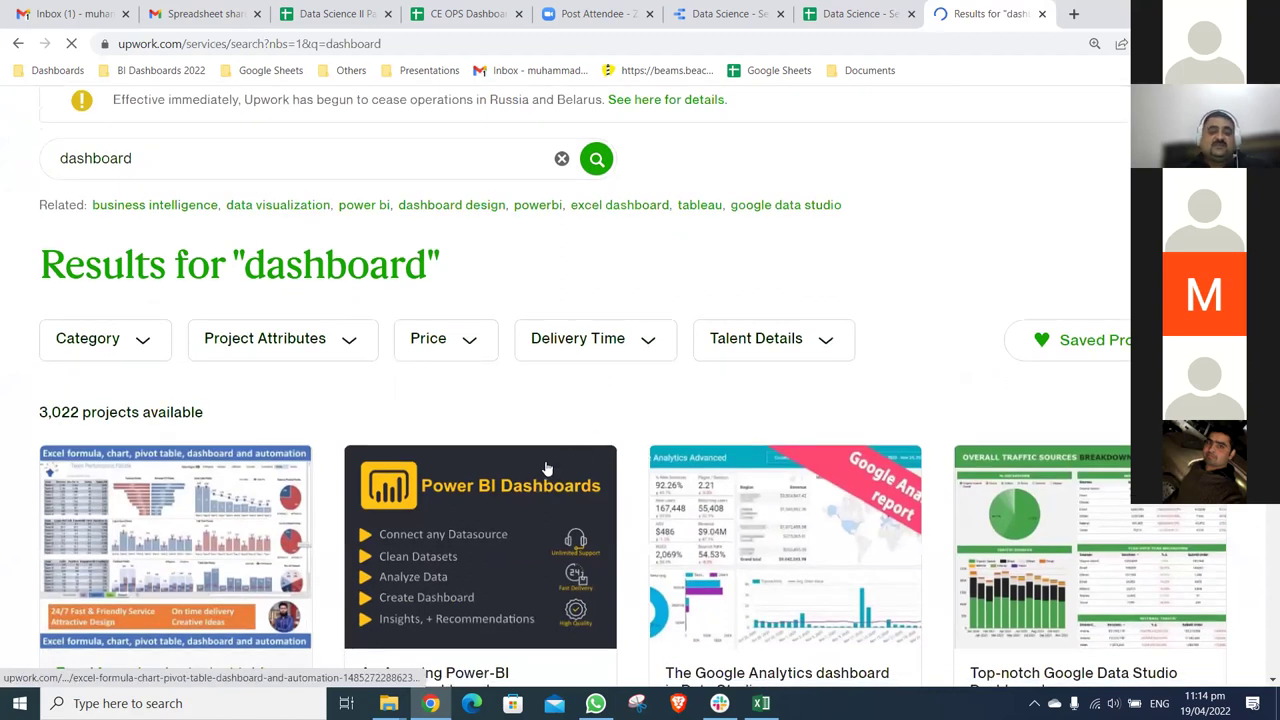
{"action": "scroll", "coordinate": [449, 427], "scroll_direction": "down", "scroll_amount": 2}
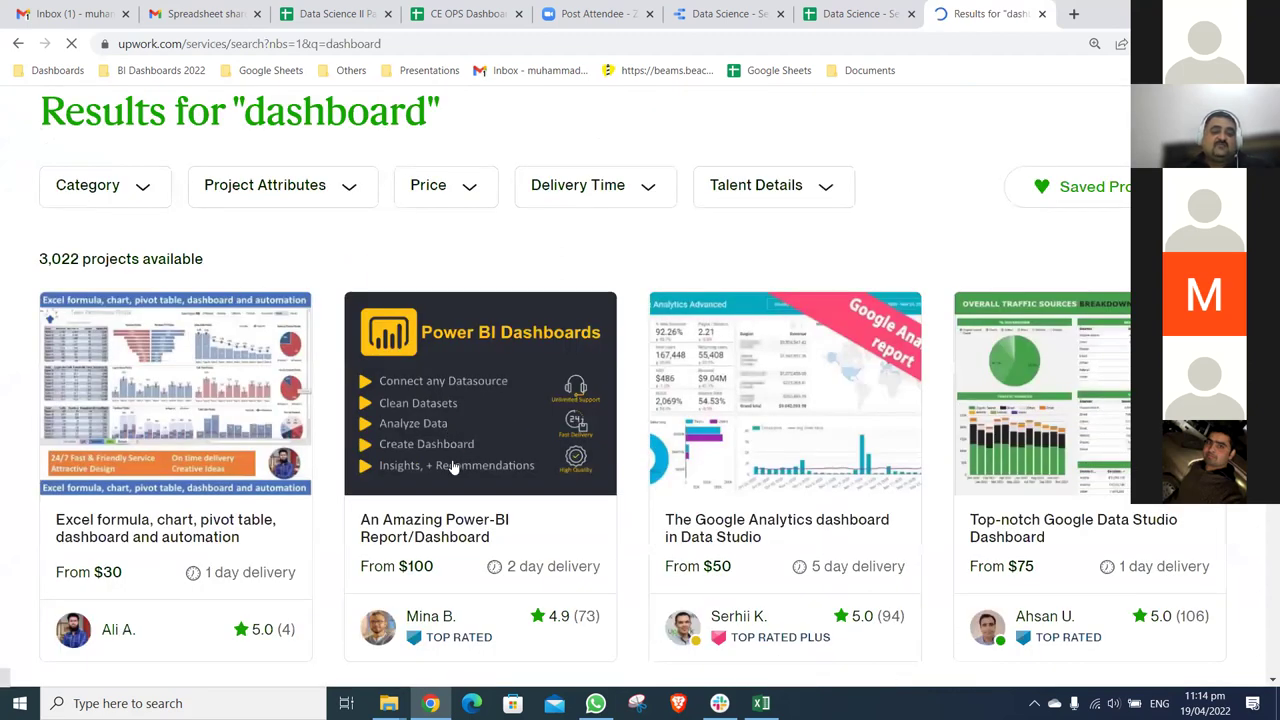
{"action": "scroll", "coordinate": [585, 470], "scroll_direction": "down", "scroll_amount": 2}
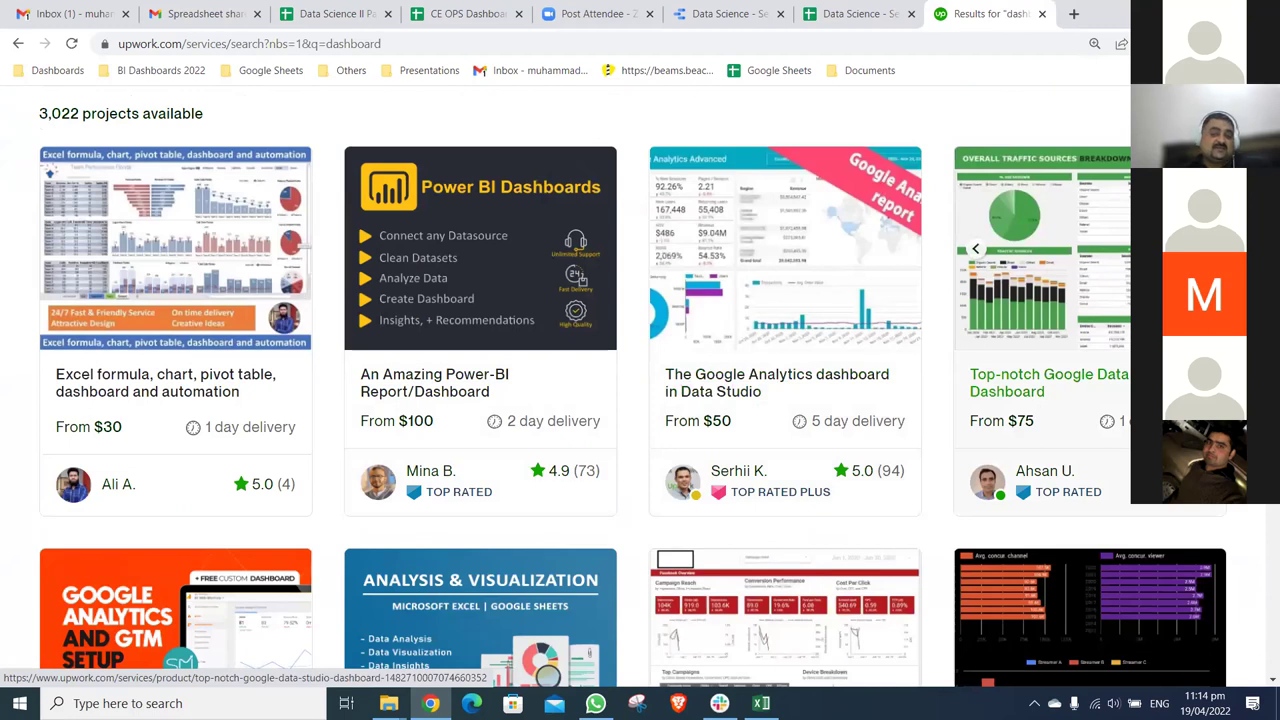
{"action": "left_click", "coordinate": [1180, 300]}
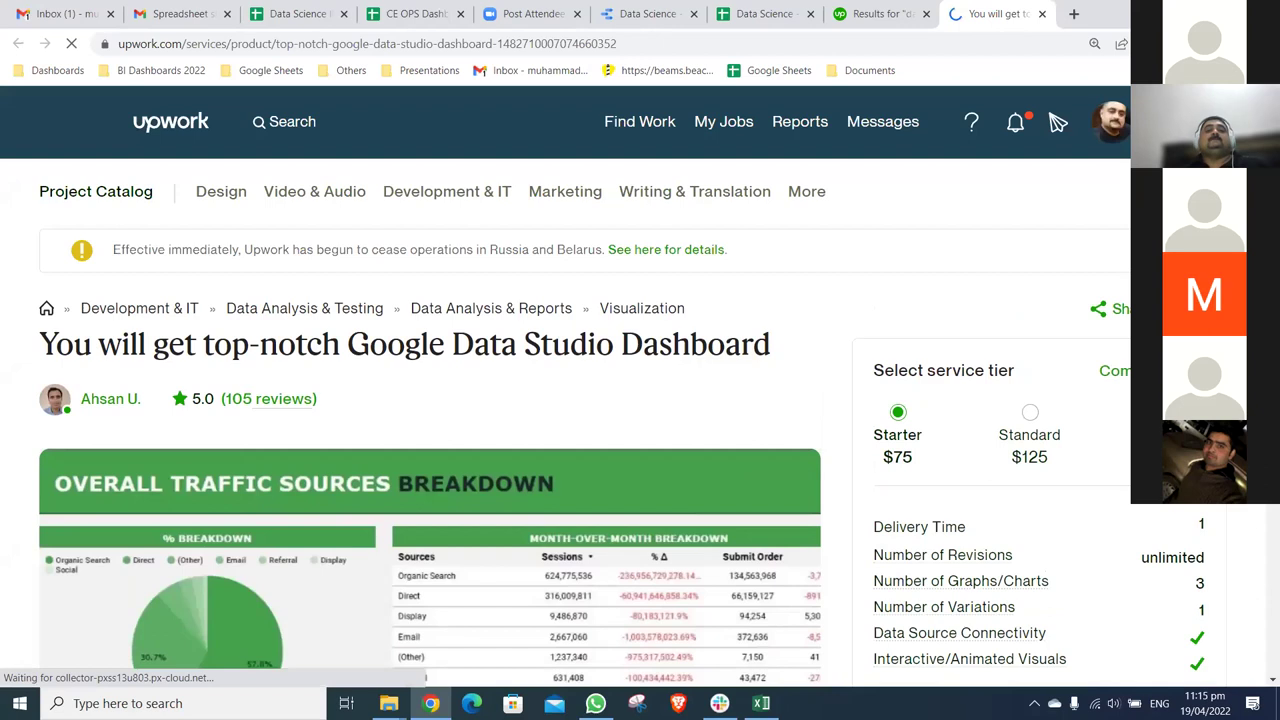
- Review the dashboard service page, close its tab, and return to Find Work best matches
{"action": "scroll", "coordinate": [430, 450], "scroll_direction": "down", "scroll_amount": 2}
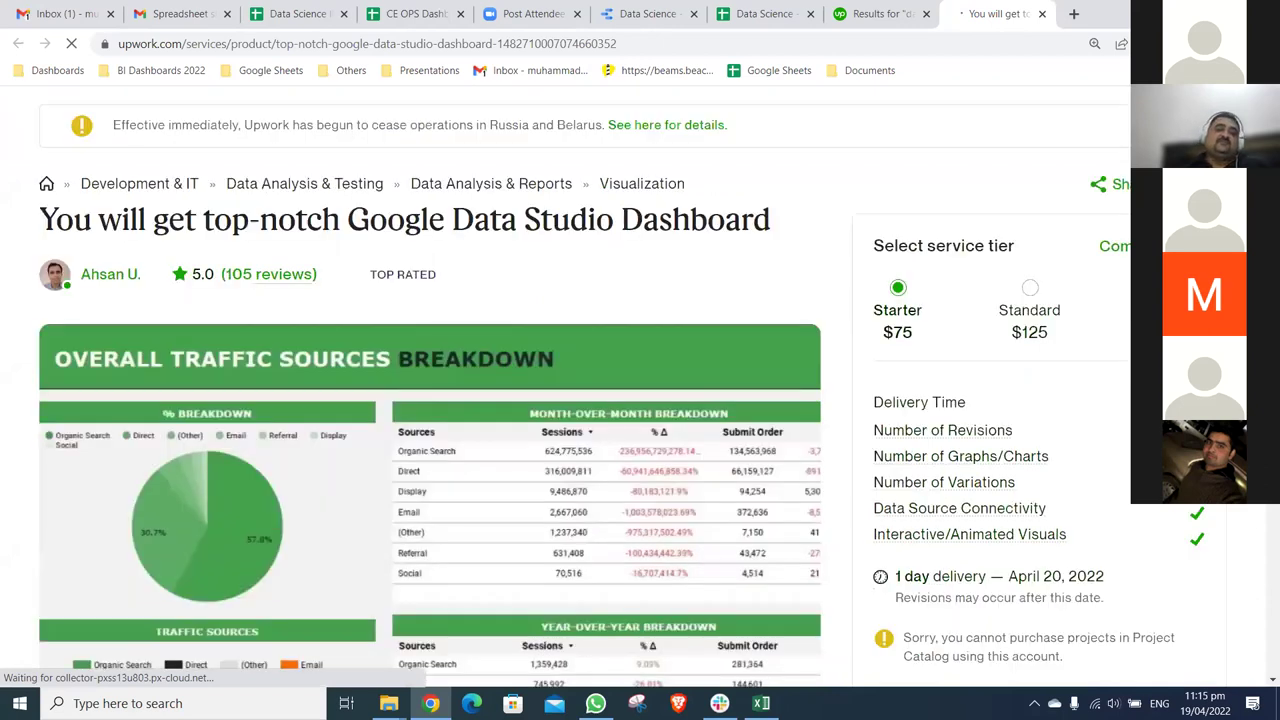
{"action": "scroll", "coordinate": [430, 400], "scroll_direction": "down", "scroll_amount": 3}
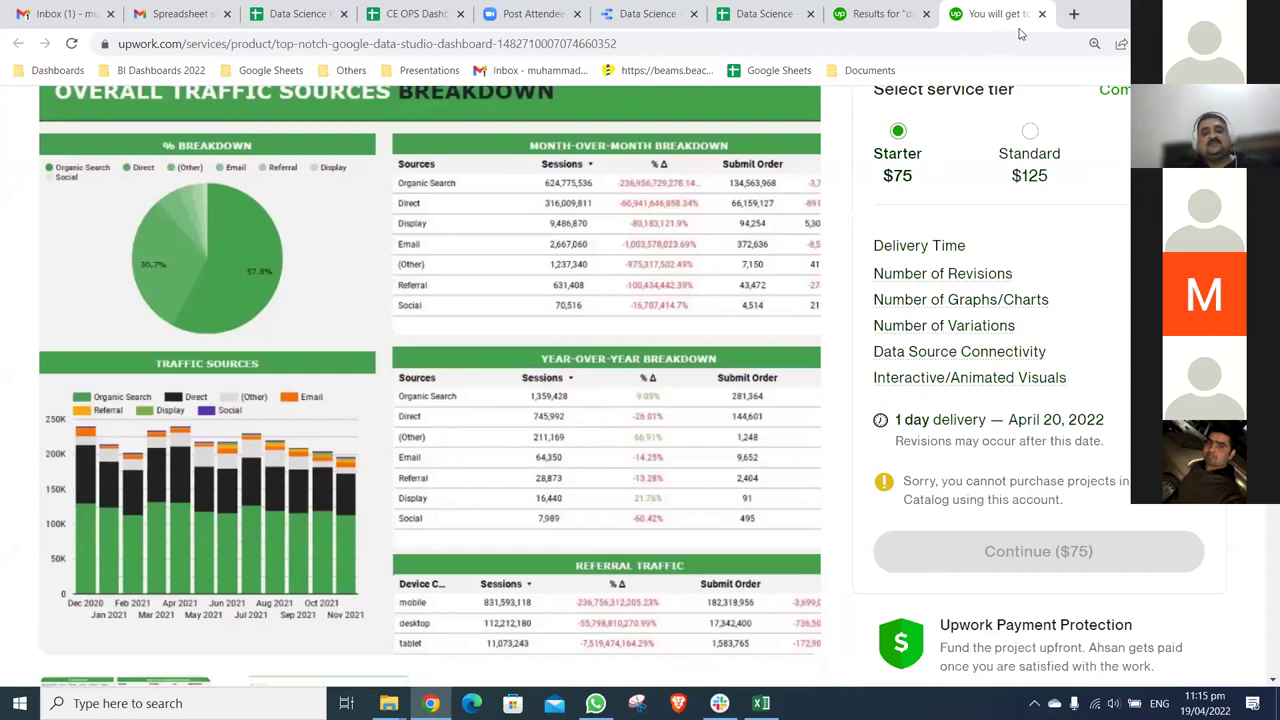
{"action": "key", "text": "ctrl+6"}
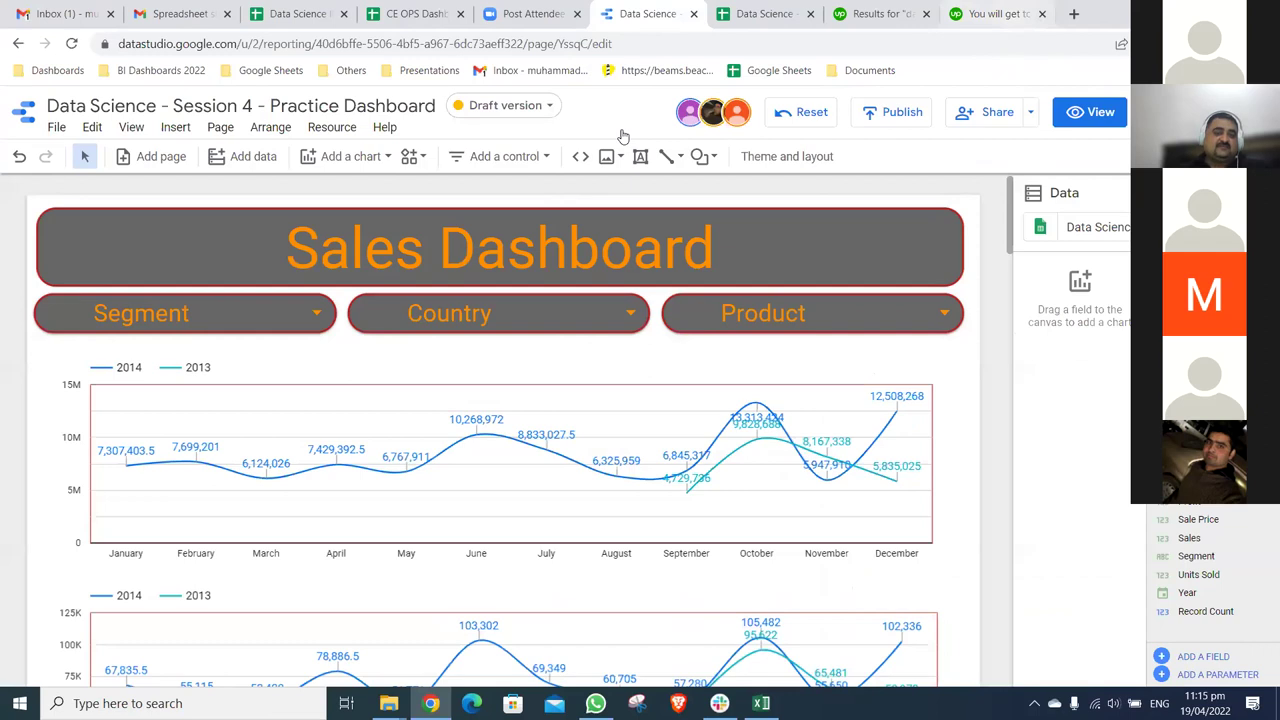
{"action": "key", "text": "ctrl+9"}
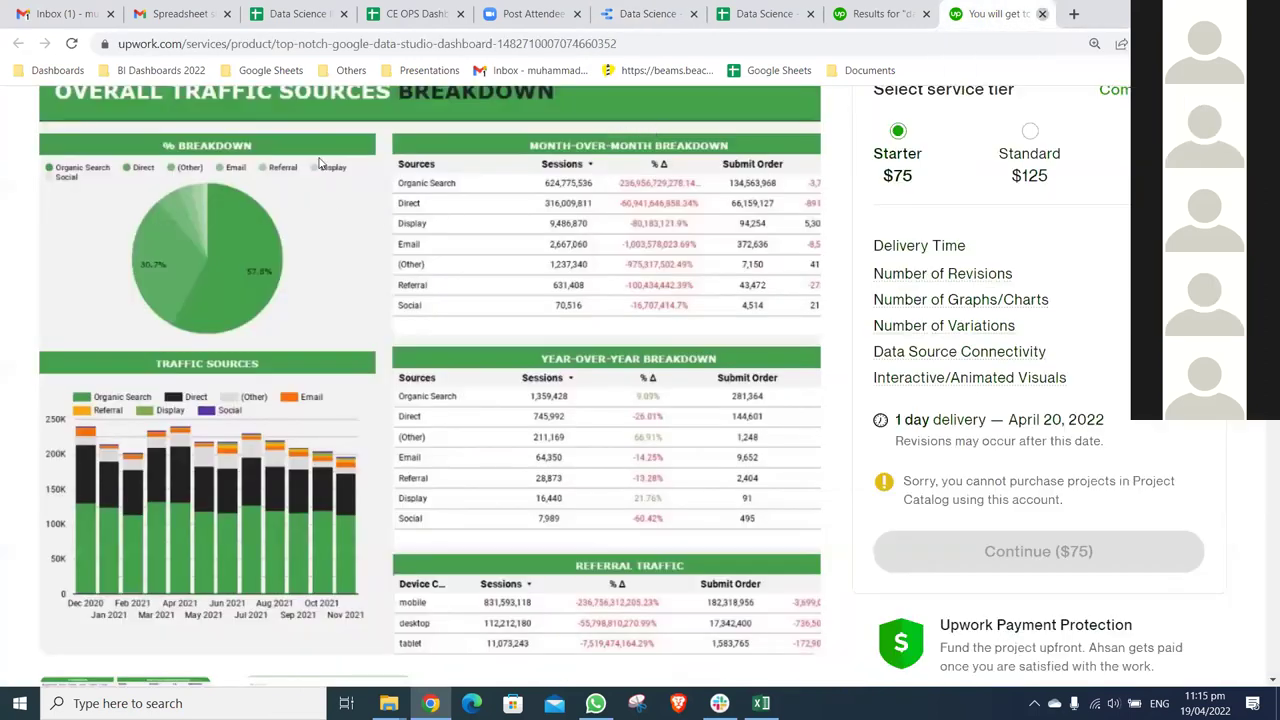
{"action": "key", "text": "ctrl+w"}
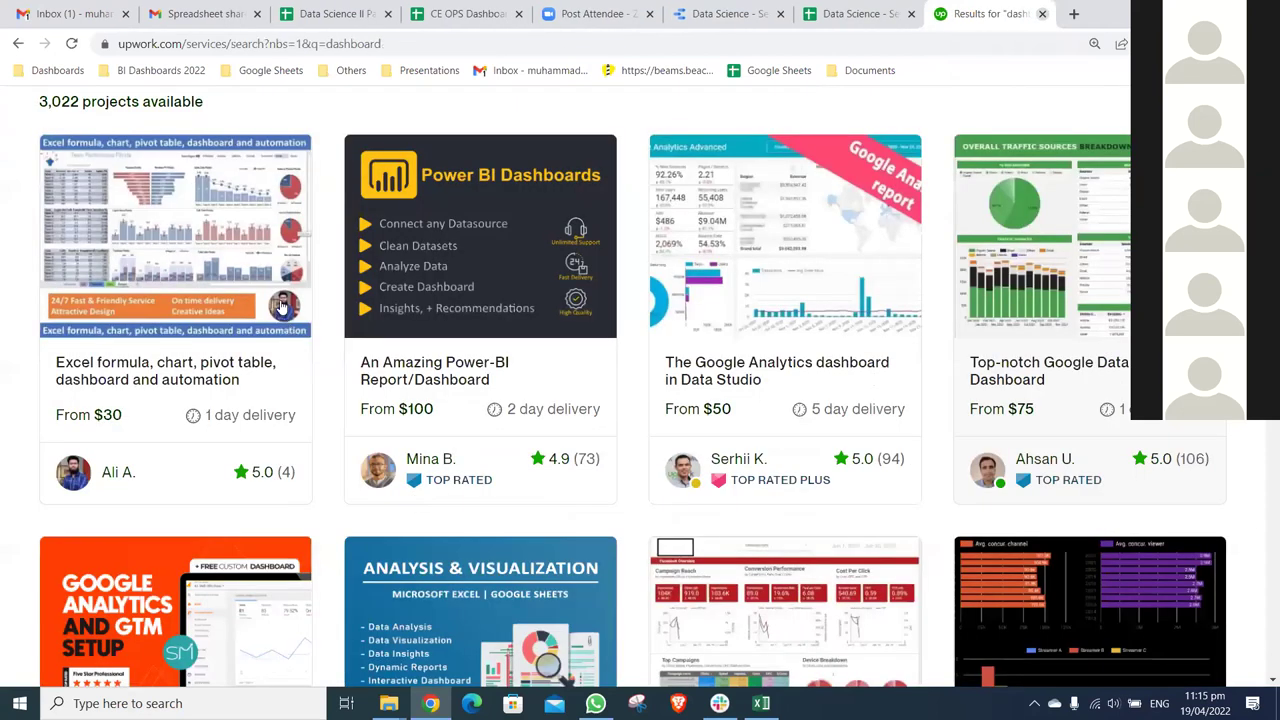
{"action": "key", "text": "alt+Left"}
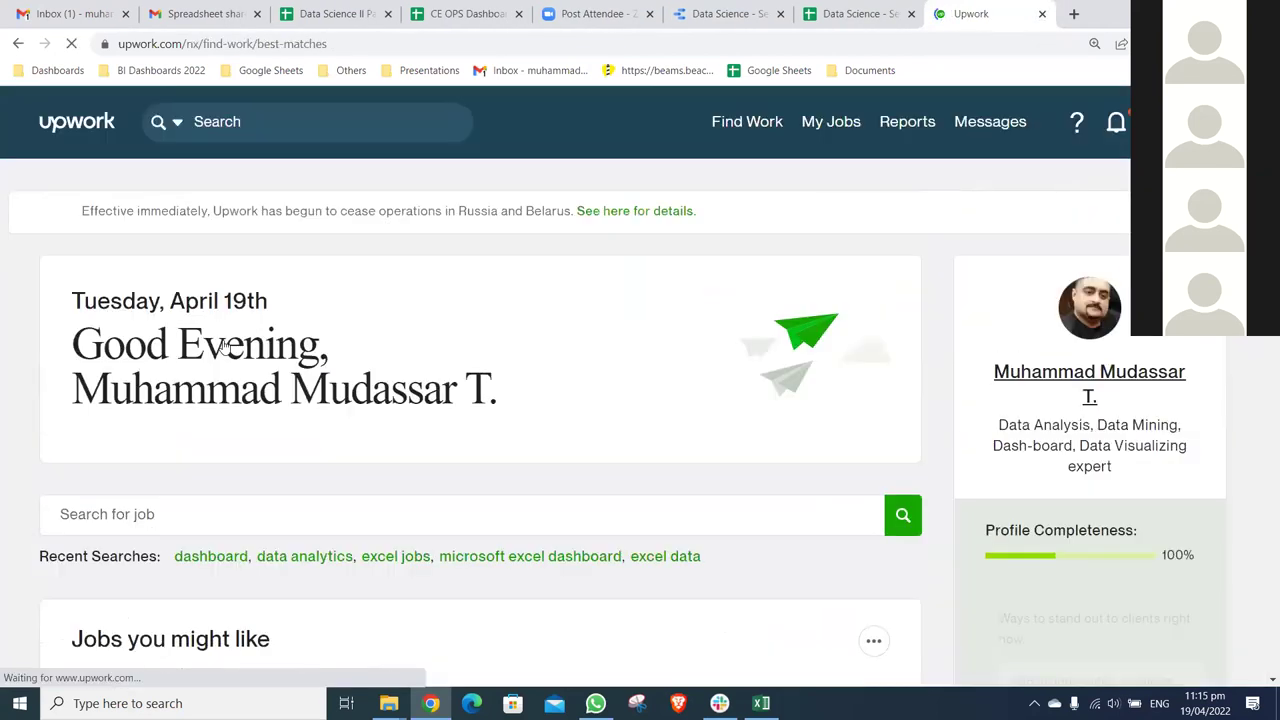
- Rerun the recent 'dashboard' job search and scroll through the newest results
{"action": "scroll", "coordinate": [224, 341], "scroll_direction": "down", "scroll_amount": 2}
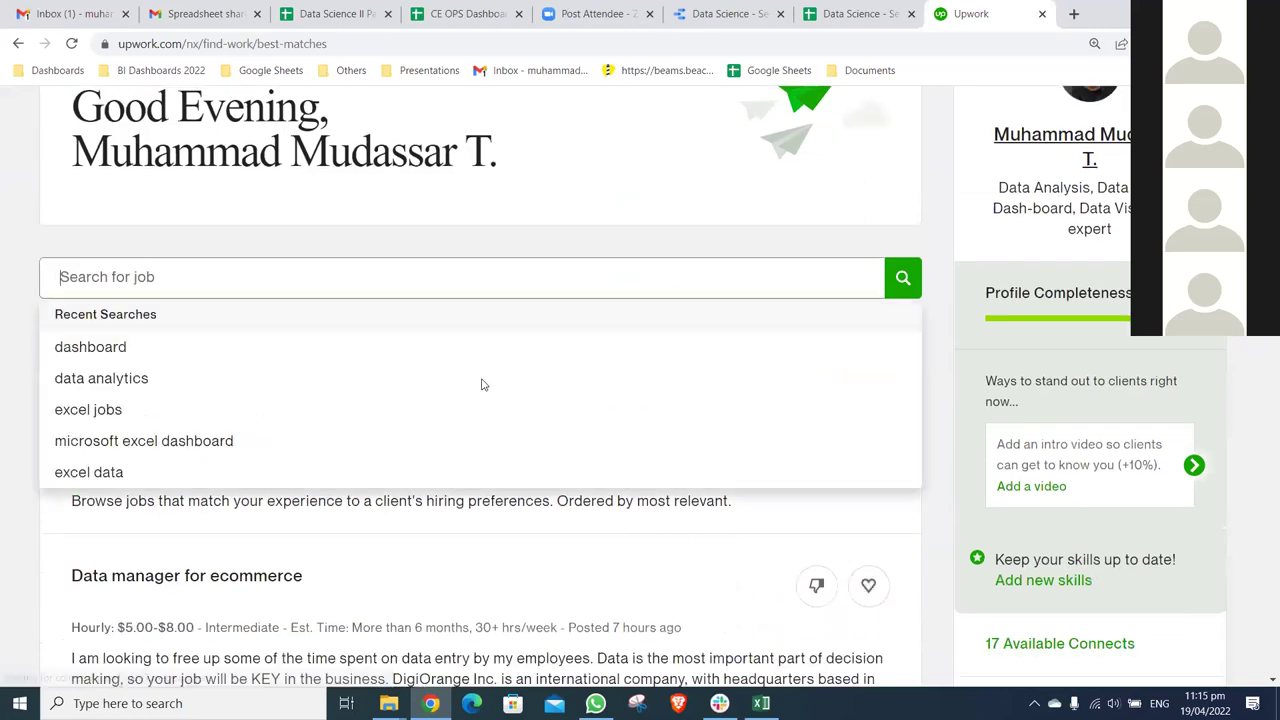
{"action": "left_click", "coordinate": [481, 347]}
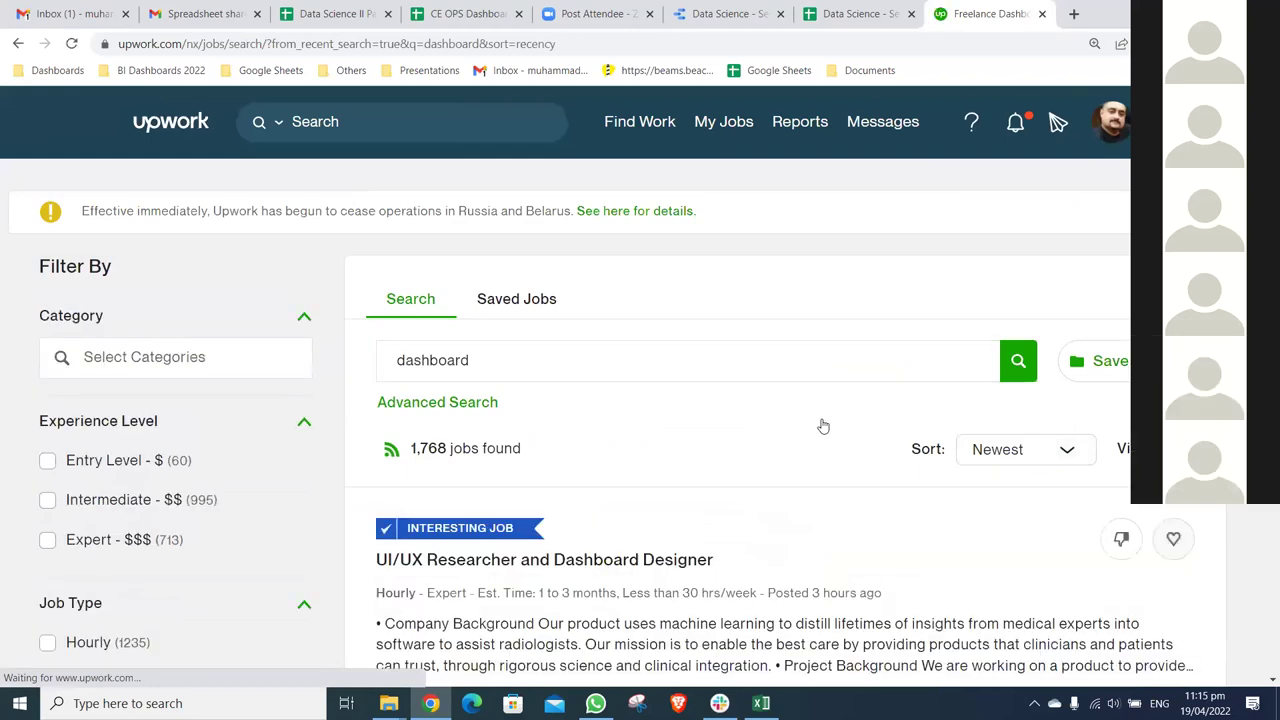
{"action": "scroll", "coordinate": [822, 426], "scroll_direction": "down", "scroll_amount": 3}
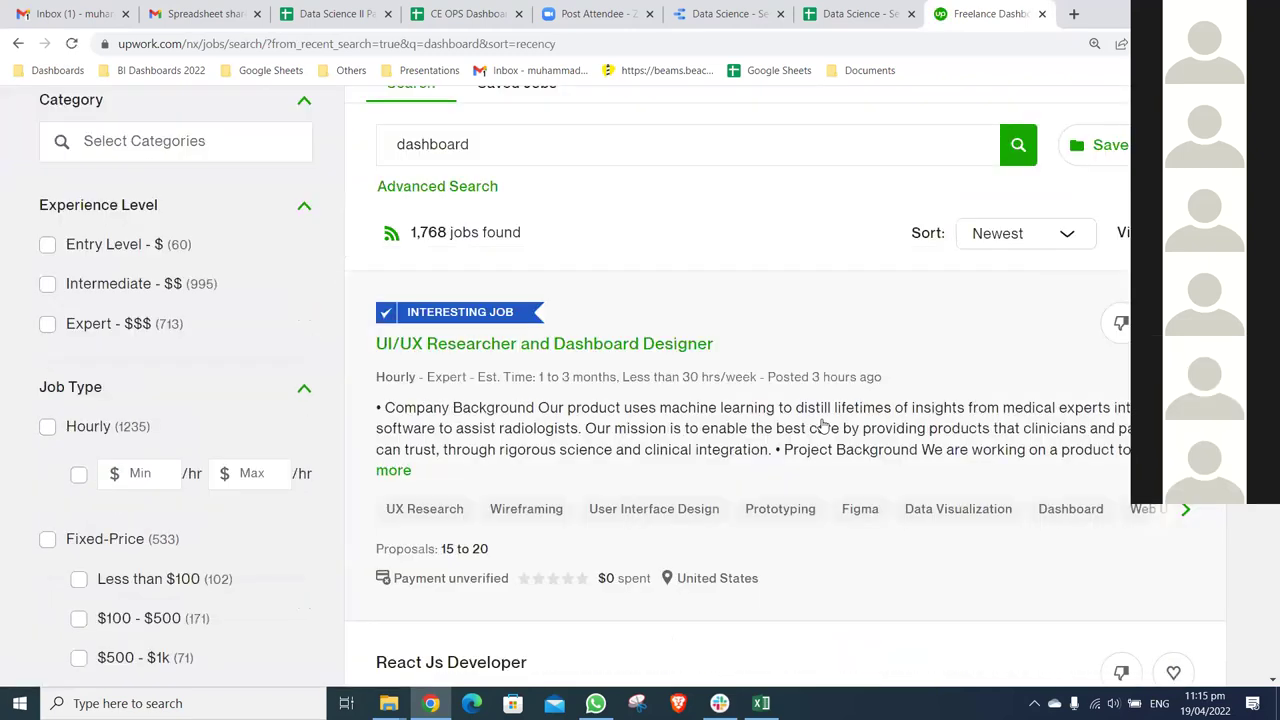
{"action": "scroll", "coordinate": [822, 426], "scroll_direction": "down", "scroll_amount": 1}
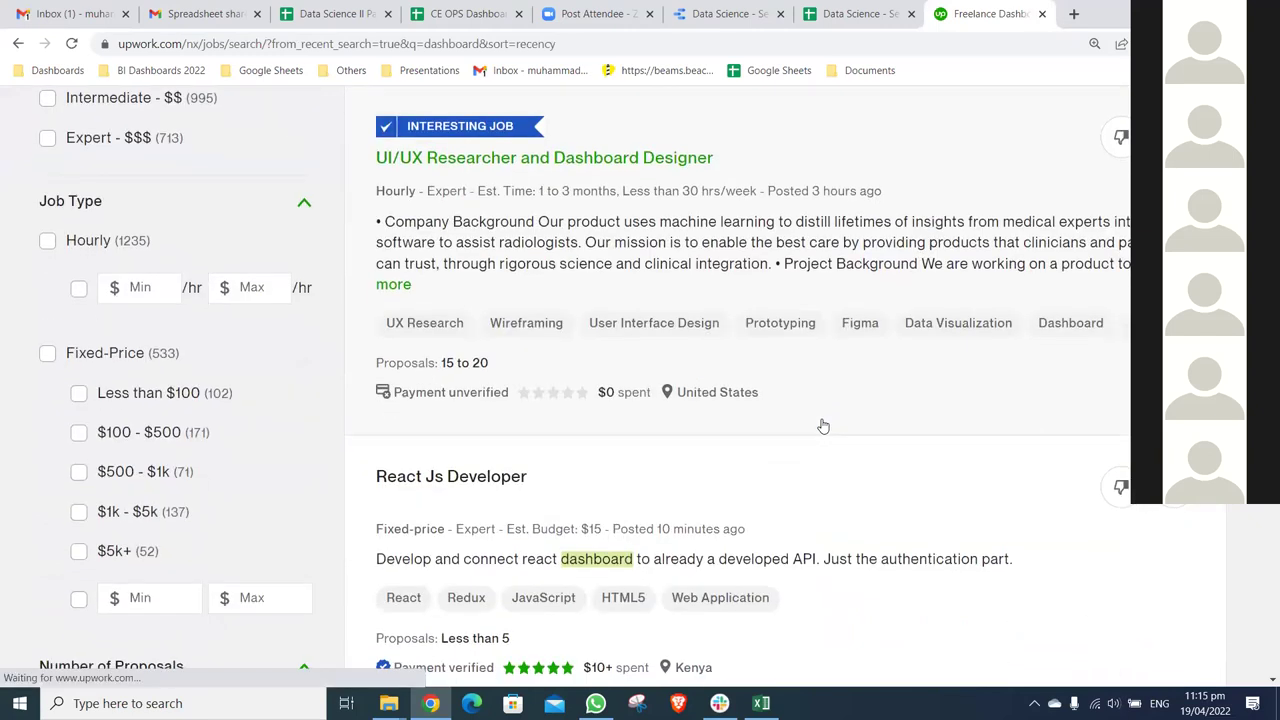
{"action": "scroll", "coordinate": [875, 440], "scroll_direction": "down", "scroll_amount": 2}
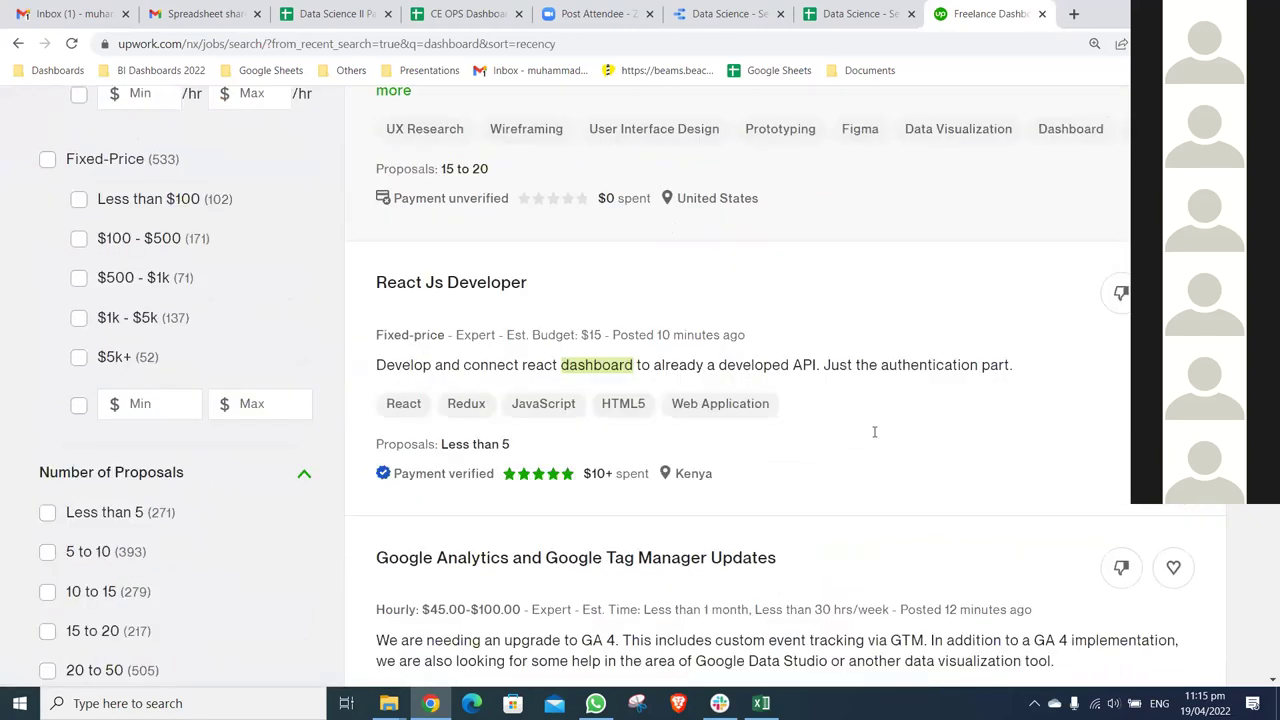
{"action": "scroll", "coordinate": [607, 405], "scroll_direction": "down", "scroll_amount": 4}
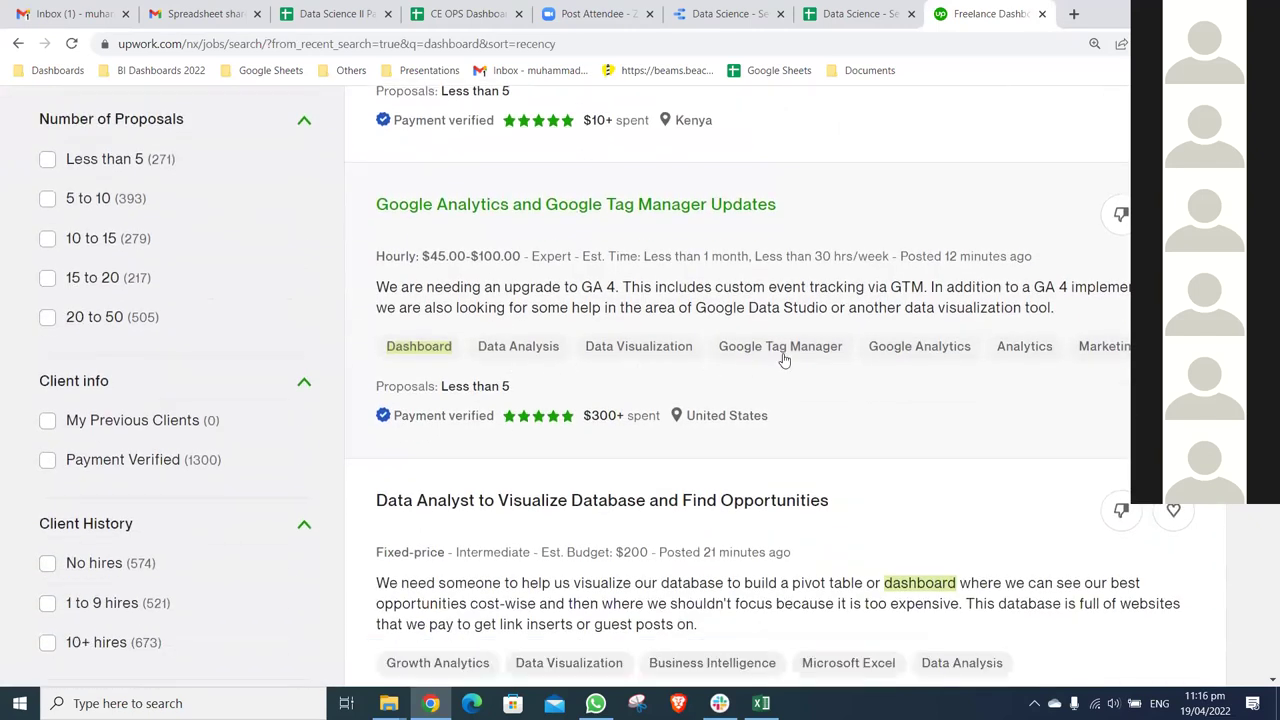
{"action": "scroll", "coordinate": [630, 415], "scroll_direction": "down", "scroll_amount": 2}
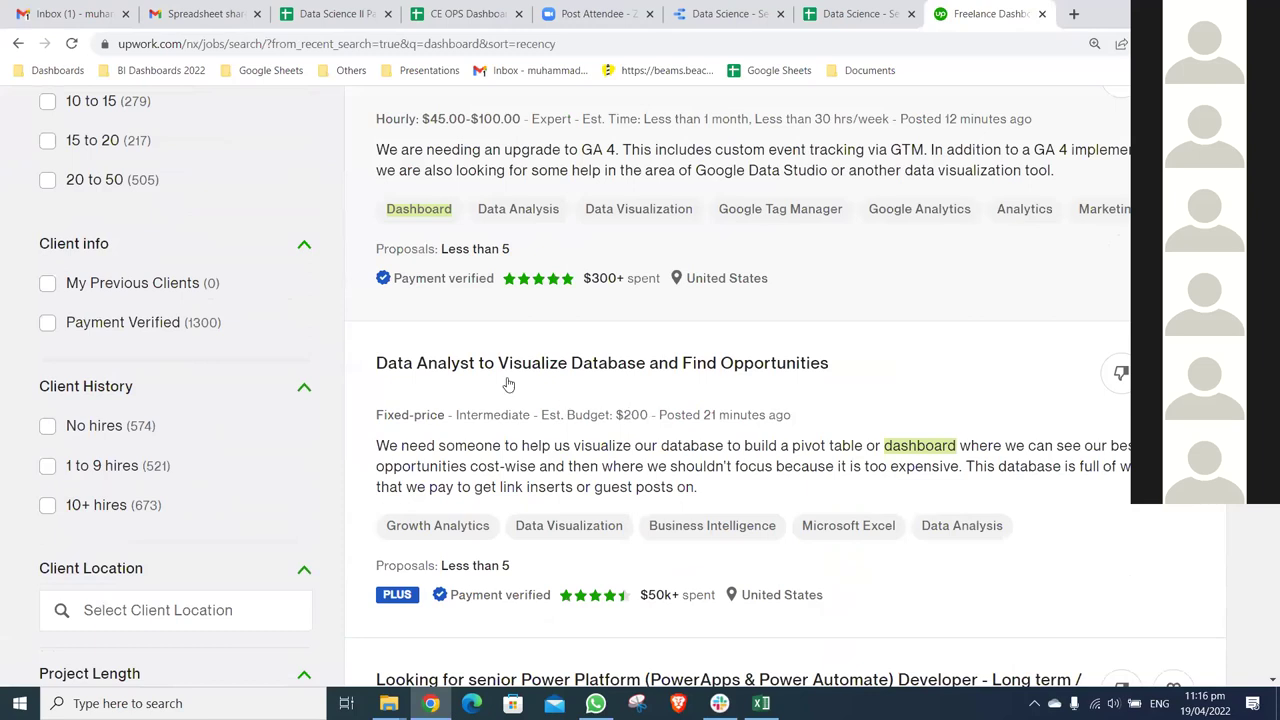
{"action": "scroll", "coordinate": [470, 366], "scroll_direction": "down", "scroll_amount": 1}
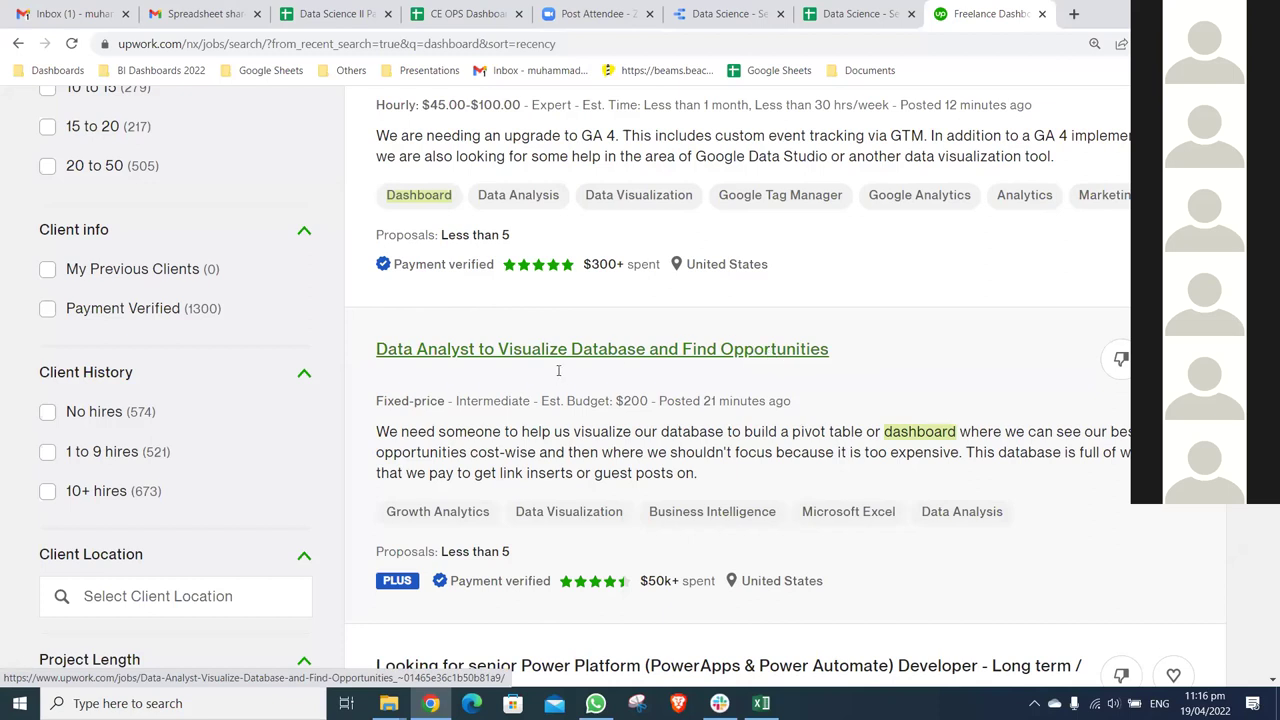
{"action": "left_click", "coordinate": [925, 527]}
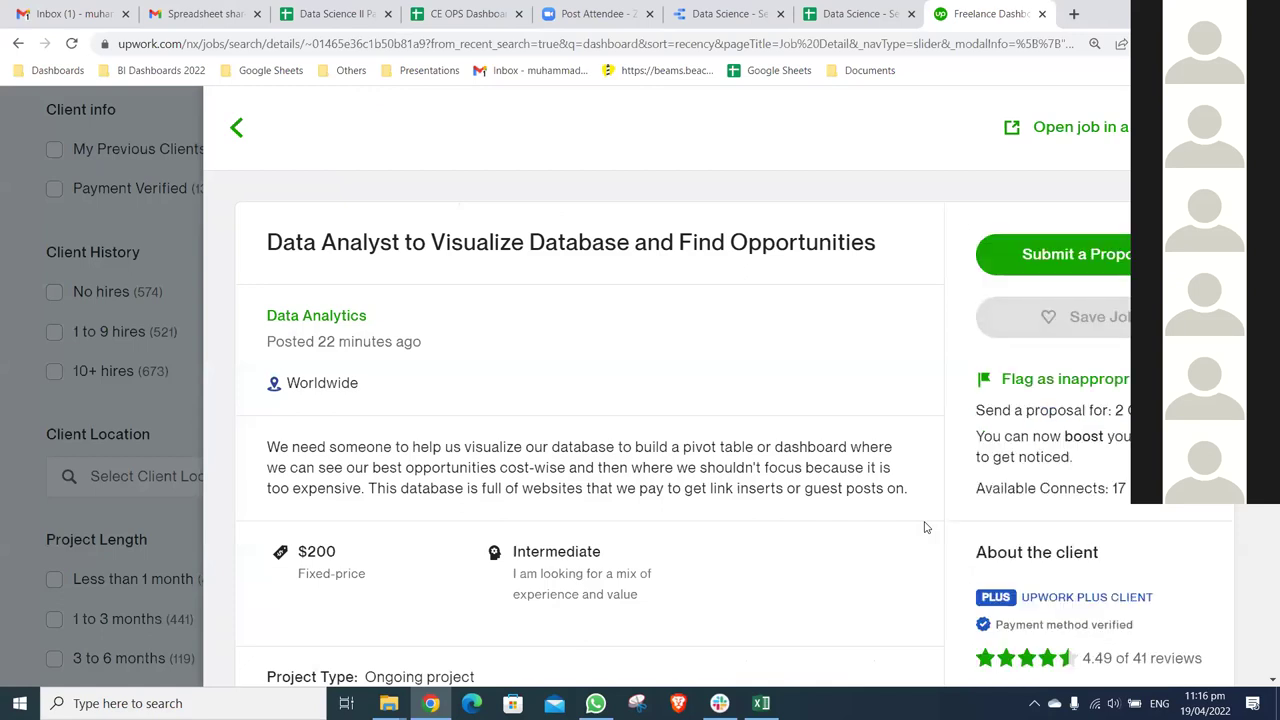
{"action": "scroll", "coordinate": [925, 527], "scroll_direction": "down", "scroll_amount": 2}
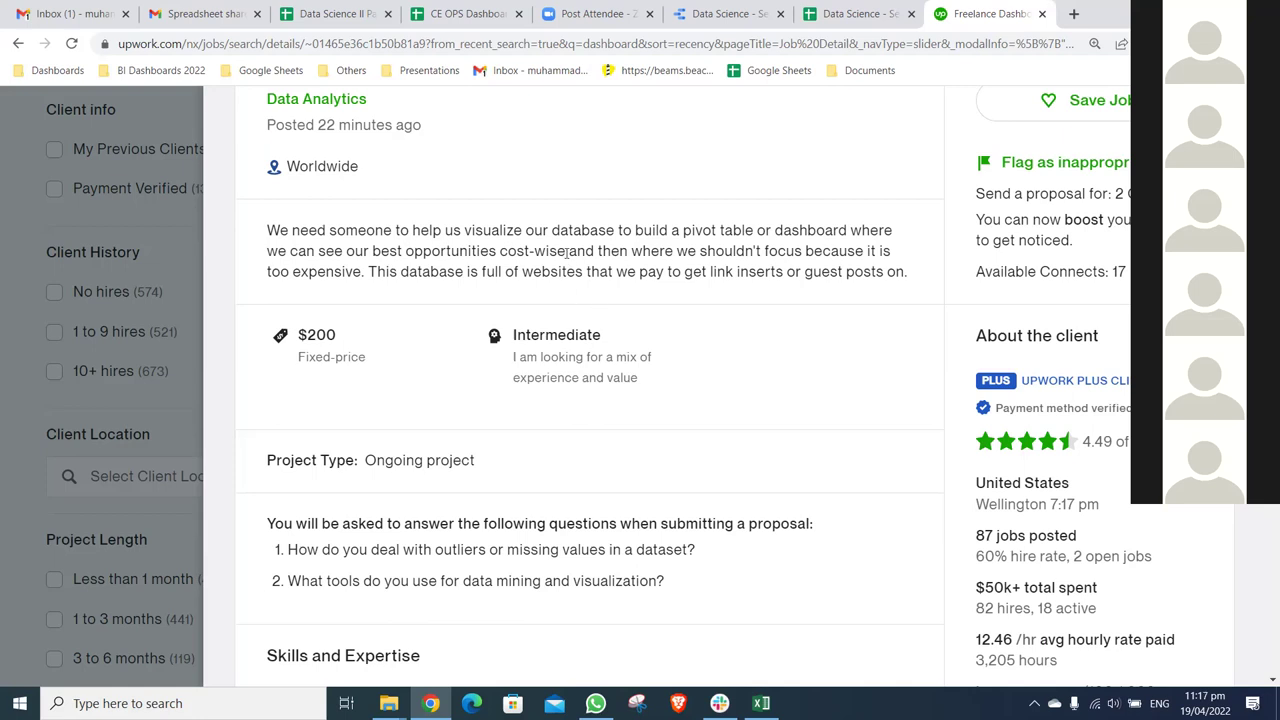
{"action": "scroll", "coordinate": [567, 251], "scroll_direction": "up", "scroll_amount": 2}
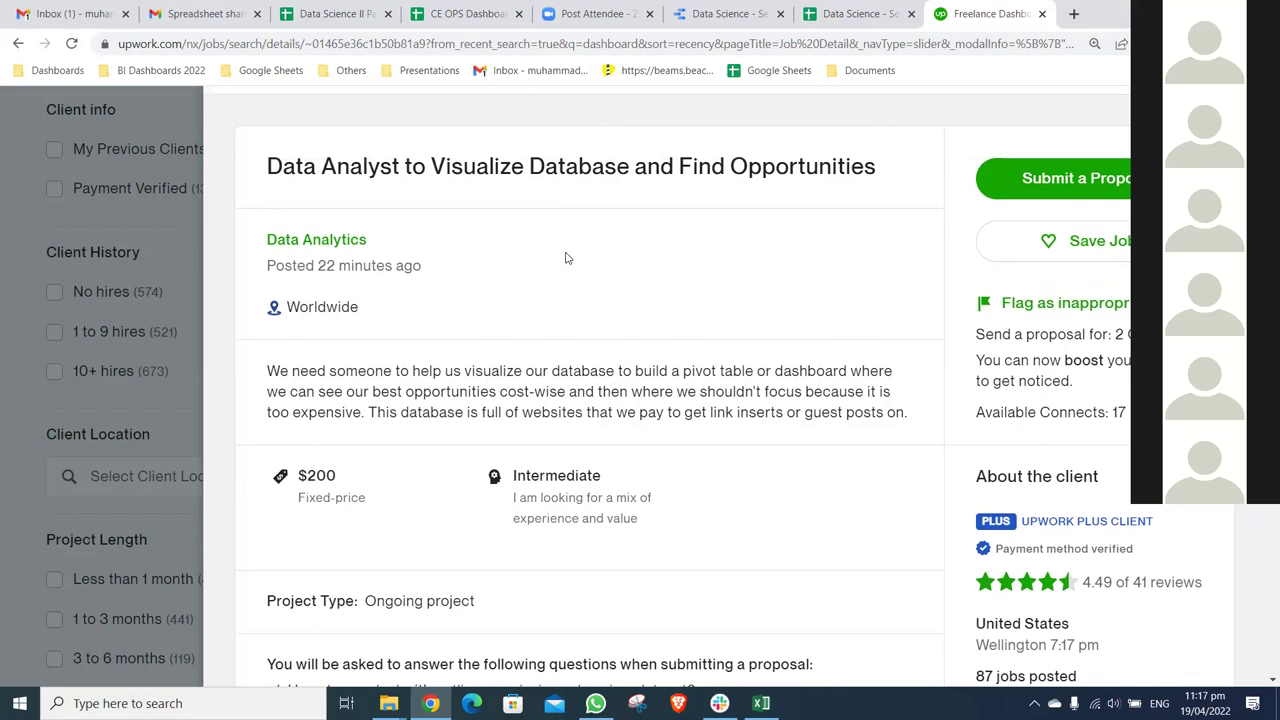
{"action": "scroll", "coordinate": [566, 255], "scroll_direction": "up", "scroll_amount": 1}
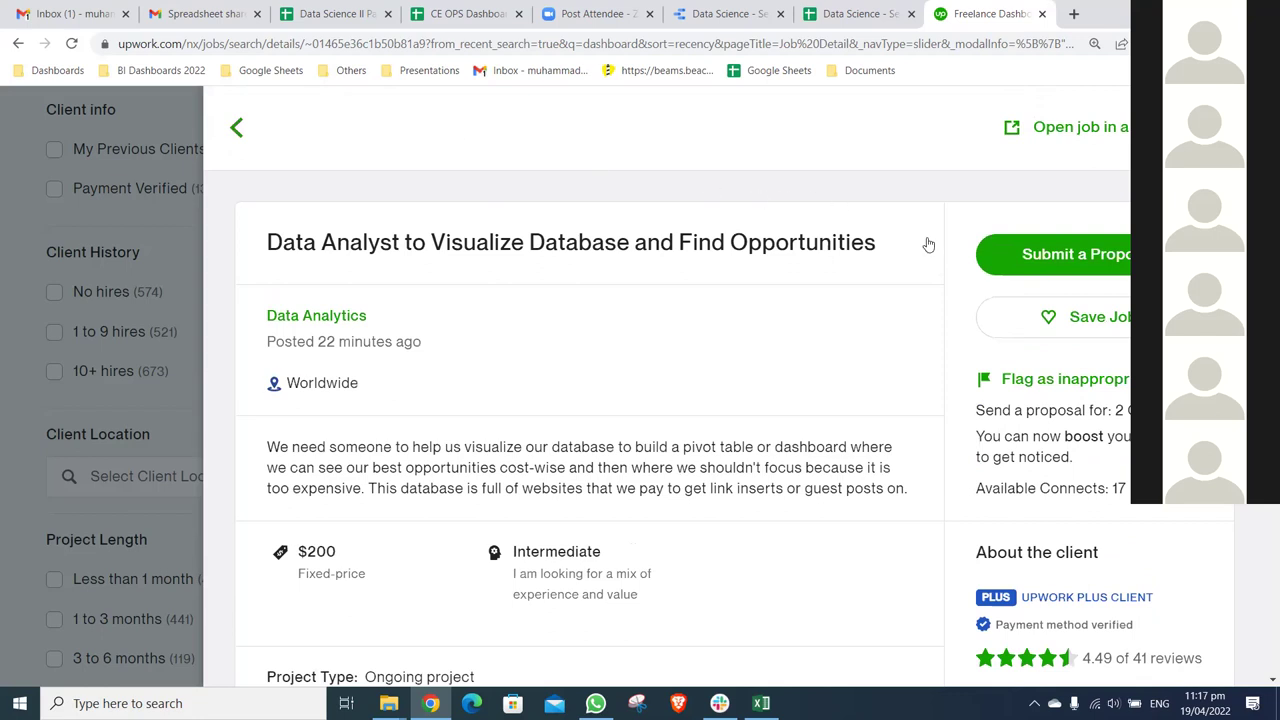
{"action": "key", "text": "Escape"}
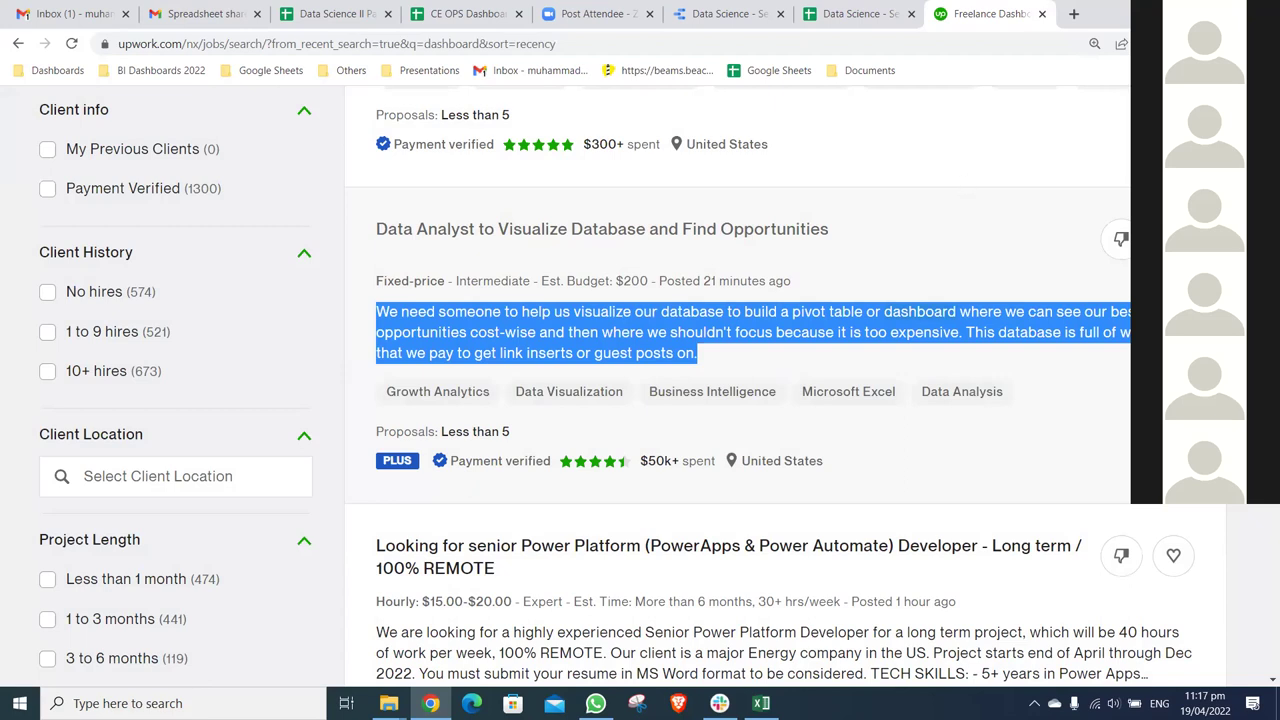
- Deselect the job description text and scroll back to the top of the dashboard job results
{"action": "left_click", "coordinate": [963, 183]}
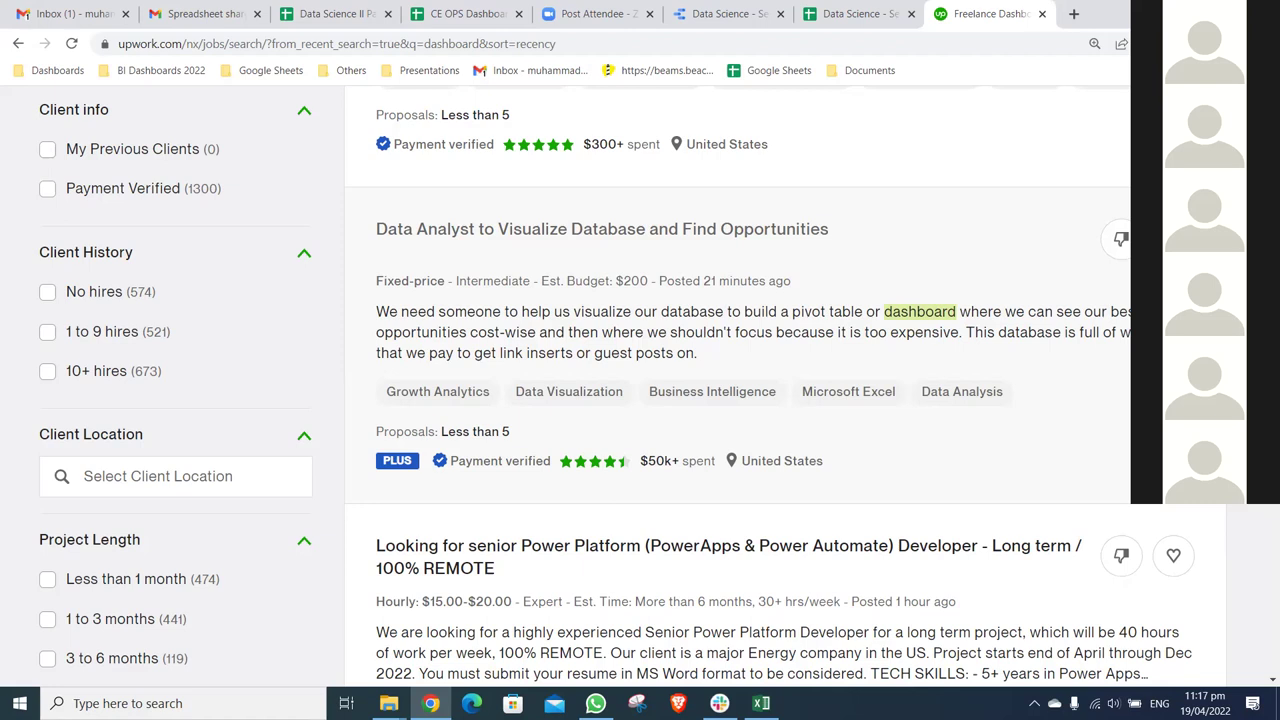
{"action": "scroll", "coordinate": [632, 386], "scroll_direction": "up", "scroll_amount": 1}
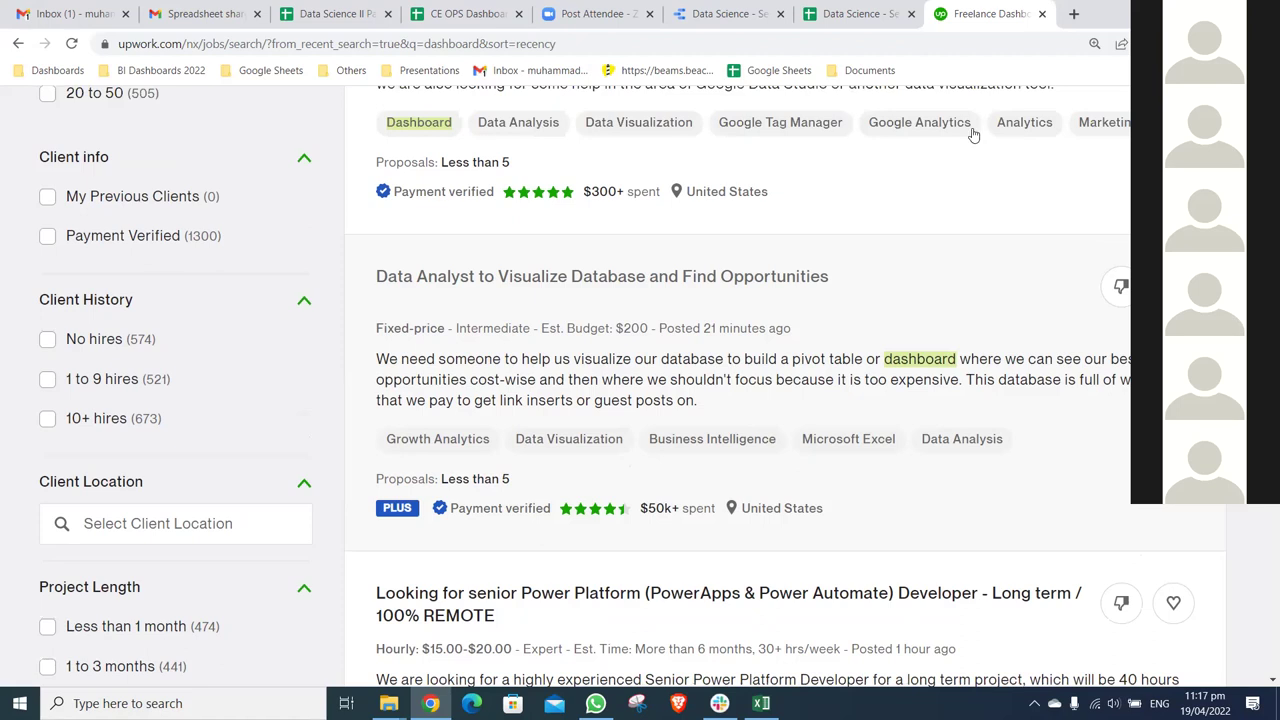
{"action": "scroll", "coordinate": [723, 143], "scroll_direction": "up", "scroll_amount": 4}
{"action": "scroll", "coordinate": [732, 197], "scroll_direction": "up", "scroll_amount": 5}
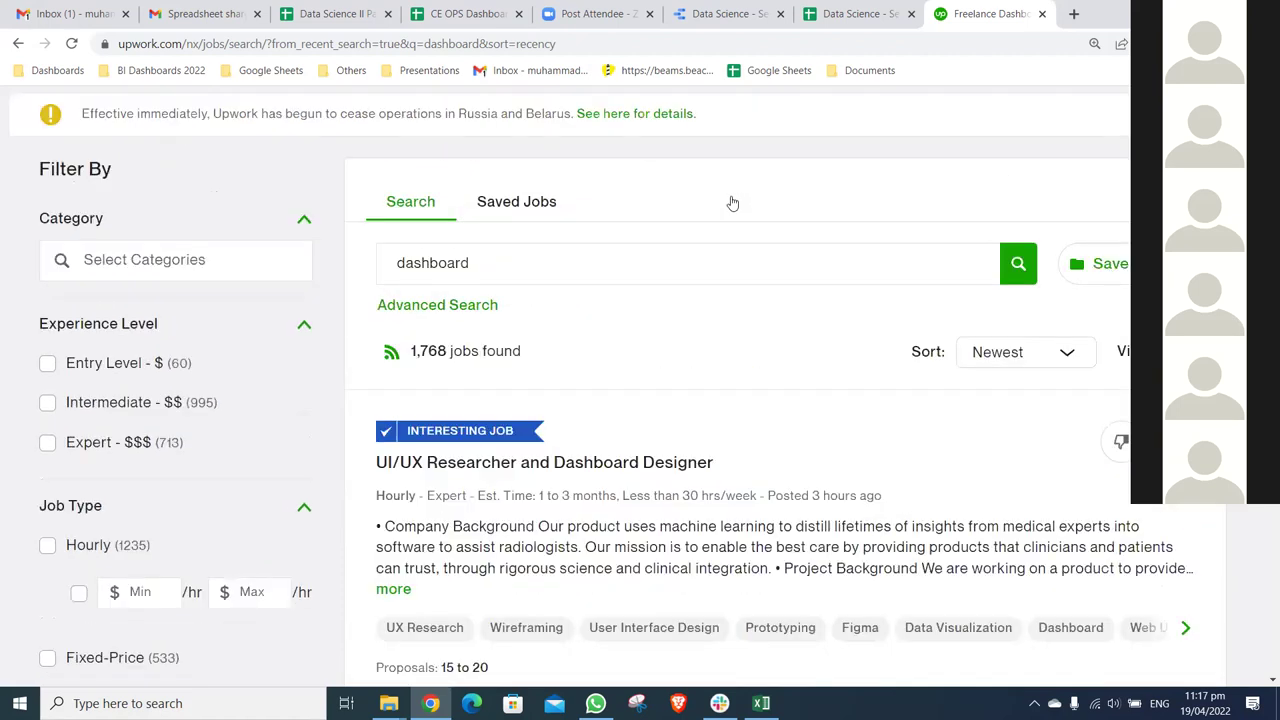
- Open My Jobs > All Contracts to review the 3 contracts, then switch back to the Sales Dashboard report
{"action": "mouse_move", "coordinate": [723, 121]}
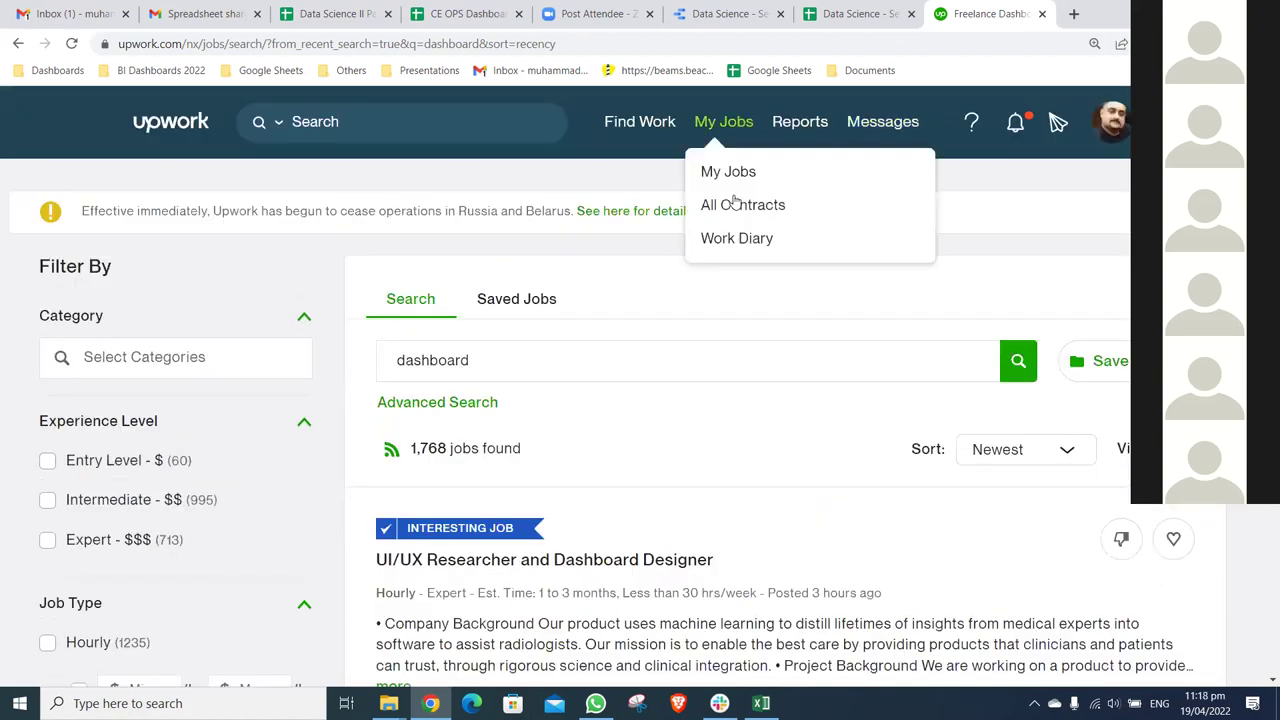
{"action": "left_click", "coordinate": [735, 203]}
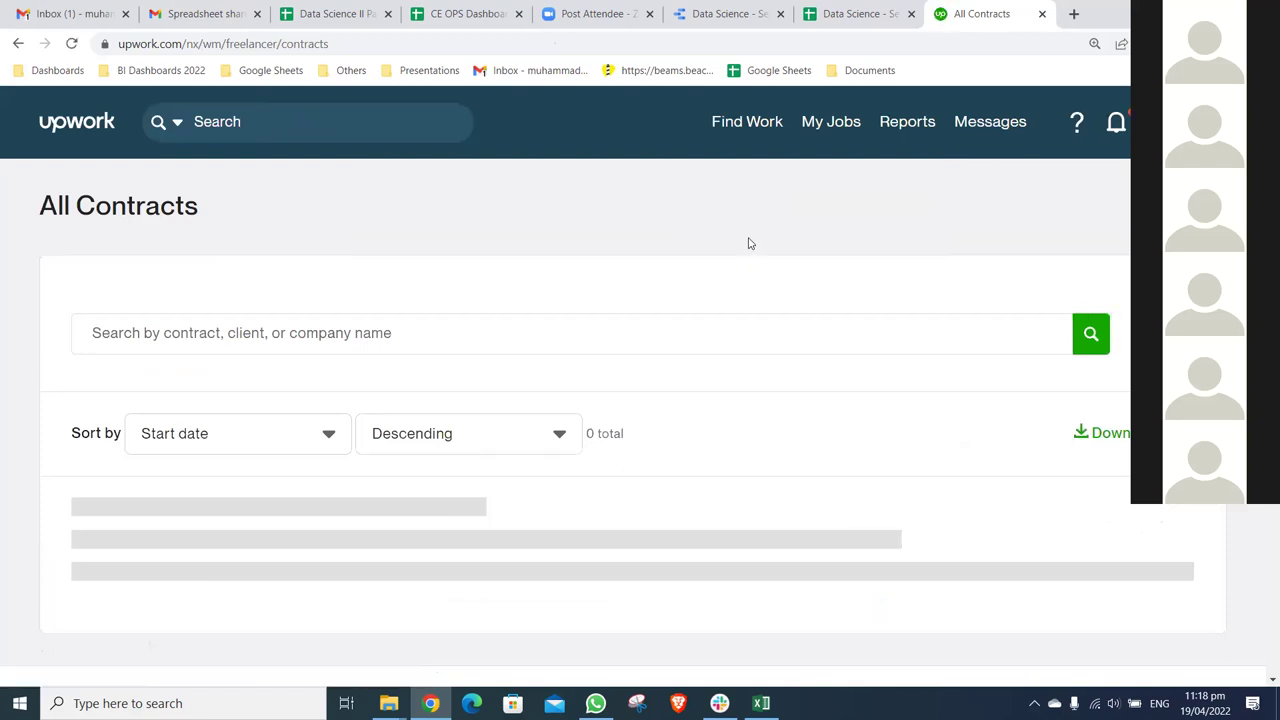
{"action": "scroll", "coordinate": [505, 585], "scroll_direction": "down", "scroll_amount": 1}
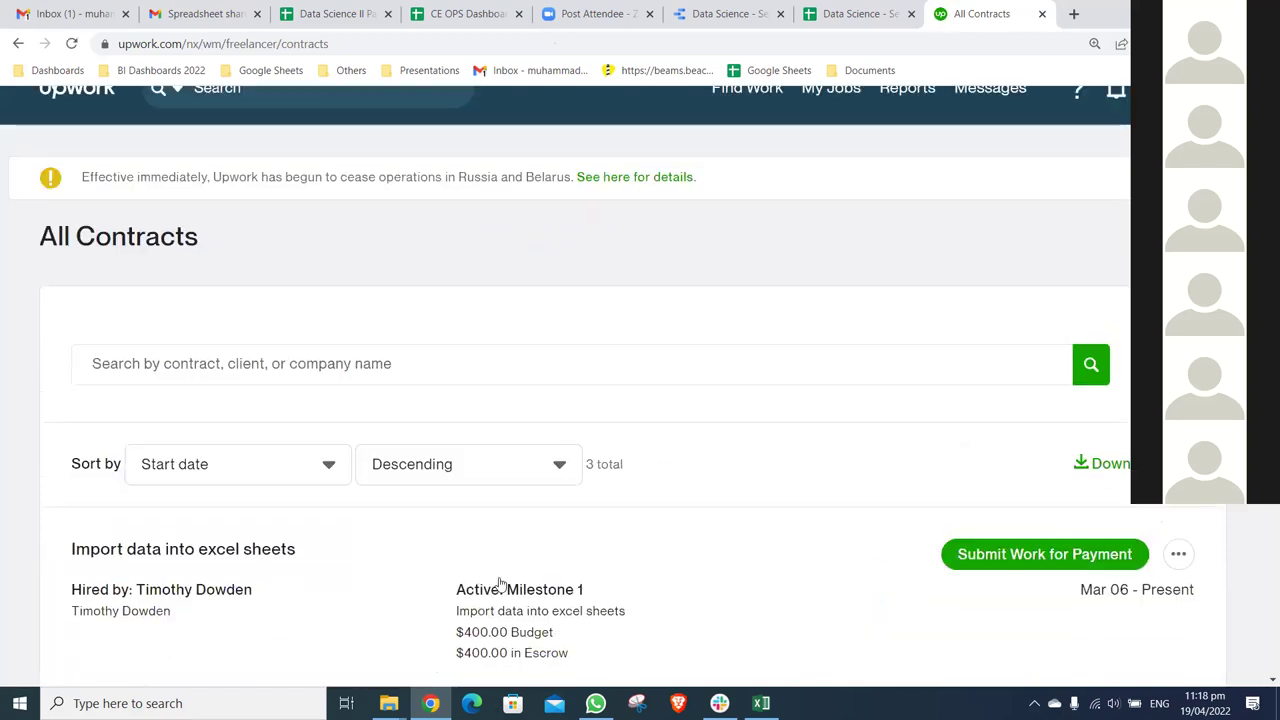
{"action": "scroll", "coordinate": [480, 567], "scroll_direction": "down", "scroll_amount": 1}
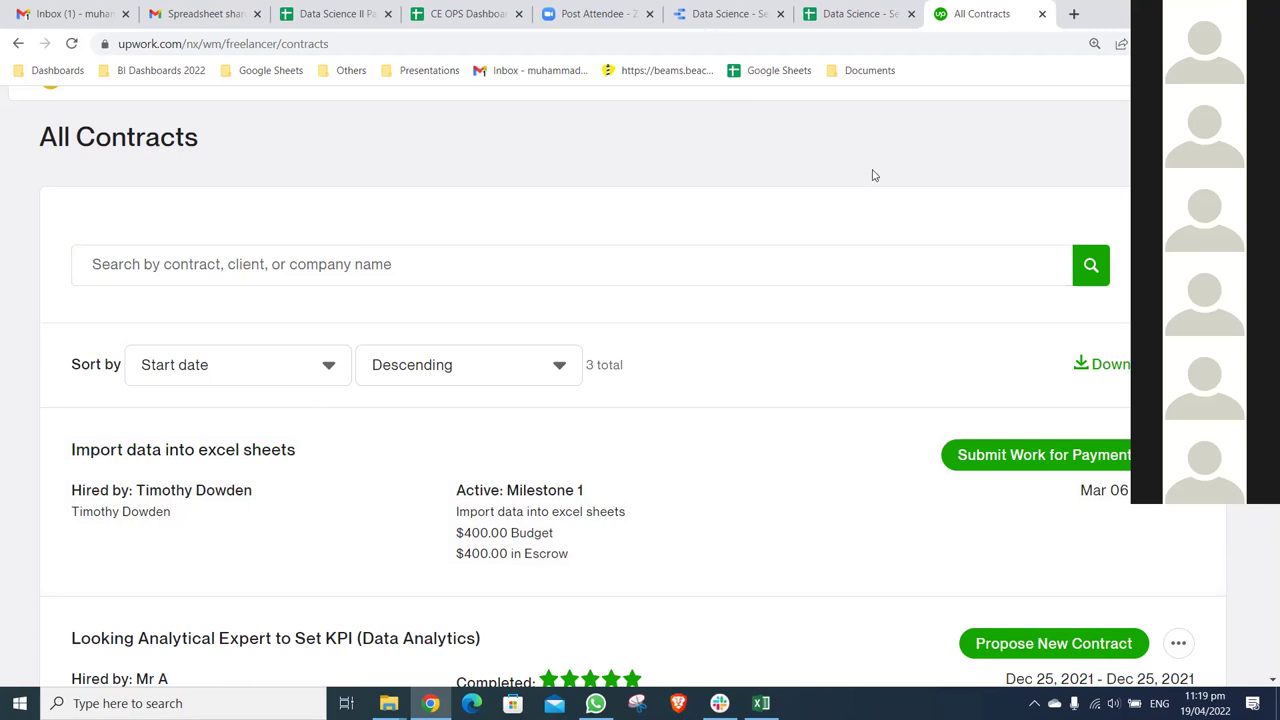
{"action": "key", "text": "ctrl+6"}
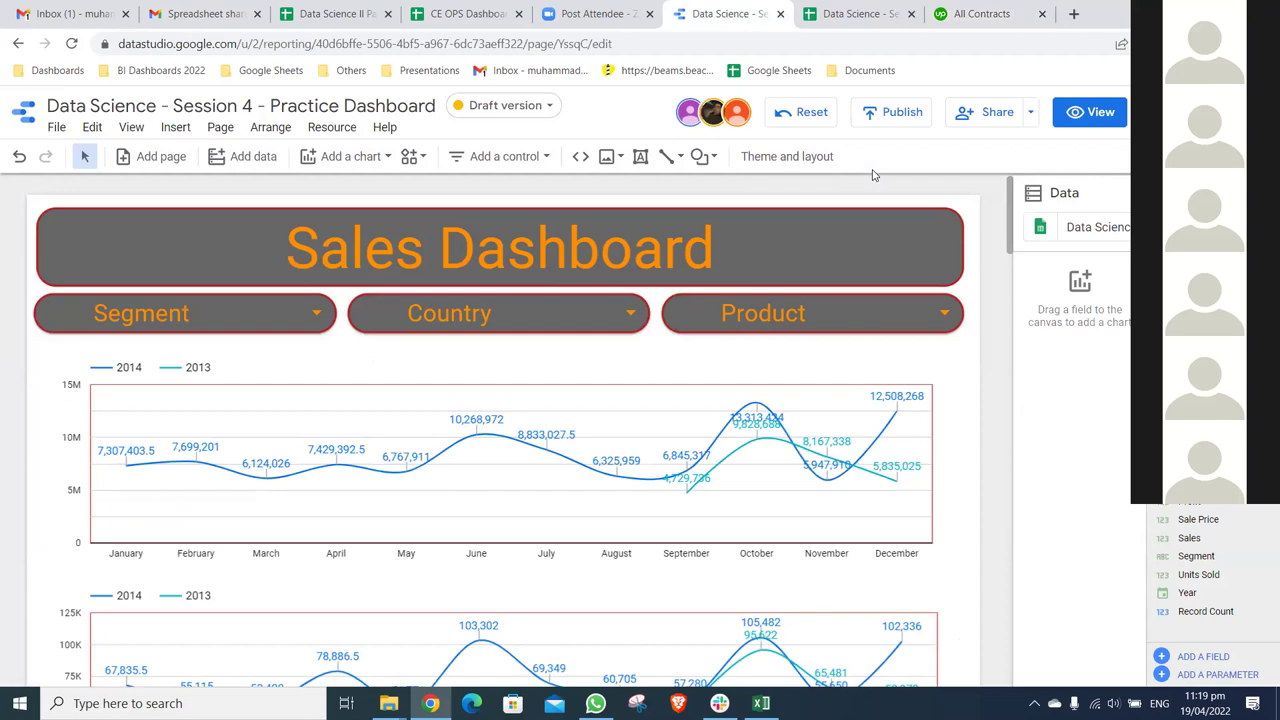
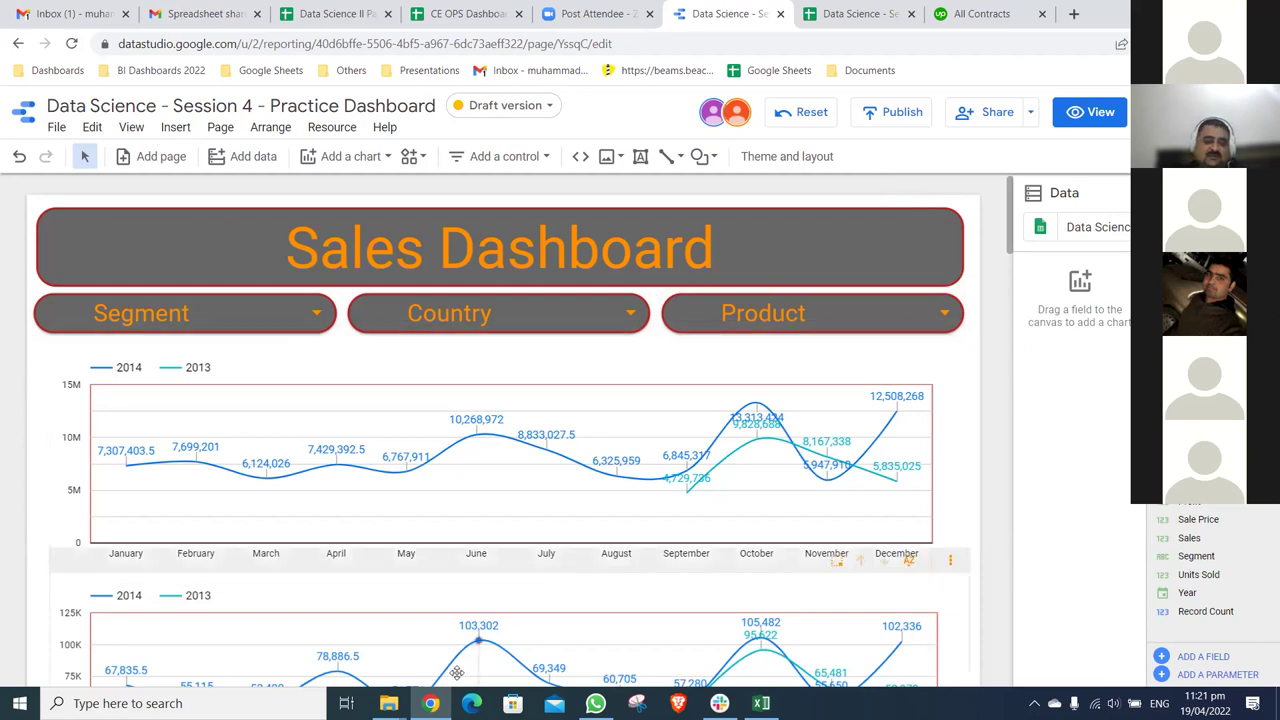
- Close the Assigment File workbook without saving changes
{"action": "mouse_move", "coordinate": [389, 703]}
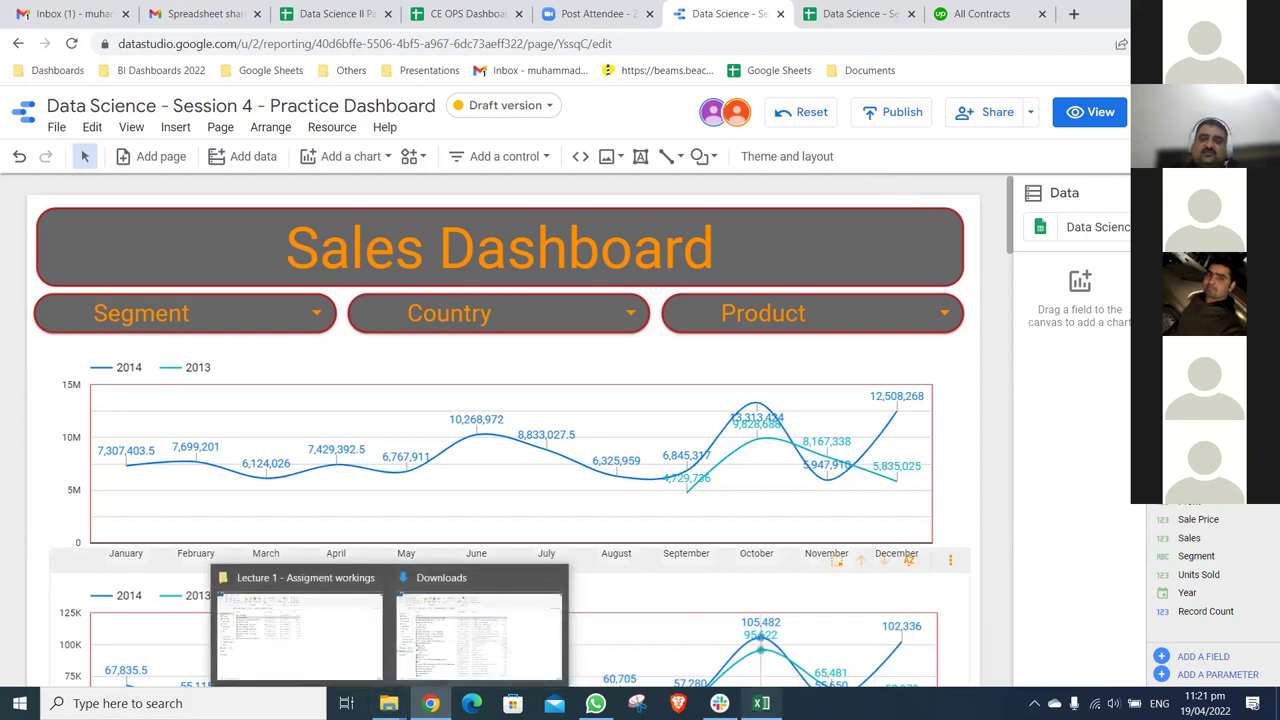
{"action": "key", "text": "alt+Tab"}
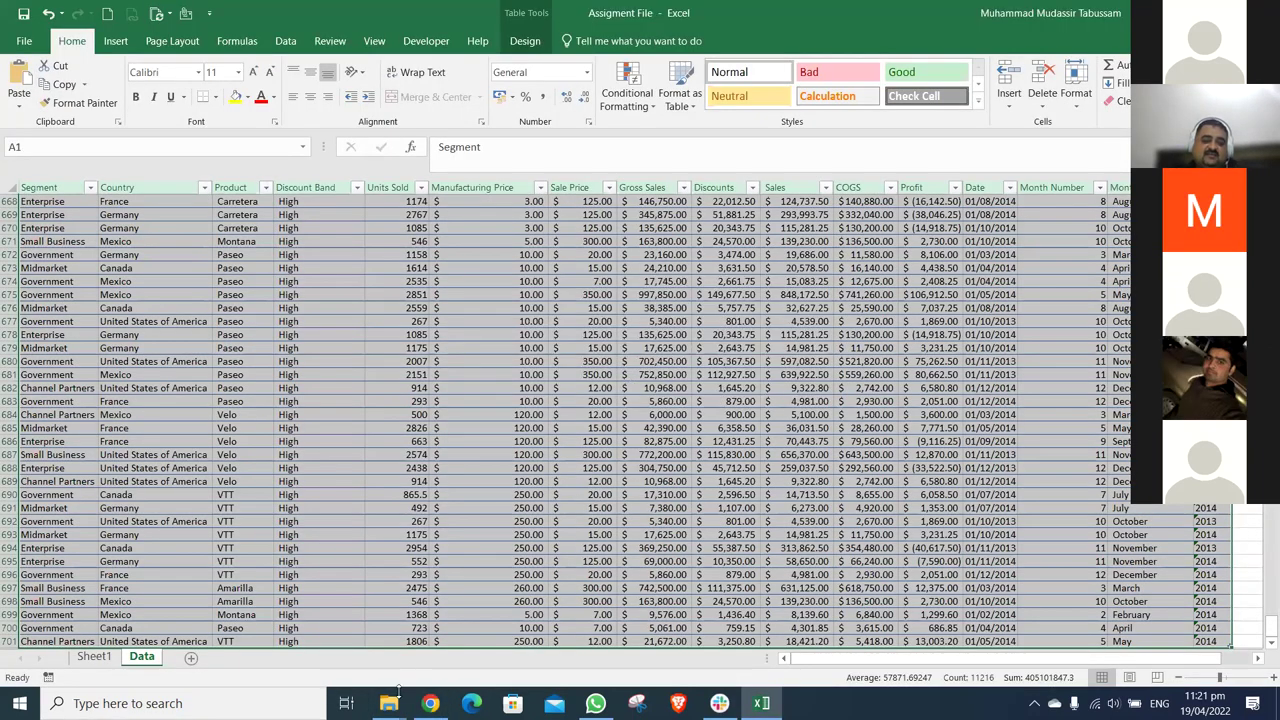
{"action": "key", "text": "alt+F4"}
{"action": "key", "text": "n"}
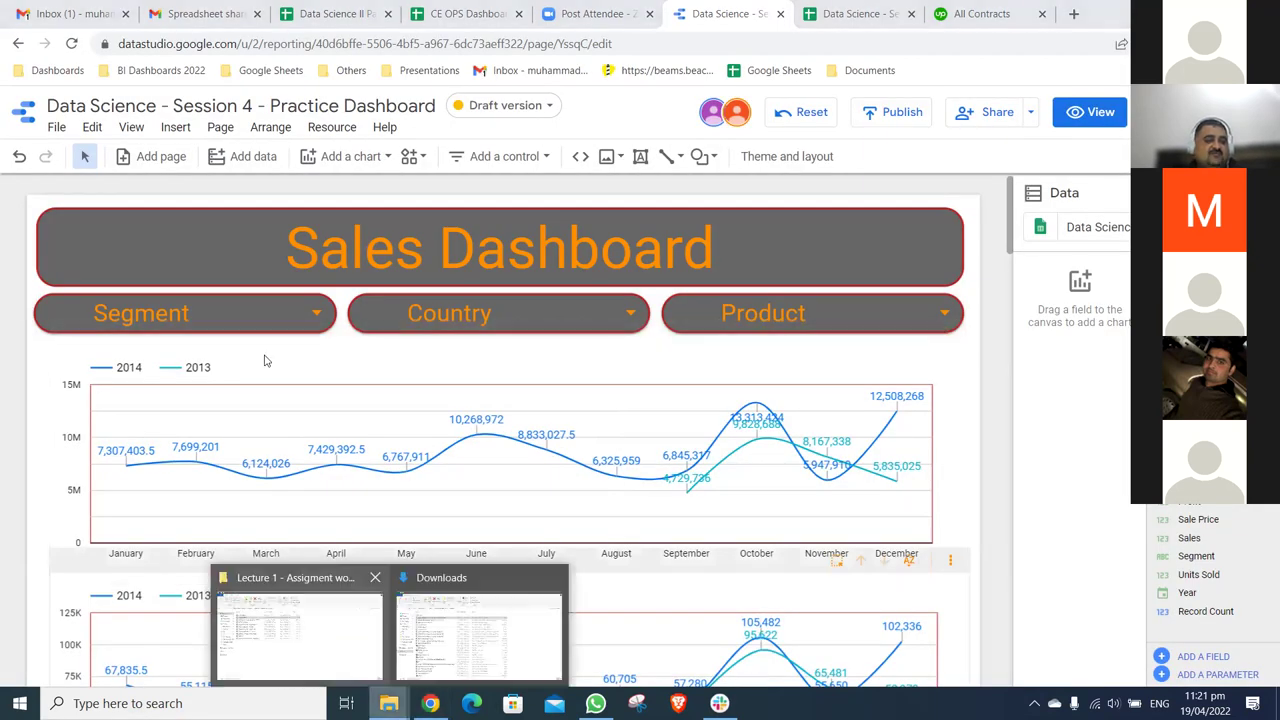
{"action": "left_click", "coordinate": [298, 630]}
- Open the movies workbook from Course 2 > Lecture 4 - Practice Files
{"action": "left_click", "coordinate": [252, 133]}
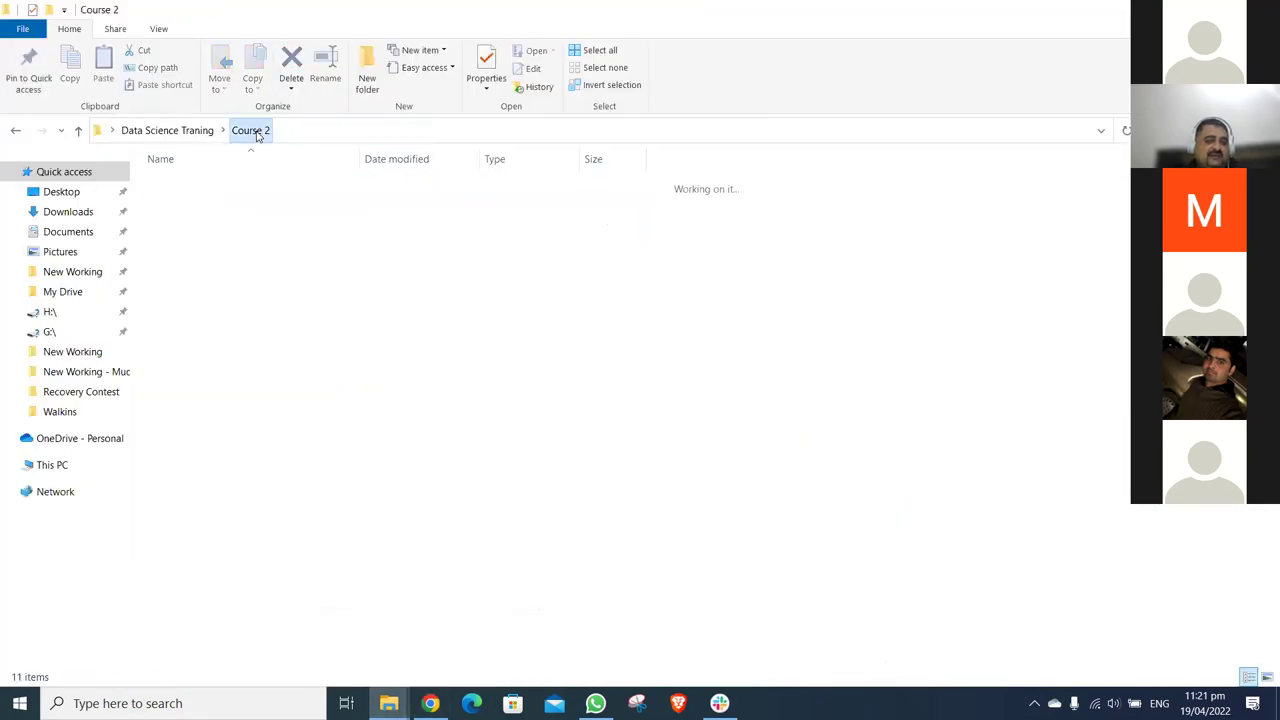
{"action": "double_click", "coordinate": [226, 222]}
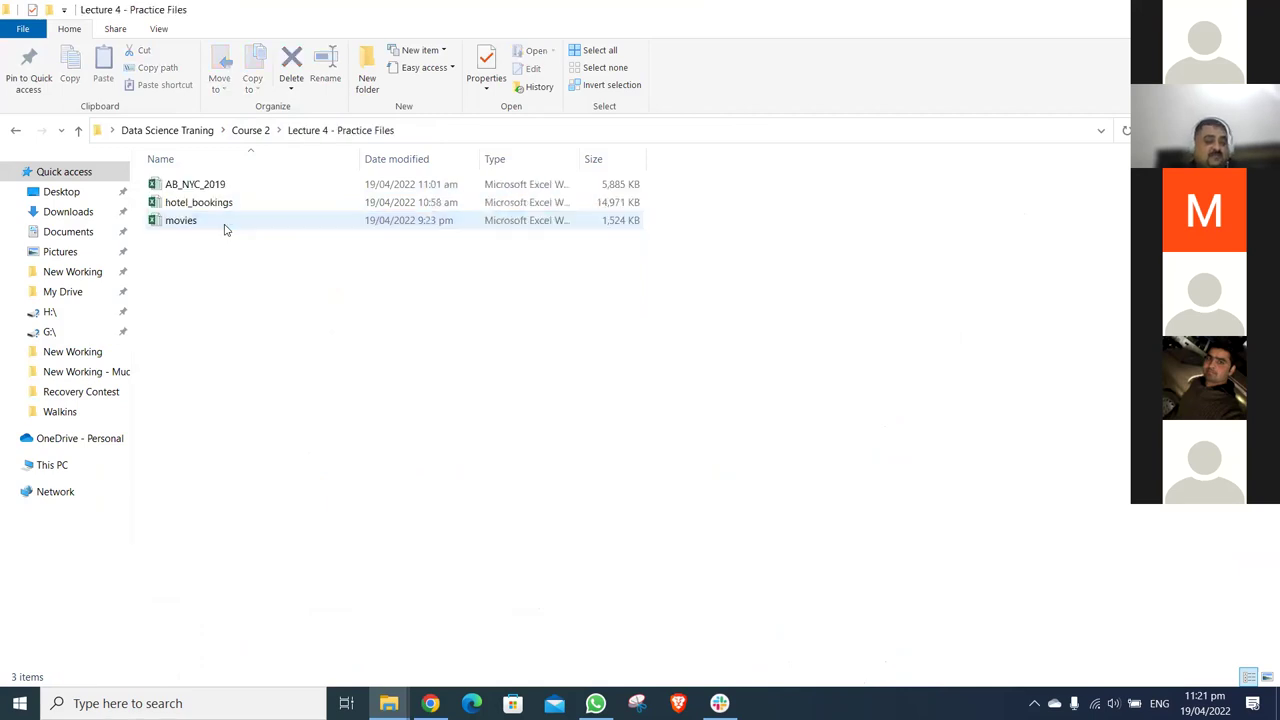
{"action": "double_click", "coordinate": [225, 227]}
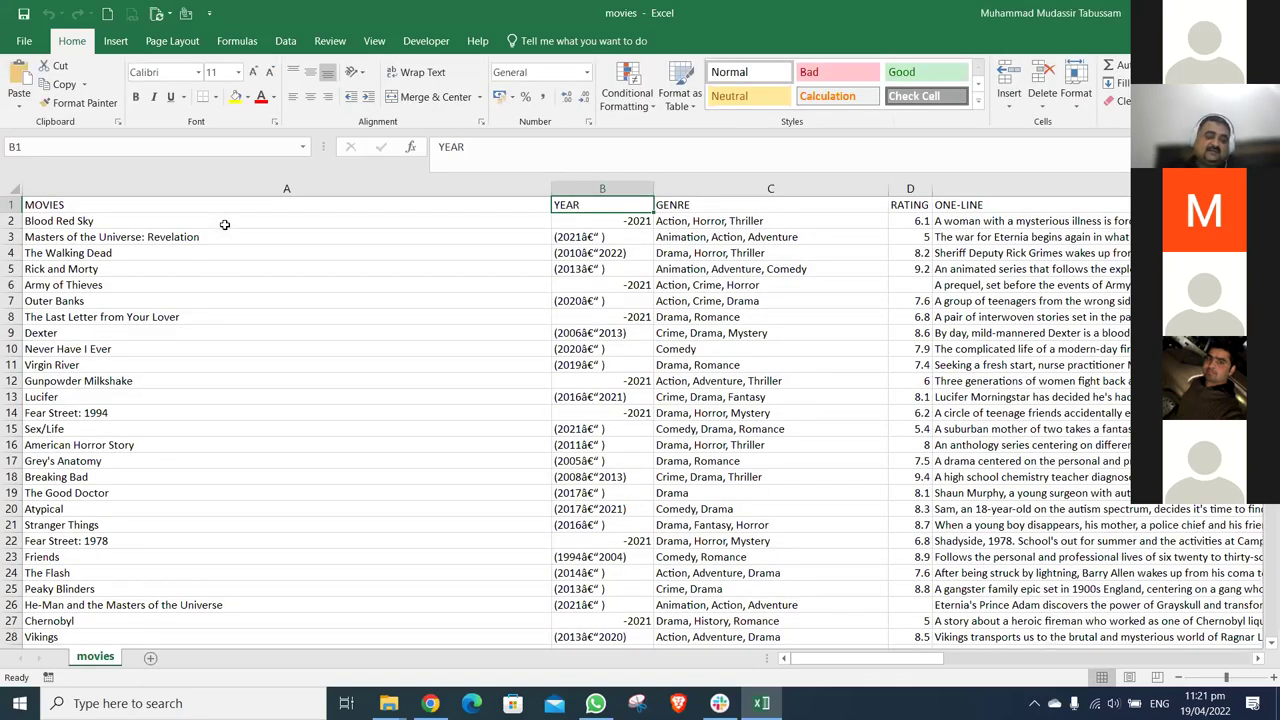
- Turn on filters for the movies header row and open the YEAR column's filter list
{"action": "key", "text": "Left"}
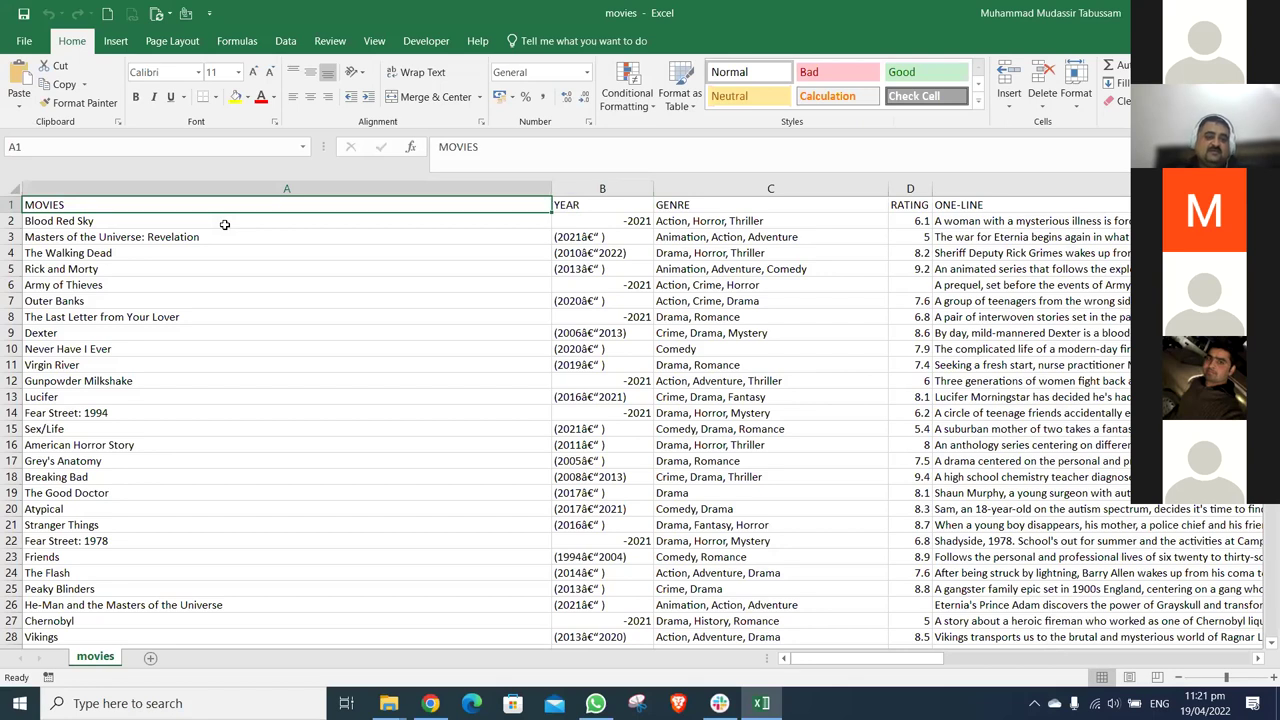
{"action": "key", "text": "ctrl+shift+l"}
{"action": "key", "text": "Right"}
{"action": "key", "text": "Right"}
{"action": "key", "text": "Right"}
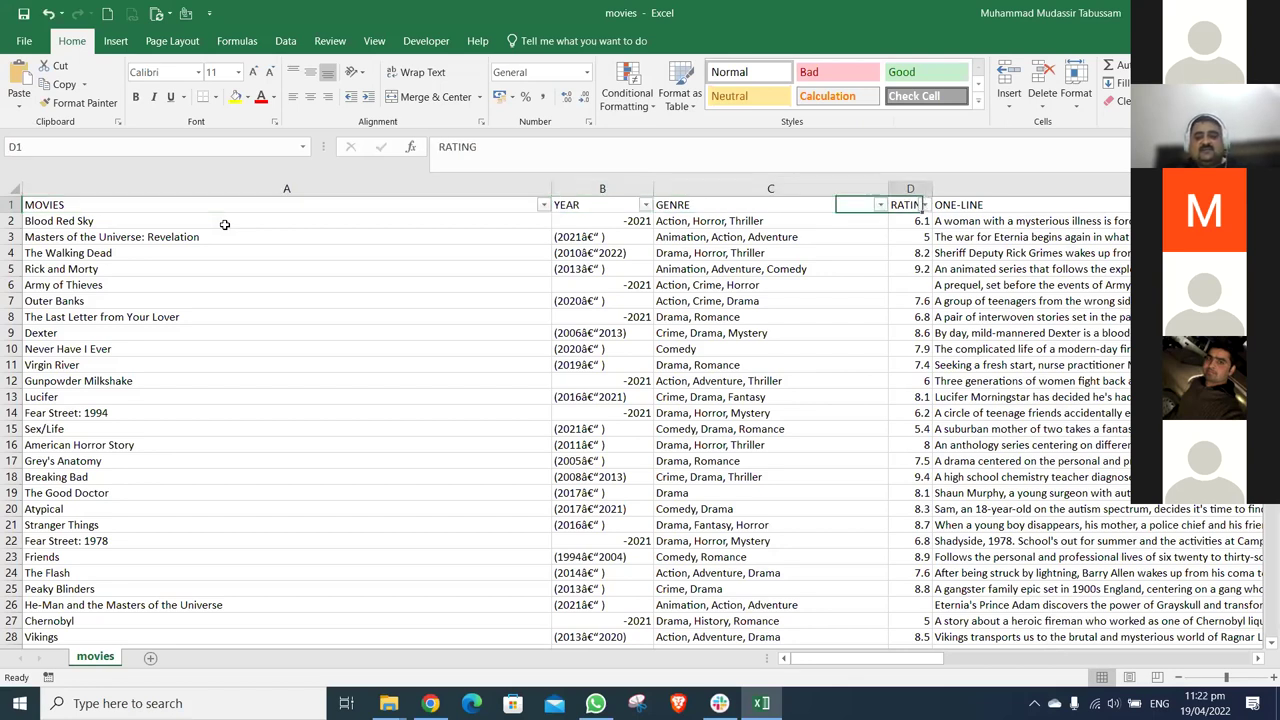
{"action": "key", "text": "Right"}
{"action": "key", "text": "Right"}
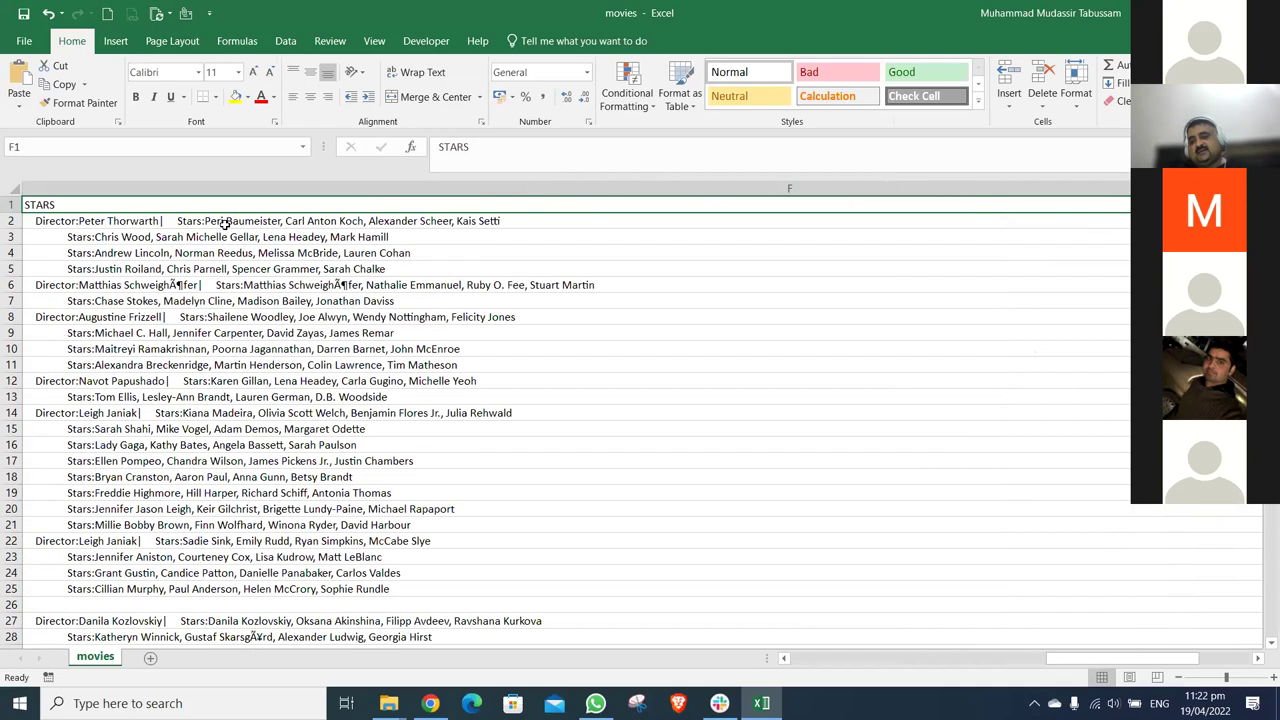
{"action": "key", "text": "ctrl+Home"}
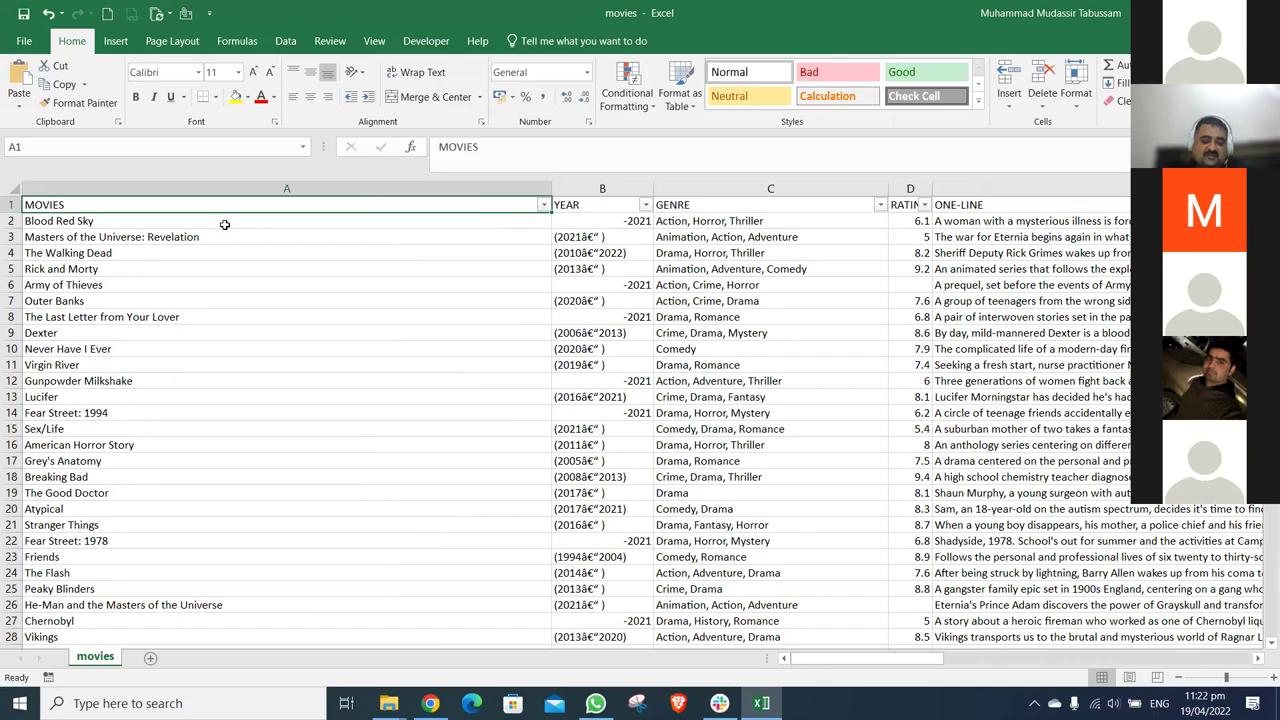
{"action": "key", "text": "Right"}
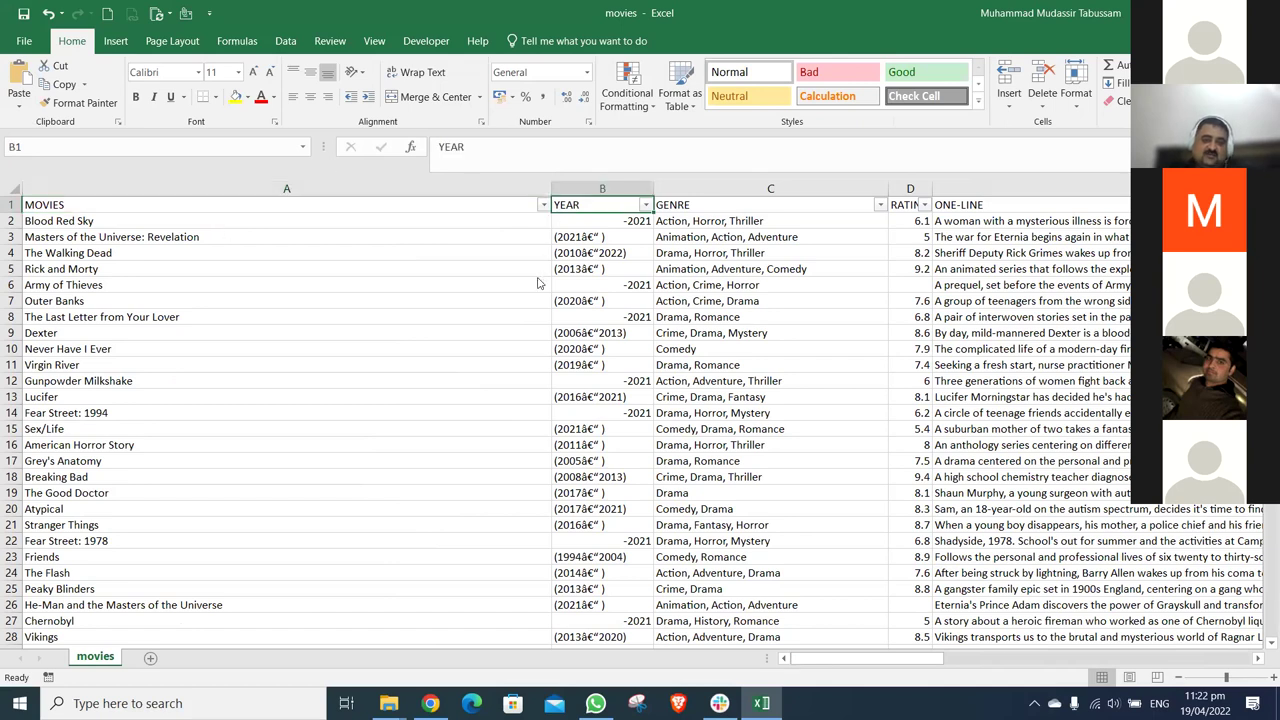
{"action": "key", "text": "alt+Down"}
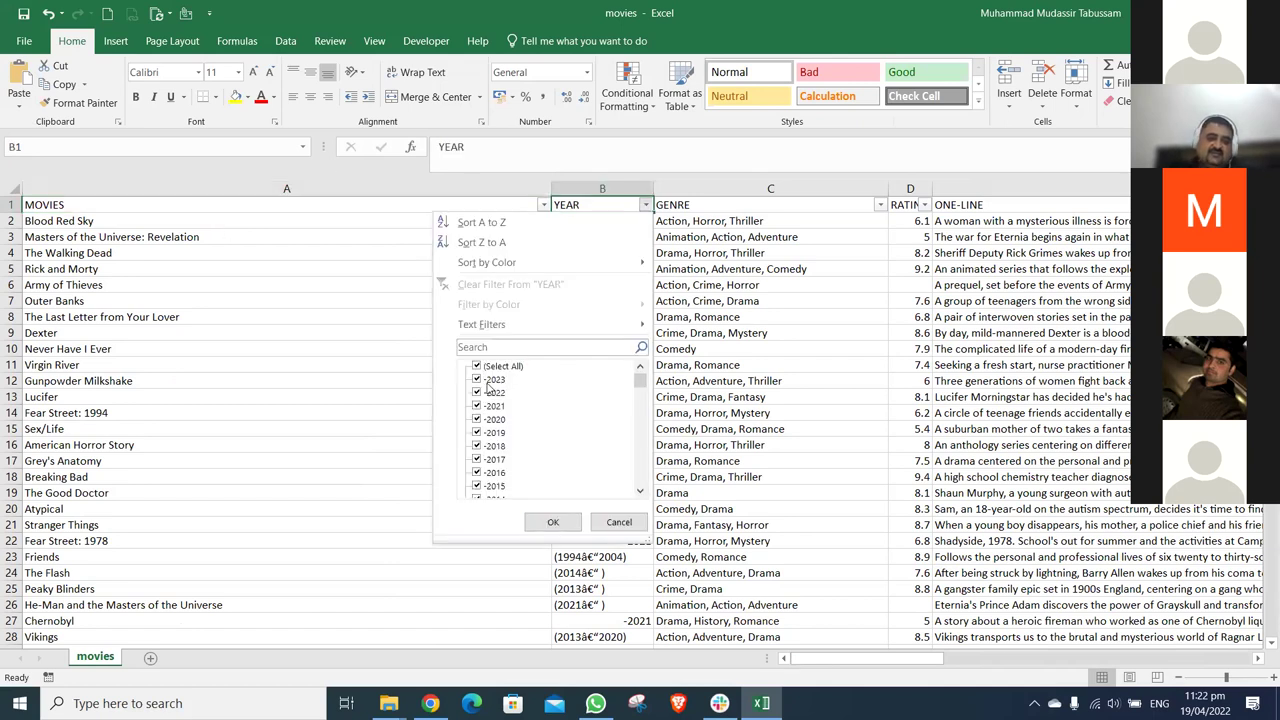
- Scroll through all YEAR filter values, then close the list without applying a filter
{"action": "left_click", "coordinate": [640, 491]}
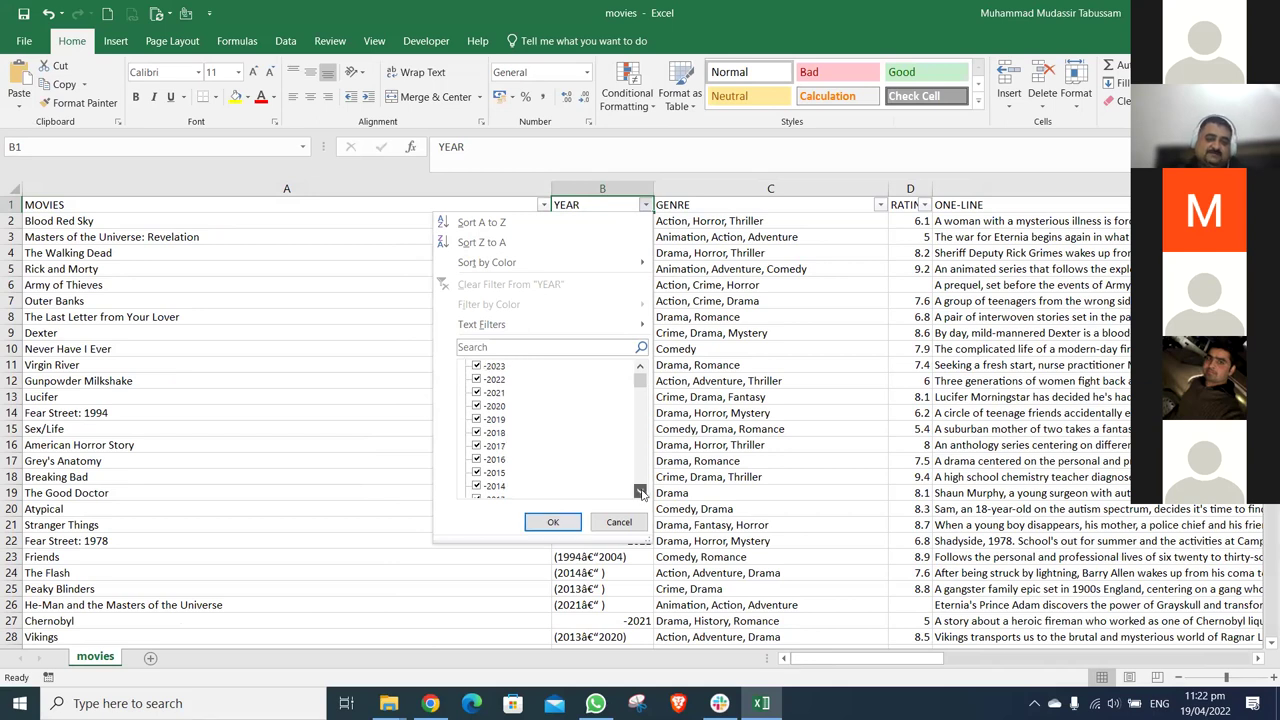
{"action": "scroll", "coordinate": [640, 491], "scroll_direction": "down", "scroll_amount": 4}
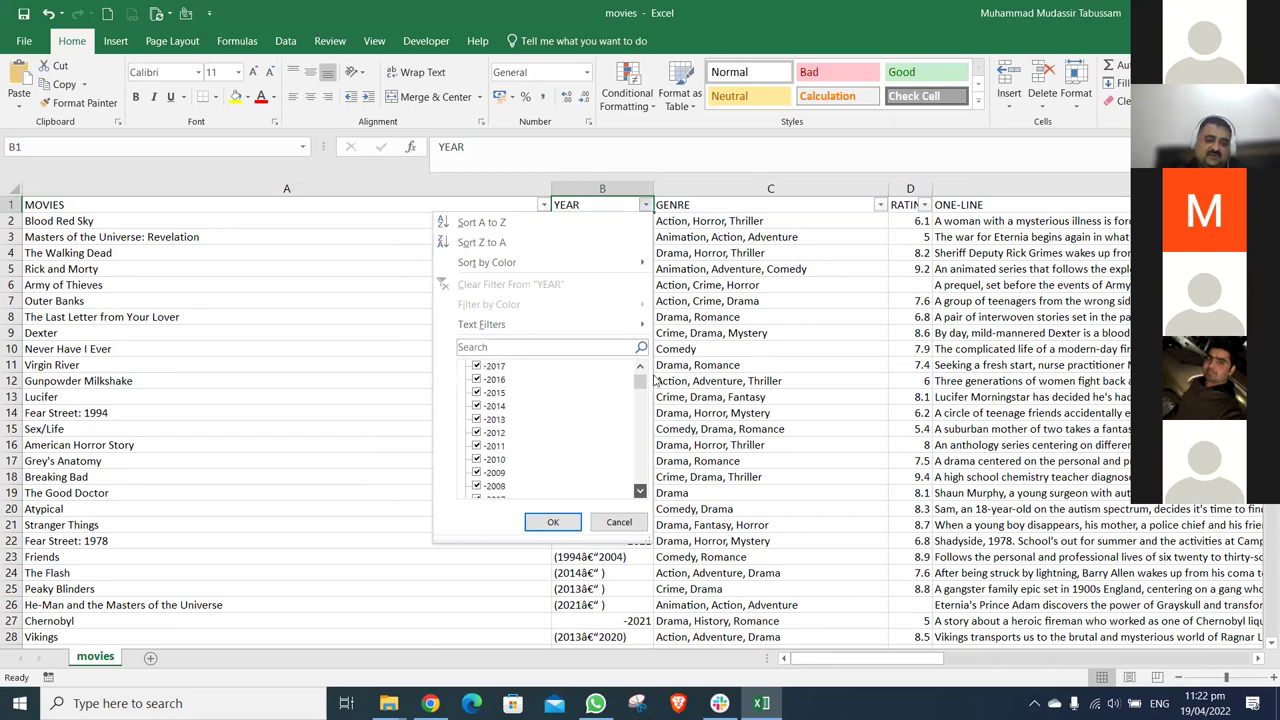
{"action": "left_click_drag", "start_coordinate": [641, 384], "coordinate": [641, 403]}
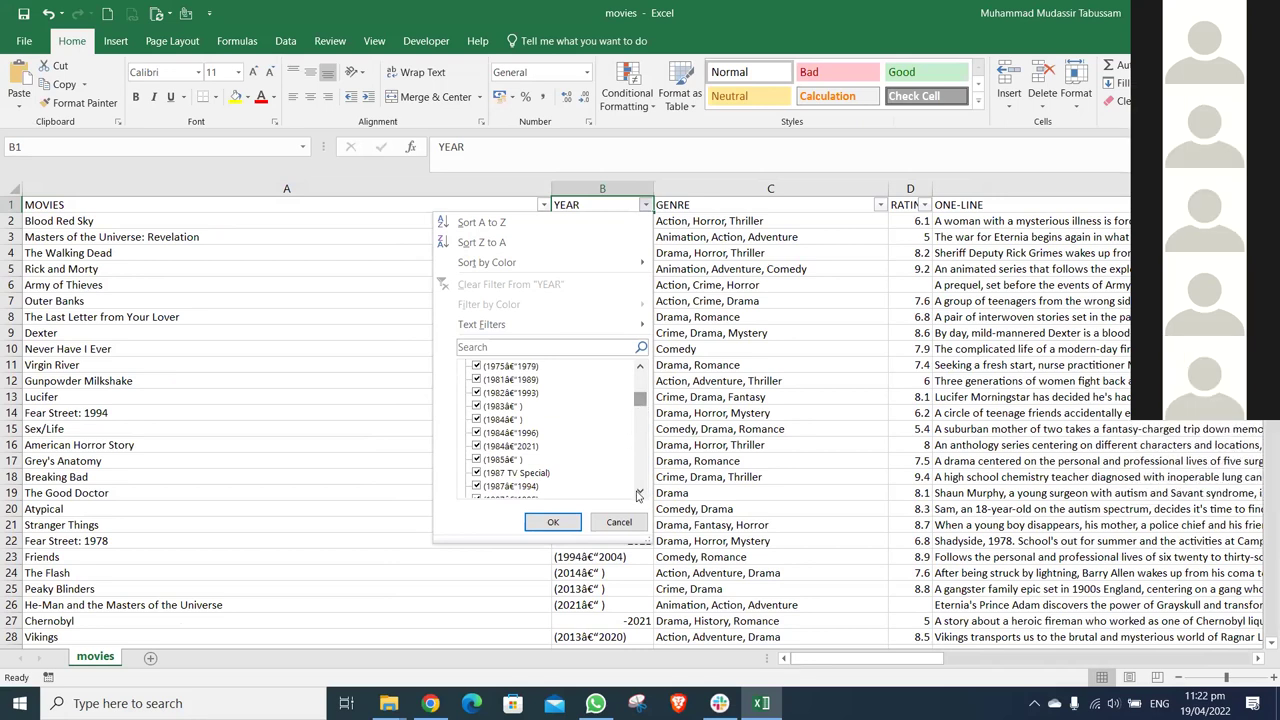
{"action": "left_click_drag", "start_coordinate": [638, 494], "coordinate": [638, 494]}
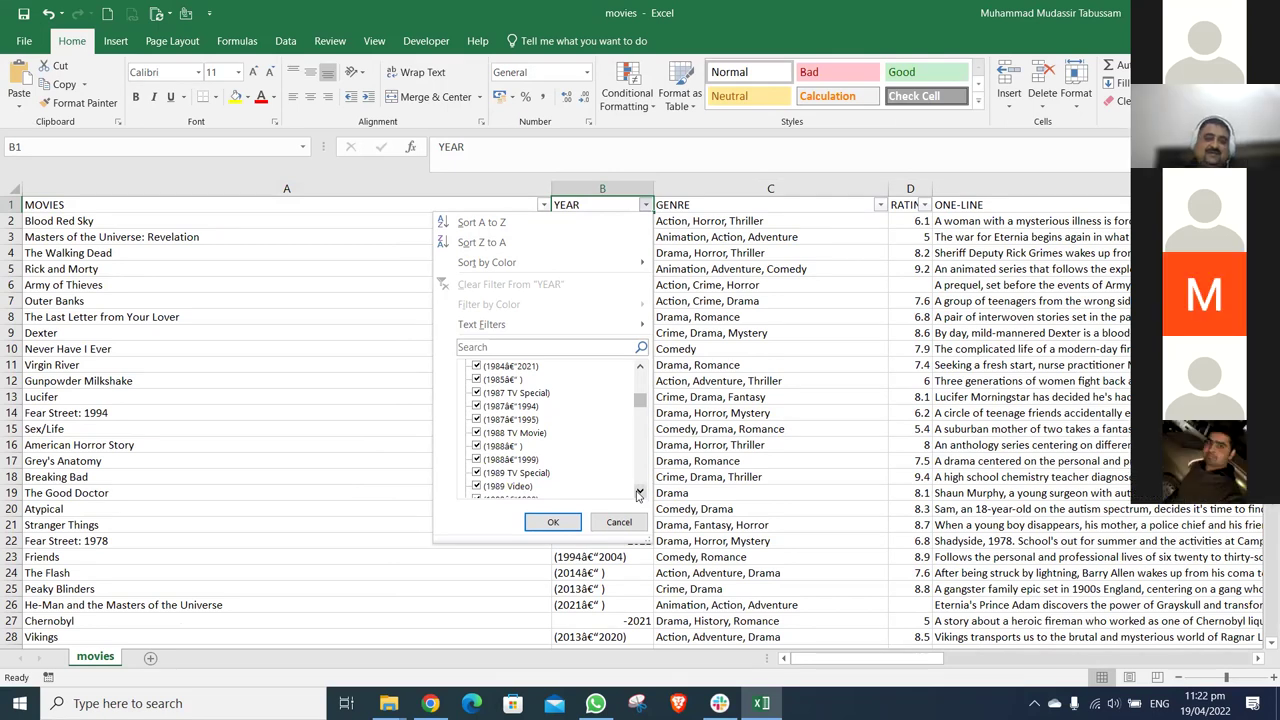
{"action": "left_click_drag", "start_coordinate": [638, 494], "coordinate": [638, 494]}
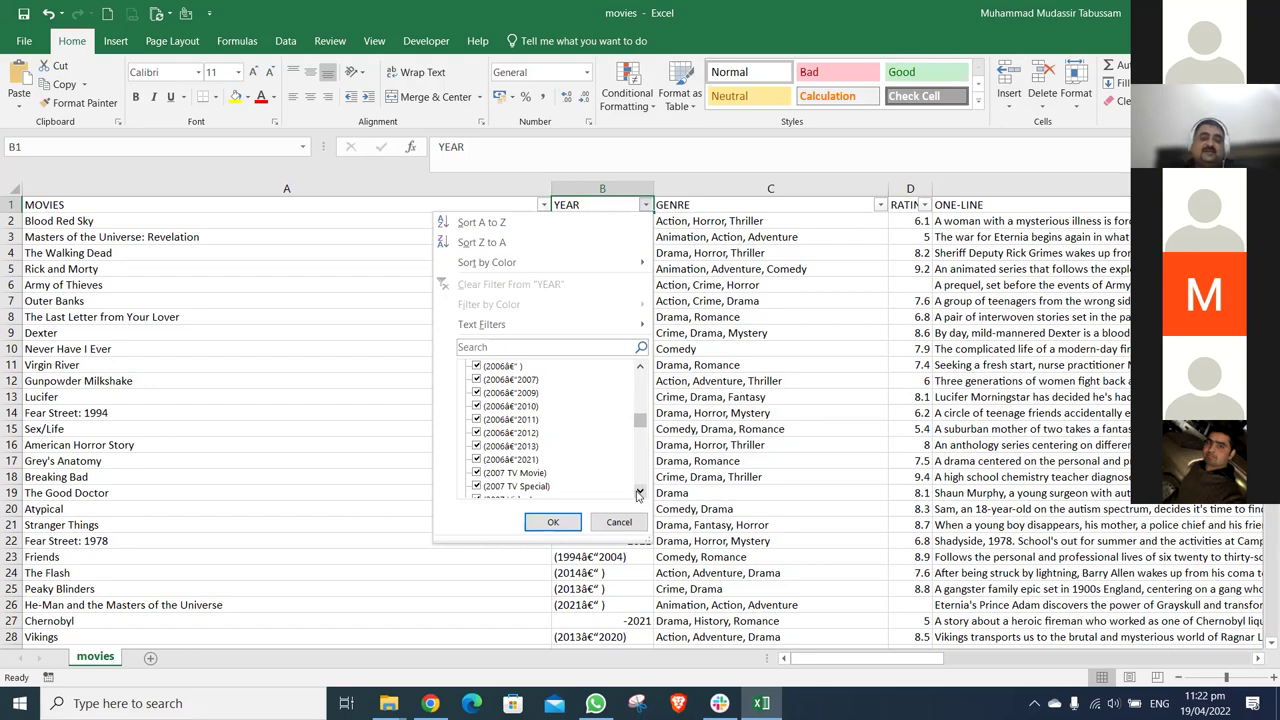
{"action": "left_click_drag", "start_coordinate": [638, 494], "coordinate": [638, 494]}
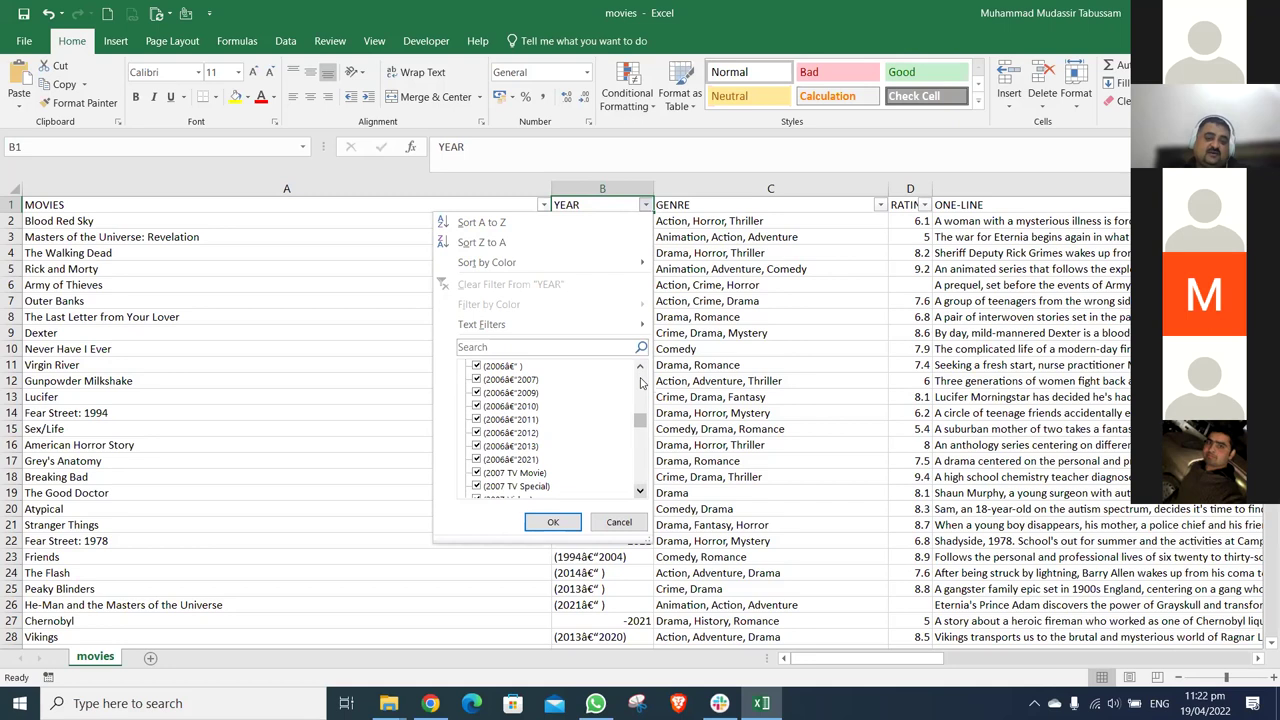
{"action": "left_click", "coordinate": [553, 522]}
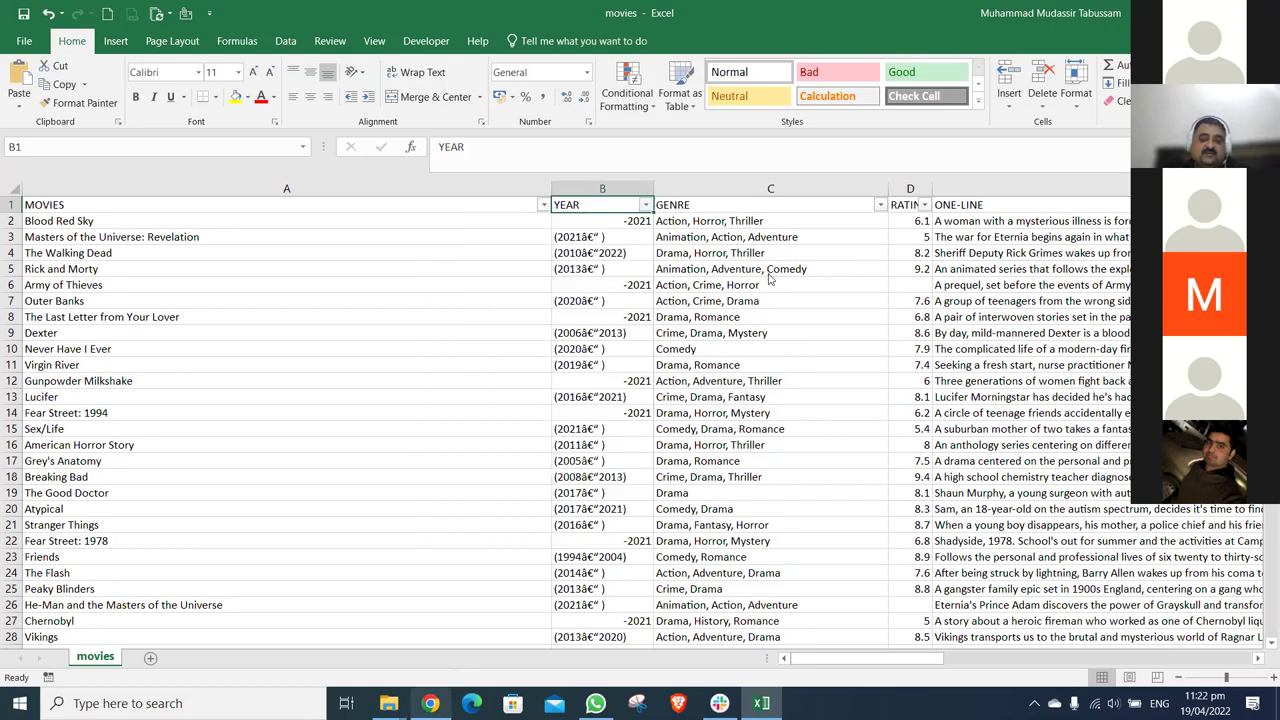
{"action": "key", "text": "alt+Tab"}
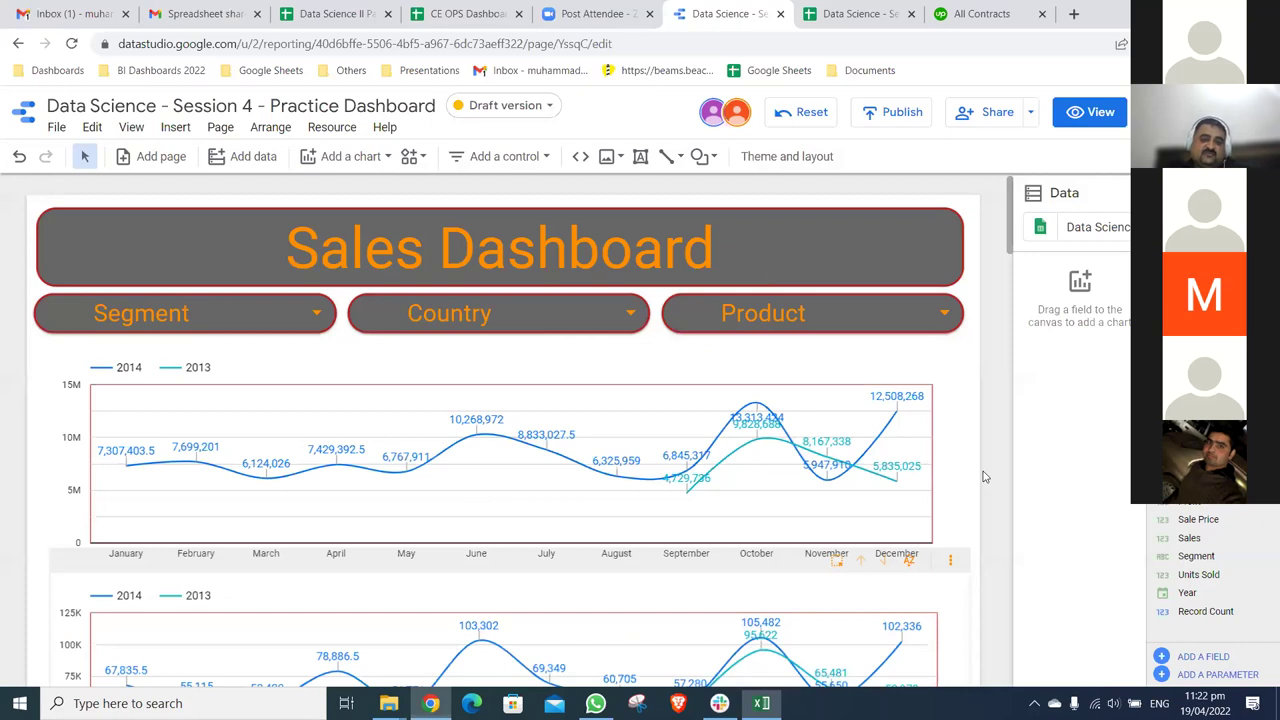
{"action": "scroll", "coordinate": [983, 477], "scroll_direction": "down", "scroll_amount": 2}
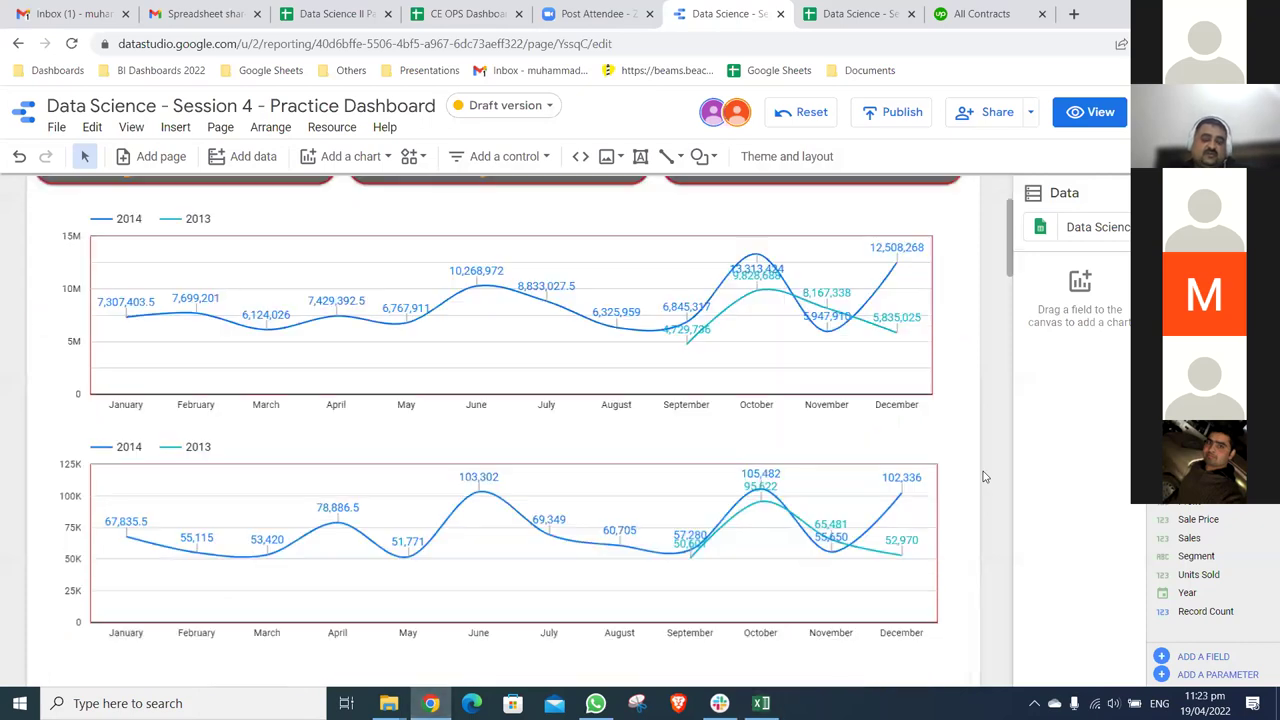
{"action": "scroll", "coordinate": [983, 477], "scroll_direction": "down", "scroll_amount": 10}
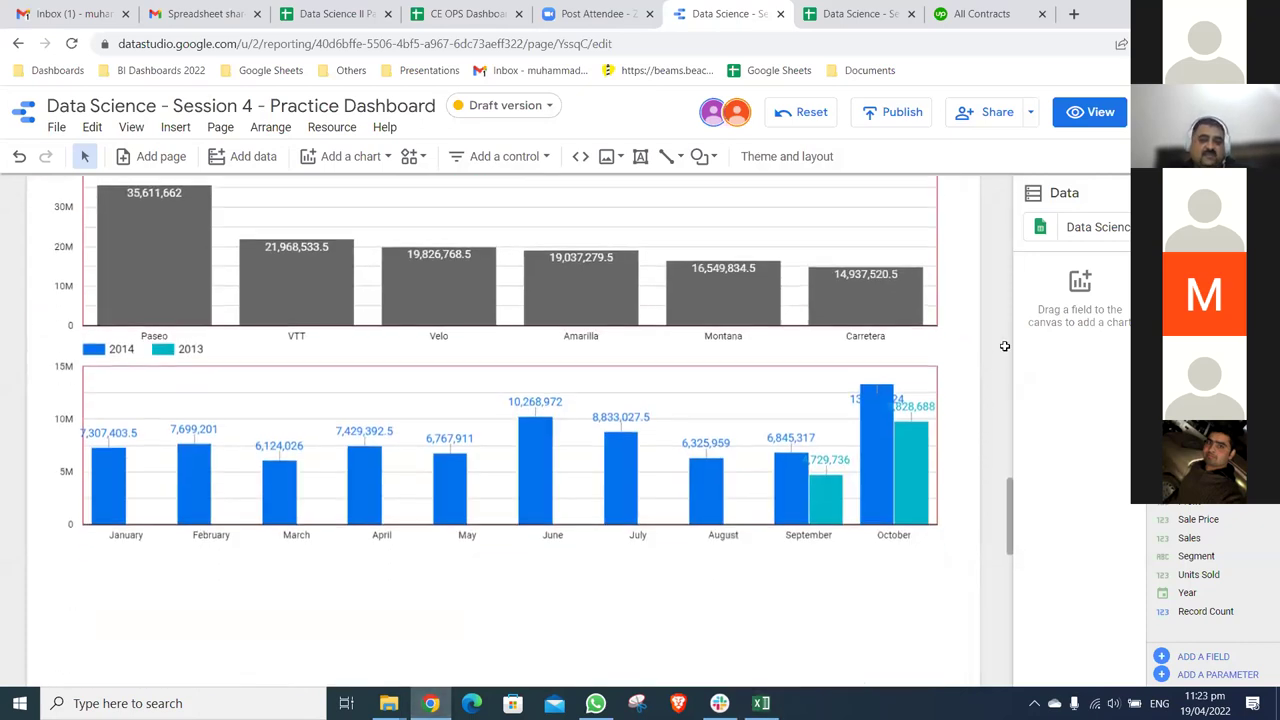
{"action": "scroll", "coordinate": [930, 663], "scroll_direction": "up", "scroll_amount": 10}
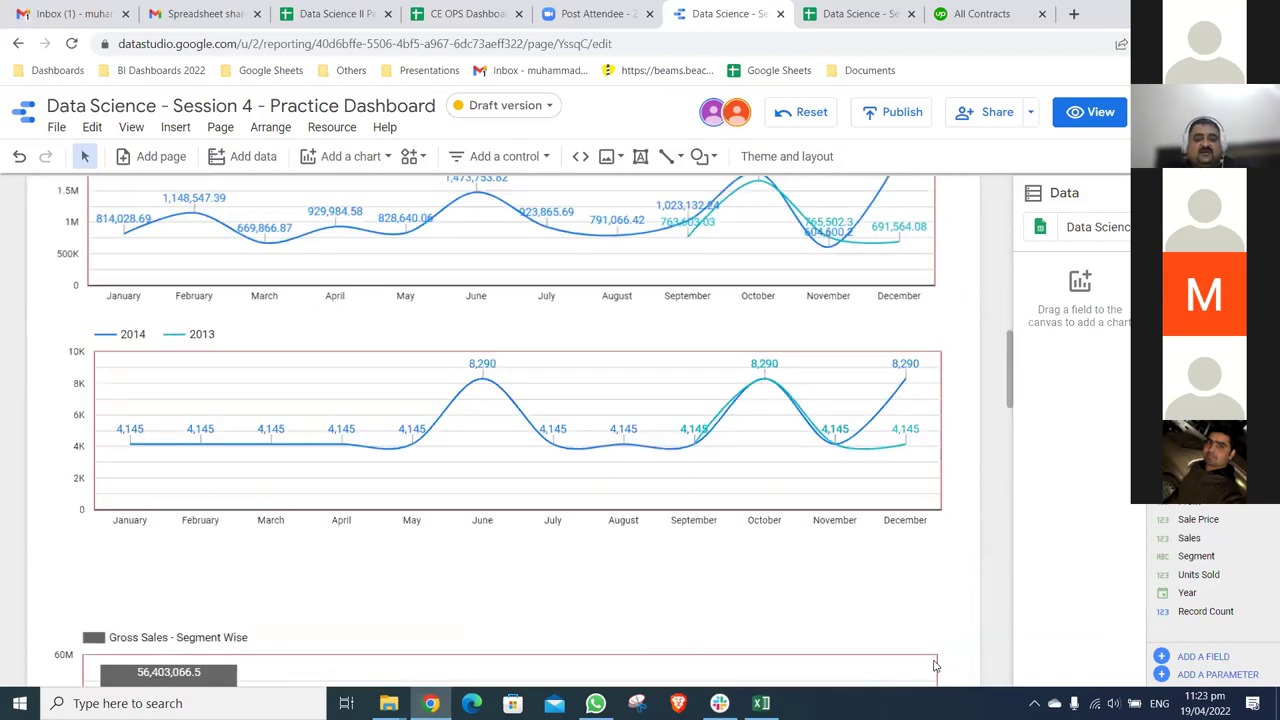
{"action": "scroll", "coordinate": [937, 665], "scroll_direction": "up", "scroll_amount": 3}
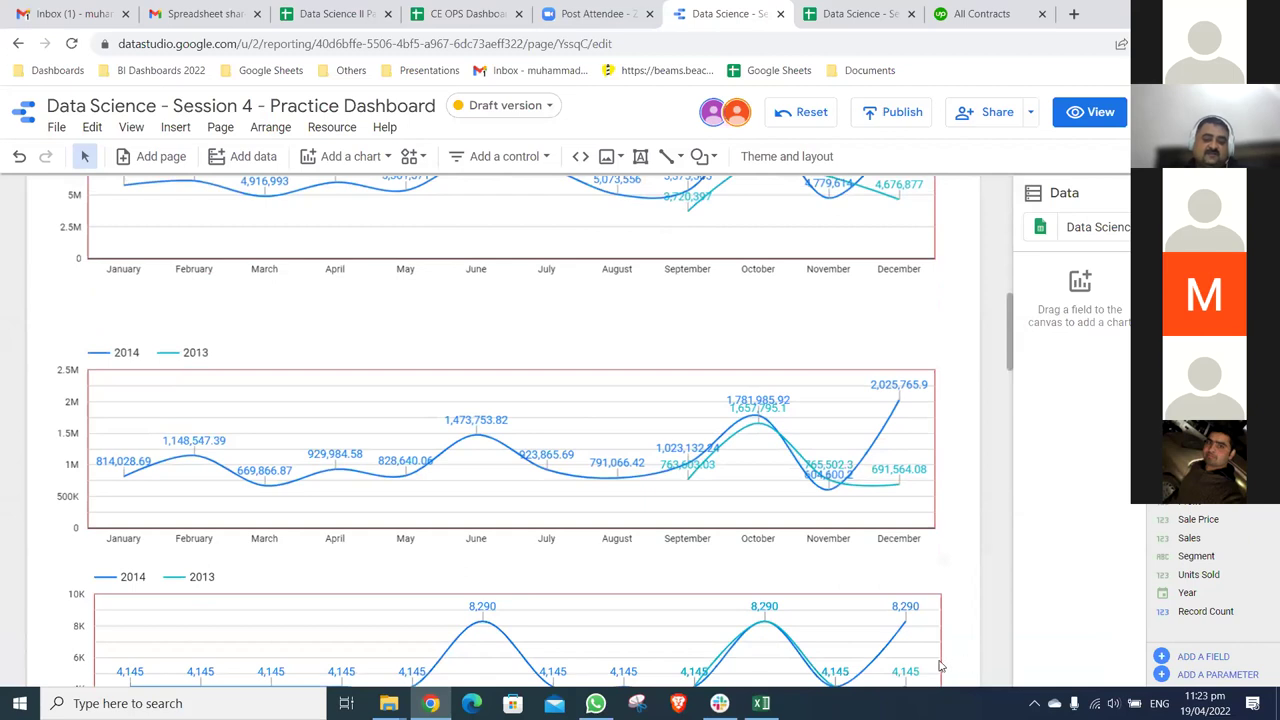
{"action": "key", "text": "alt+Tab"}
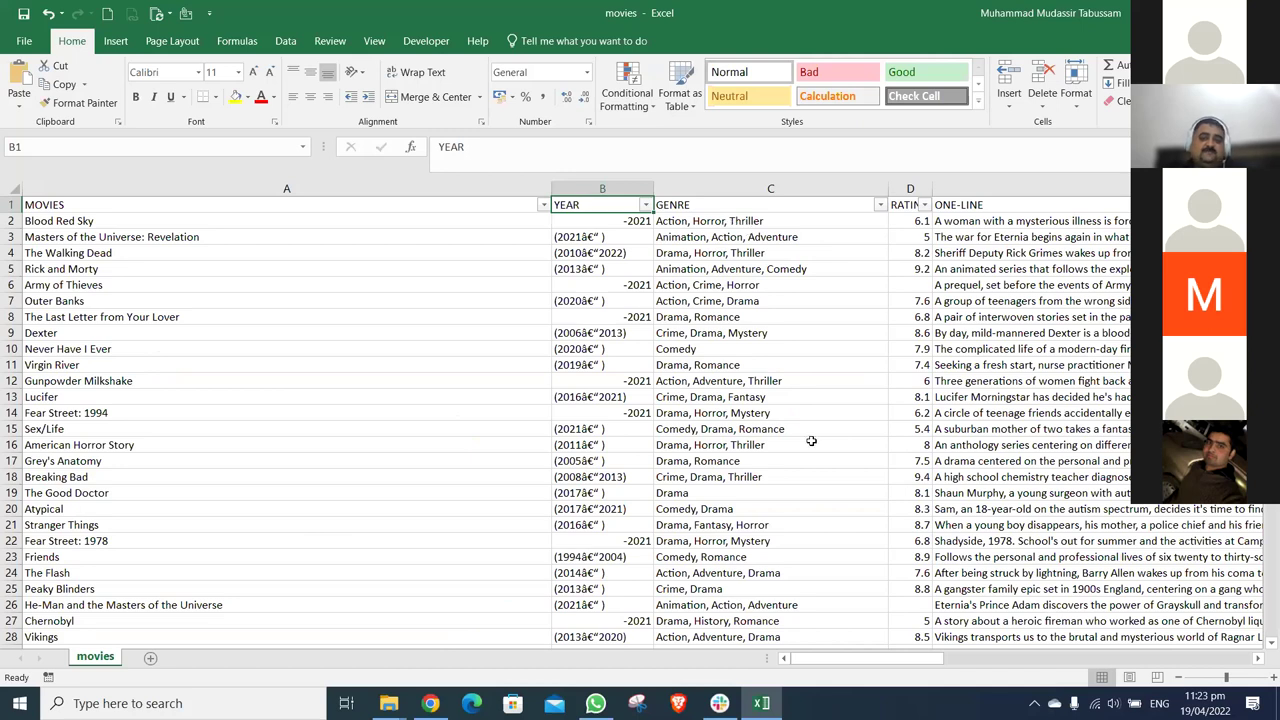
{"action": "scroll", "coordinate": [811, 441], "scroll_direction": "right", "scroll_amount": 2}
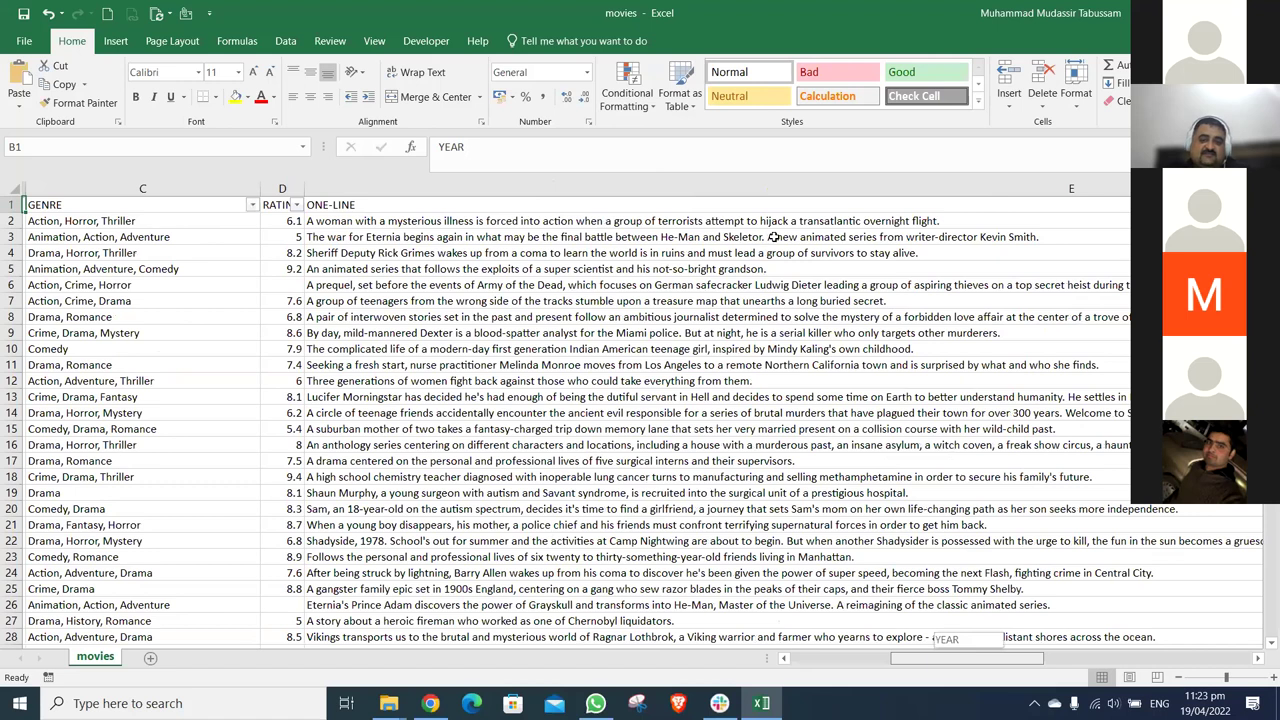
{"action": "key", "text": "Down"}
{"action": "key", "text": "Right"}
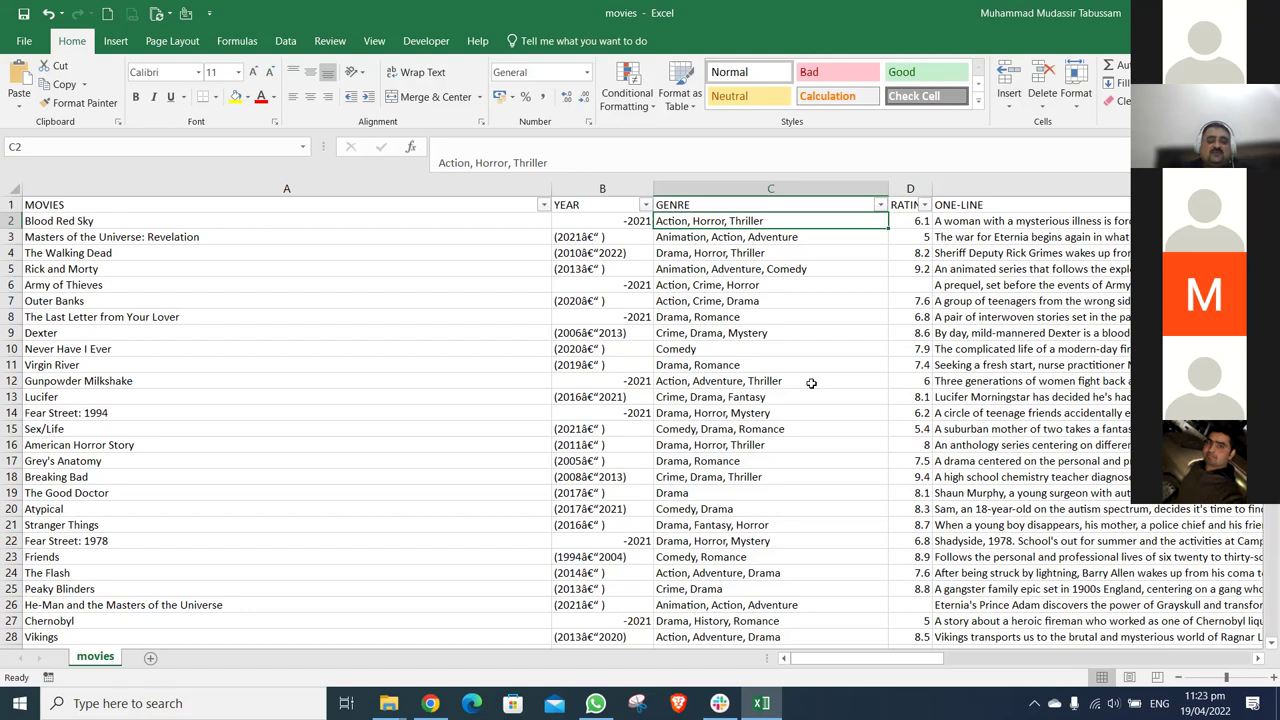
{"action": "left_click", "coordinate": [430, 690]}
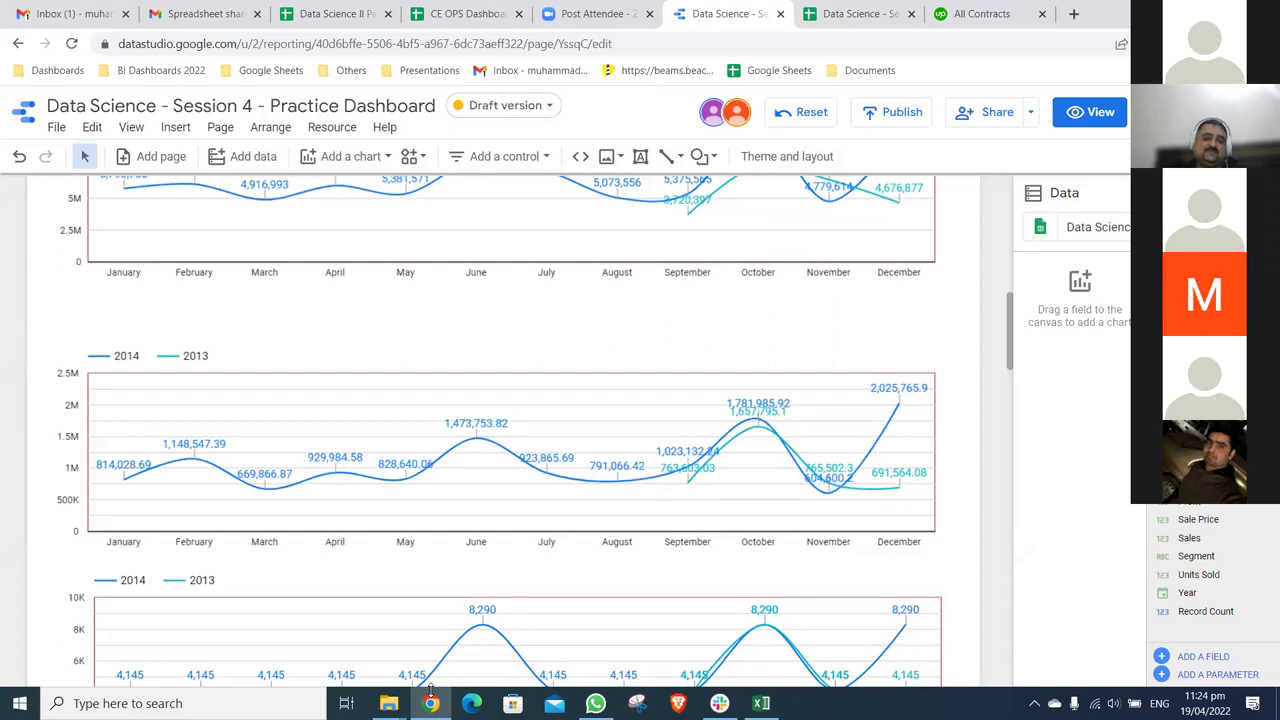
{"action": "left_click", "coordinate": [761, 703]}
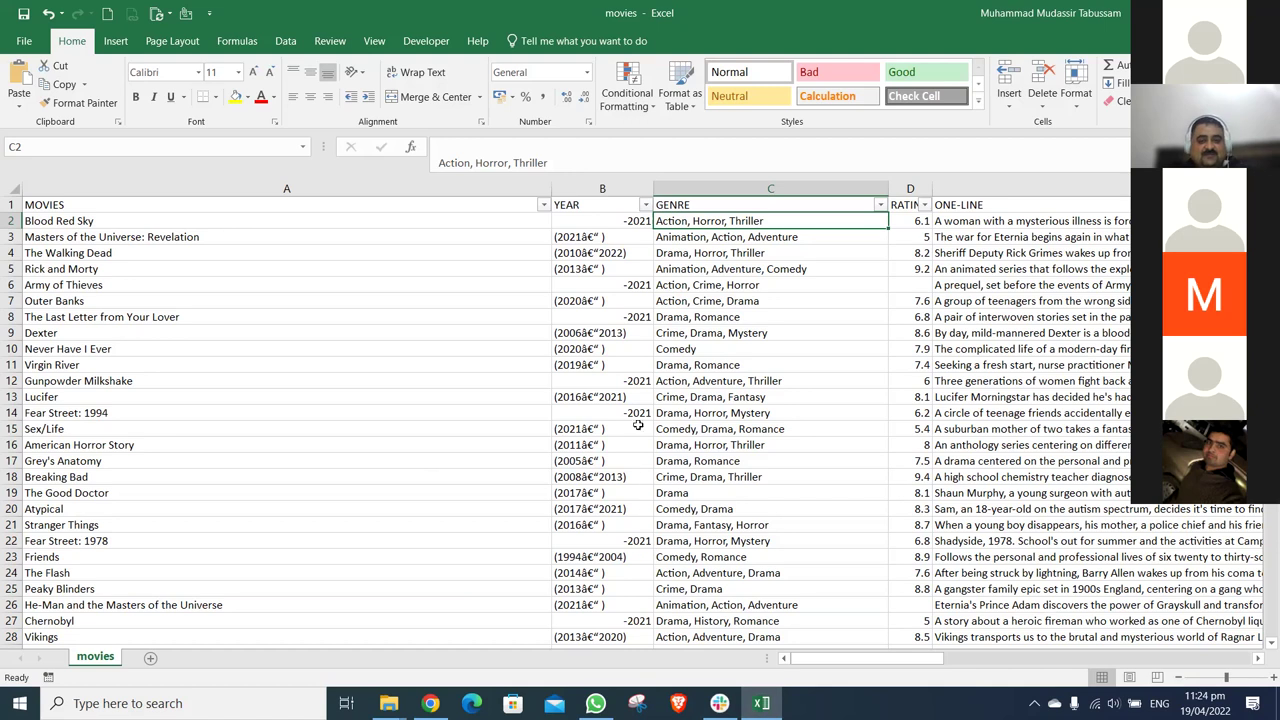
- Open the GENRE filter list and scroll down to the Drama genre entries
{"action": "left_click", "coordinate": [607, 188]}
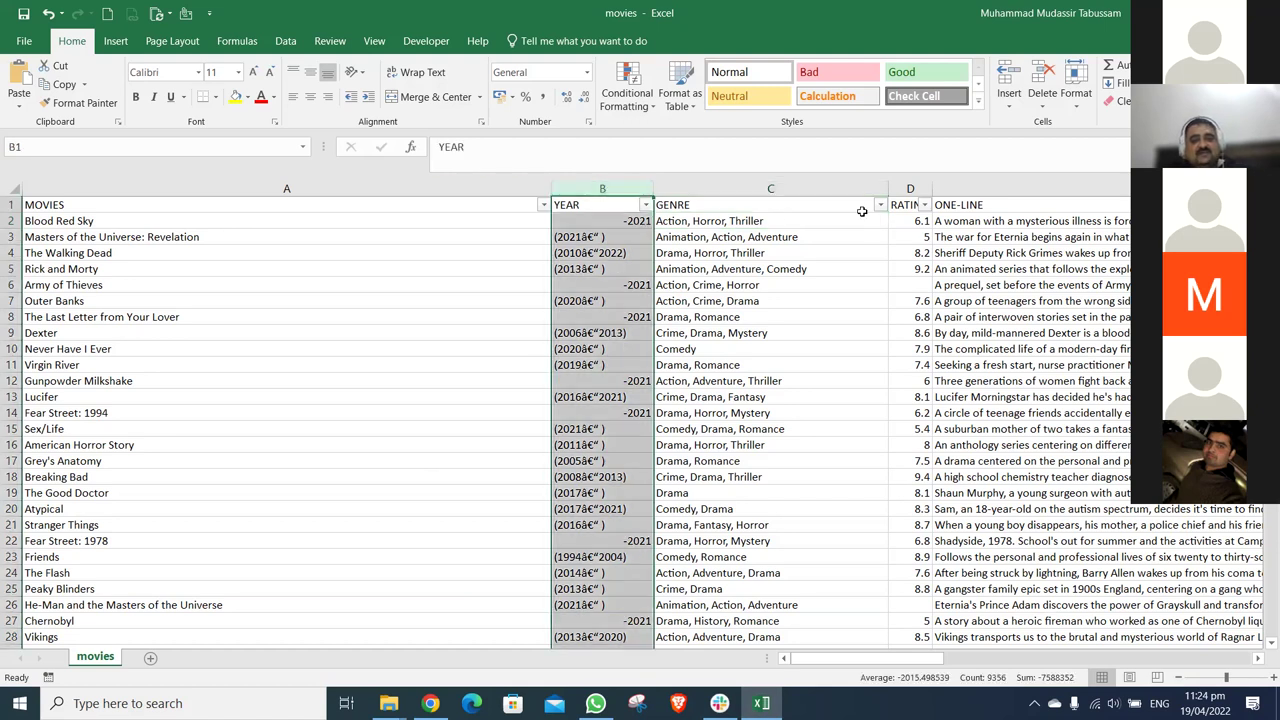
{"action": "left_click", "coordinate": [880, 204]}
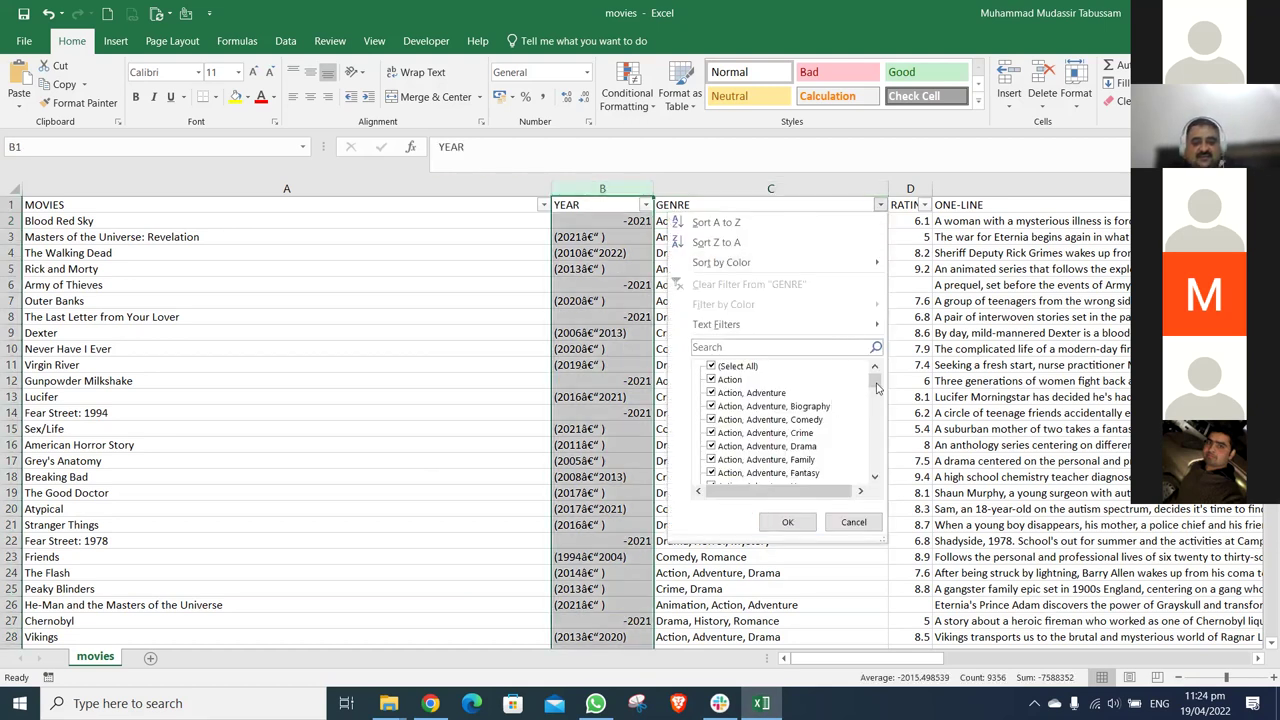
{"action": "left_click_drag", "start_coordinate": [875, 382], "coordinate": [876, 443]}
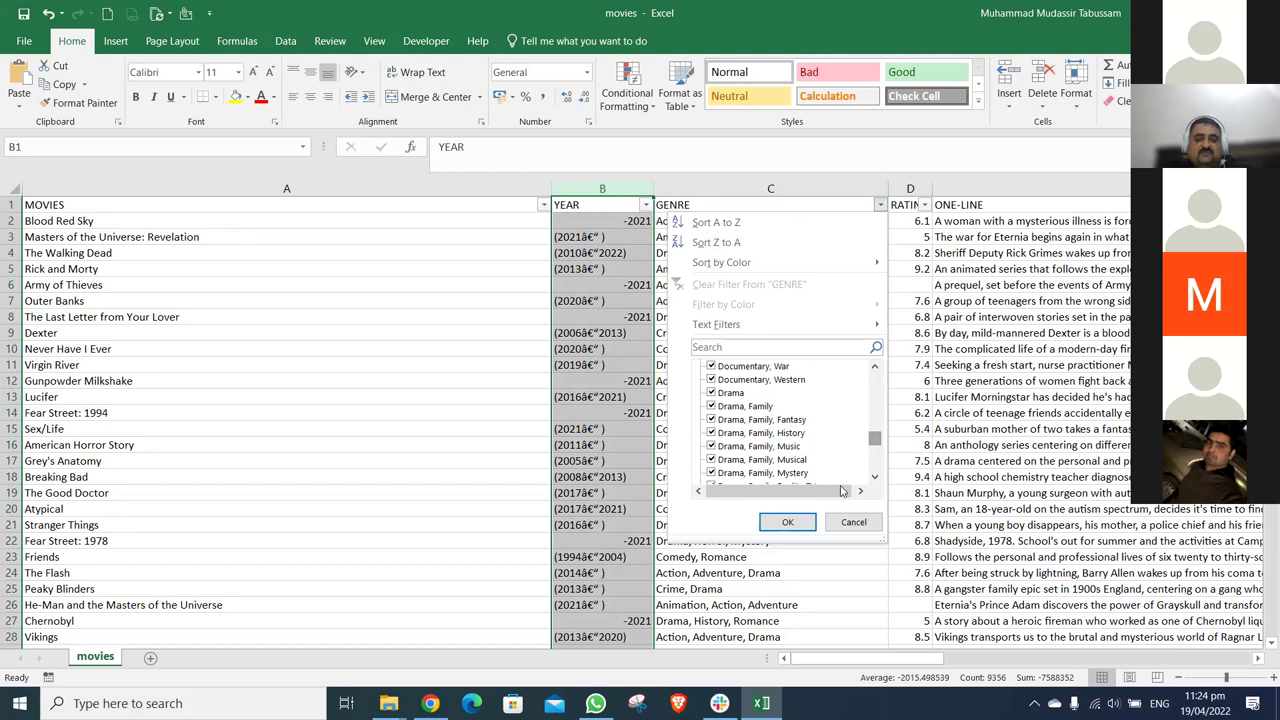
- Cancel the GENRE filter unchanged and open the RATING column's filter values instead
{"action": "left_click", "coordinate": [855, 521]}
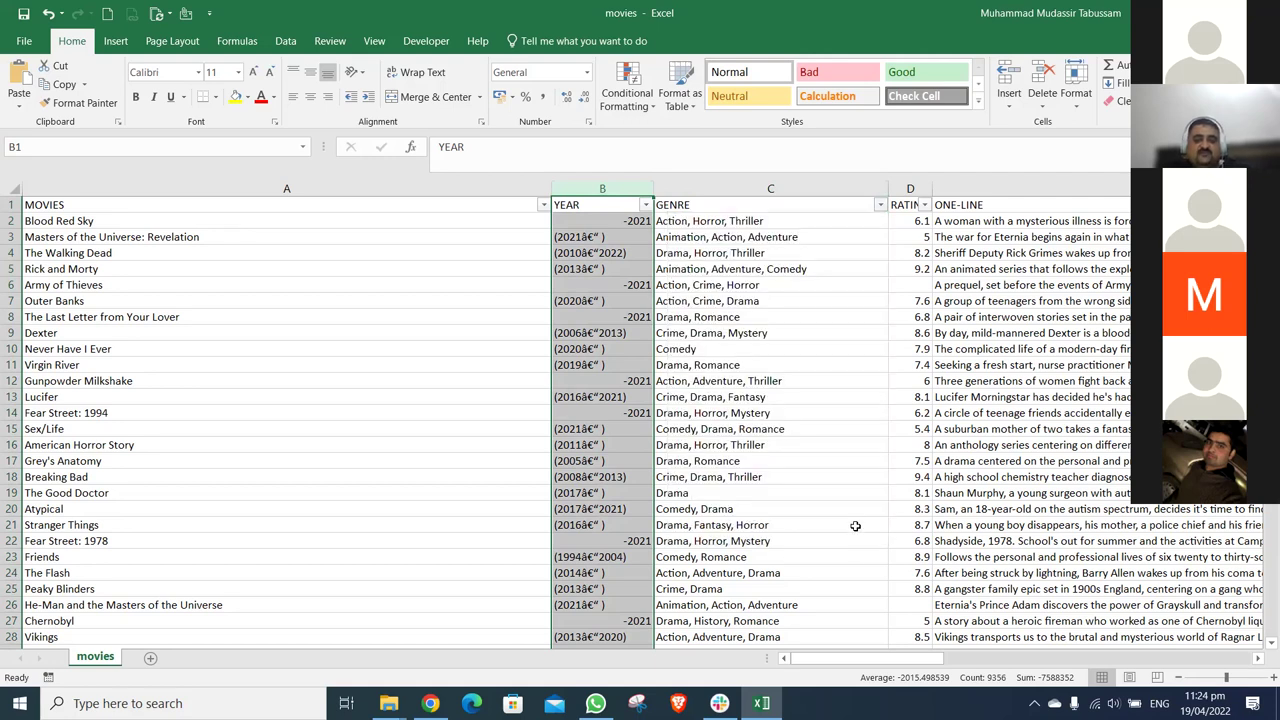
{"action": "left_click_drag", "start_coordinate": [851, 660], "coordinate": [877, 661]}
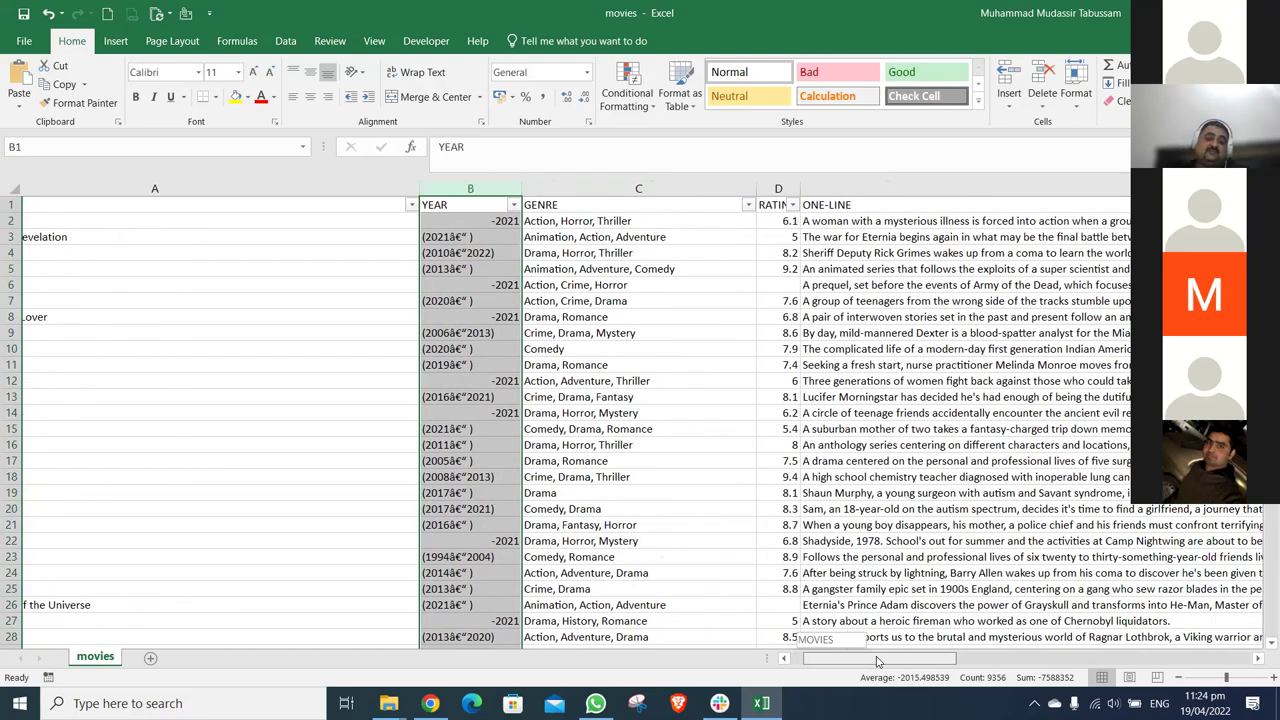
{"action": "left_click_drag", "start_coordinate": [877, 661], "coordinate": [878, 661]}
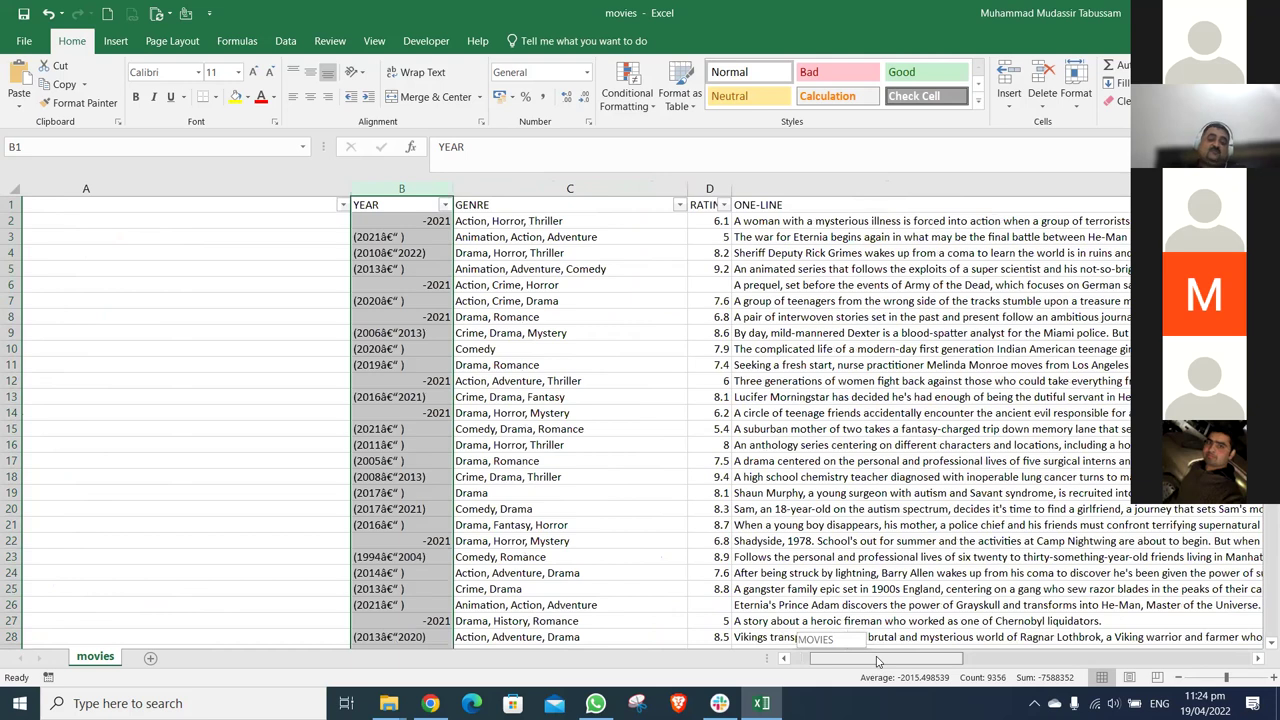
{"action": "left_click_drag", "start_coordinate": [878, 661], "coordinate": [878, 661]}
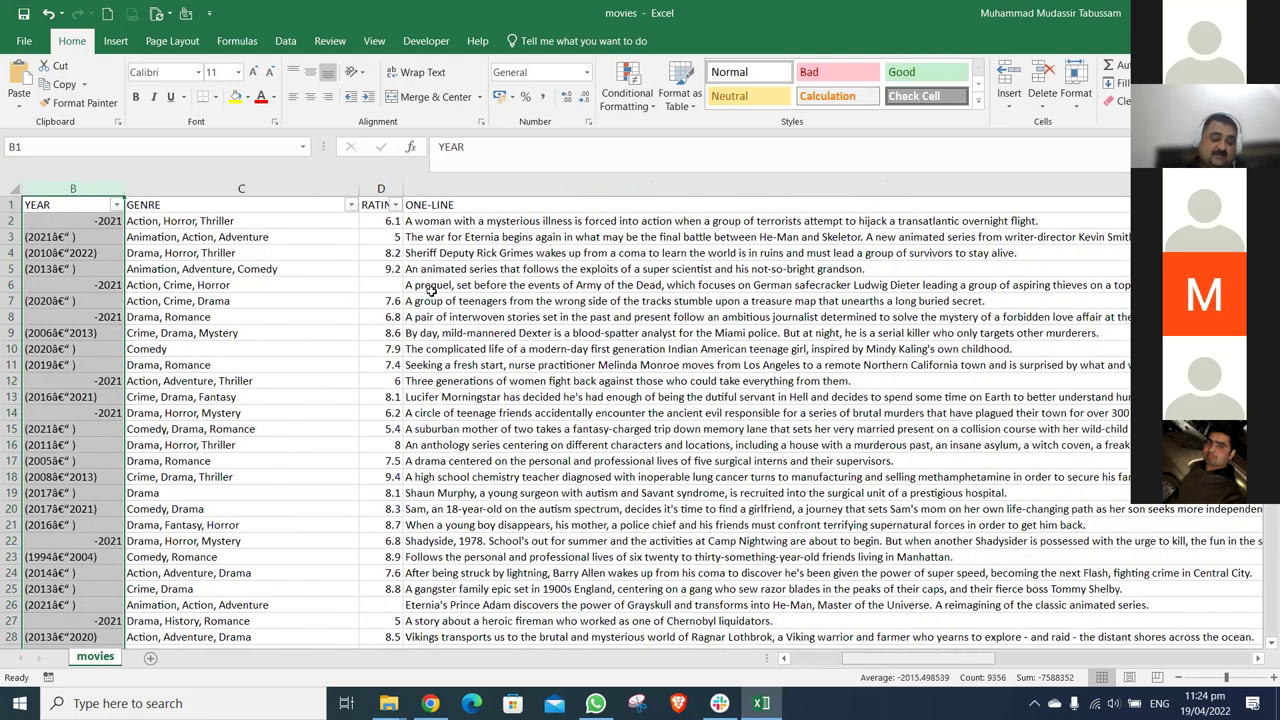
{"action": "left_click", "coordinate": [395, 204]}
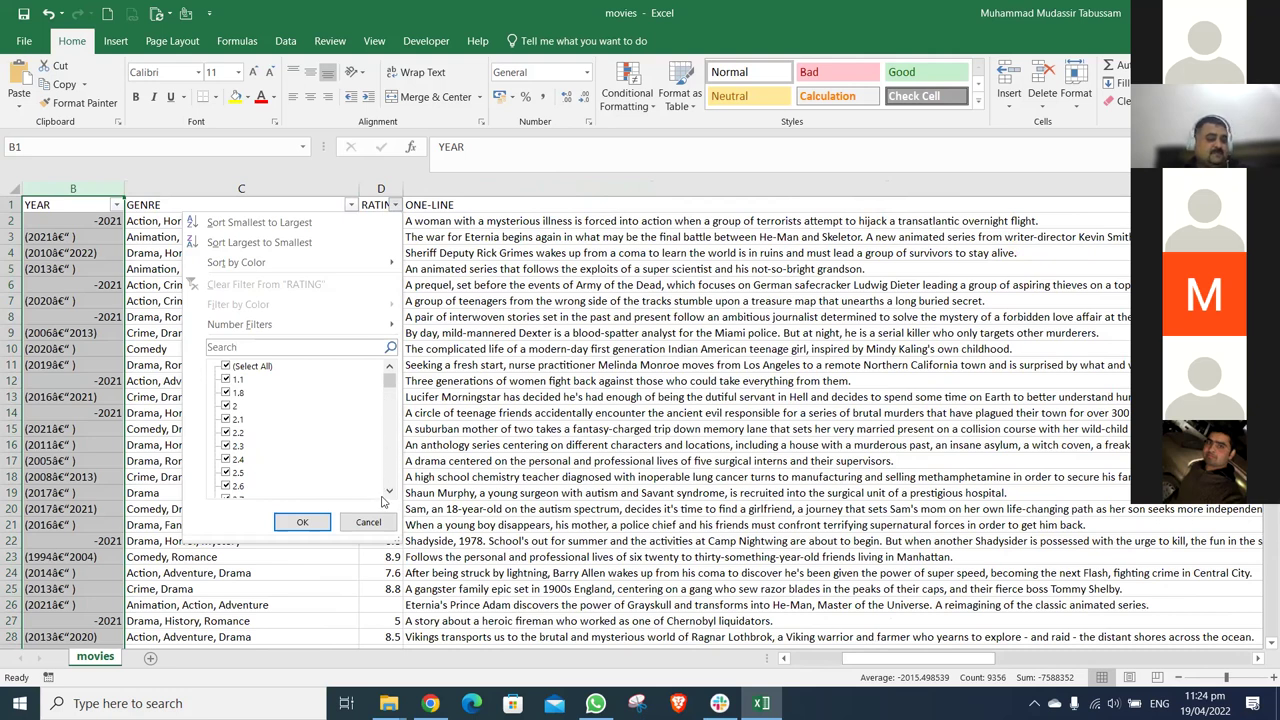
- Dismiss the RATING filter and insert a blank column E before ONE-LINE
{"action": "scroll", "coordinate": [455, 186], "scroll_direction": "down", "scroll_amount": 3}
{"action": "left_click", "coordinate": [457, 185]}
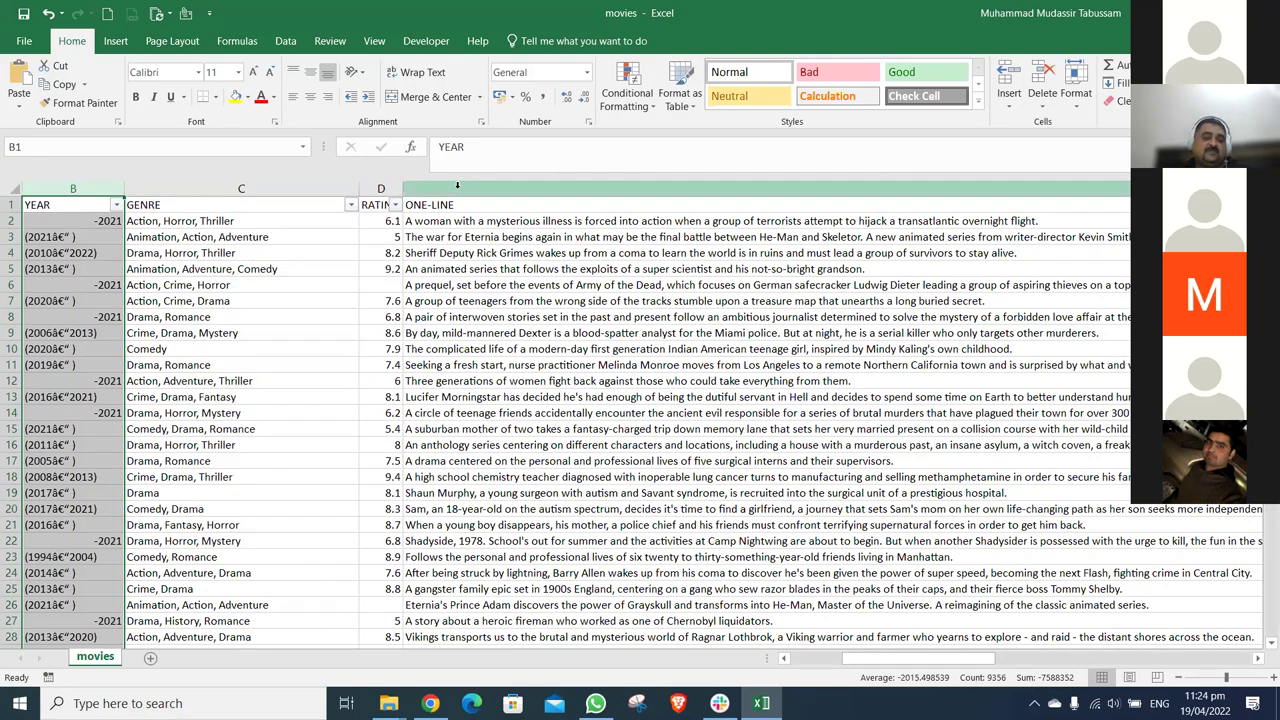
{"action": "left_click", "coordinate": [457, 185]}
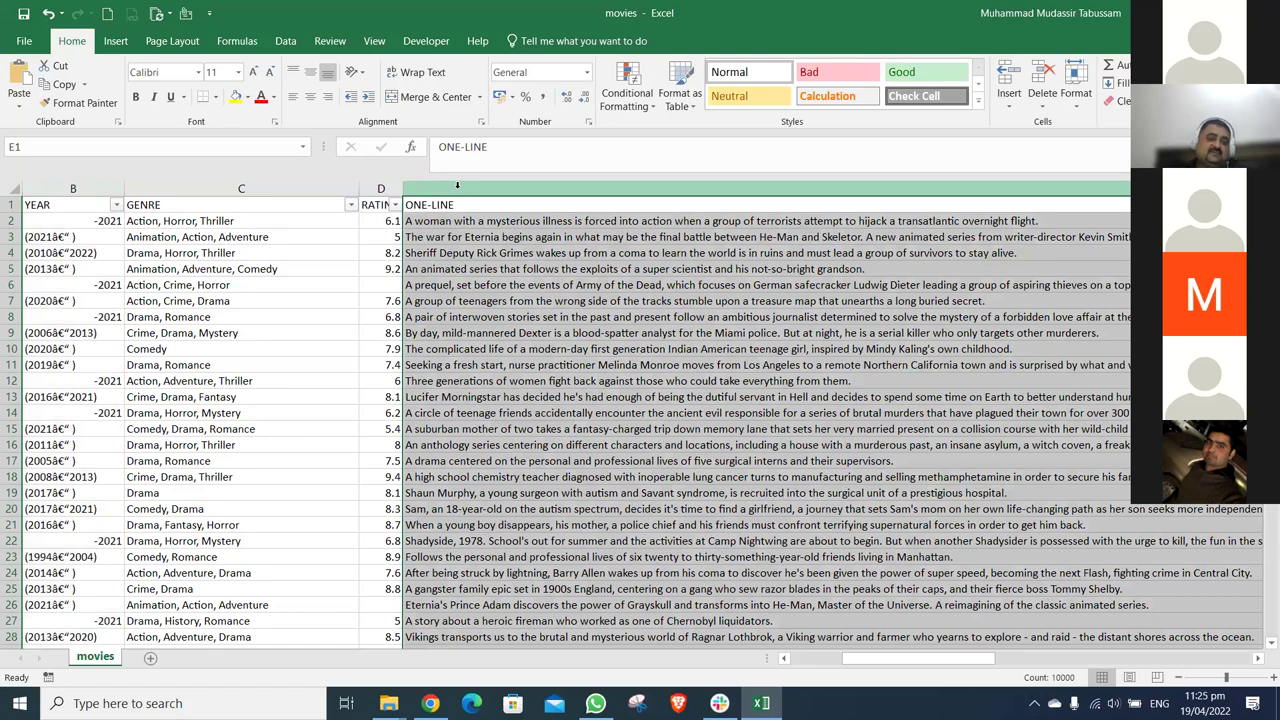
{"action": "scroll", "coordinate": [457, 185], "scroll_direction": "right", "scroll_amount": 3}
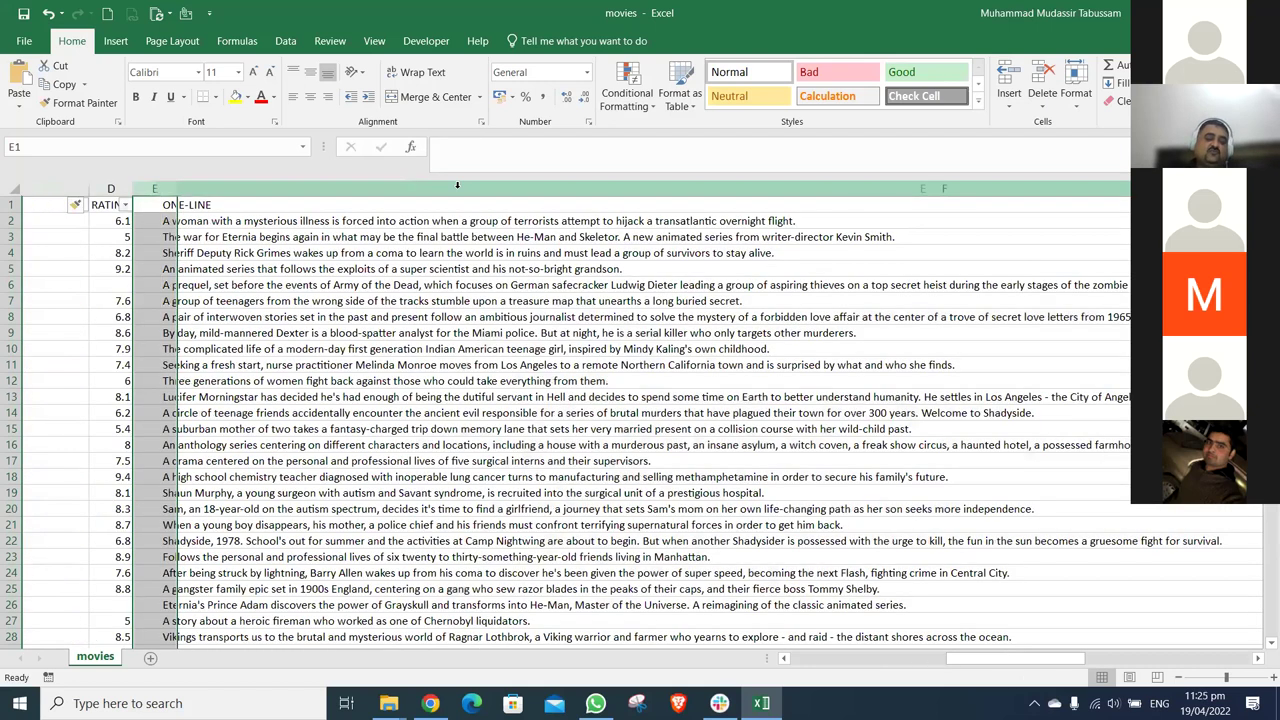
{"action": "scroll", "coordinate": [457, 185], "scroll_direction": "left", "scroll_amount": 3}
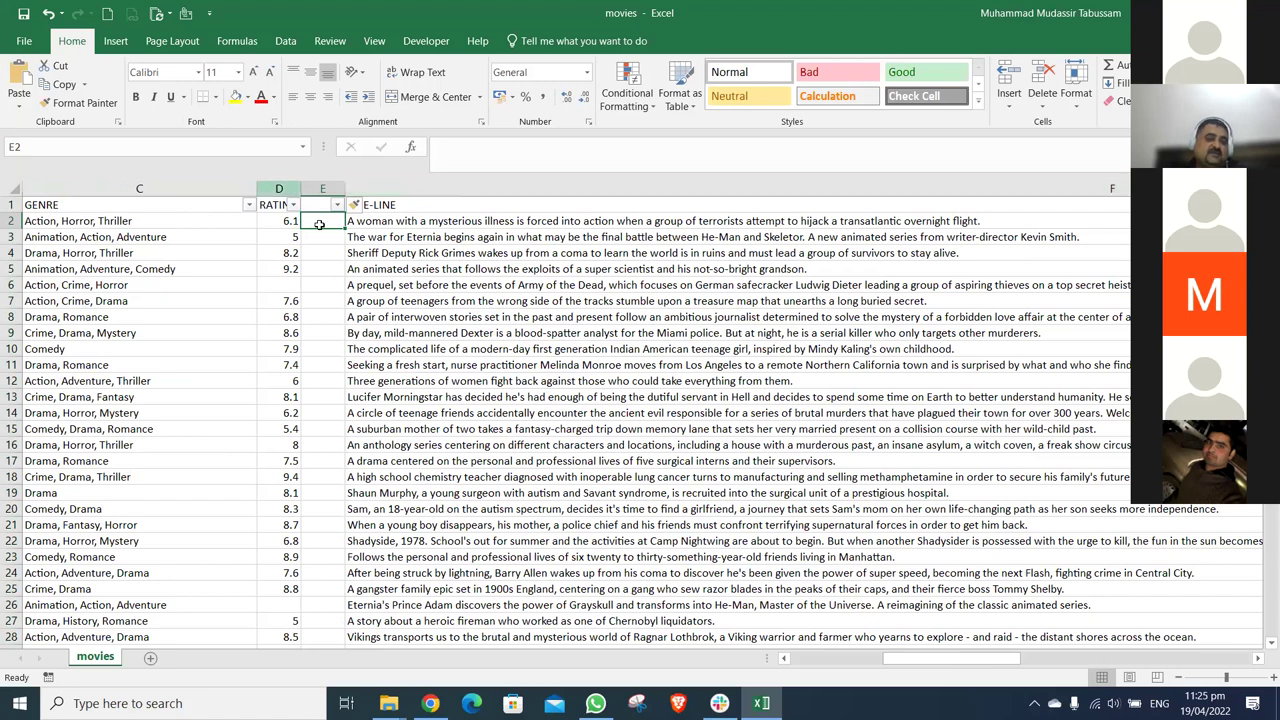
{"action": "key", "text": "alt+Down"}
{"action": "key", "text": "Escape"}
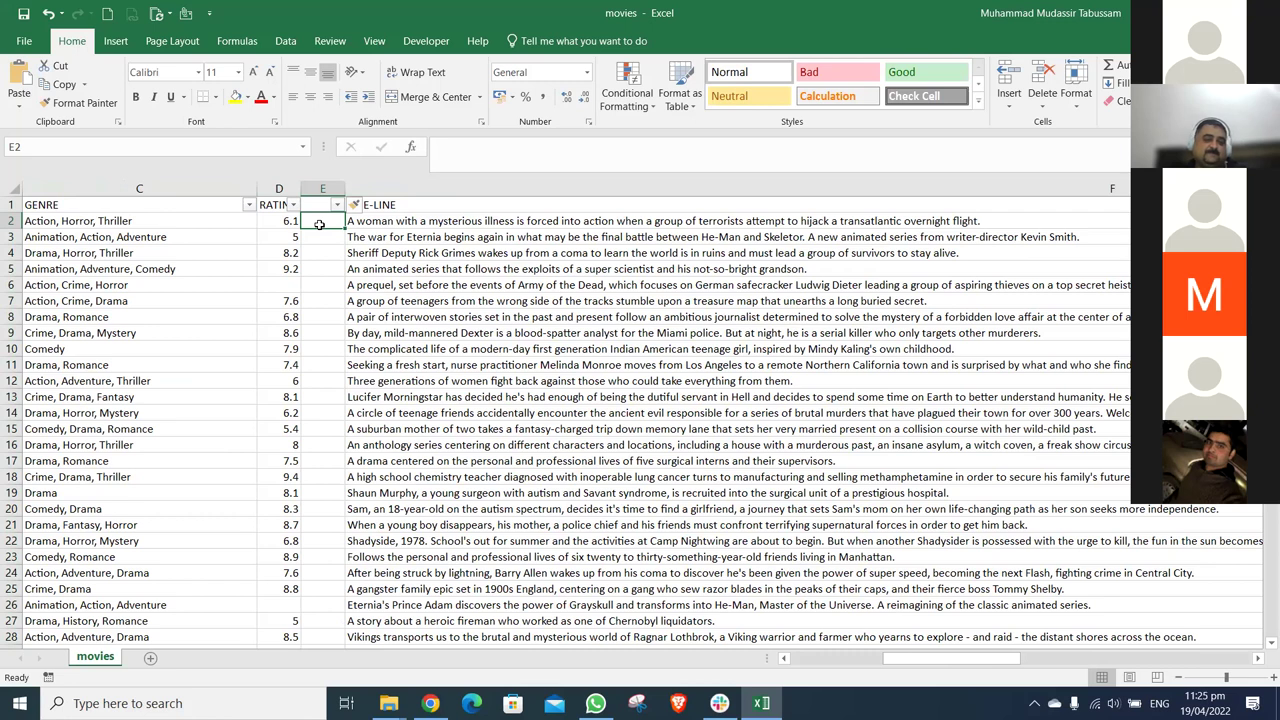
- Widen the new column E to about 9.22 and reopen the RATING filter from D2
{"action": "left_click_drag", "start_coordinate": [344, 189], "coordinate": [438, 205]}
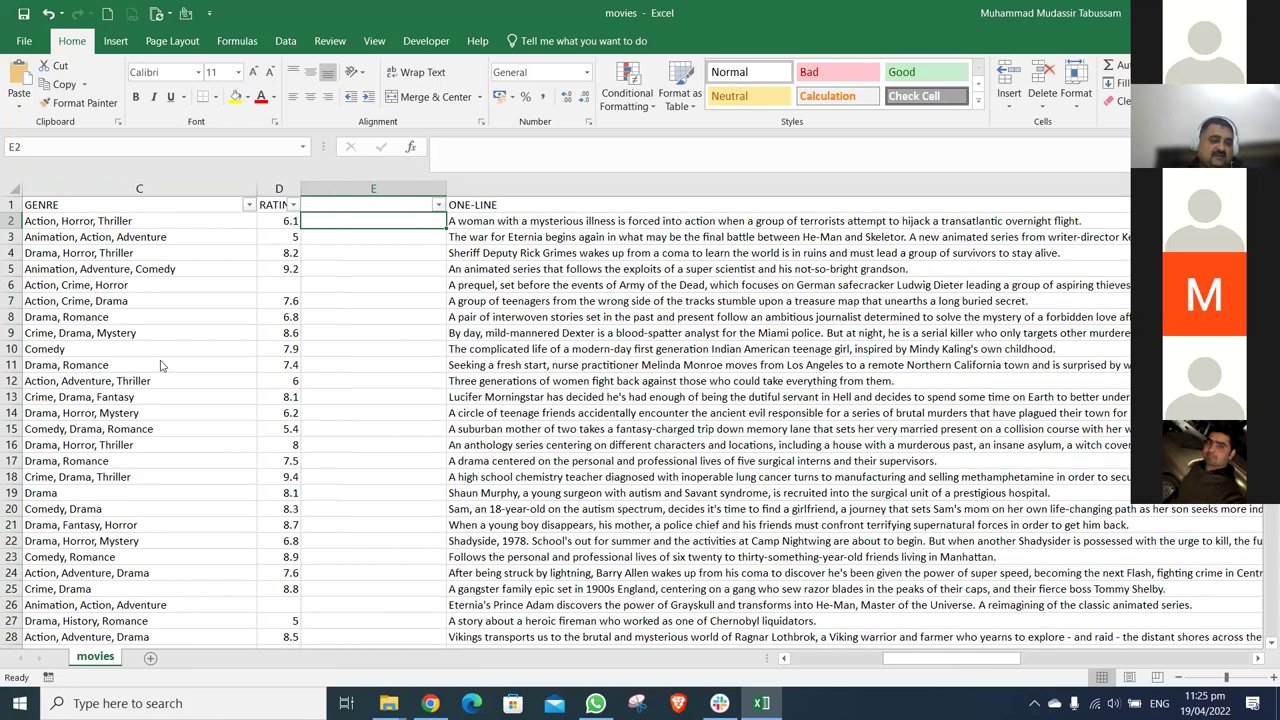
{"action": "key", "text": "Left"}
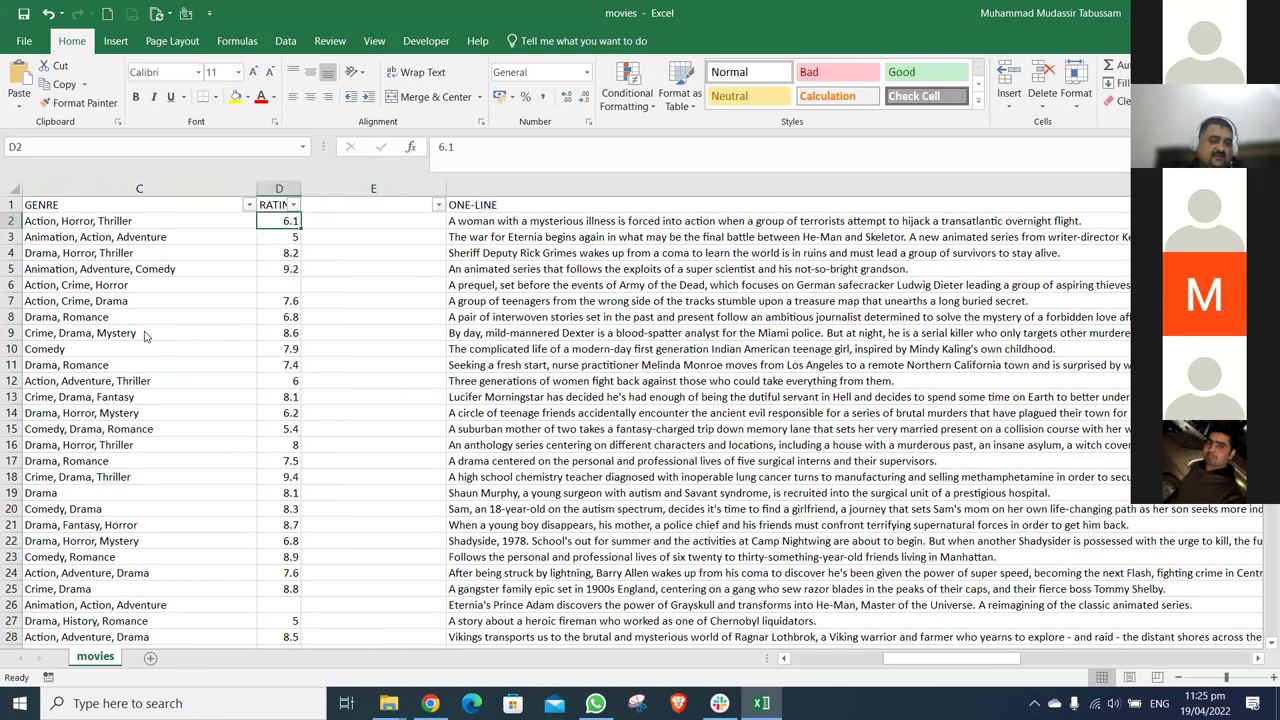
{"action": "key", "text": "alt+Down"}
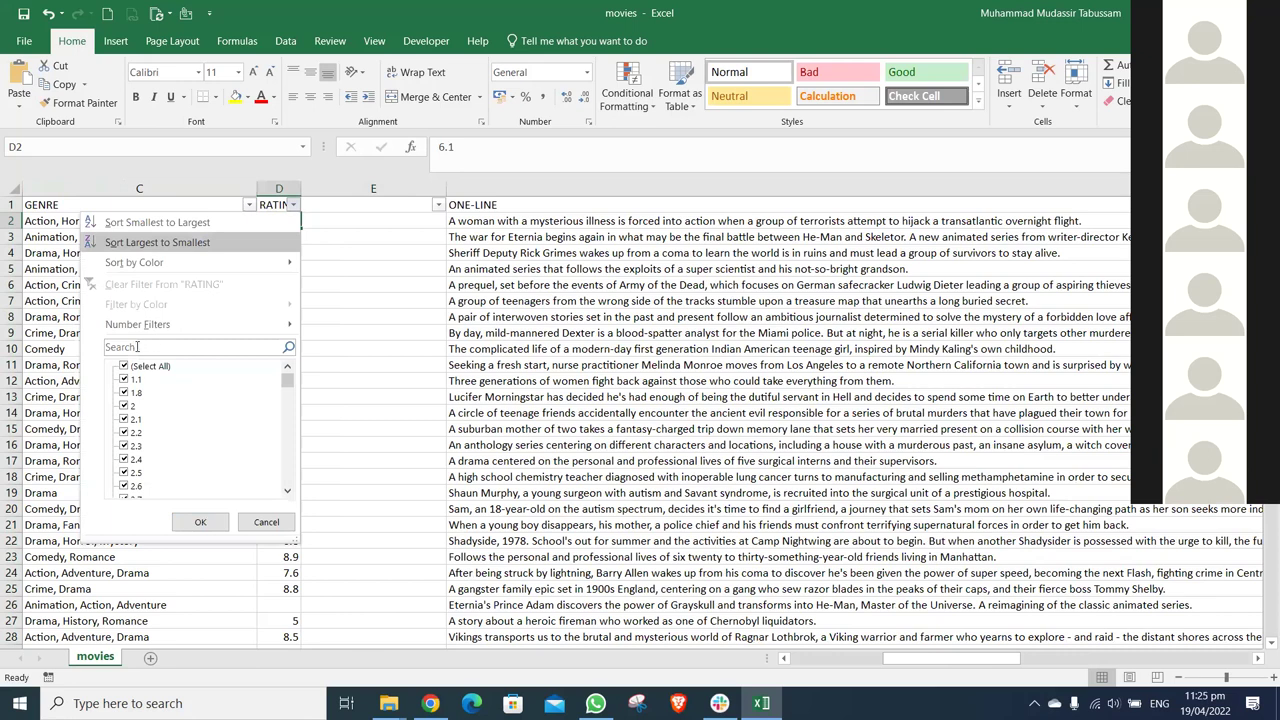
- Filter RATING with the condition 'is less than 3'
{"action": "left_click", "coordinate": [126, 367]}
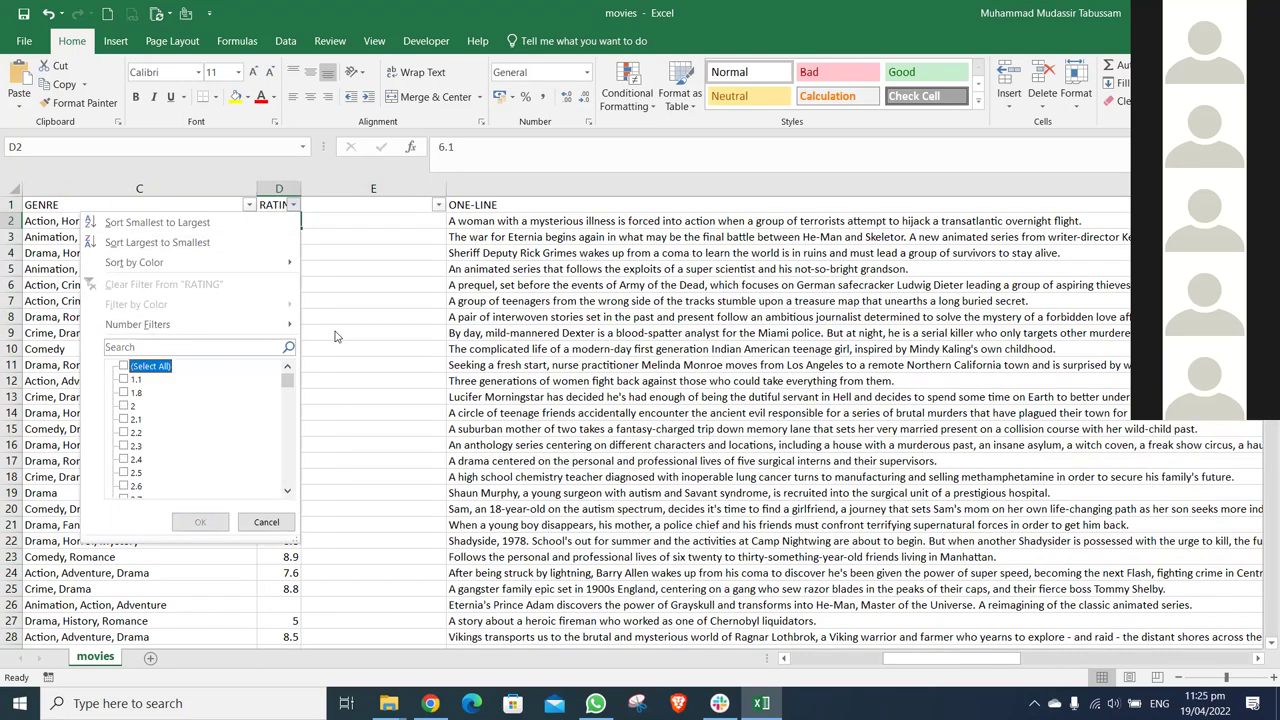
{"action": "key", "text": "Escape"}
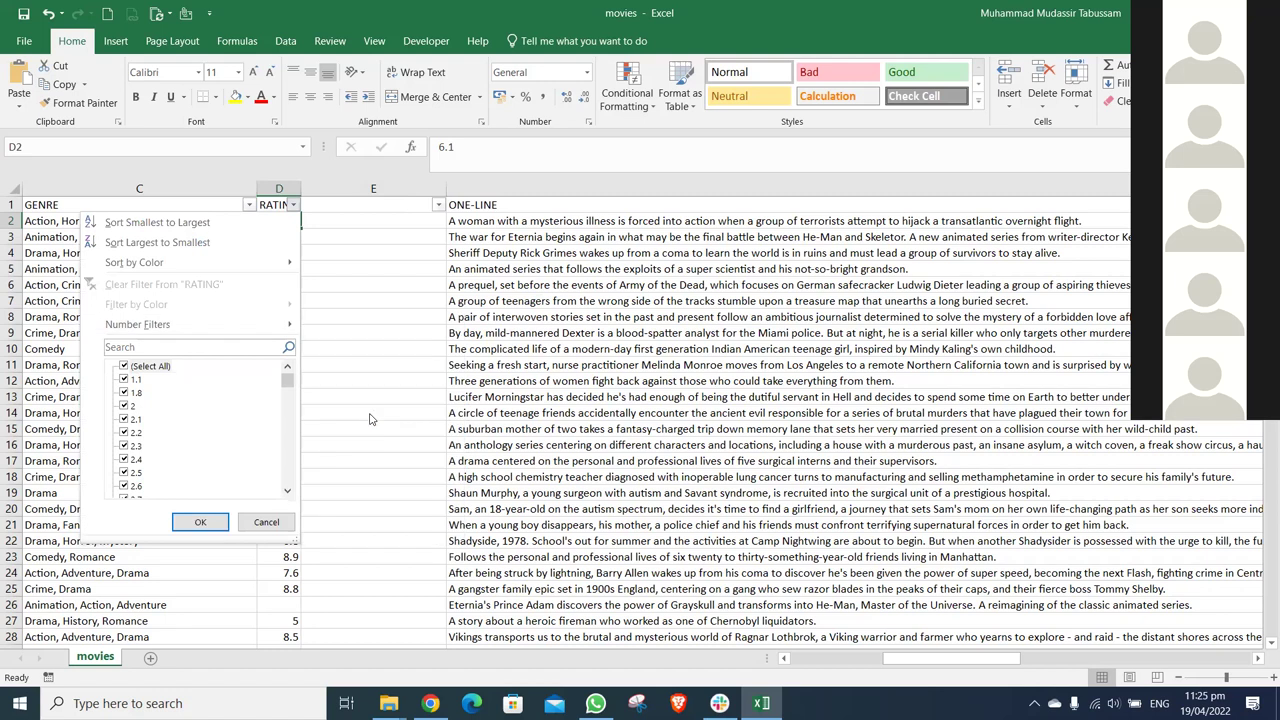
{"action": "key", "text": "Right"}
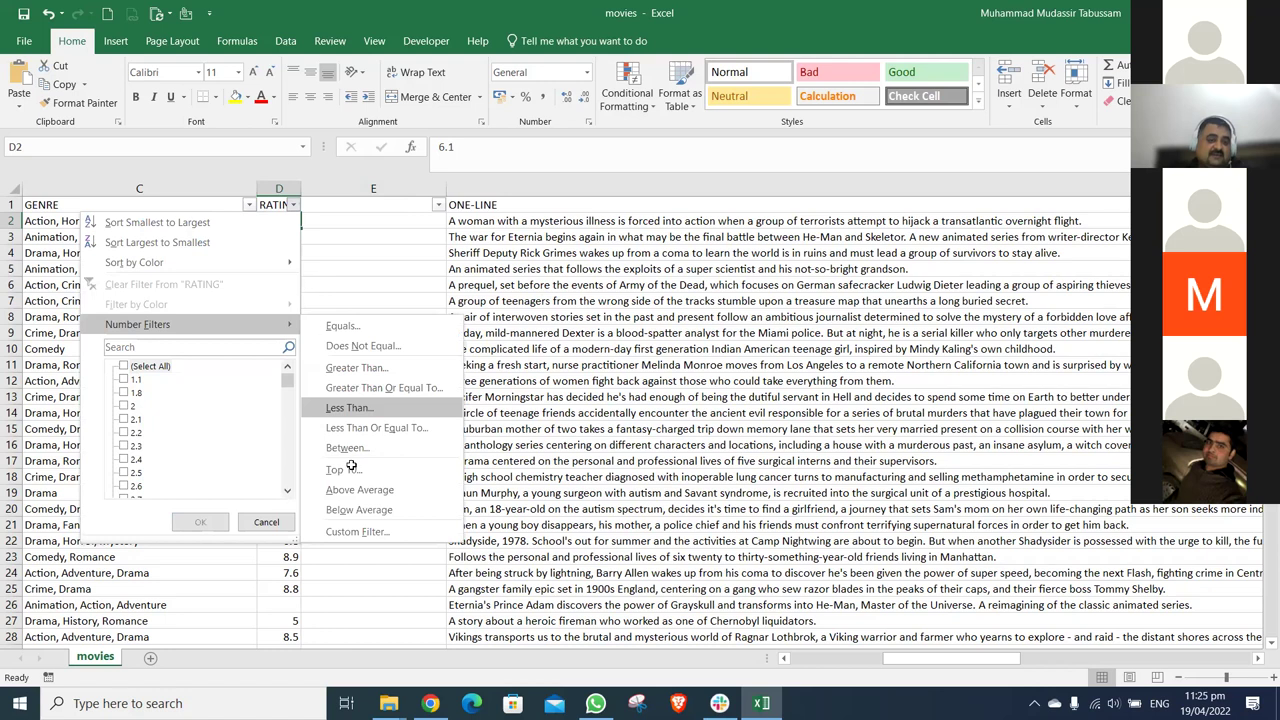
{"action": "key", "text": "Return"}
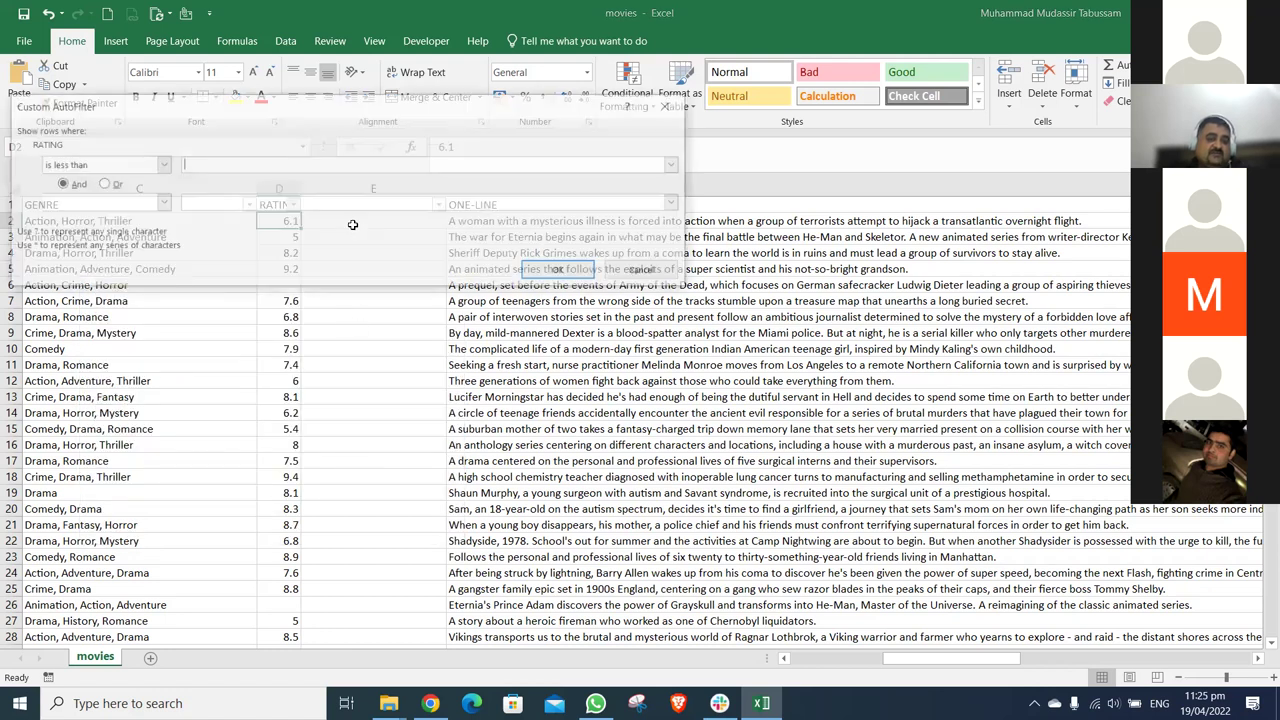
{"action": "type", "text": "3"}
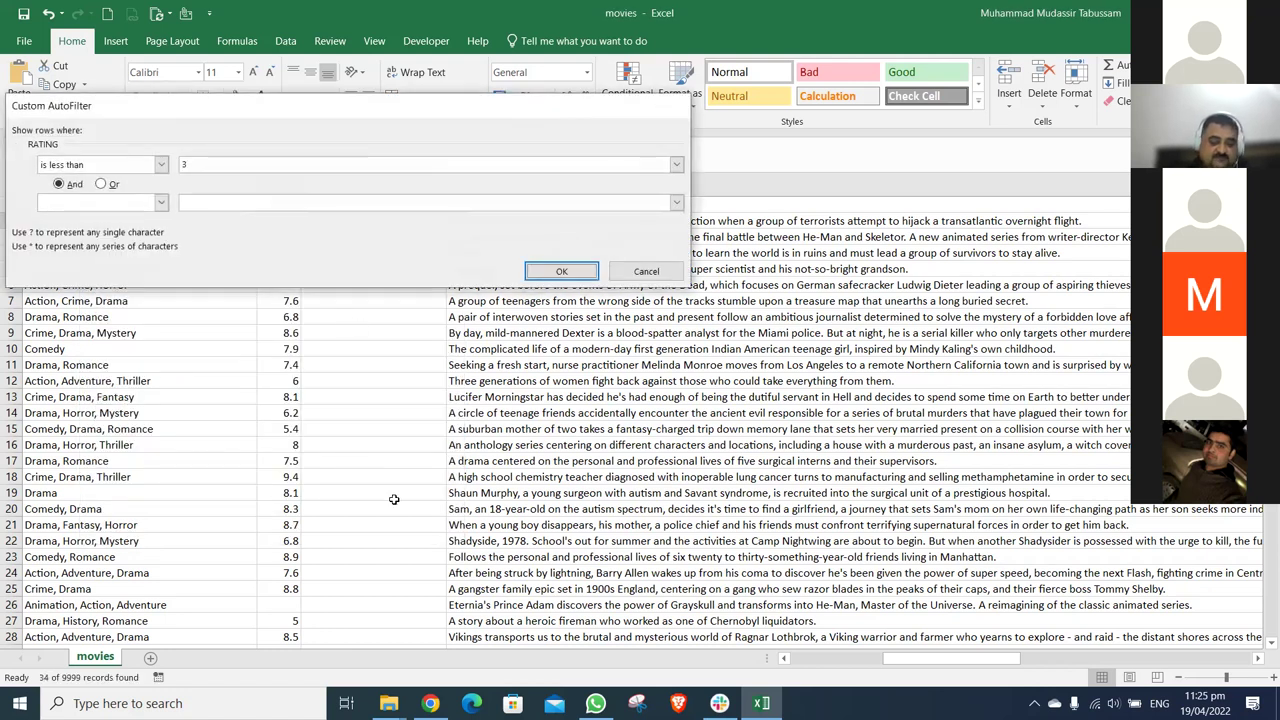
{"action": "key", "text": "Return"}
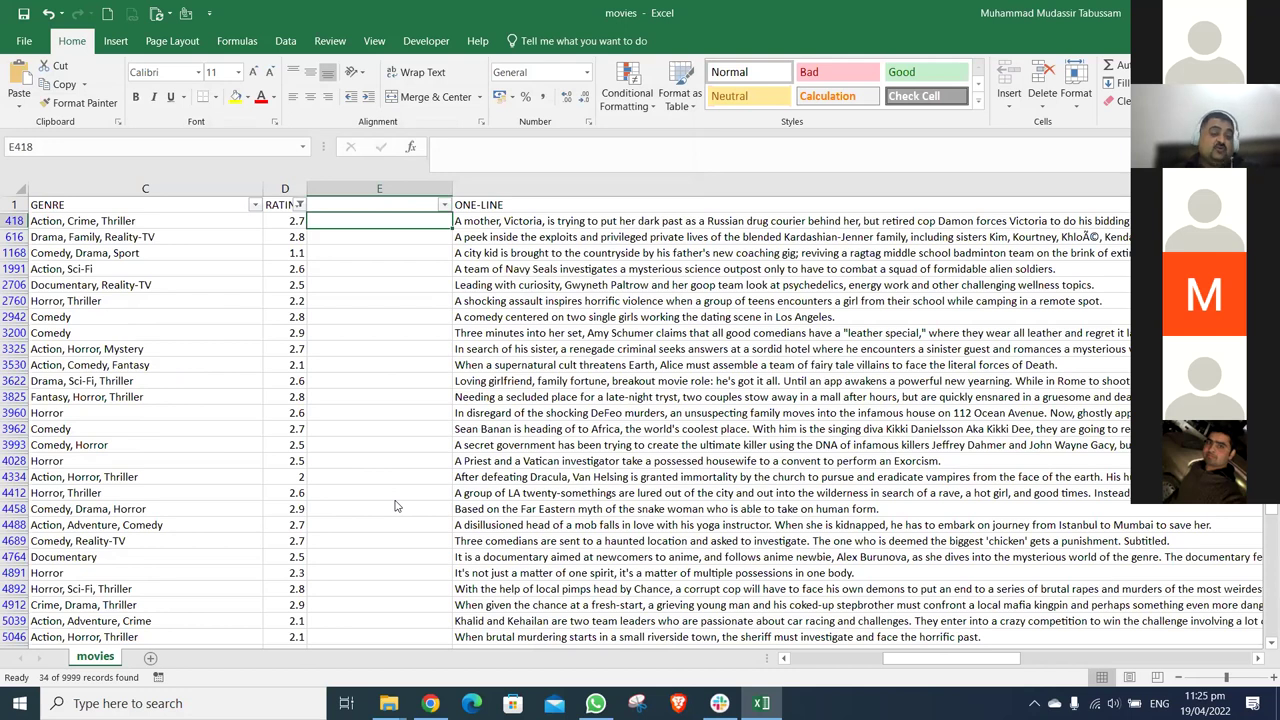
- Paste a <3 note into column E, clear the rating filter, and move toward VOTES
{"action": "type", "text": "<3"}
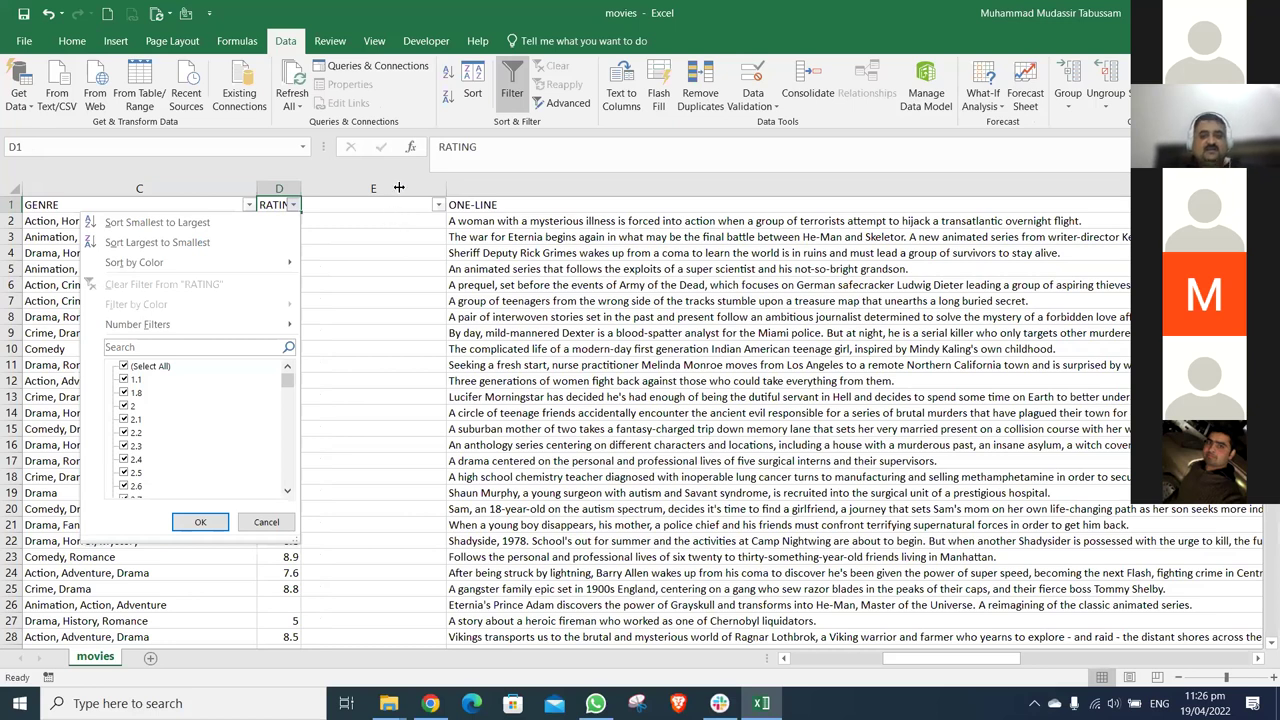
{"action": "key", "text": "Escape"}
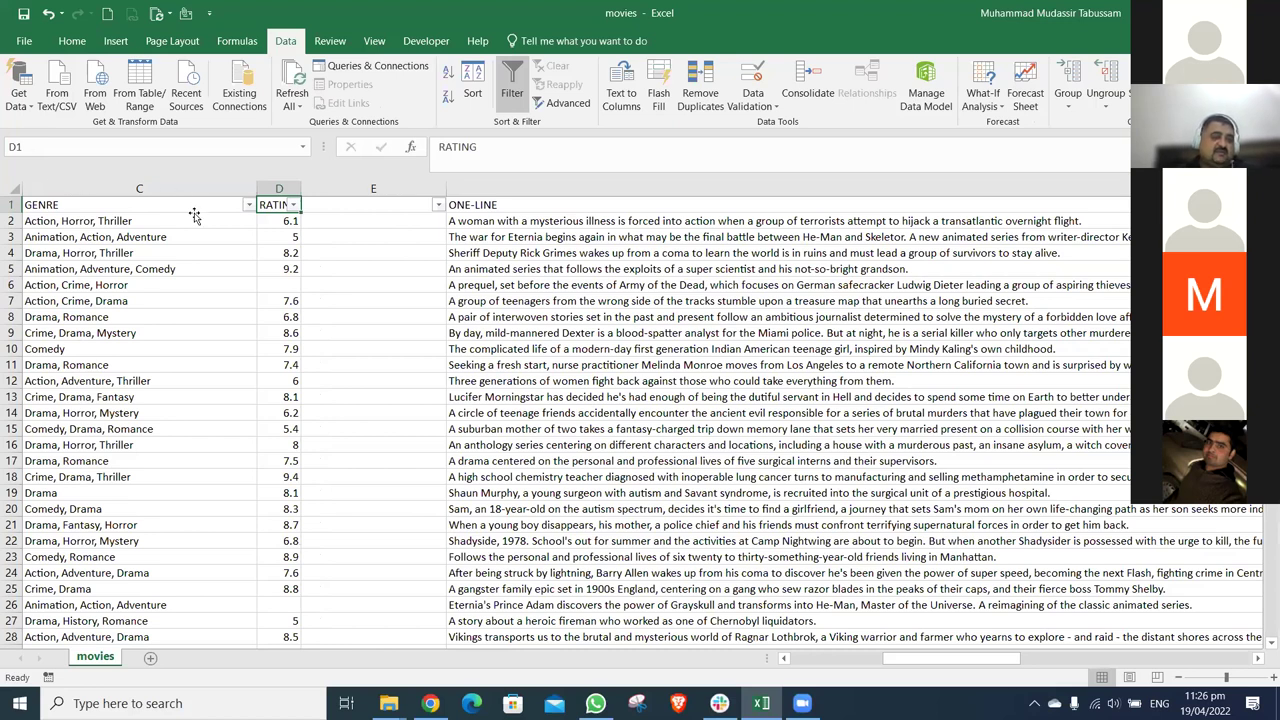
{"action": "key", "text": "Right"}
{"action": "key", "text": "Right"}
{"action": "key", "text": "Right"}
{"action": "key", "text": "Down"}
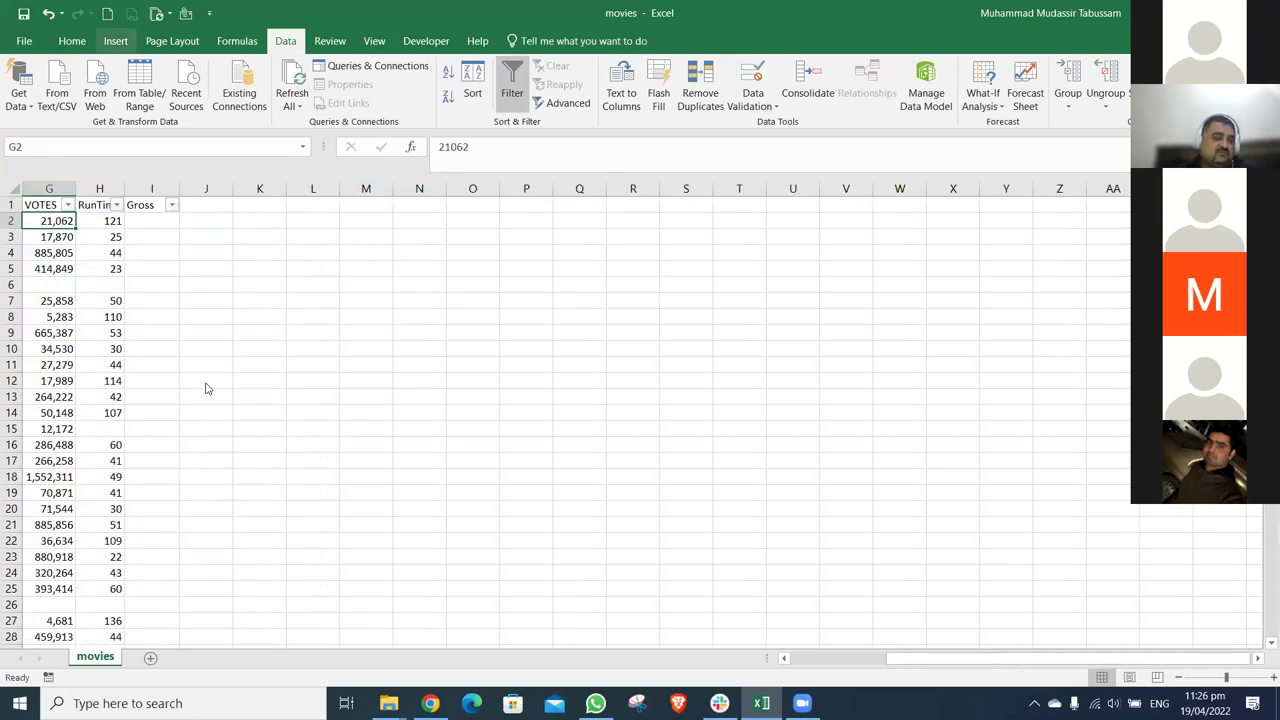
{"action": "key", "text": "alt+Down"}
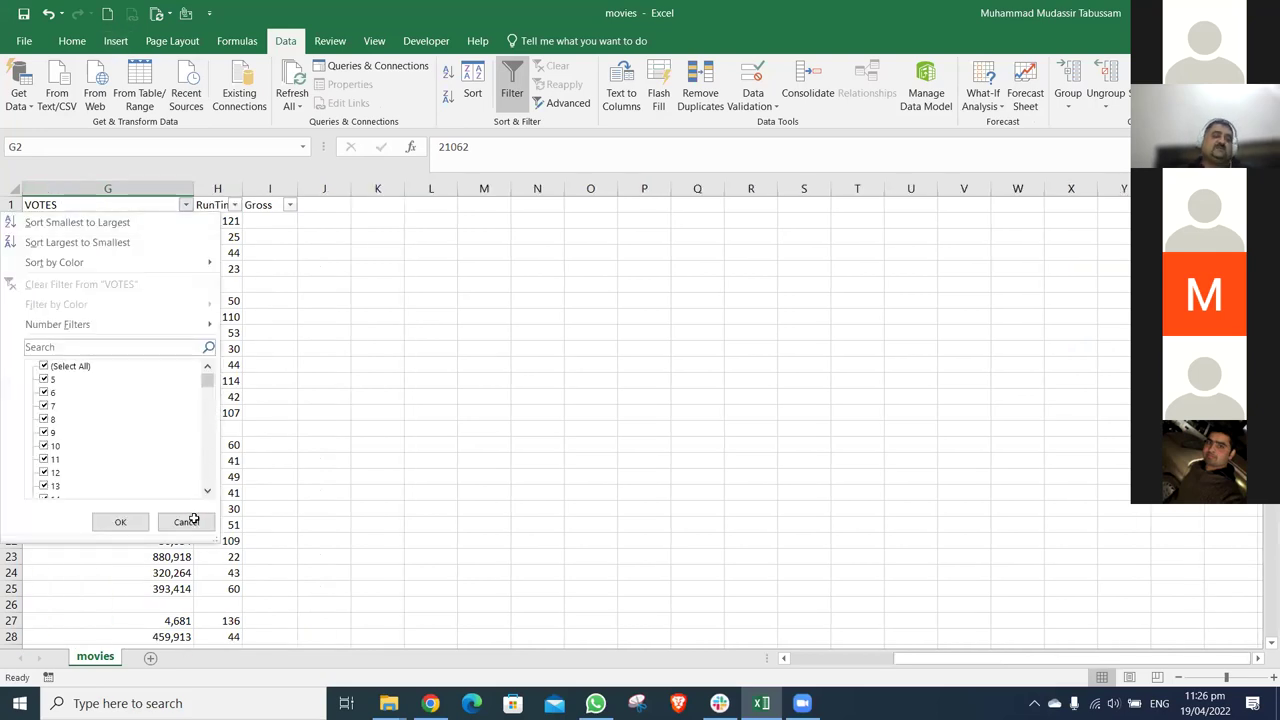
{"action": "scroll", "coordinate": [193, 519], "scroll_direction": "down", "scroll_amount": 10}
{"action": "left_click", "coordinate": [186, 521]}
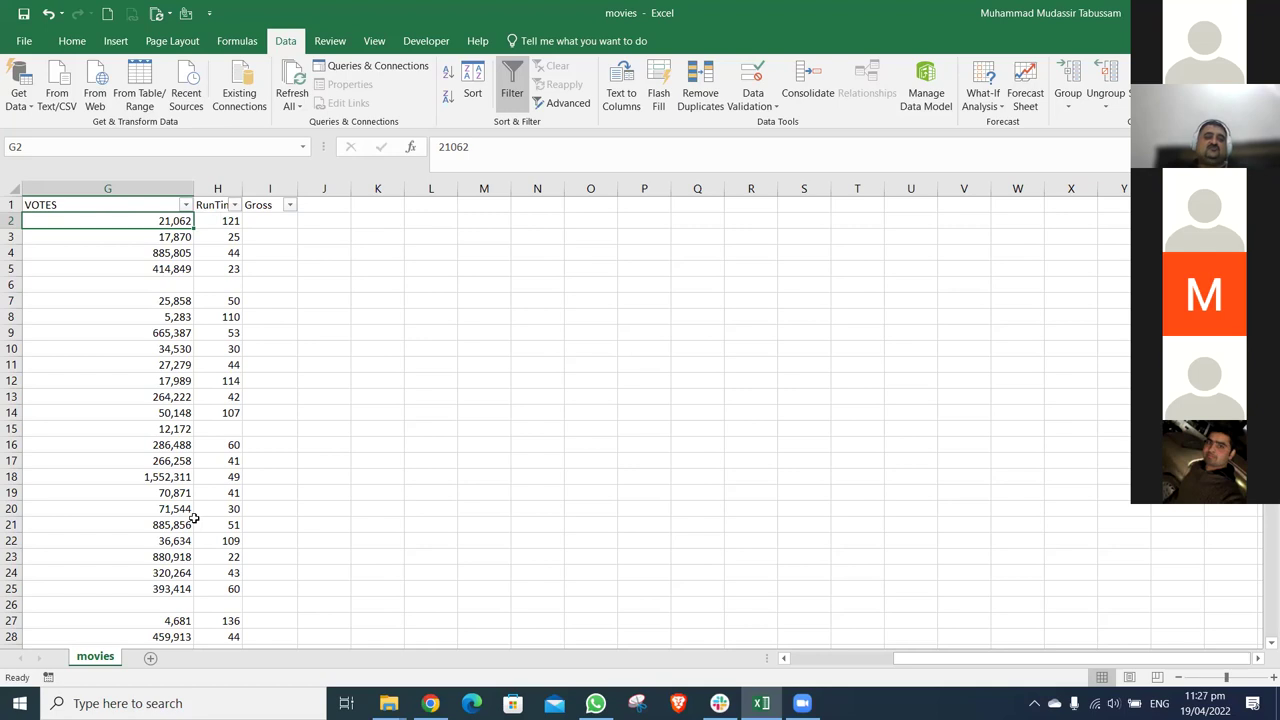
{"action": "key", "text": "Up"}
{"action": "key", "text": "Right"}
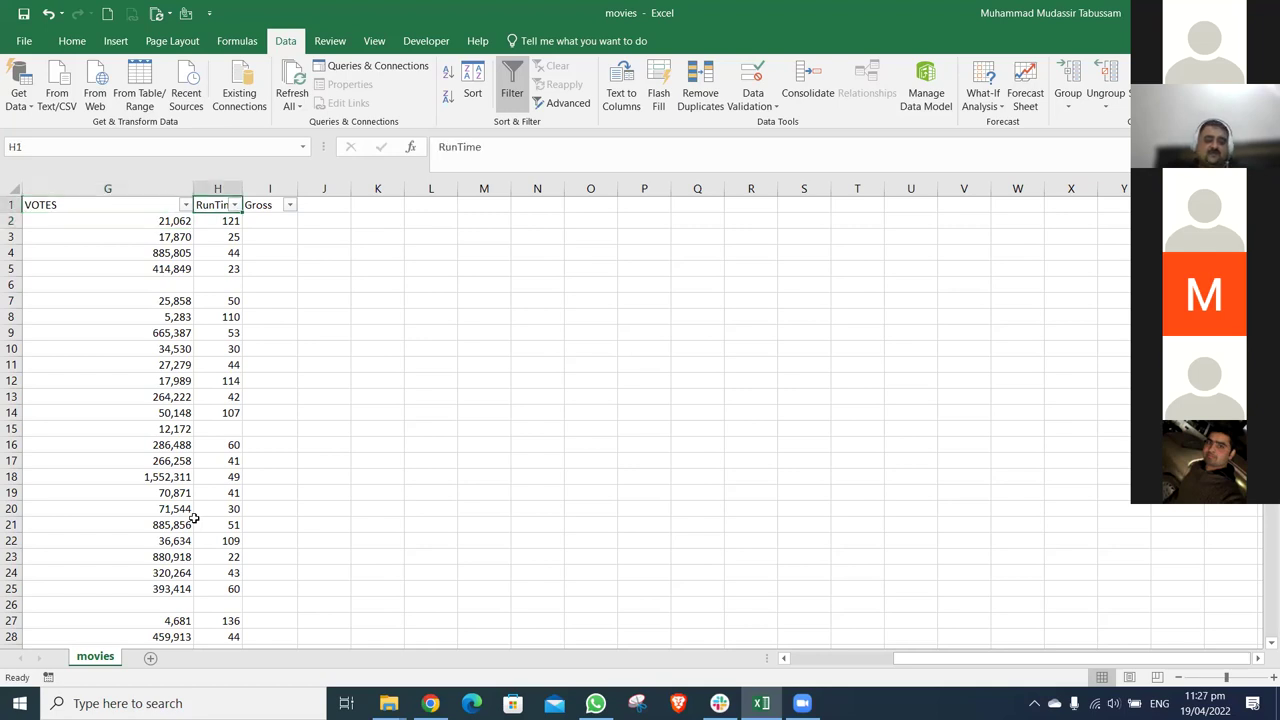
{"action": "key", "text": "alt+Down"}
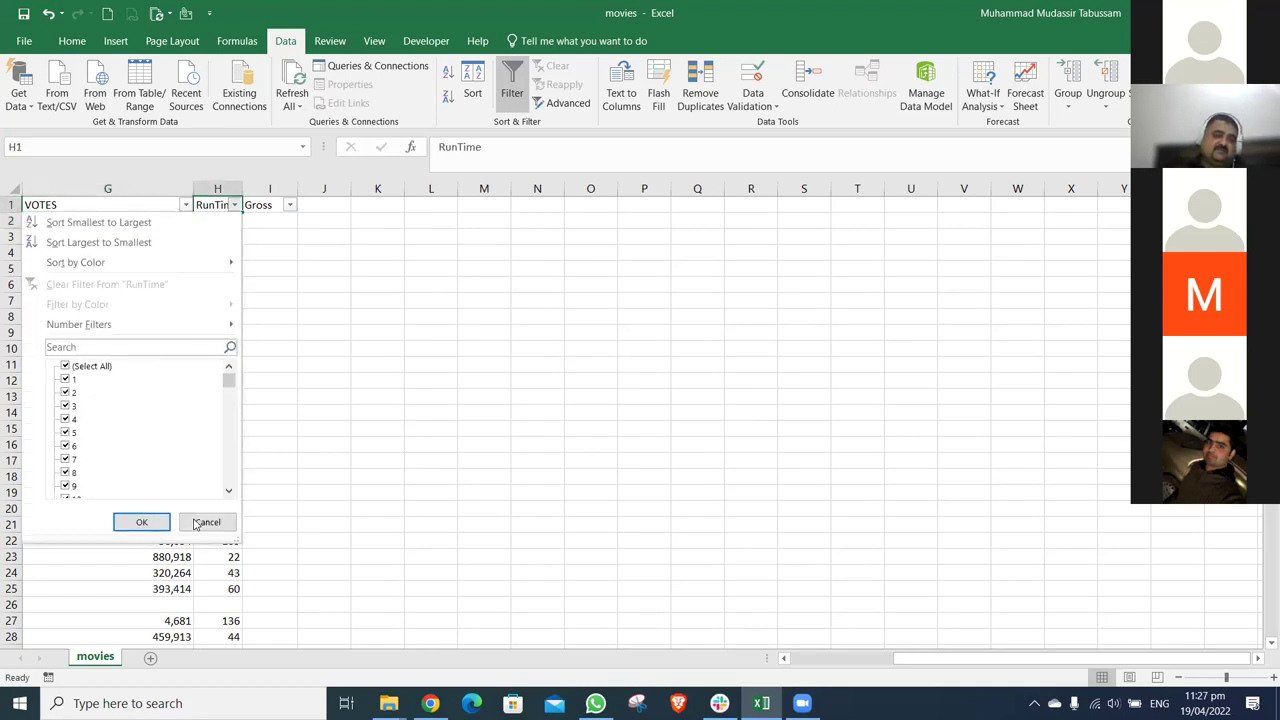
{"action": "left_click", "coordinate": [200, 522]}
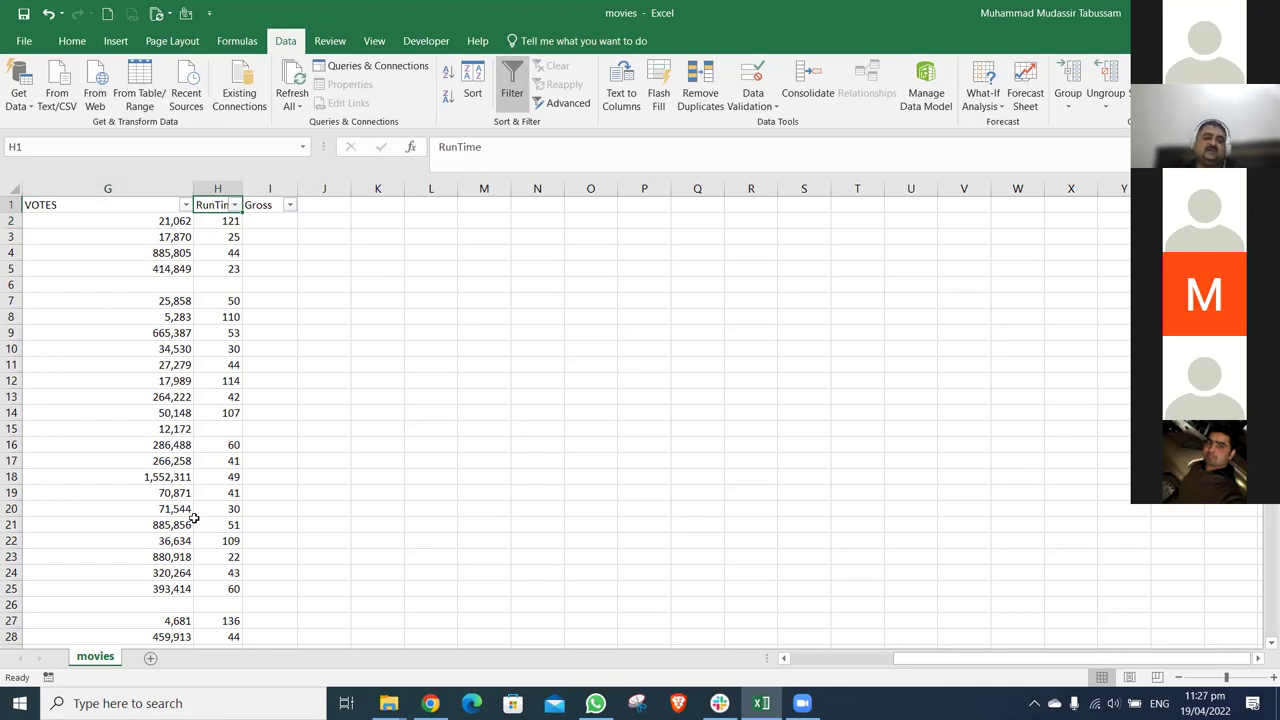
- Browse the Gross column's filter values and close the list without filtering
{"action": "key", "text": "Right"}
{"action": "key", "text": "alt+Down"}
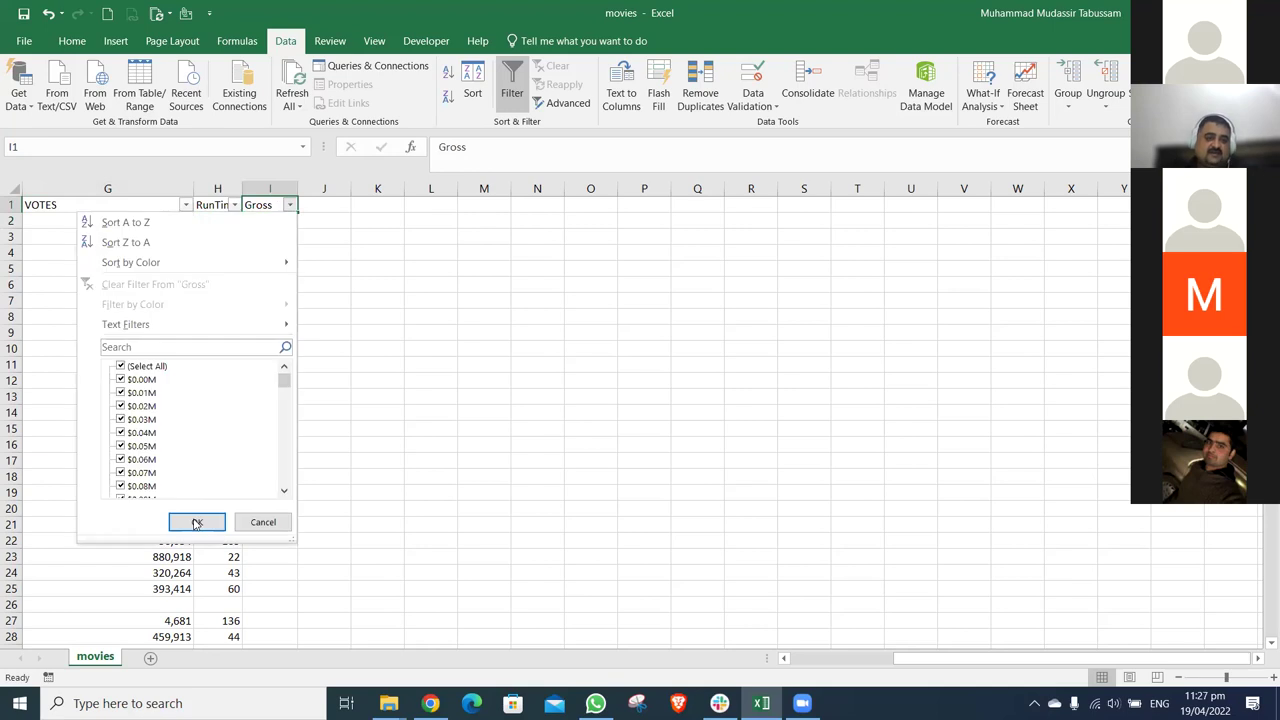
{"action": "key", "text": "Down"}
{"action": "key", "text": "Down"}
{"action": "key", "text": "Down"}
{"action": "key", "text": "Down"}
{"action": "key", "text": "Down"}
{"action": "key", "text": "Down"}
{"action": "key", "text": "Down"}
{"action": "key", "text": "Down"}
{"action": "key", "text": "Down"}
{"action": "key", "text": "Down"}
{"action": "key", "text": "Down"}
{"action": "key", "text": "Down"}
{"action": "key", "text": "Down"}
{"action": "key", "text": "Down"}
{"action": "key", "text": "Down"}
{"action": "key", "text": "Down"}
{"action": "key", "text": "Down"}
{"action": "key", "text": "Down"}
{"action": "key", "text": "Down"}
{"action": "key", "text": "Down"}
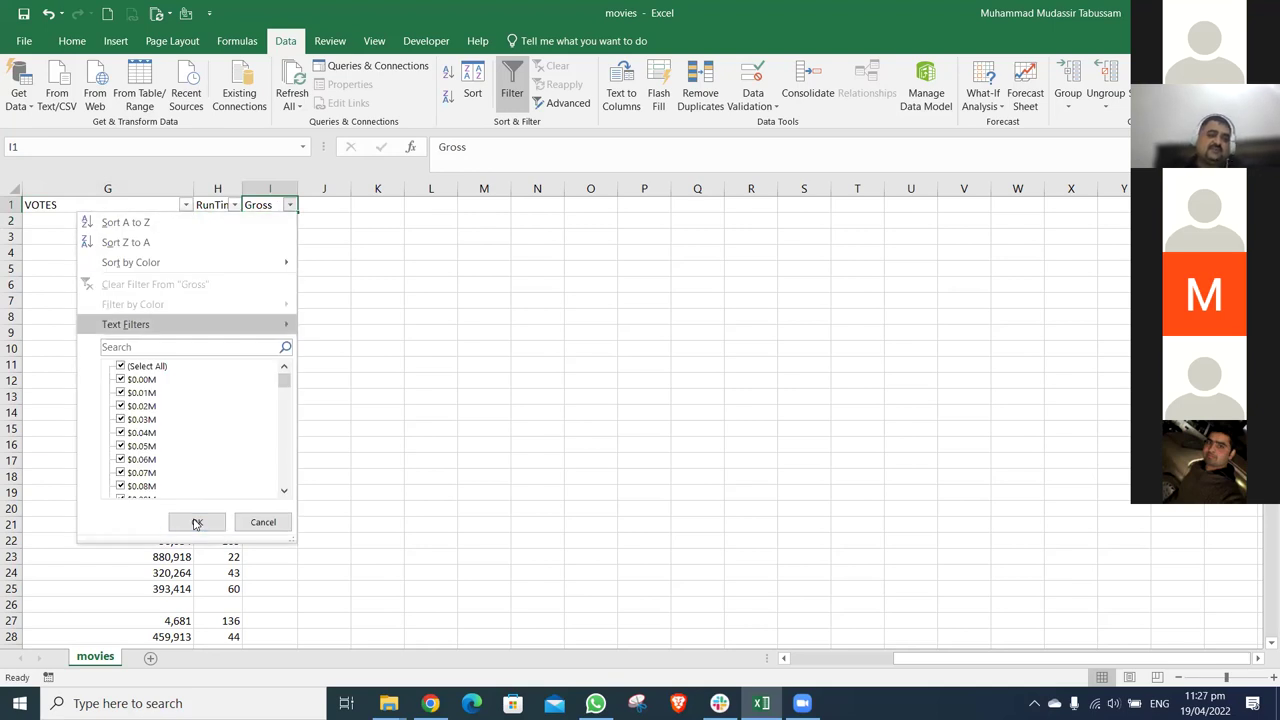
{"action": "key", "text": "Down"}
{"action": "key", "text": "Down"}
{"action": "key", "text": "Down"}
{"action": "key", "text": "Down"}
{"action": "key", "text": "Down"}
{"action": "key", "text": "Down"}
{"action": "key", "text": "Down"}
{"action": "key", "text": "Down"}
{"action": "key", "text": "Down"}
{"action": "key", "text": "Down"}
{"action": "key", "text": "Down"}
{"action": "key", "text": "Down"}
{"action": "key", "text": "Down"}
{"action": "key", "text": "Down"}
{"action": "key", "text": "Down"}
{"action": "key", "text": "Down"}
{"action": "key", "text": "Down"}
{"action": "key", "text": "Down"}
{"action": "key", "text": "Down"}
{"action": "key", "text": "Down"}
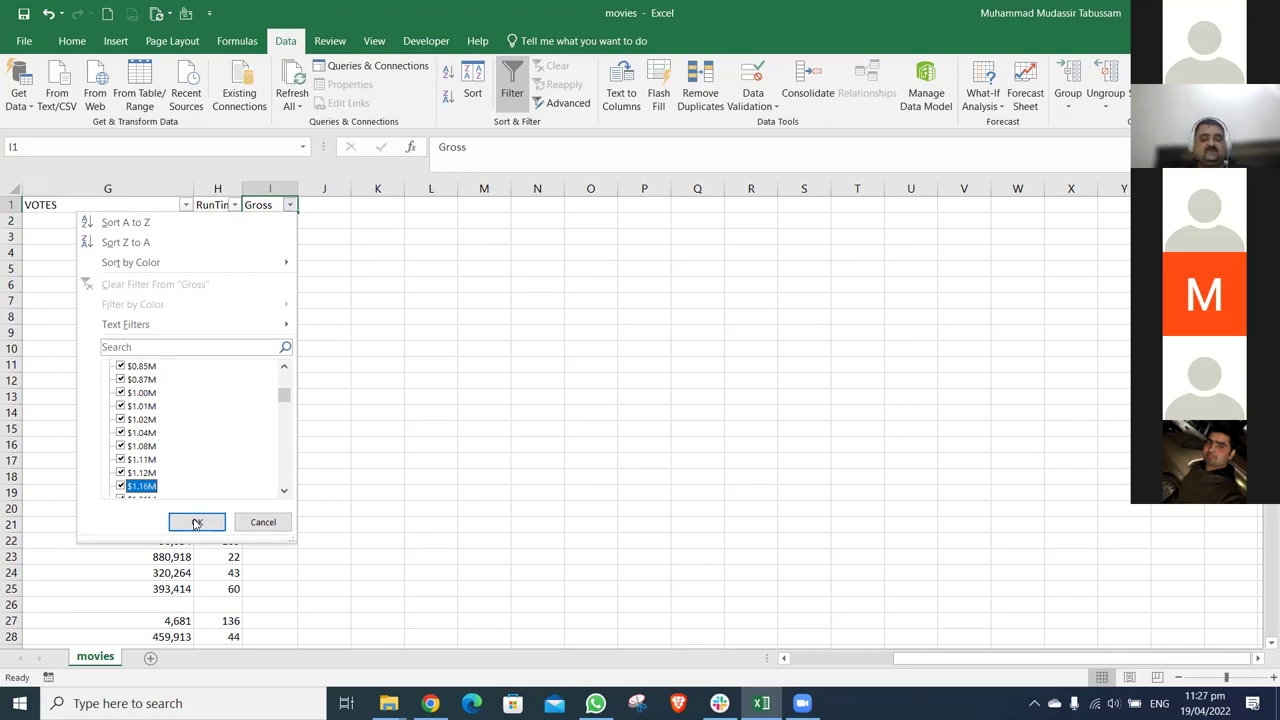
{"action": "left_click", "coordinate": [197, 523]}
- Find the first Gross figures ($75.47M, $402.45M) and enter <100M in J79
{"action": "key", "text": "Down"}
{"action": "key", "text": "ctrl+Down"}
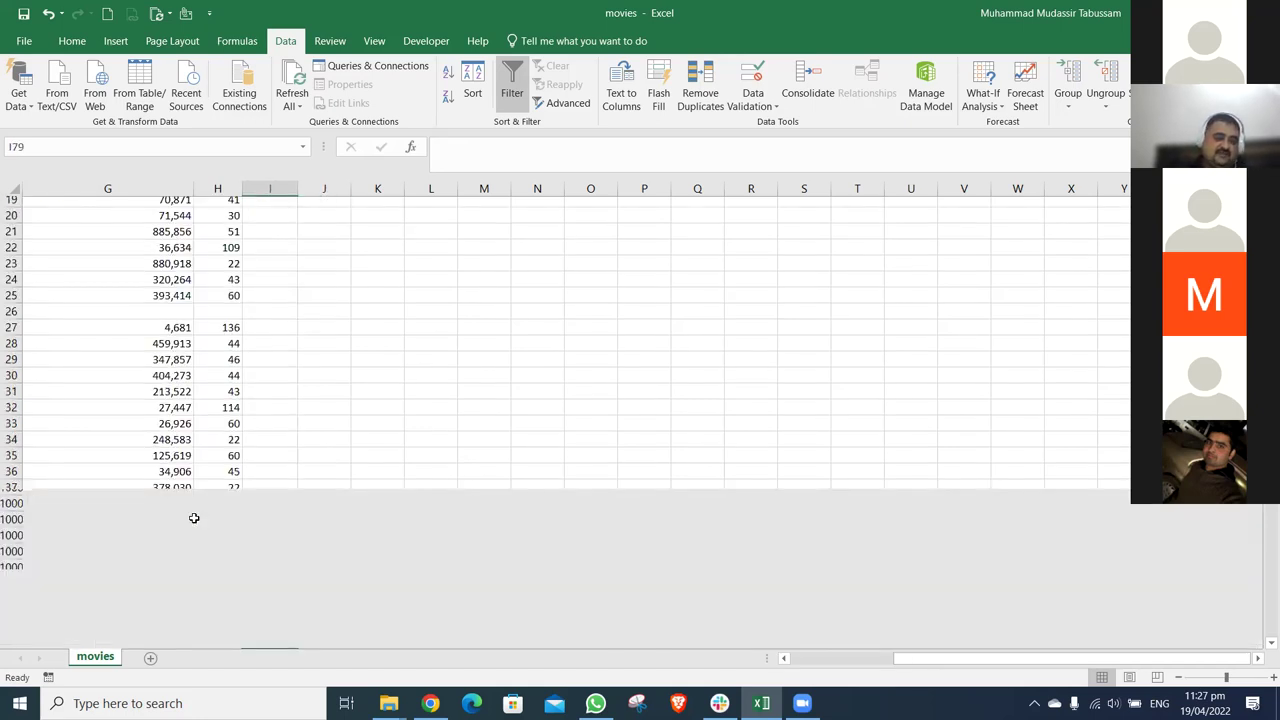
{"action": "key", "text": "Down"}
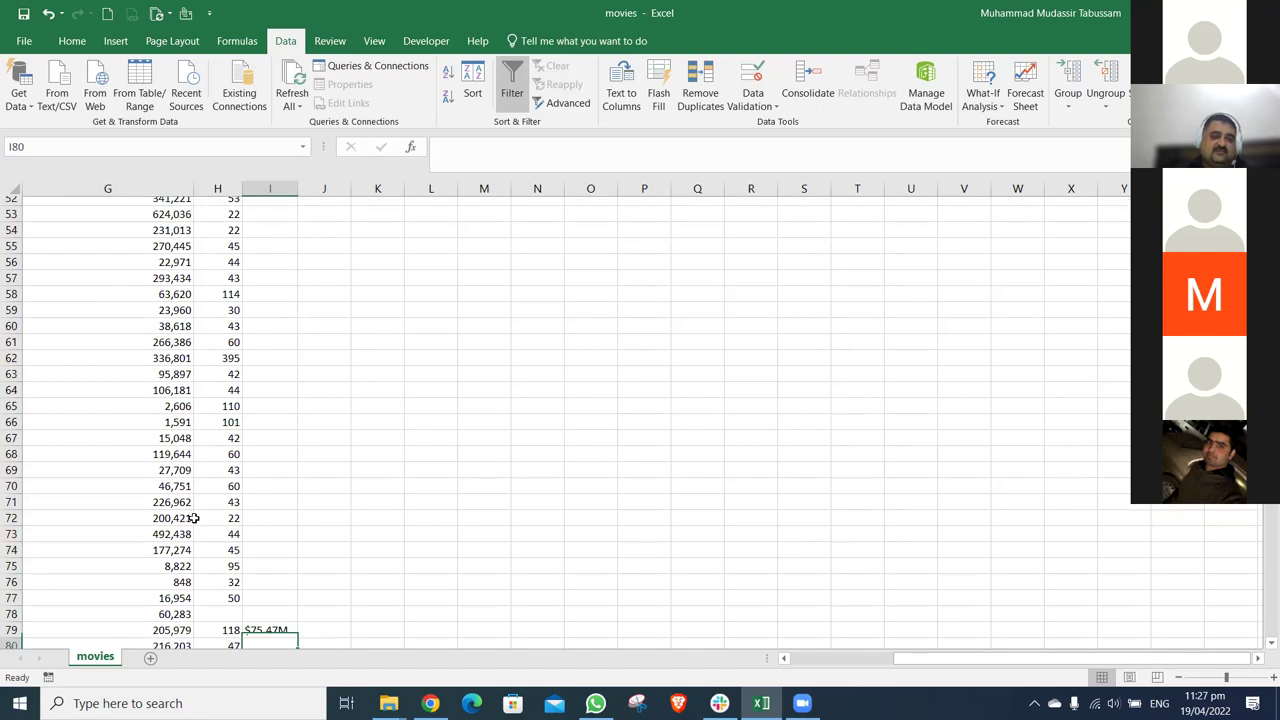
{"action": "key", "text": "Down"}
{"action": "key", "text": "Down"}
{"action": "key", "text": "Down"}
{"action": "key", "text": "Down"}
{"action": "key", "text": "Down"}
{"action": "key", "text": "Down"}
{"action": "key", "text": "Down"}
{"action": "key", "text": "Down"}
{"action": "key", "text": "Down"}
{"action": "key", "text": "Down"}
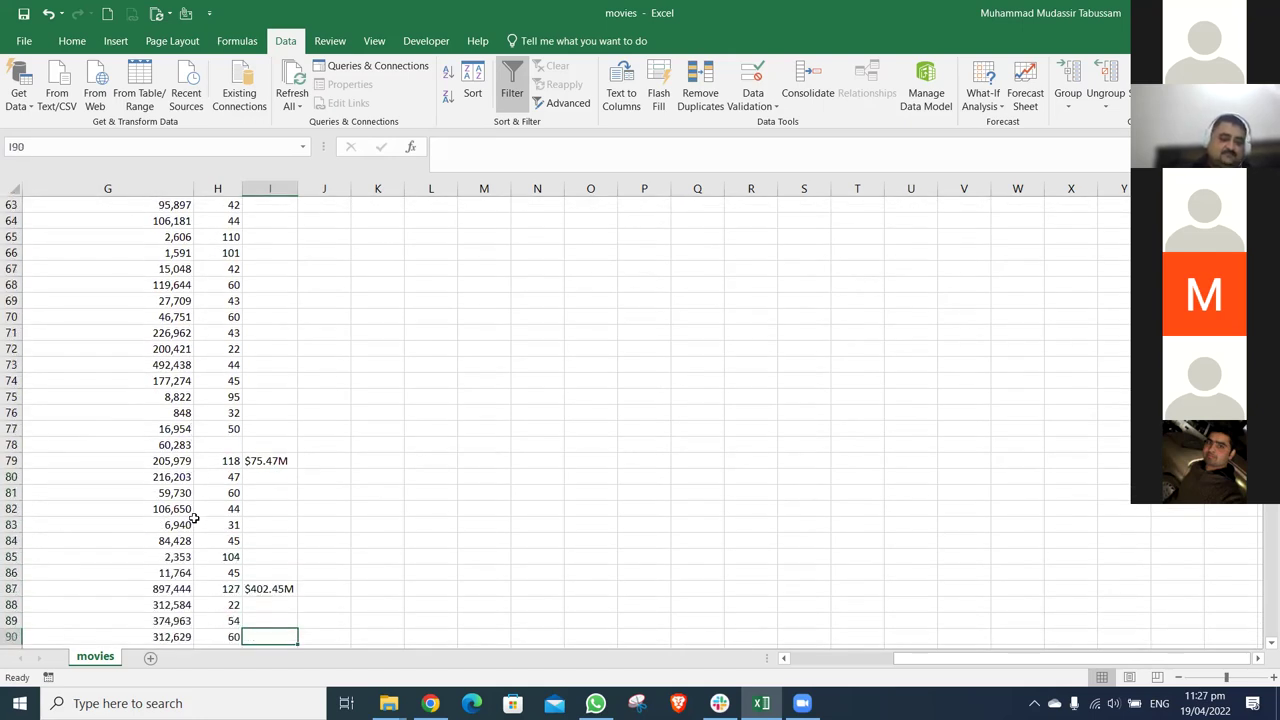
{"action": "key", "text": "ctrl+Up"}
{"action": "key", "text": "ctrl+Up"}
{"action": "key", "text": "Right"}
{"action": "type", "text": "<1"}
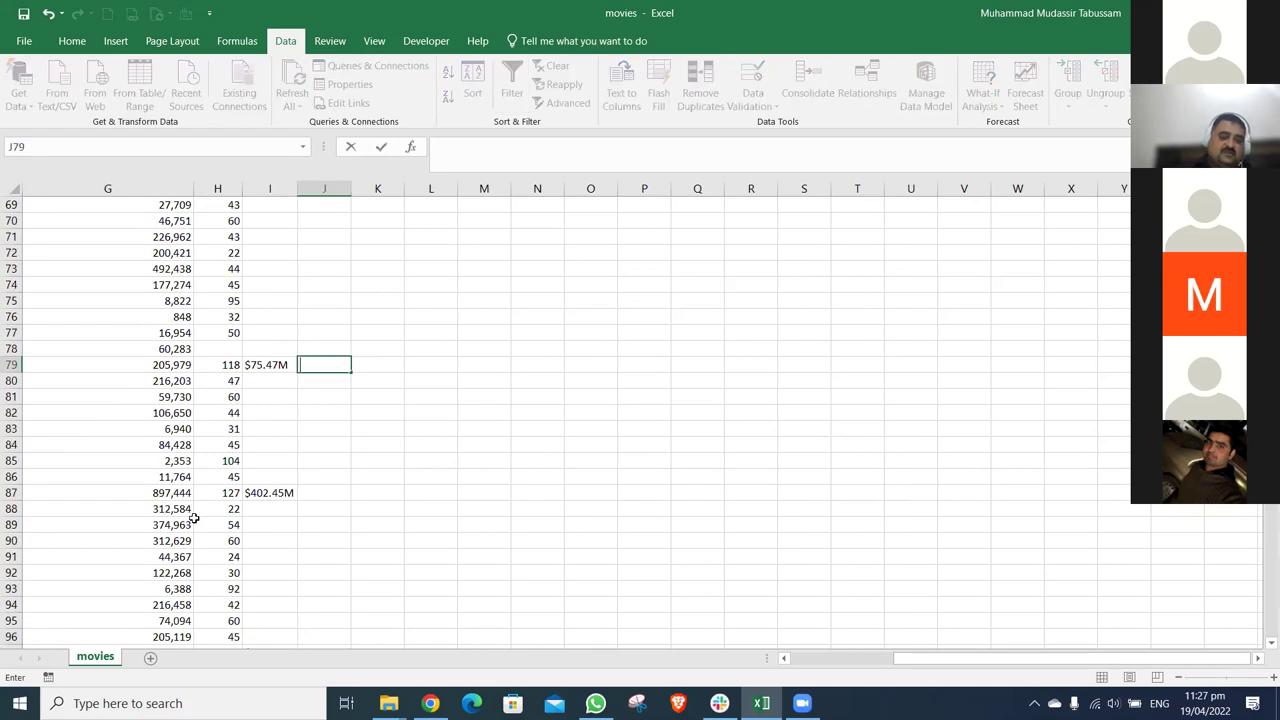
{"action": "type", "text": "00M"}
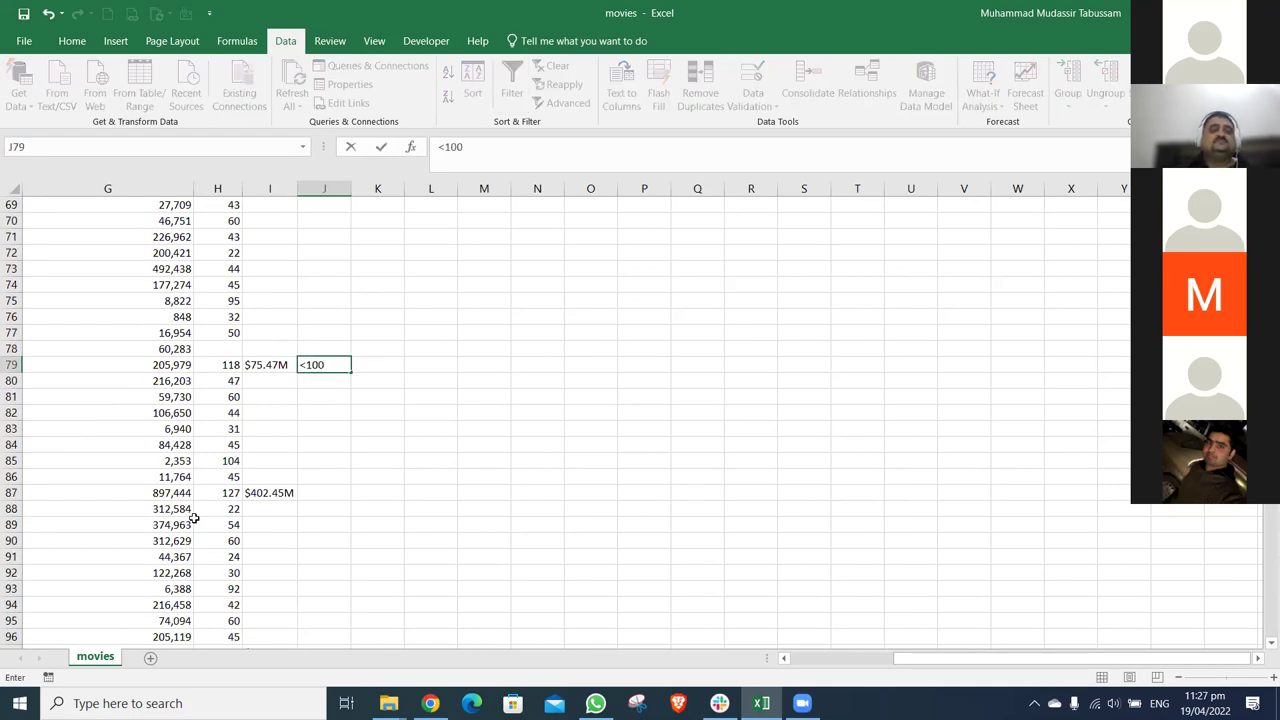
- Clear the <100M note from J79, return to A1, and open a new Chrome tab
{"action": "key", "text": "Return"}
{"action": "key", "text": "Up"}
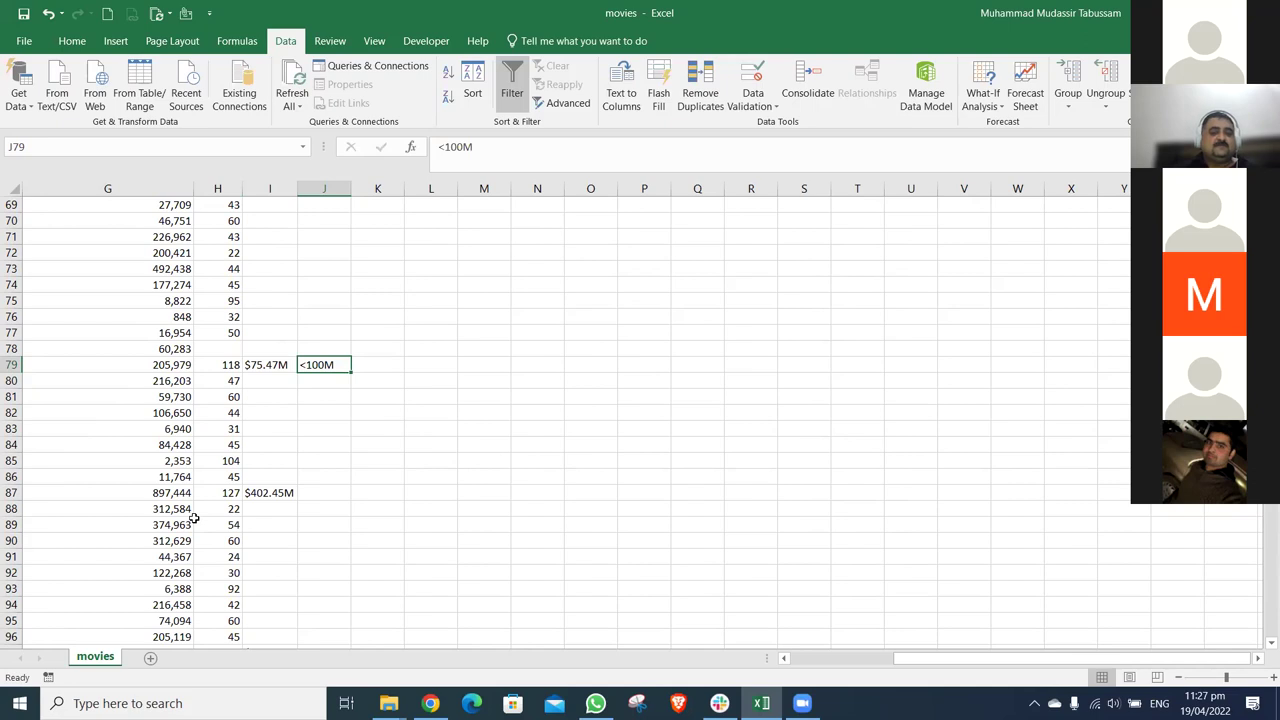
{"action": "key", "text": "Delete"}
{"action": "key", "text": "ctrl+Up"}
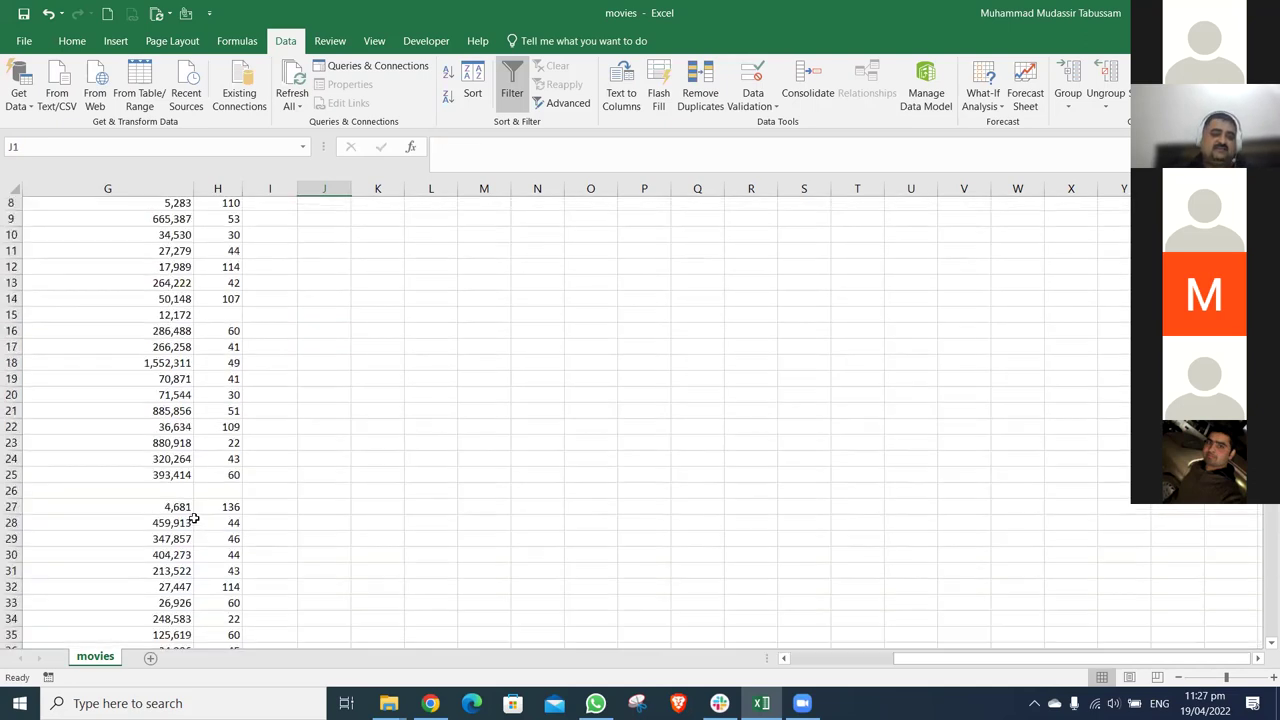
{"action": "key", "text": "ctrl+Home"}
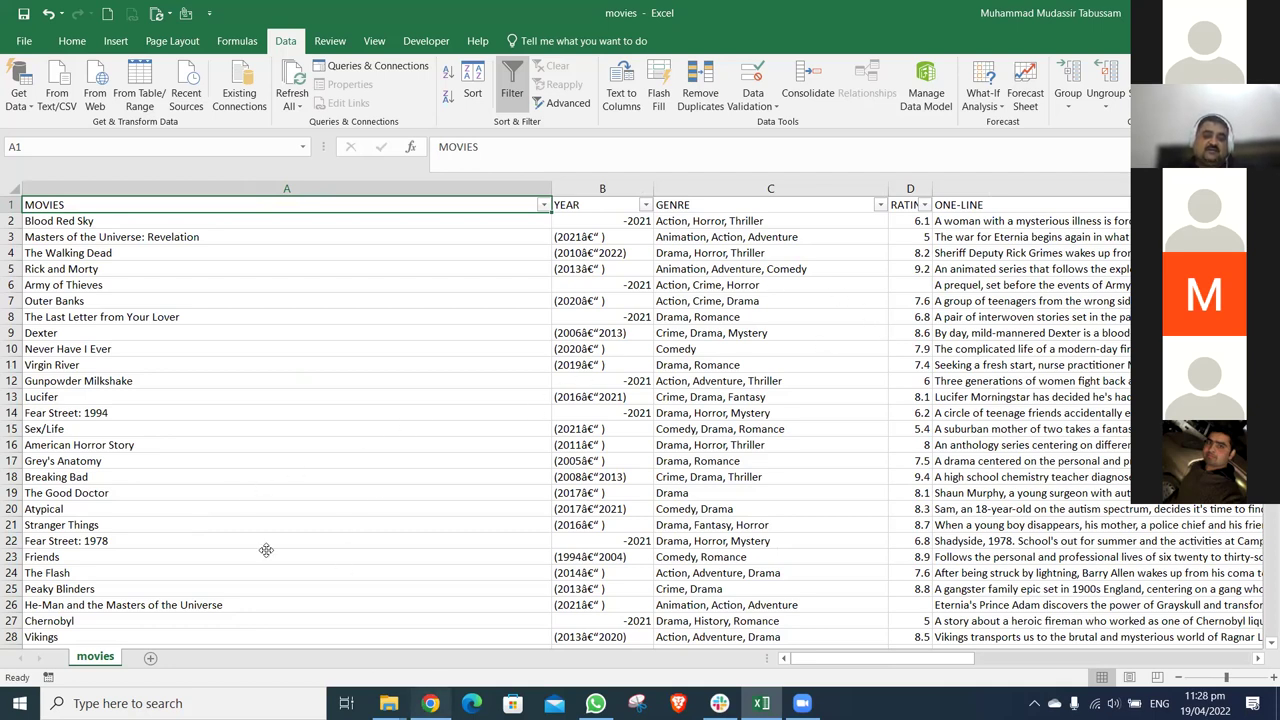
{"action": "left_click", "coordinate": [430, 703]}
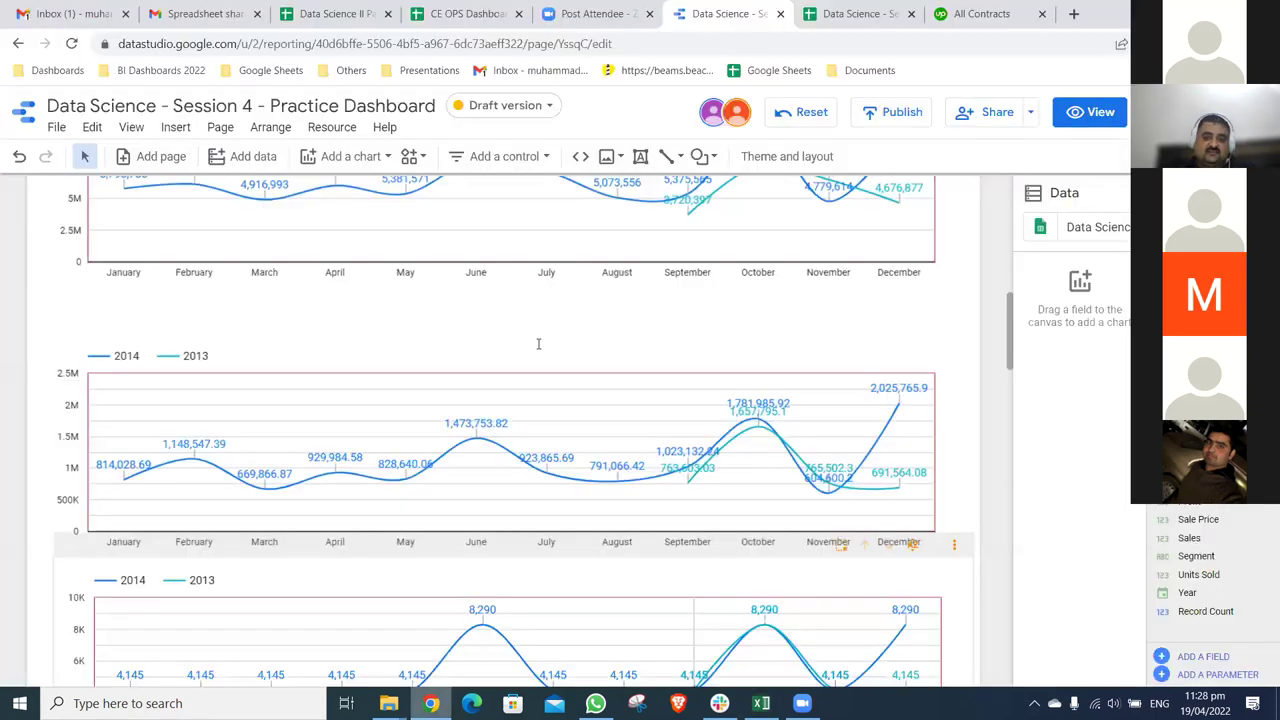
{"action": "left_click", "coordinate": [1073, 13]}
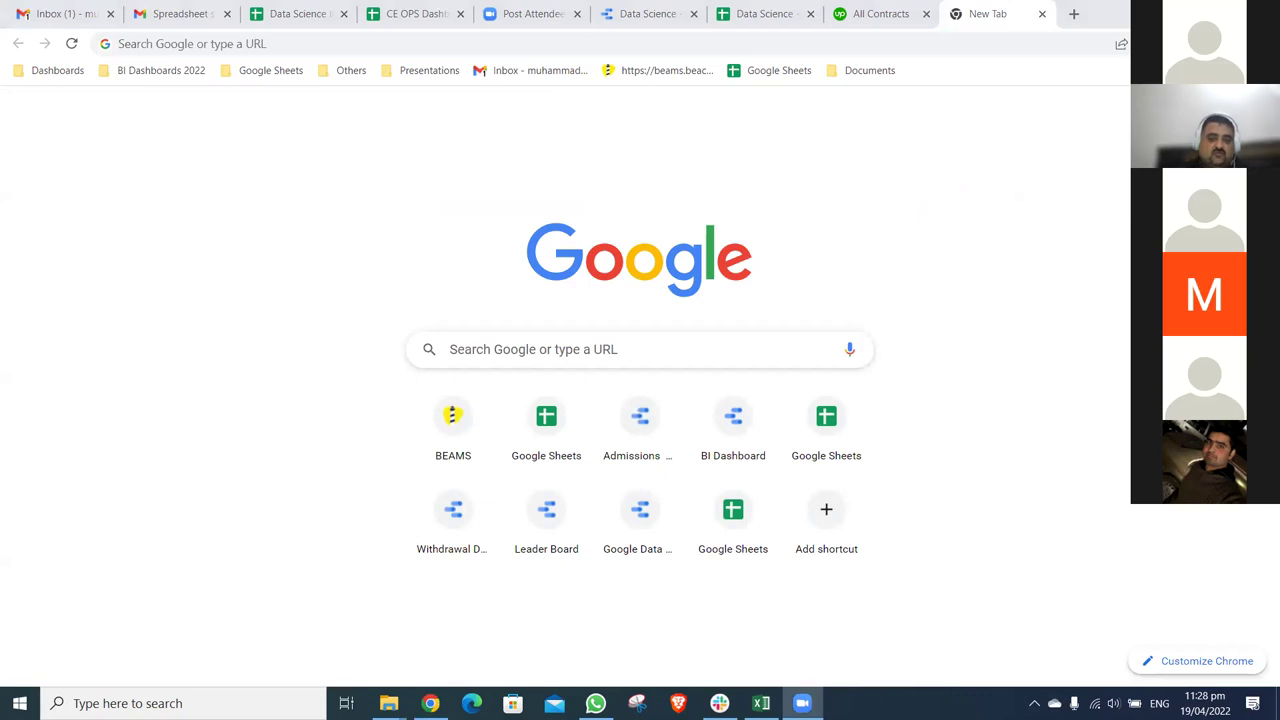
- Search Google for 'most in demand skills in next 10 years' using the suggested query
{"action": "left_click", "coordinate": [640, 349]}
{"action": "type", "text": "top skills for next 10 "}
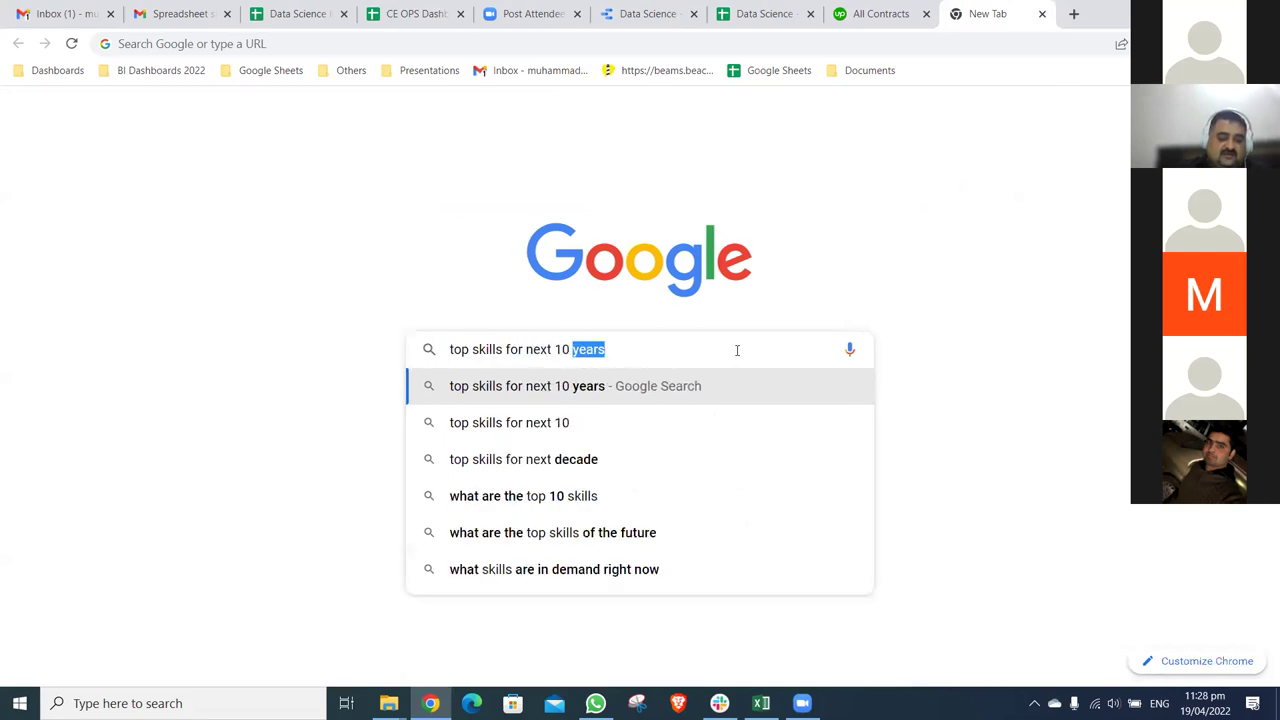
{"action": "type", "text": "years"}
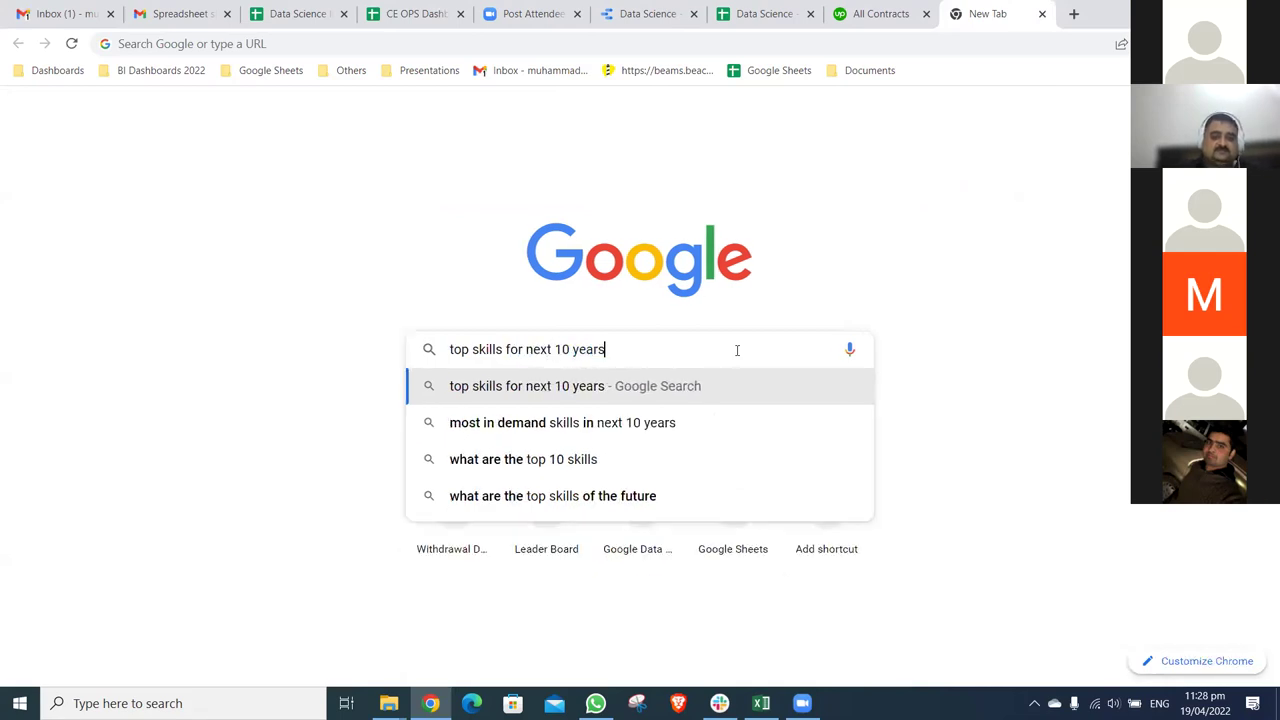
{"action": "key", "text": "Down"}
{"action": "key", "text": "Return"}
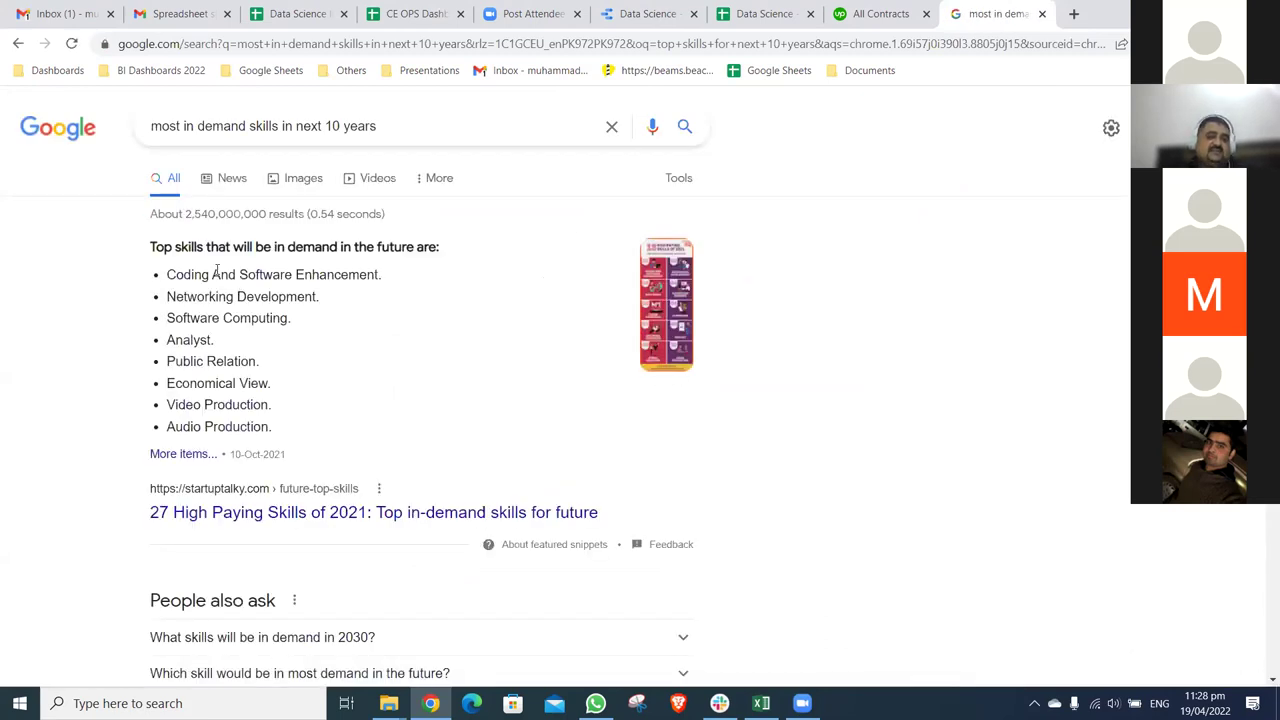
- Enlarge the results page to 175% to read the featured skills list, then reset it to 100%
{"action": "left_click_drag", "start_coordinate": [167, 275], "coordinate": [381, 276]}
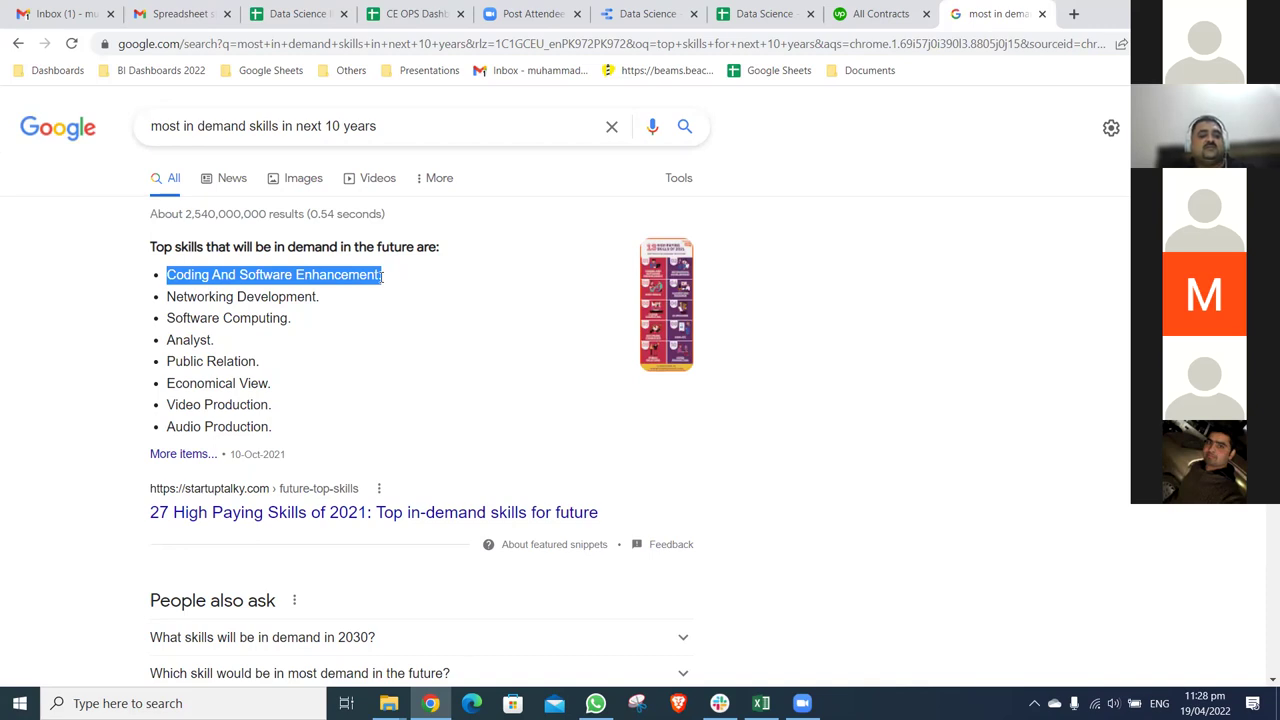
{"action": "left_click", "coordinate": [489, 389]}
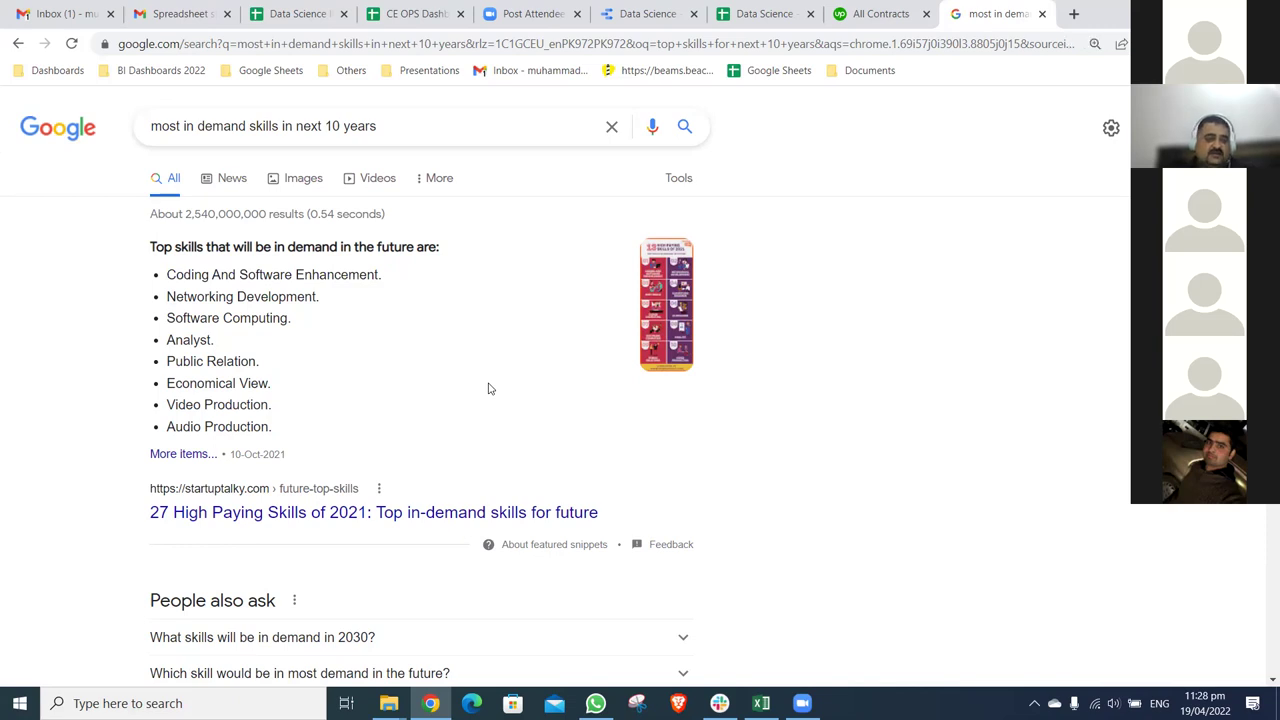
{"action": "key", "text": "ctrl+plus"}
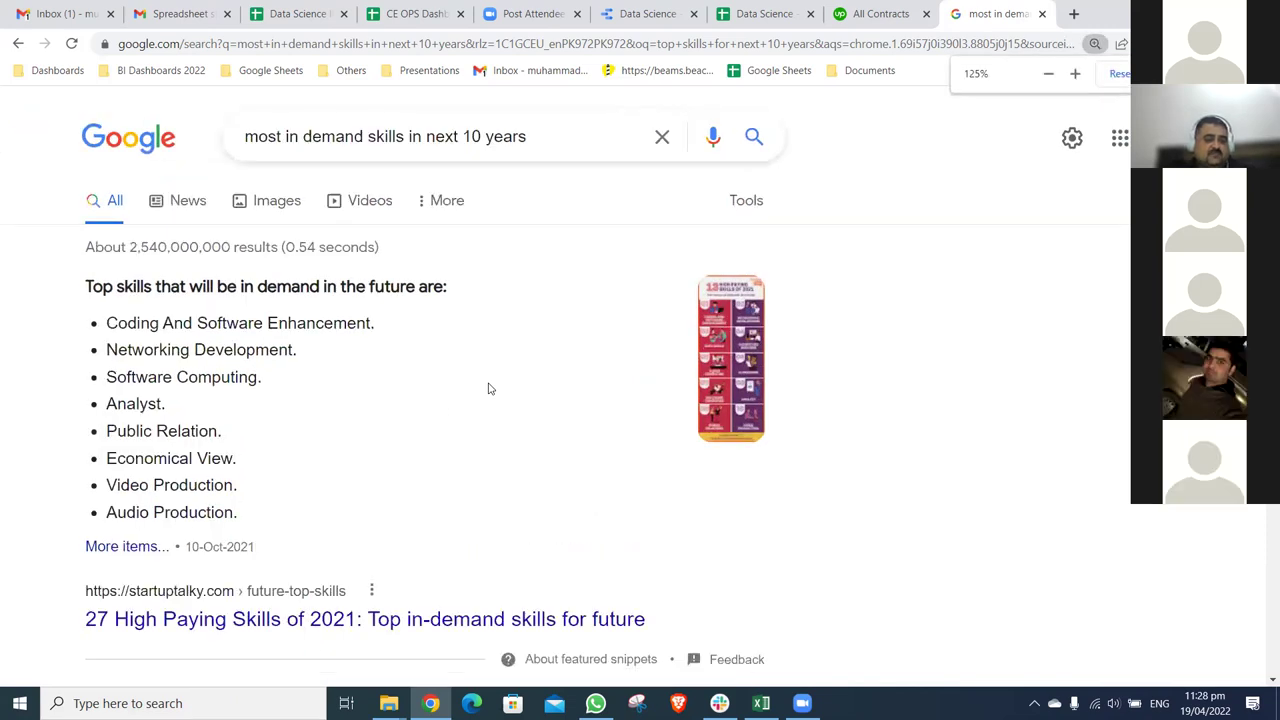
{"action": "scroll", "coordinate": [347, 345], "scroll_direction": "down", "scroll_amount": 2}
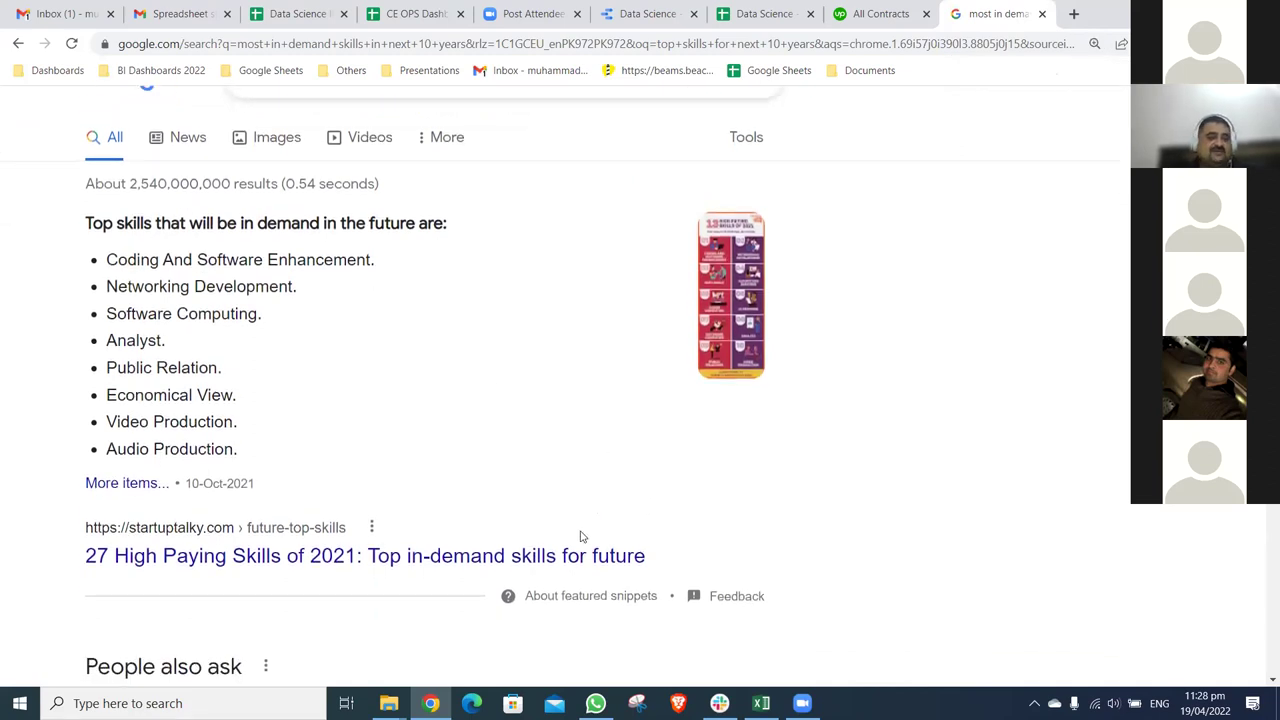
{"action": "key", "text": "ctrl+plus"}
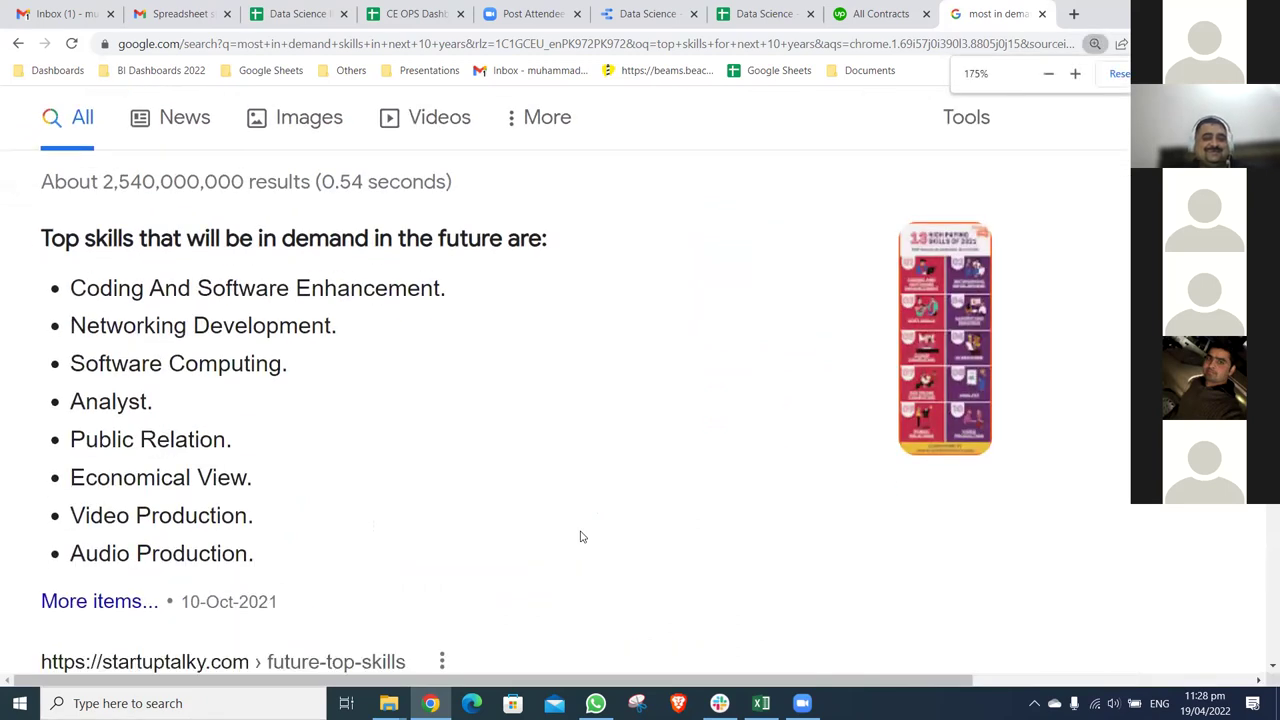
{"action": "key", "text": "ctrl+plus"}
{"action": "scroll", "coordinate": [580, 537], "scroll_direction": "down", "scroll_amount": 1}
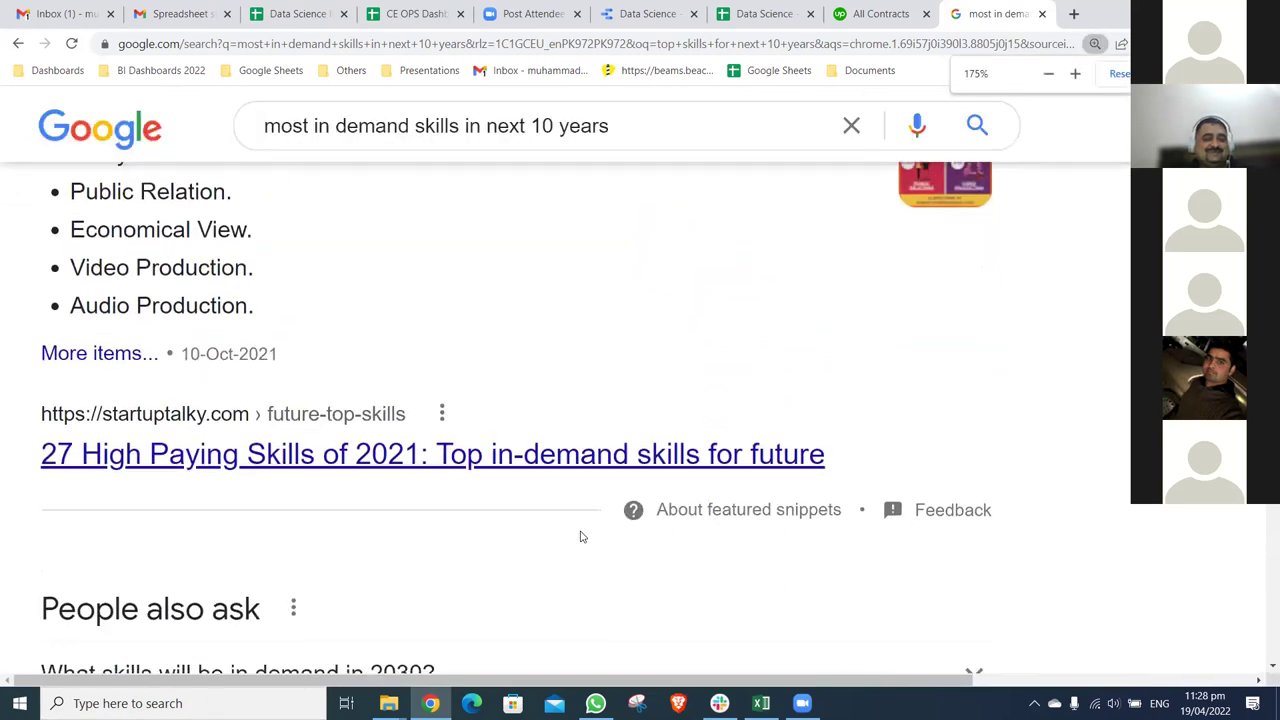
{"action": "scroll", "coordinate": [603, 667], "scroll_direction": "up", "scroll_amount": 2}
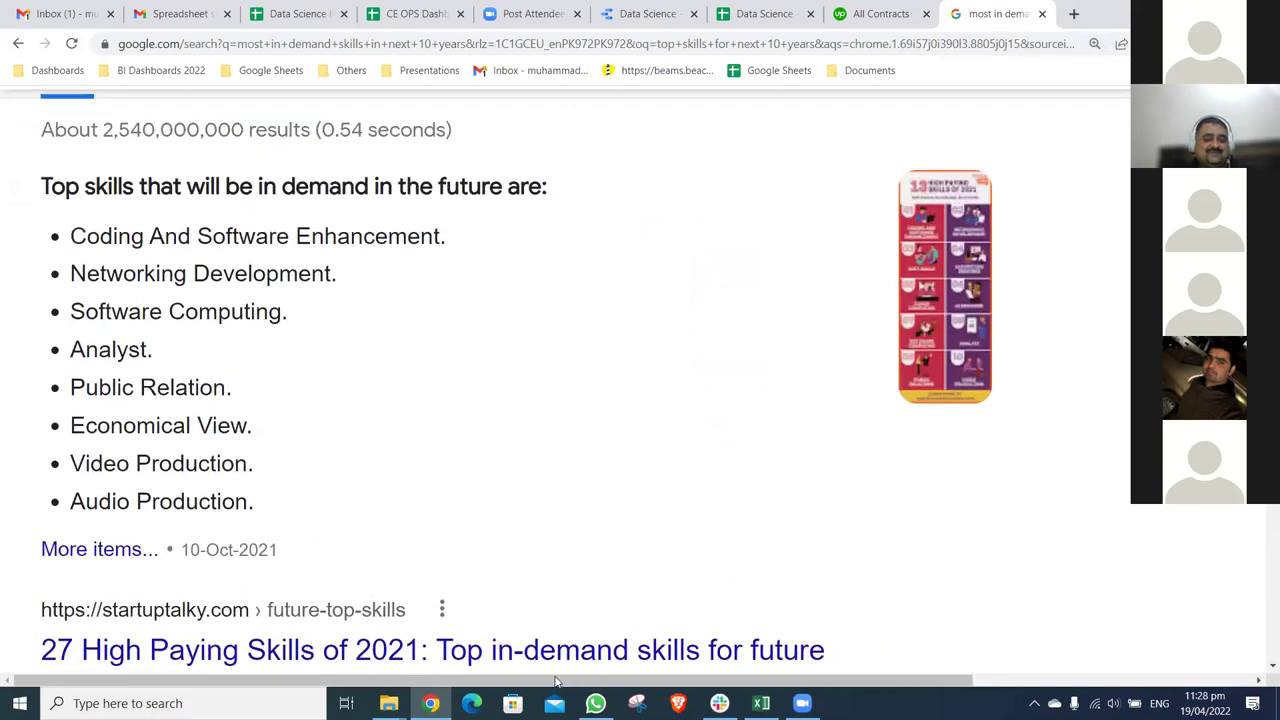
{"action": "key", "text": "ctrl+0"}
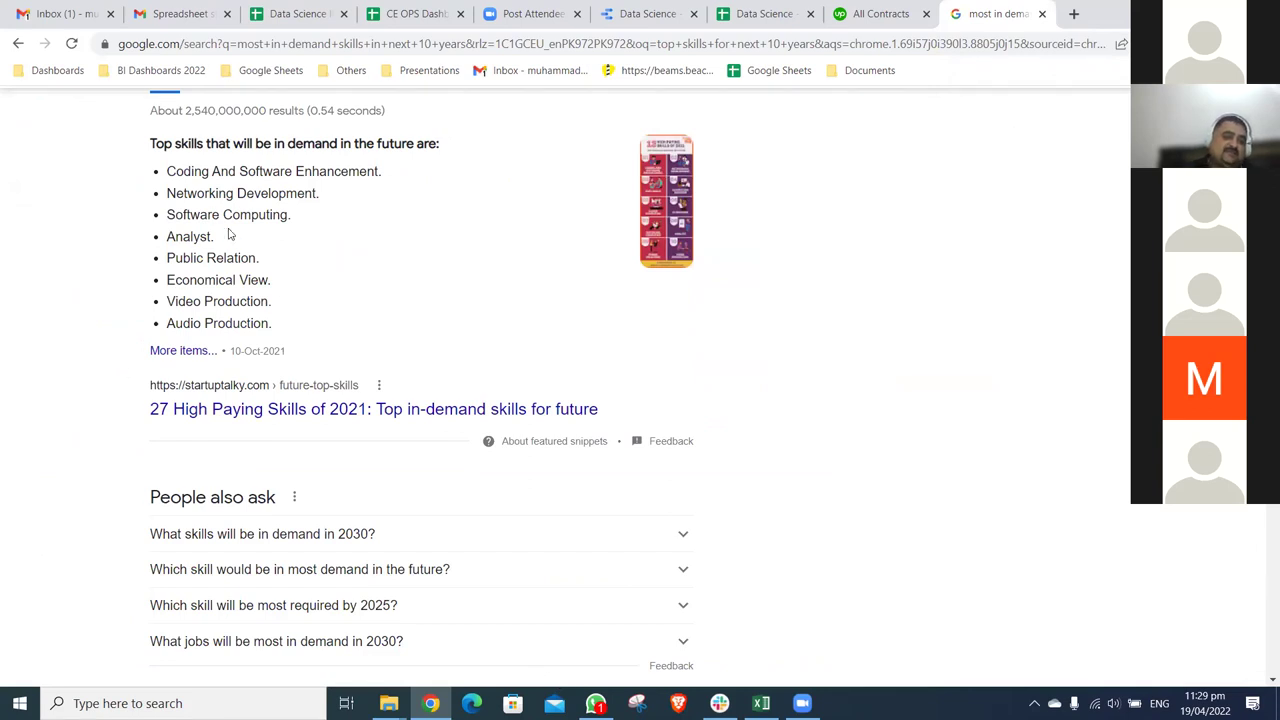
- Highlight Coding And Software Enhancement, Networking Development, Software Computing and Analyst, then bring up the StartupTalky link's options
{"action": "triple_click", "coordinate": [397, 177]}
{"action": "left_click_drag", "start_coordinate": [168, 195], "coordinate": [308, 210]}
{"action": "left_click_drag", "start_coordinate": [169, 217], "coordinate": [309, 226]}
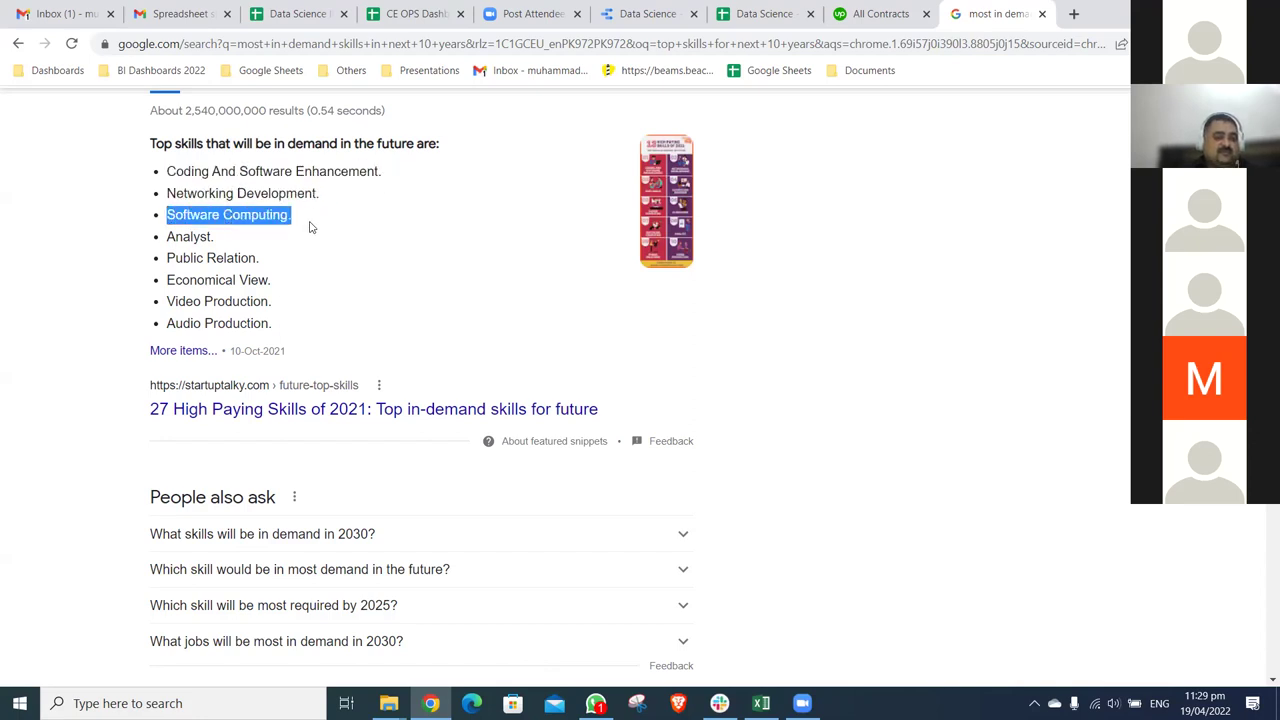
{"action": "left_click_drag", "start_coordinate": [170, 240], "coordinate": [259, 237]}
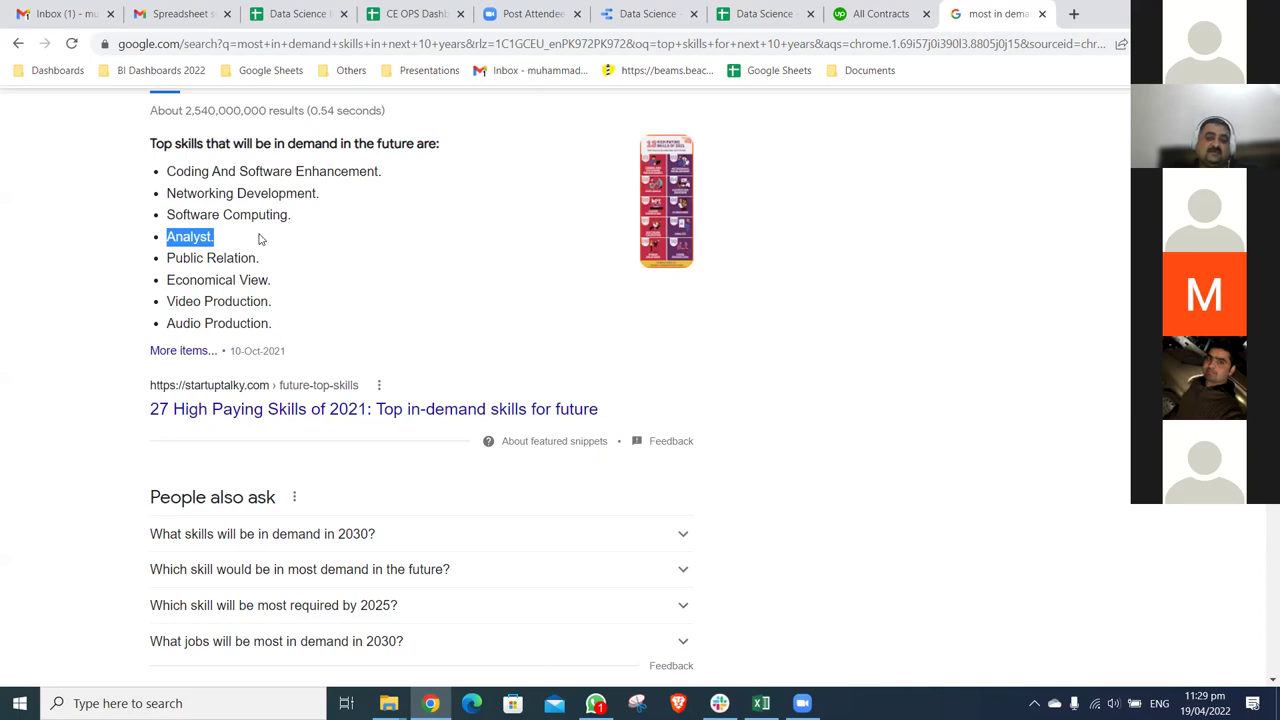
{"action": "right_click", "coordinate": [348, 414]}
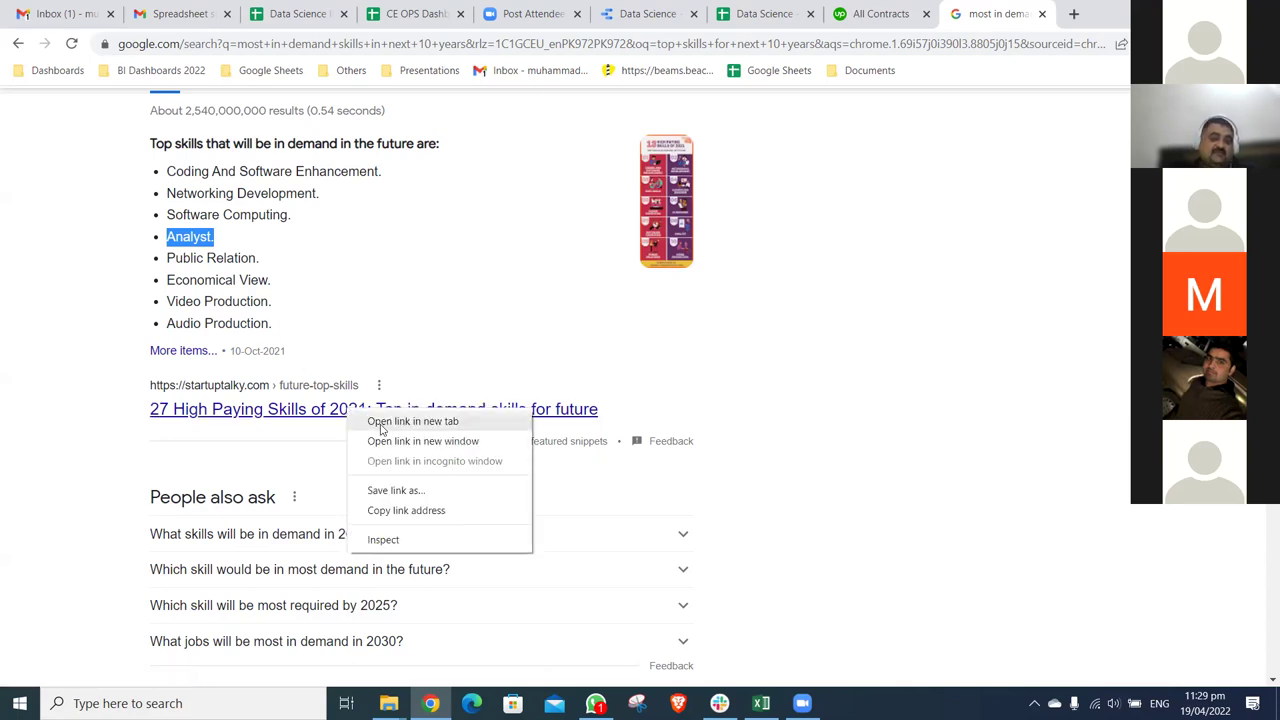
- Open the StartupTalky article in a new tab, scroll to the skills list, highlight Analyst, and close the pitch deck popup
{"action": "left_click", "coordinate": [385, 424]}
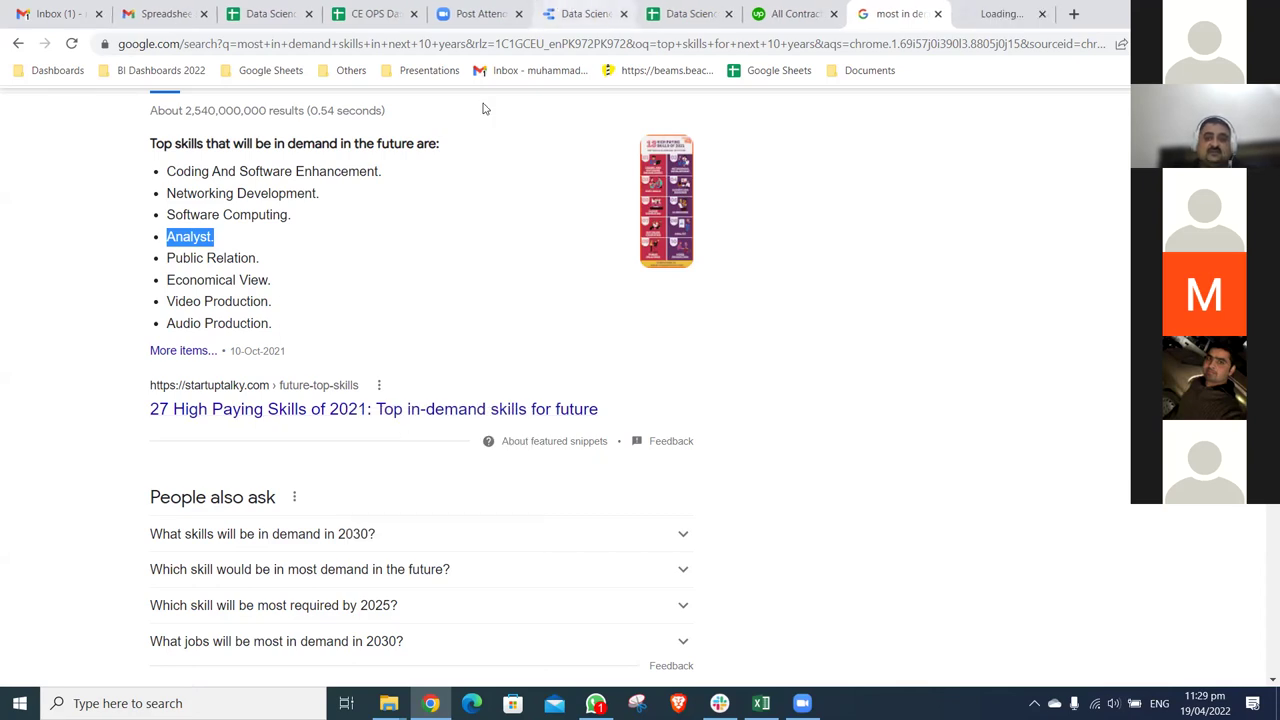
{"action": "left_click", "coordinate": [1022, 22]}
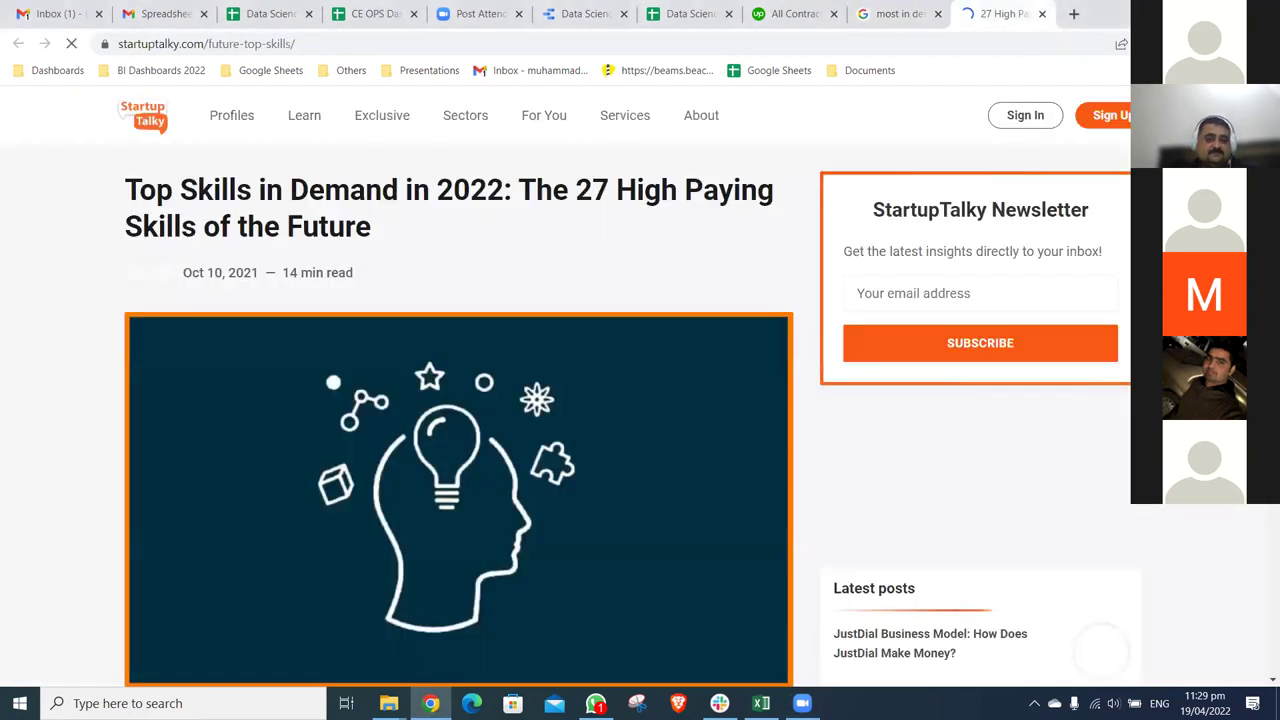
{"action": "scroll", "coordinate": [628, 416], "scroll_direction": "down", "scroll_amount": 1}
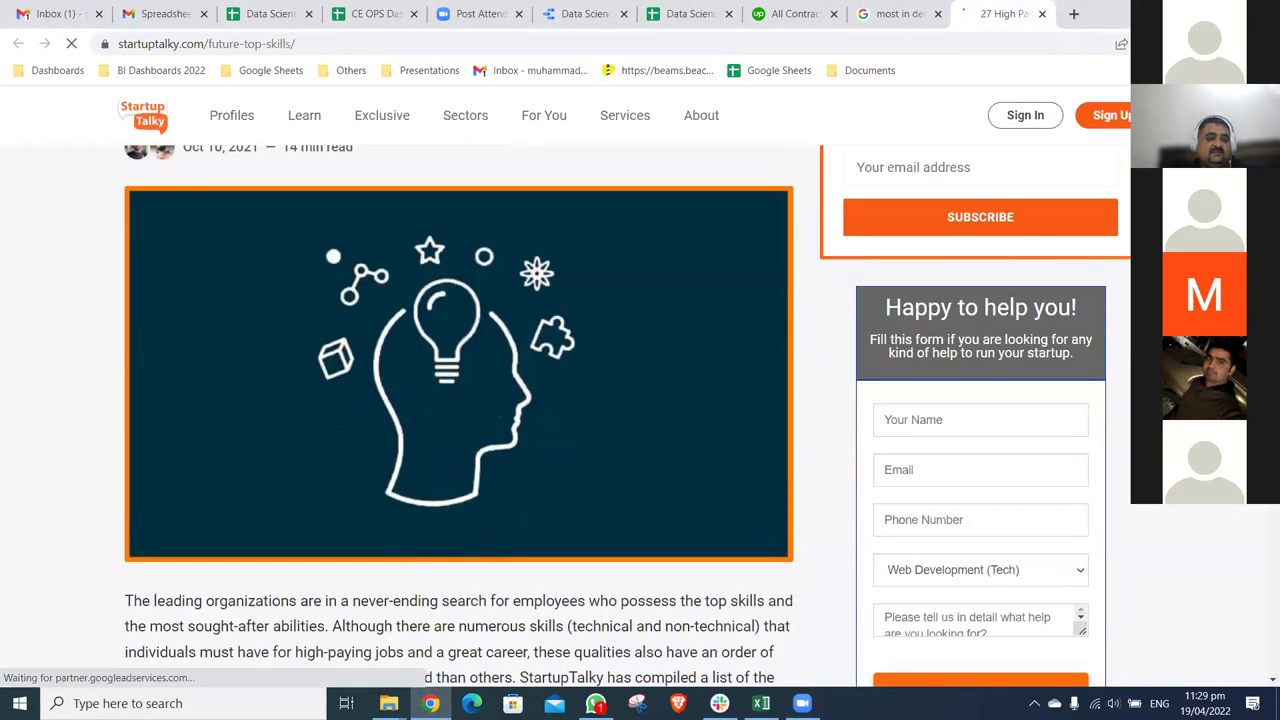
{"action": "scroll", "coordinate": [613, 467], "scroll_direction": "down", "scroll_amount": 2}
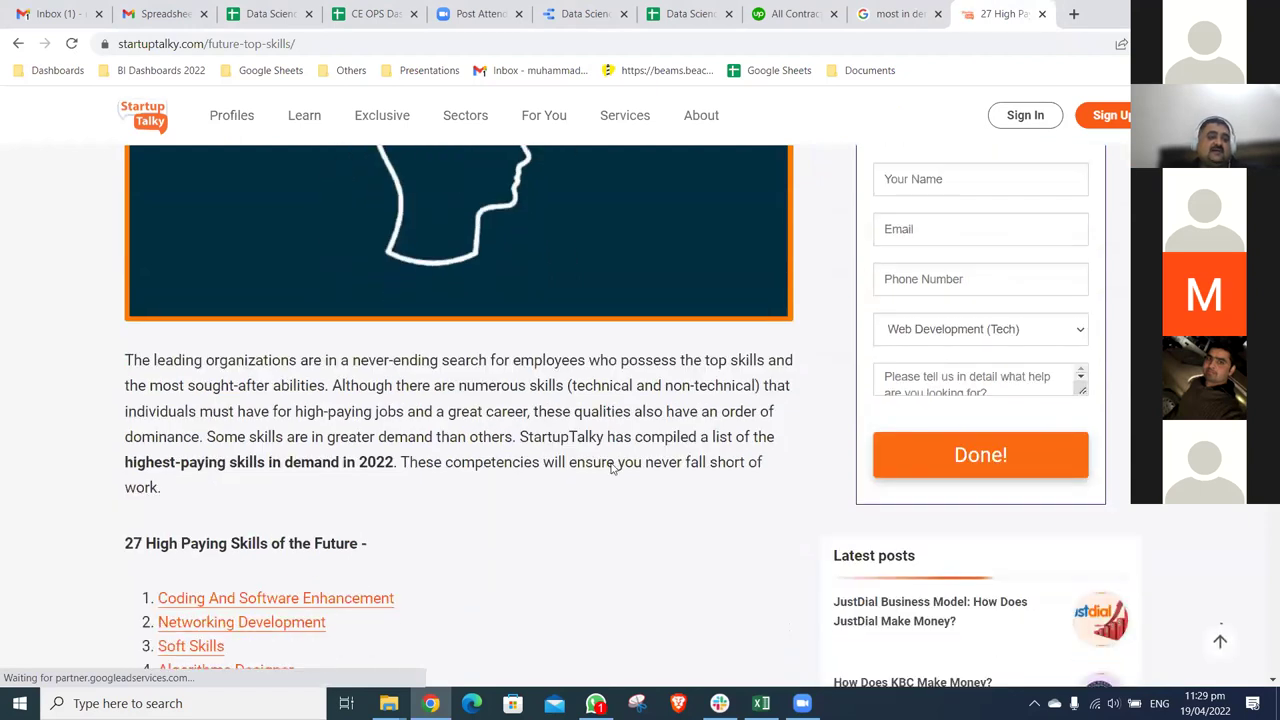
{"action": "scroll", "coordinate": [610, 467], "scroll_direction": "down", "scroll_amount": 1}
{"action": "scroll", "coordinate": [605, 467], "scroll_direction": "down", "scroll_amount": 2}
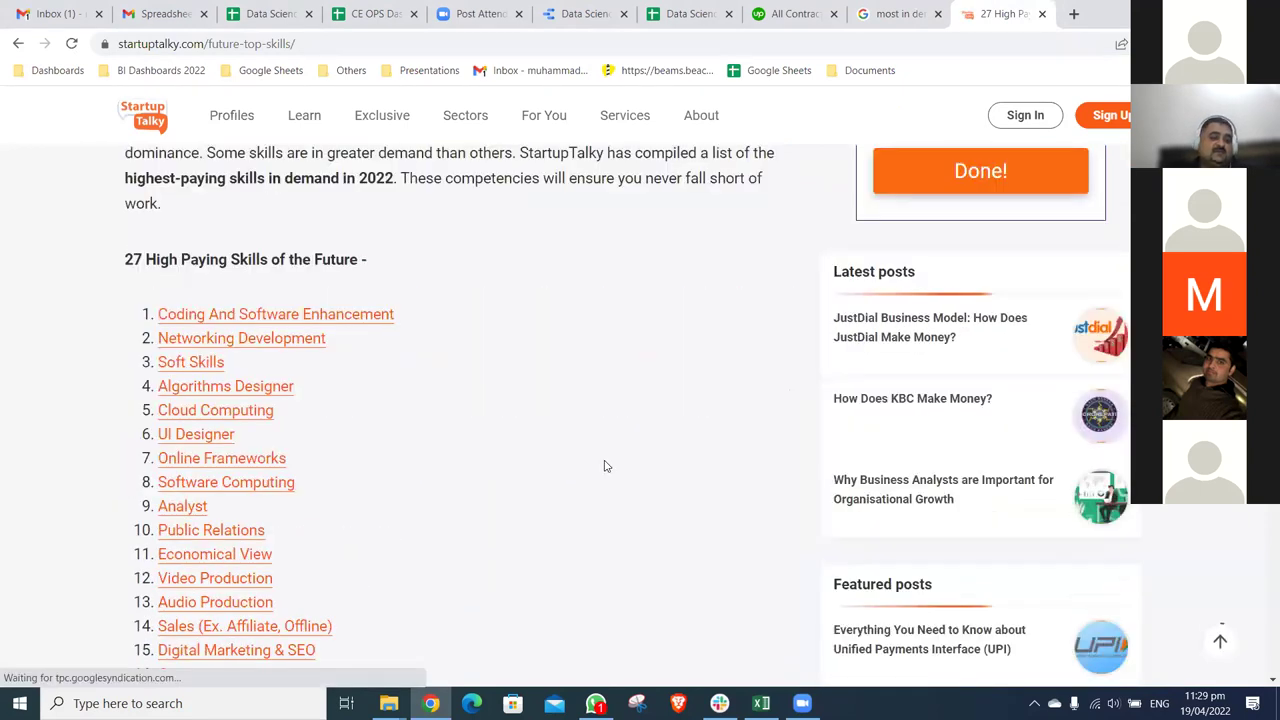
{"action": "scroll", "coordinate": [605, 467], "scroll_direction": "down", "scroll_amount": 1}
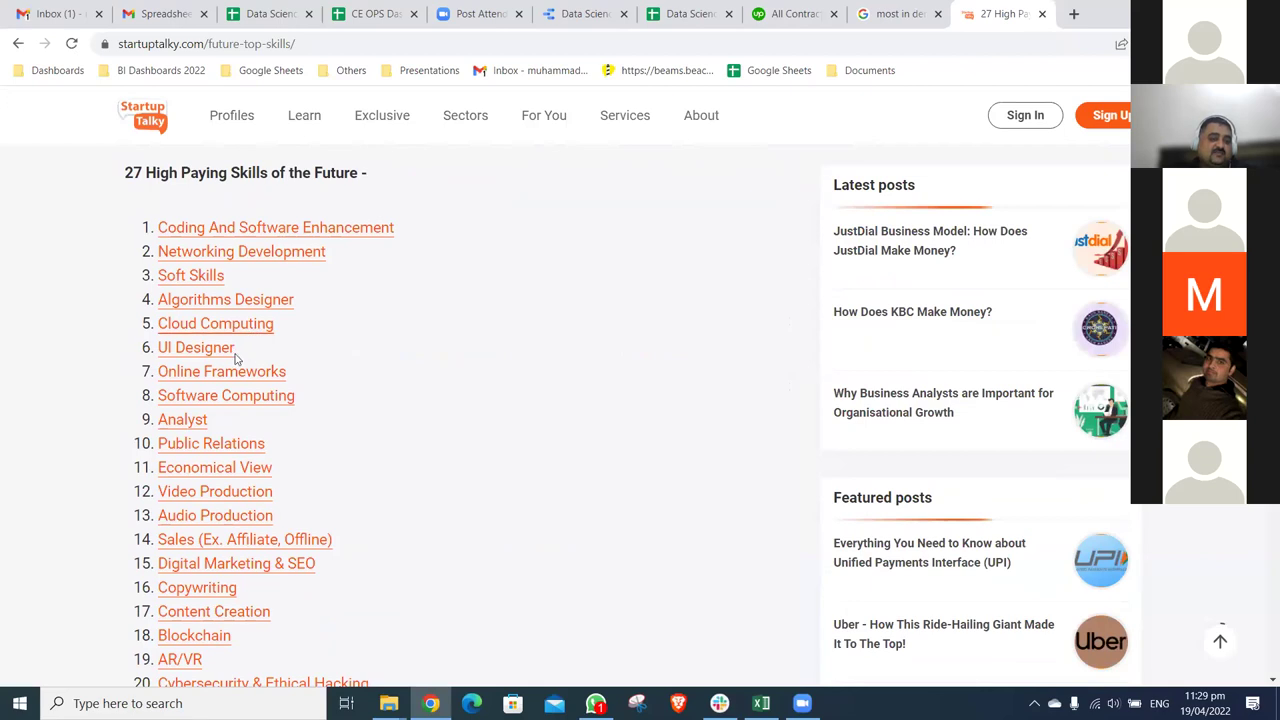
{"action": "left_click_drag", "start_coordinate": [124, 428], "coordinate": [222, 425]}
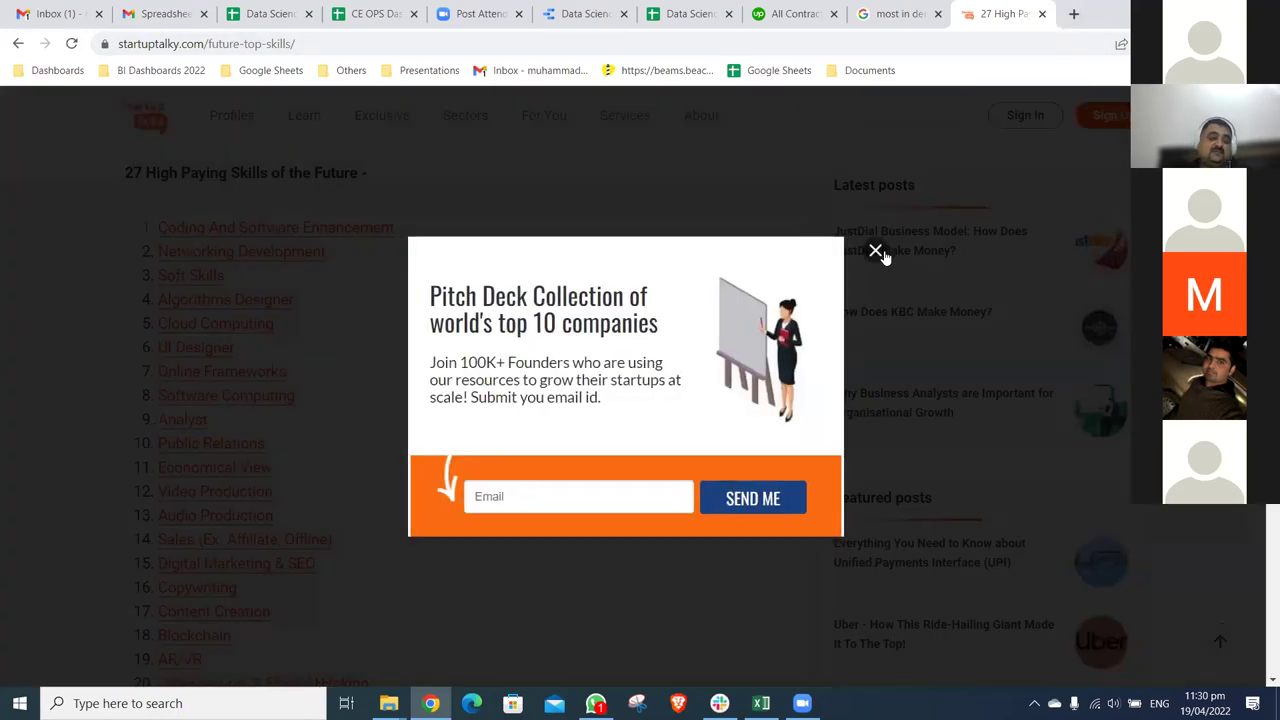
{"action": "left_click", "coordinate": [878, 251]}
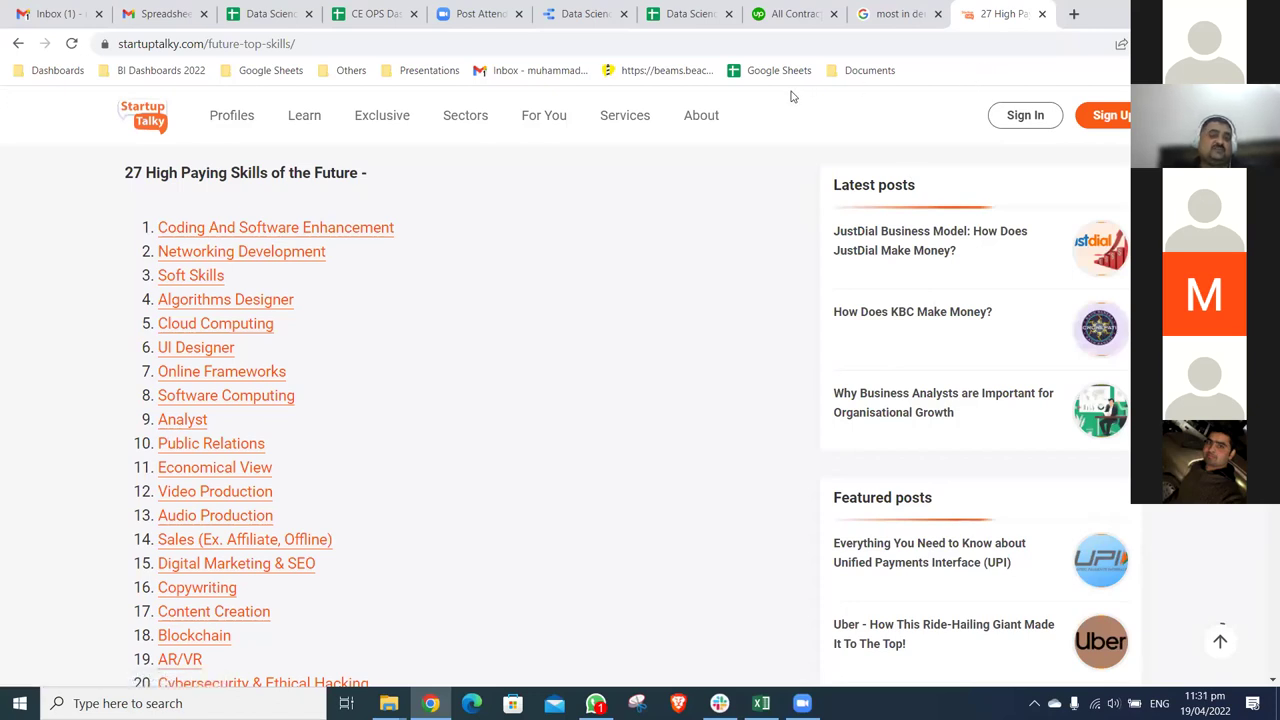
- Open the National 5 Year Plan diagram from the BI Dashboards 2022 bookmarks and show its Country Numbers page through BSR
{"action": "left_click", "coordinate": [180, 74]}
{"action": "left_click", "coordinate": [268, 557]}
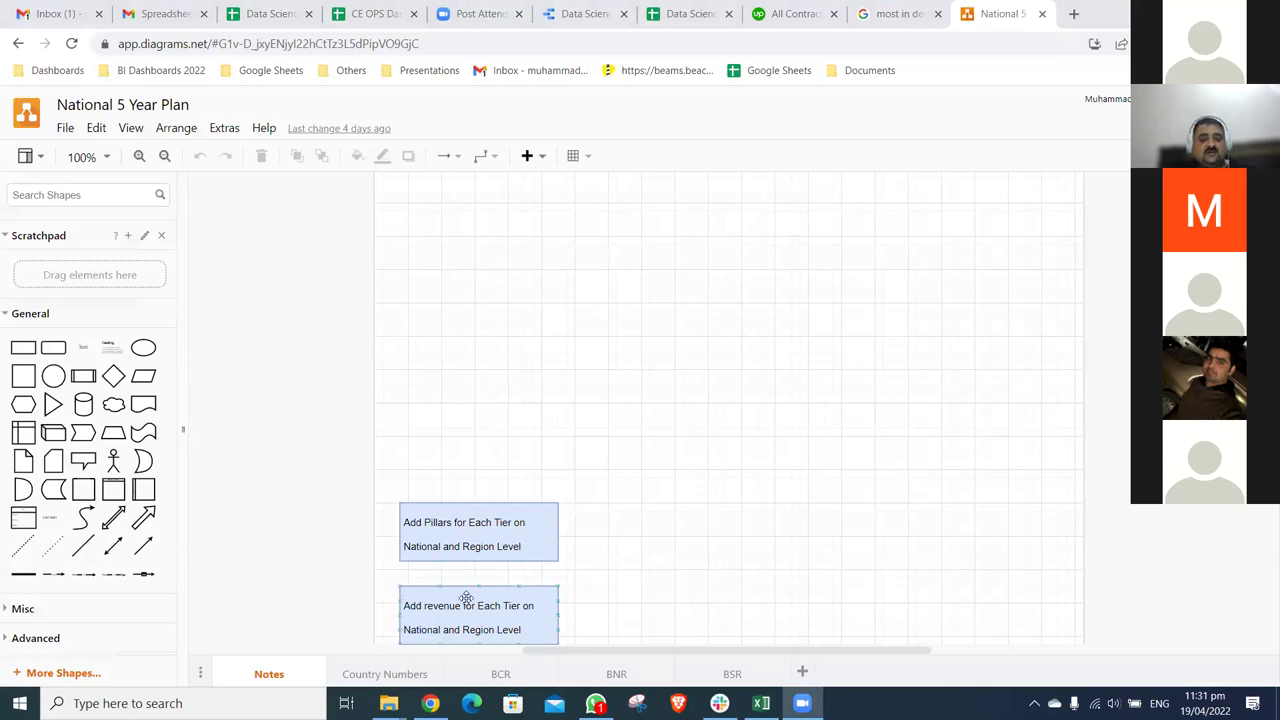
{"action": "left_click", "coordinate": [385, 674]}
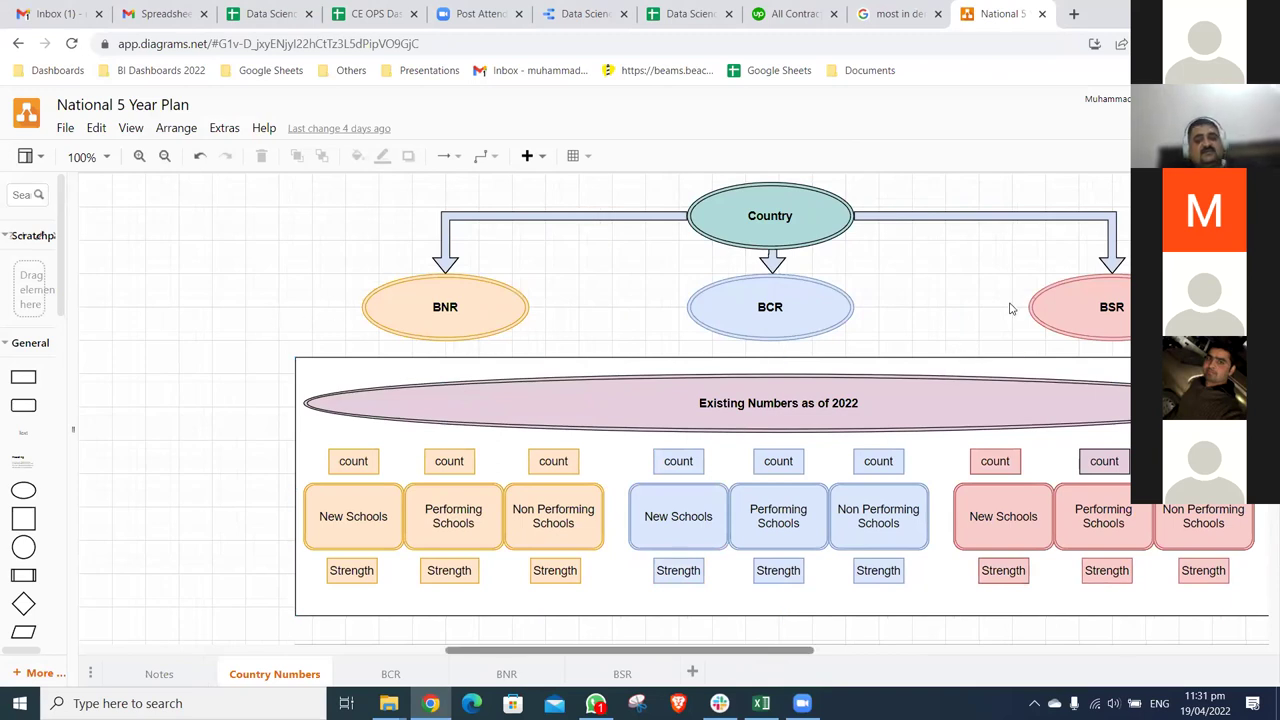
{"action": "scroll", "coordinate": [1010, 310], "scroll_direction": "right", "scroll_amount": 3}
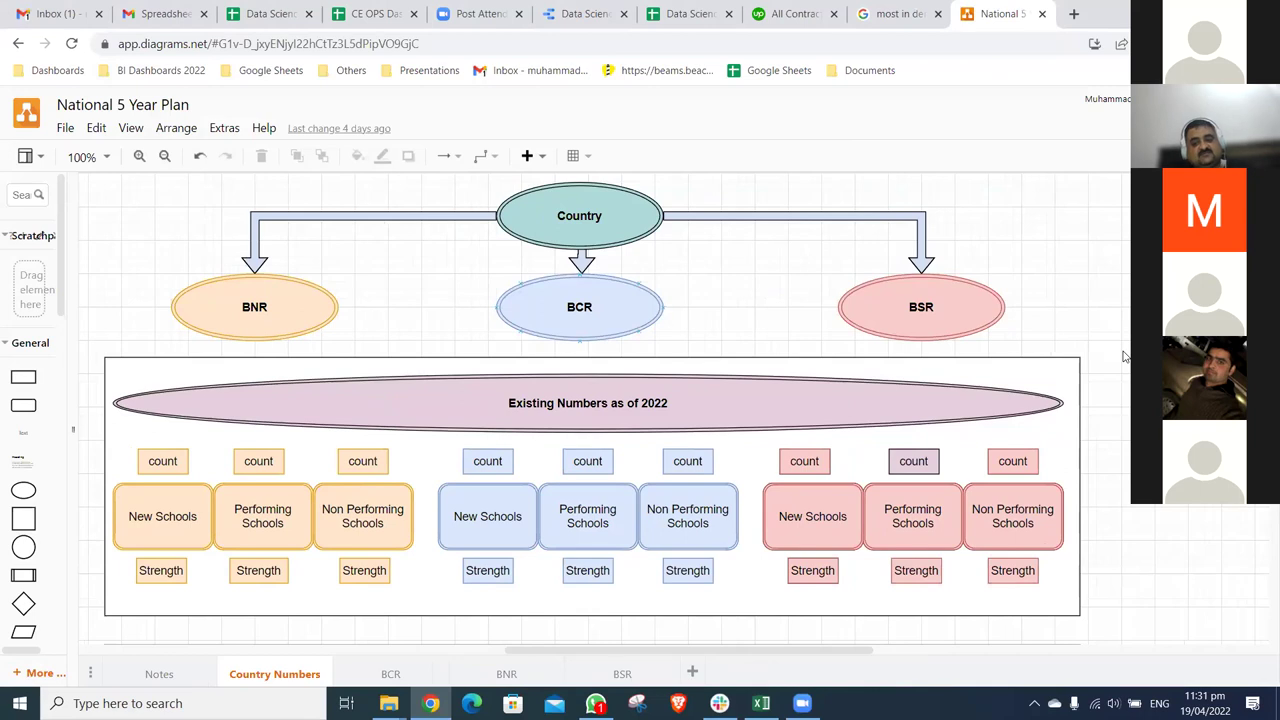
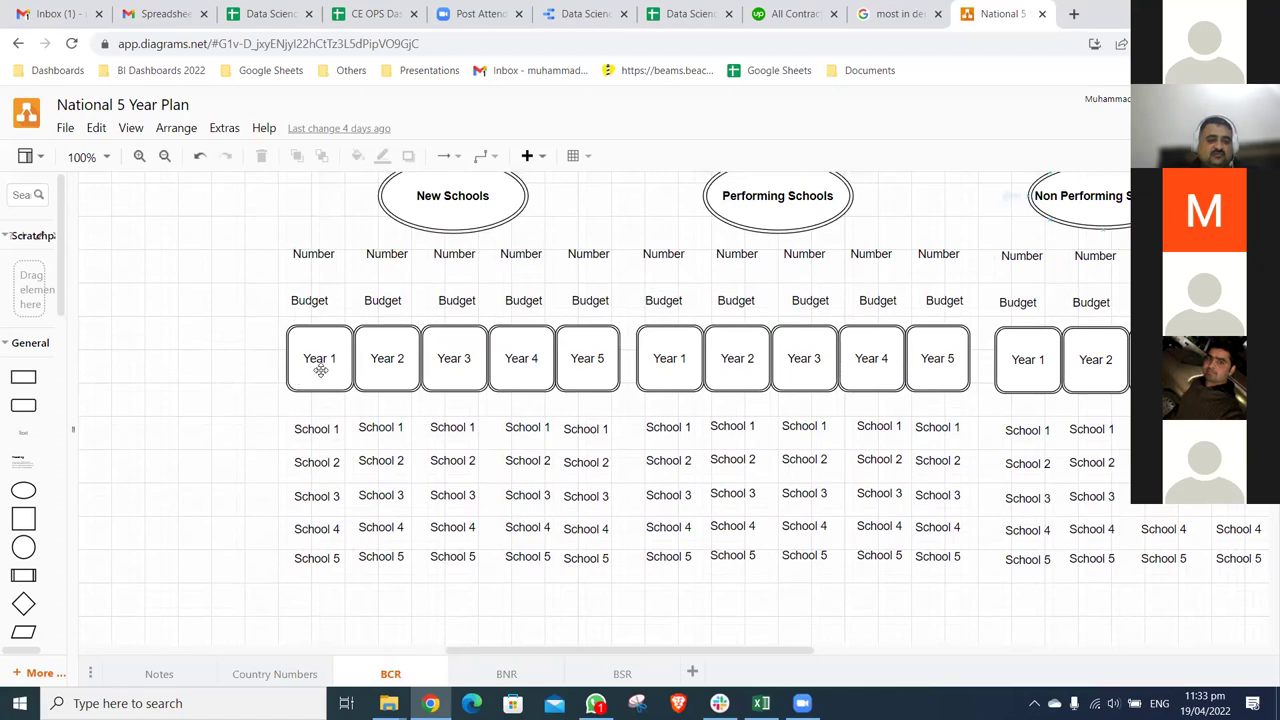
- Click through the diagram's Year 5, School and Budget labels, then go to the 'most in demand' skills results
{"action": "left_click", "coordinate": [233, 446]}
{"action": "scroll", "coordinate": [323, 350], "scroll_direction": "down", "scroll_amount": 2}
{"action": "key", "text": "Tab"}
{"action": "key", "text": "Tab"}
{"action": "key", "text": "Tab"}
{"action": "key", "text": "Escape"}
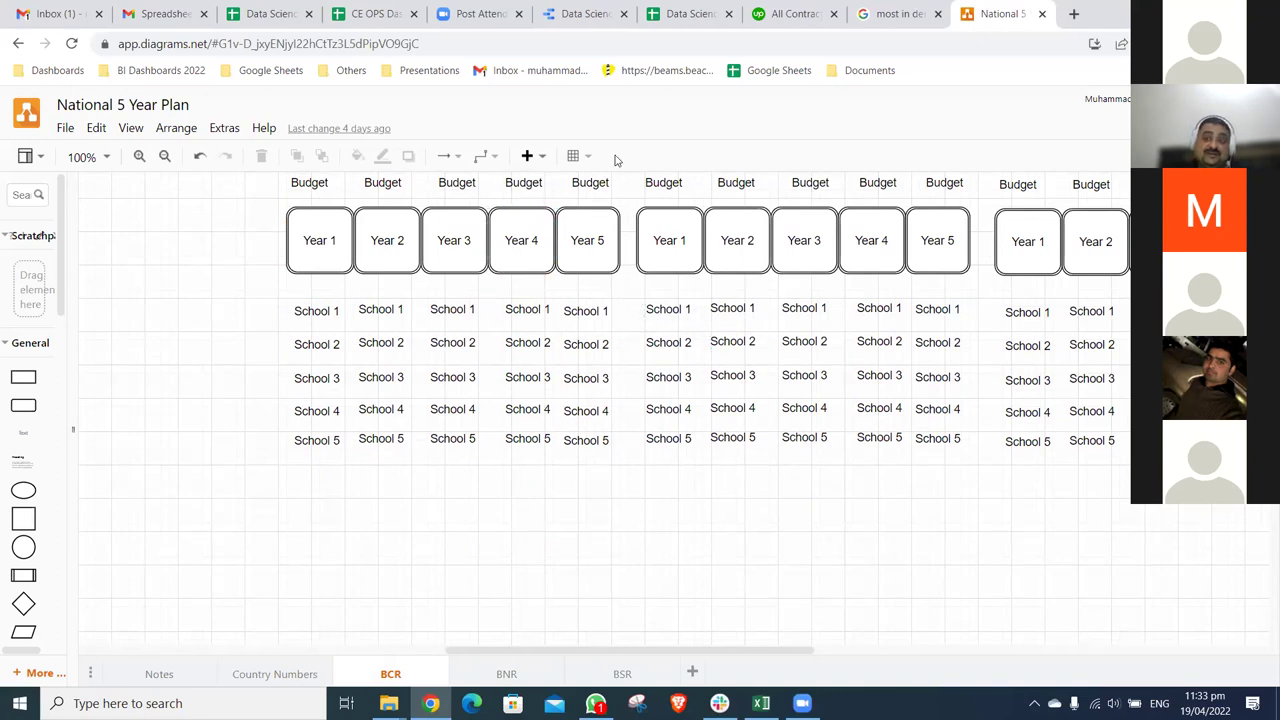
{"action": "left_click", "coordinate": [1017, 184]}
{"action": "left_click", "coordinate": [928, 18]}
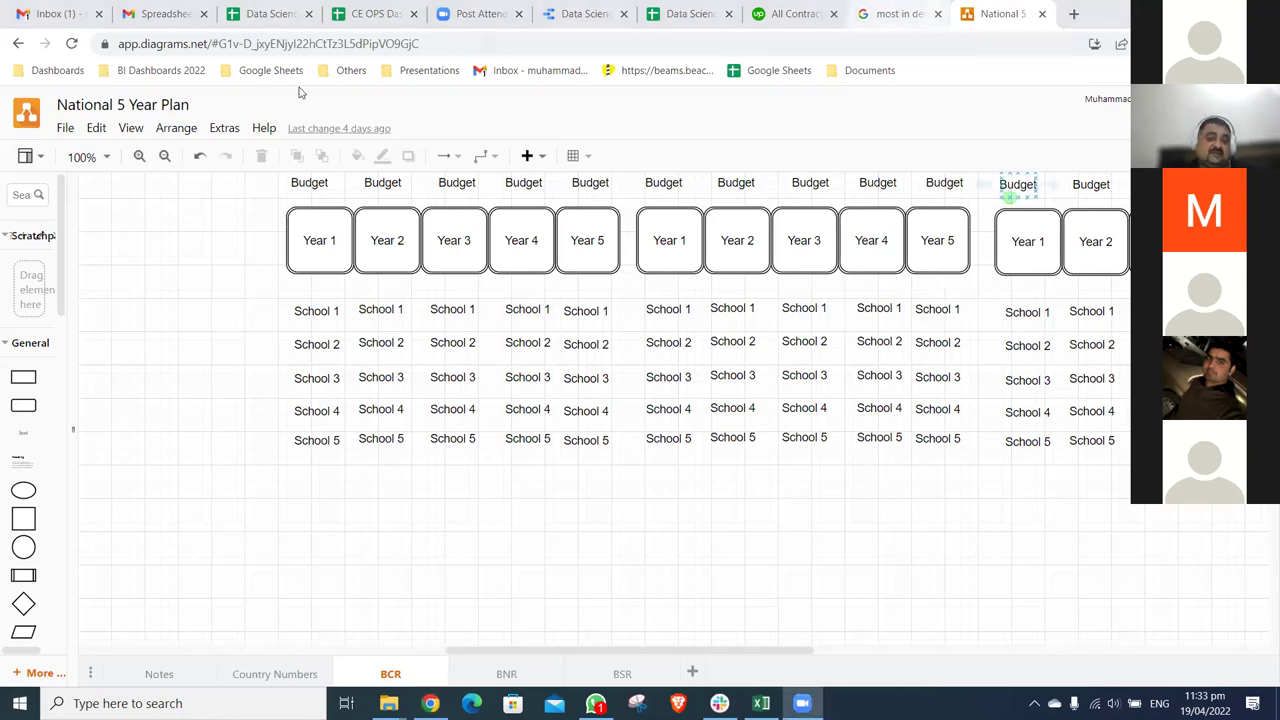
- Open South 5 Year BD Plan from the Google Sheets bookmarks, then BNR - 5 Year Plan Working from Sheets home
{"action": "left_click", "coordinate": [160, 72]}
{"action": "key", "text": "Right"}
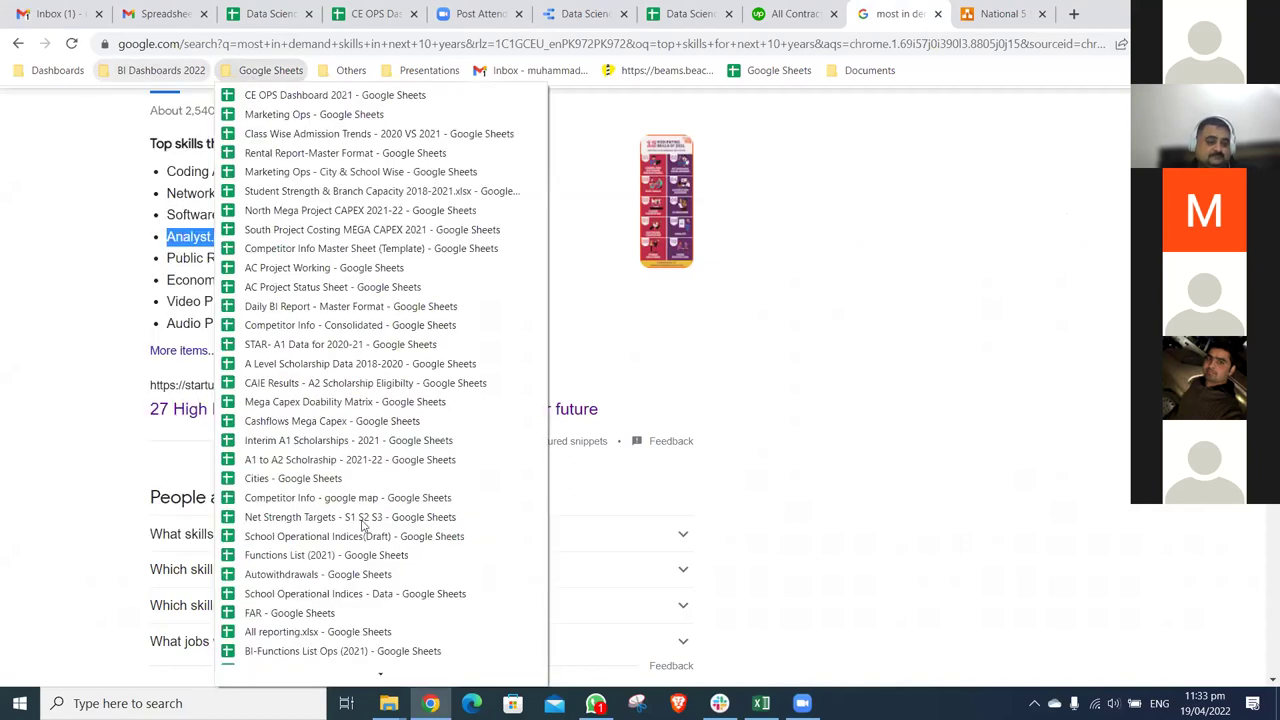
{"action": "scroll", "coordinate": [380, 655], "scroll_direction": "down", "scroll_amount": 10}
{"action": "scroll", "coordinate": [380, 660], "scroll_direction": "down", "scroll_amount": 3}
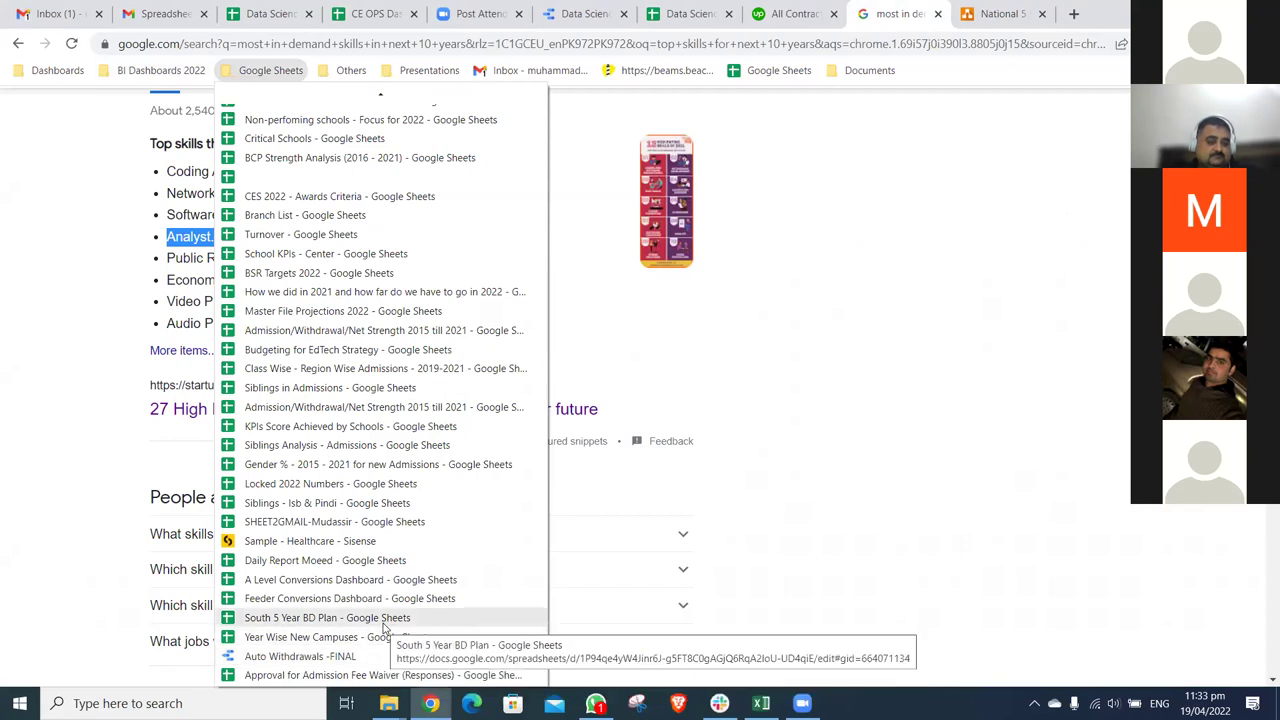
{"action": "left_click", "coordinate": [383, 620]}
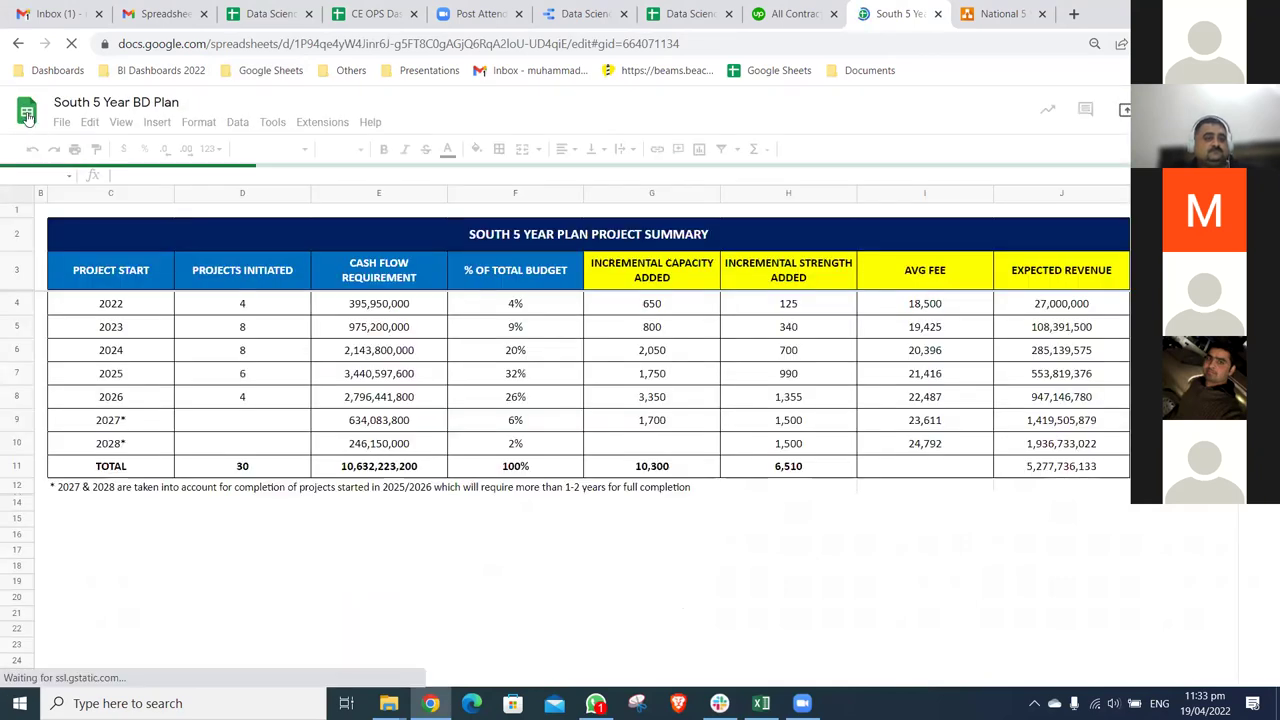
{"action": "left_click", "coordinate": [28, 116]}
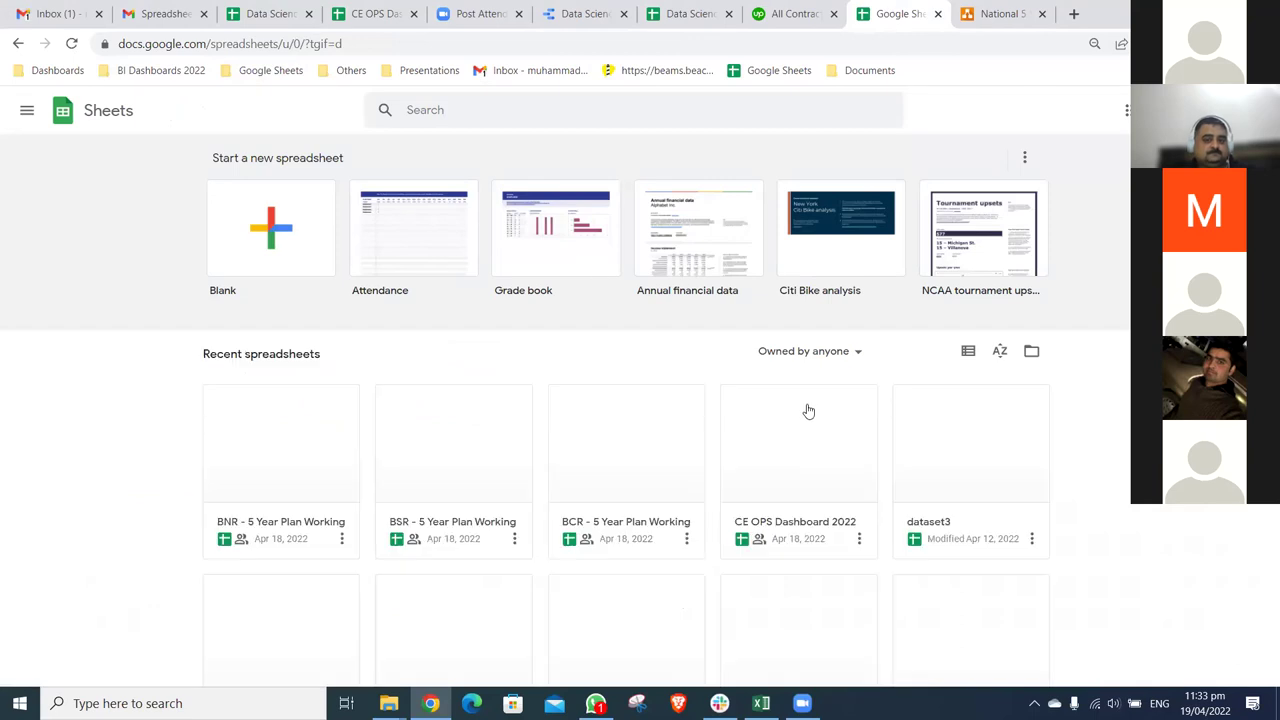
{"action": "left_click", "coordinate": [290, 419]}
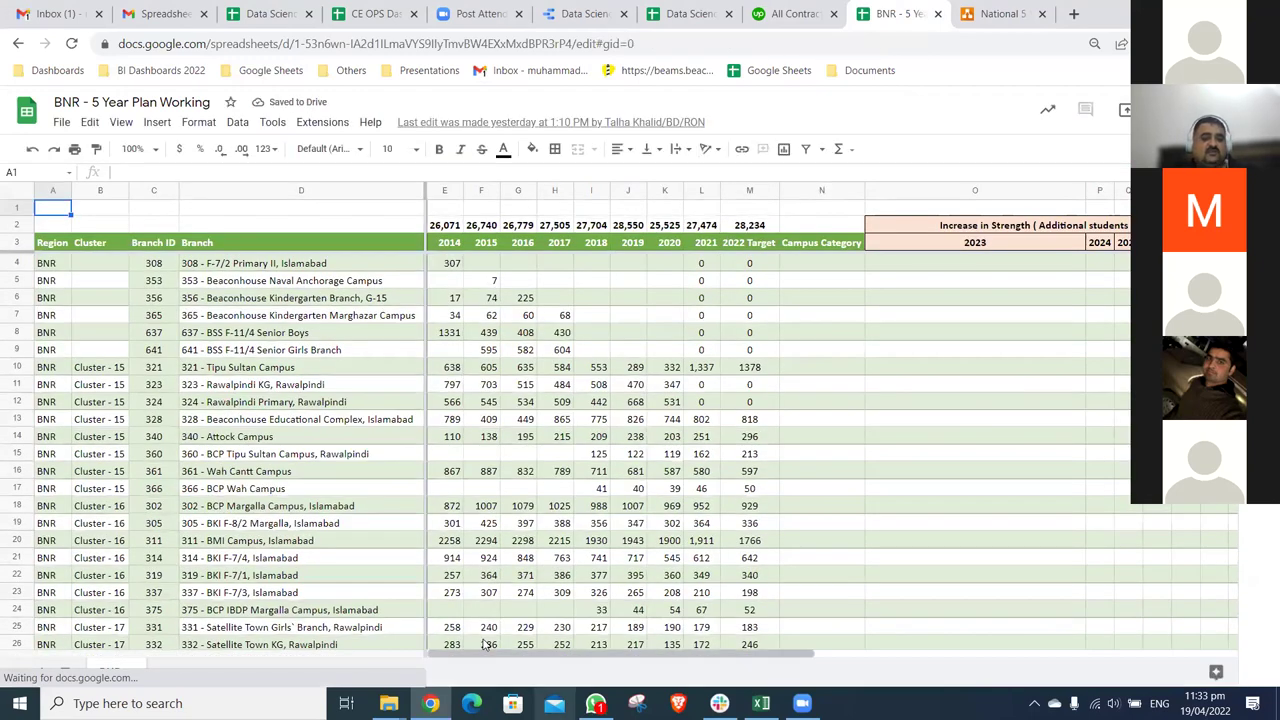
{"action": "scroll", "coordinate": [187, 285], "scroll_direction": "down", "scroll_amount": 5}
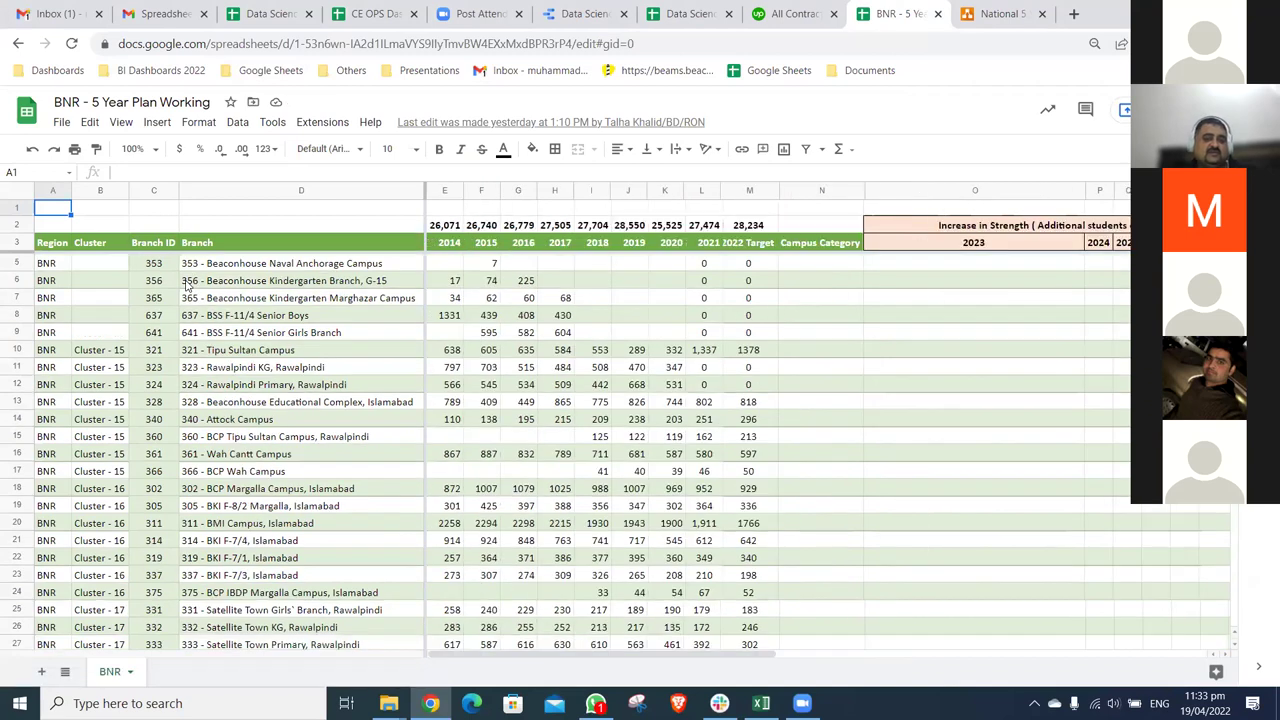
{"action": "scroll", "coordinate": [815, 427], "scroll_direction": "down", "scroll_amount": 6}
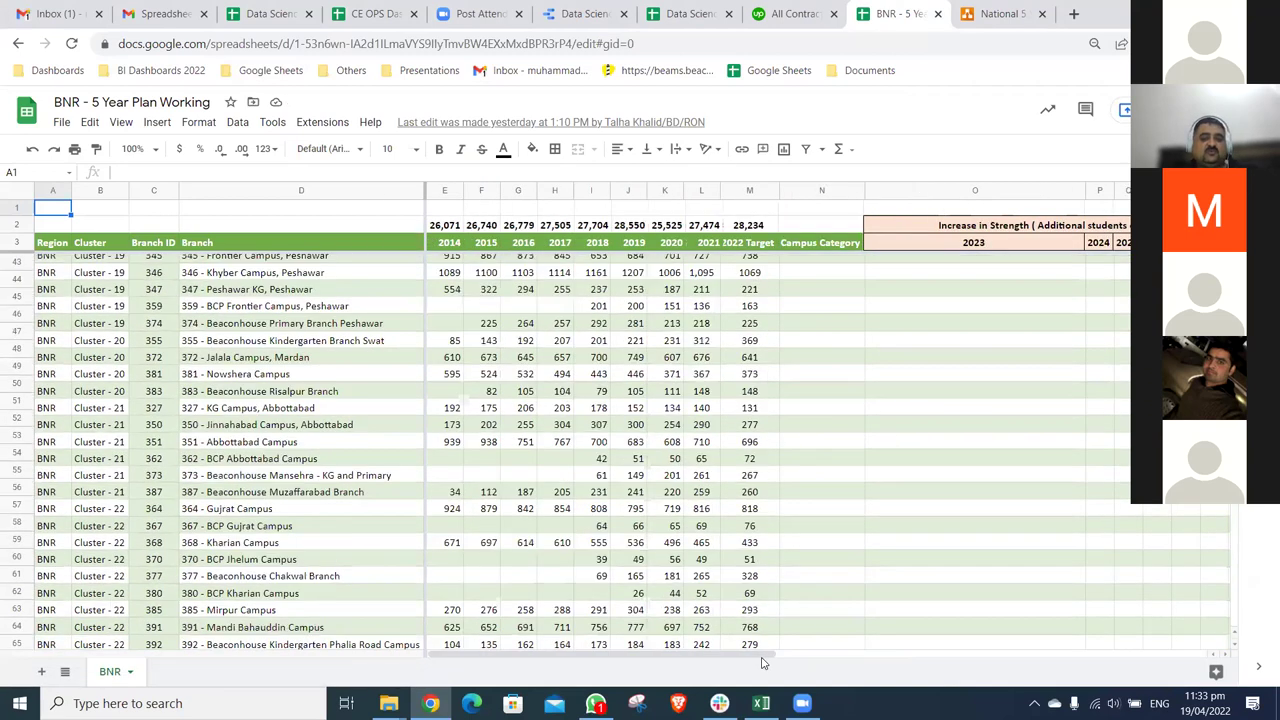
{"action": "scroll", "coordinate": [842, 655], "scroll_direction": "up", "scroll_amount": 10}
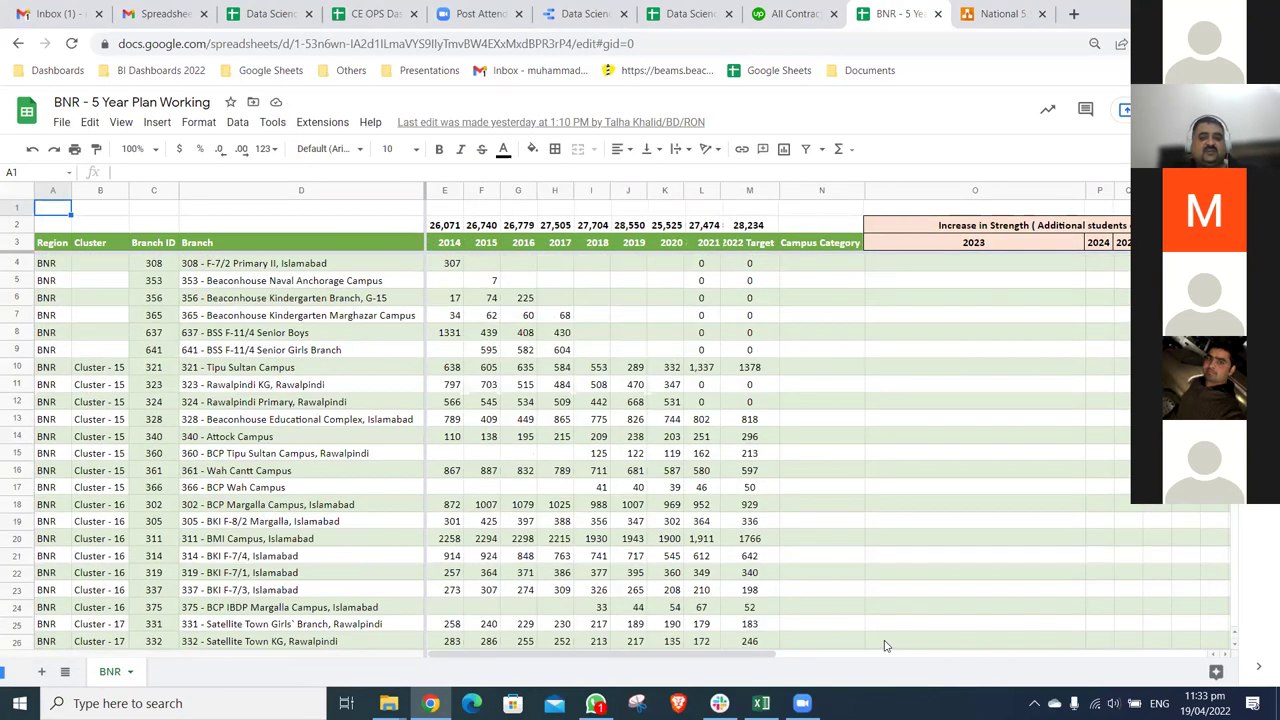
{"action": "scroll", "coordinate": [929, 647], "scroll_direction": "right", "scroll_amount": 5}
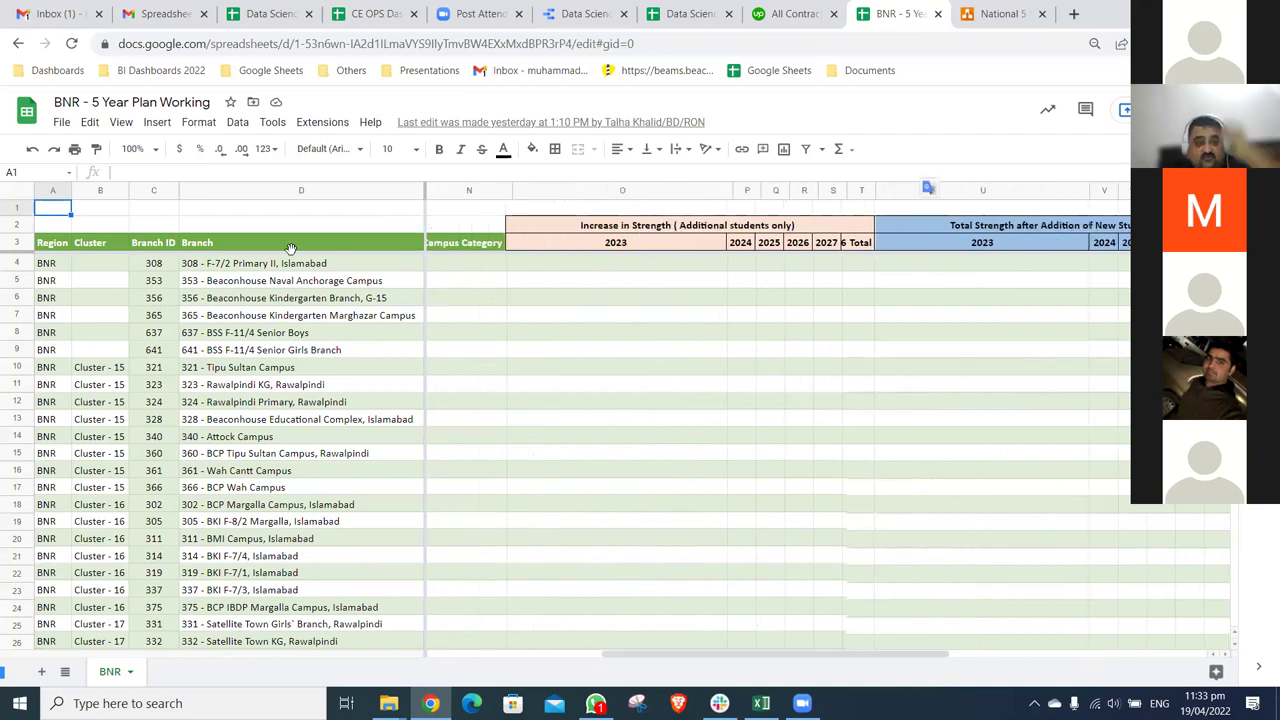
{"action": "left_click", "coordinate": [600, 263]}
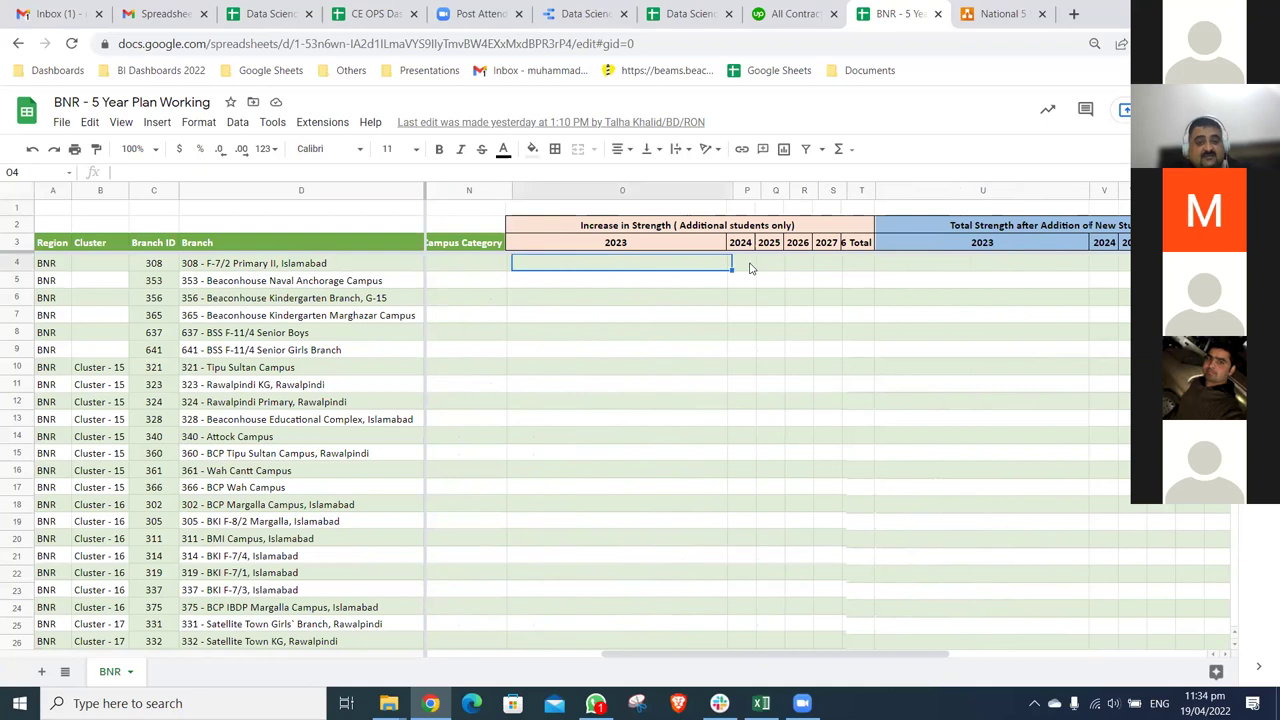
{"action": "left_click", "coordinate": [747, 266]}
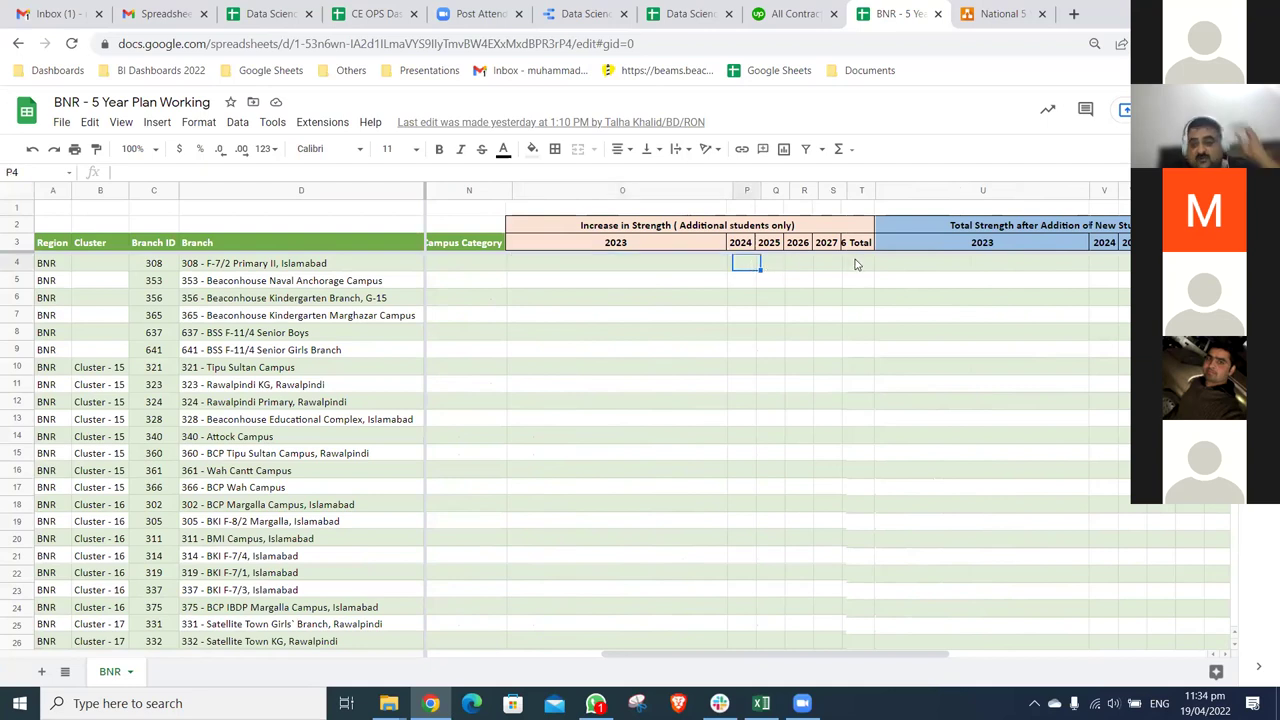
{"action": "key", "text": "Right"}
{"action": "key", "text": "Right"}
{"action": "key", "text": "Right"}
{"action": "key", "text": "Right"}
{"action": "left_click_drag", "start_coordinate": [877, 654], "coordinate": [1078, 658]}
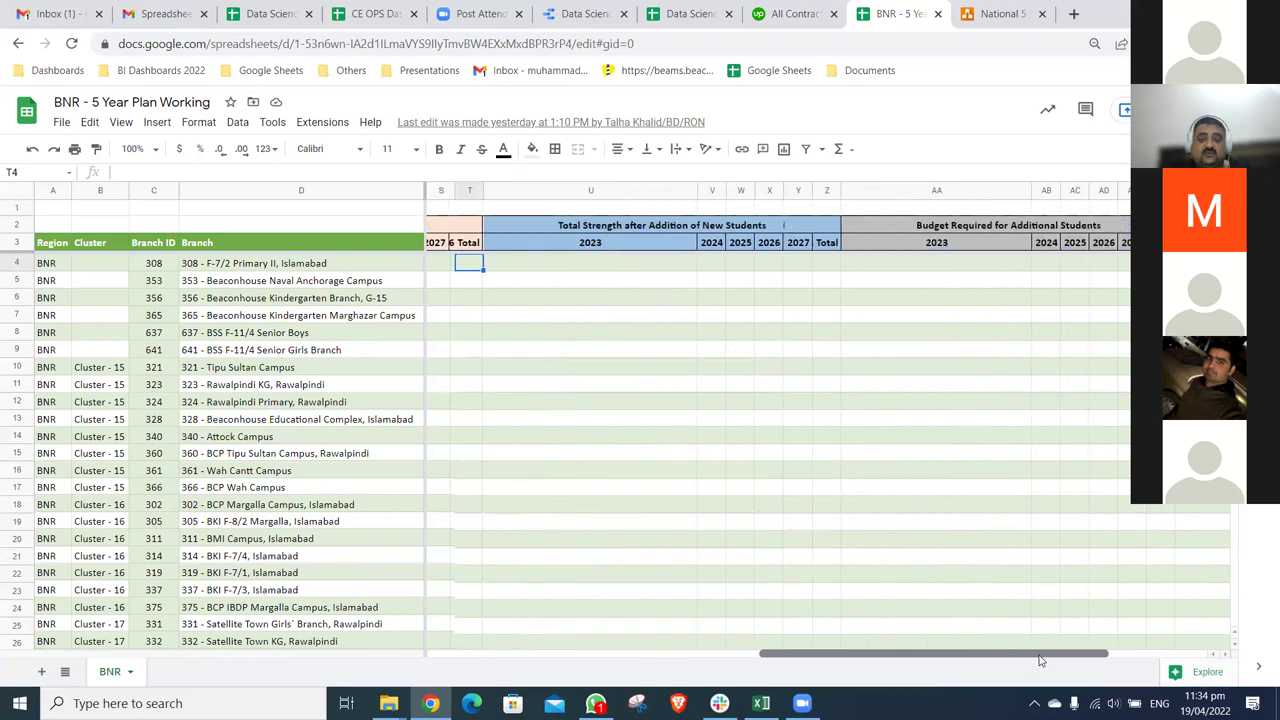
{"action": "left_click", "coordinate": [898, 268]}
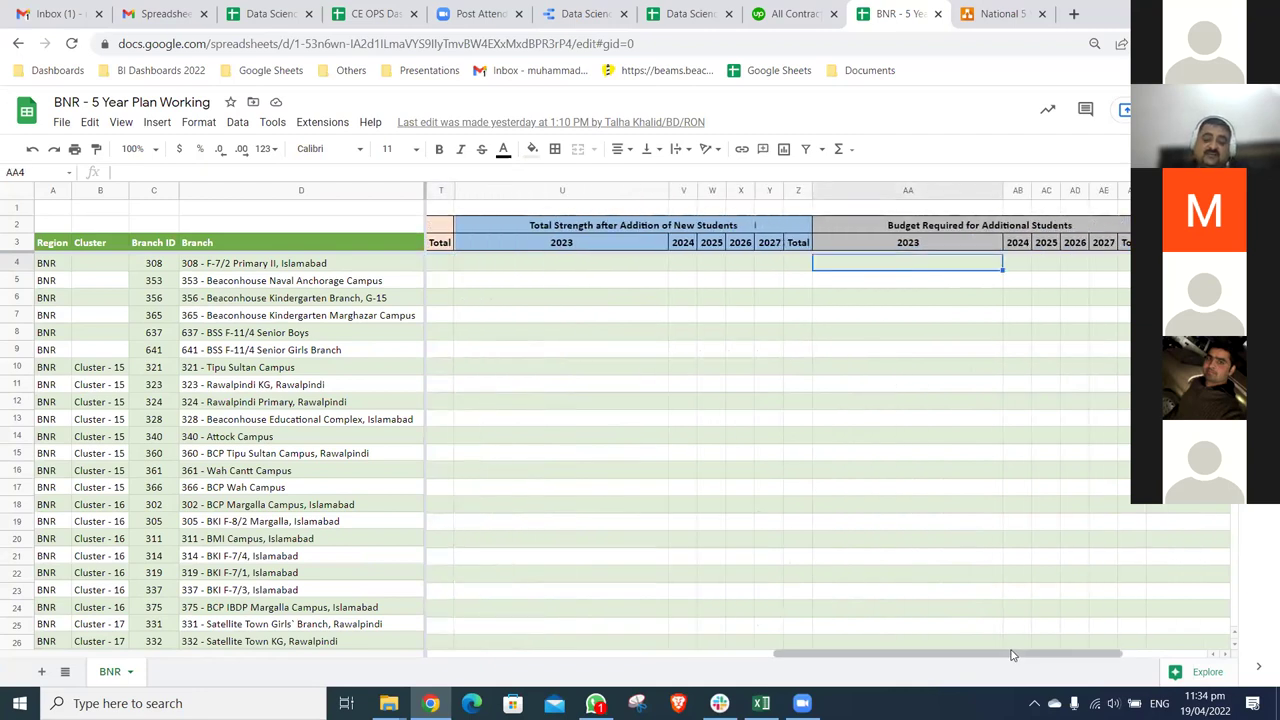
{"action": "left_click_drag", "start_coordinate": [1015, 655], "coordinate": [1103, 651]}
{"action": "left_click", "coordinate": [1052, 246]}
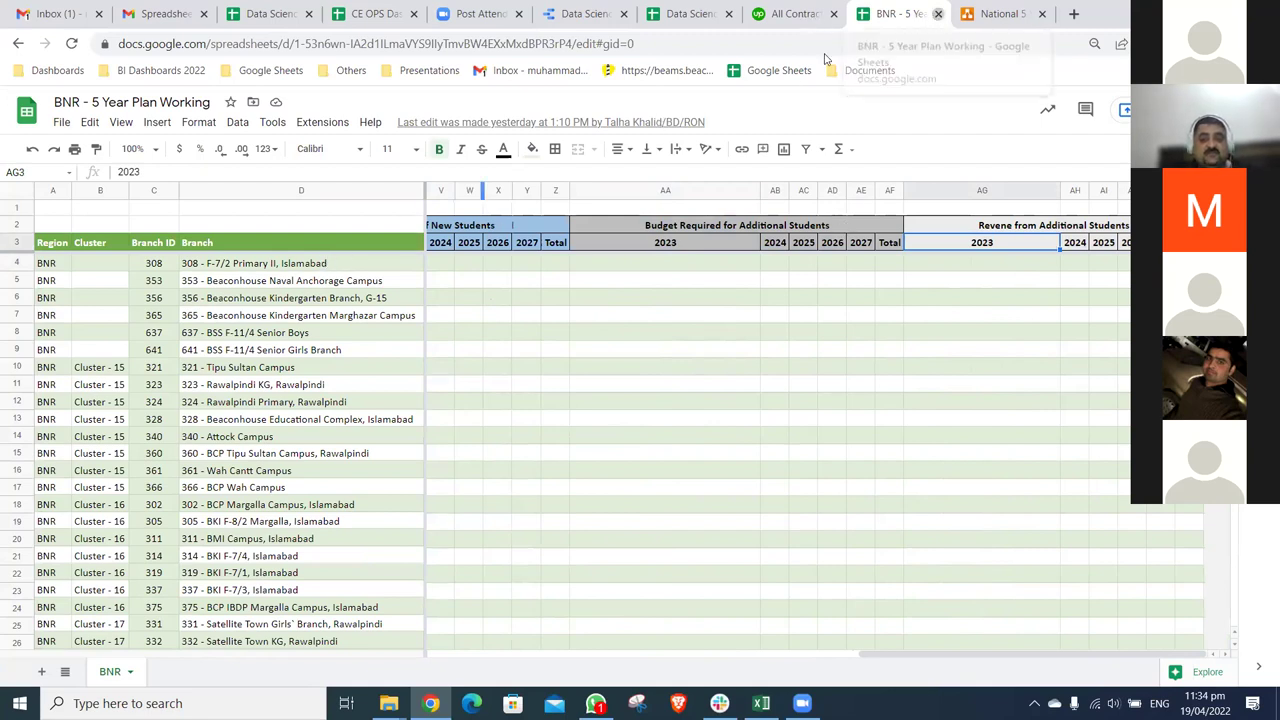
- Close the BNR spreadsheet and diagrams.net tabs, then cycle past Zoom to the Data Science practice dashboard
{"action": "left_click", "coordinate": [938, 14]}
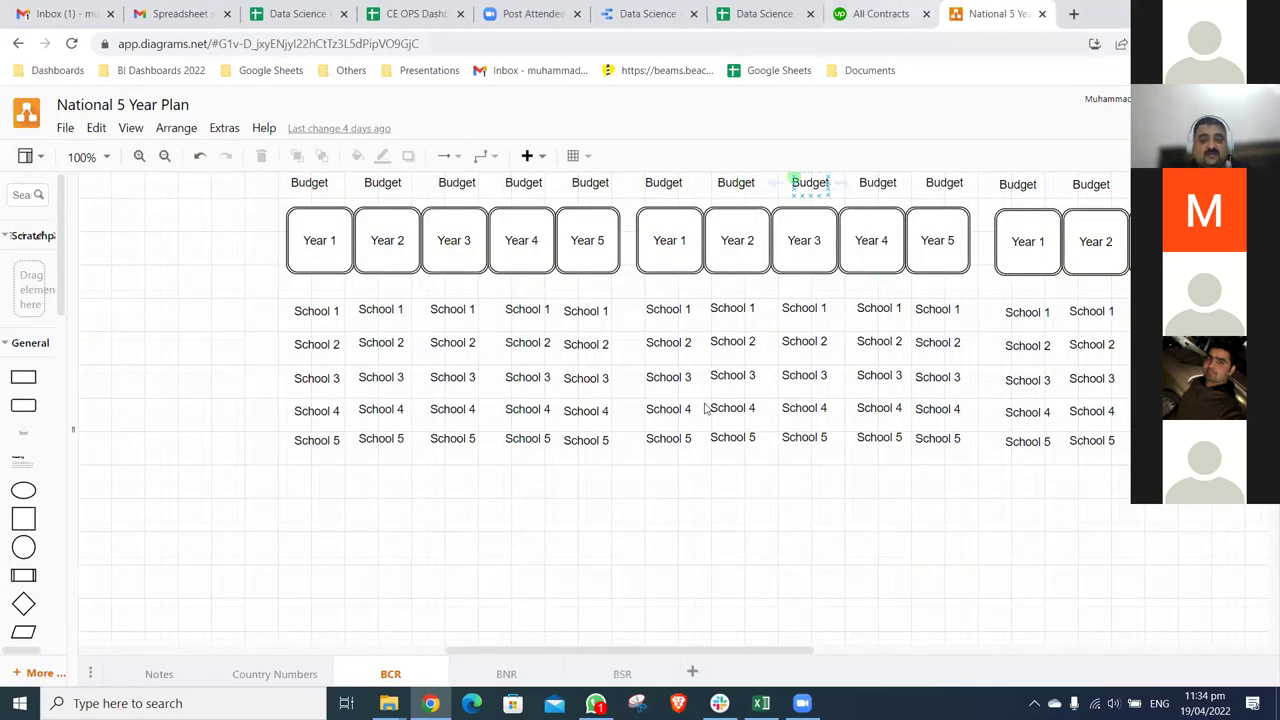
{"action": "key", "text": "ctrl+w"}
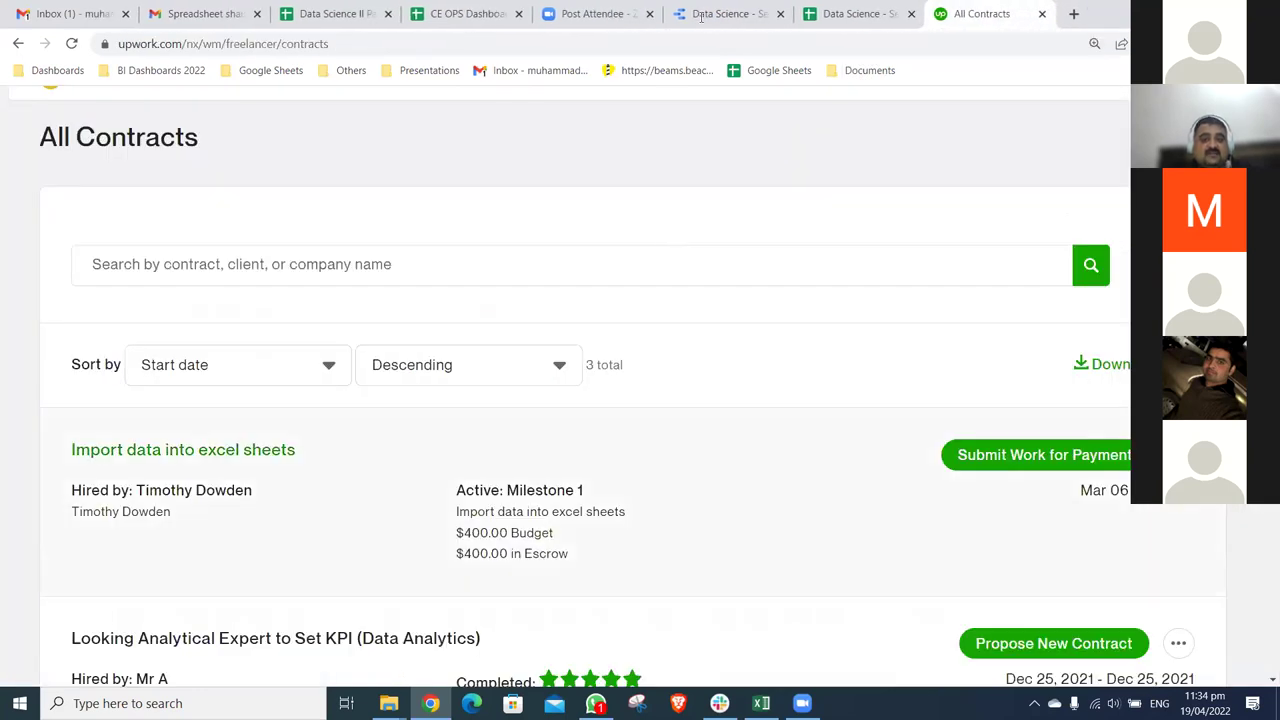
{"action": "key", "text": "ctrl+shift+Tab"}
{"action": "key", "text": "ctrl+shift+Tab"}
{"action": "key", "text": "ctrl+shift+Tab"}
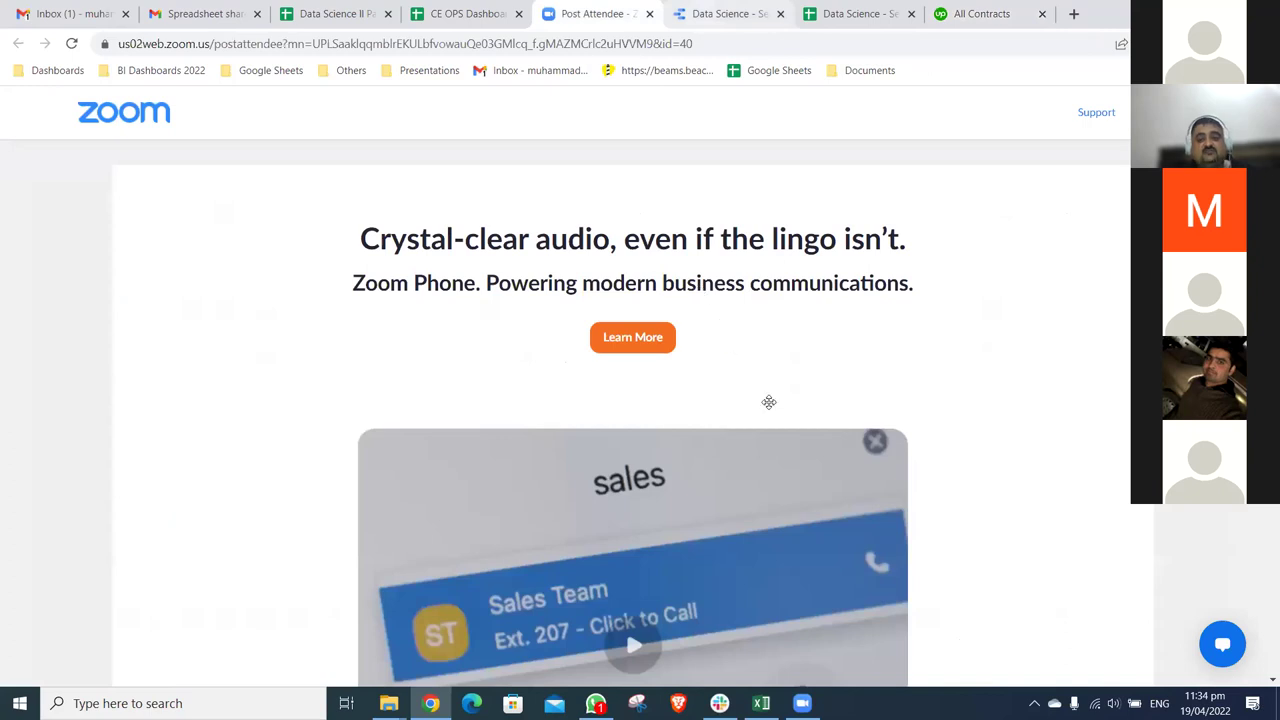
{"action": "key", "text": "ctrl+Tab"}
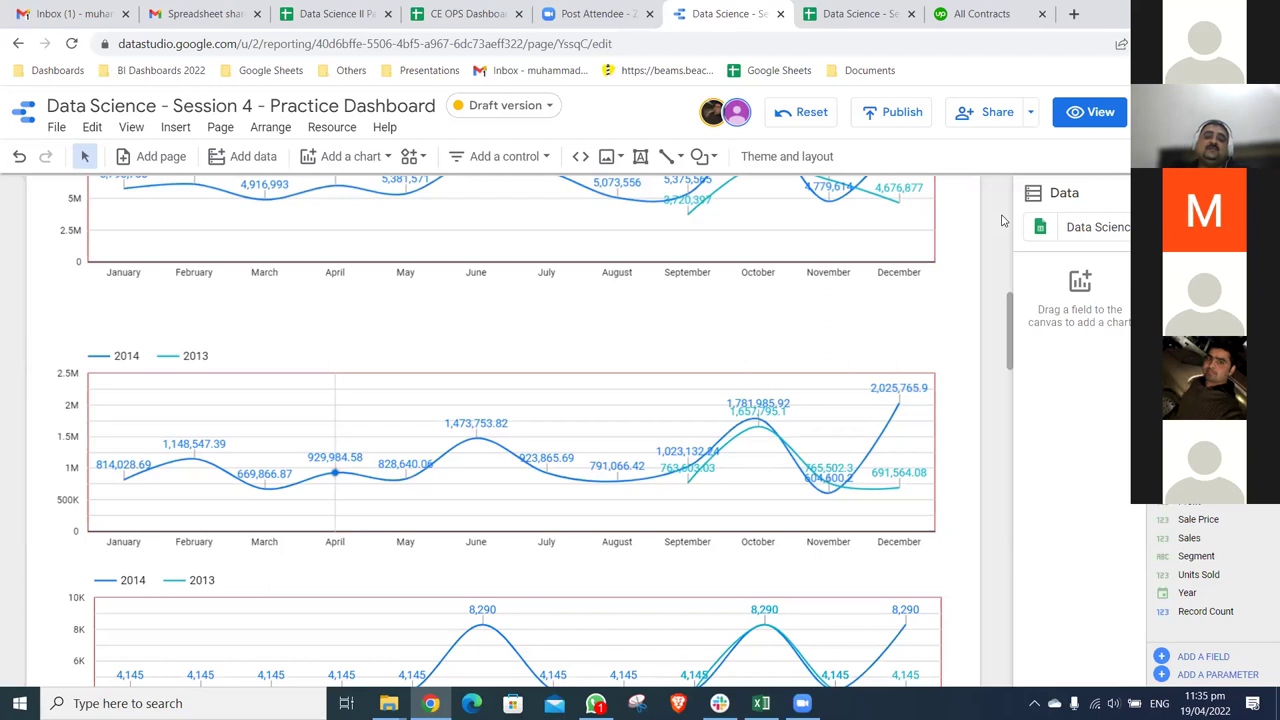
- Scroll through the Upwork All Contracts list, then close that tab
{"action": "left_click", "coordinate": [980, 14]}
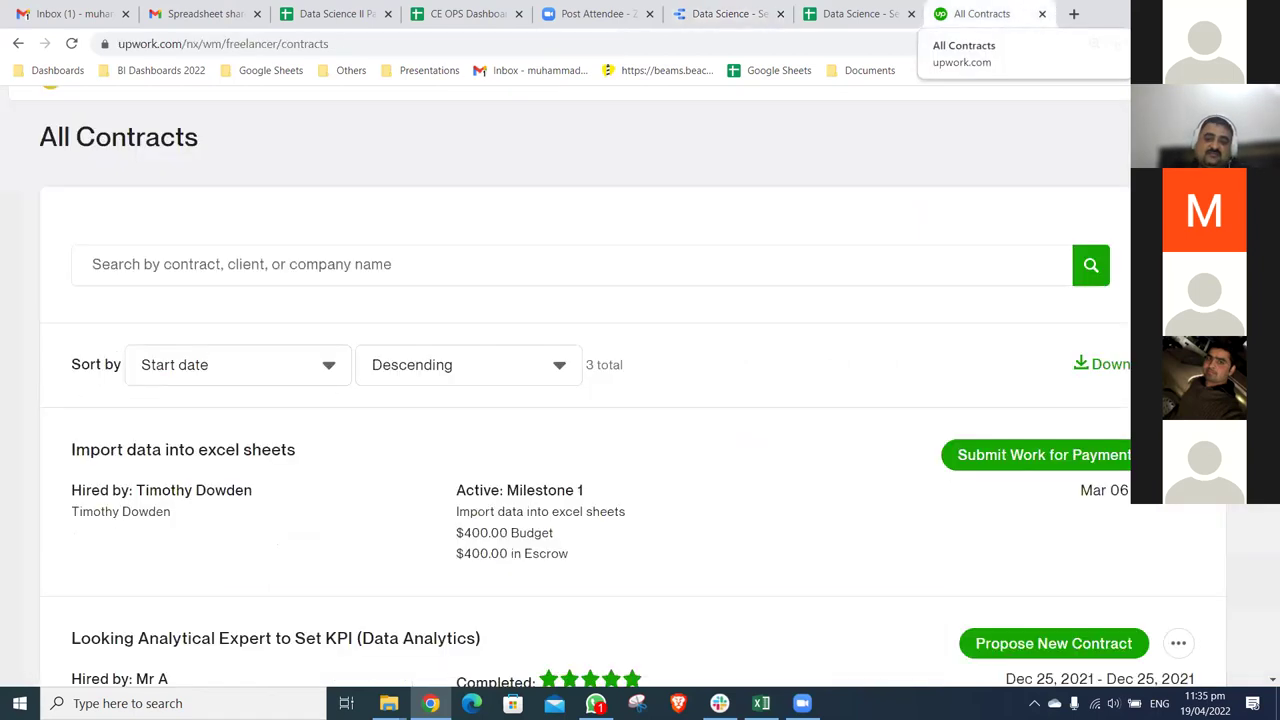
{"action": "scroll", "coordinate": [243, 172], "scroll_direction": "down", "scroll_amount": 3}
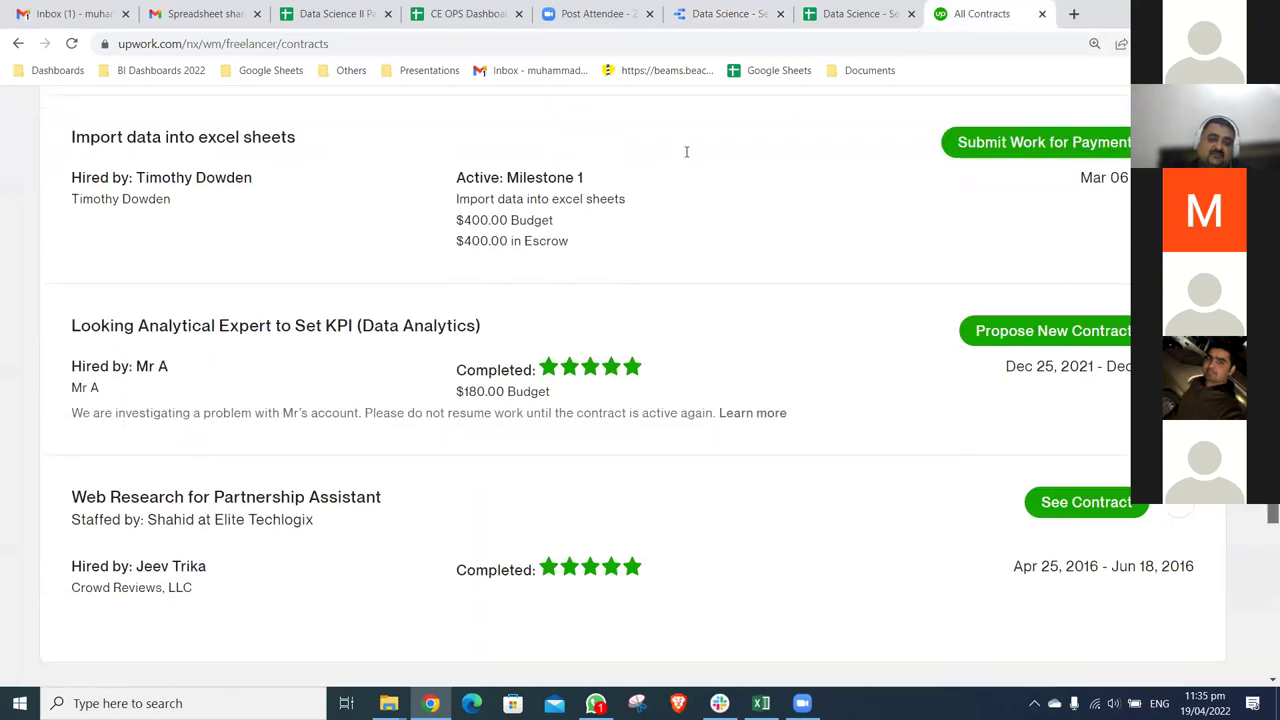
{"action": "scroll", "coordinate": [600, 120], "scroll_direction": "up", "scroll_amount": 5}
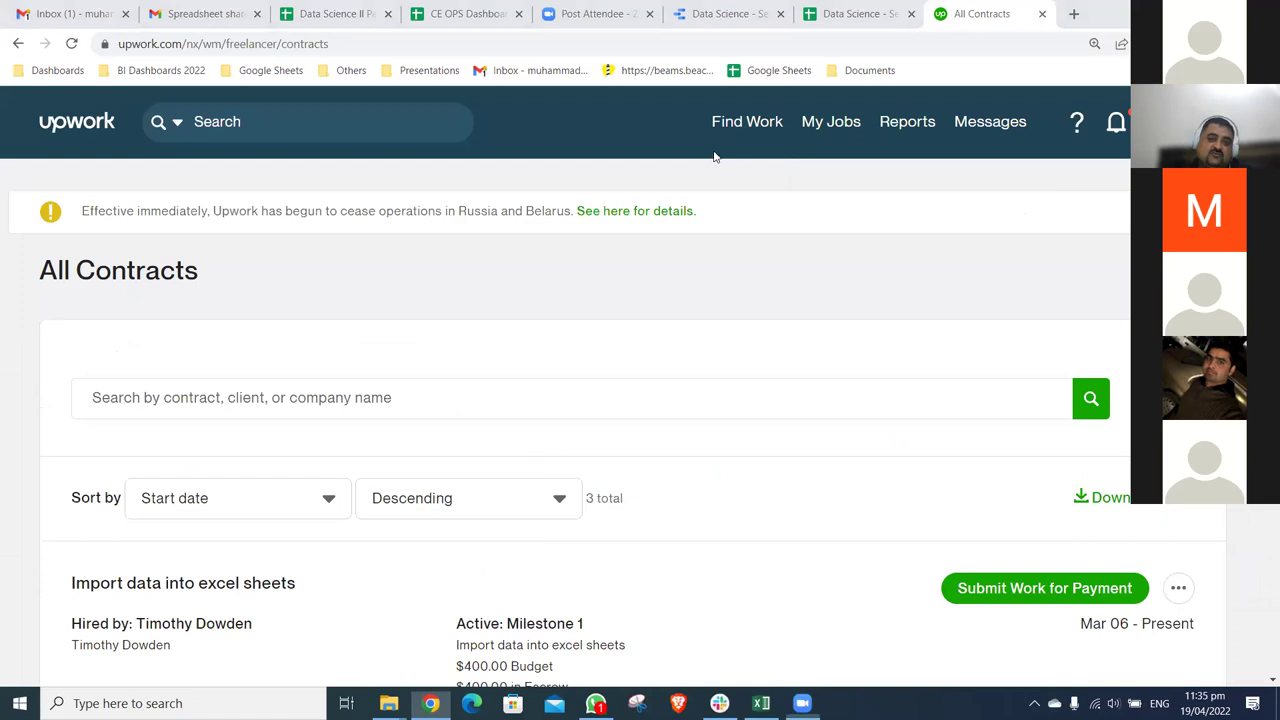
{"action": "mouse_move", "coordinate": [712, 148]}
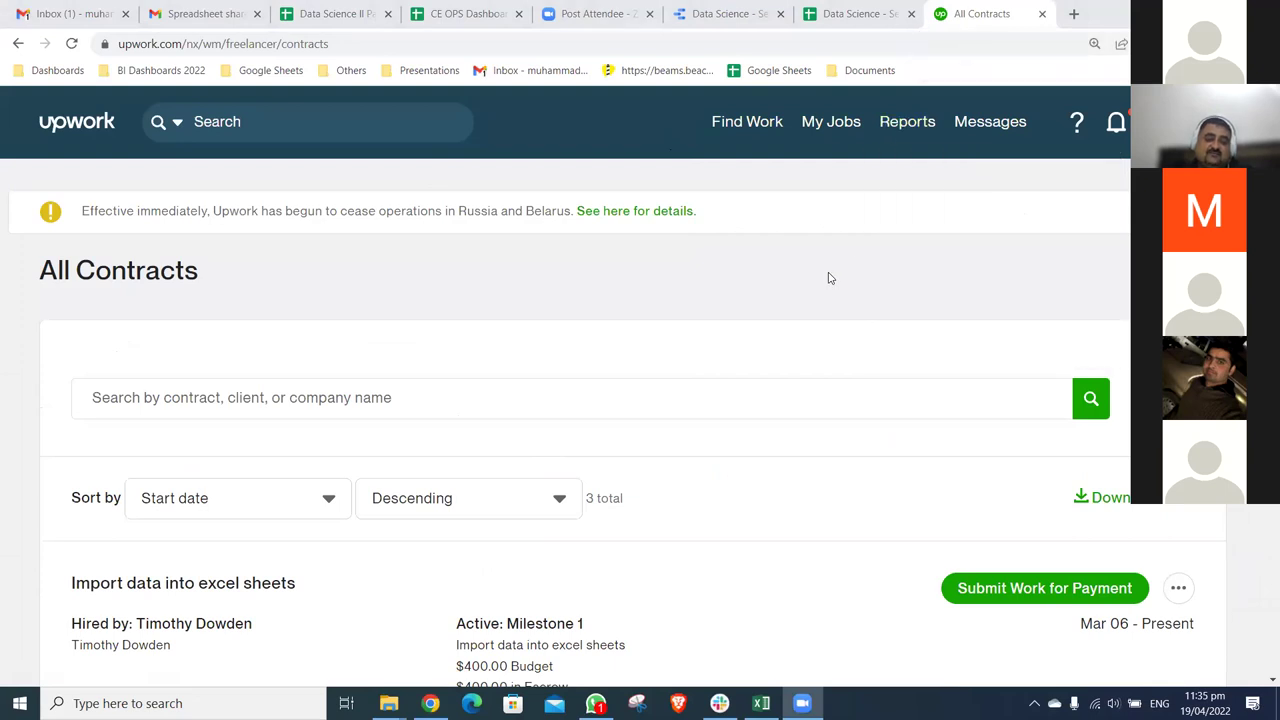
{"action": "left_click", "coordinate": [1041, 13]}
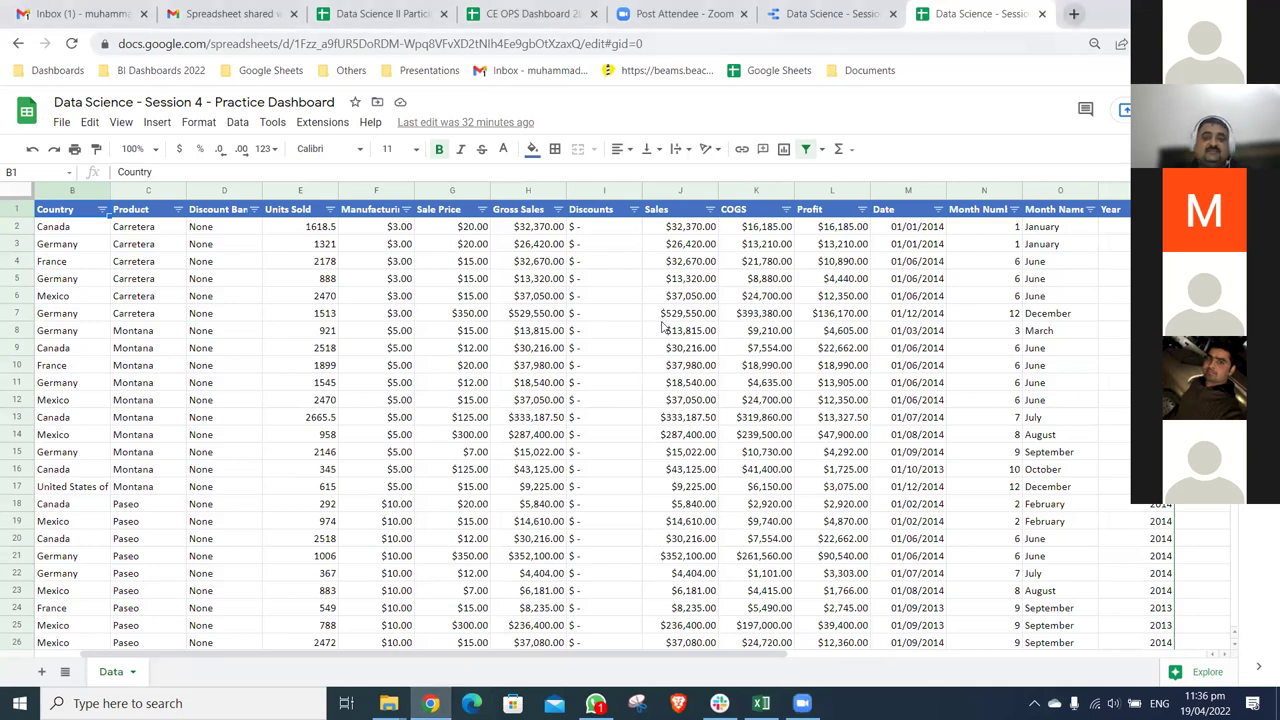
- In a new tab, search Google for 'linked', accept the 'linkedin' correction, and open the LinkedIn sign-in result
{"action": "key", "text": "ctrl+t"}
{"action": "left_click", "coordinate": [648, 347]}
{"action": "type", "text": "linked"}
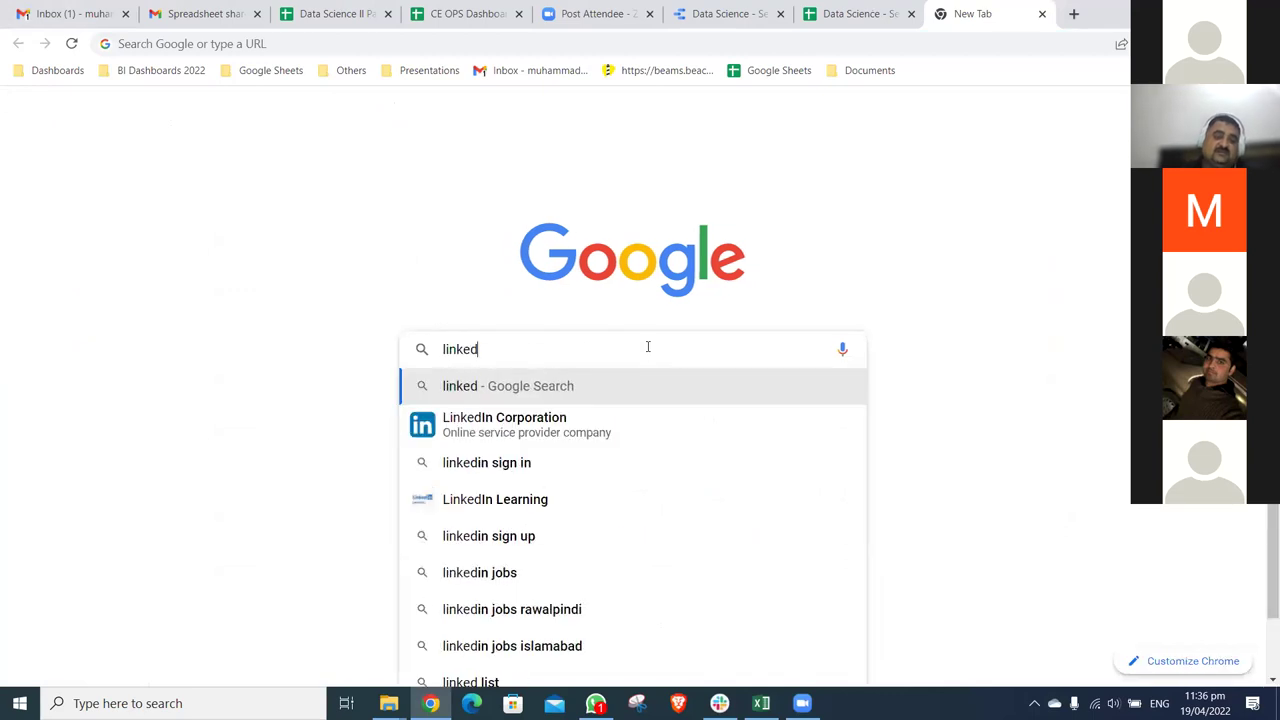
{"action": "key", "text": "Return"}
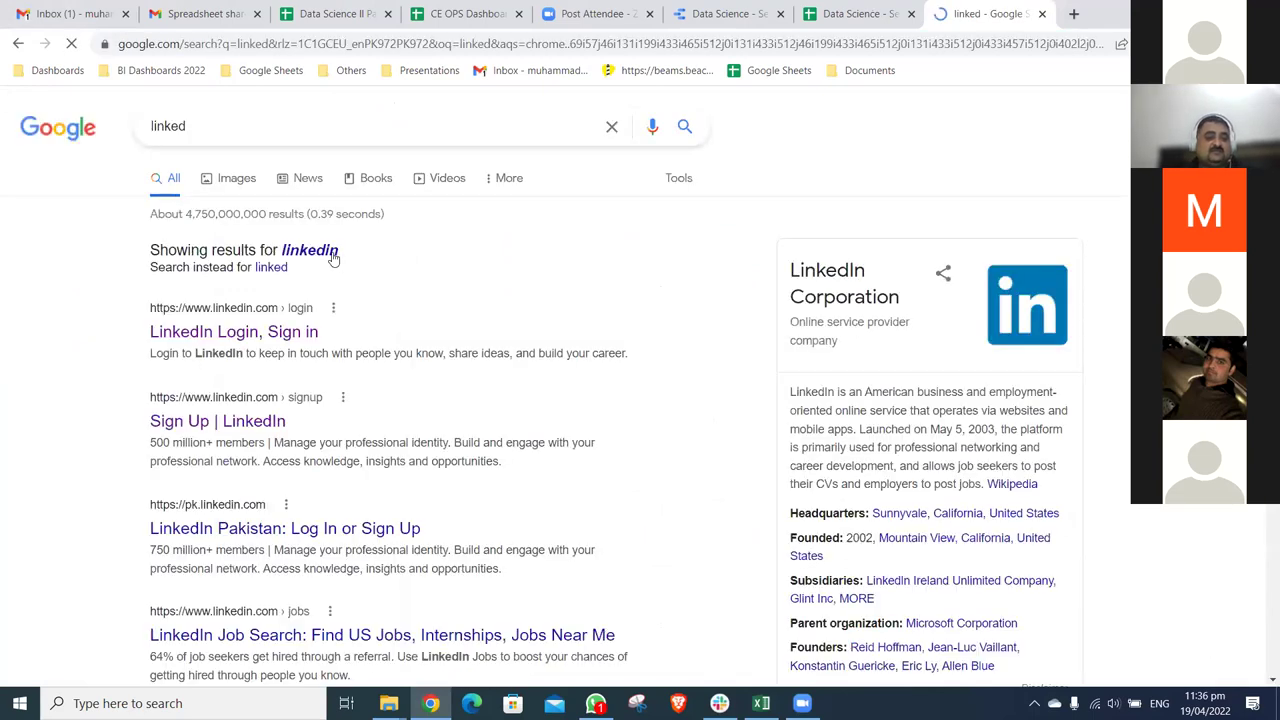
{"action": "left_click", "coordinate": [329, 254]}
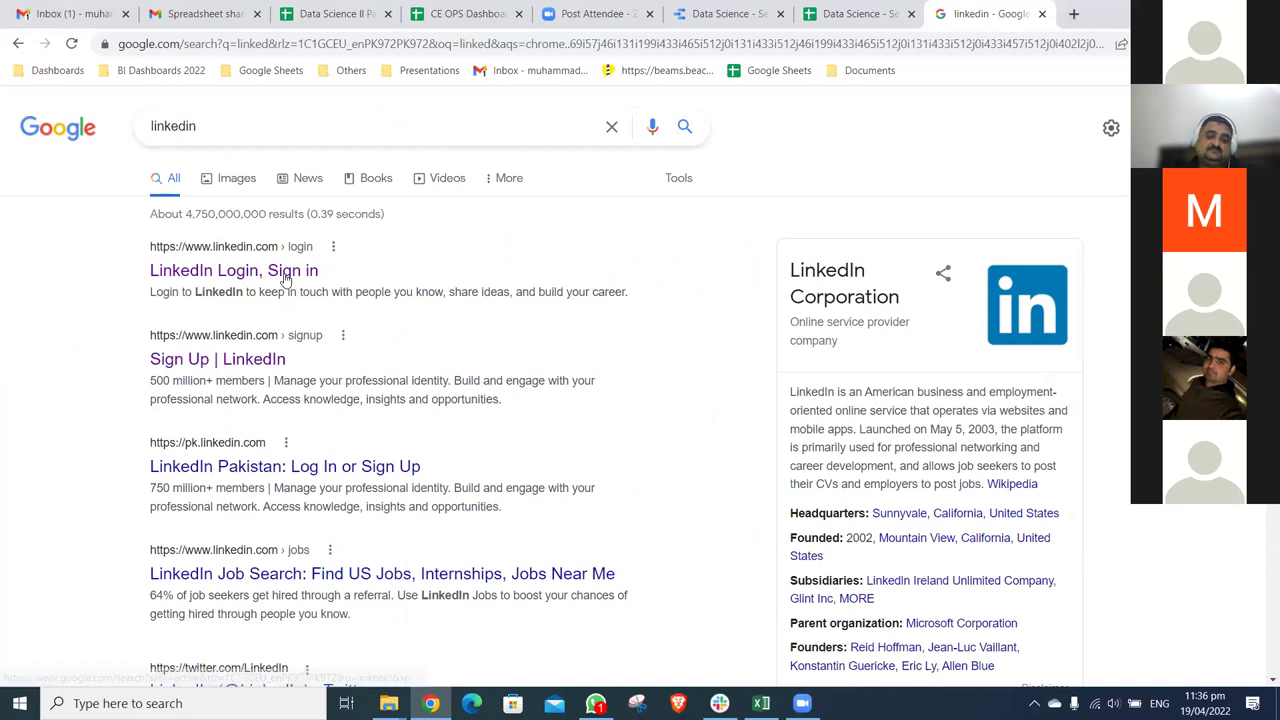
{"action": "left_click", "coordinate": [287, 278]}
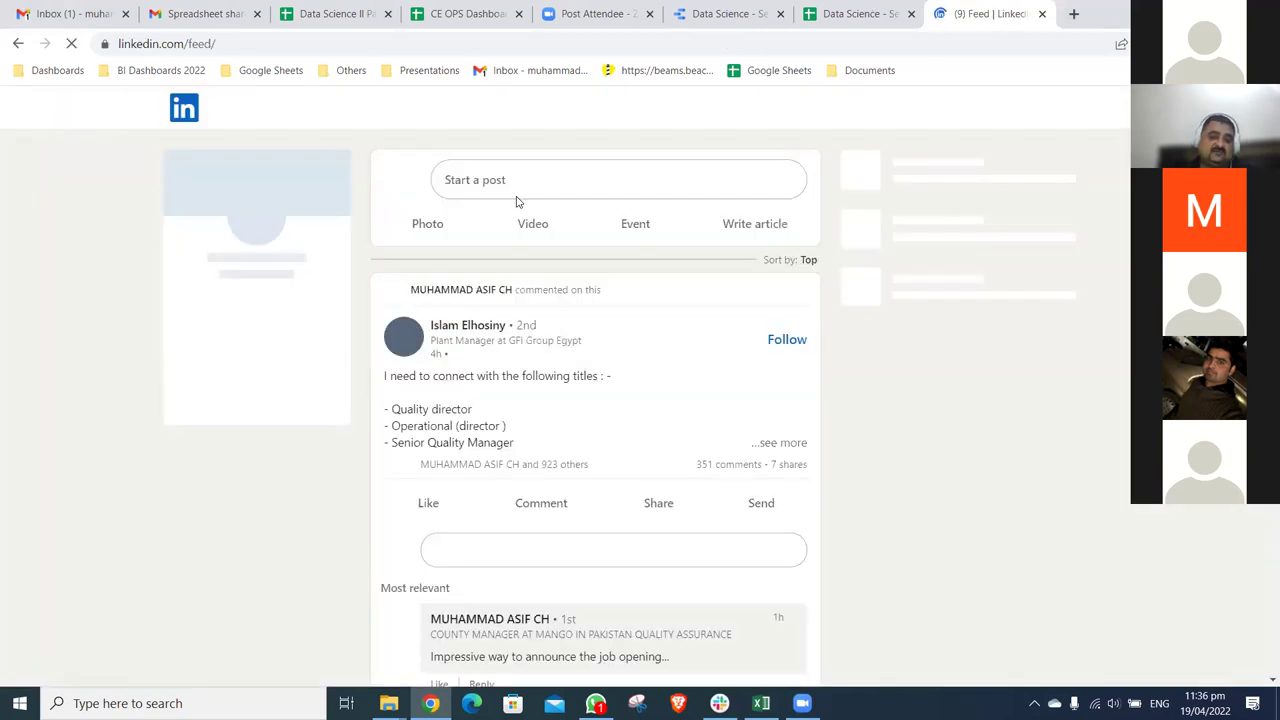
- Search LinkedIn for the member's name via the top suggestion and scroll the results
{"action": "left_click", "coordinate": [388, 110]}
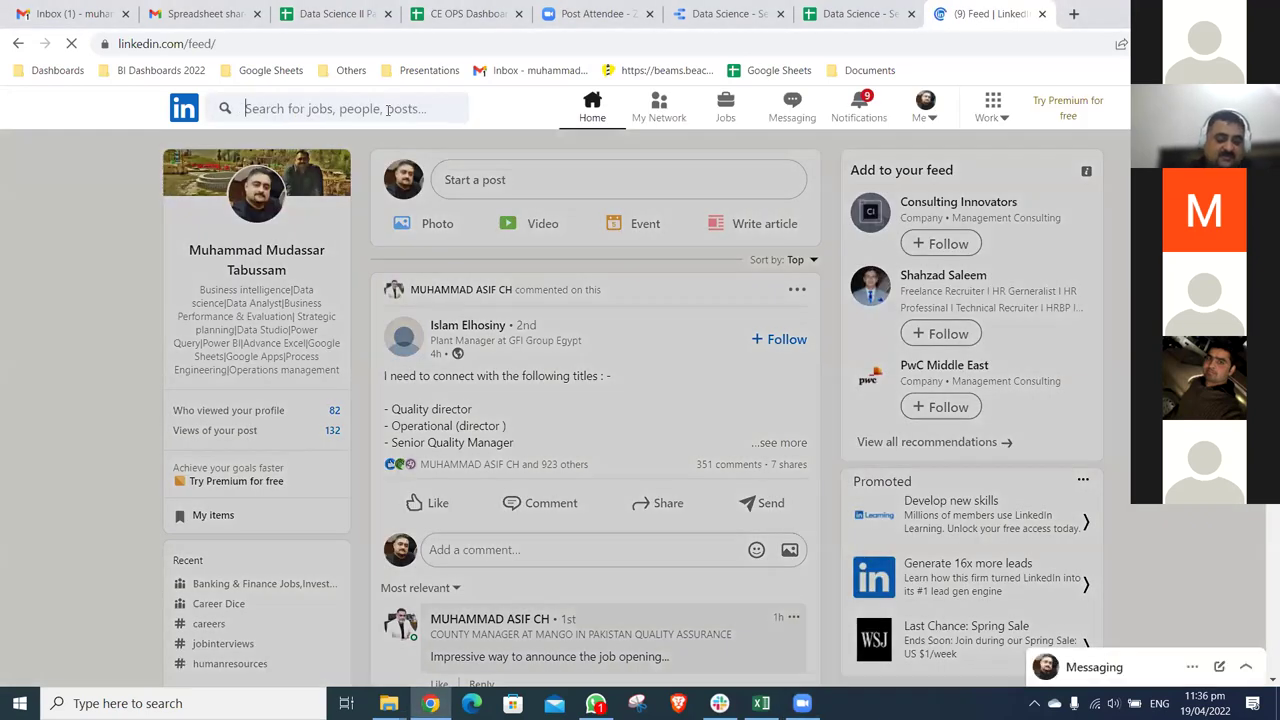
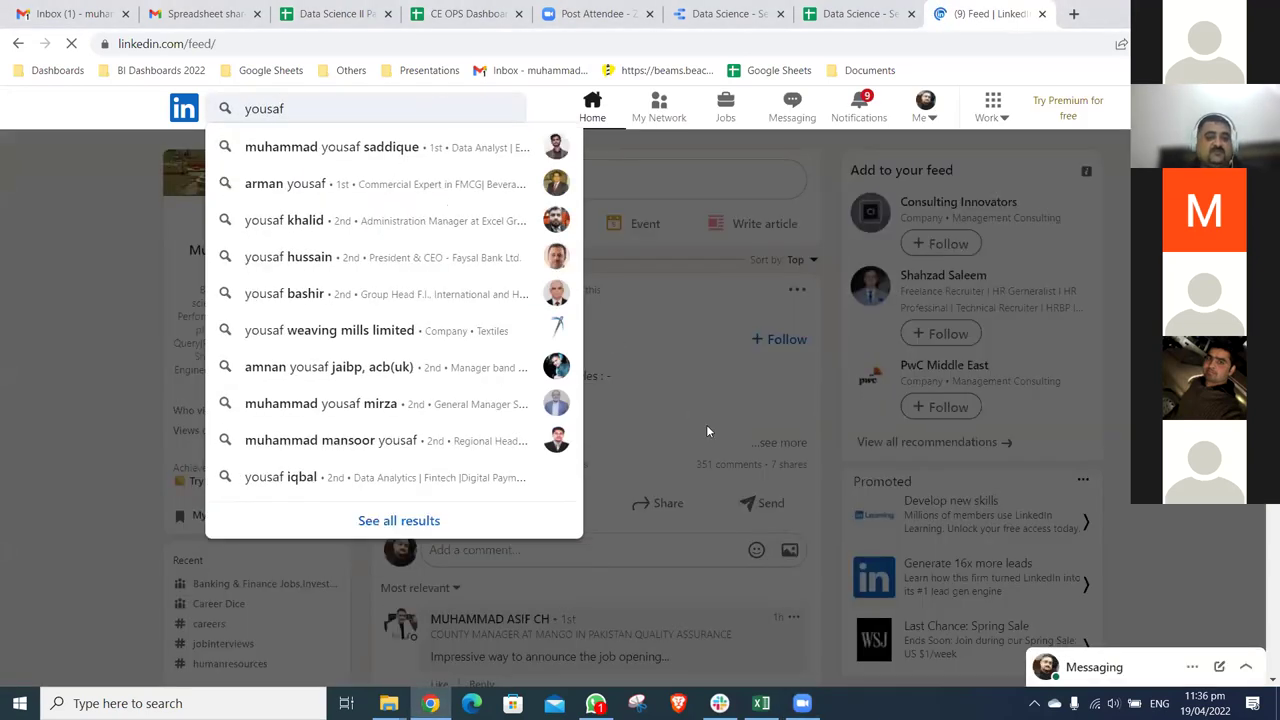
{"action": "key", "text": "Down"}
{"action": "key", "text": "Return"}
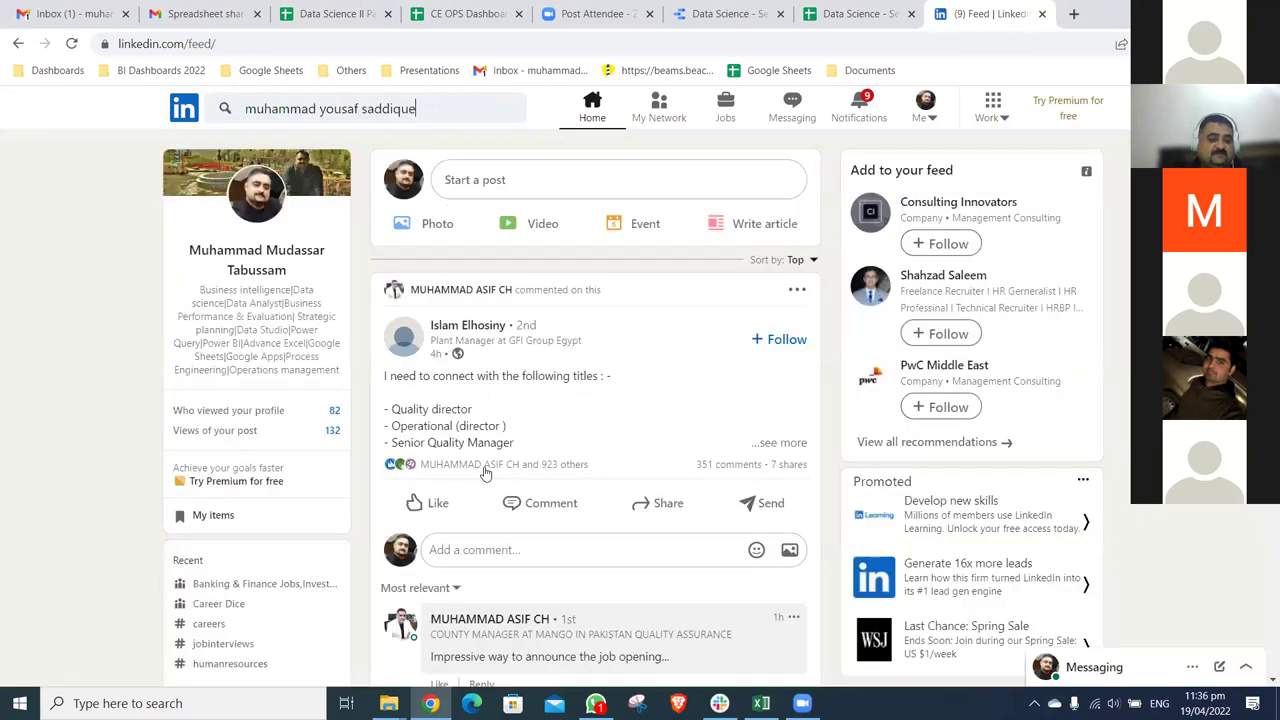
{"action": "scroll", "coordinate": [486, 473], "scroll_direction": "down", "scroll_amount": 4}
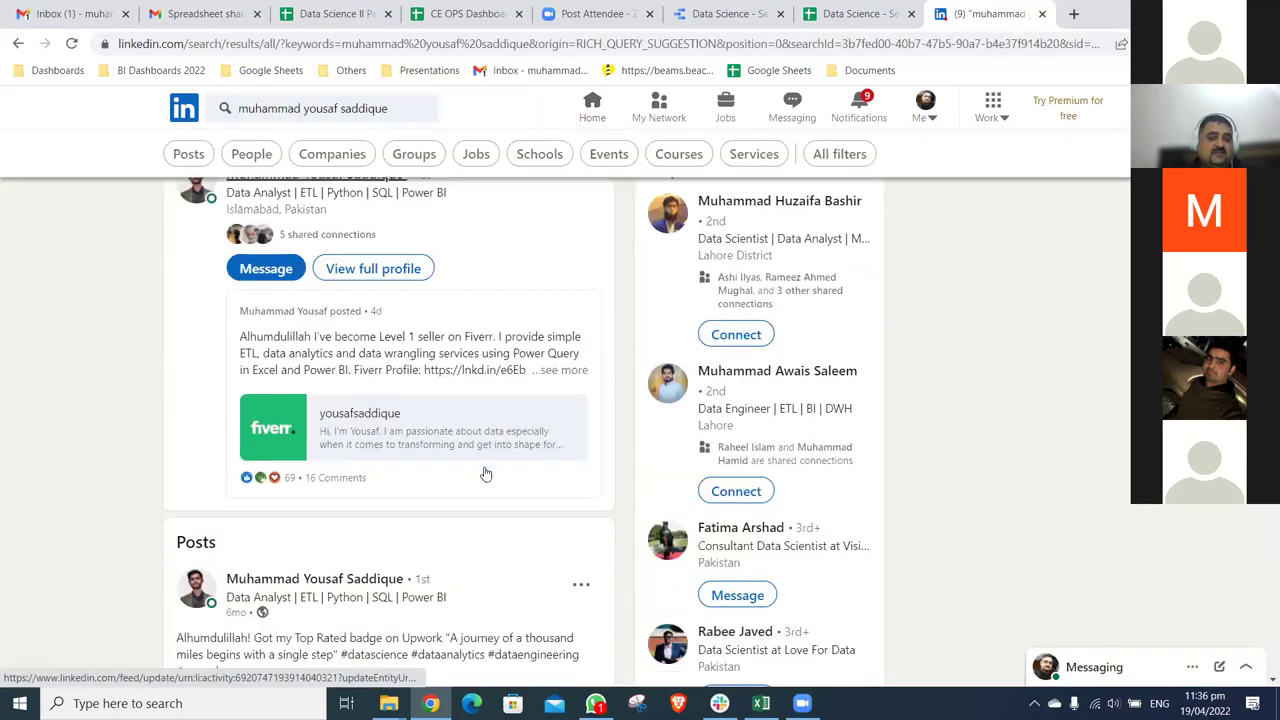
{"action": "scroll", "coordinate": [486, 473], "scroll_direction": "down", "scroll_amount": 2}
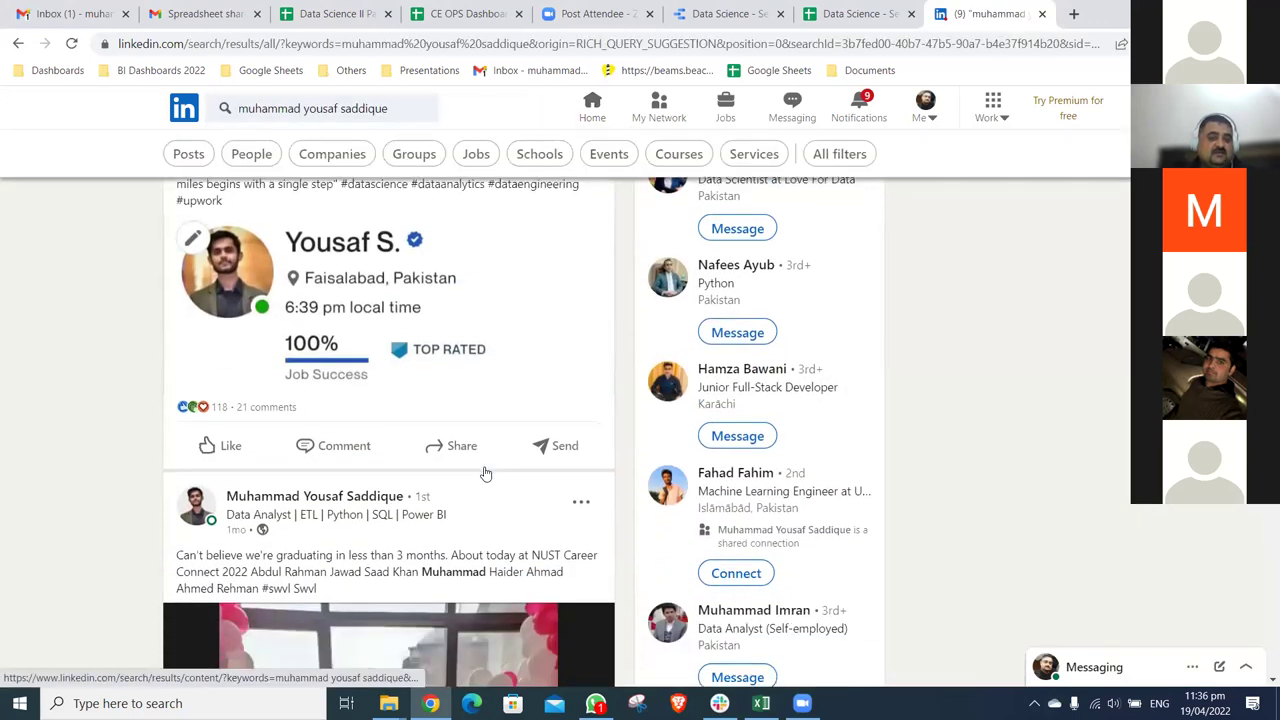
{"action": "scroll", "coordinate": [446, 363], "scroll_direction": "up", "scroll_amount": 2}
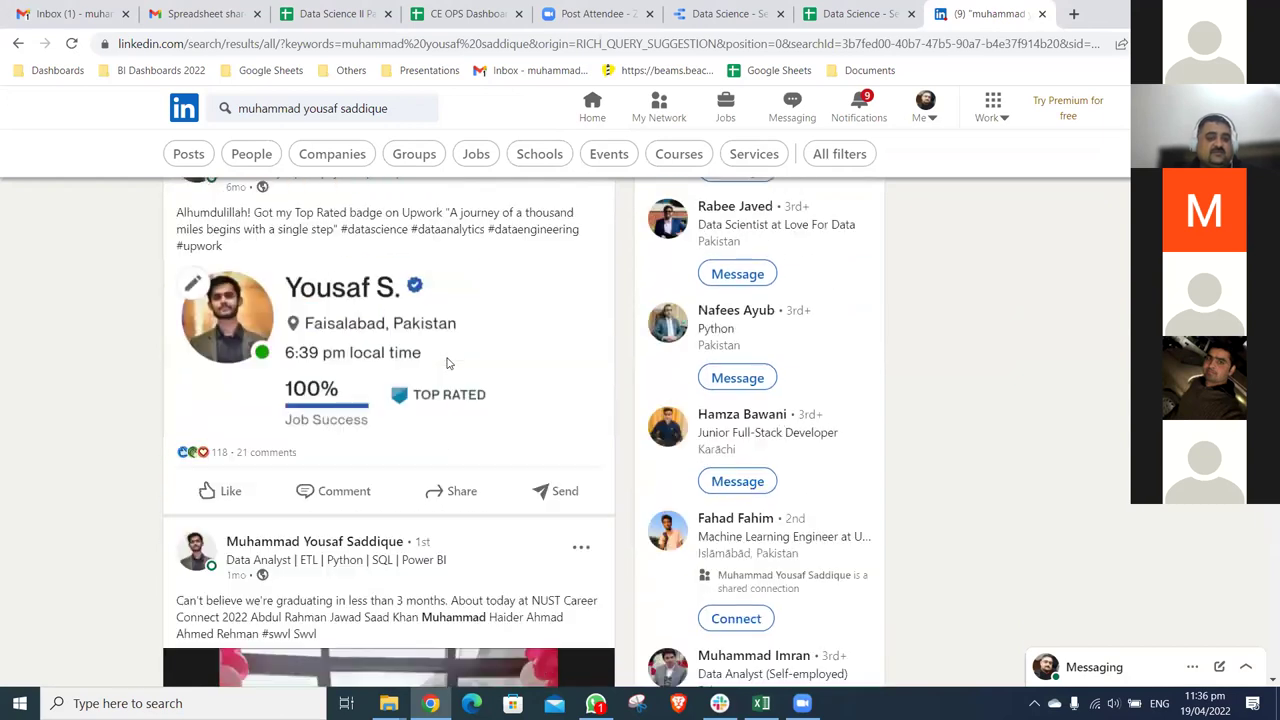
- Open the member's Top Rated post and expand the full text of the Fiverr Level 1 post
{"action": "left_click", "coordinate": [448, 363]}
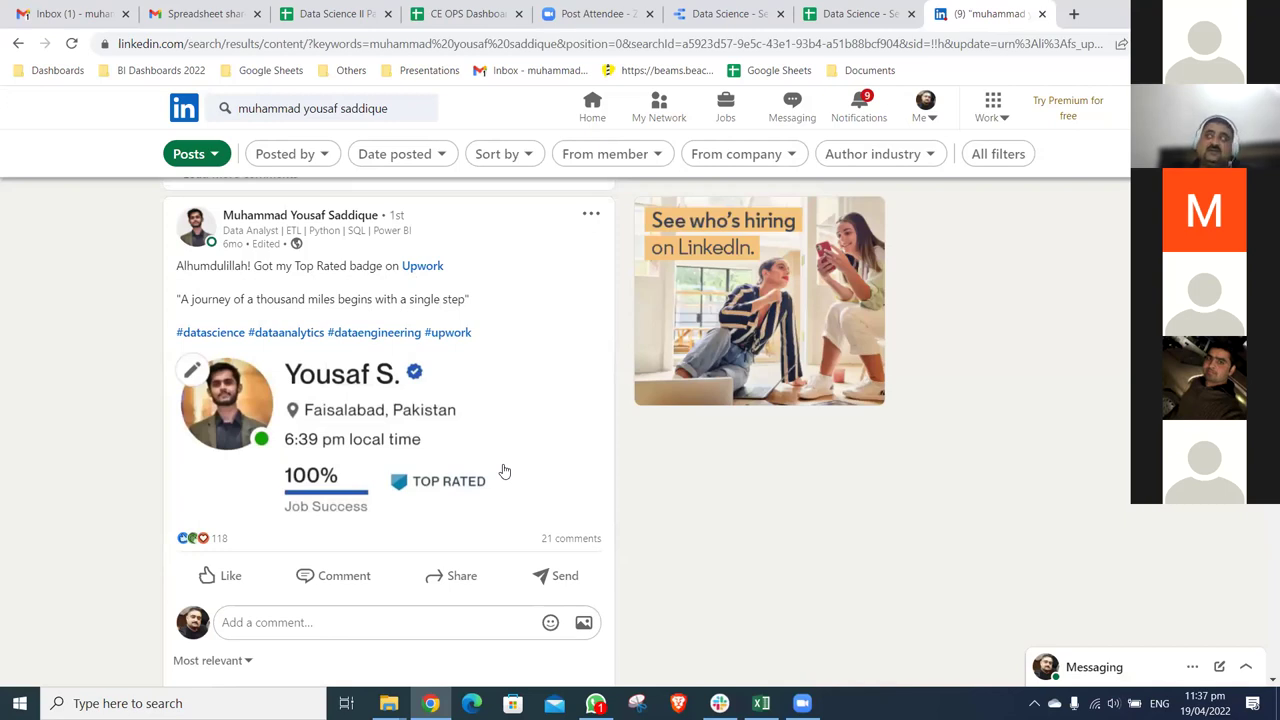
{"action": "scroll", "coordinate": [504, 471], "scroll_direction": "down", "scroll_amount": 5}
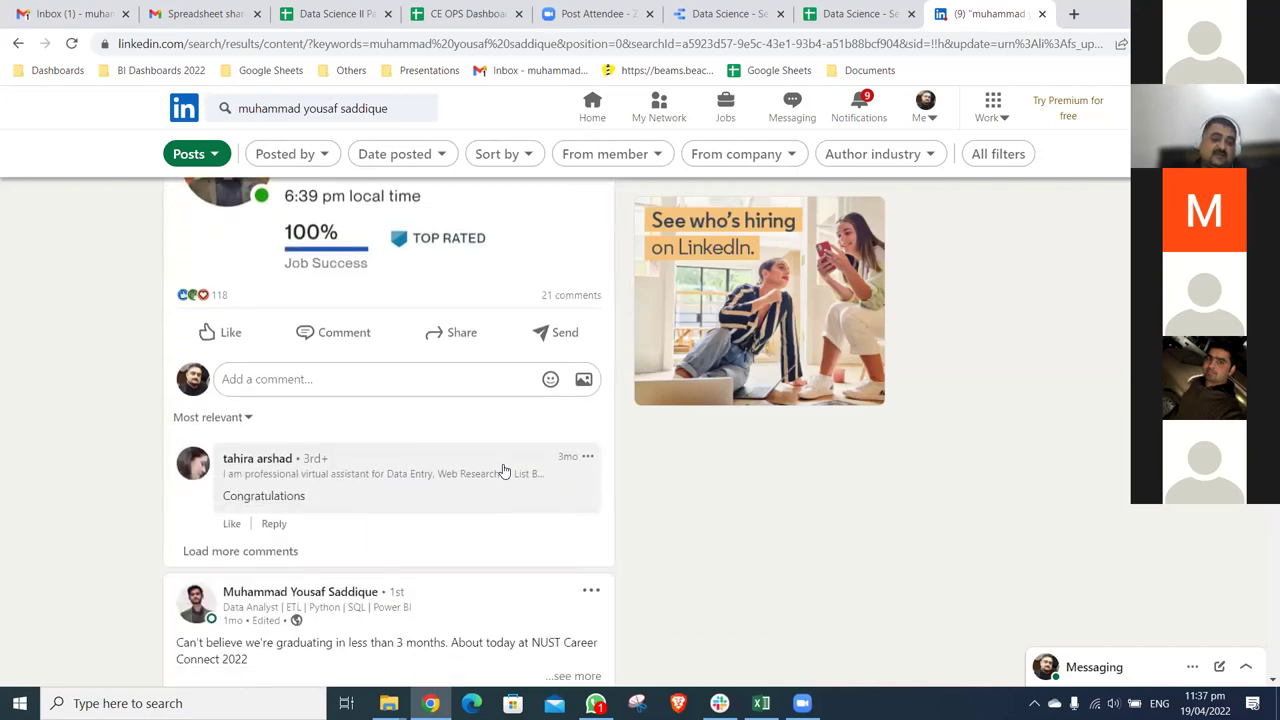
{"action": "scroll", "coordinate": [504, 471], "scroll_direction": "up", "scroll_amount": 5}
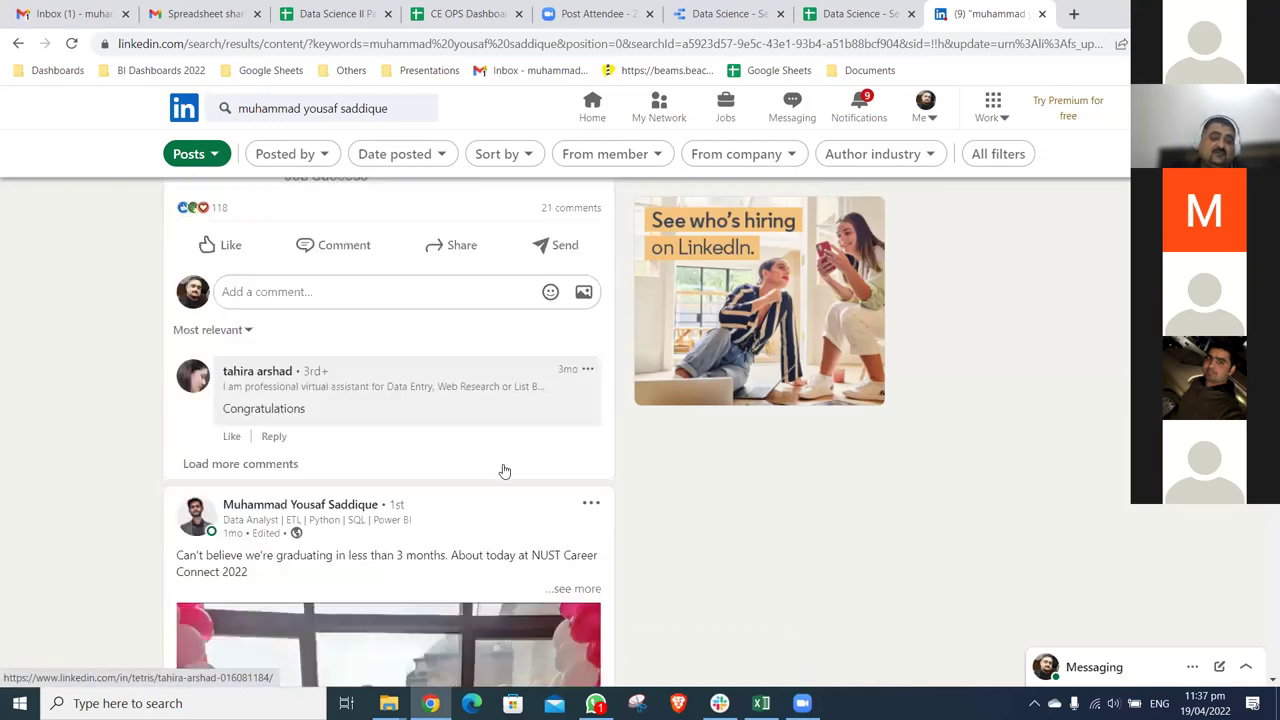
{"action": "scroll", "coordinate": [522, 489], "scroll_direction": "down", "scroll_amount": 10}
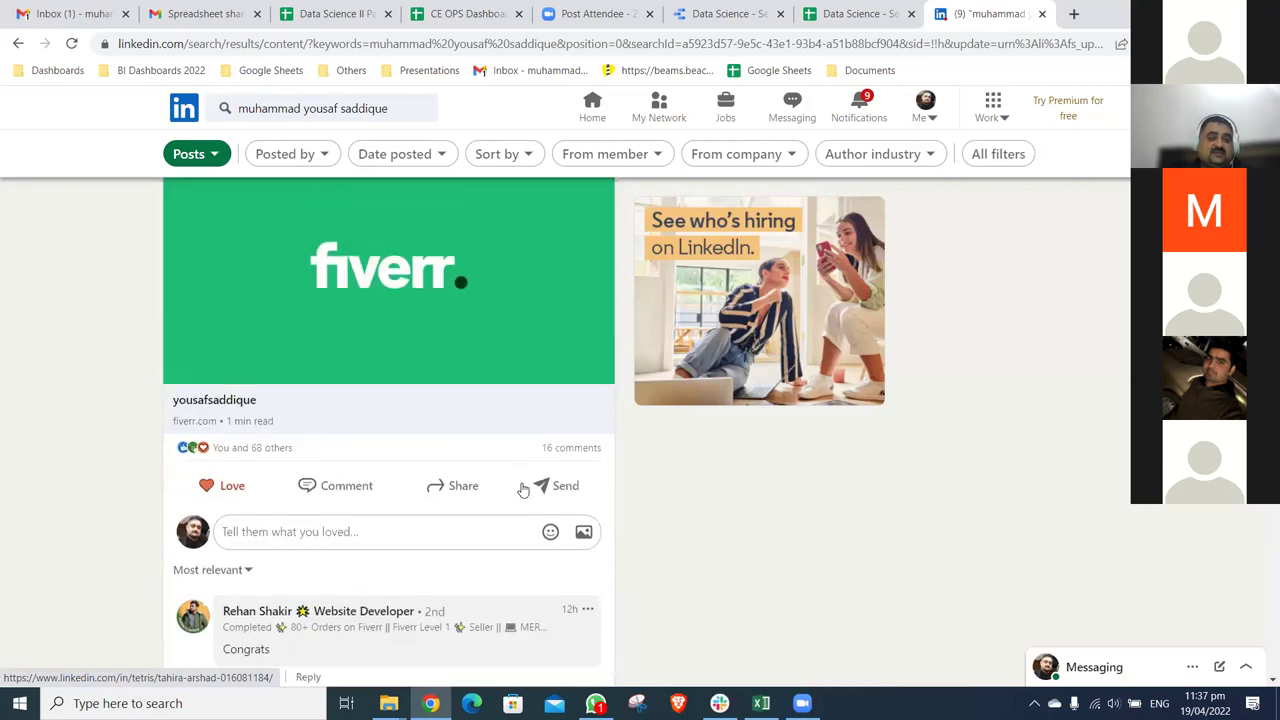
{"action": "scroll", "coordinate": [585, 340], "scroll_direction": "up", "scroll_amount": 2}
{"action": "left_click", "coordinate": [580, 302]}
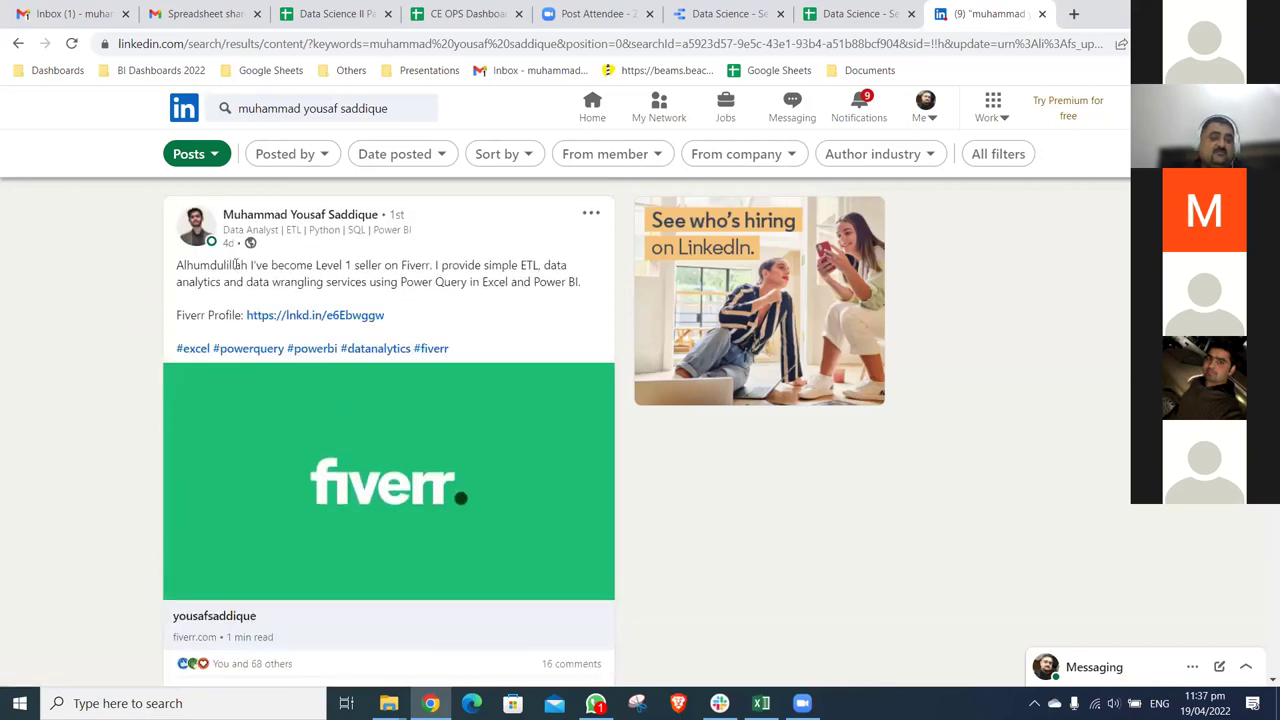